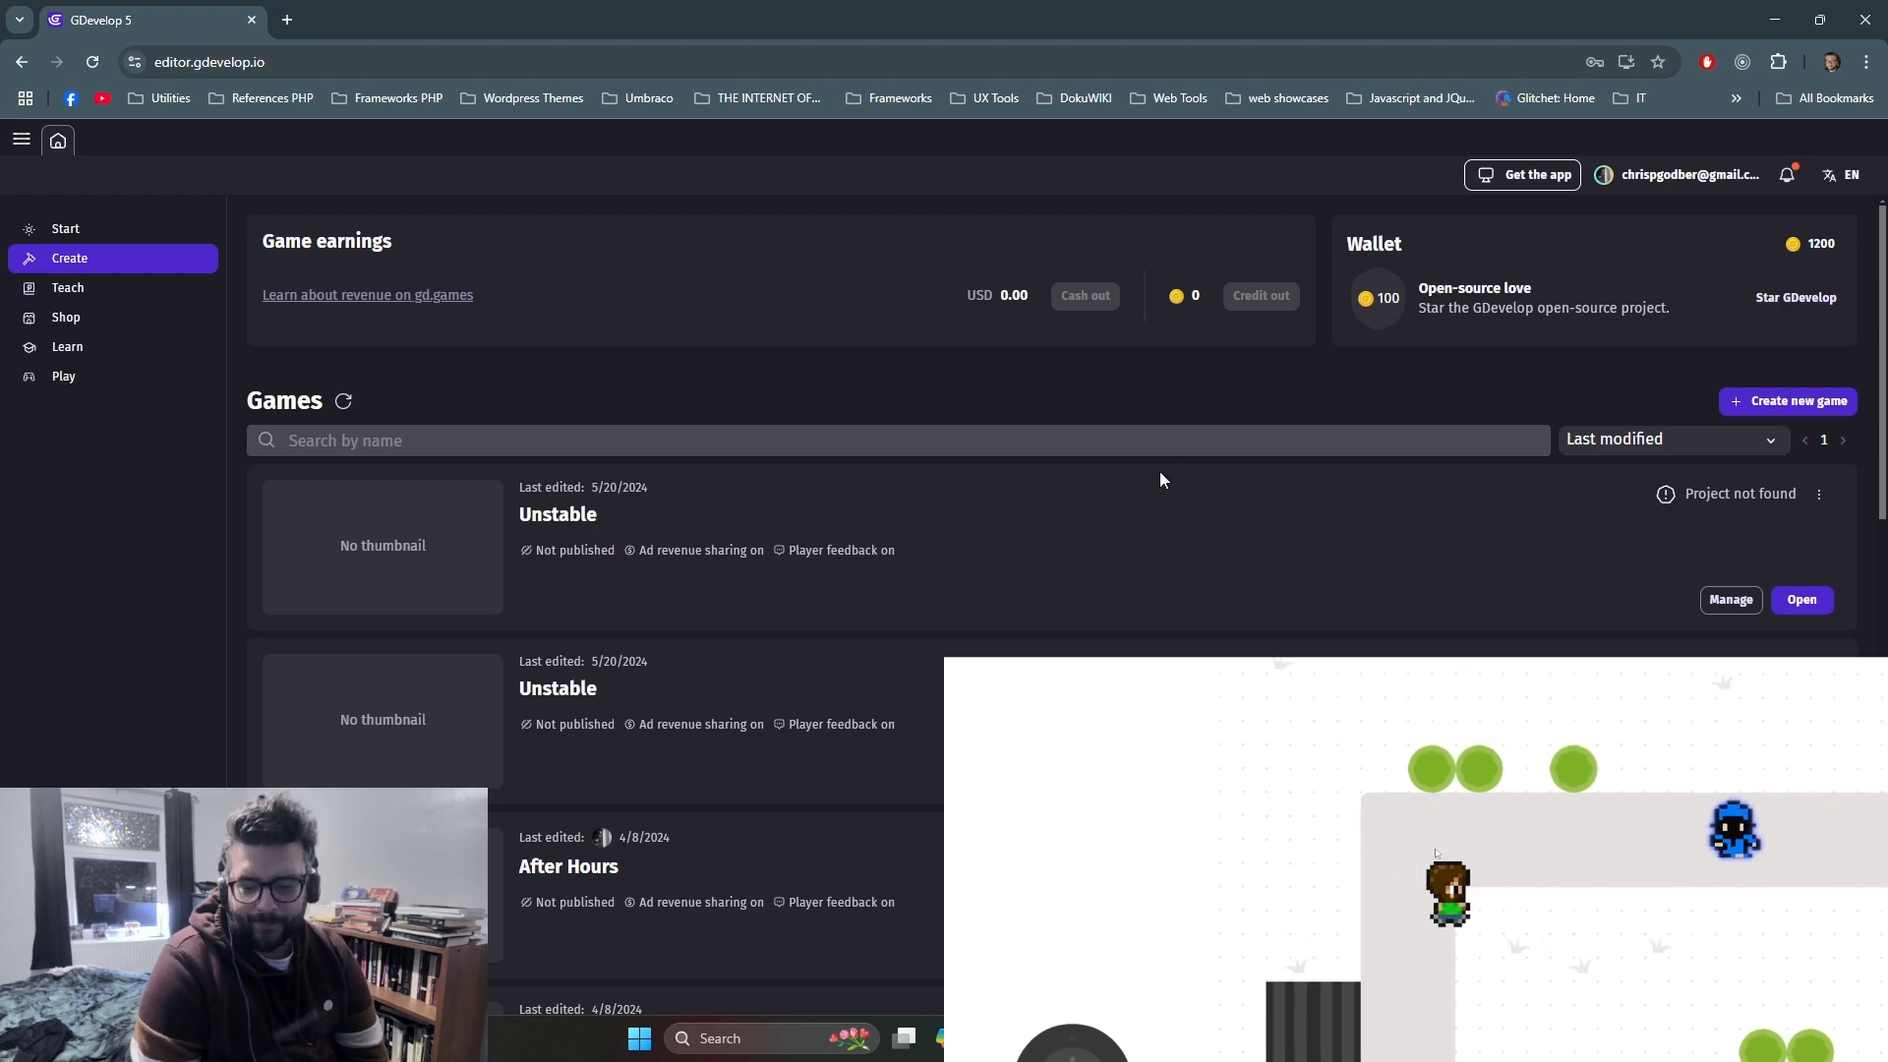
Create a new game from the Top down template, named "Andys bad day" and stored in GDevelop Cloud
click(1816, 404)
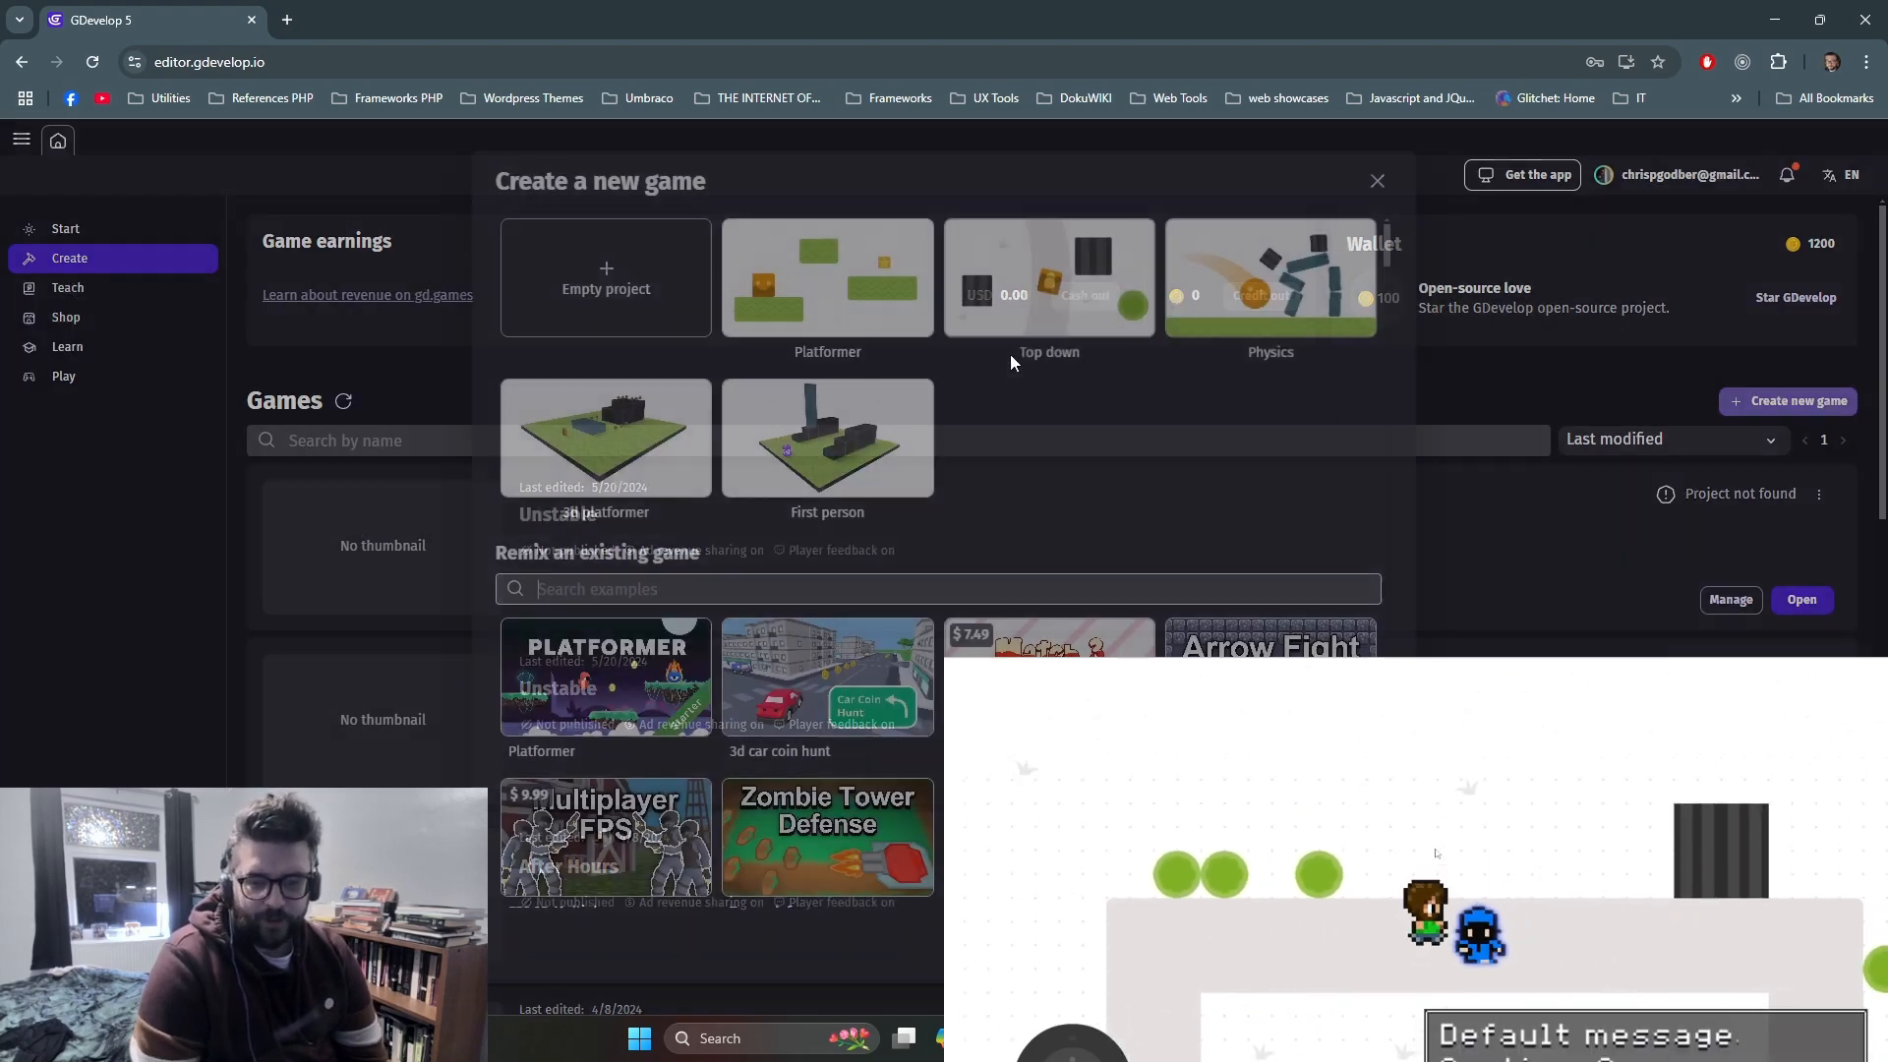
click(1082, 308)
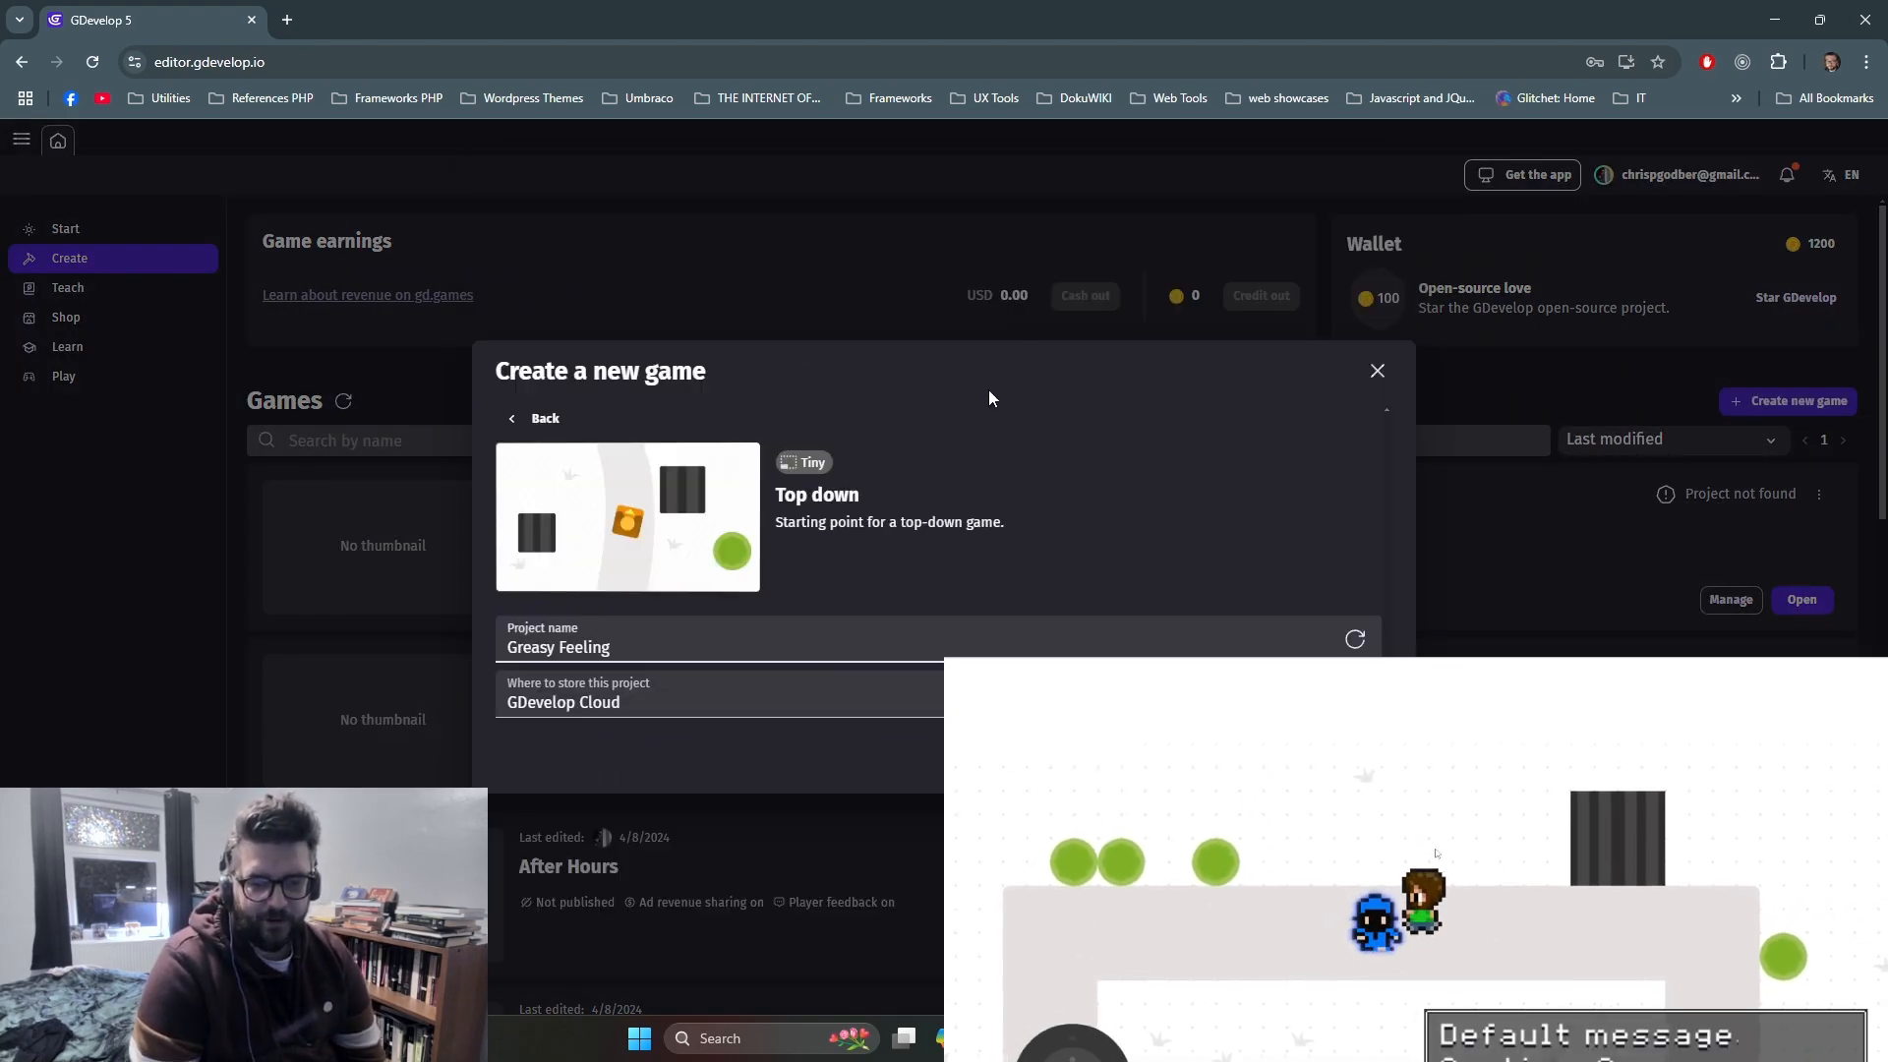
drag(653, 656, 451, 635)
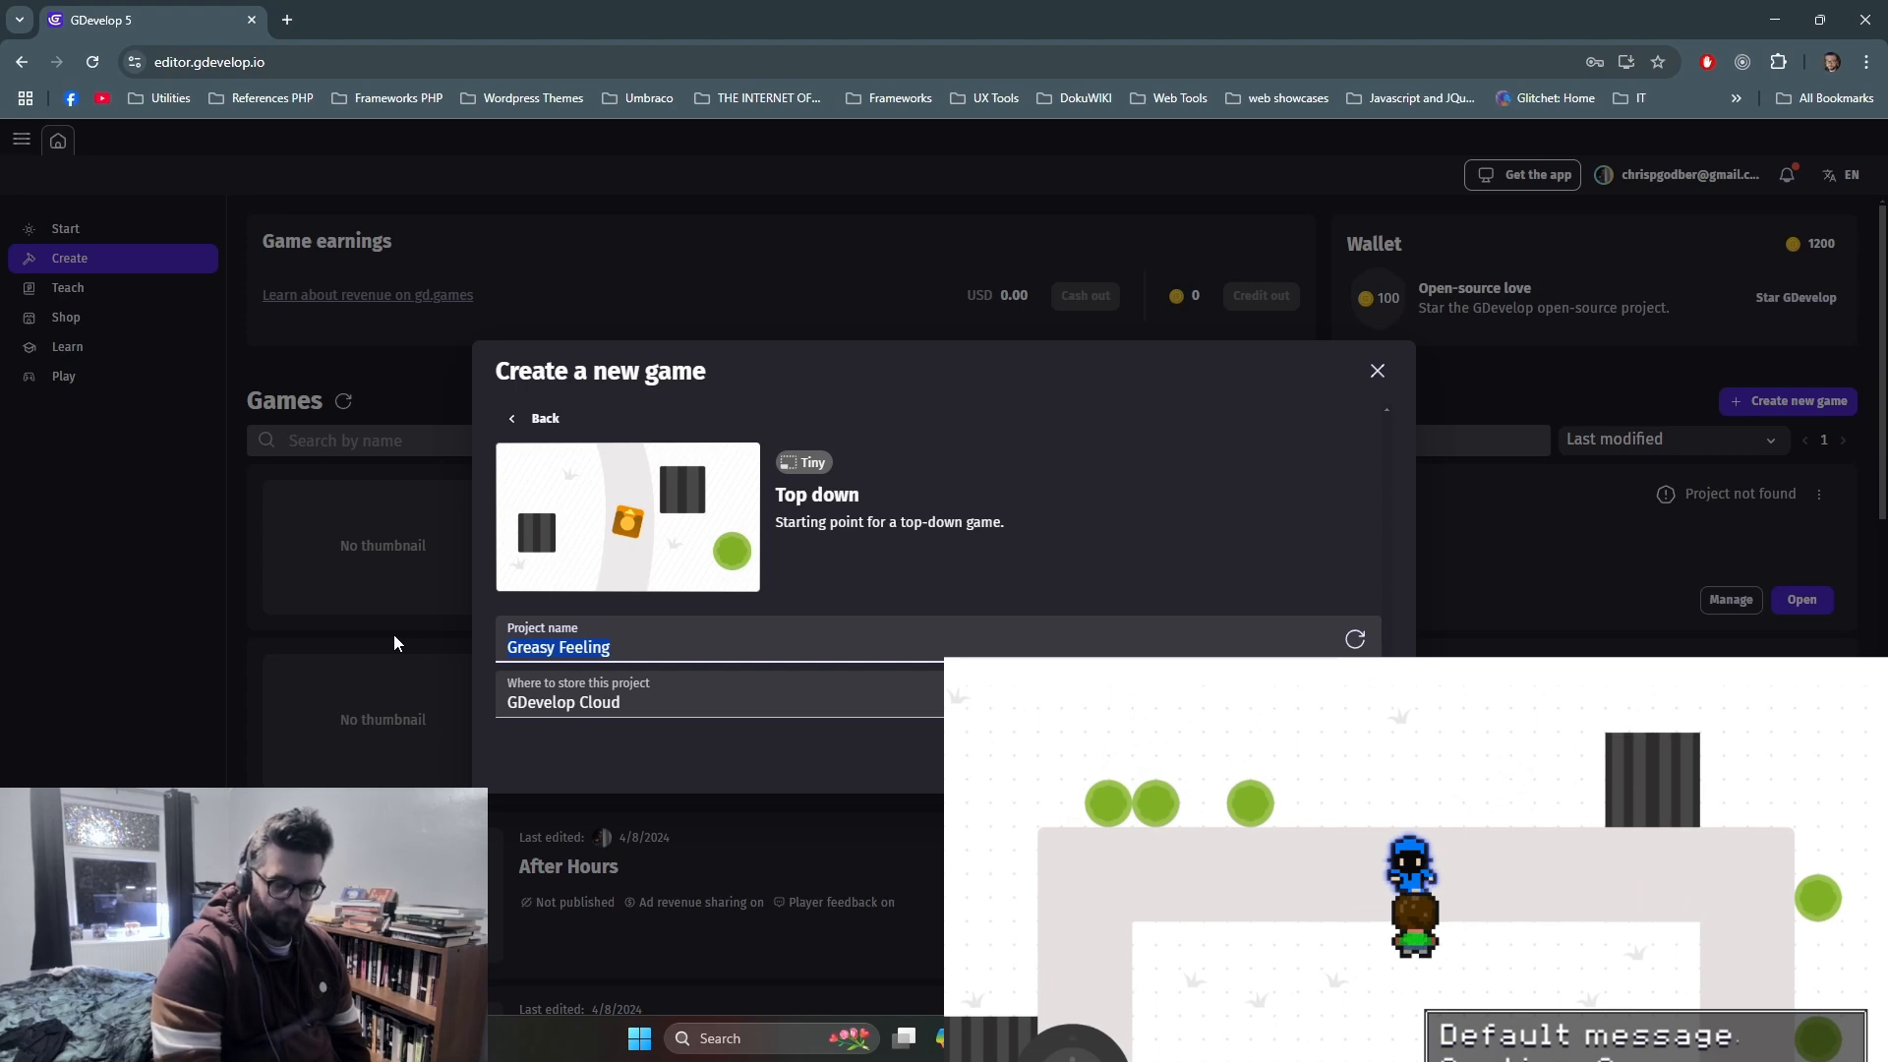
text(Andy)
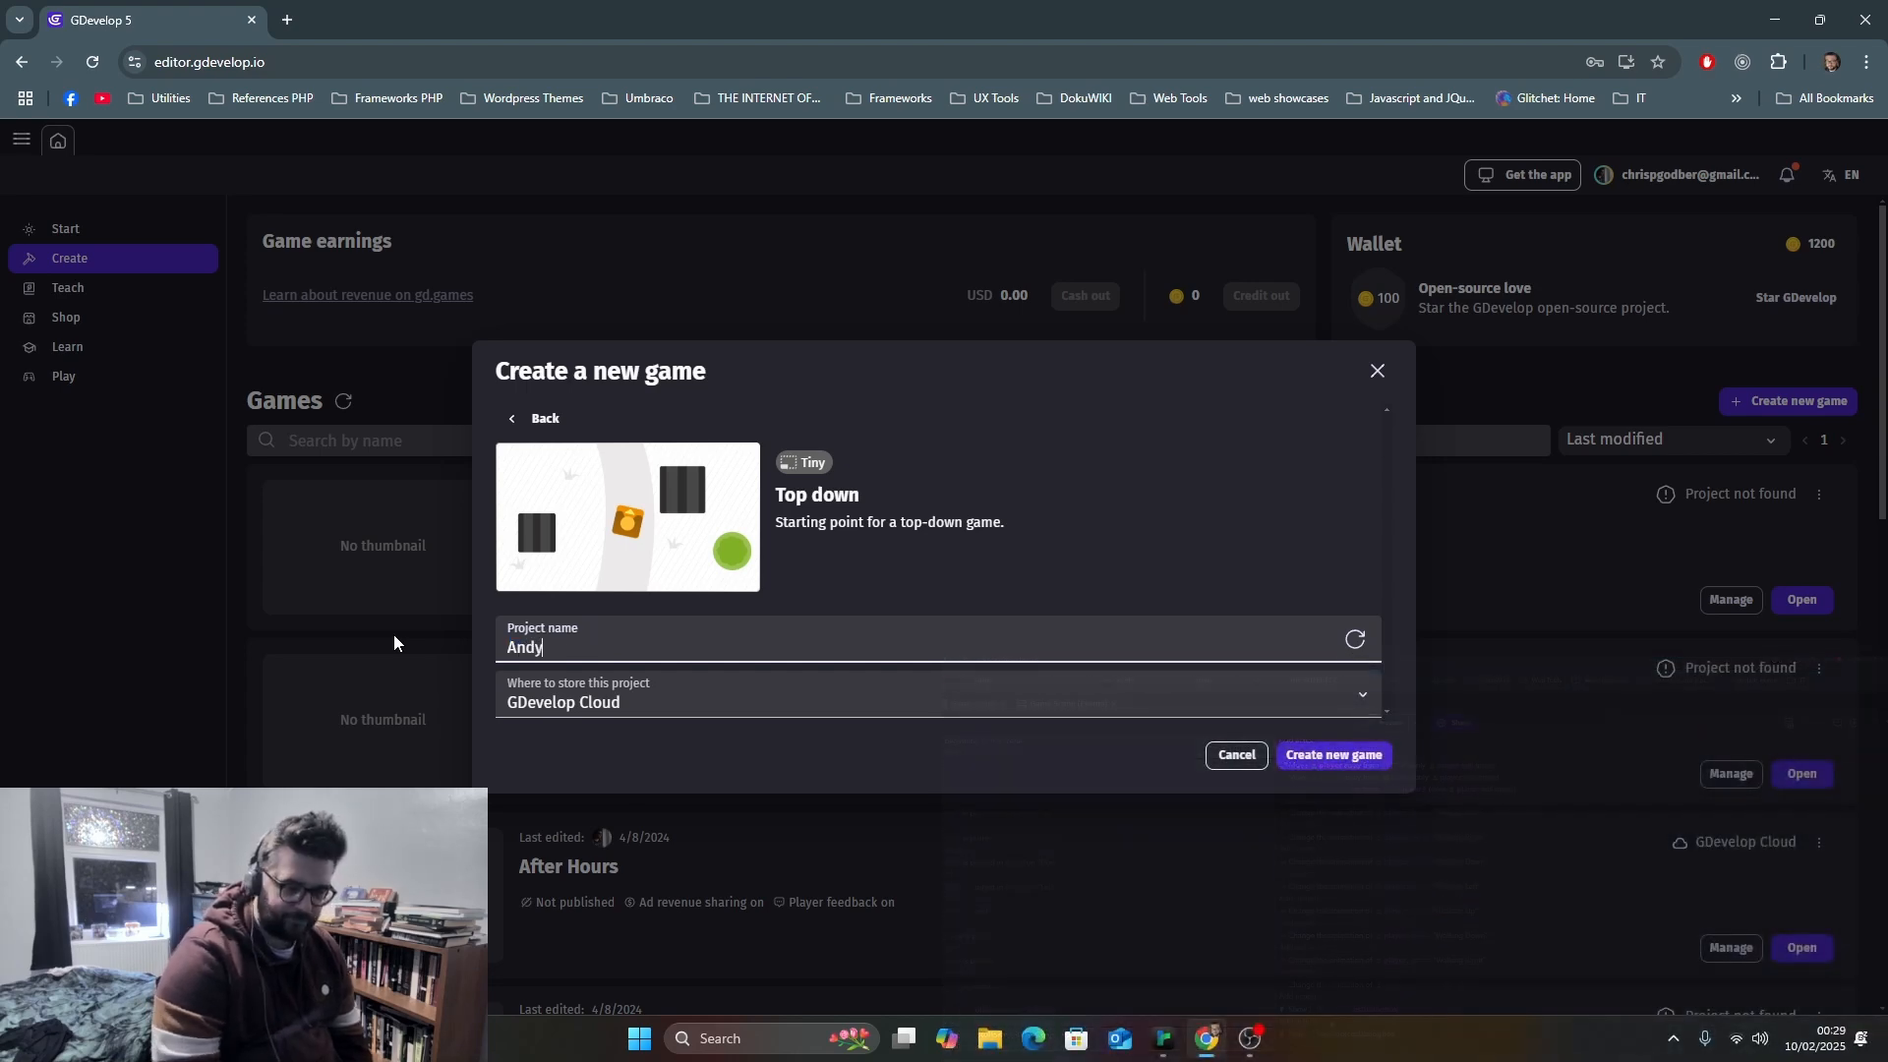
text(s bad day)
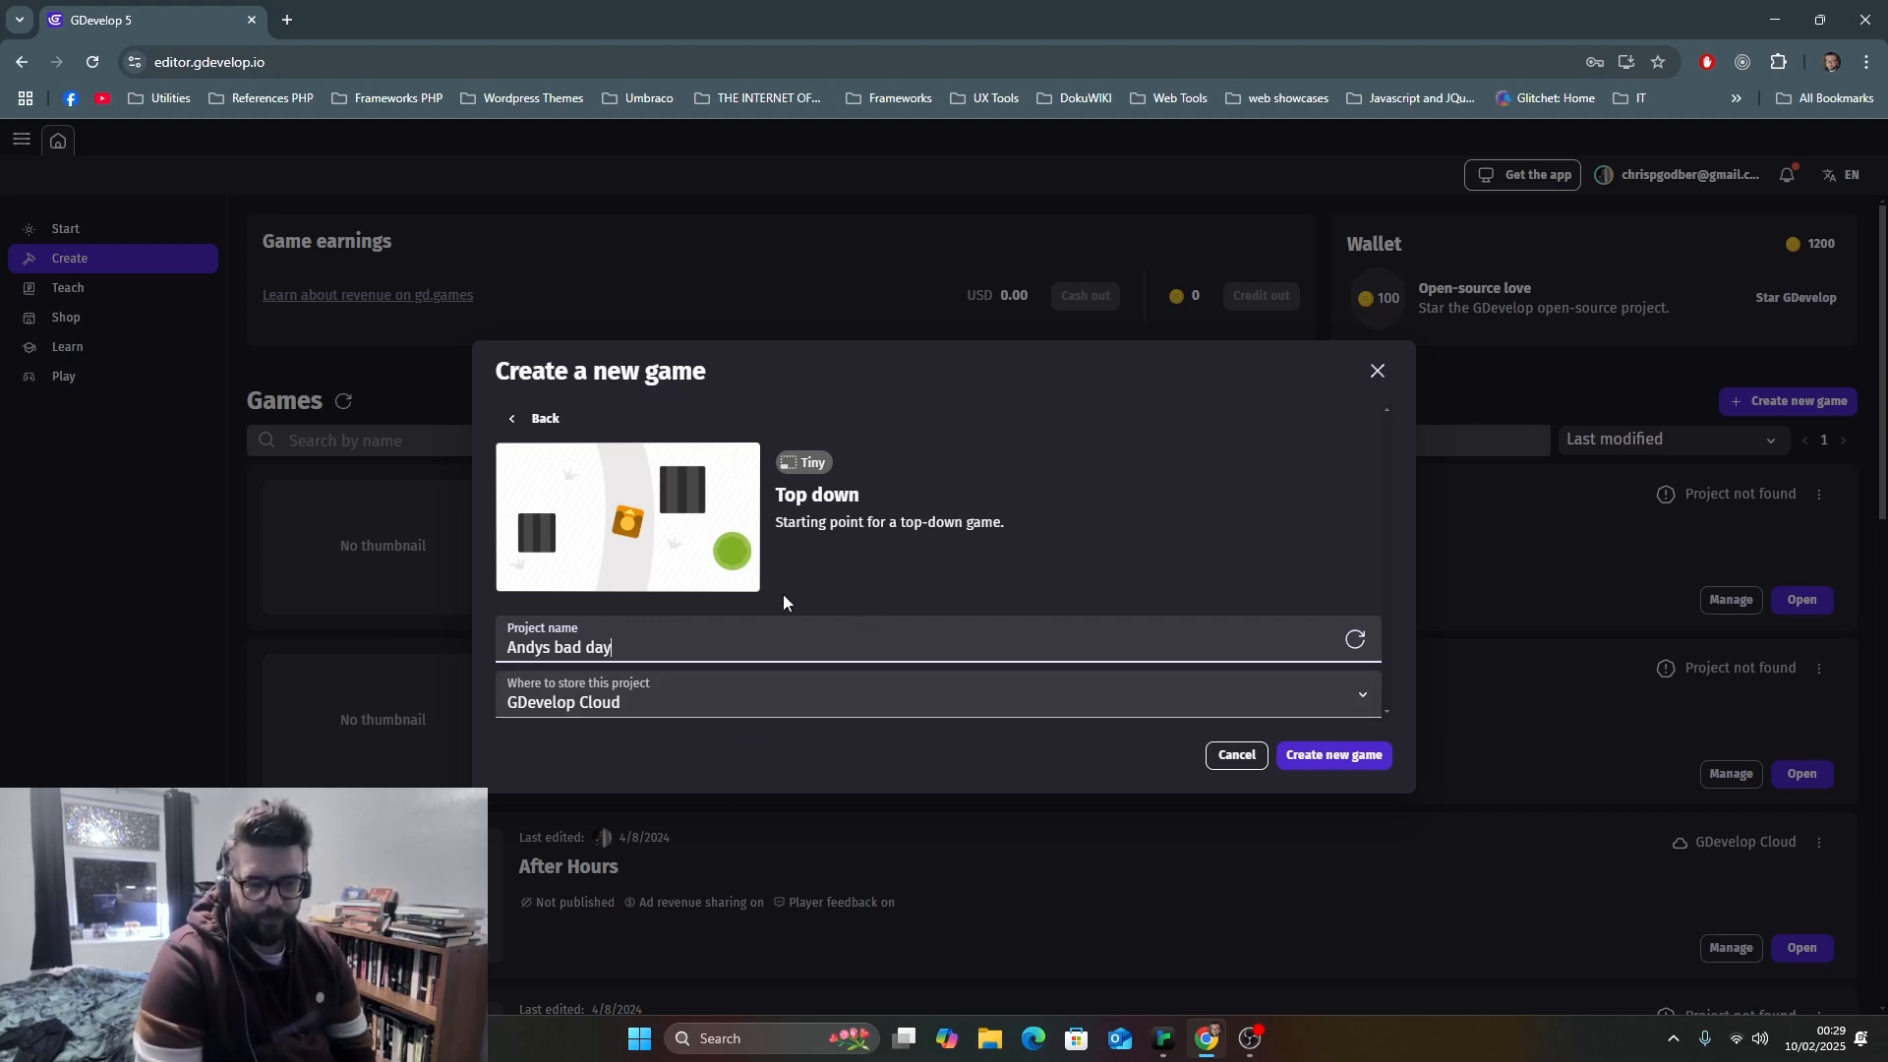
click(674, 705)
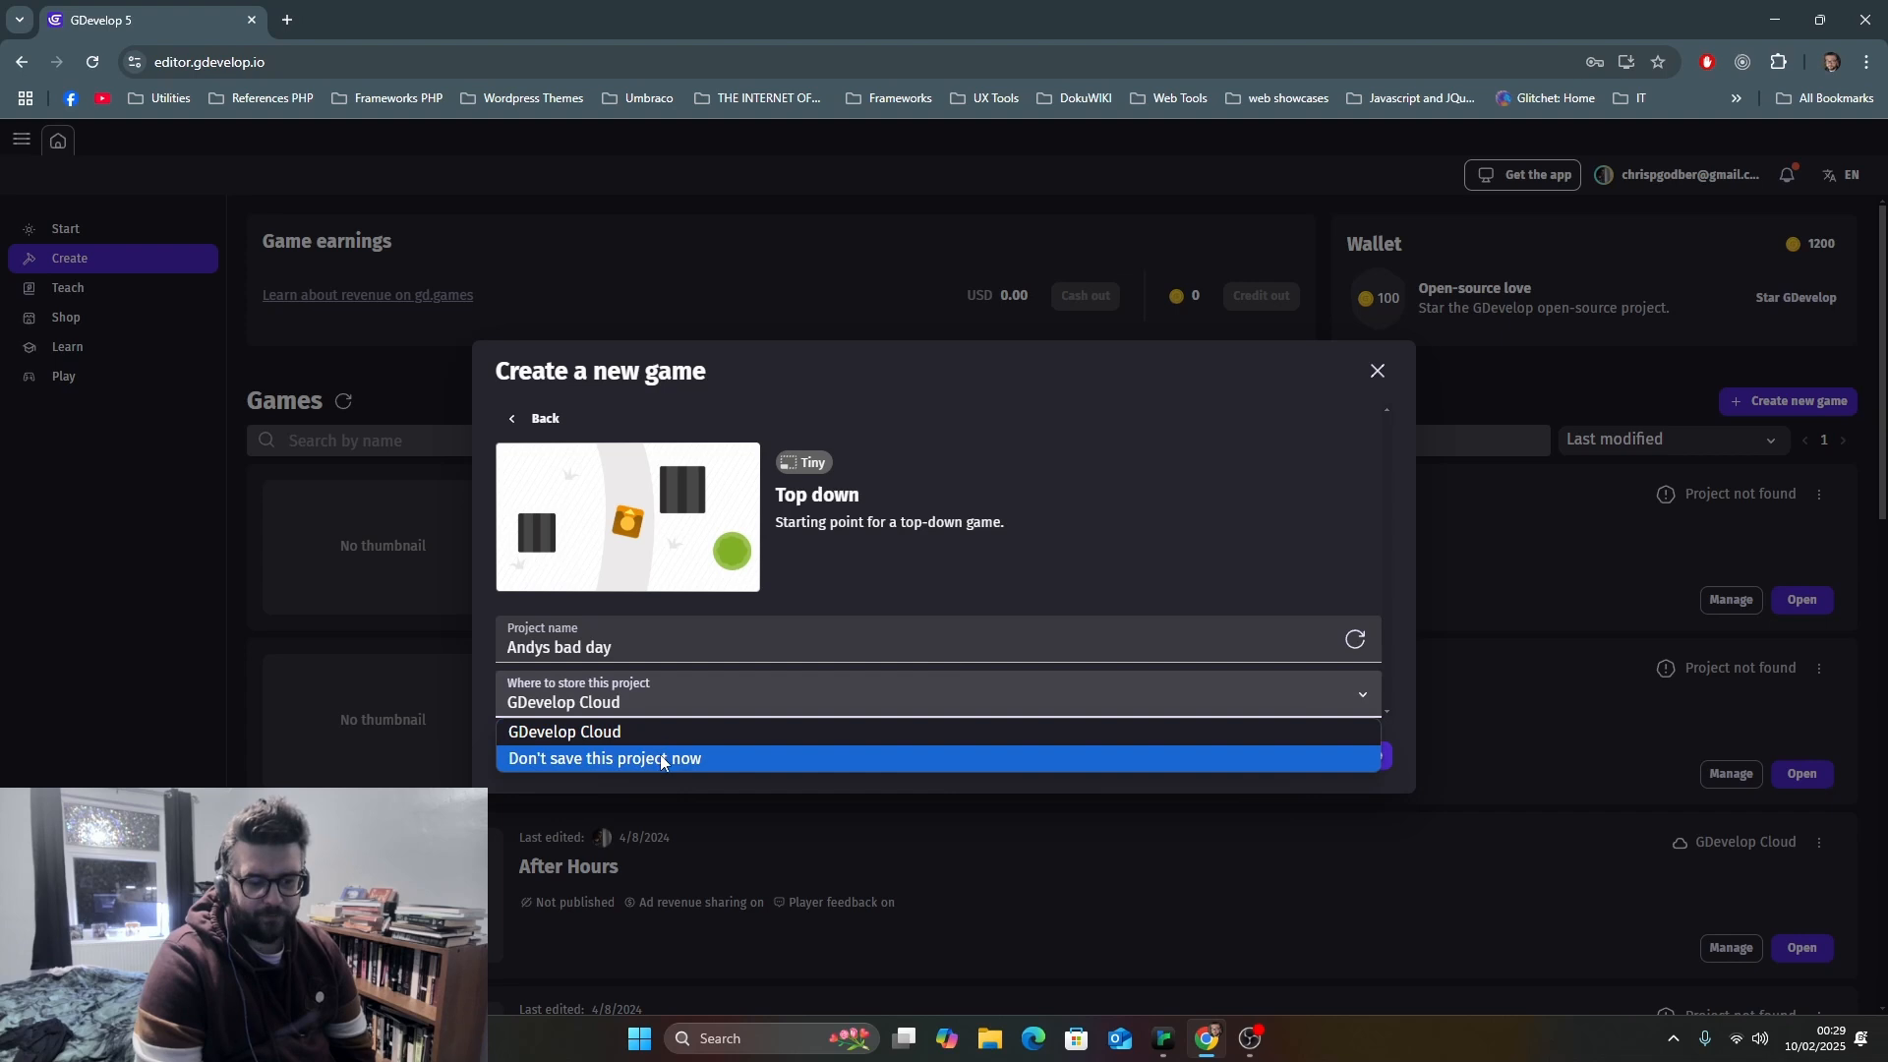
click(928, 558)
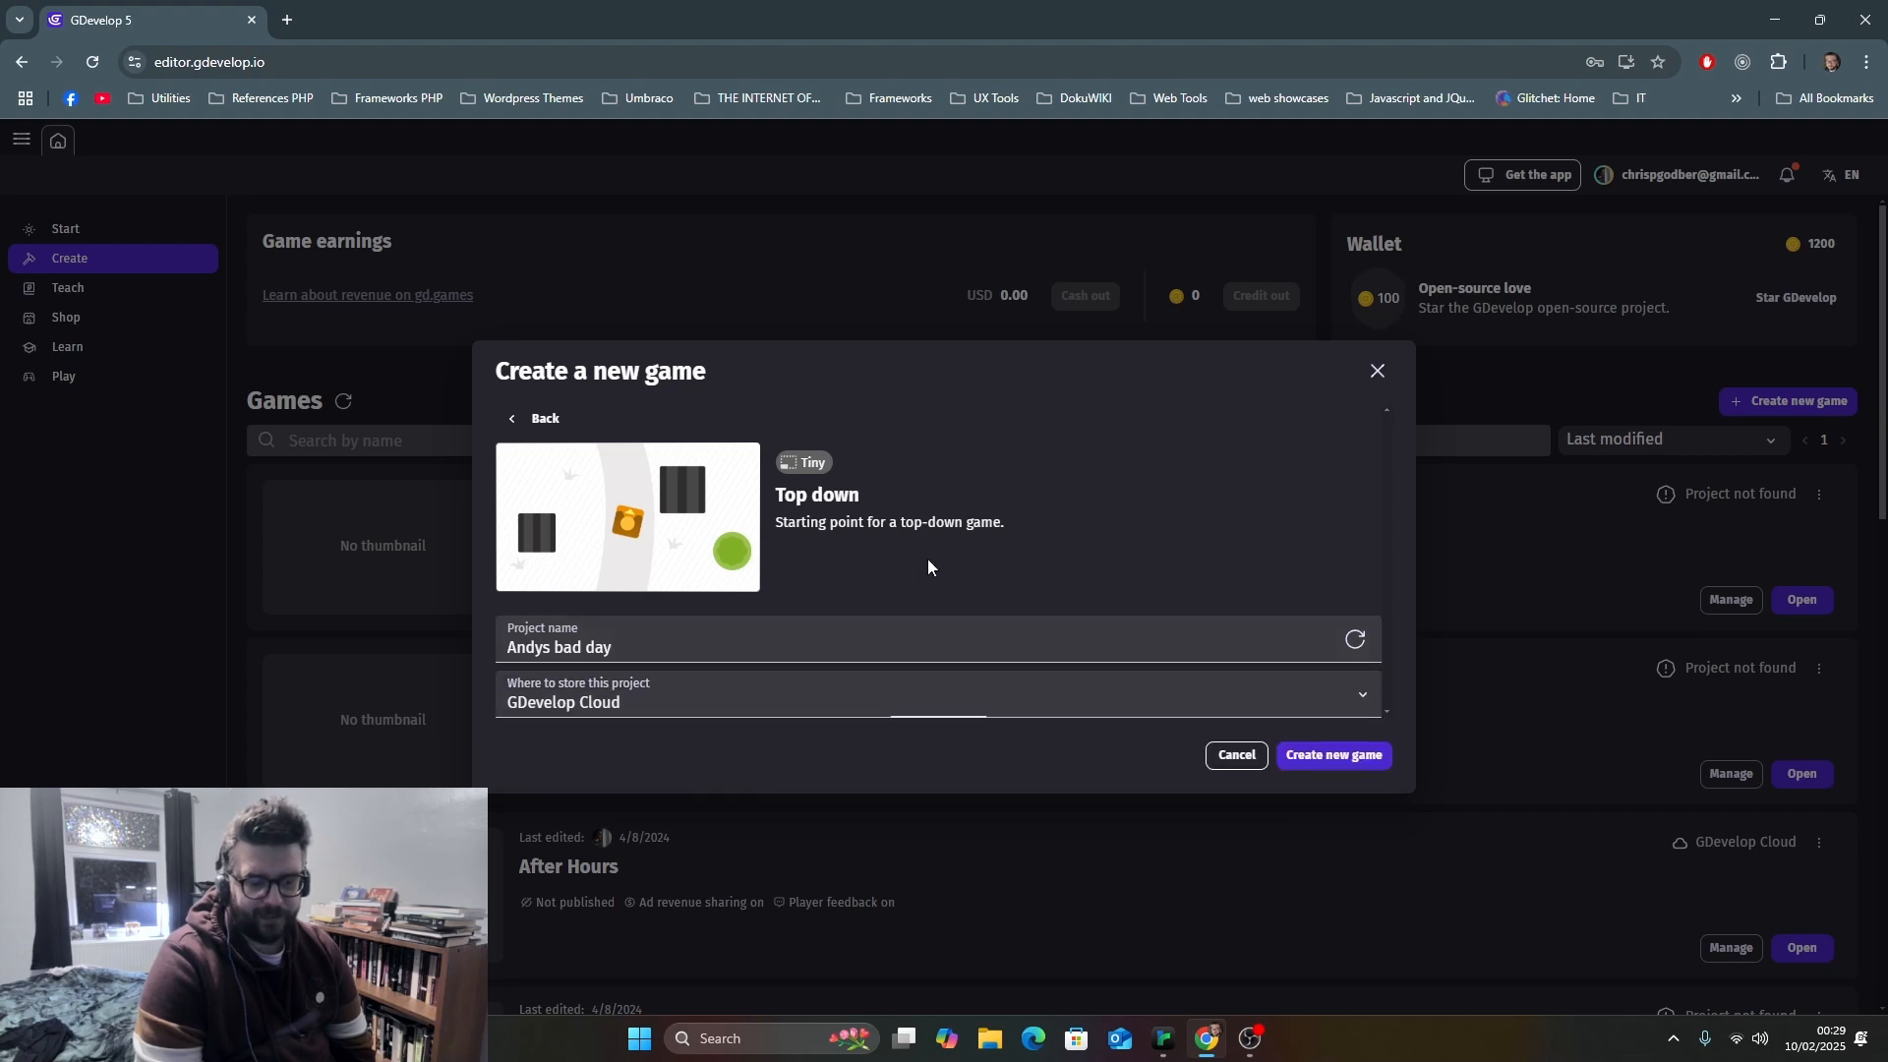
click(1314, 758)
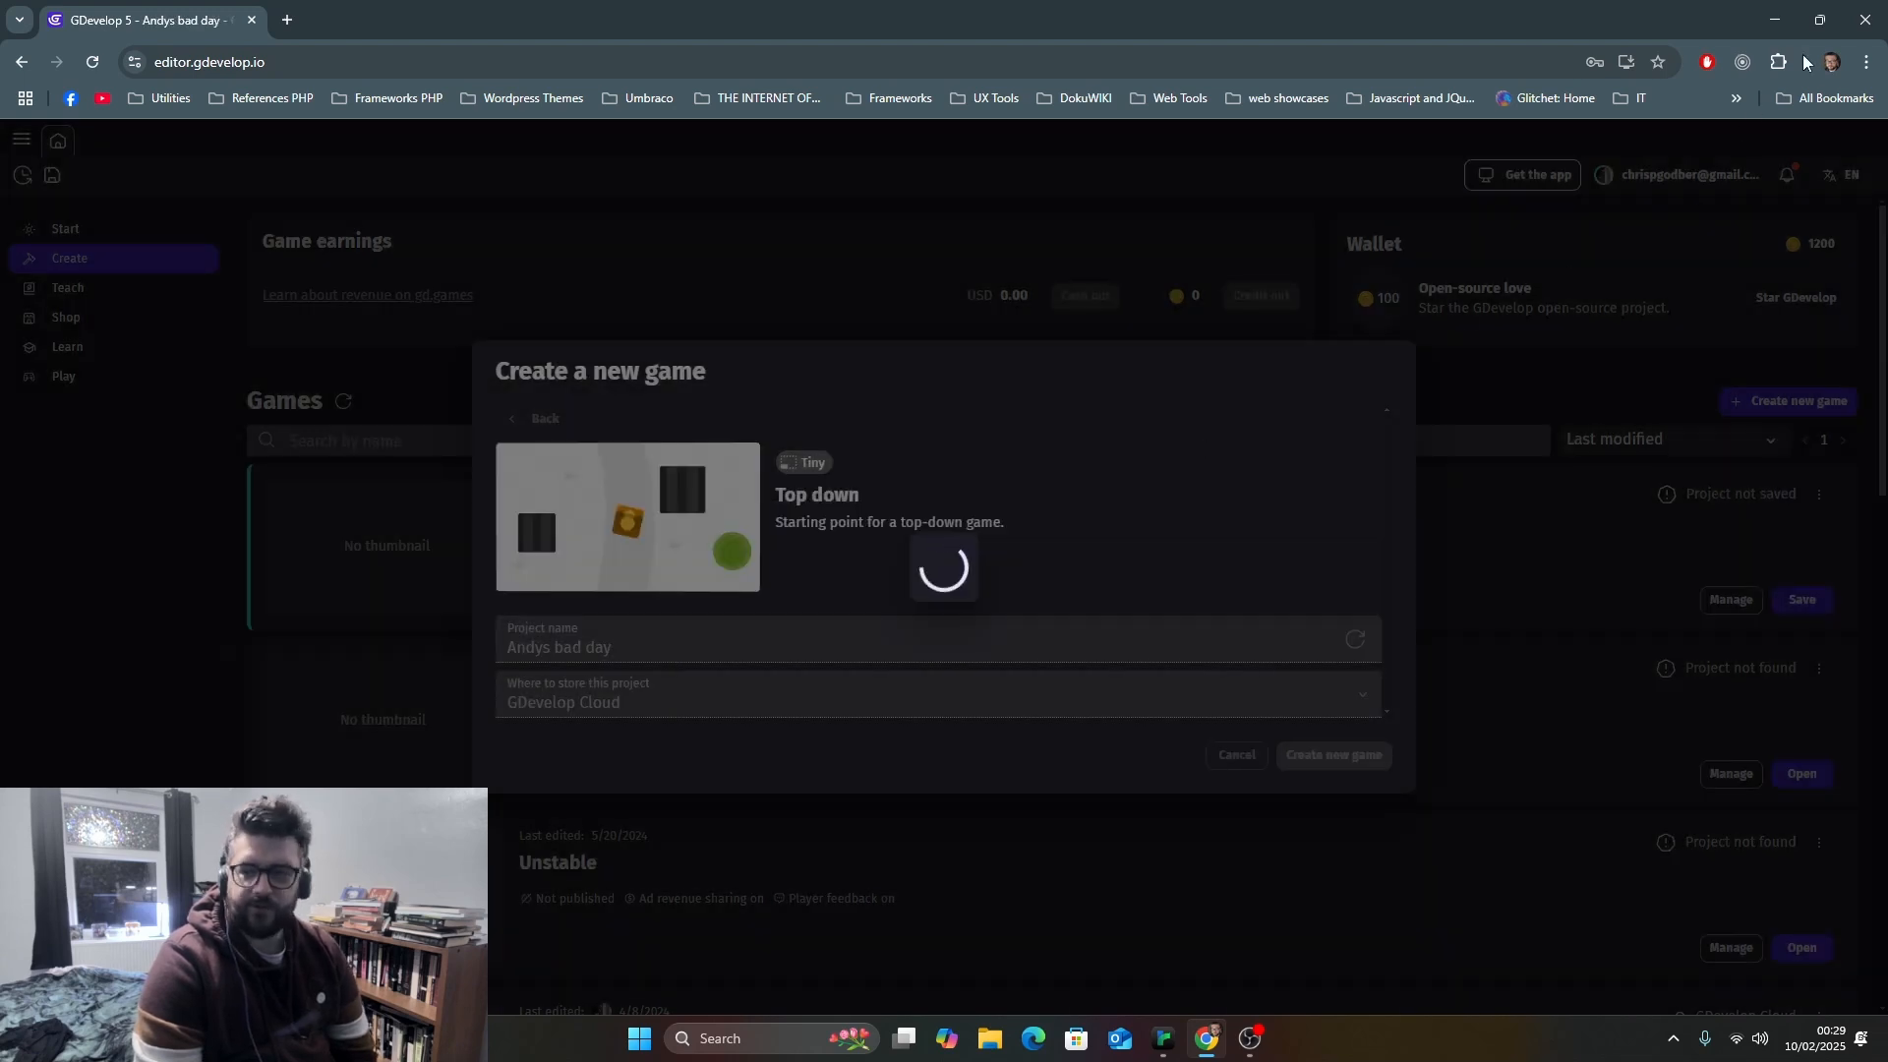
Switch the browser to full-screen mode
click(1866, 61)
click(1858, 497)
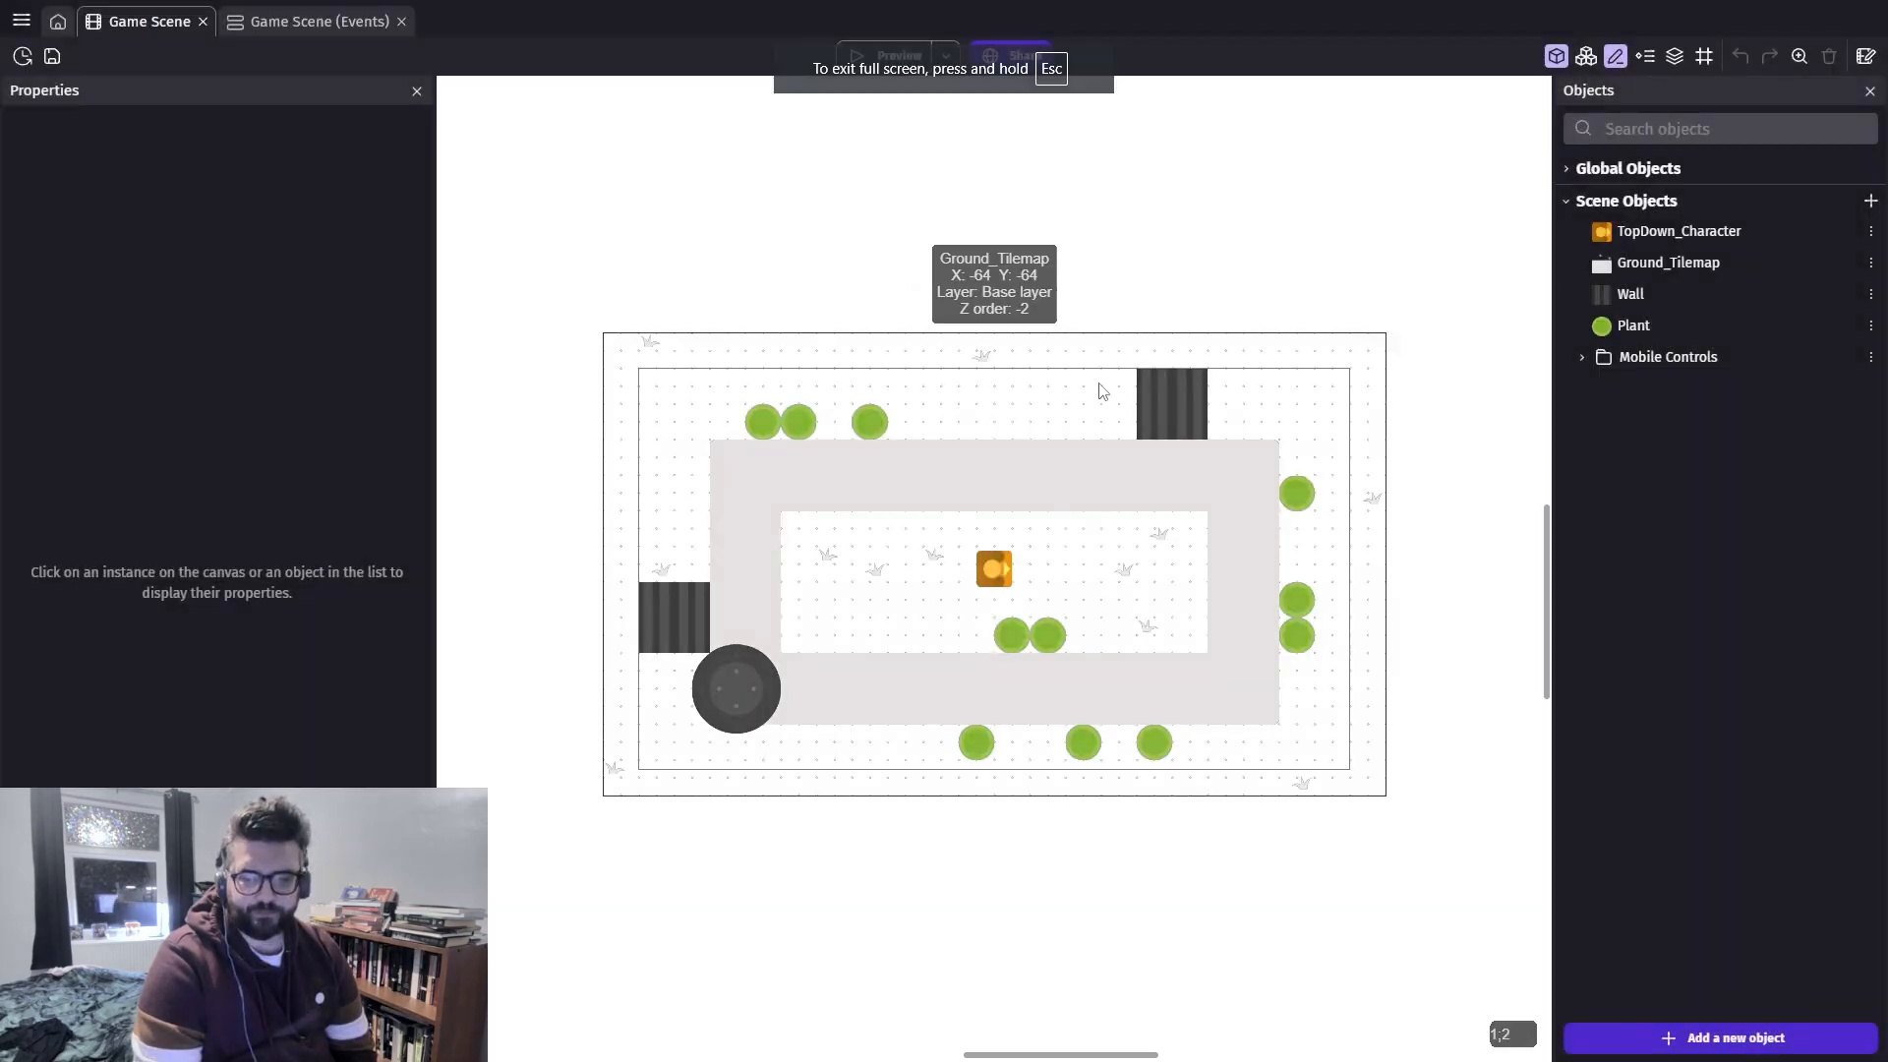
Examine the scene layout and the instance properties of a wall and the top-down character
scroll(969, 556, up, 2)
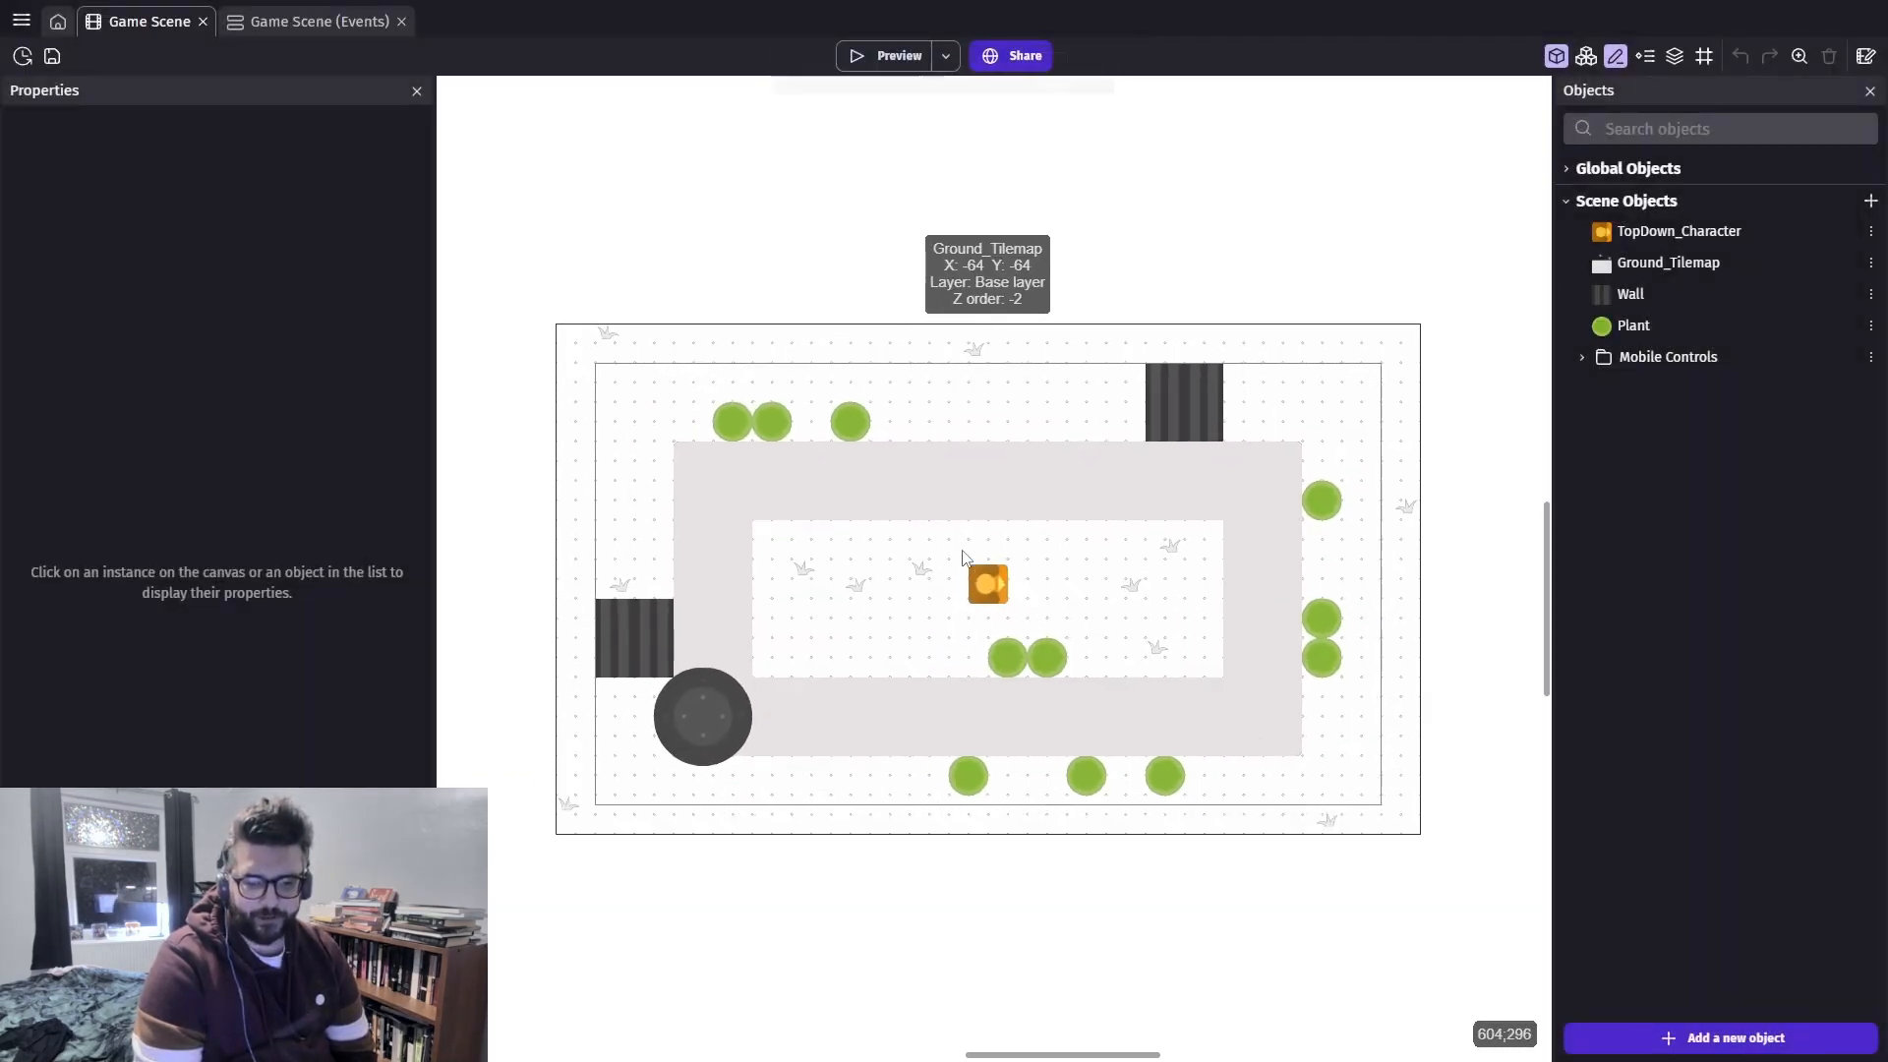
scroll(962, 558, down, 2)
scroll(959, 562, up, 2)
scroll(951, 565, down, 2)
scroll(946, 568, up, 2)
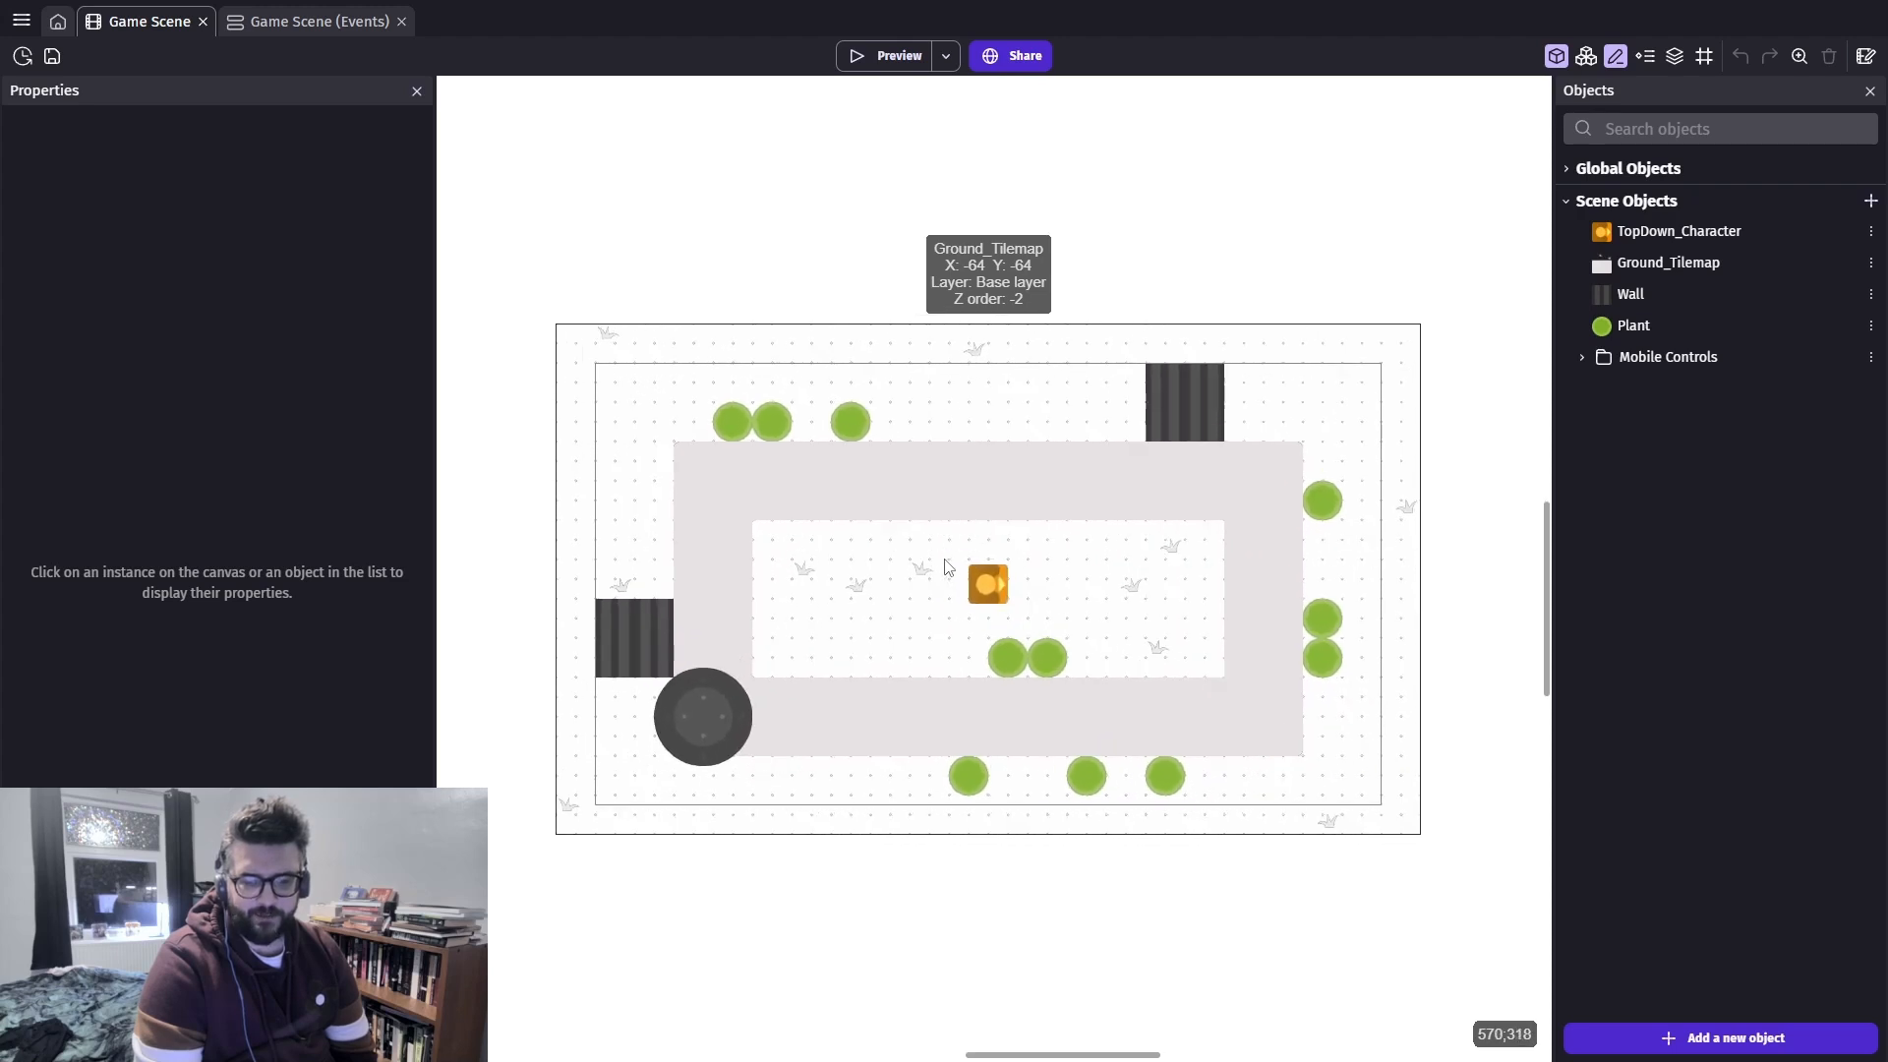
scroll(943, 562, down, 4)
scroll(937, 559, up, 3)
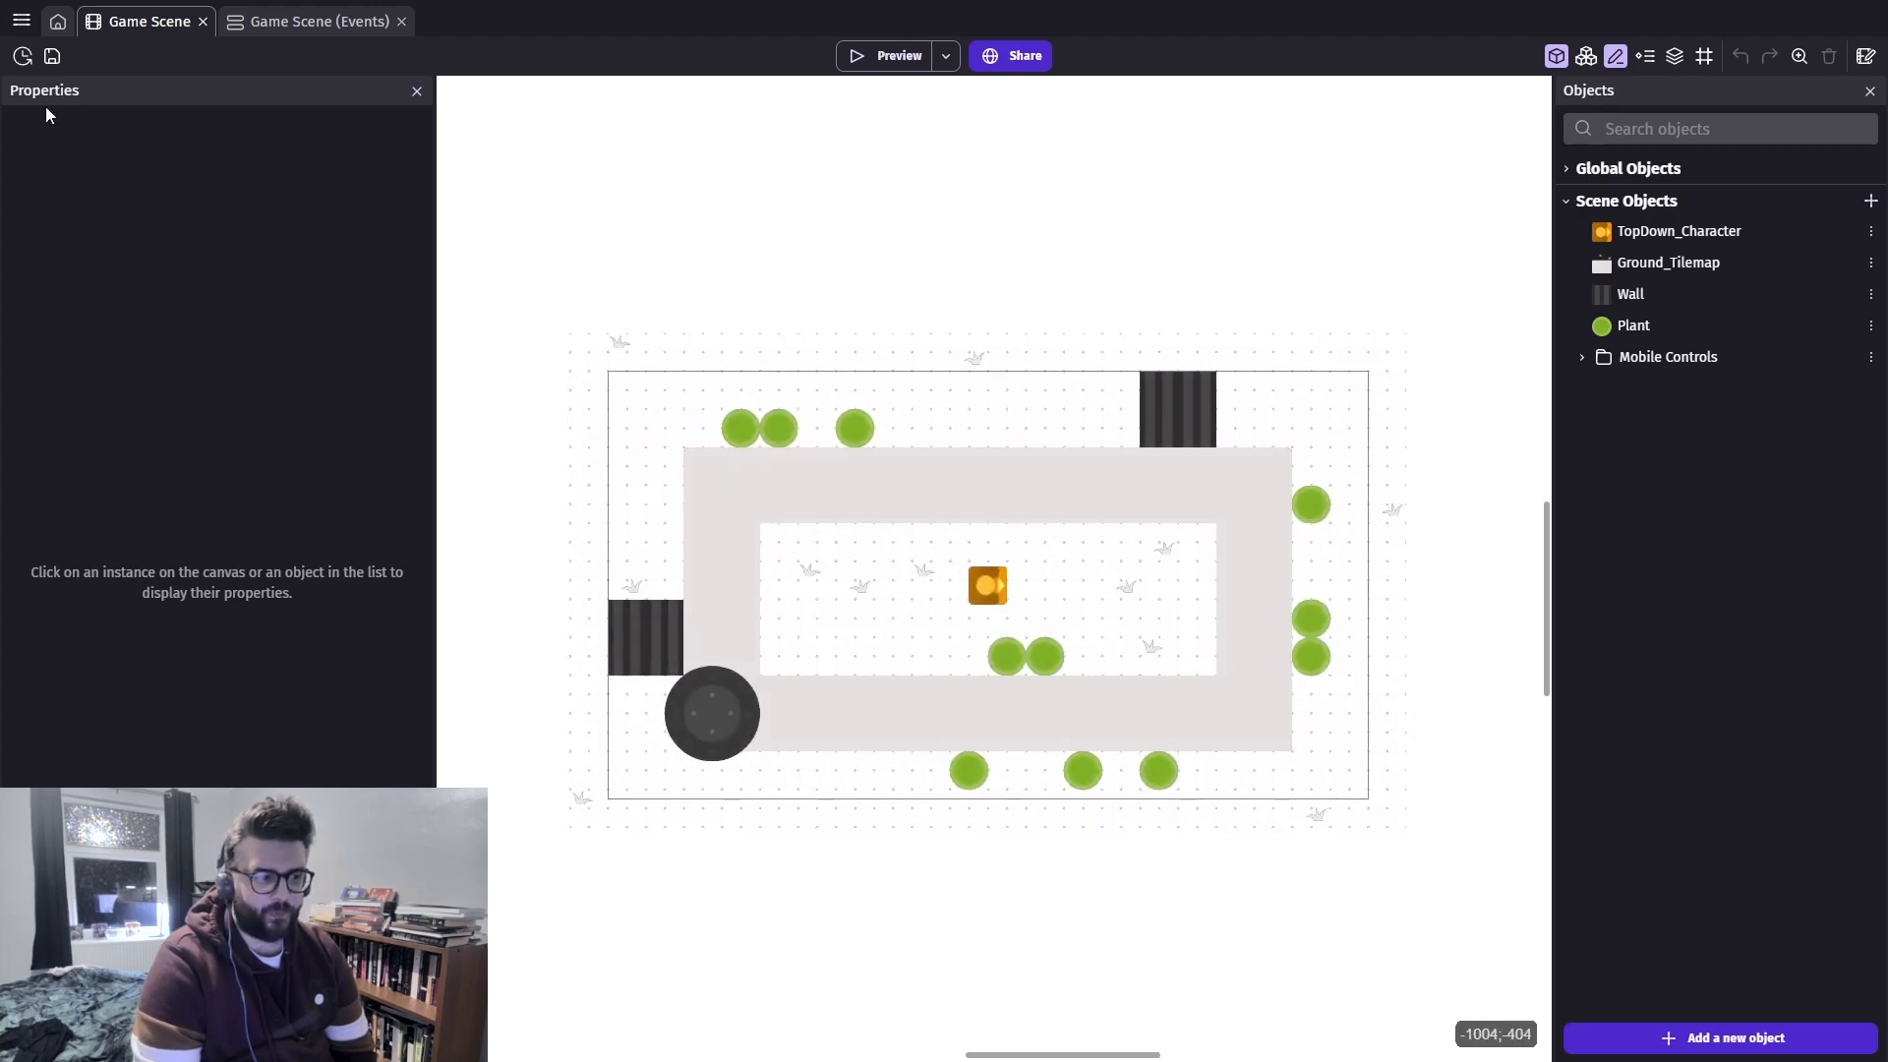
click(658, 616)
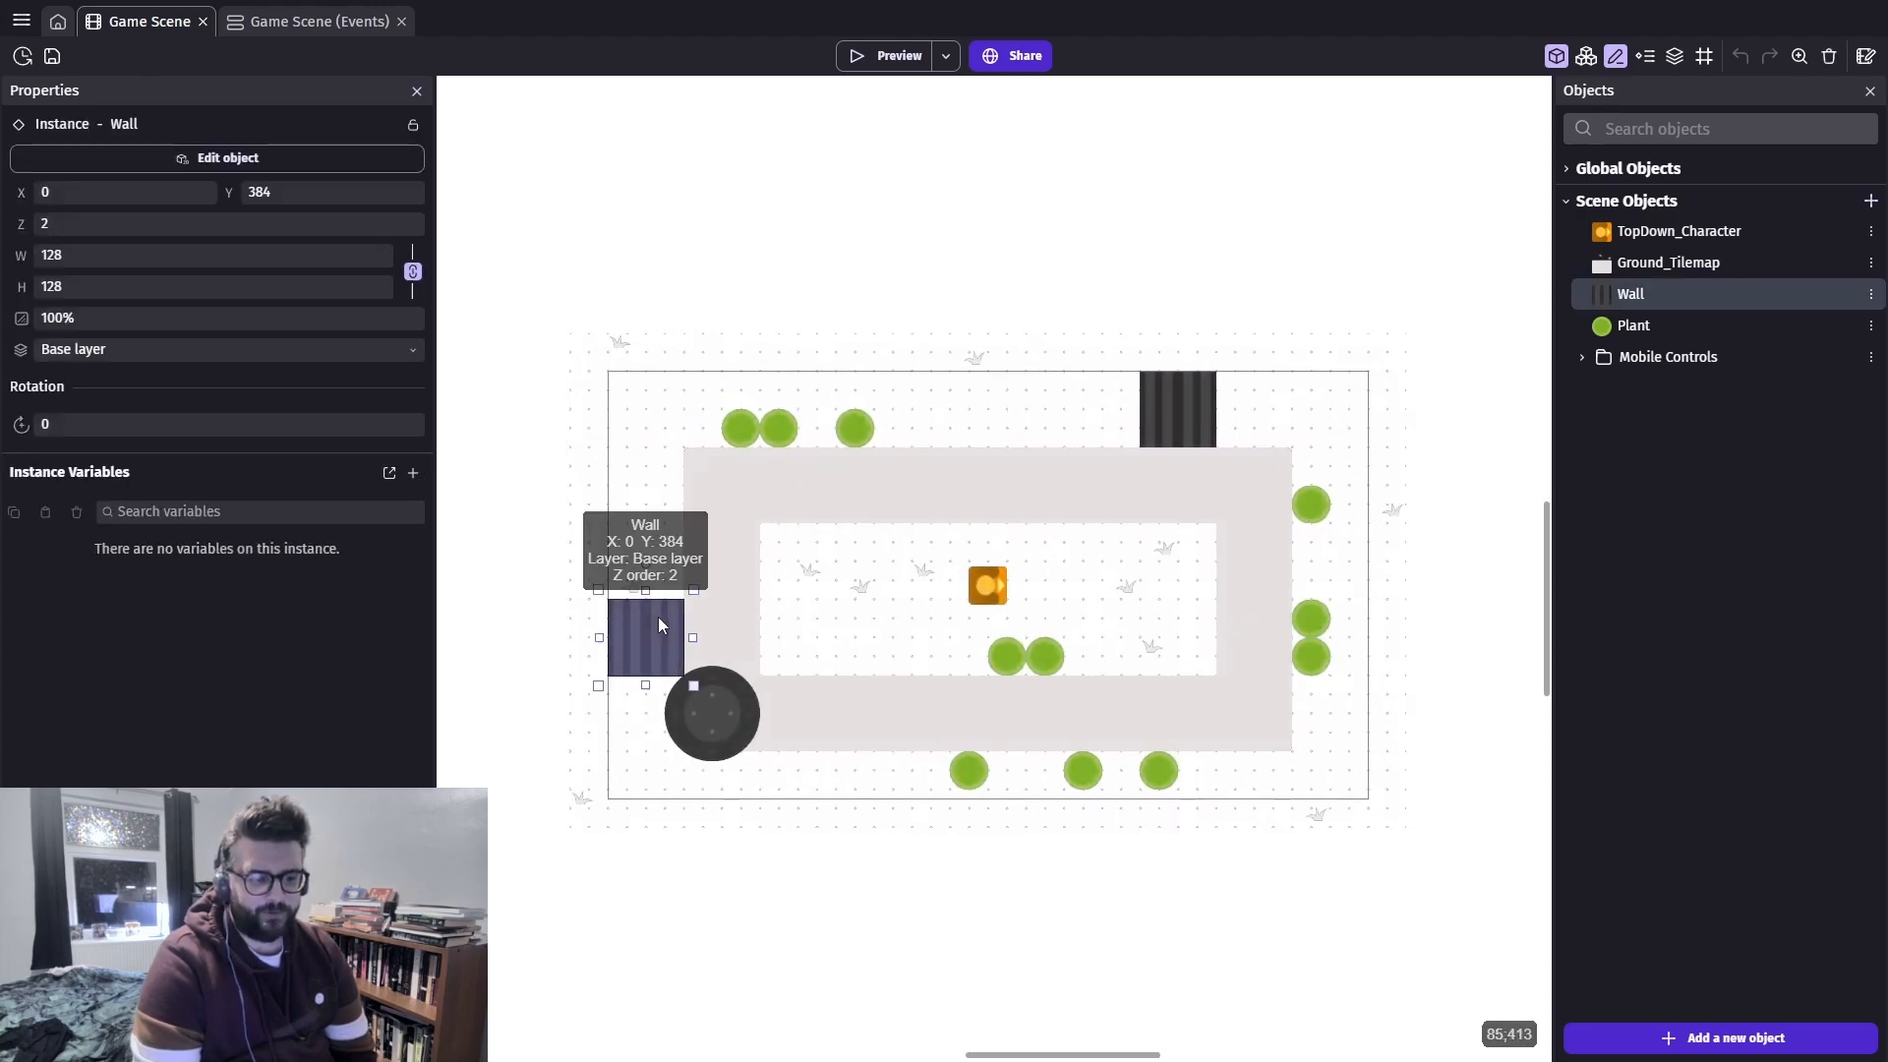
click(988, 590)
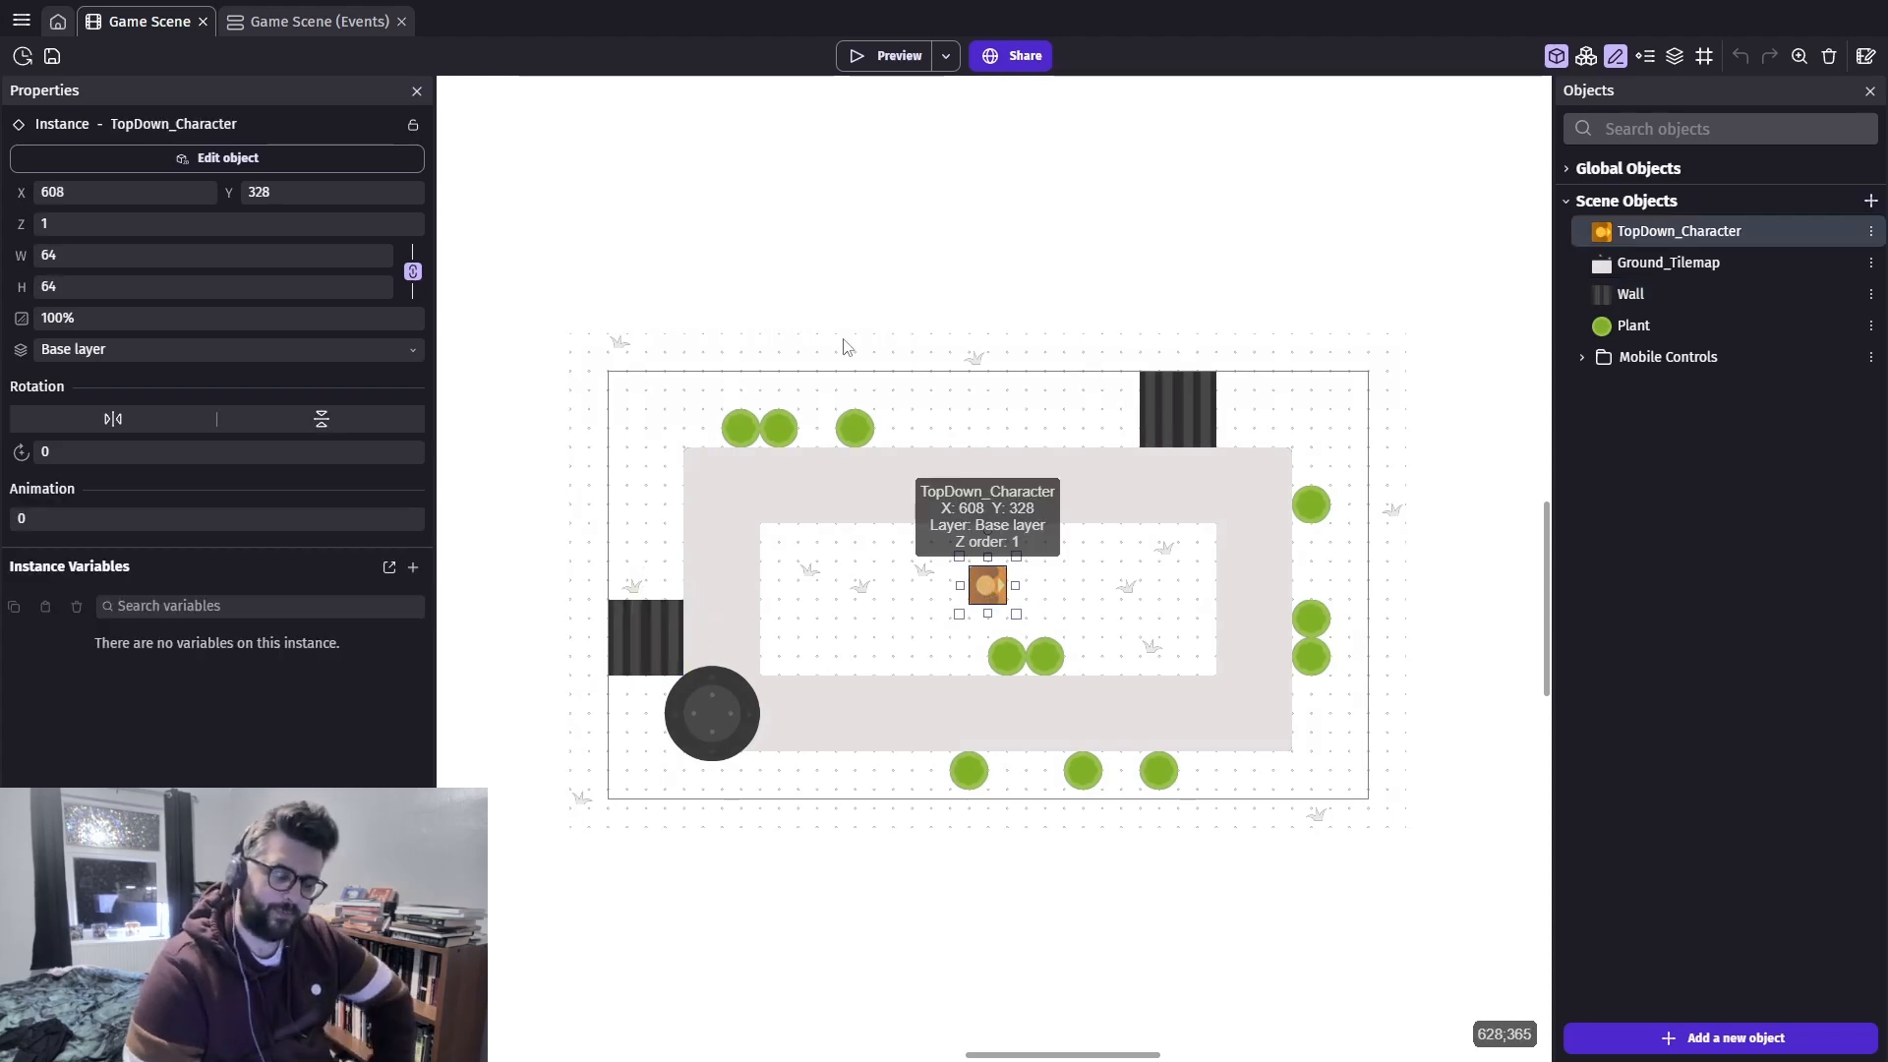
scroll(983, 590, up, 3)
scroll(851, 554, down, 2)
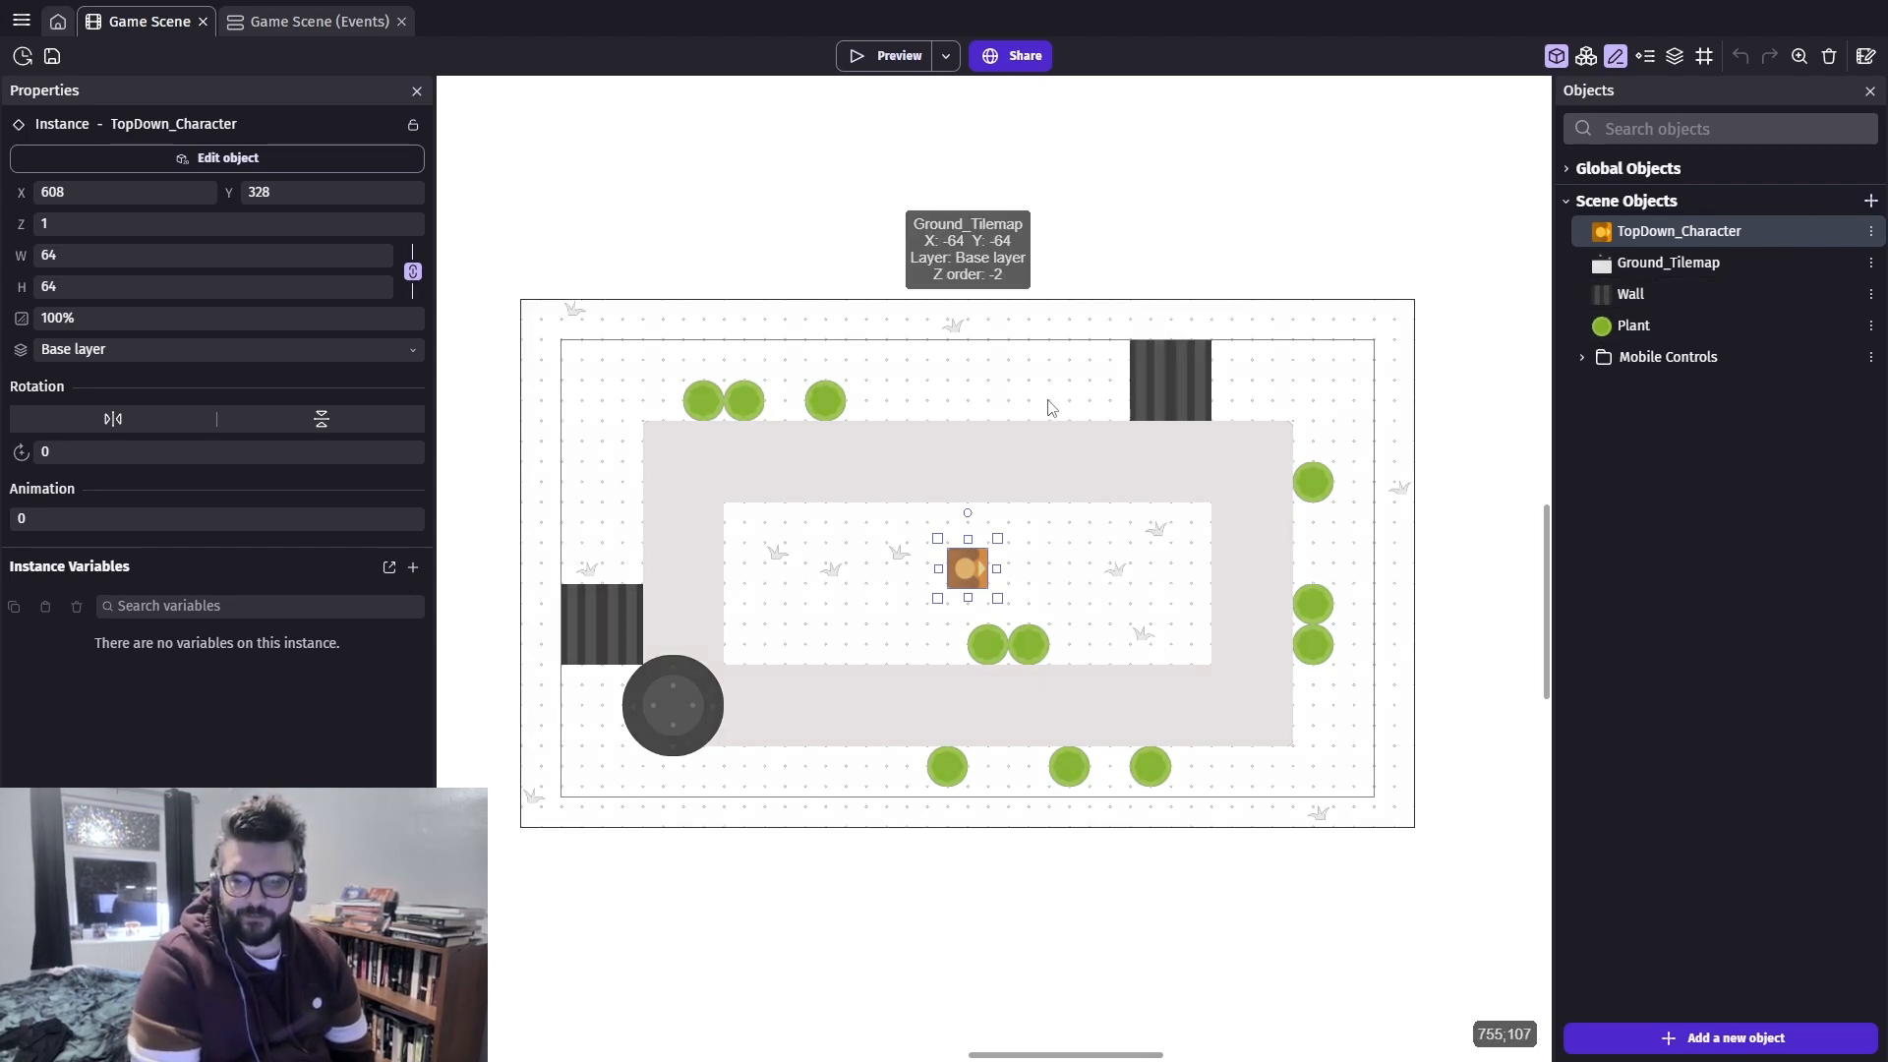
Examine the Plant object's properties and those of its instances placed in the scene
click(1633, 325)
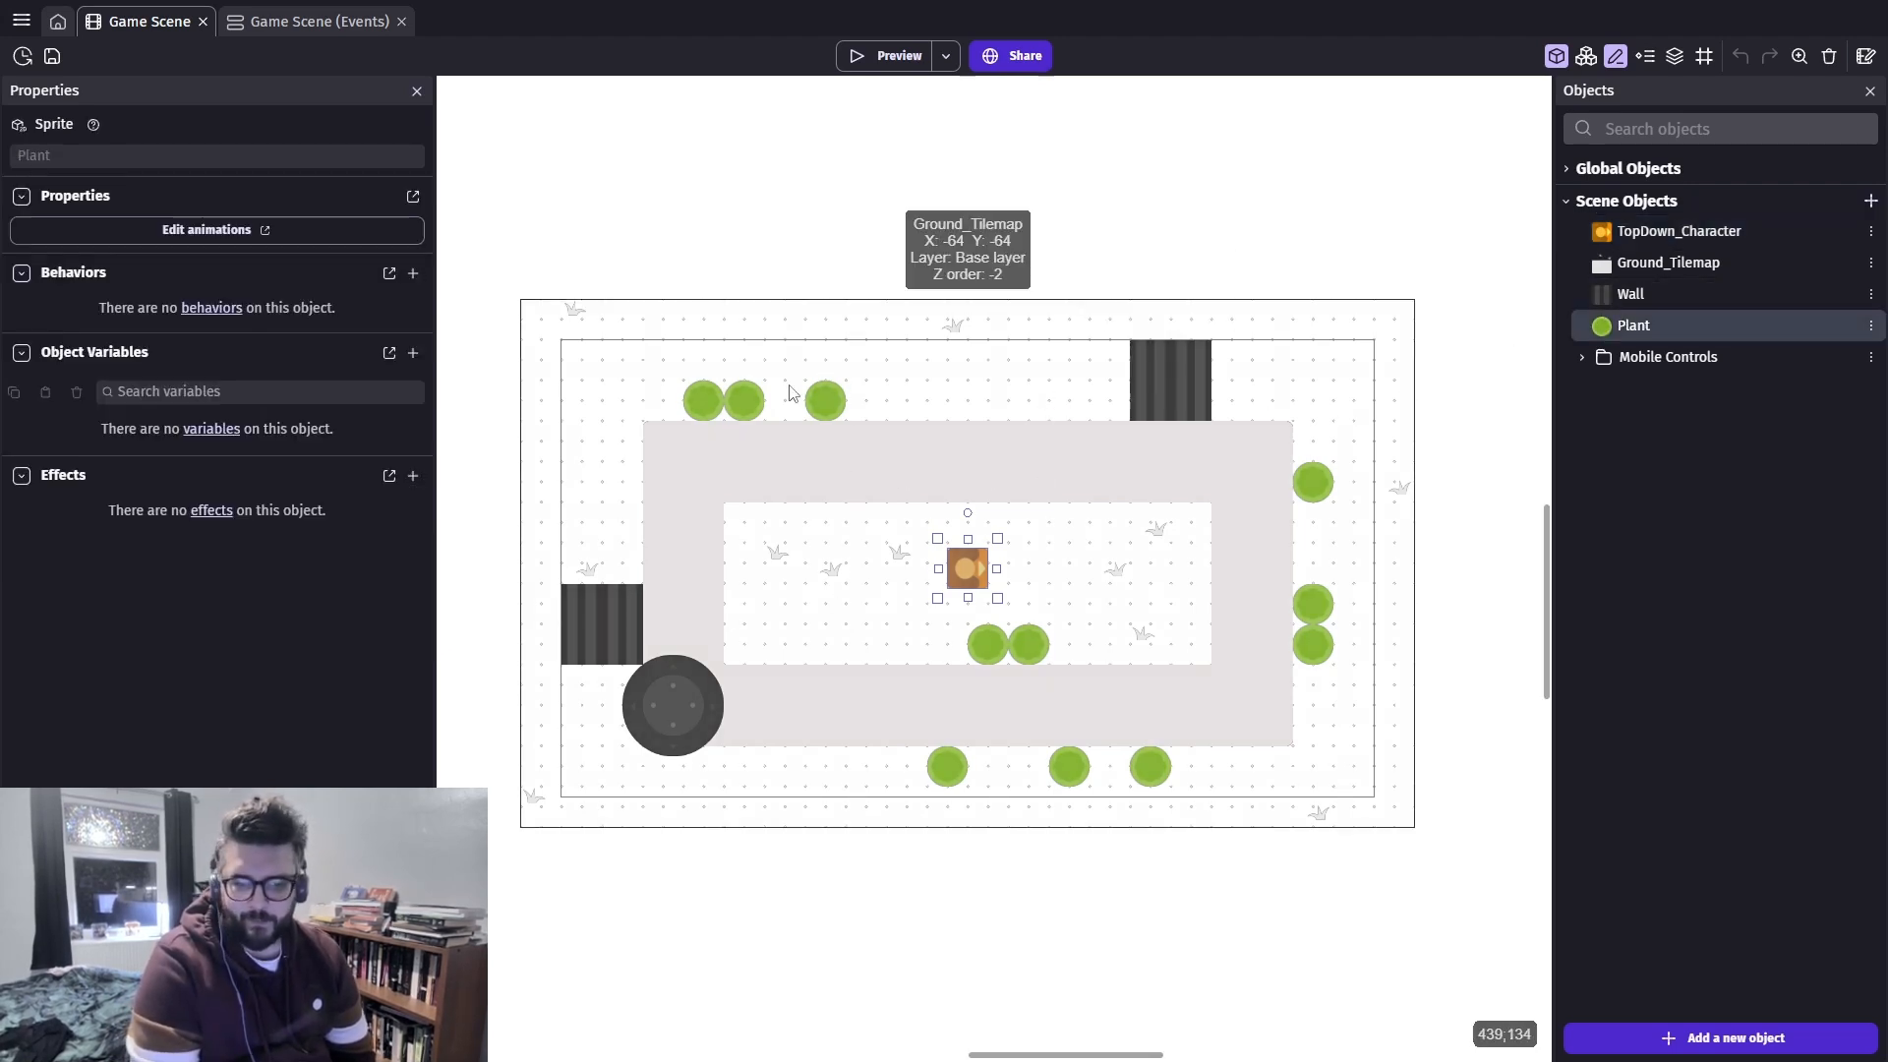
click(731, 408)
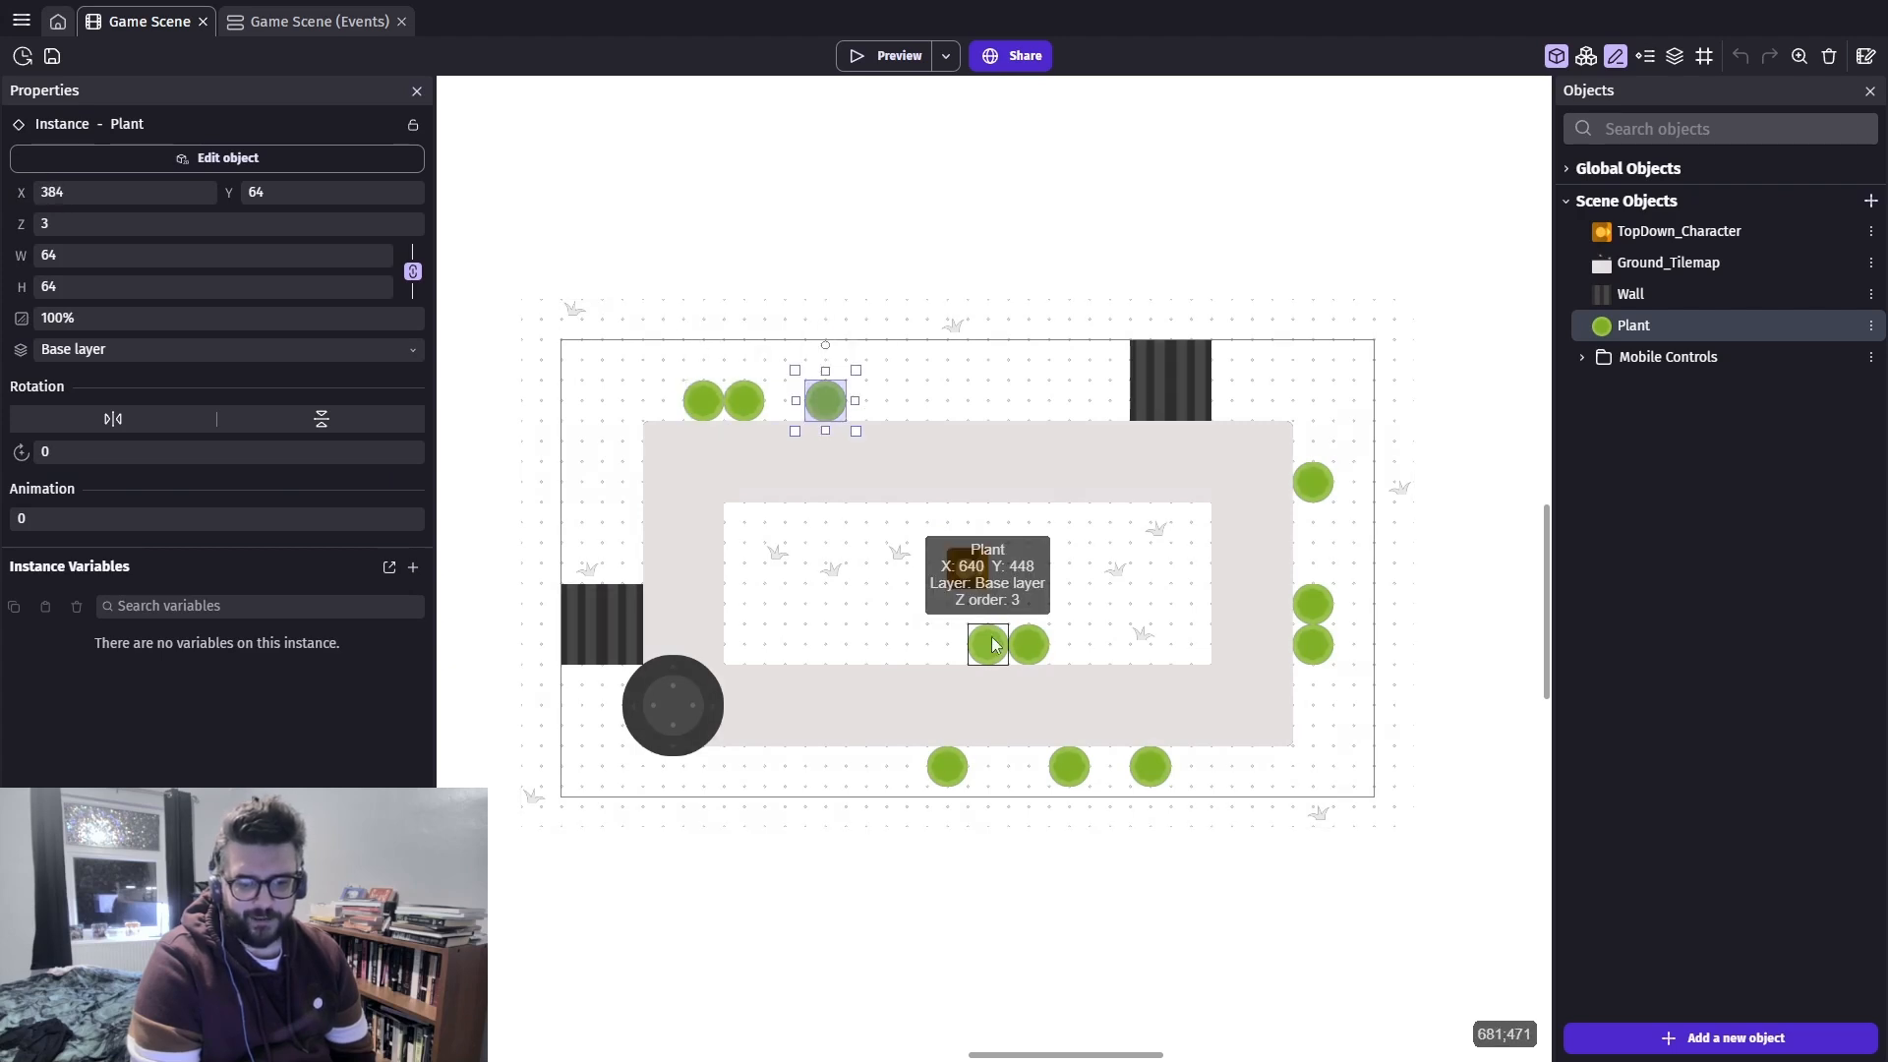
click(1044, 653)
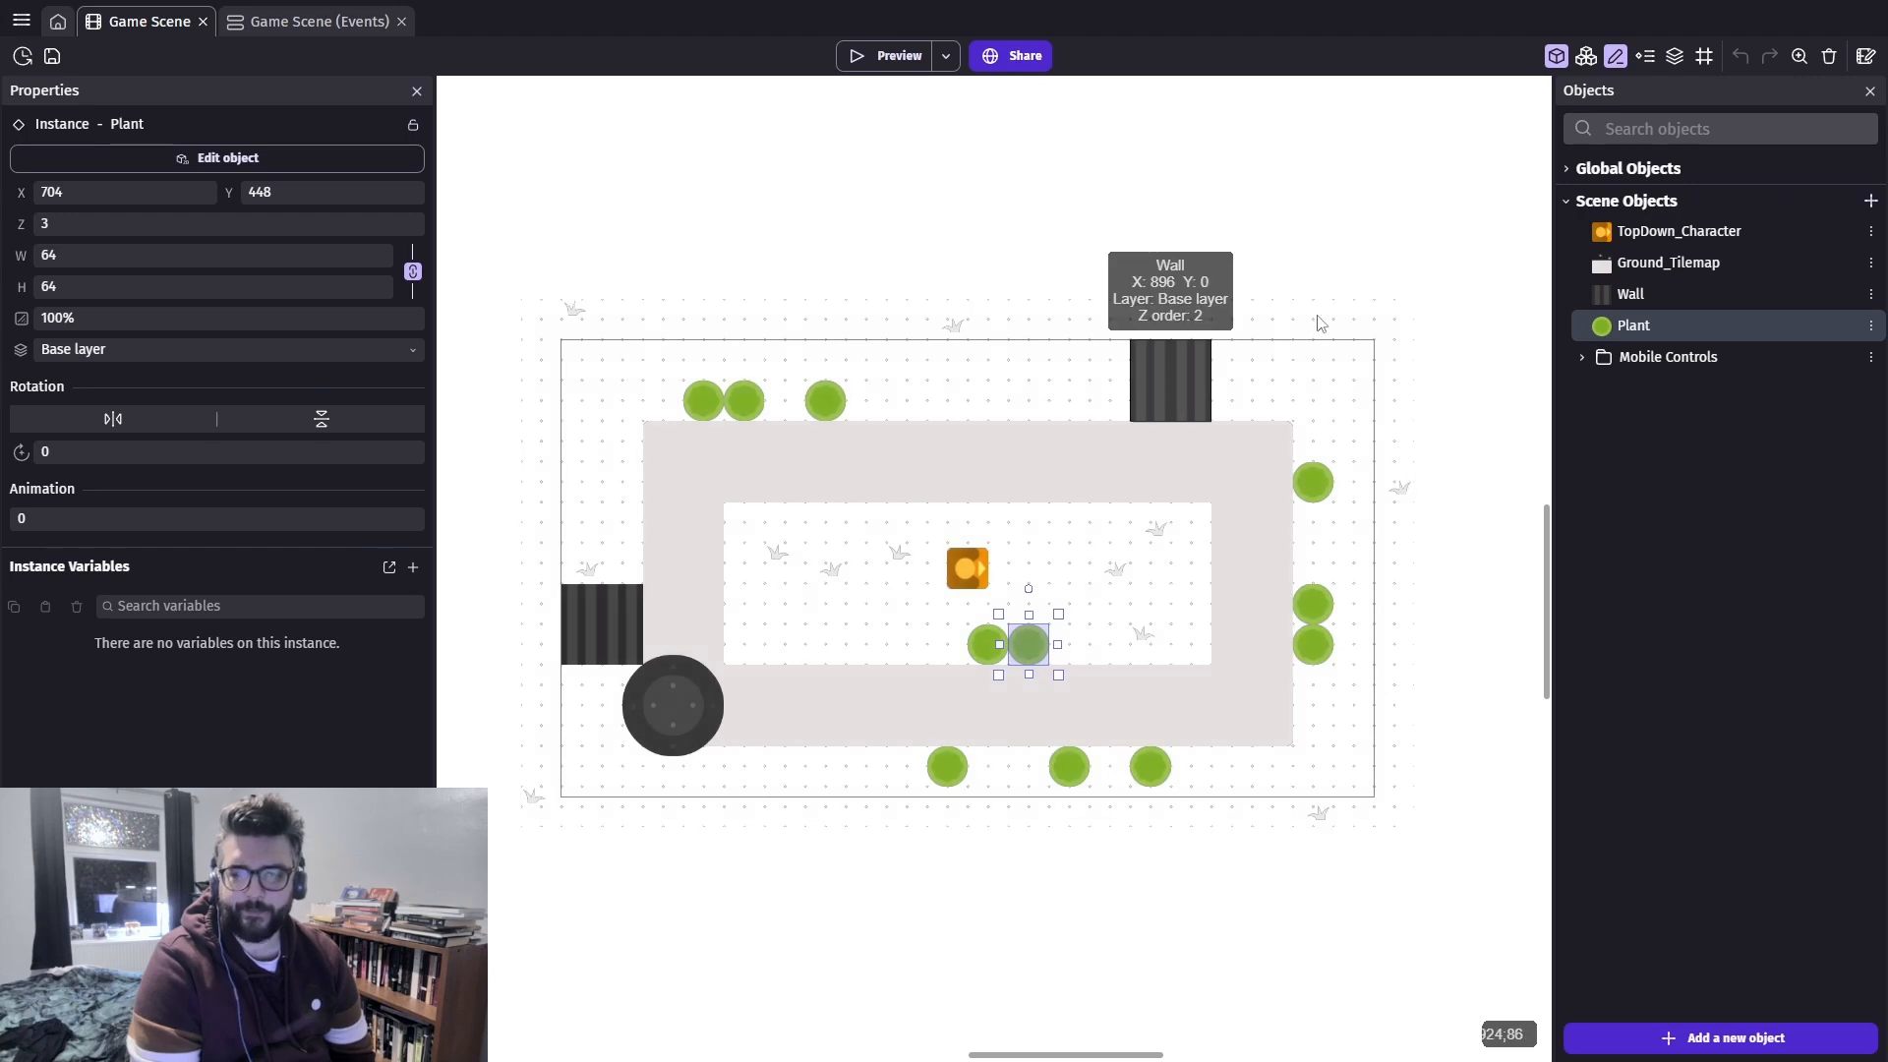
Preview the game and test moving the character in all four directions from the keyboard
click(866, 53)
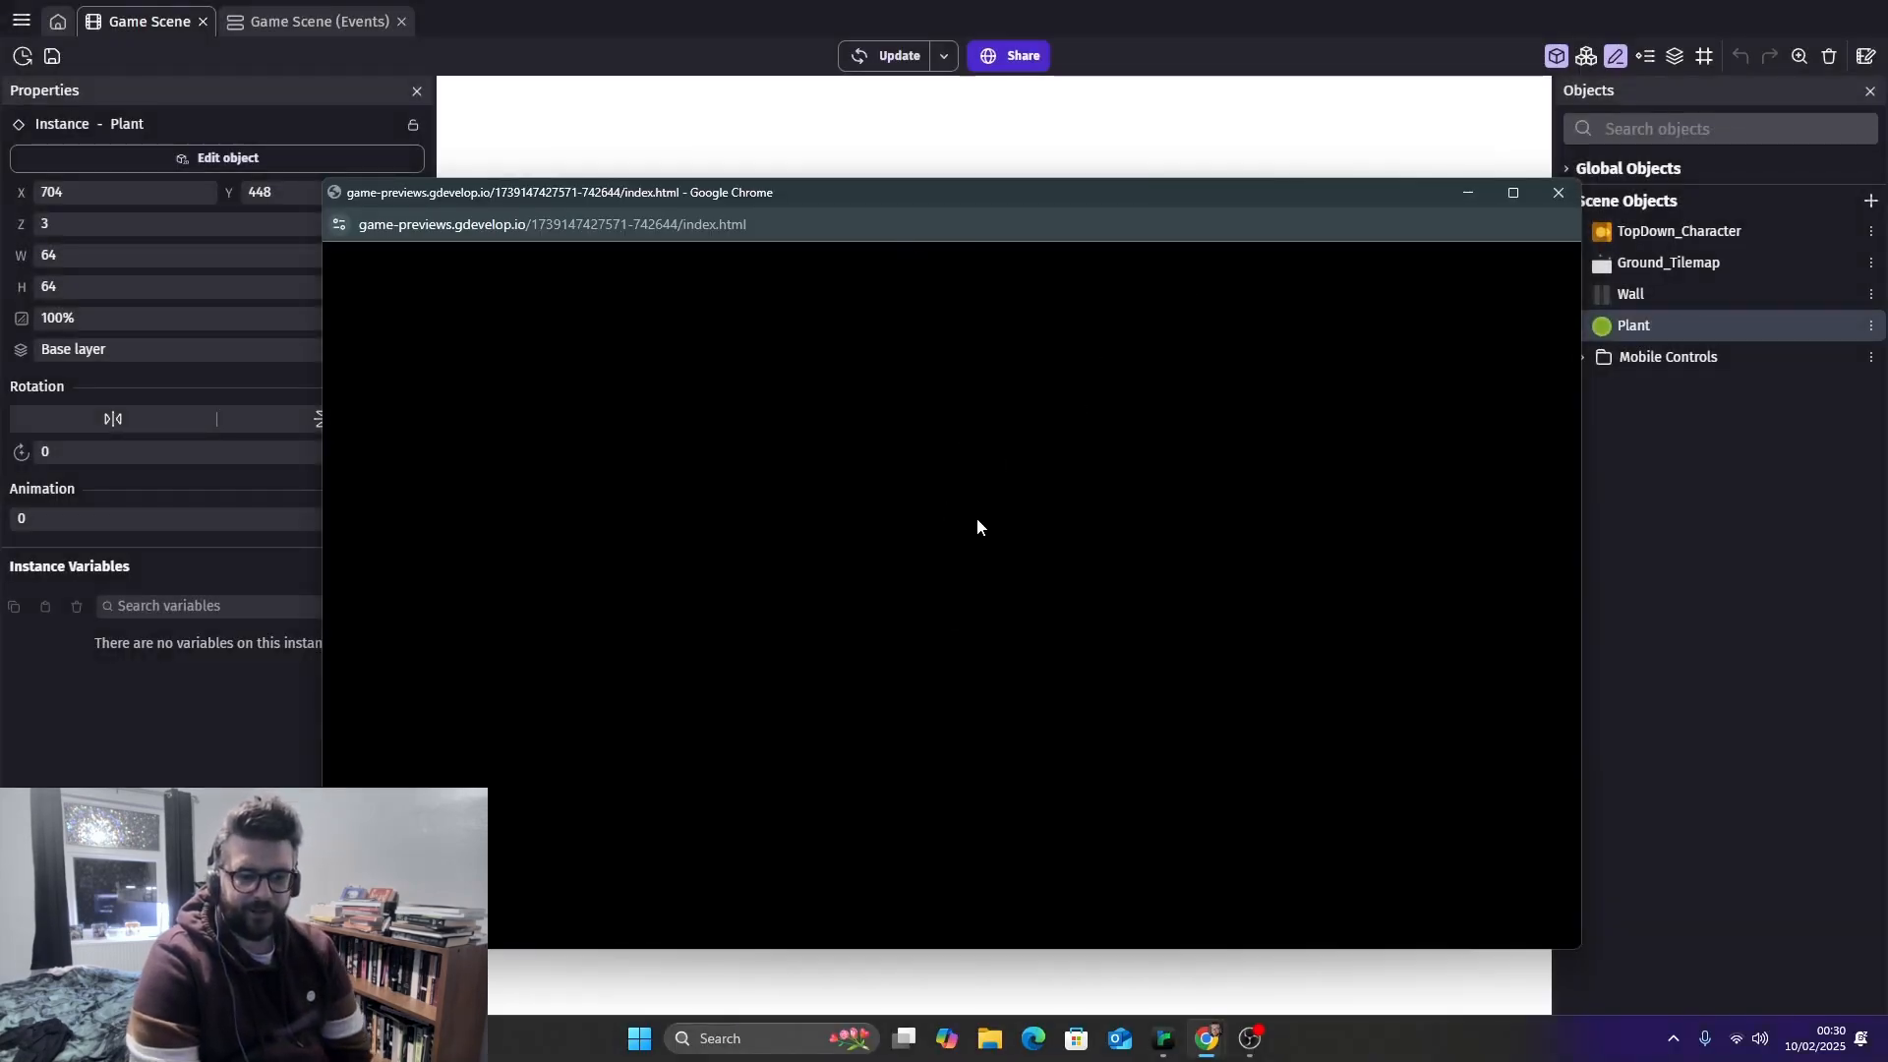
key(Down)
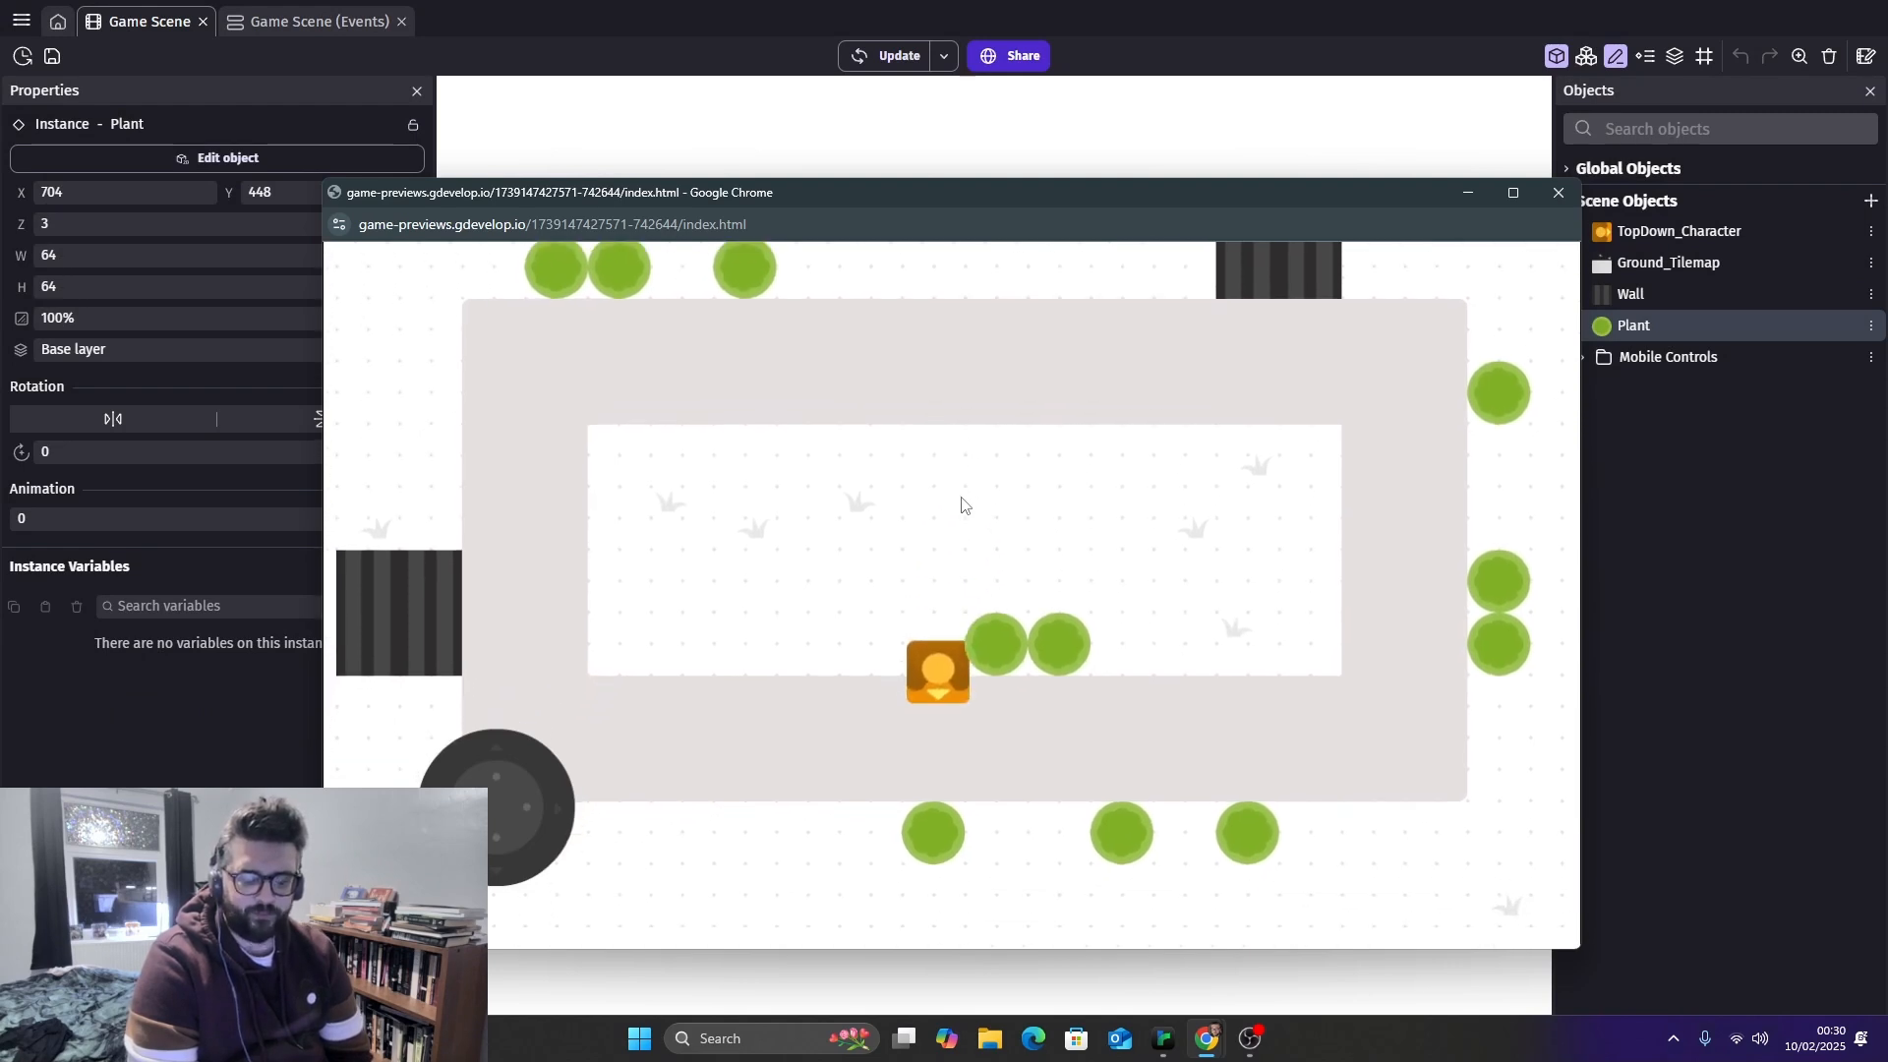
key(Up)
key(Right)
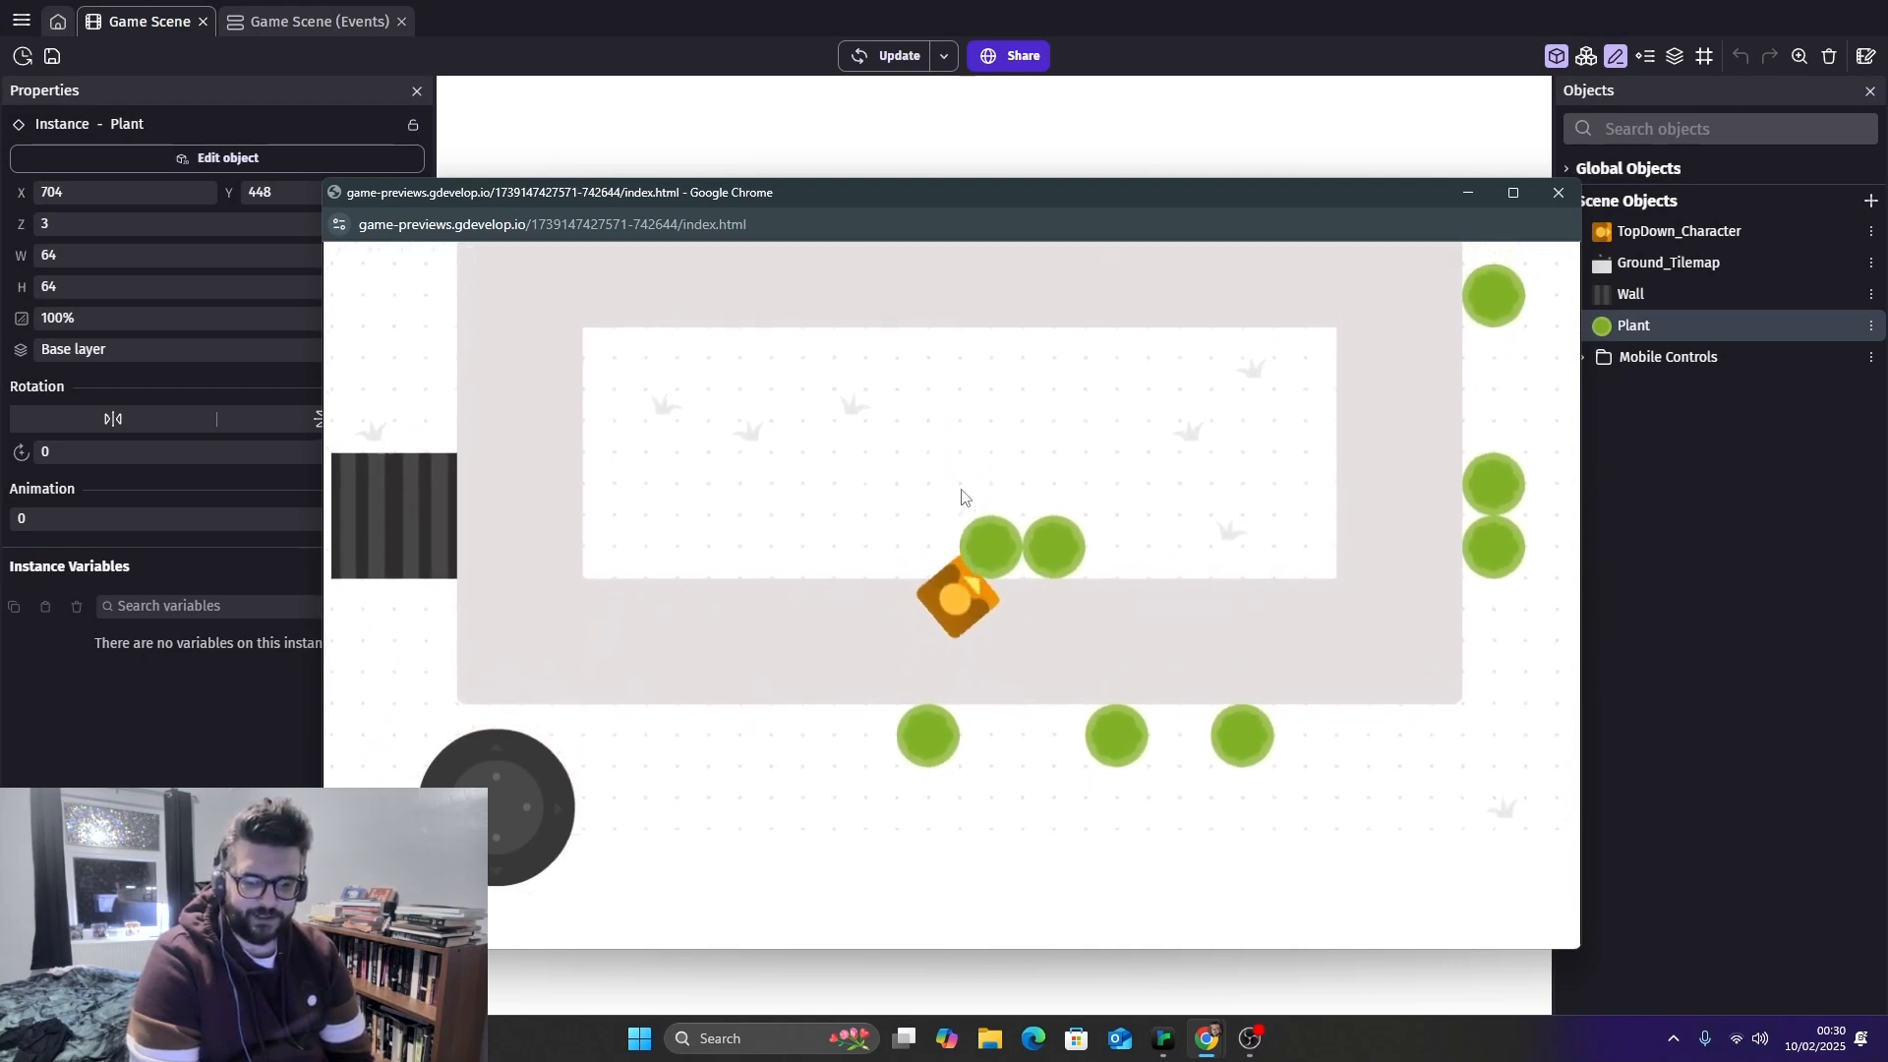
key(Left)
key(Up)
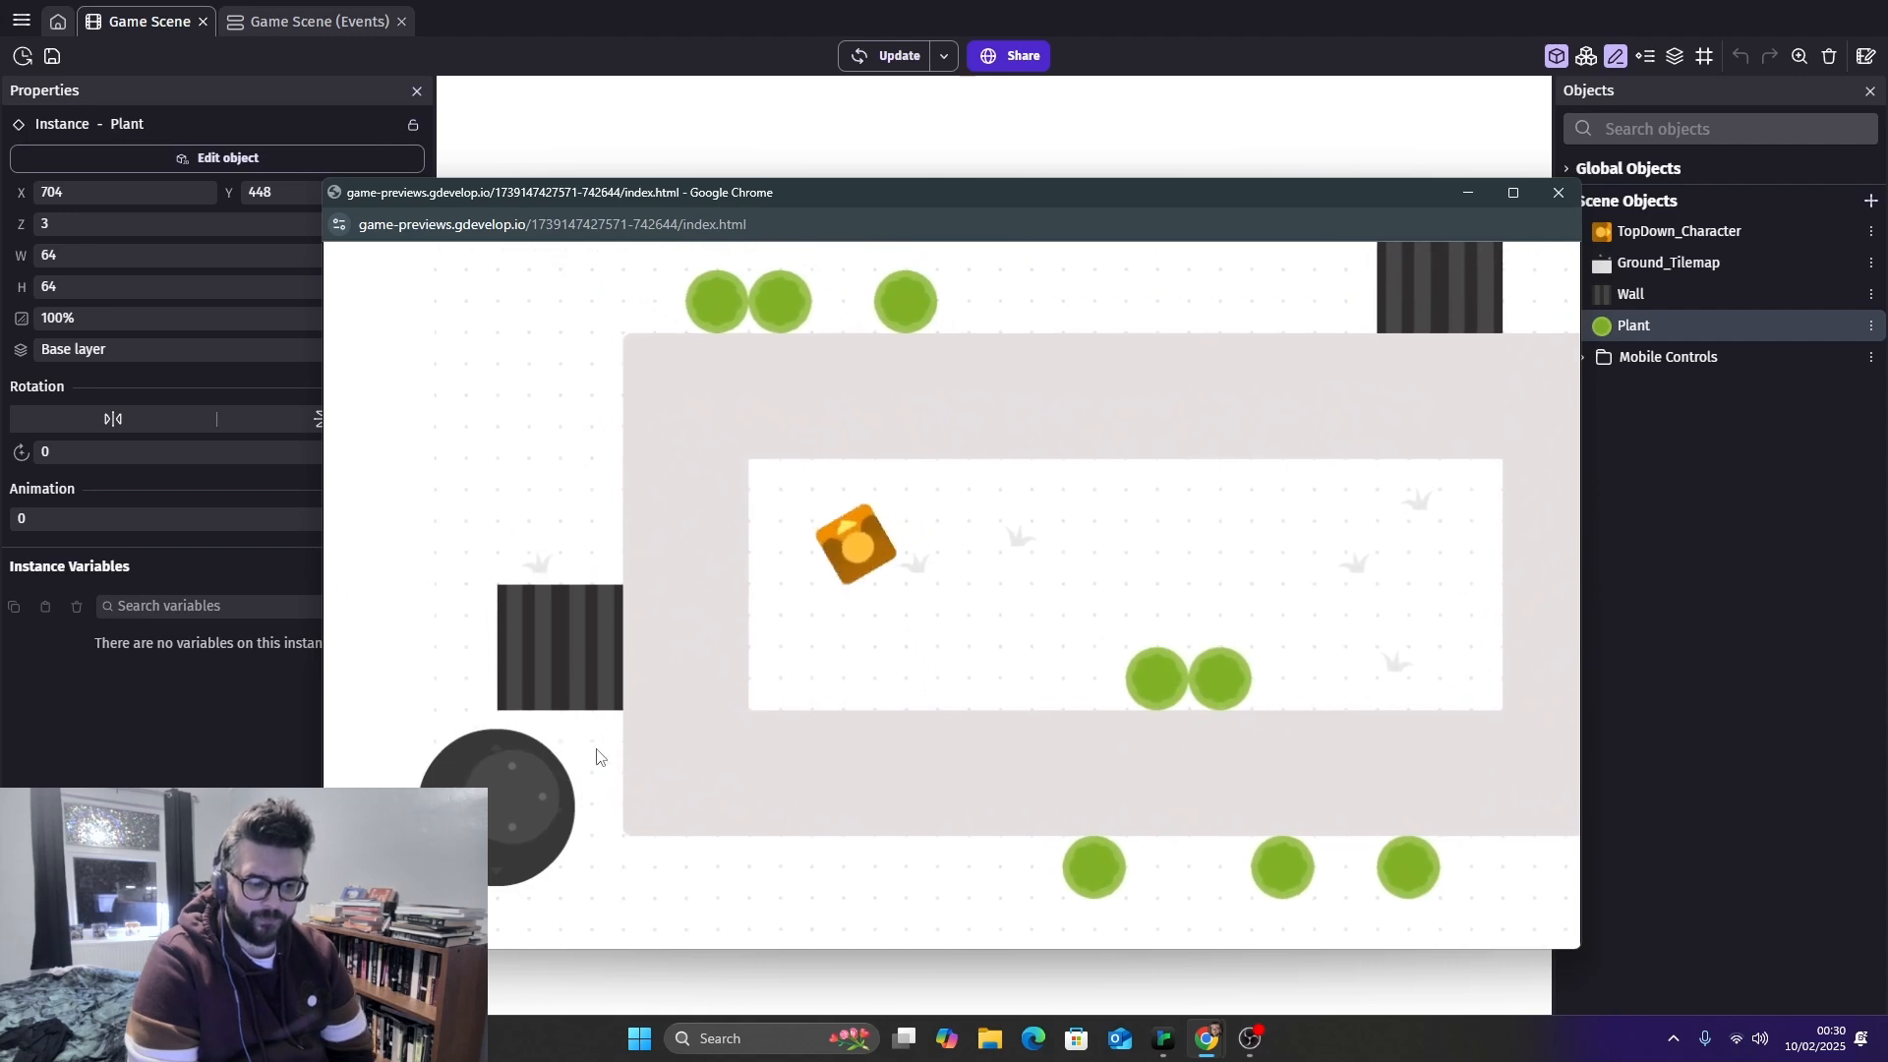
Test steering the character around the scene with the on-screen joystick in the preview
mouse_move(512, 806)
mouse_down()
mouse_move(716, 814)
mouse_move(763, 911)
mouse_move(510, 976)
mouse_move(472, 924)
mouse_move(462, 737)
mouse_move(440, 751)
mouse_move(429, 846)
mouse_move(464, 879)
mouse_move(400, 754)
mouse_move(459, 607)
mouse_move(413, 856)
mouse_move(1092, 863)
mouse_move(1582, 501)
mouse_move(1134, 121)
mouse_move(653, 34)
mouse_move(557, 509)
mouse_up()
mouse_move(497, 804)
mouse_down()
mouse_move(492, 408)
mouse_move(1036, 569)
mouse_move(629, 1042)
mouse_move(628, 712)
mouse_up()
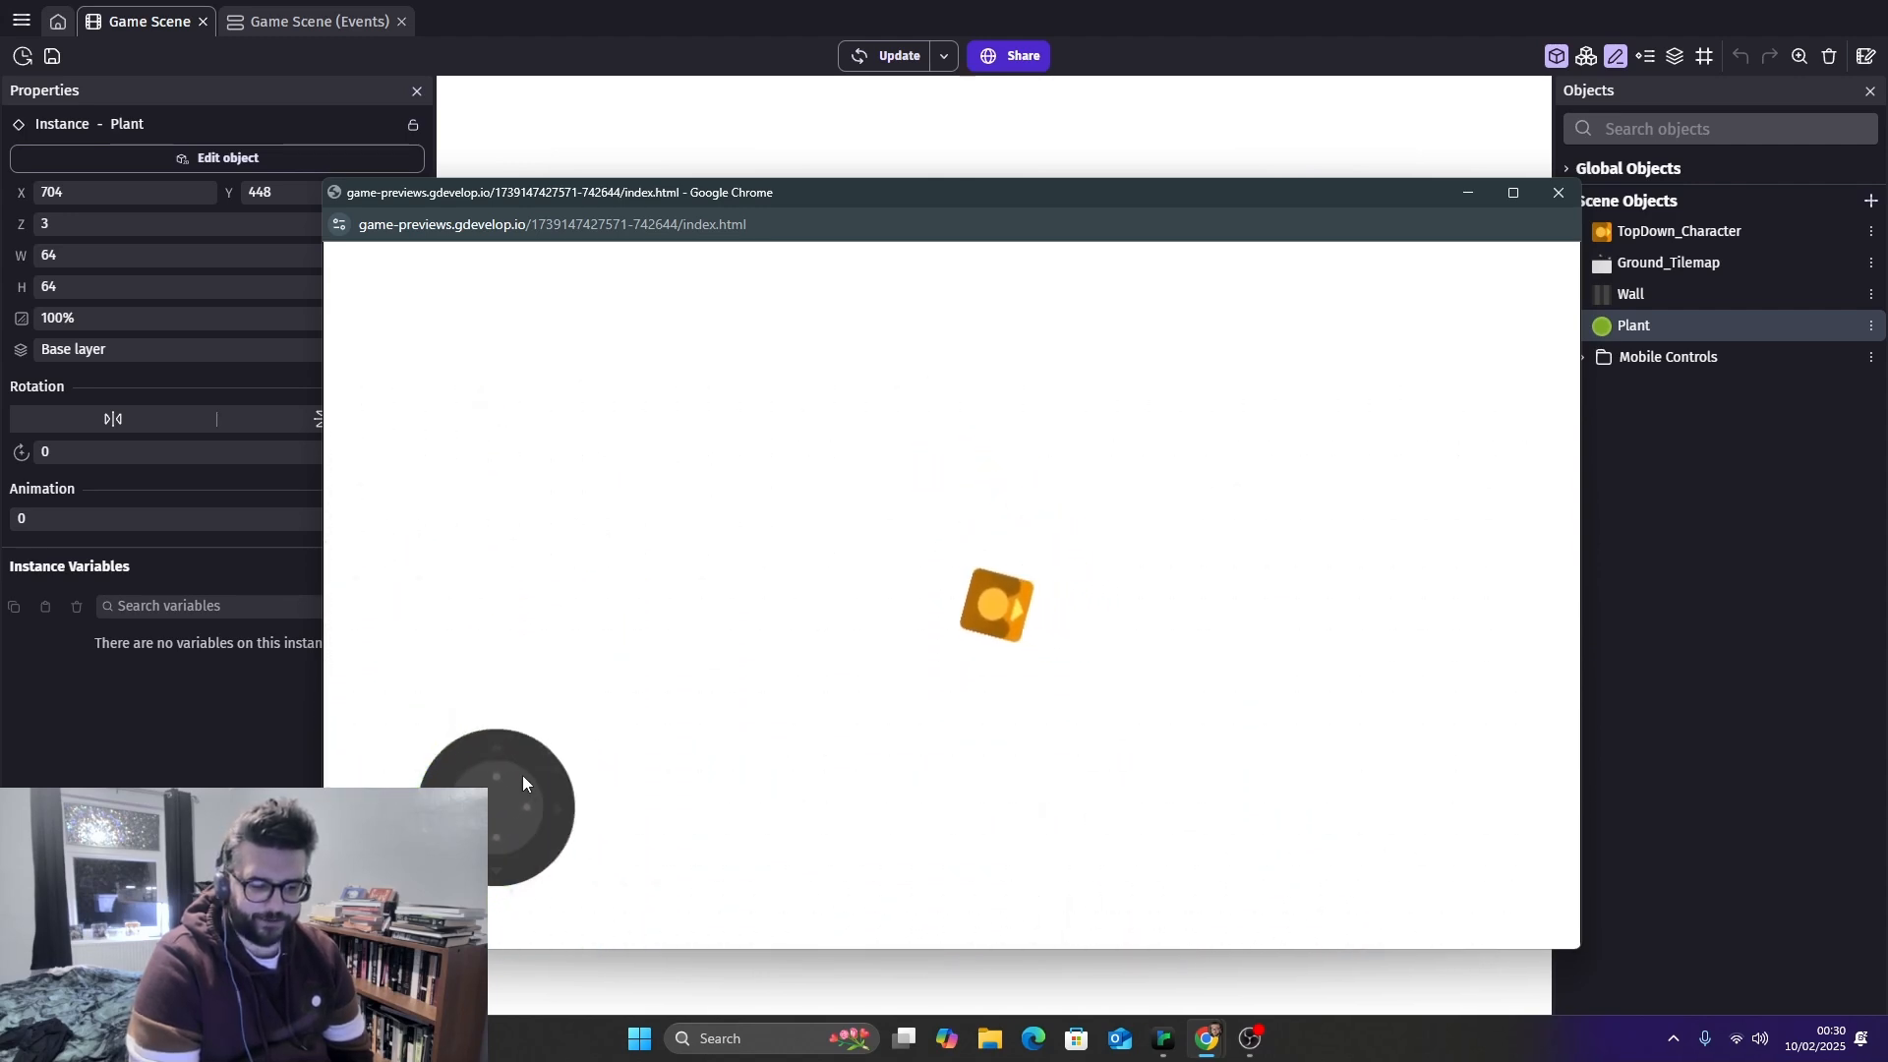
mouse_move(515, 784)
mouse_down()
mouse_move(447, 909)
mouse_move(639, 711)
mouse_move(458, 592)
mouse_move(403, 704)
mouse_move(922, 973)
mouse_up()
mouse_move(500, 806)
mouse_down()
mouse_move(504, 885)
mouse_move(476, 885)
mouse_move(721, 765)
mouse_up()
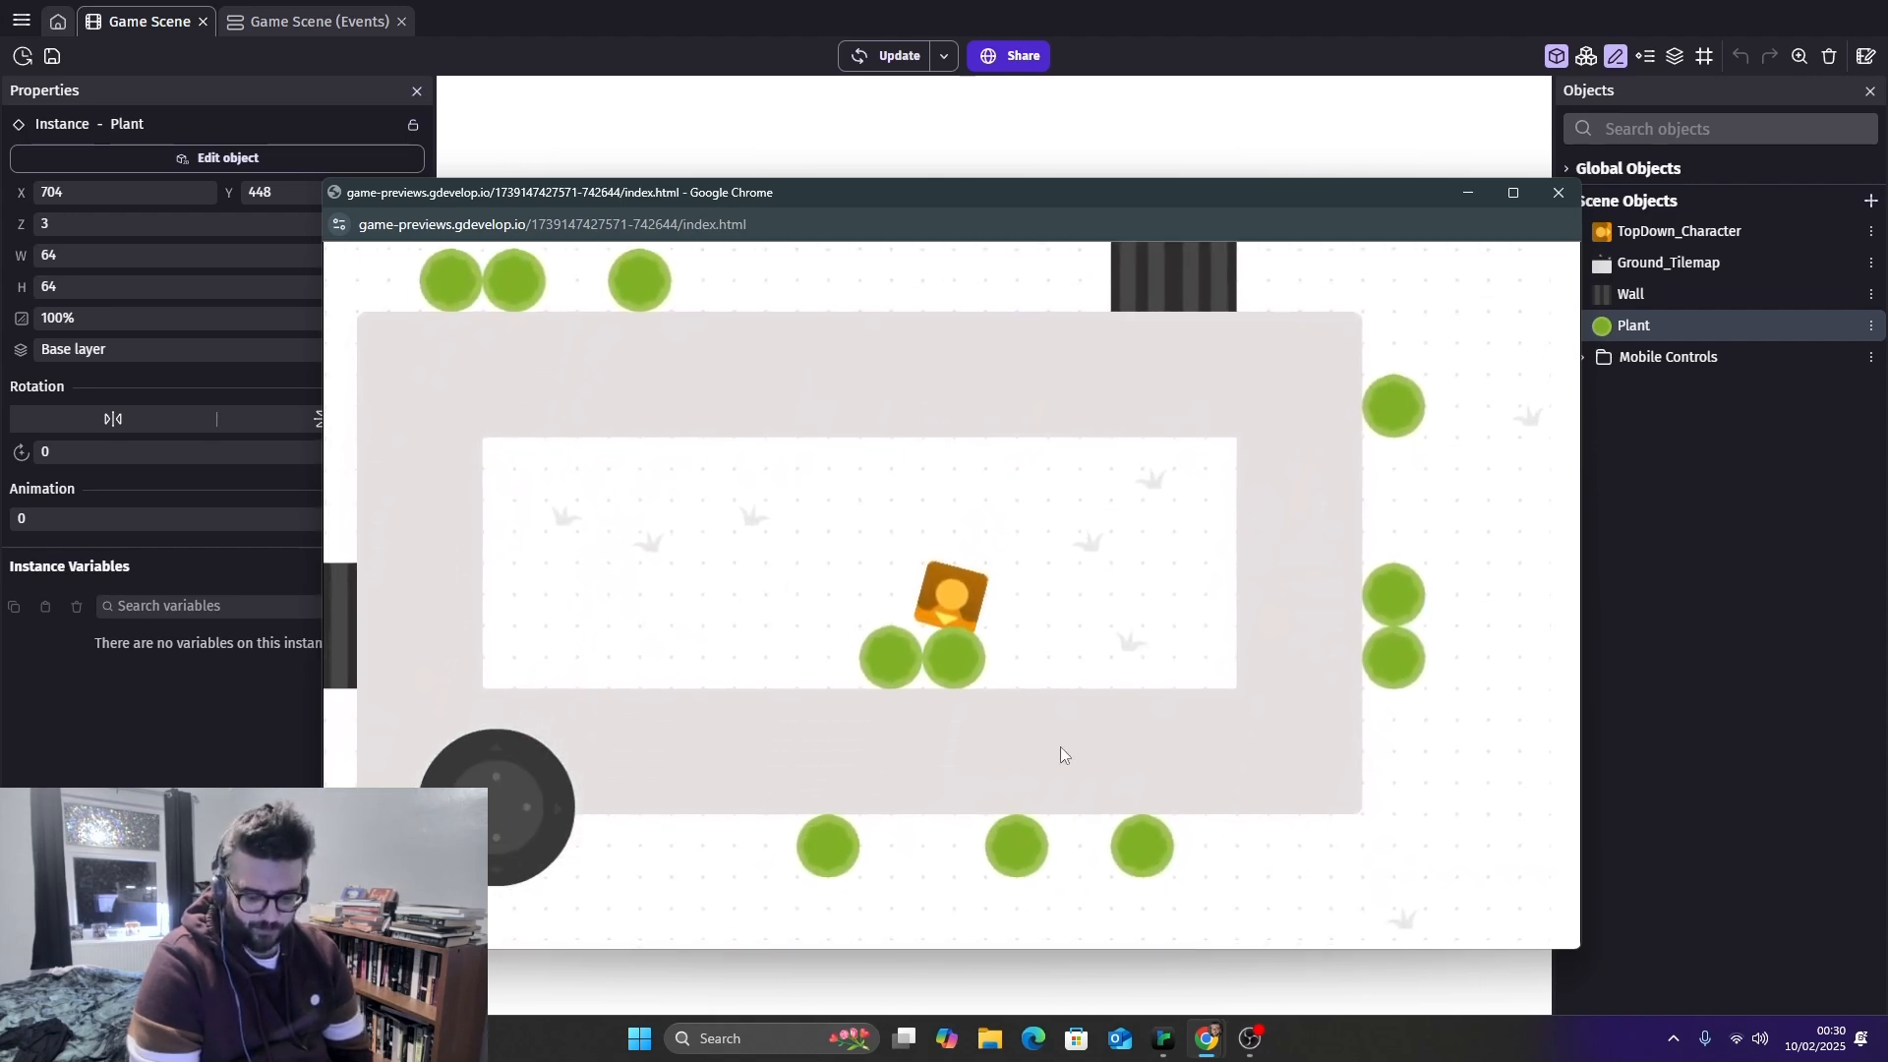
Test keyboard movement and rotation of the character around the central plants, and close the game preview
key(Right)
key(Left)
key(Up)
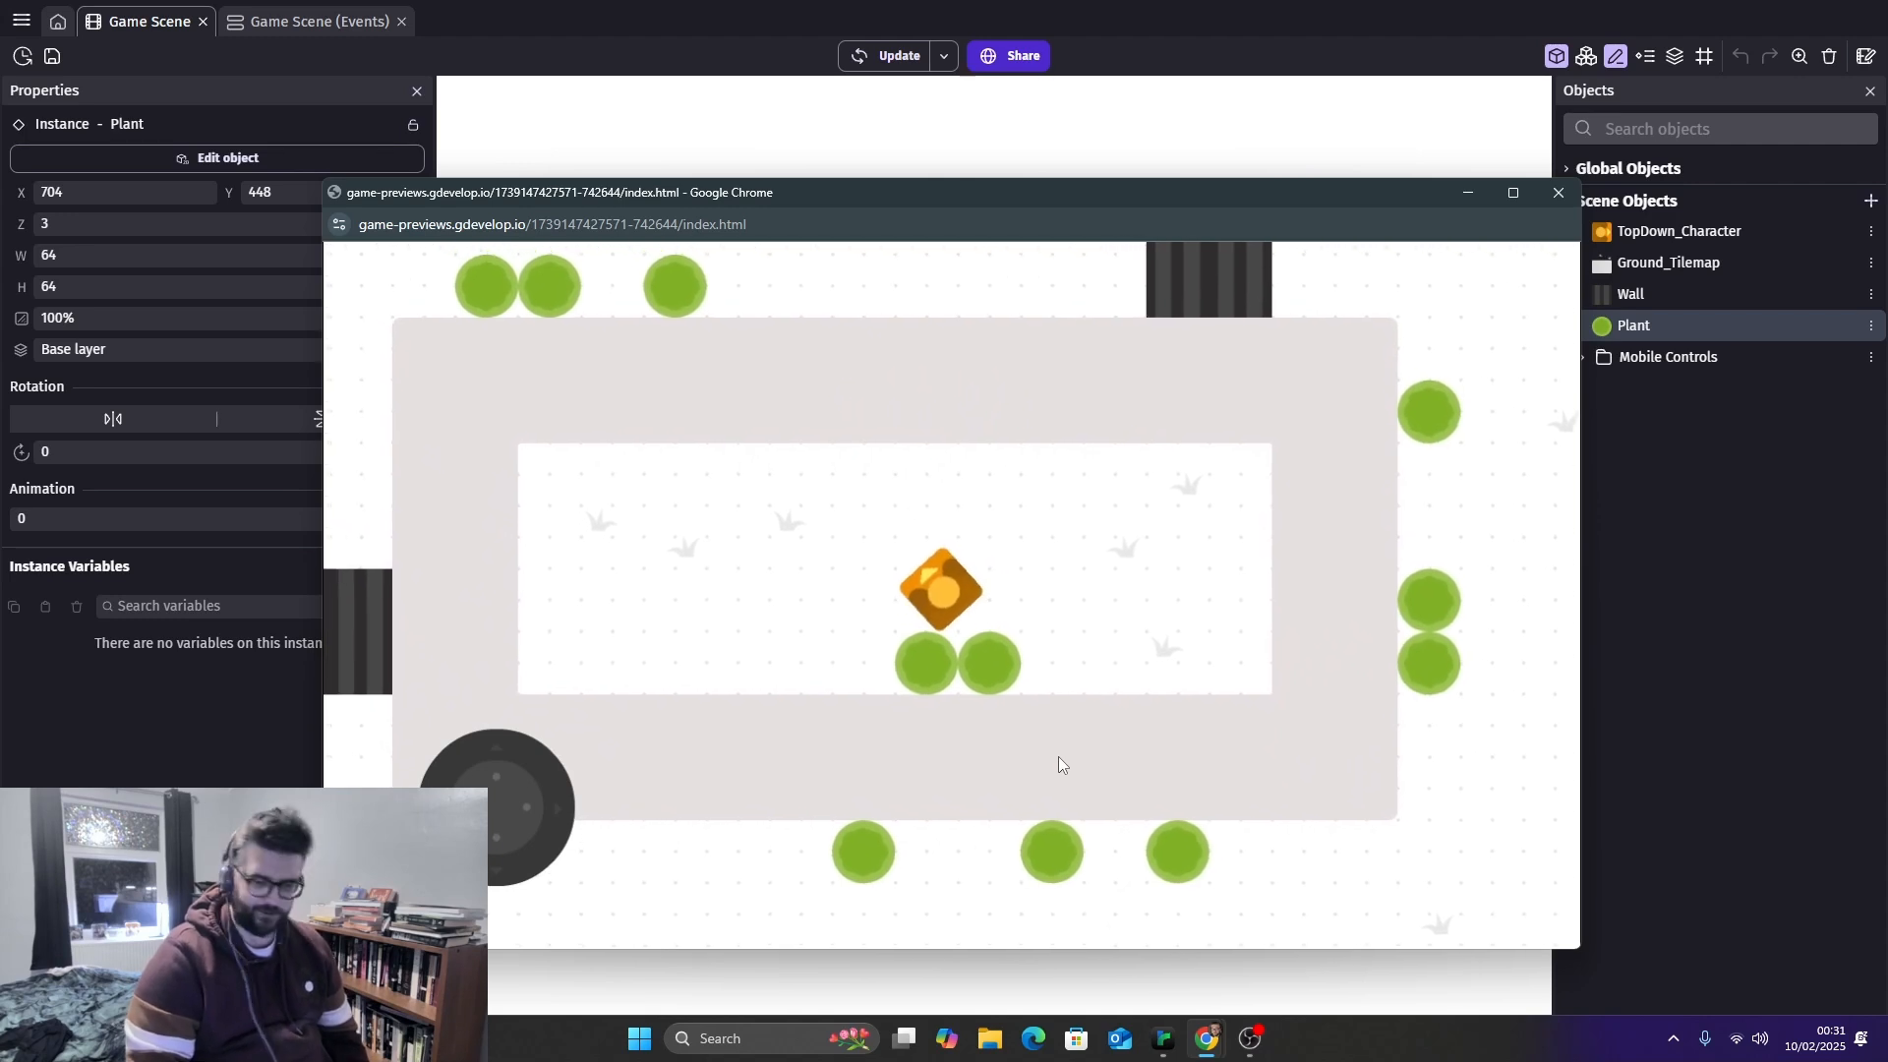
key(Up)
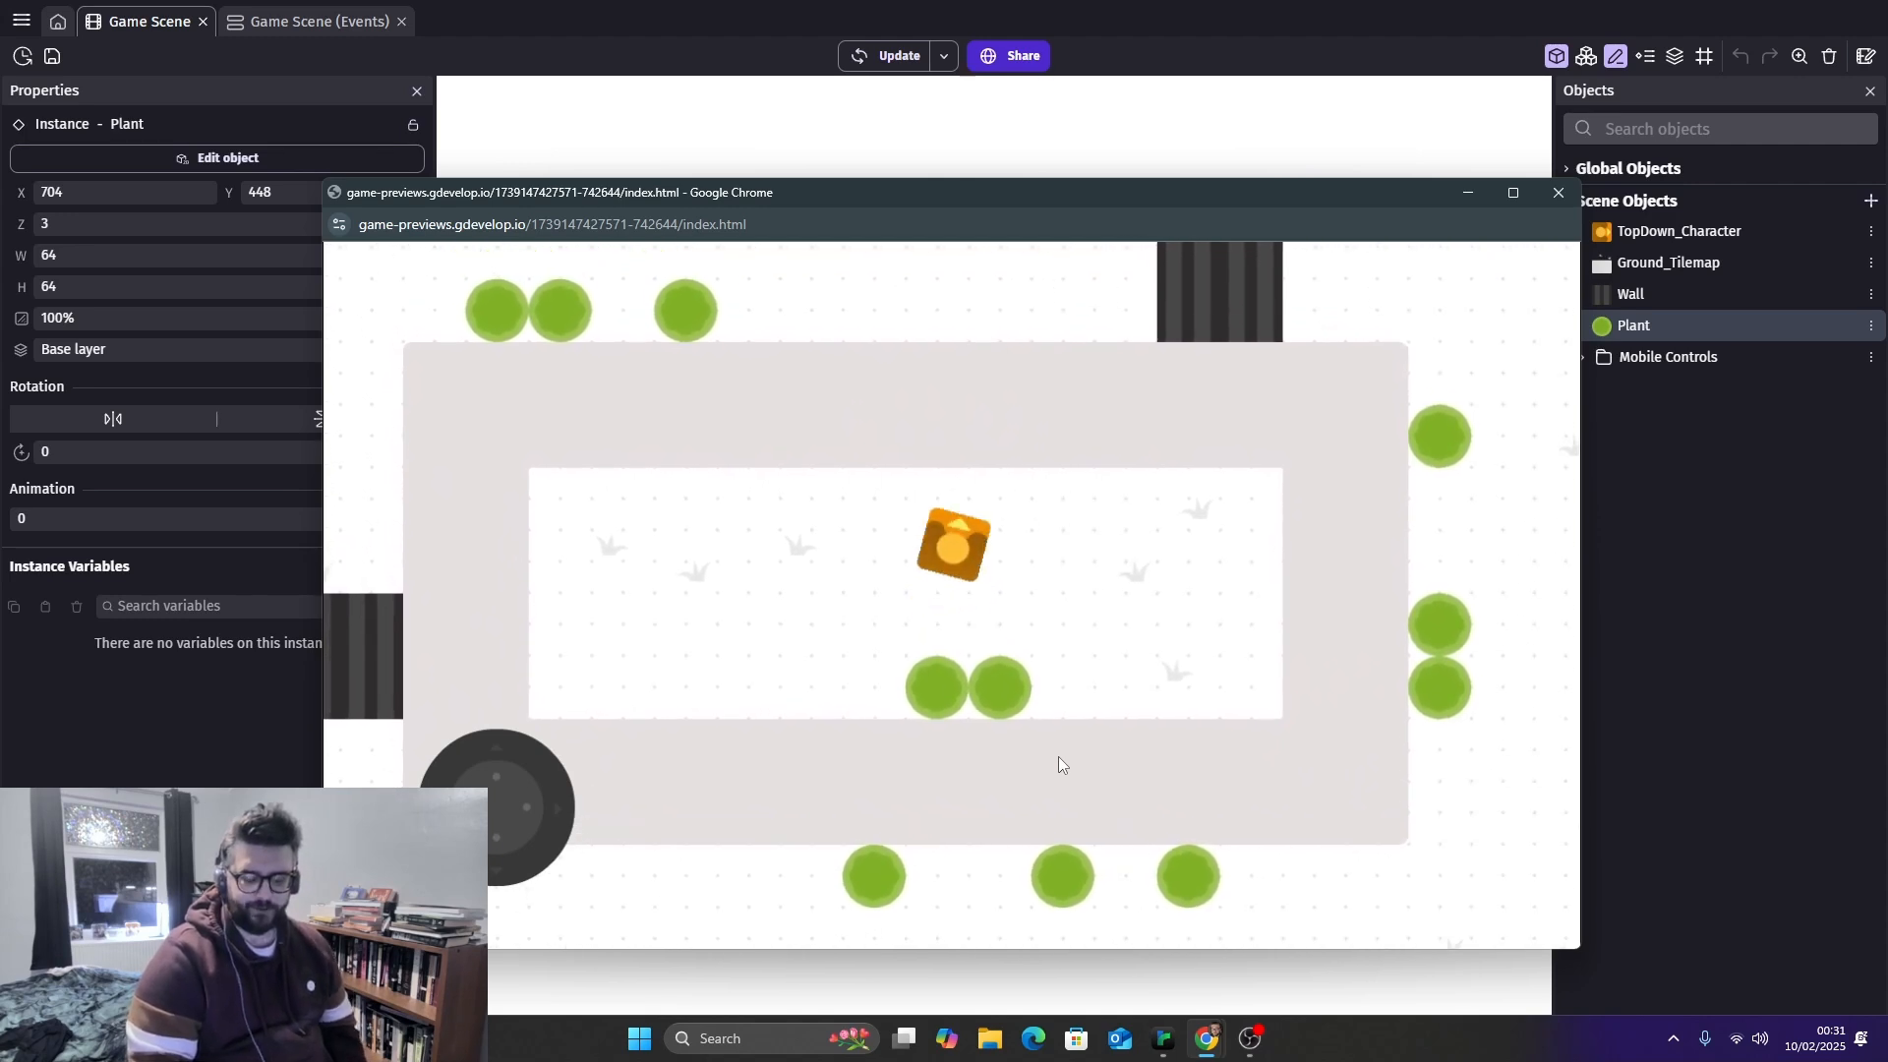
key(Right)
key(Down)
key(Left)
key(Up)
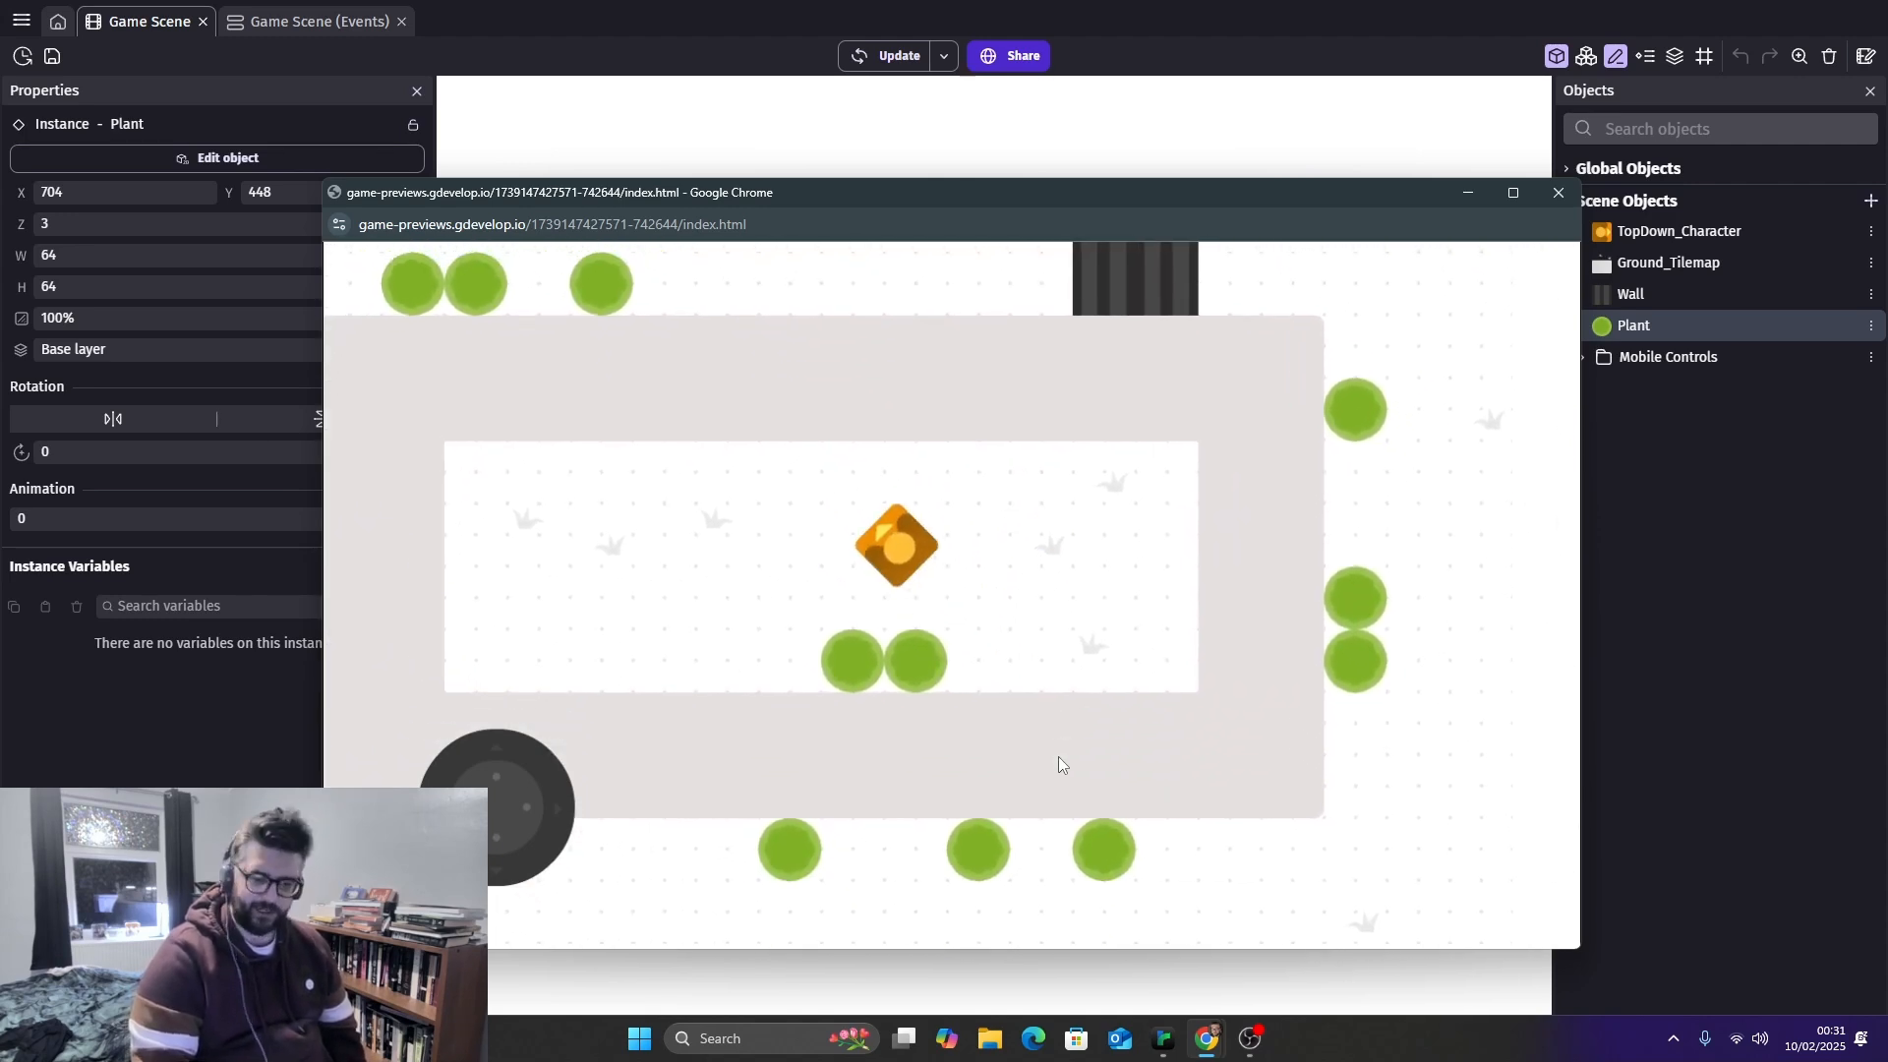
key(Left)
key(Down)
key(Right)
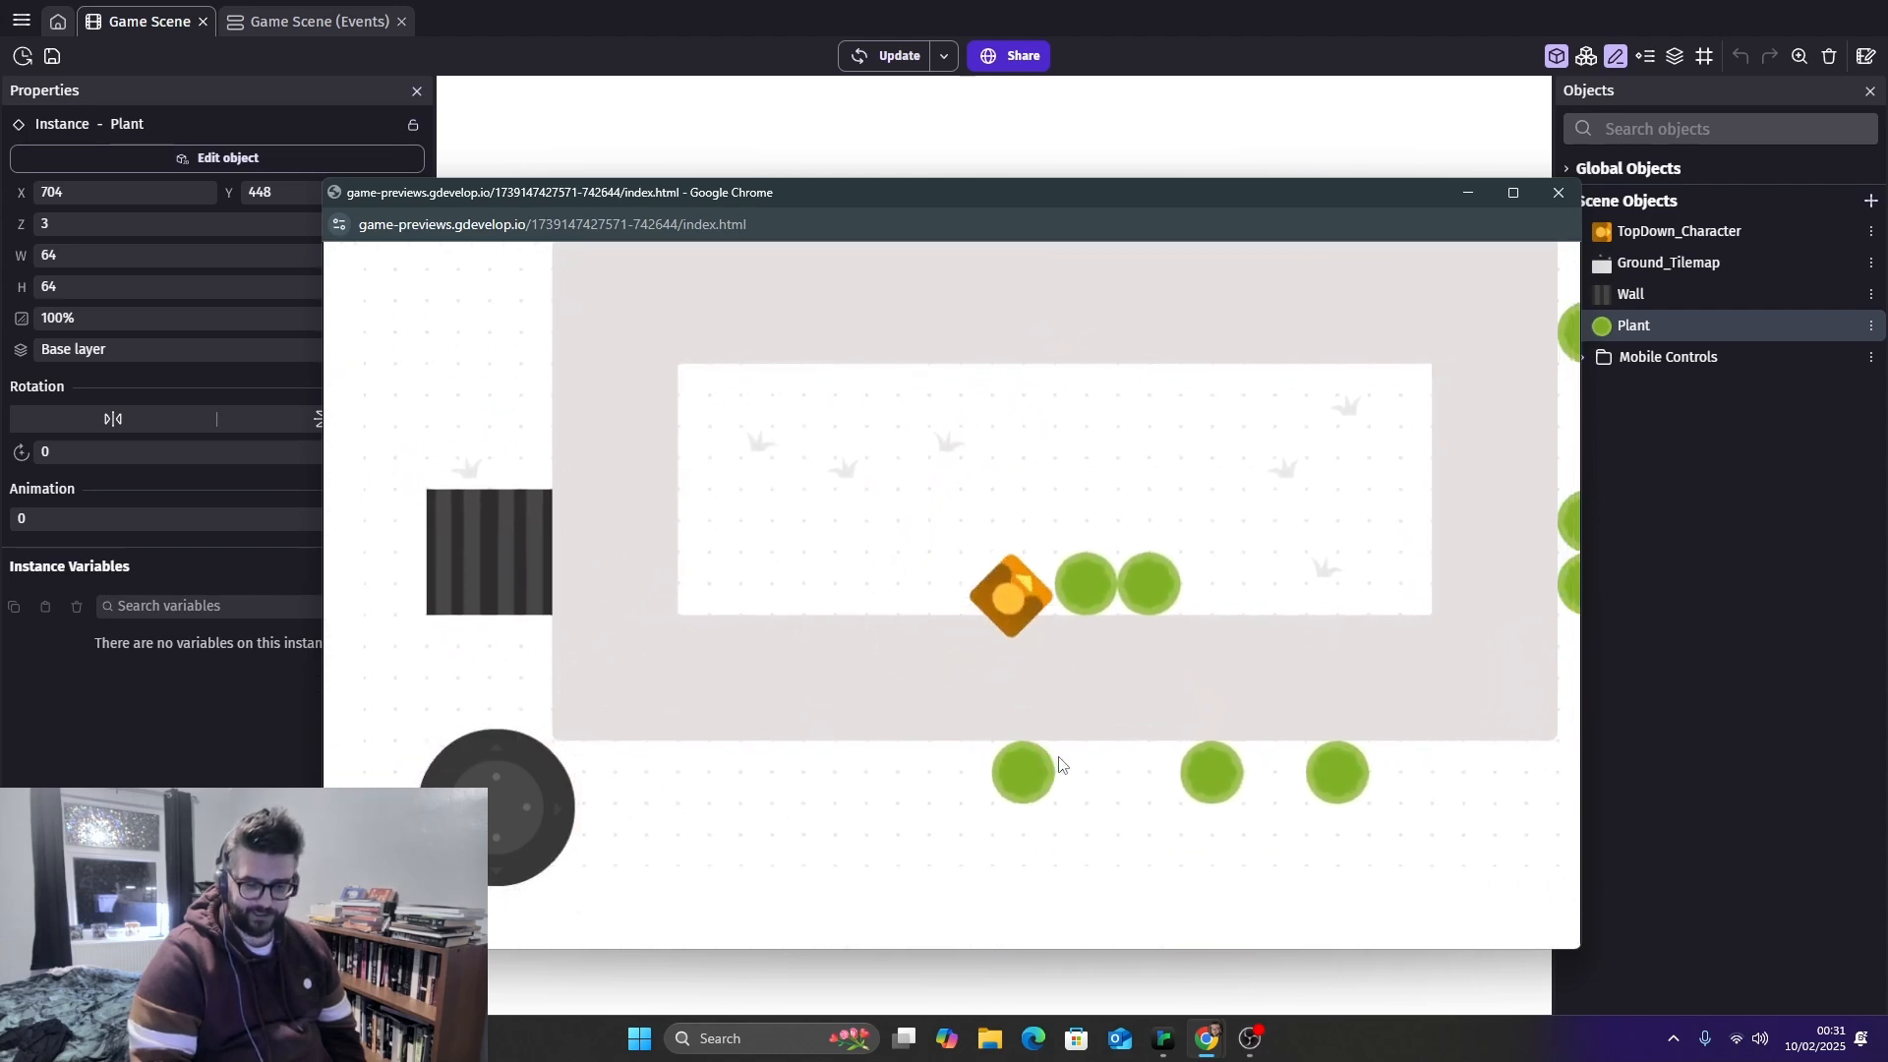
key(Up)
key(Left)
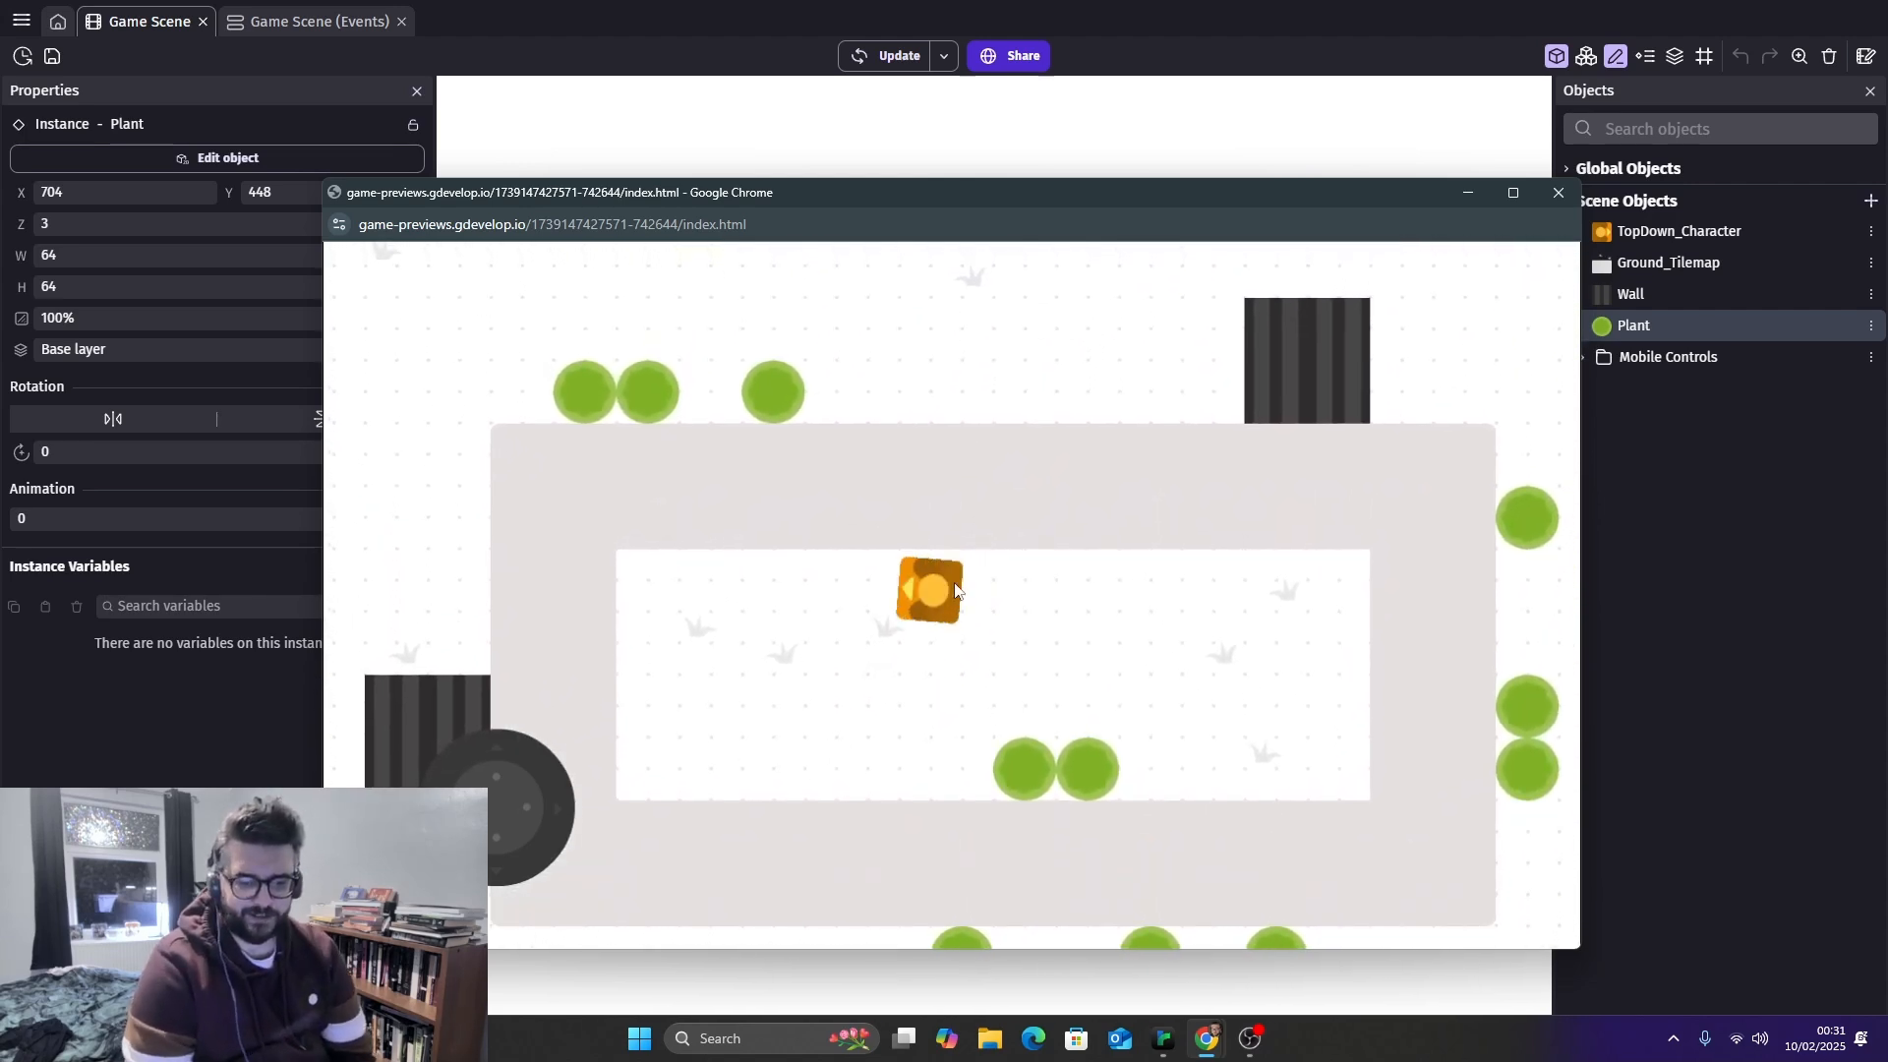
key(Down)
key(Right)
key(Down)
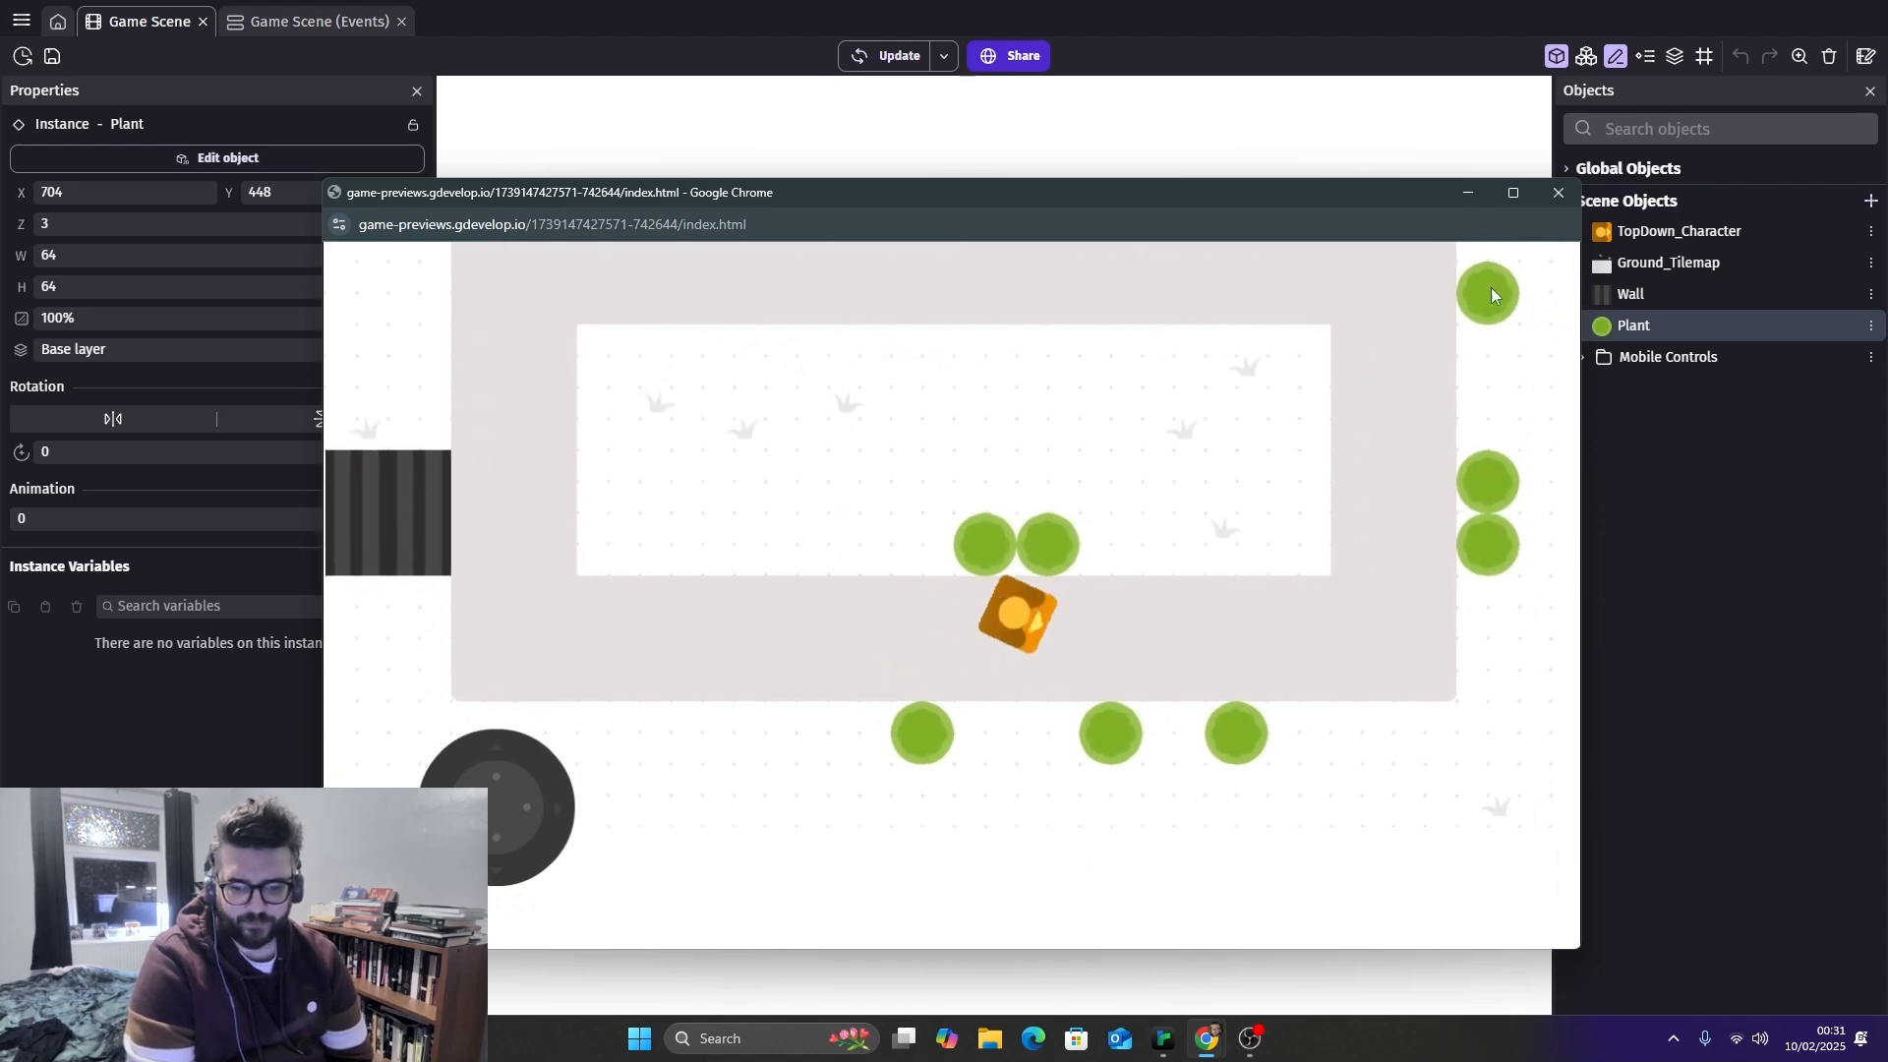
click(1560, 195)
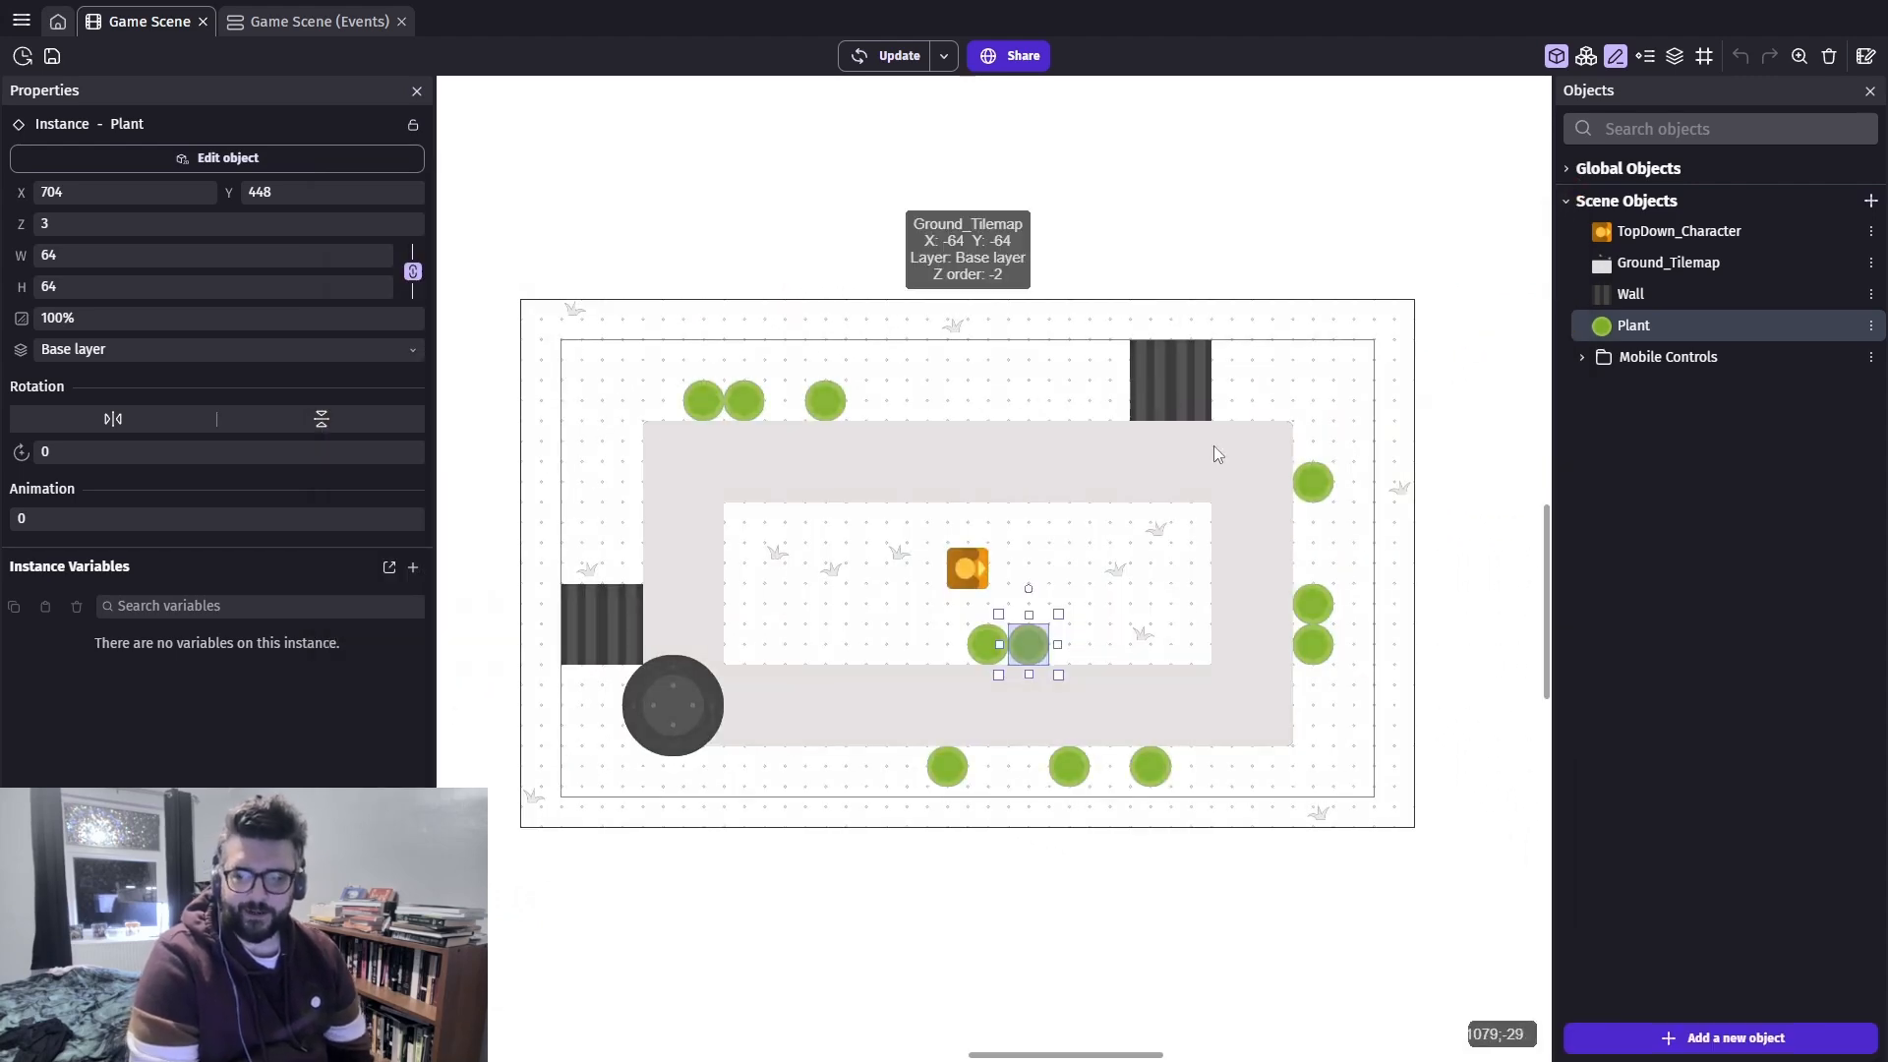
Open the TopDown_Character object for editing and view its StartingPlayer sprite in Piskel, closing the image editor without saving
click(1661, 233)
double_click(1661, 234)
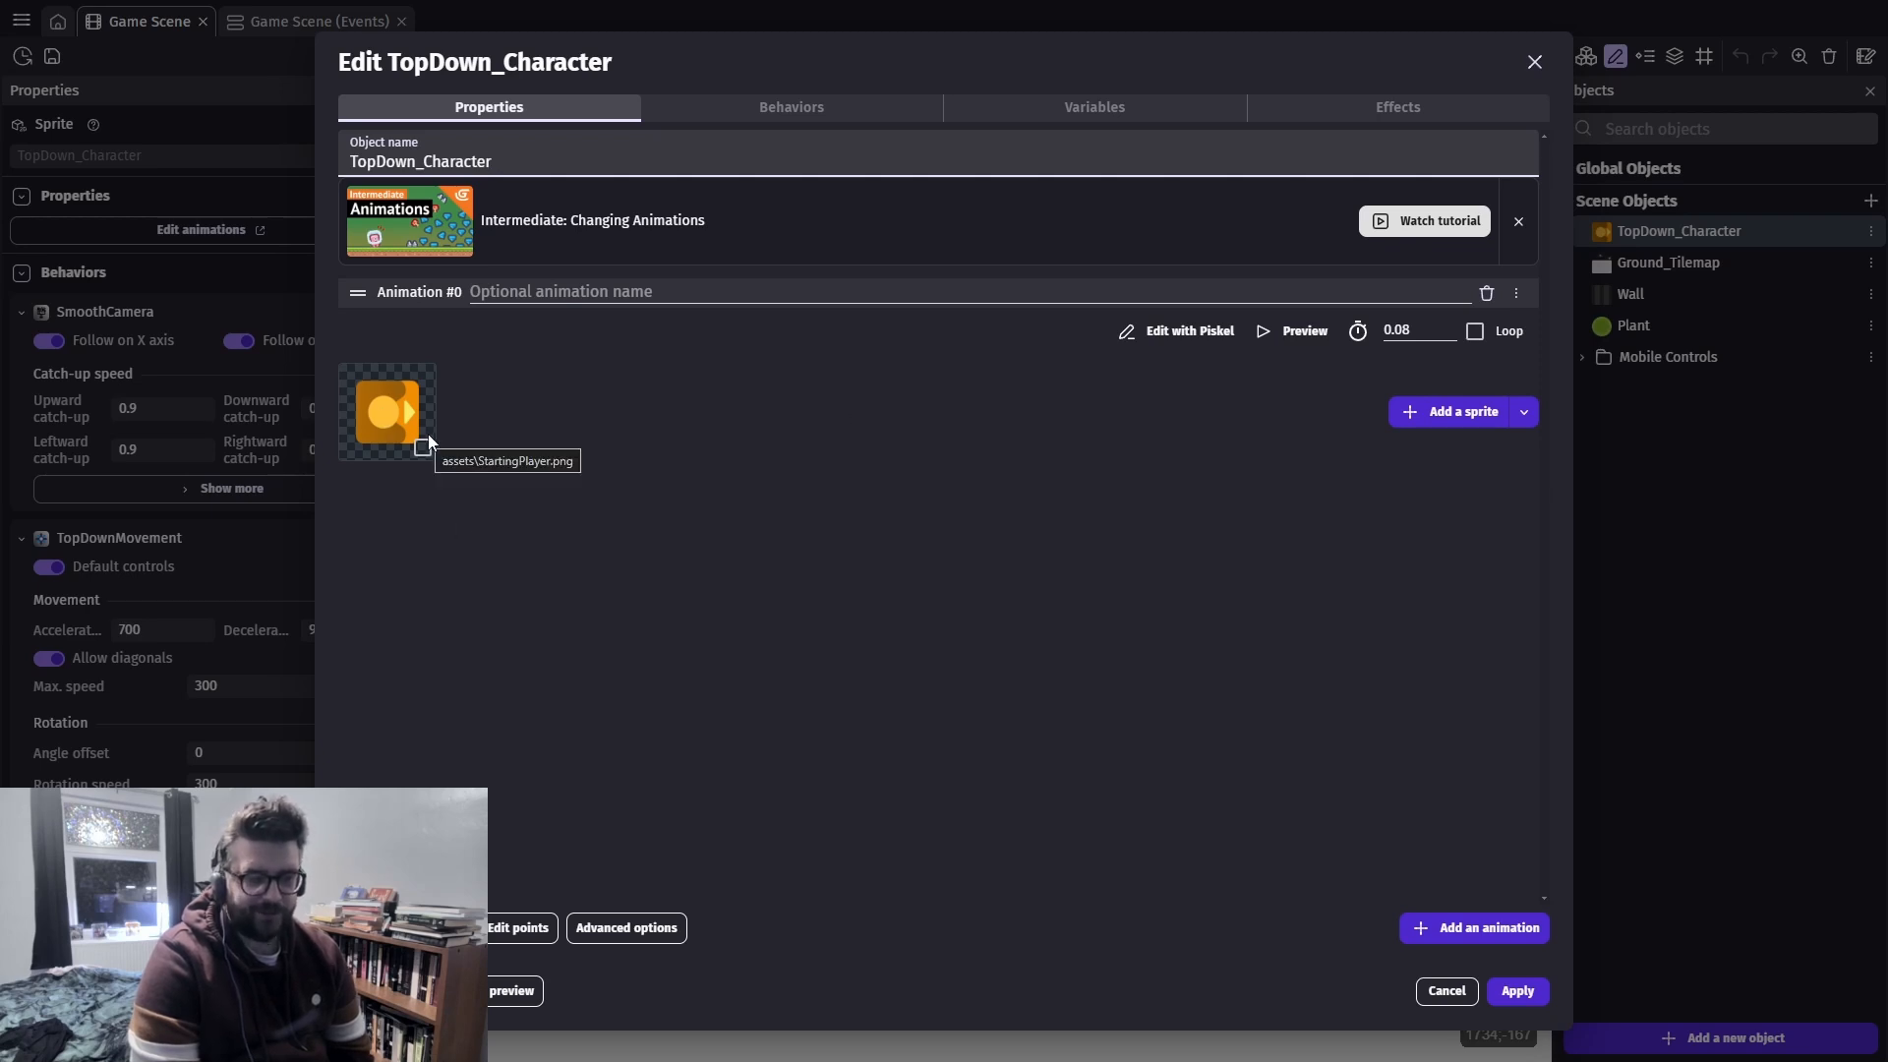
click(392, 407)
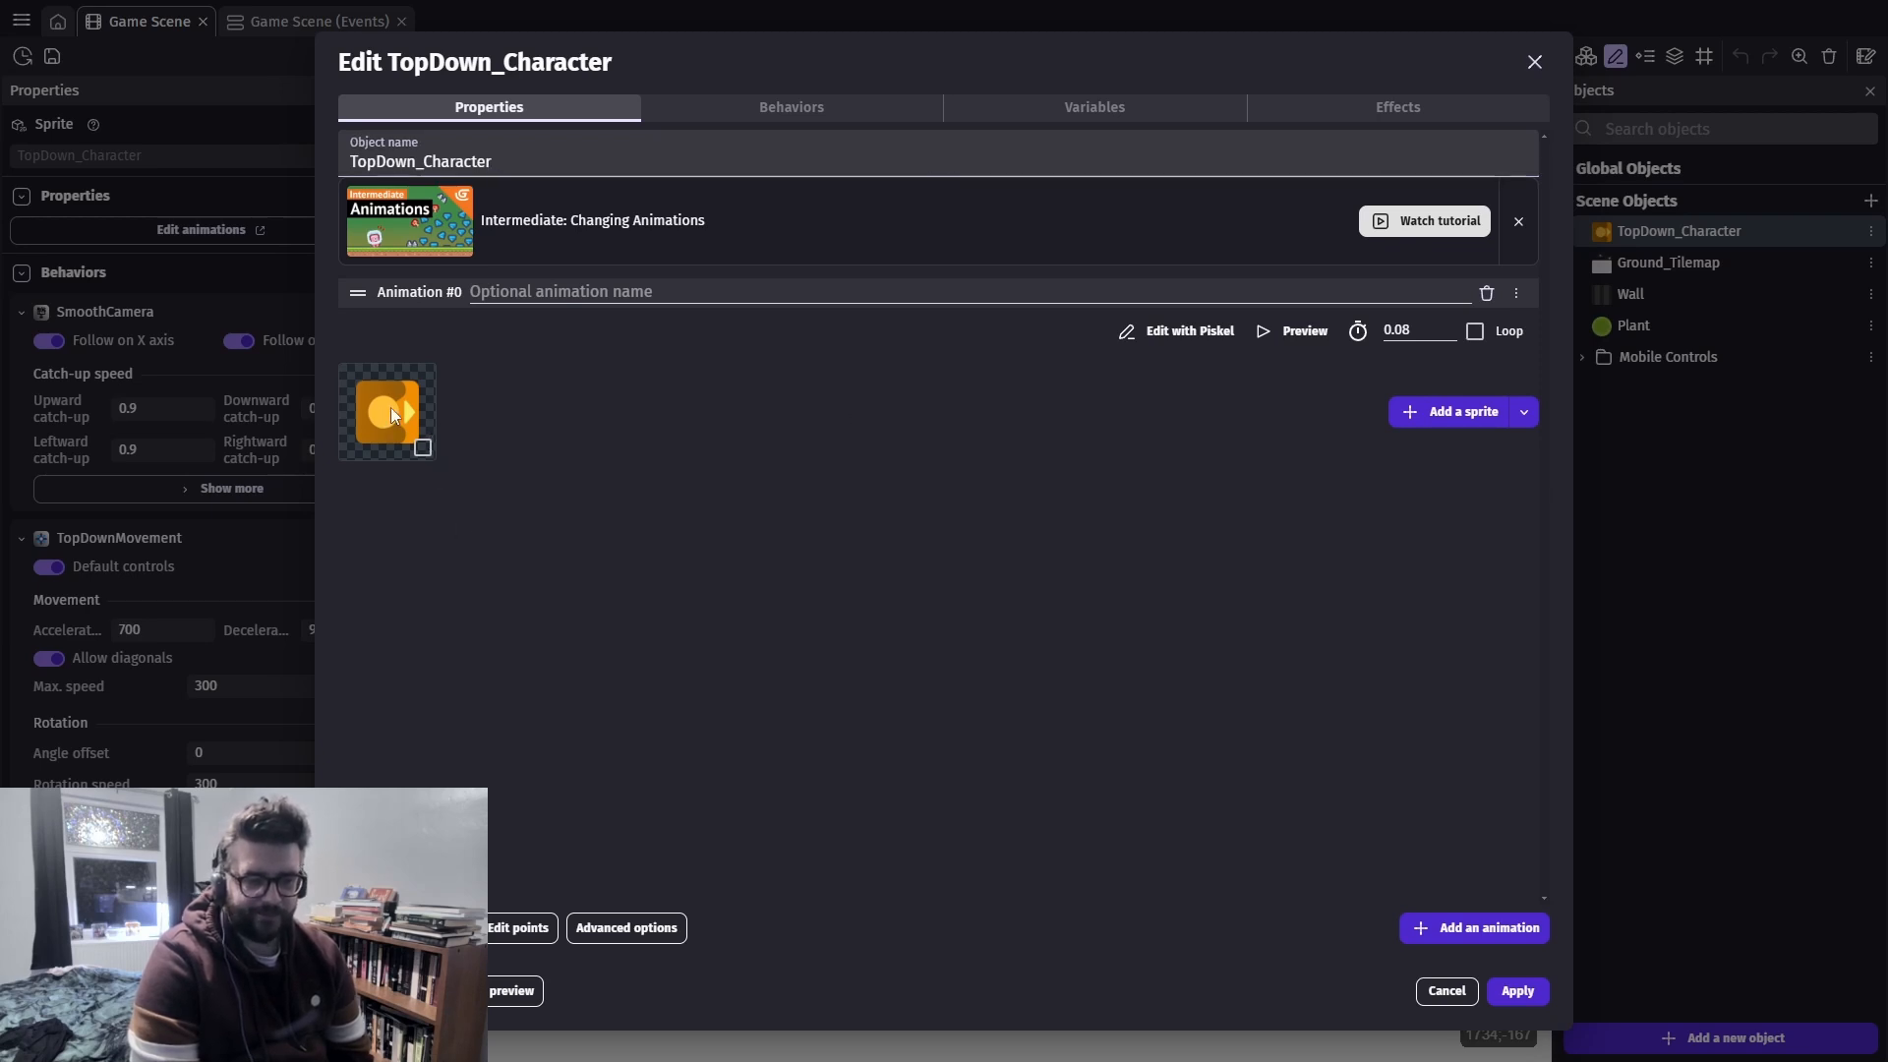
click(1166, 333)
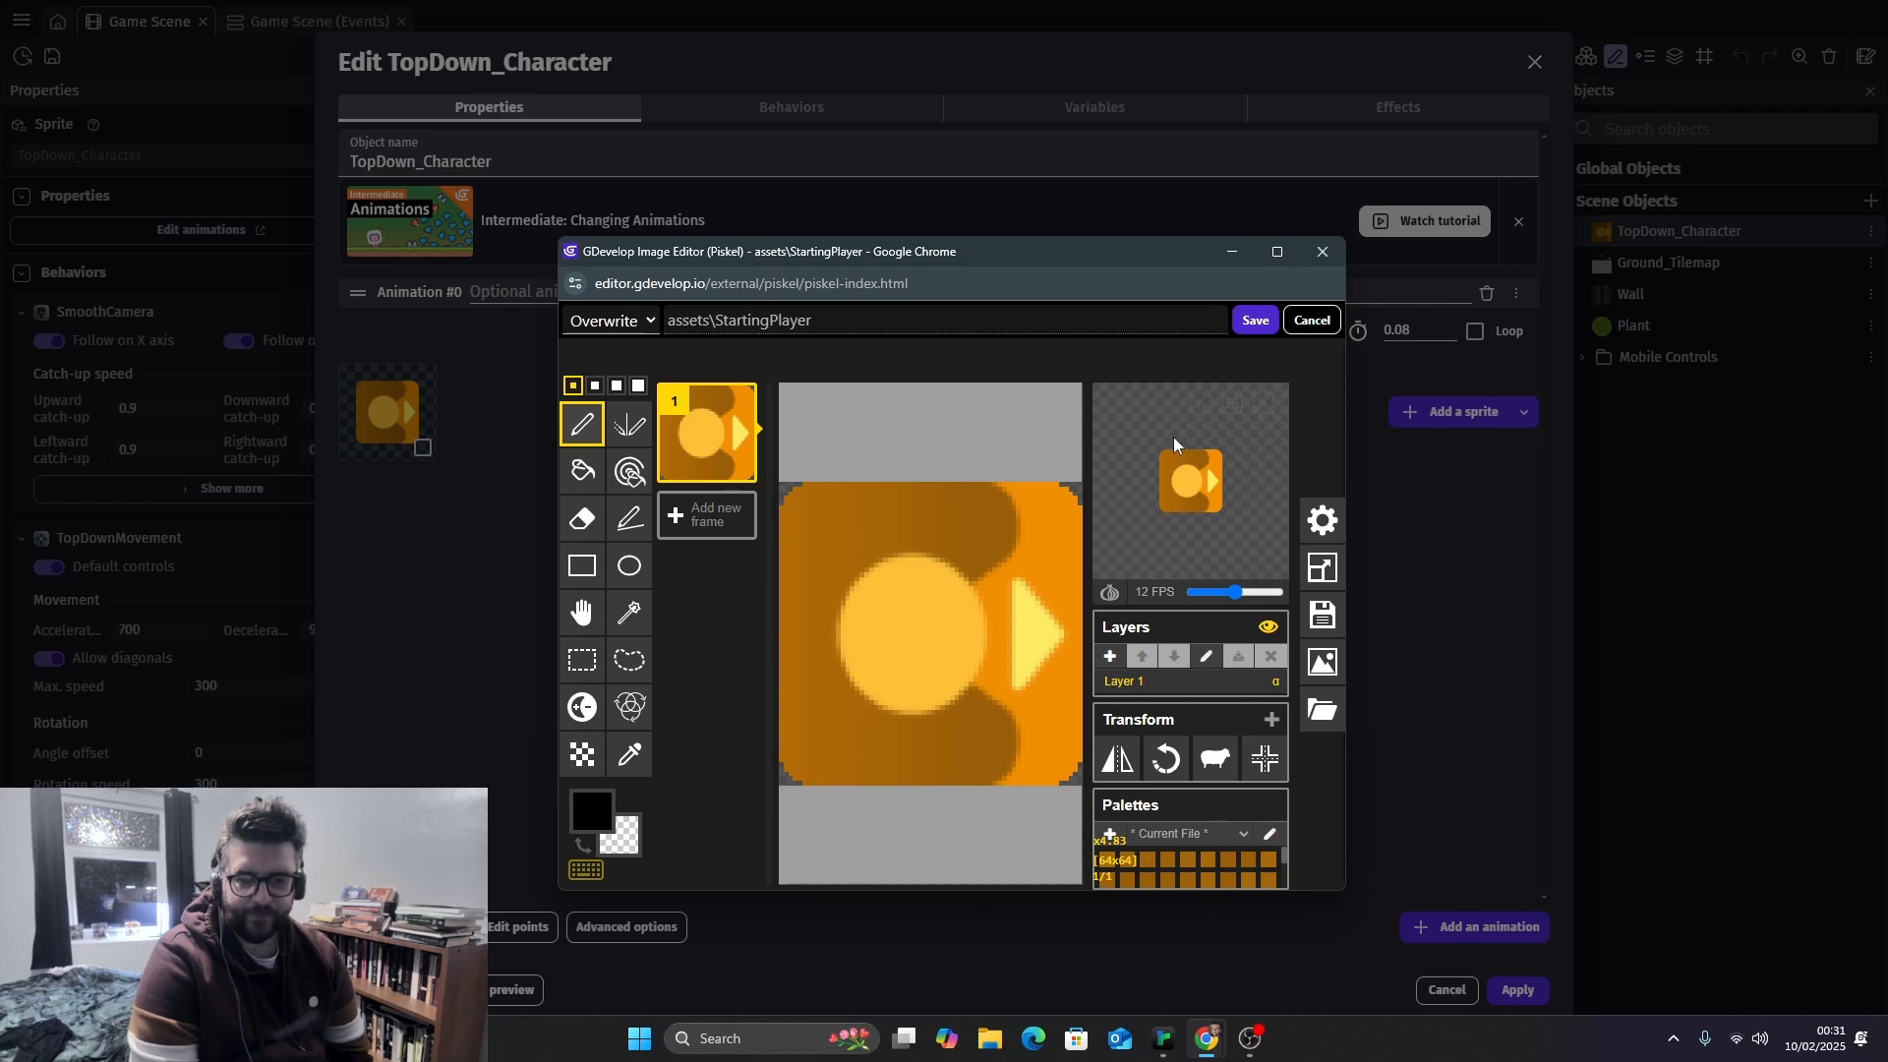
click(1322, 251)
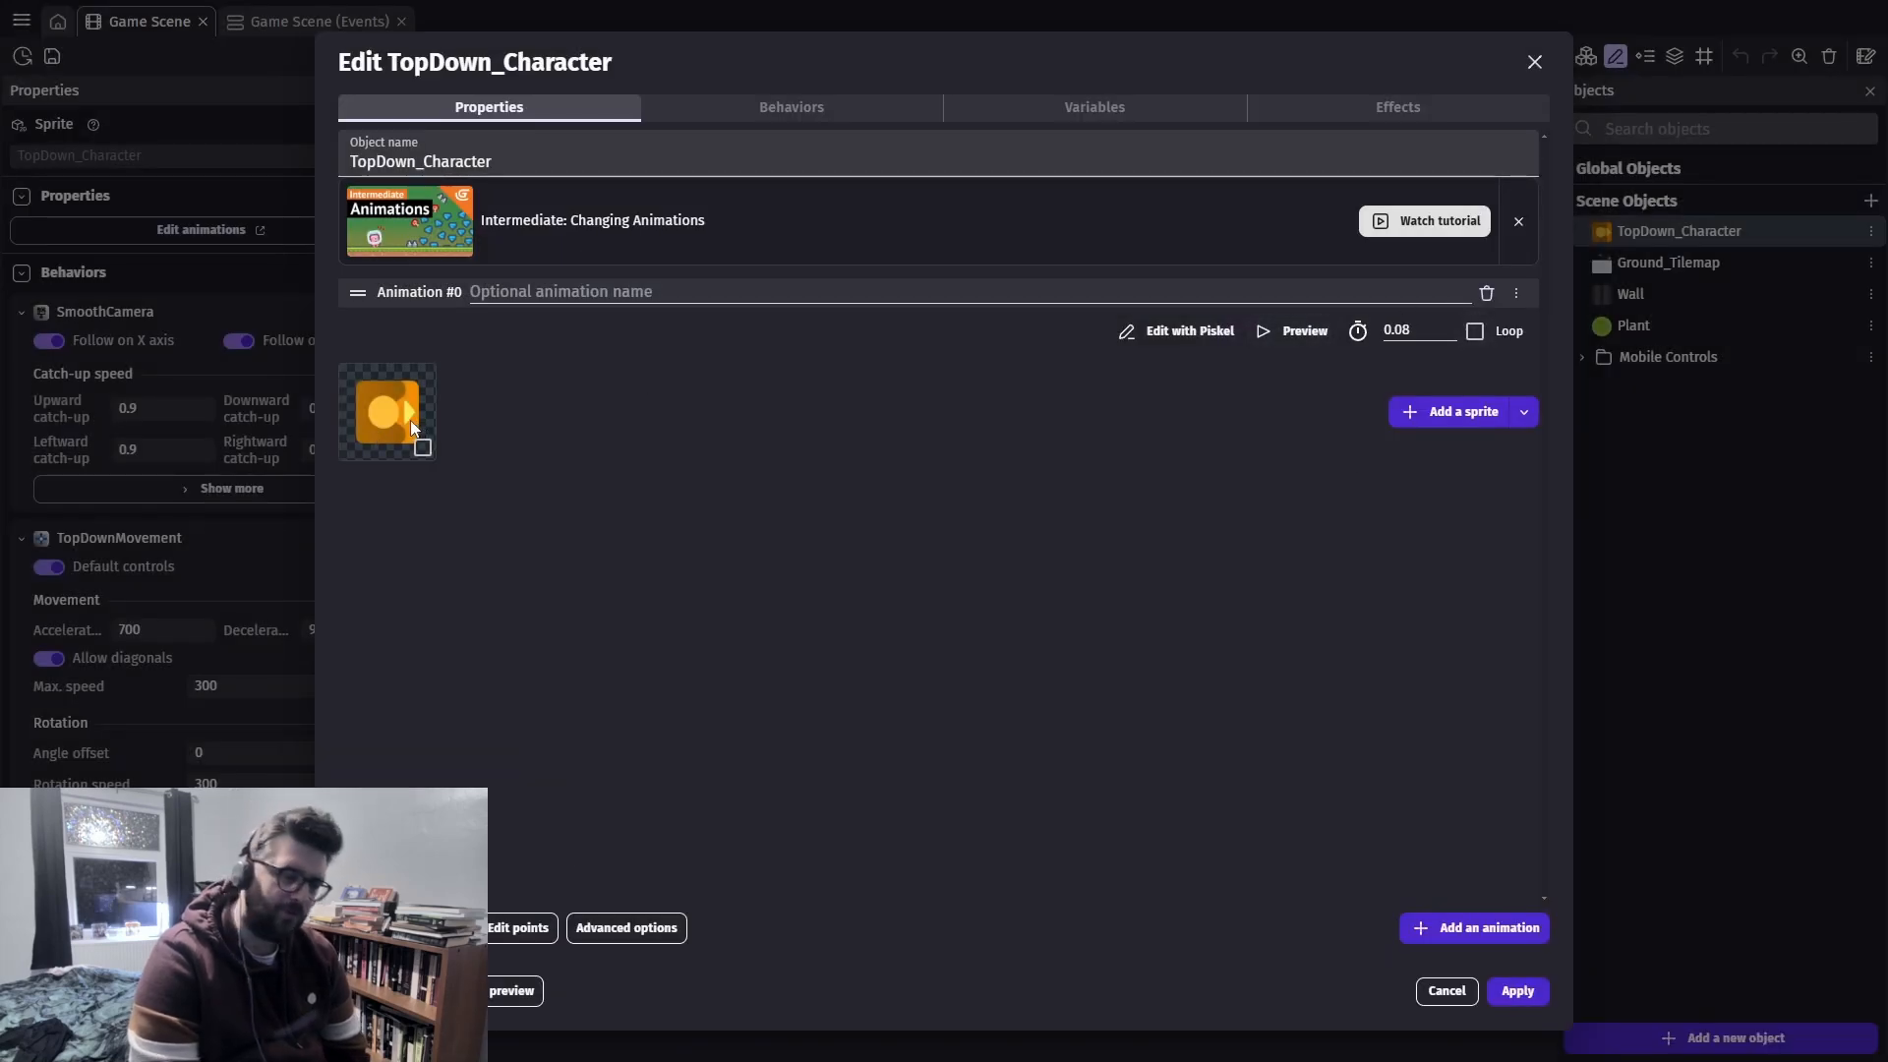
Review the character's add-sprite options, collision masks, points and advanced options, leaving each one without changes
click(1522, 415)
click(1187, 606)
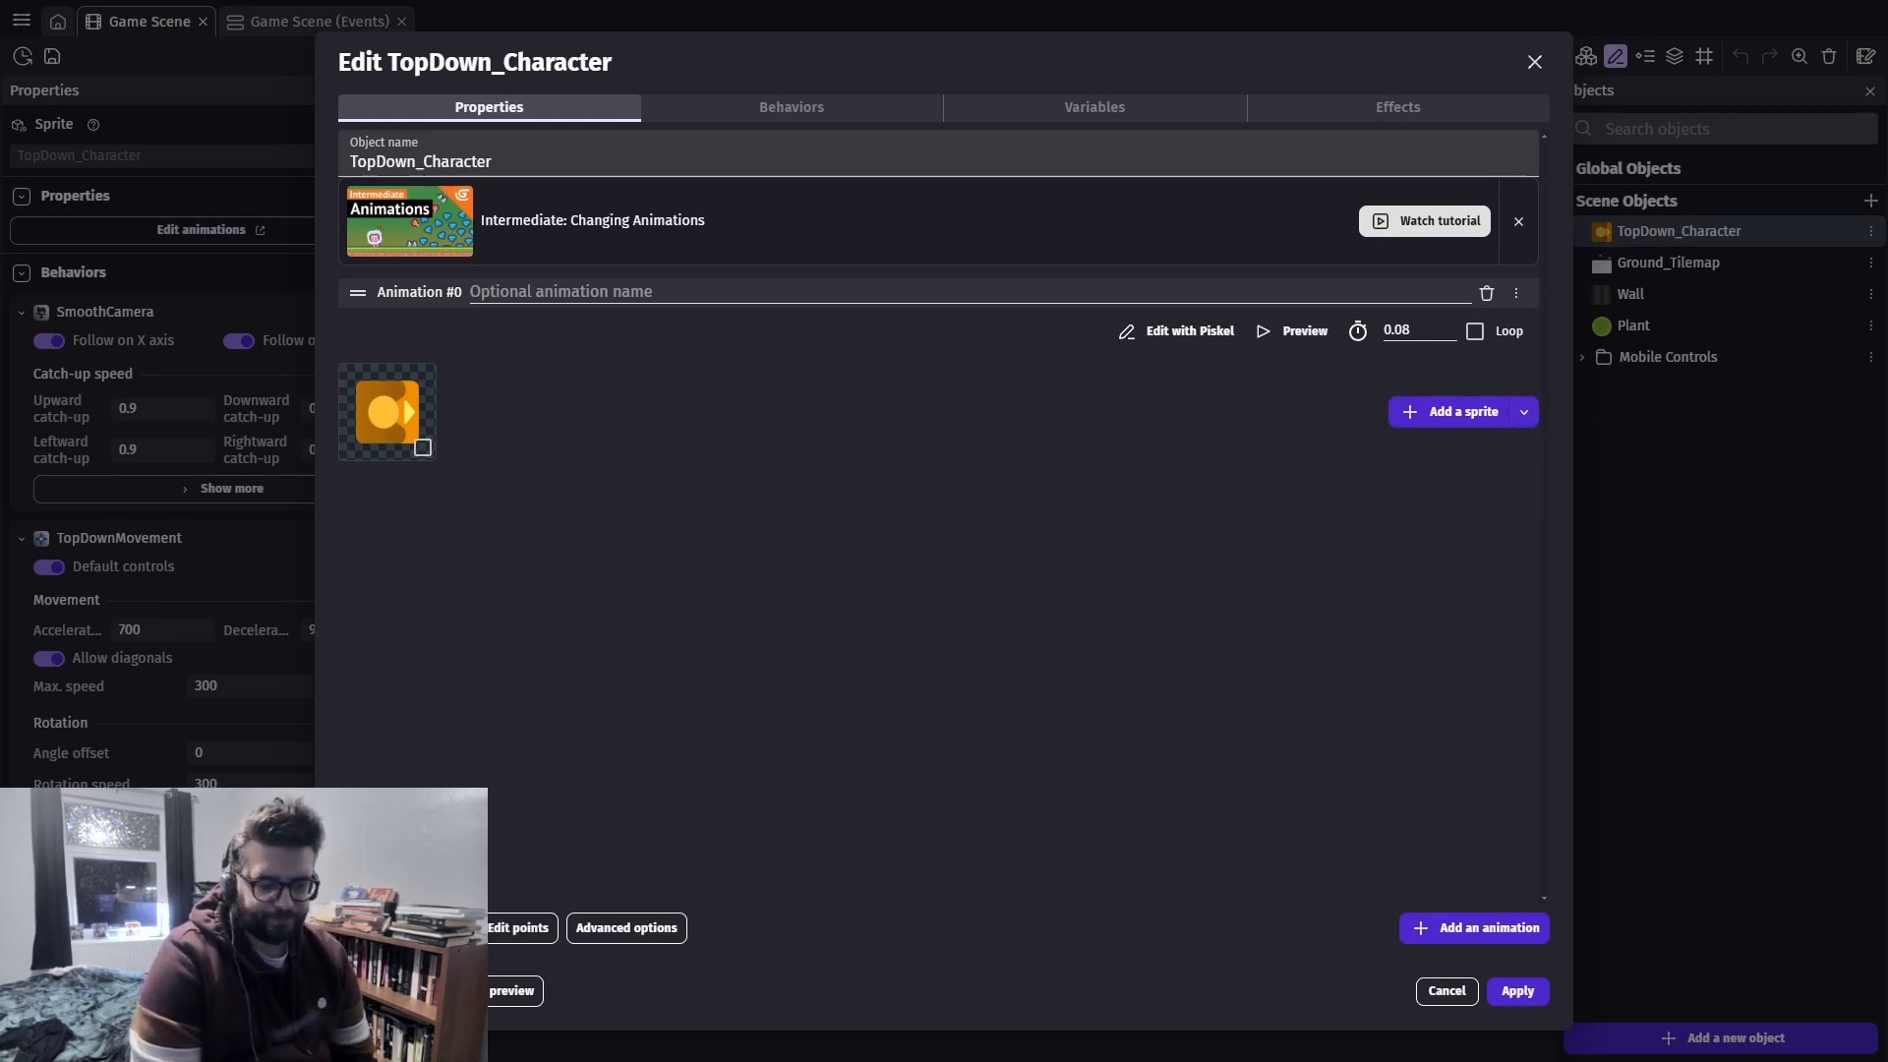
click(404, 928)
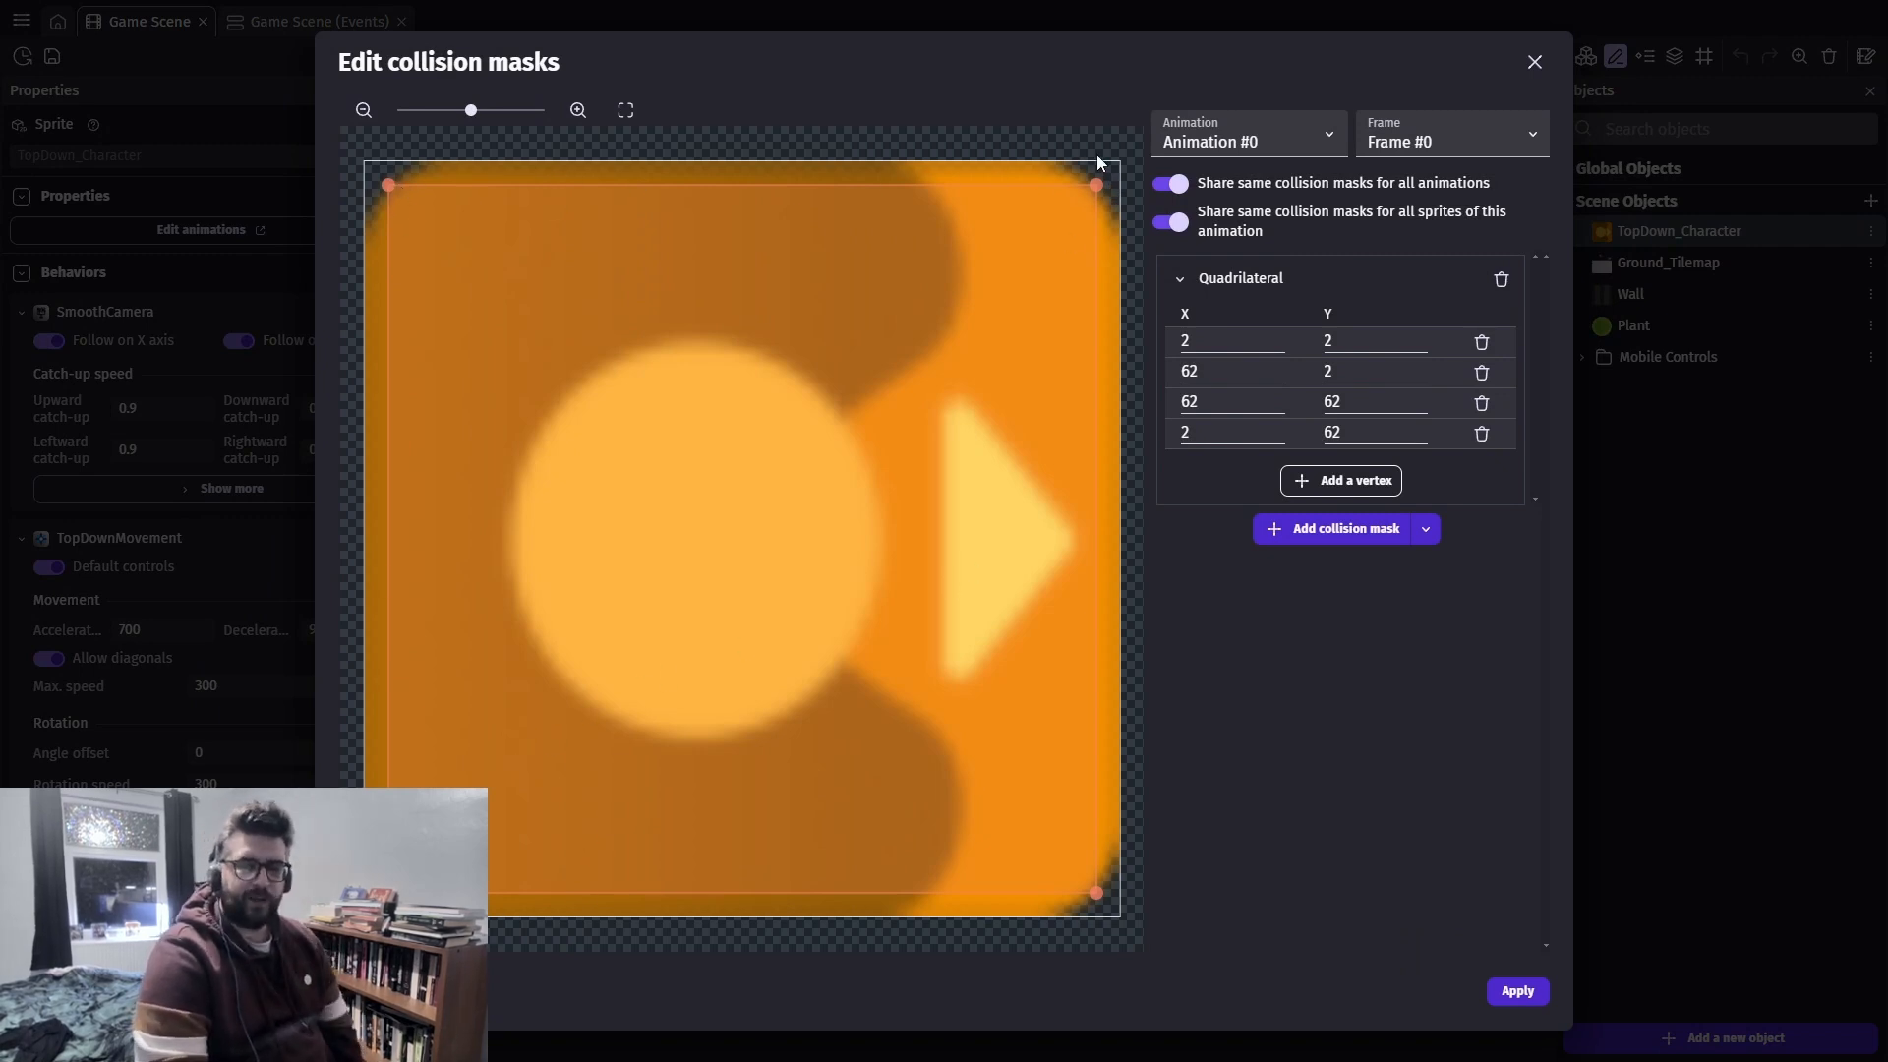
click(1535, 62)
click(532, 928)
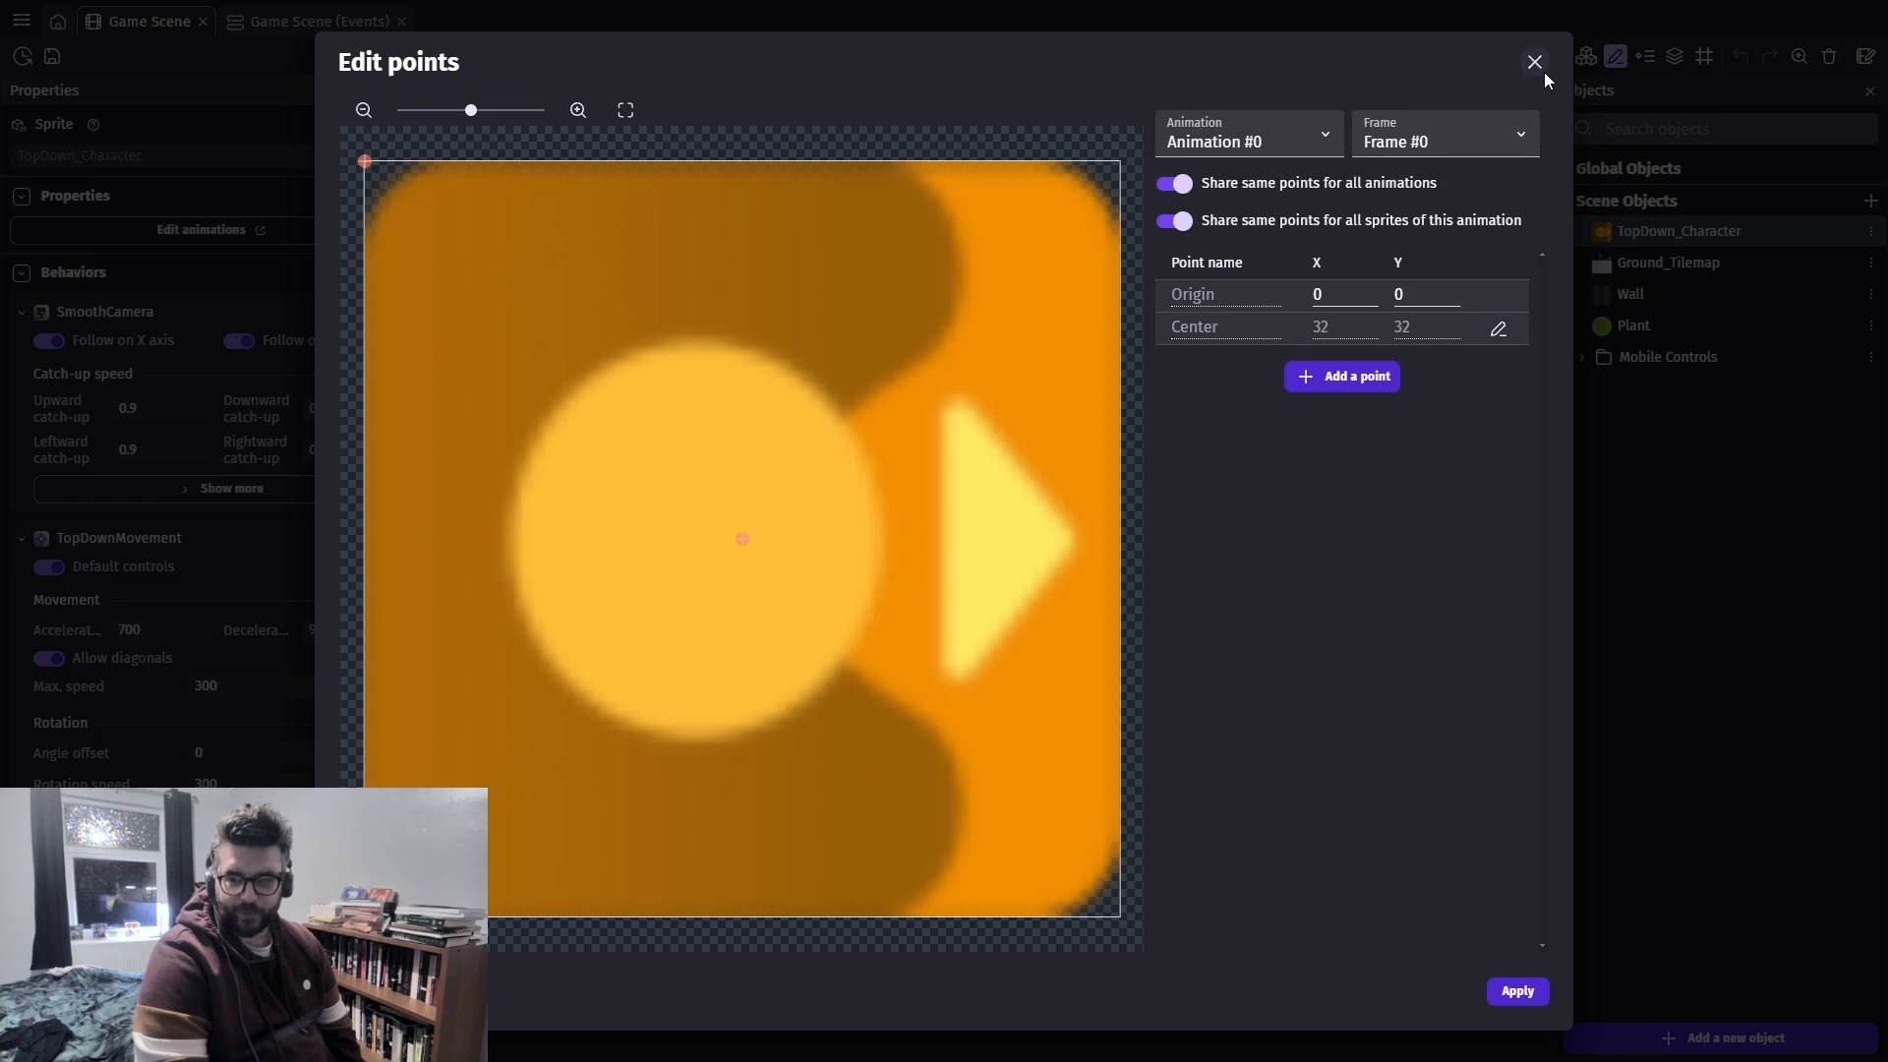
click(1534, 62)
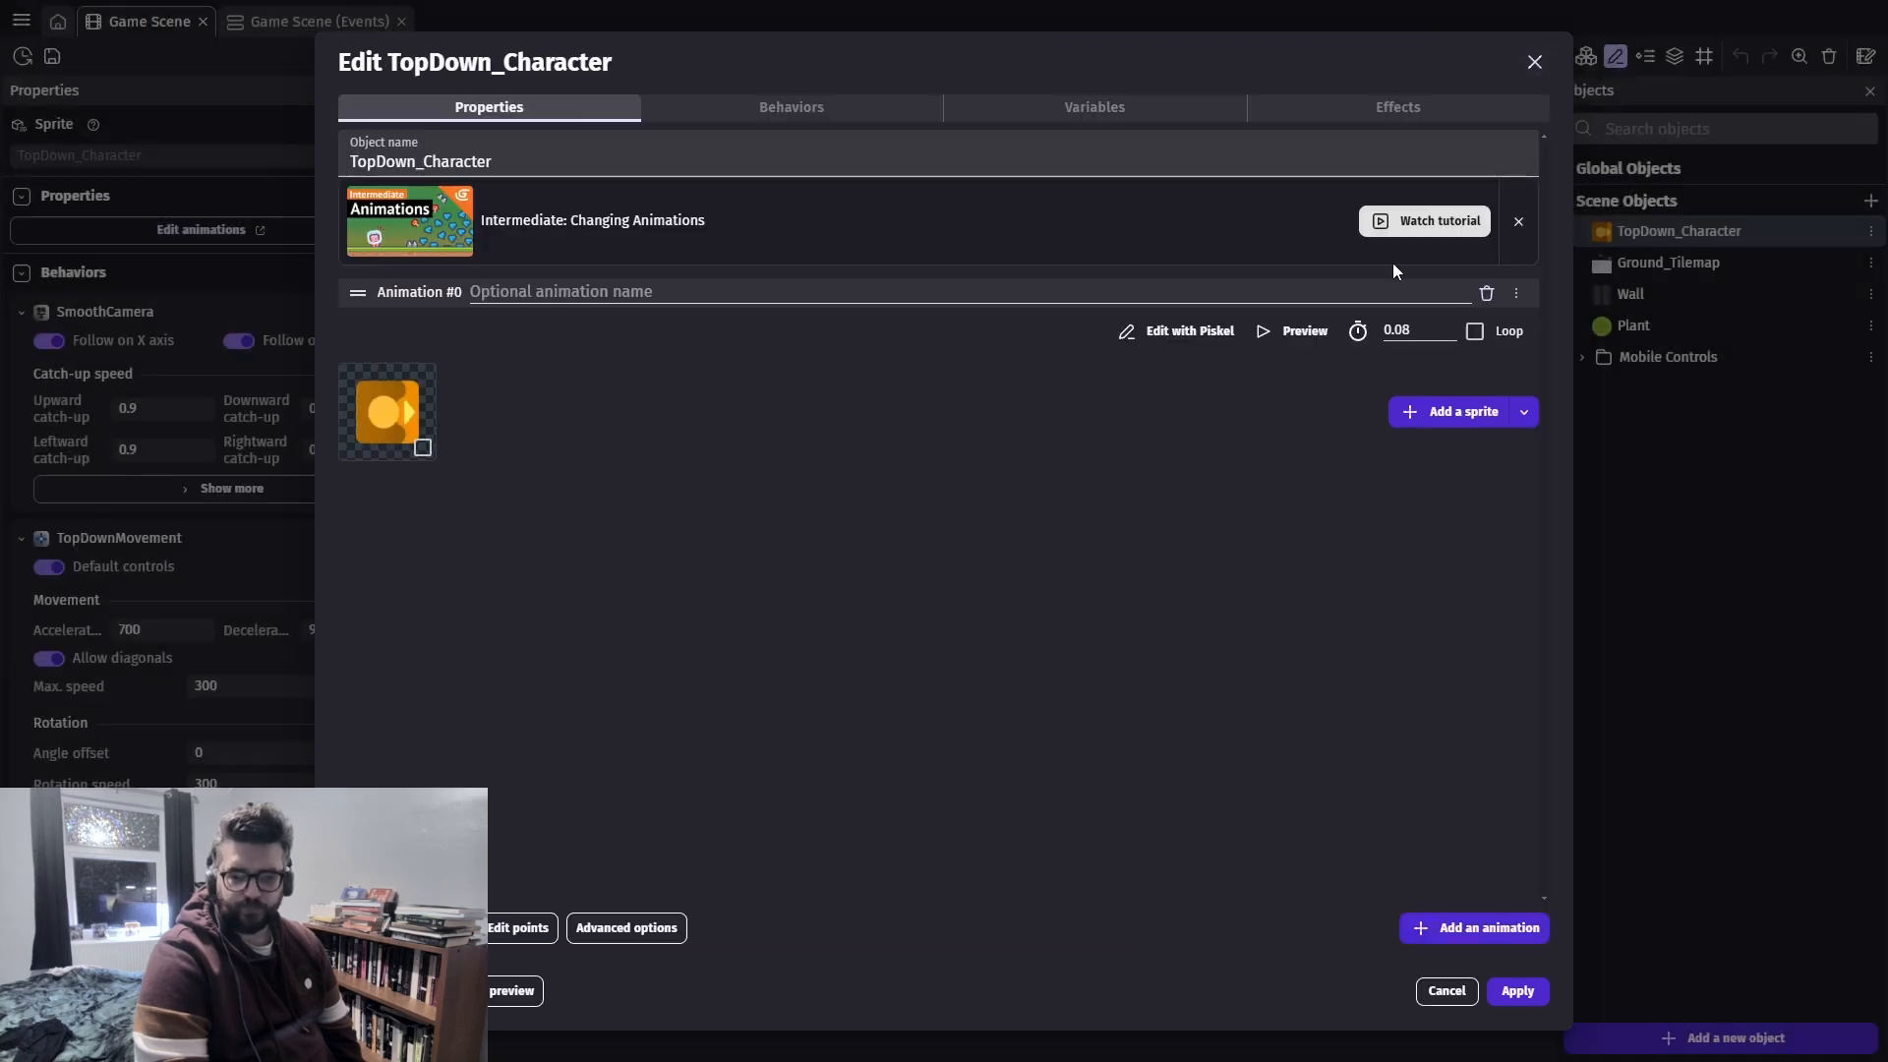
click(618, 930)
click(1208, 440)
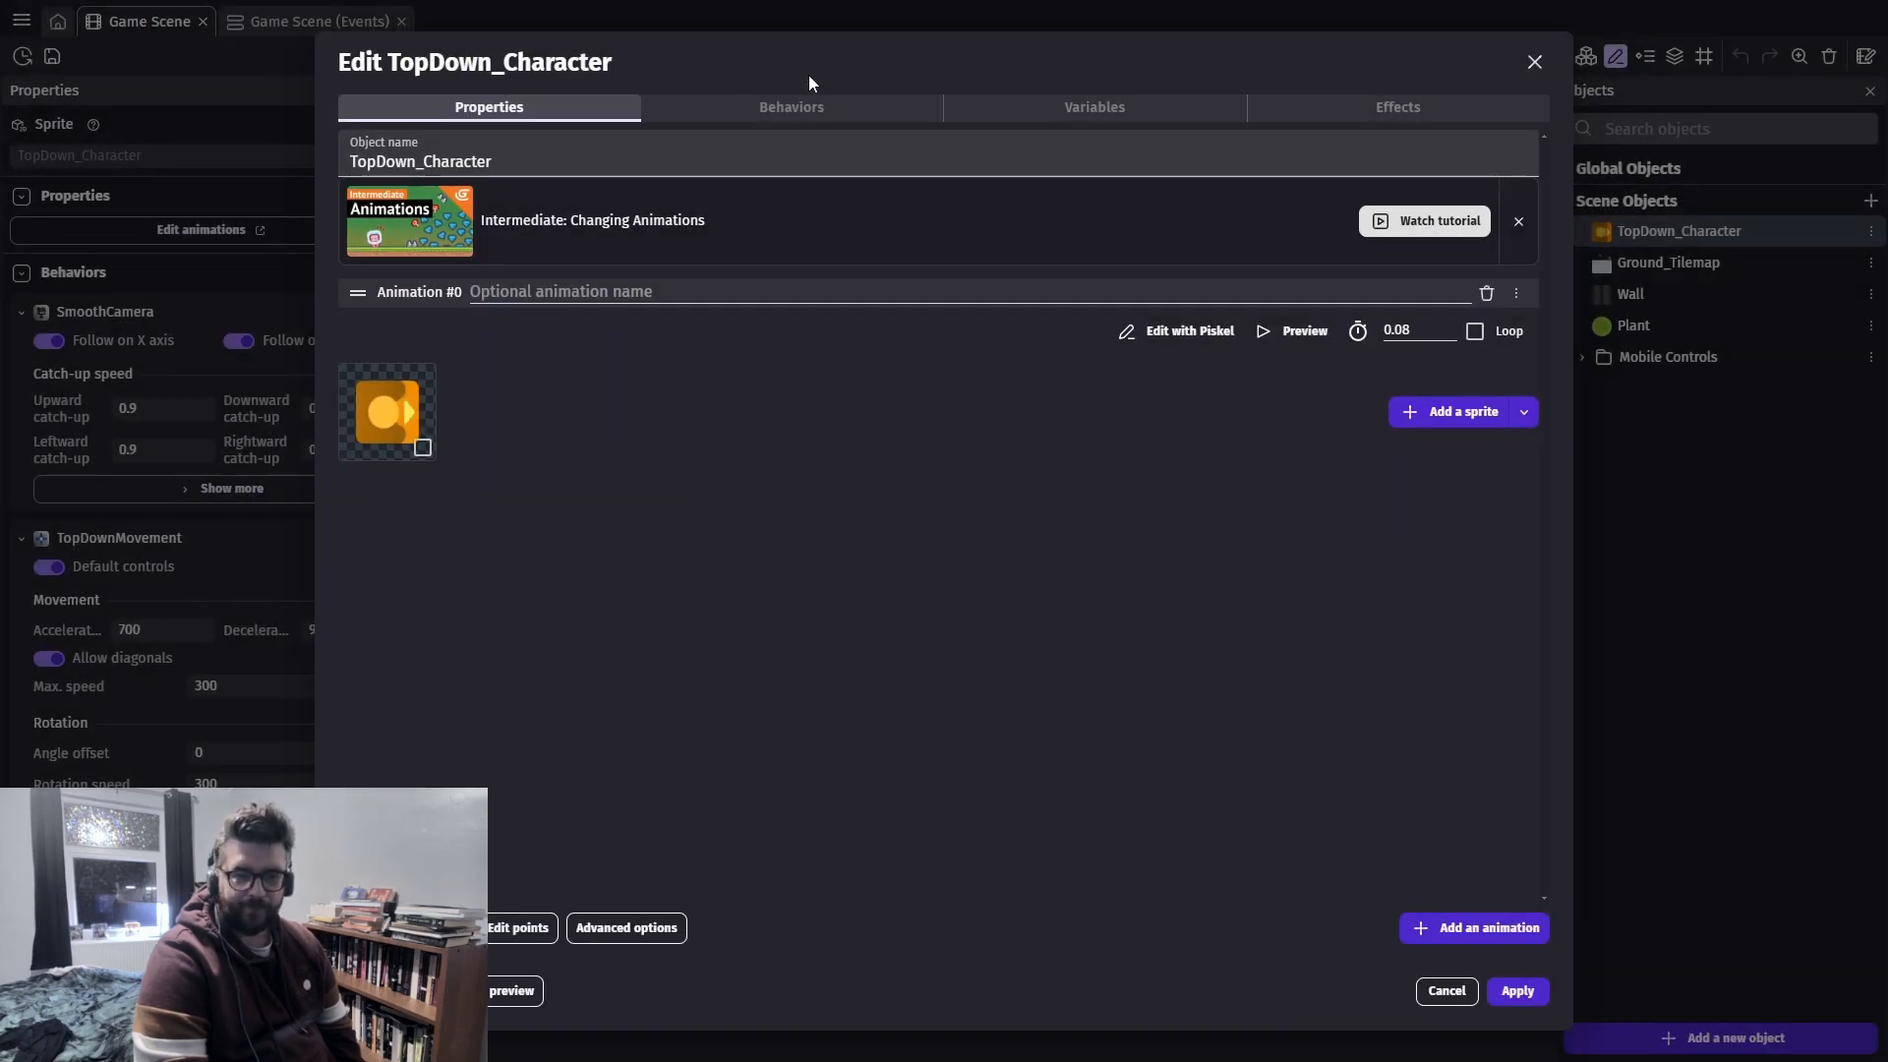
Review the SmoothCamera, TopDownMovement and TopDownMultitouchMapper behaviors of TopDown_Character
click(788, 110)
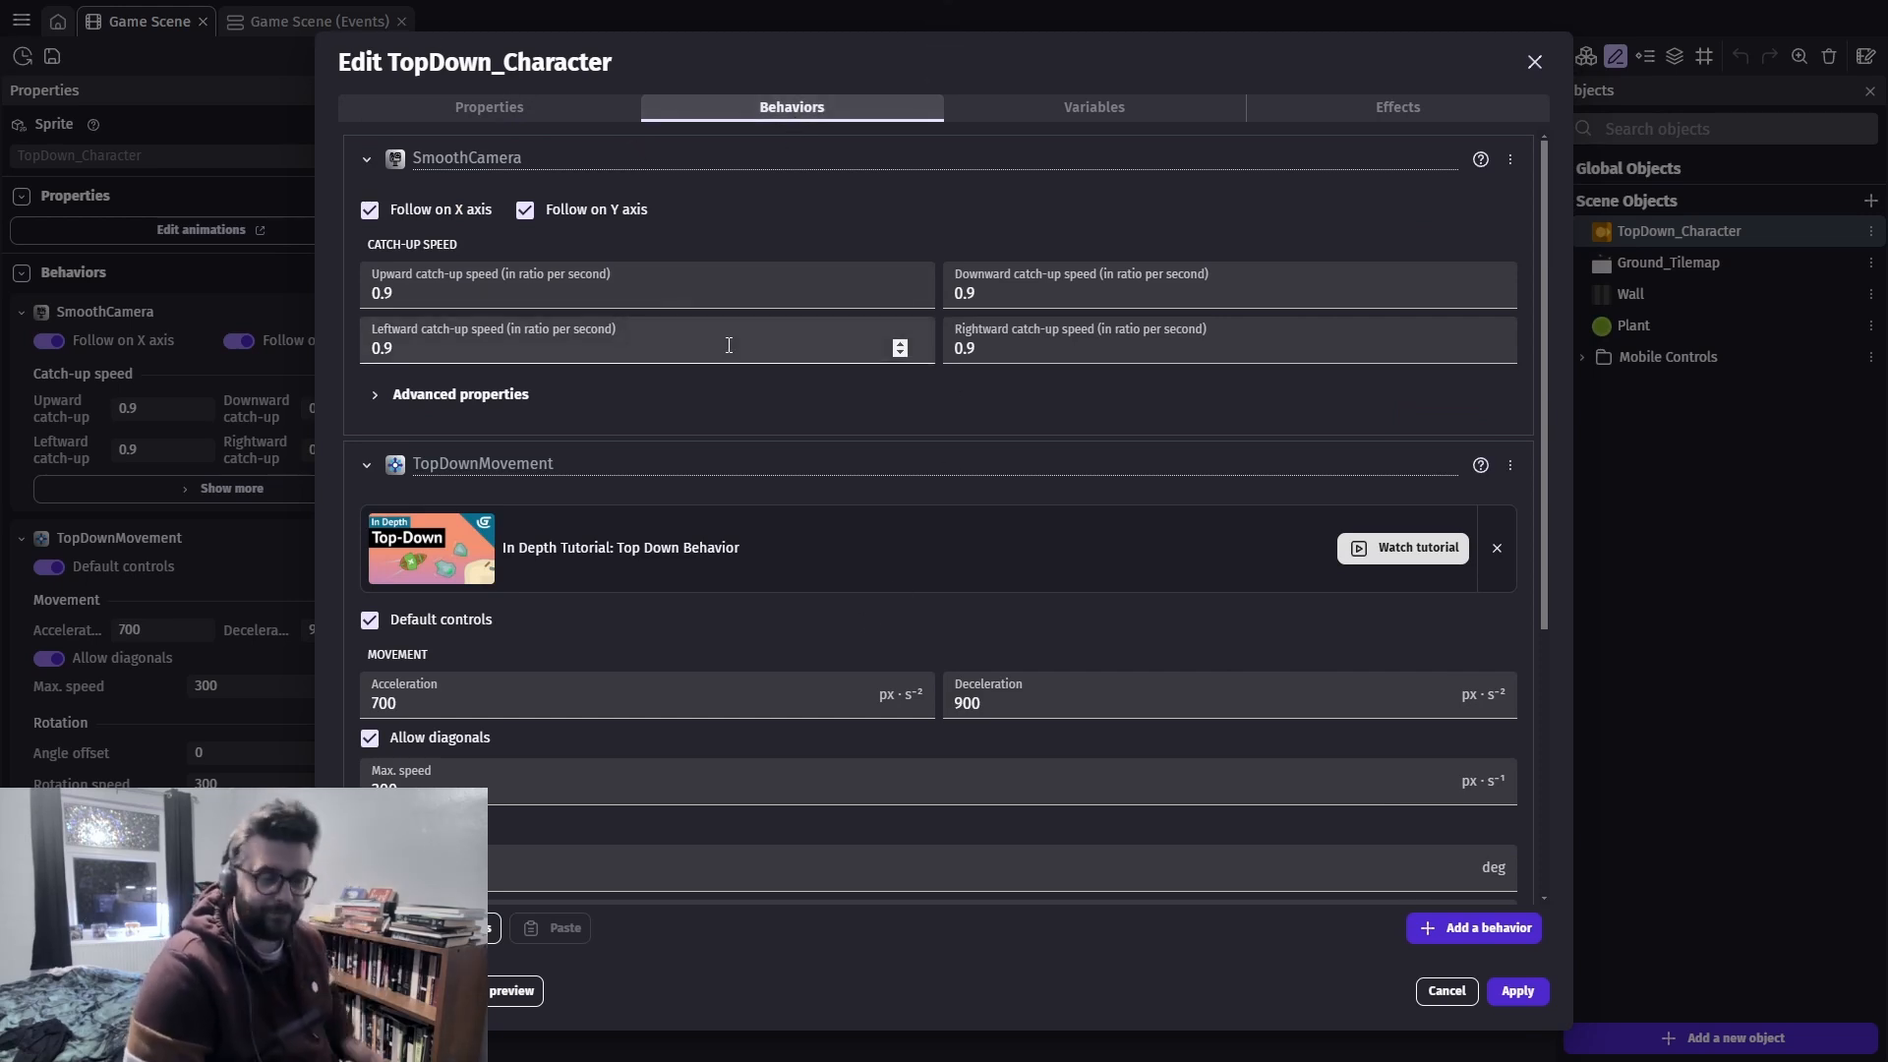
scroll(745, 580, down, 4)
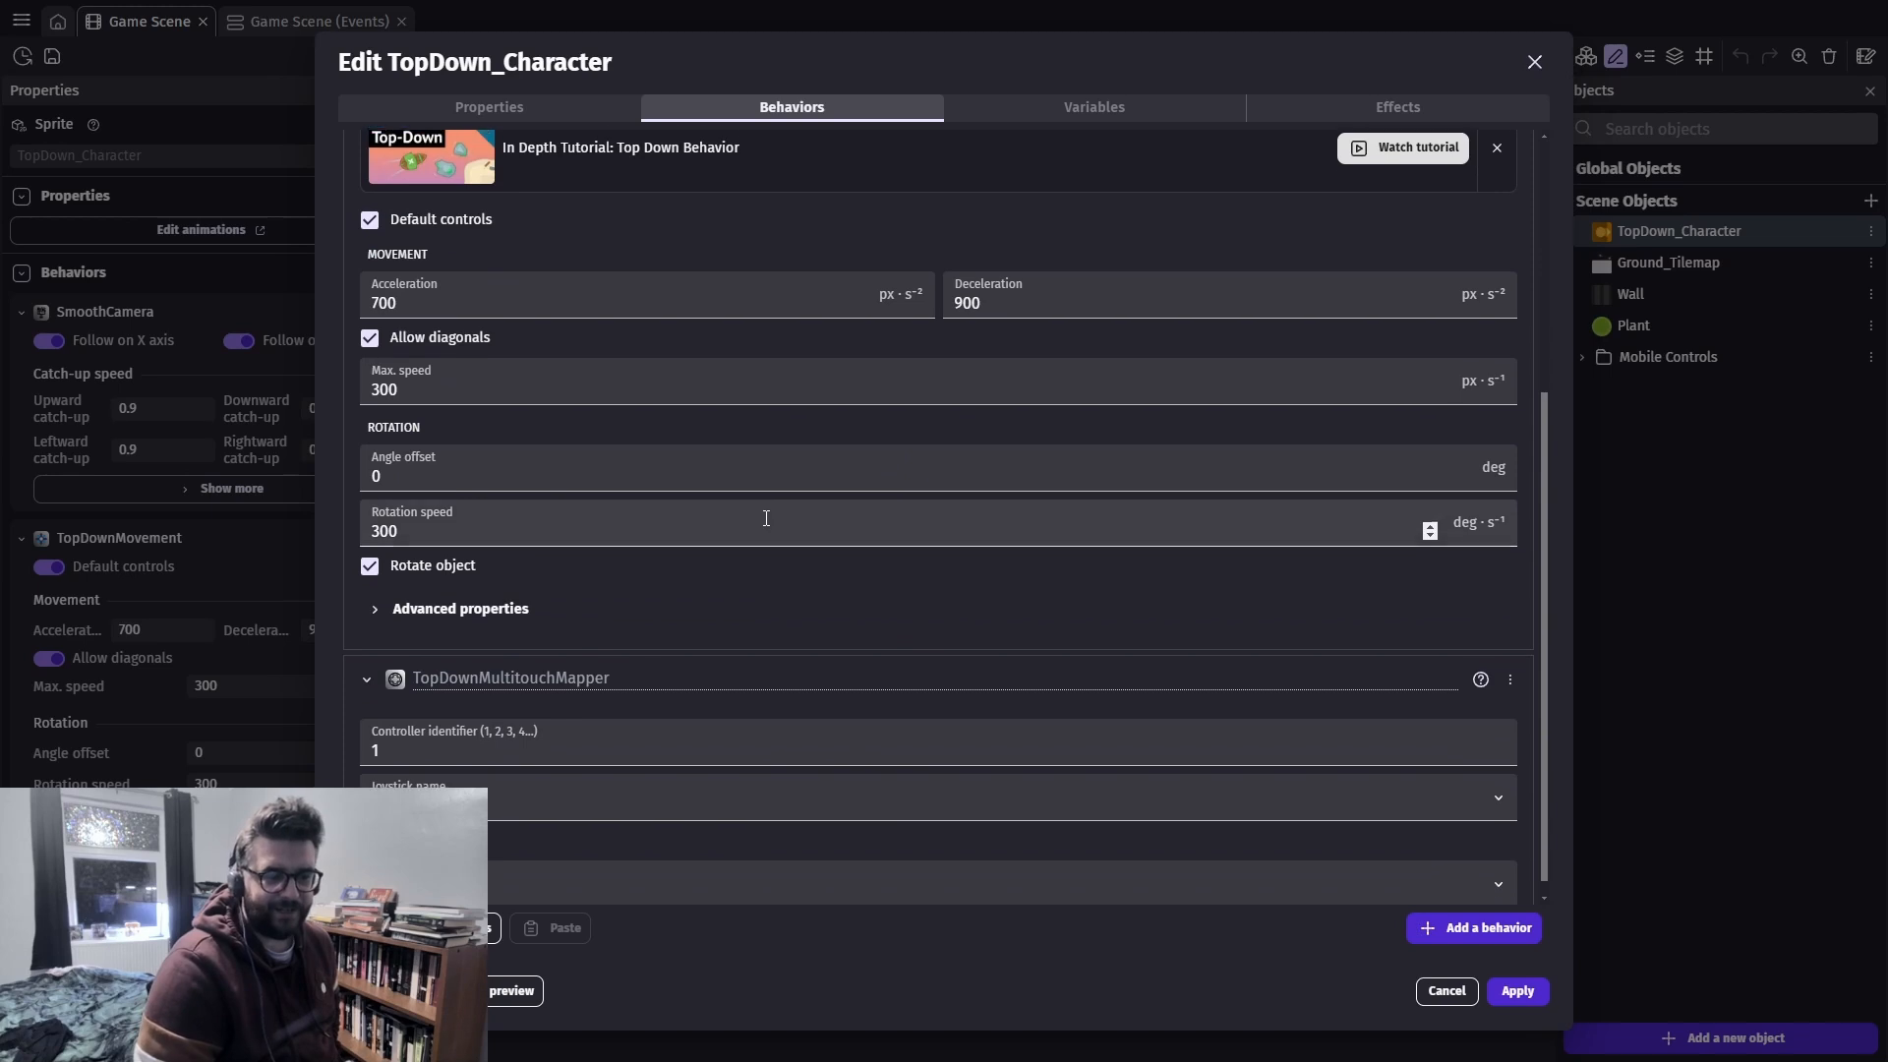
scroll(830, 415, up, 4)
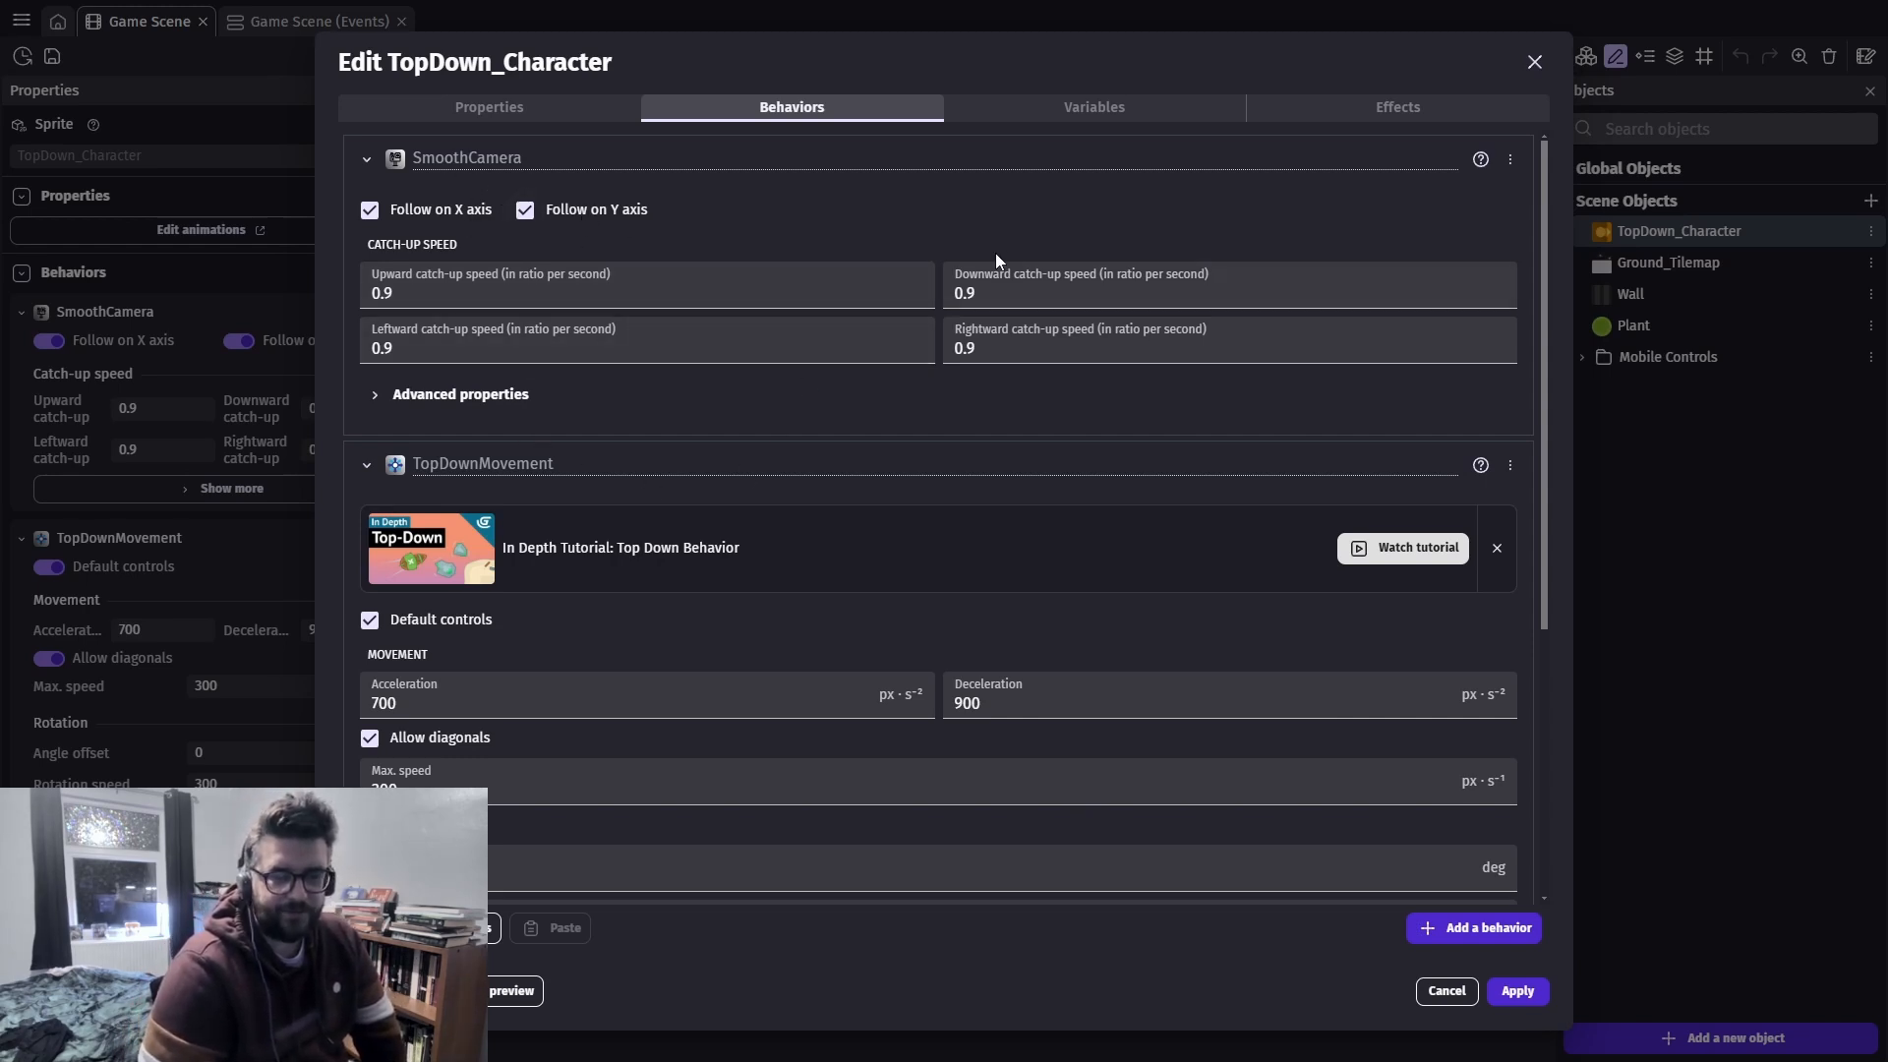
scroll(622, 500, down, 3)
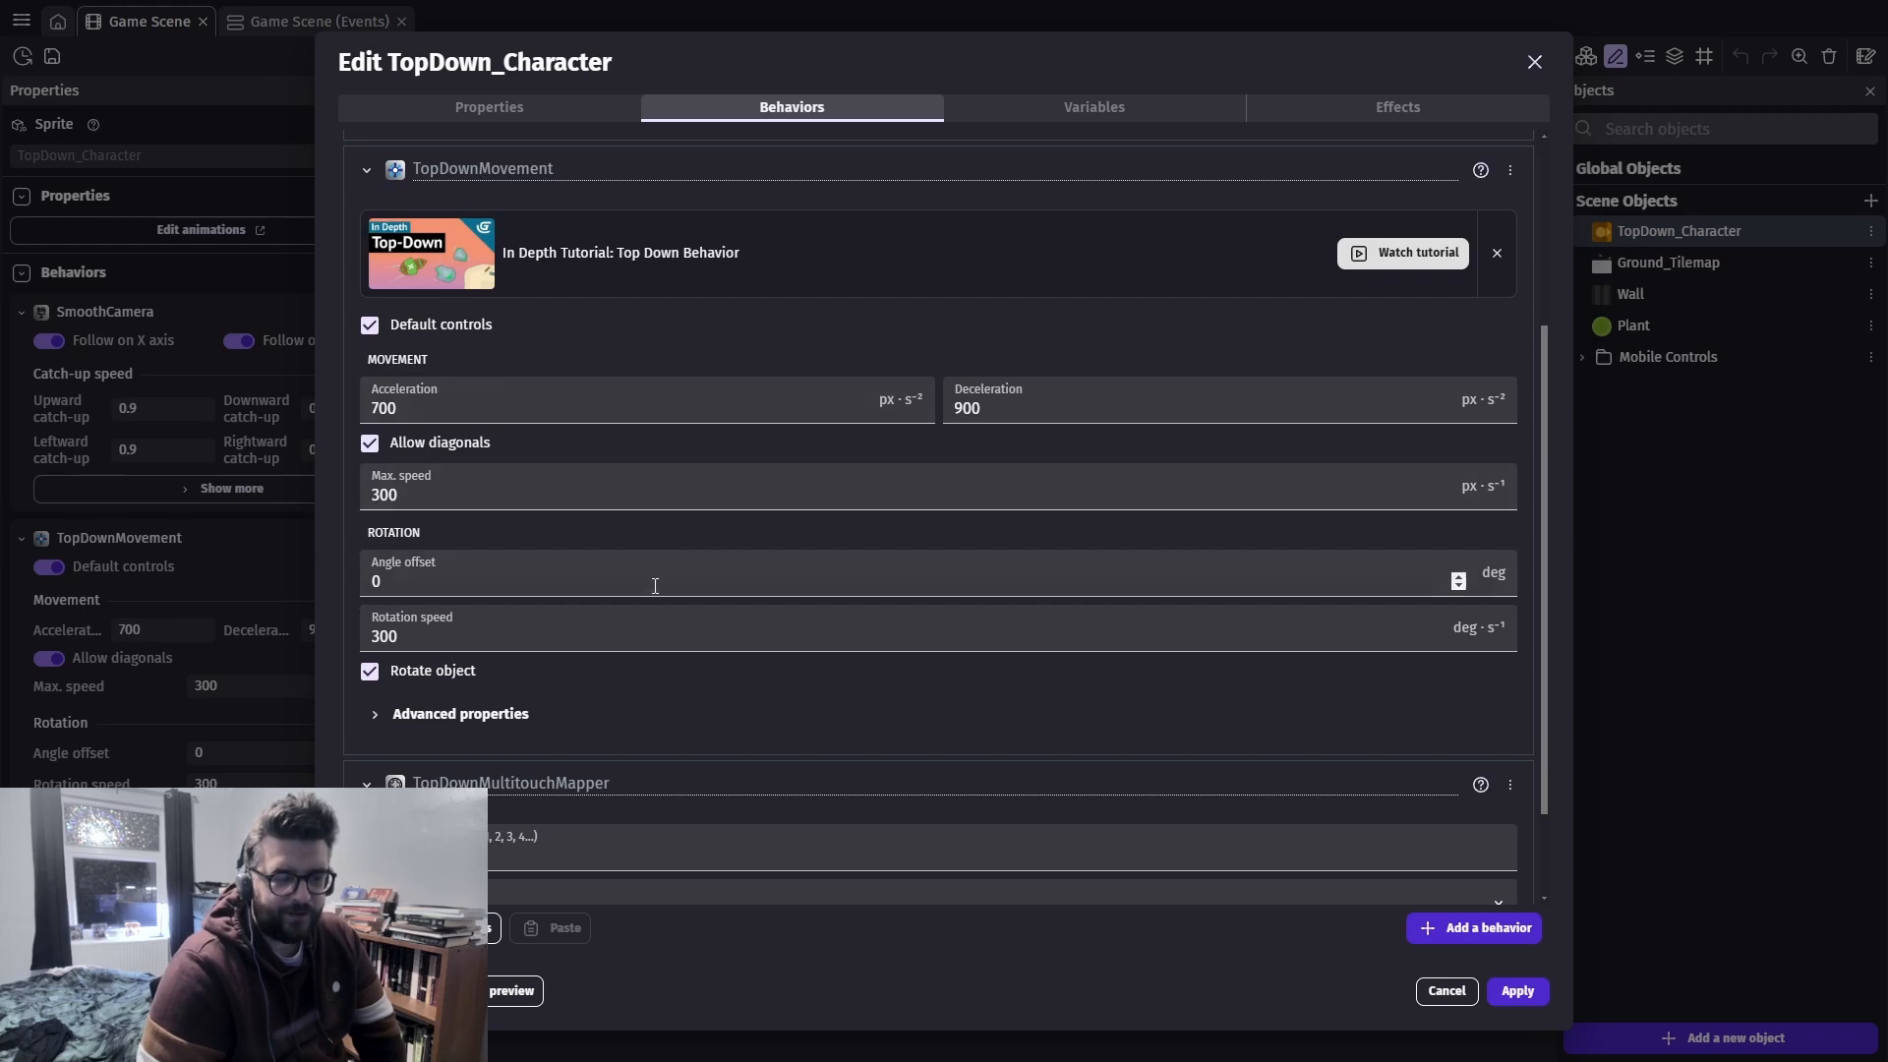
scroll(655, 586, down, 1)
Change the acceleration of the TopDownMovement behavior to 702
click(381, 281)
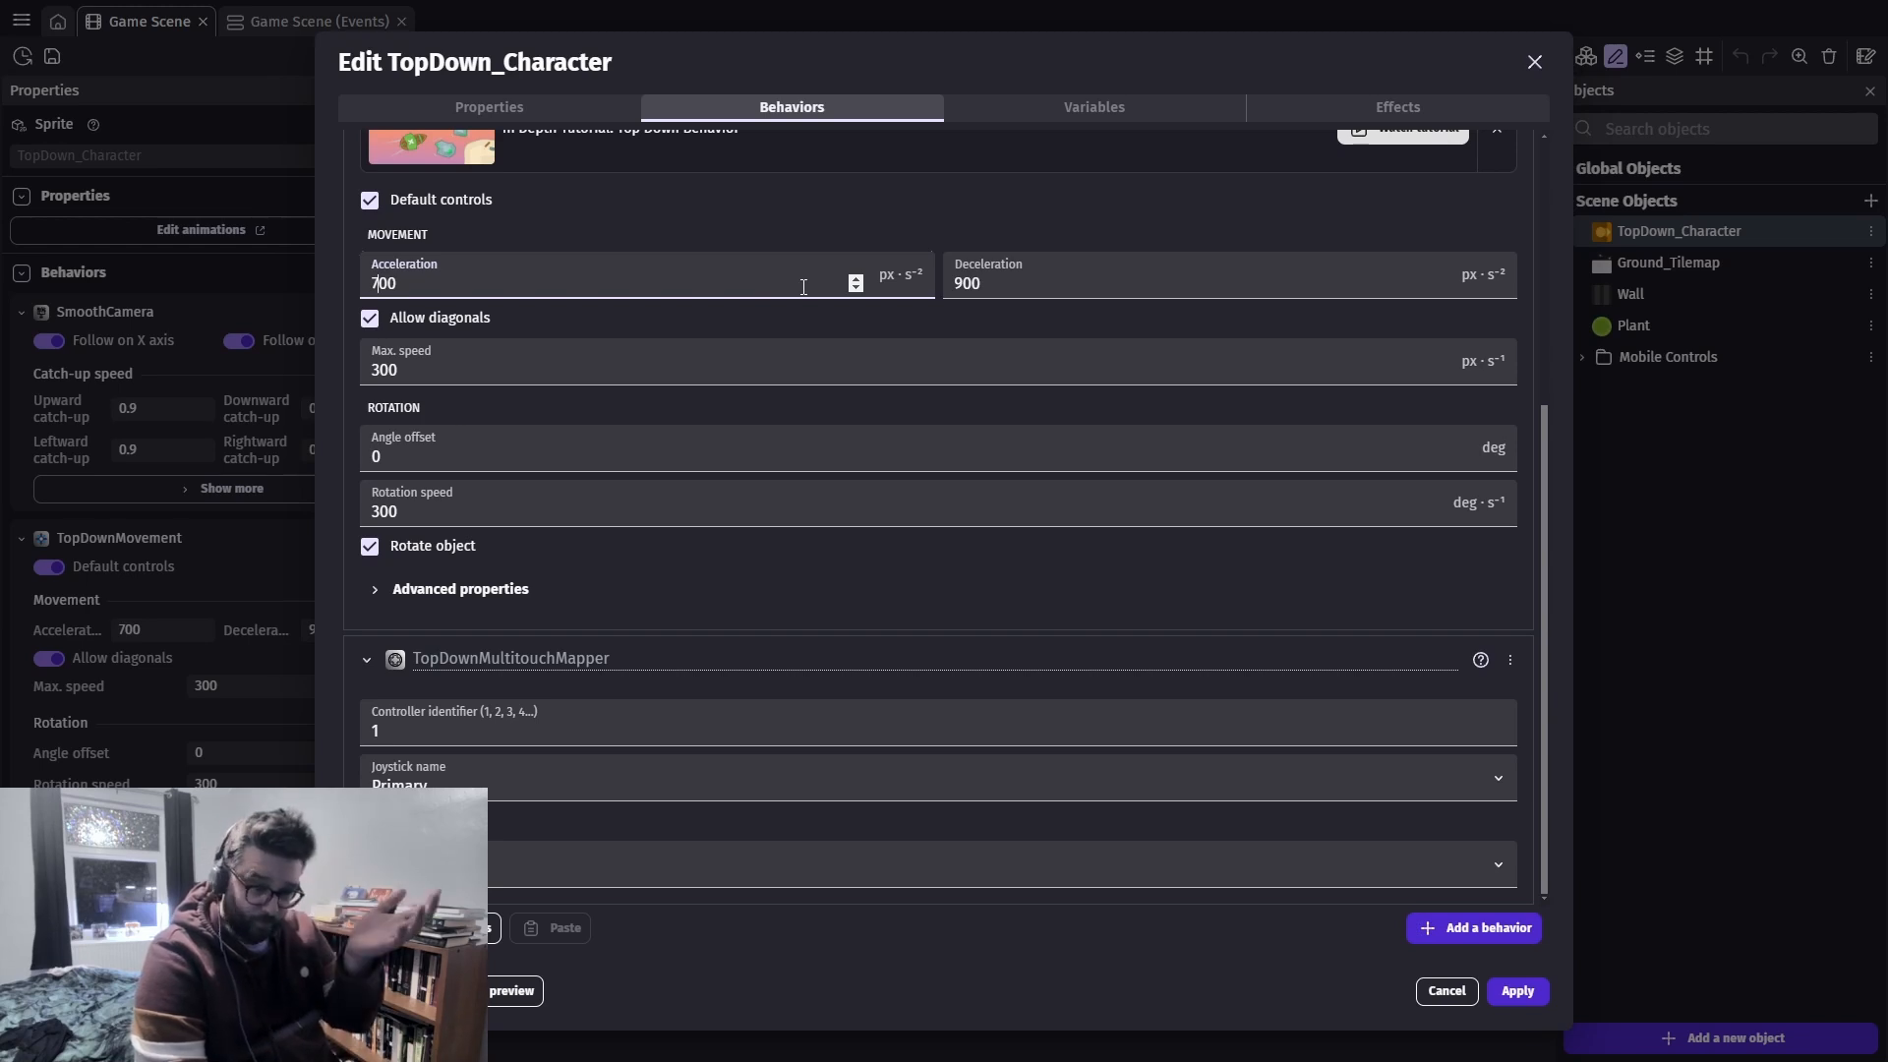
scroll(835, 348, up, 1)
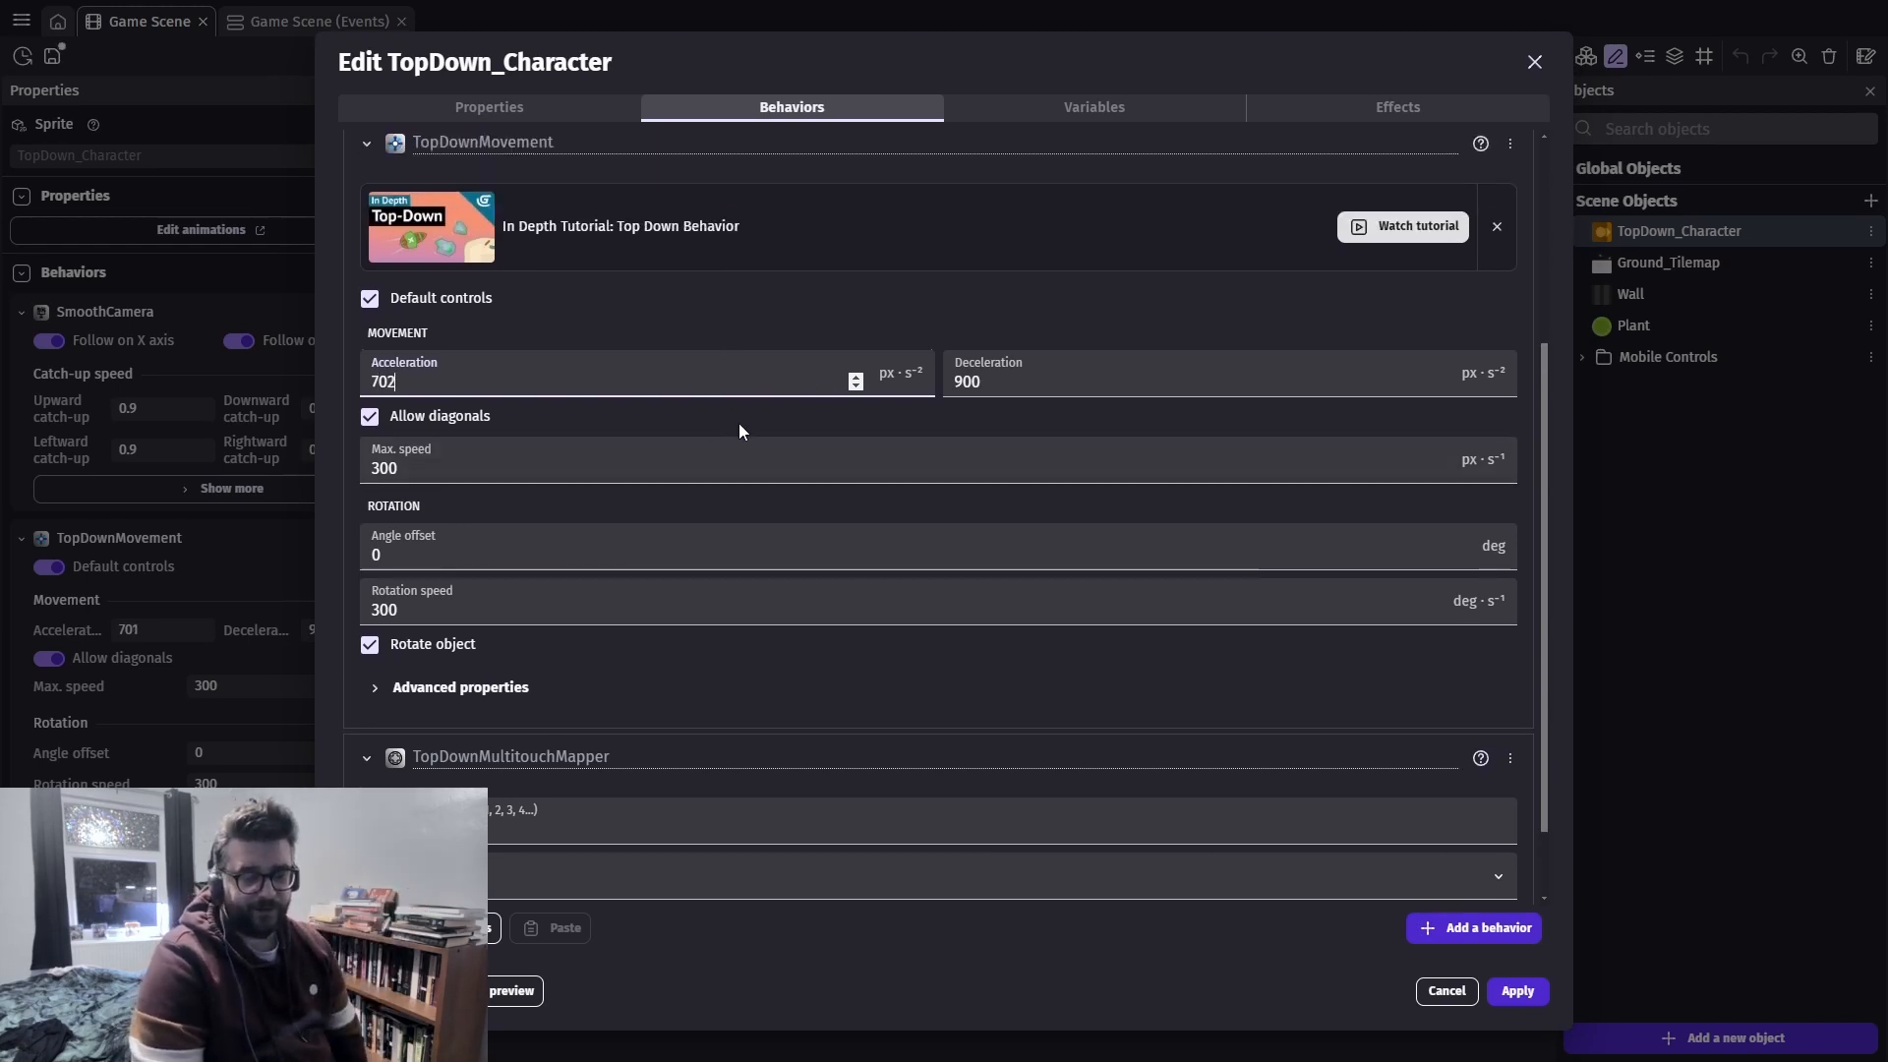
scroll(740, 430, down, 1)
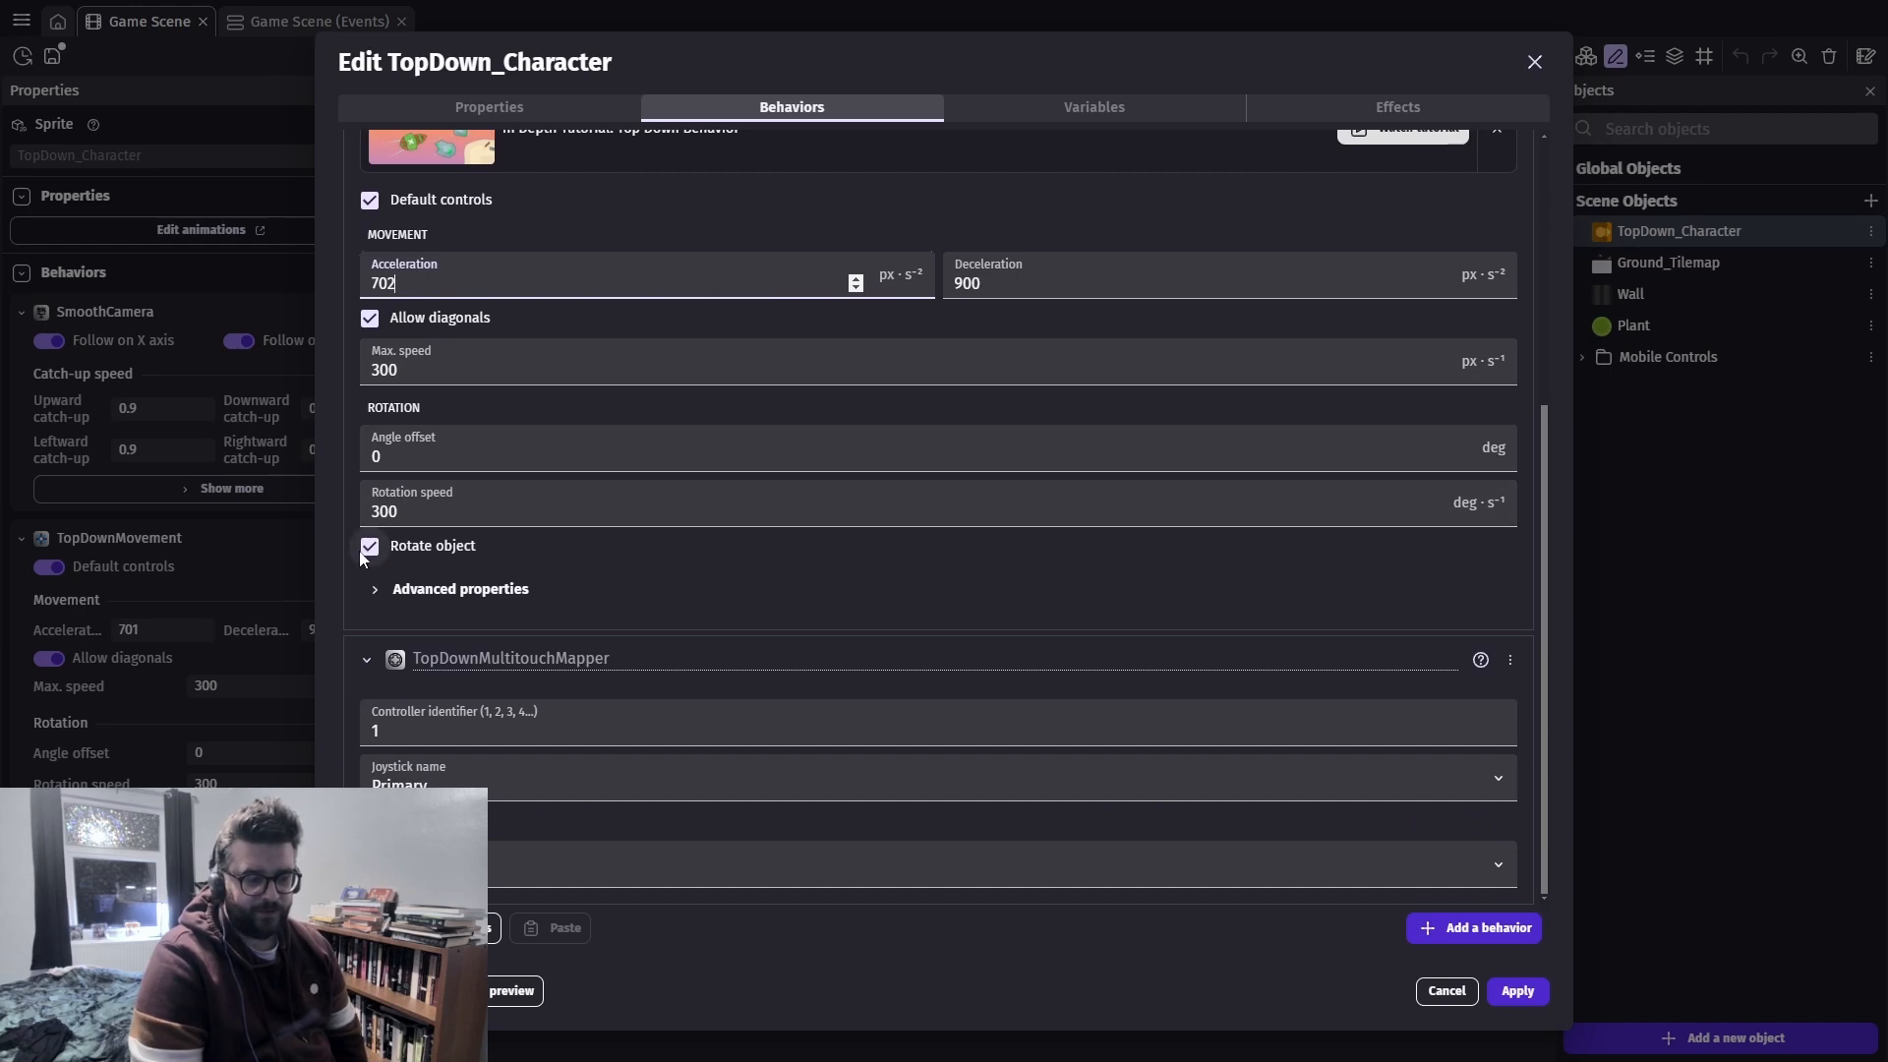
Expand the advanced properties of TopDownMovement and inspect the available viewpoint options, keeping Top-Down
click(380, 593)
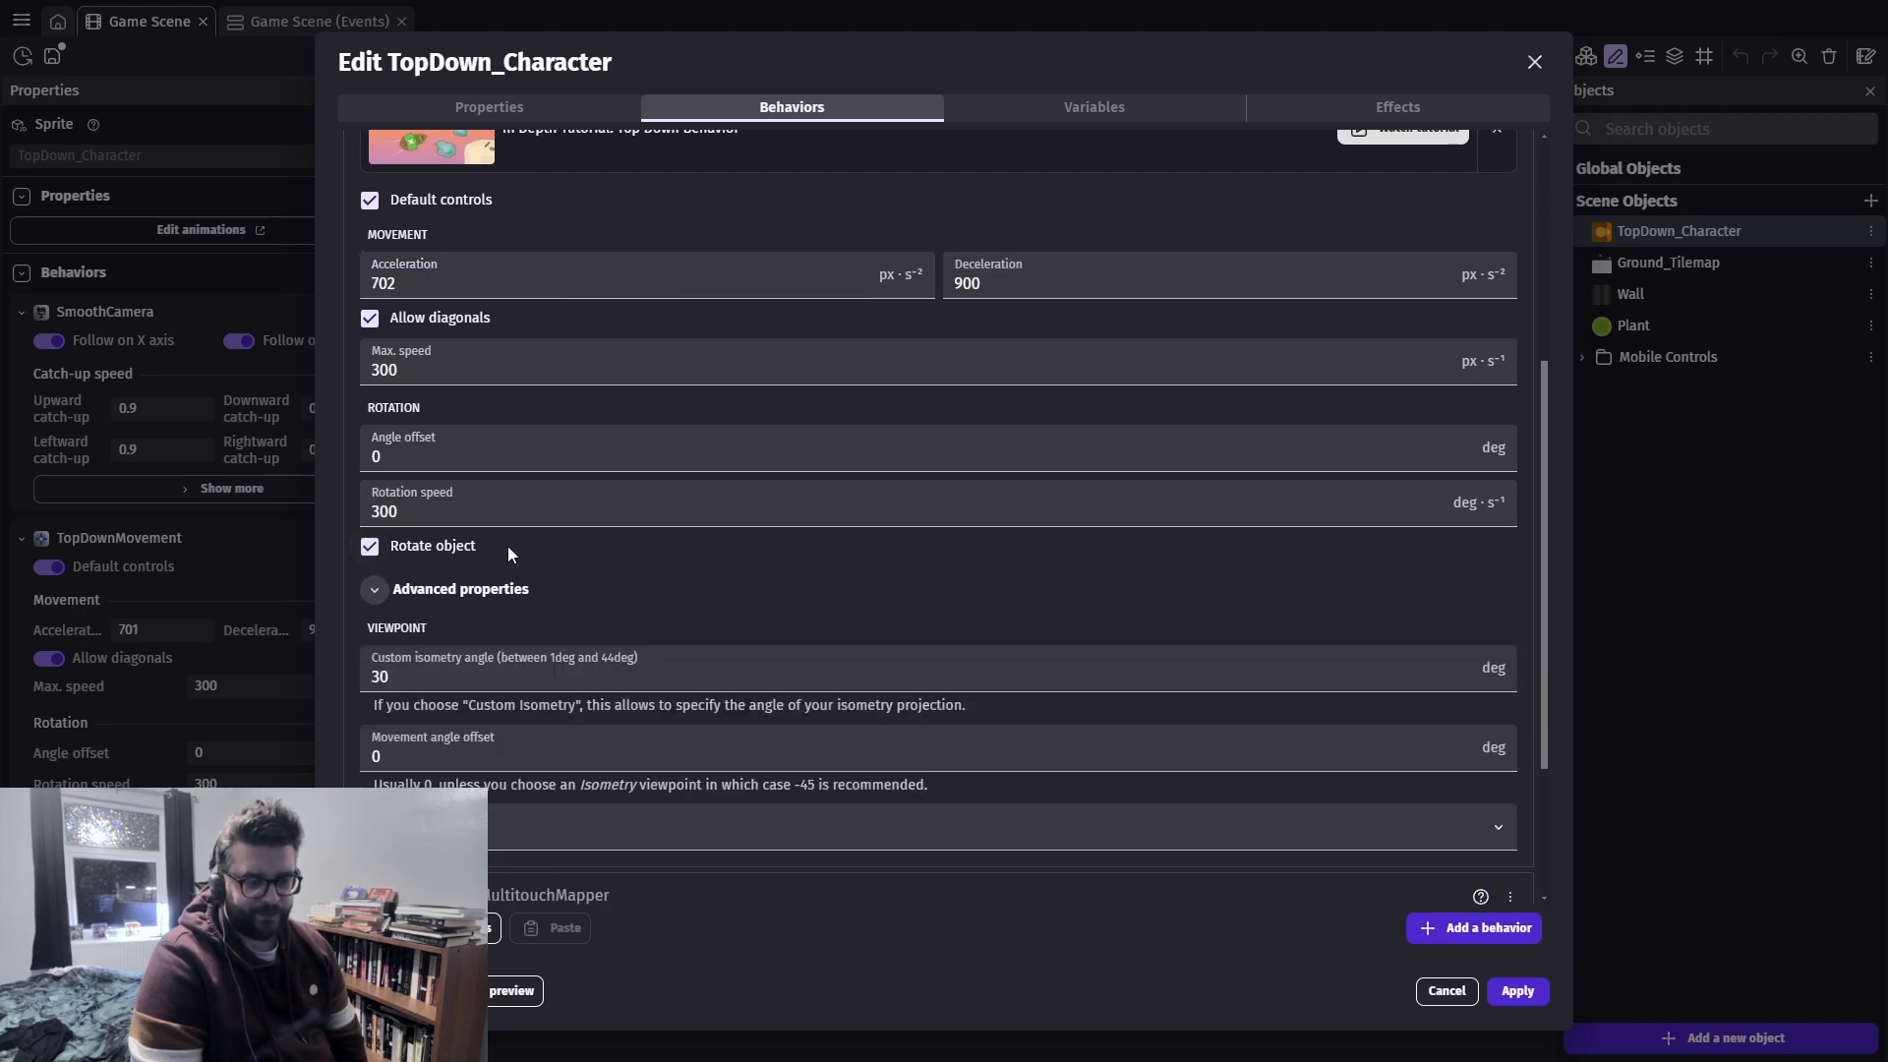
scroll(507, 546, down, 2)
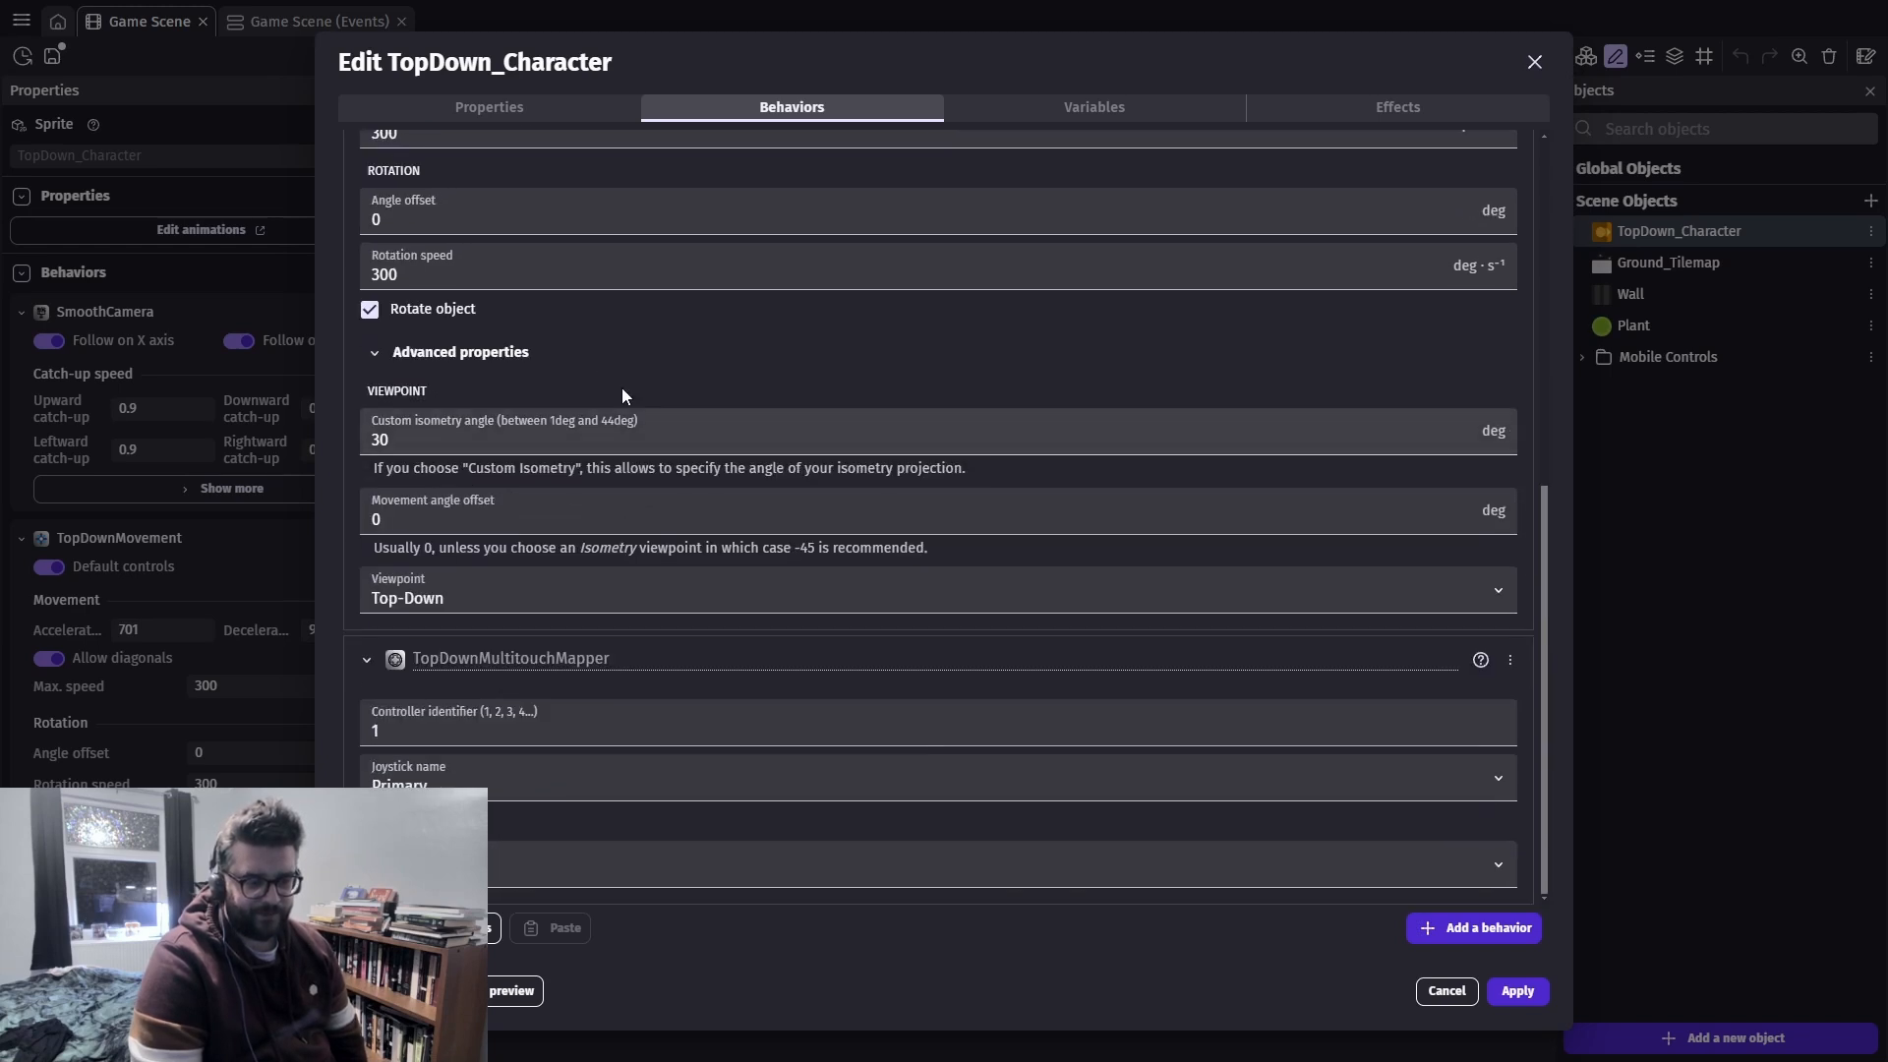
click(655, 605)
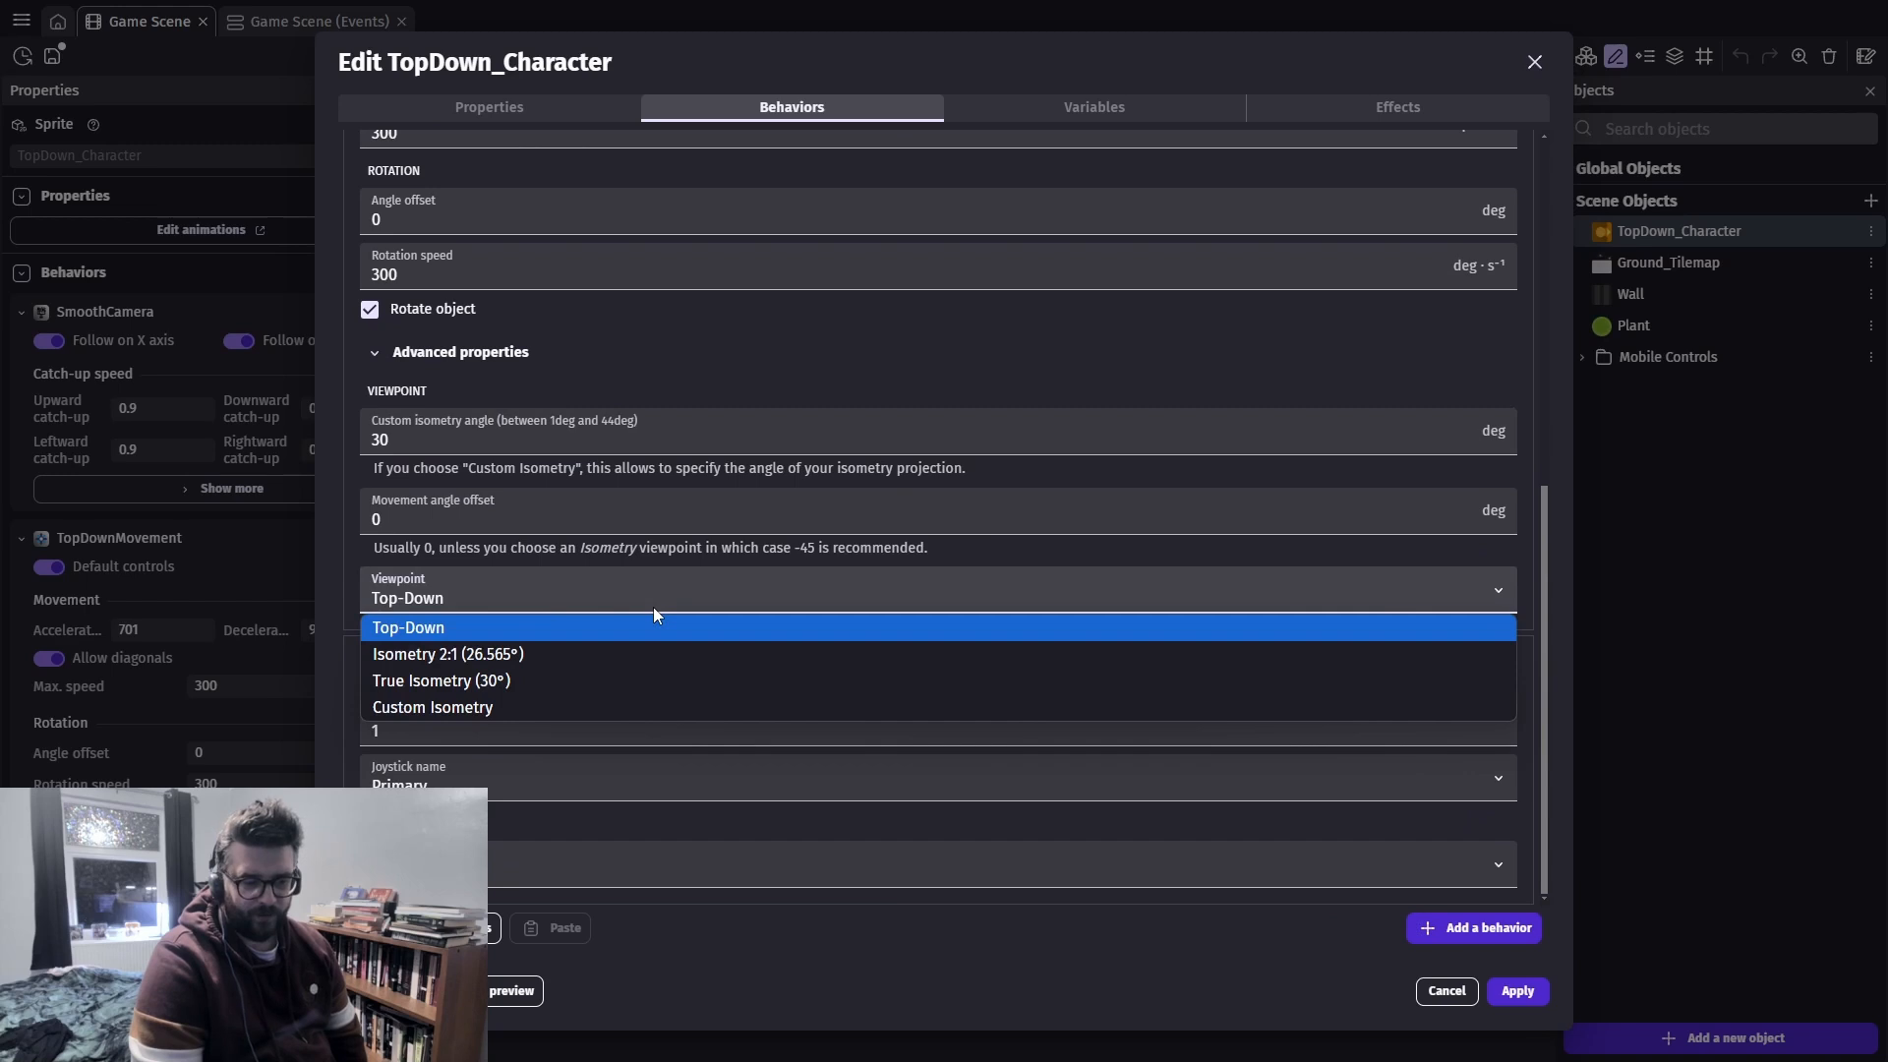
click(887, 549)
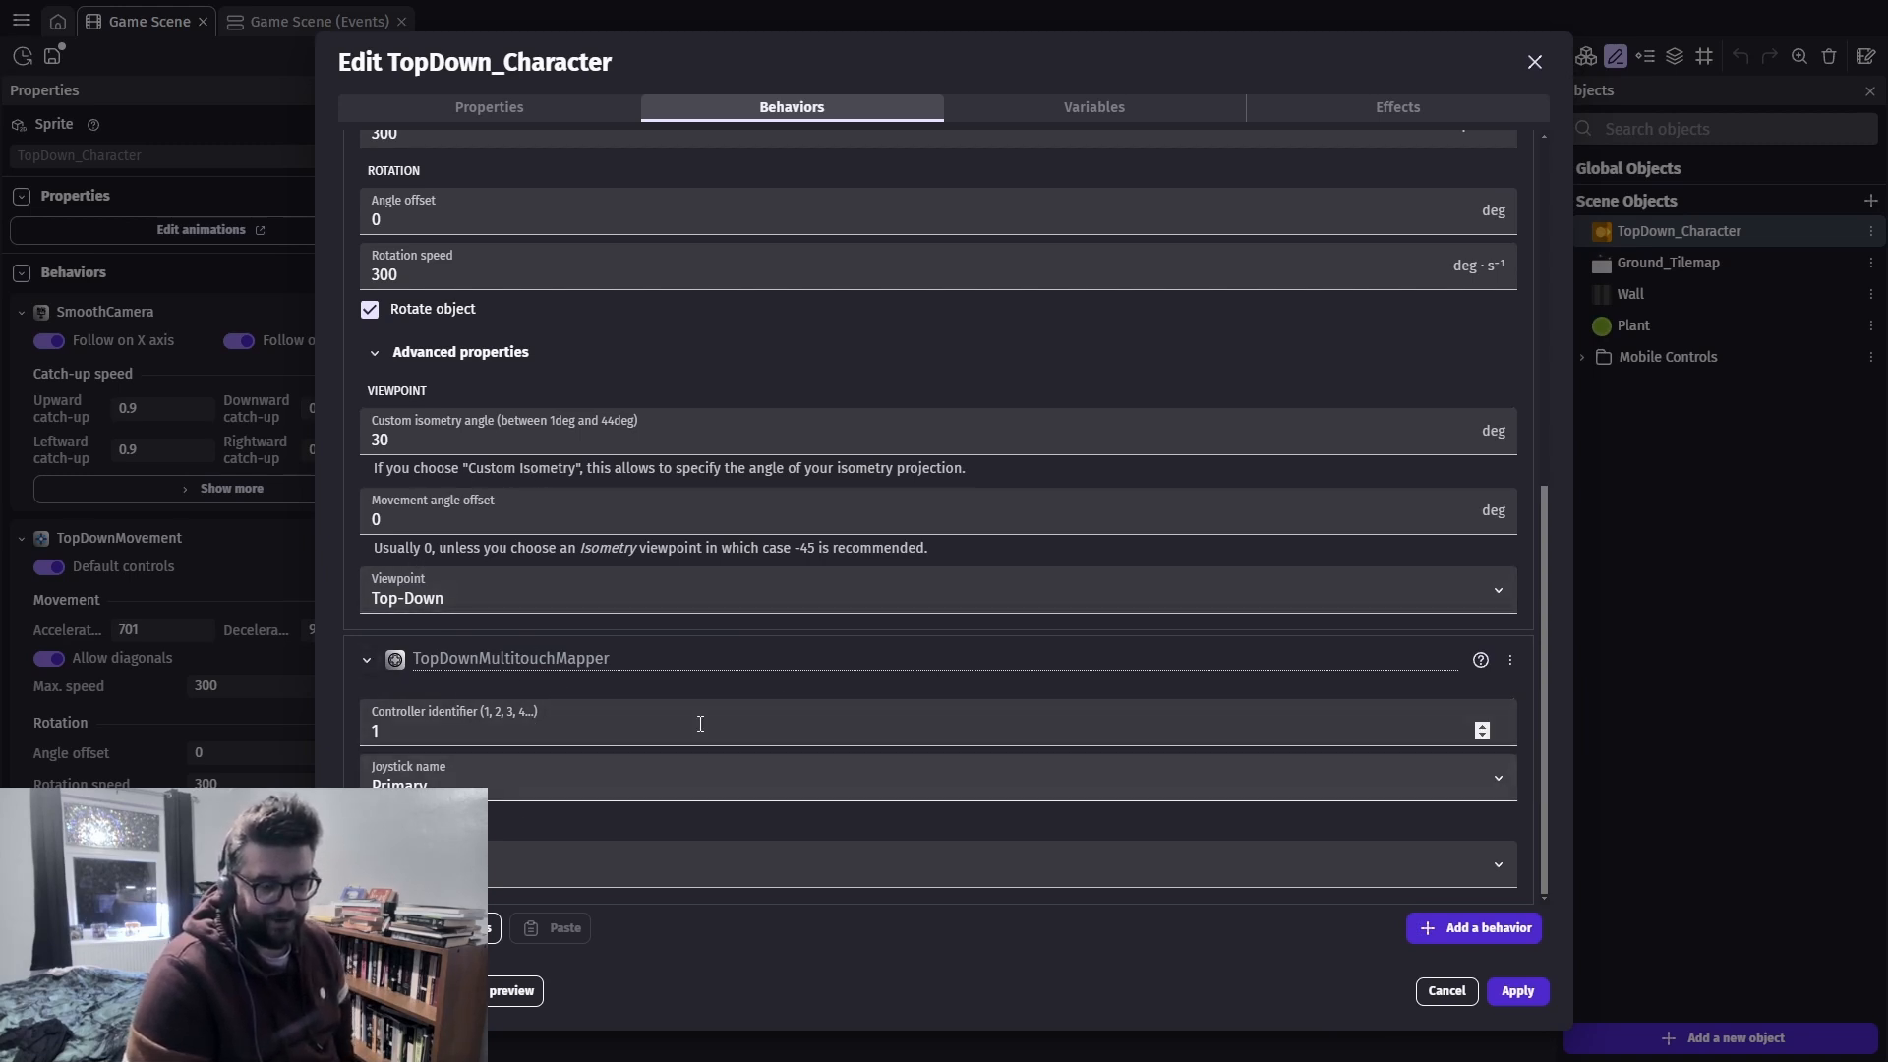
scroll(781, 732, up, 10)
Look through the variables and effects of TopDown_Character and return to its general properties
click(1140, 108)
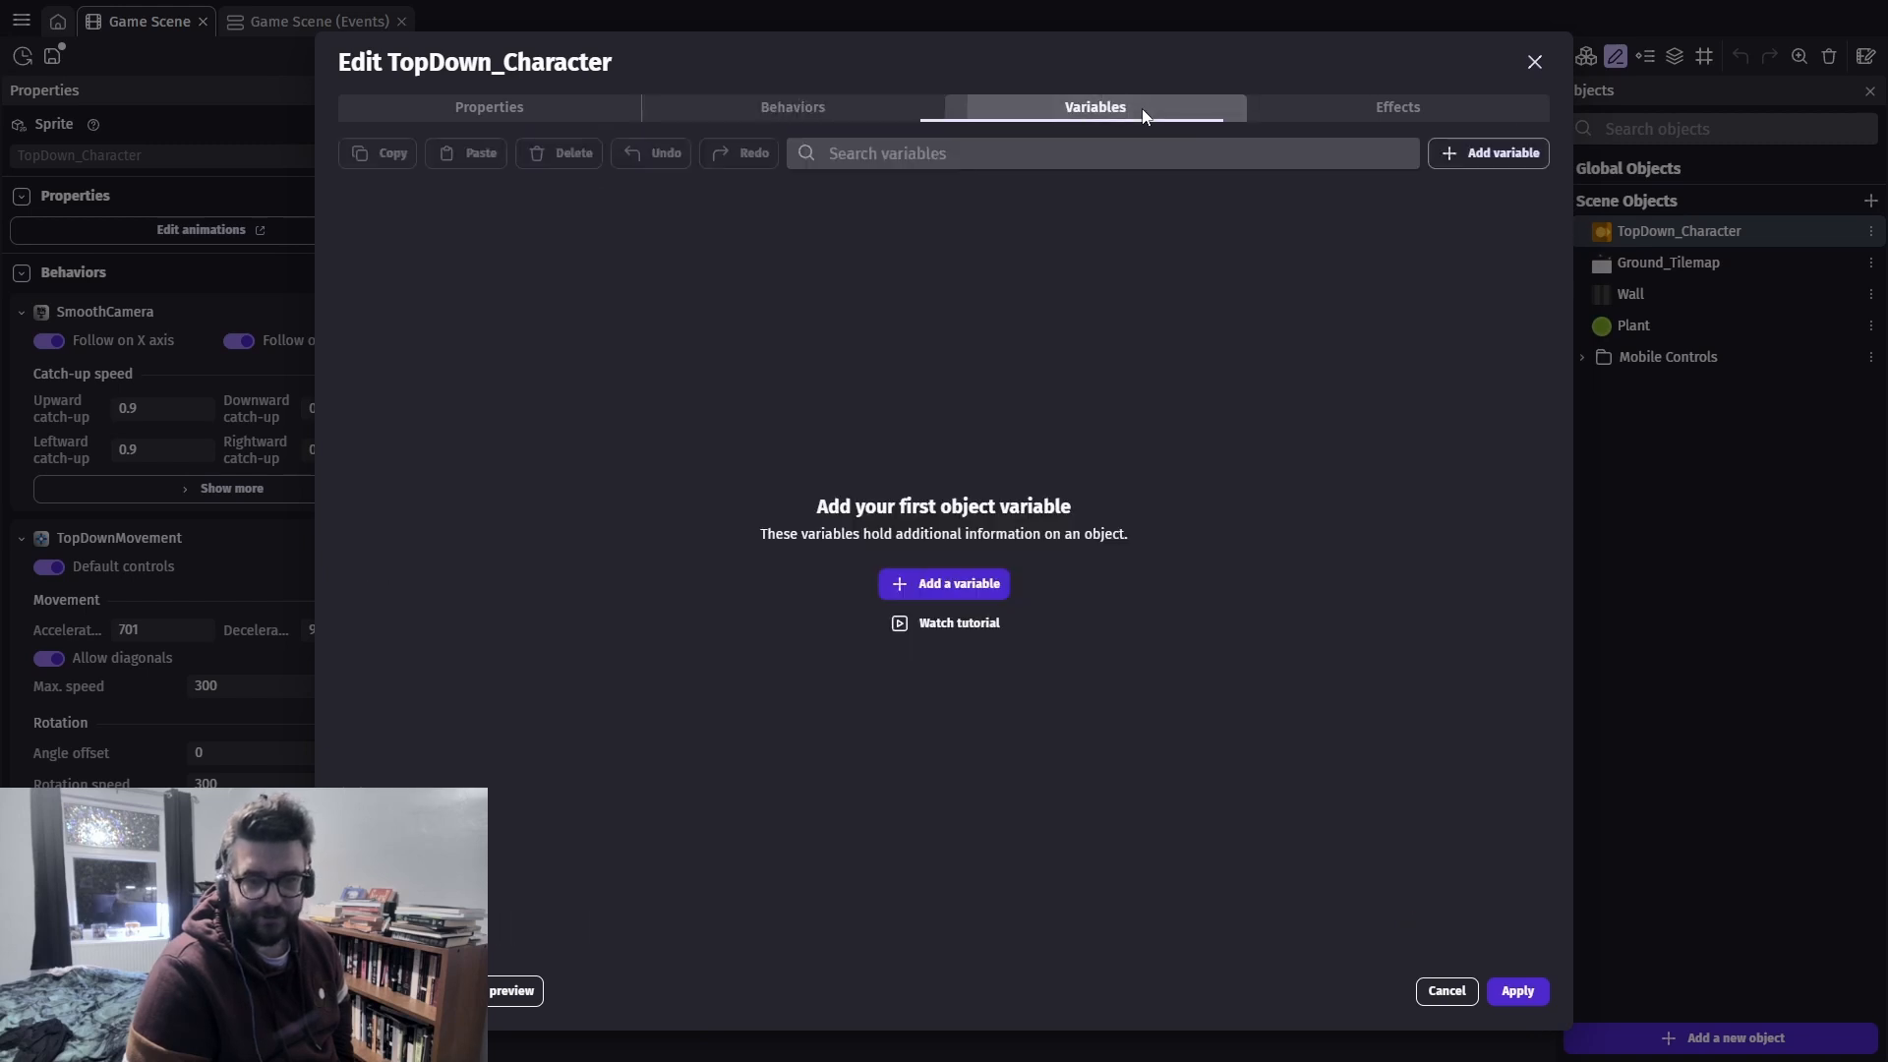
click(1348, 102)
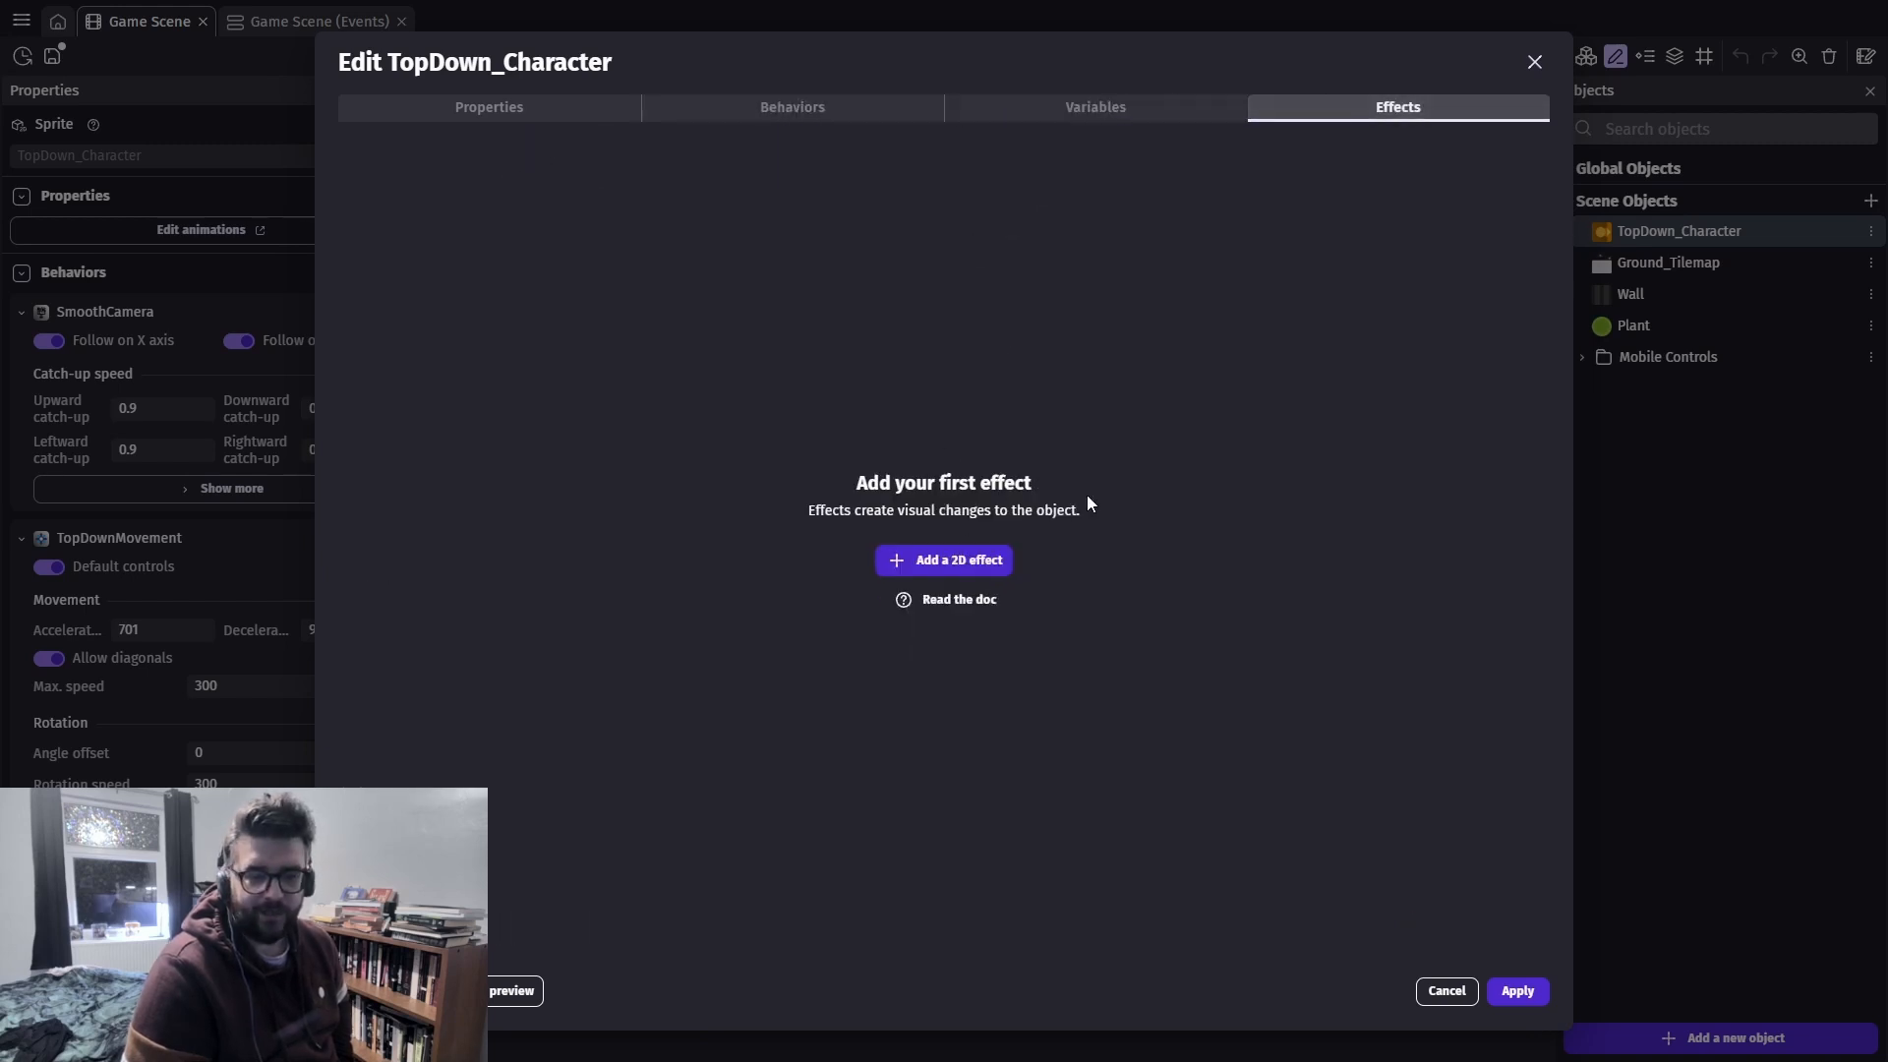
click(483, 110)
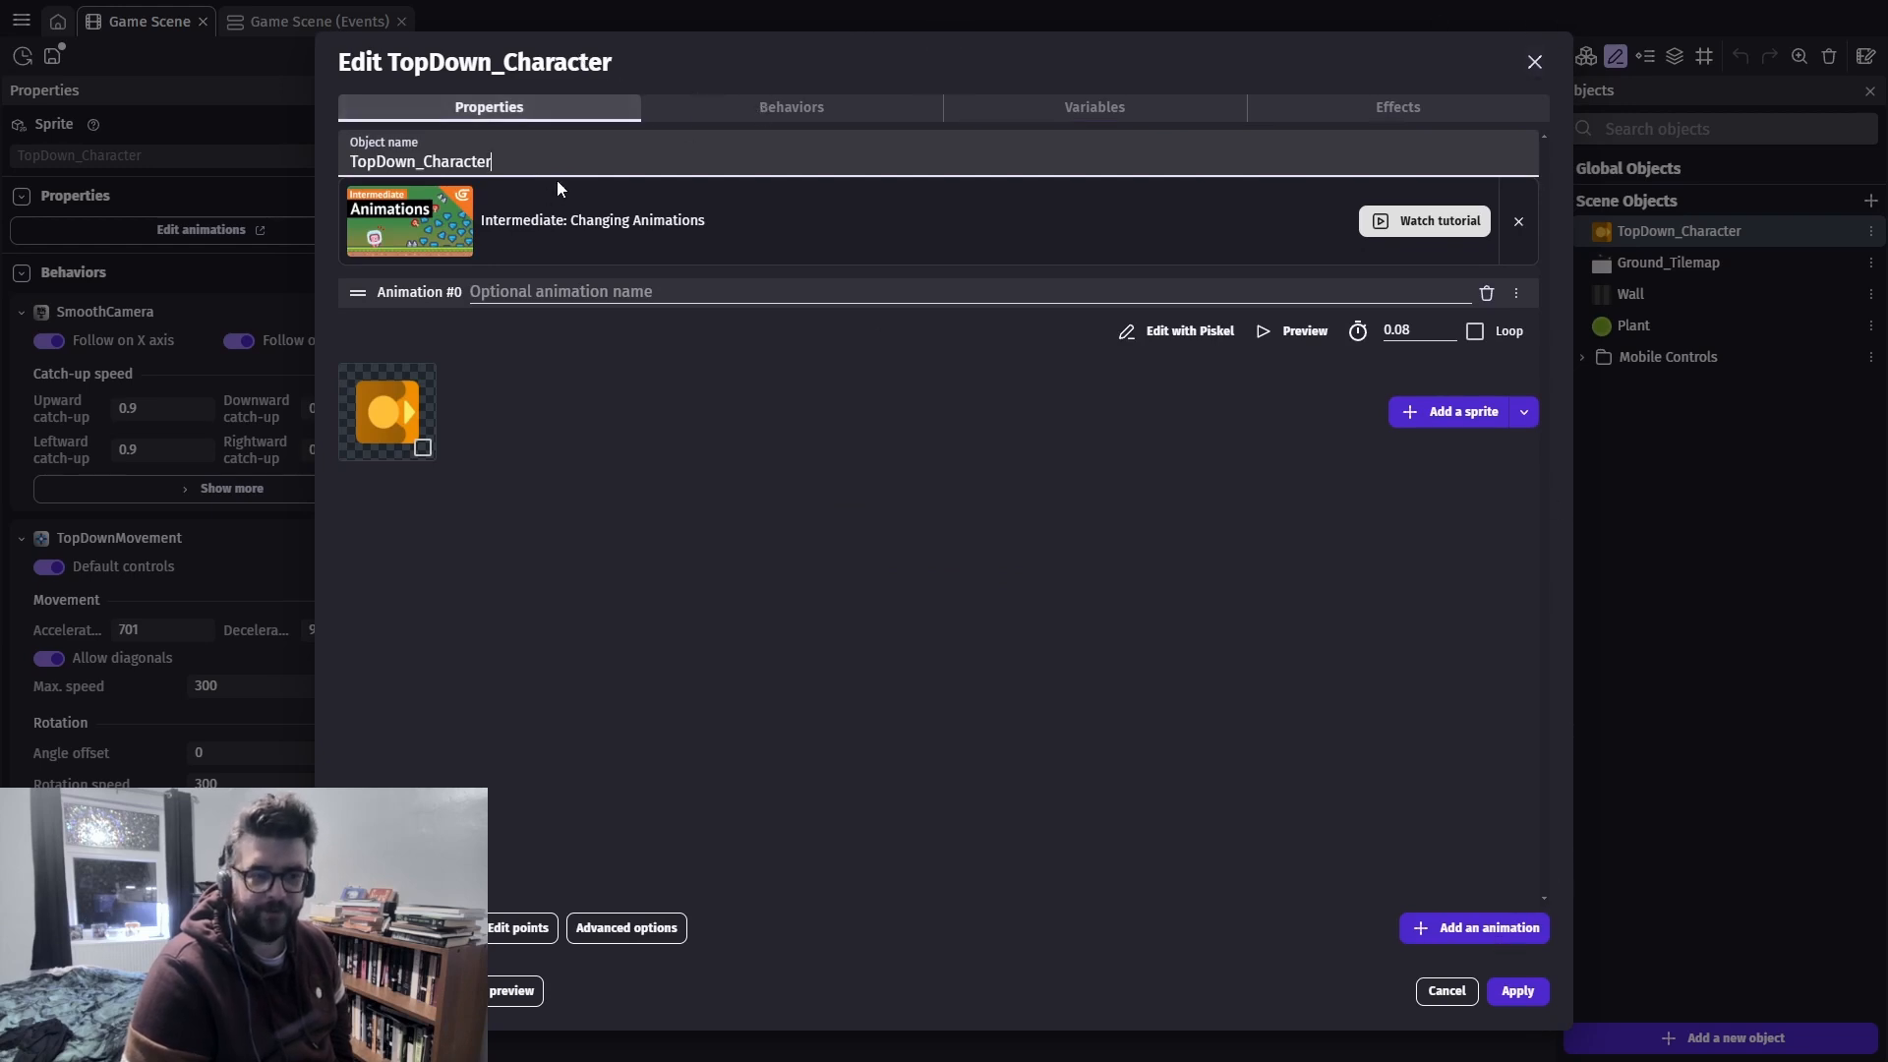
Close the TopDown_Character editor and discard all changes made to the object
click(1535, 63)
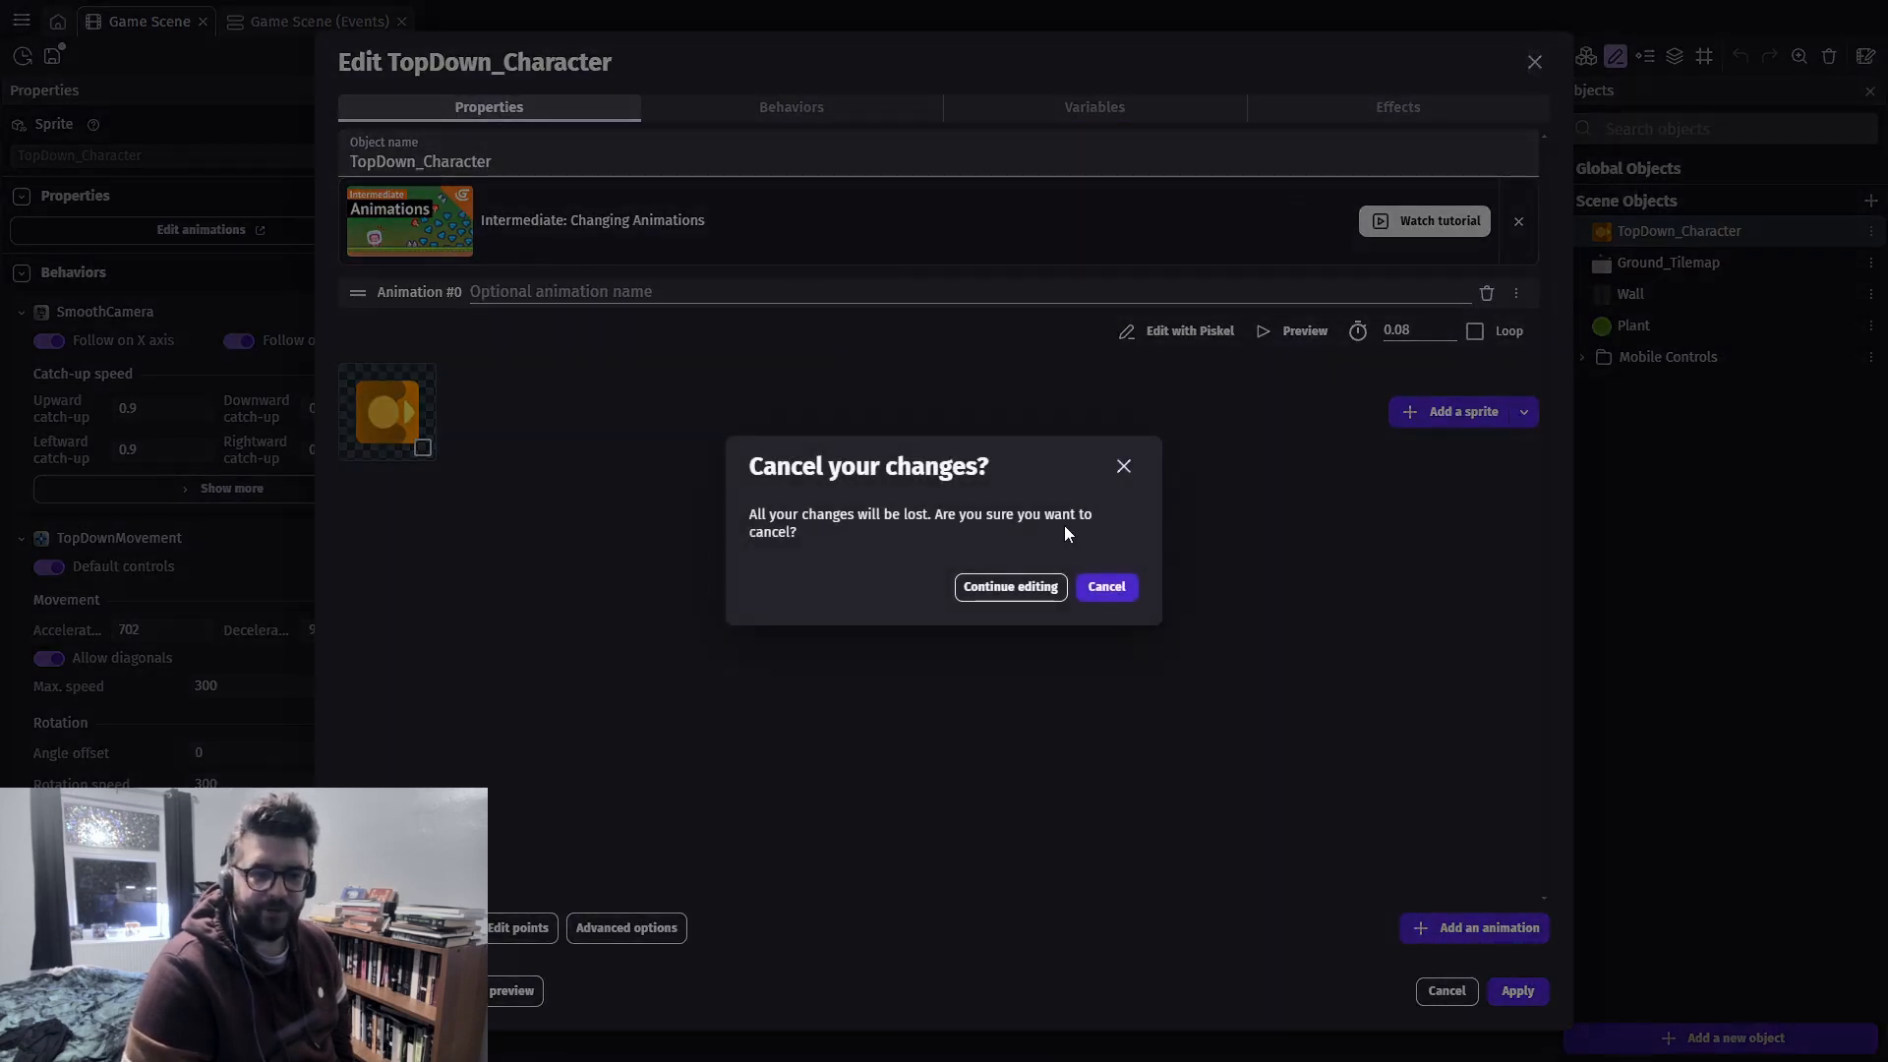
click(1037, 588)
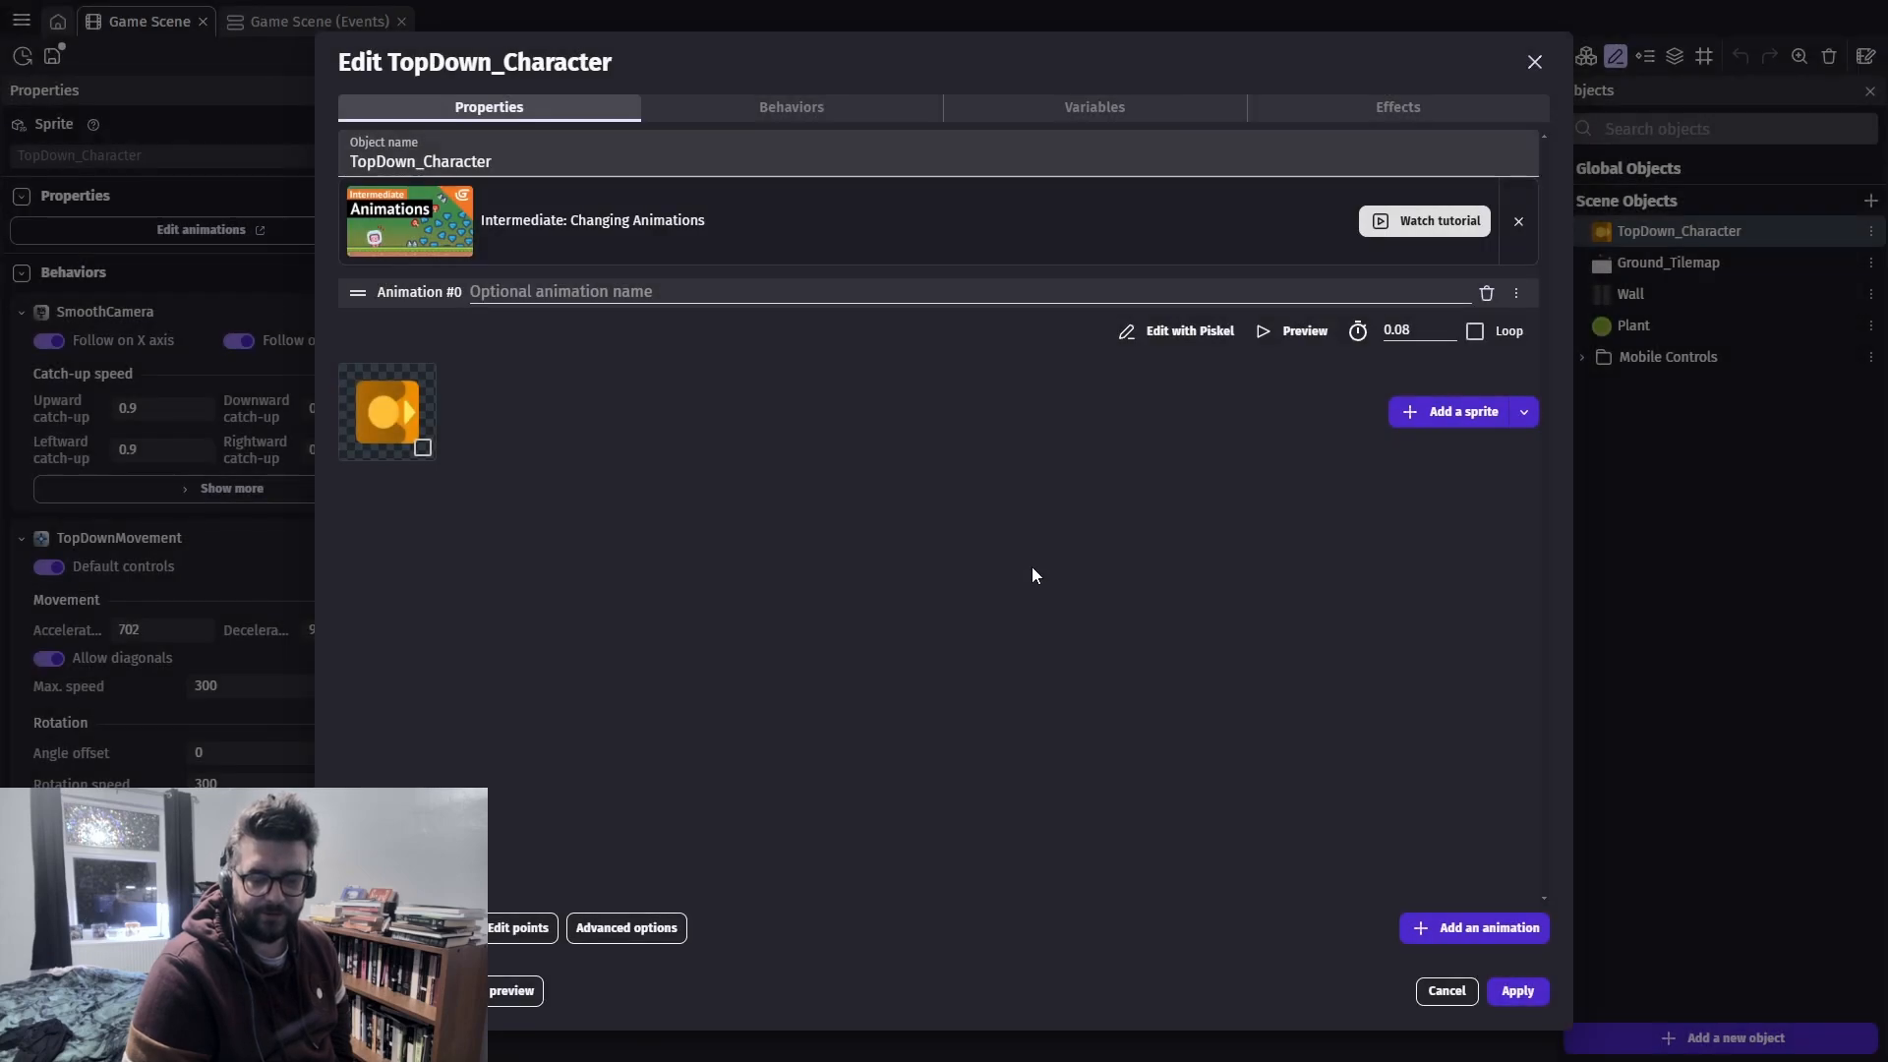
click(1445, 990)
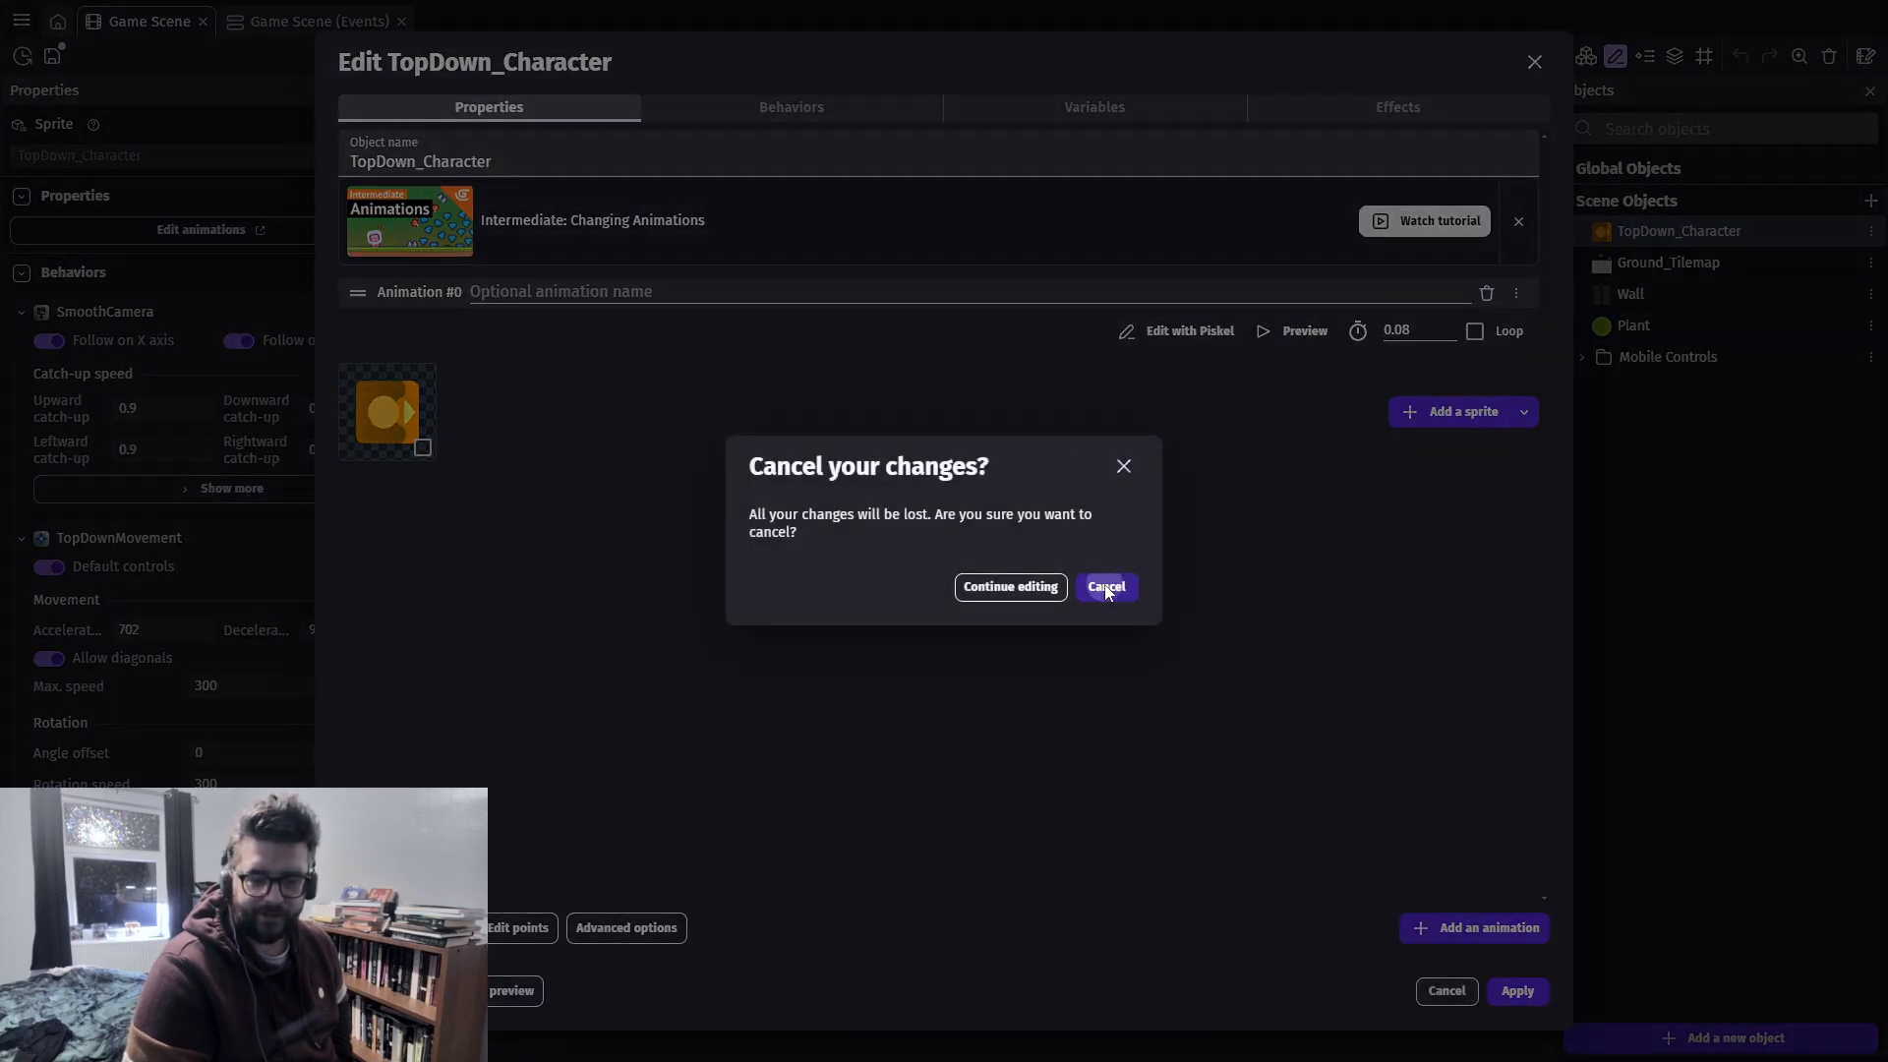
click(1106, 588)
Add an empty event to the Game Scene events and delete it again
click(278, 23)
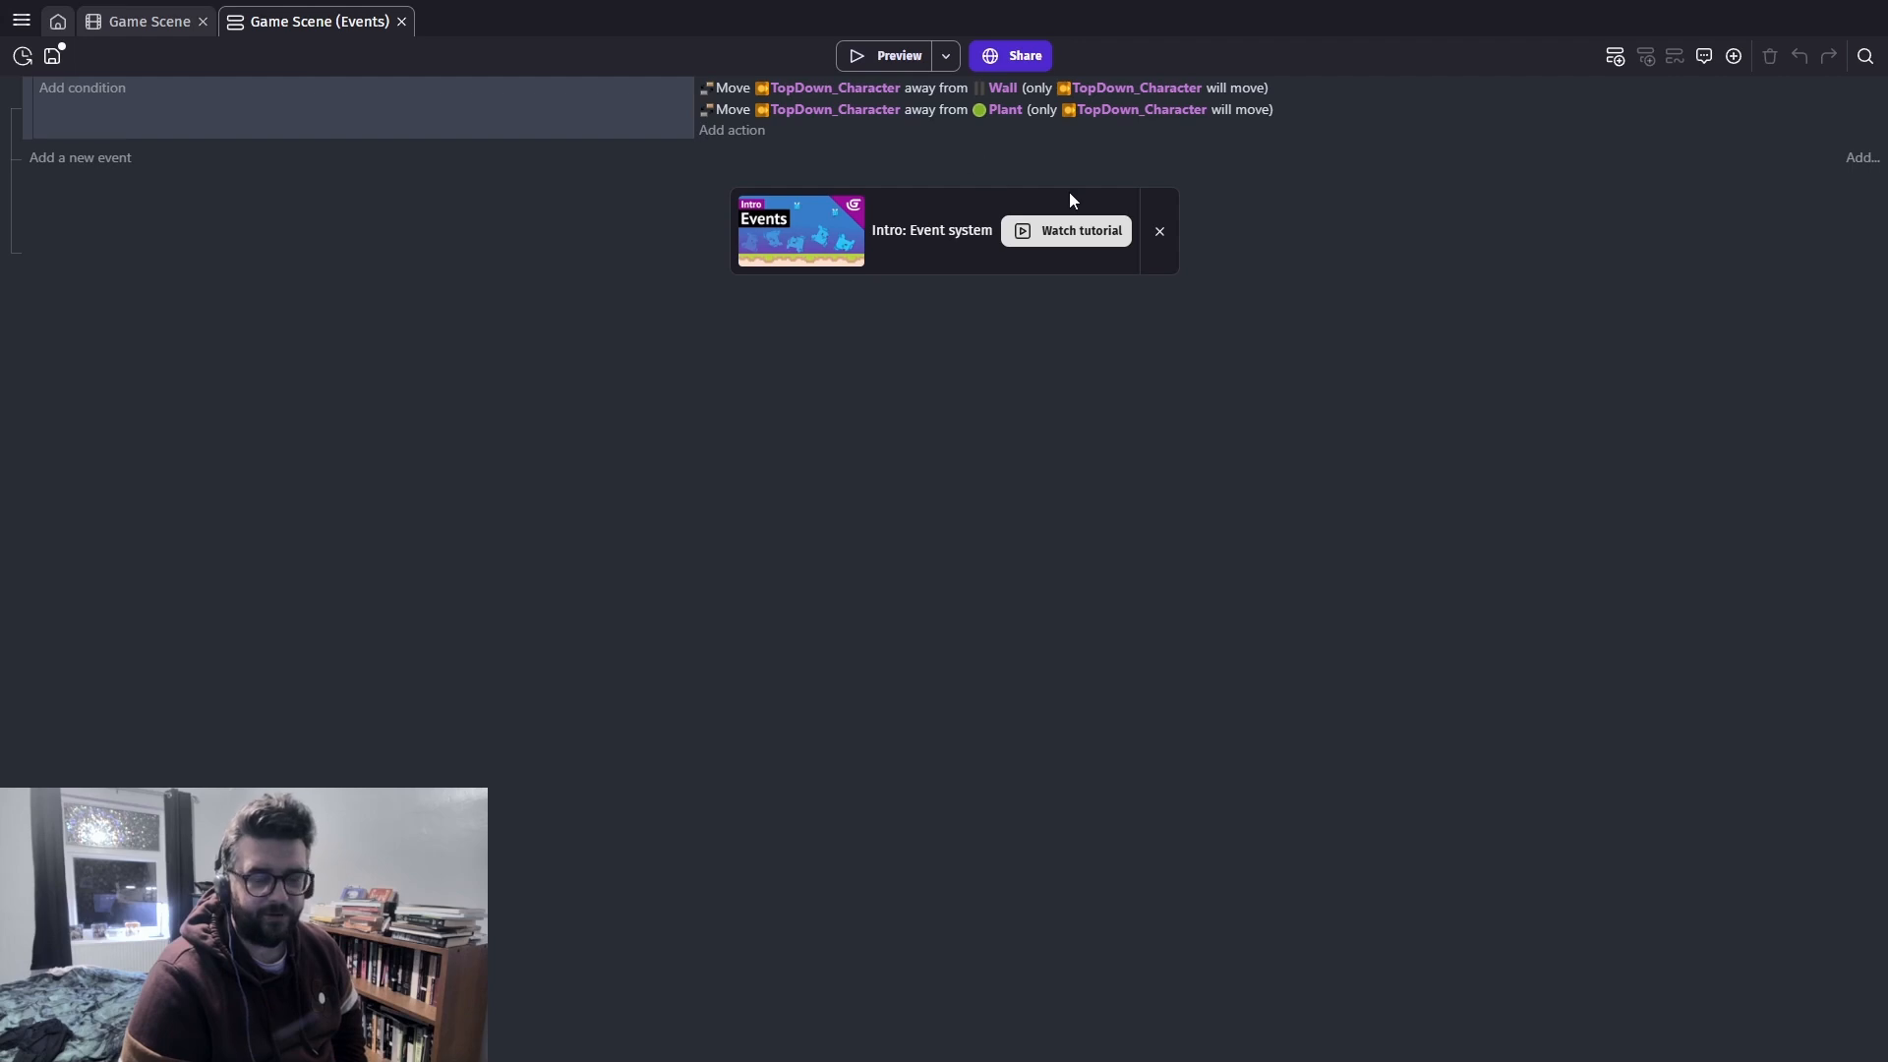
click(80, 159)
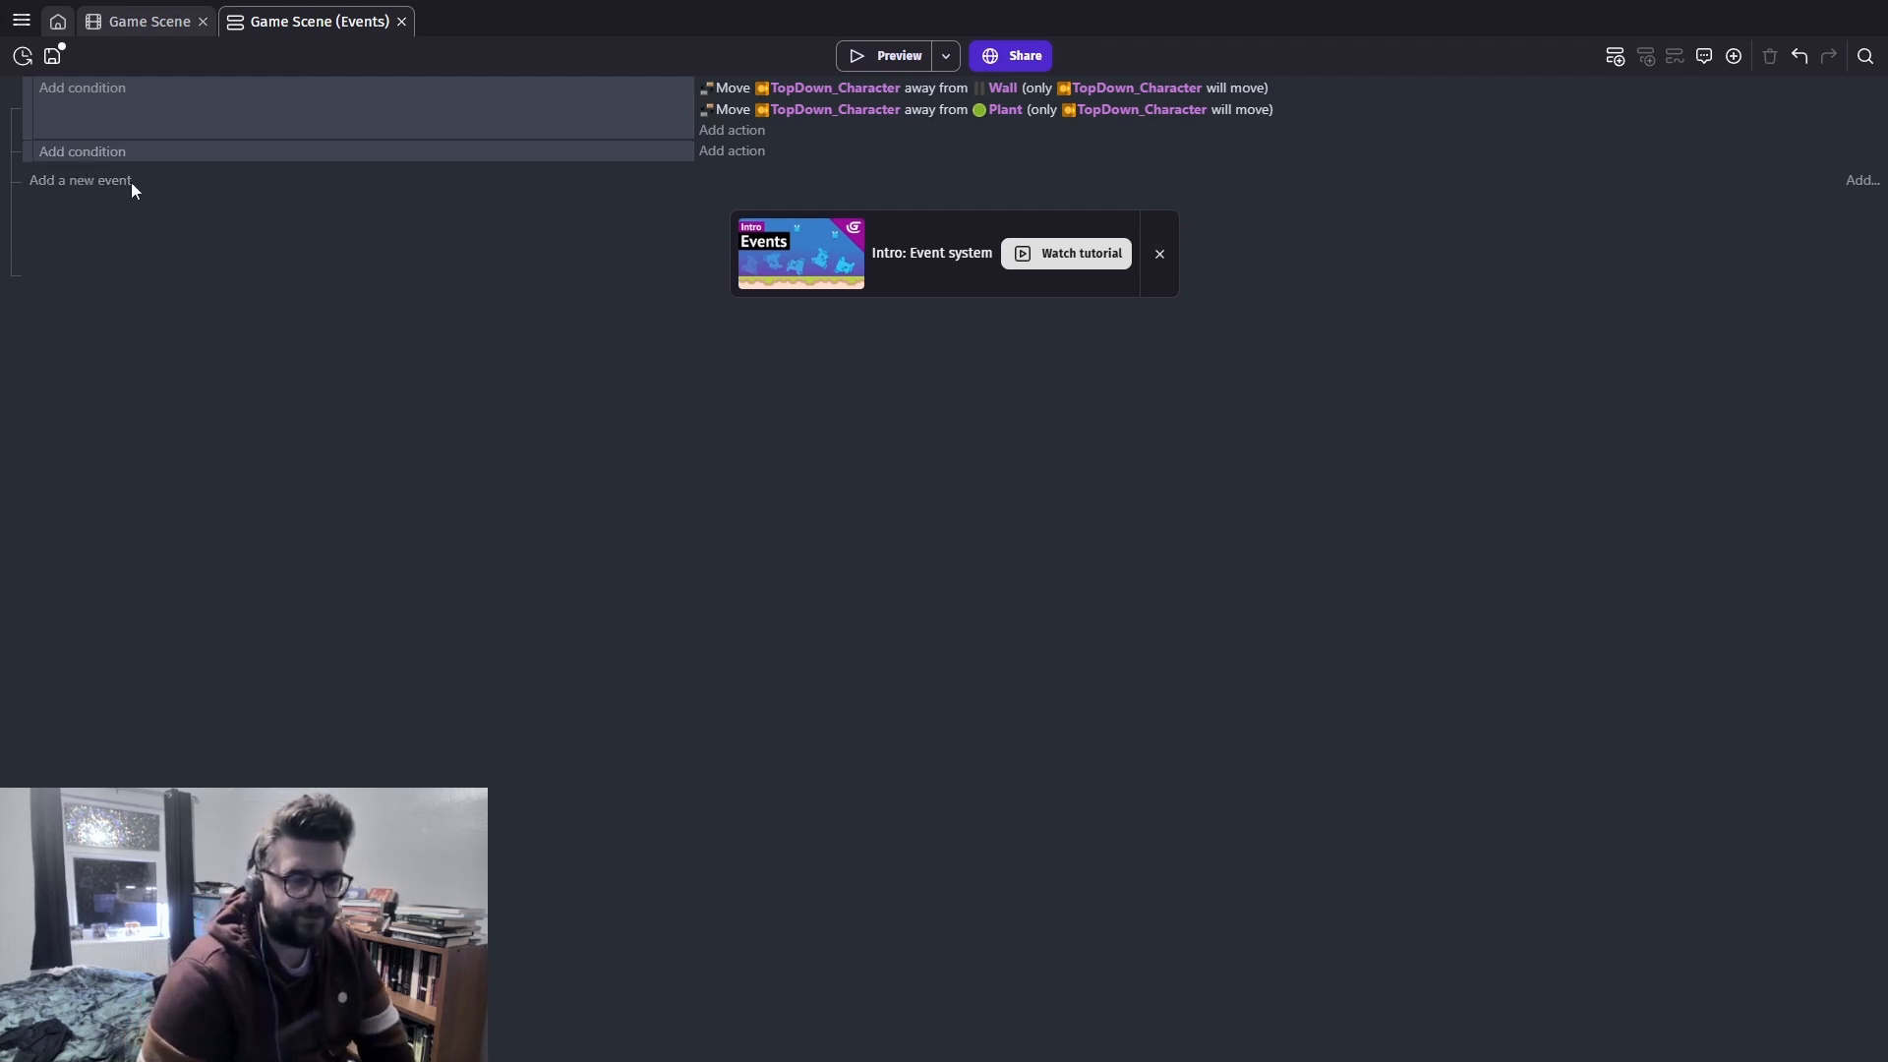
right_click(24, 155)
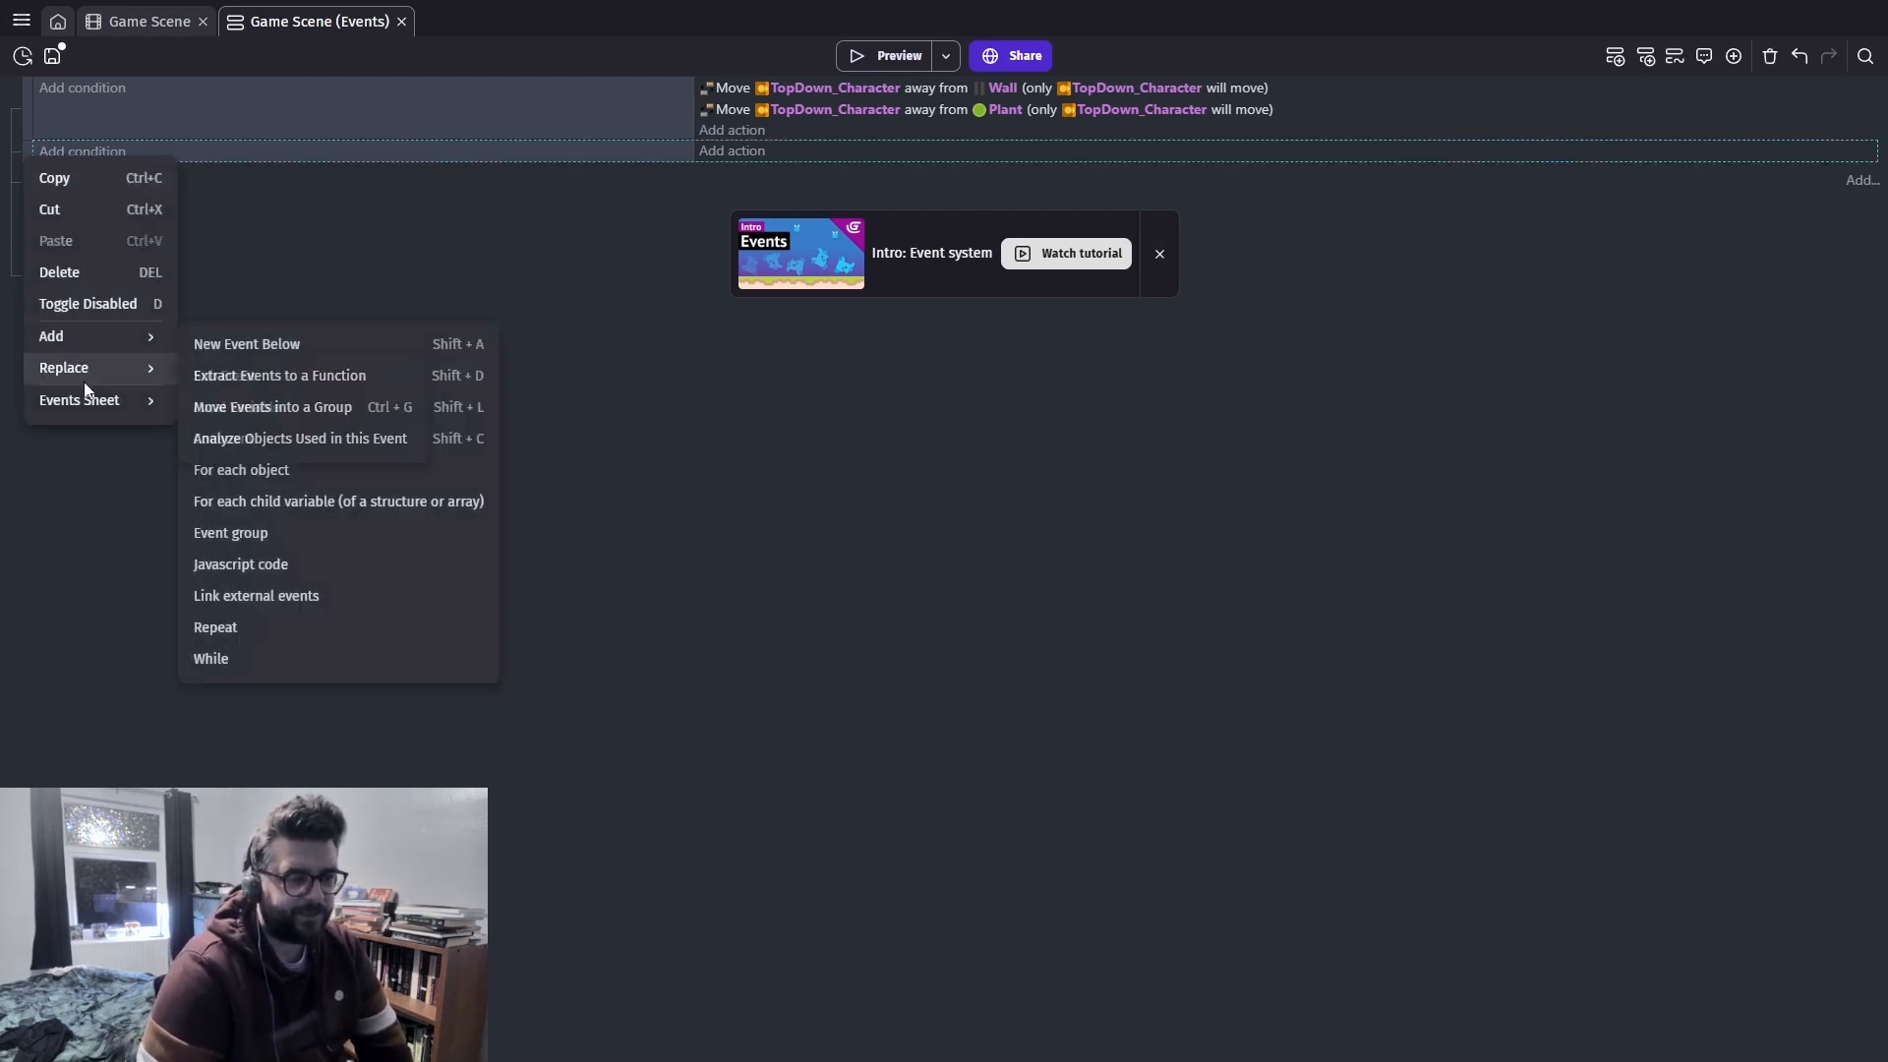
click(89, 273)
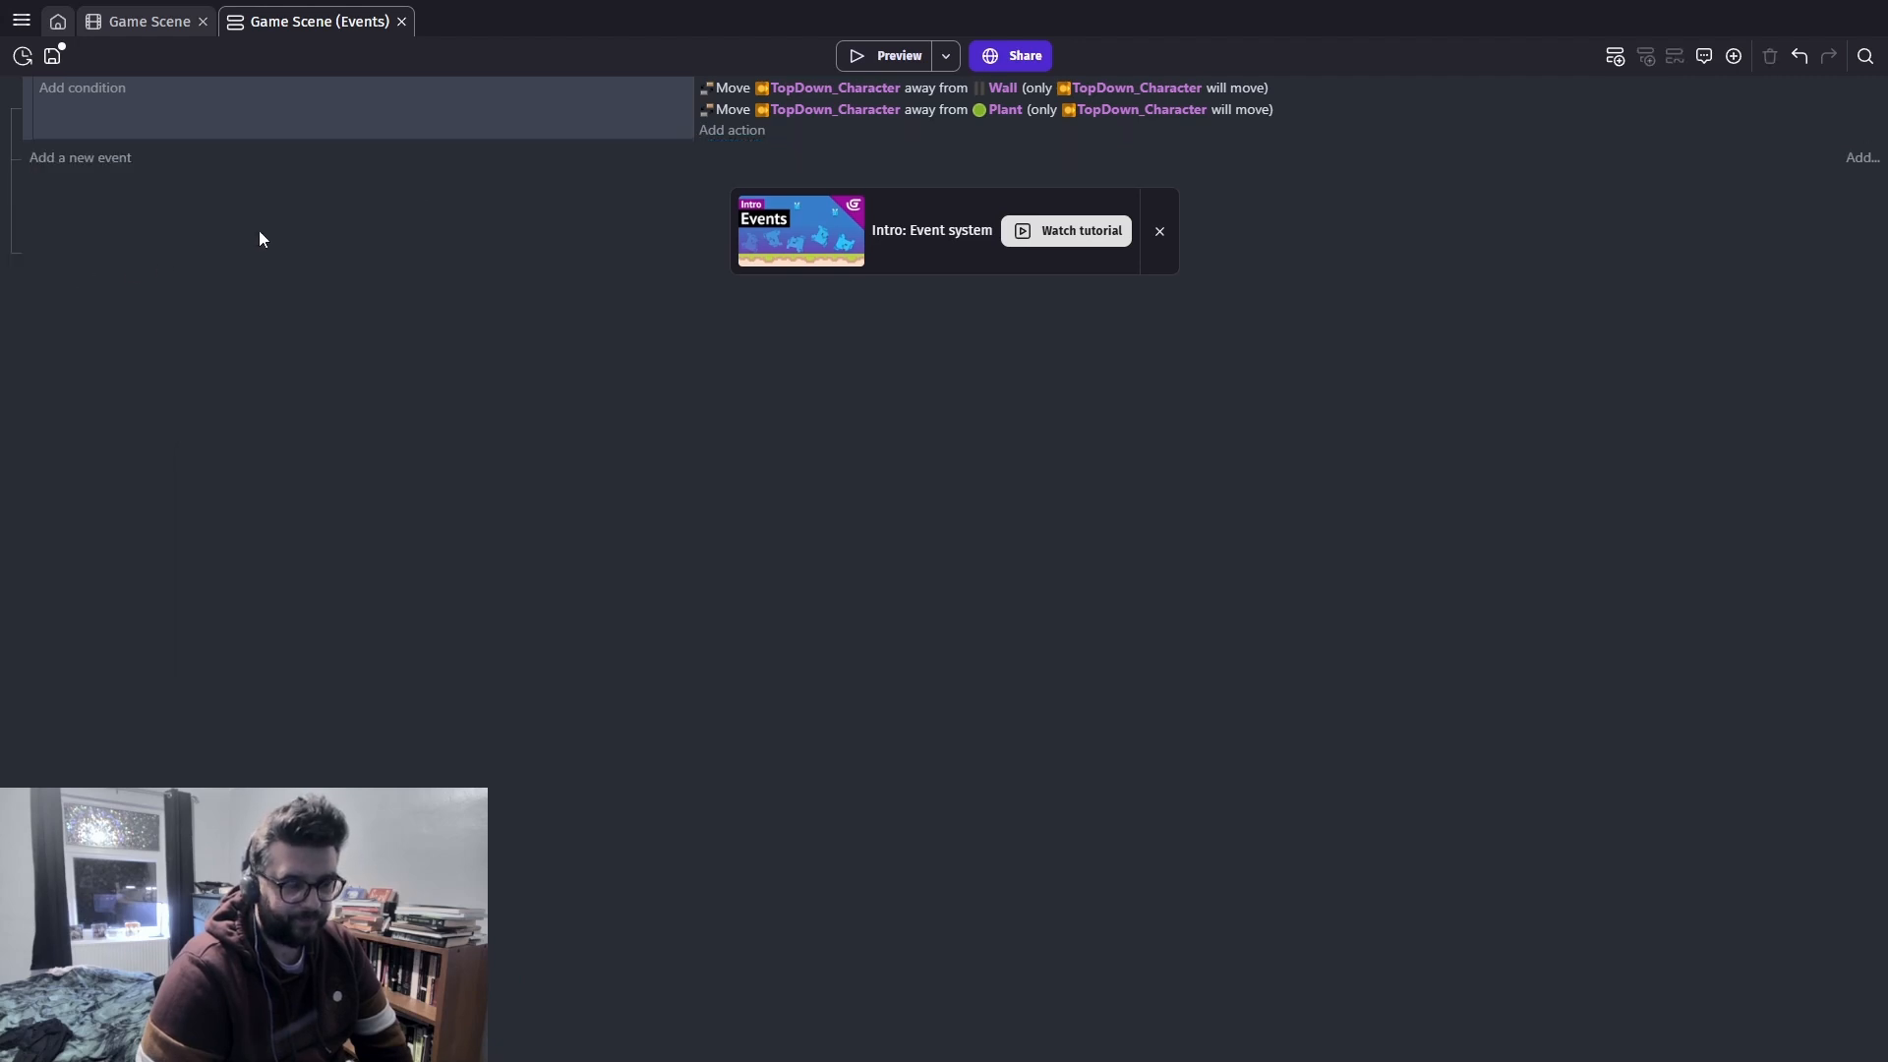
Add another empty event, look at the objects offered for its condition without choosing one, and delete the event
click(84, 159)
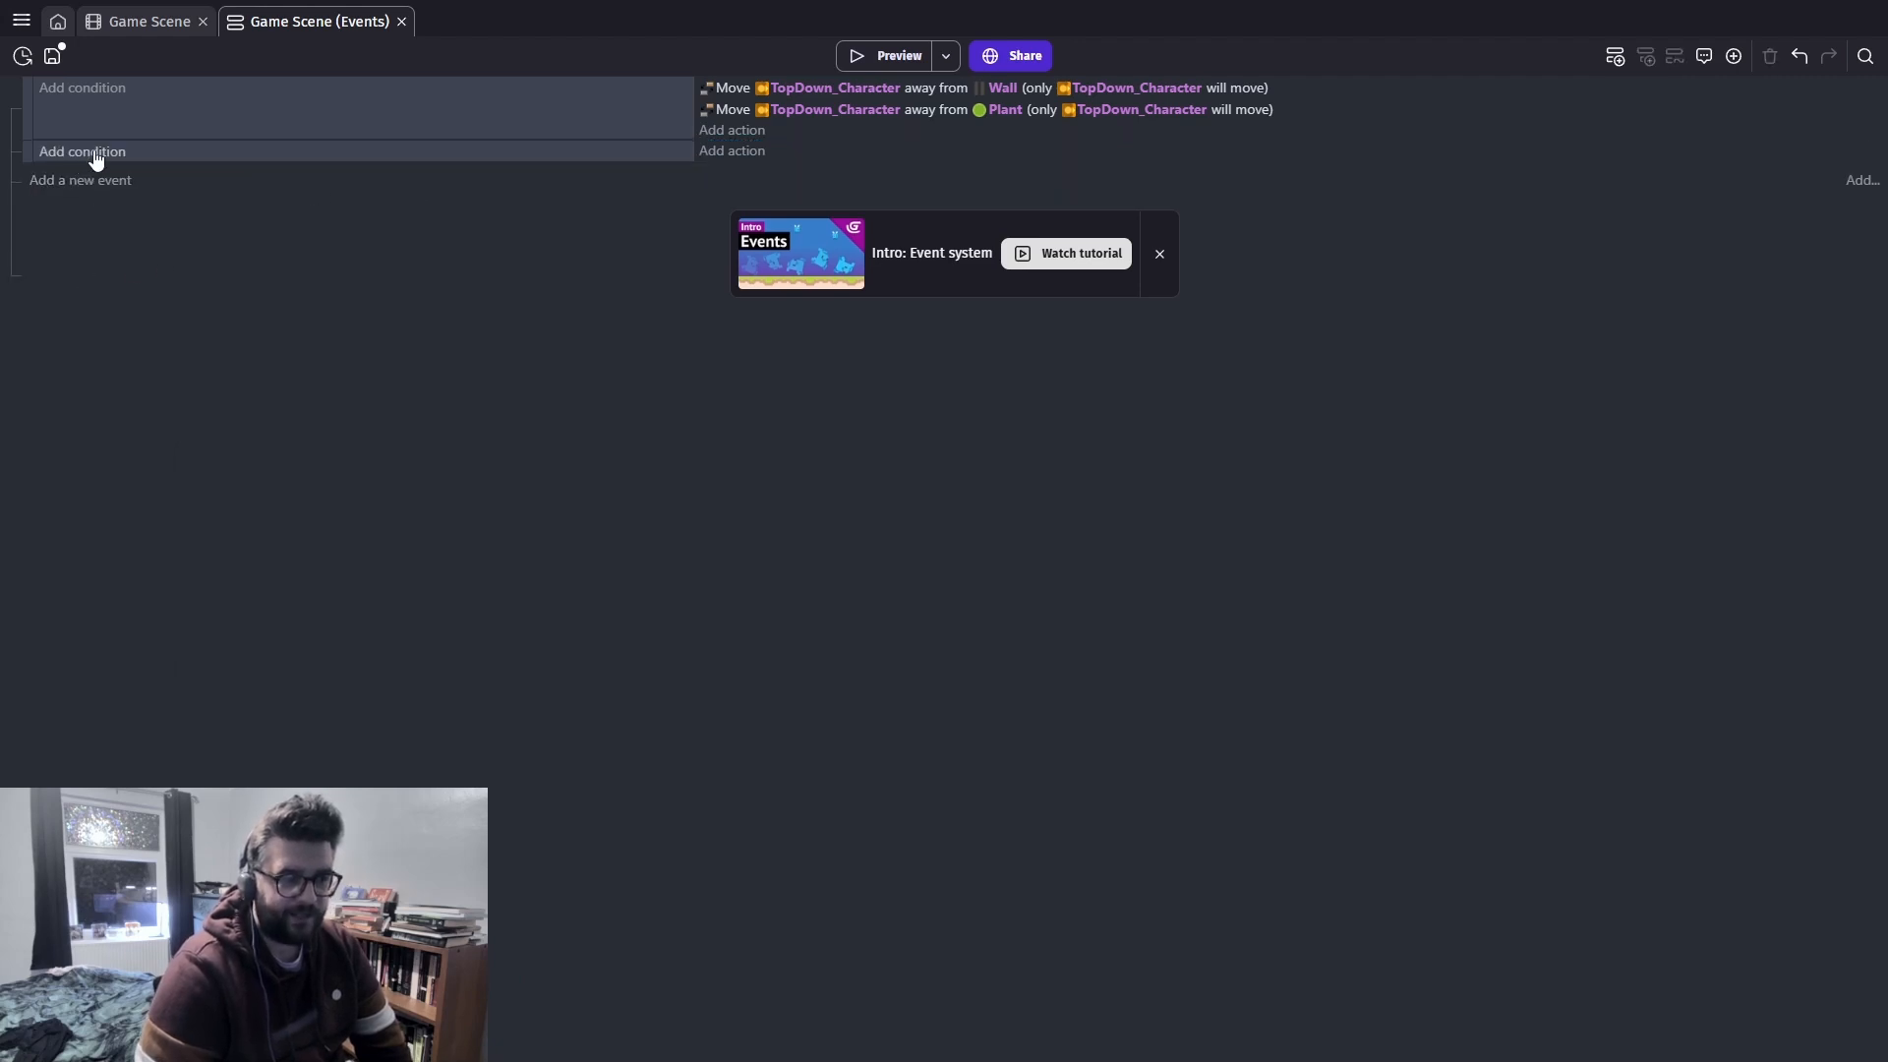
click(90, 152)
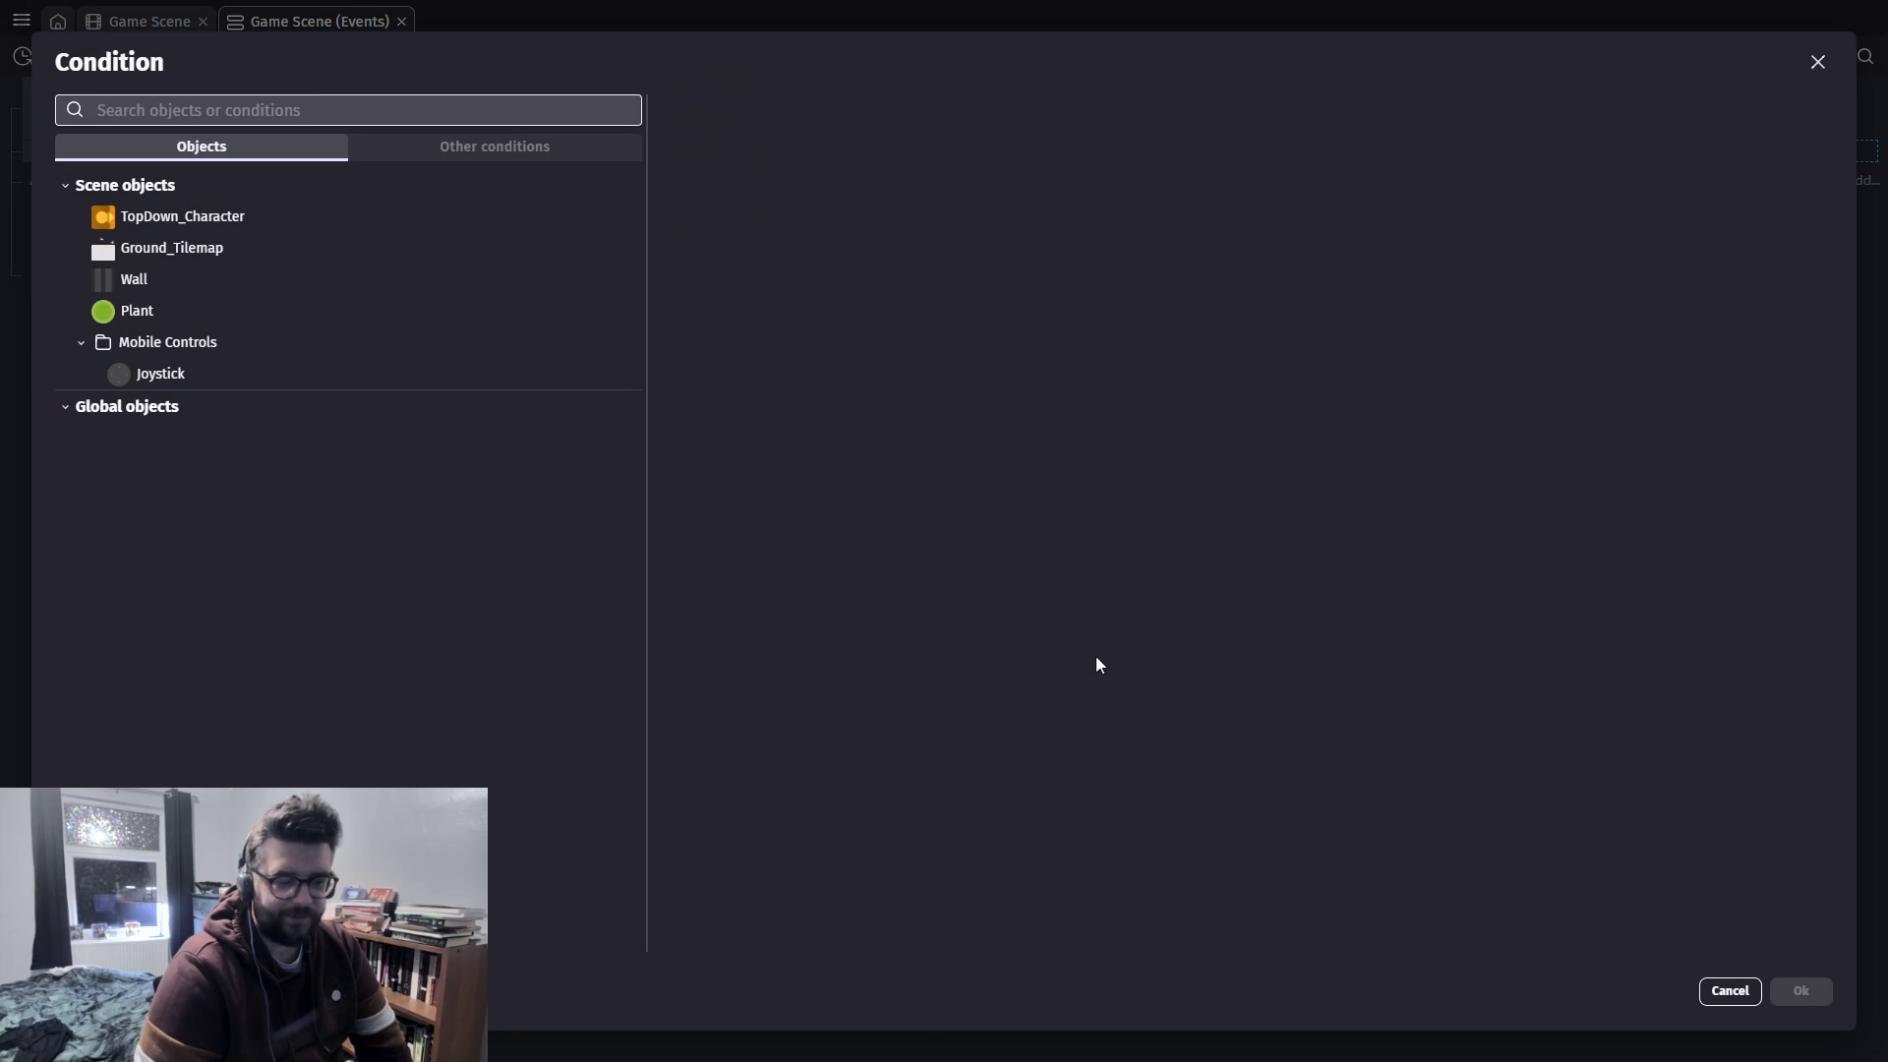
click(1817, 62)
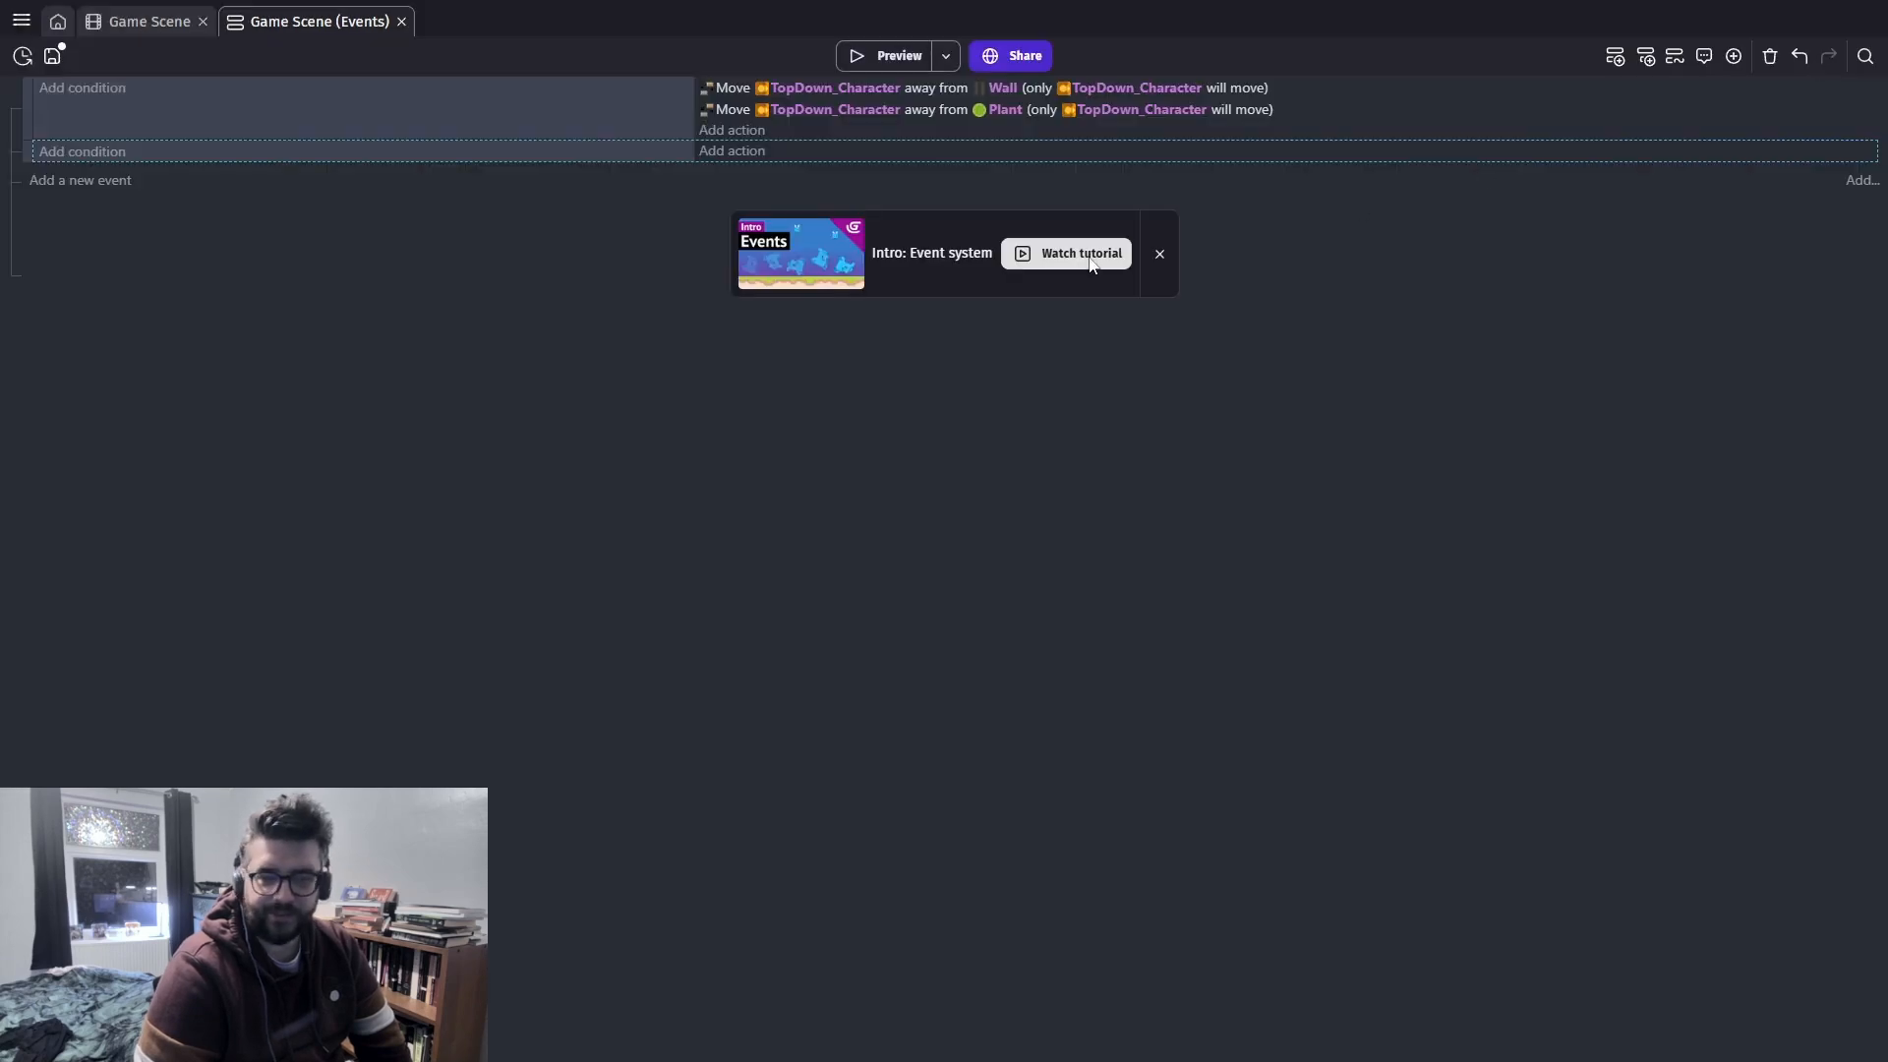
right_click(27, 153)
click(75, 269)
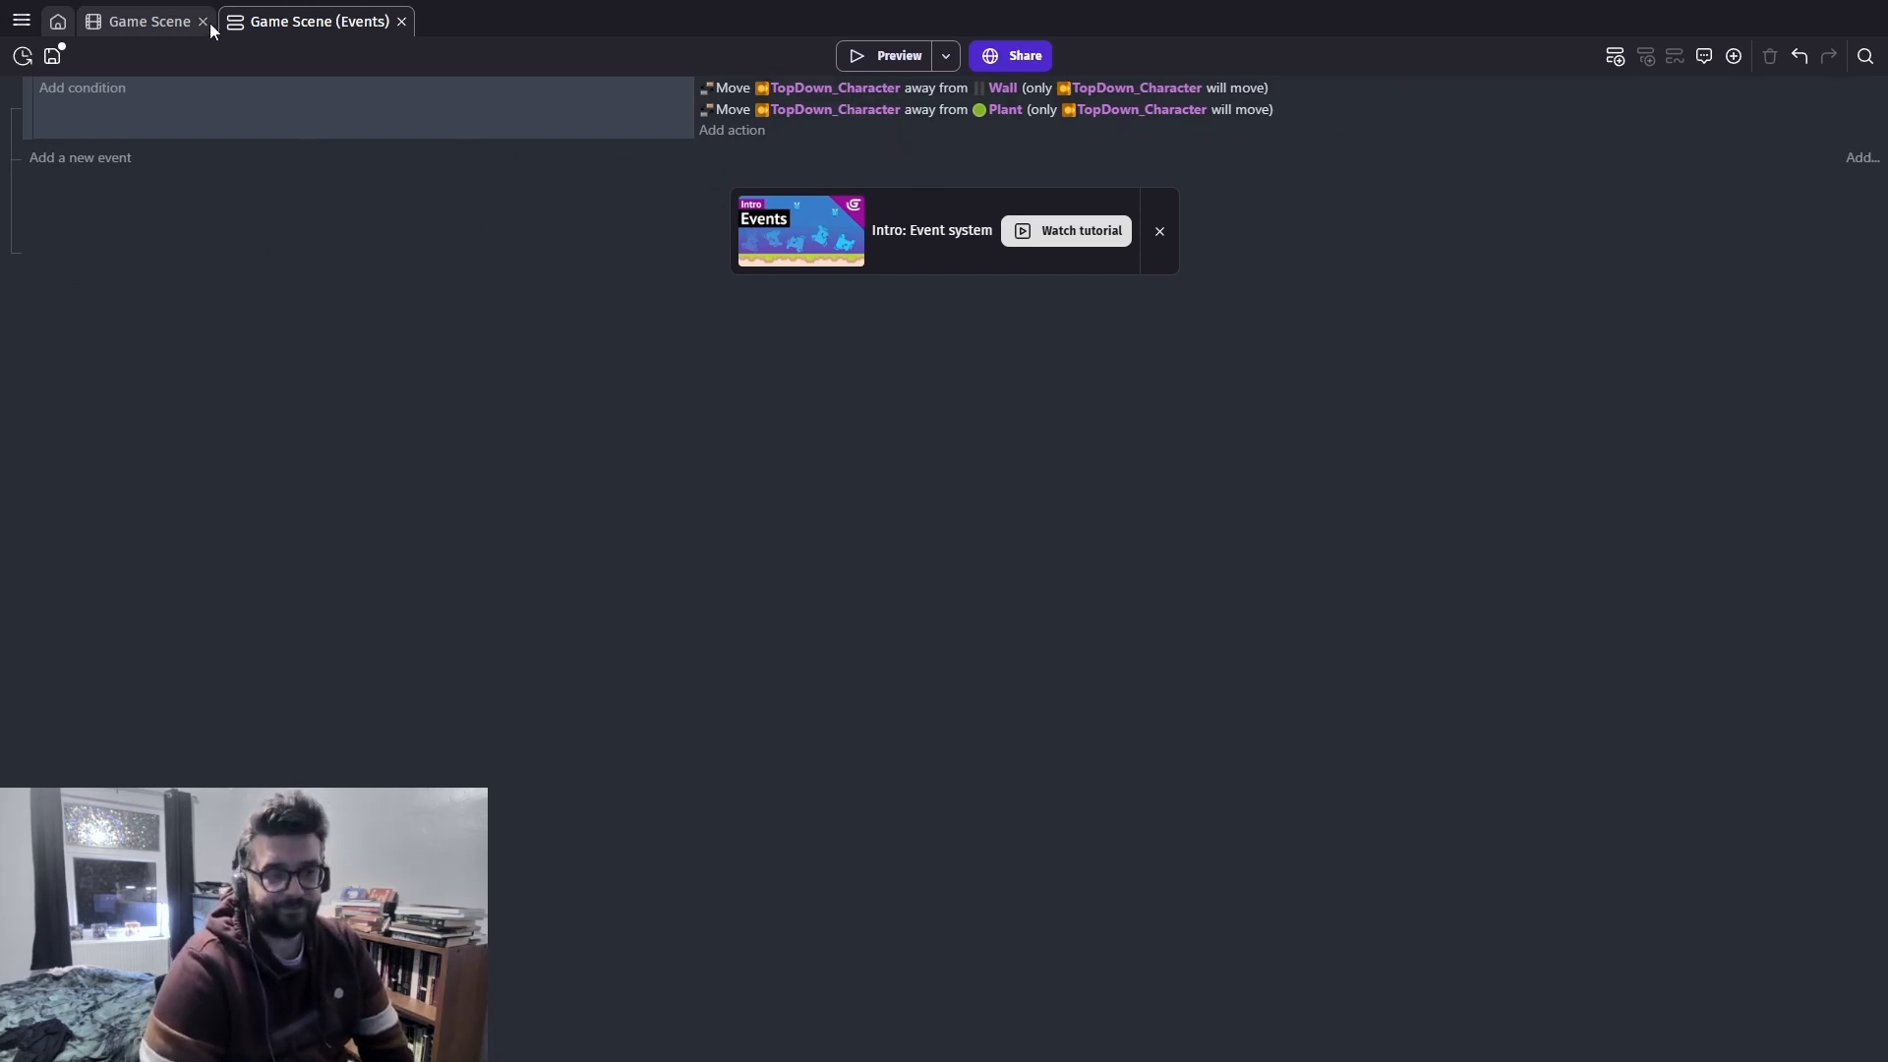
Return to the Game Scene layout and inspect the placed TopDown_Character and Ground_Tilemap instances
click(148, 20)
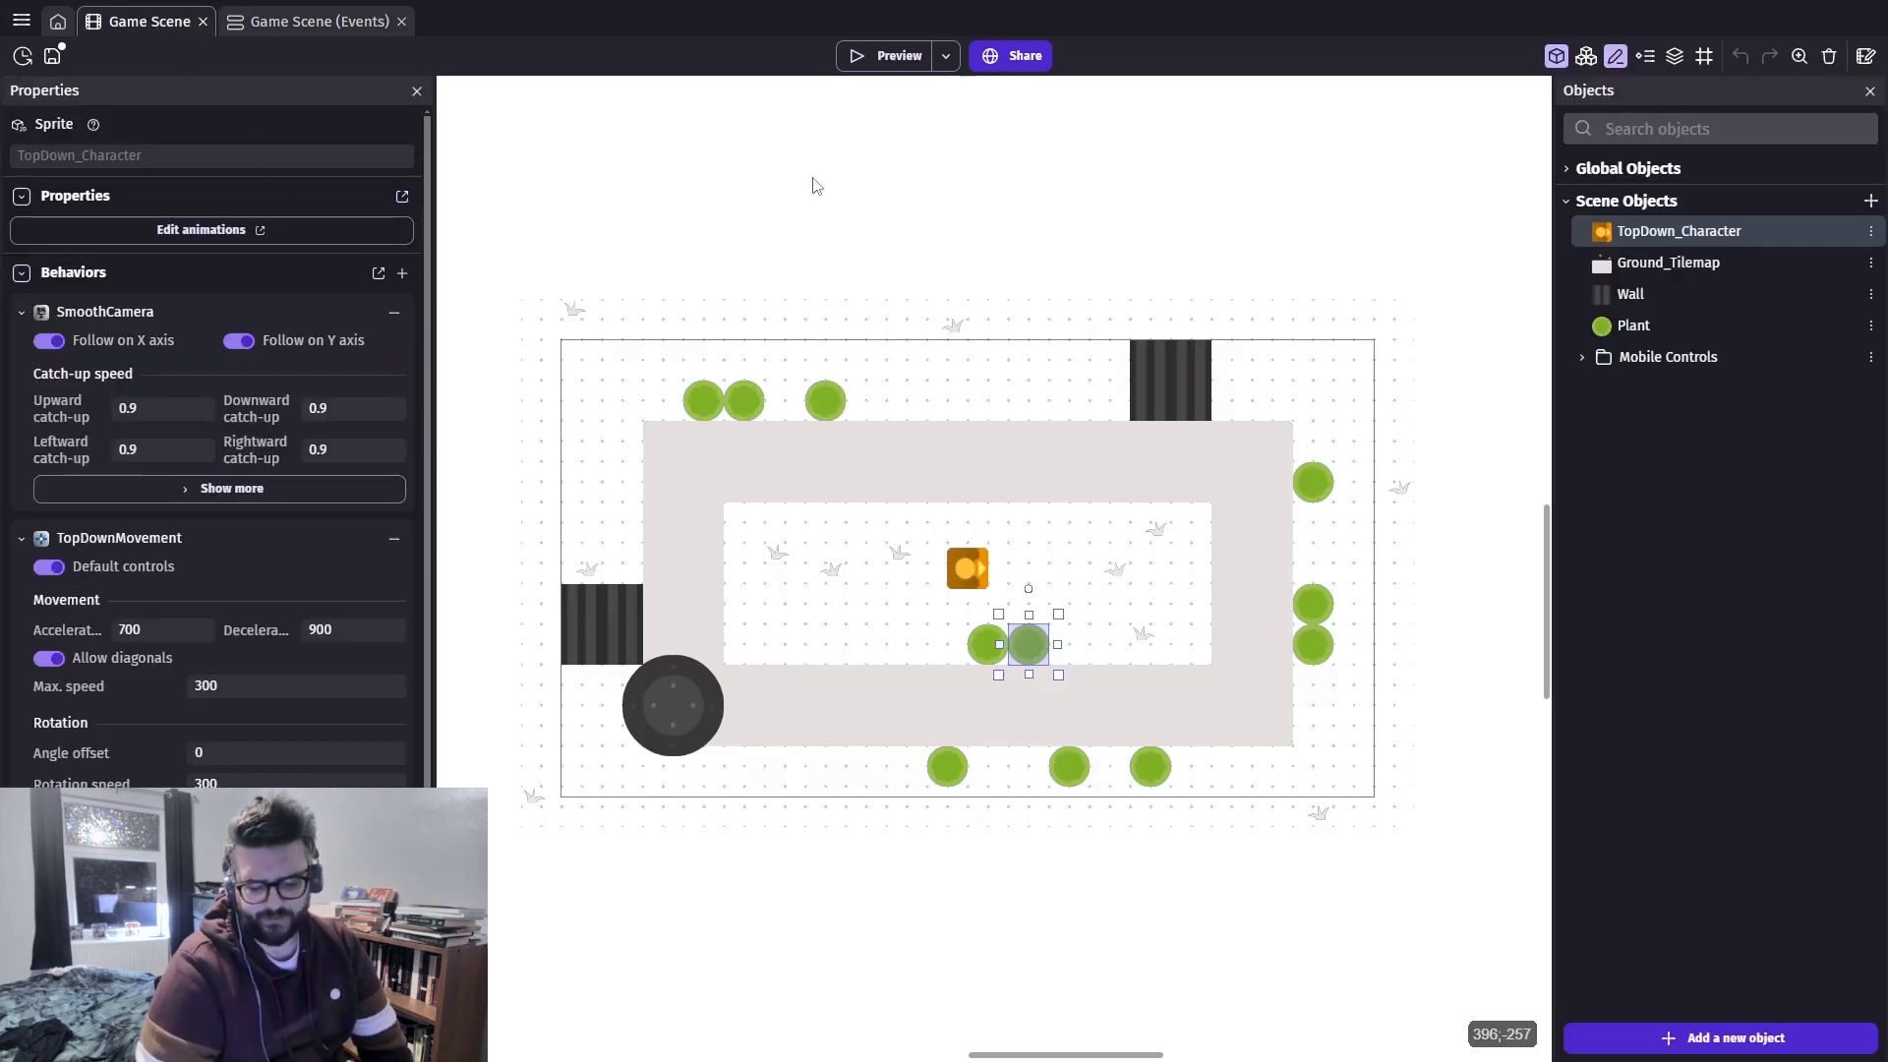
click(968, 568)
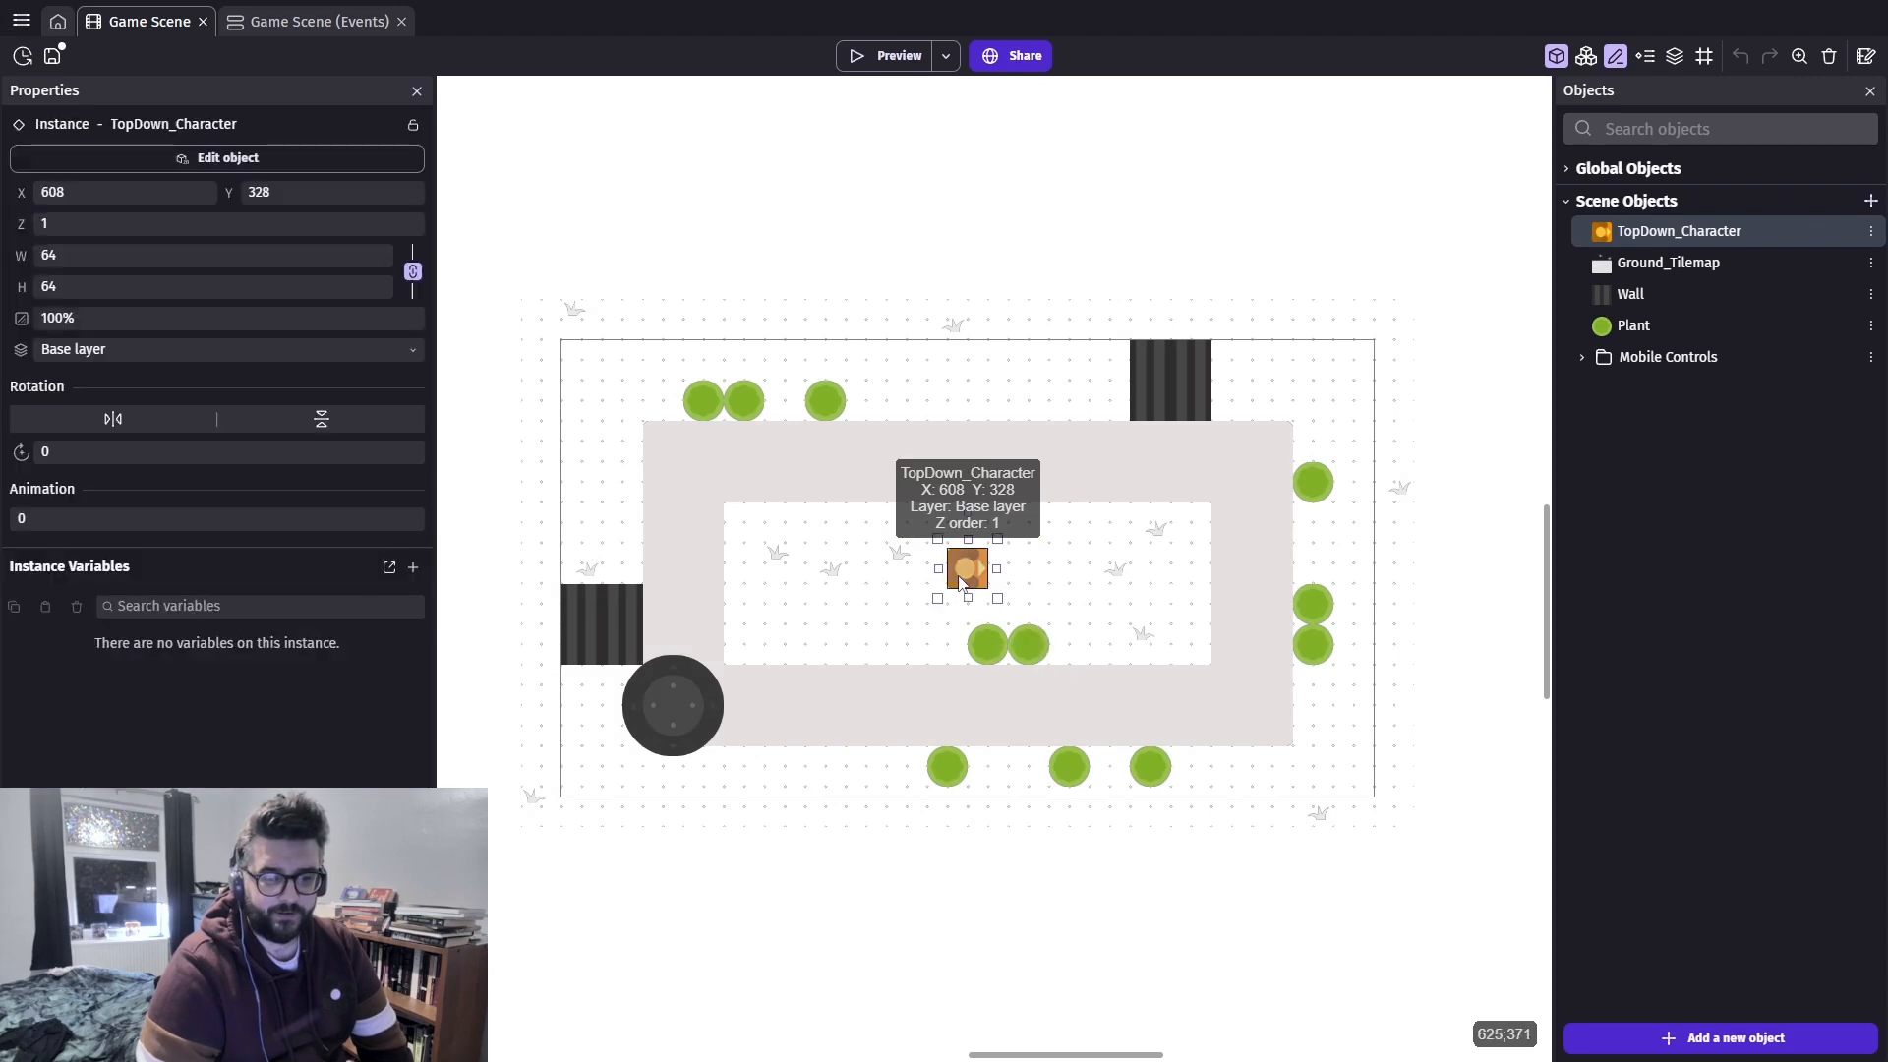
click(876, 286)
click(811, 366)
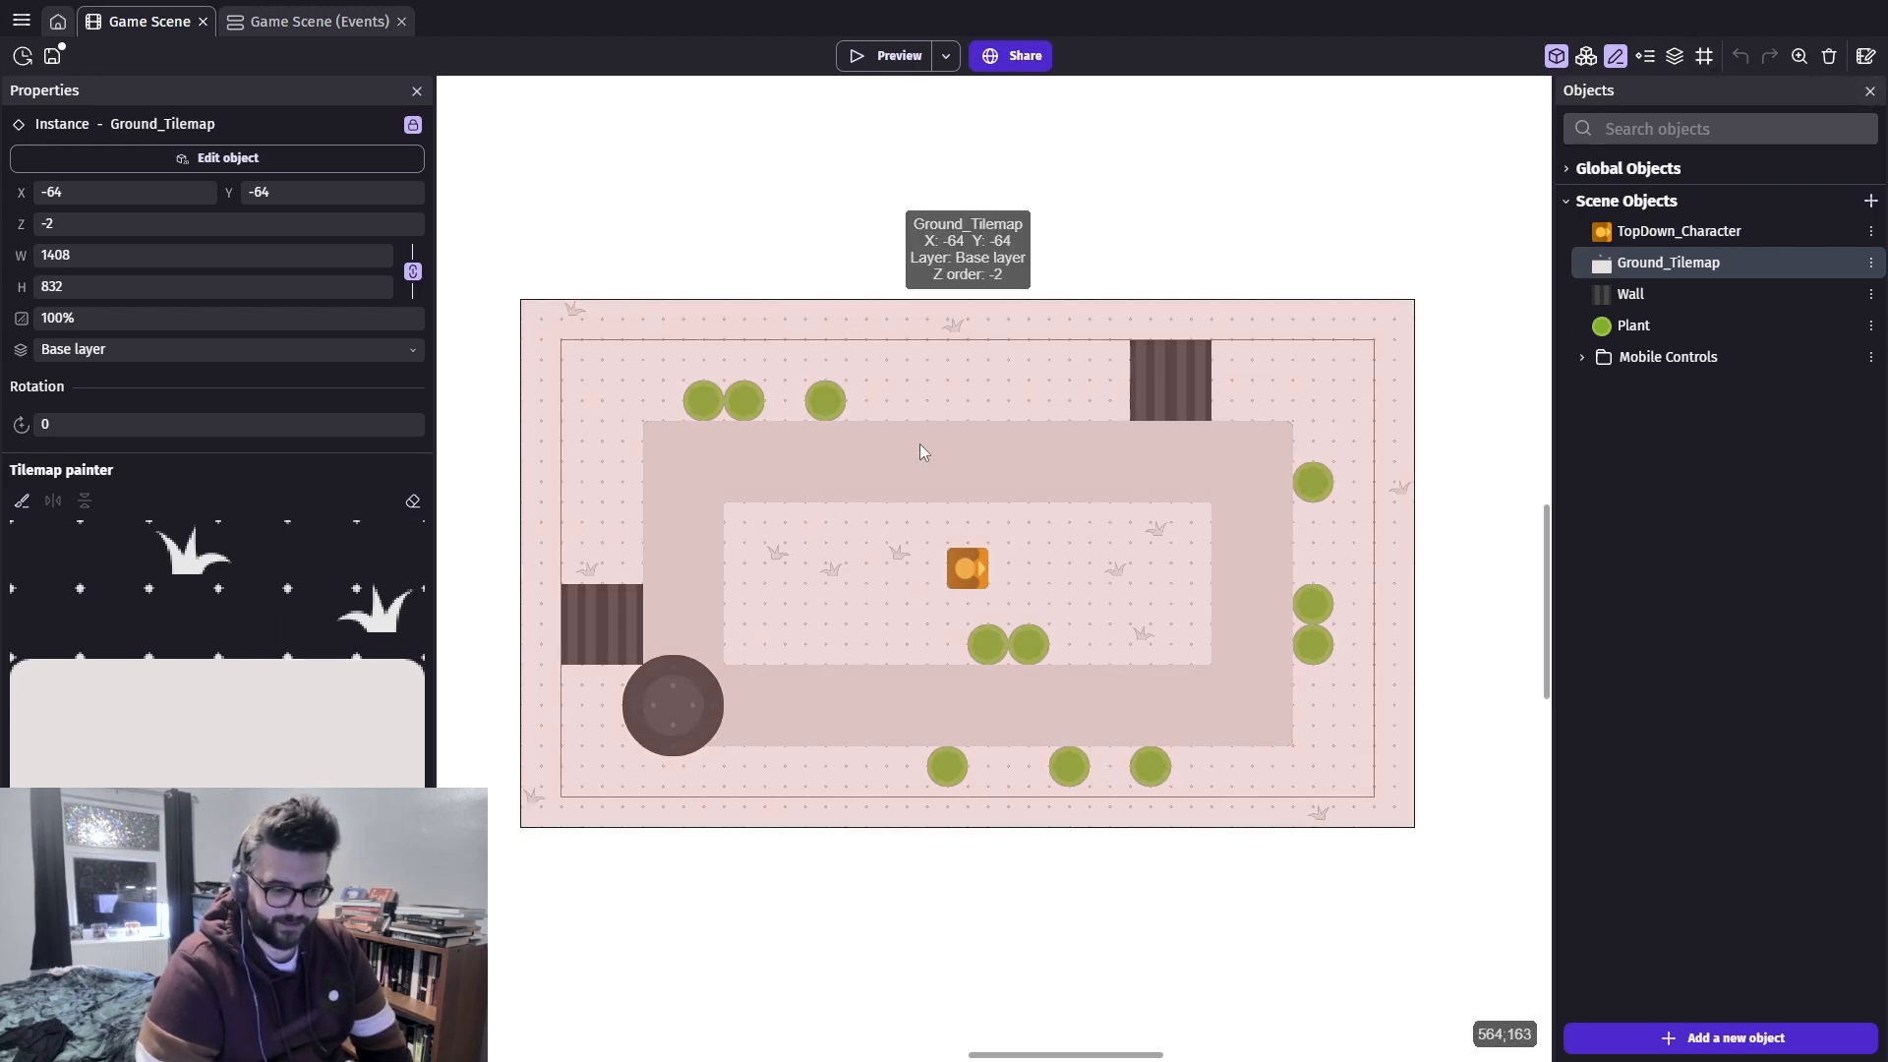
Leave the scene for the home page and open the asset shop's category overview
click(57, 21)
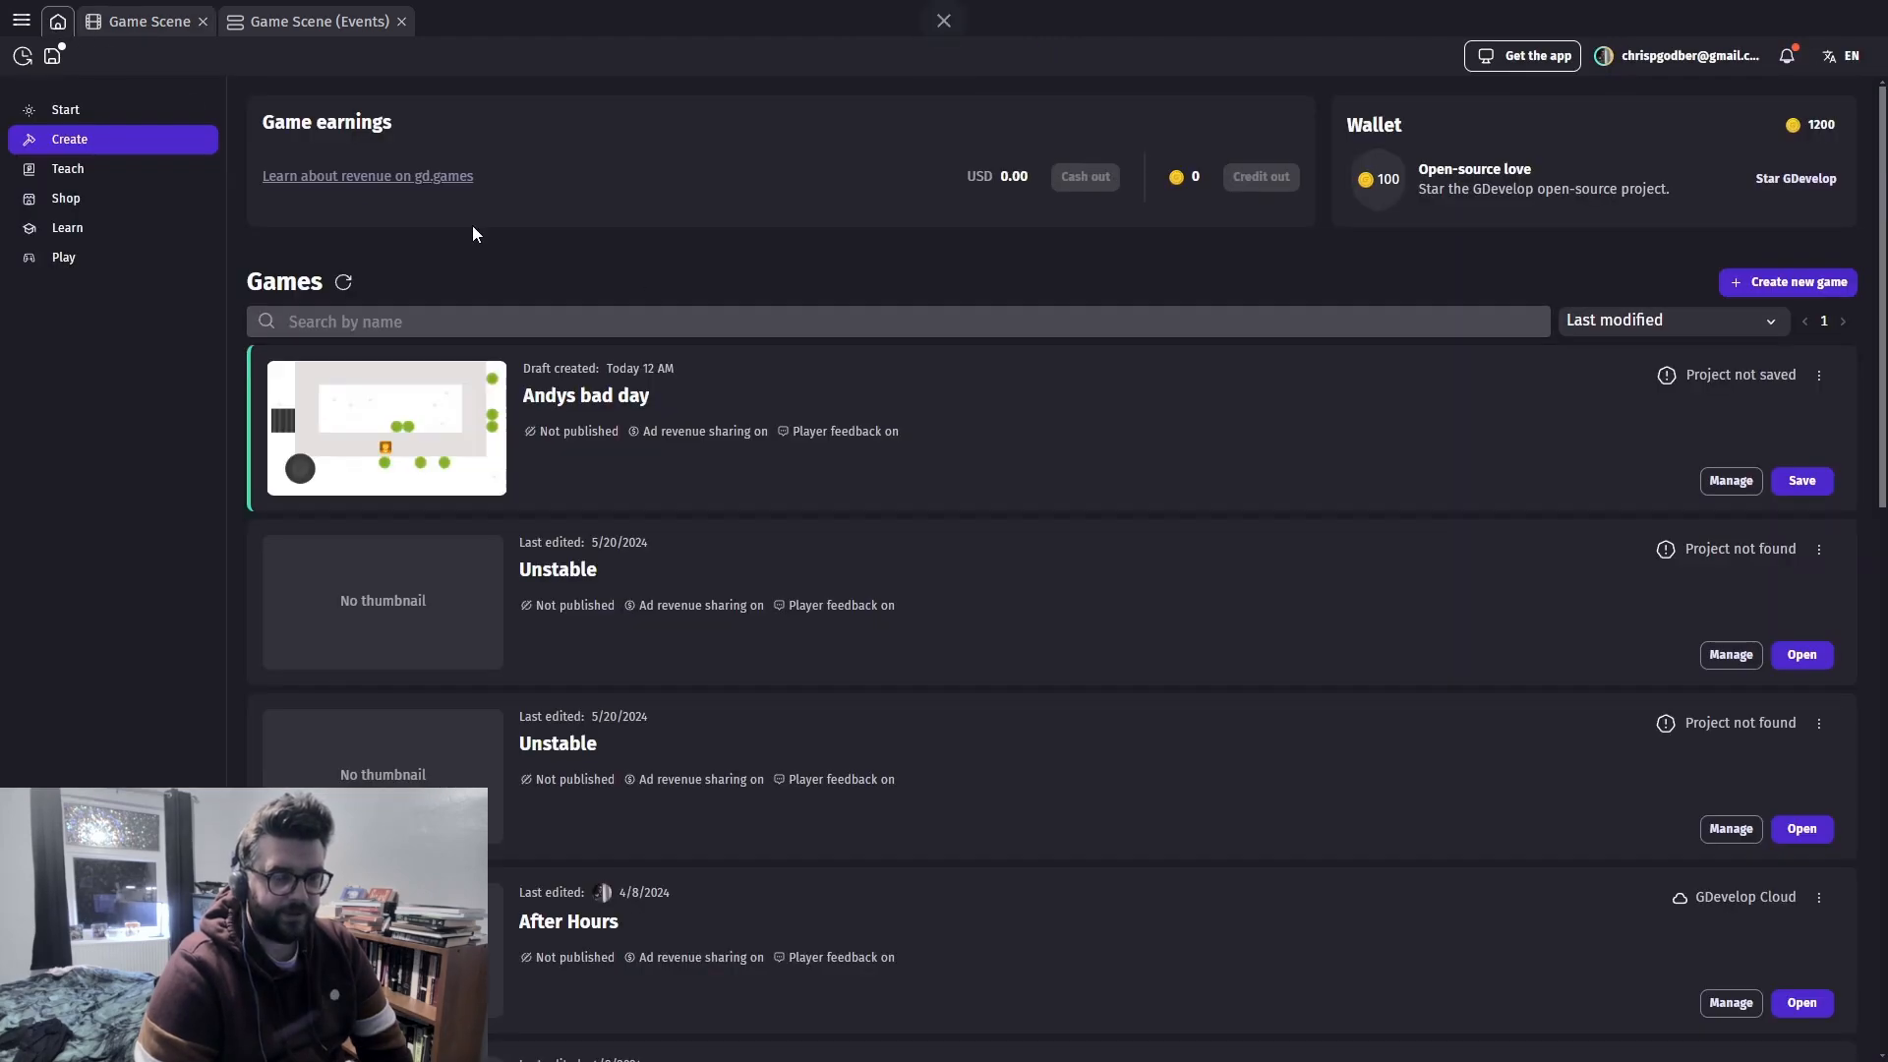
click(81, 197)
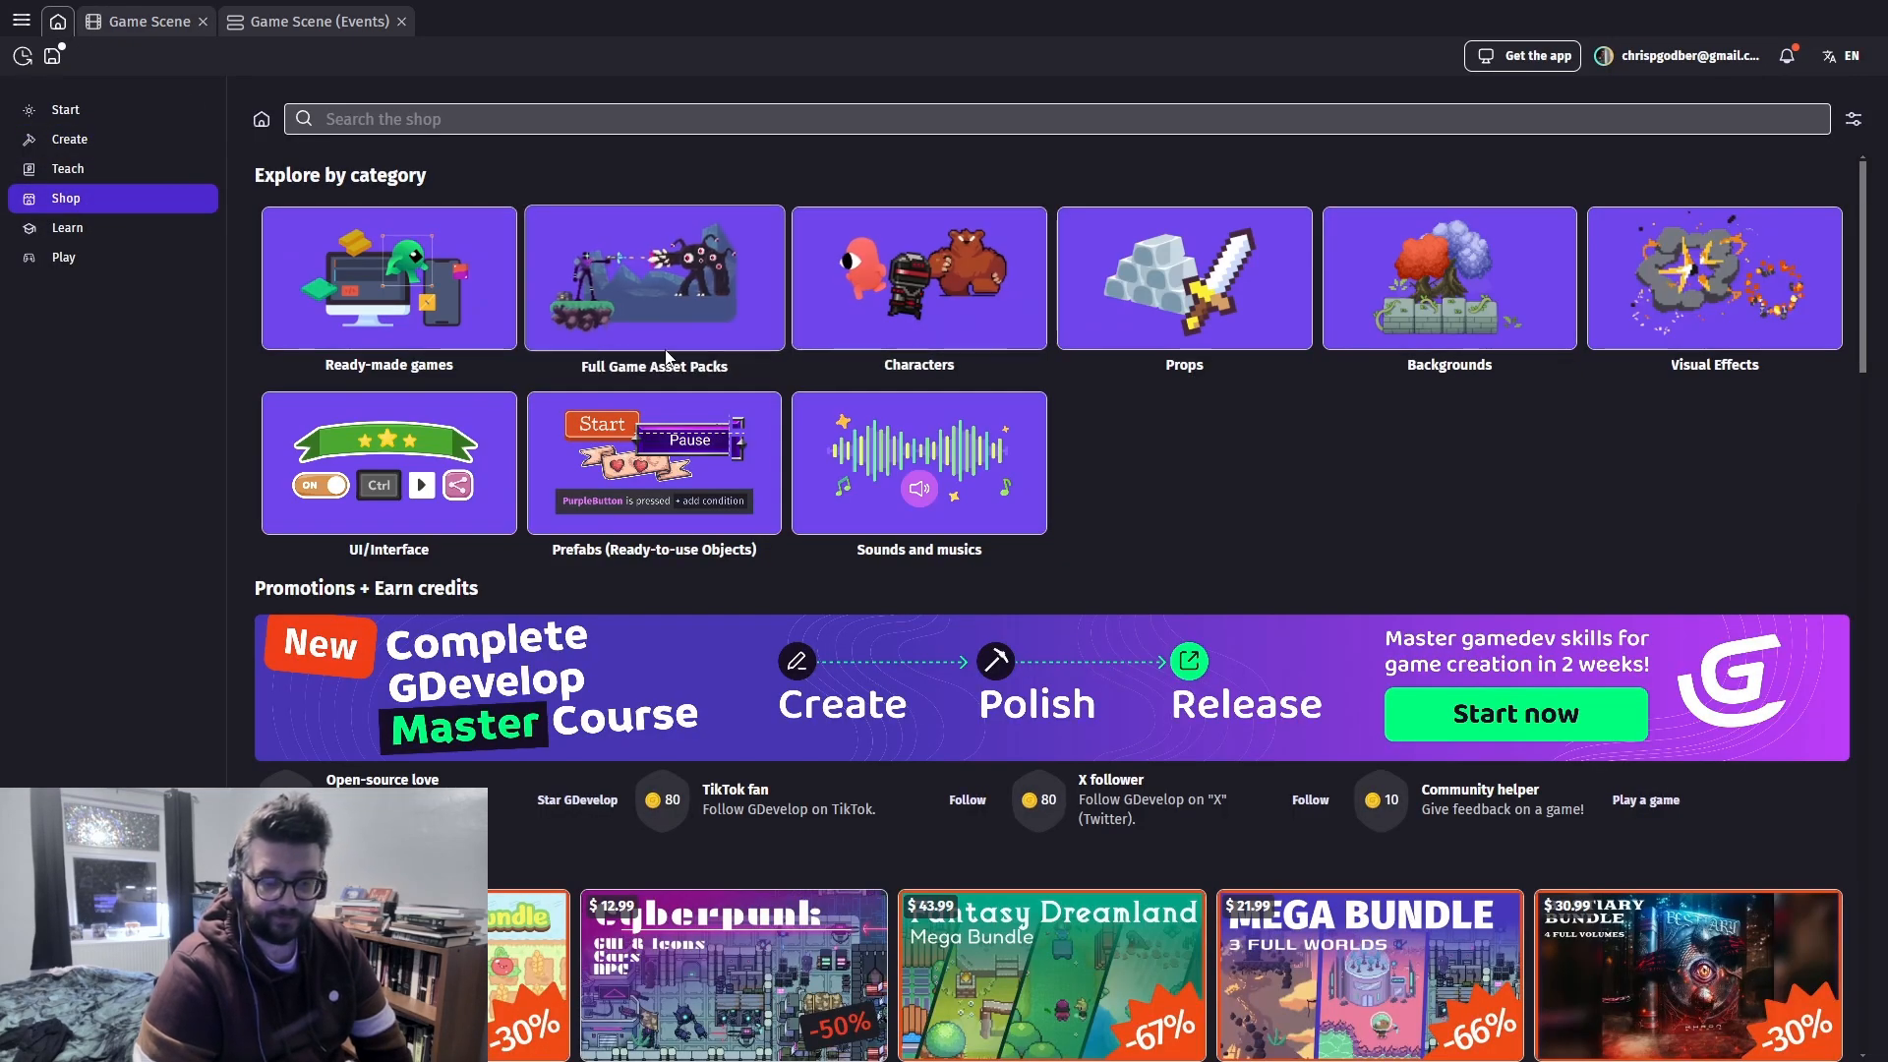
Open the Male Character 12 asset from the Tiny Characters pack in the shop's Characters category
click(954, 321)
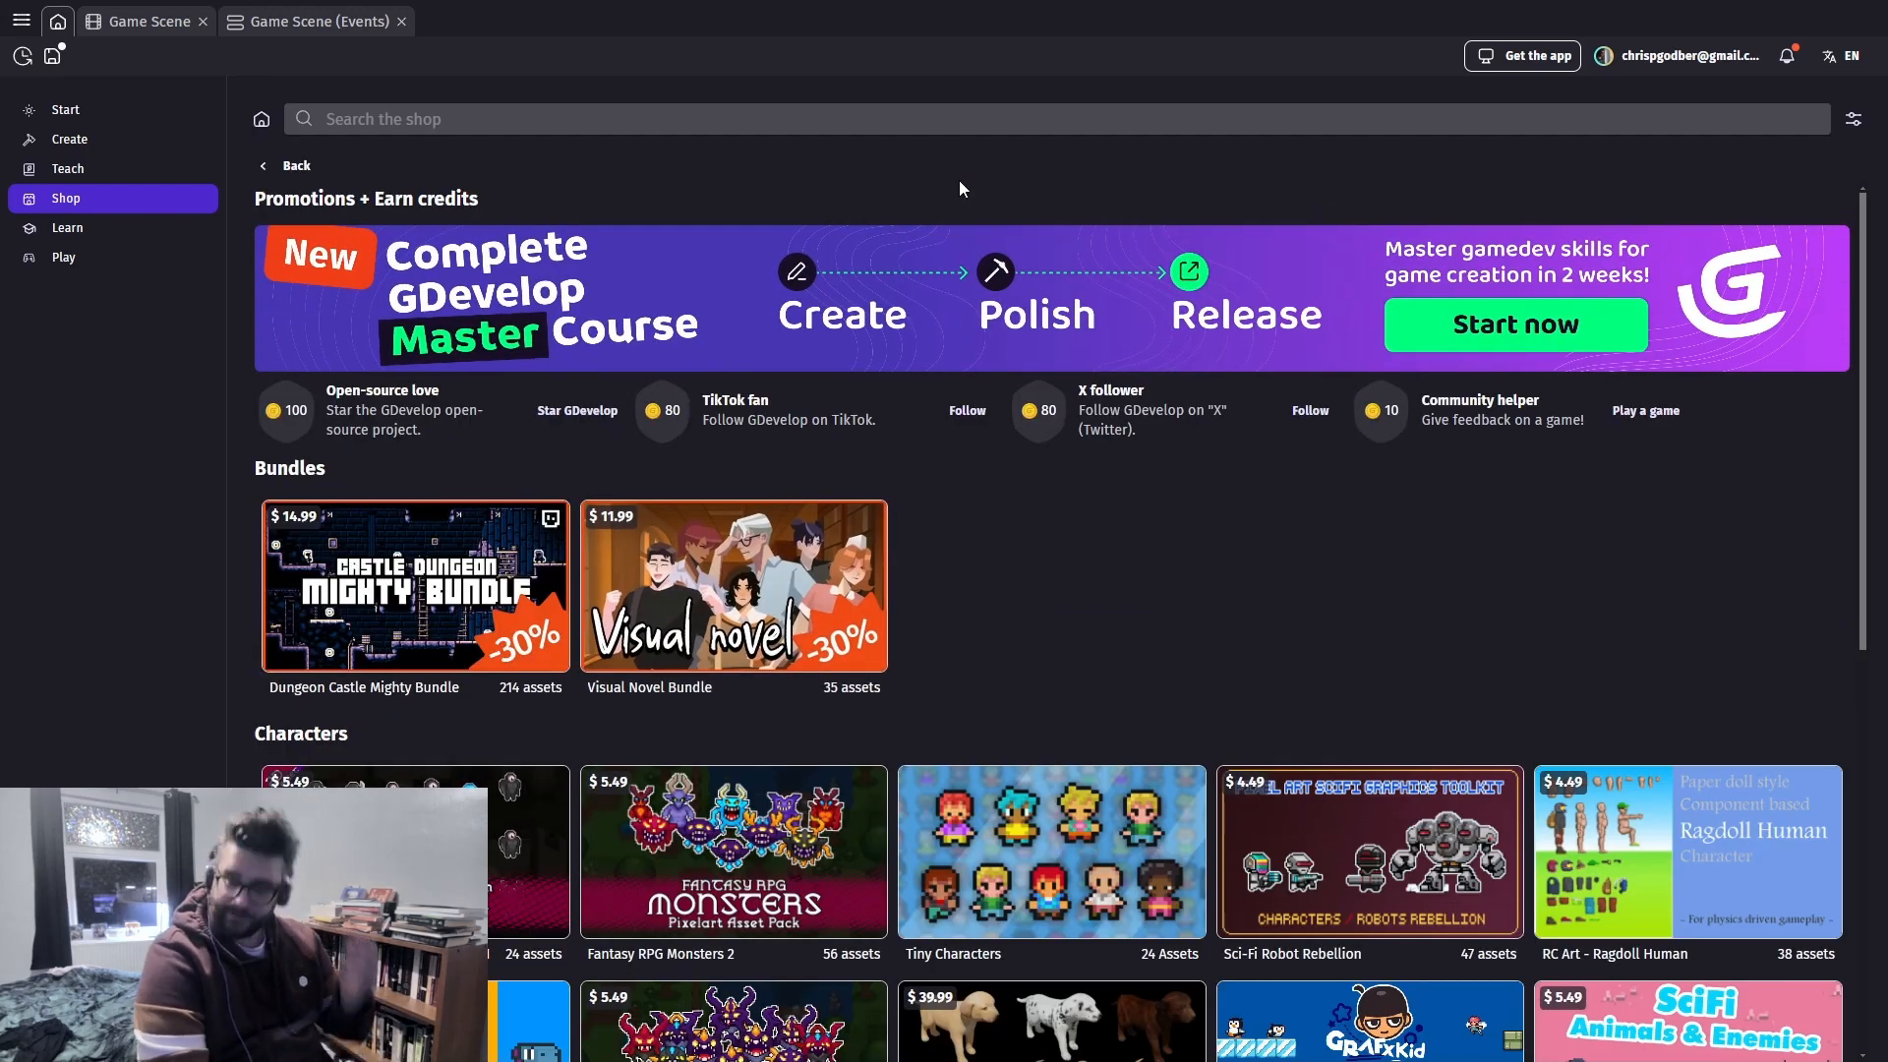
scroll(899, 384, down, 5)
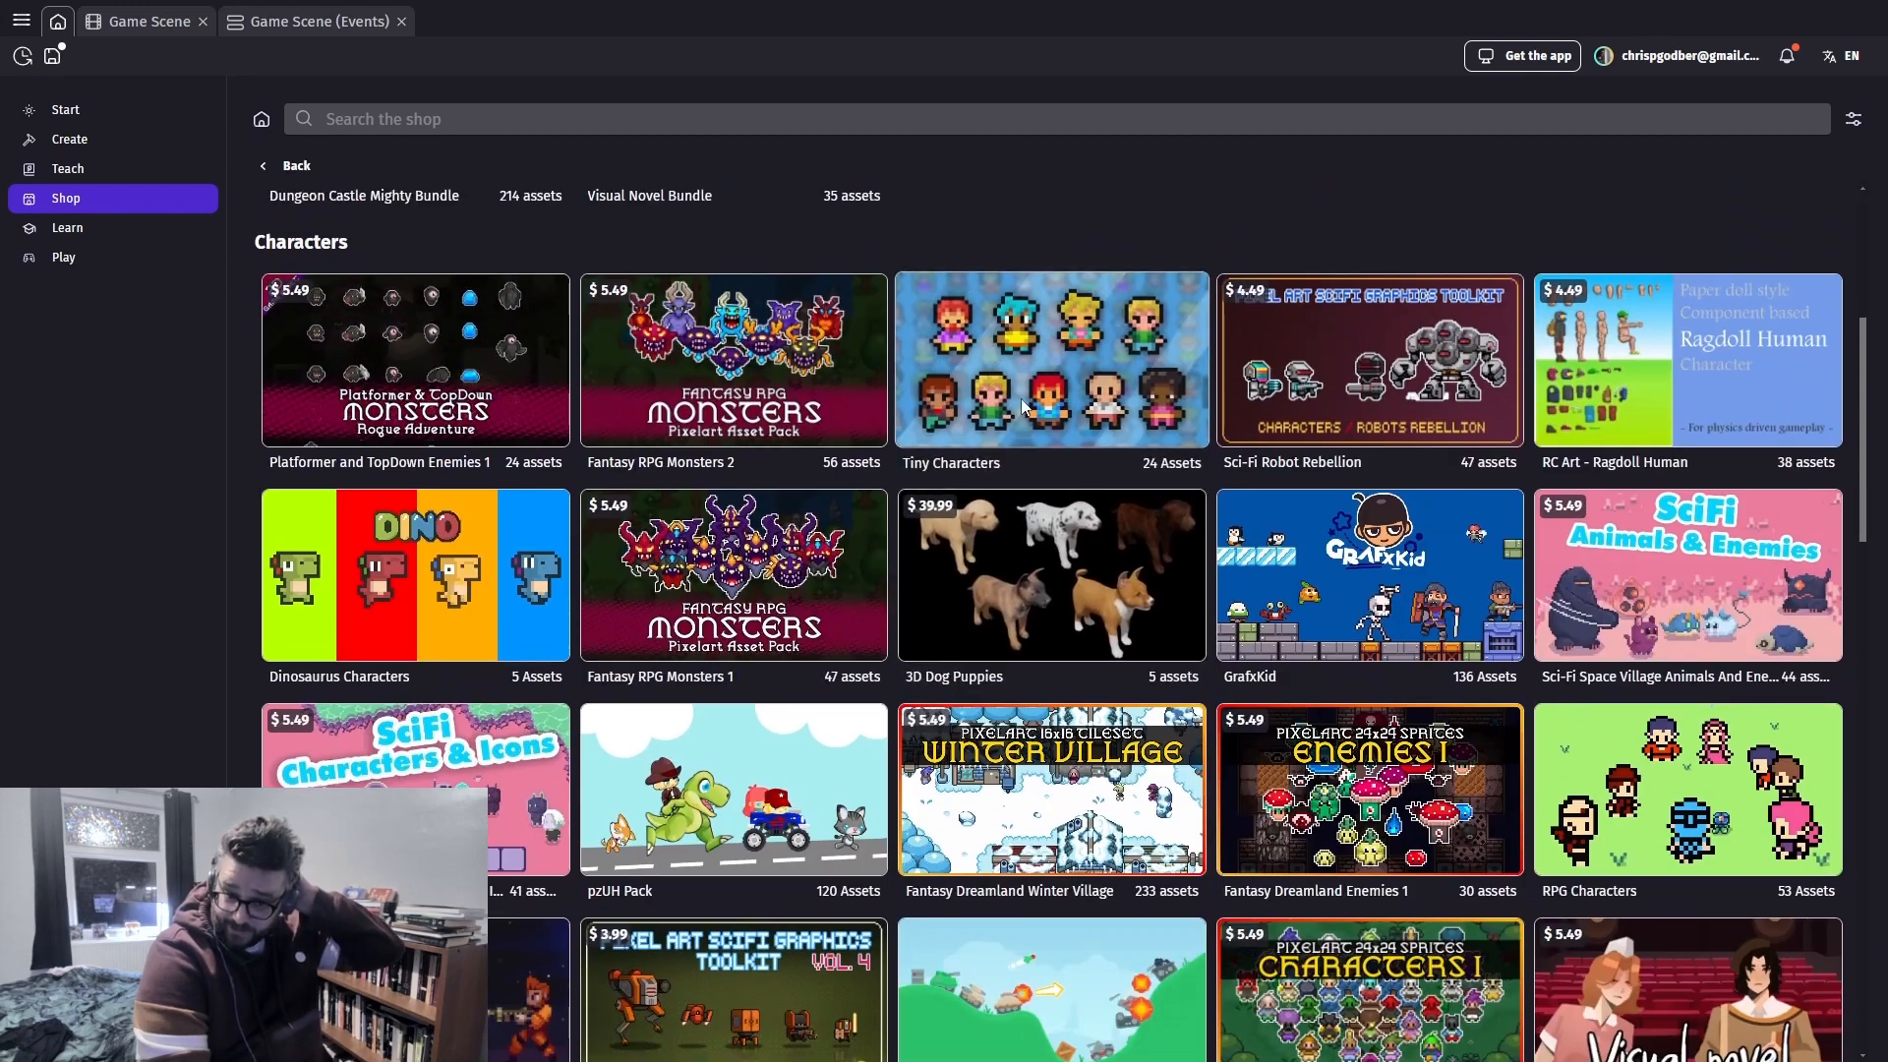
click(1027, 393)
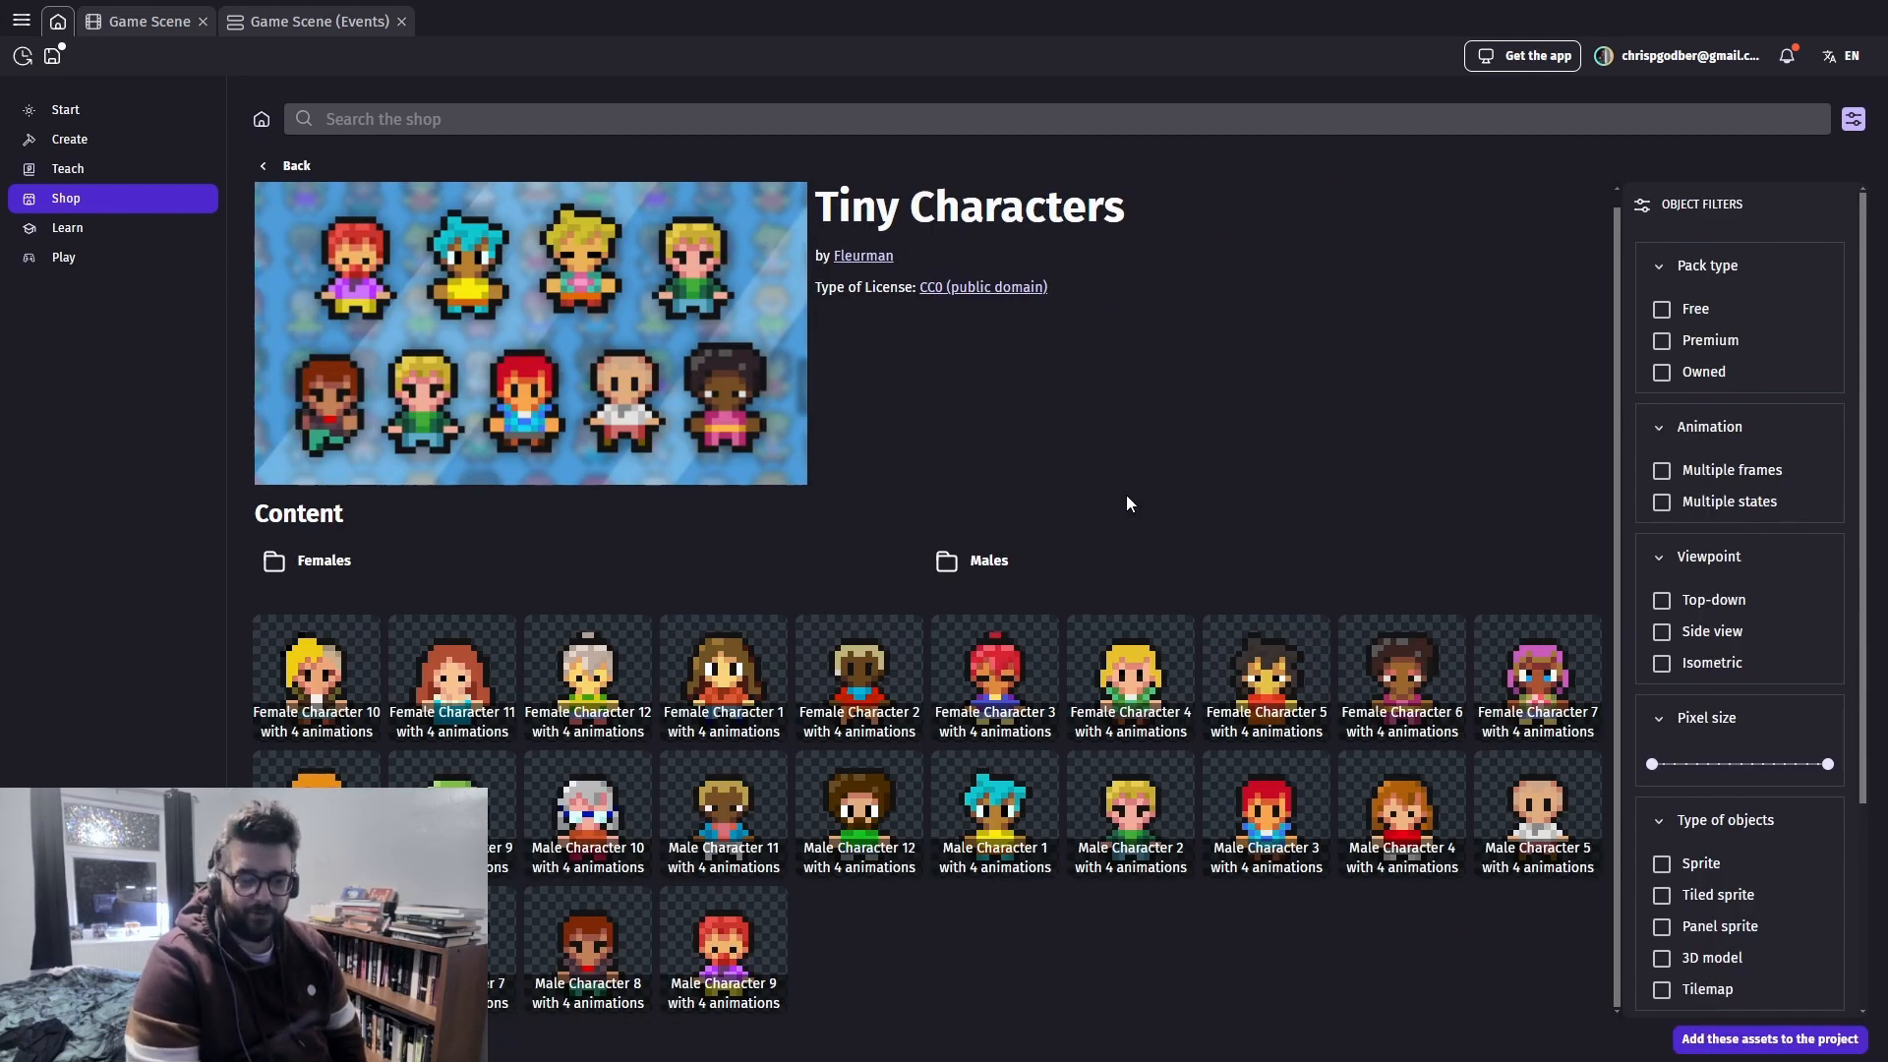
click(904, 809)
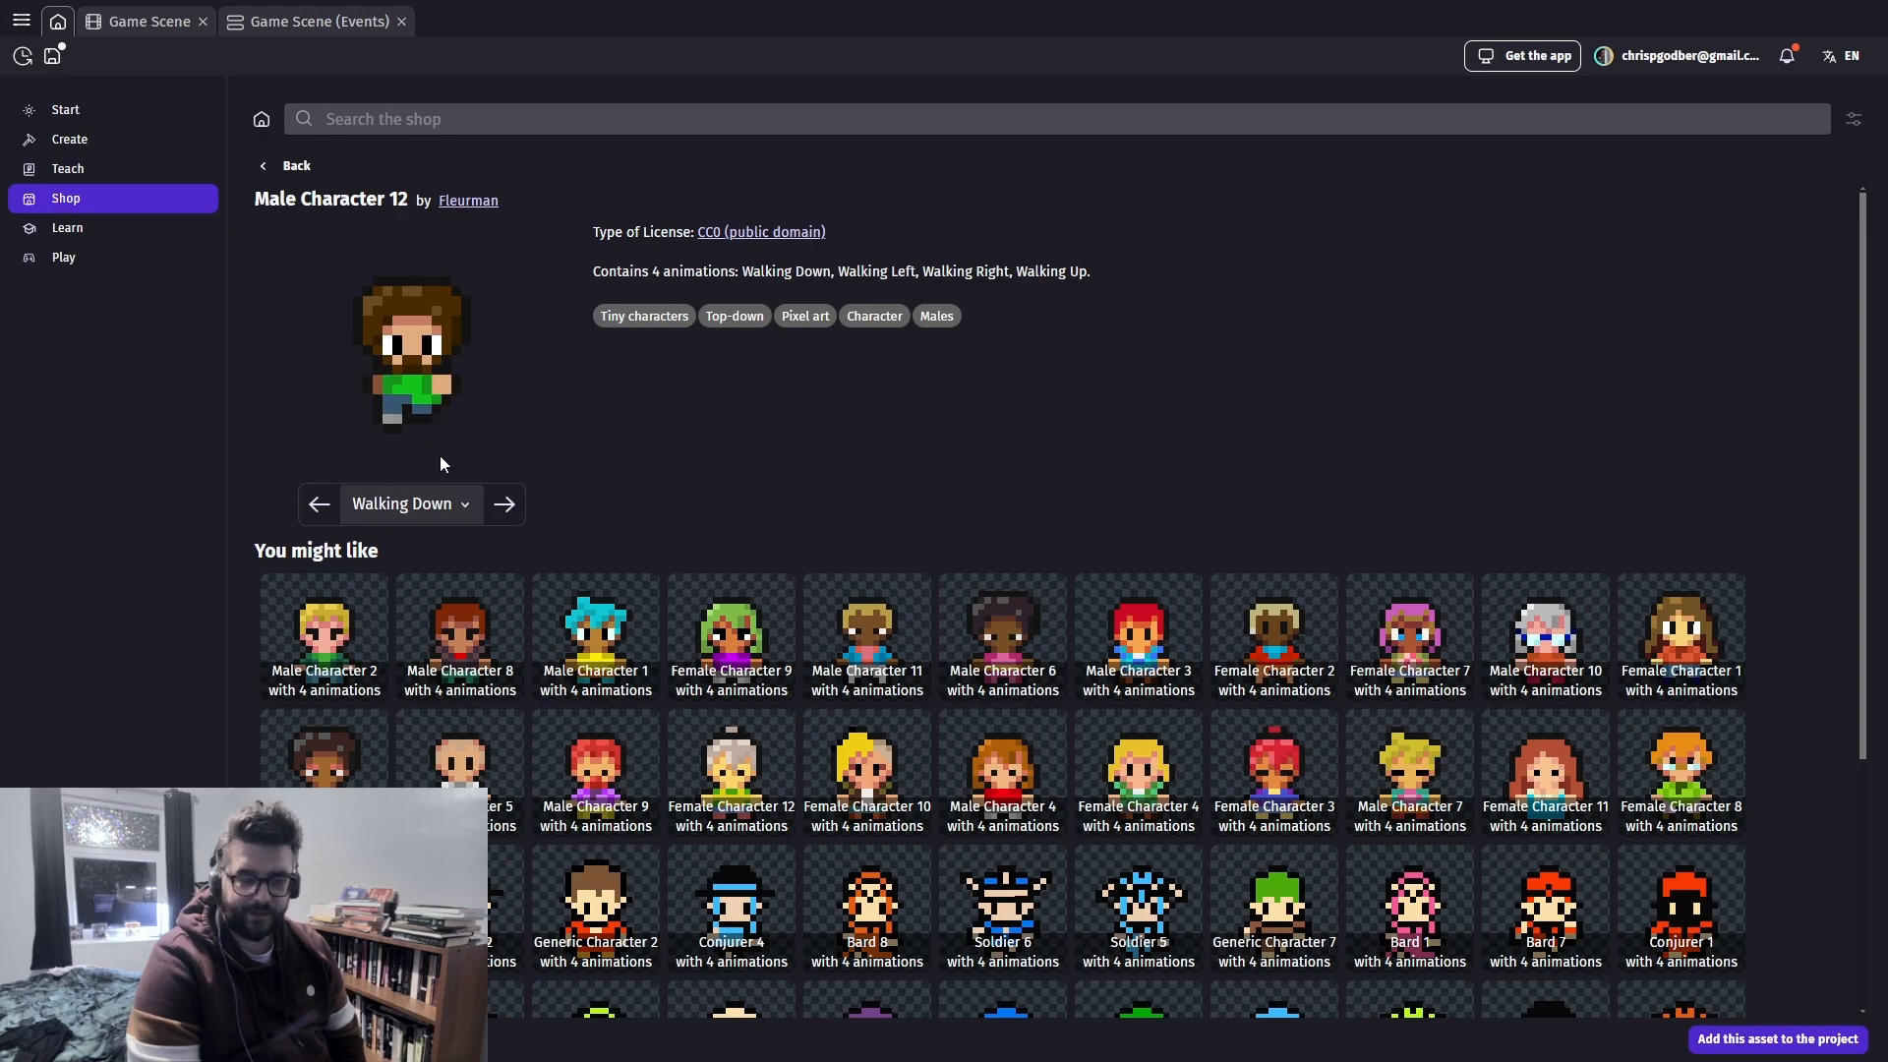
Preview Male Character 12's walking animations and add the asset to the project as a global object
click(505, 505)
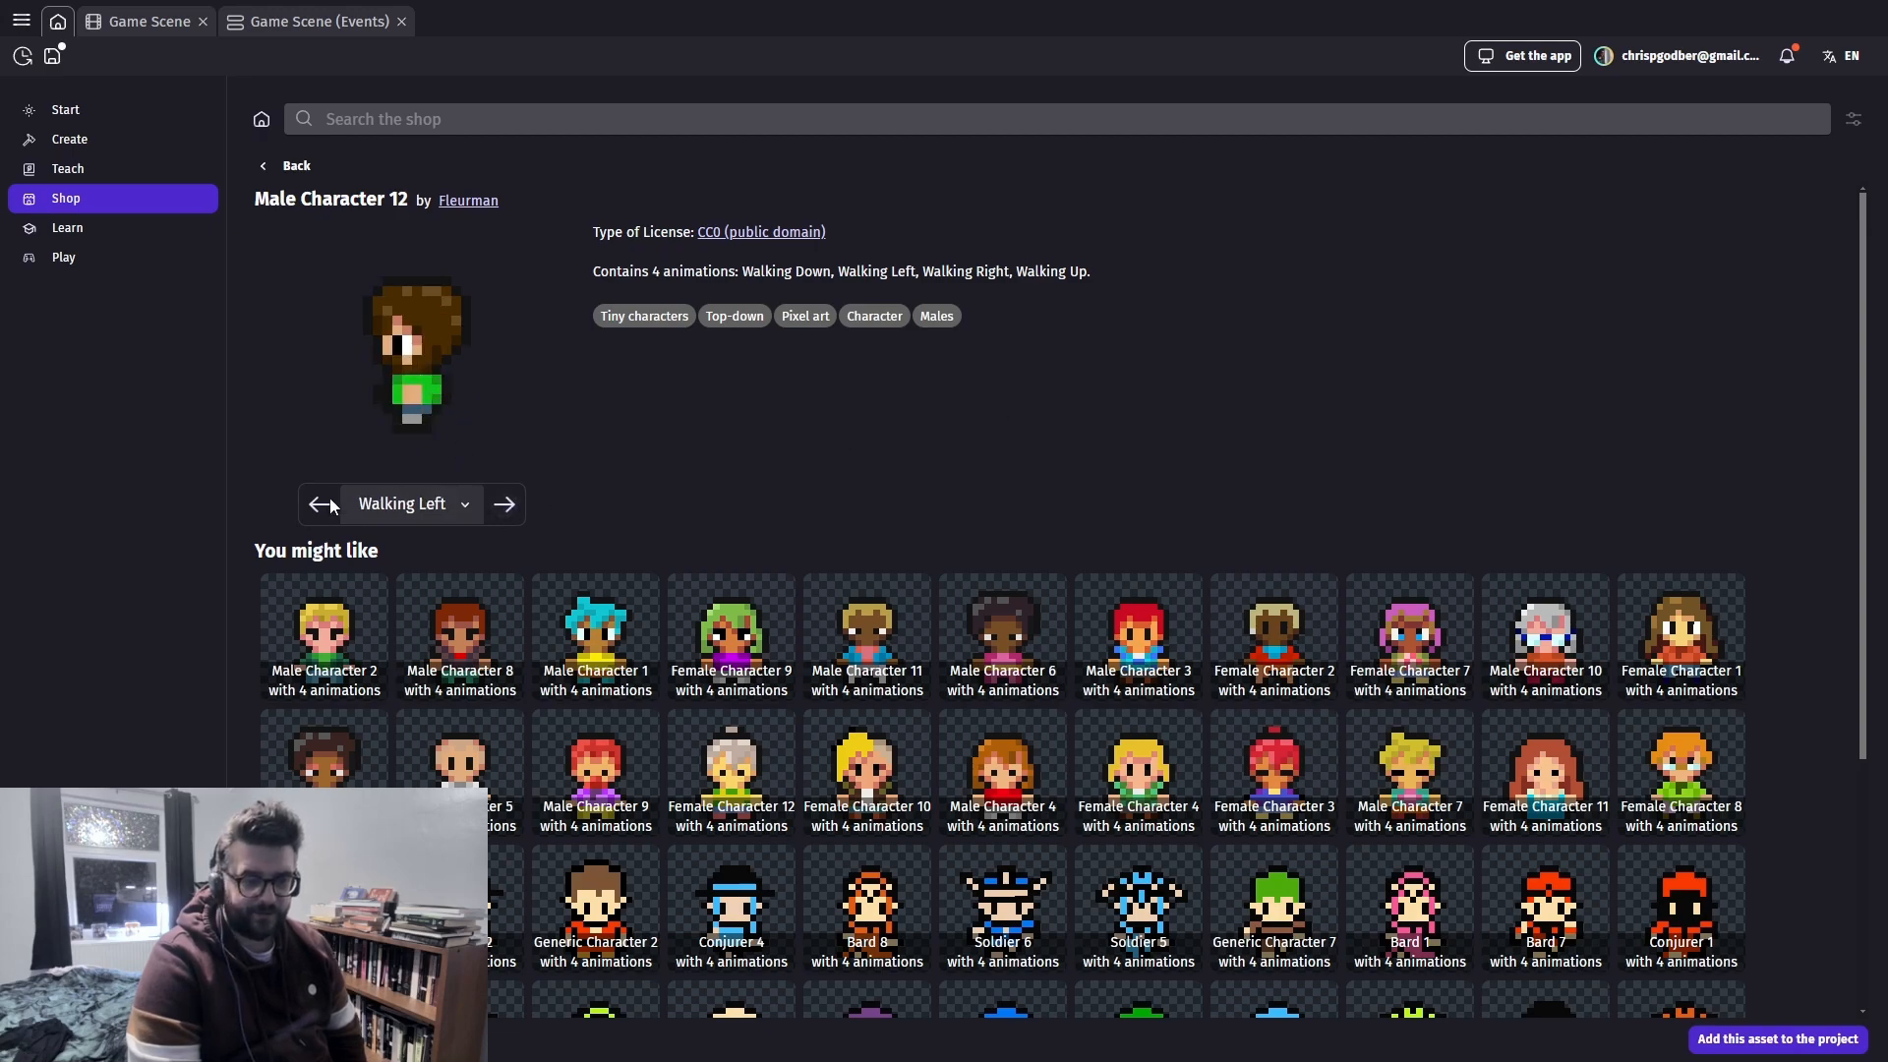
click(319, 505)
scroll(758, 647, down, 3)
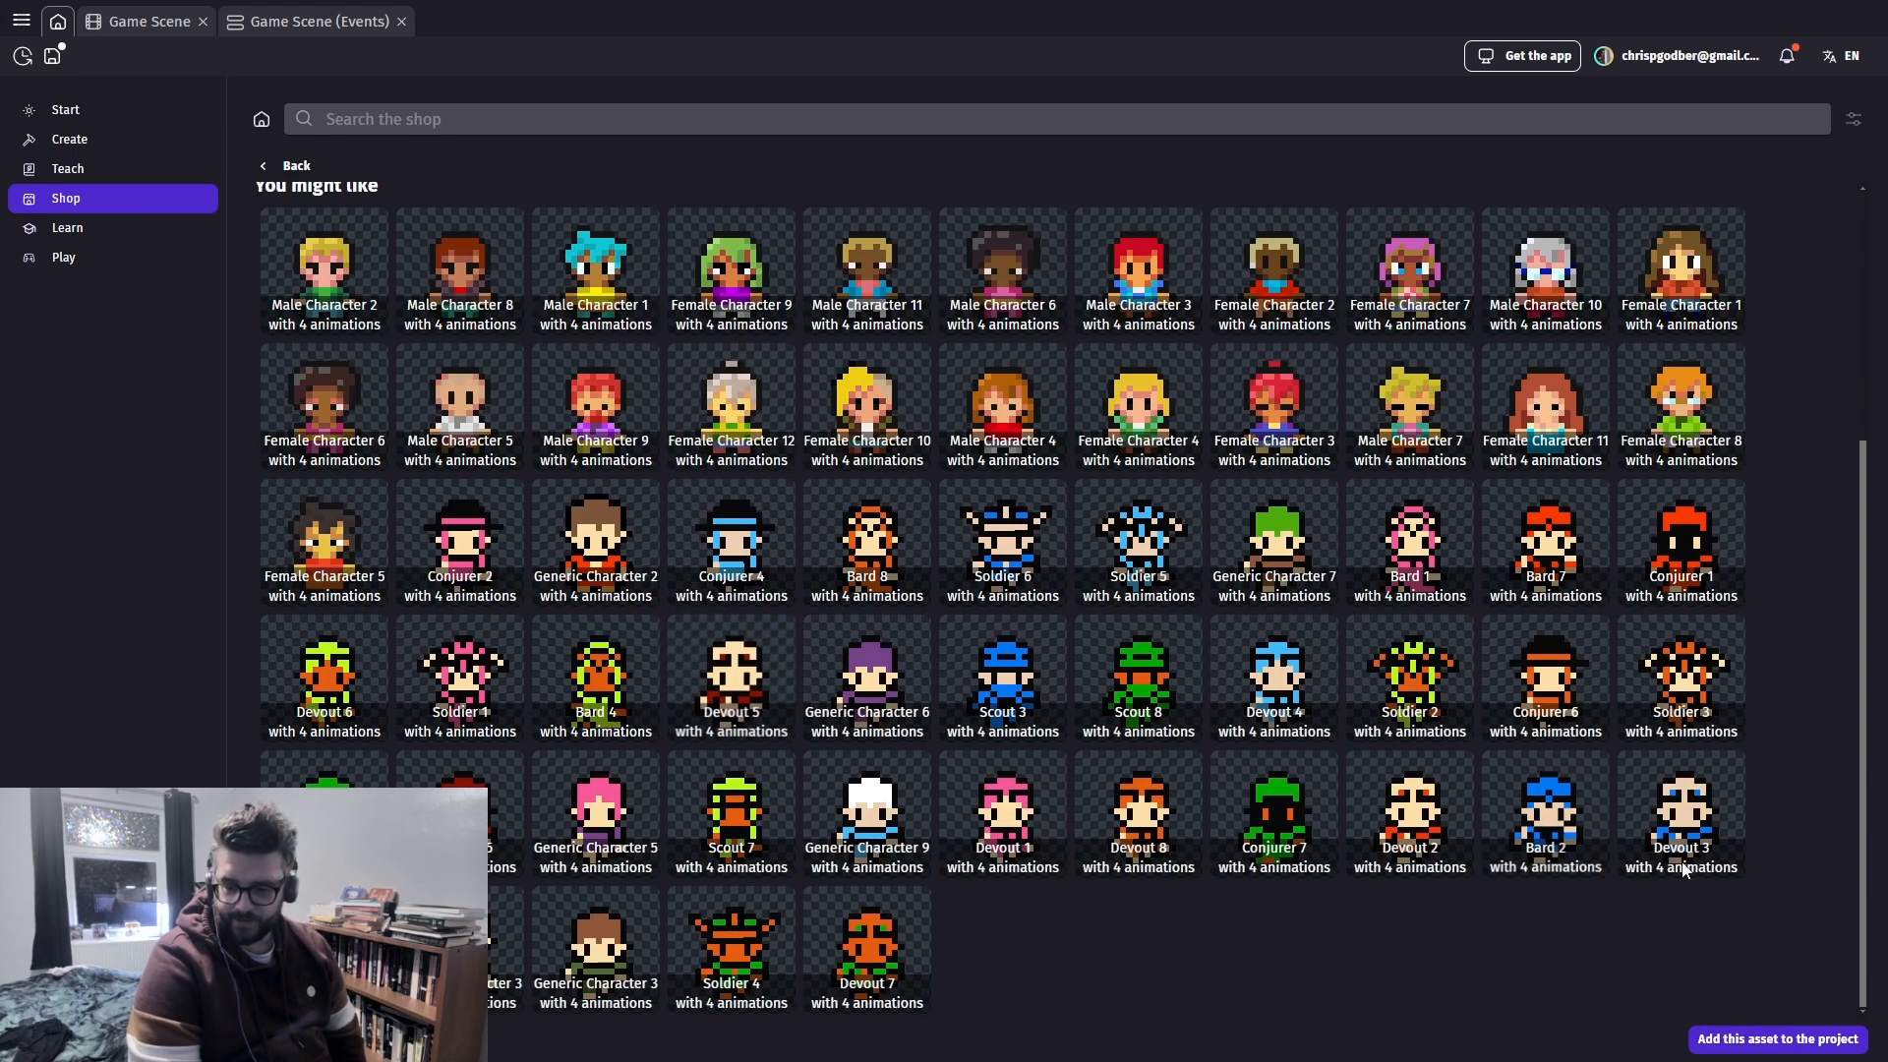
click(1781, 1039)
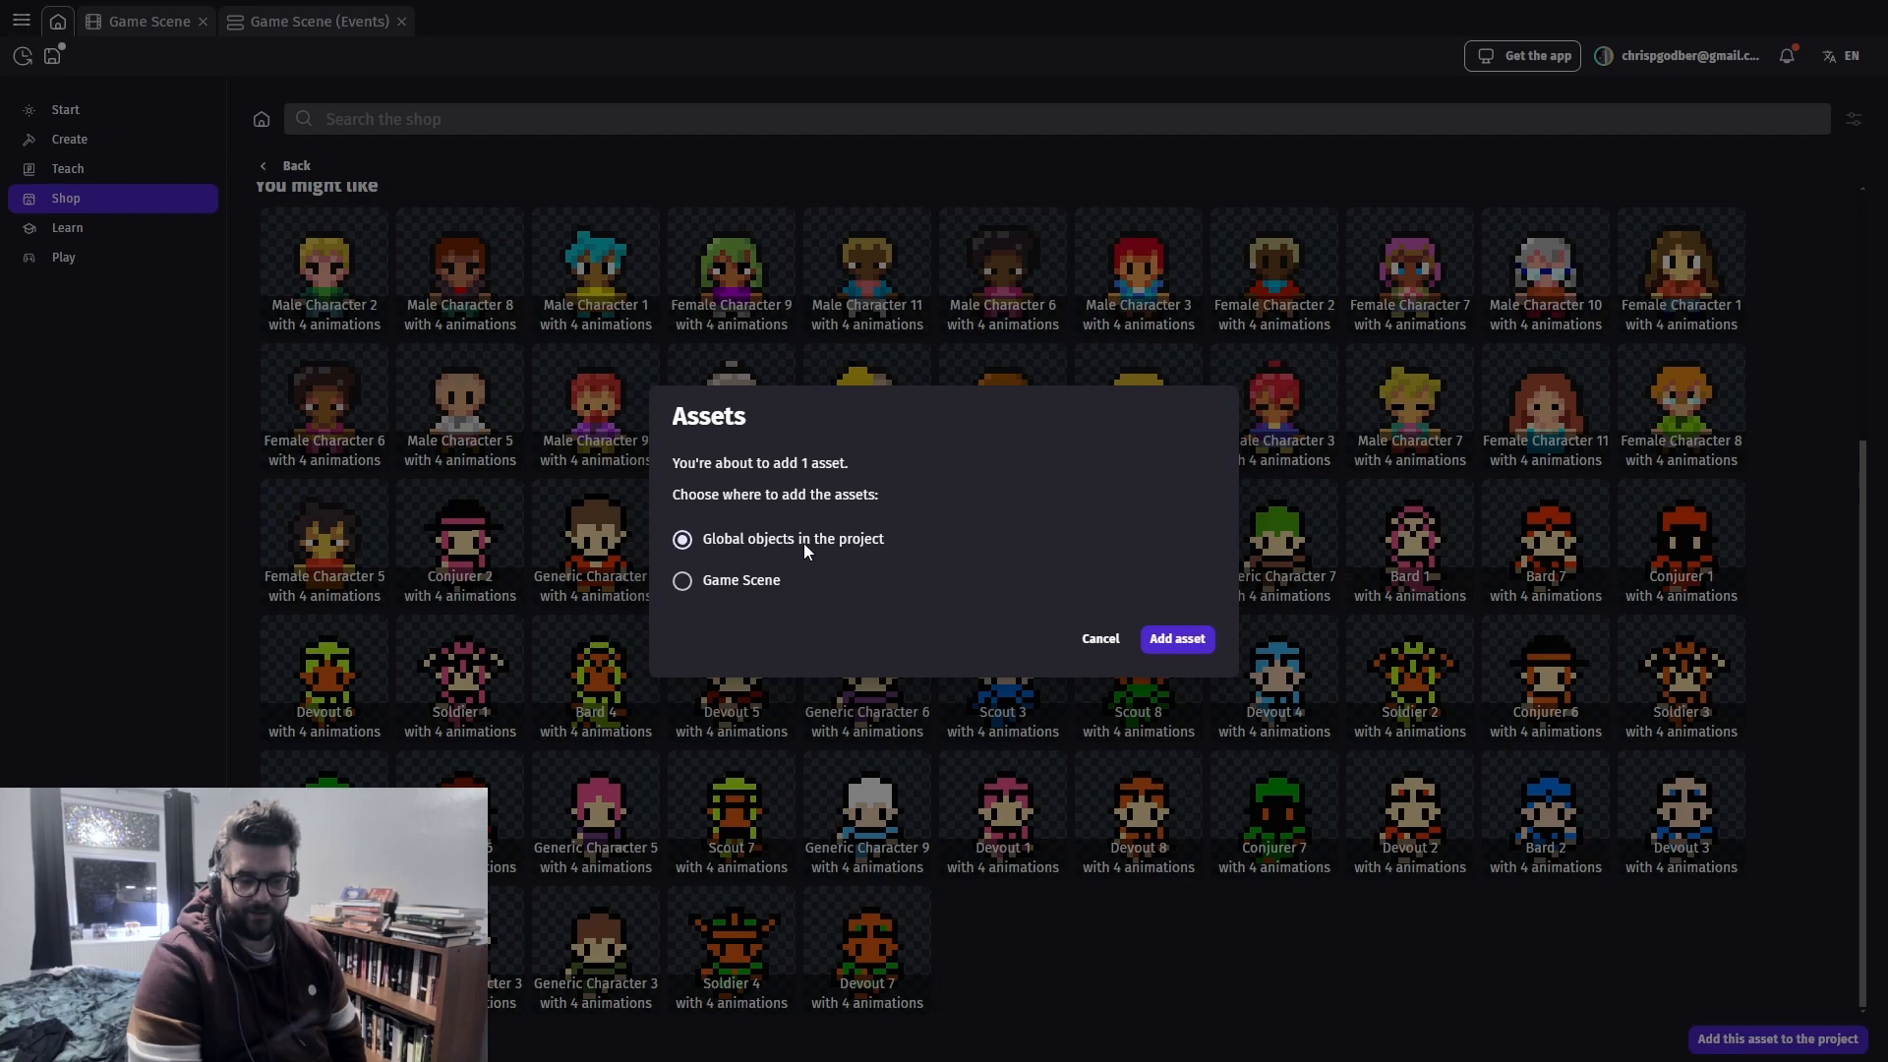
click(1193, 640)
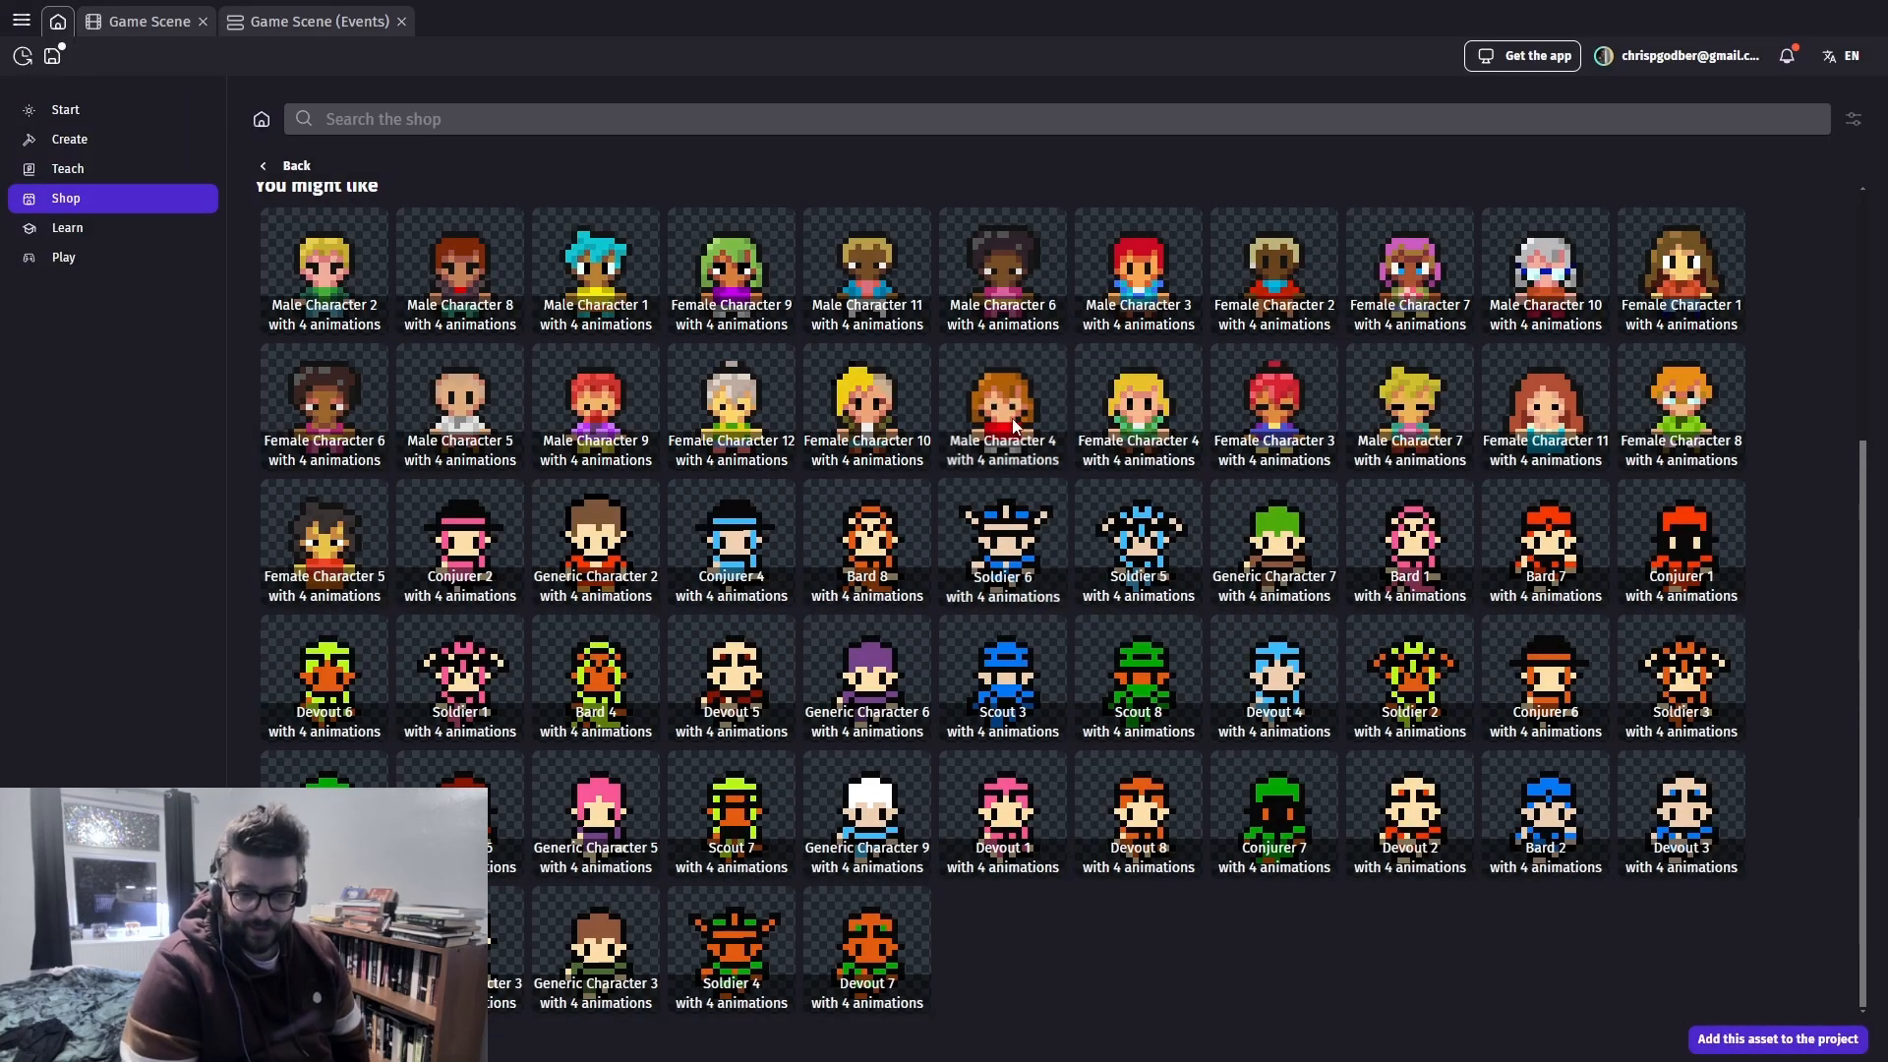
Open the suggested red-haired Male Character 3 and add it to the project as a global object
scroll(1180, 422, up, 2)
click(1160, 477)
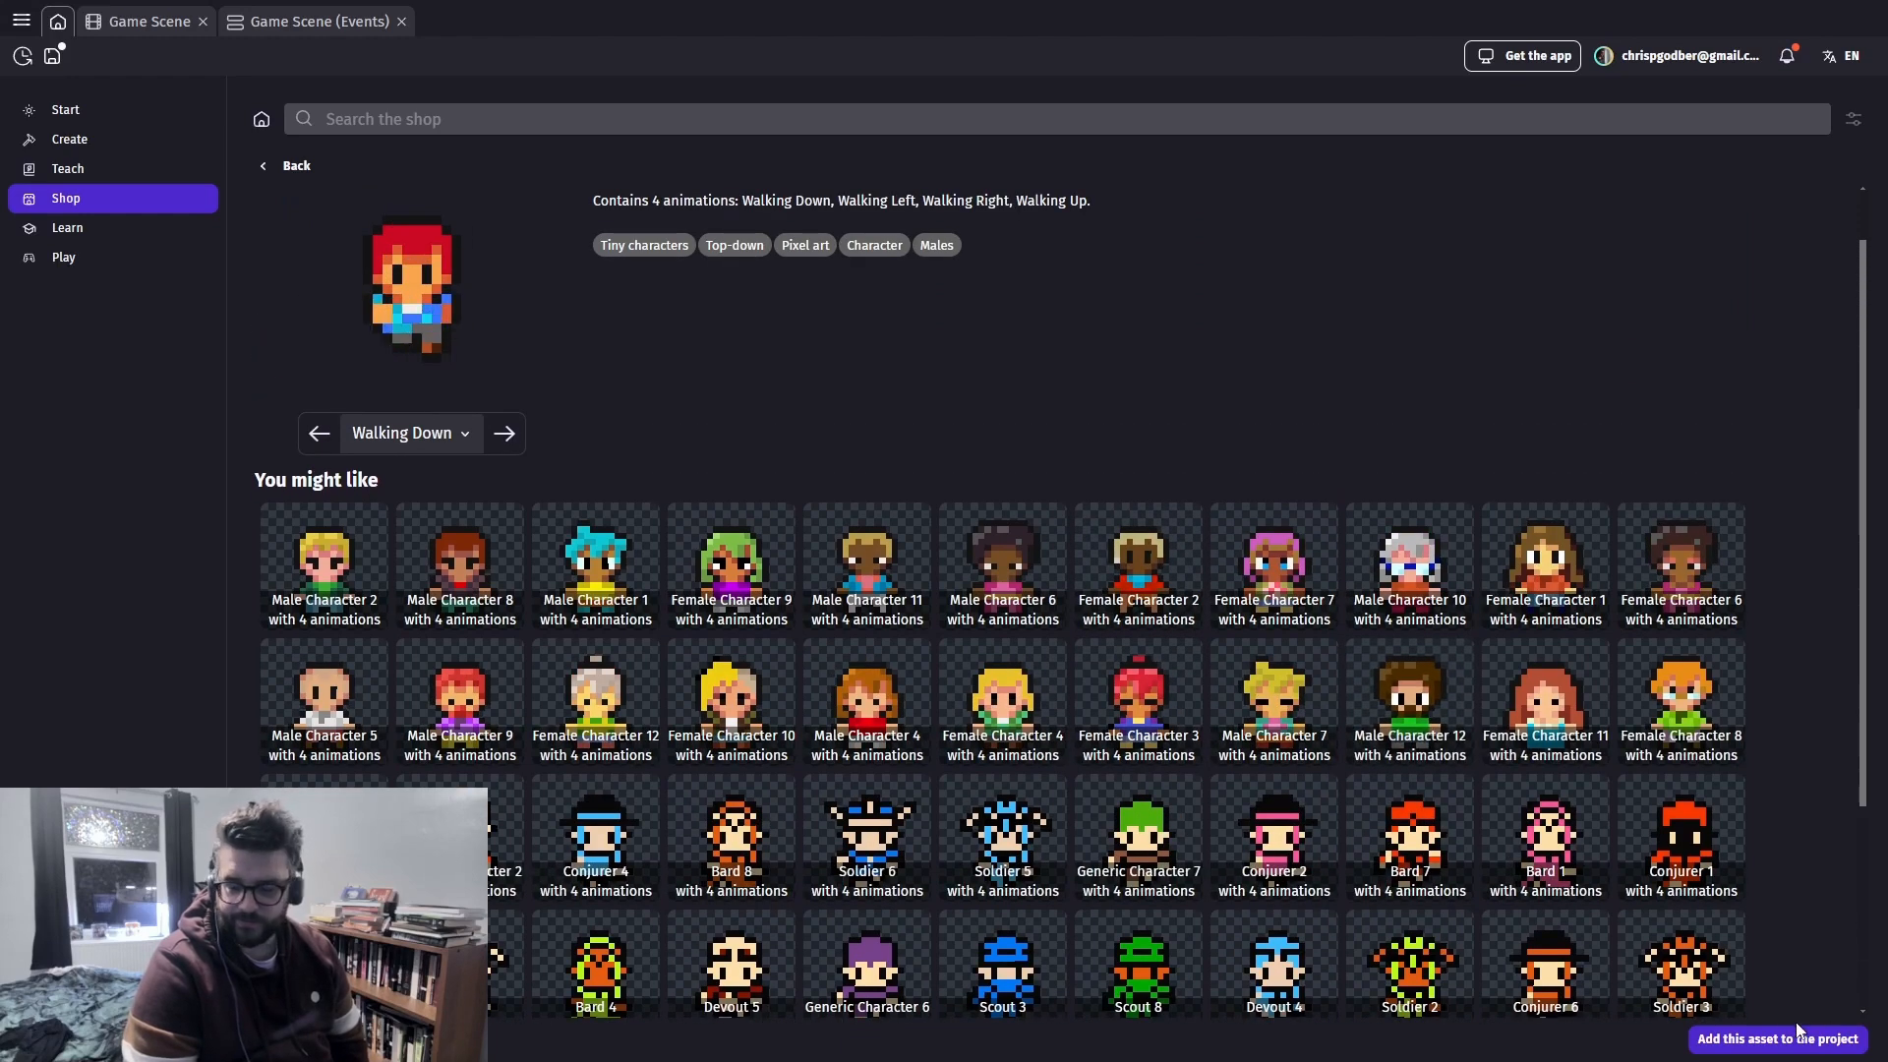
click(1797, 1029)
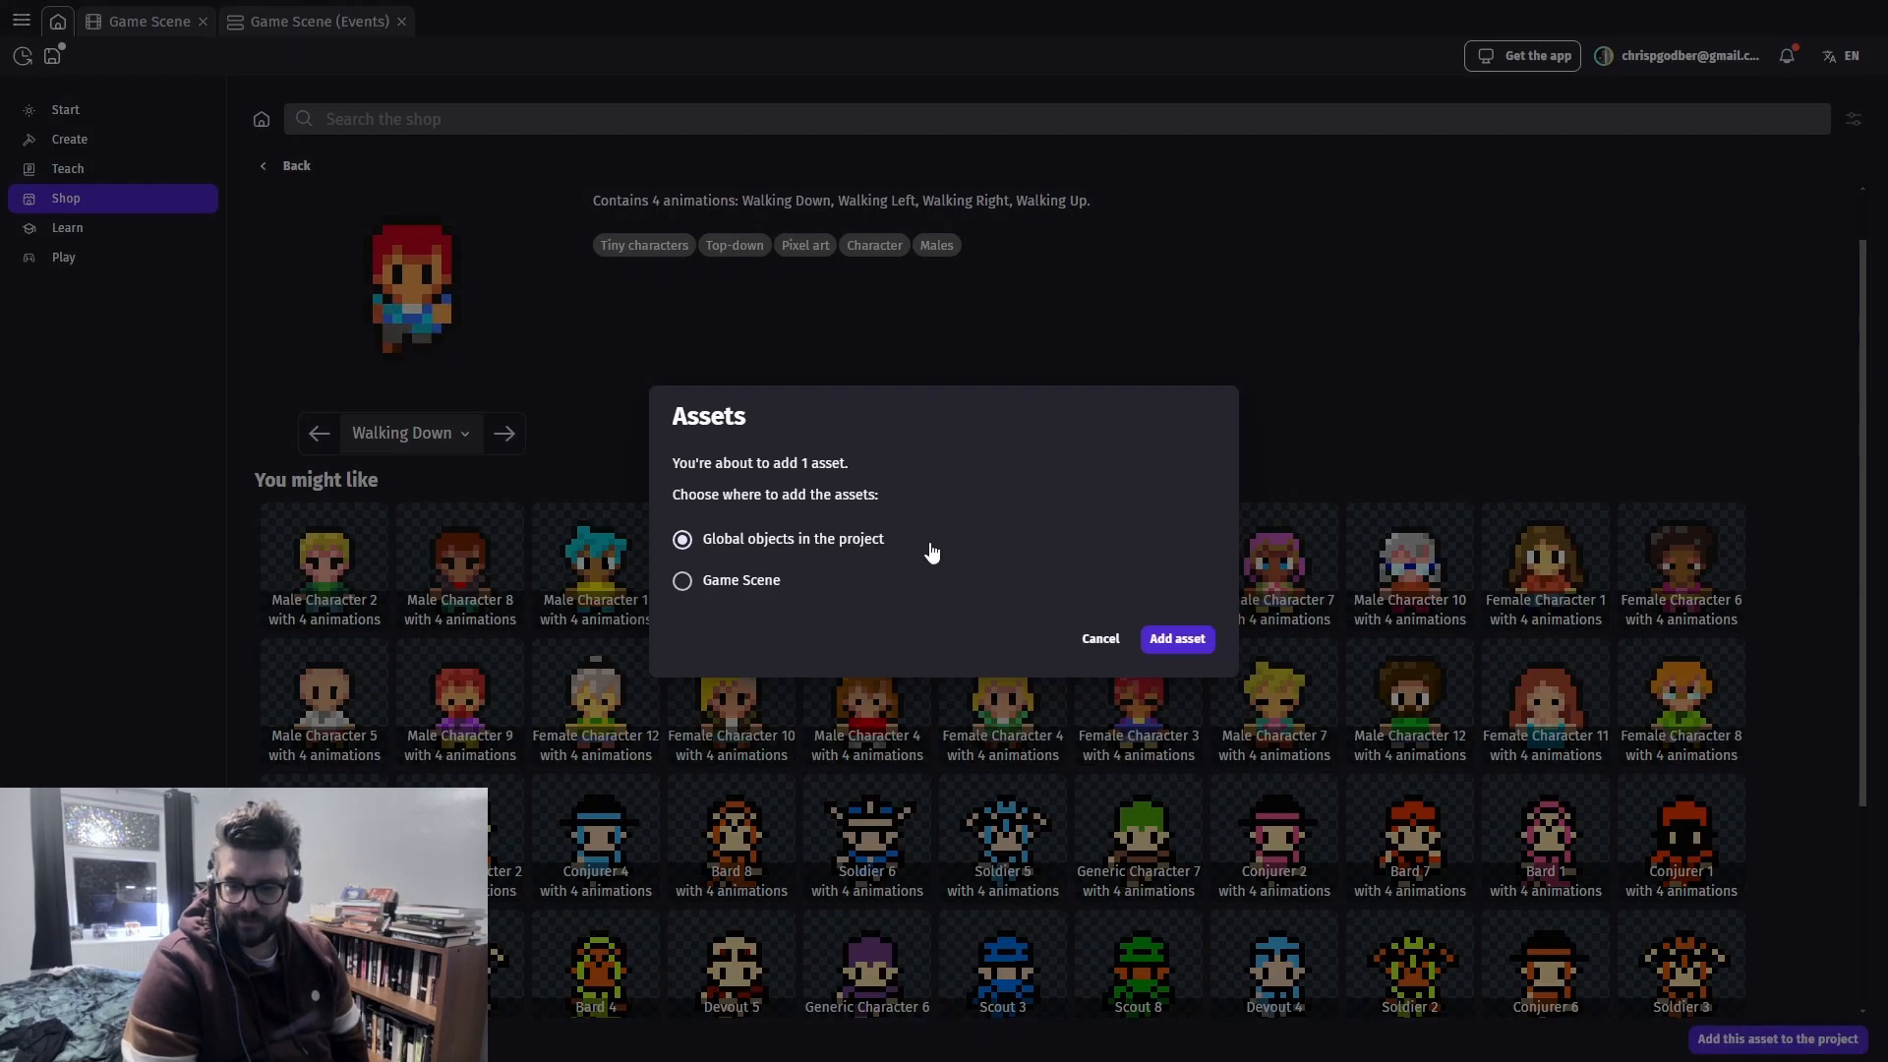
click(1176, 638)
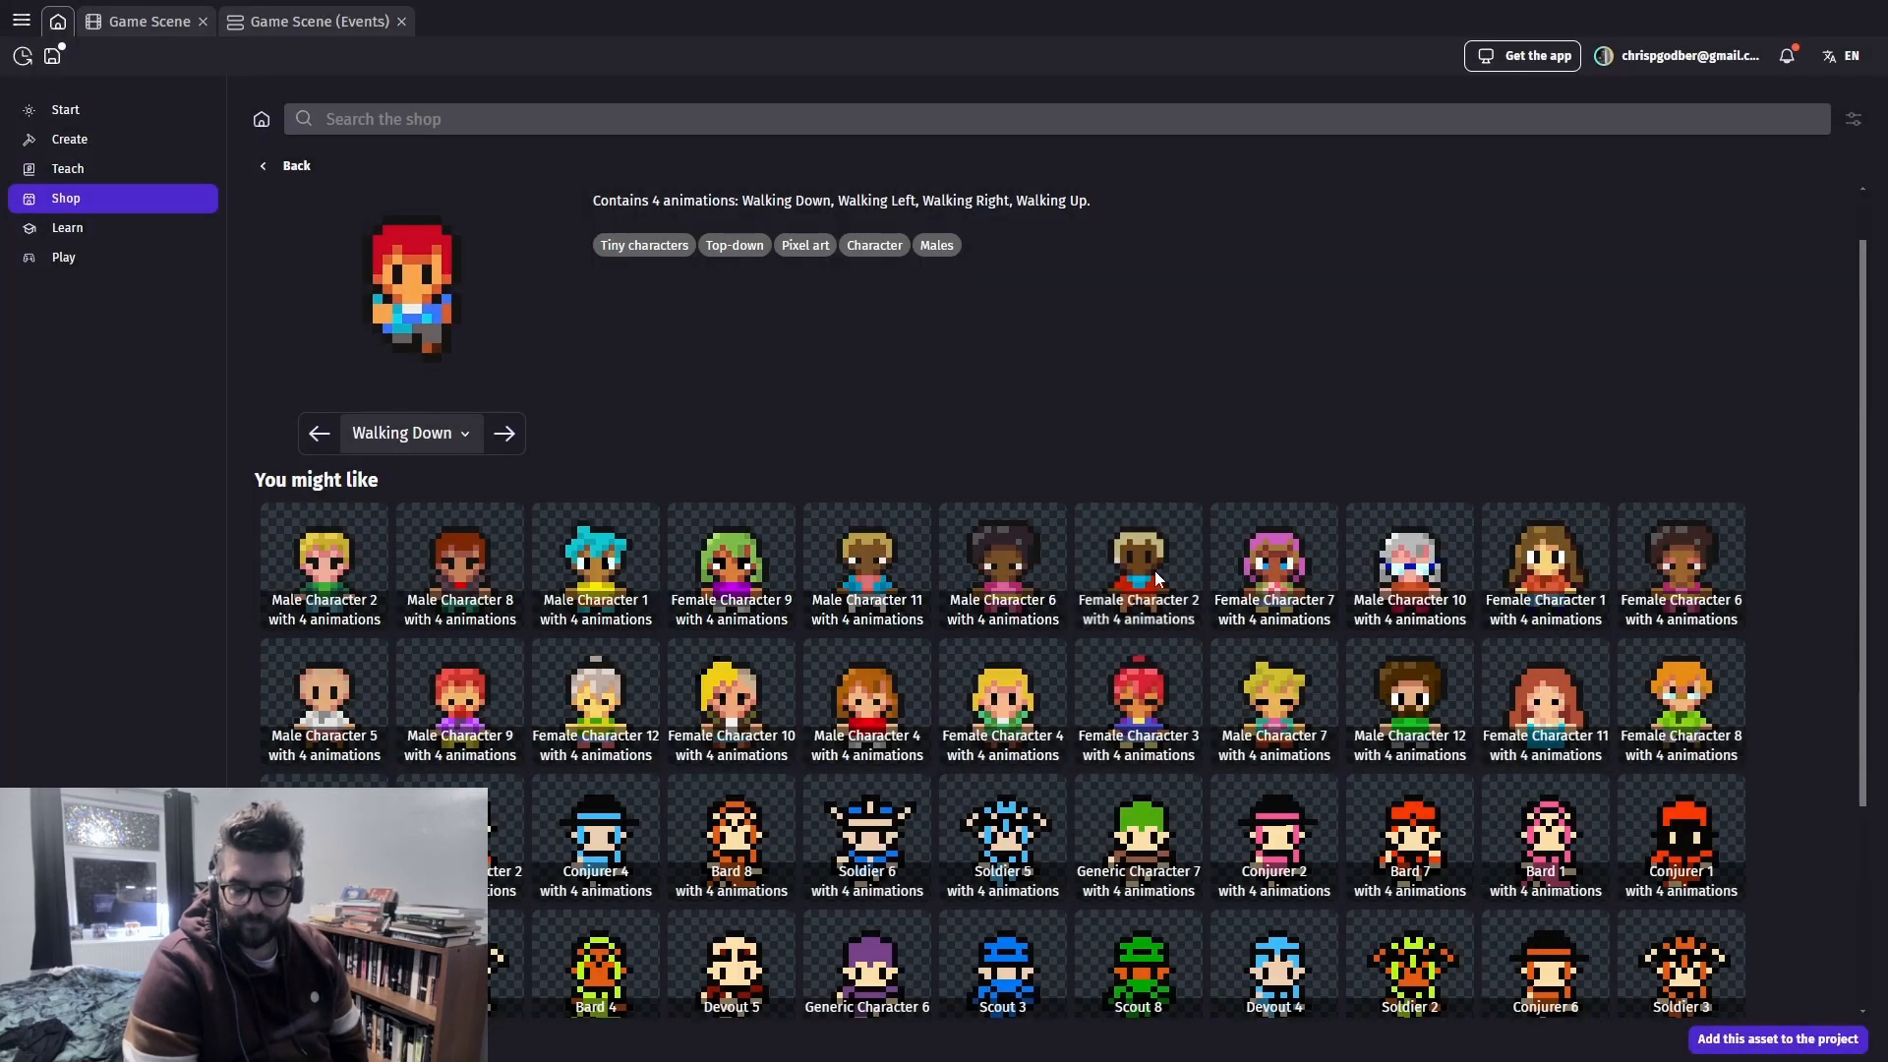
Open Conjurer 4 from the suggested characters and add it to the project's global objects
scroll(1154, 570, down, 3)
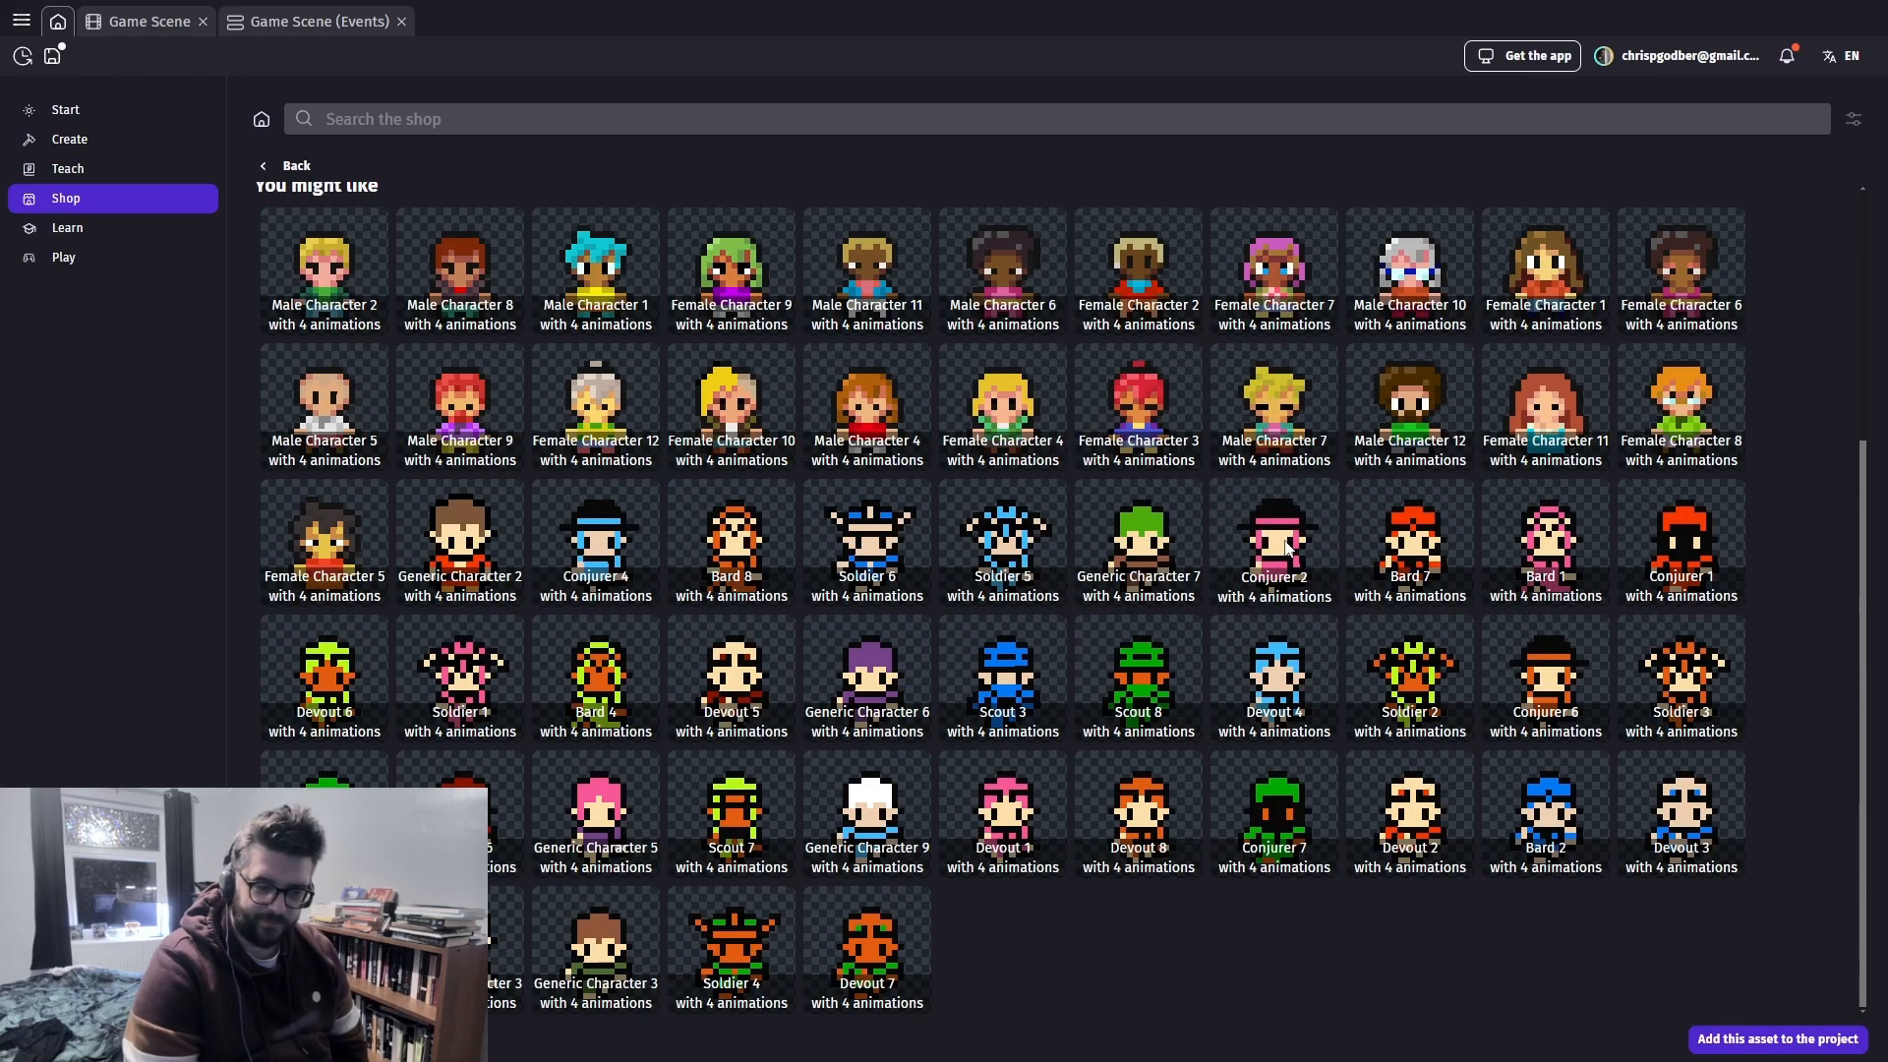
click(596, 531)
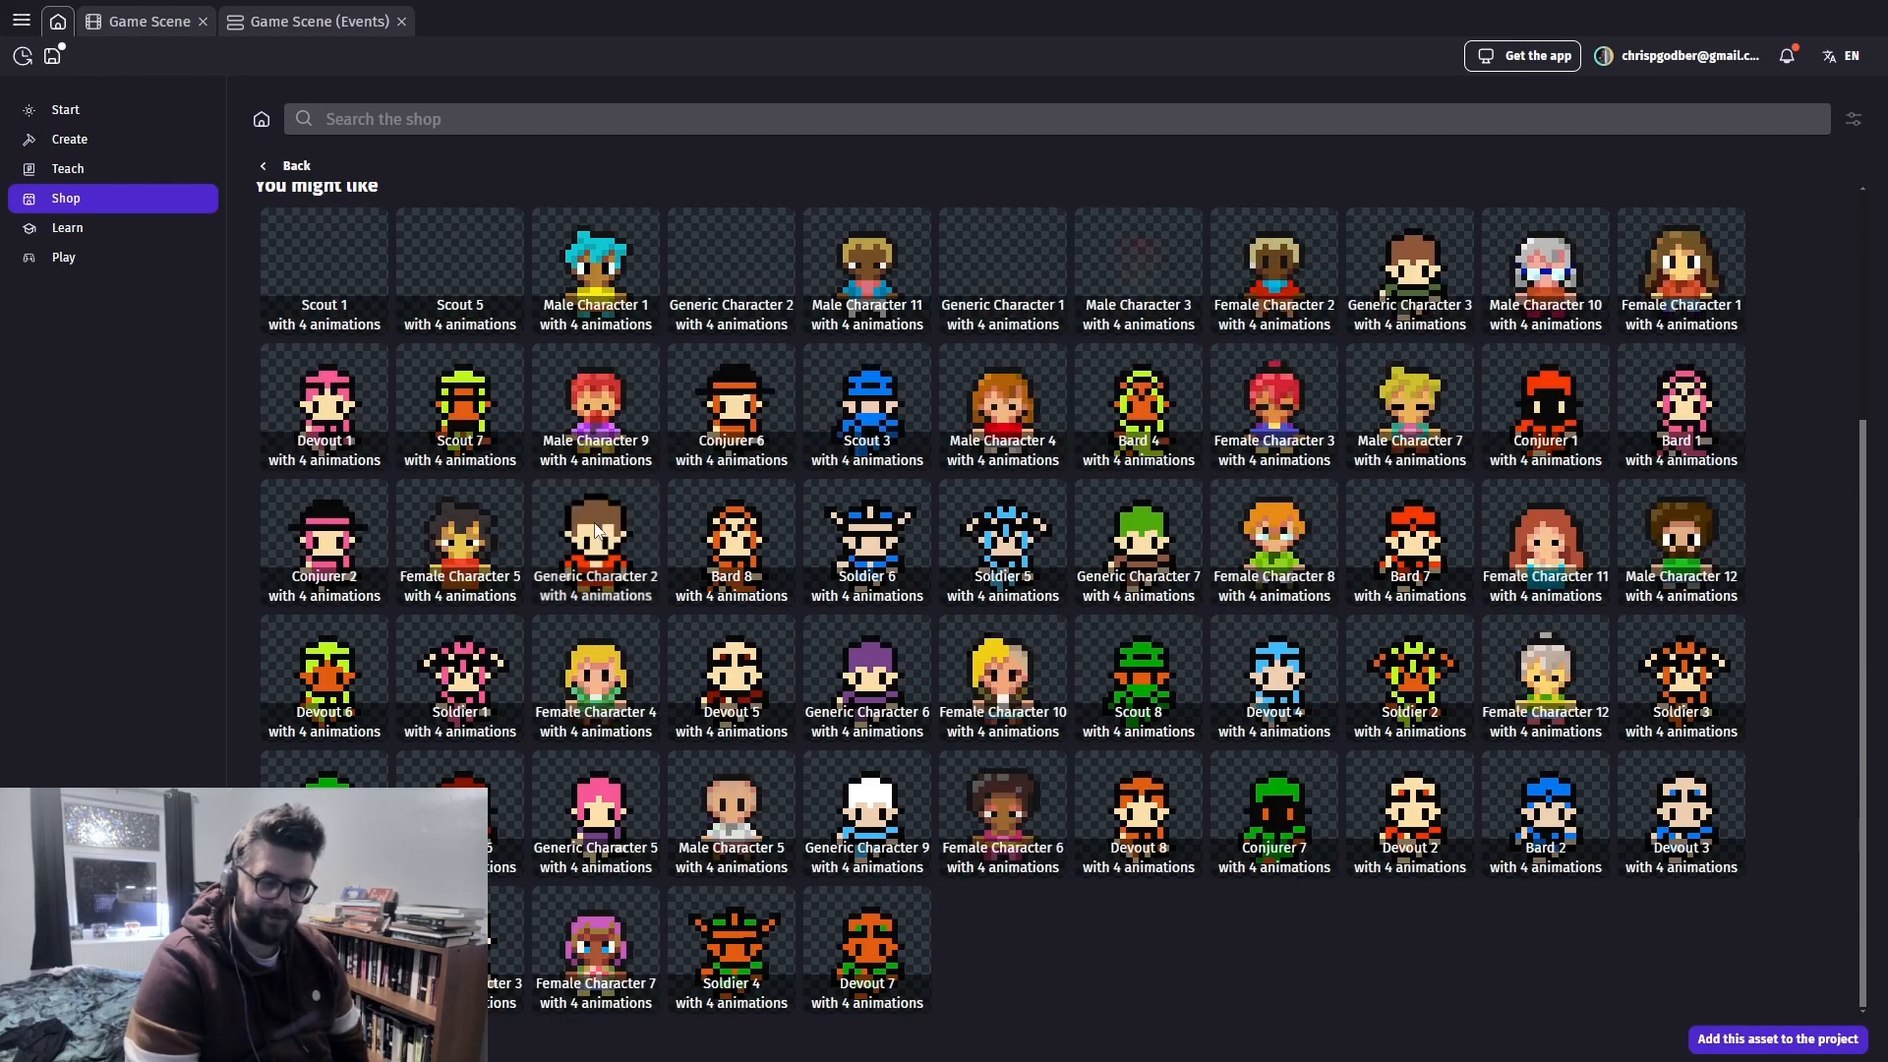
click(1777, 1038)
click(1177, 638)
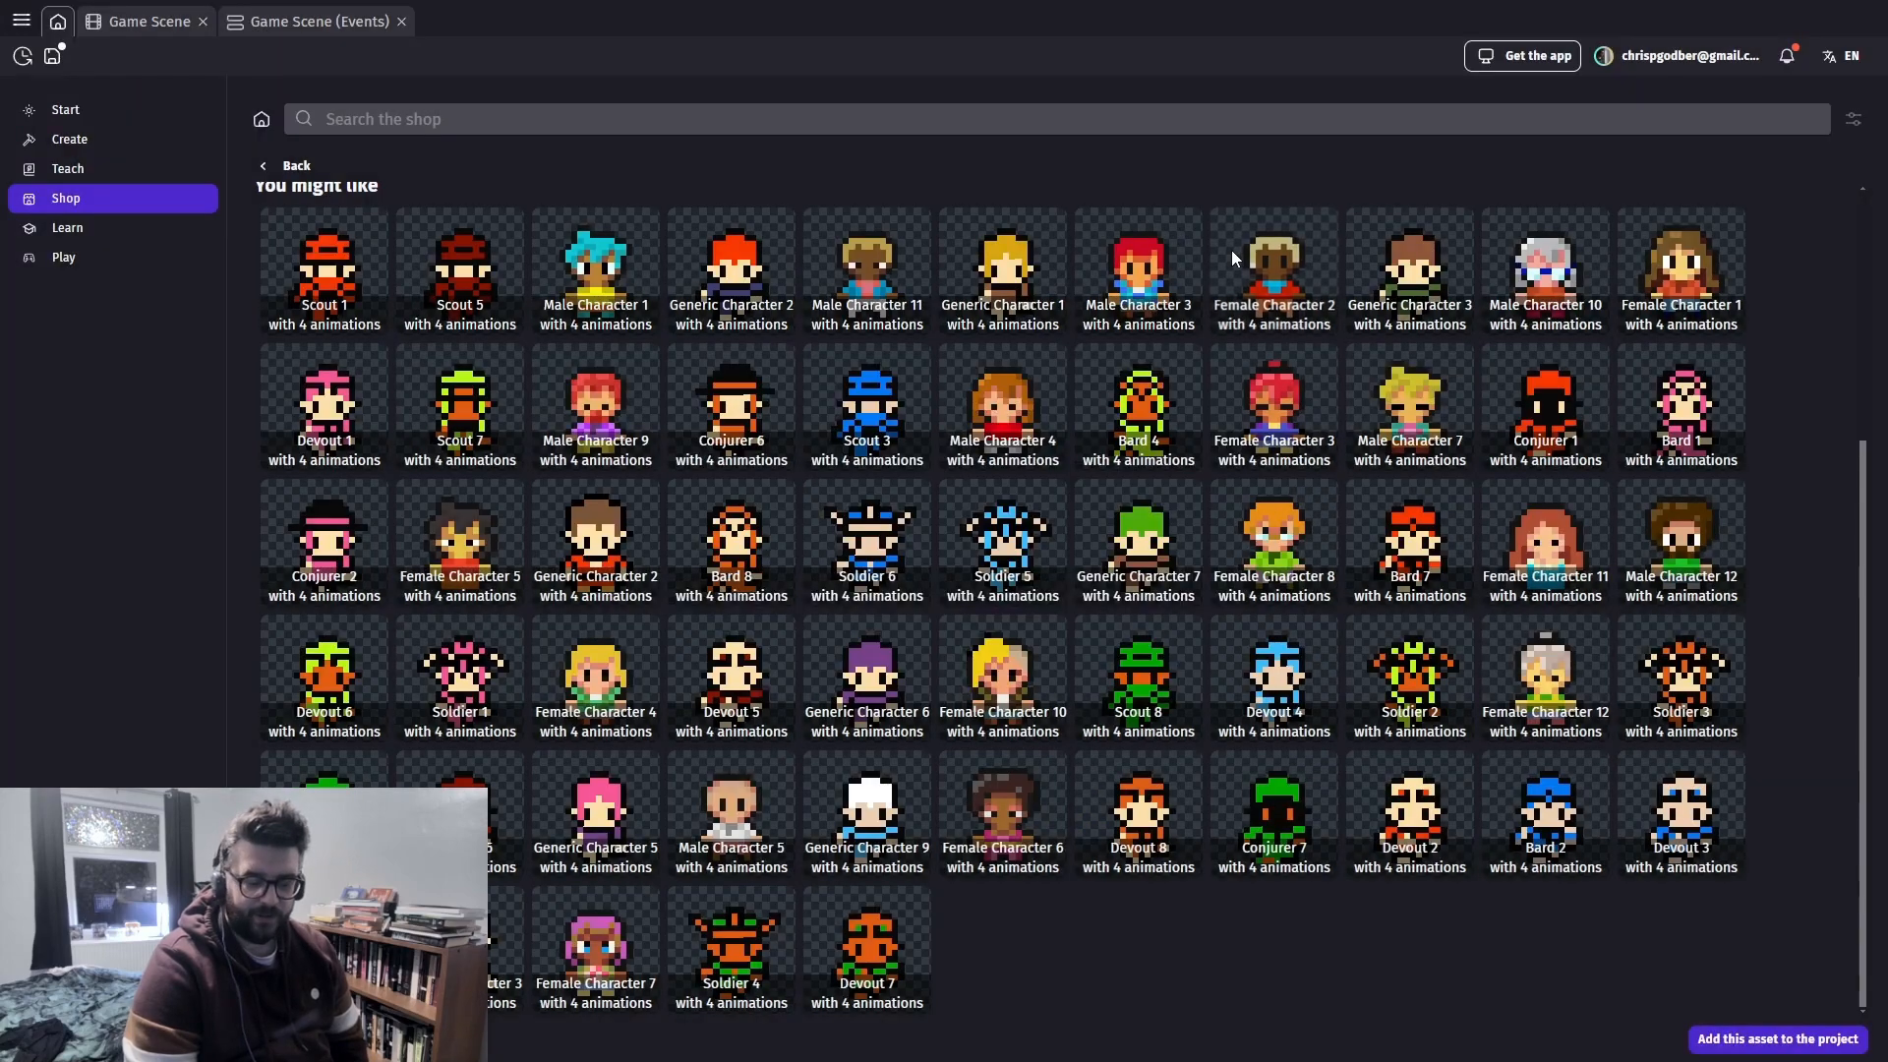
Pick another of the suggested pixel-art characters and add it to the project's global objects
scroll(1182, 535, up, 3)
scroll(1152, 531, down, 3)
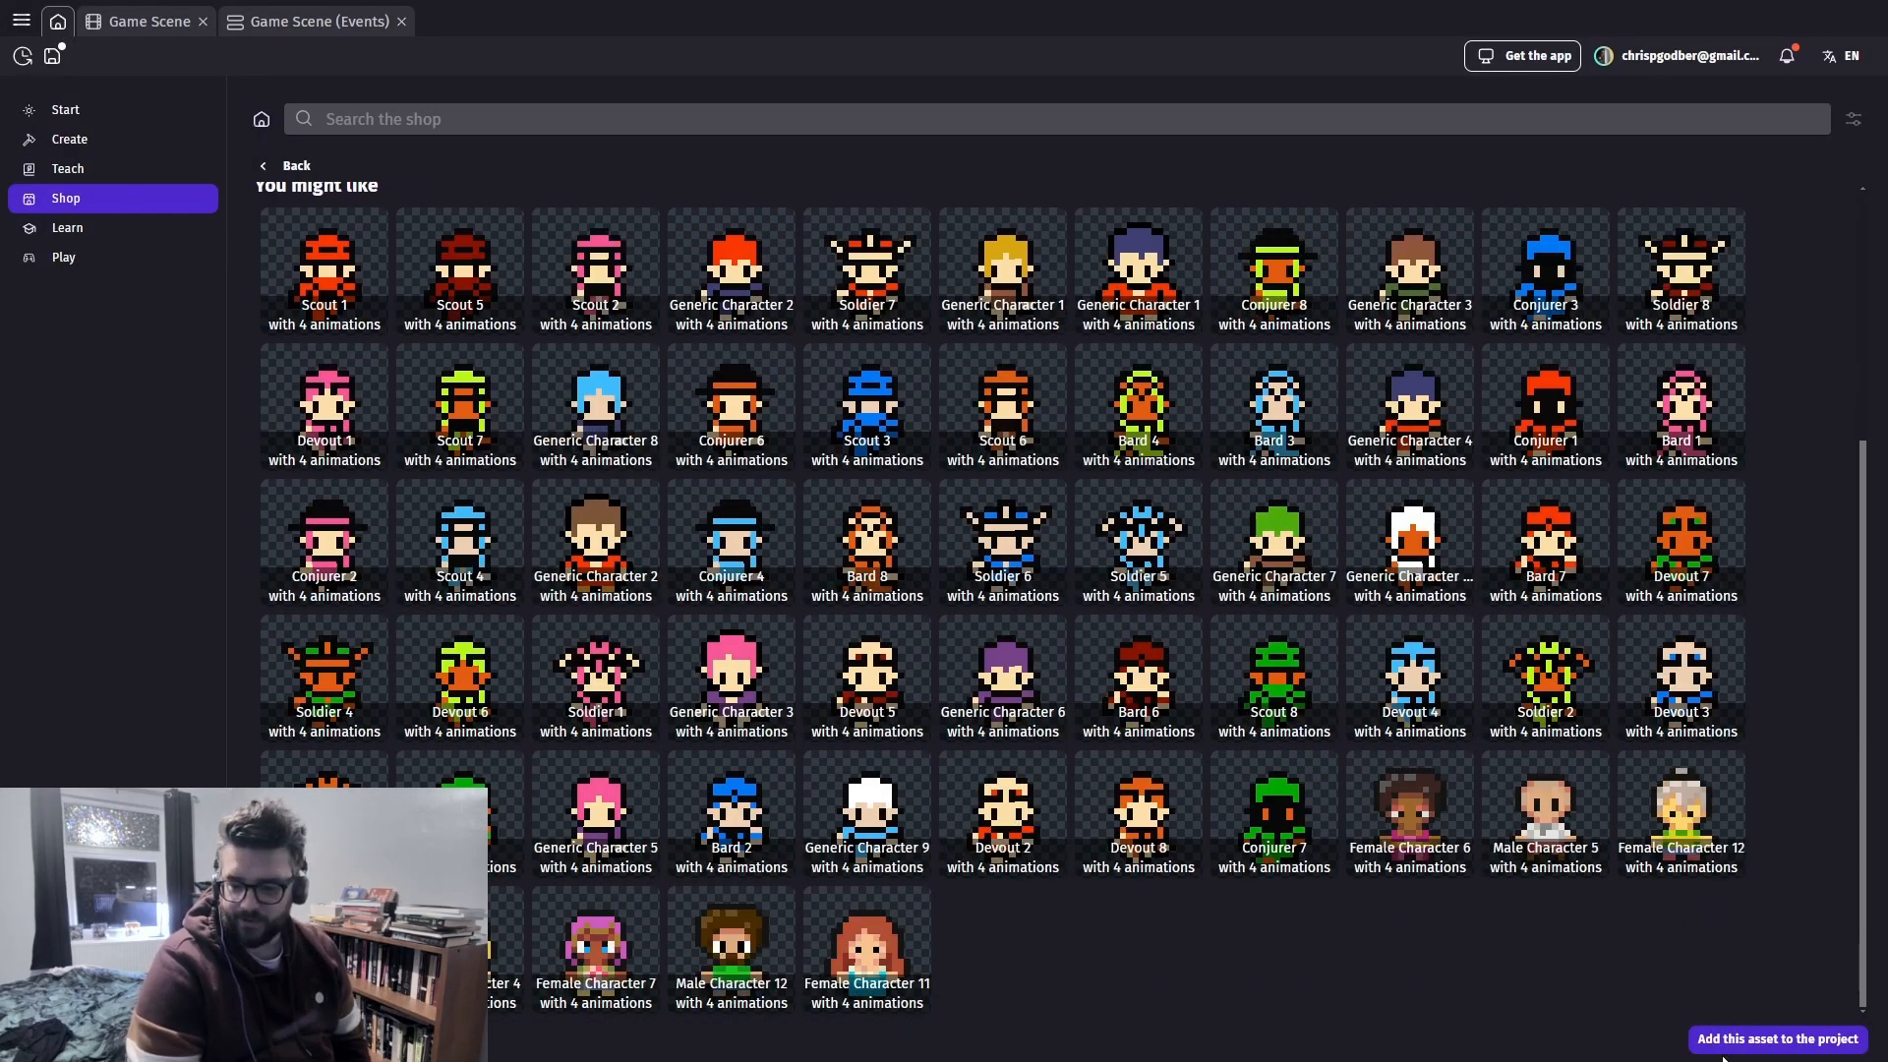
click(1778, 1038)
click(1177, 638)
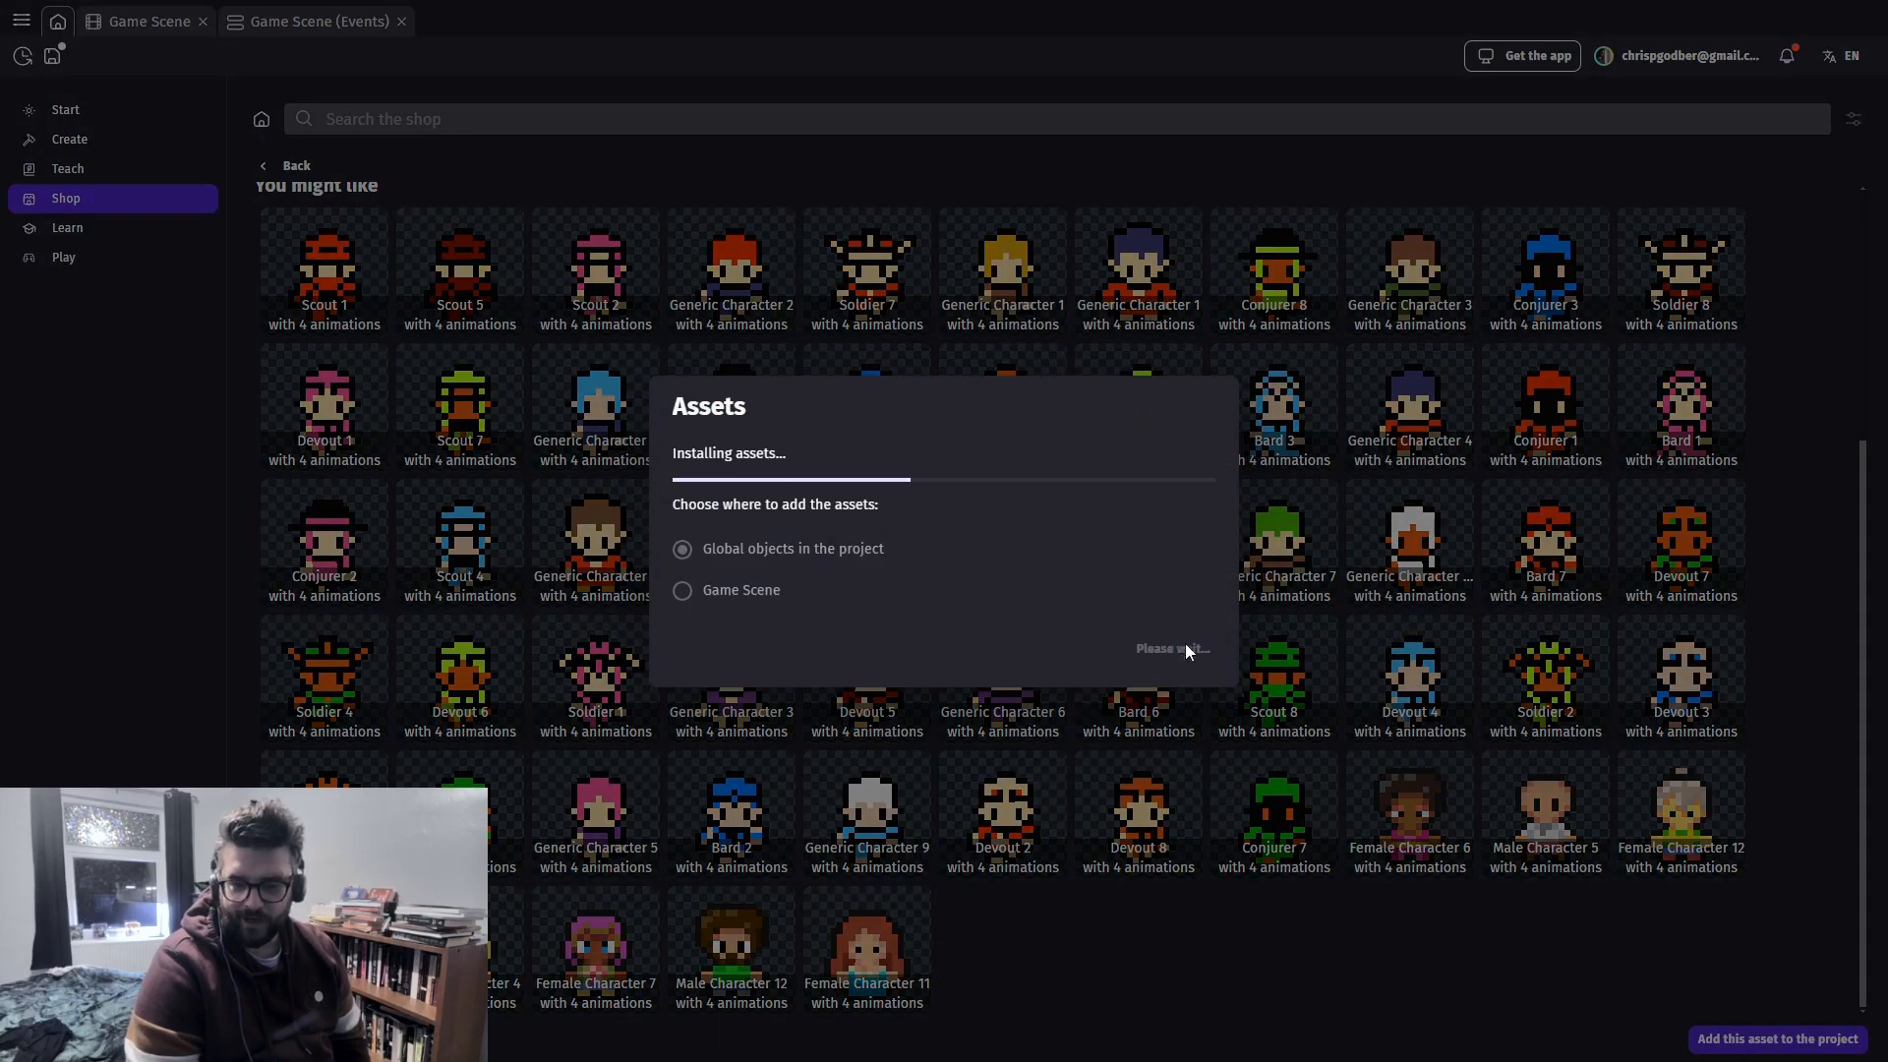
Open the suggested Devout 1 character and add it to the project as a global object
scroll(1179, 472, up, 3)
scroll(1012, 511, down, 3)
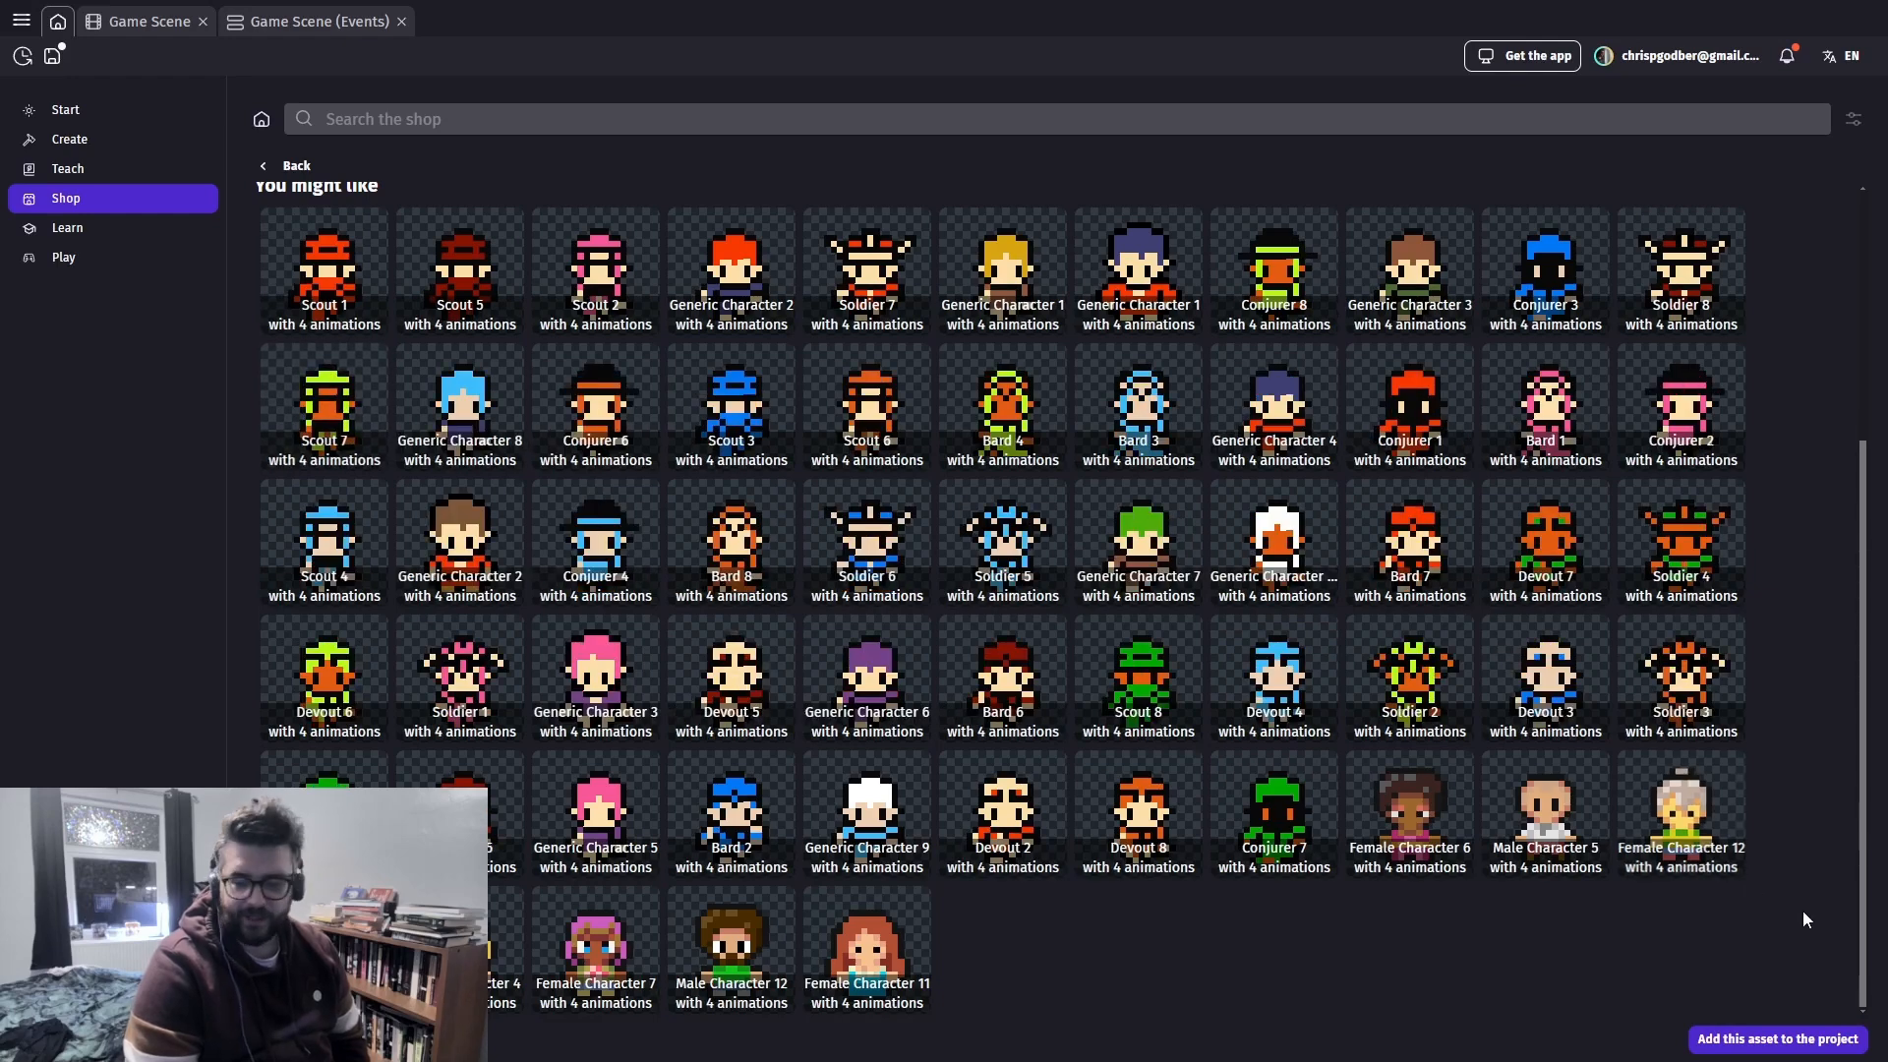
click(1778, 1038)
click(1178, 639)
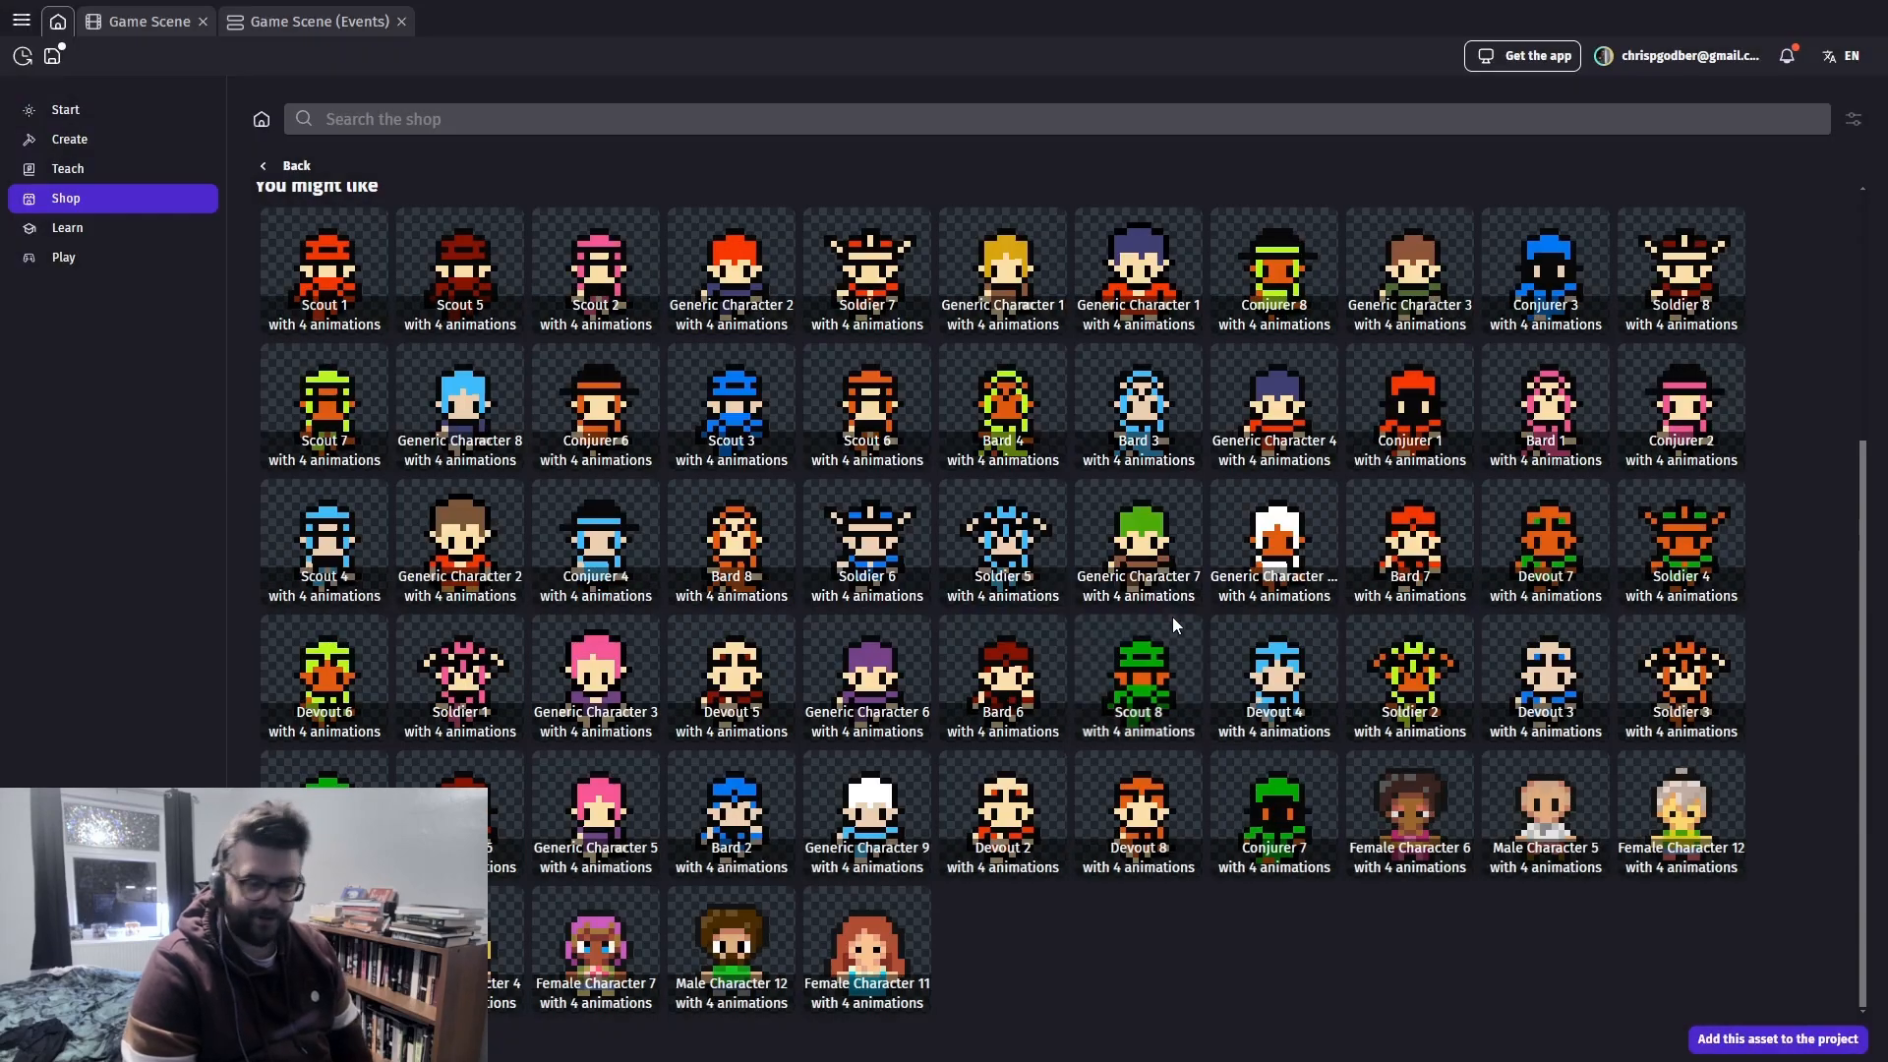
scroll(1154, 625, up, 4)
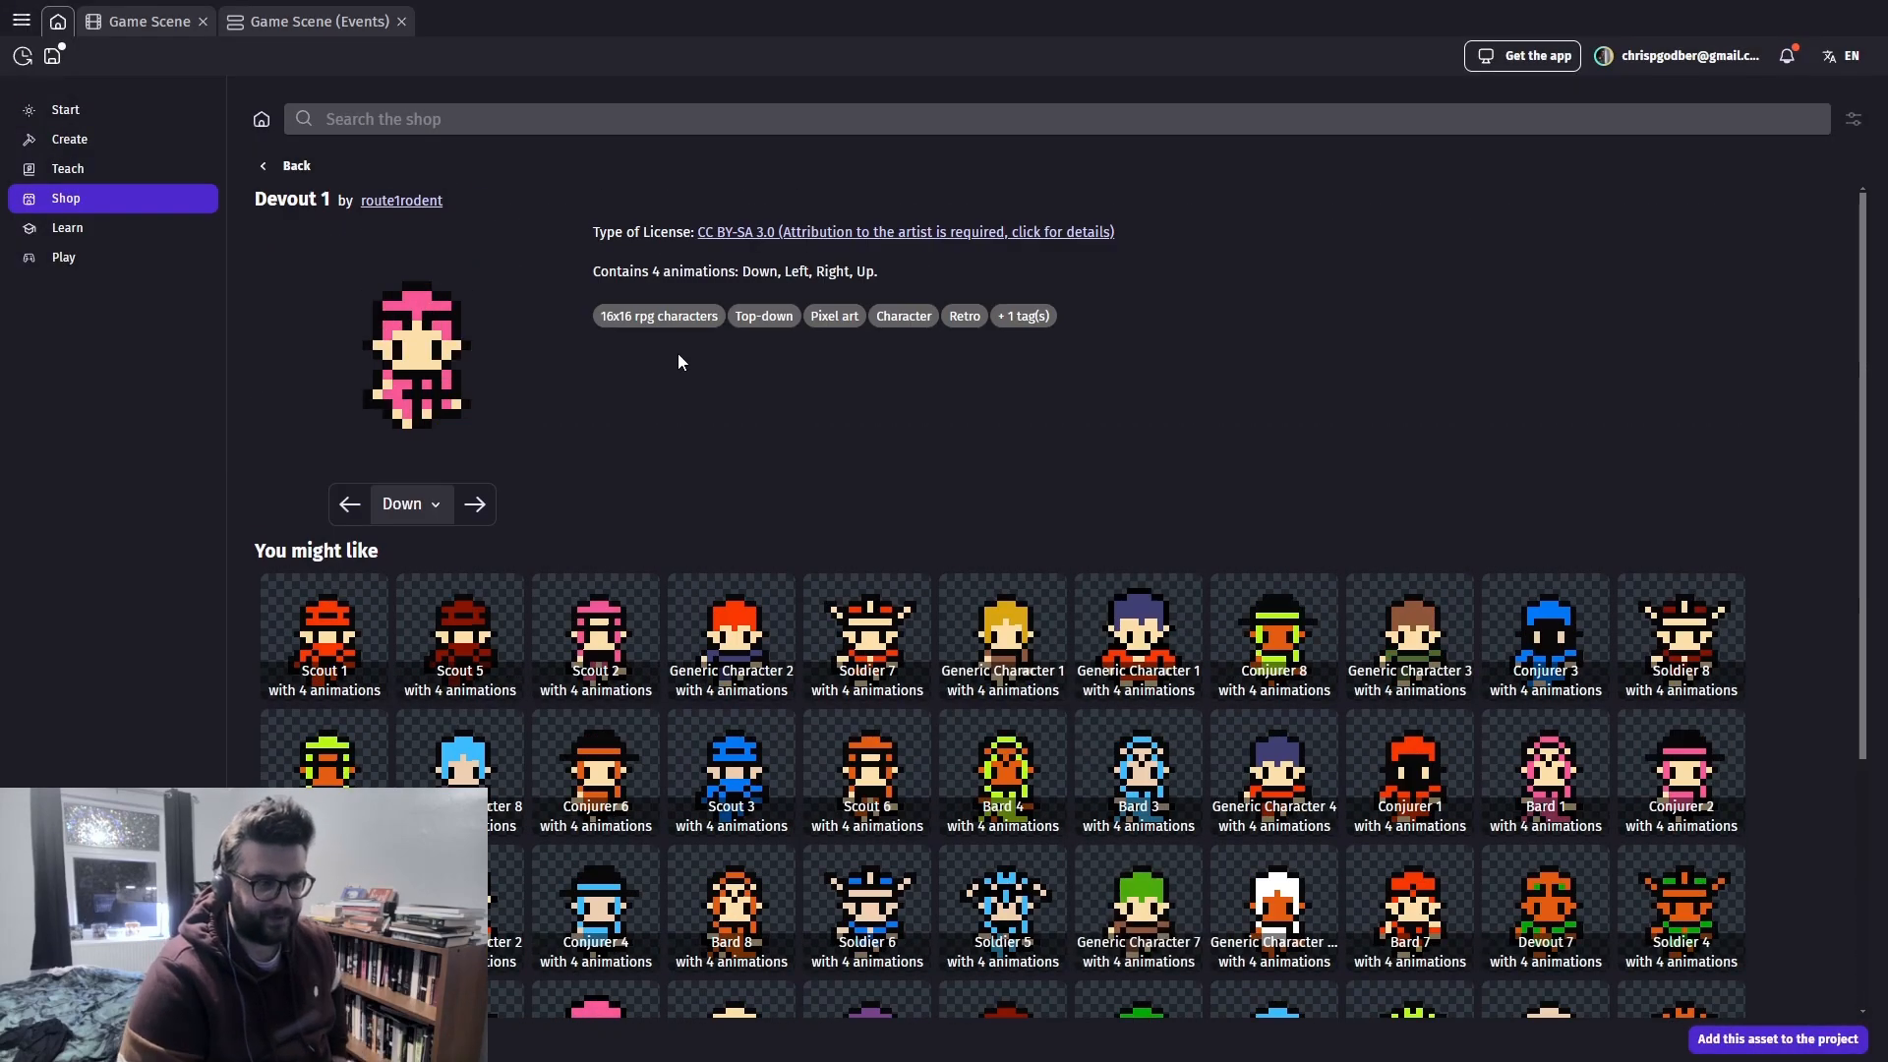
Return to the Game Scene layout and open the TopDown_Character object for editing
click(317, 24)
click(158, 20)
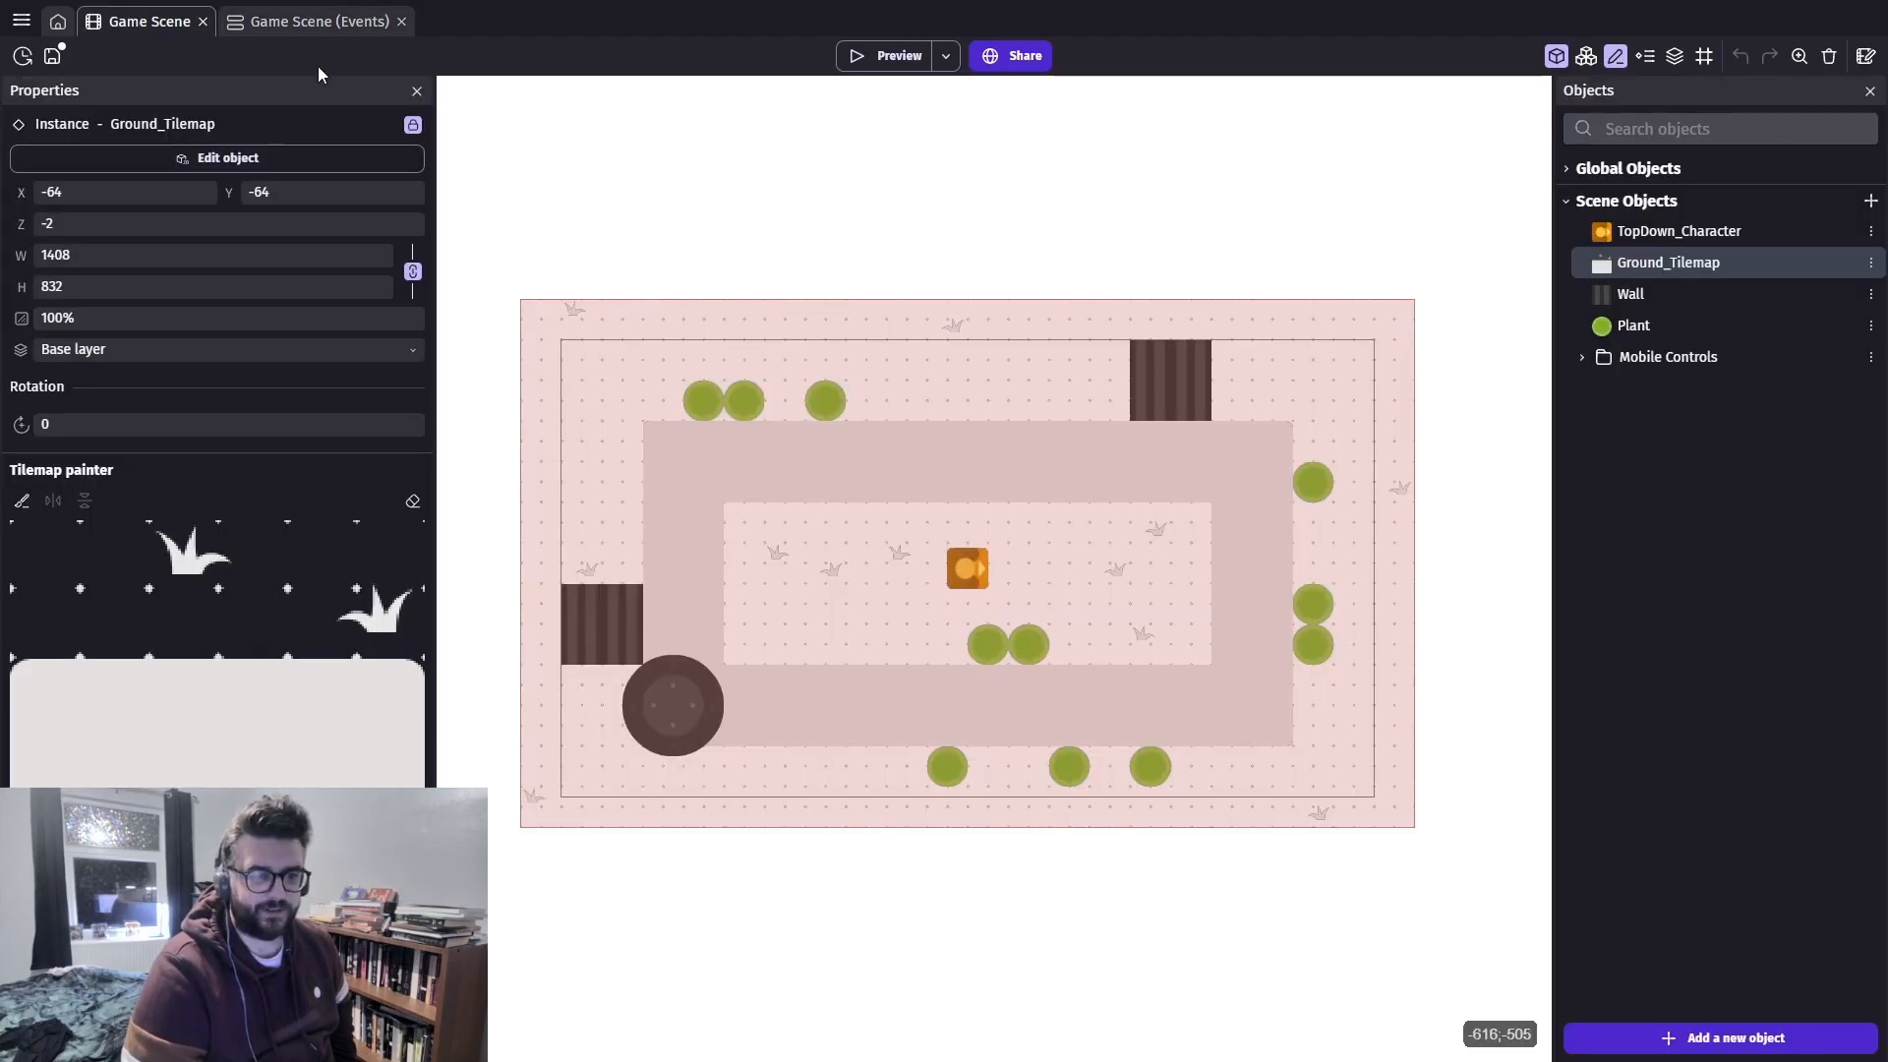
double_click(1714, 233)
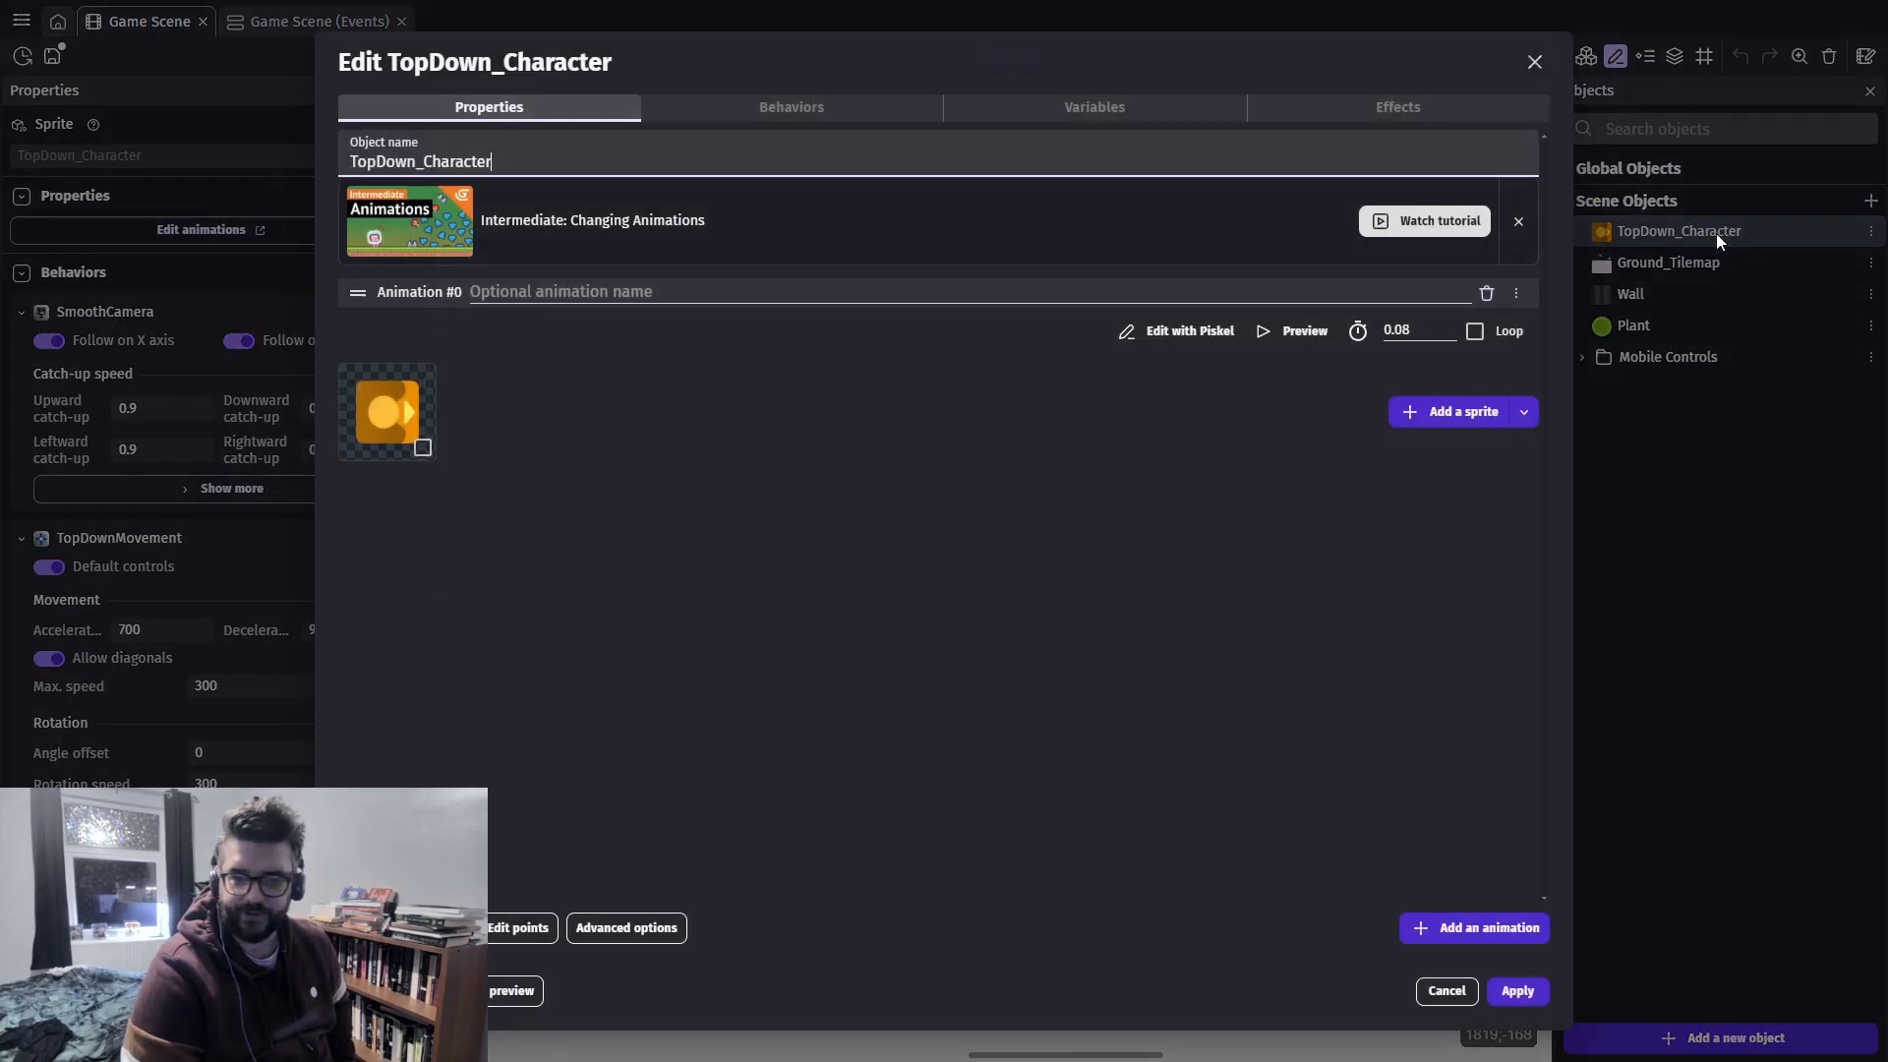
Browse the Downloads folder for a sprite image for TopDown_Character's Animation #0 without choosing a file
click(1524, 412)
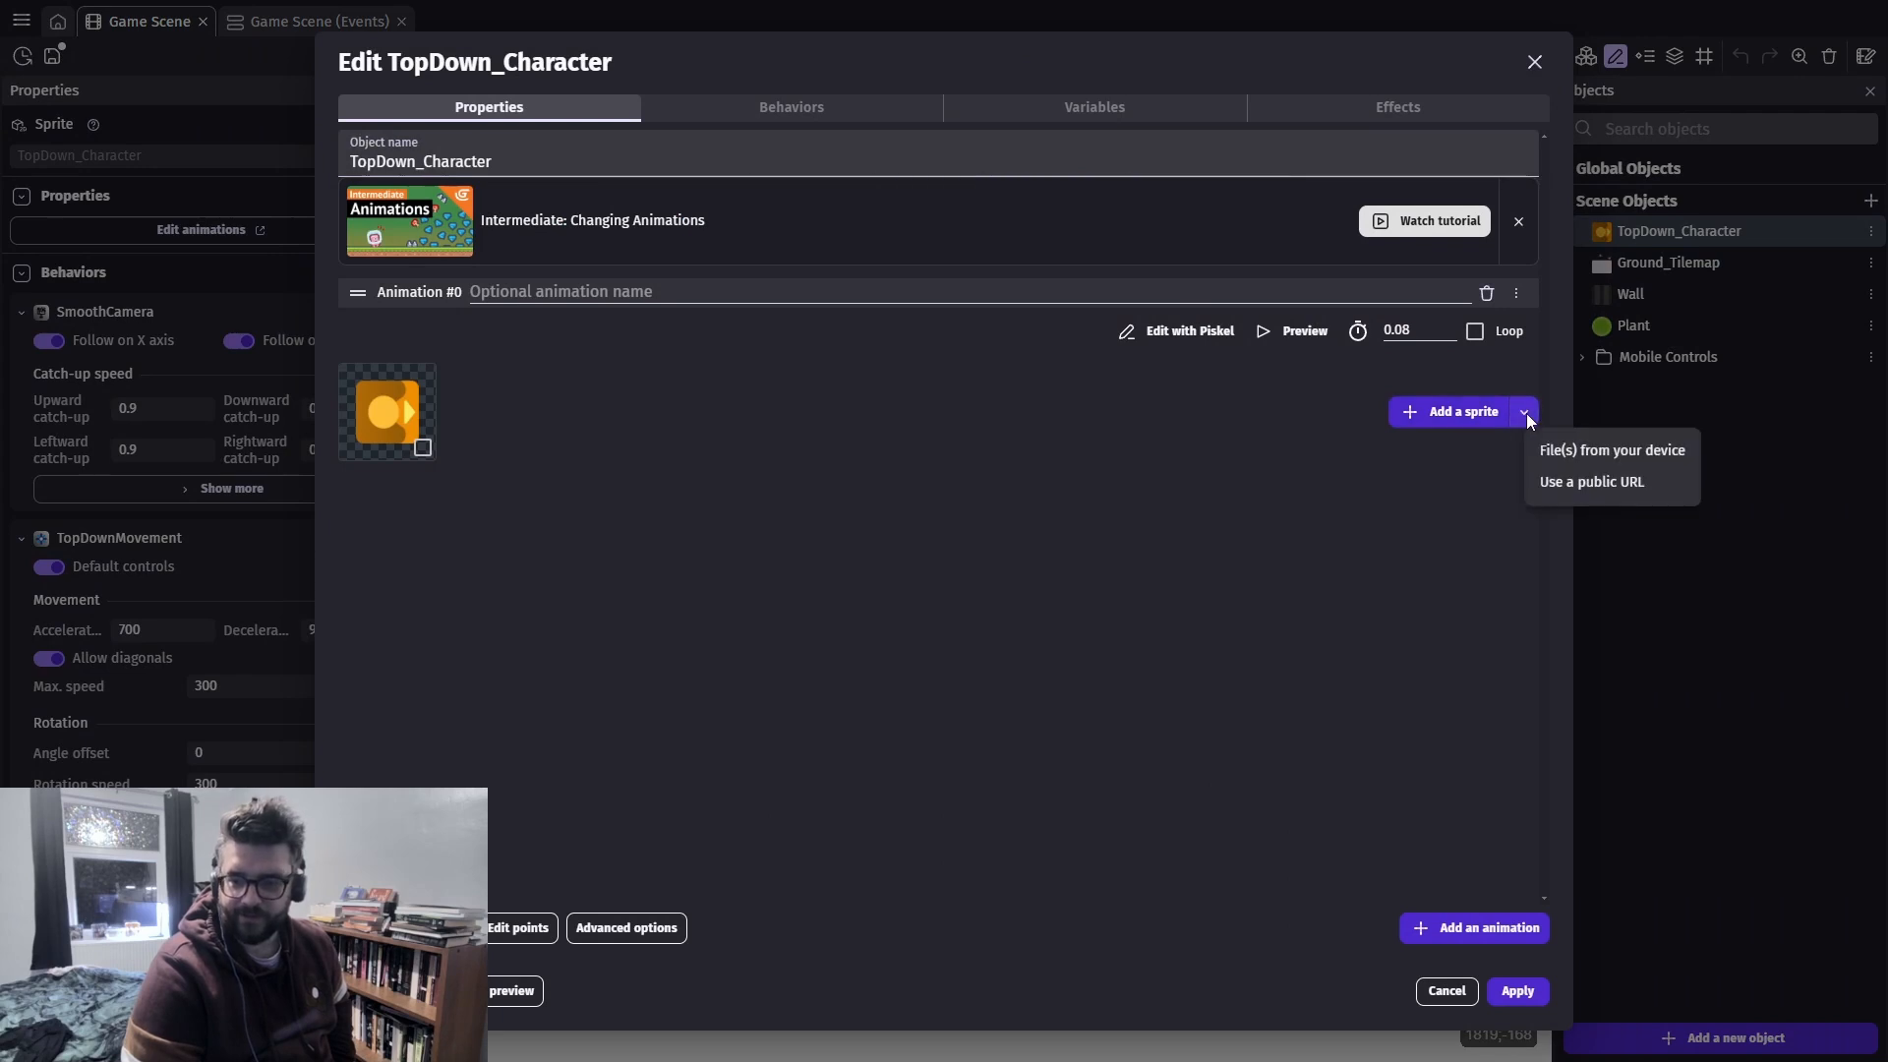
click(1437, 449)
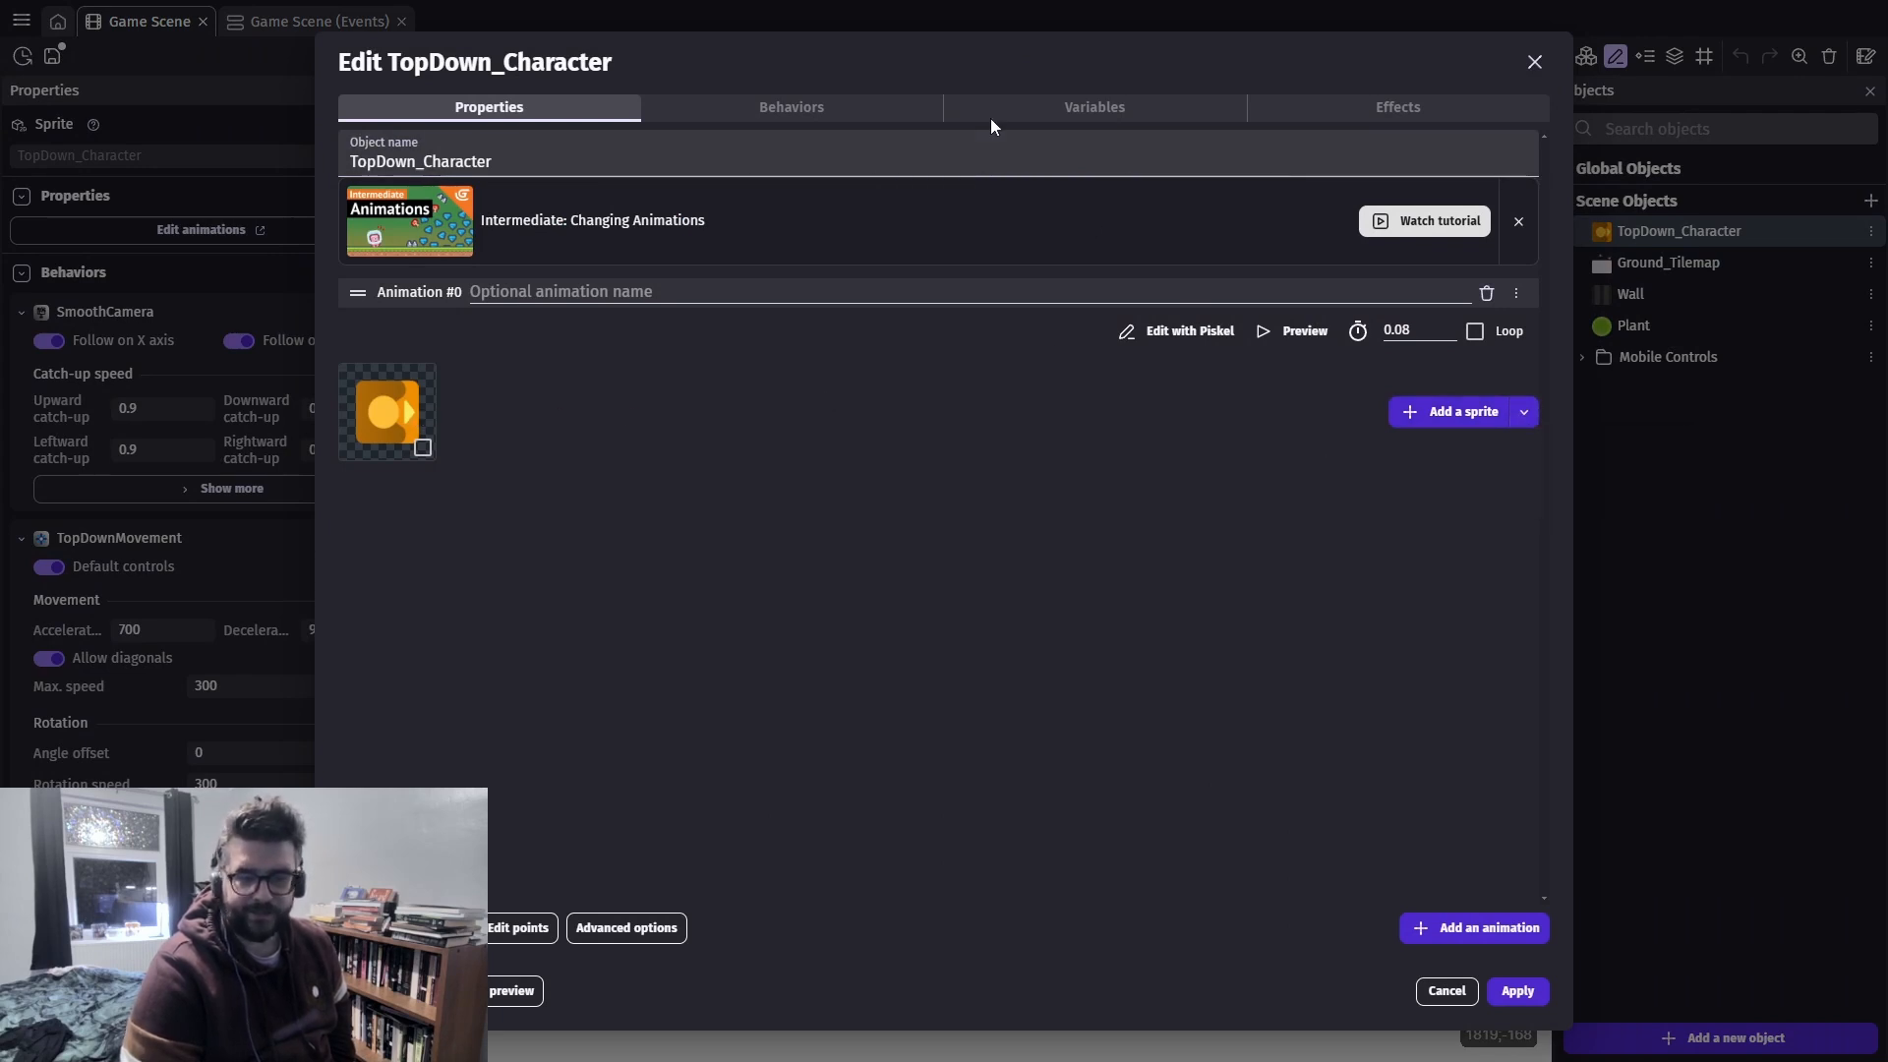
click(1414, 403)
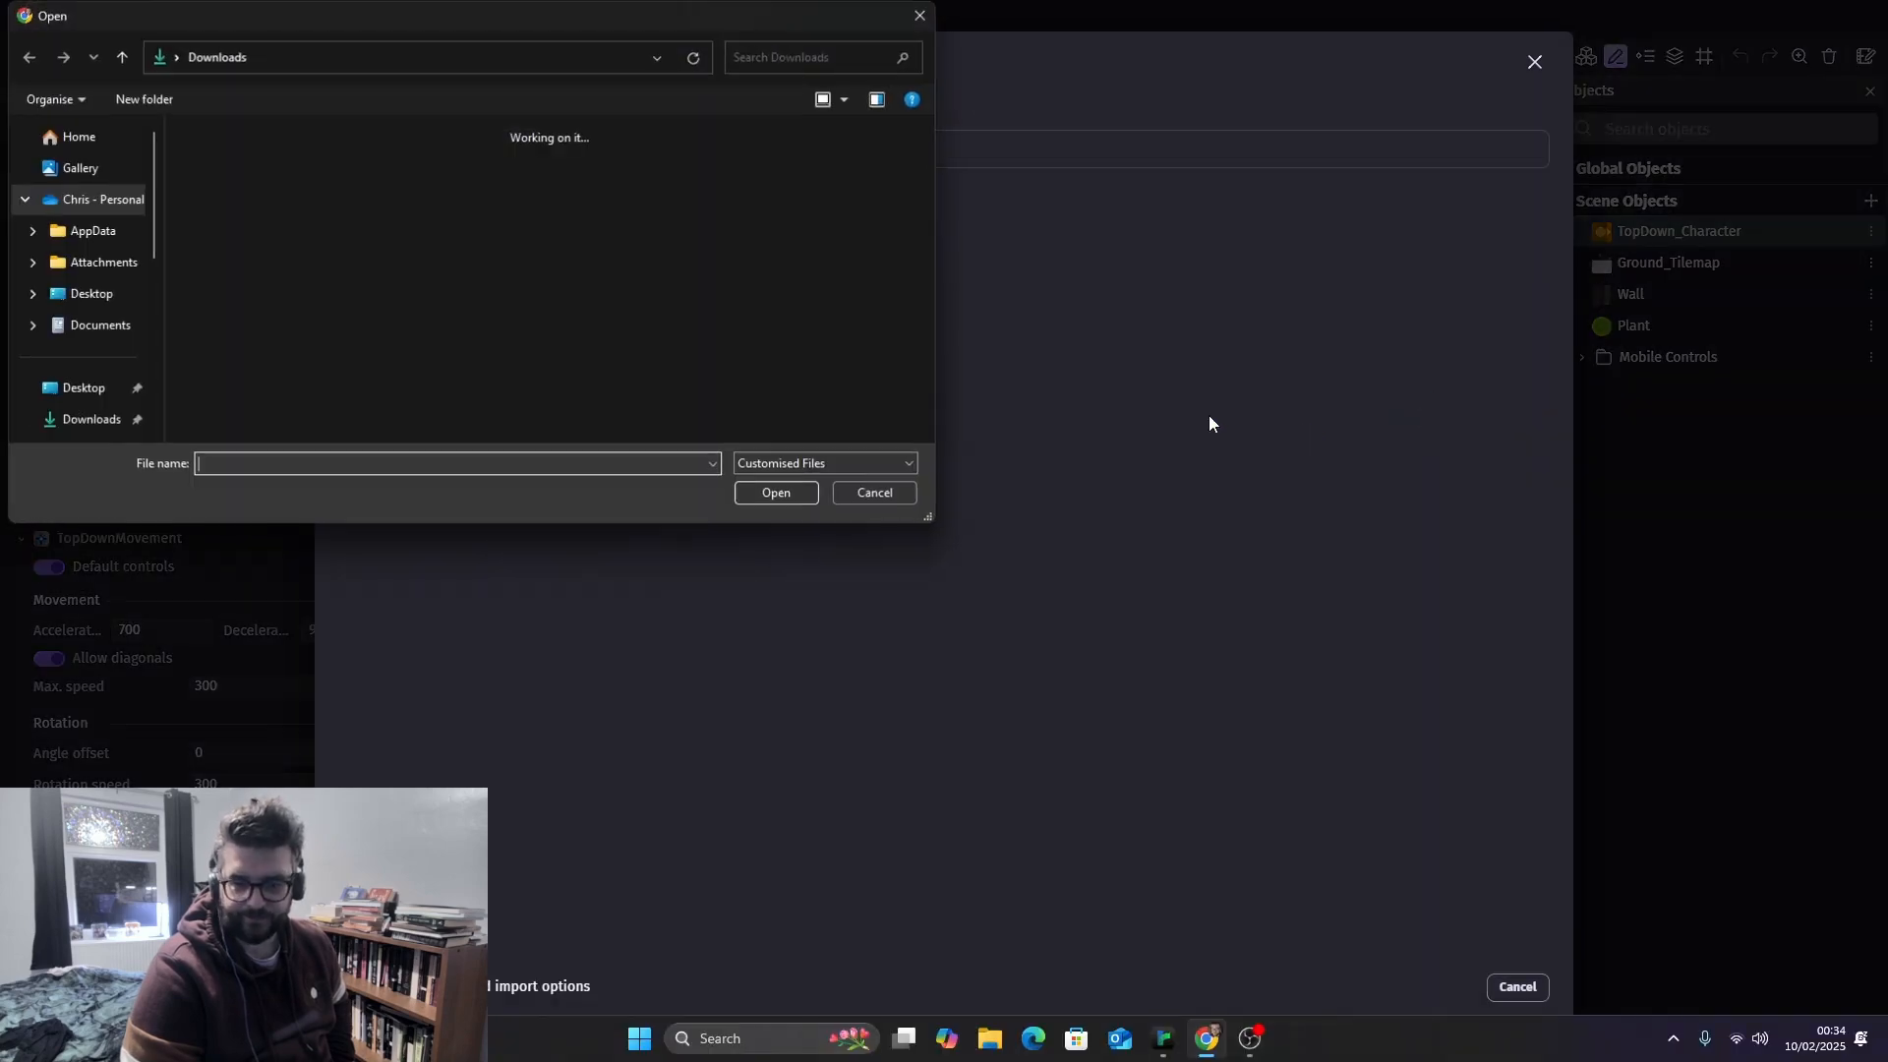
scroll(671, 316, down, 5)
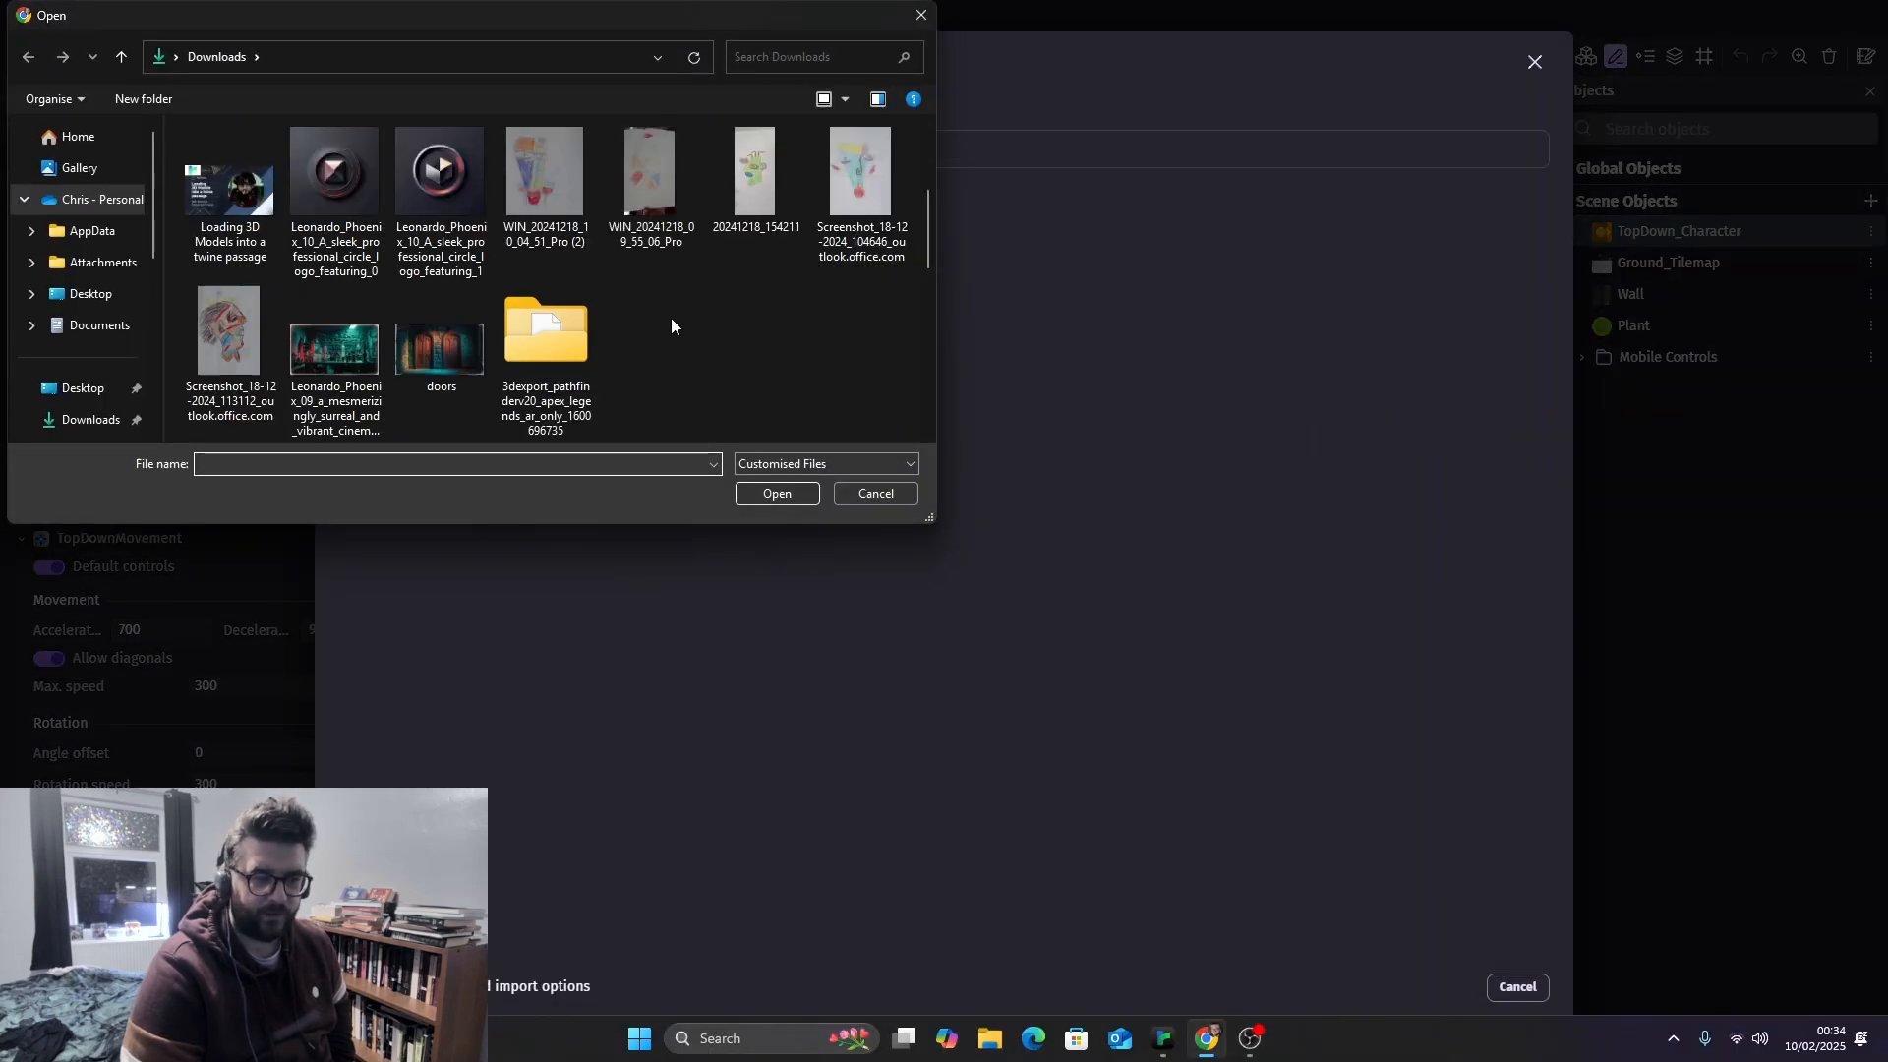
click(877, 493)
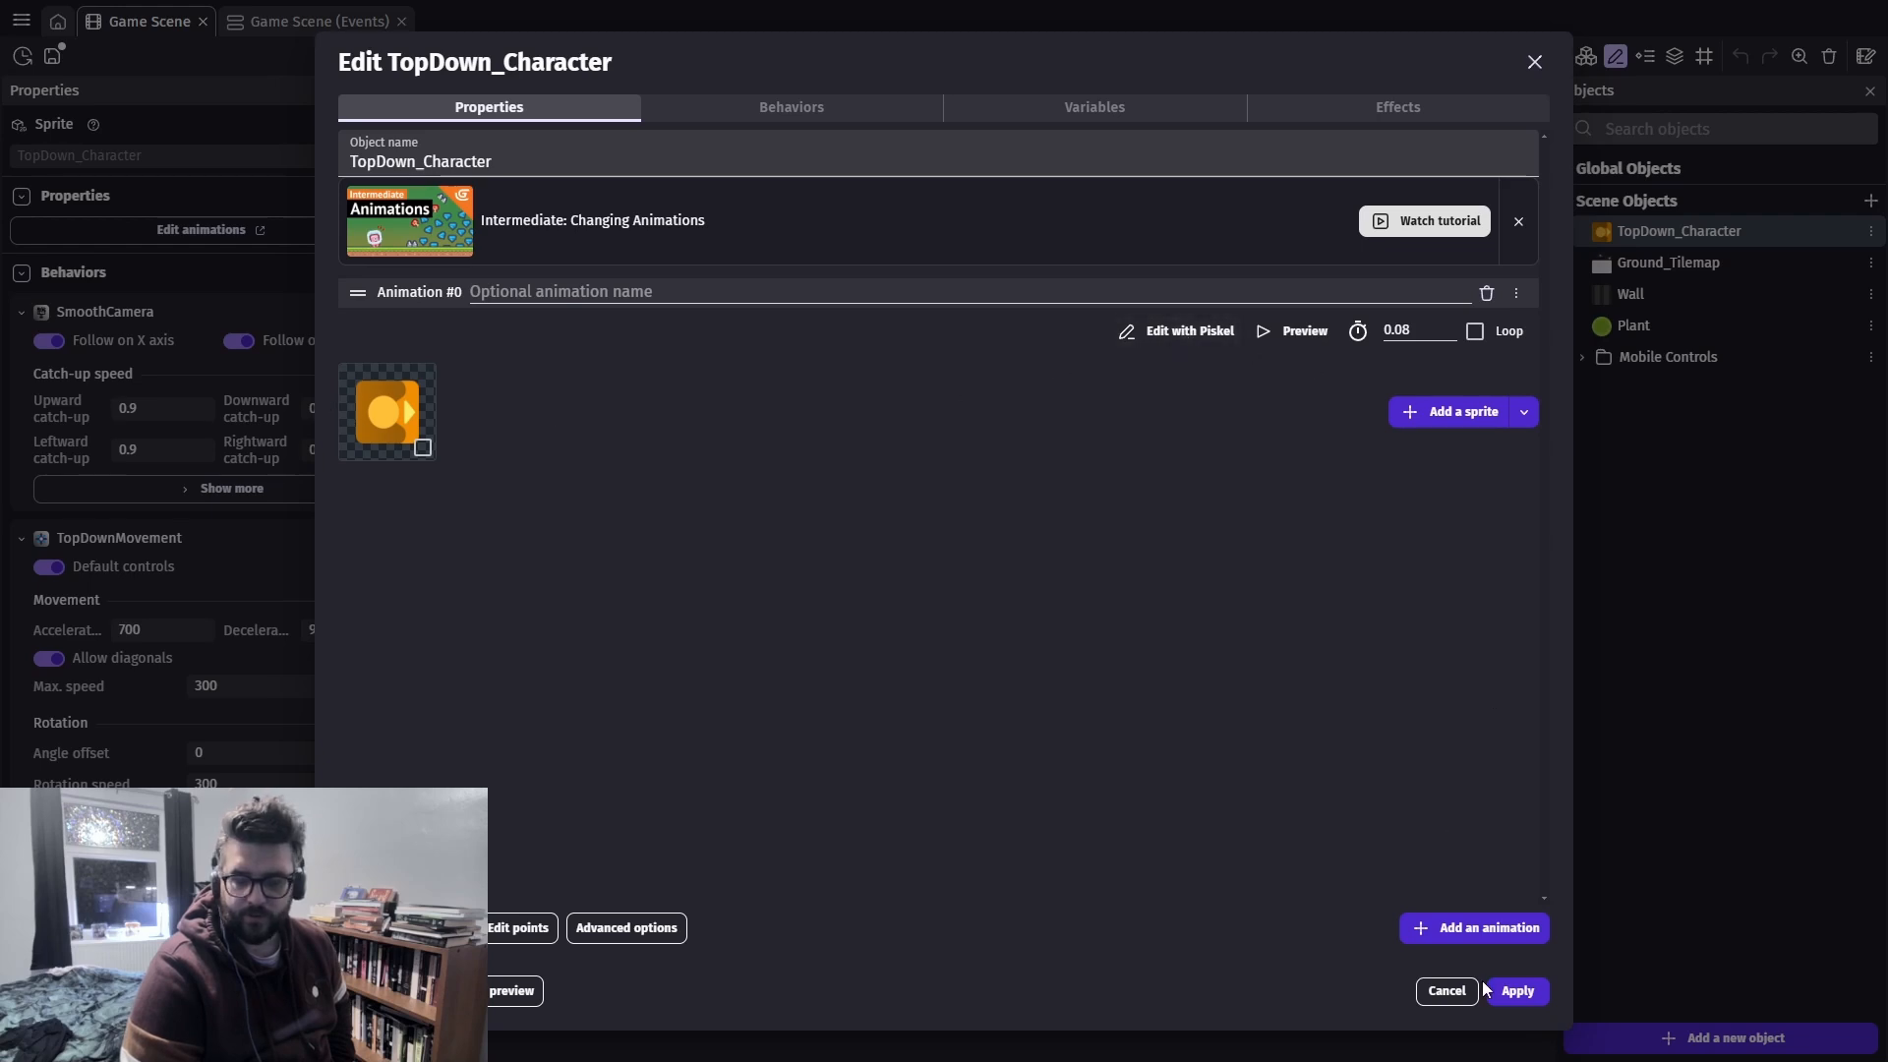
Add a second empty animation to TopDown_Character, remove it again, and close the object editor
click(1455, 924)
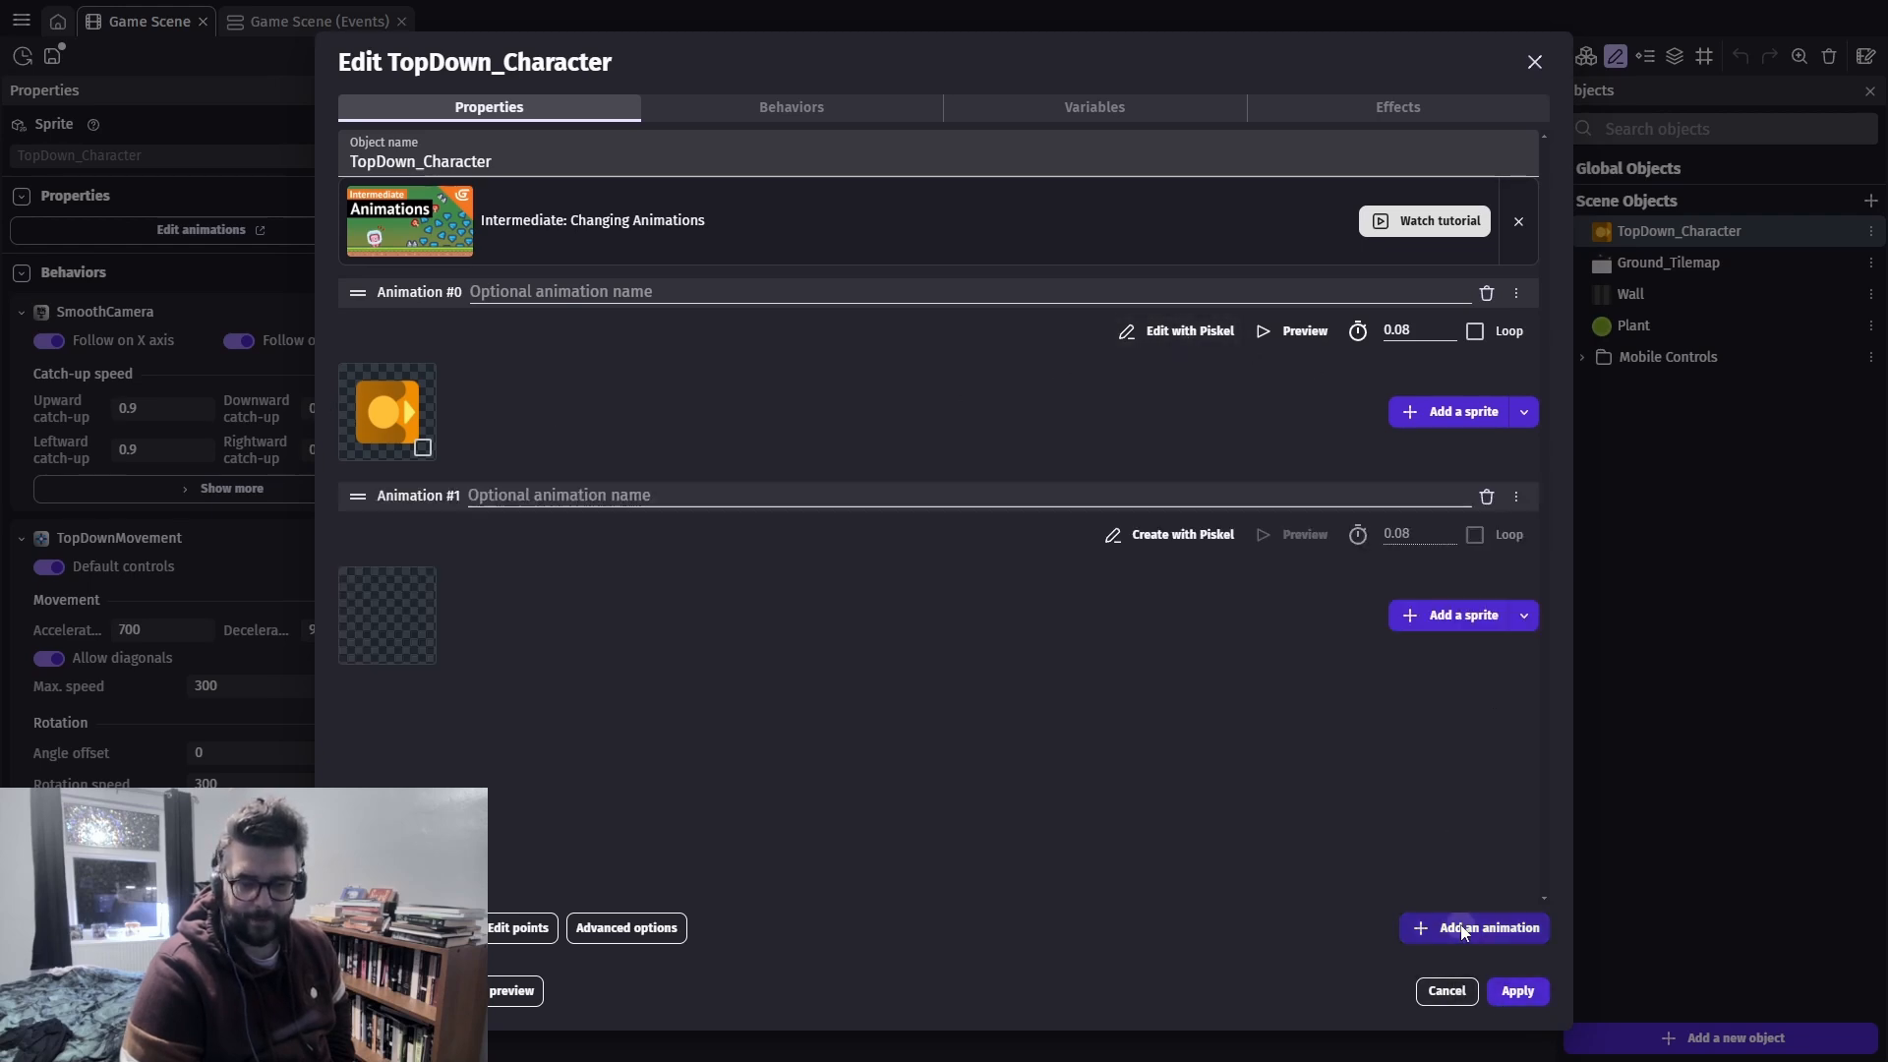
click(1487, 497)
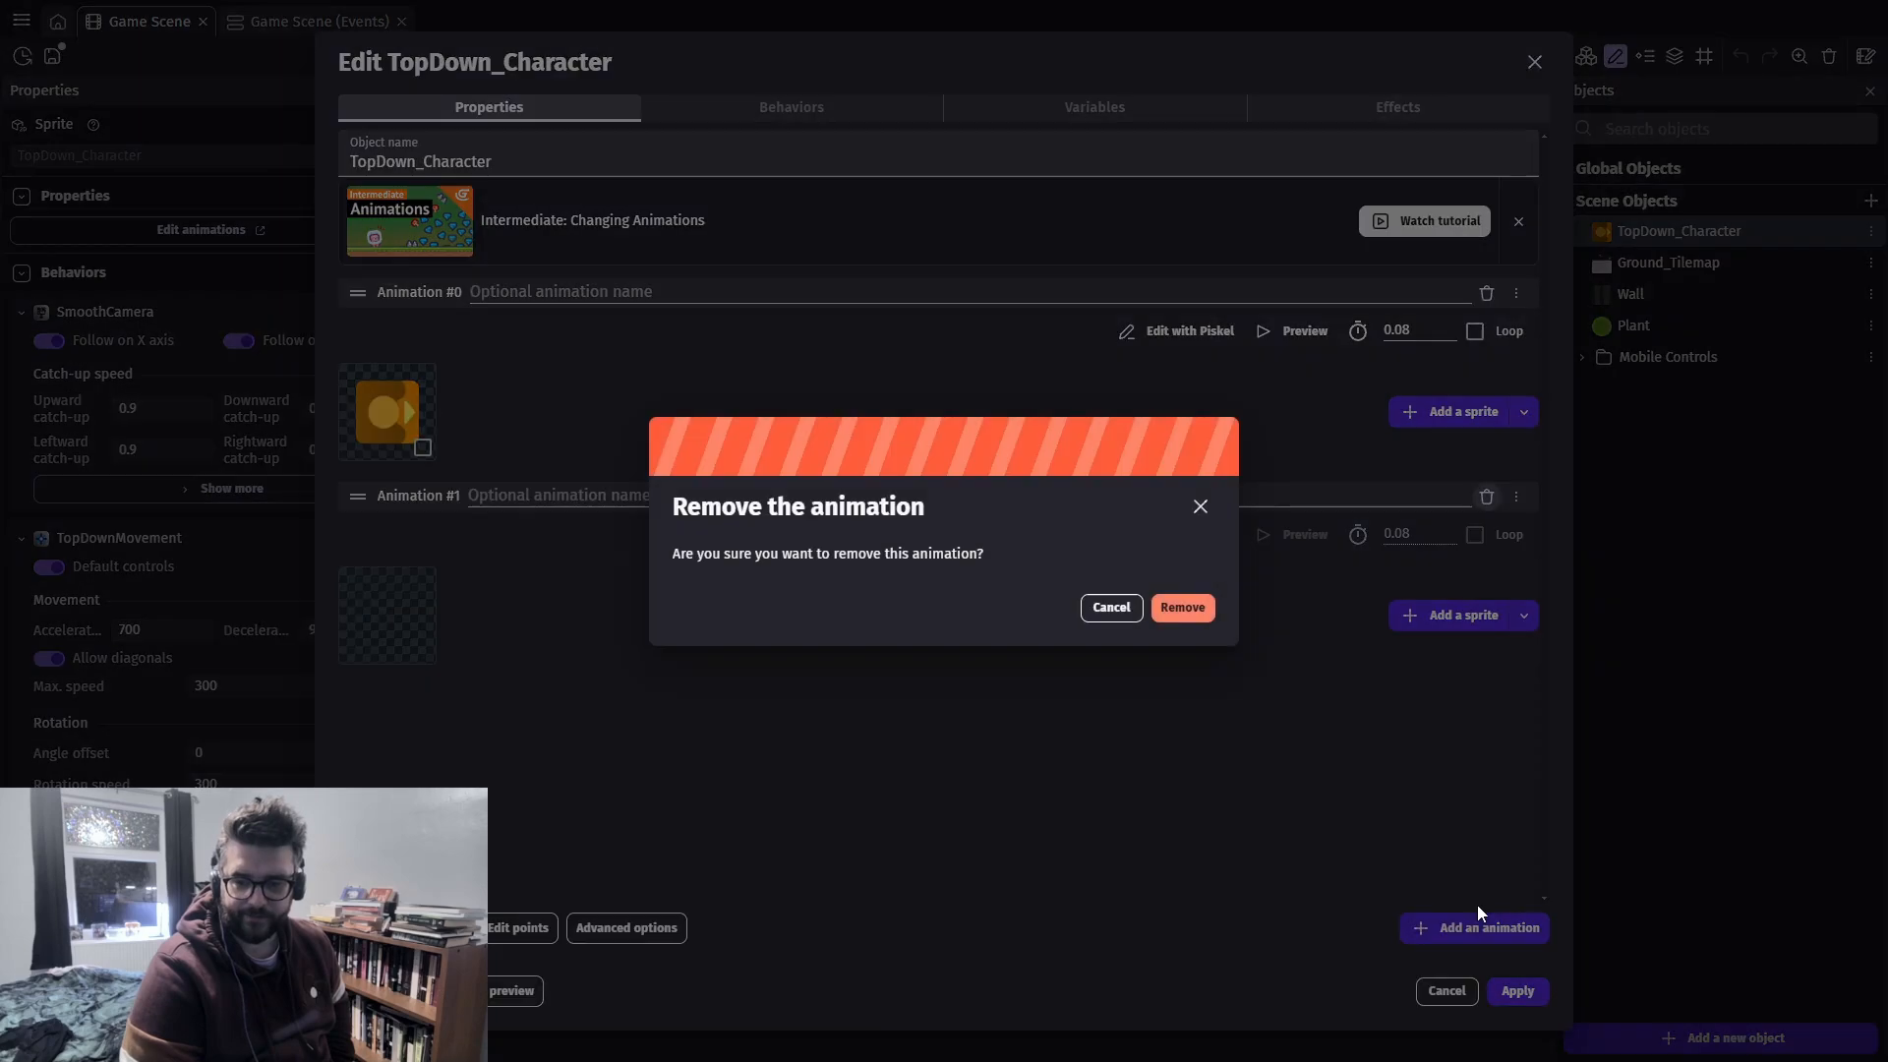
click(1160, 610)
click(1446, 991)
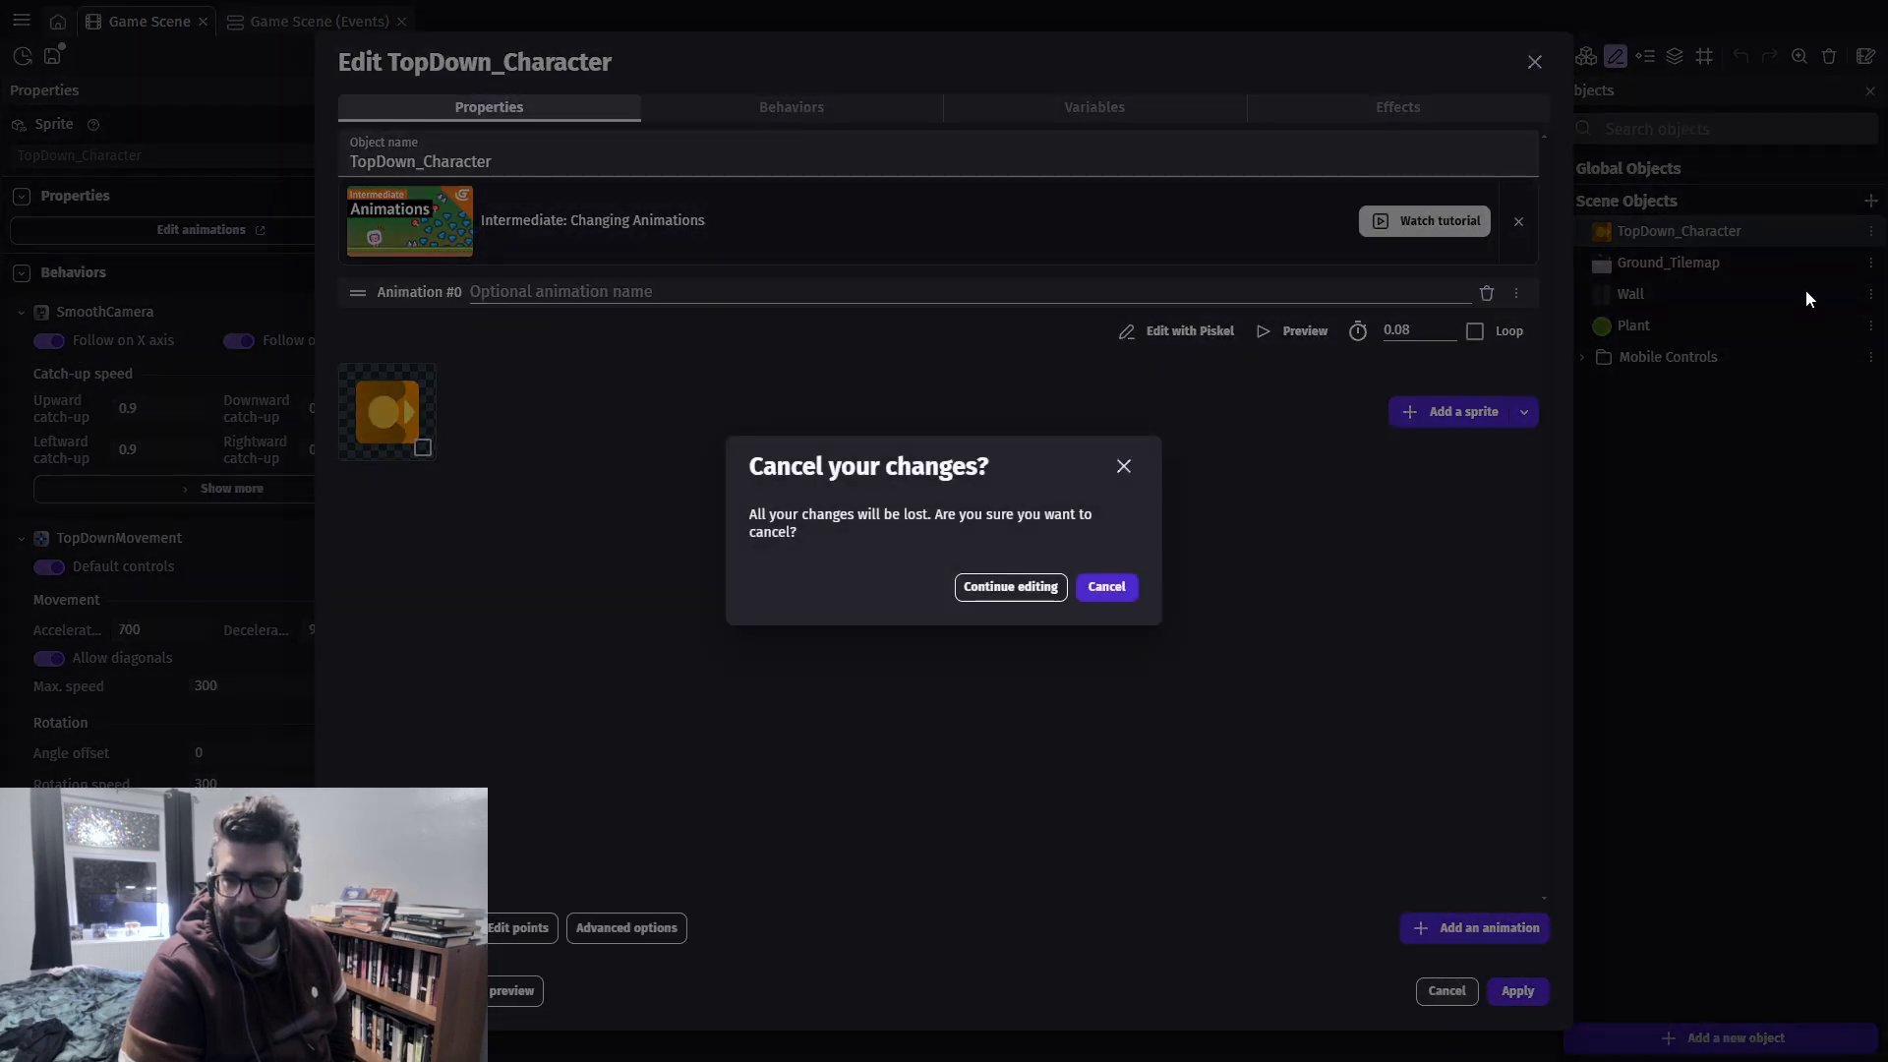
click(1012, 587)
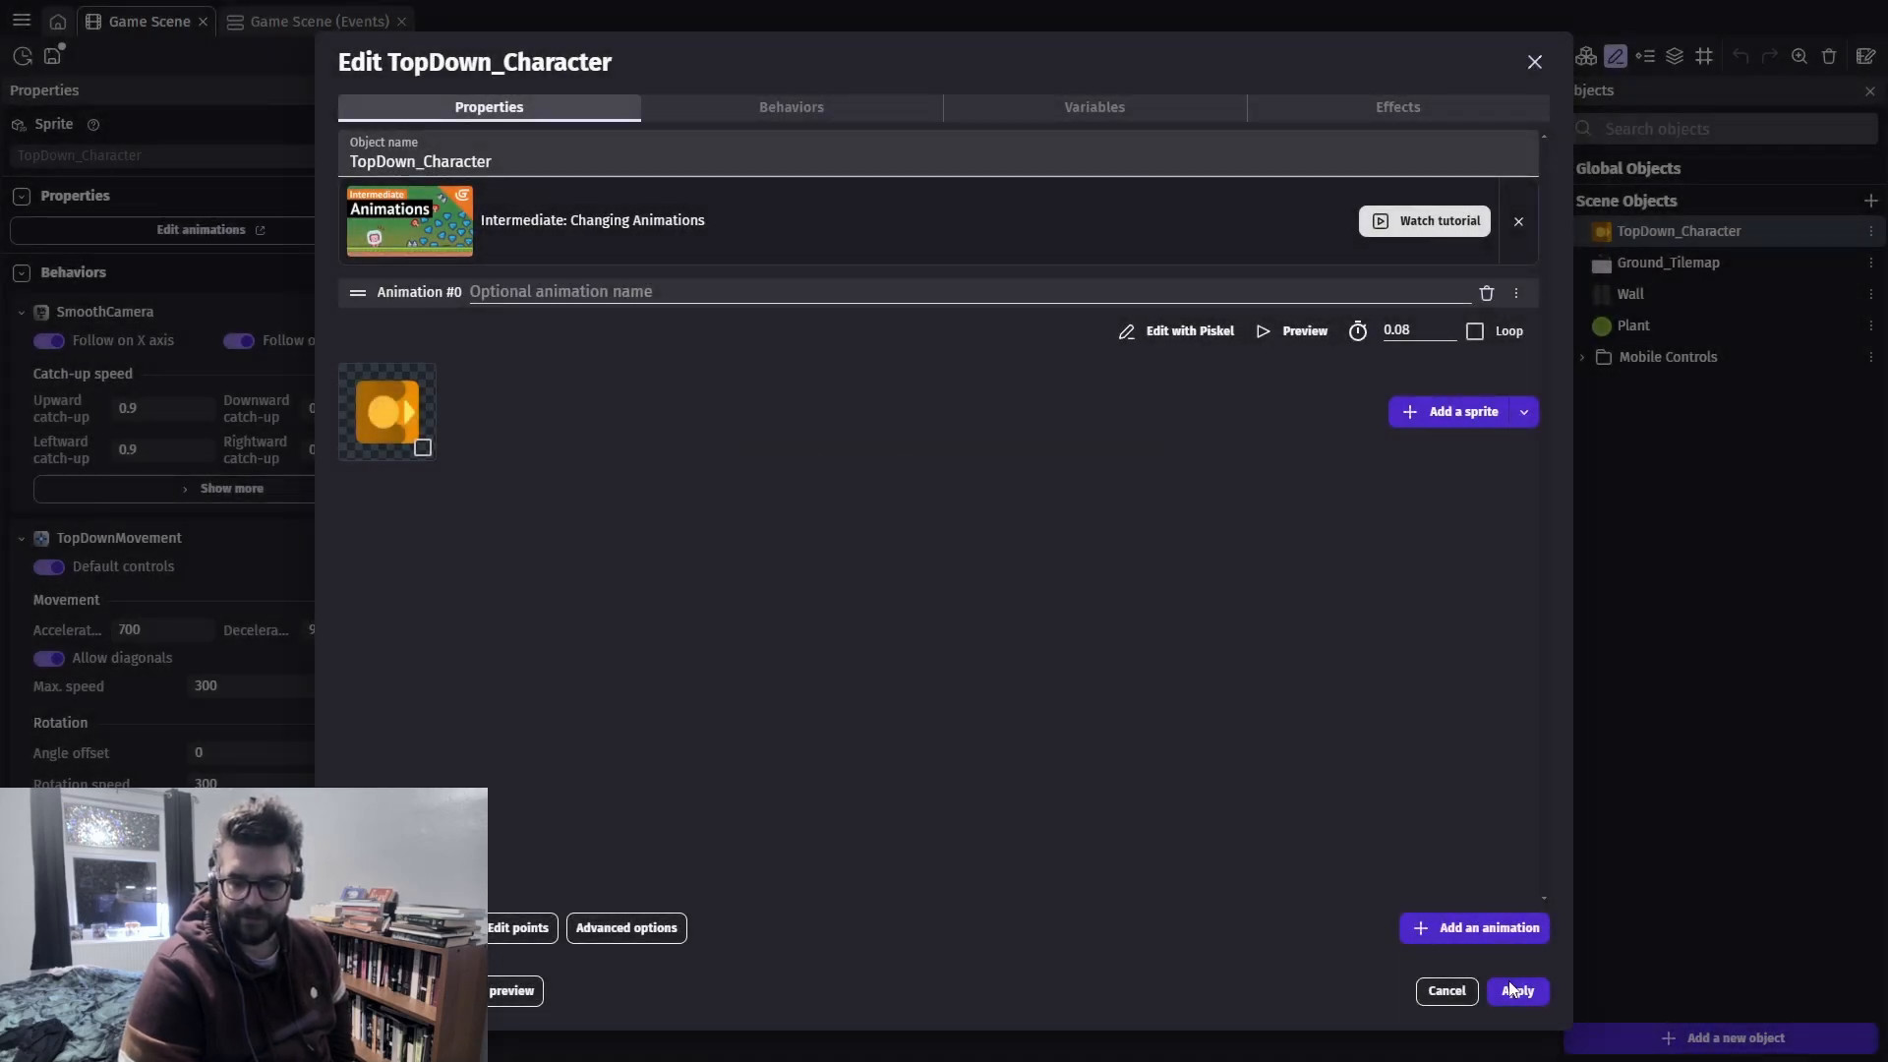
click(1514, 989)
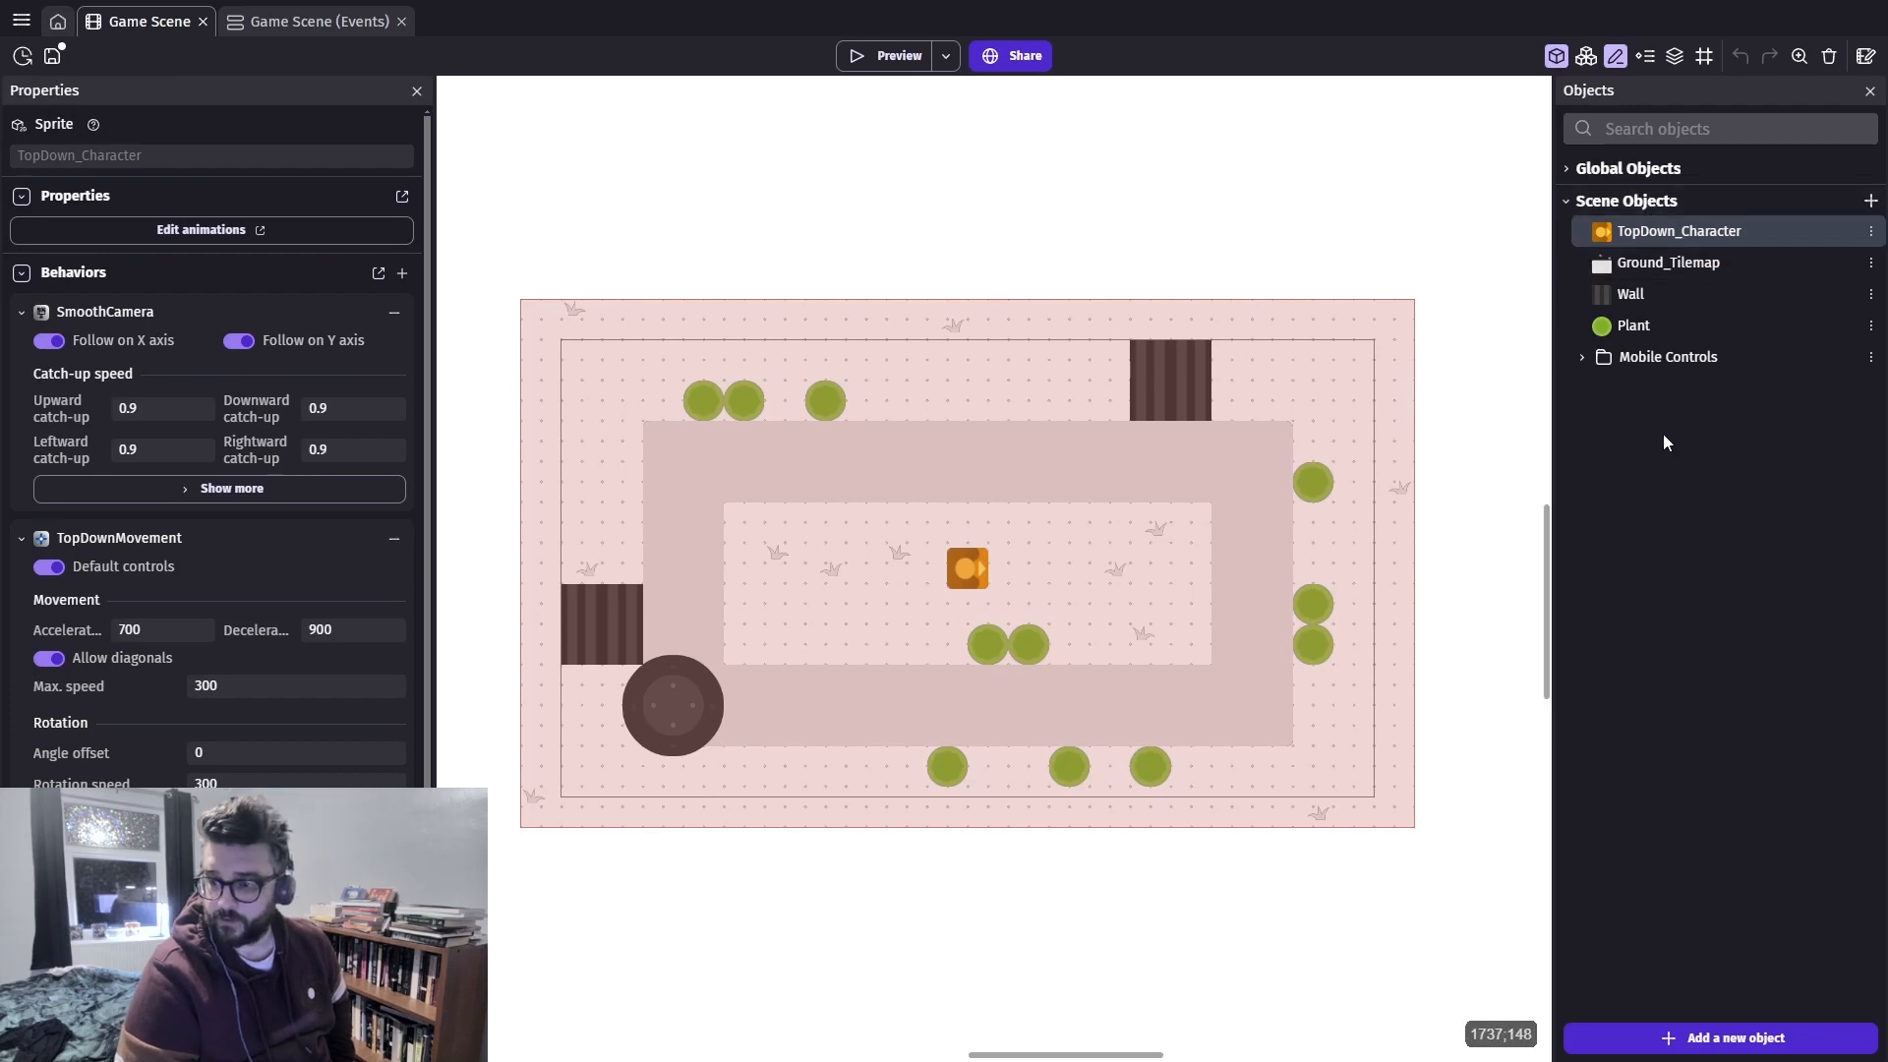
Examine the scene's instances list, its object groups and the behavior settings of TopDown_Character
click(1645, 56)
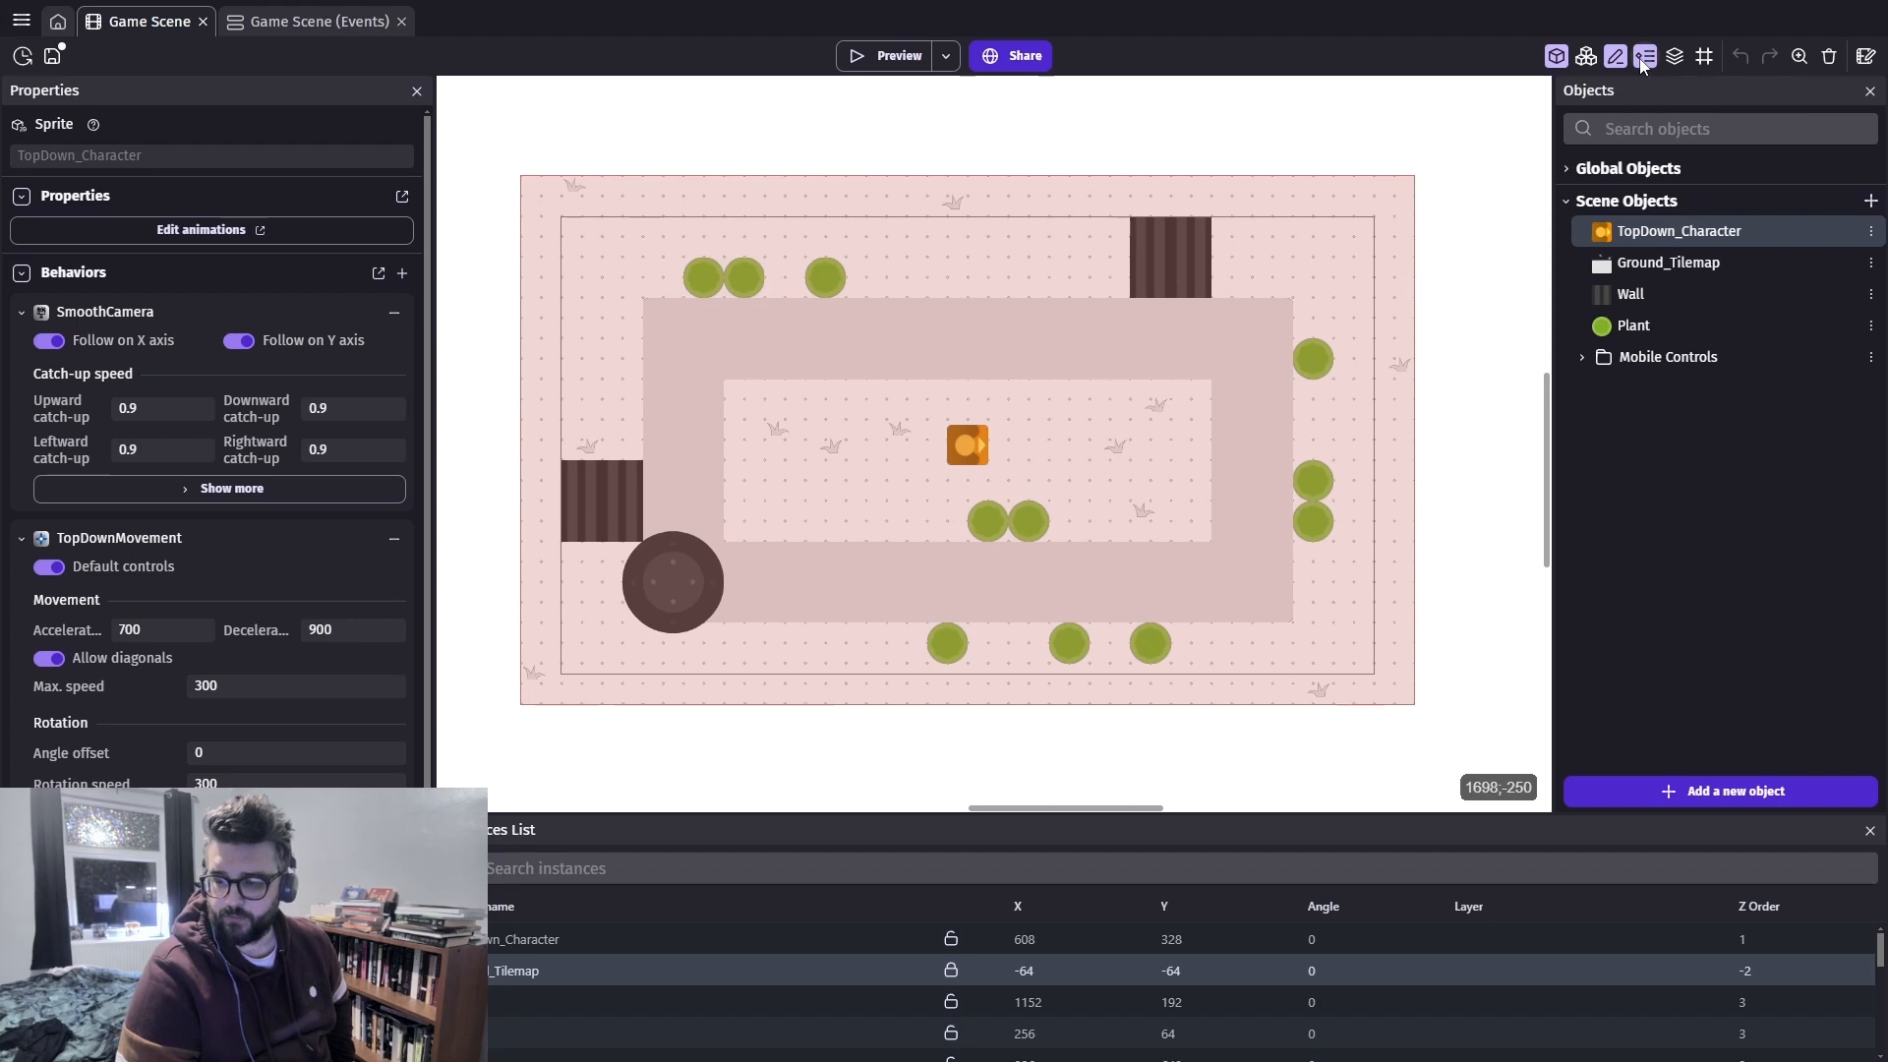
click(1643, 59)
click(1584, 57)
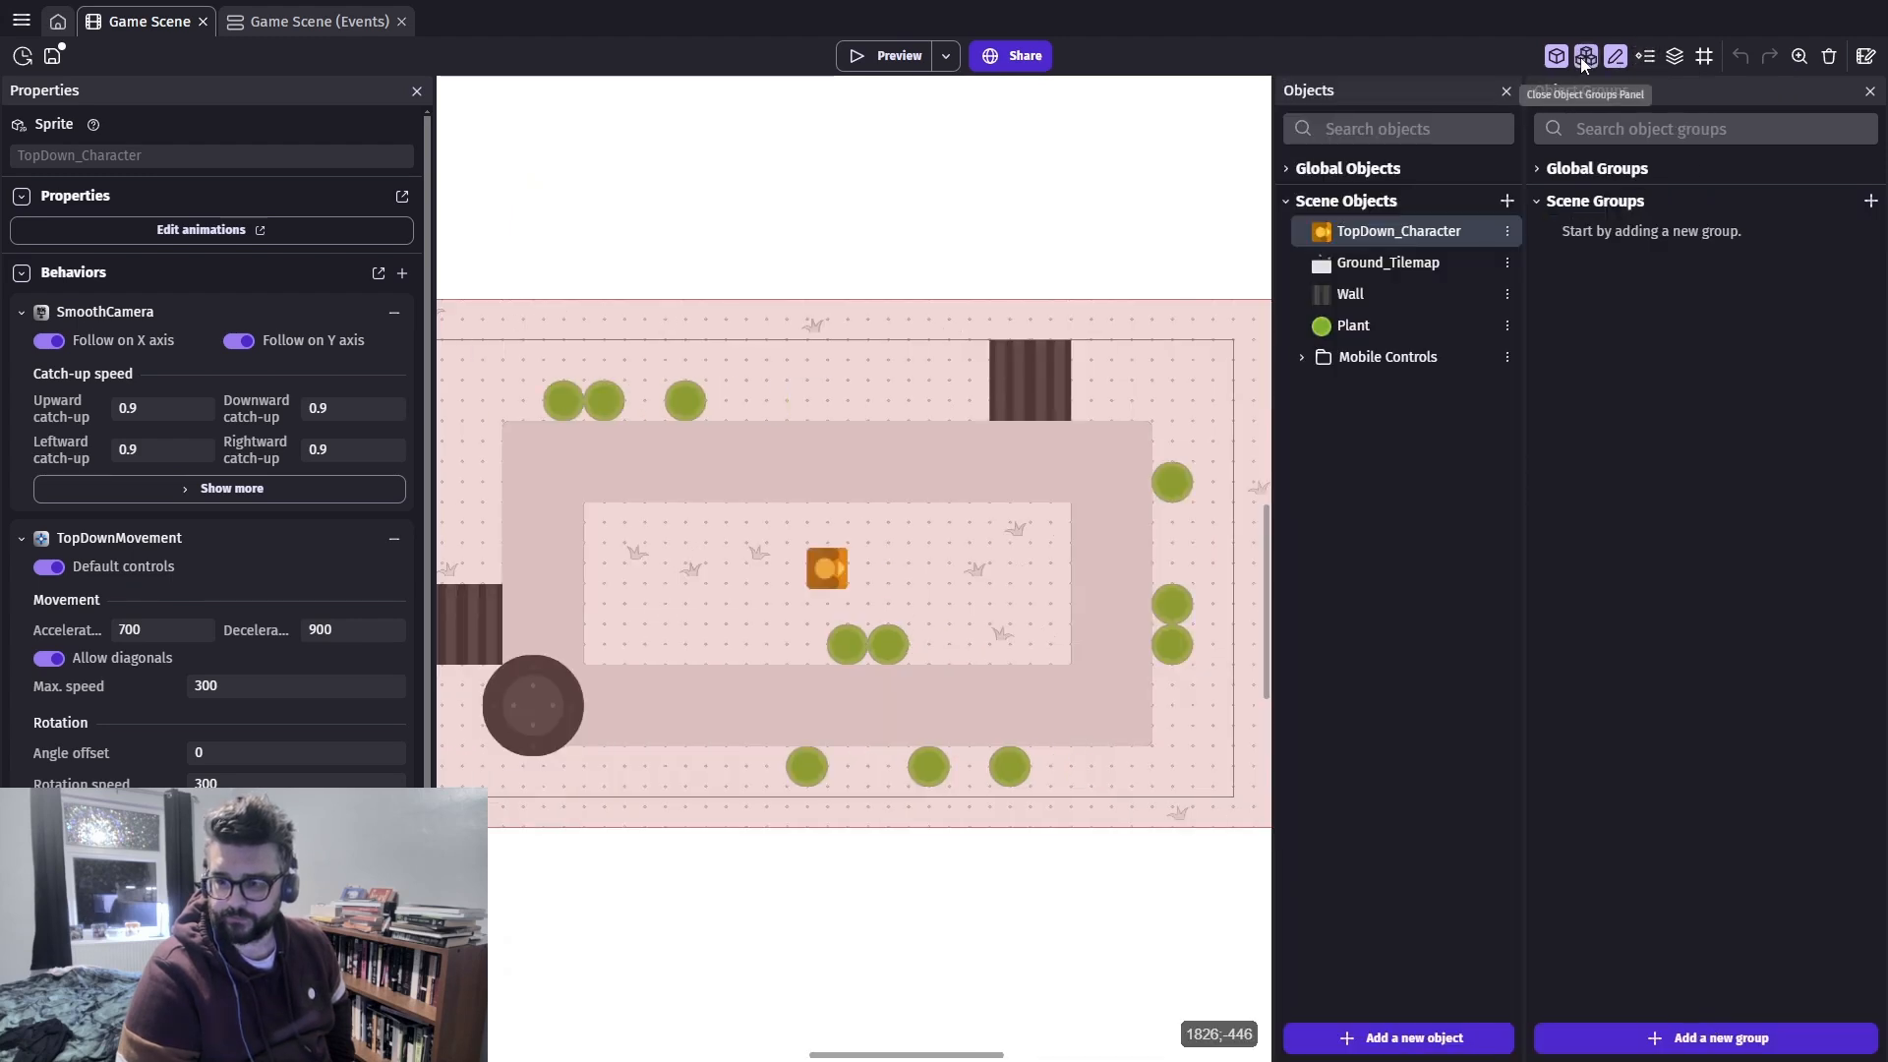
click(1584, 57)
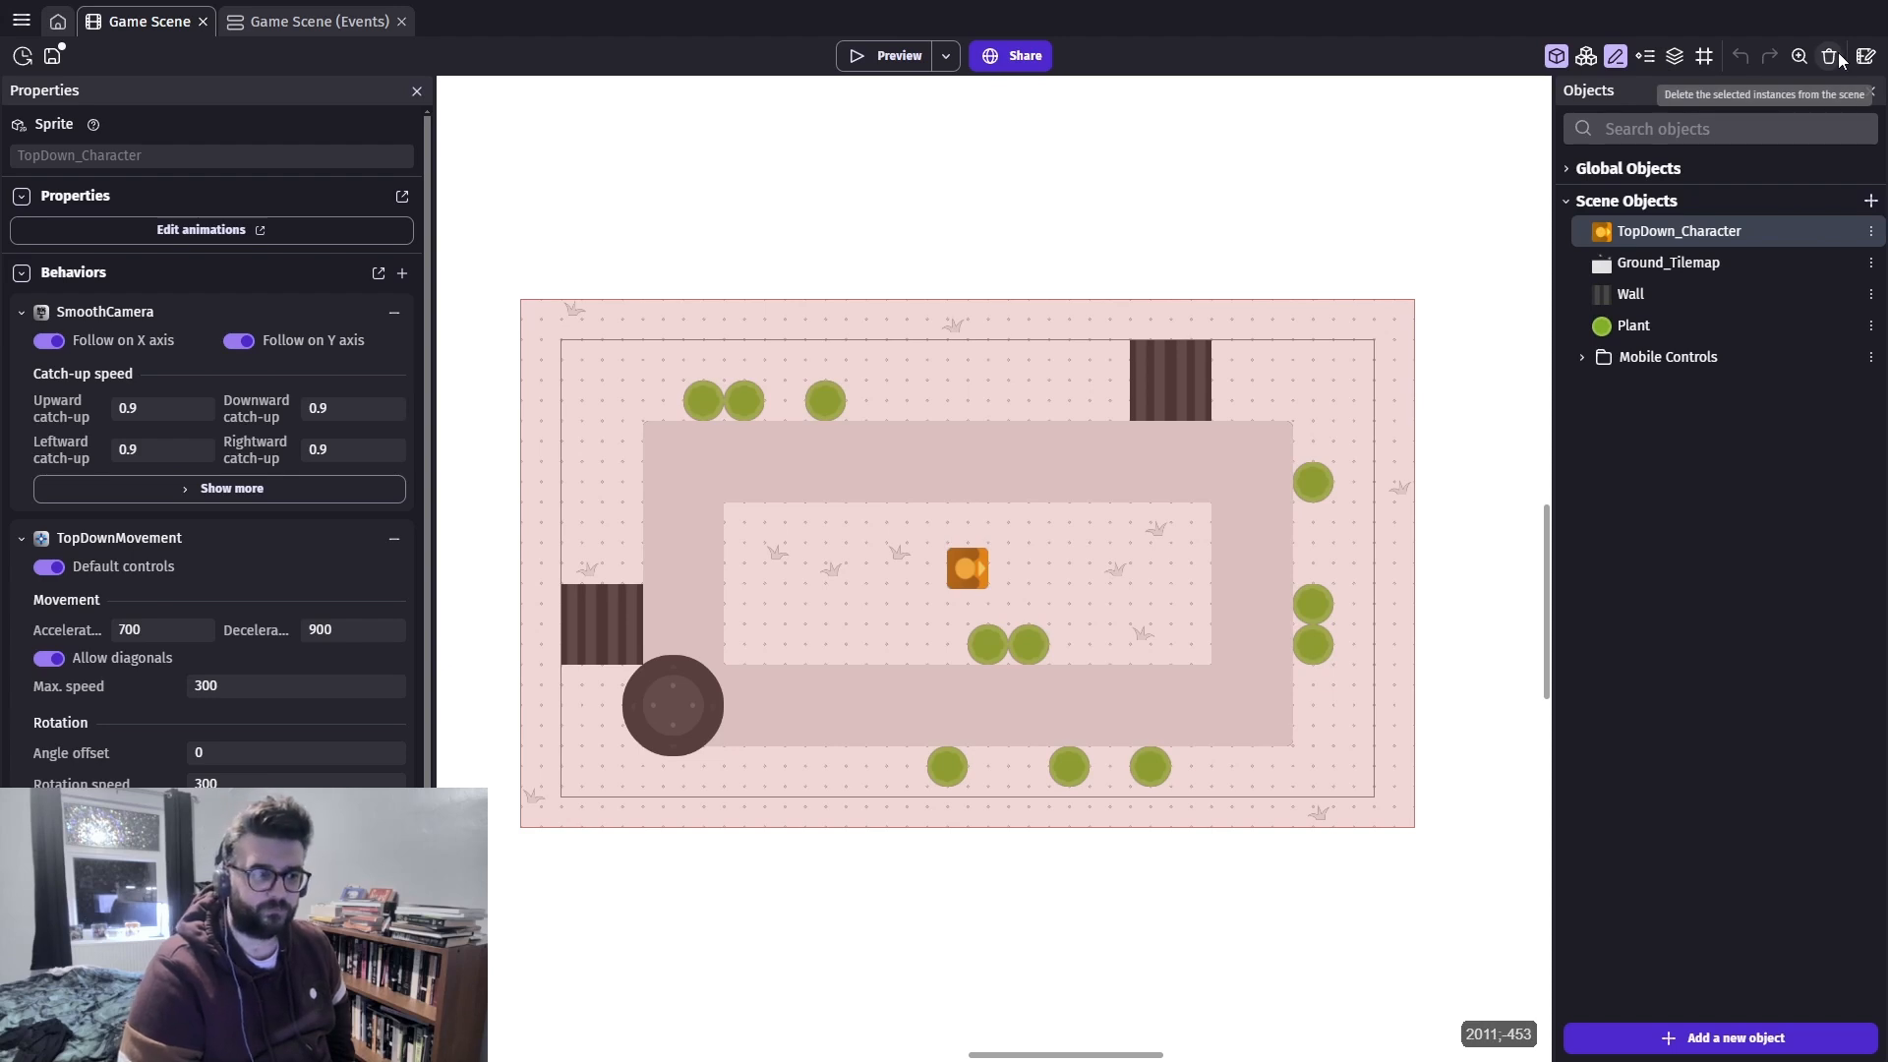
scroll(312, 371, down, 1)
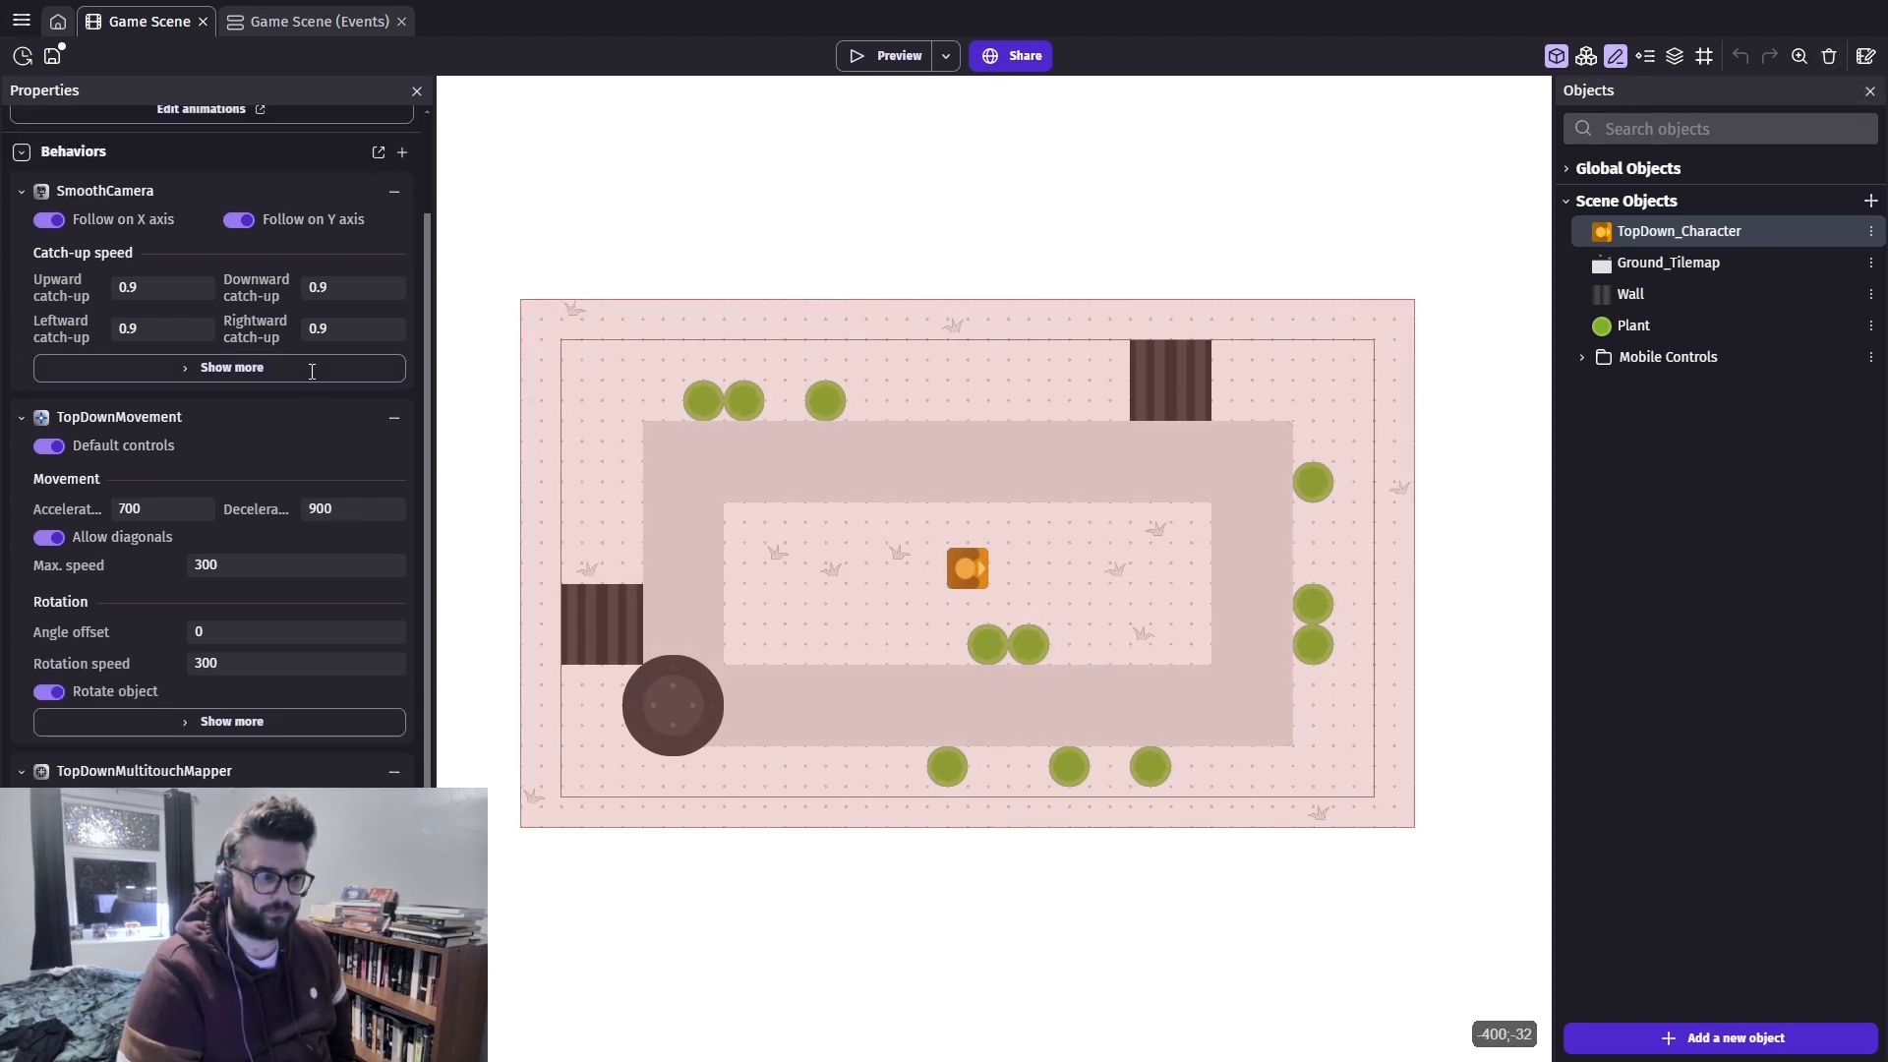
Add the Conjurer 3 character from the 16x16 rpg characters in the Asset Store to the scene
scroll(311, 371, up, 1)
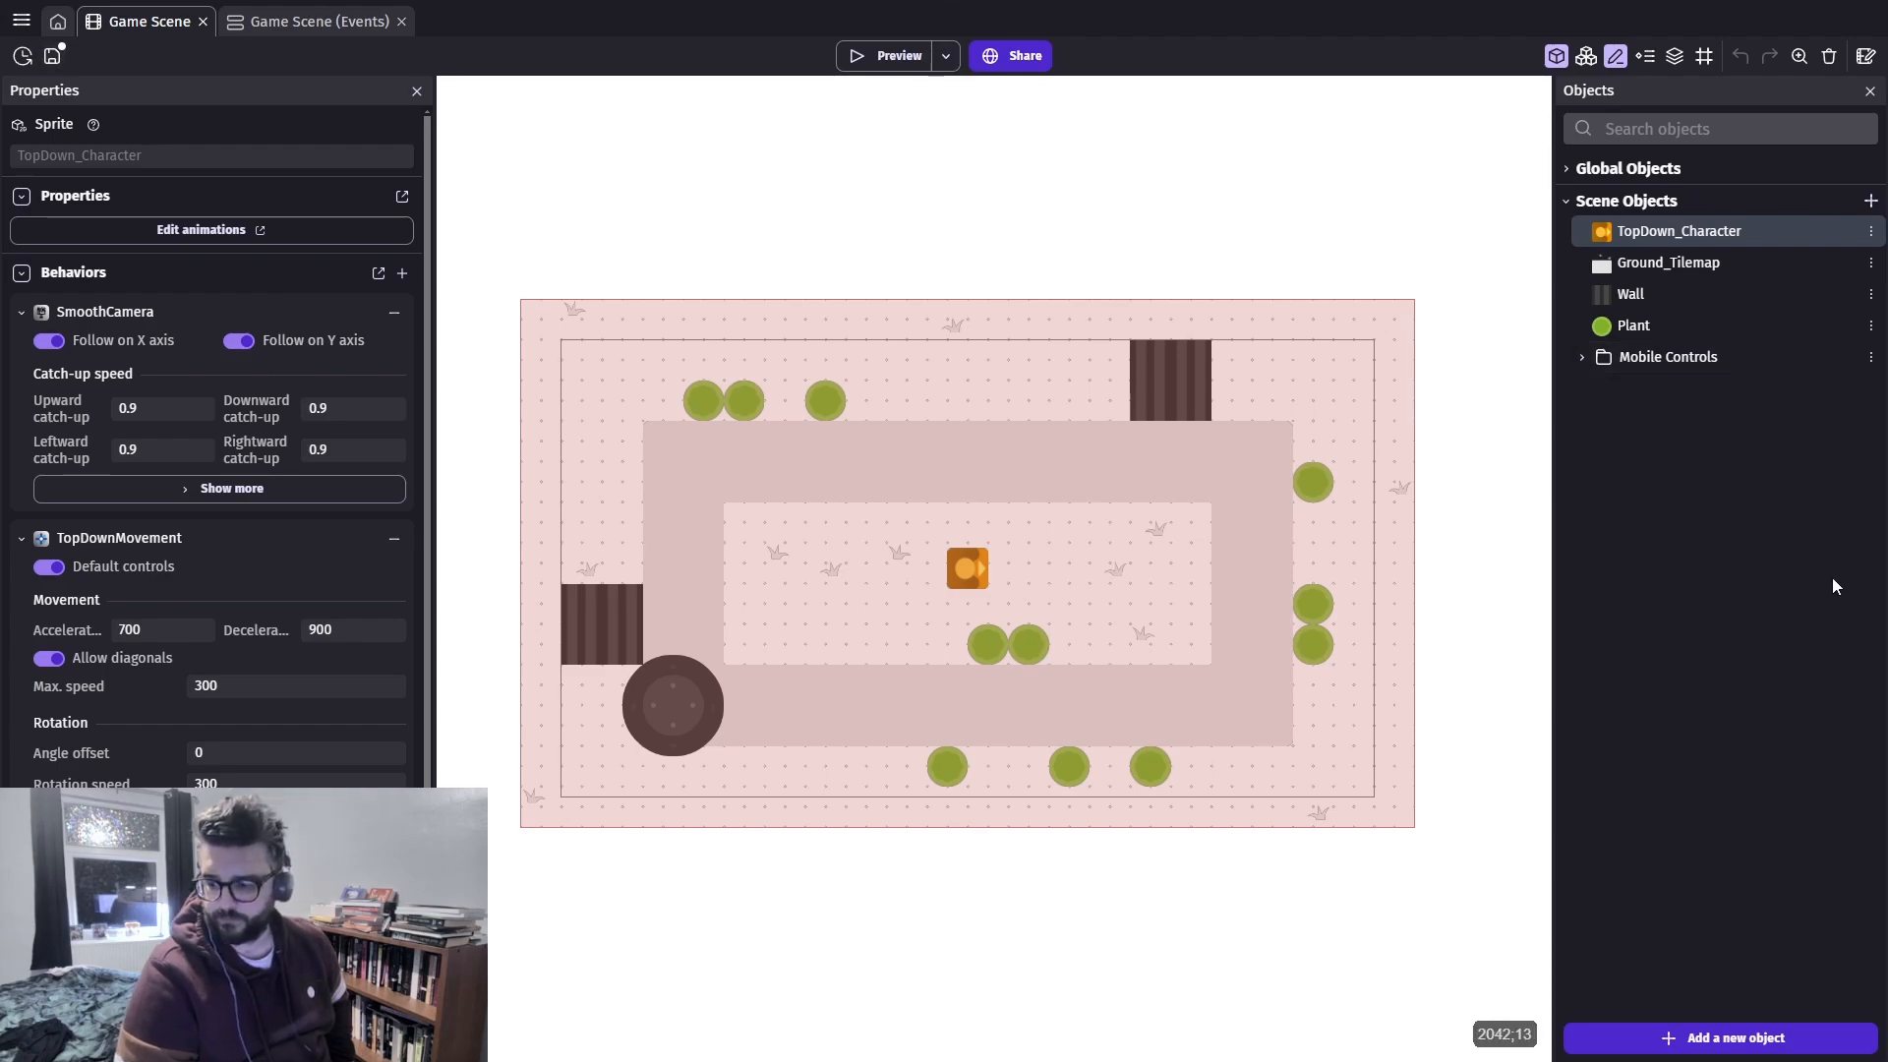
click(1750, 1038)
scroll(730, 374, down, 5)
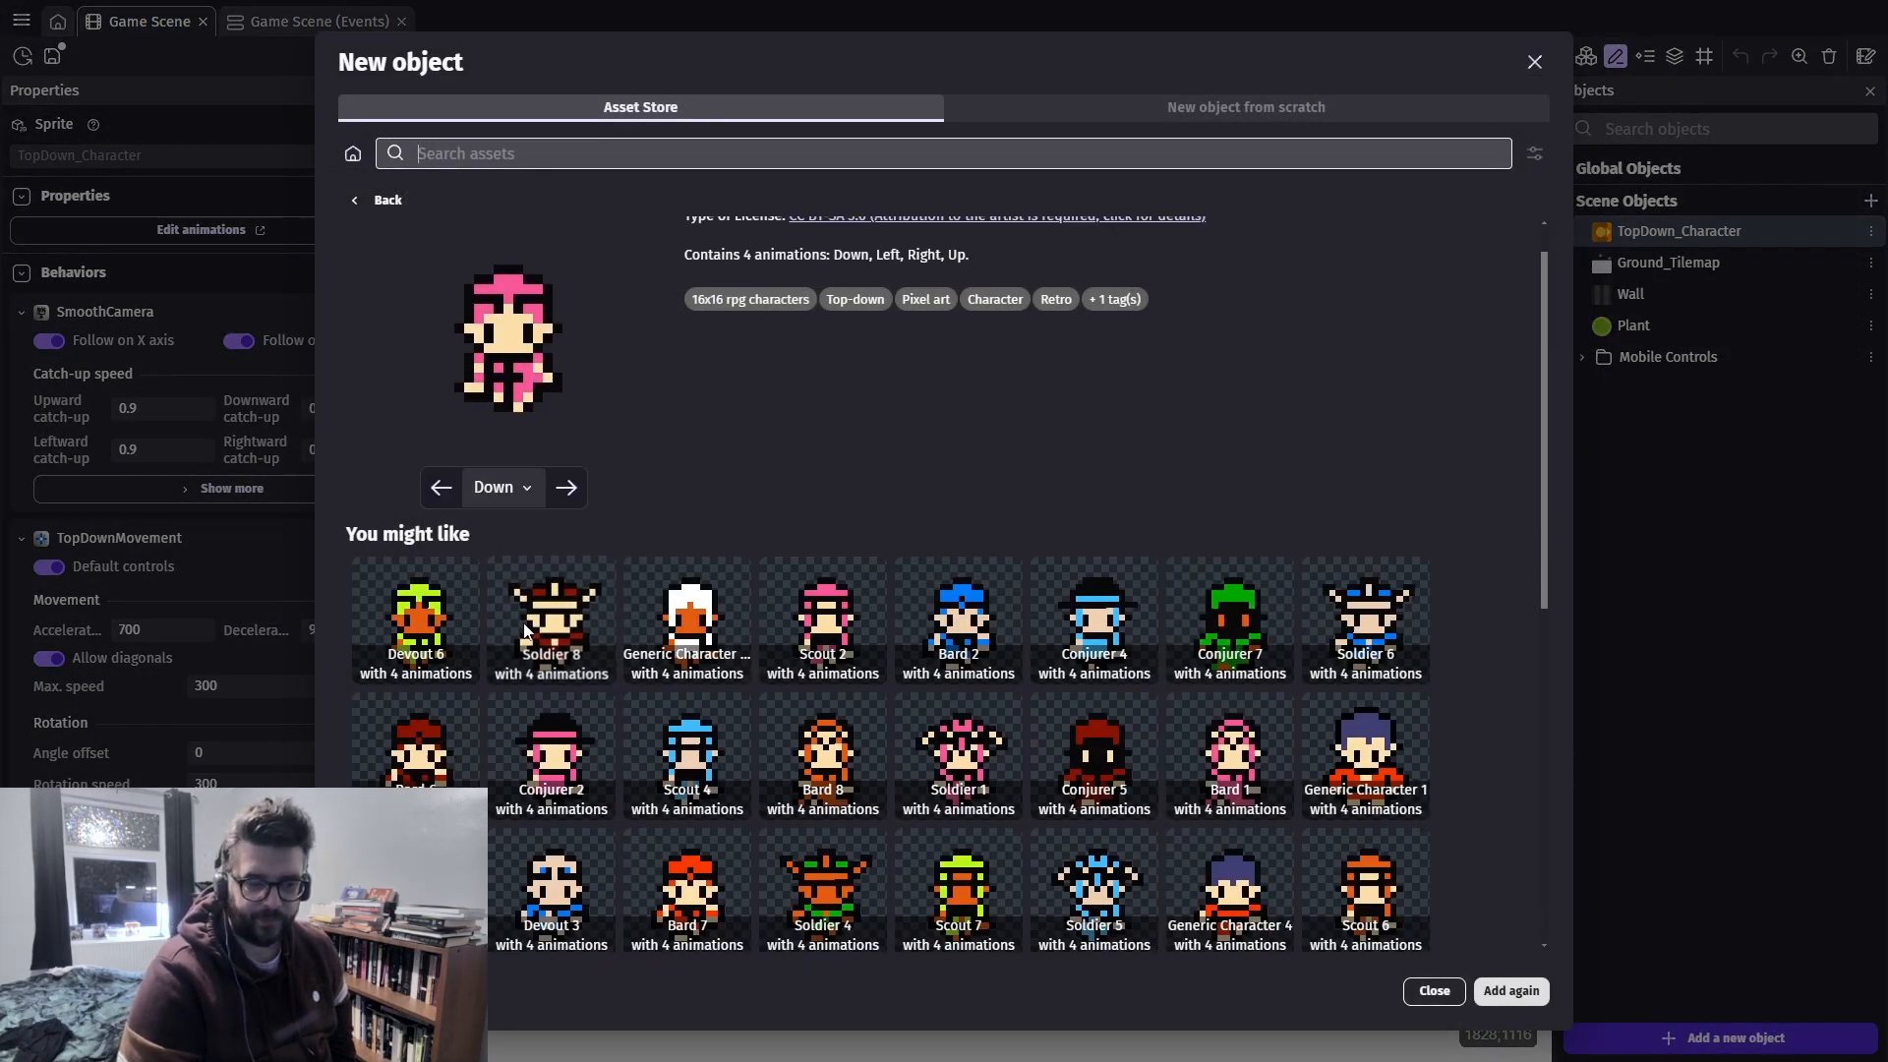
scroll(730, 374, up, 5)
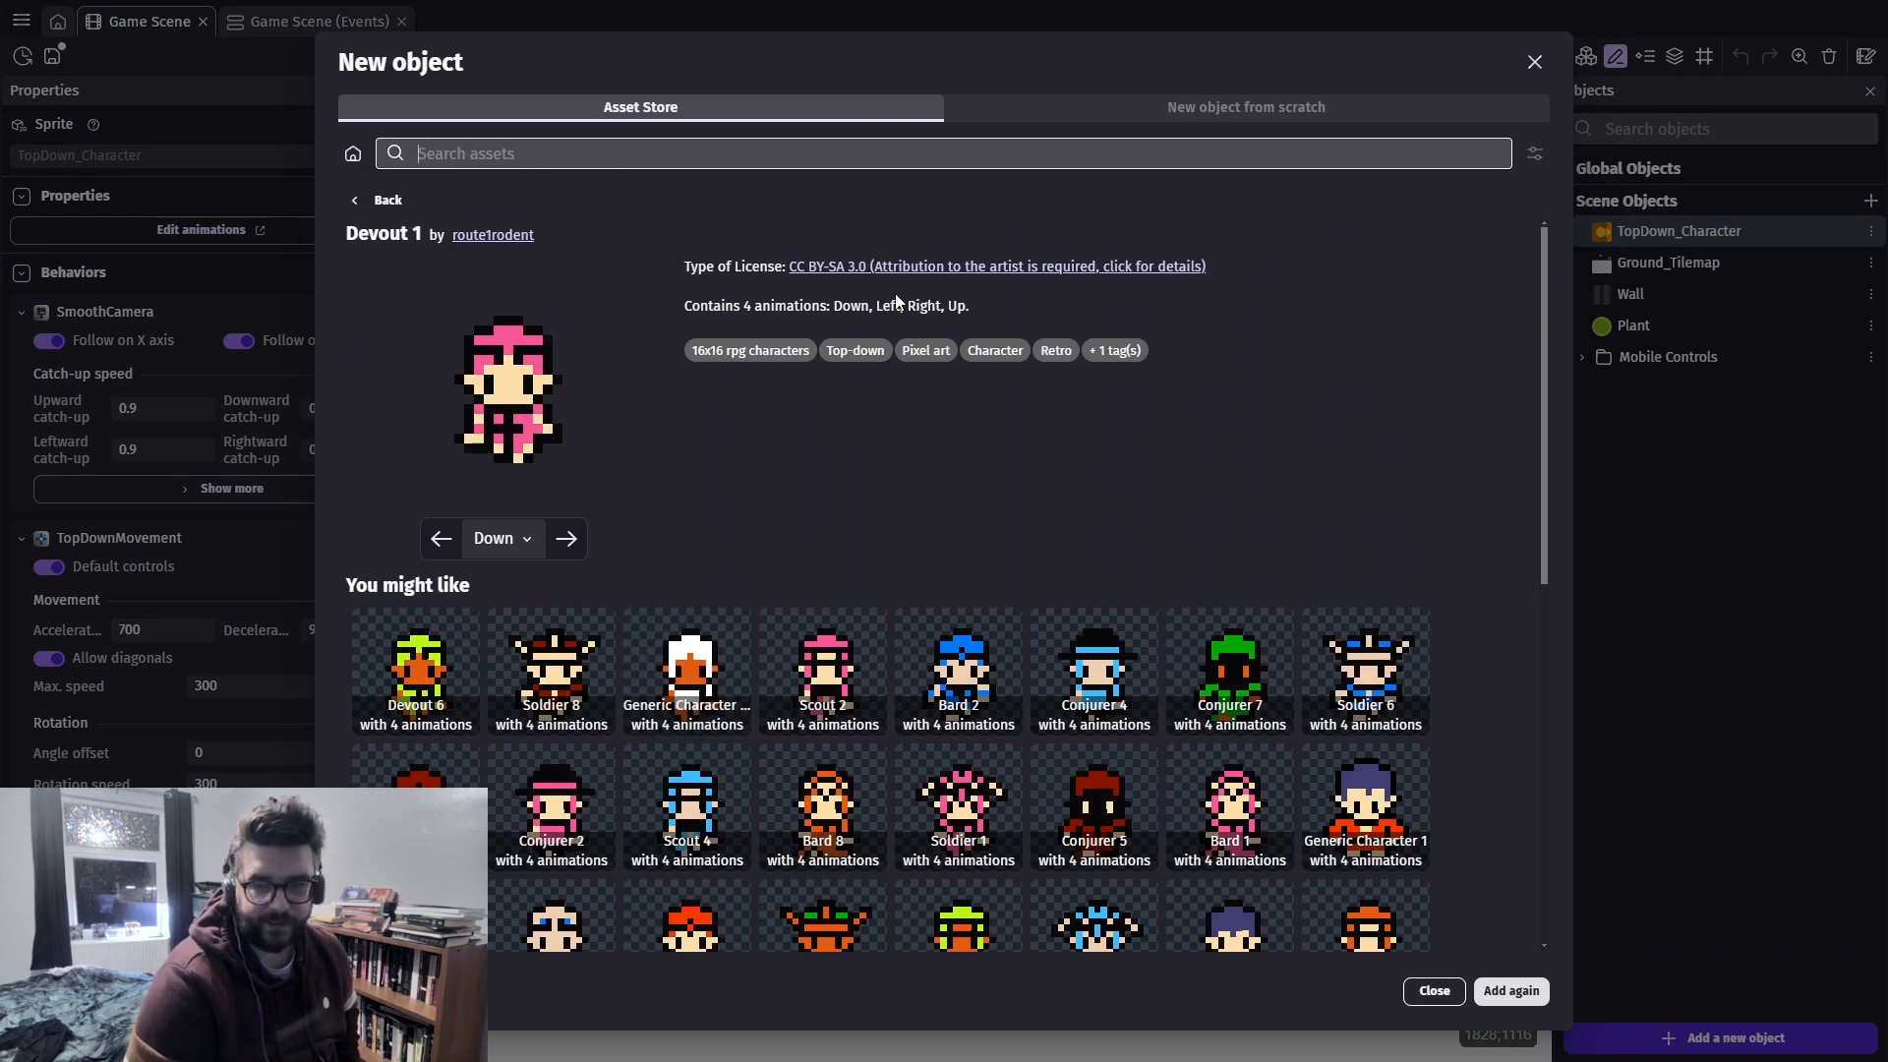
scroll(966, 592, down, 5)
scroll(1003, 541, down, 3)
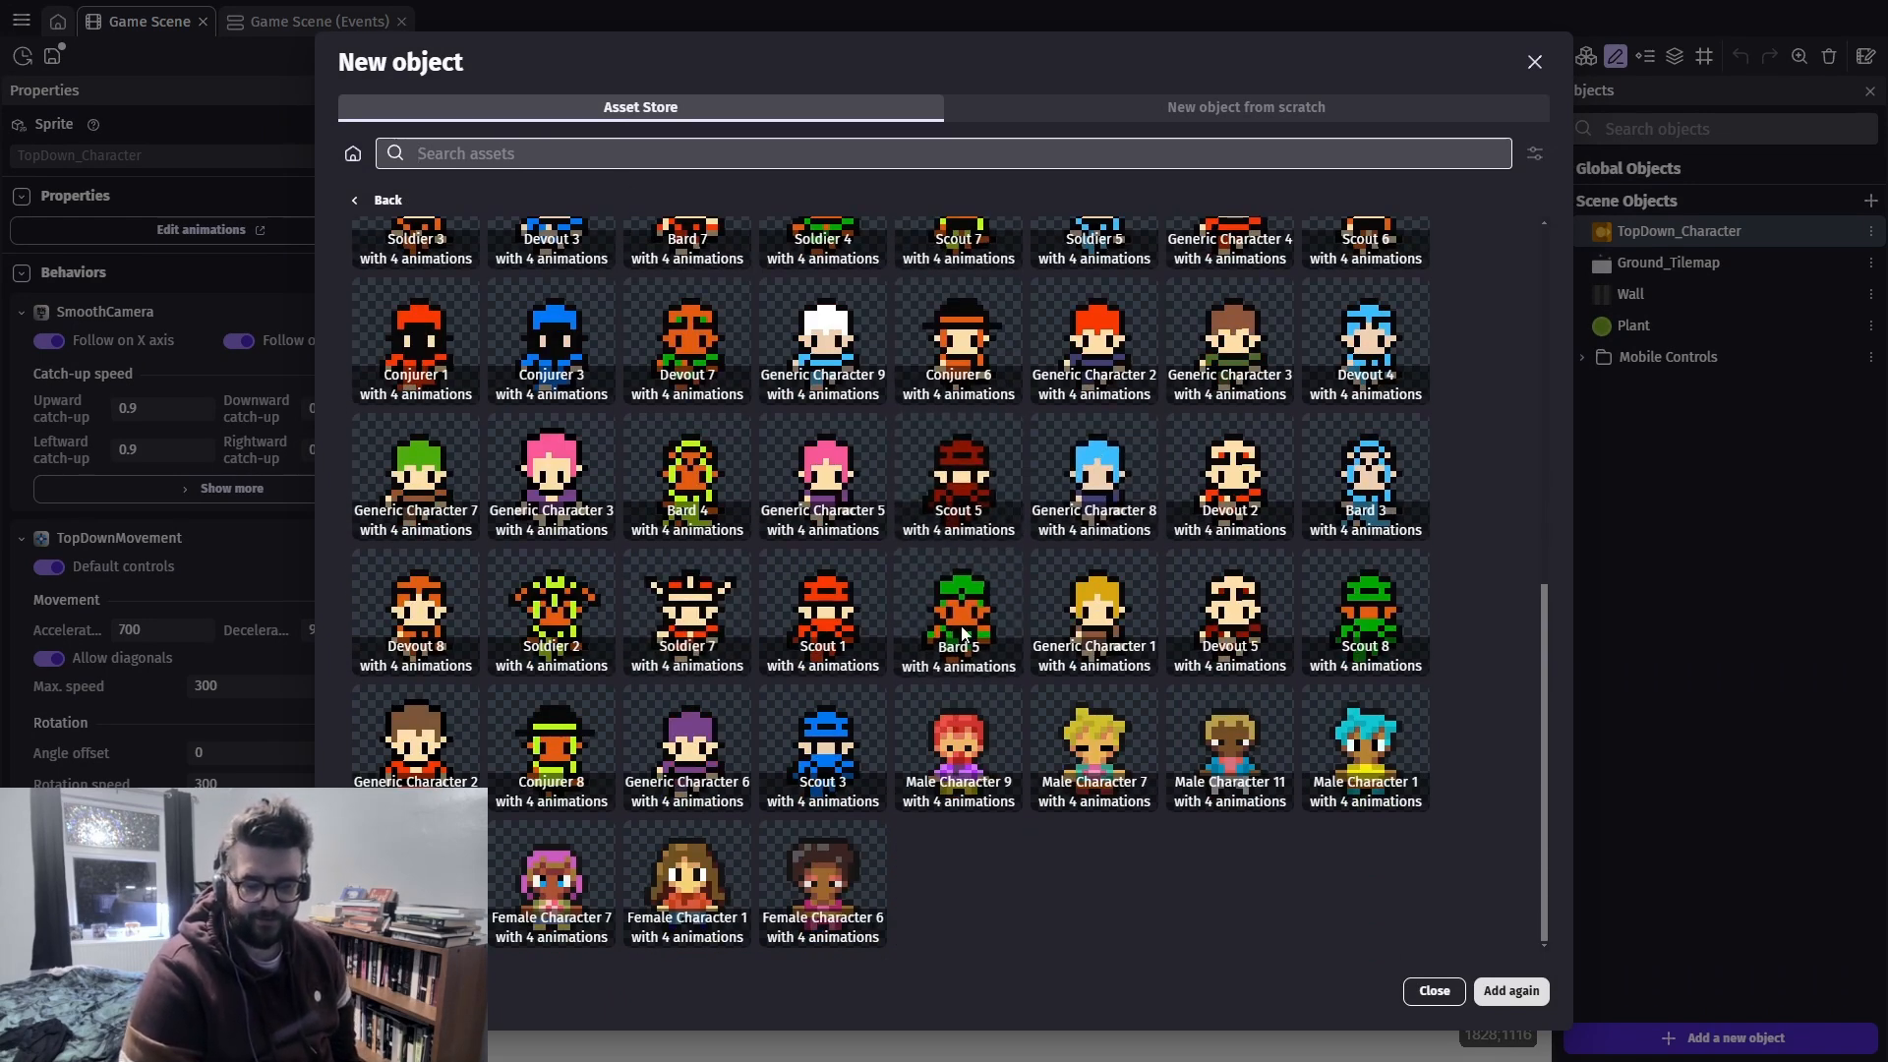
scroll(1024, 682, up, 1)
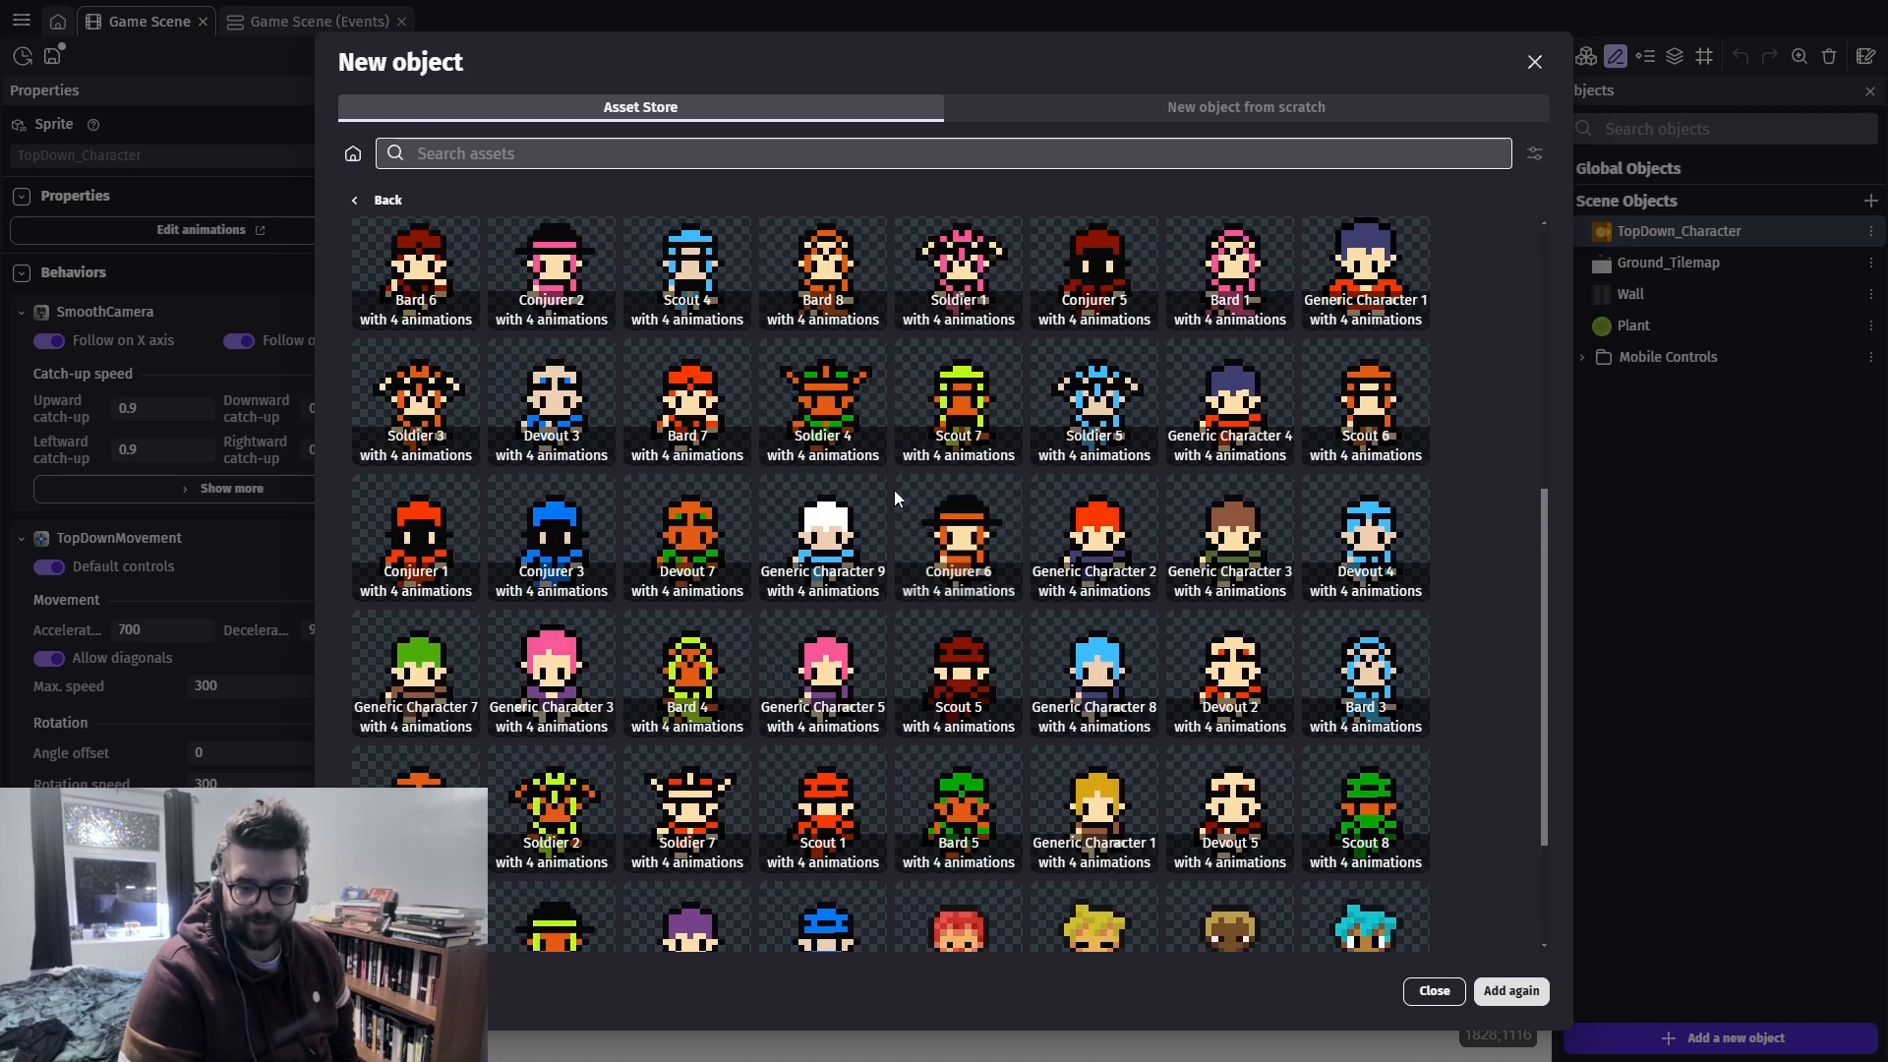
scroll(881, 600, down, 2)
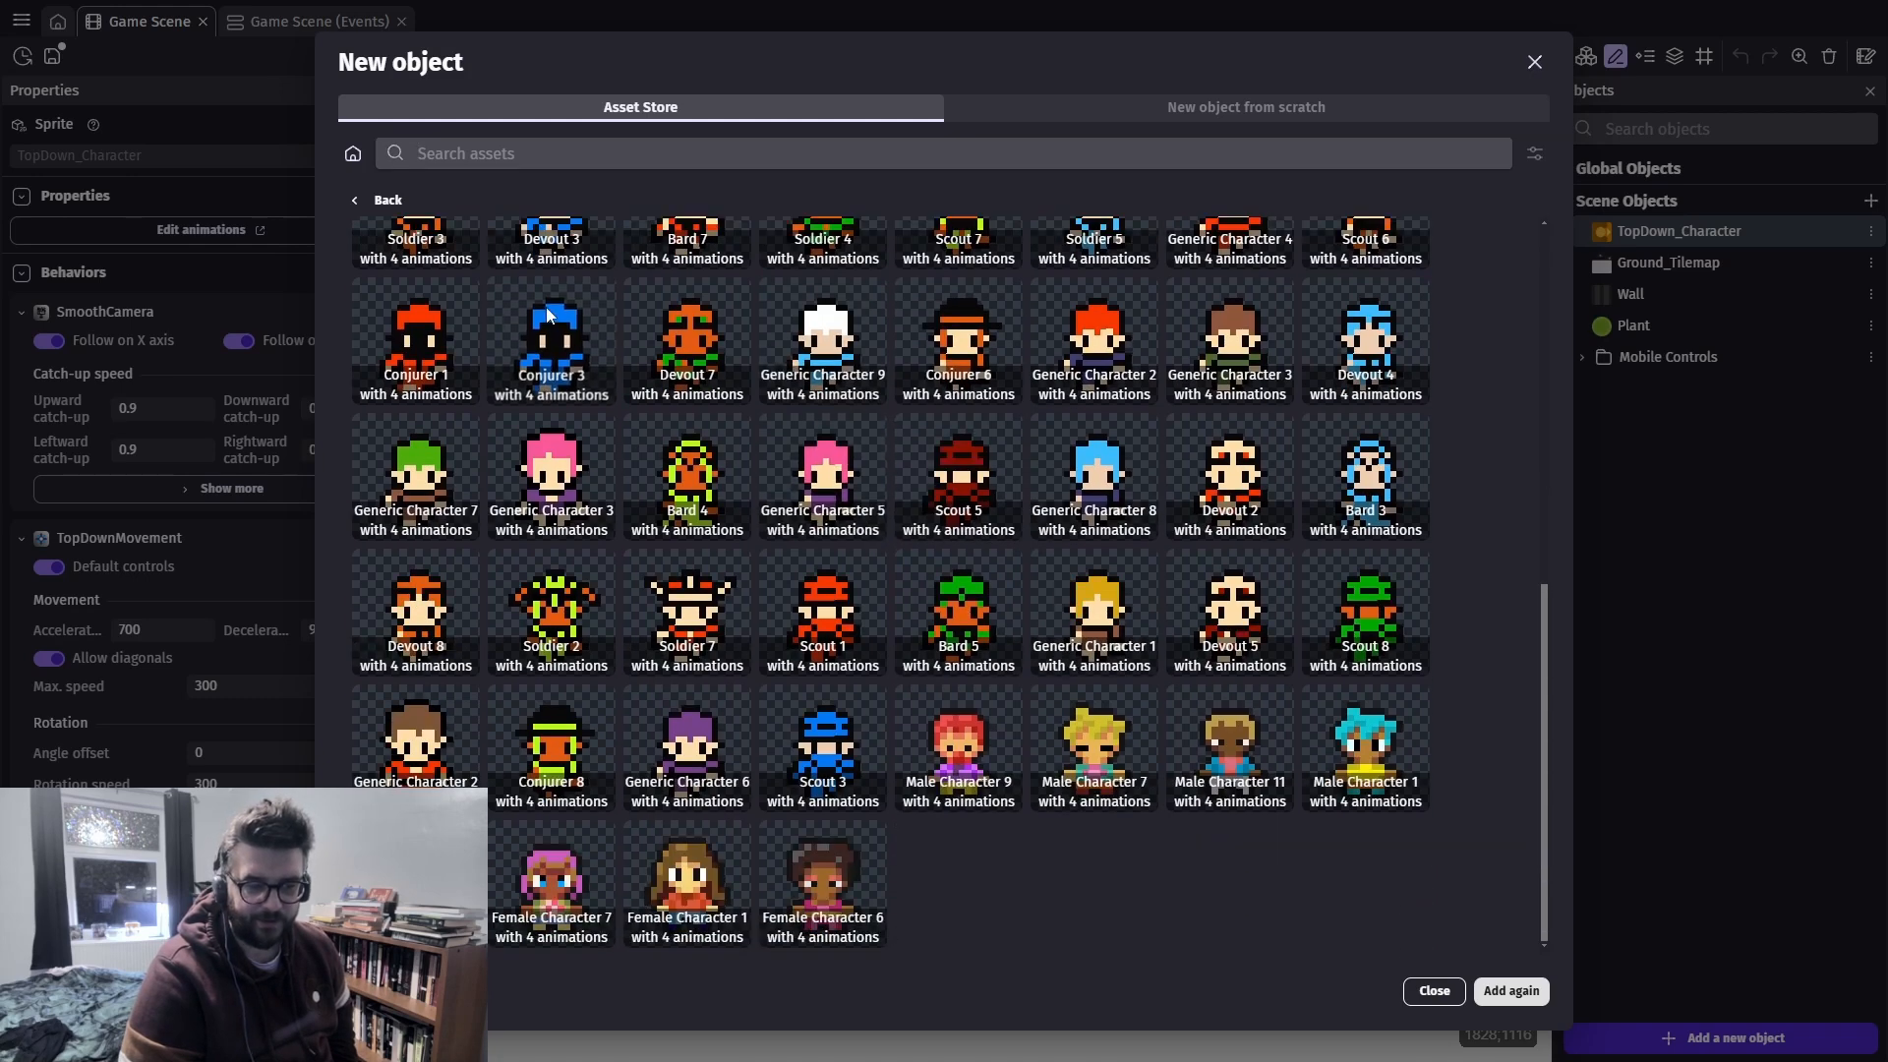
click(570, 330)
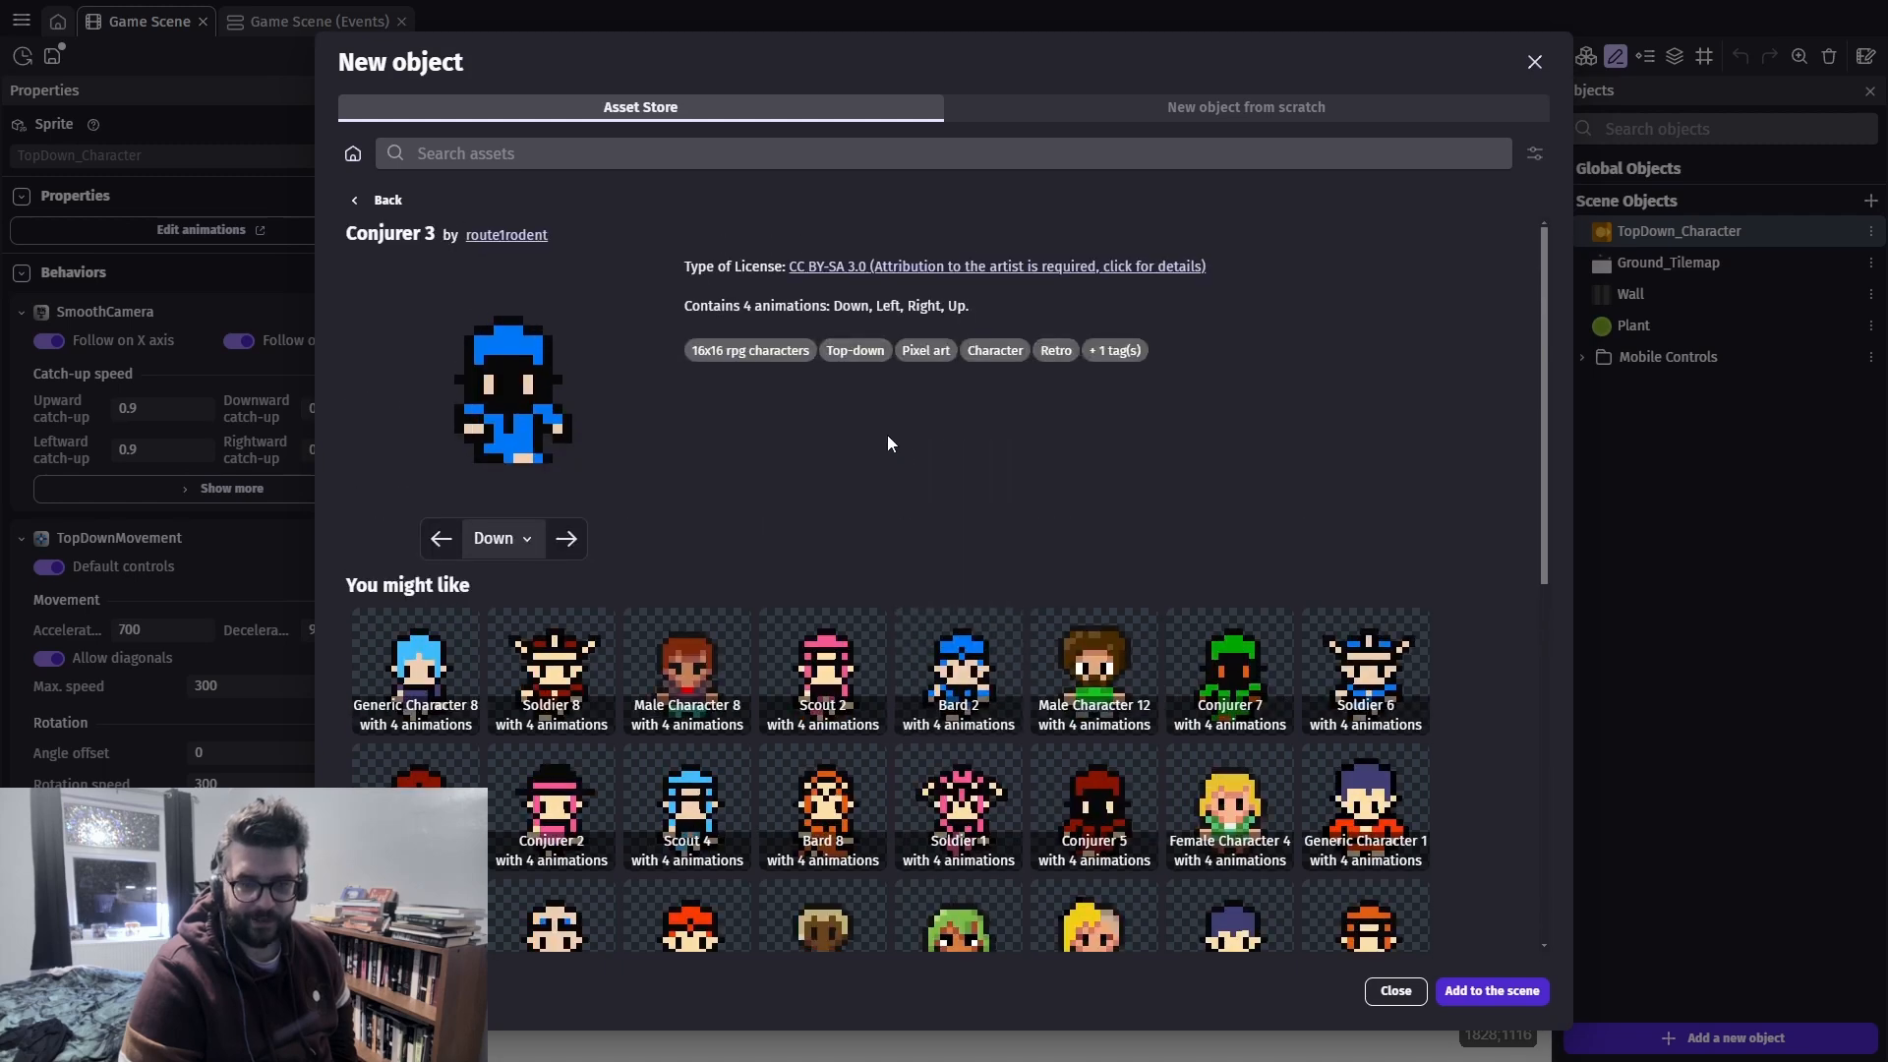
click(1506, 993)
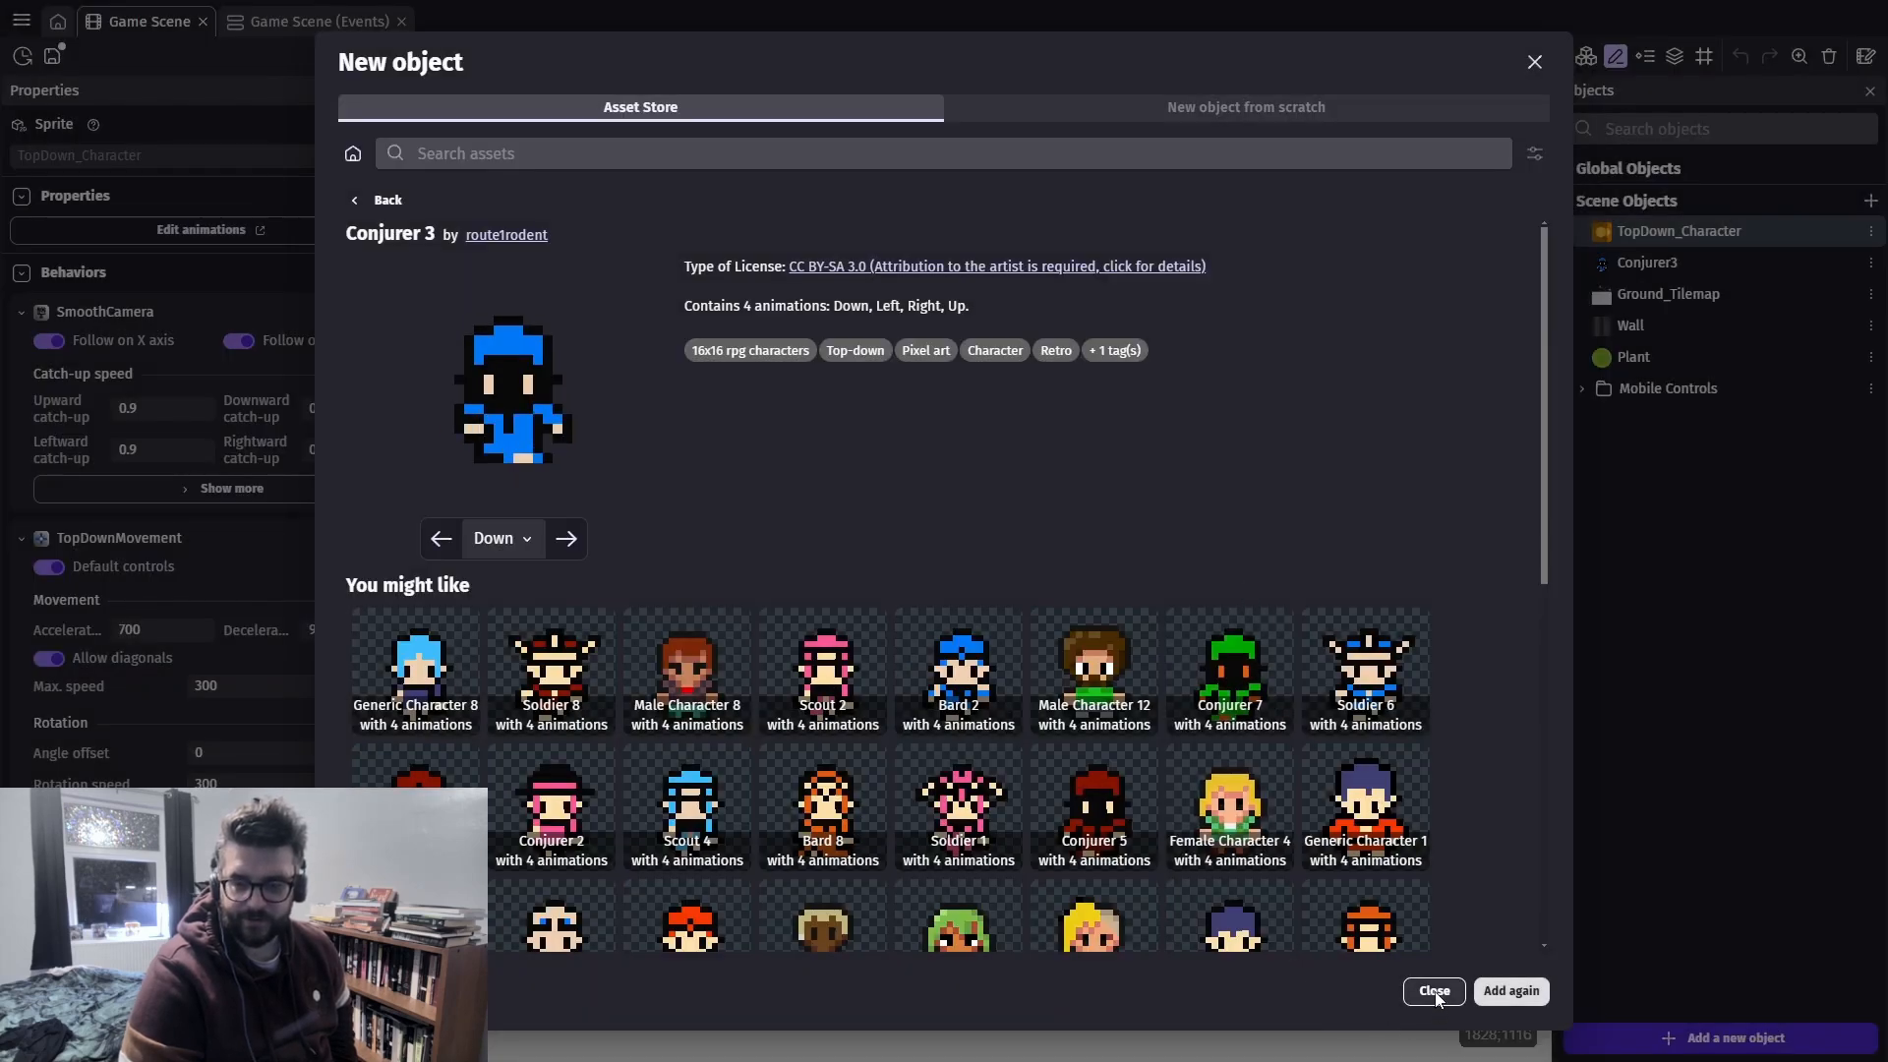
Add the Male Character 12 asset to the scene as well and close the asset store
scroll(1154, 728, down, 3)
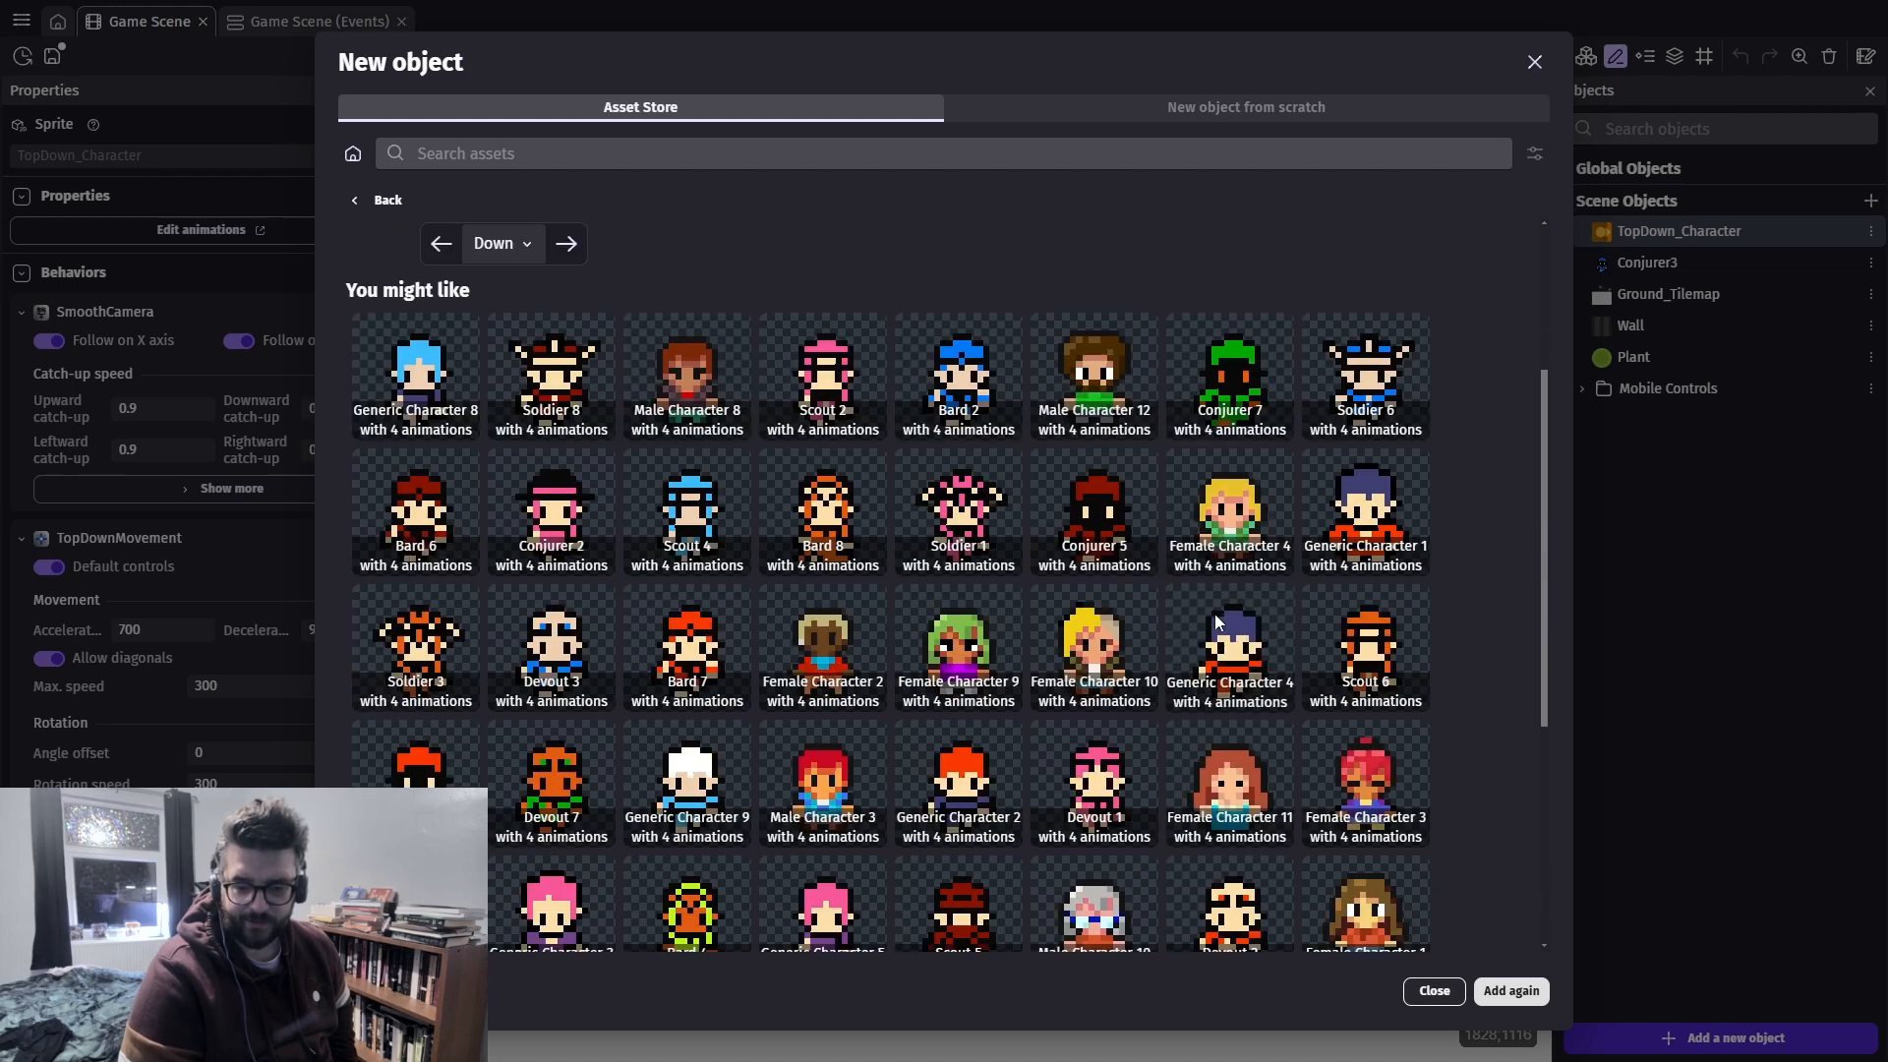
click(1097, 391)
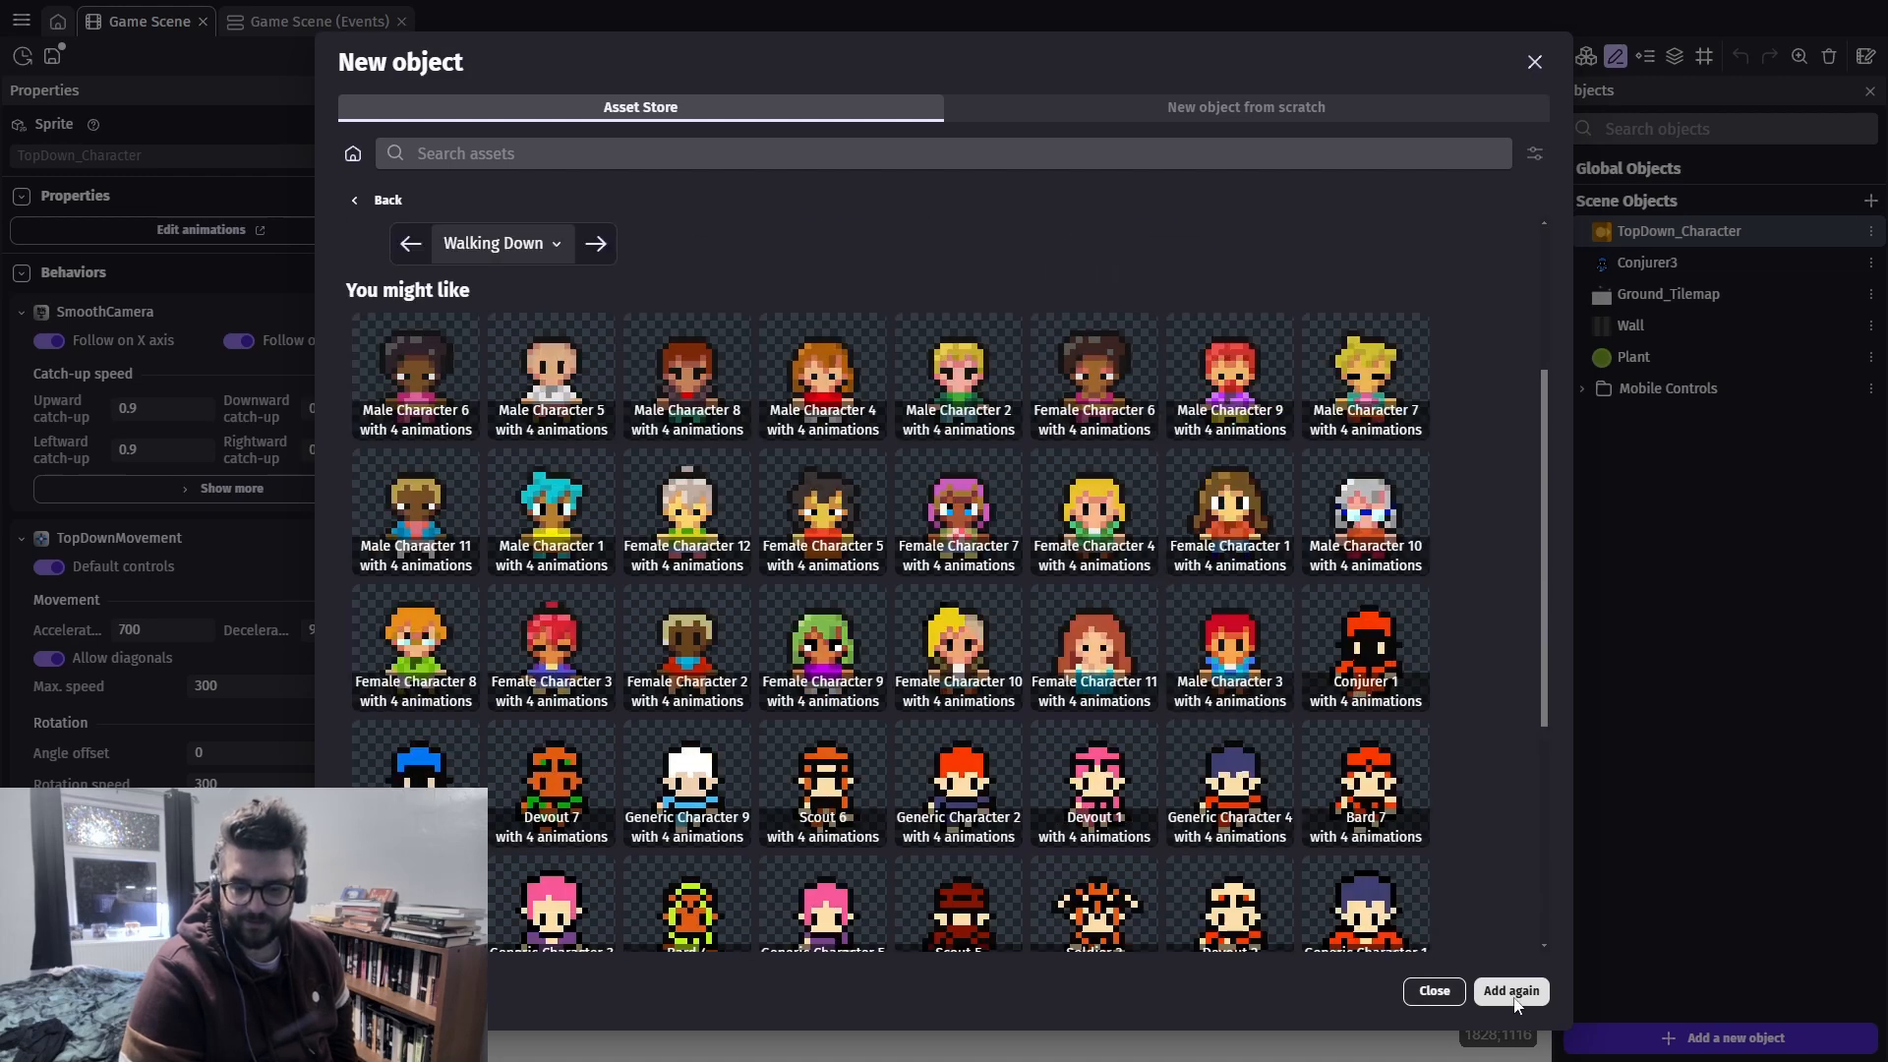
click(1512, 993)
click(1434, 991)
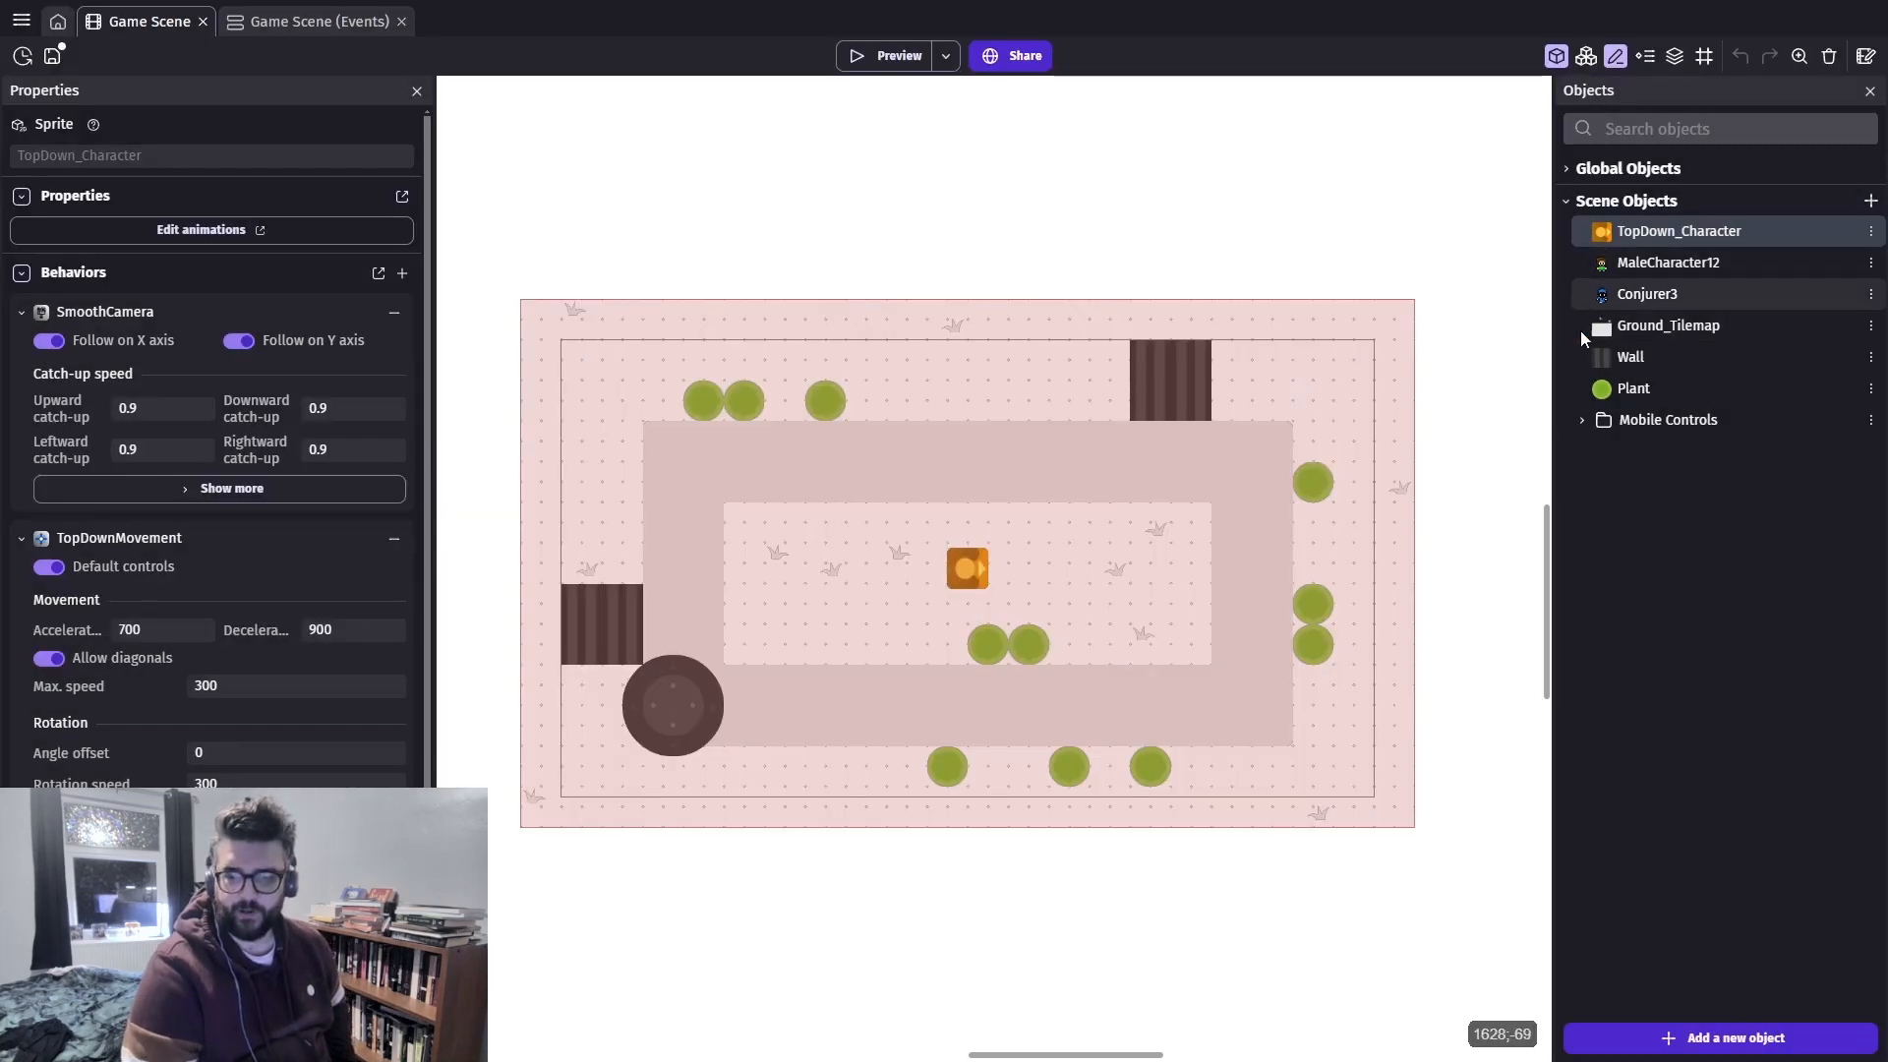
Open the Conjurer3 object for editing and preview its Left and Right animations
click(1617, 294)
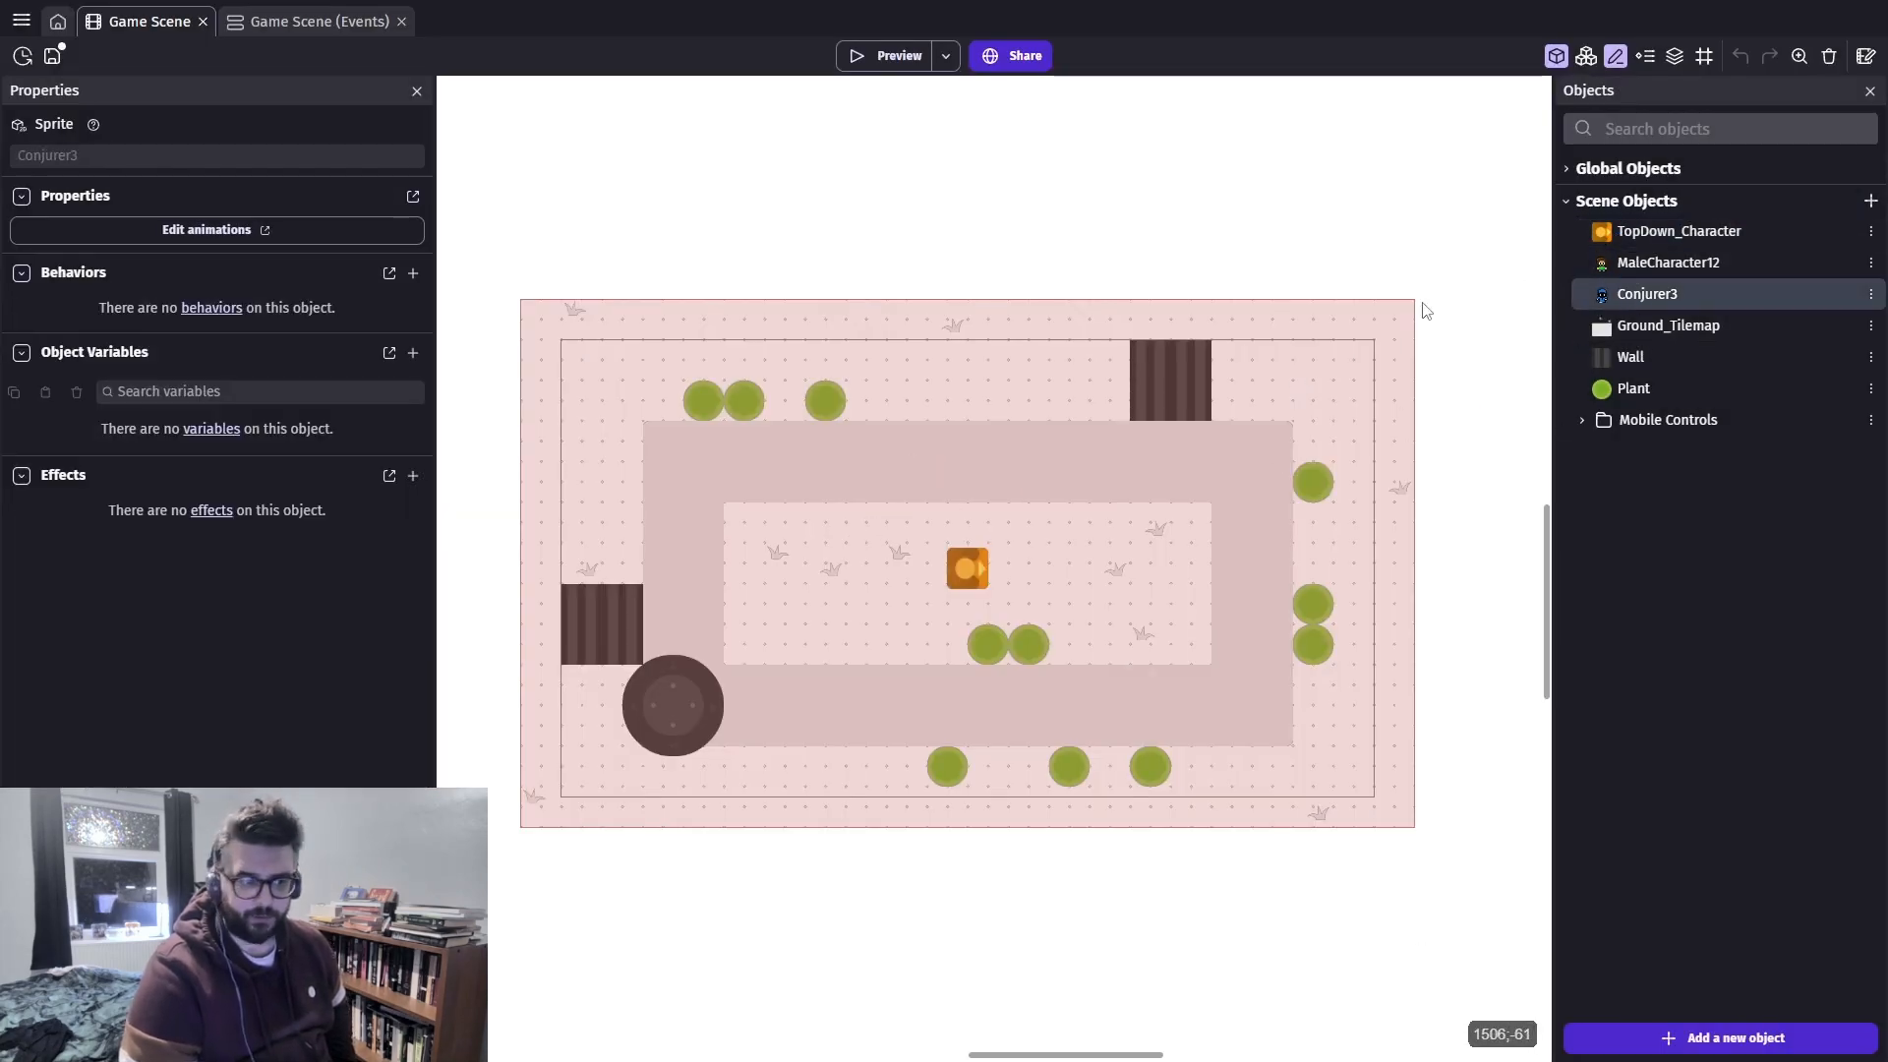
double_click(1670, 294)
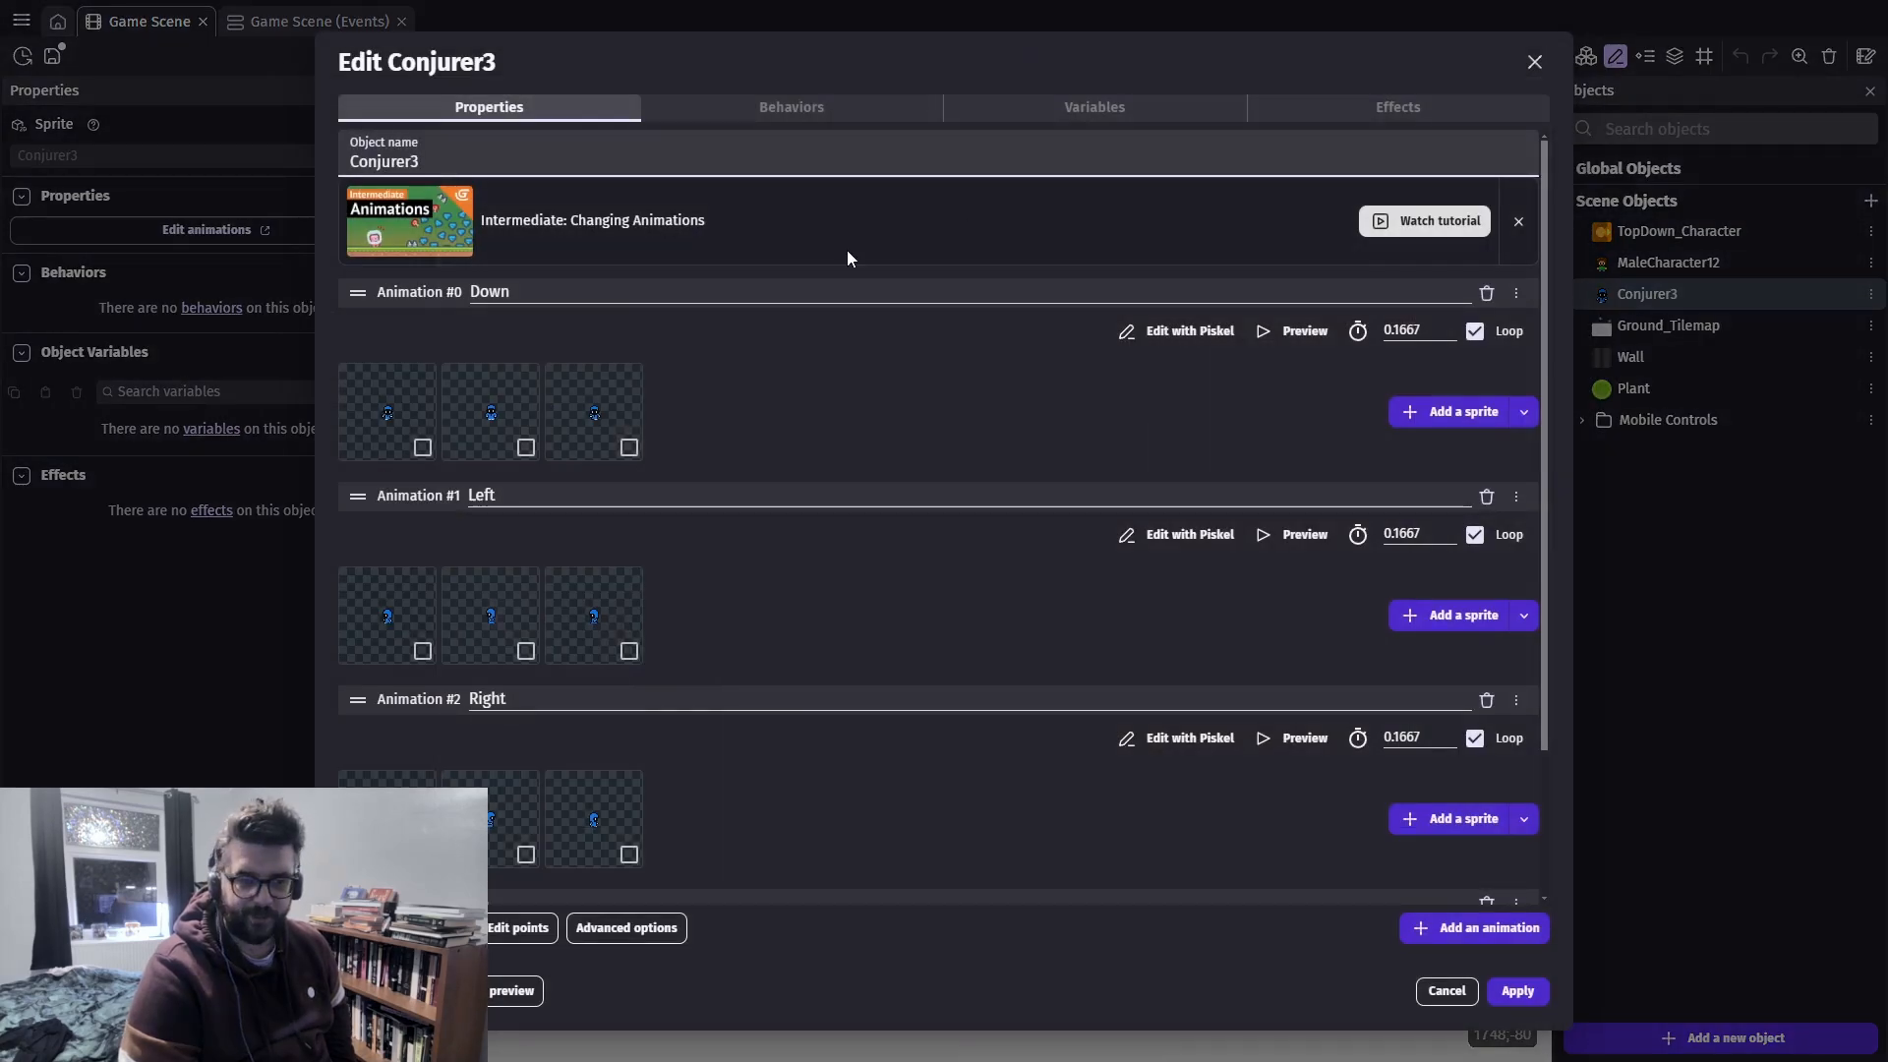
scroll(1110, 423, down, 2)
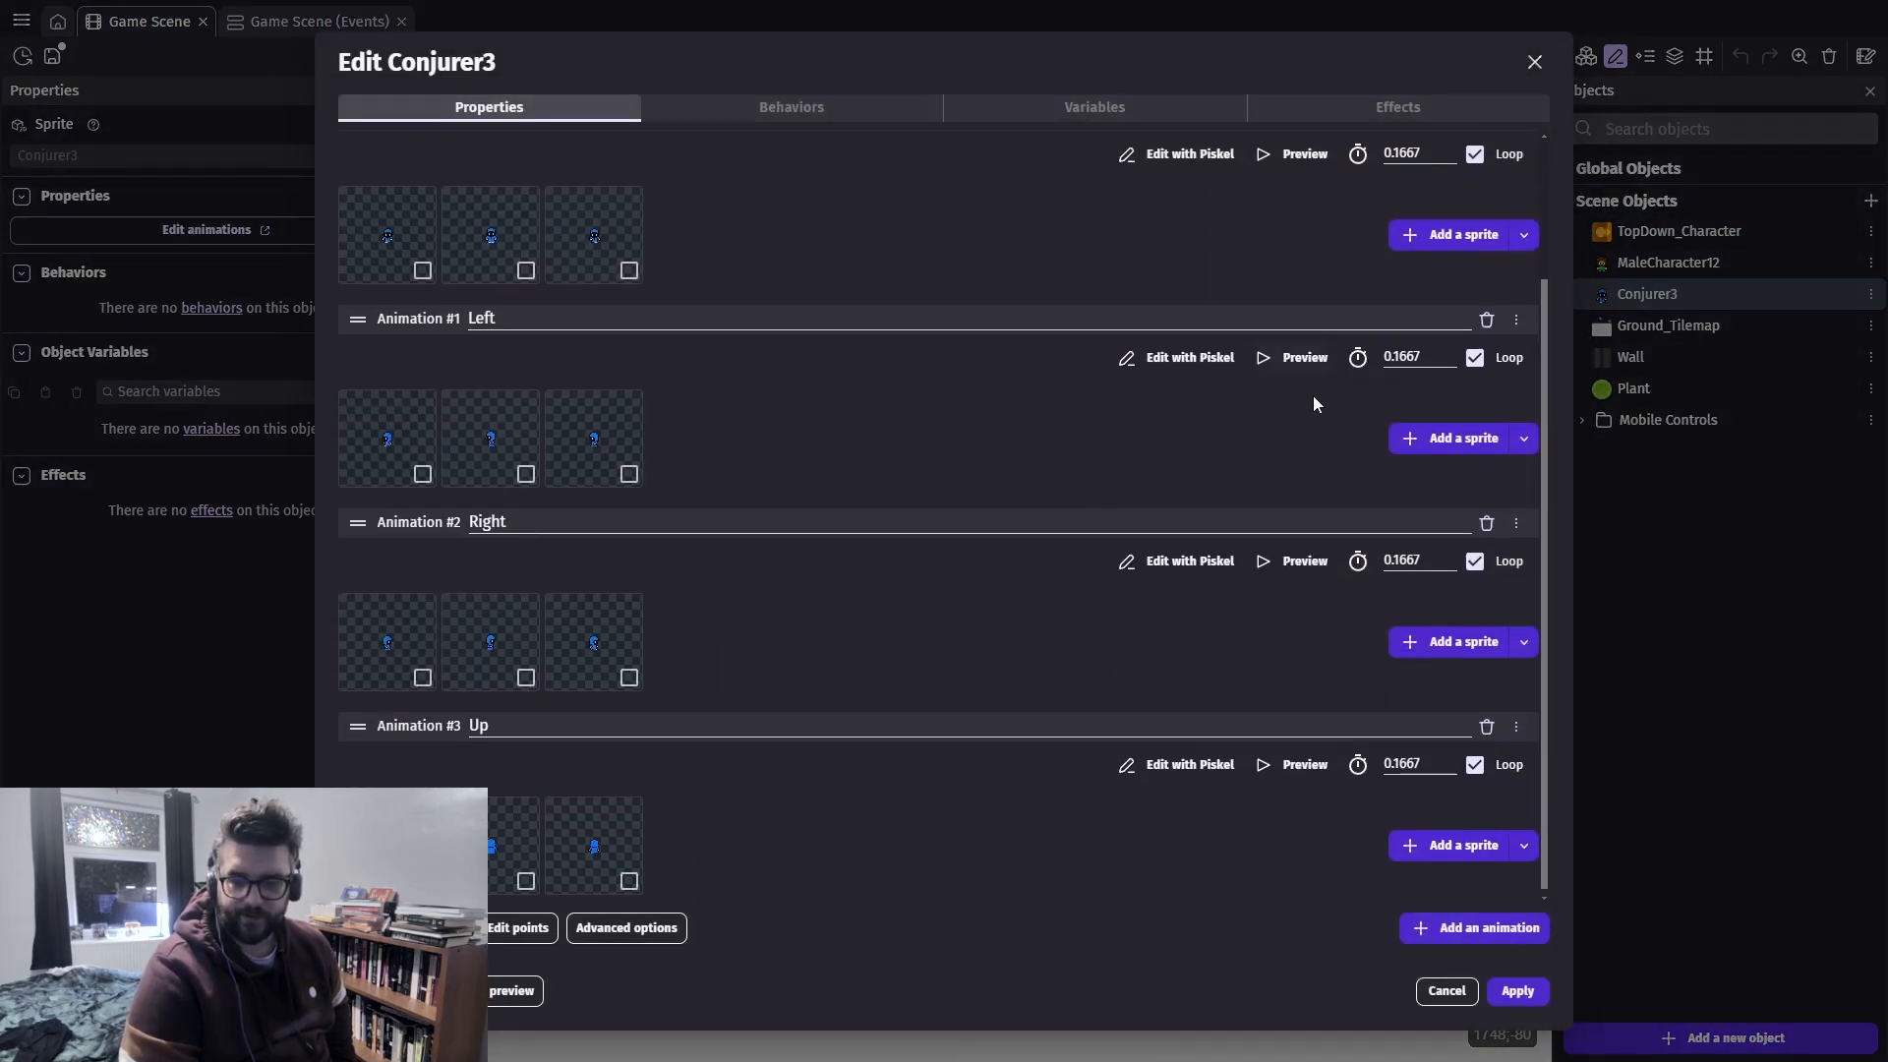
scroll(1278, 452, up, 1)
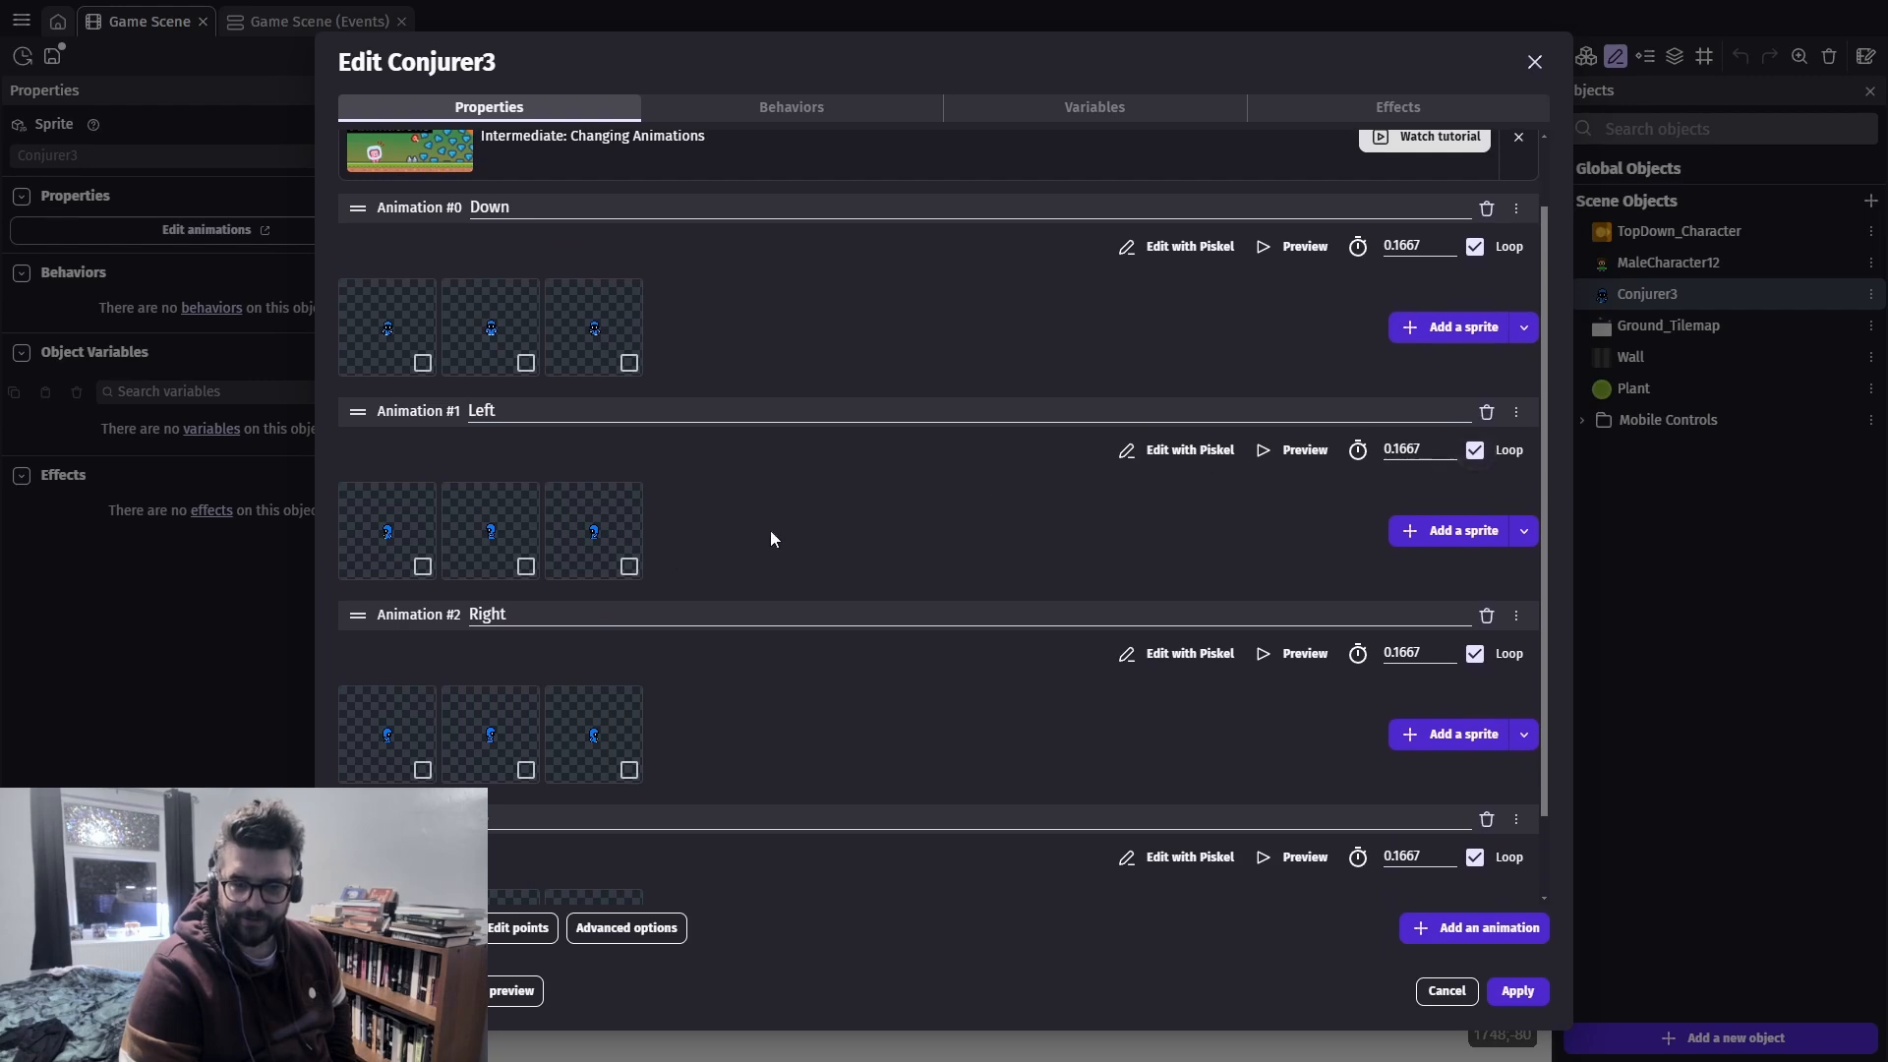
click(1287, 454)
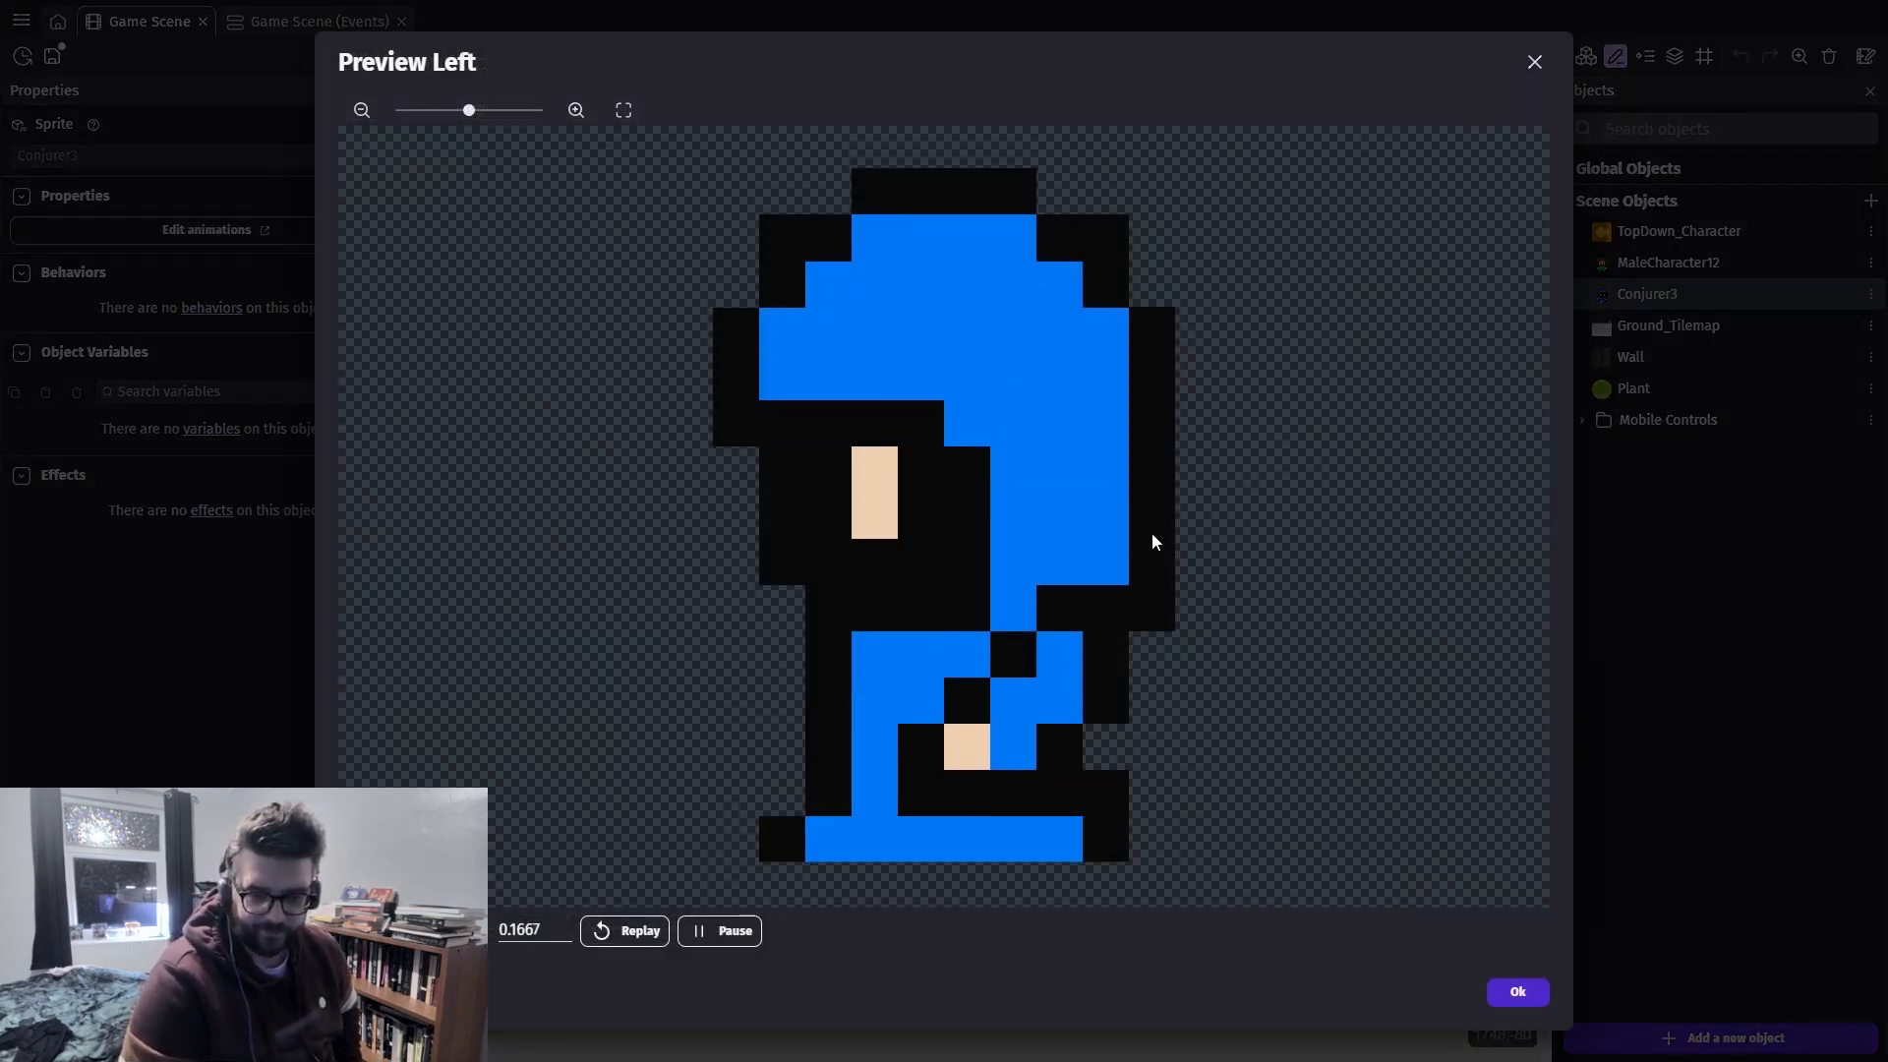
click(1516, 991)
scroll(1157, 540, down, 1)
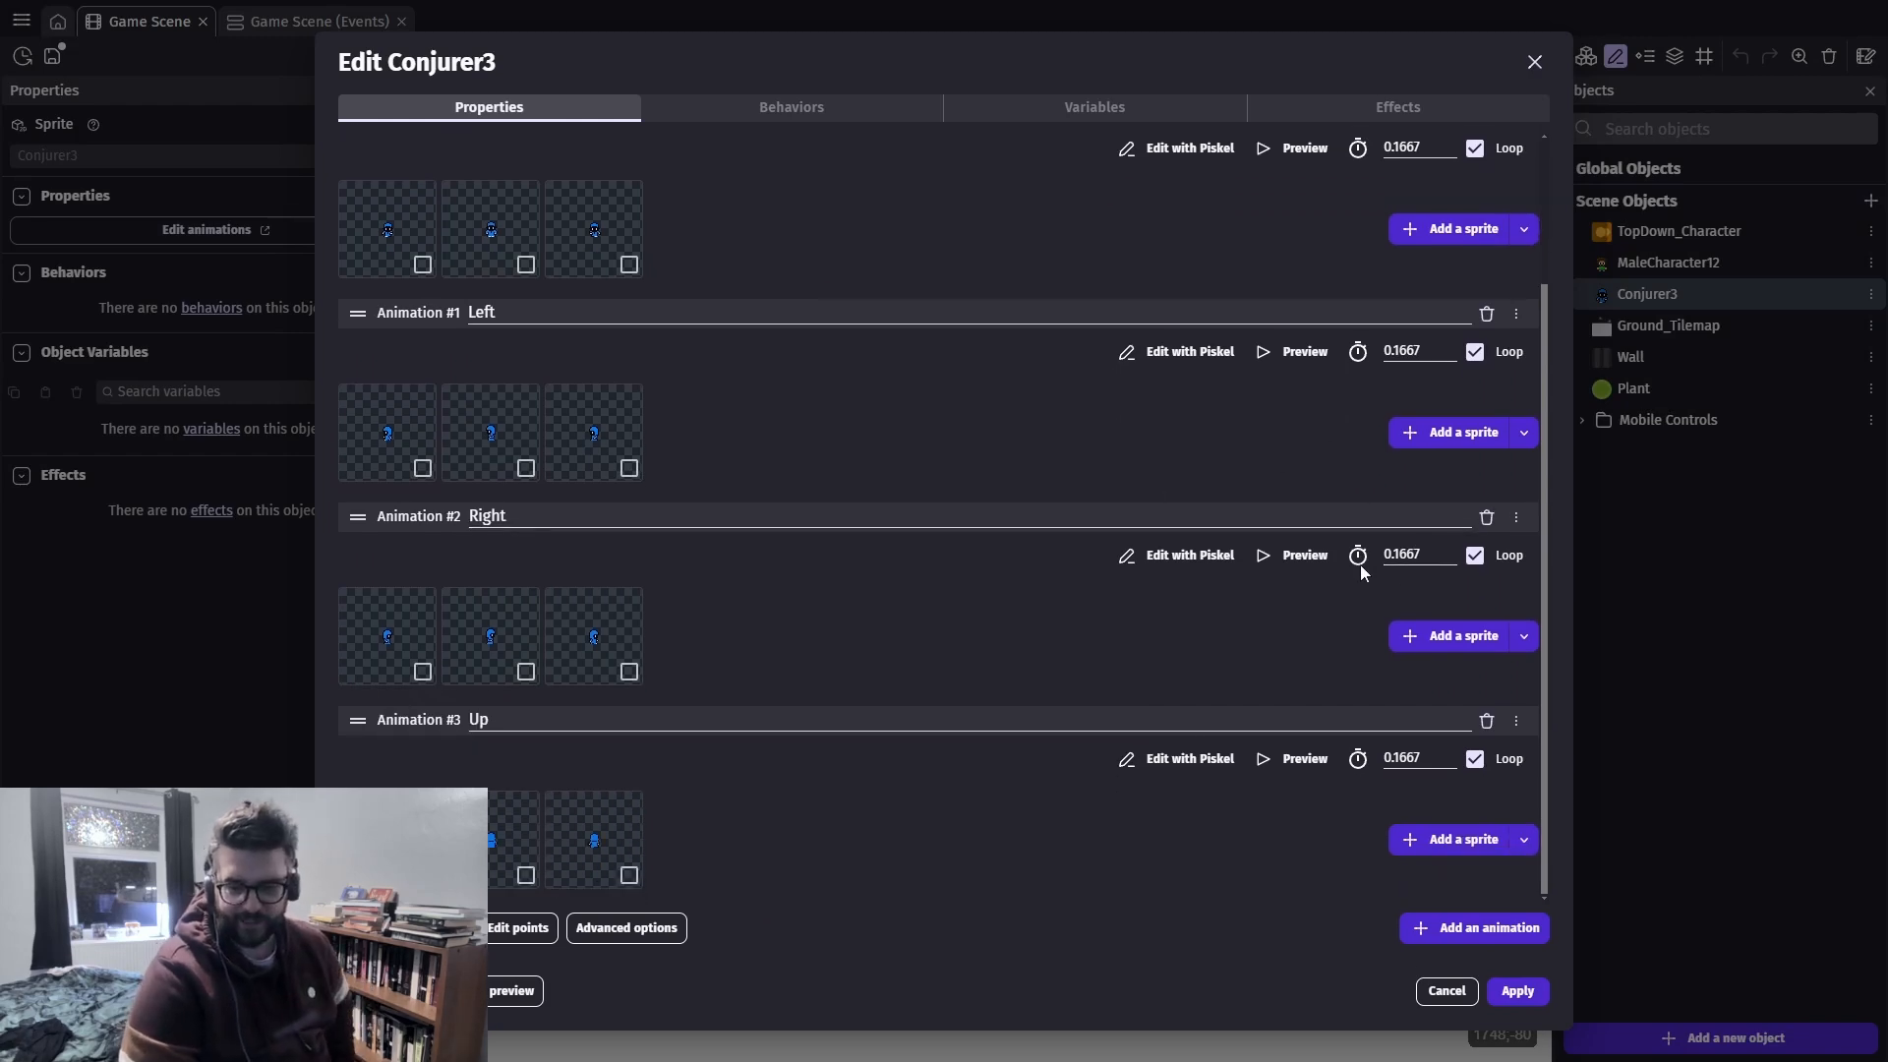
click(1306, 566)
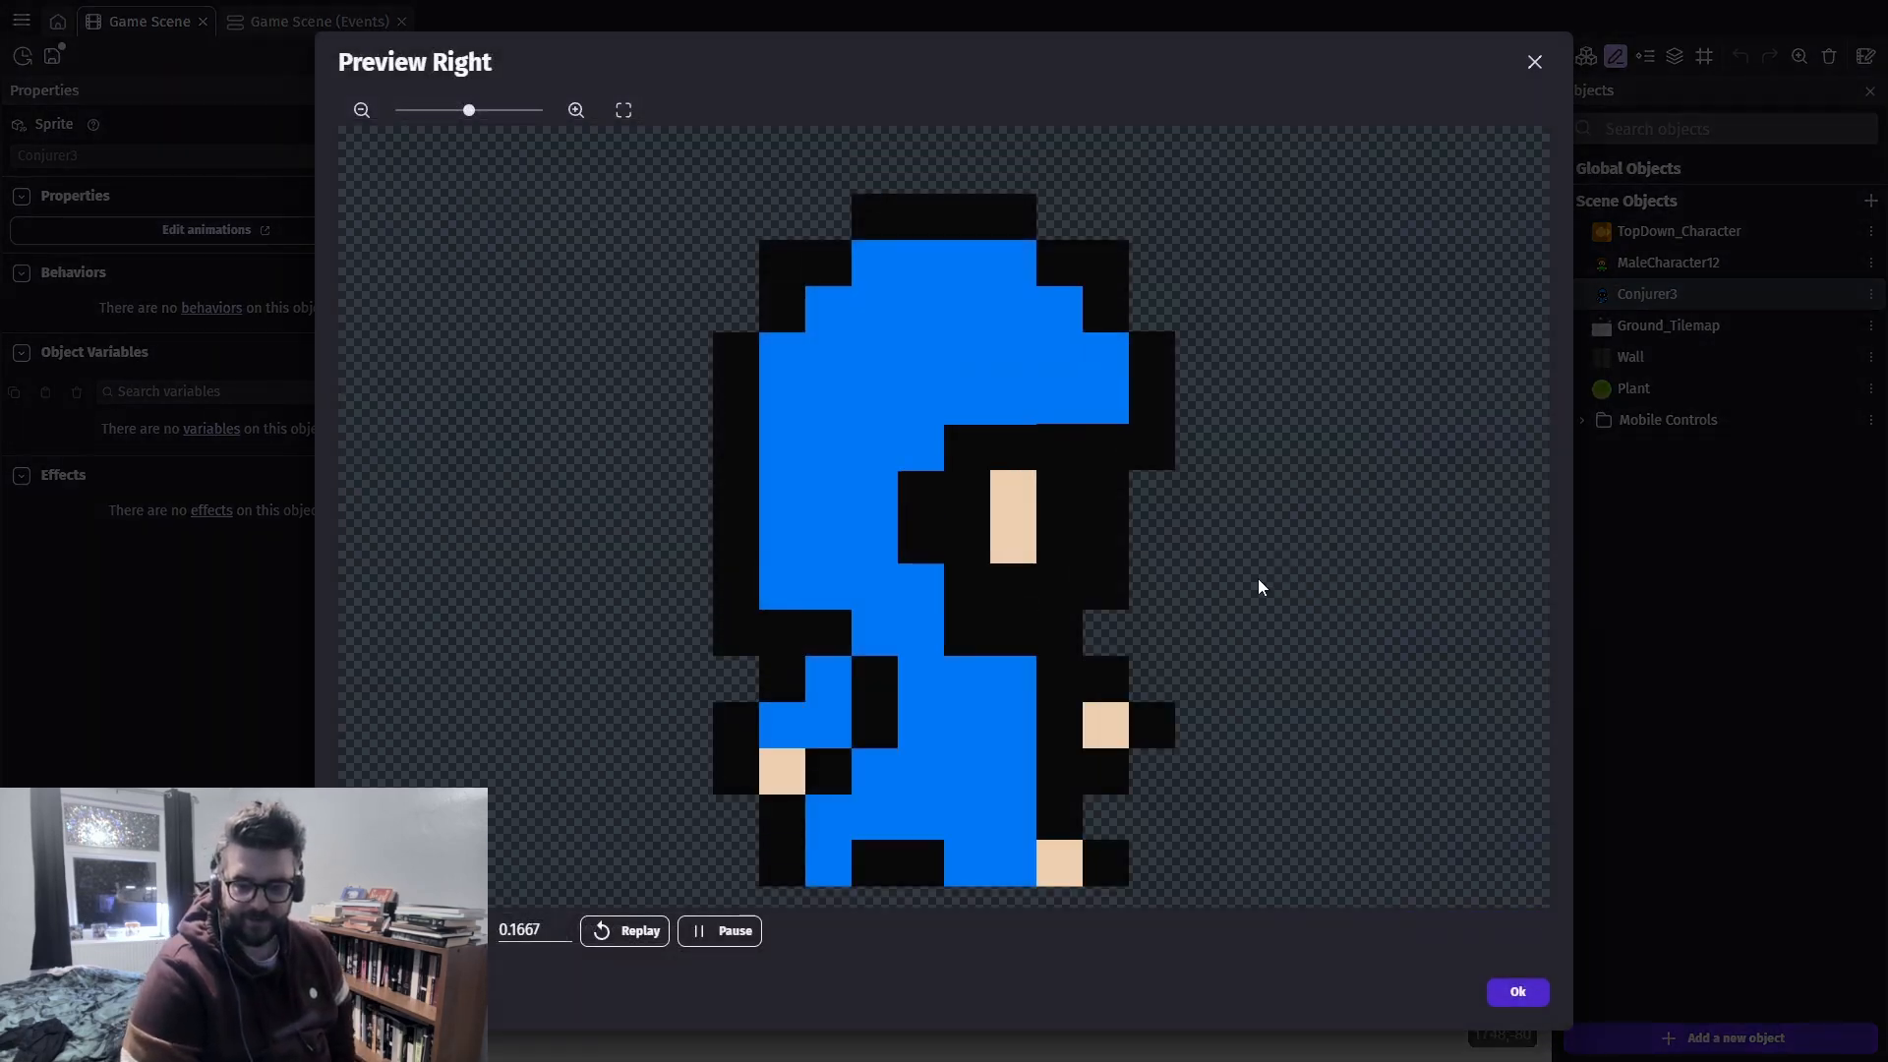
click(1517, 990)
scroll(1092, 364, up, 2)
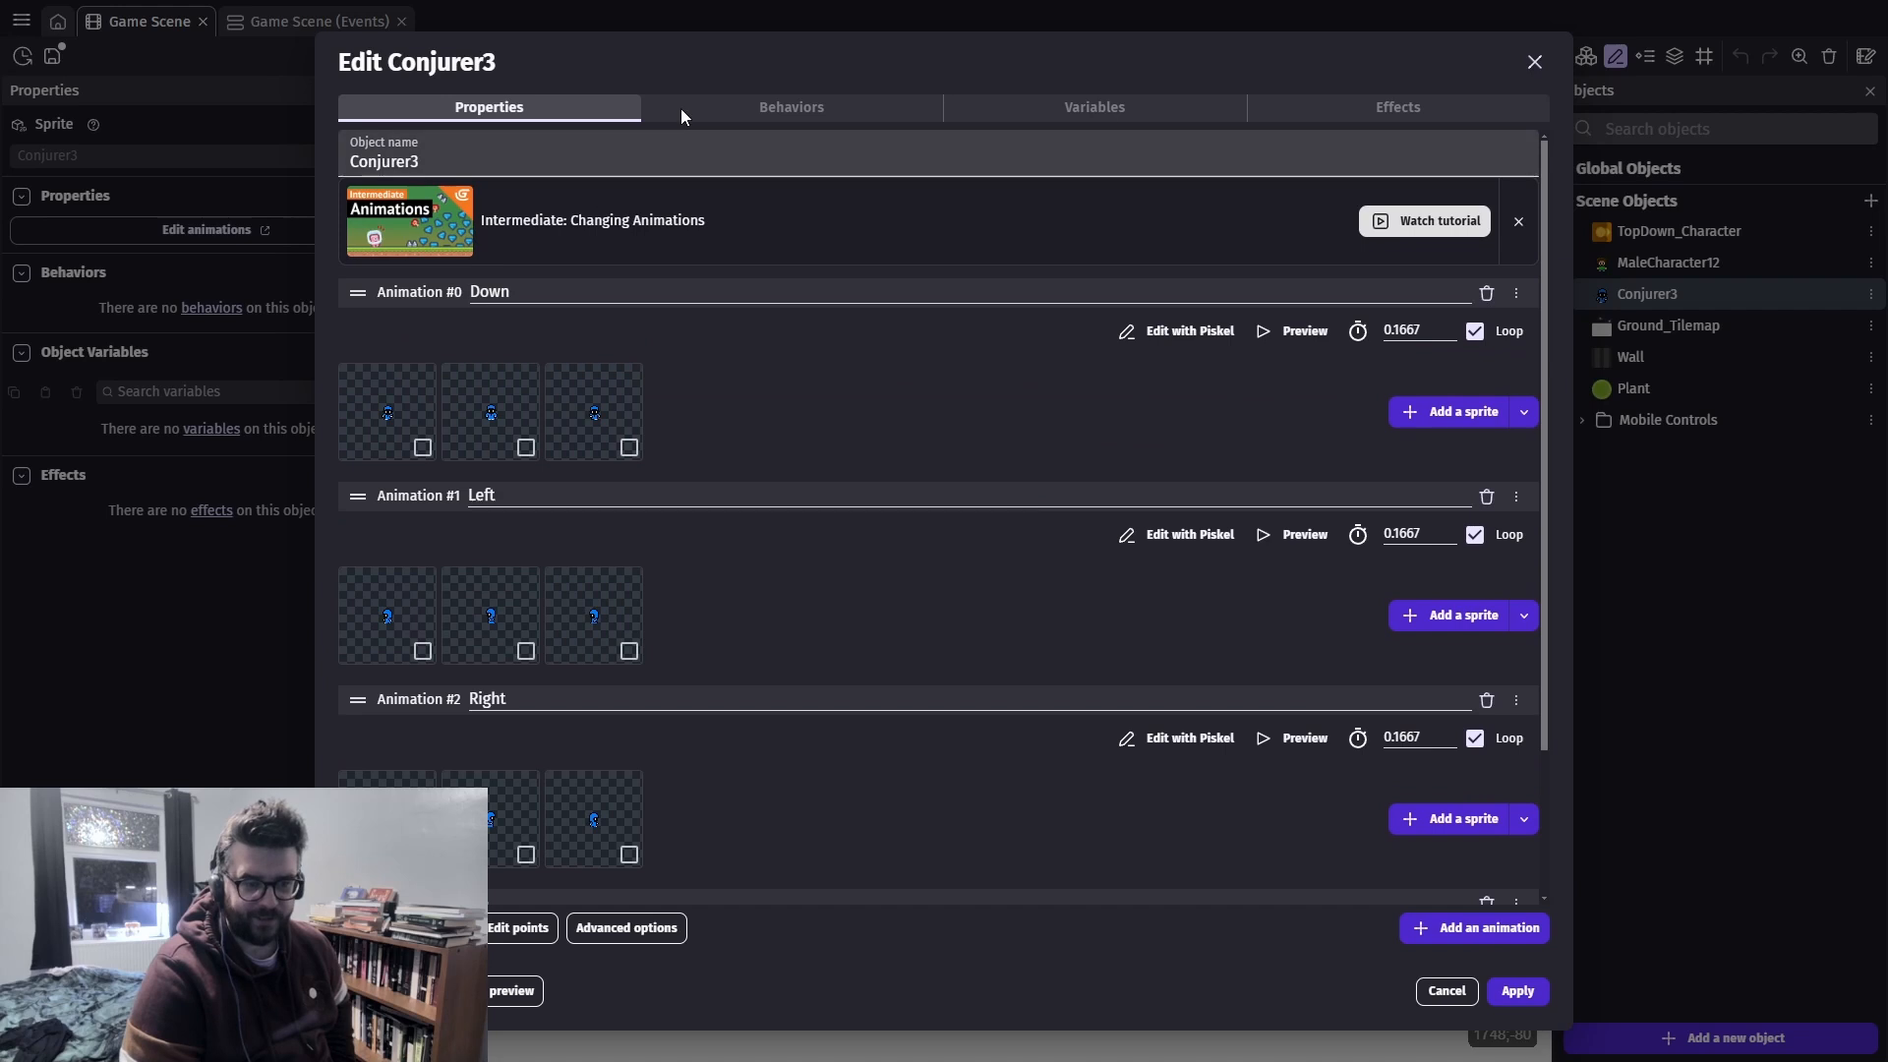
Check Conjurer3's behaviors, variables and effects, and review its list of animations
click(735, 96)
click(1094, 96)
click(1343, 108)
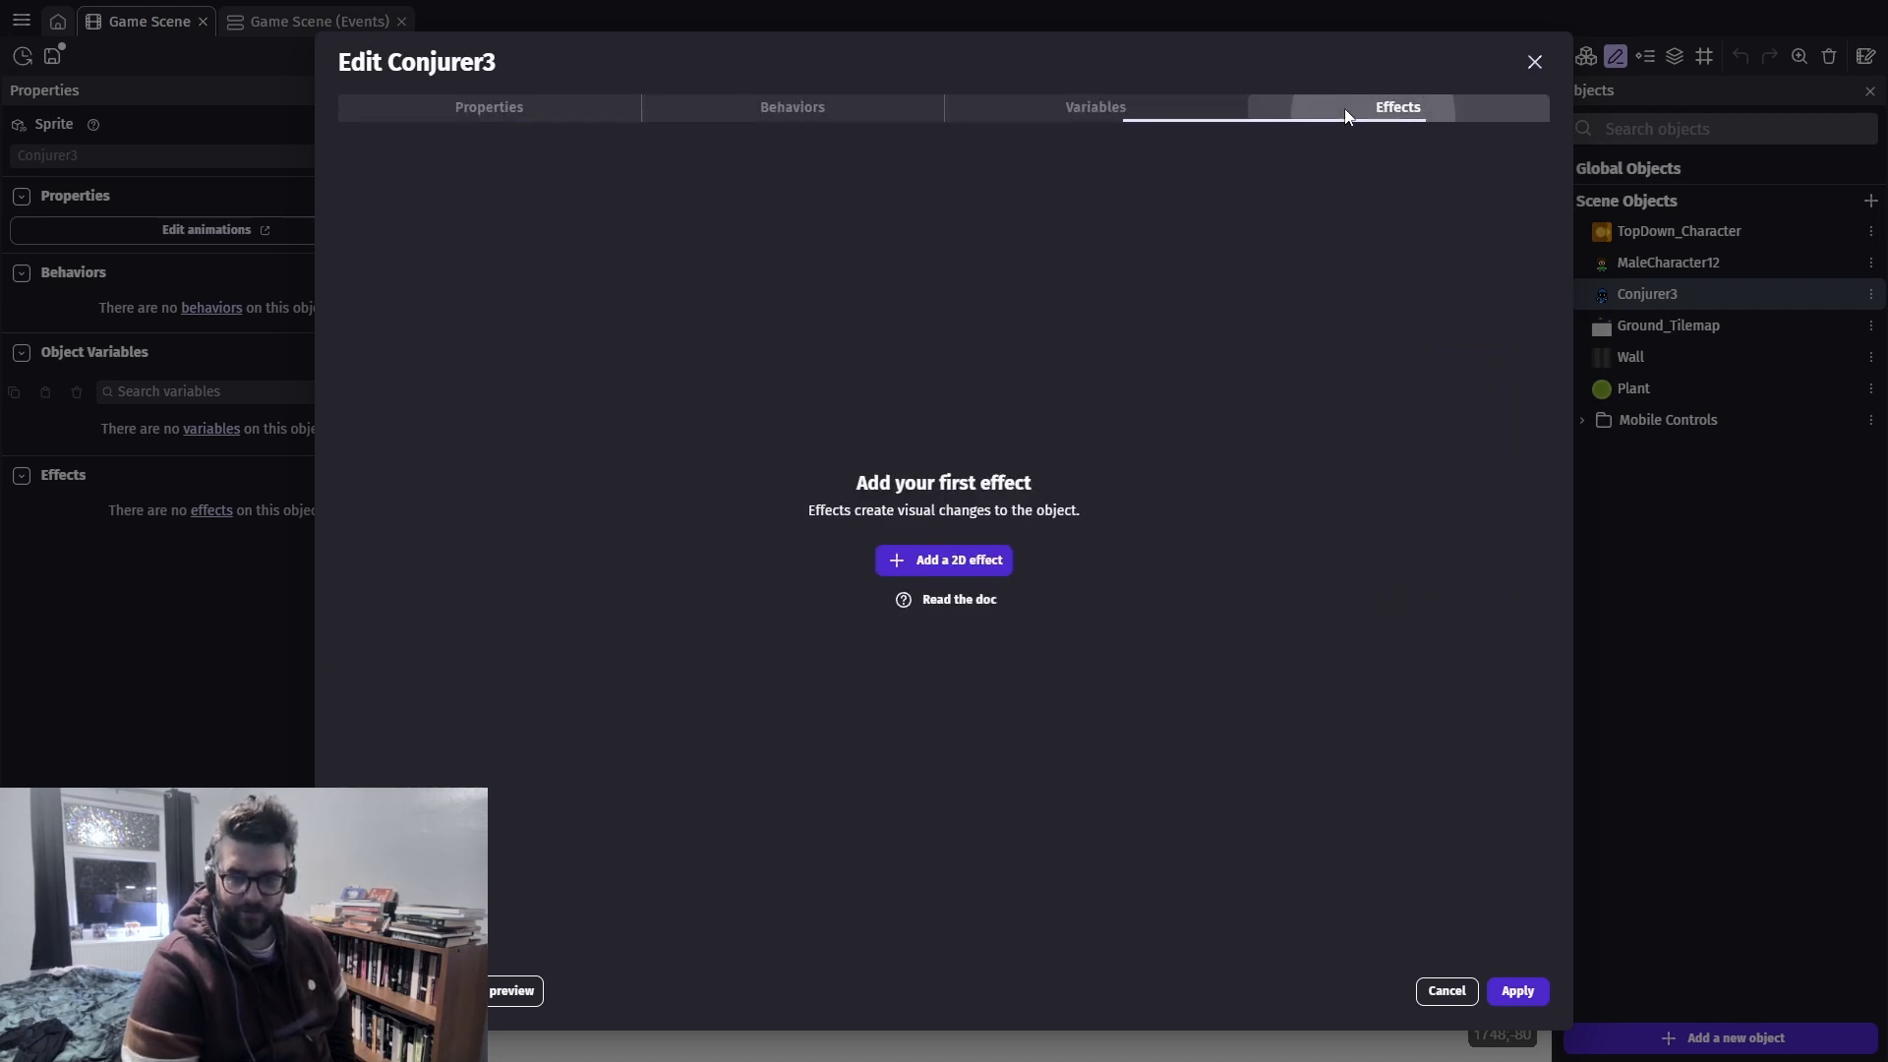
click(795, 98)
click(474, 102)
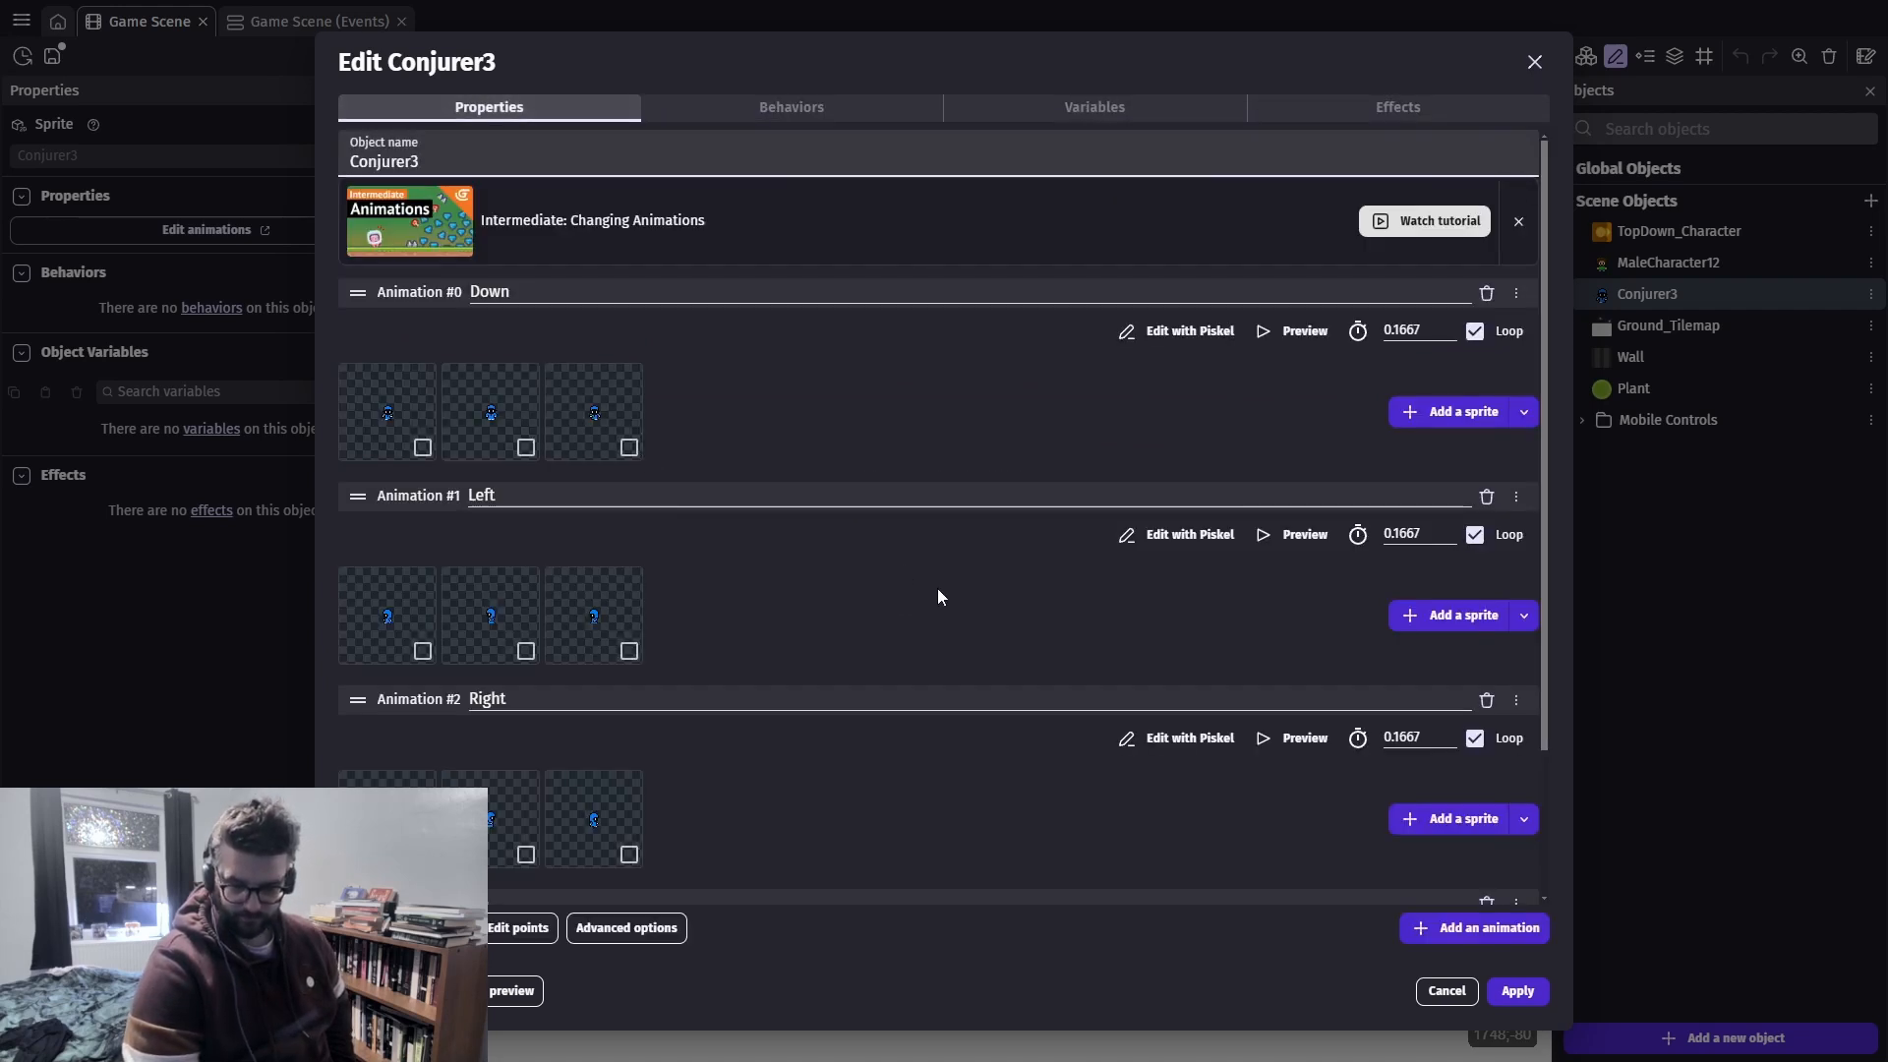
scroll(938, 590, down, 2)
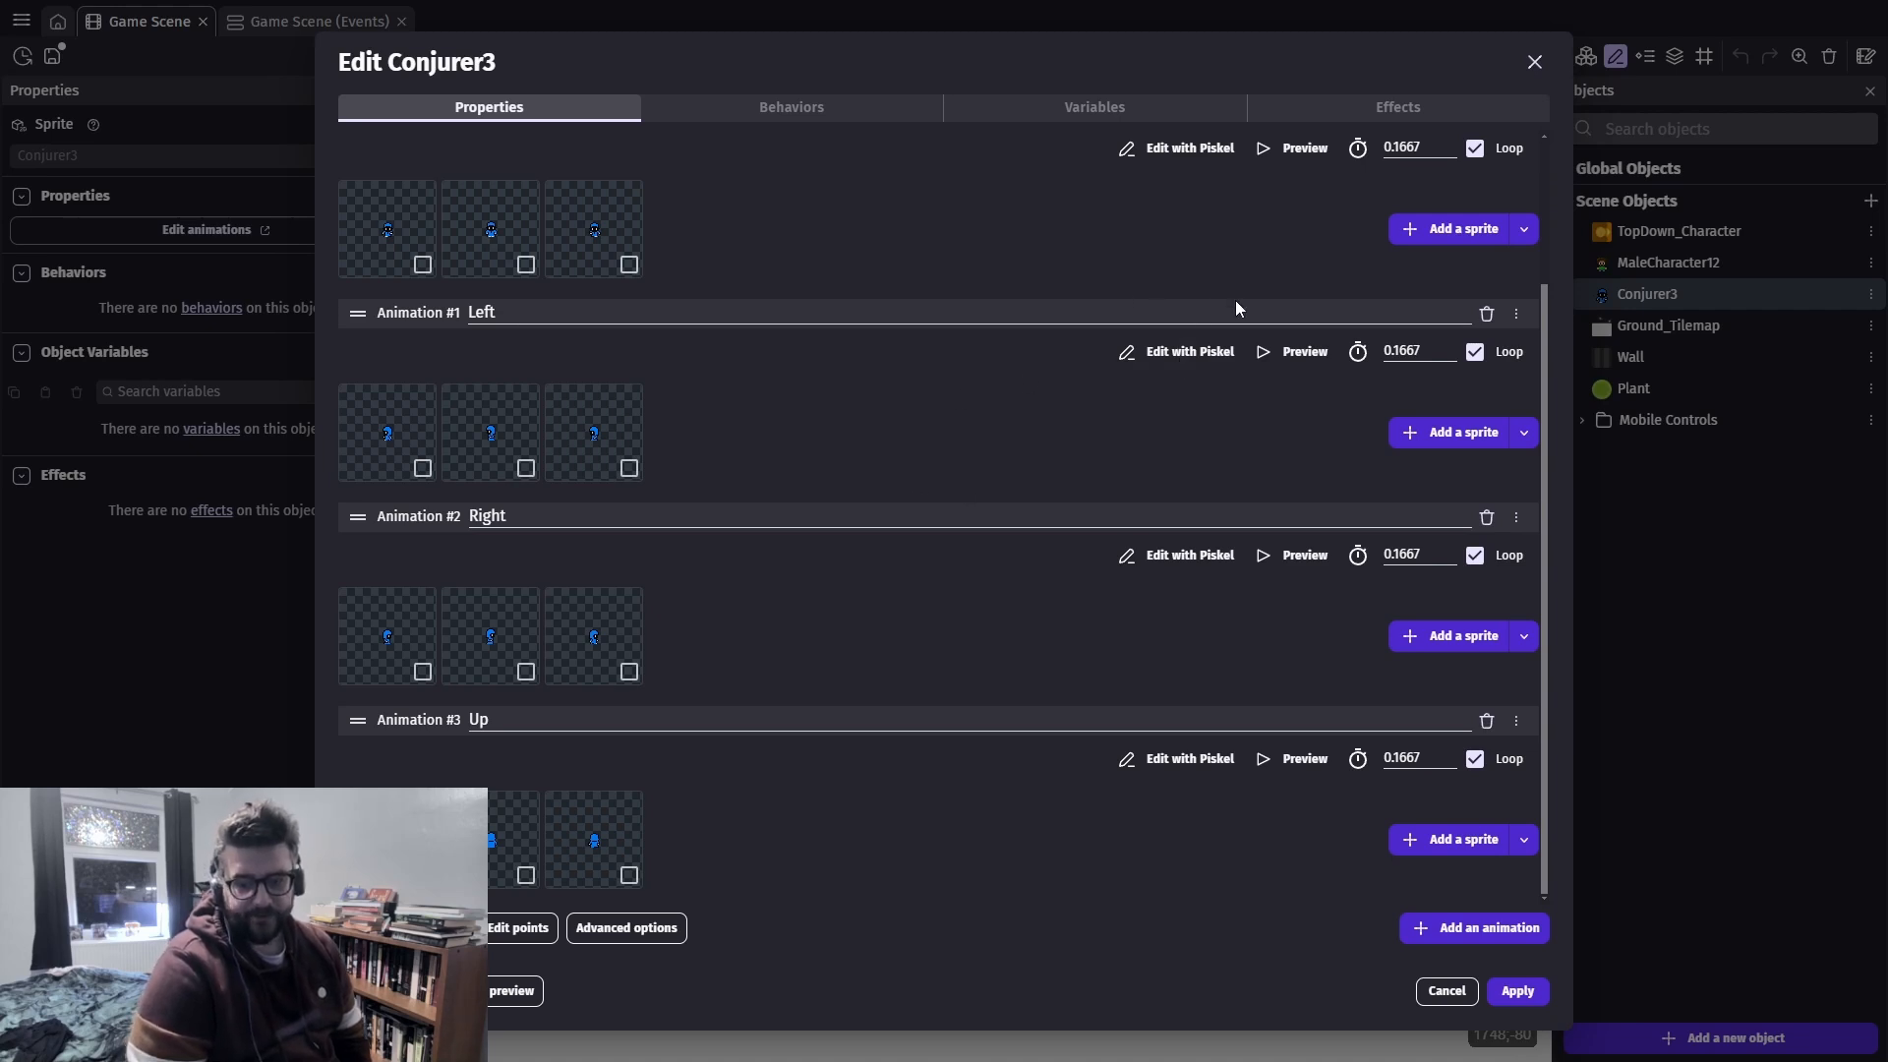
scroll(1192, 570, up, 3)
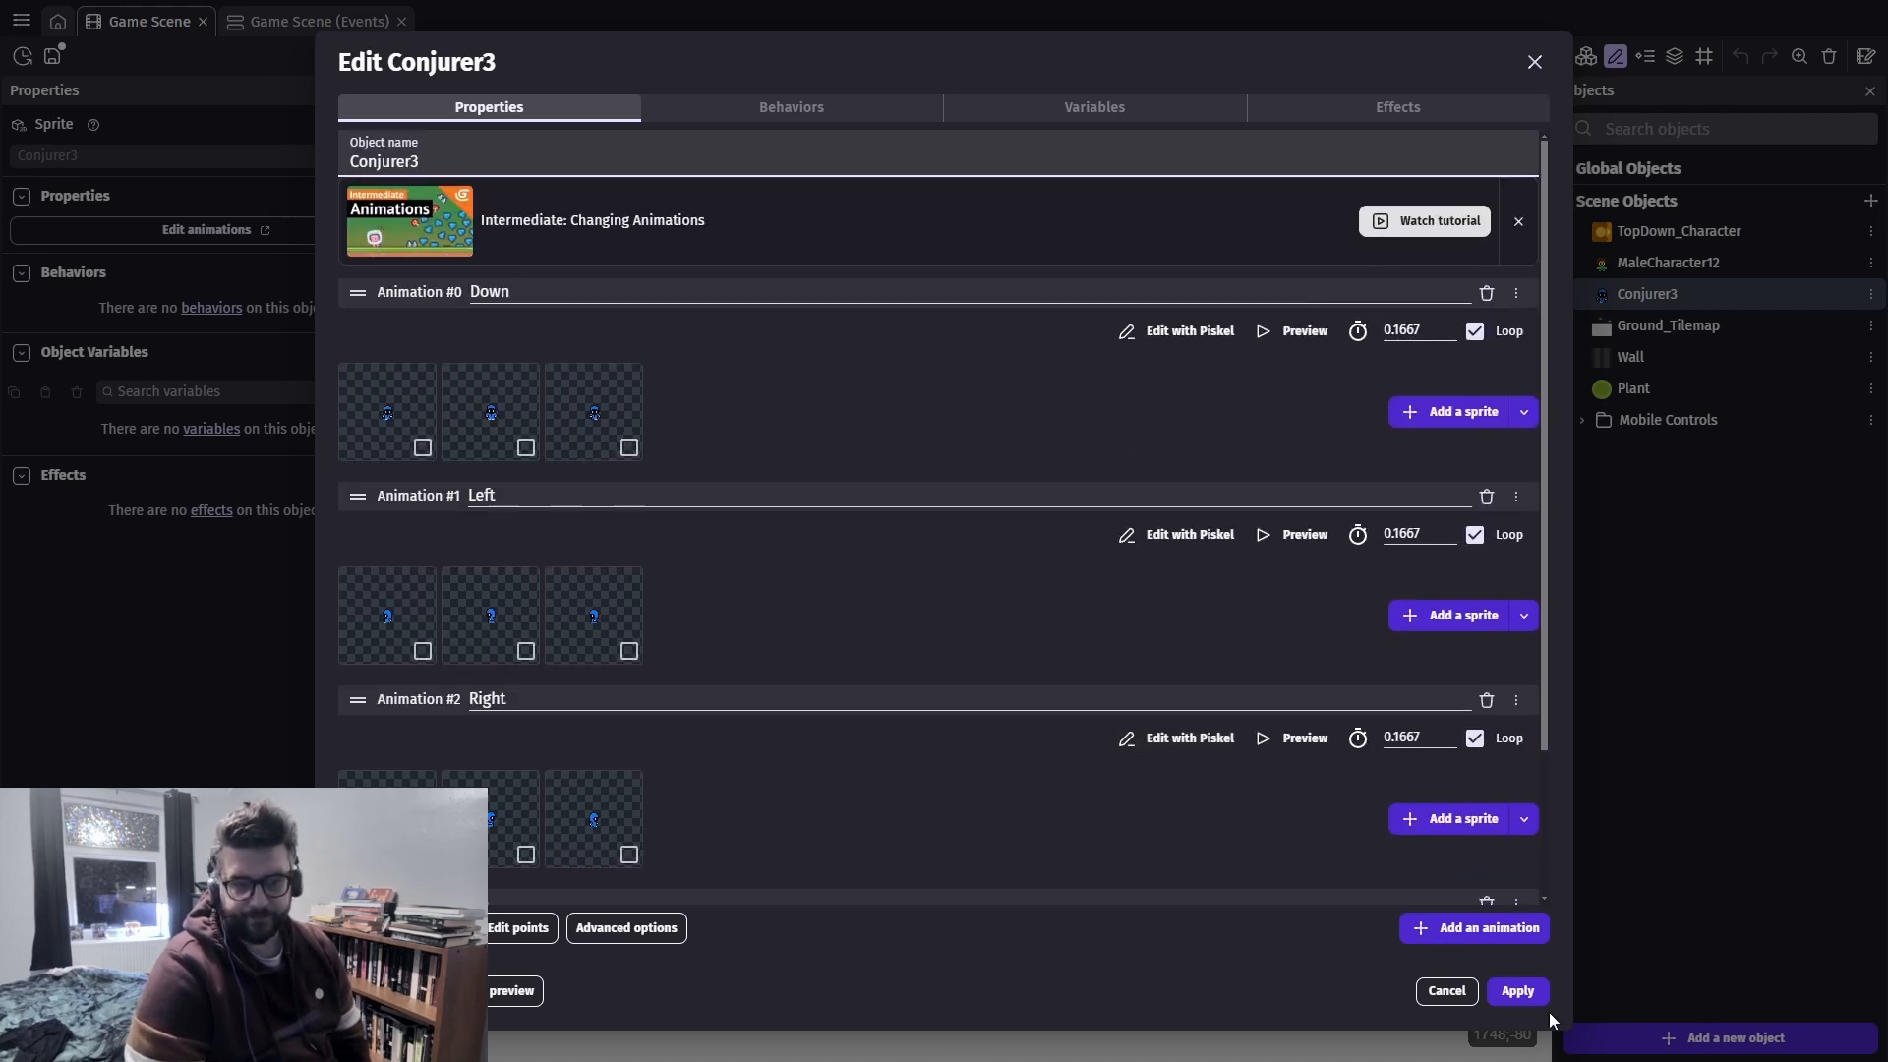
Browse the behaviors available for Conjurer3 without adding one
click(761, 107)
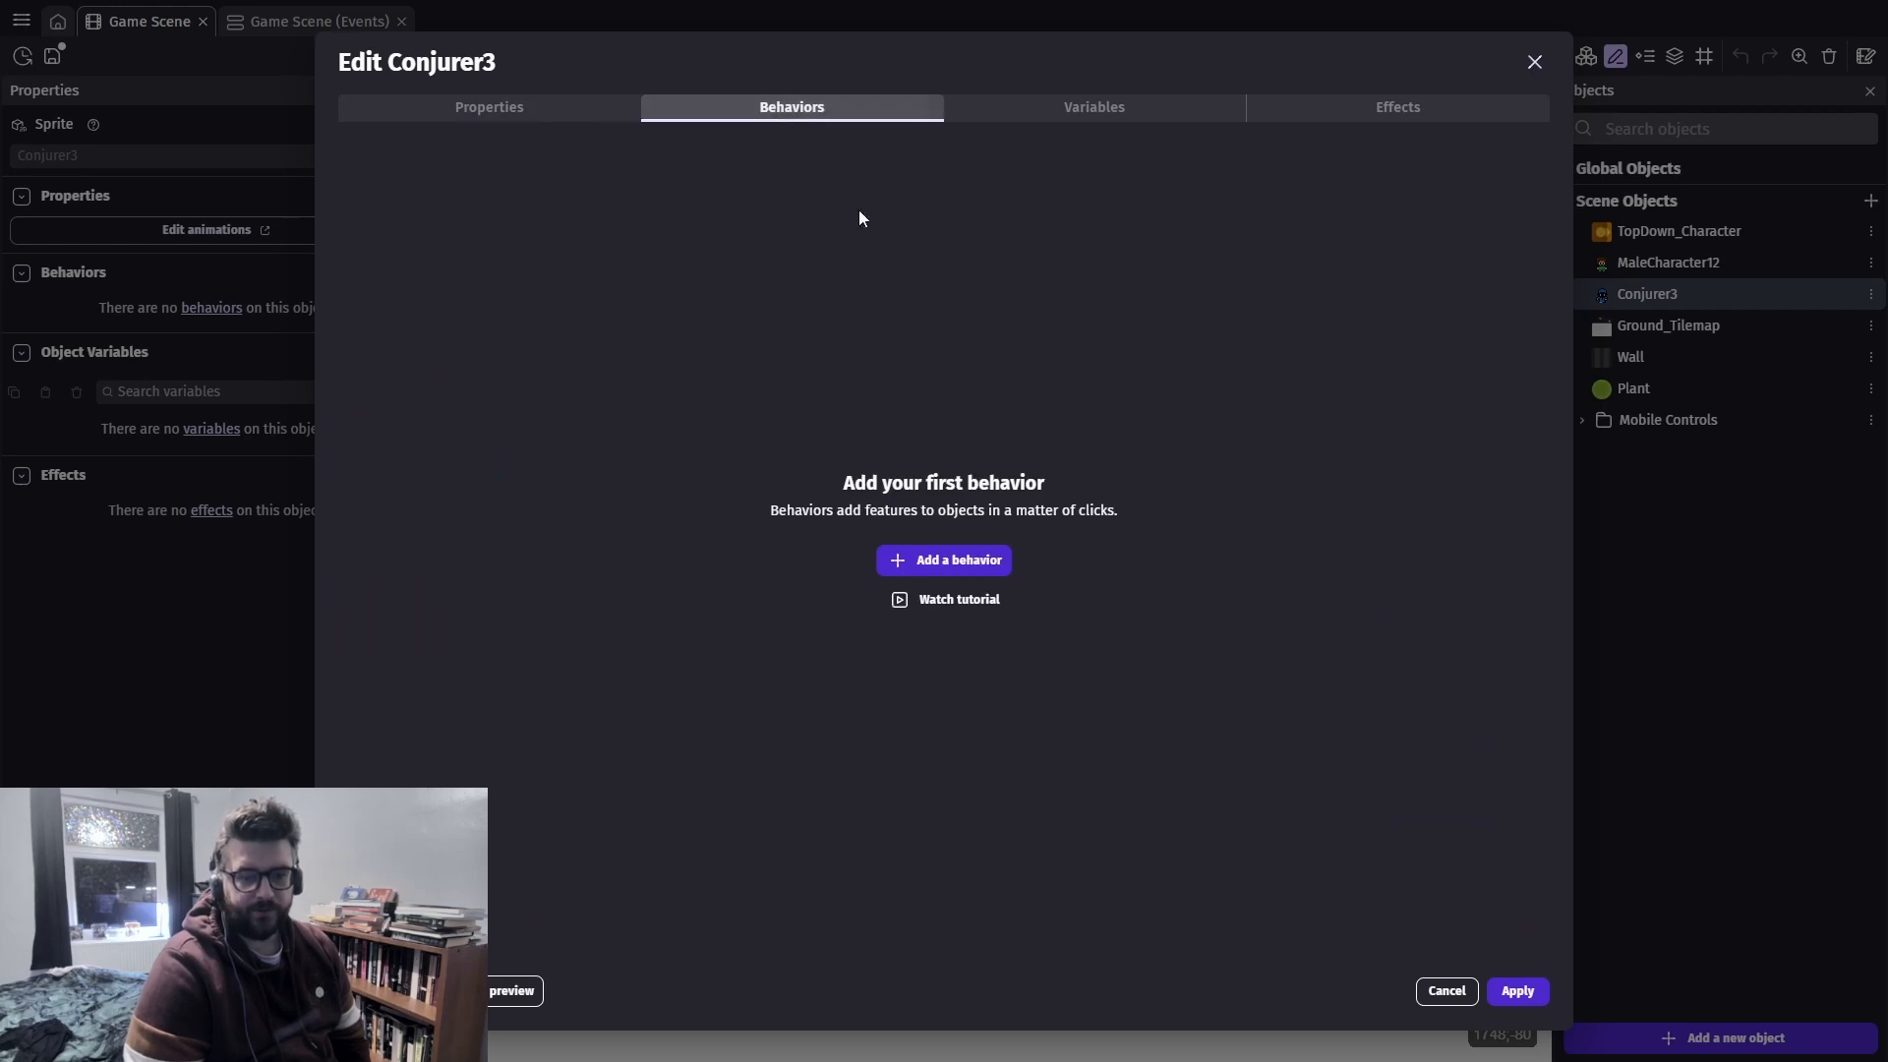
click(949, 565)
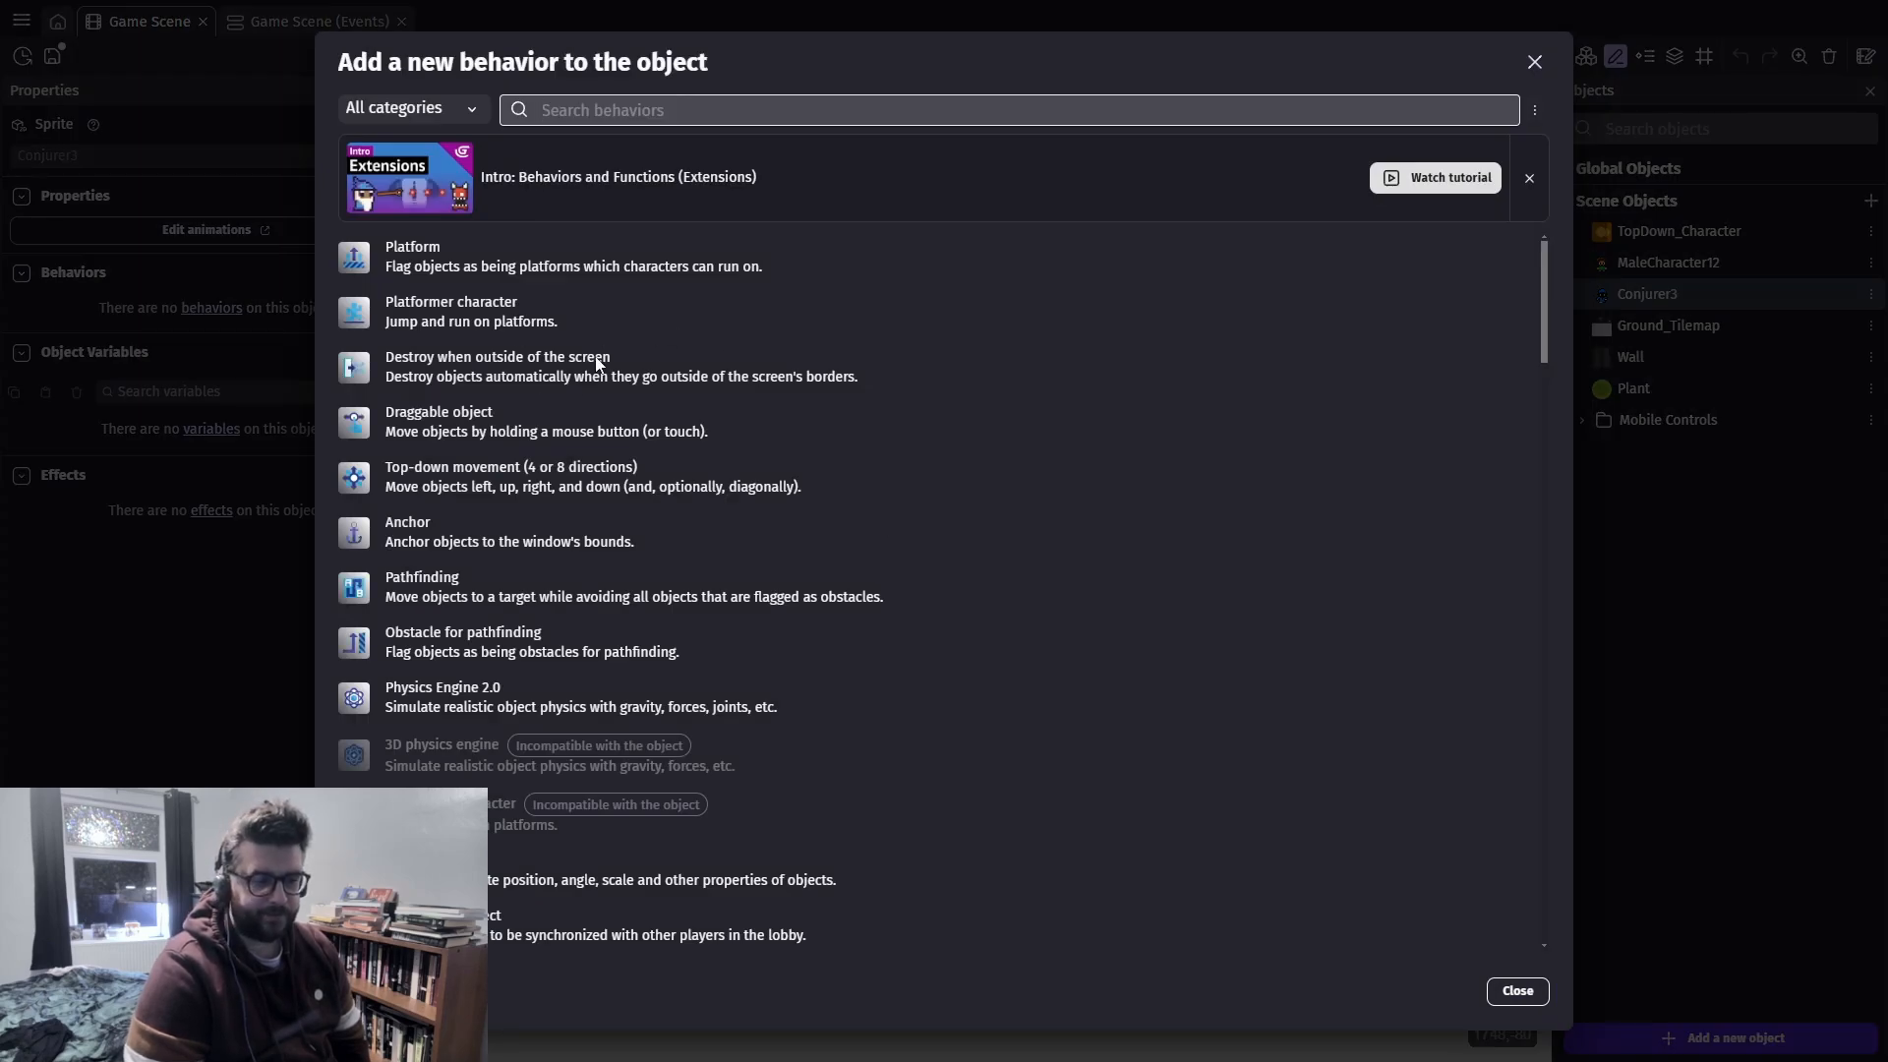
scroll(629, 442, down, 6)
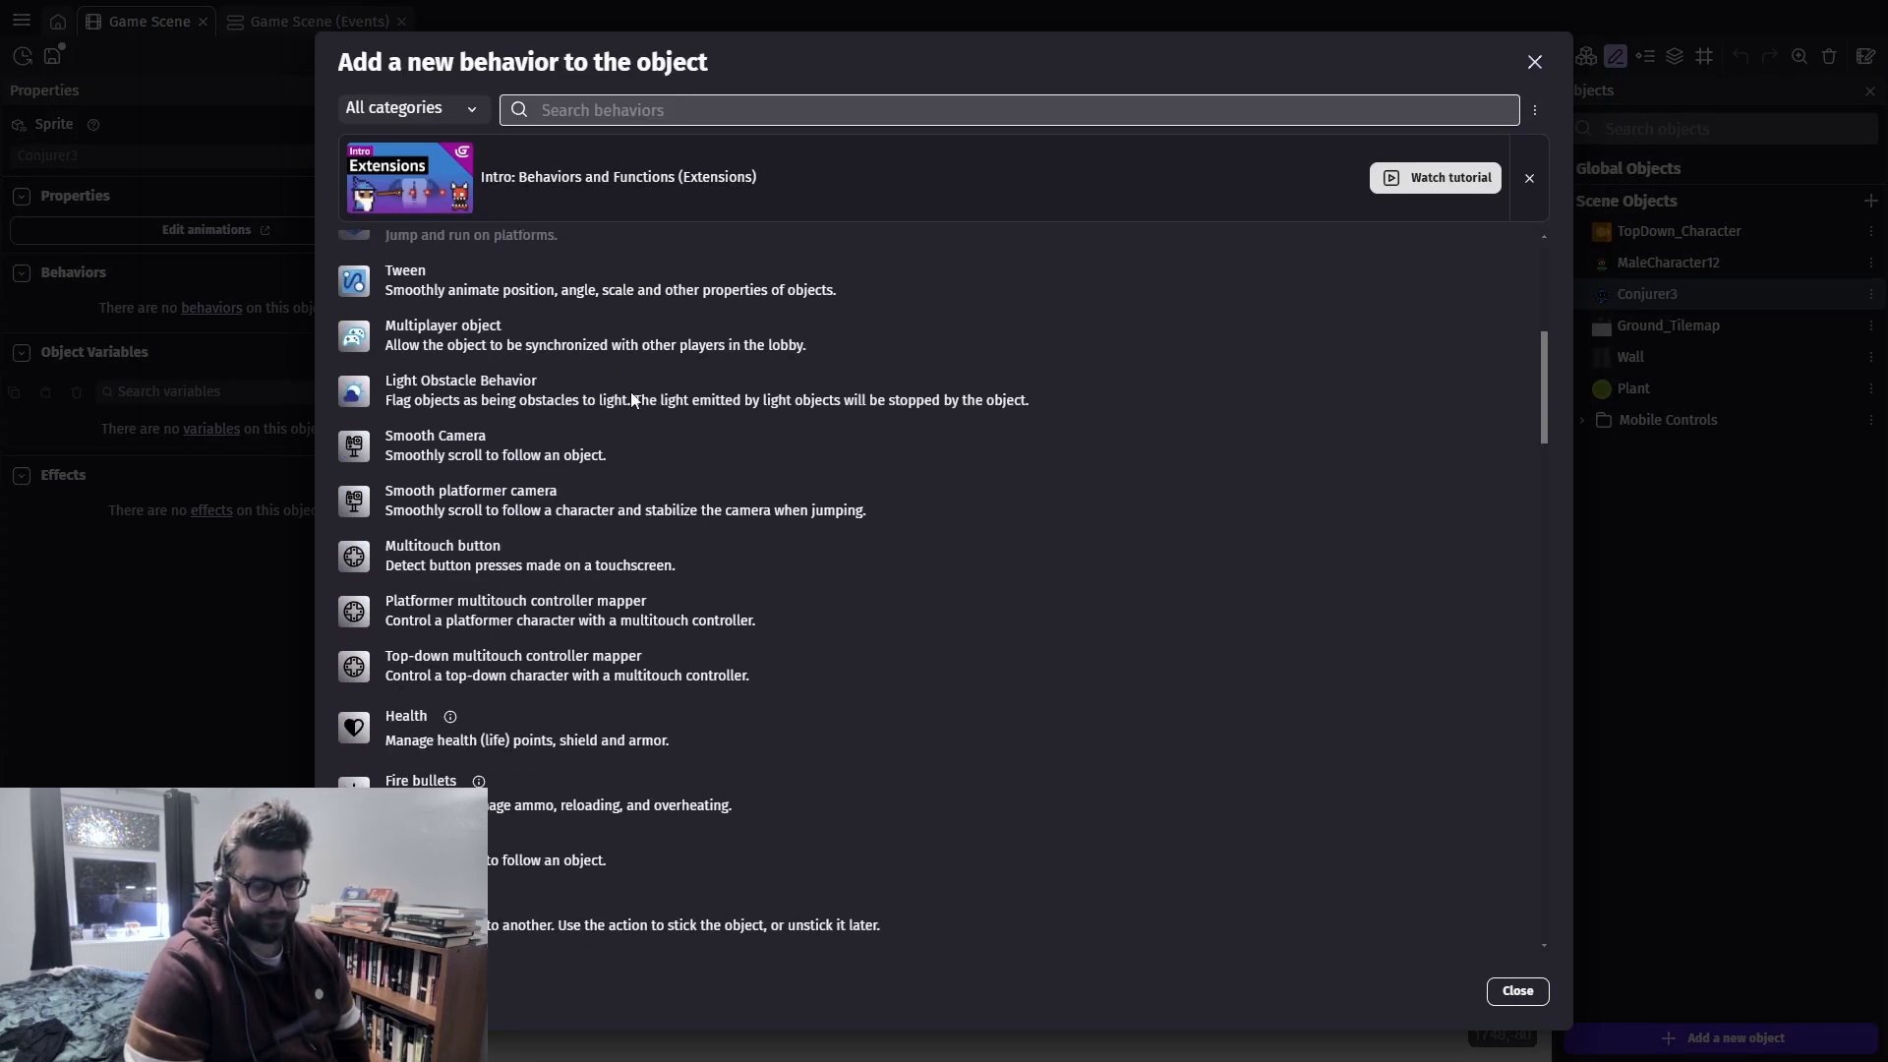
scroll(634, 400, down, 12)
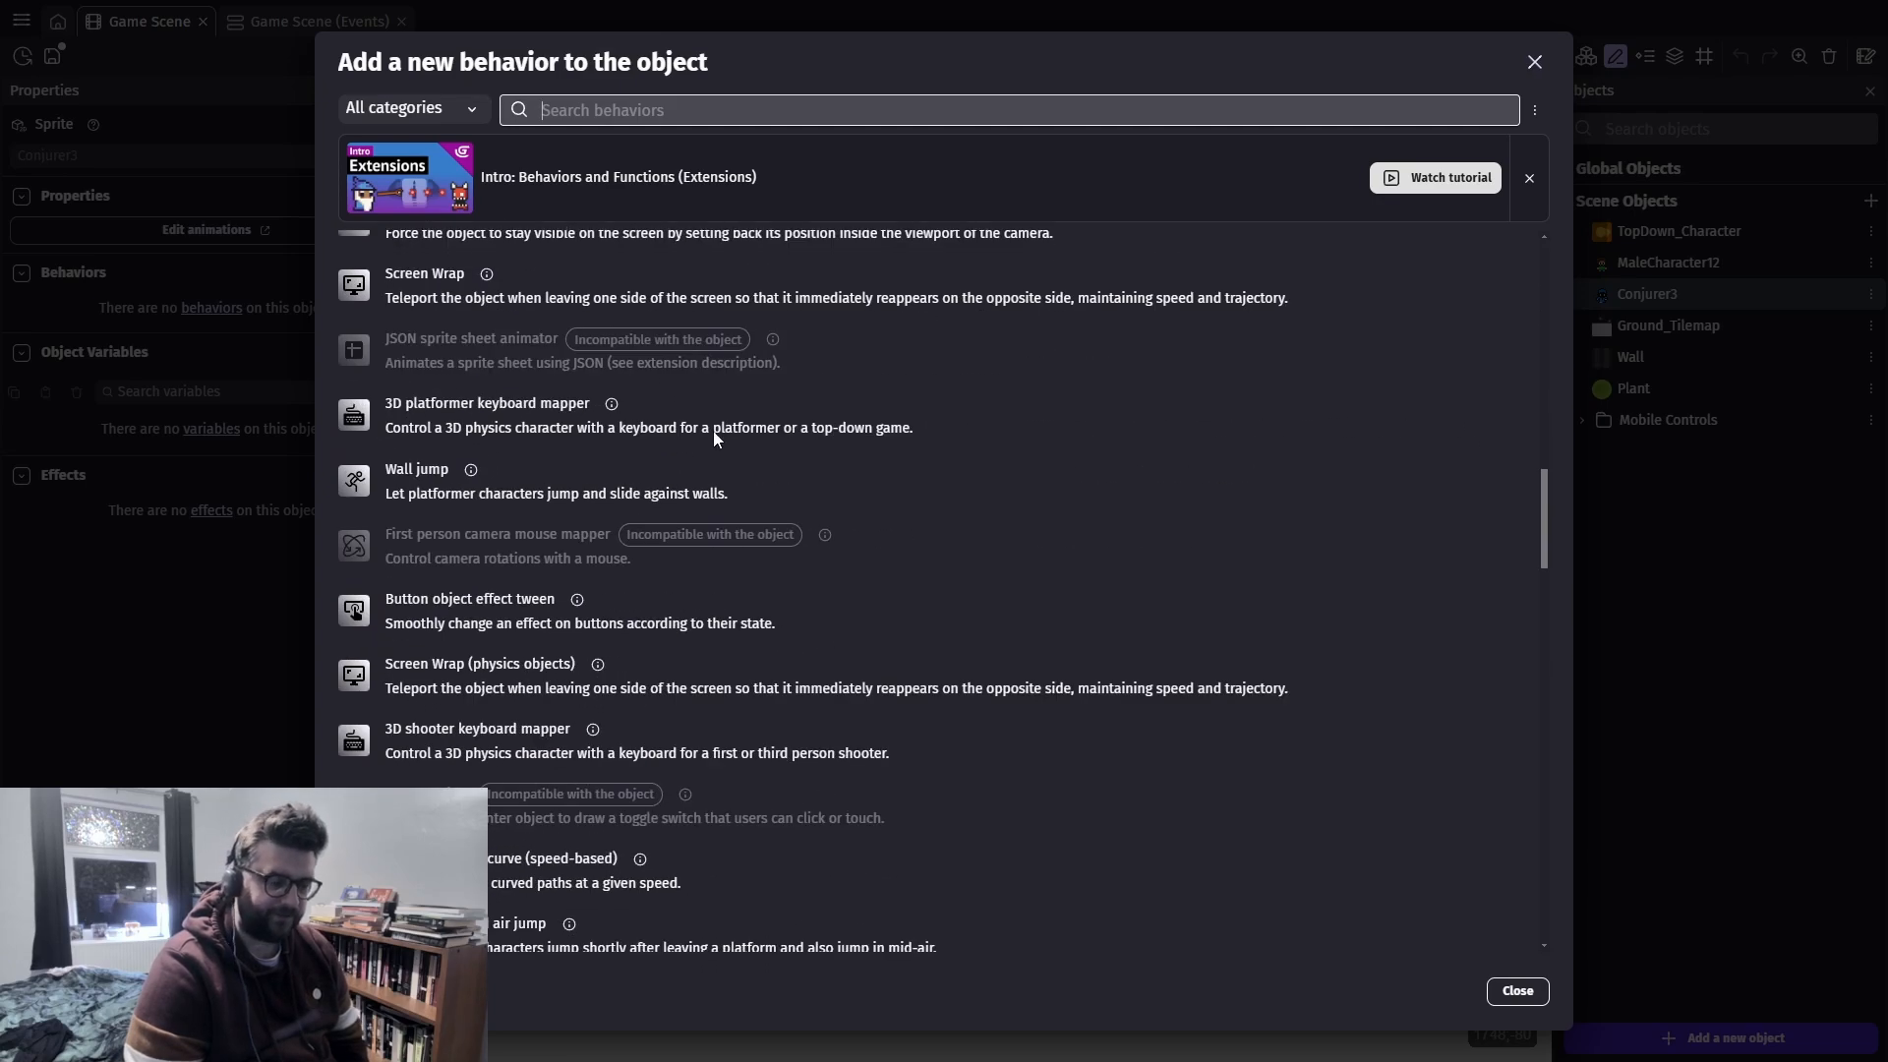
scroll(672, 415, down, 2)
scroll(660, 436, up, 8)
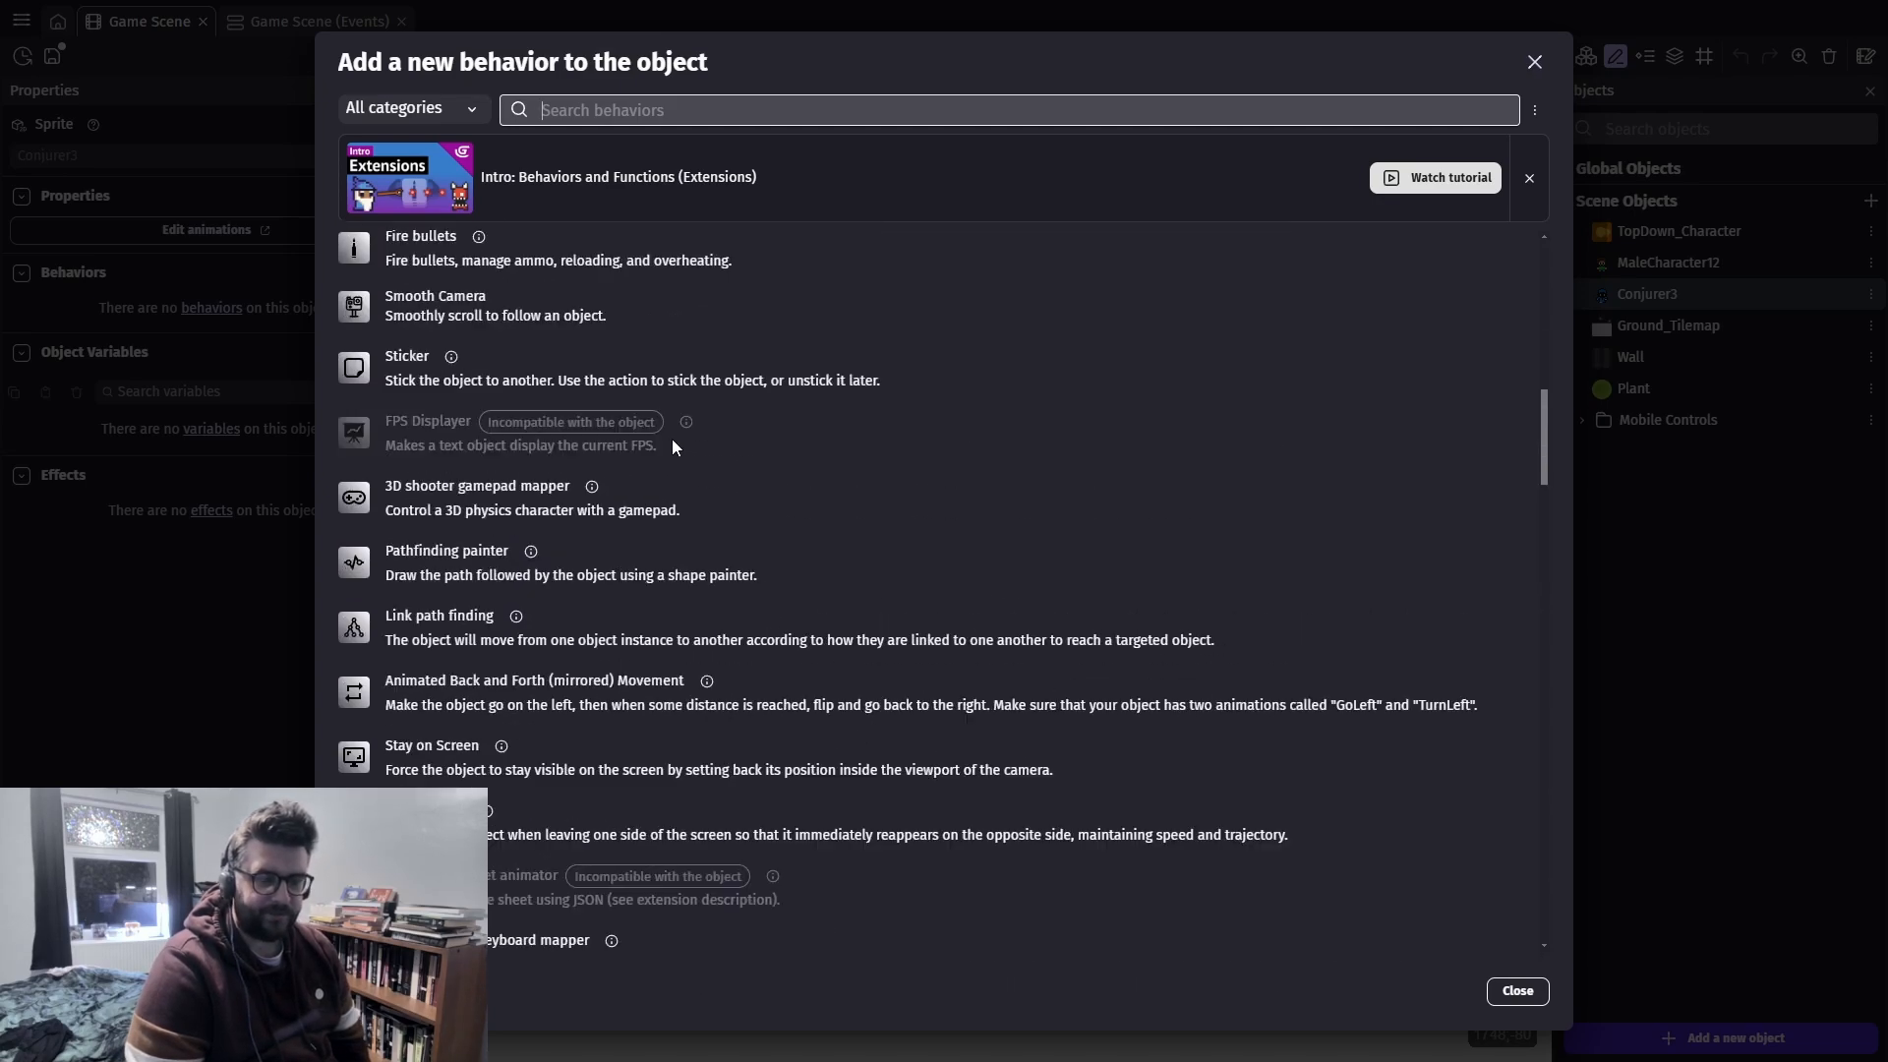
click(1517, 990)
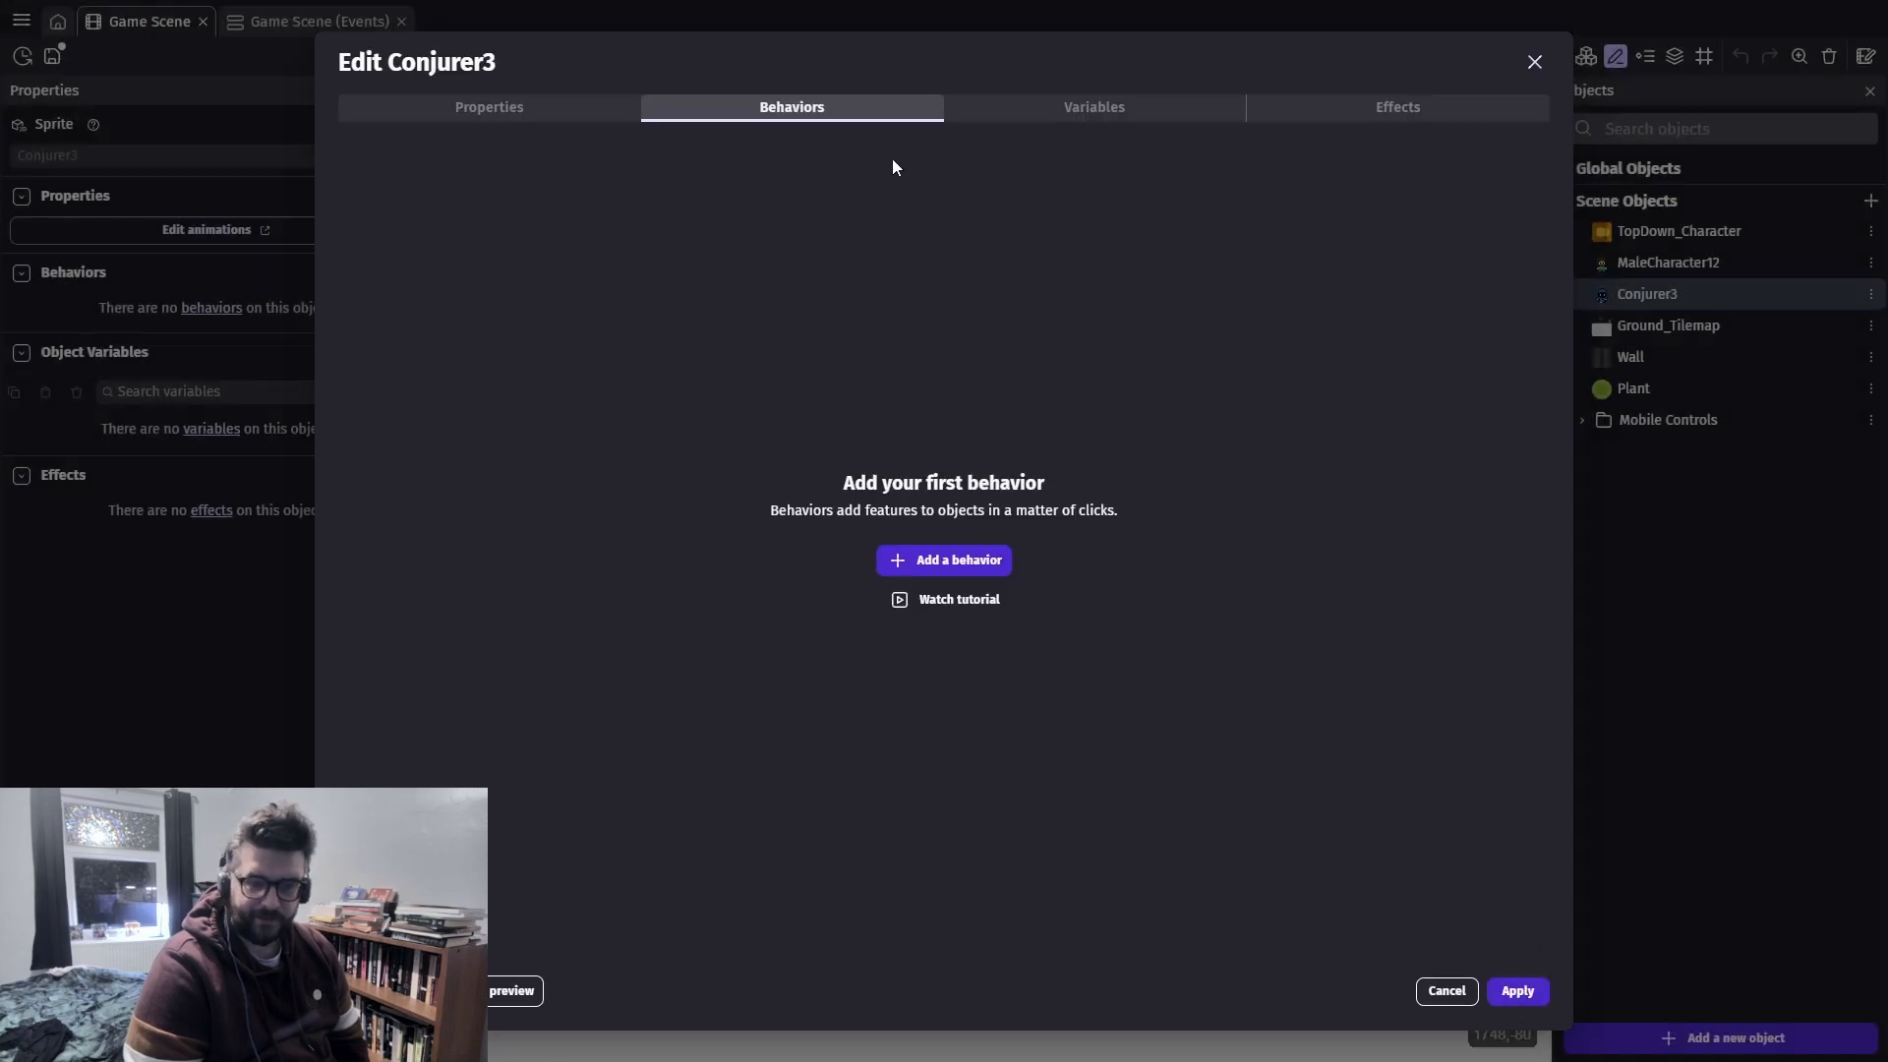
Add a 2D effect to Conjurer3 and set its type to Glow
click(1170, 108)
click(1388, 106)
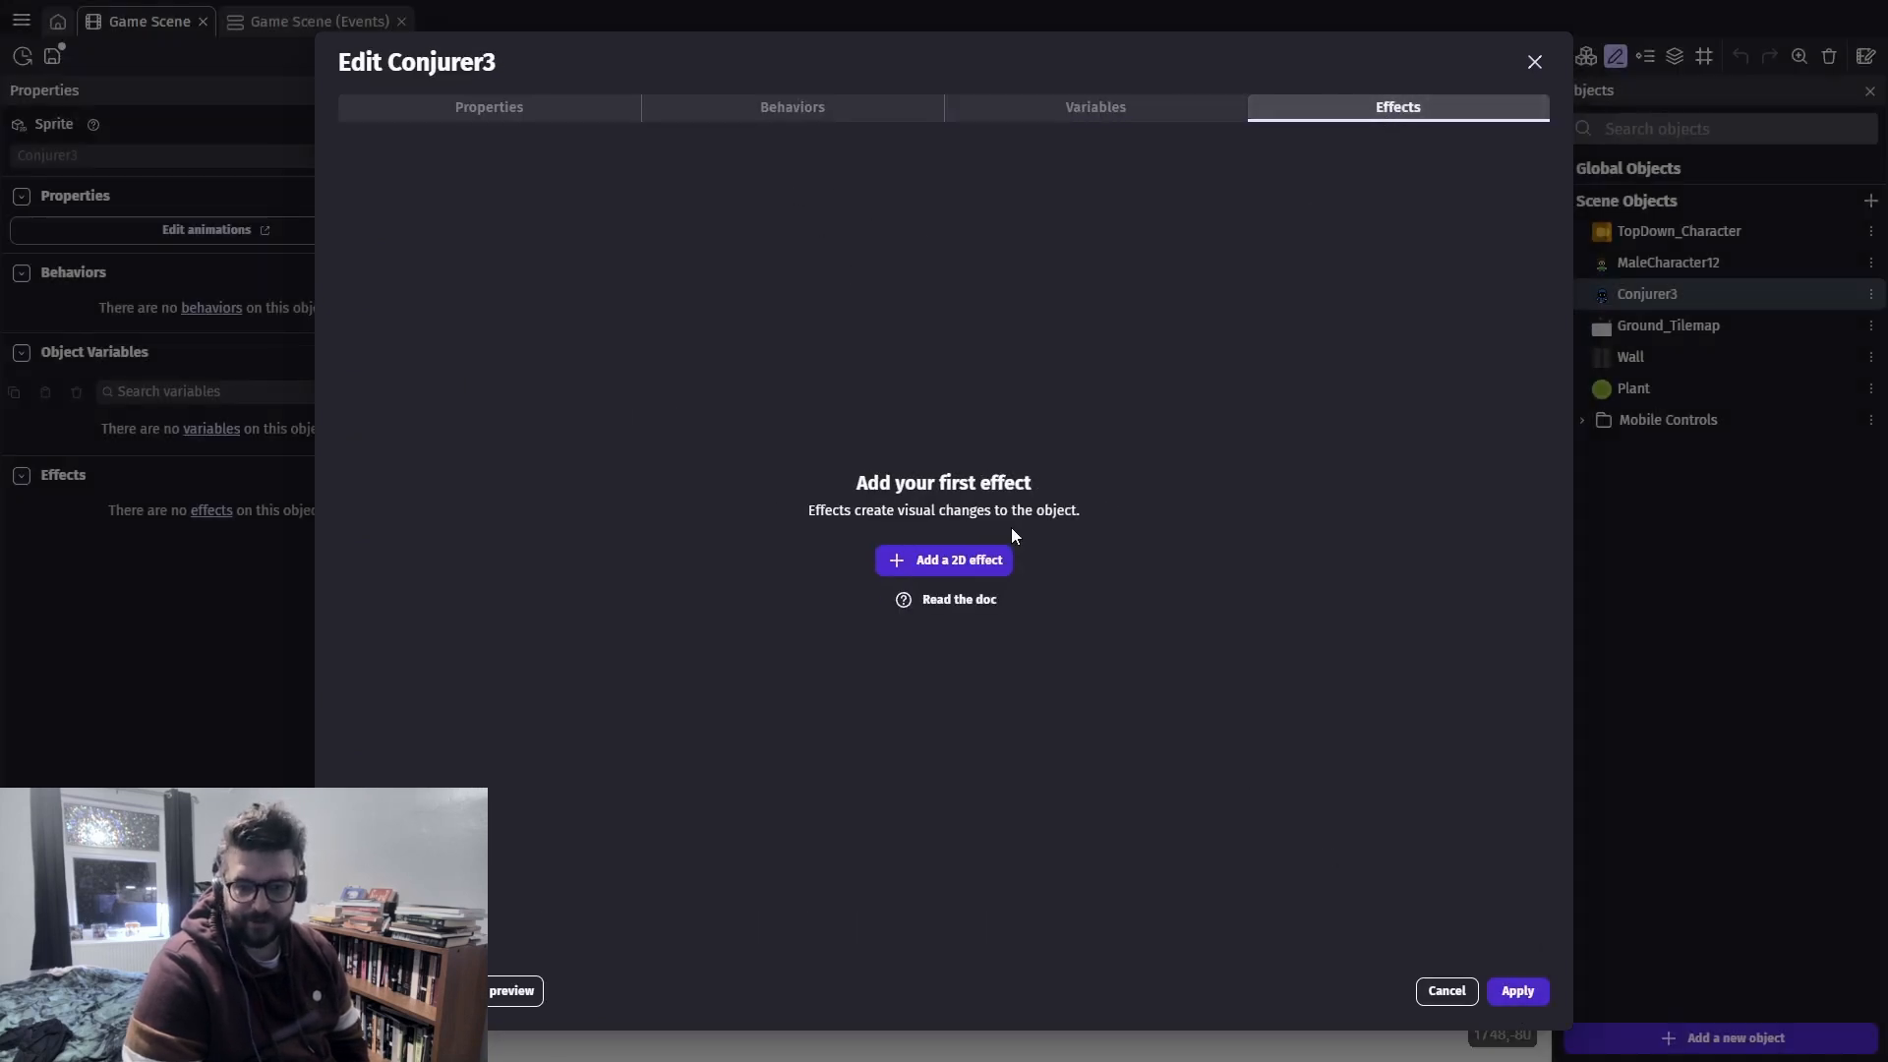
click(995, 556)
click(653, 157)
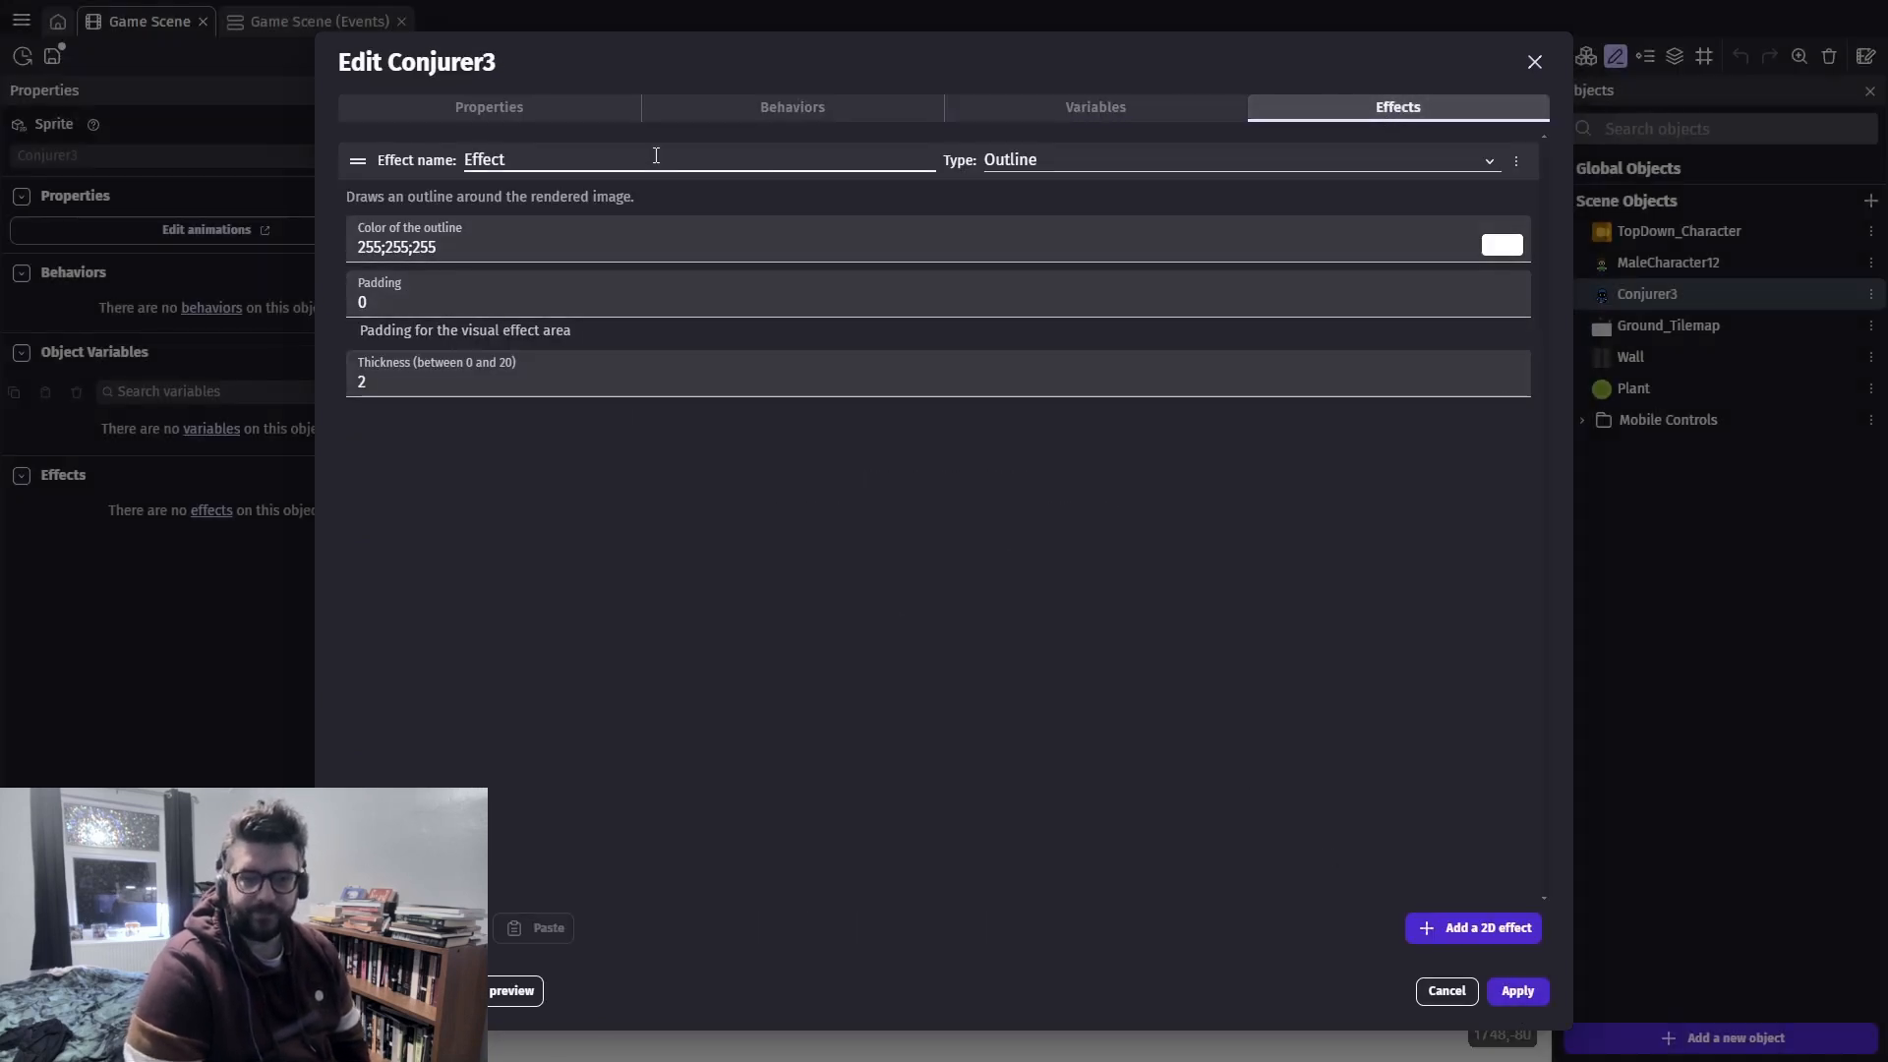
click(1074, 162)
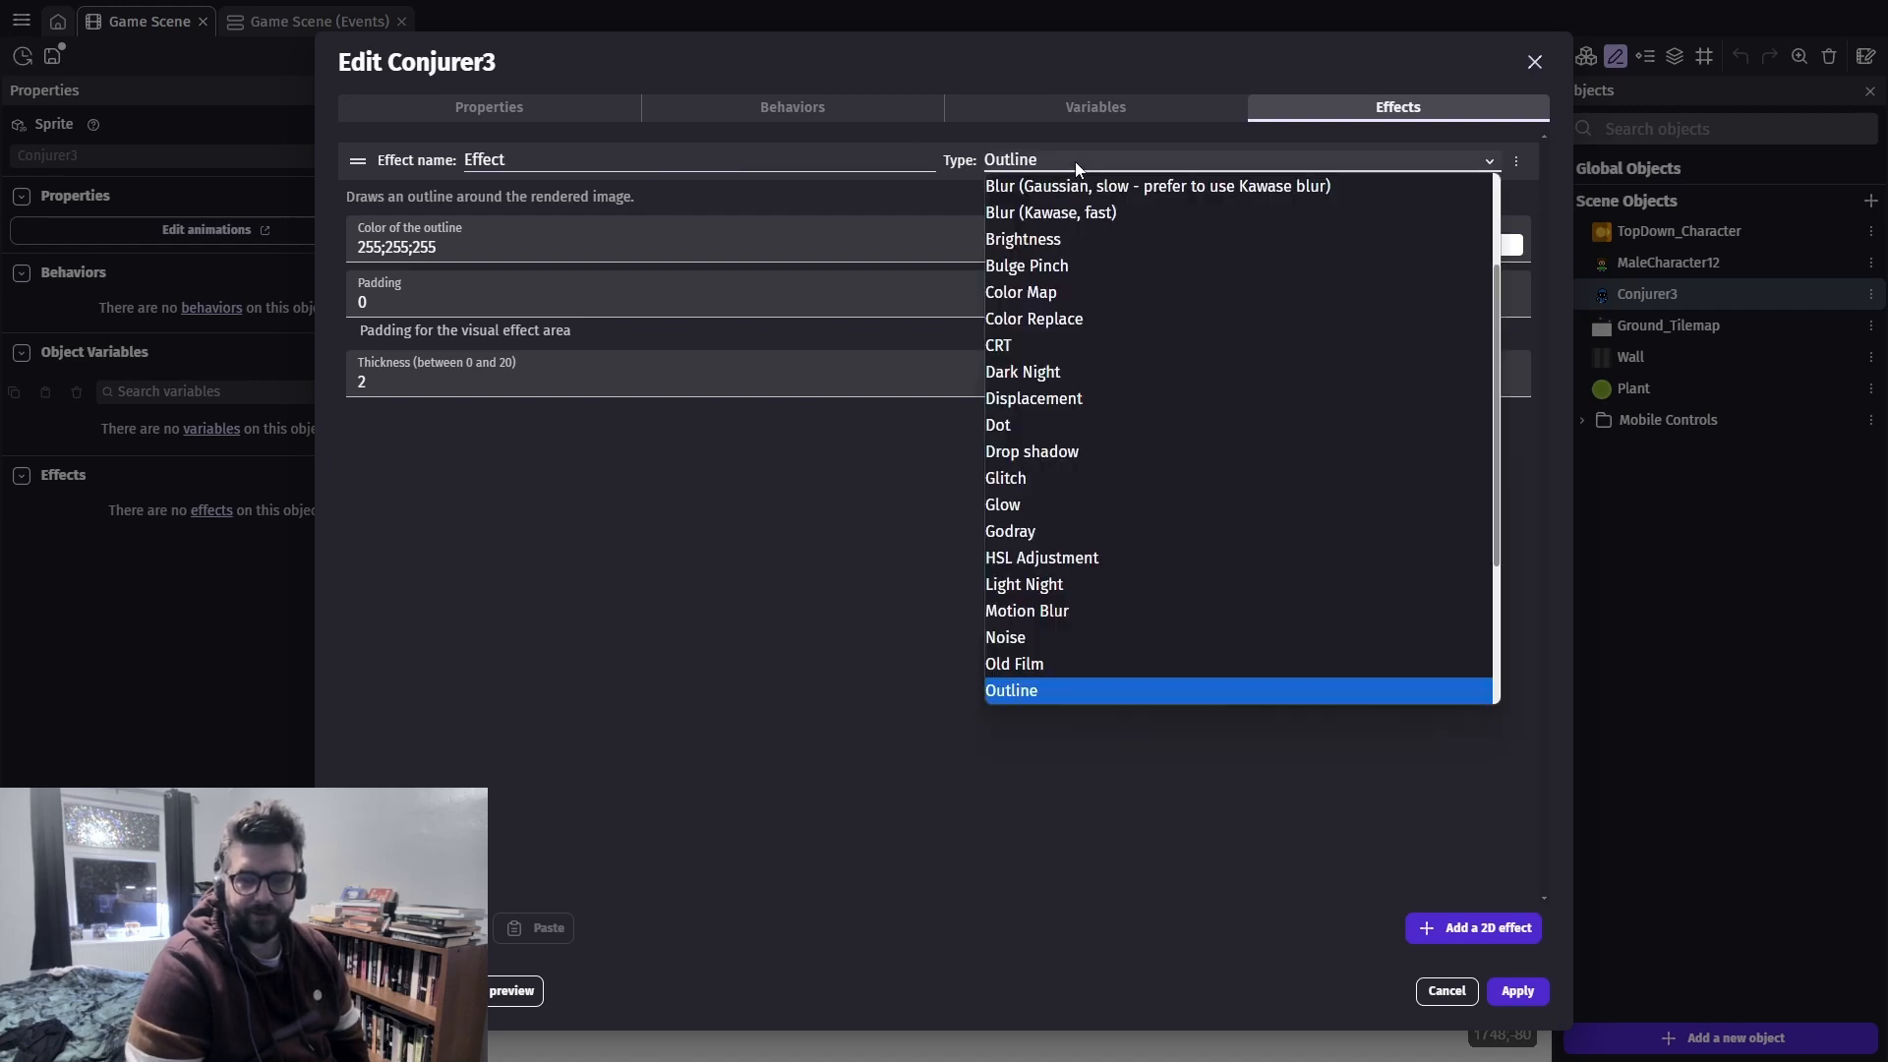
click(1082, 504)
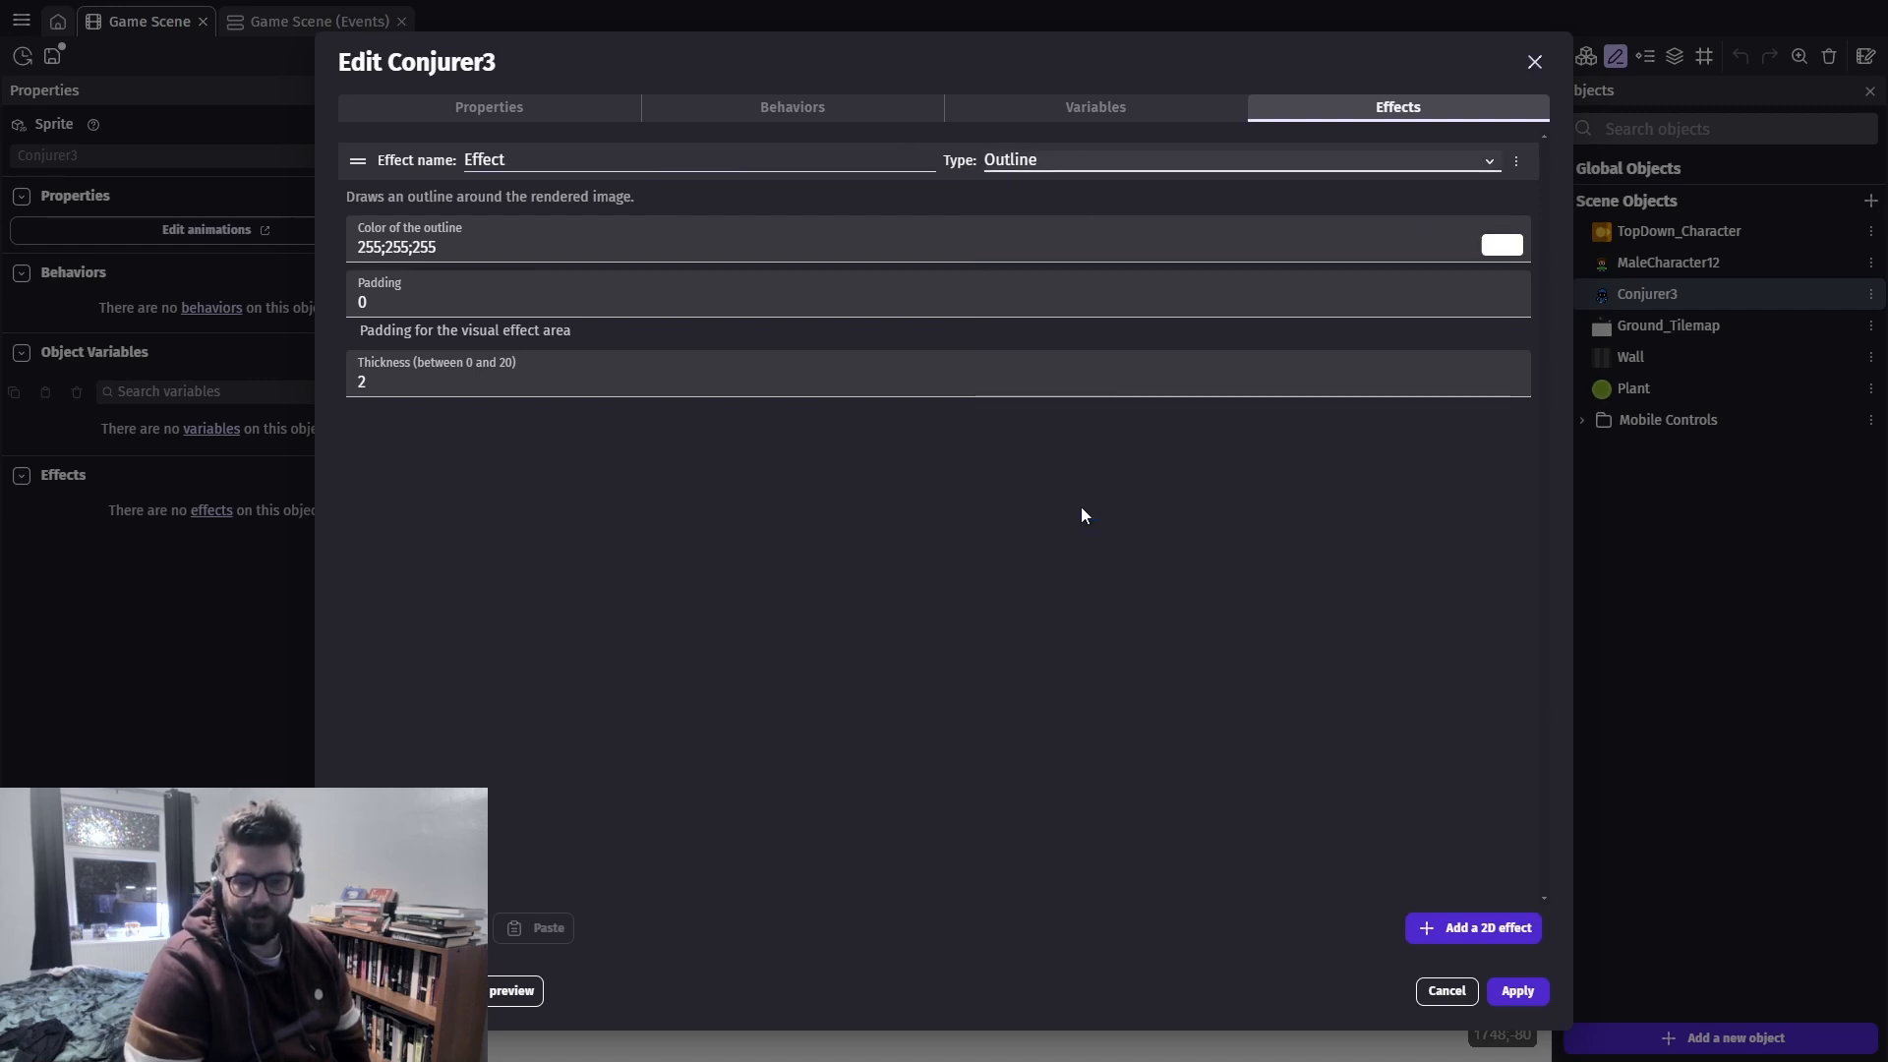
Set the color of Conjurer3's Glow effect to the light blue 95;122;236
click(1498, 246)
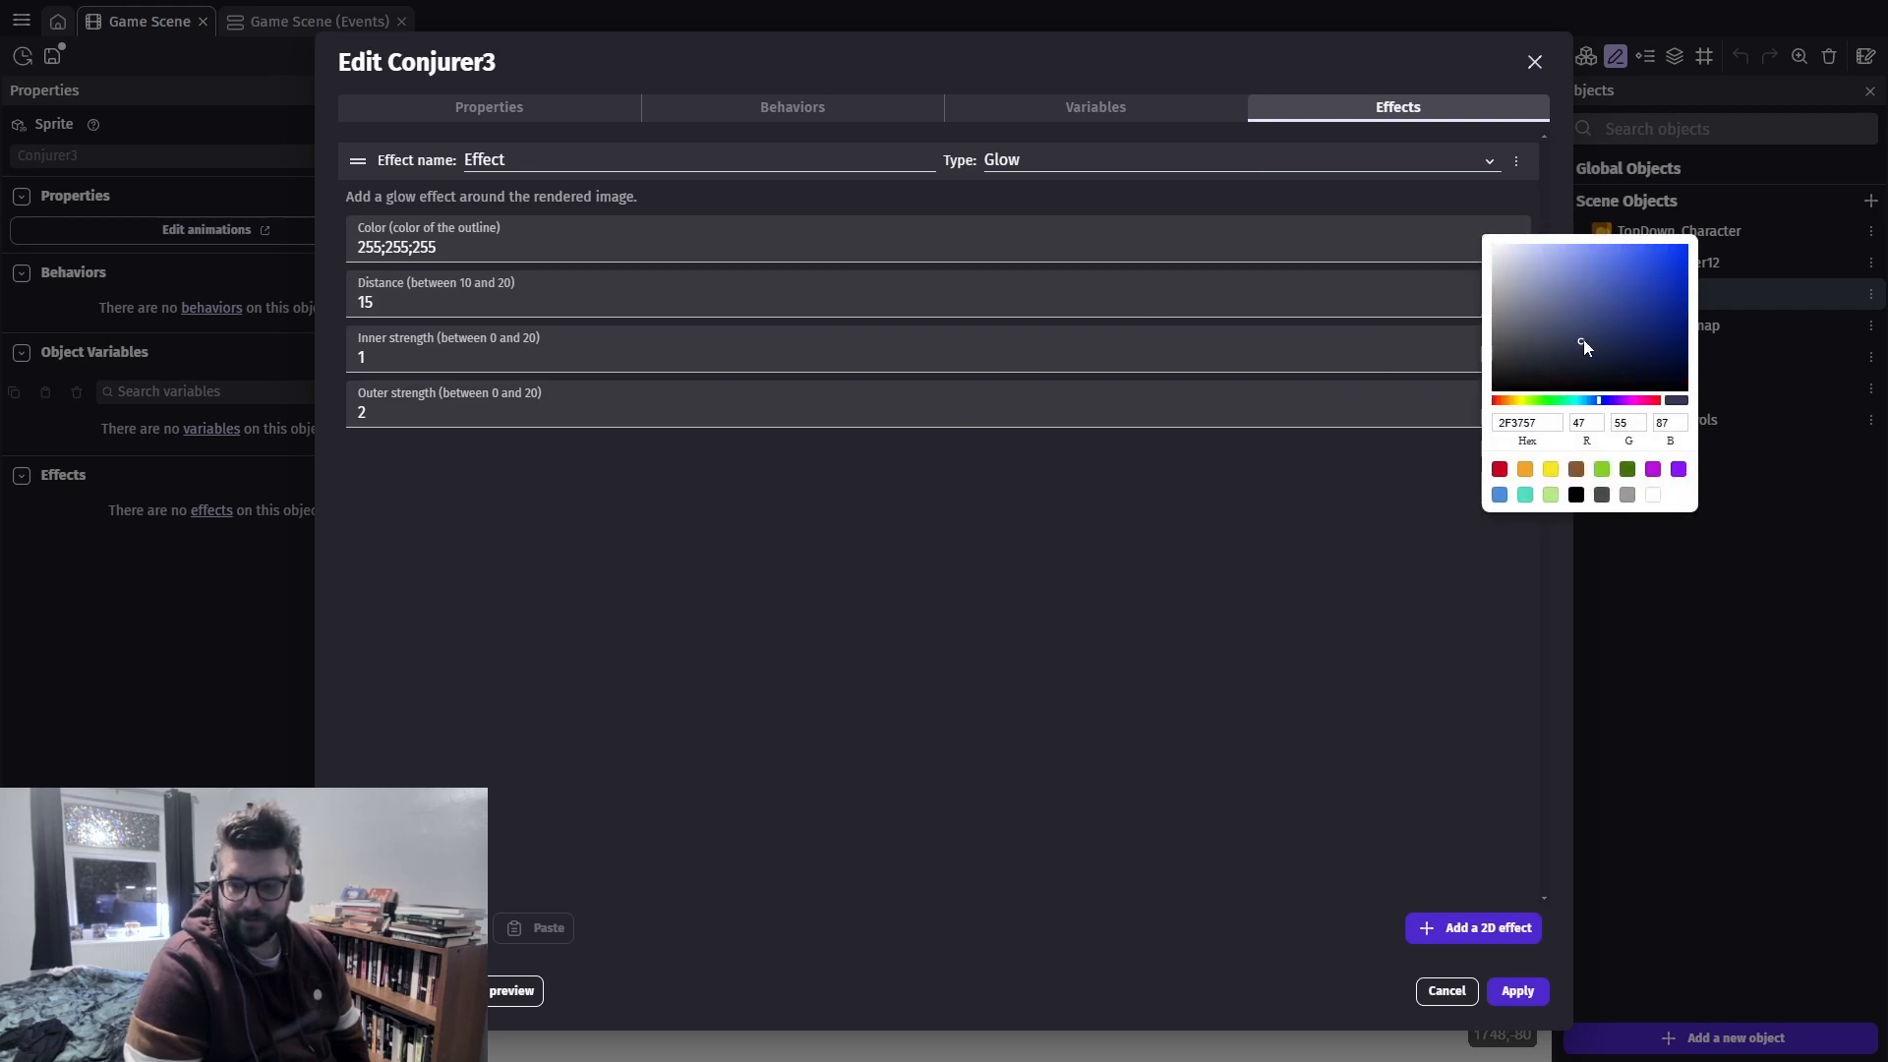
drag(1648, 259, 1608, 256)
click(1101, 433)
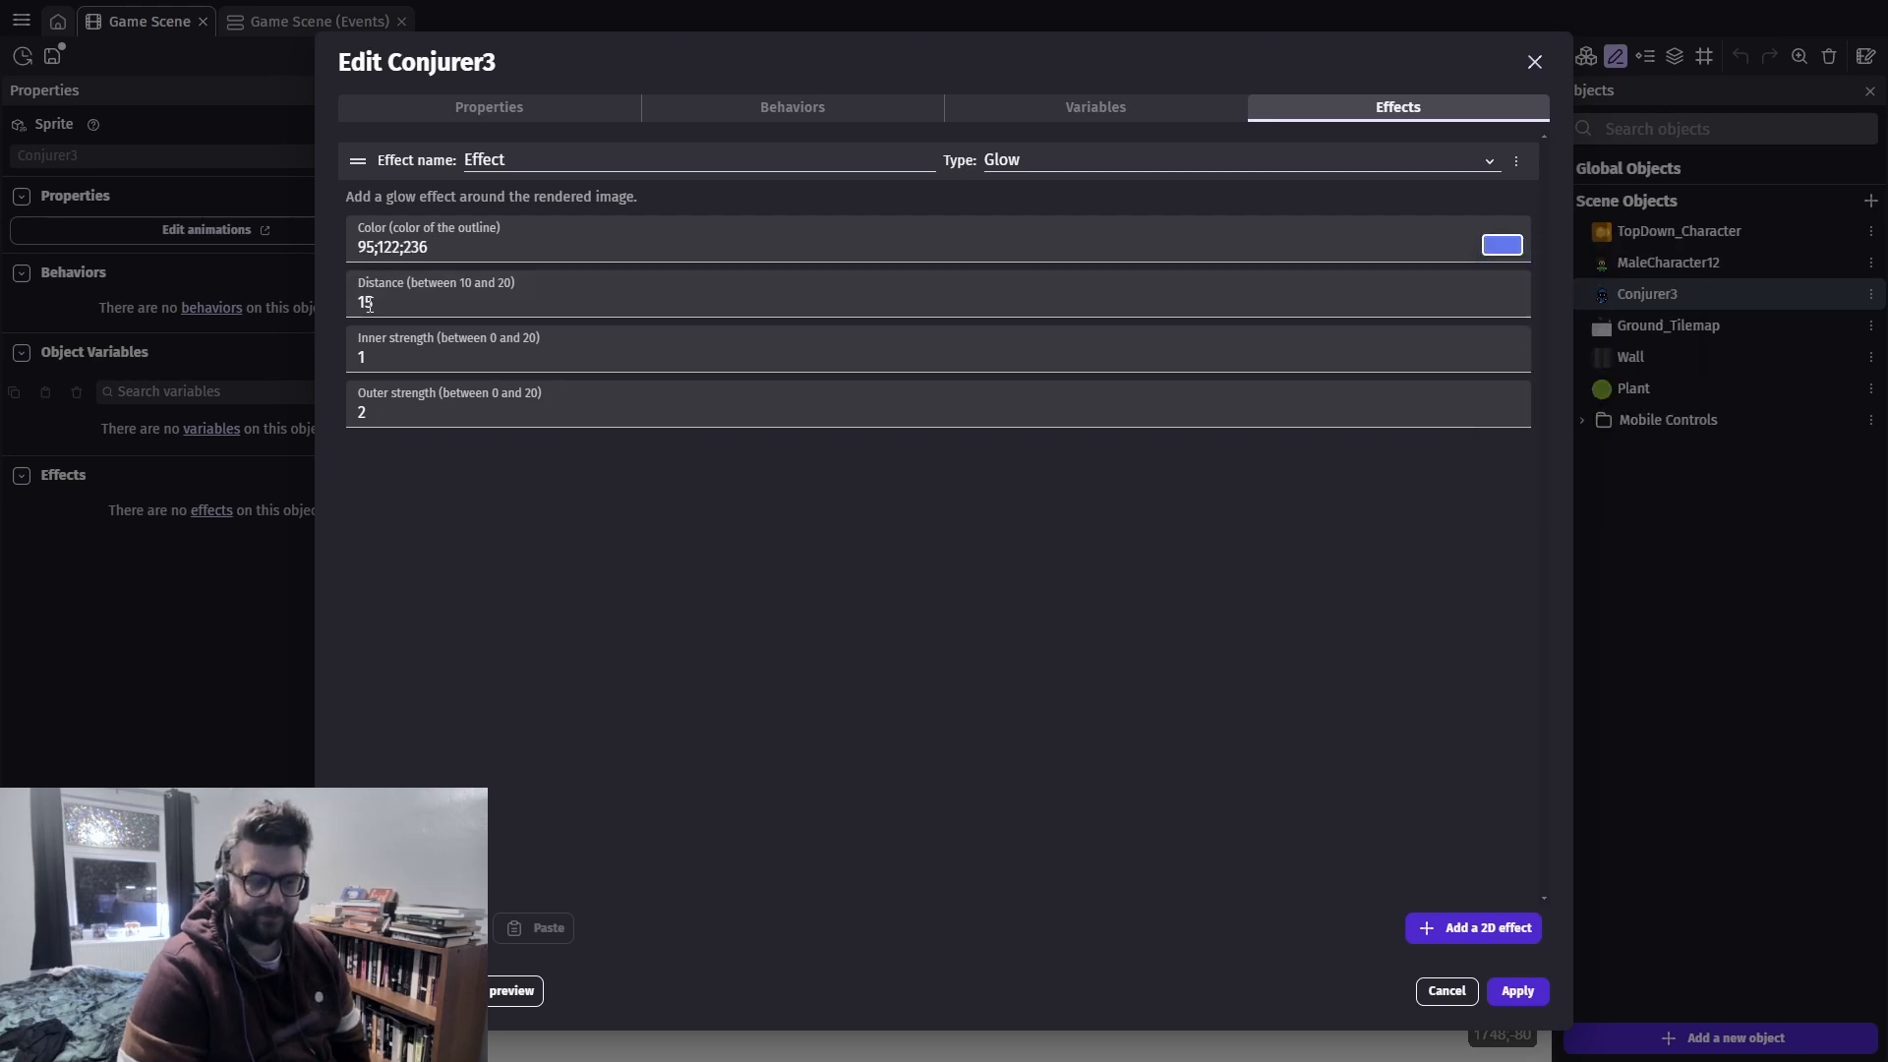
Apply Conjurer3's glow settings and place an instance of it, enlarged to 90 by 82, on the path above the orange character
drag(481, 299, 264, 292)
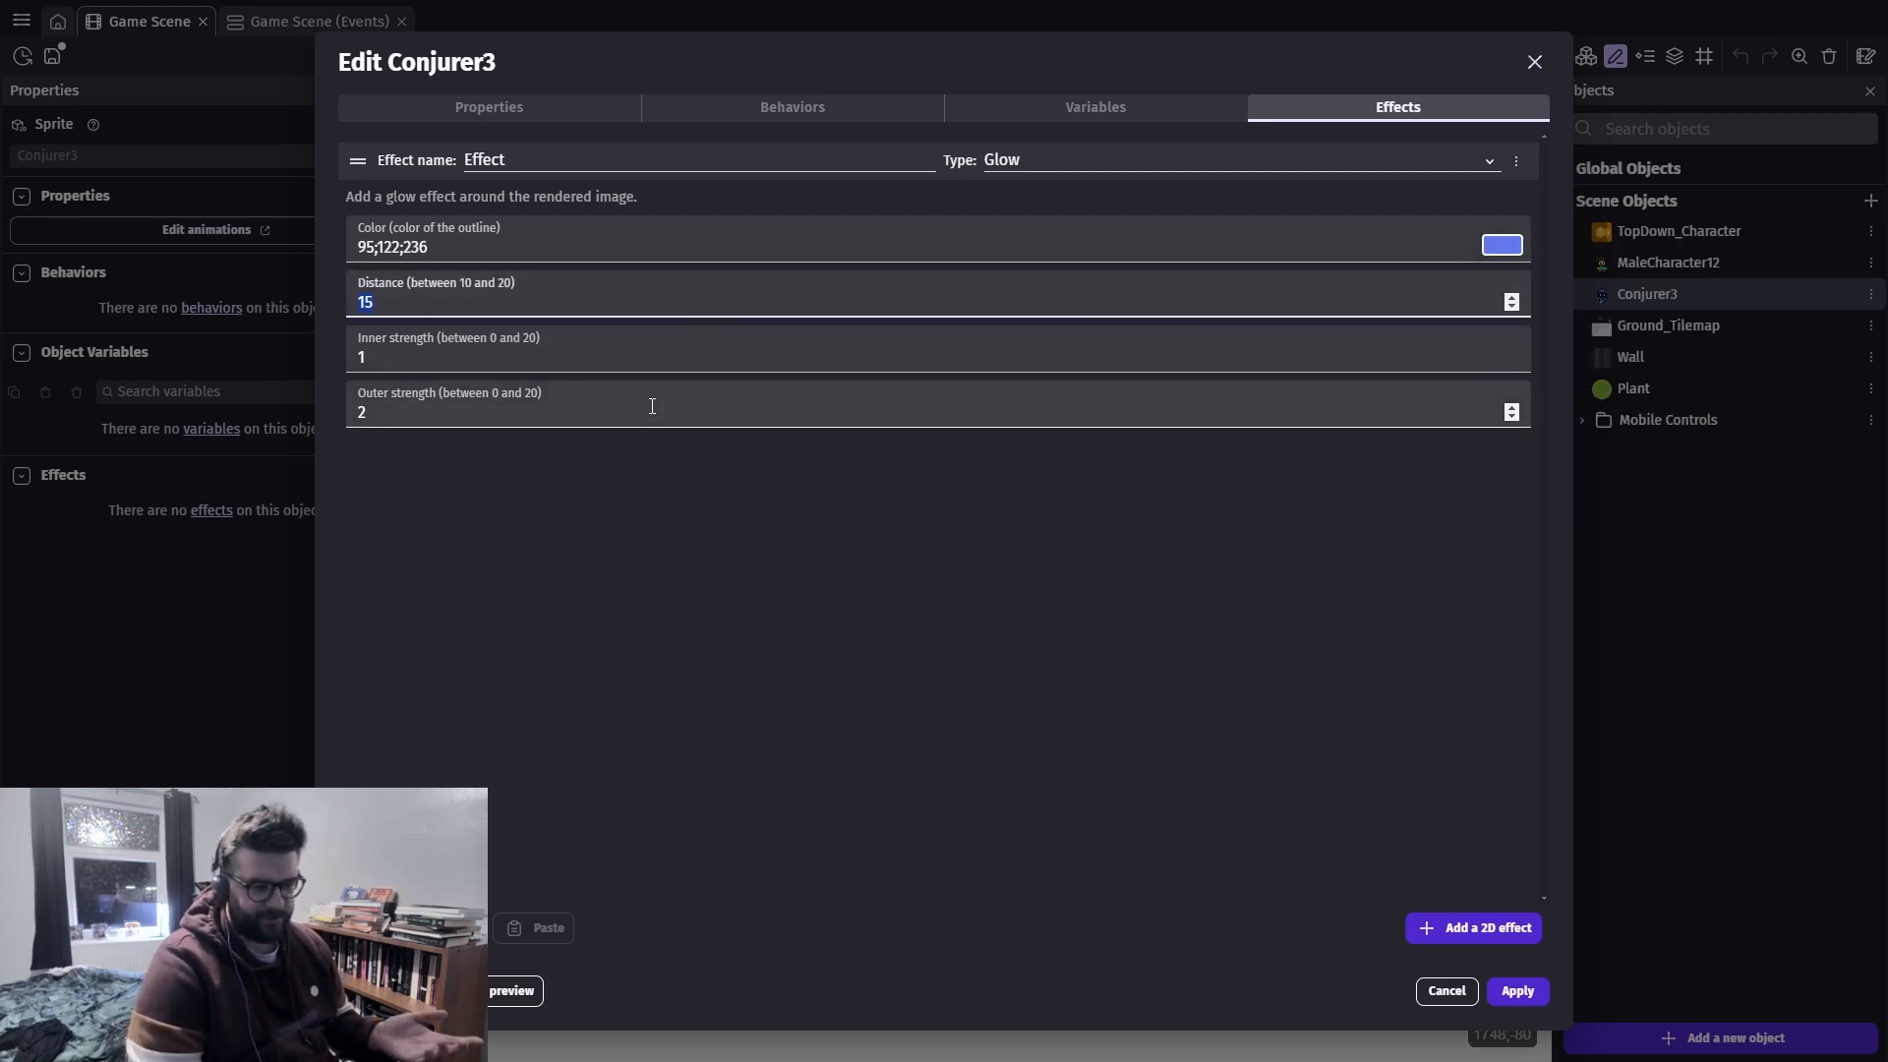
click(1517, 990)
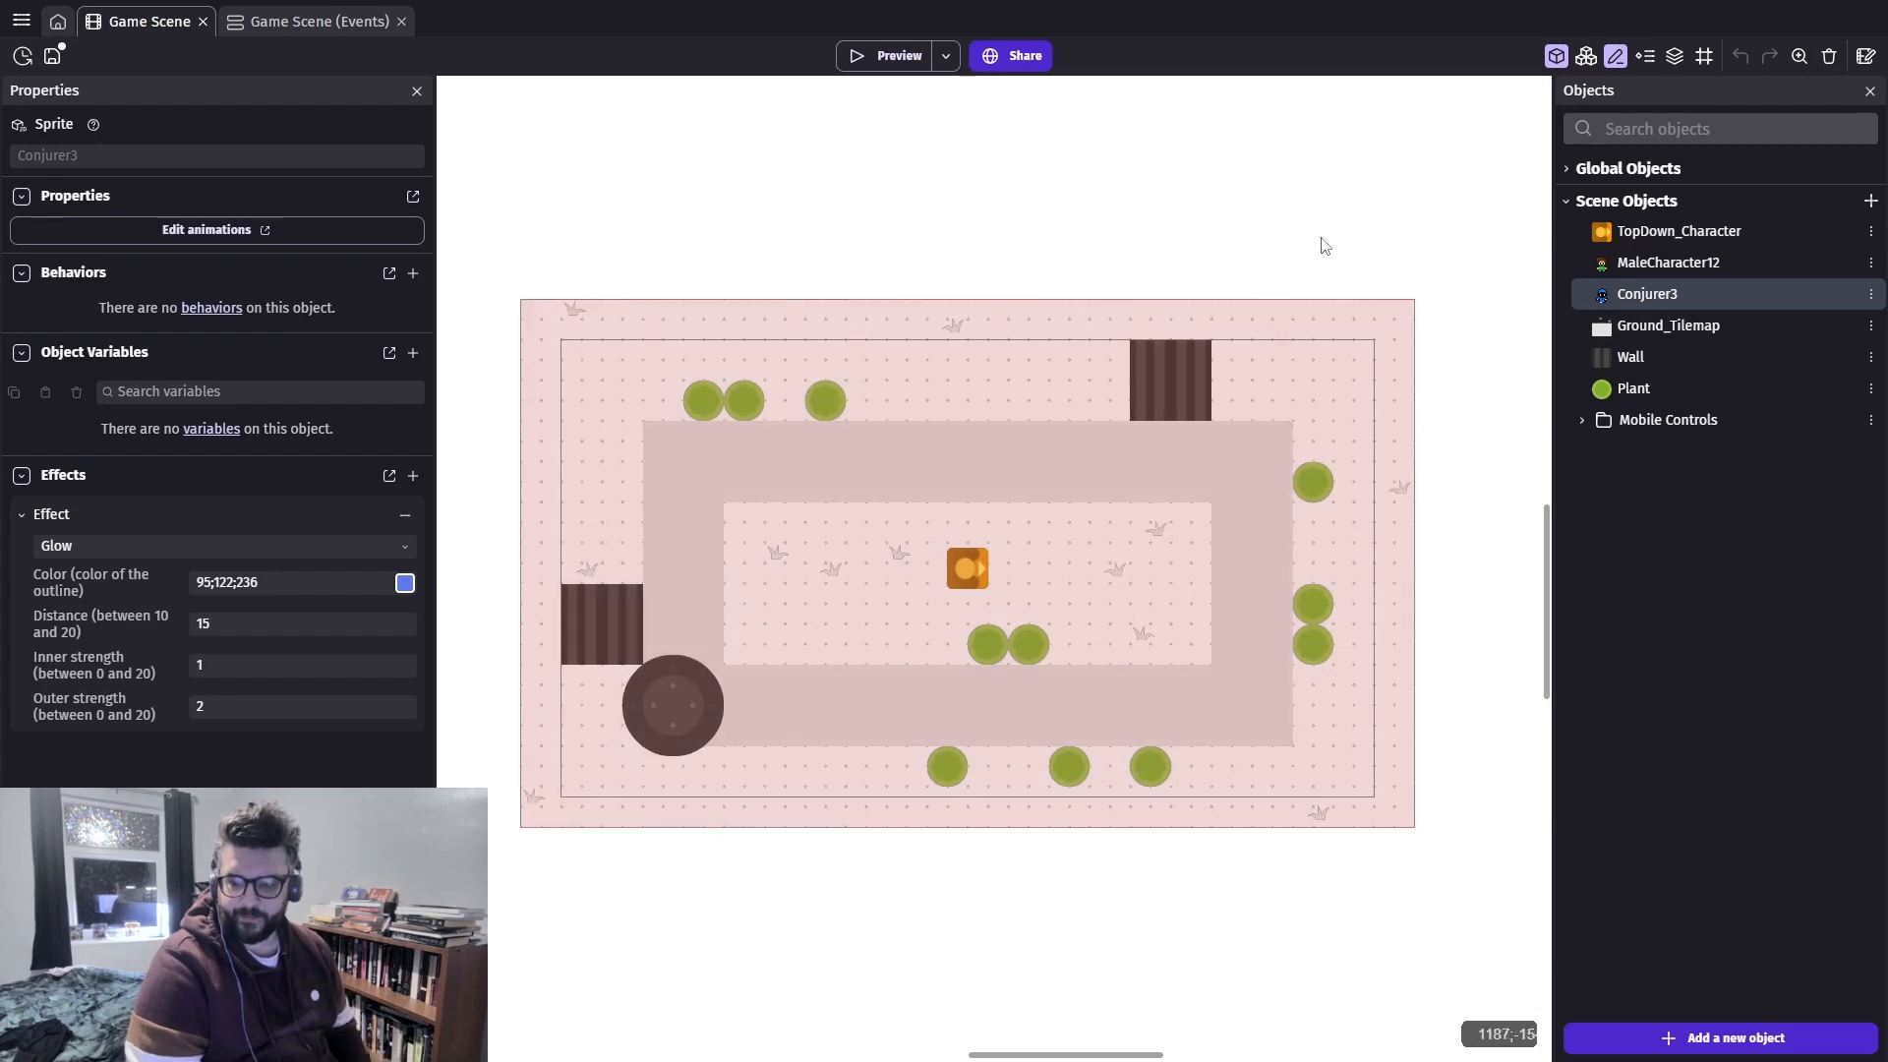
drag(1627, 301, 969, 488)
scroll(970, 488, up, 1)
scroll(971, 480, up, 2)
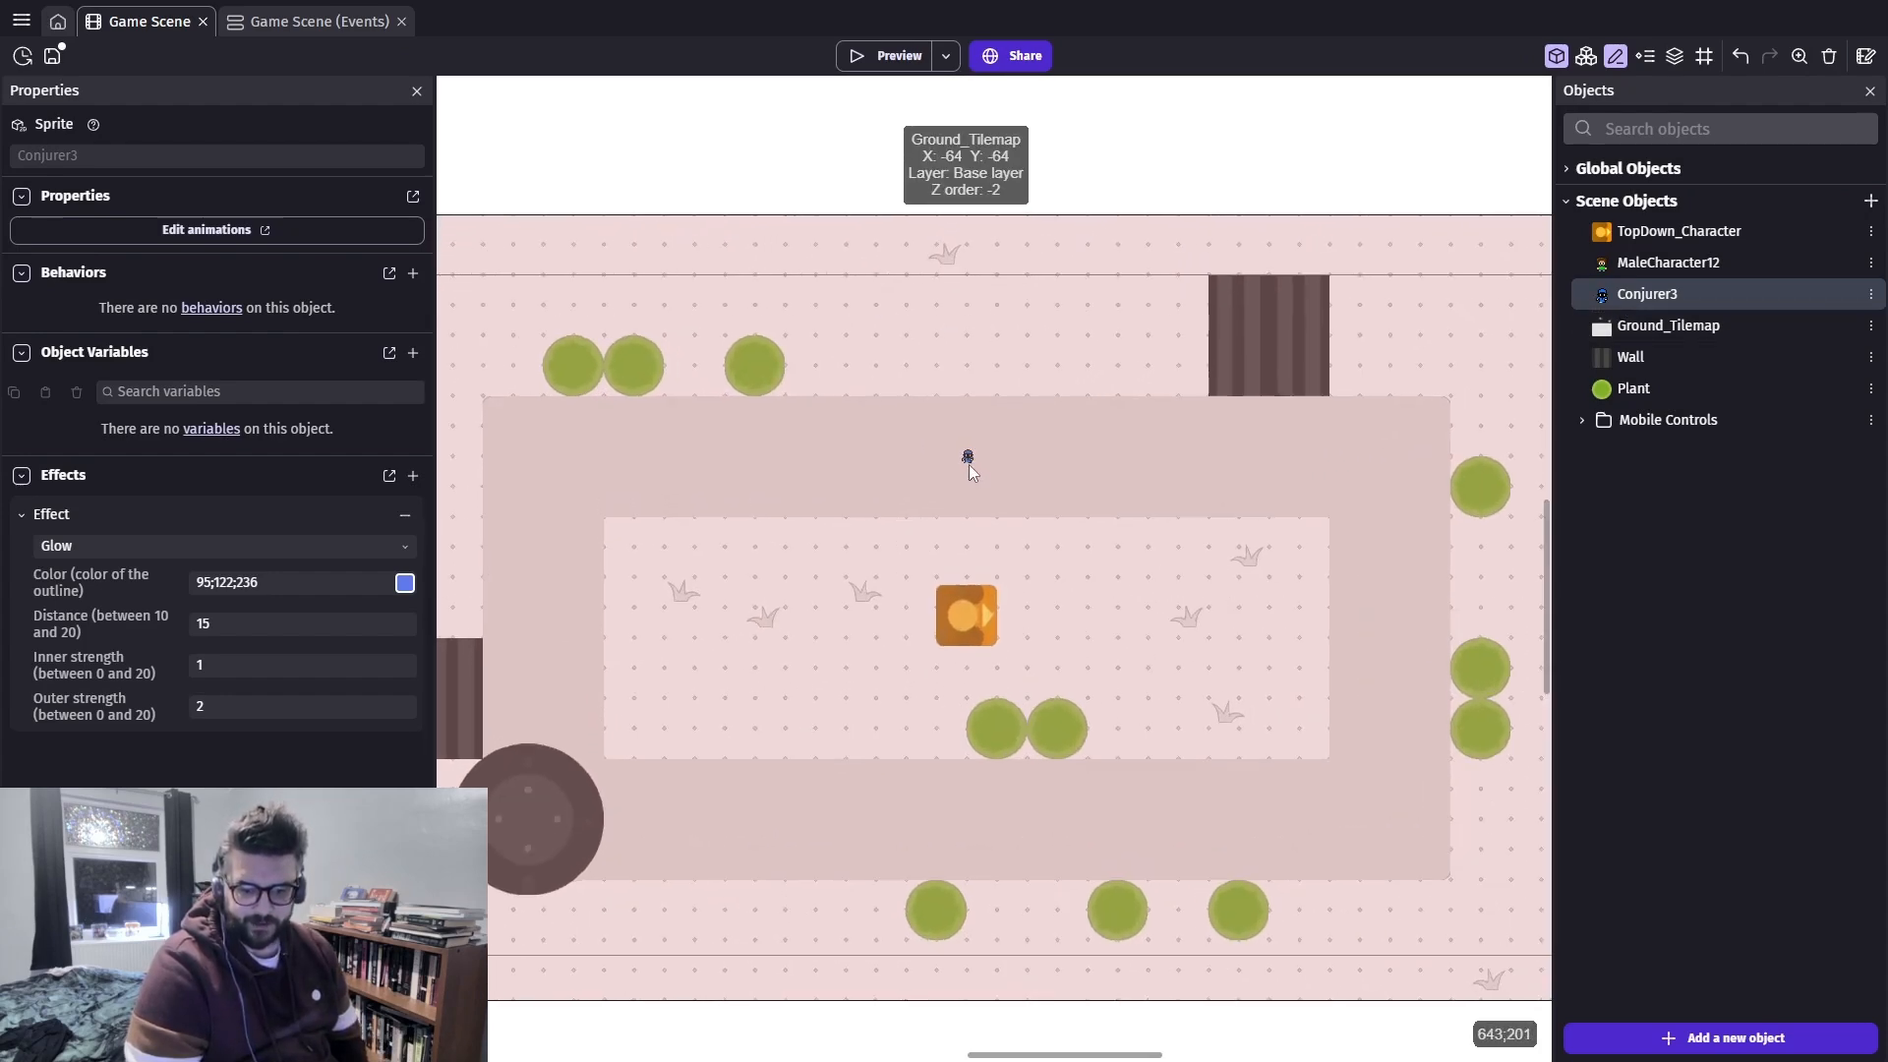
click(966, 455)
drag(1030, 396, 971, 439)
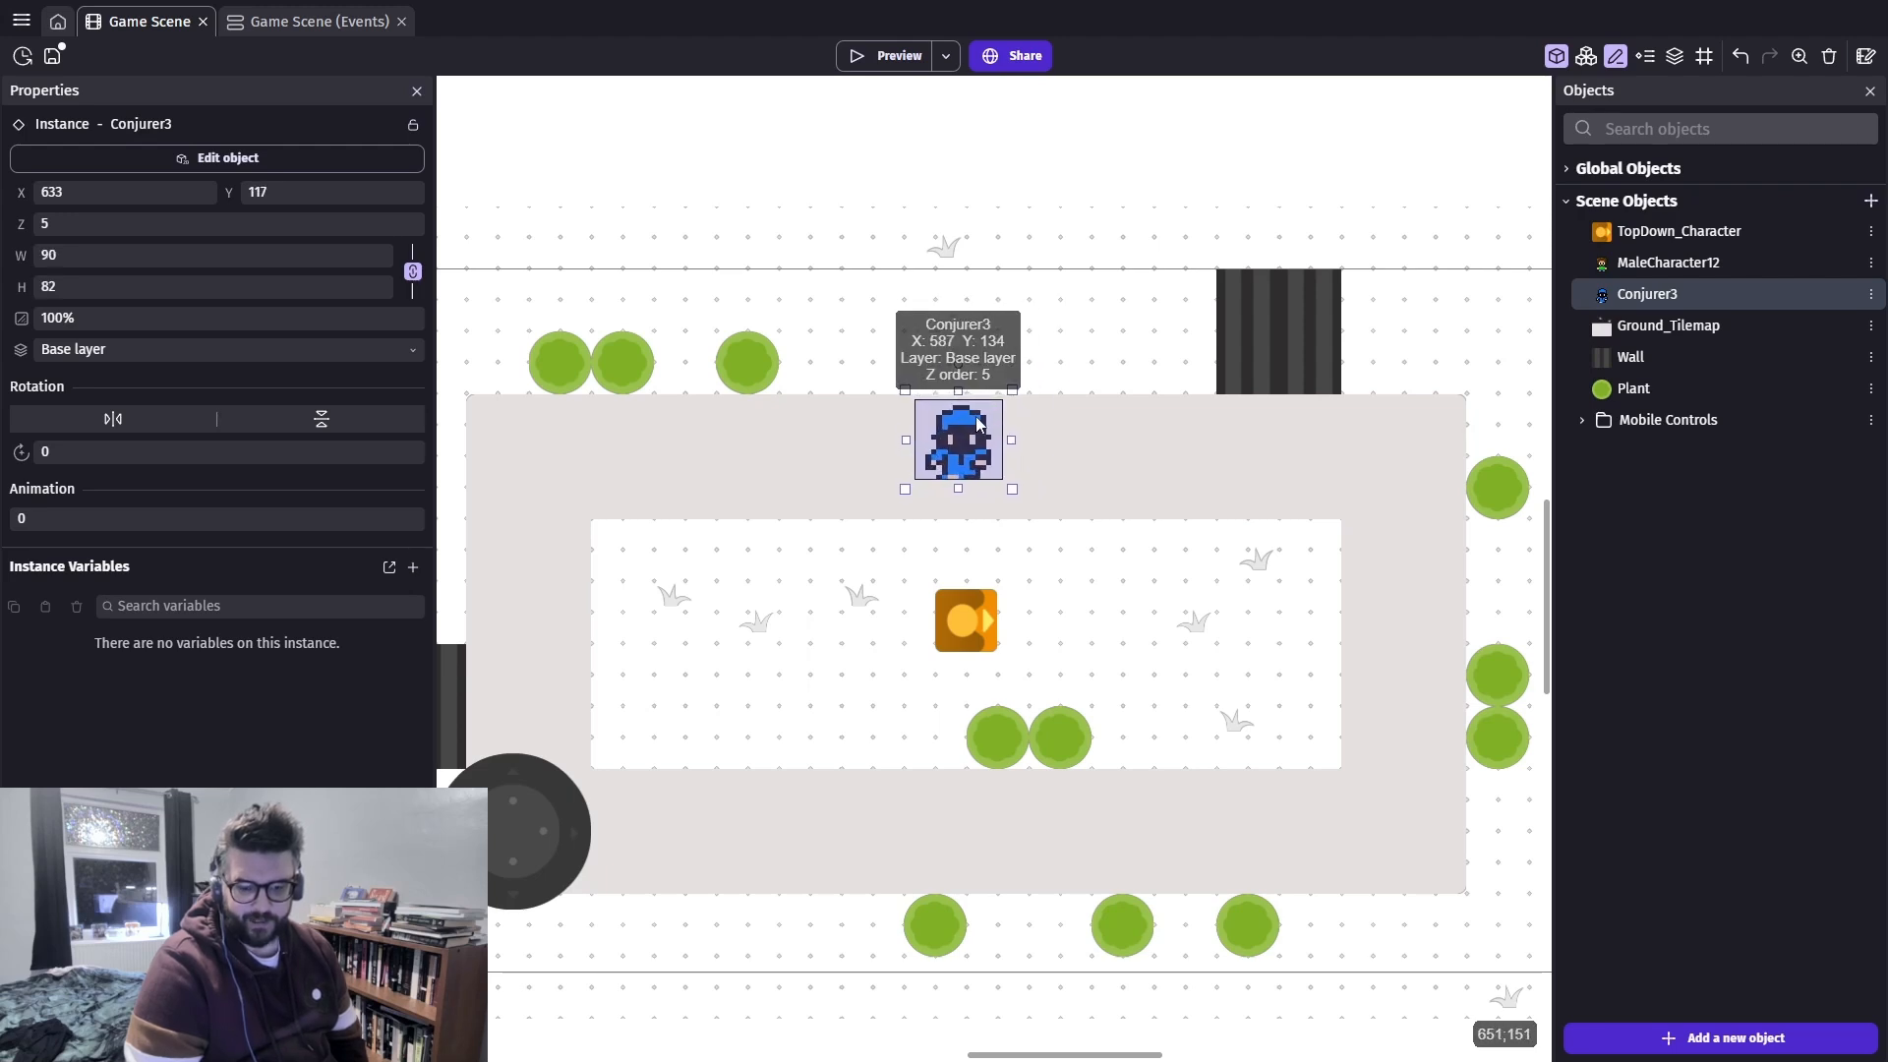
Preview the game, move the orange character around Conjurer3 in all directions to check the glow, and close the preview
click(871, 59)
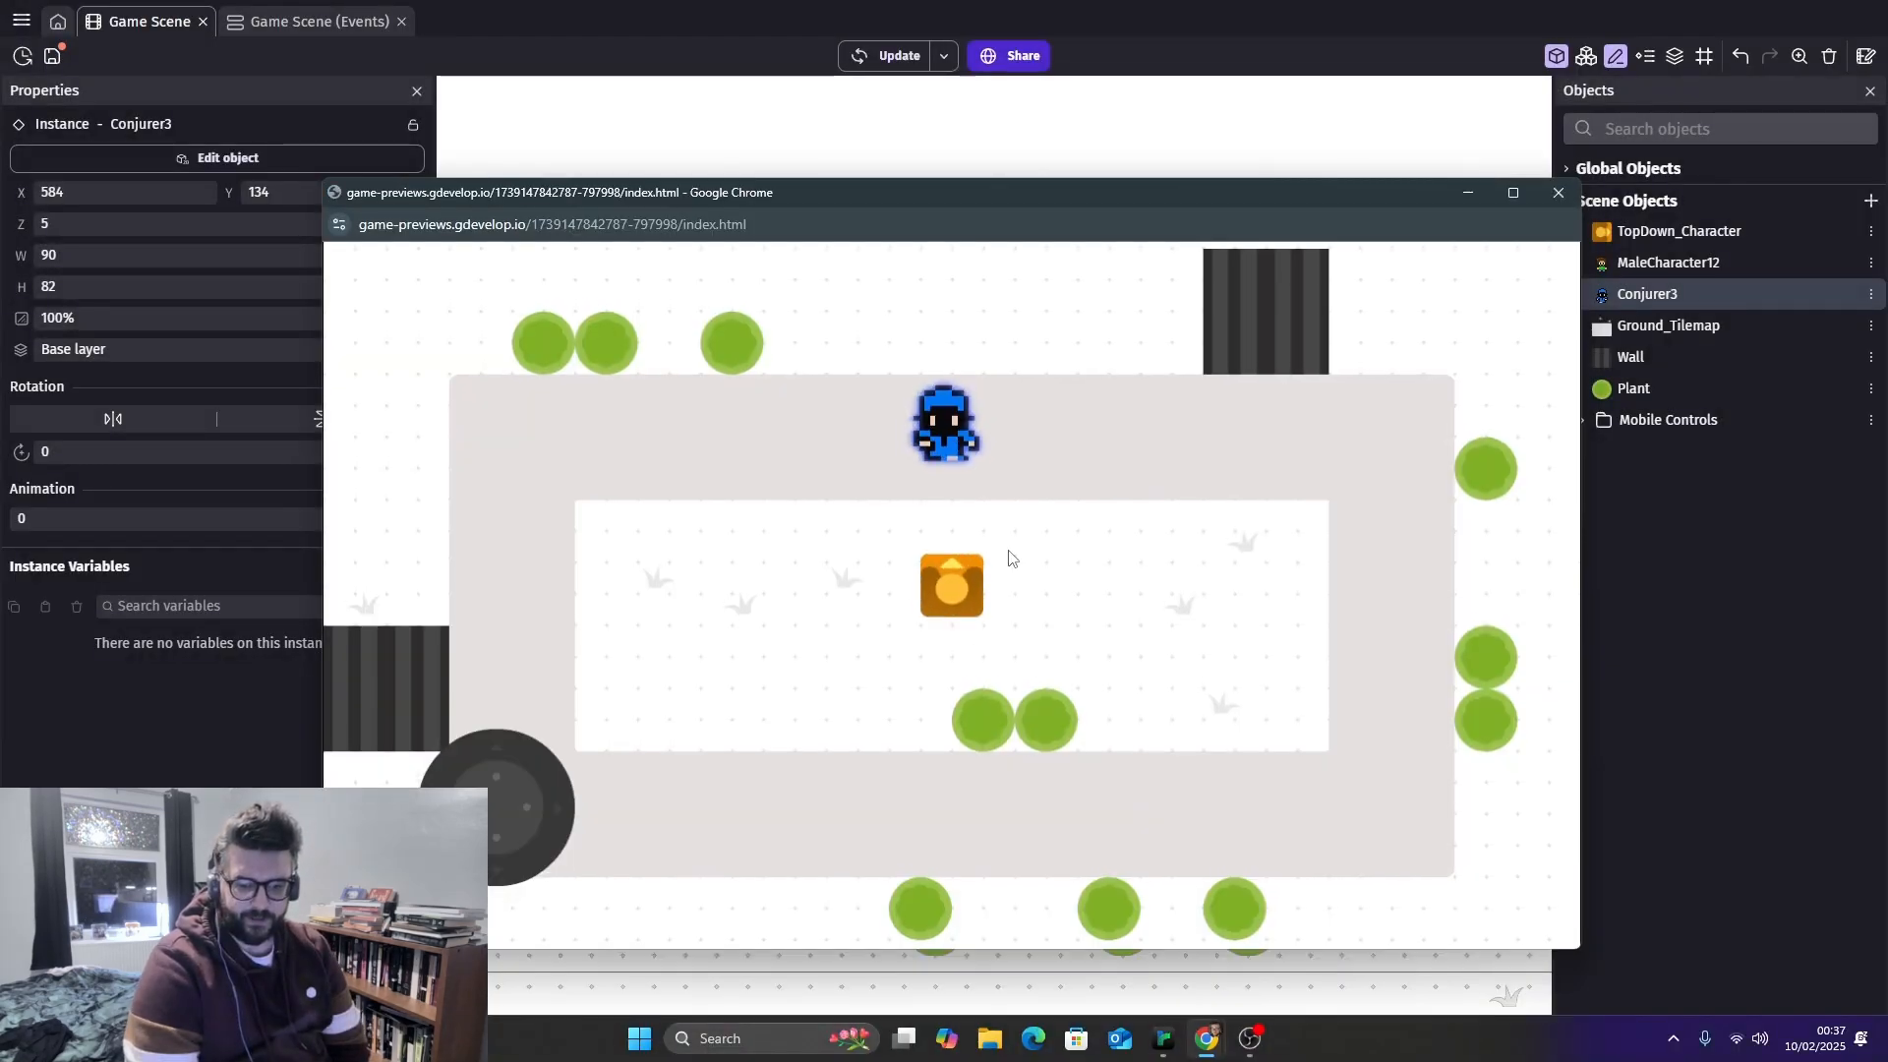
key(Up)
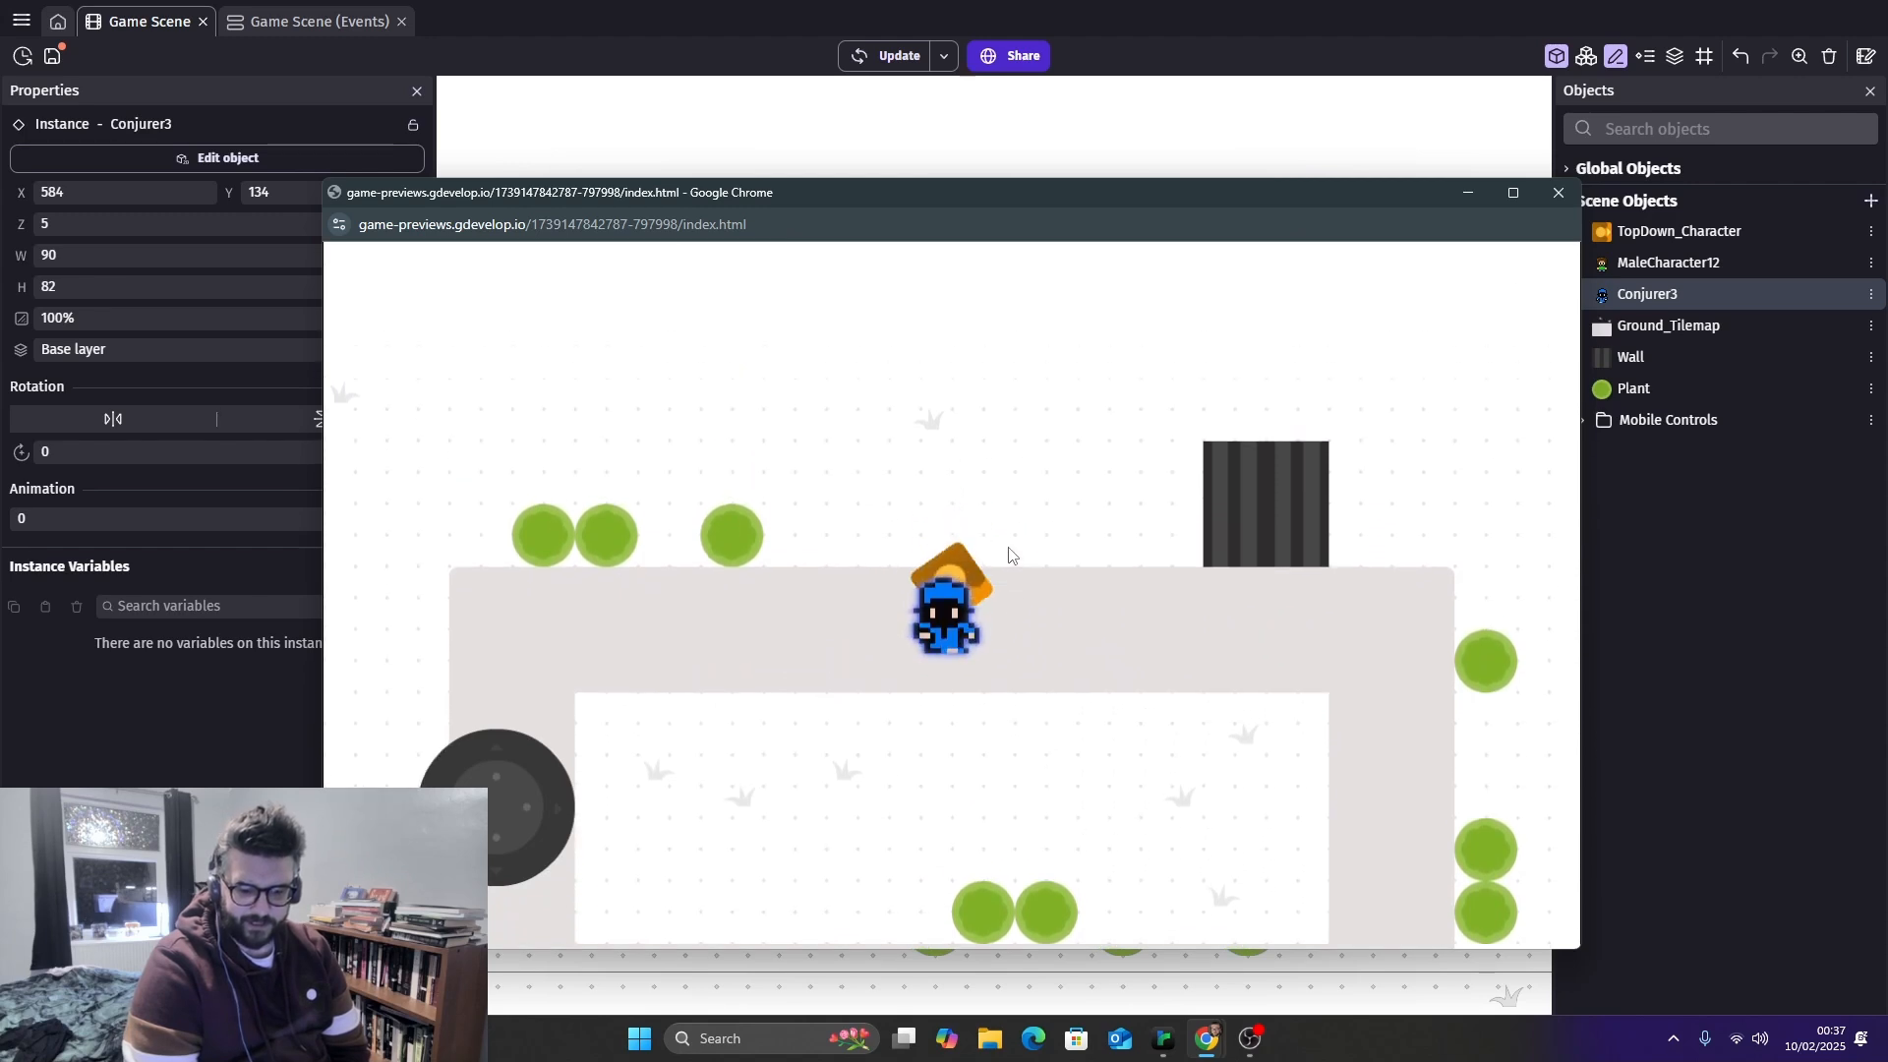
key(Down)
key(Up)
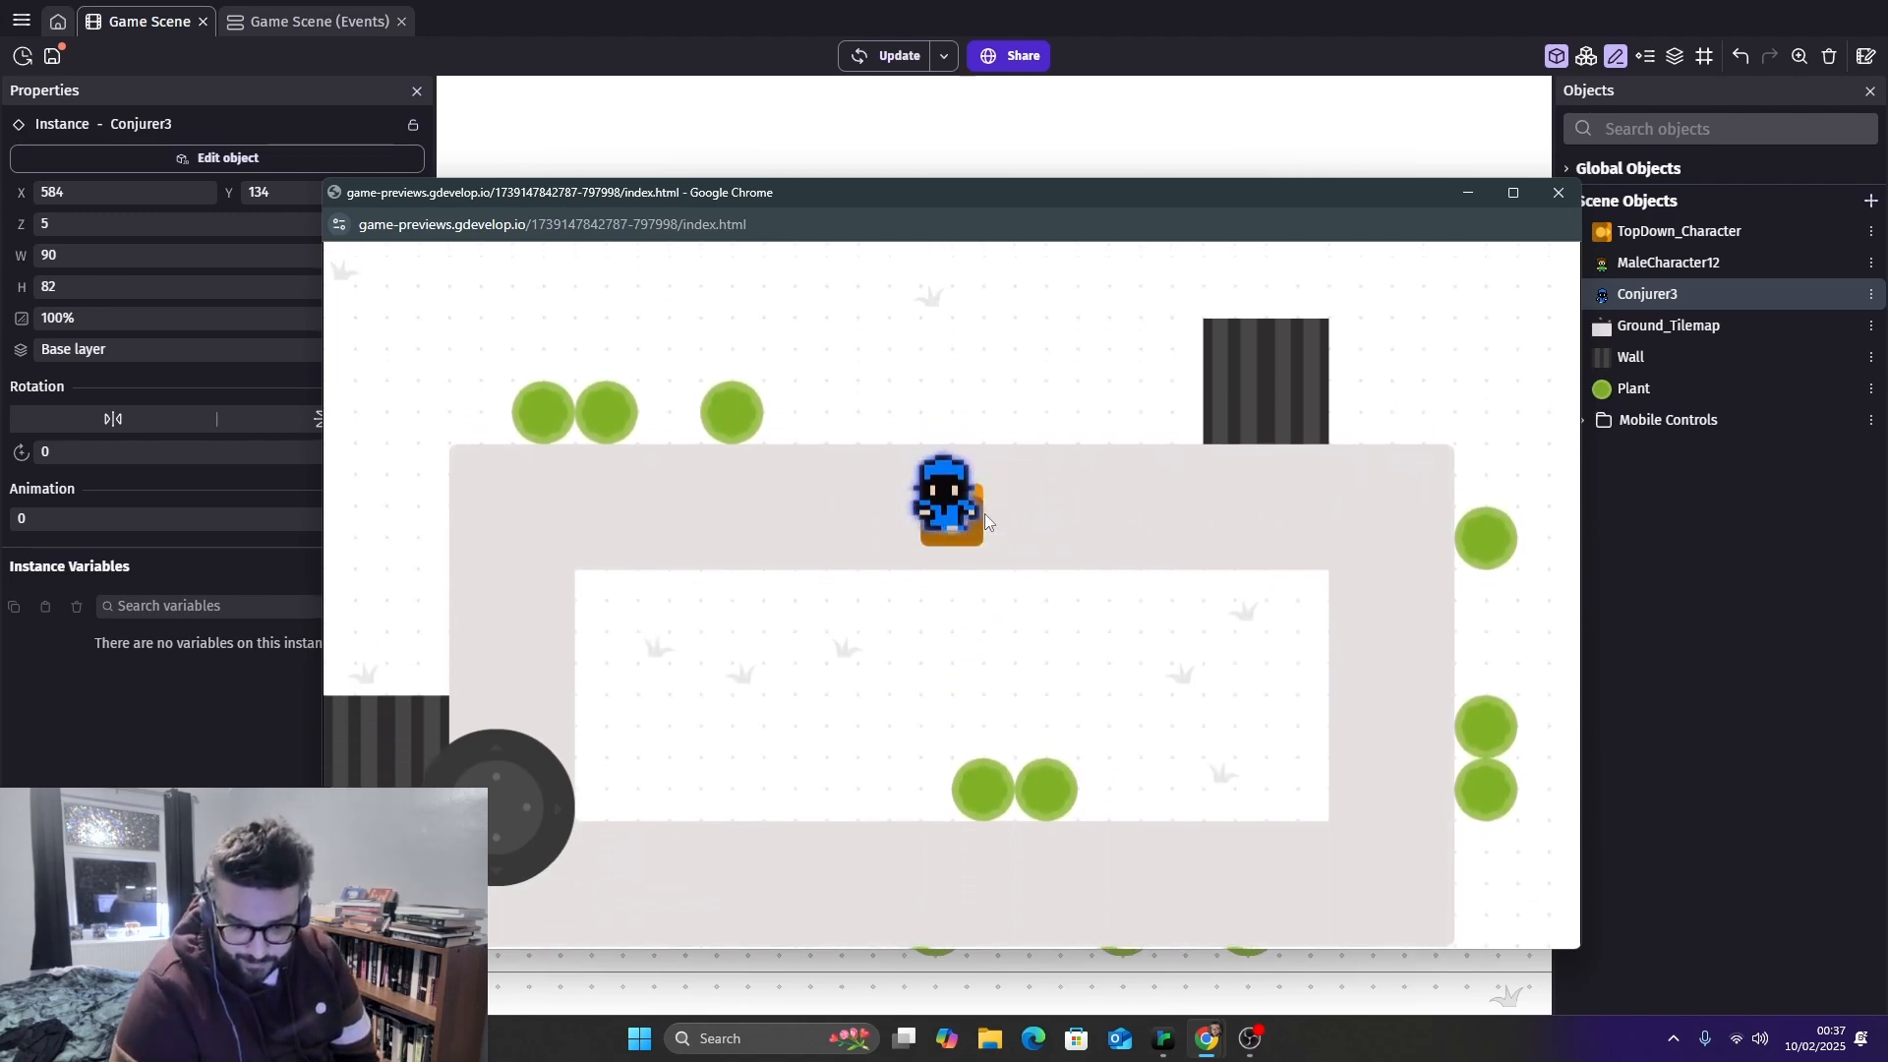
key(Down)
key(Left)
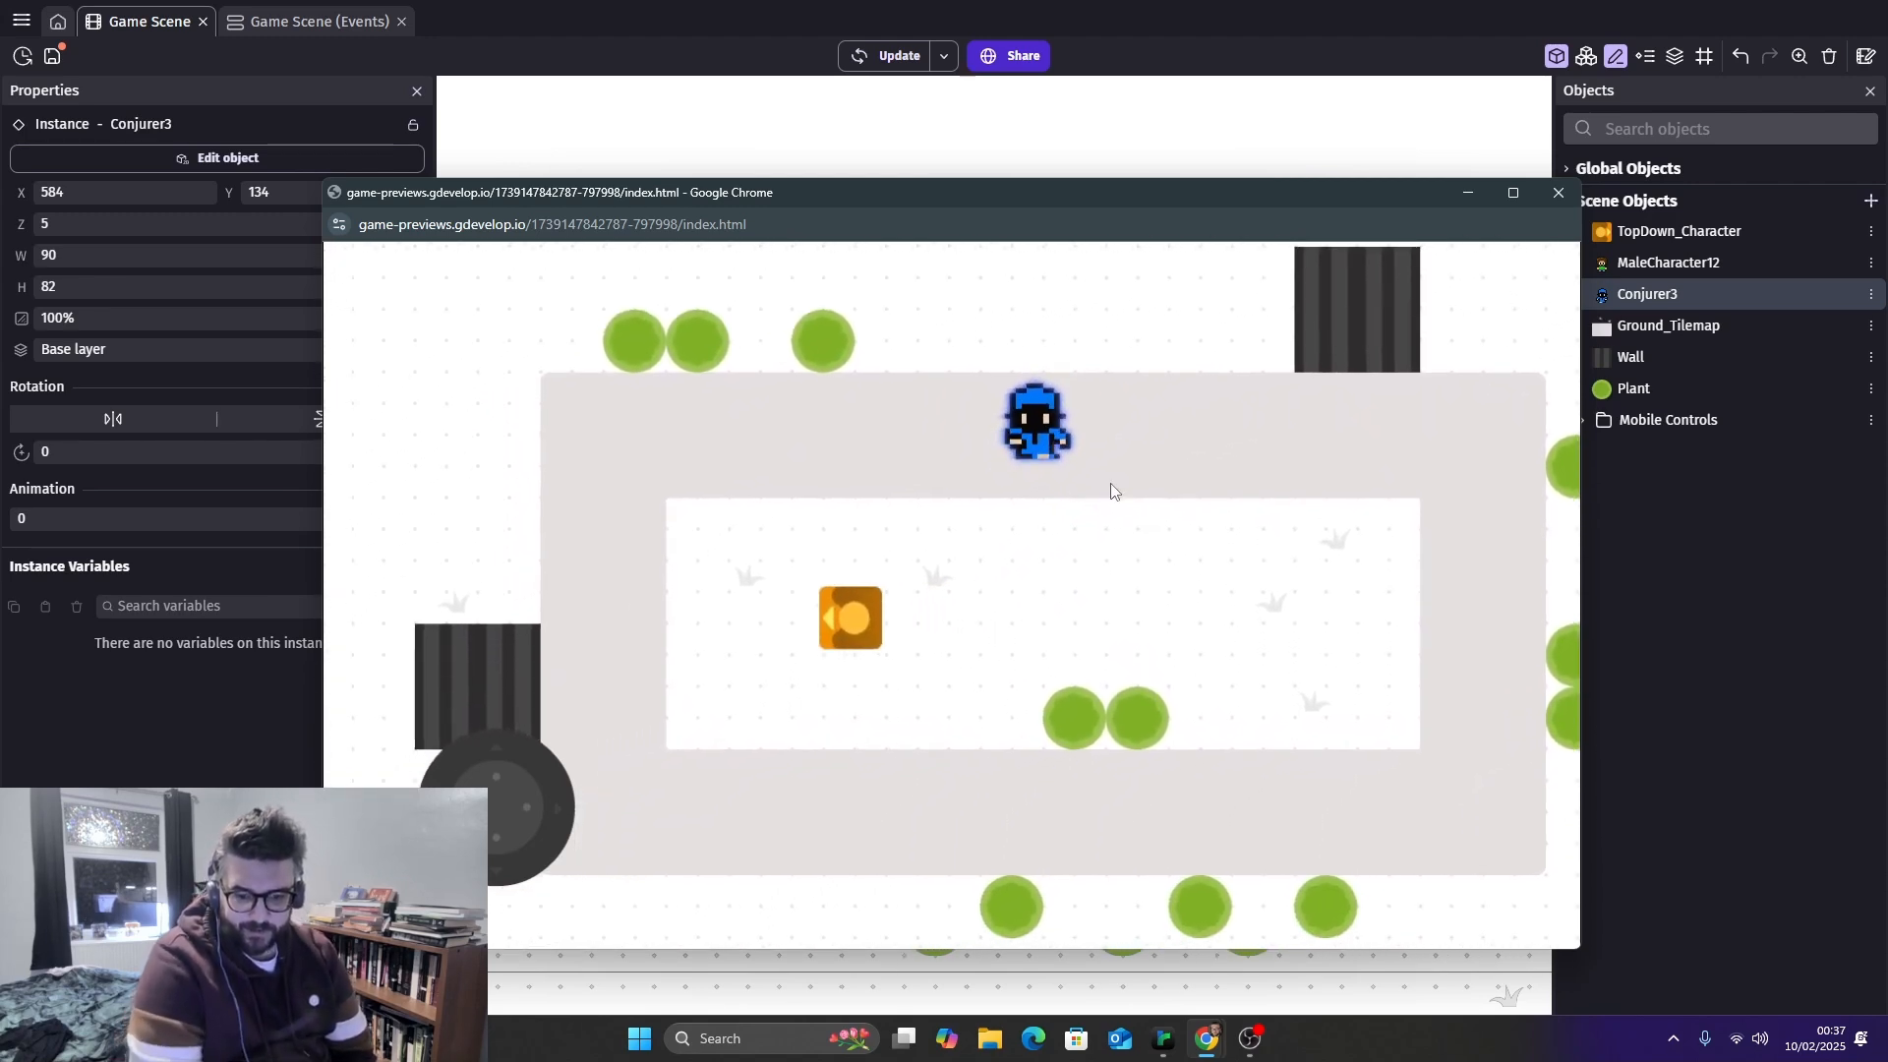
key(Right)
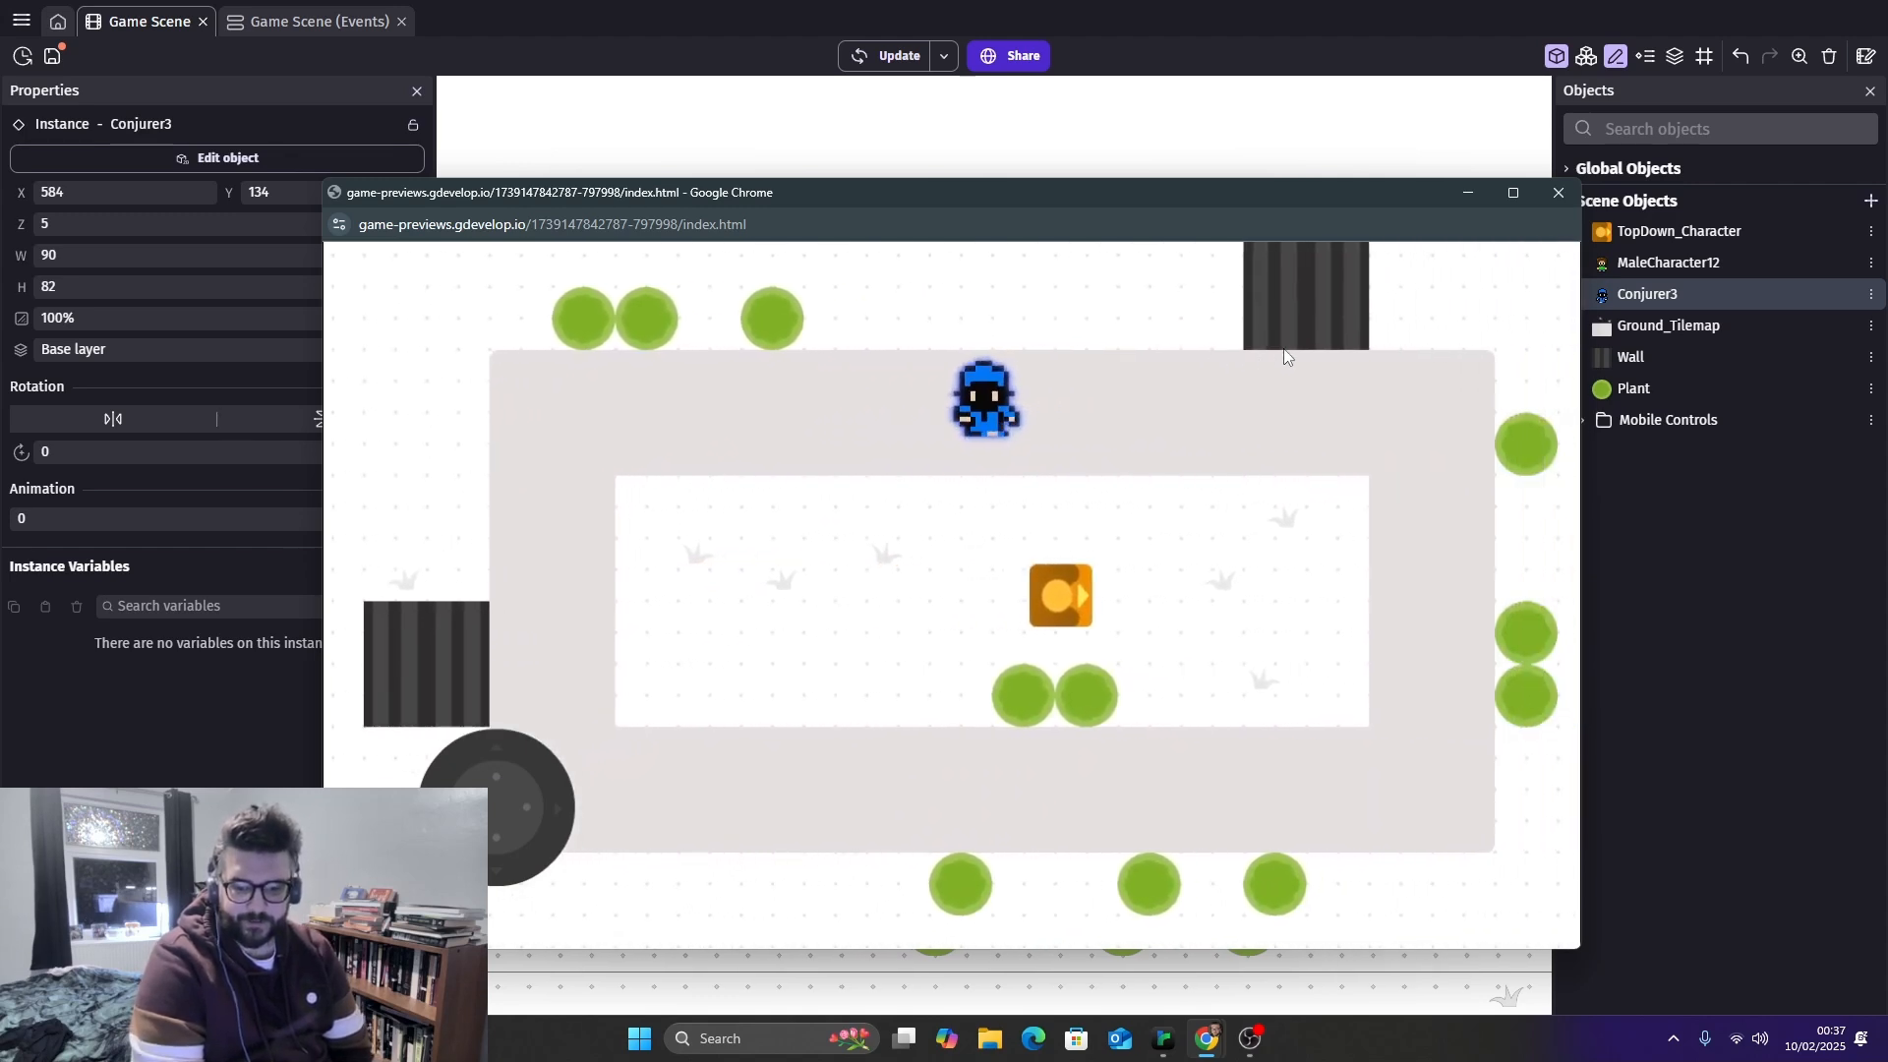
key(Left)
key(Up)
key(Down)
key(Right)
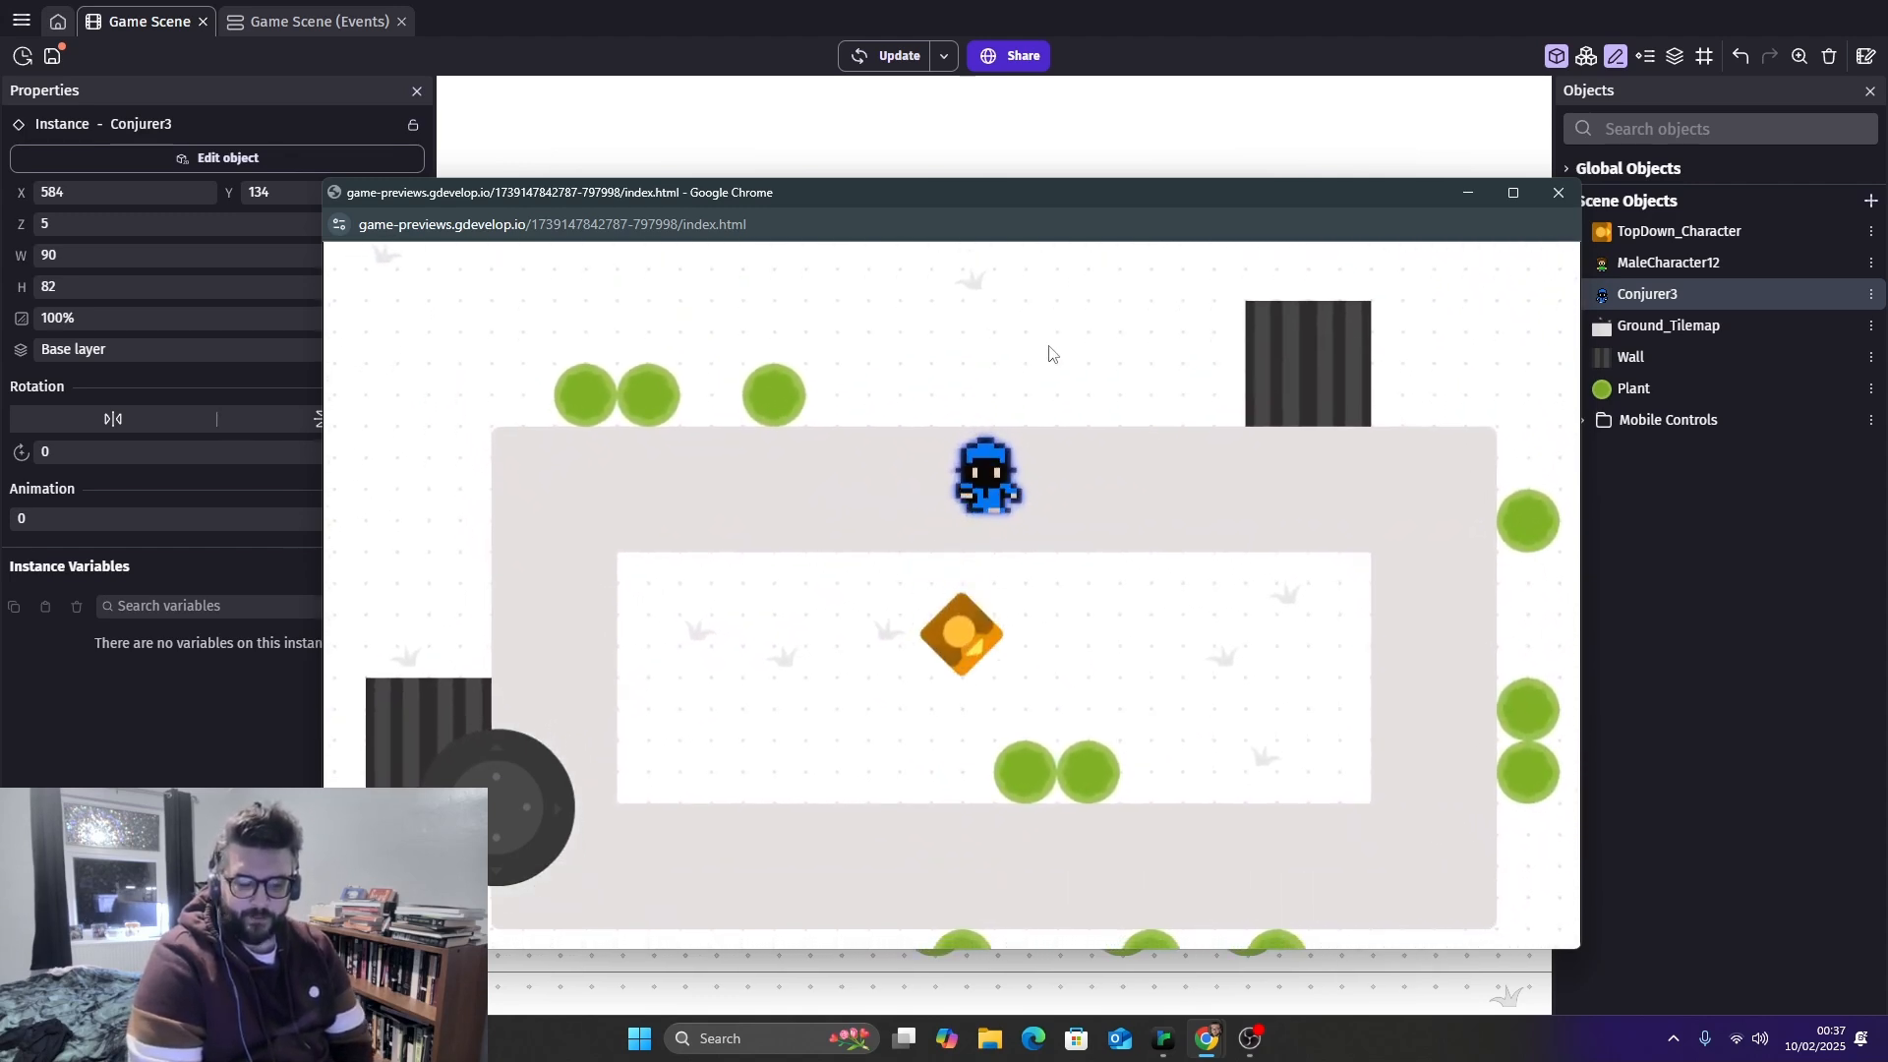
click(1558, 192)
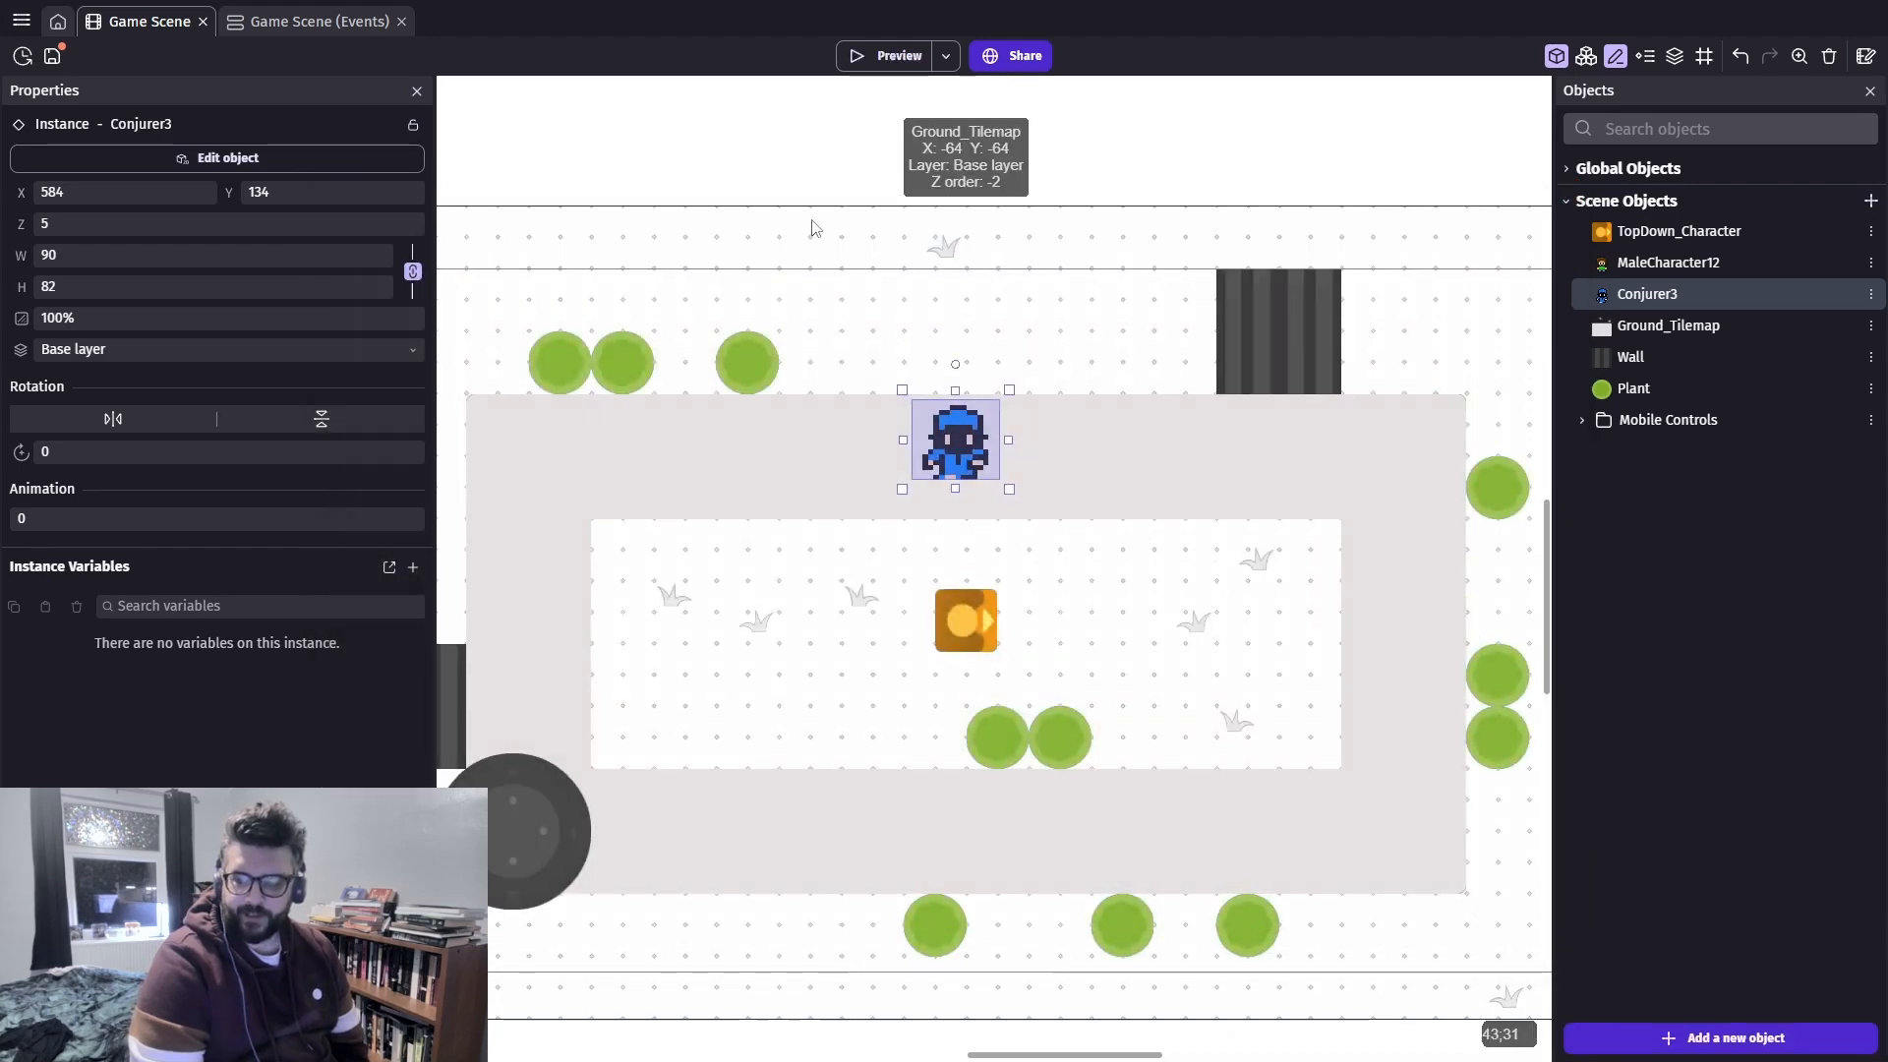
Examine the options for adding a sprite to TopDown_Character's animation, including files from the device, without importing any
double_click(1635, 232)
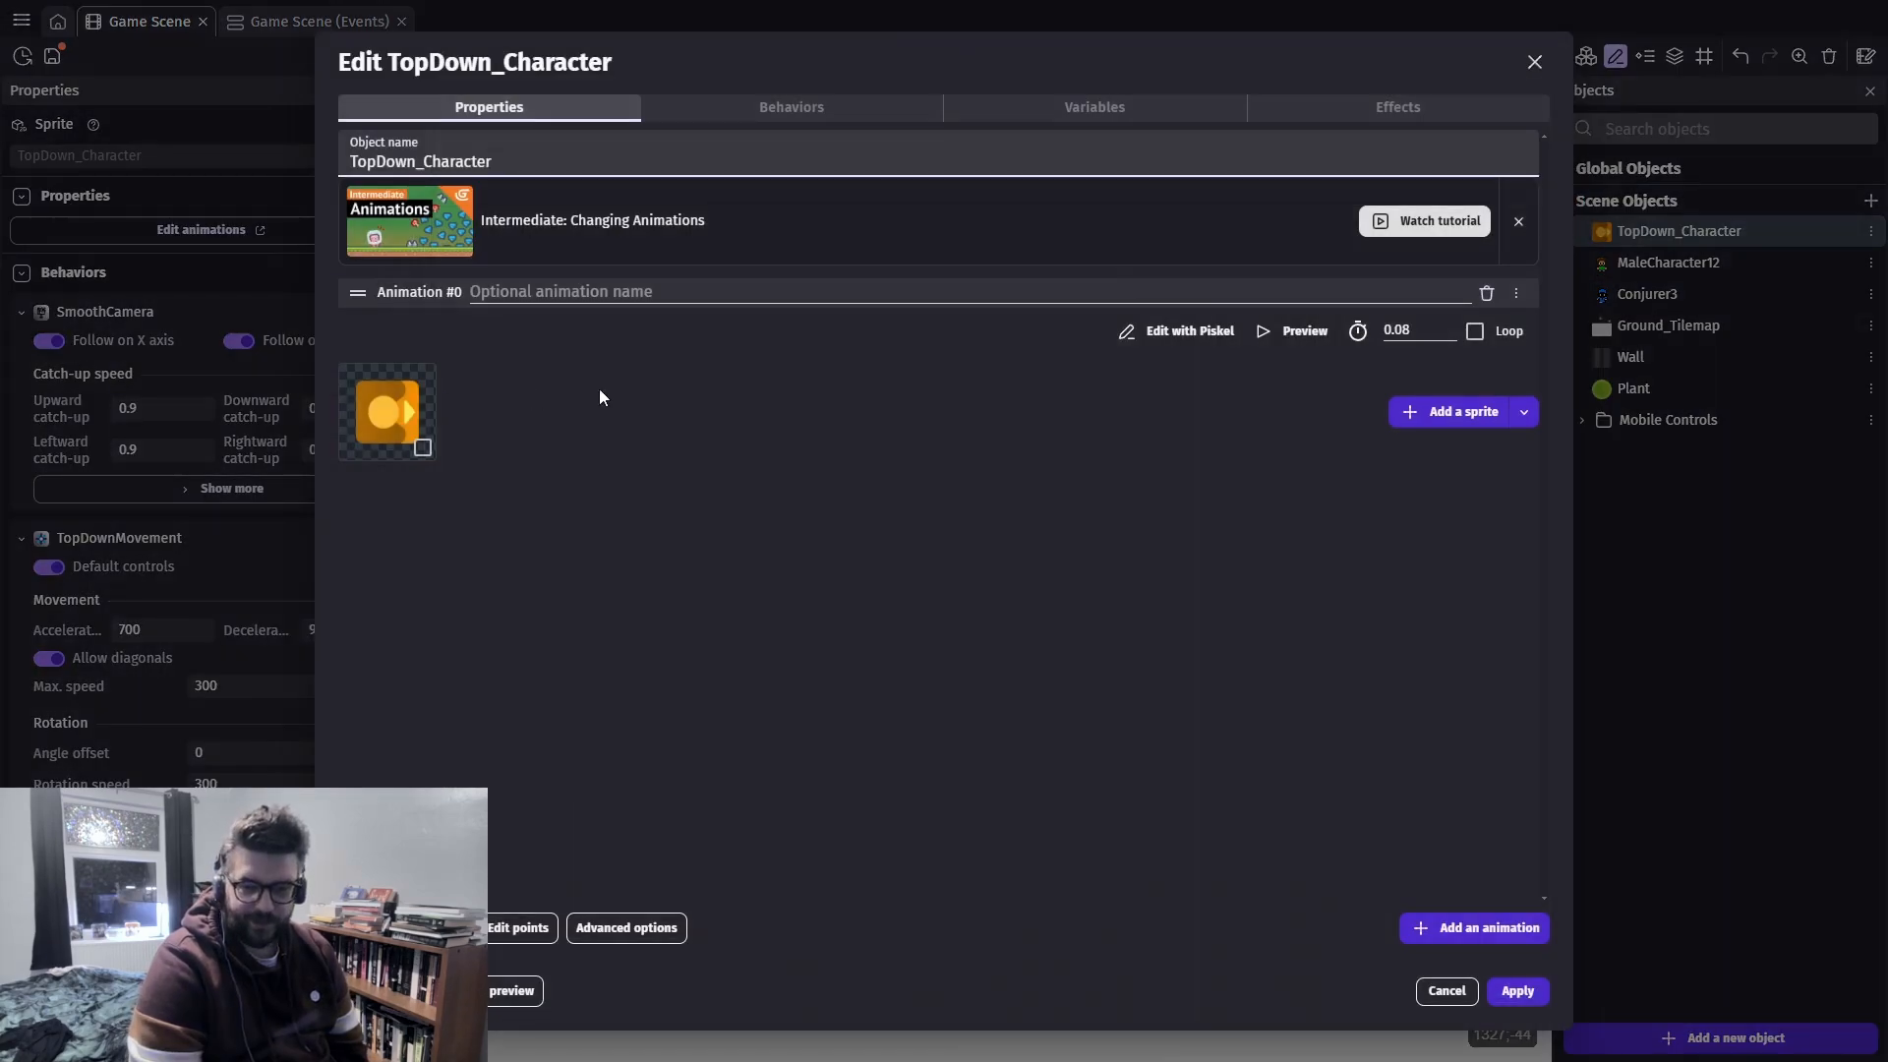
right_click(405, 395)
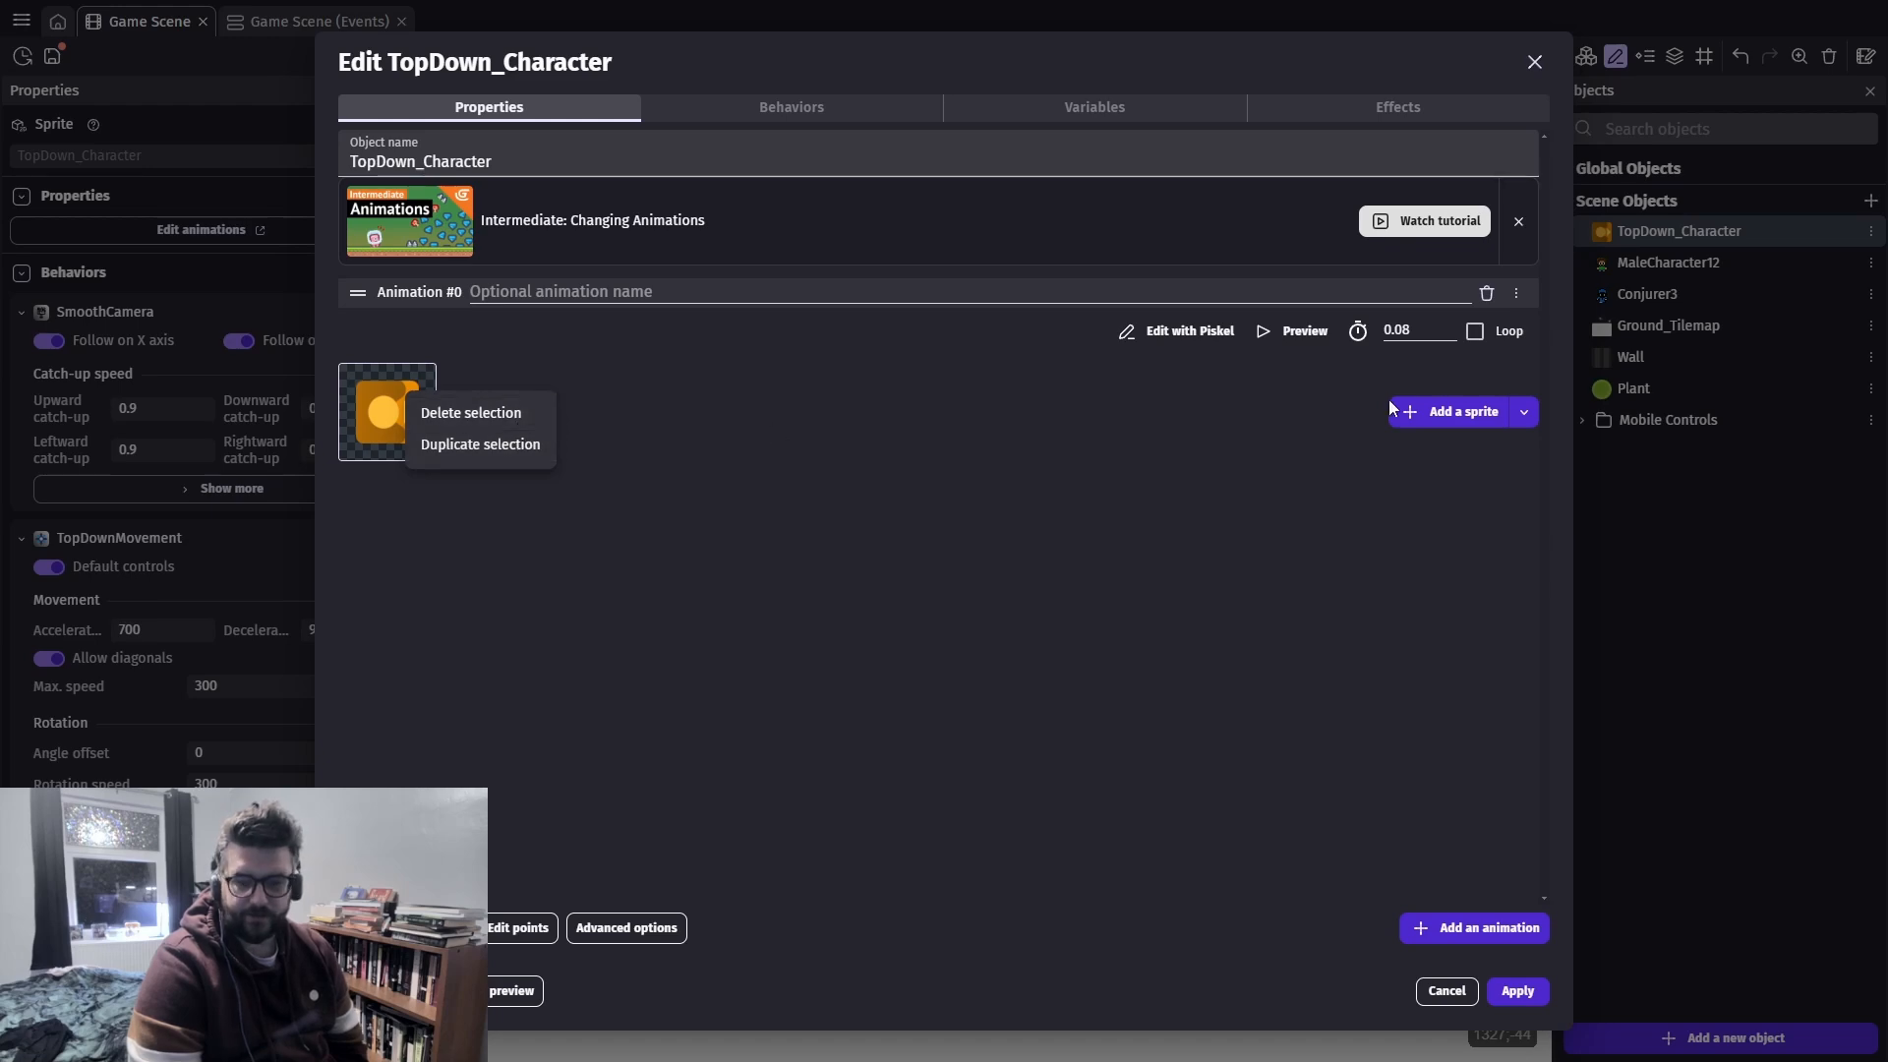
click(1419, 408)
click(1420, 408)
scroll(493, 196, down, 10)
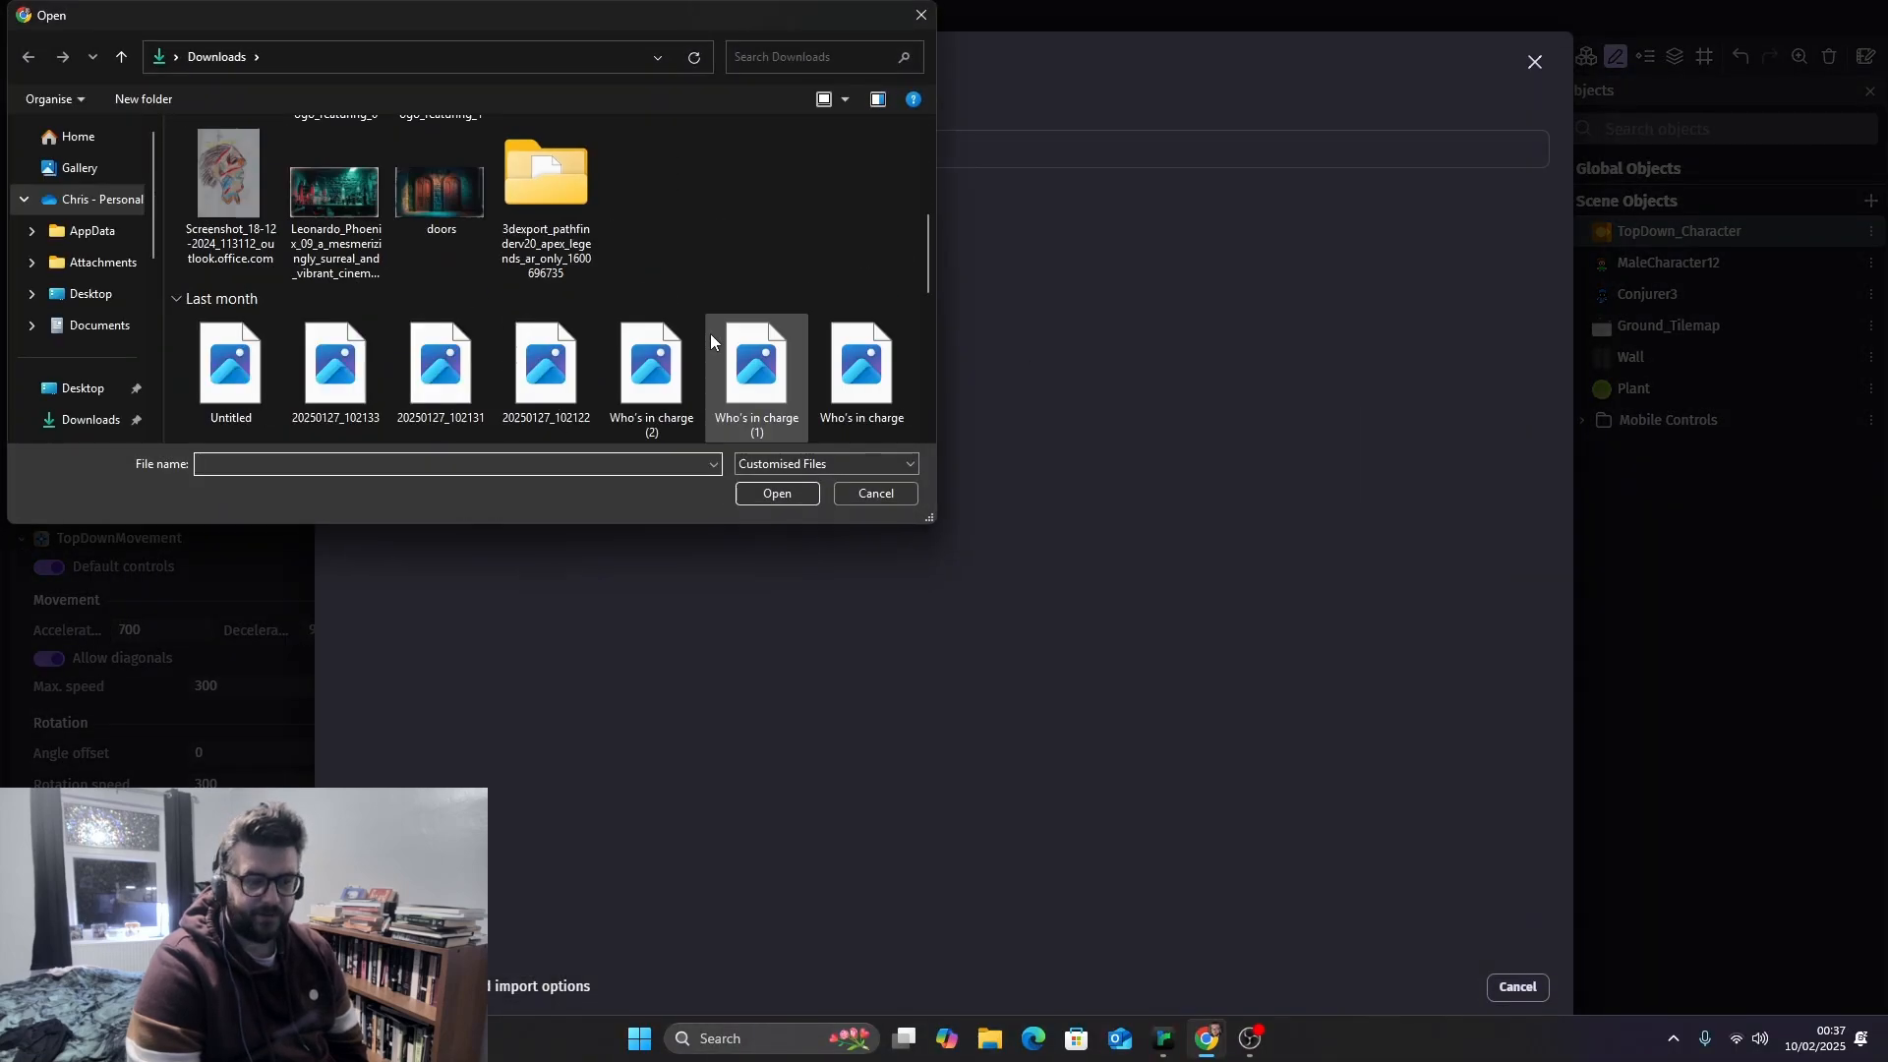
click(872, 491)
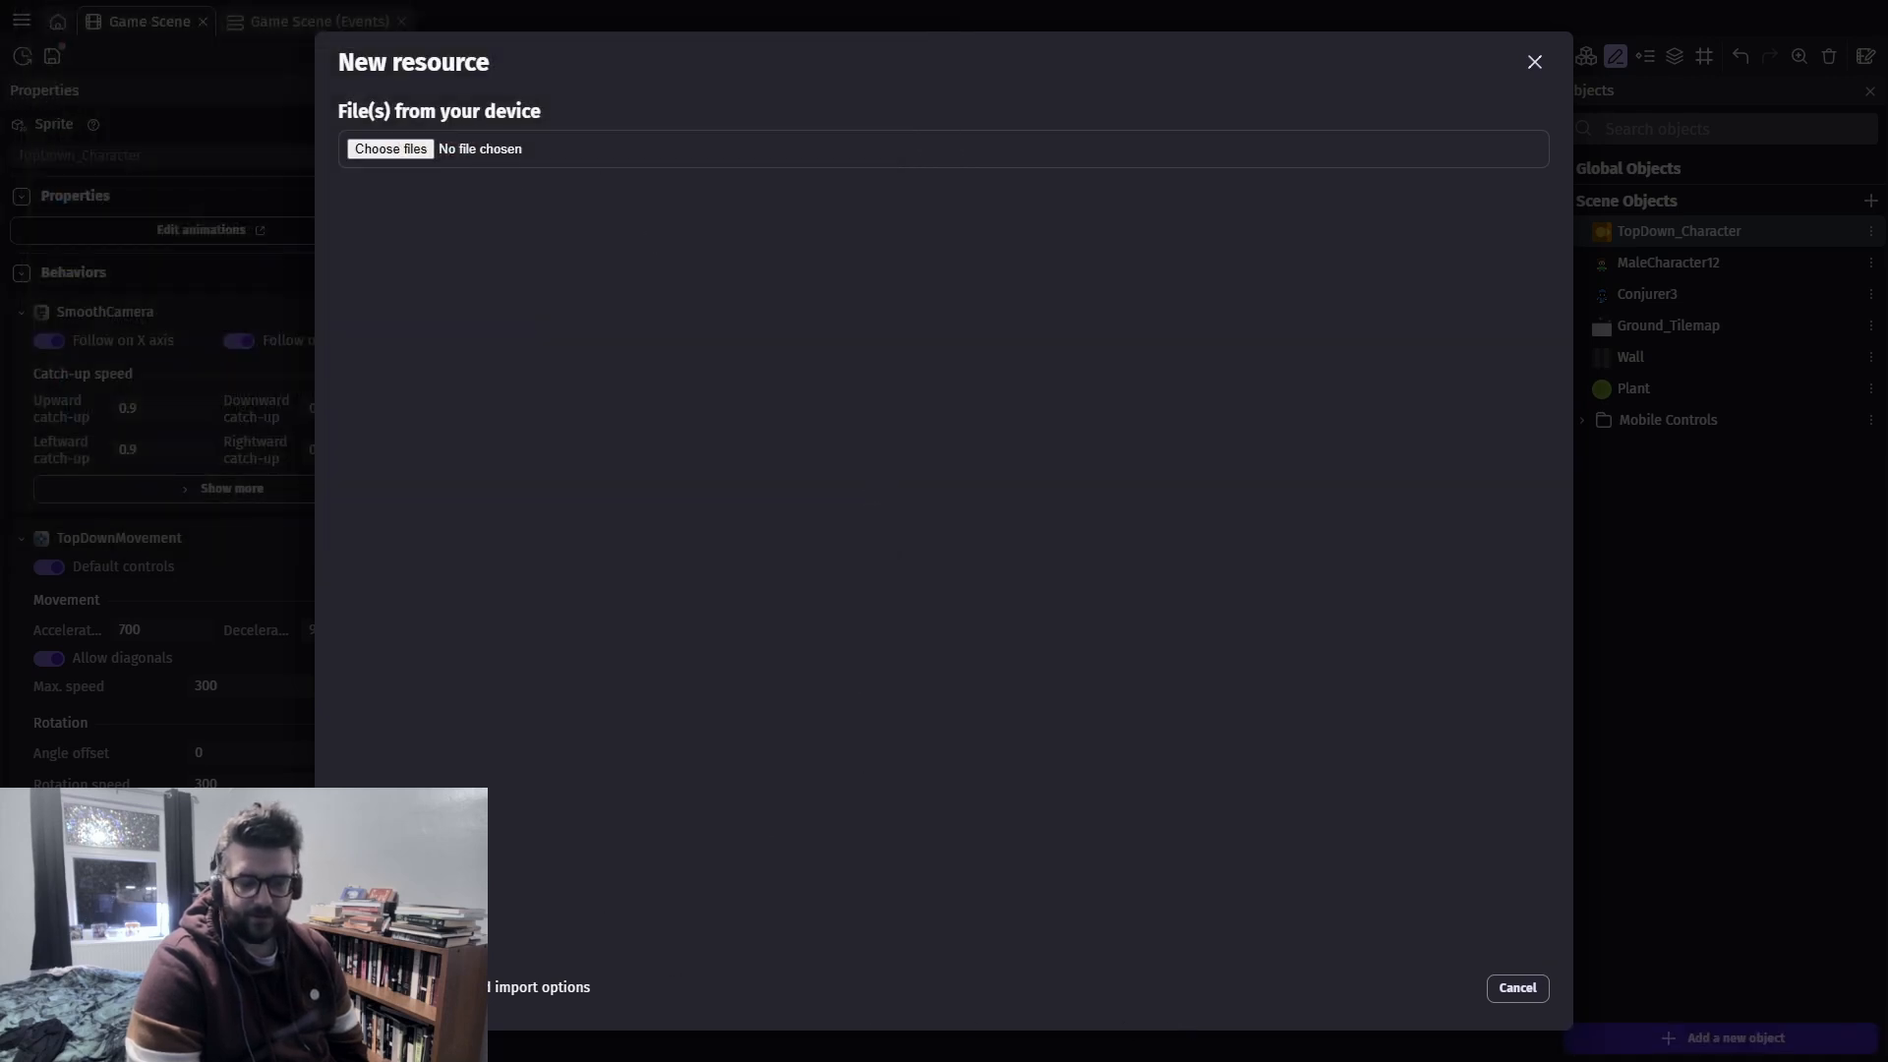
click(1519, 989)
click(1525, 411)
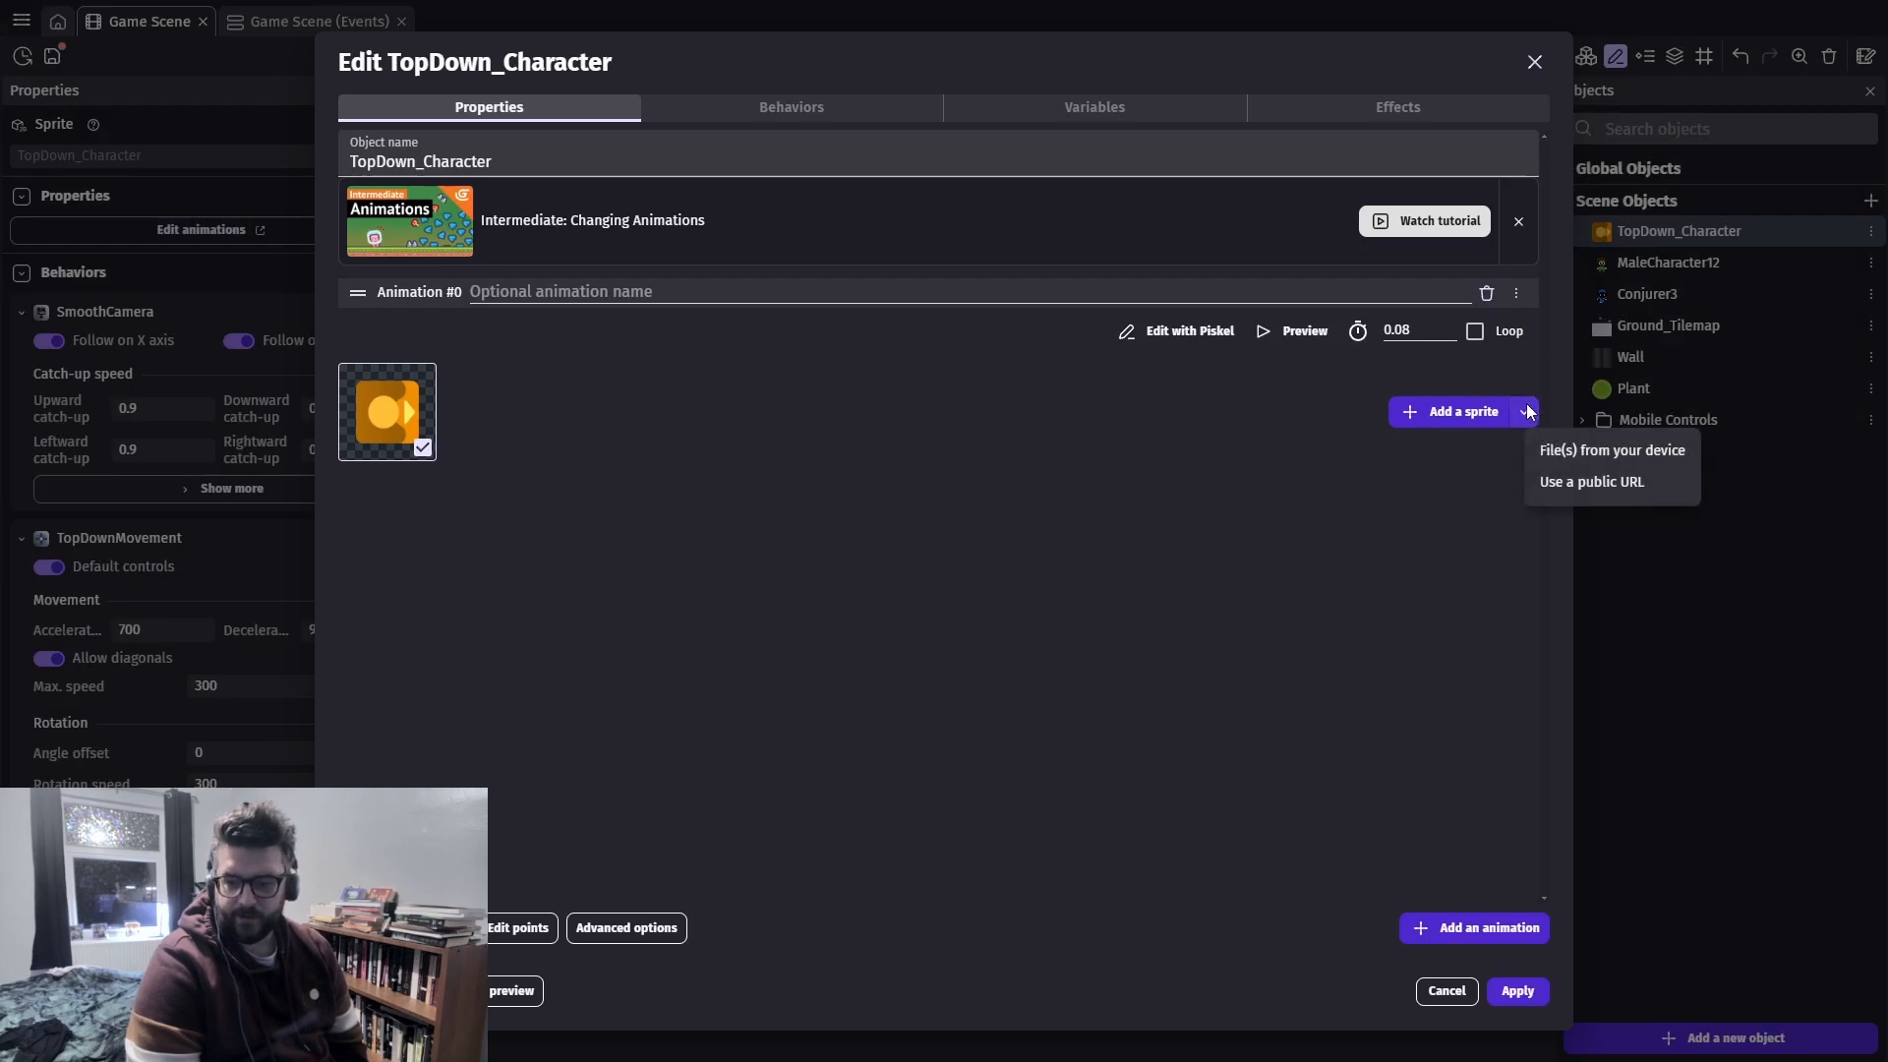
click(1258, 538)
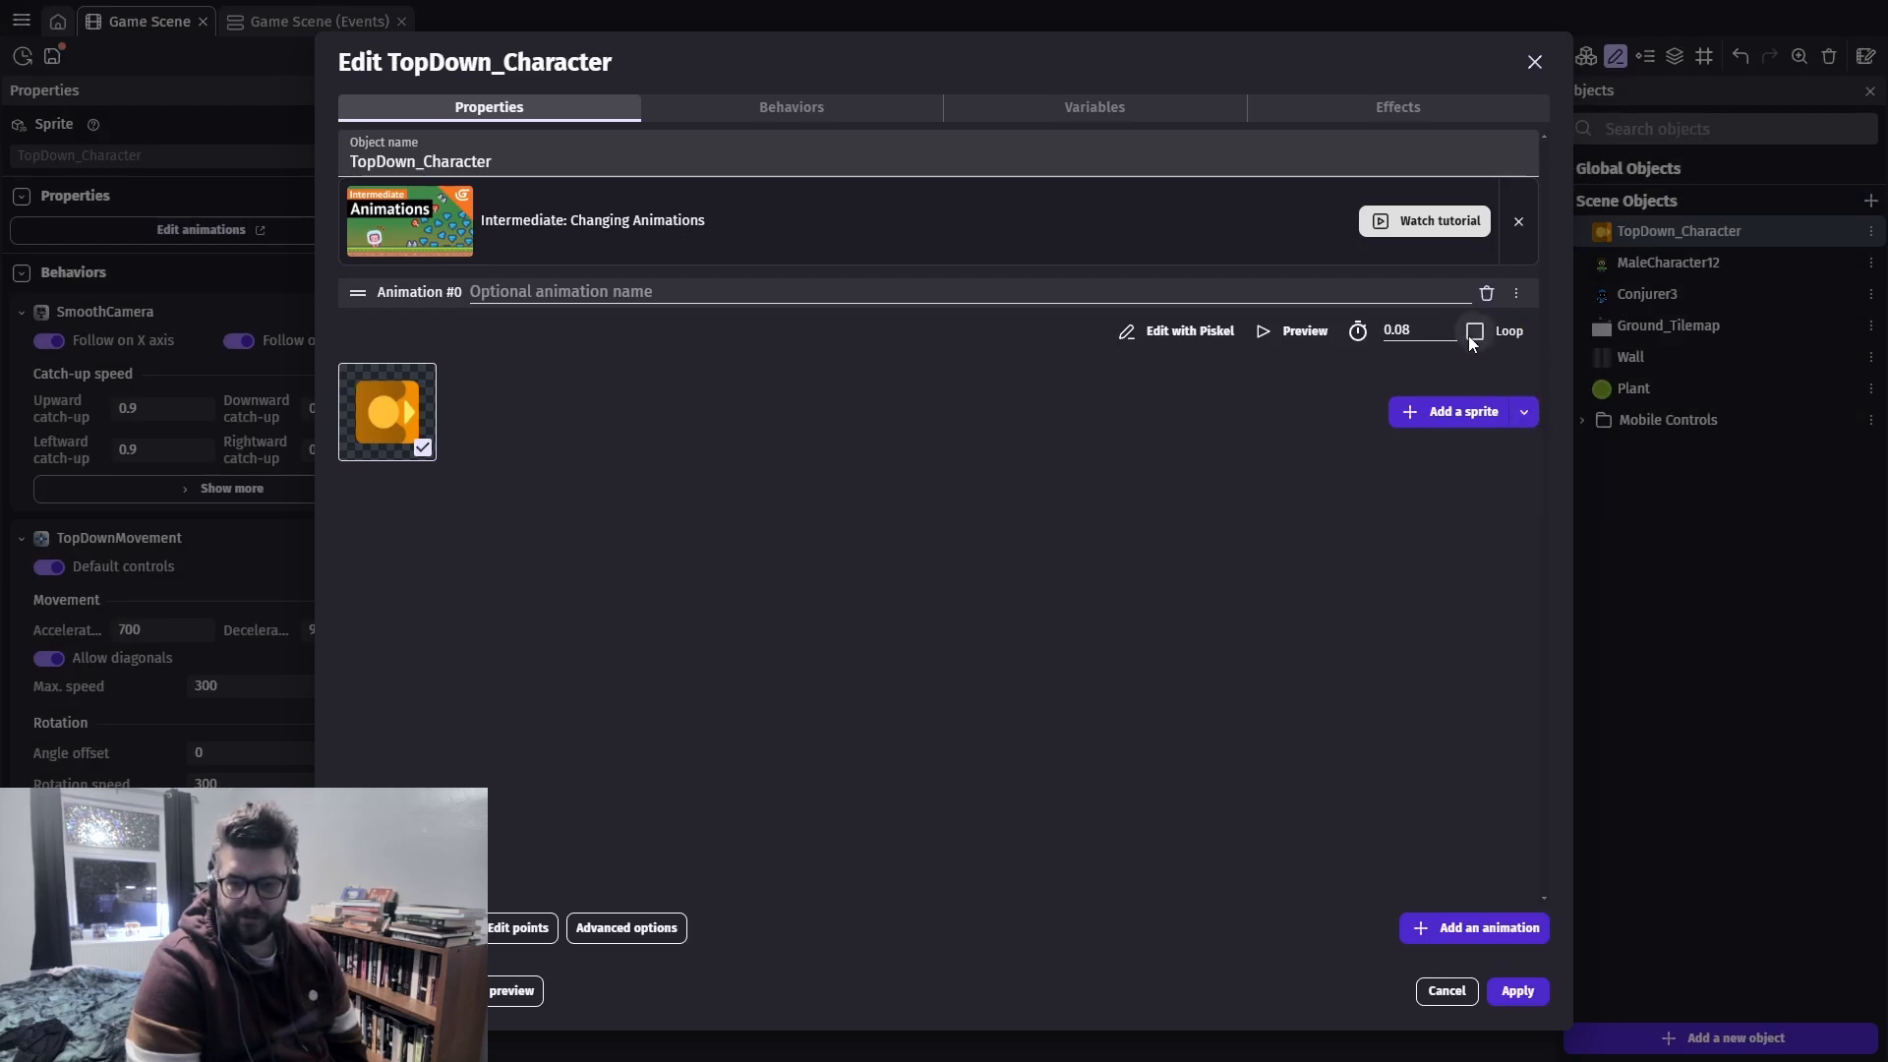
Review TopDown_Character's SmoothCamera and TopDownMovement behaviors, and leave the object editor without applying changes
click(786, 112)
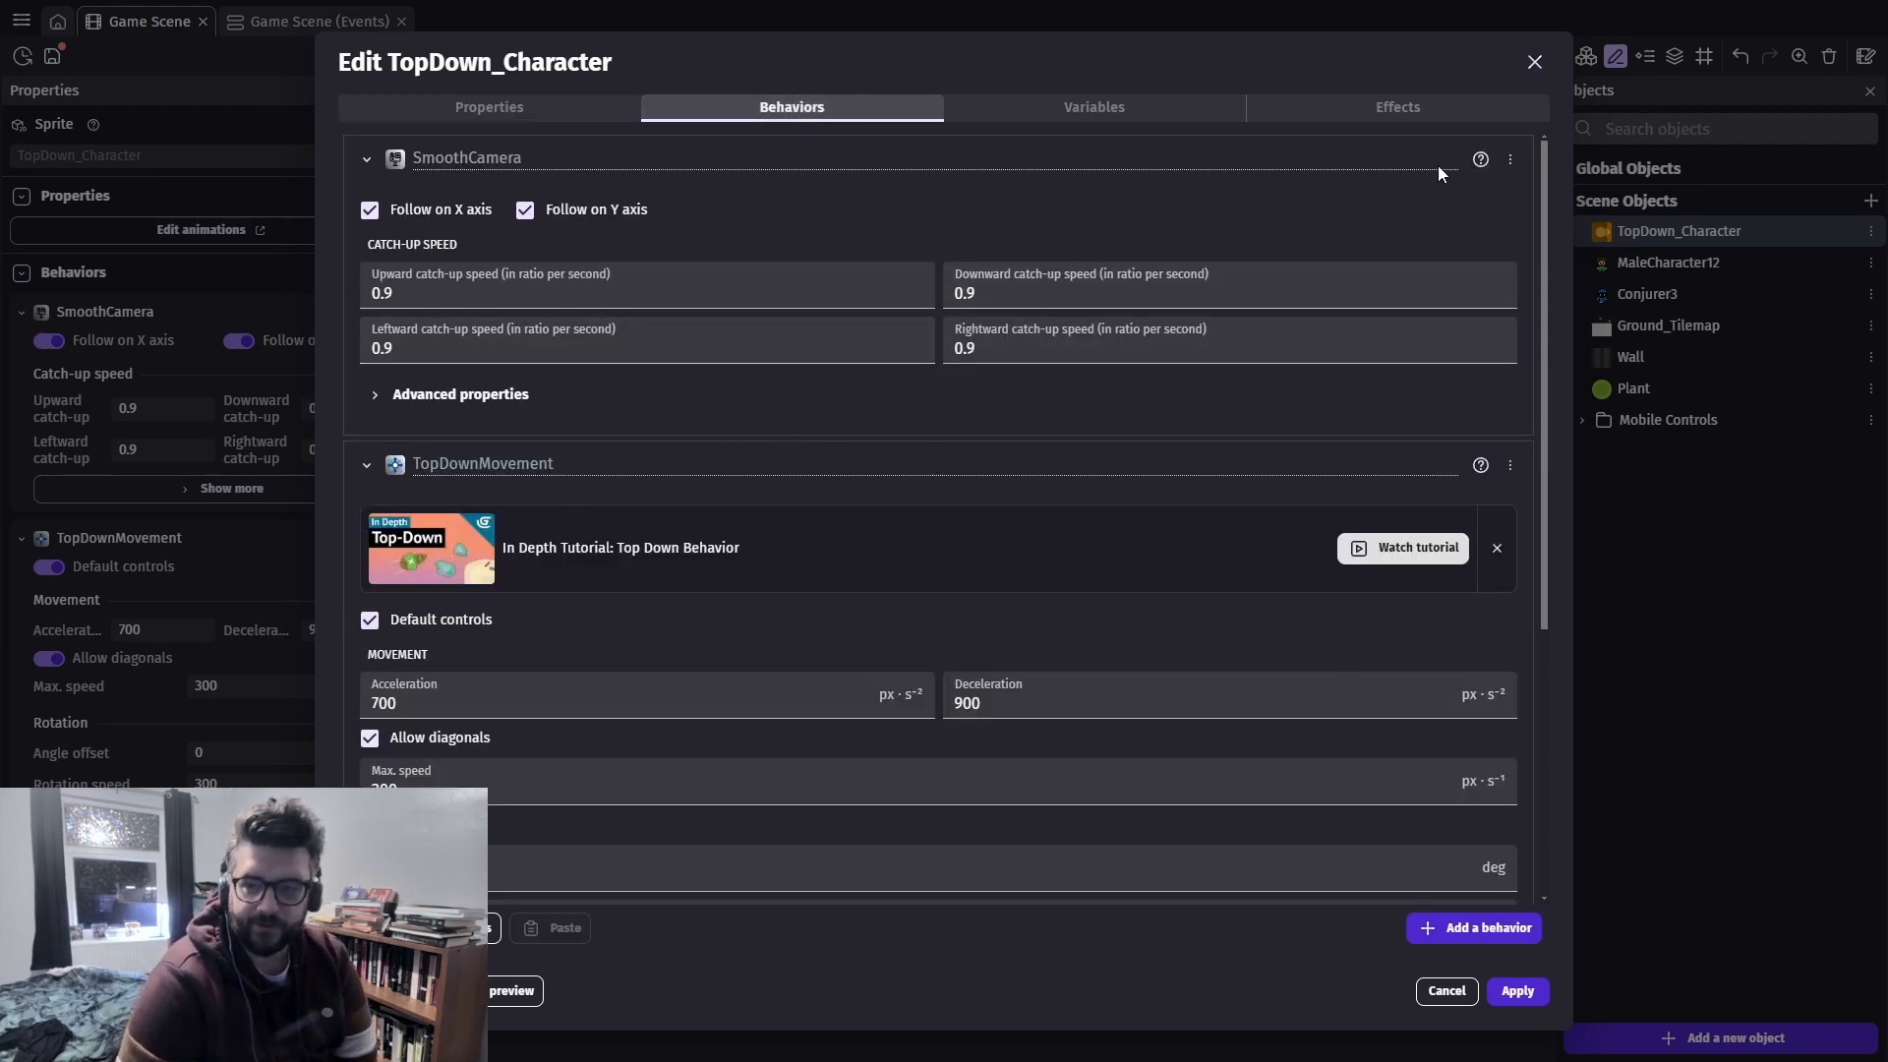
scroll(1443, 649, down, 5)
scroll(1406, 545, up, 5)
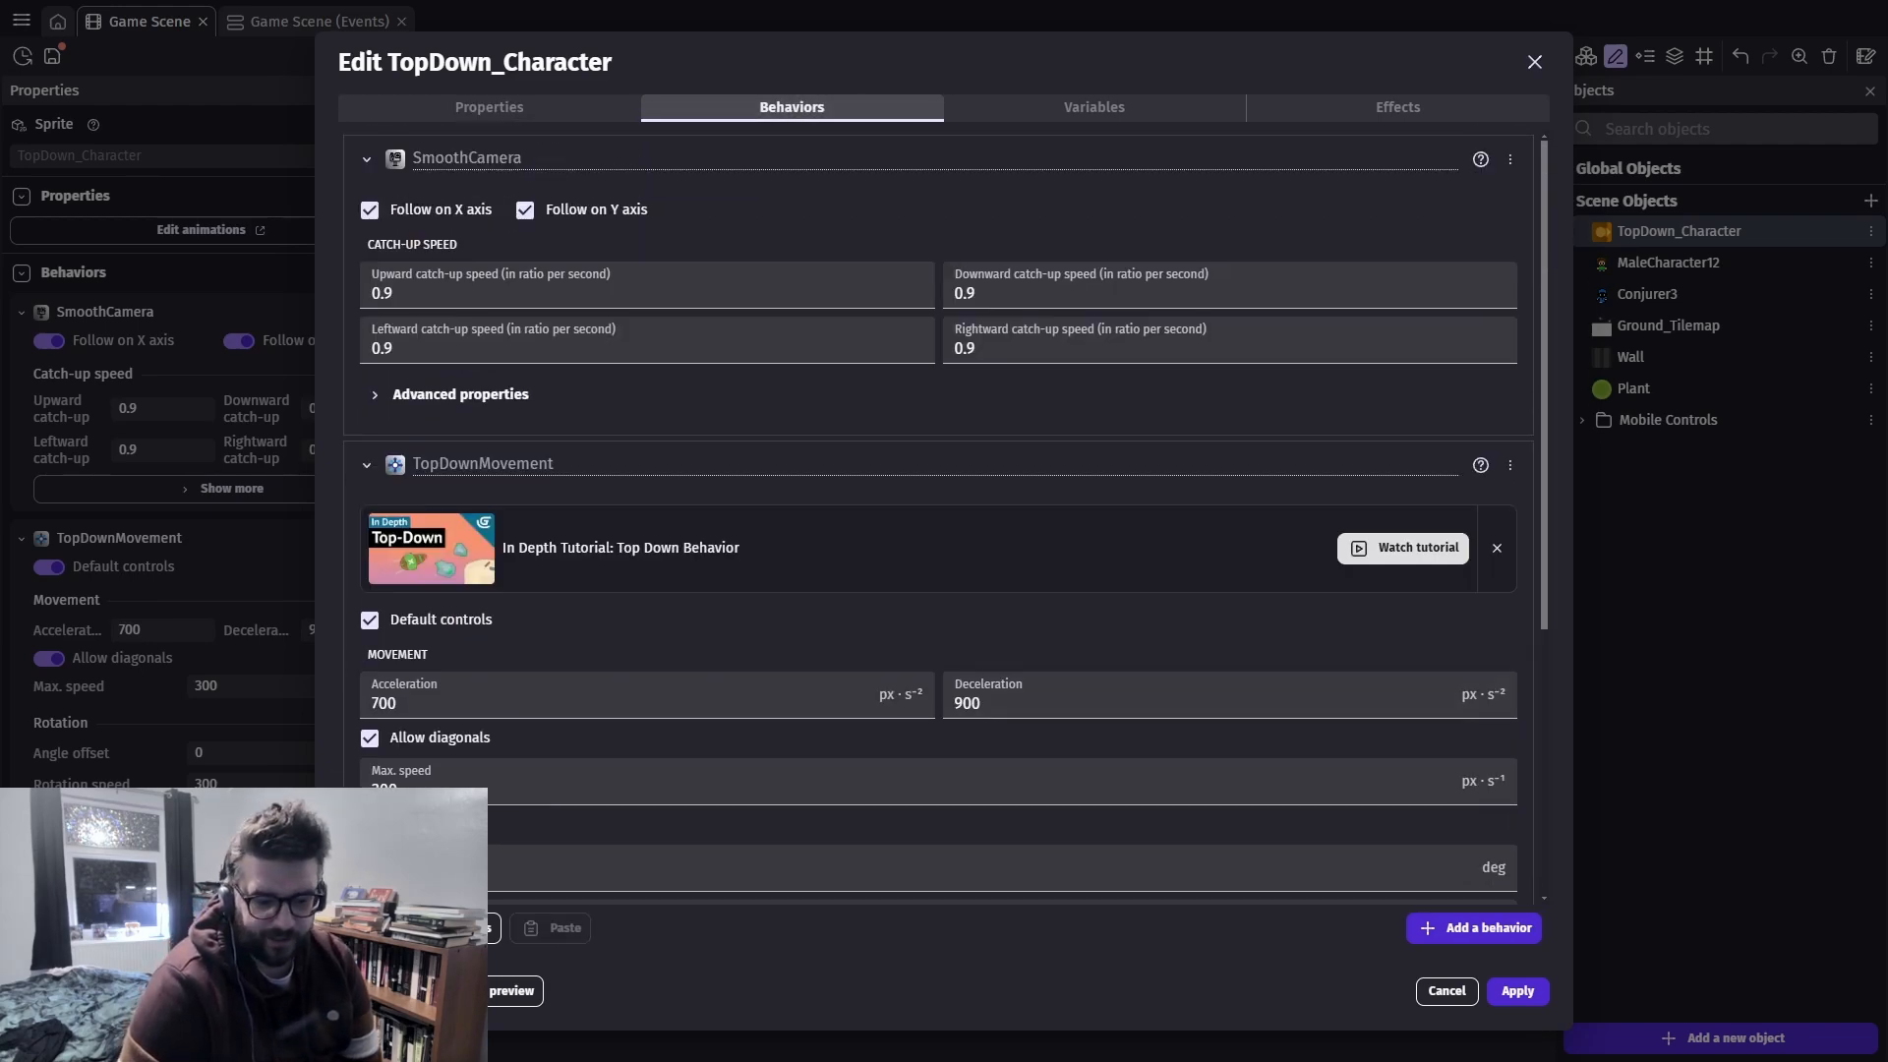
click(1445, 991)
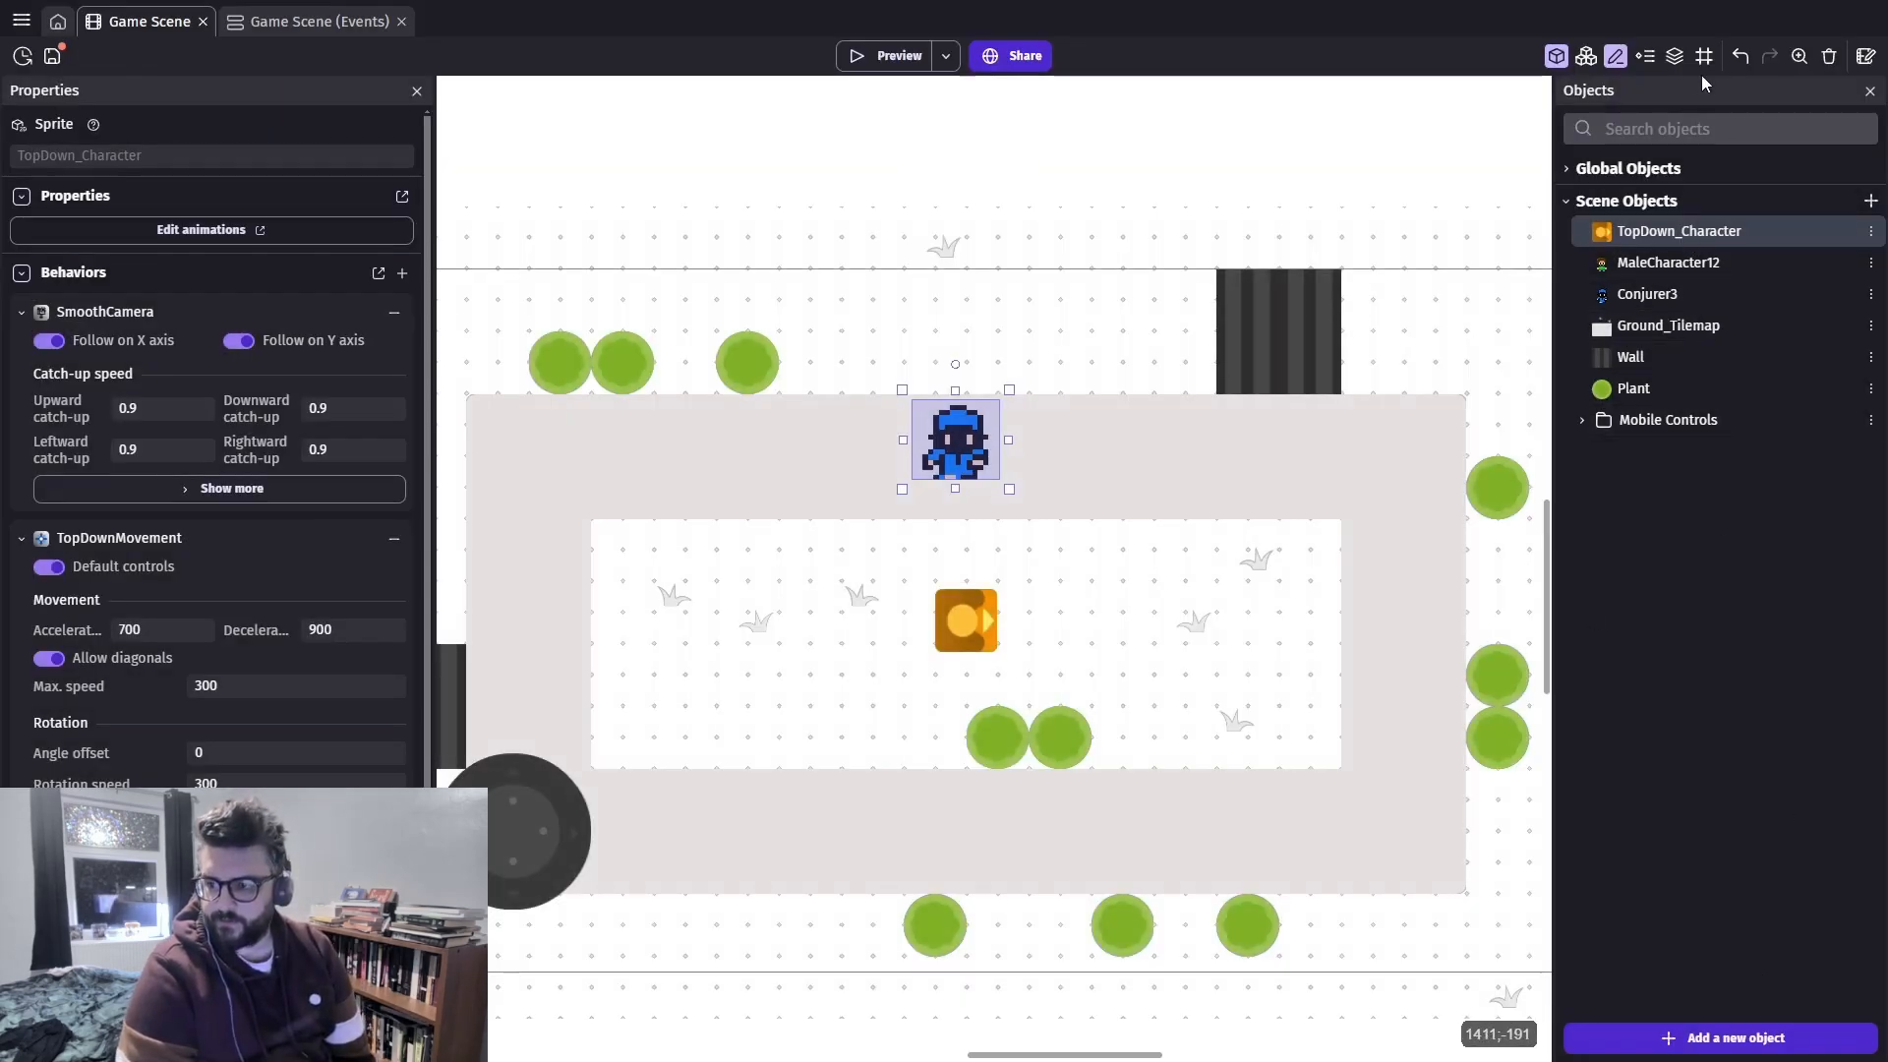
Start a new object and browse the Asset Store characters suggested alongside Male Character 12
click(1737, 1038)
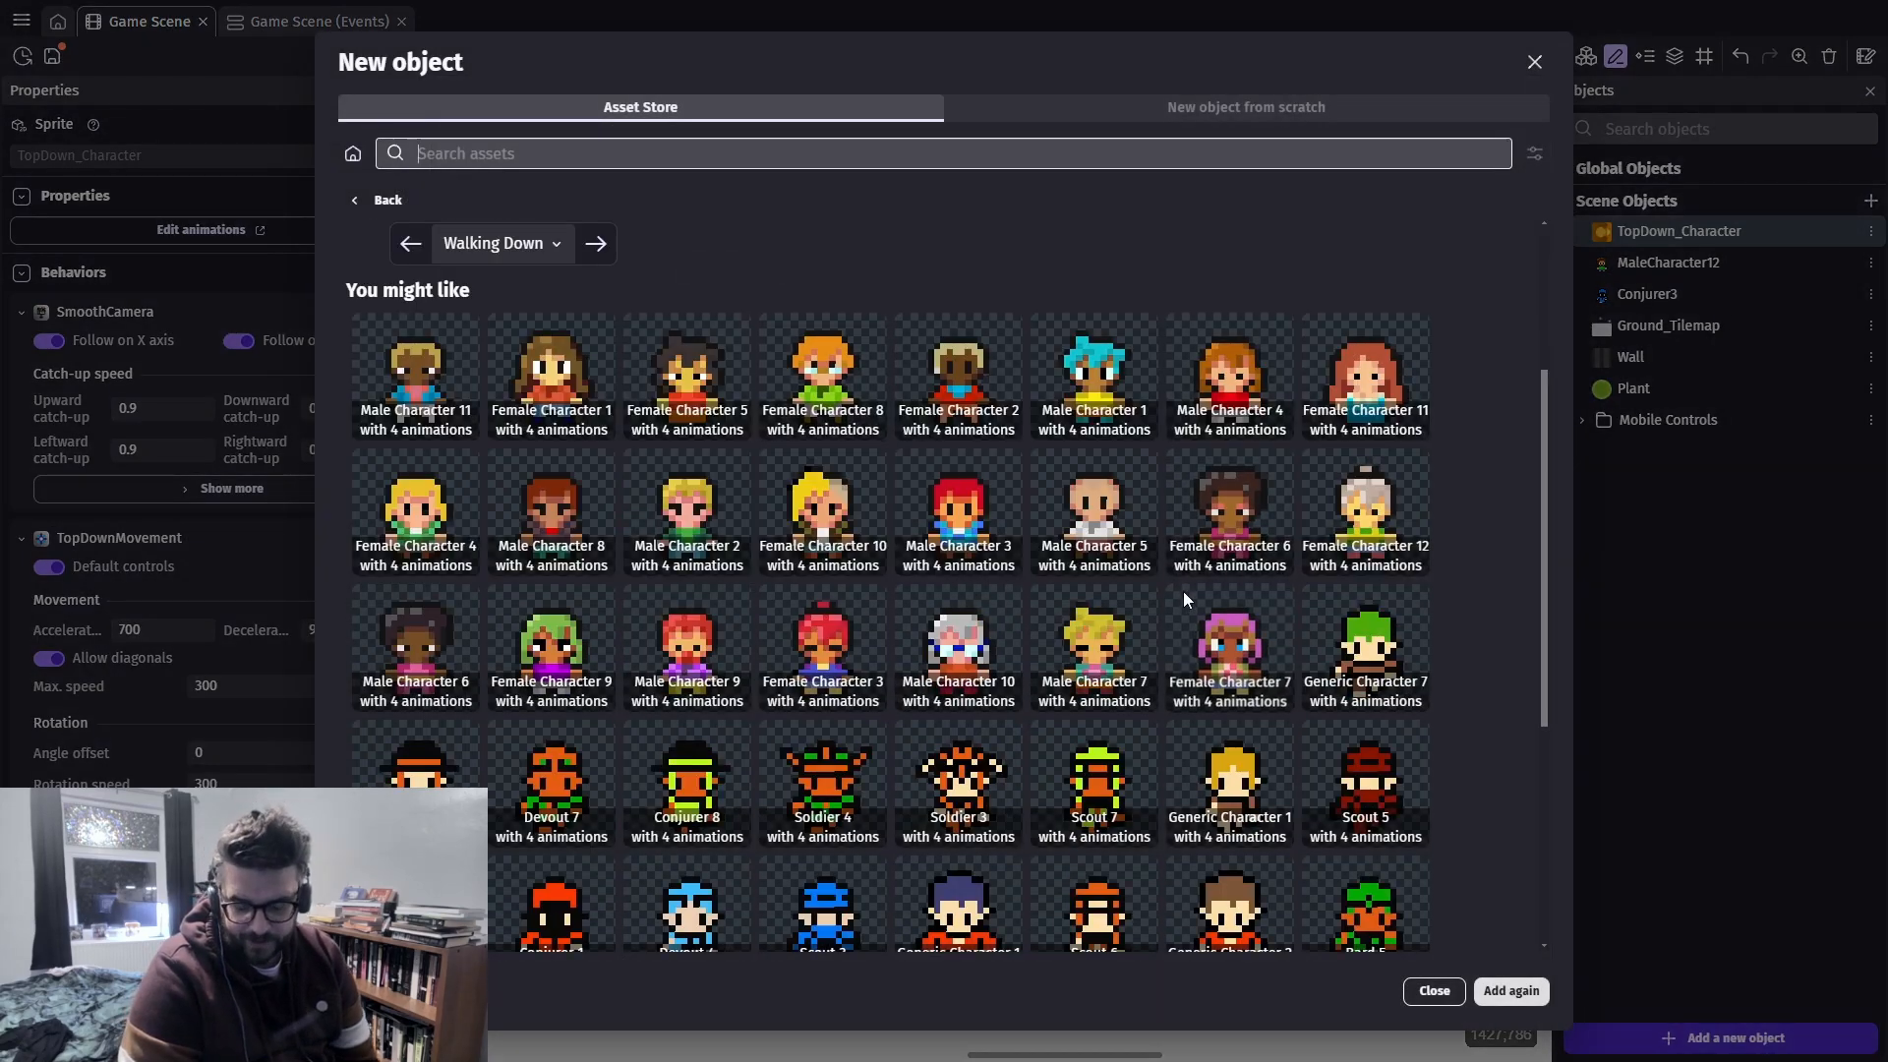
scroll(1109, 442, down, 5)
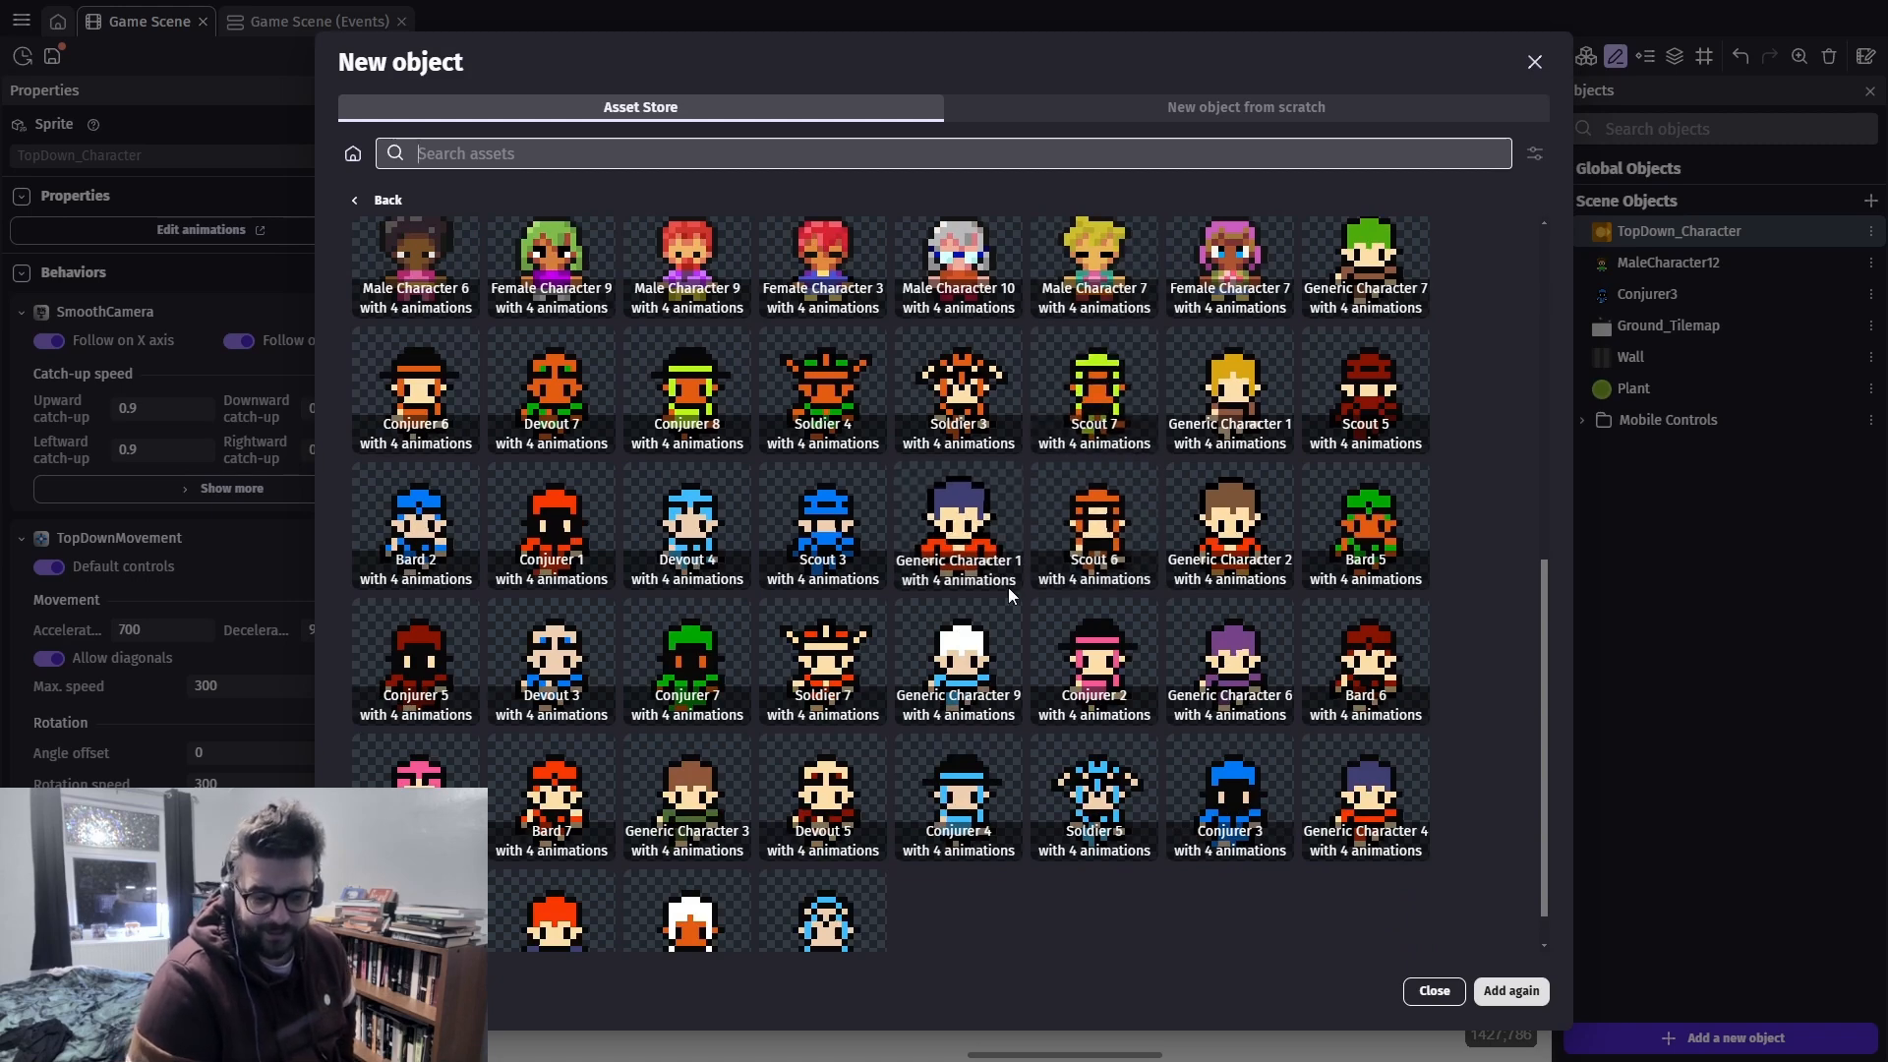
scroll(1251, 593, up, 1)
scroll(1199, 523, up, 5)
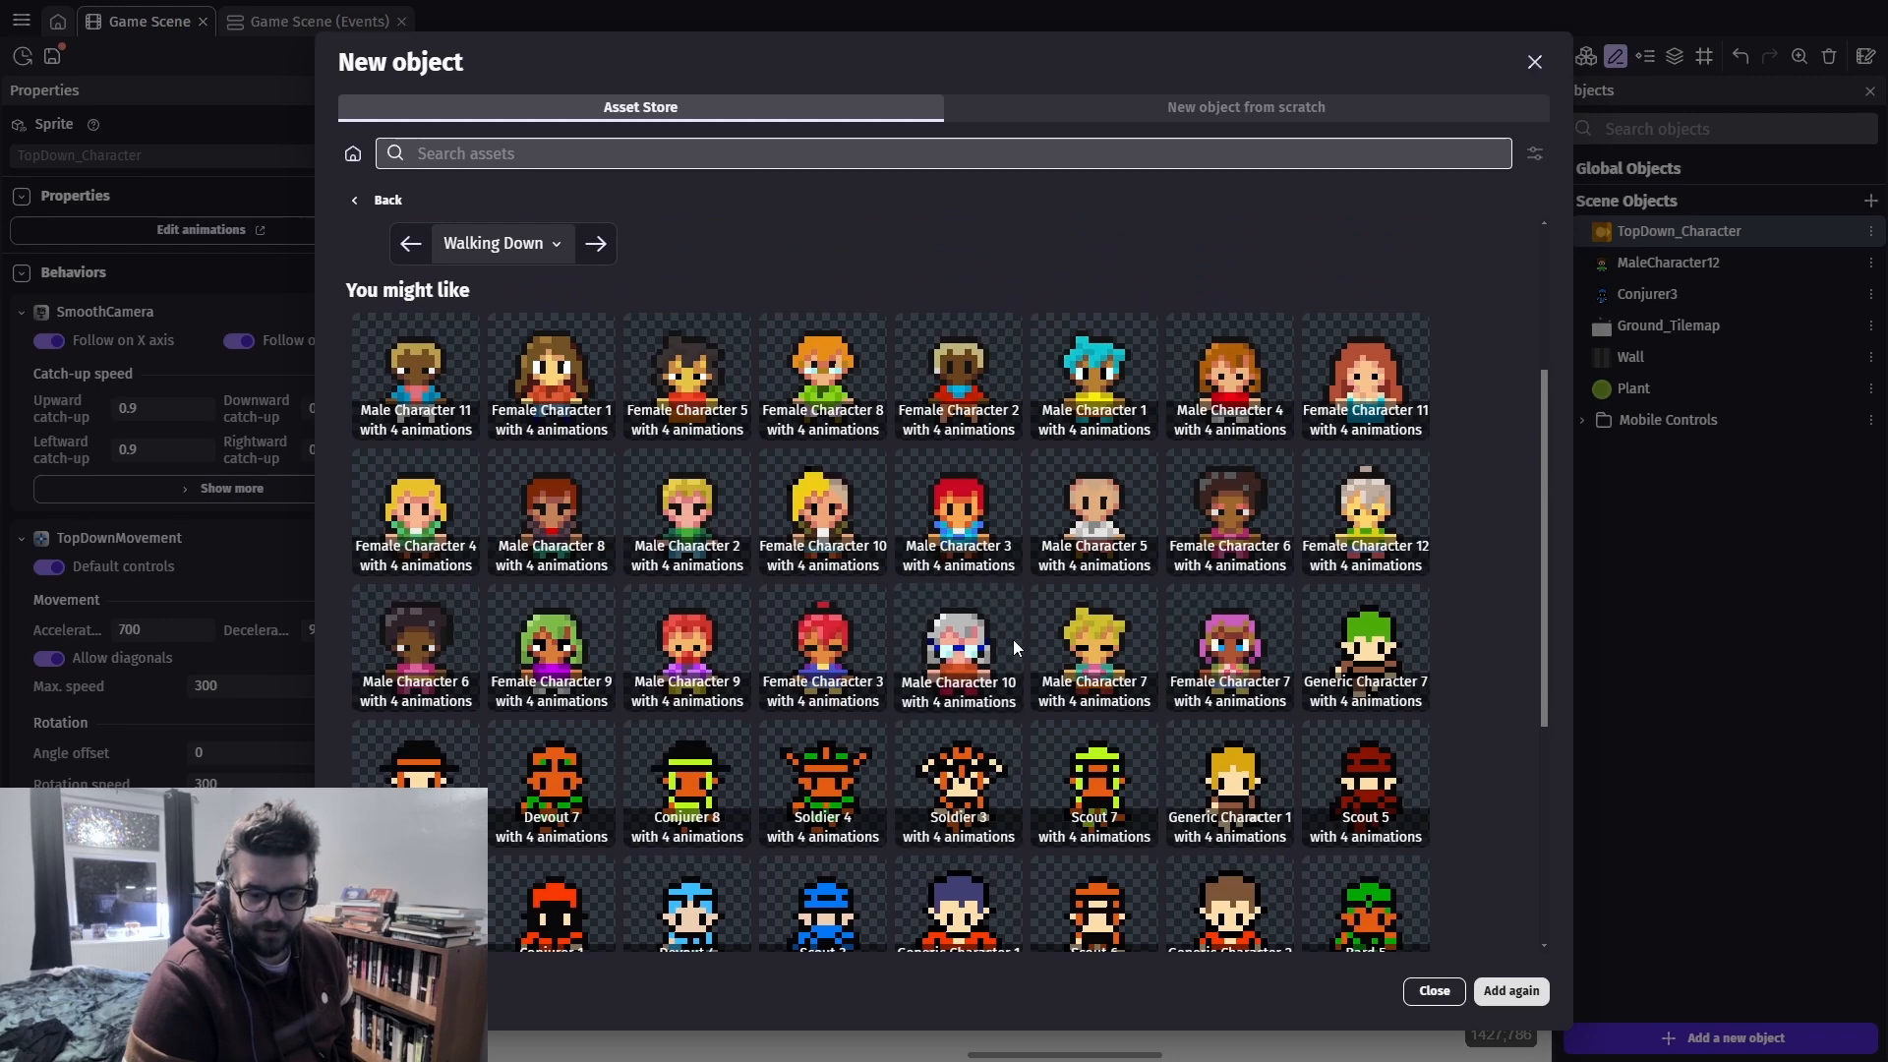
scroll(1005, 634, down, 3)
scroll(1003, 627, down, 2)
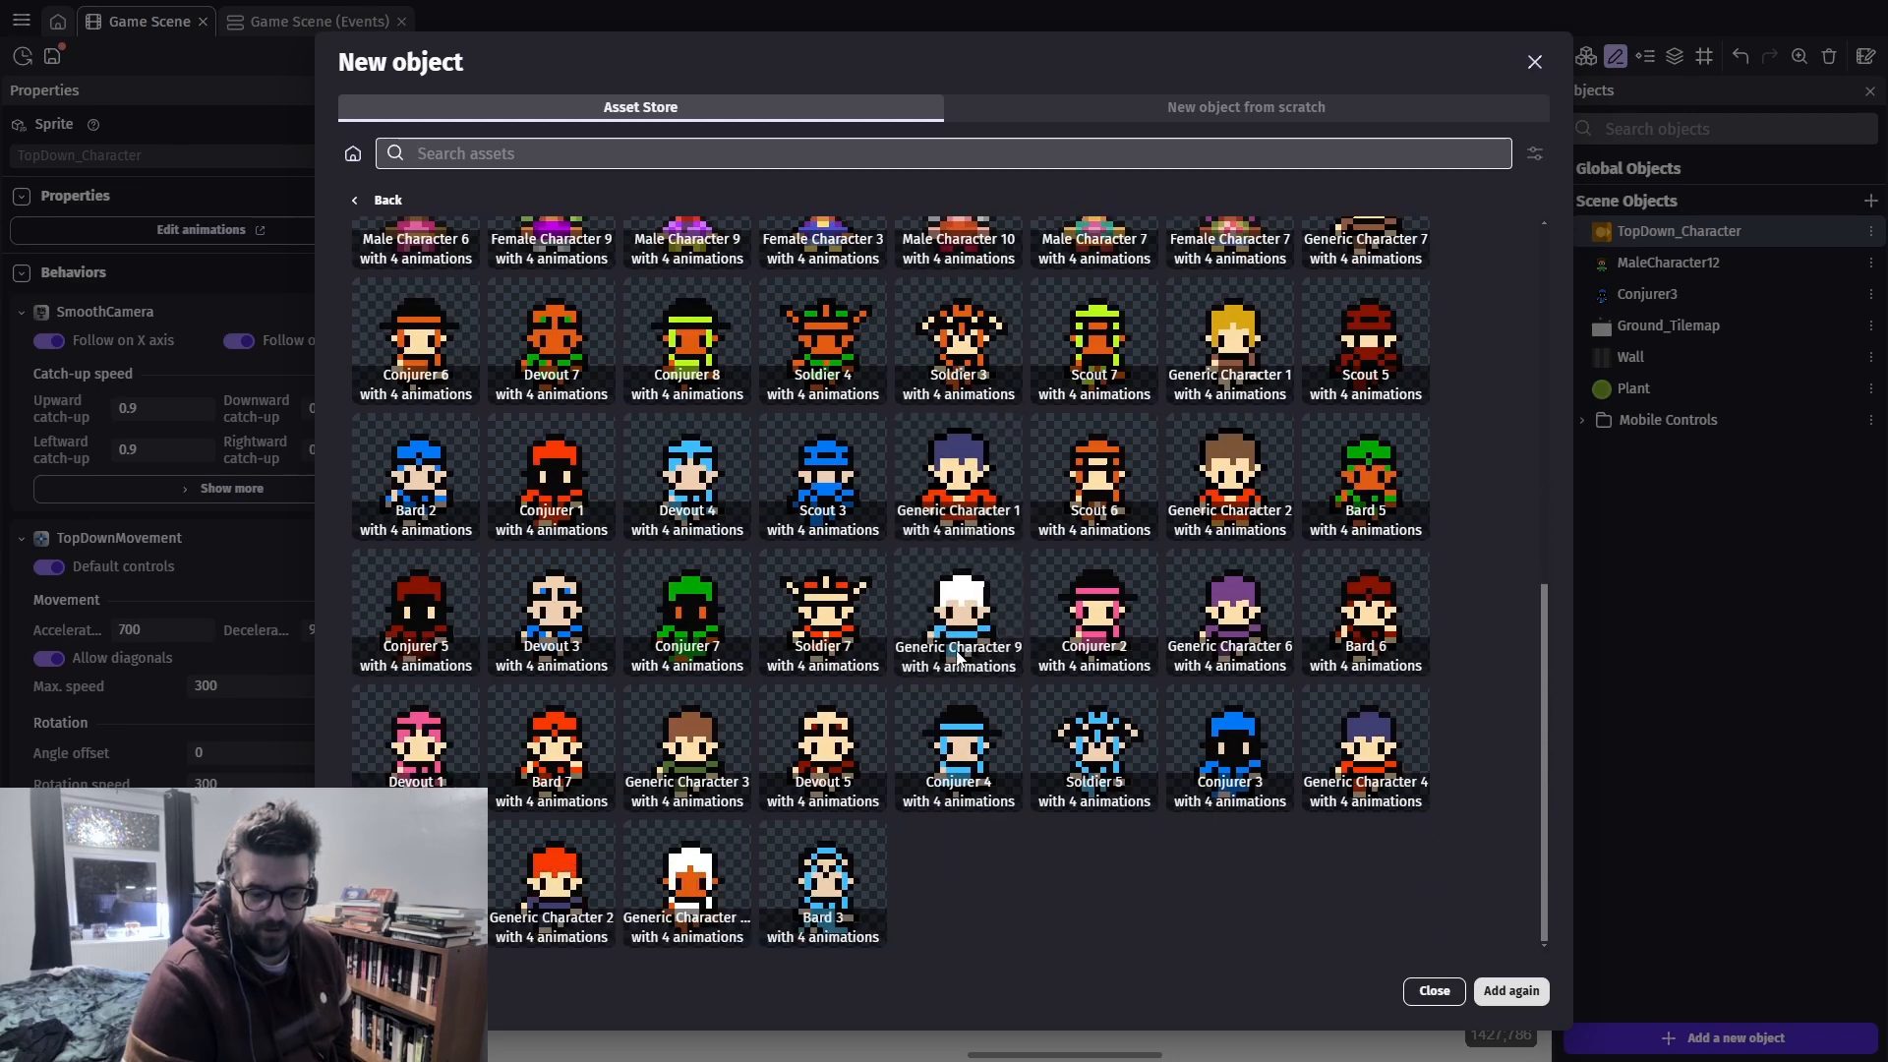
scroll(1145, 673, up, 3)
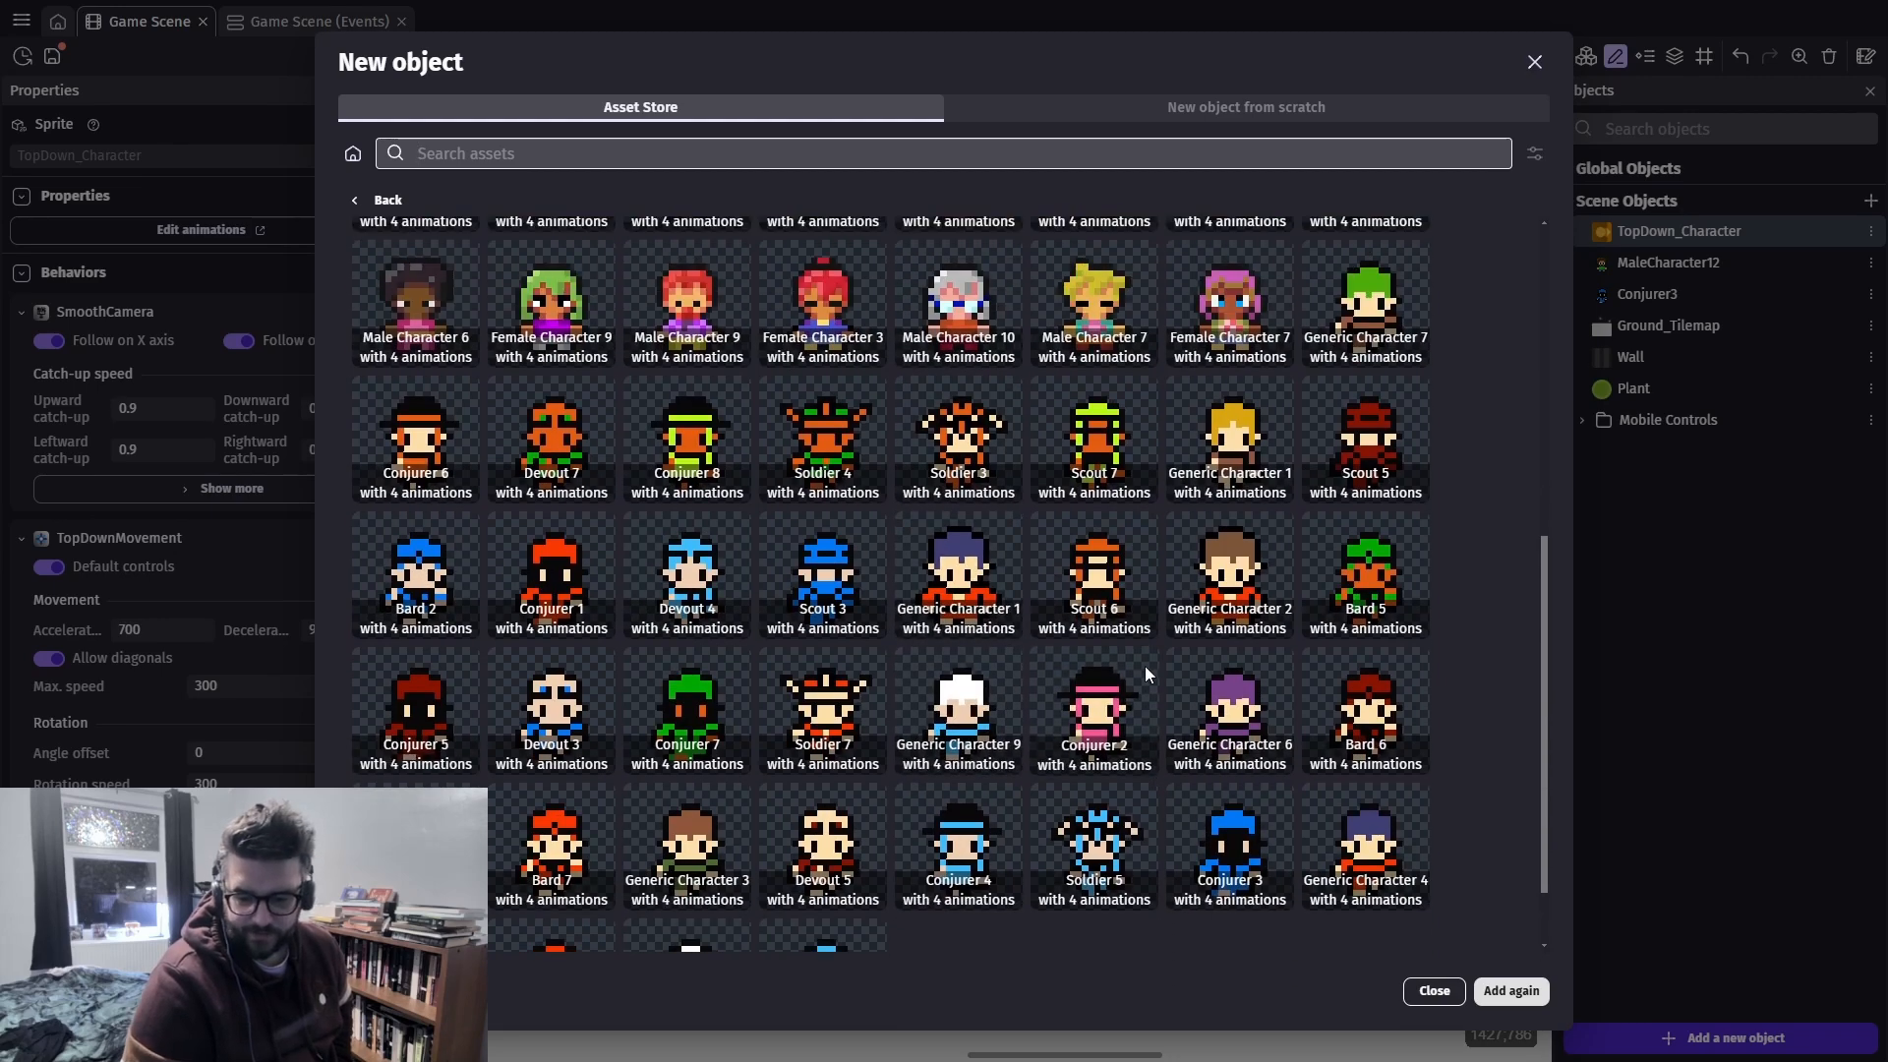
scroll(1145, 664, up, 4)
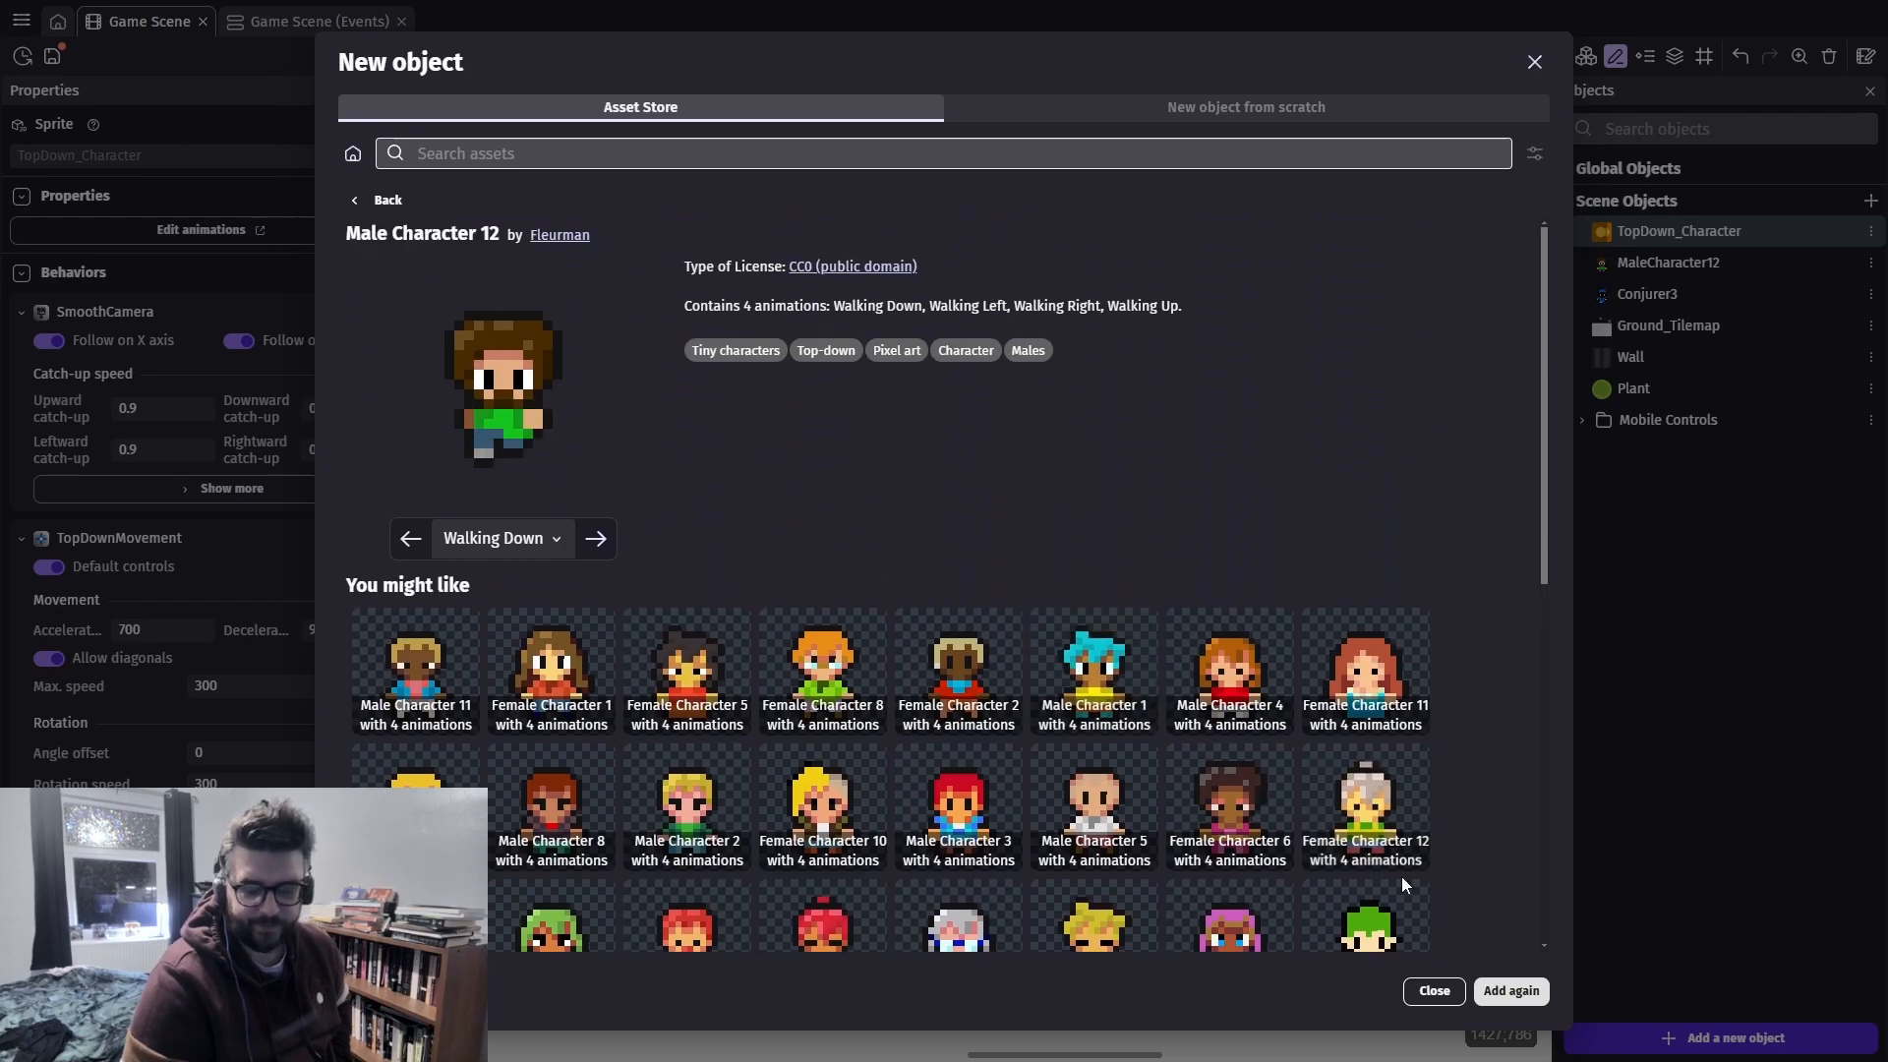
click(540, 316)
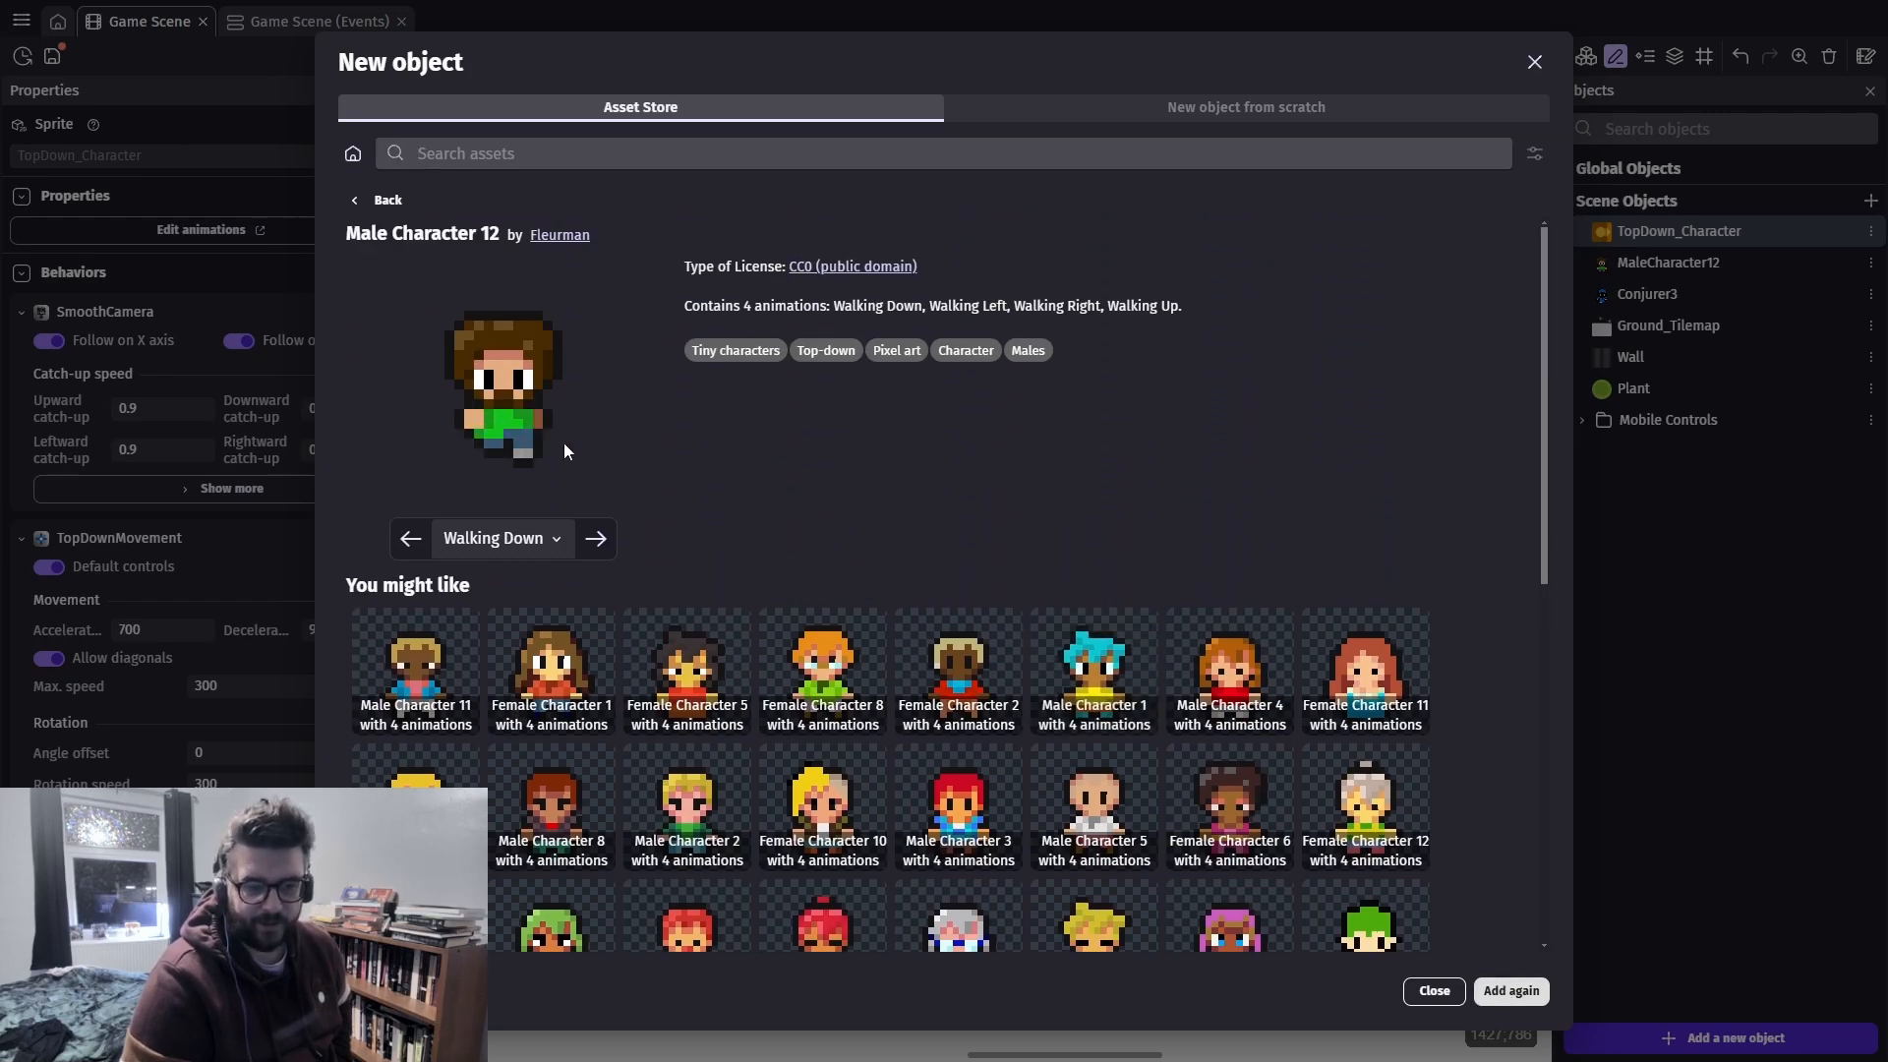
scroll(957, 635, down, 3)
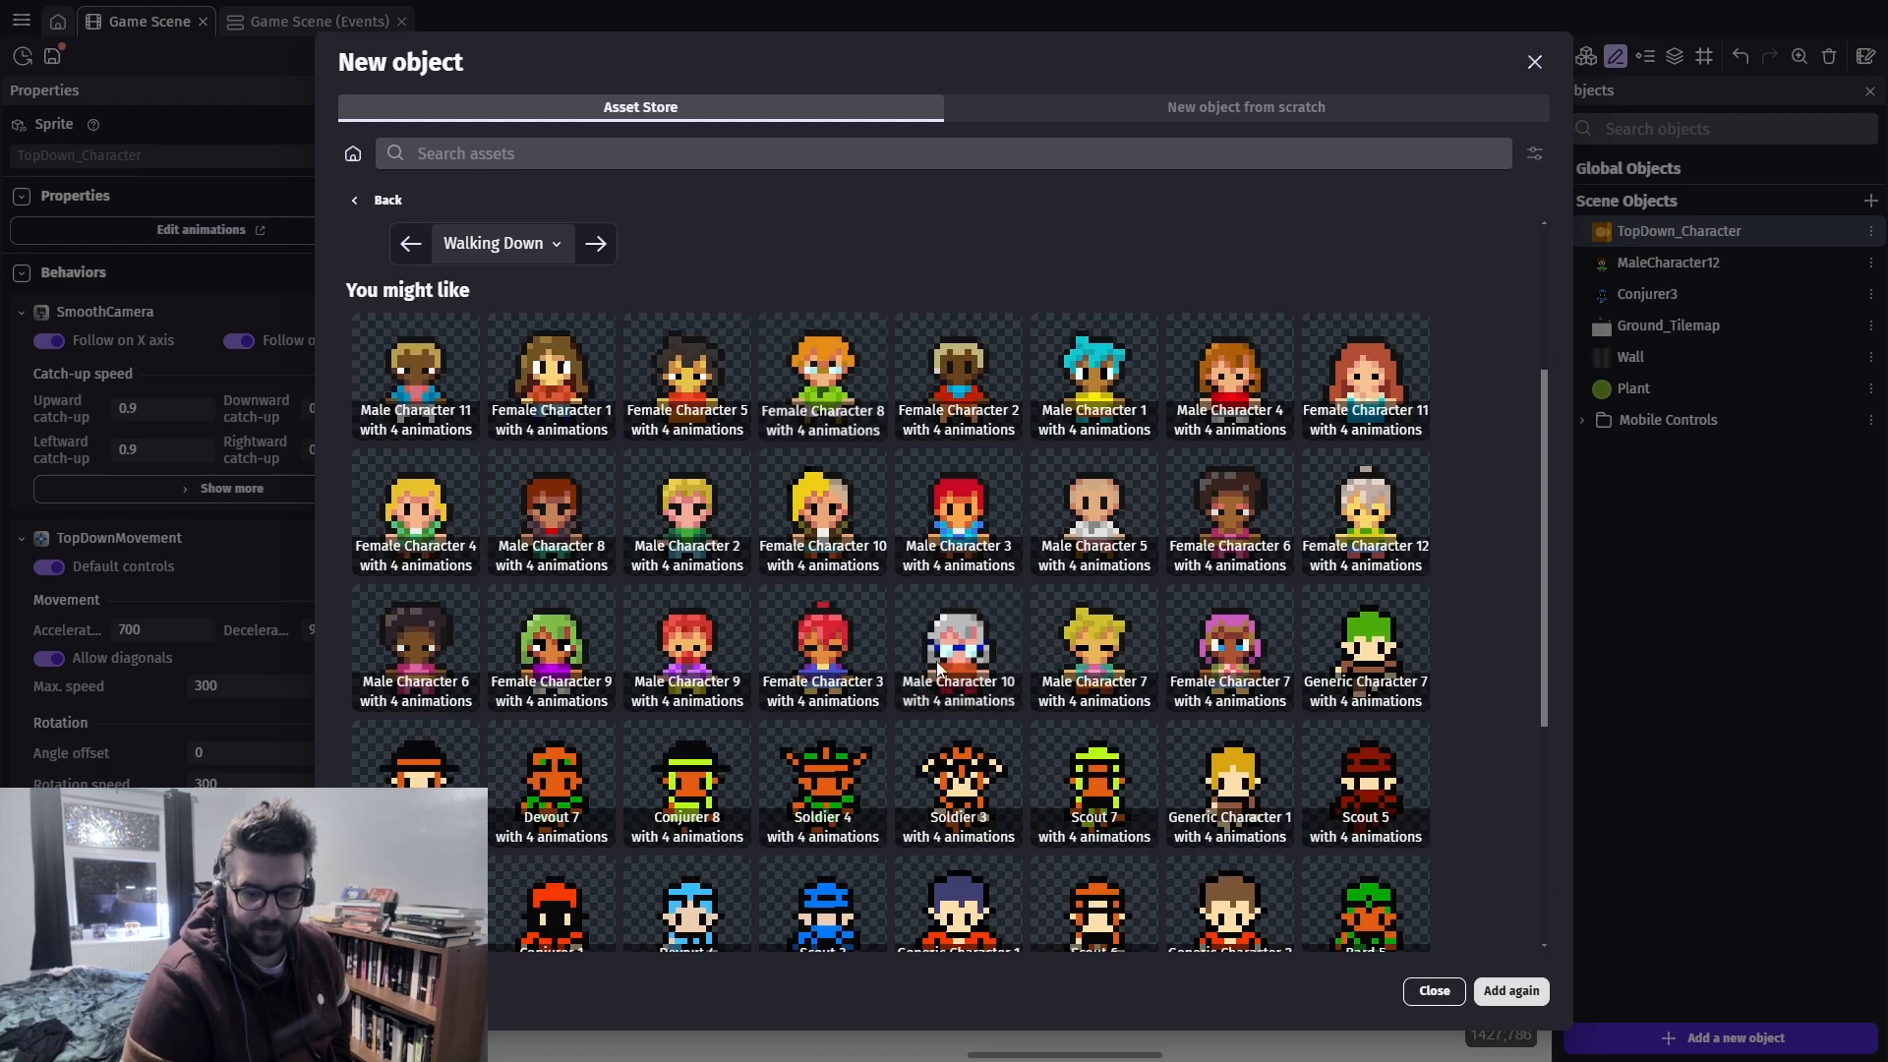
scroll(1184, 734, down, 5)
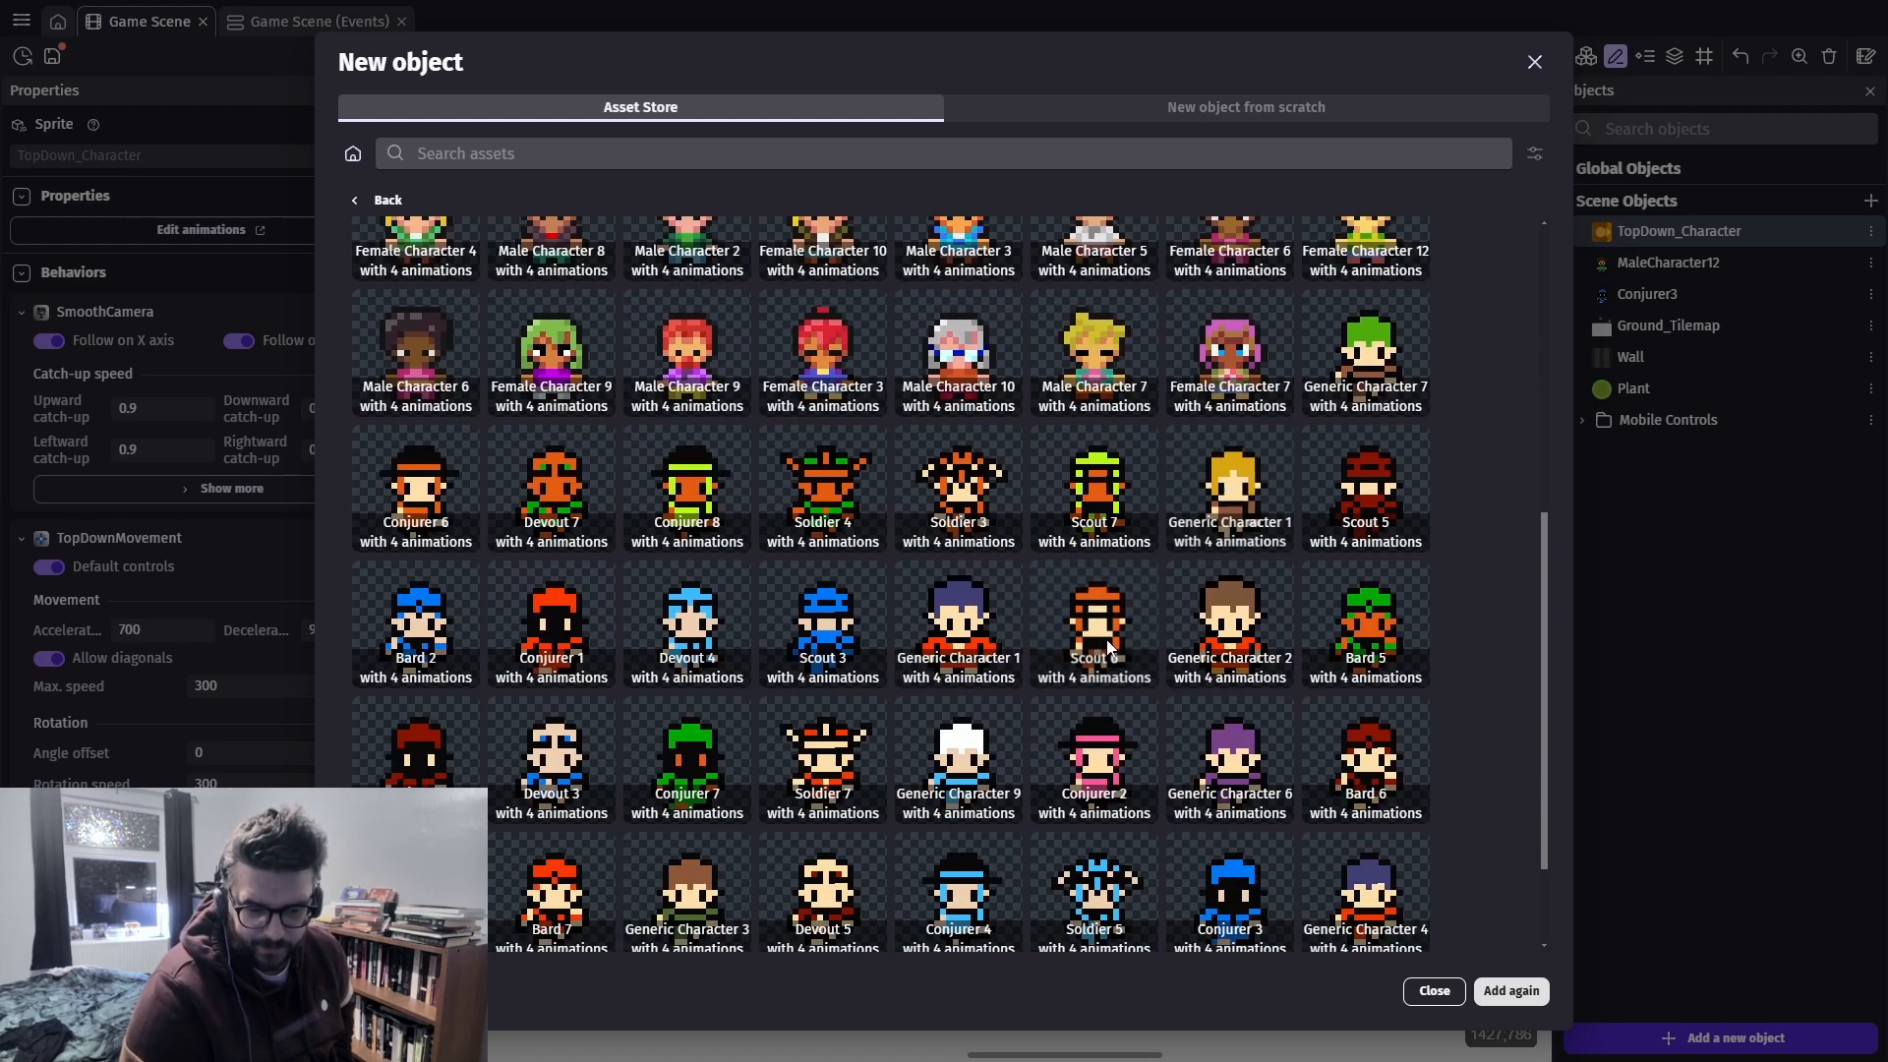
scroll(883, 504, up, 7)
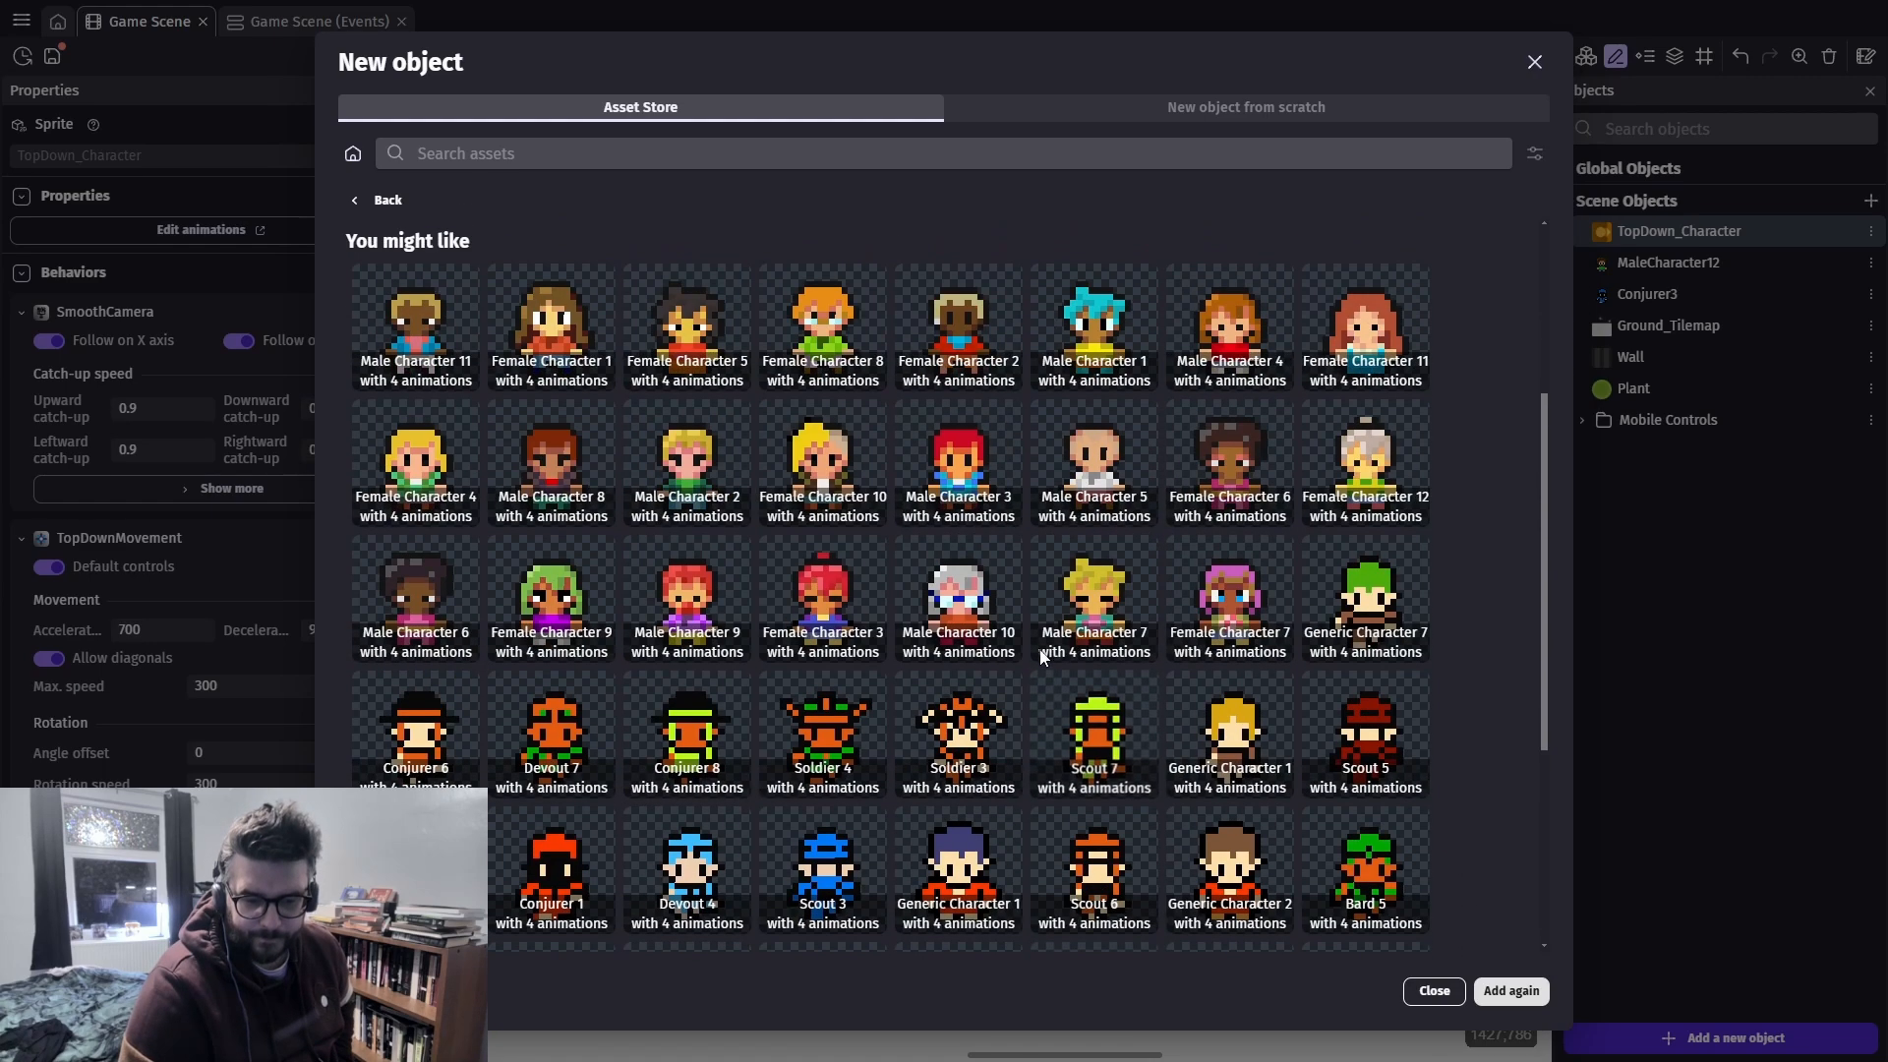
scroll(865, 577, down, 2)
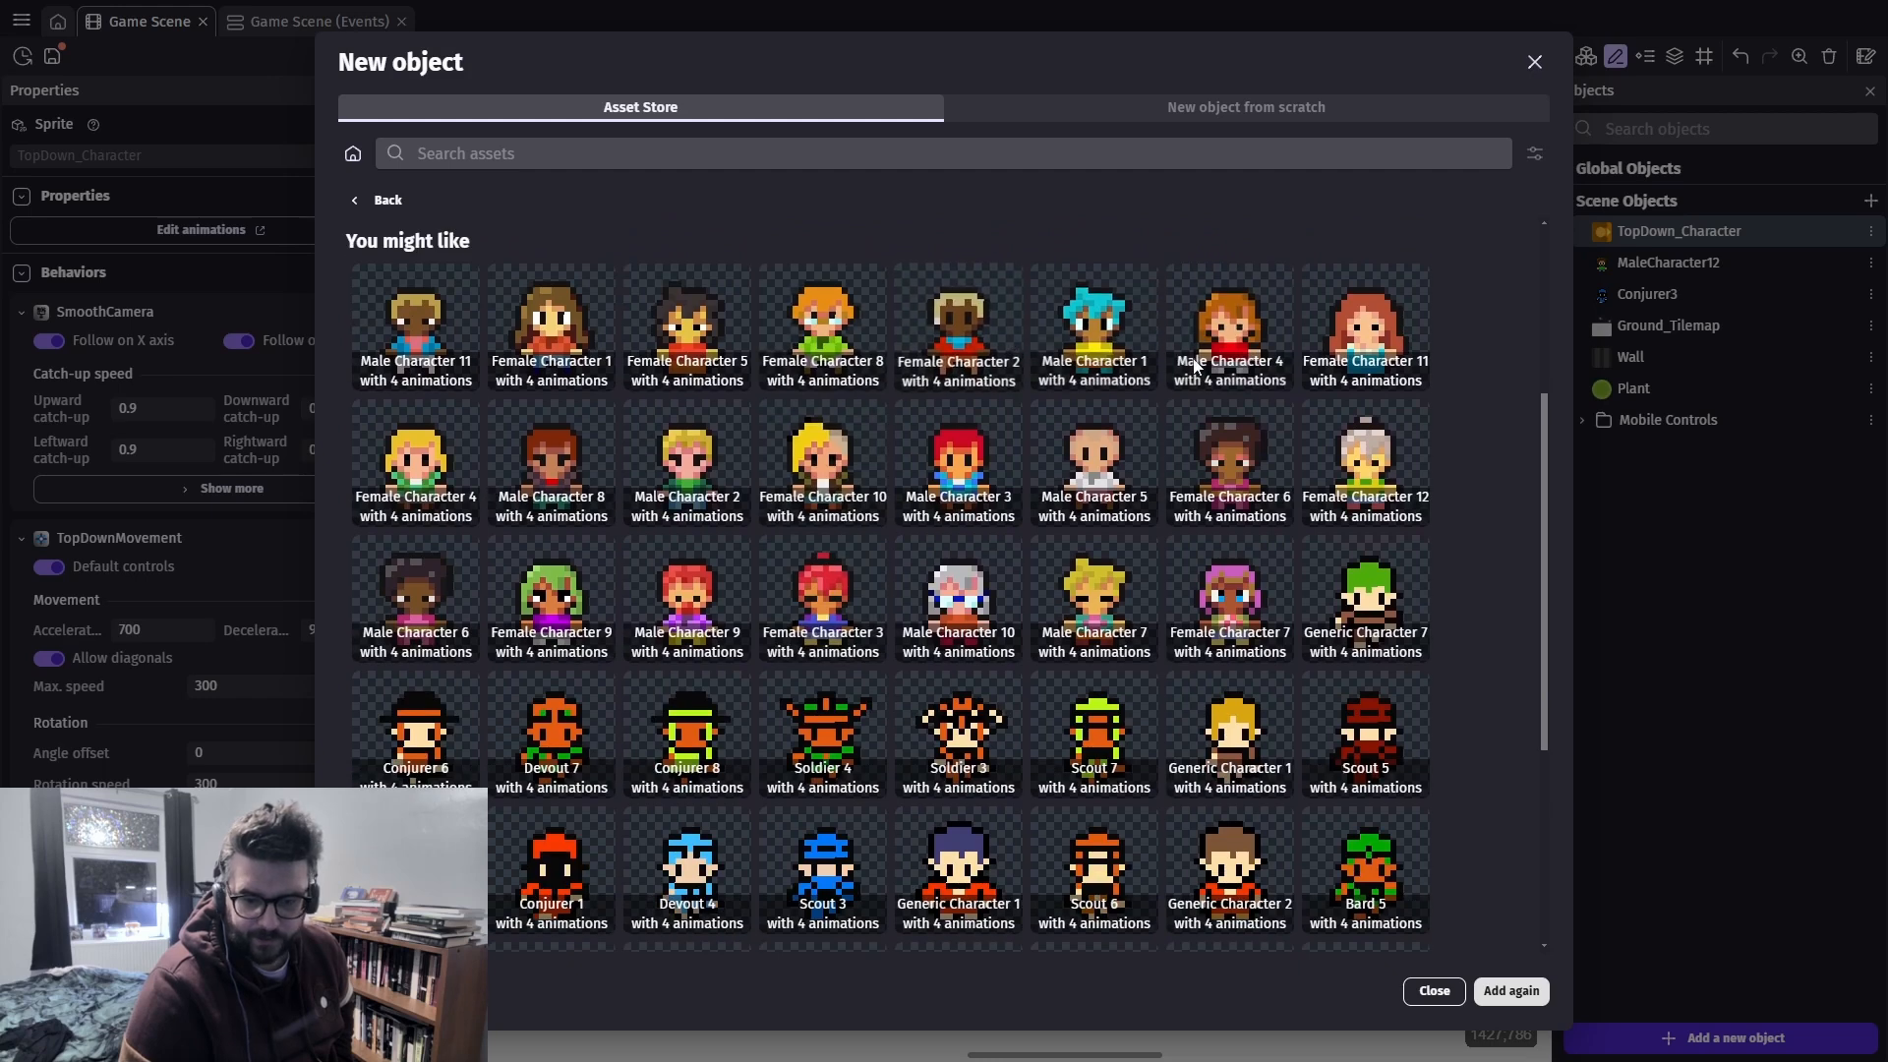
scroll(706, 486, down, 1)
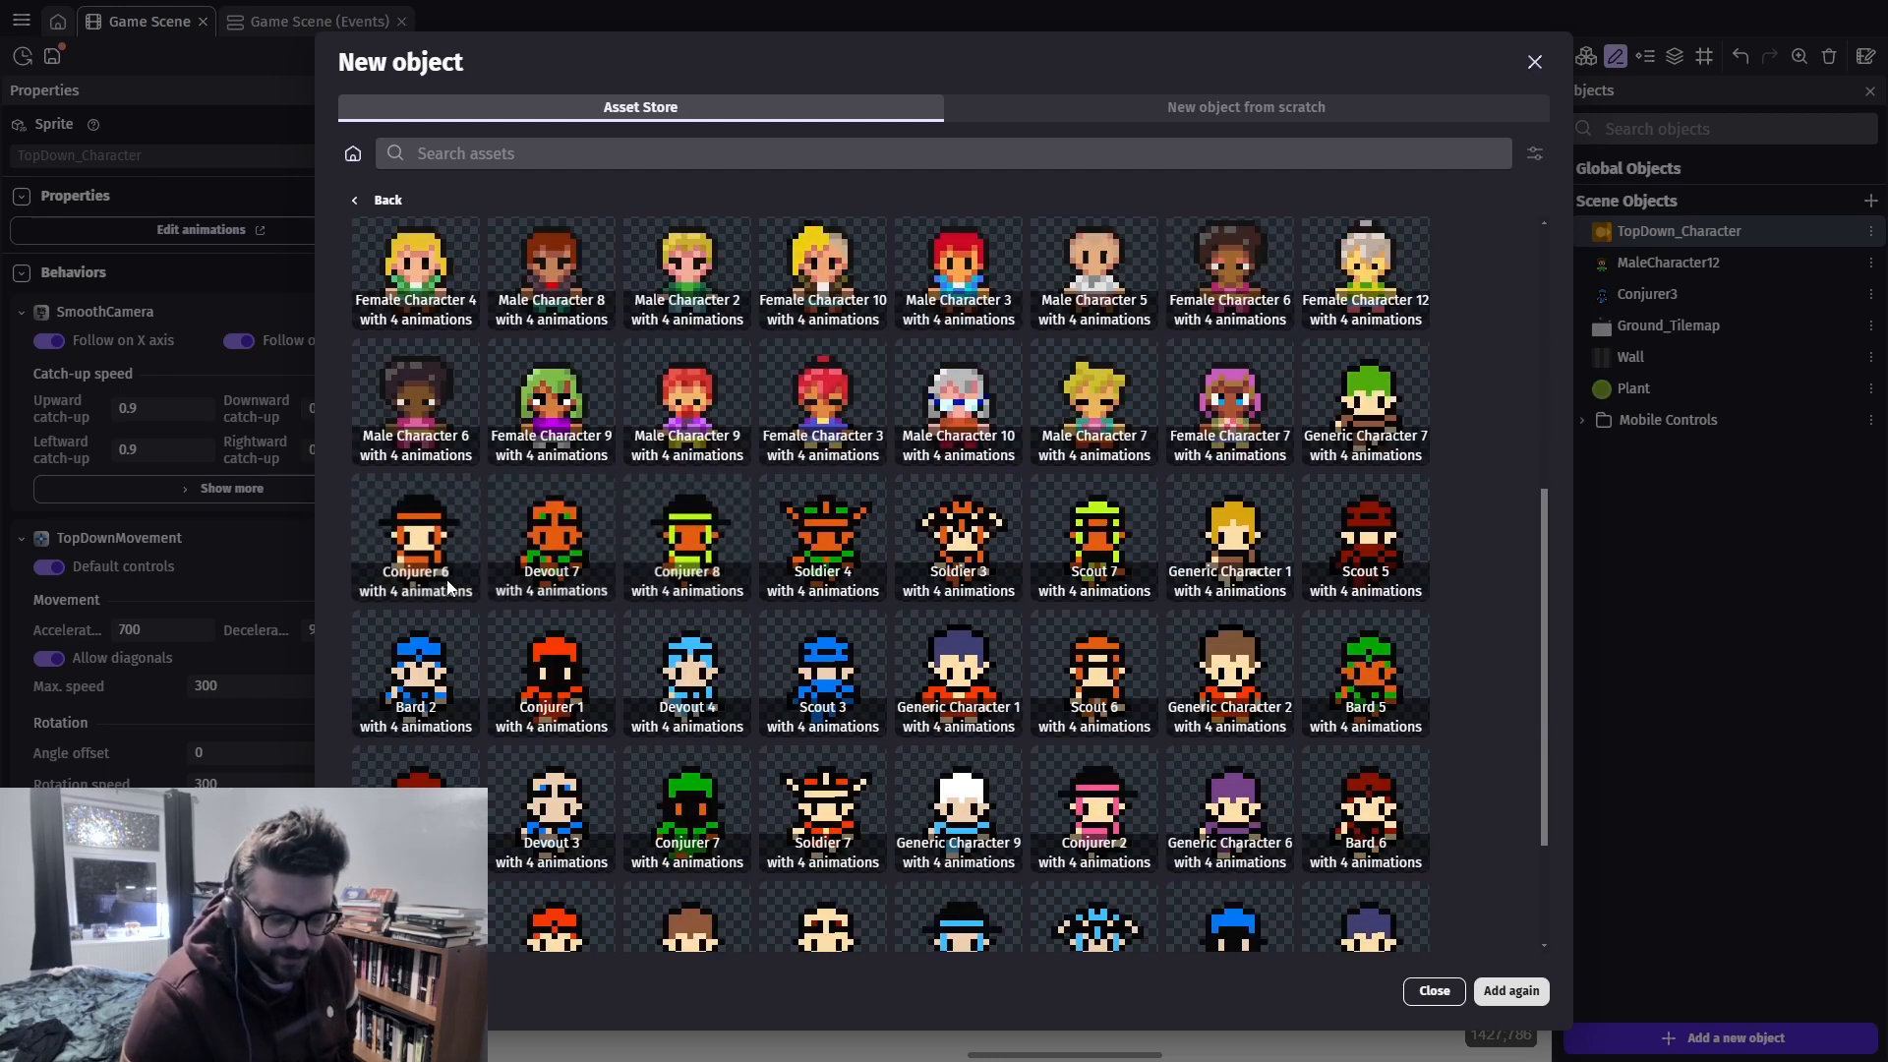
scroll(777, 497, down, 3)
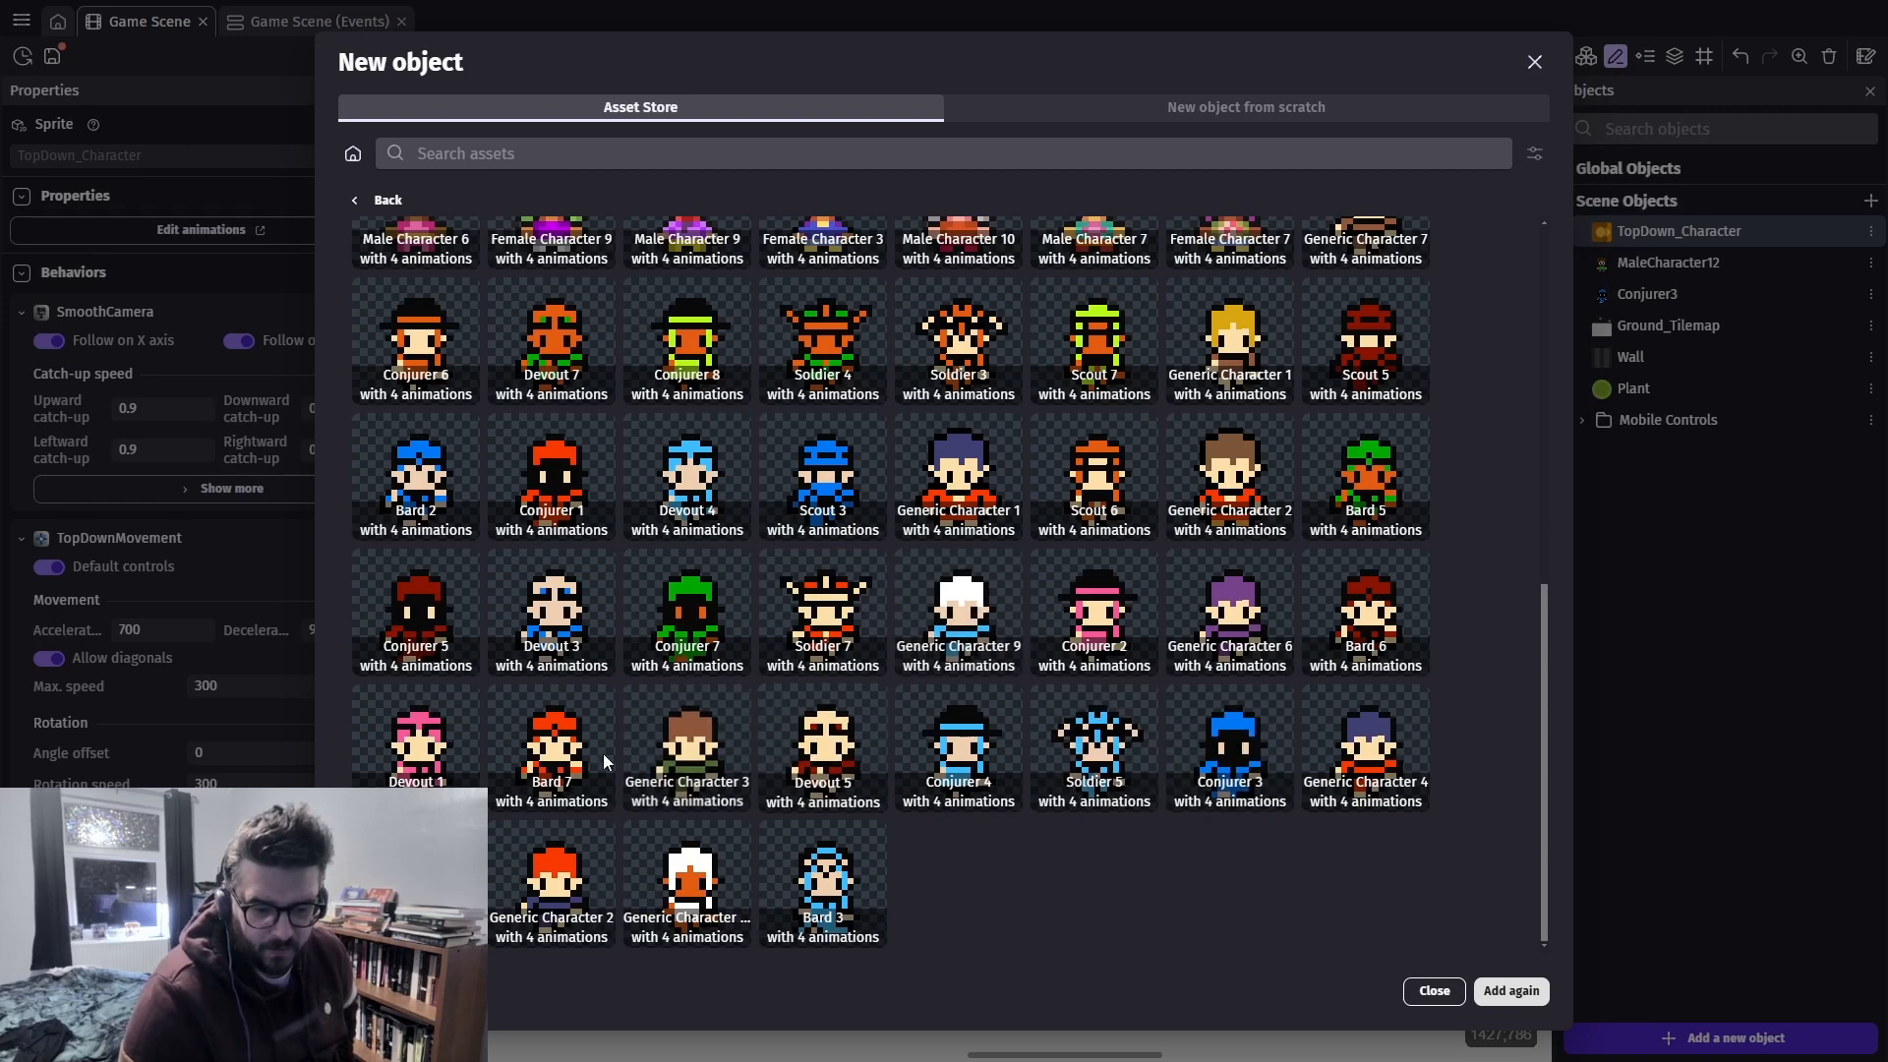
scroll(965, 641, up, 3)
scroll(964, 641, up, 4)
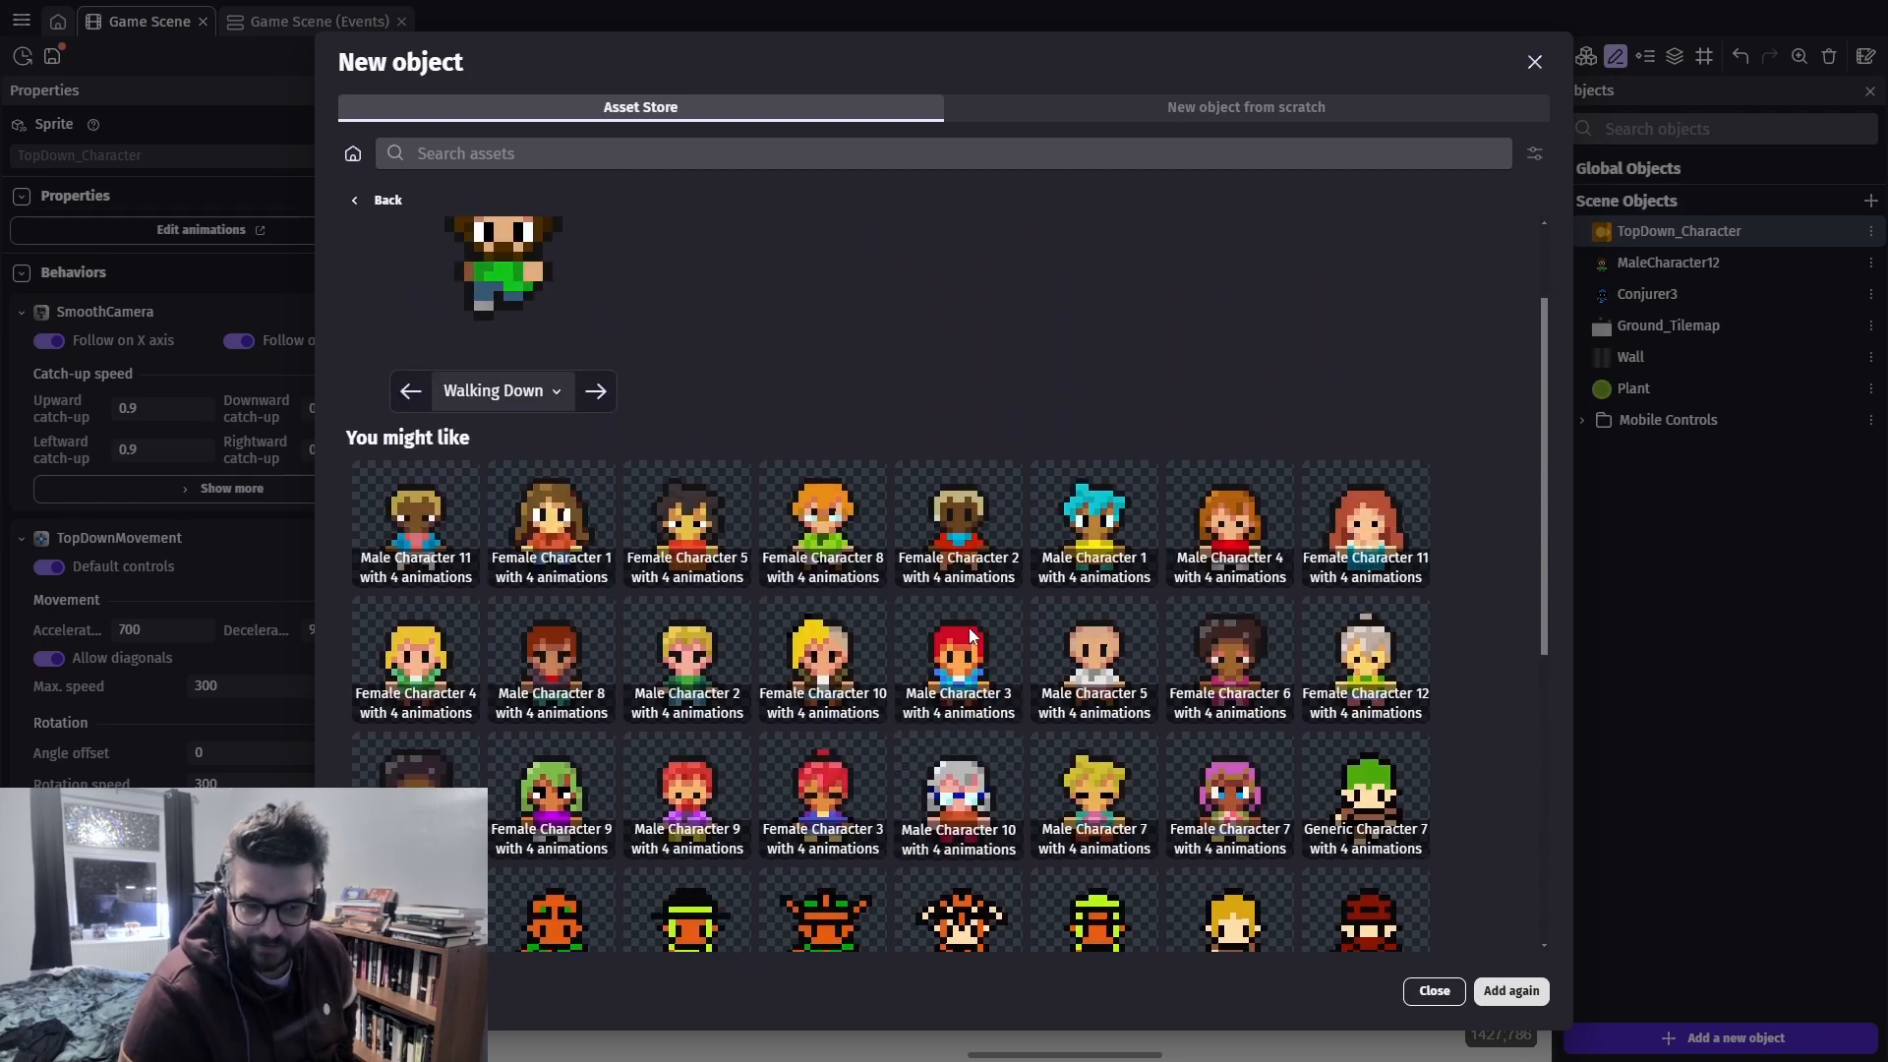
scroll(1032, 462, down, 1)
scroll(1034, 462, up, 3)
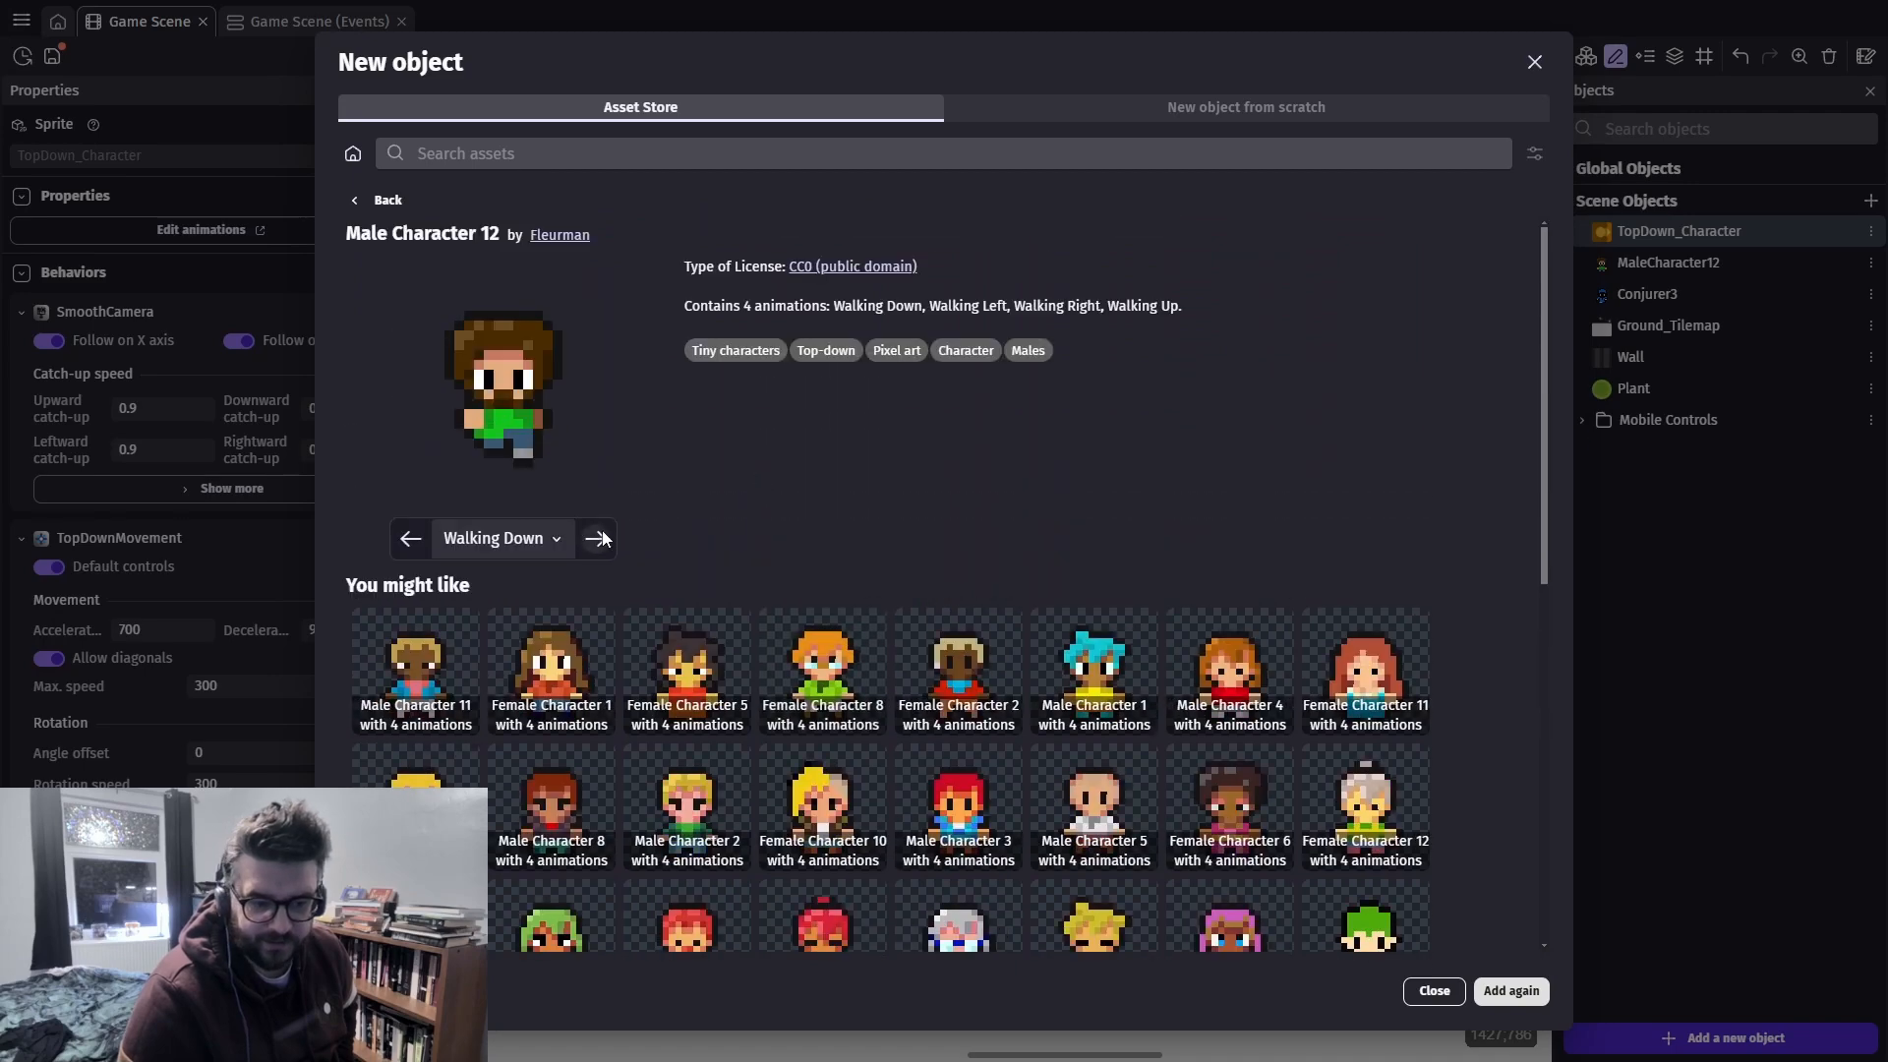
Return to the previous asset's suggestions and add Male Character 12 from the Asset Store to the scene objects again
click(366, 203)
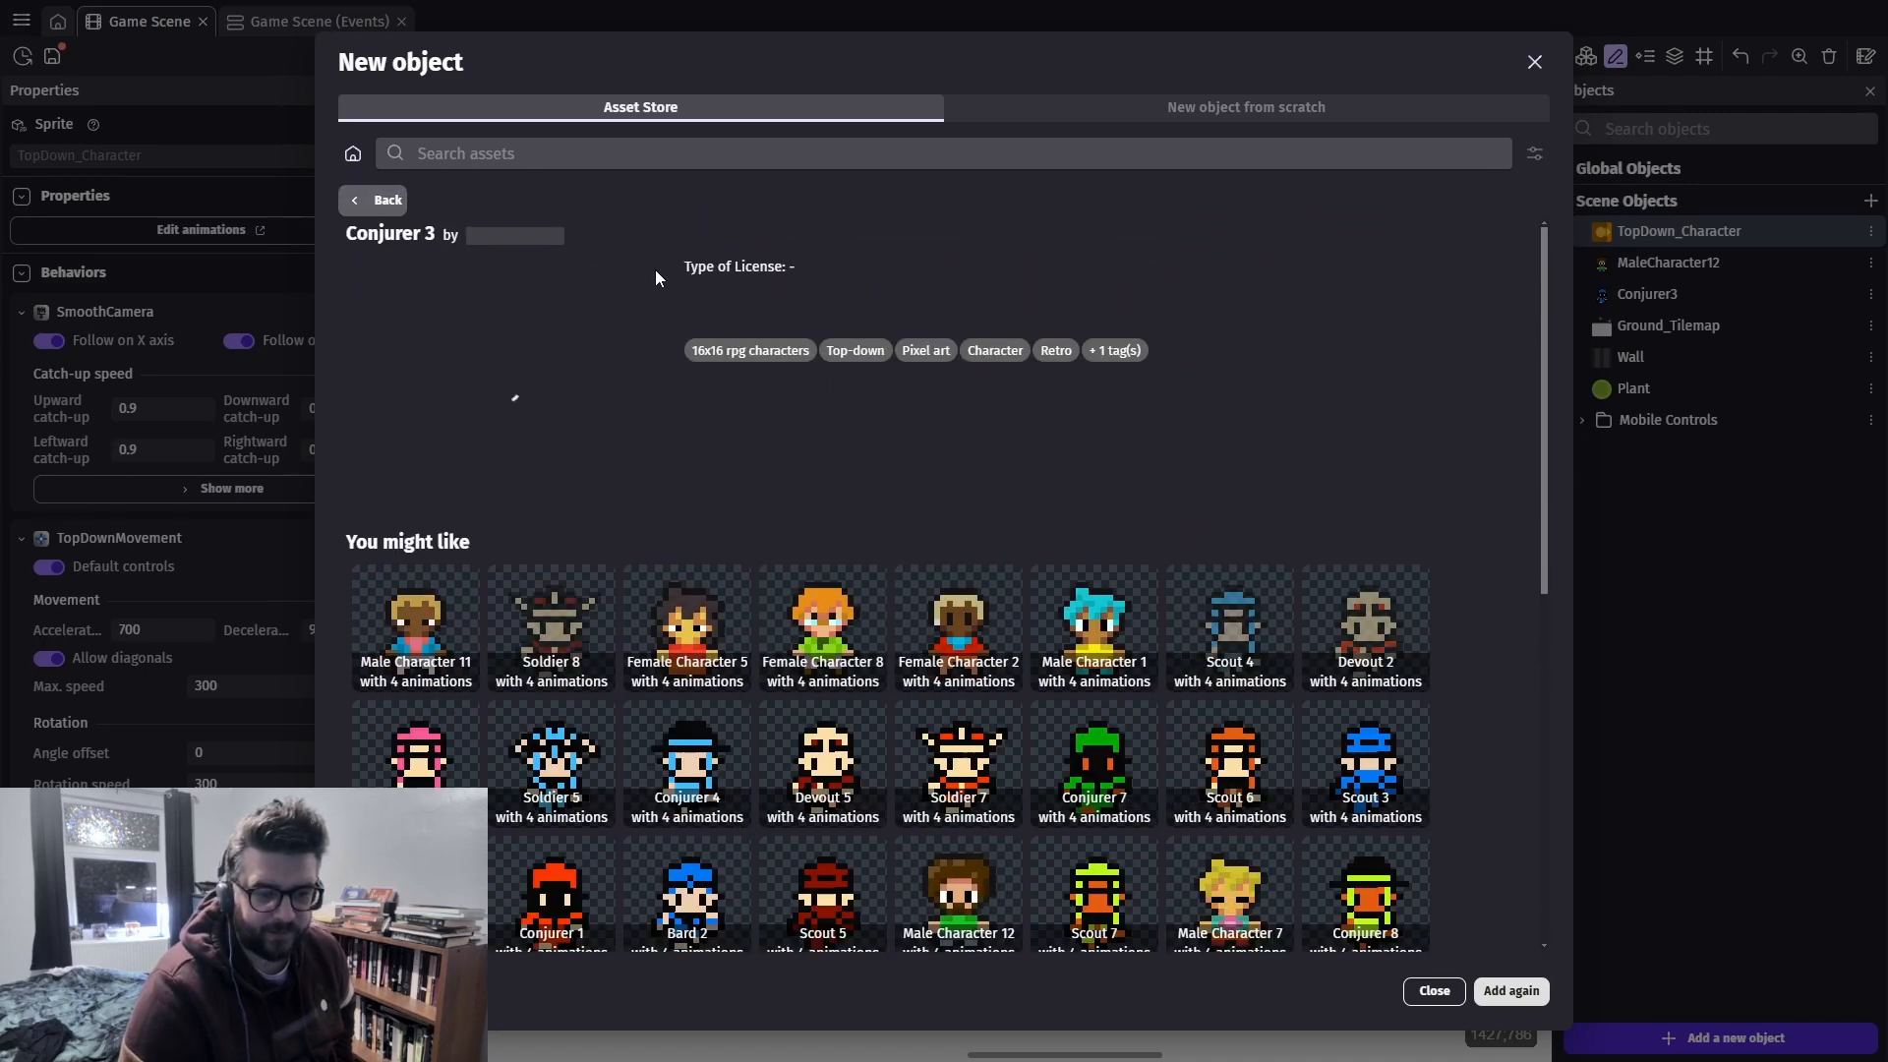
scroll(1016, 529, down, 5)
scroll(1016, 529, up, 3)
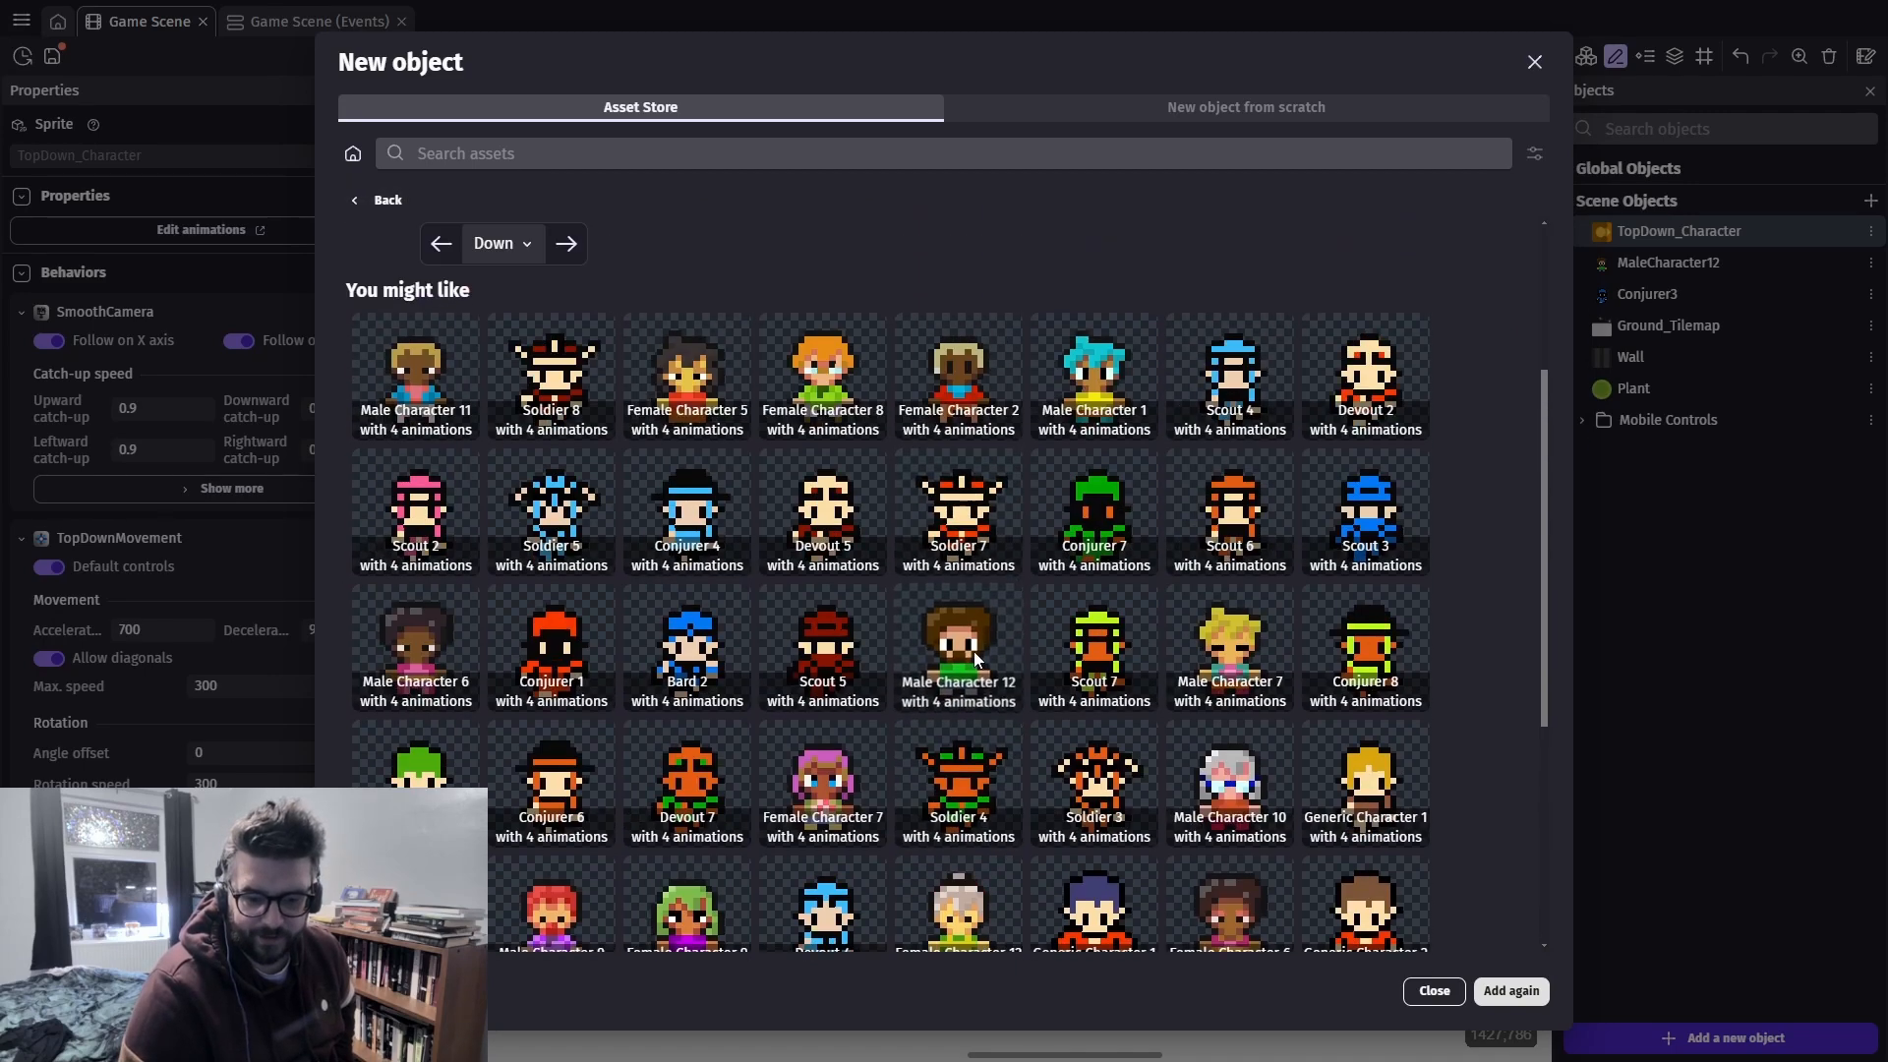
click(973, 651)
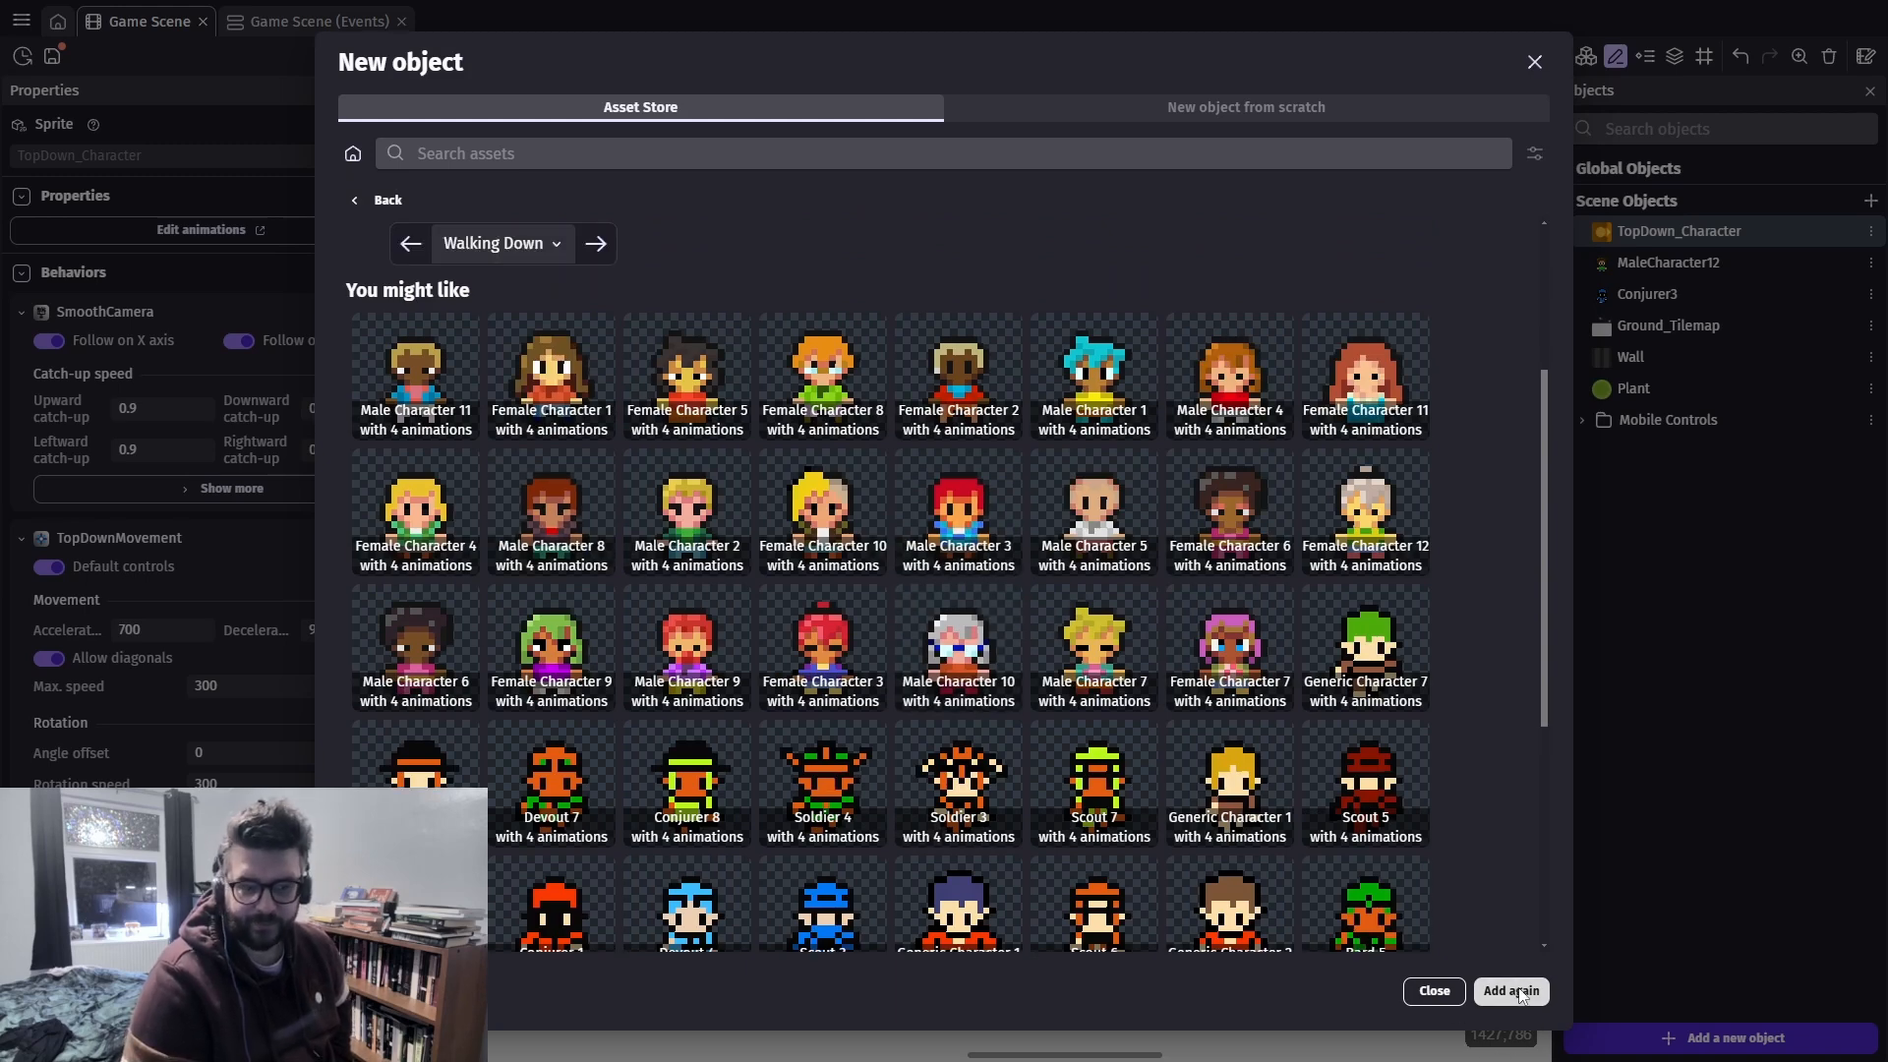
click(1520, 993)
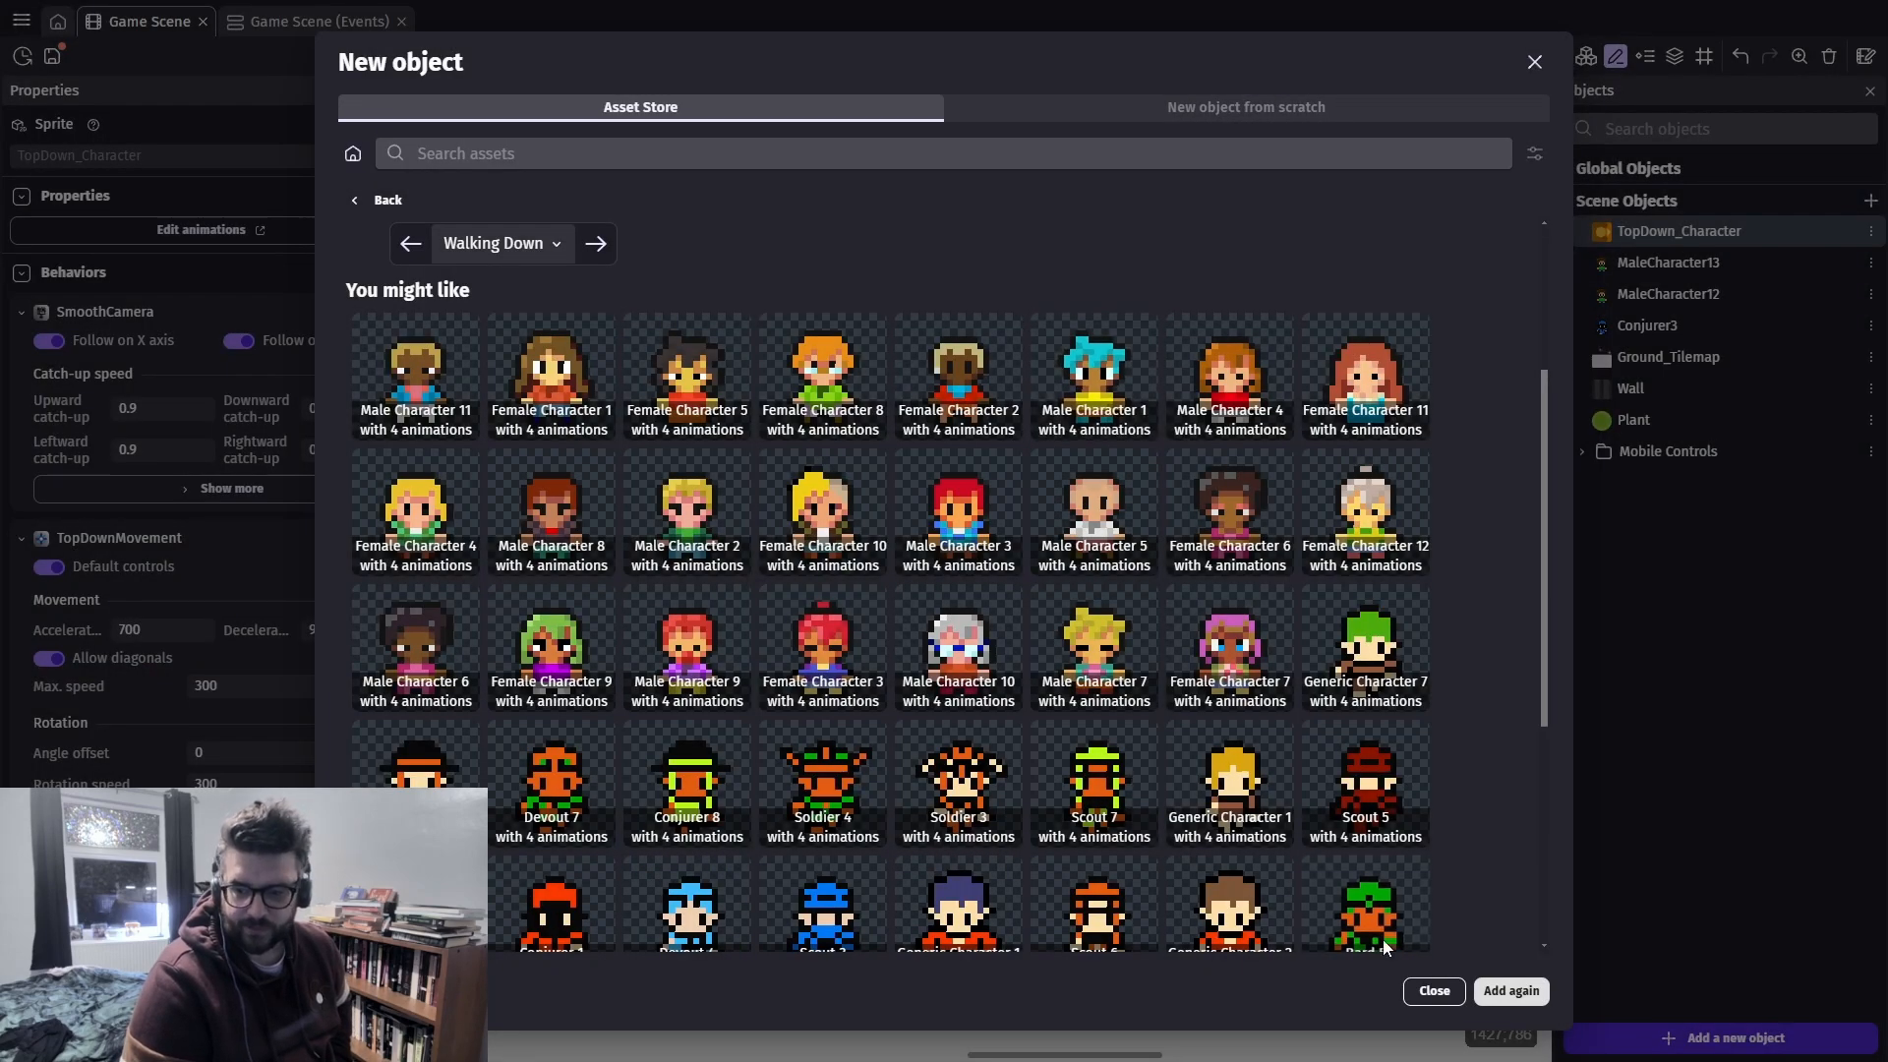
click(1433, 990)
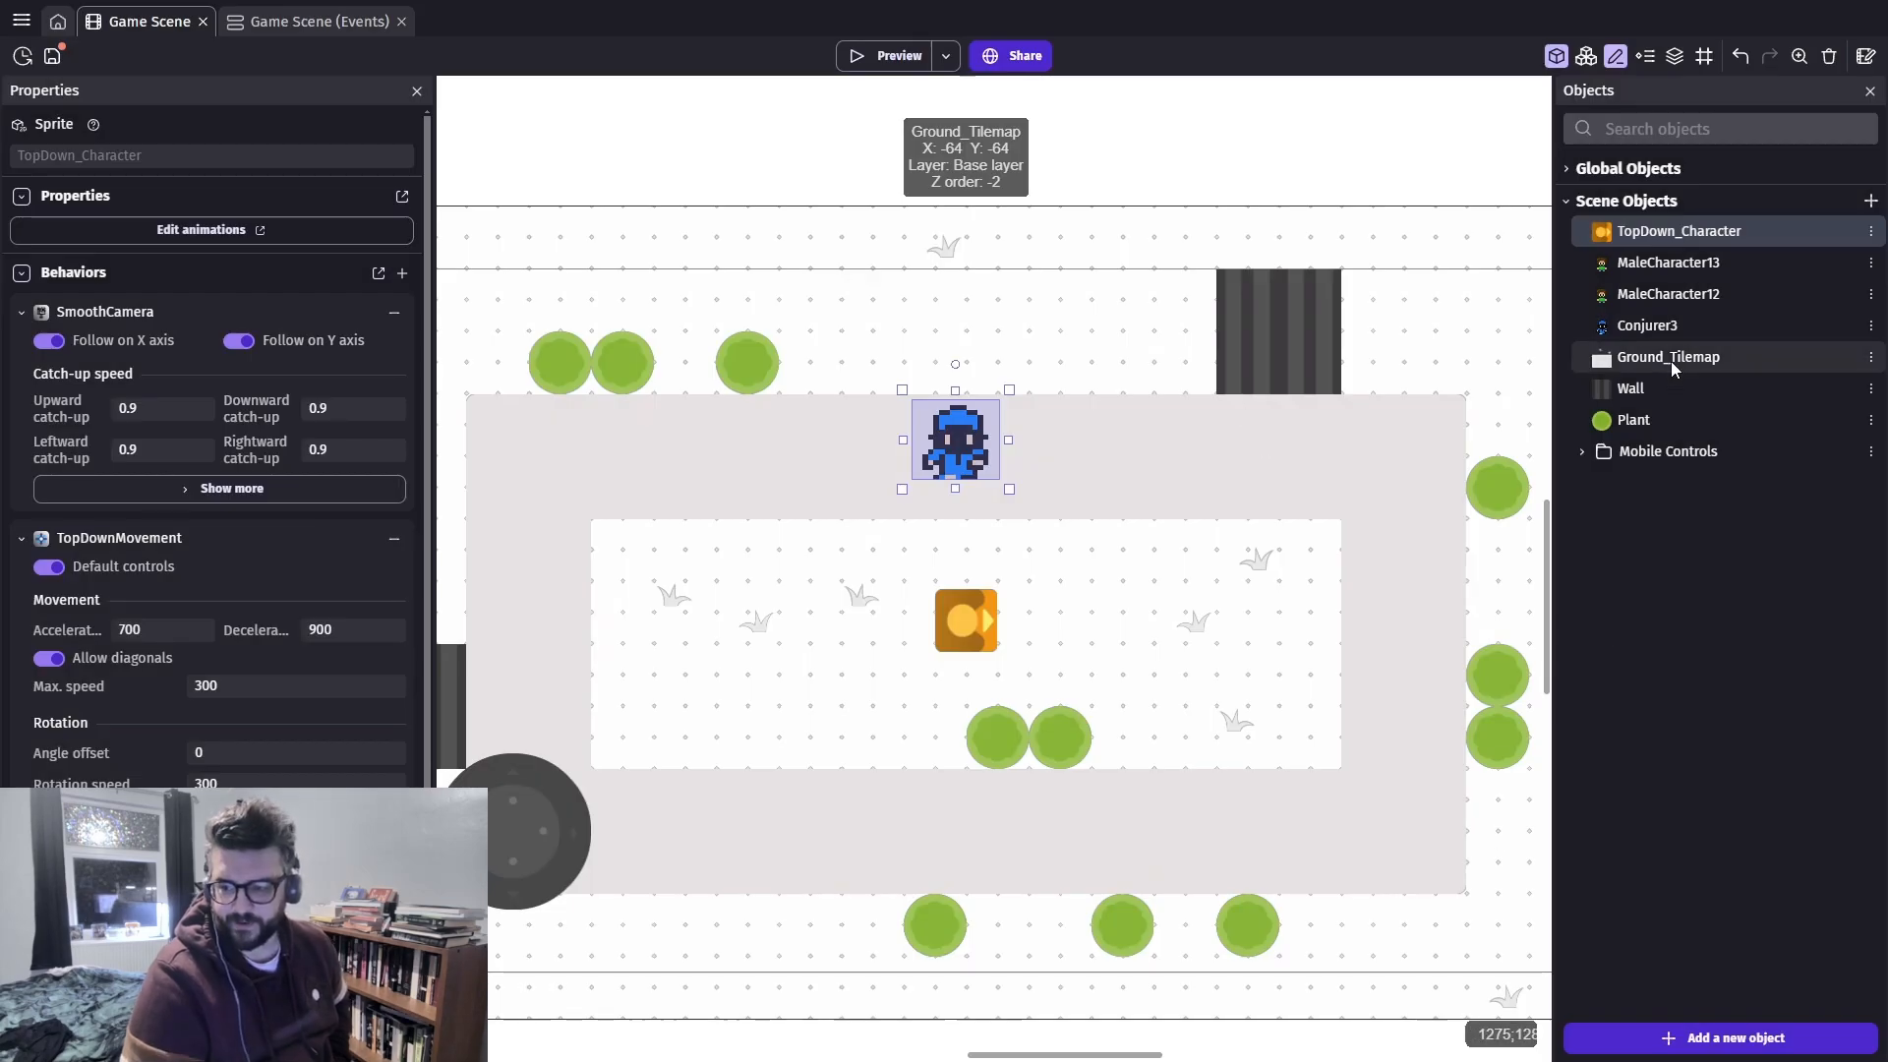
Delete the older MaleCharacter12 object from the scene objects
click(1666, 298)
right_click(1666, 301)
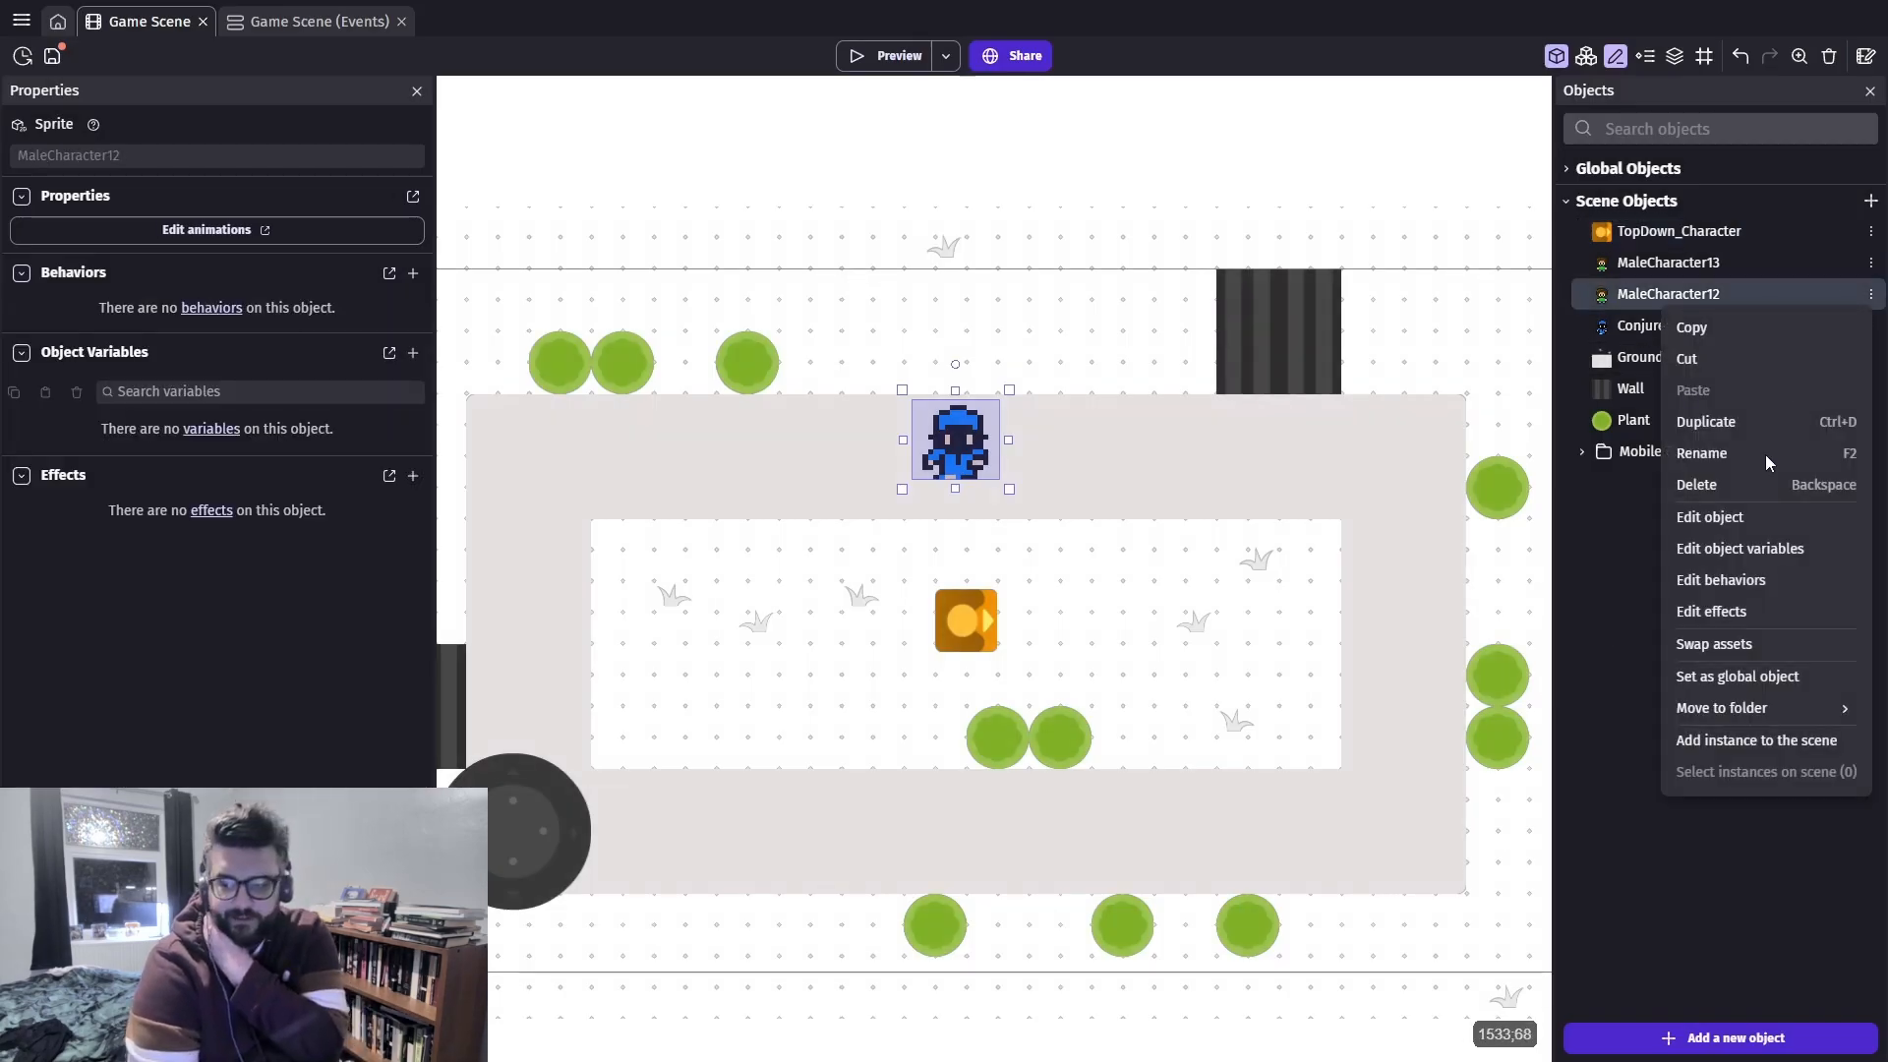
click(1696, 484)
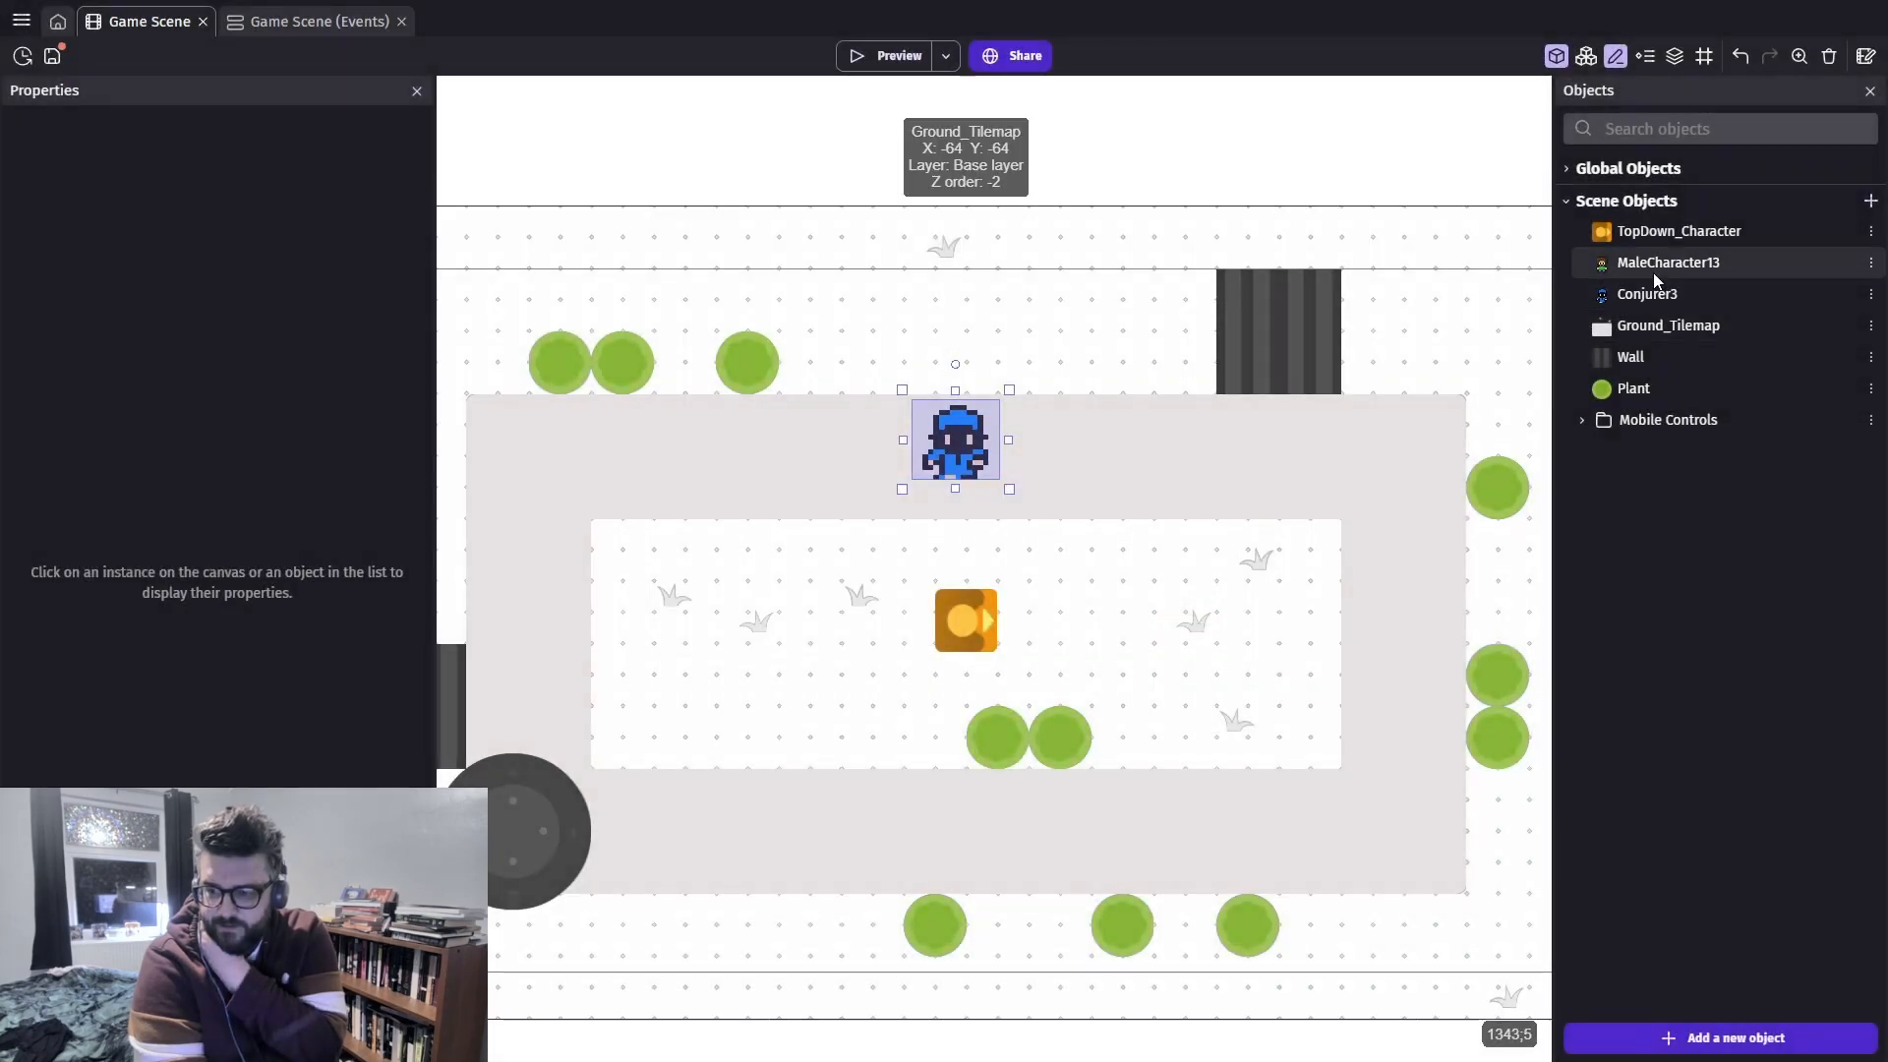
Paste the copied TopDown_Character behaviors into MaleCharacter13 and apply them
double_click(1662, 263)
click(796, 107)
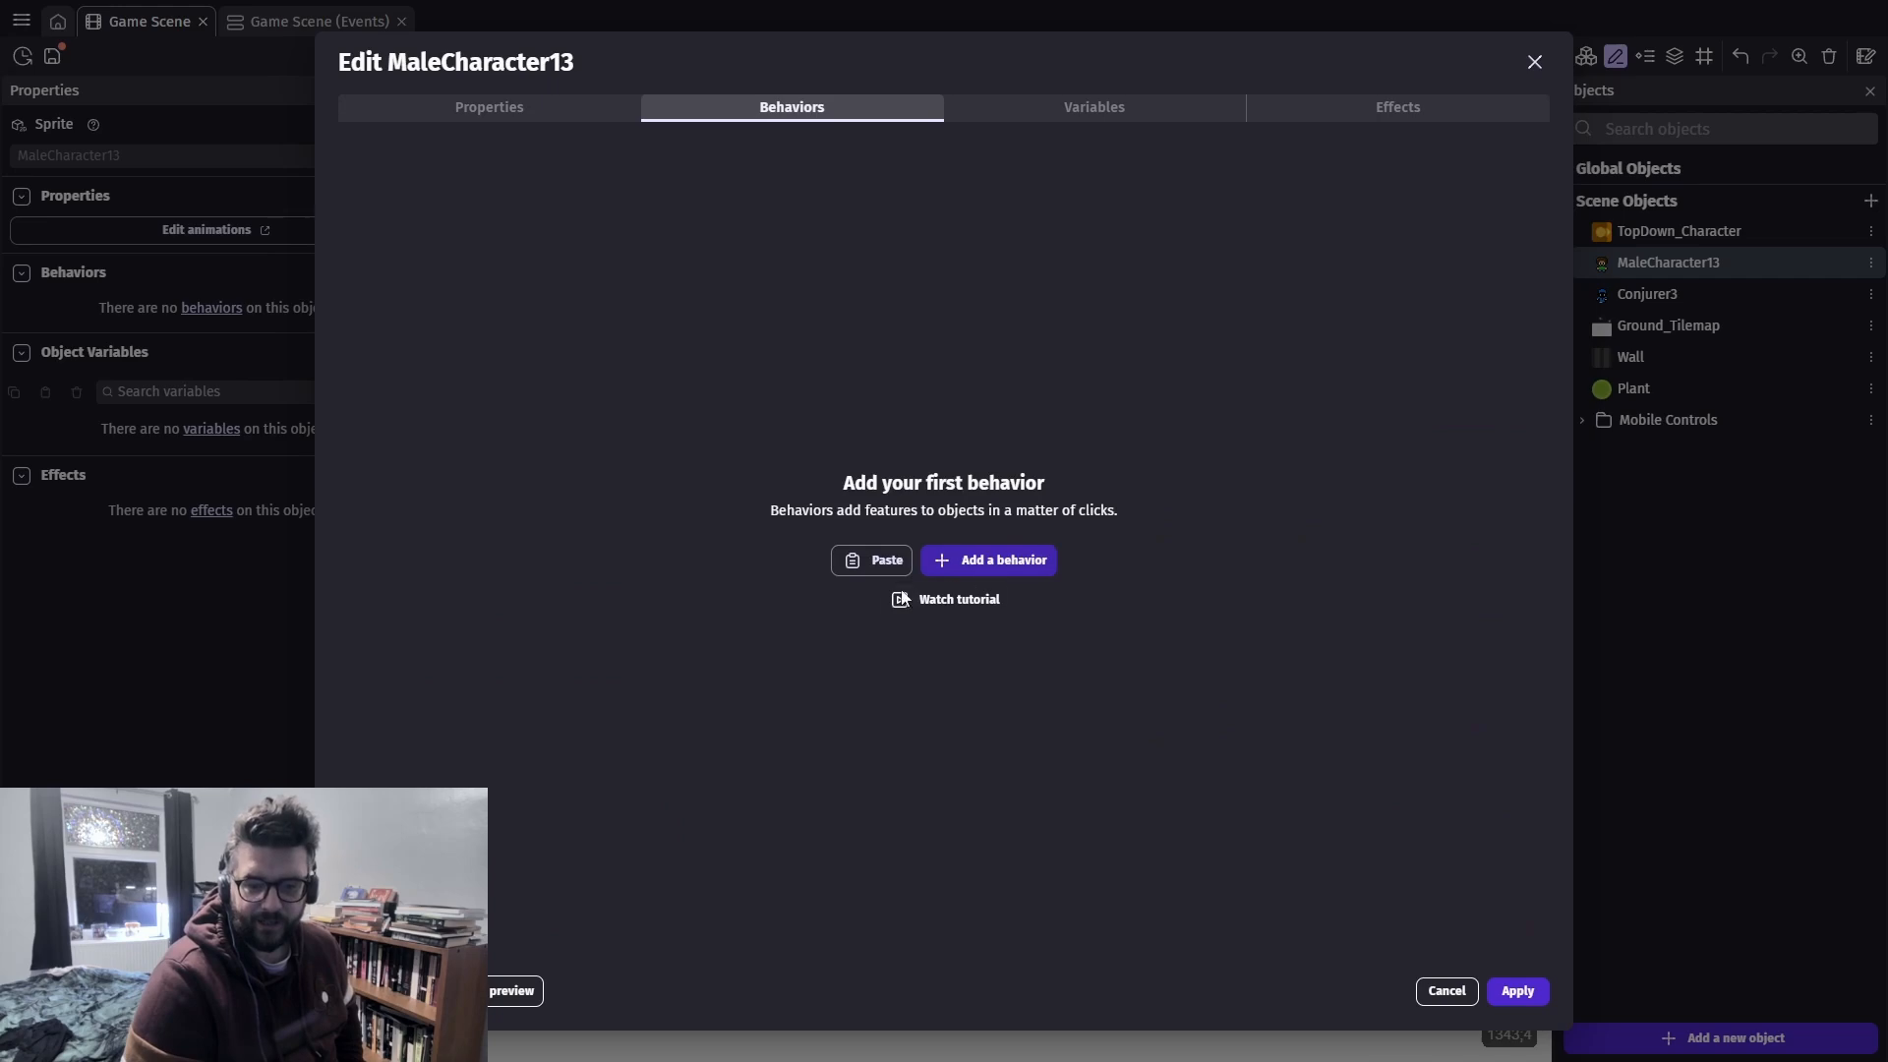
click(858, 560)
scroll(961, 498, down, 4)
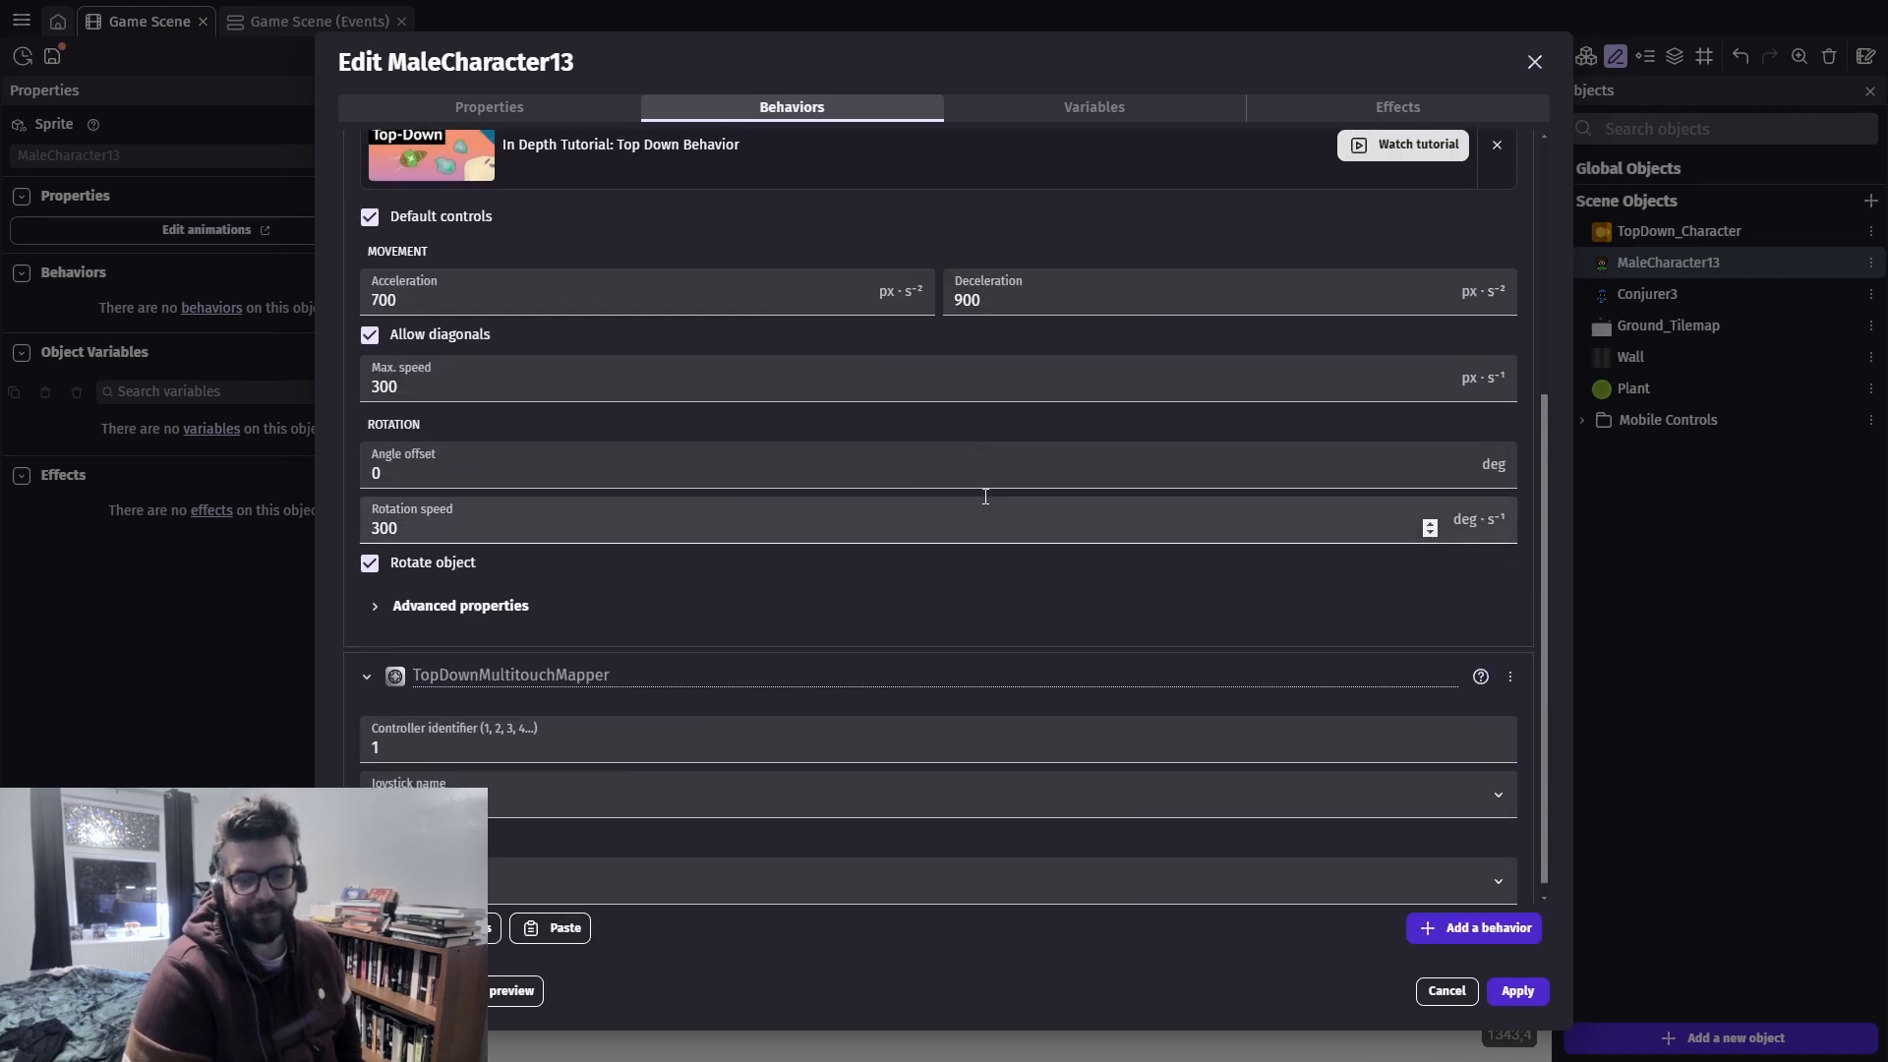
scroll(985, 497, up, 4)
click(1504, 991)
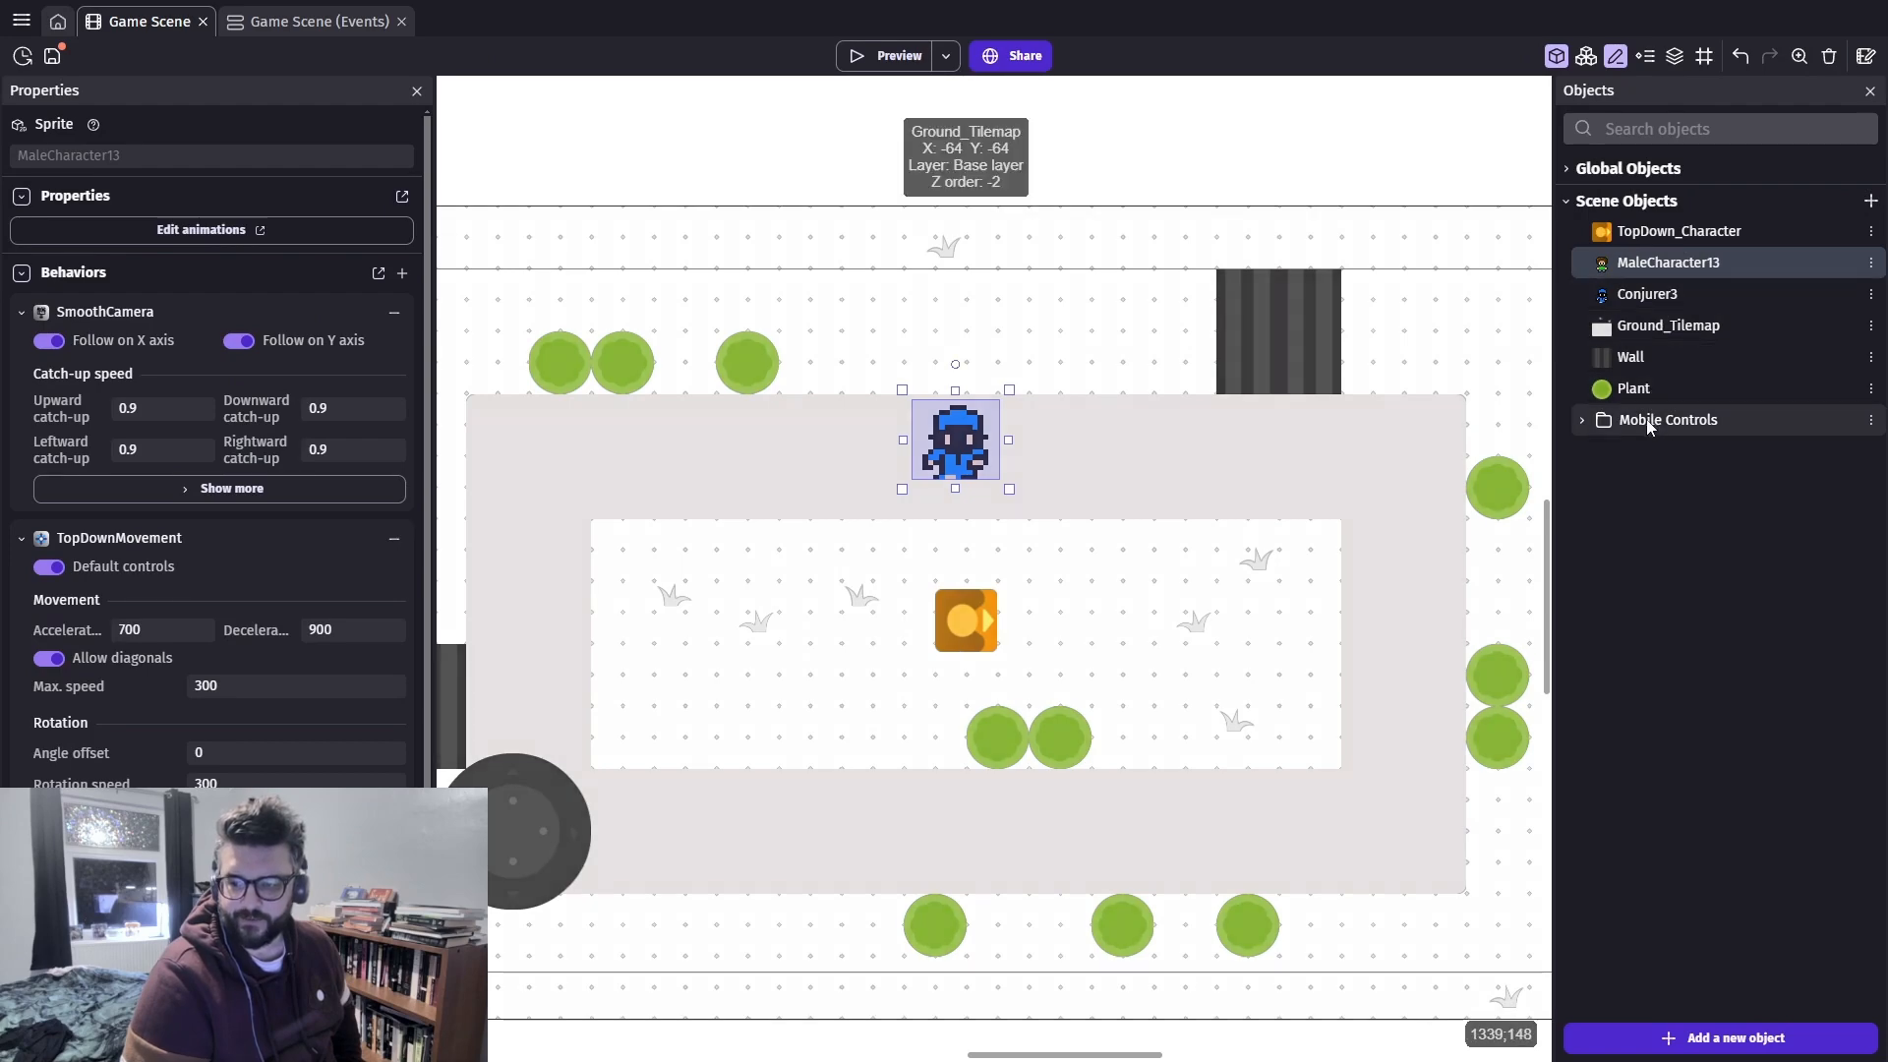
Review TopDown_Character's behaviors, variables, effects and properties, and leave its editor without applying changes
double_click(1652, 231)
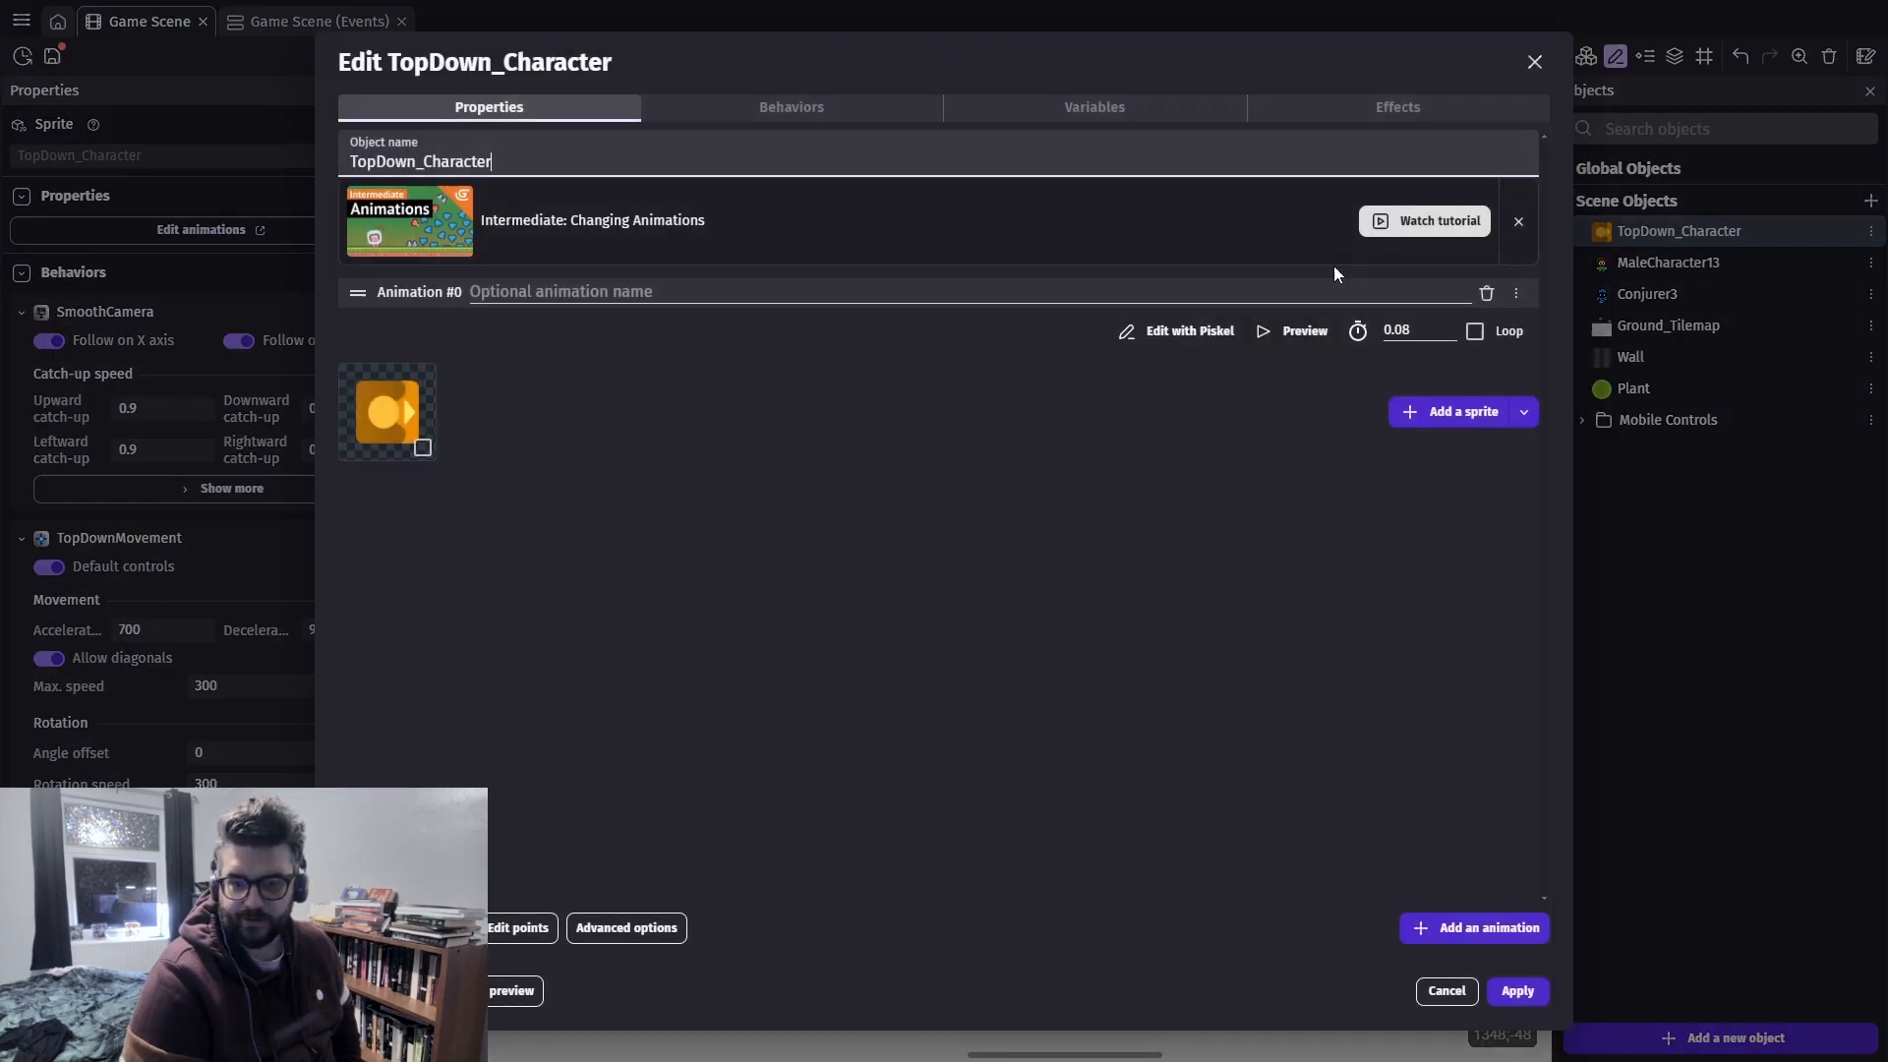
click(988, 106)
click(860, 106)
click(1318, 101)
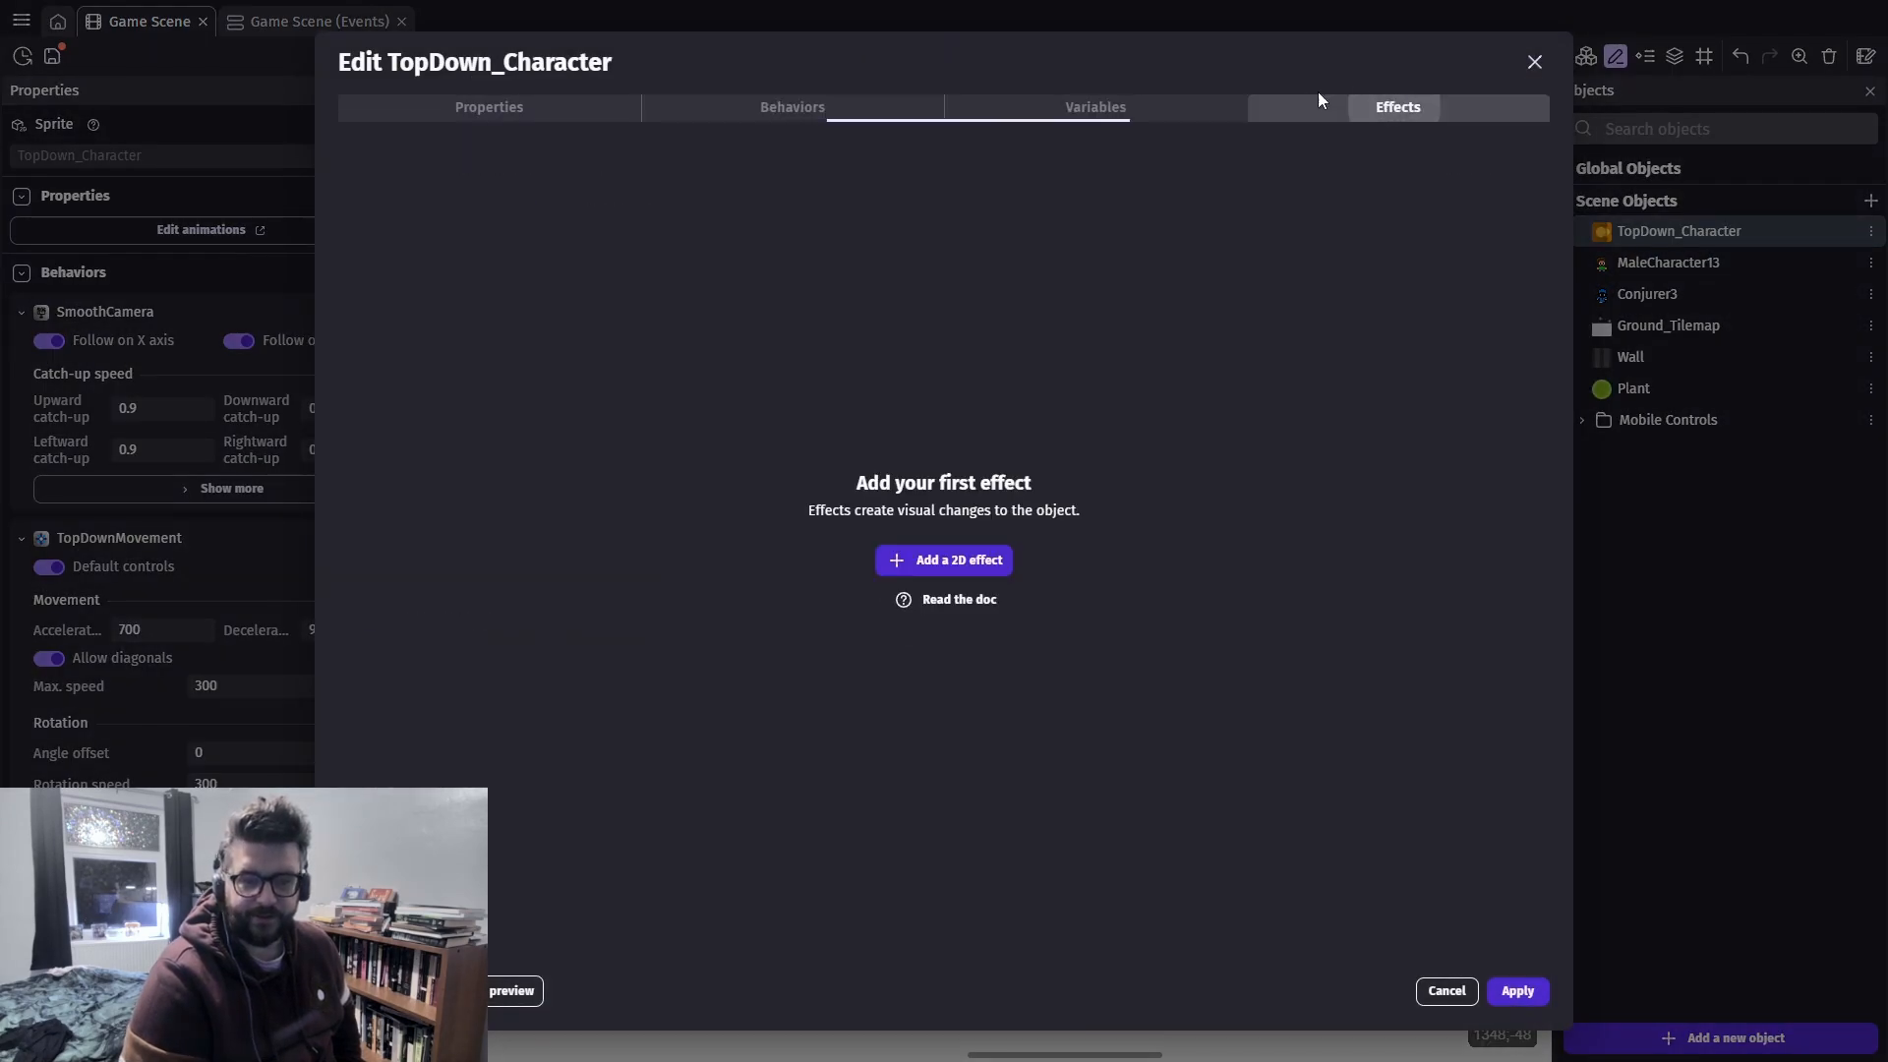
click(535, 107)
click(1456, 1000)
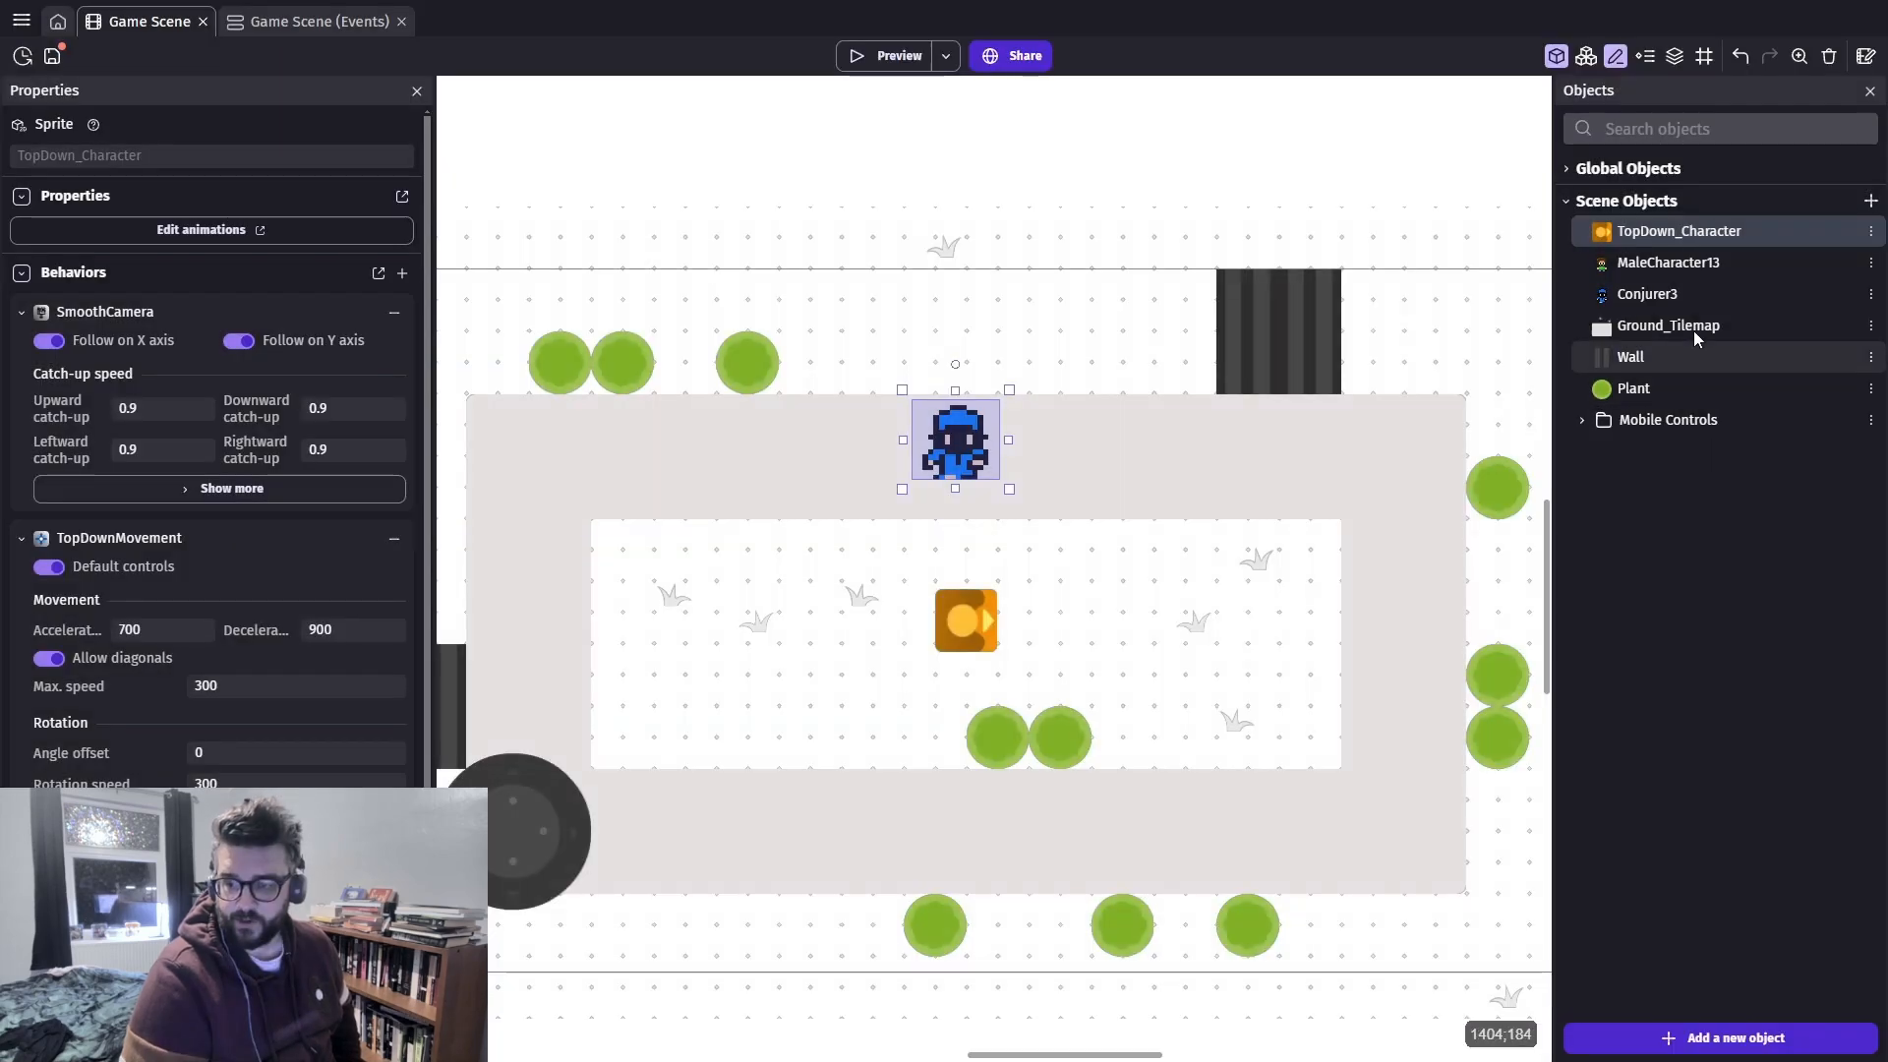
Place MaleCharacter13 in the scene's inner area at about 86 by 95 and delete the orange TopDown_Character instance
right_click(1651, 238)
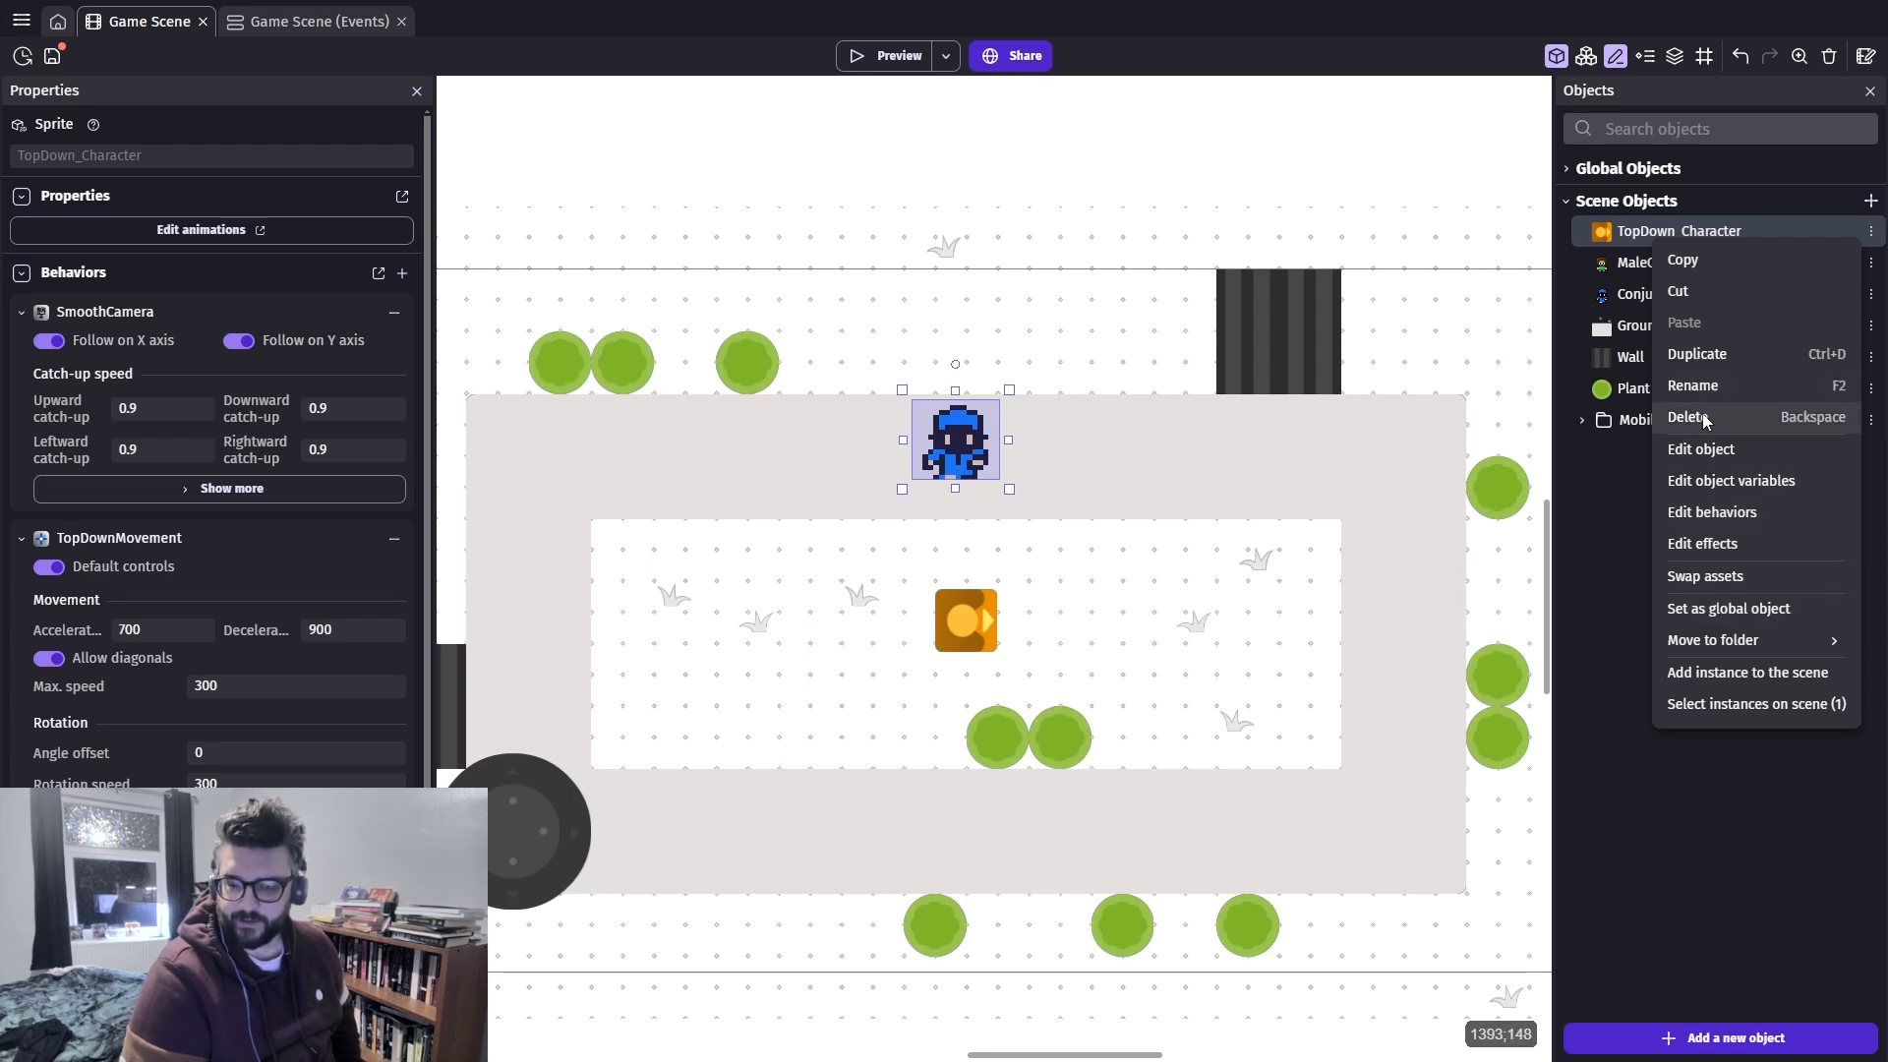
click(1628, 594)
drag(1661, 262, 863, 571)
click(1155, 594)
click(967, 628)
key(Delete)
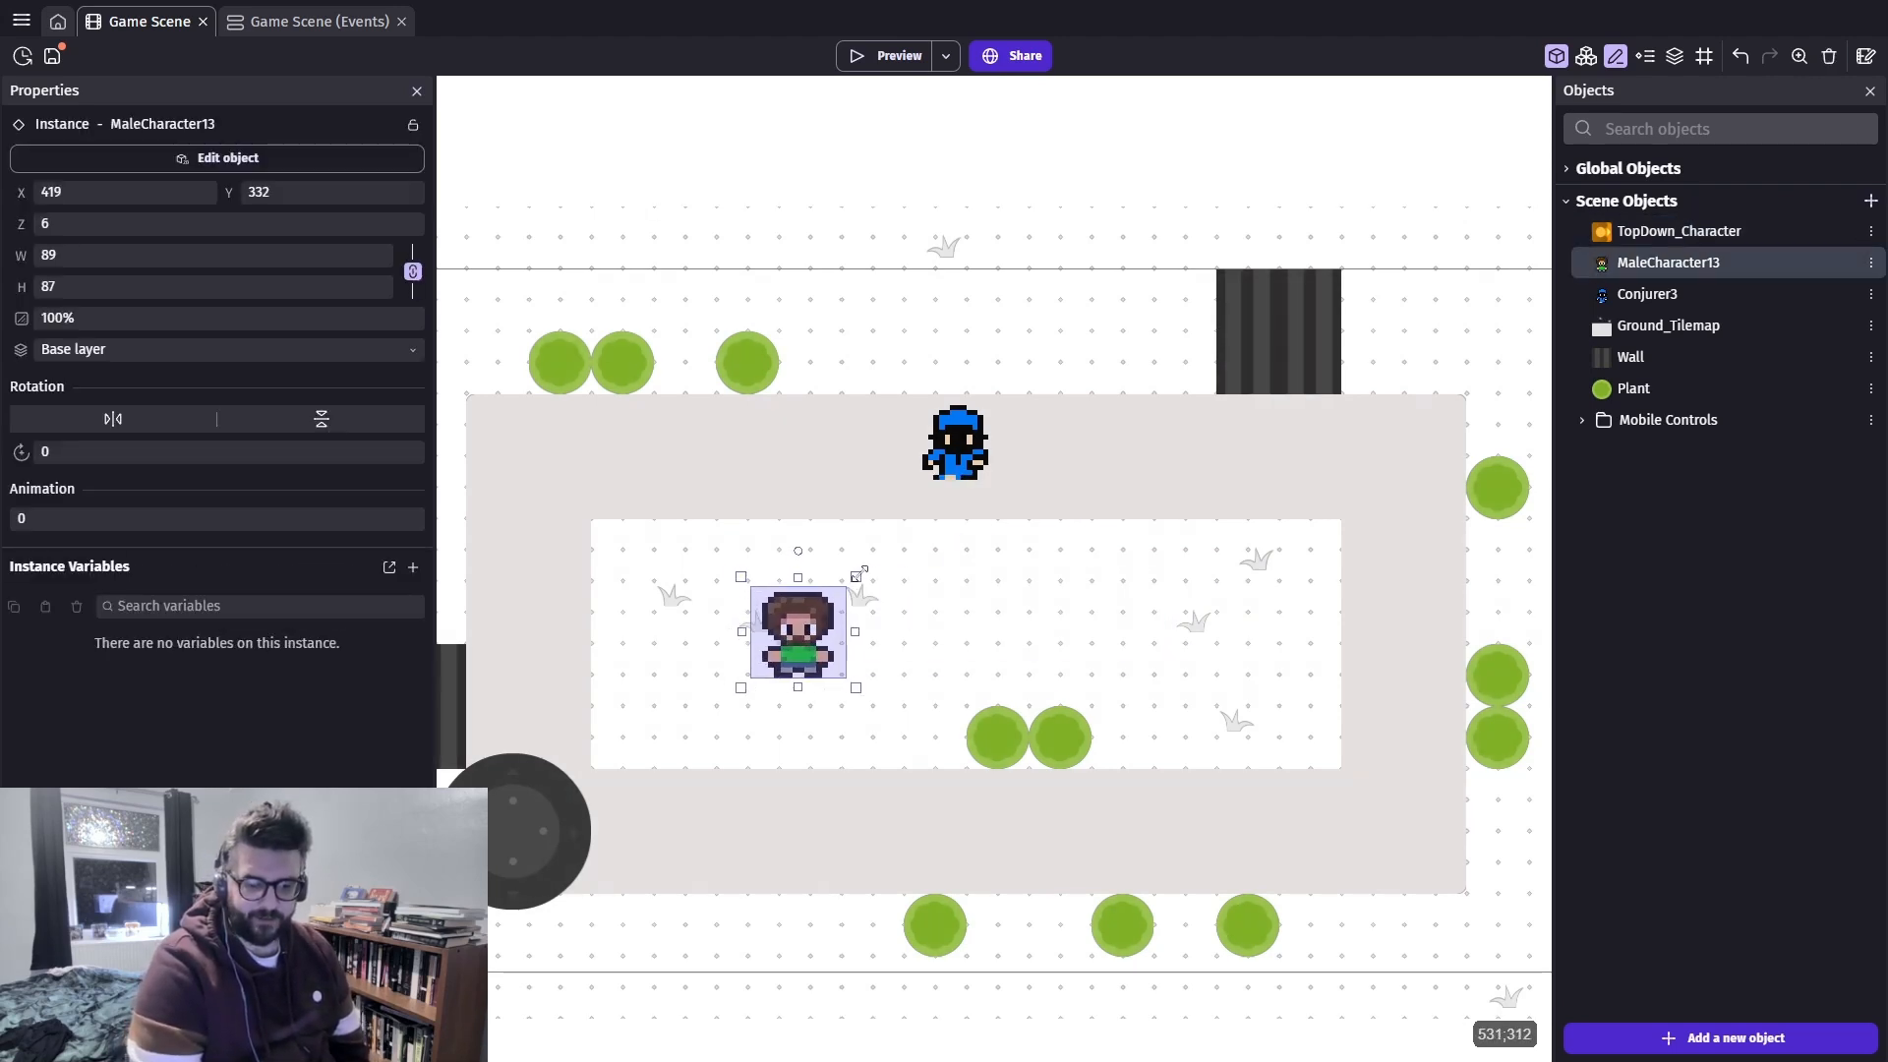
In the scene events, clear TopDown_Character from the action that moves it away from Wall
click(297, 24)
click(810, 94)
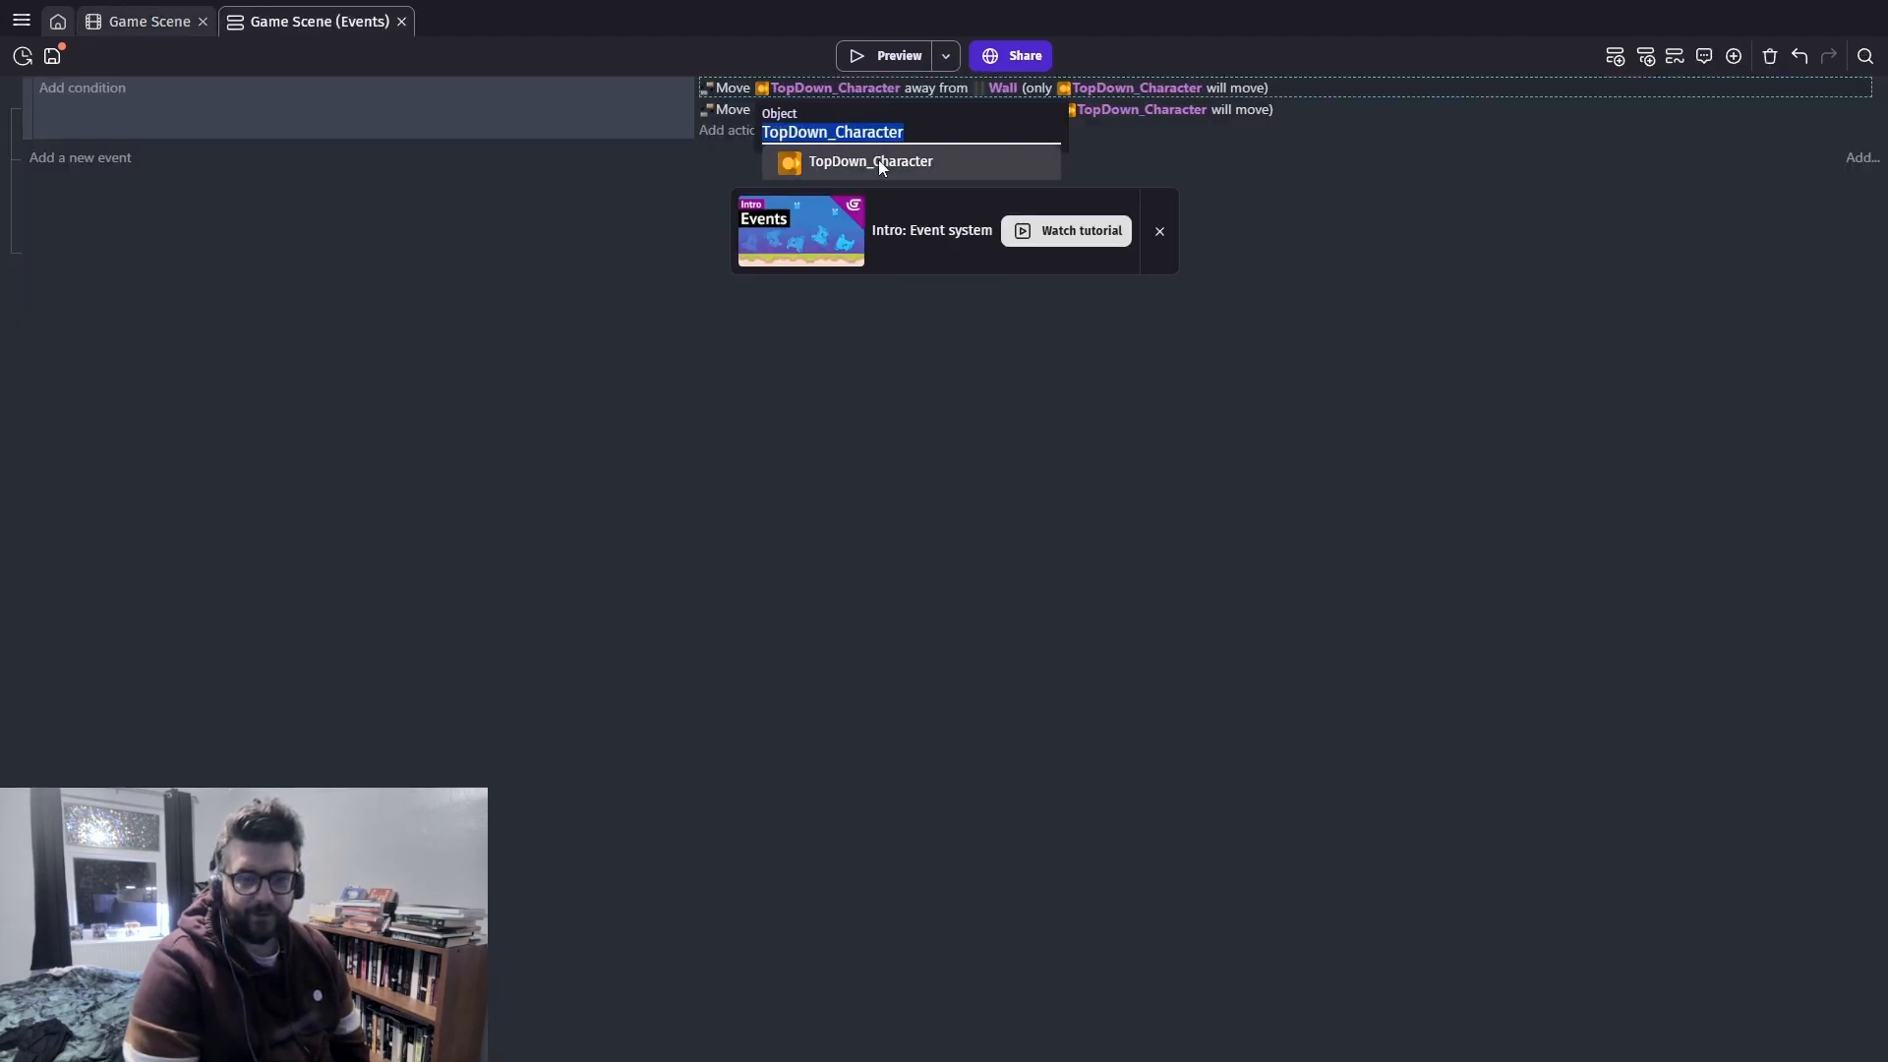
click(873, 161)
click(799, 87)
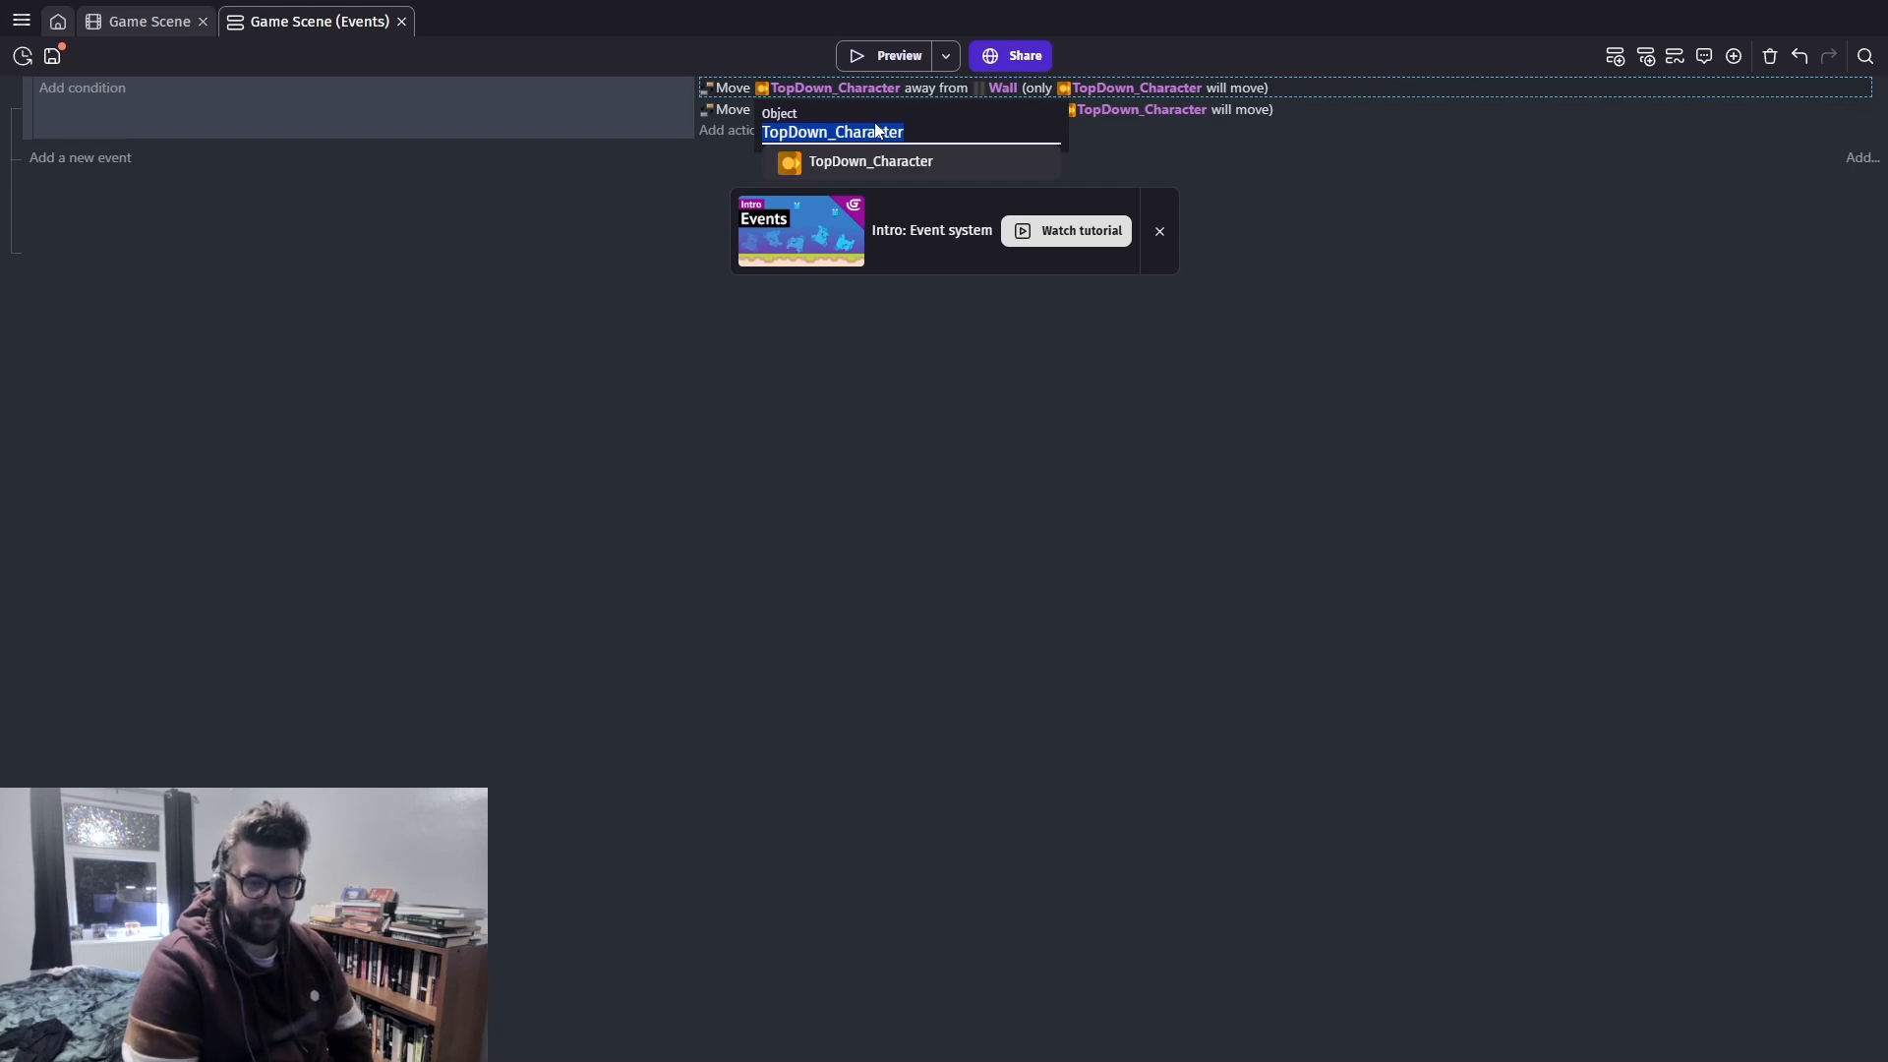
key(BackSpace)
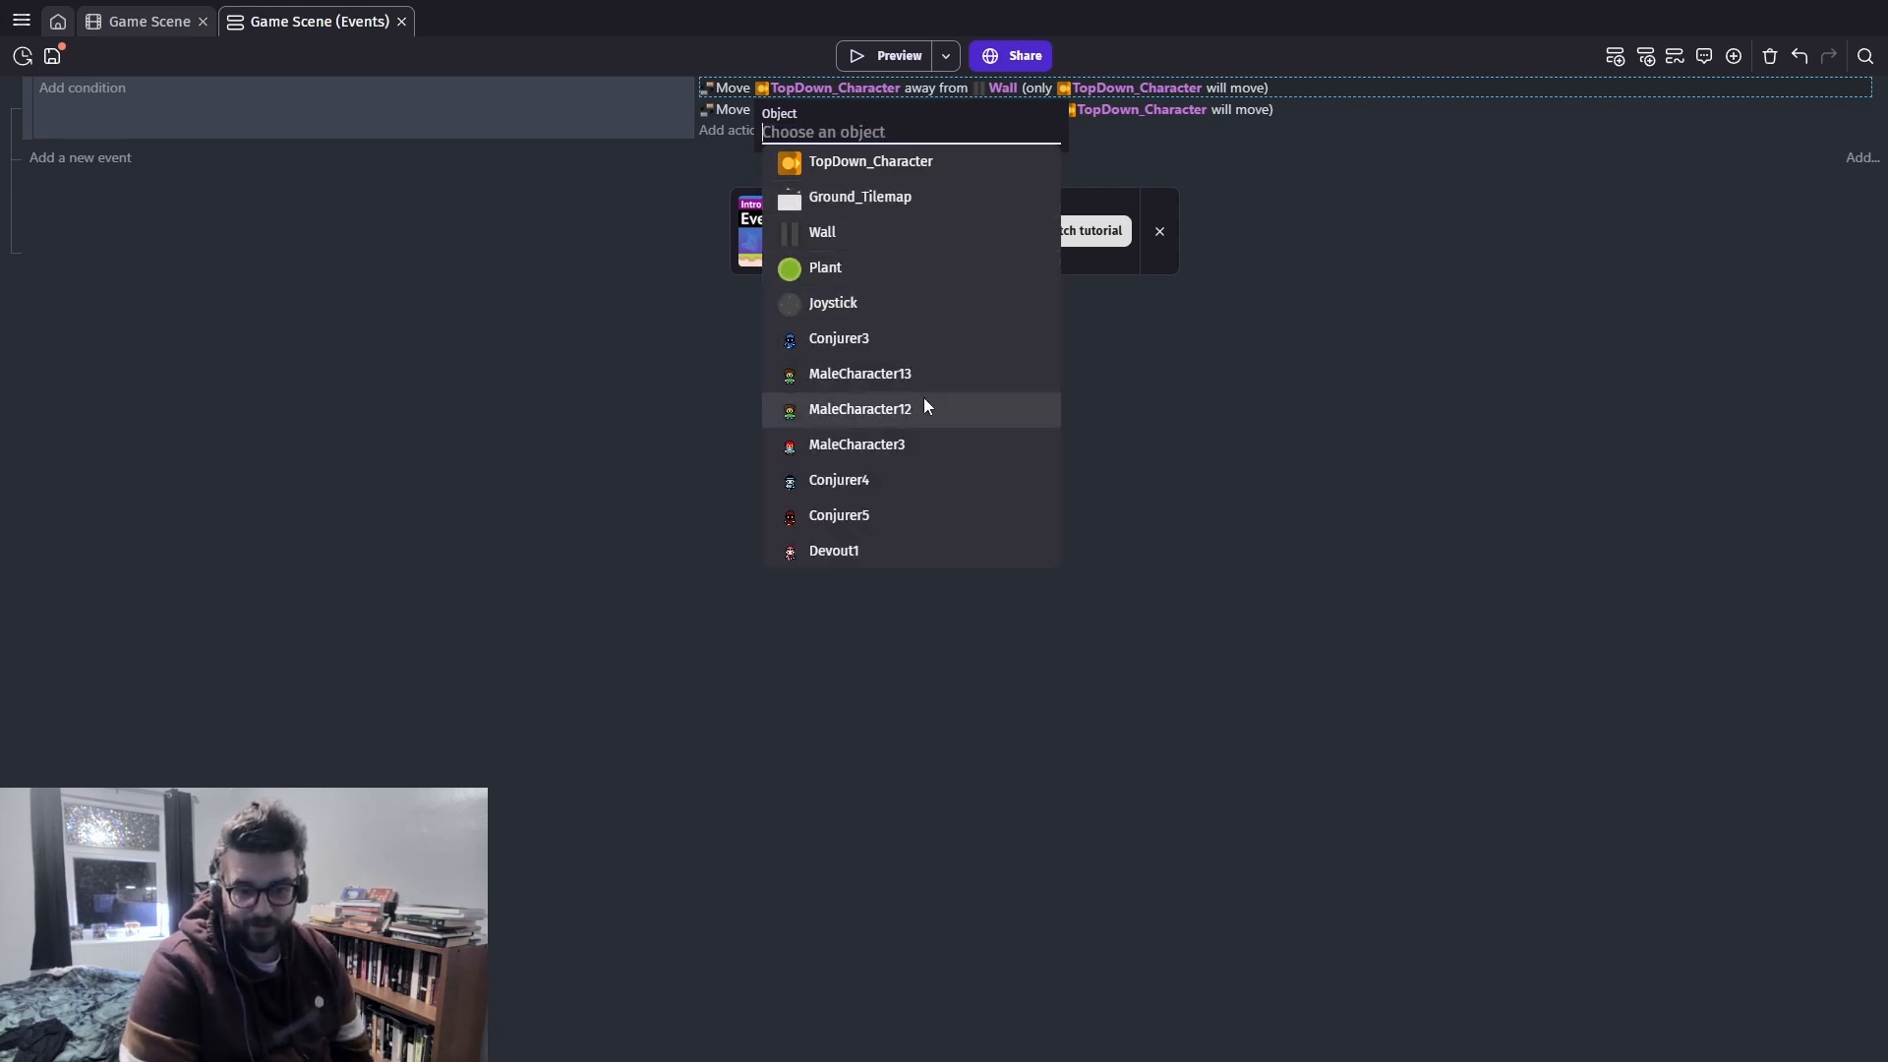
Check MaleCharacter13's behavior settings in the scene editor and rename the object as player
click(176, 20)
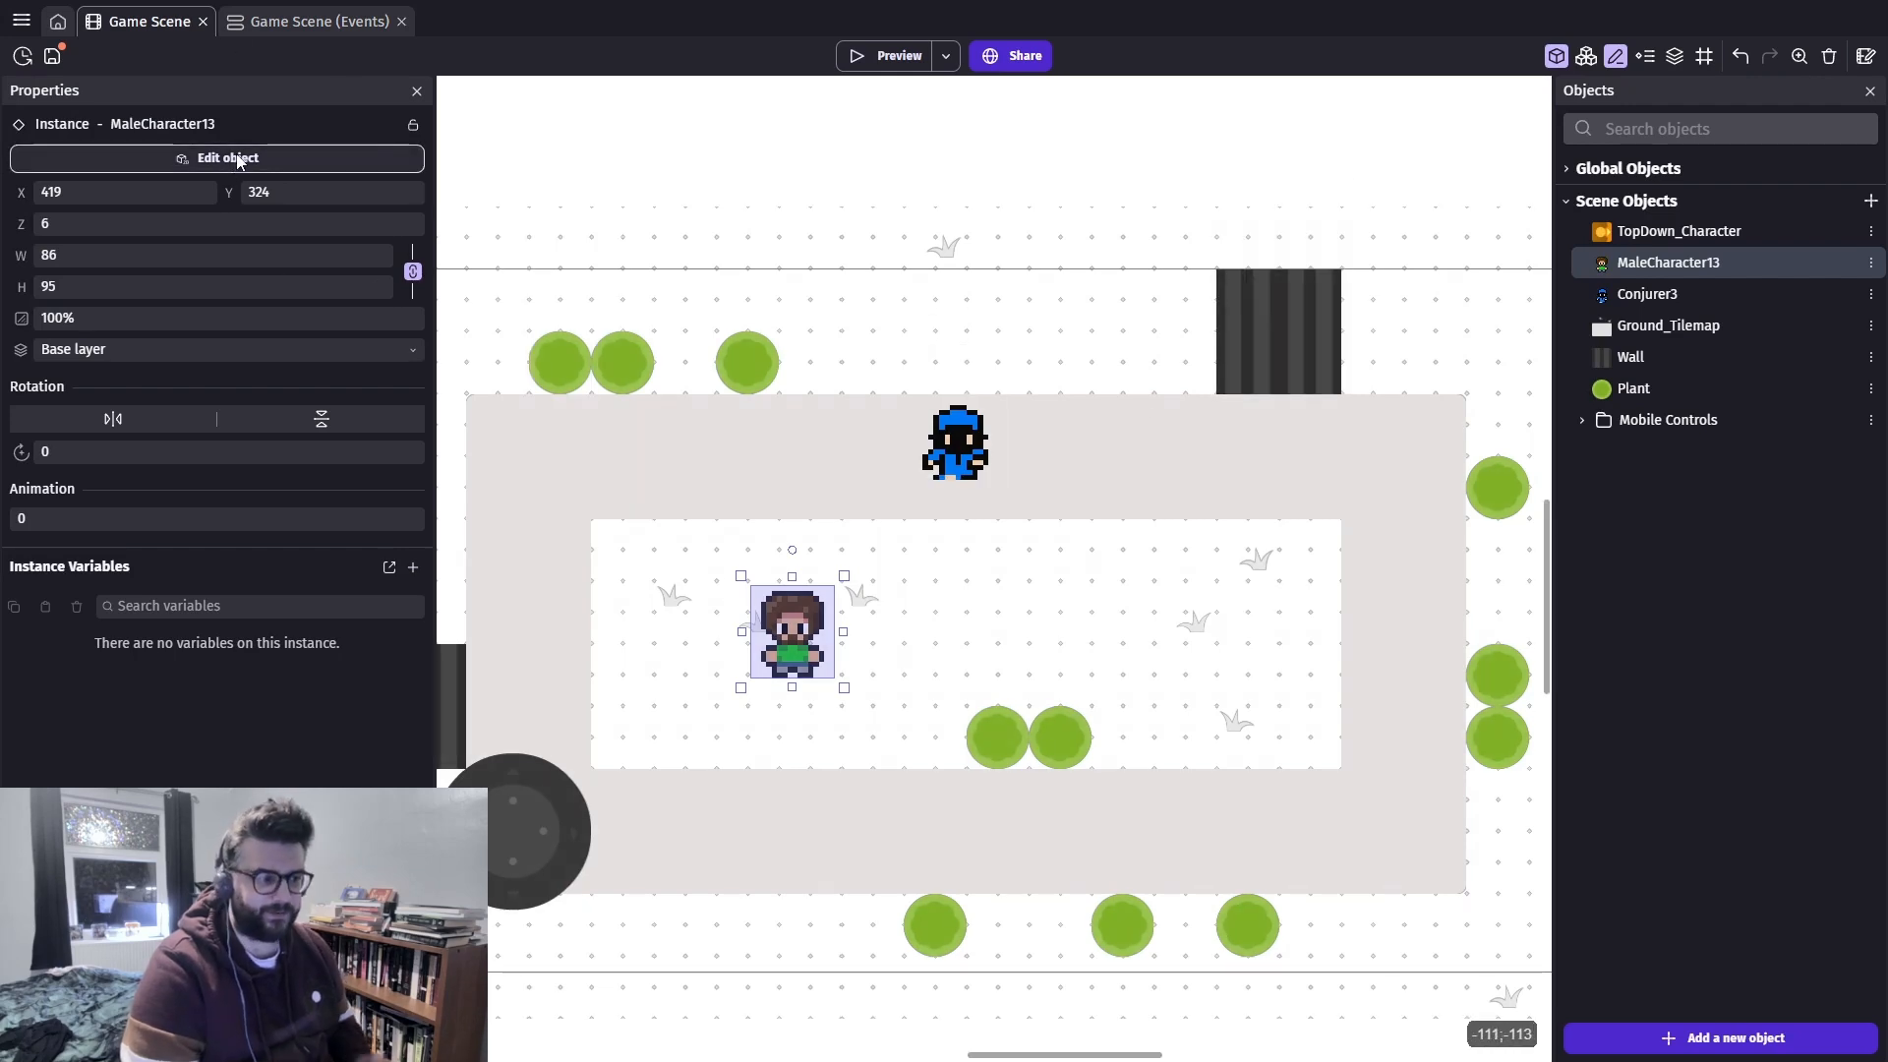
click(228, 158)
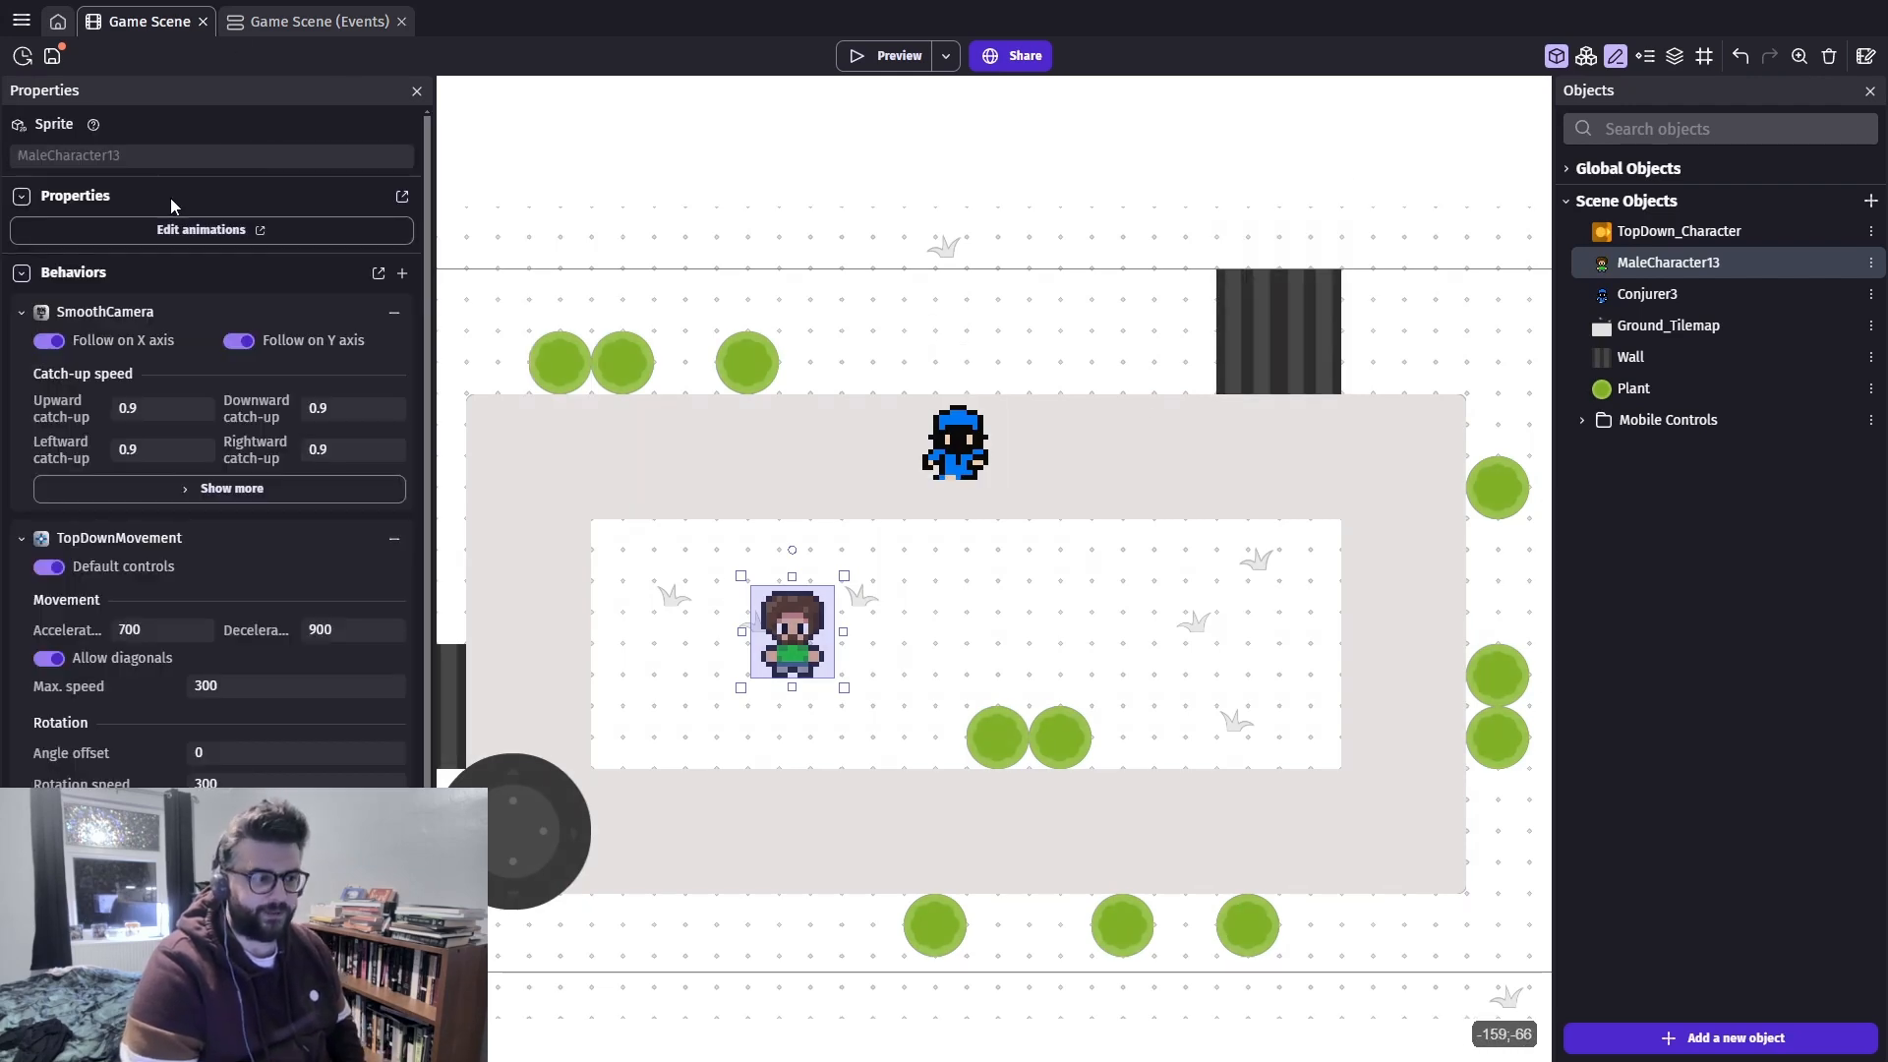
scroll(189, 589, down, 2)
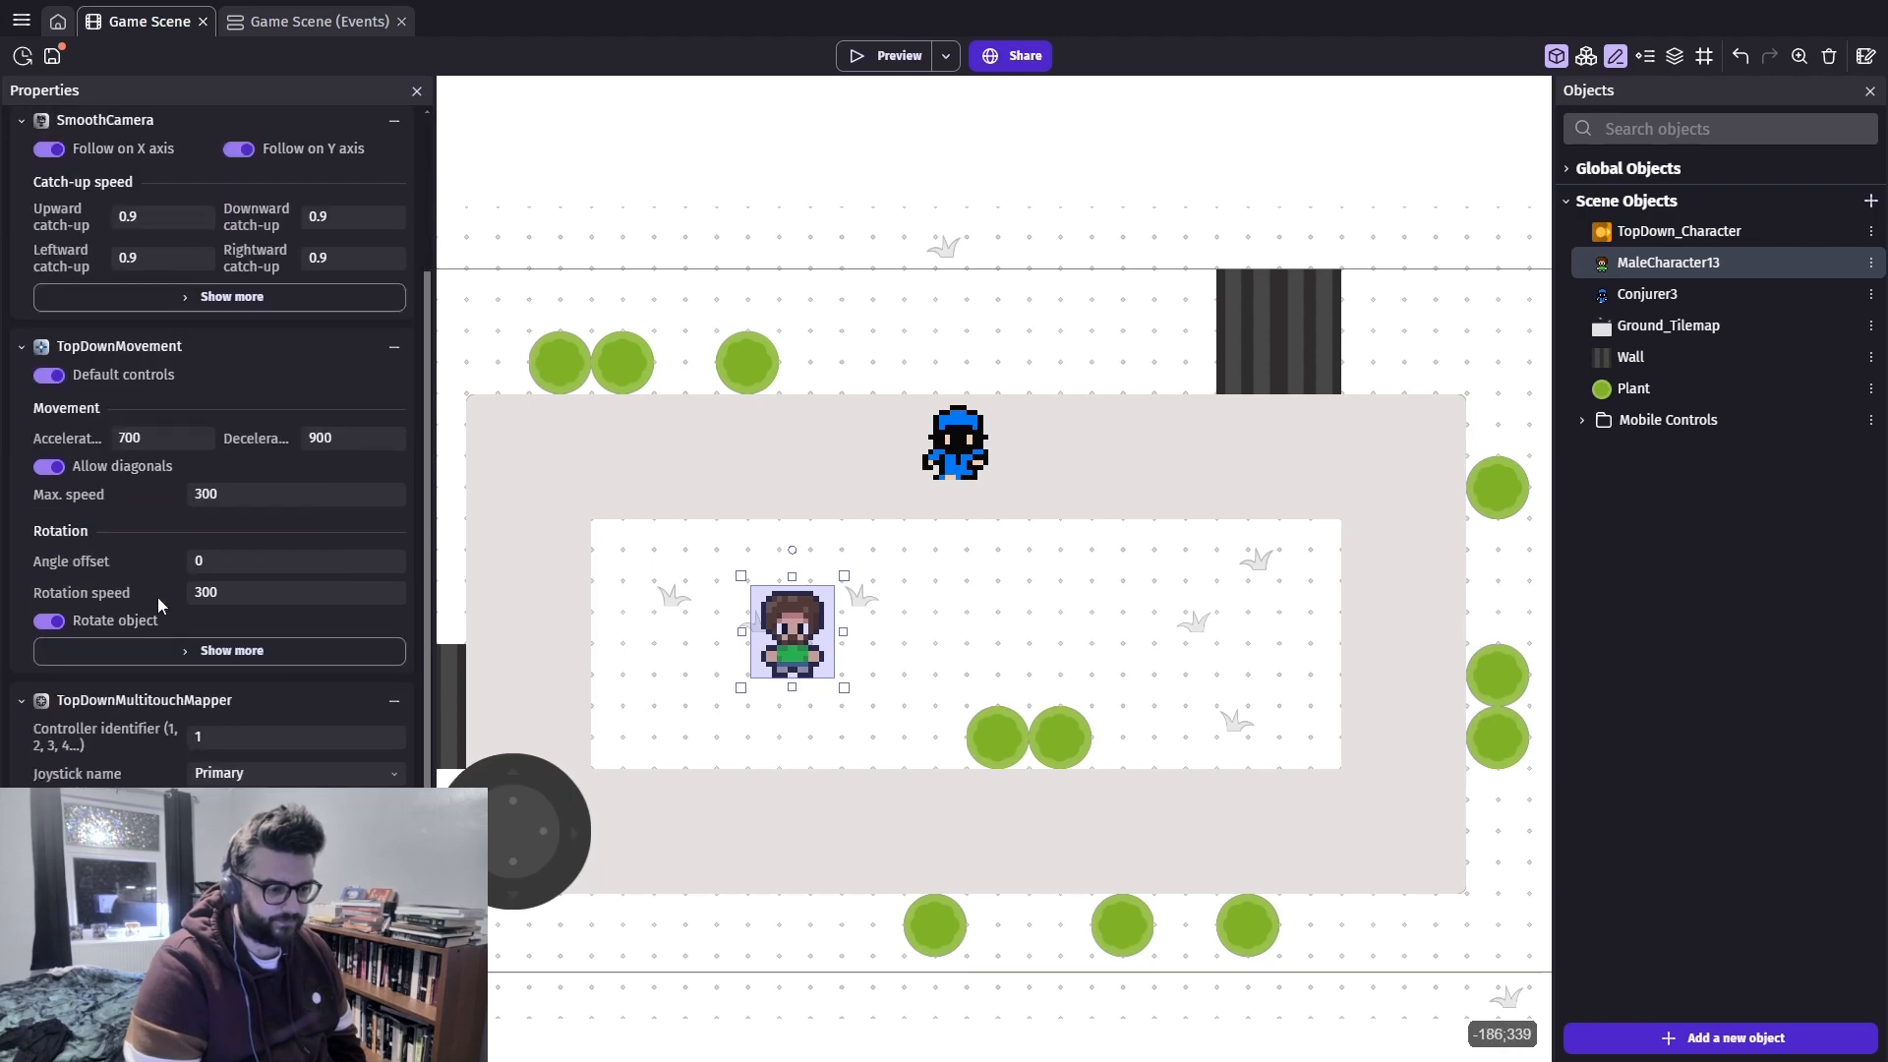
scroll(205, 552, up, 2)
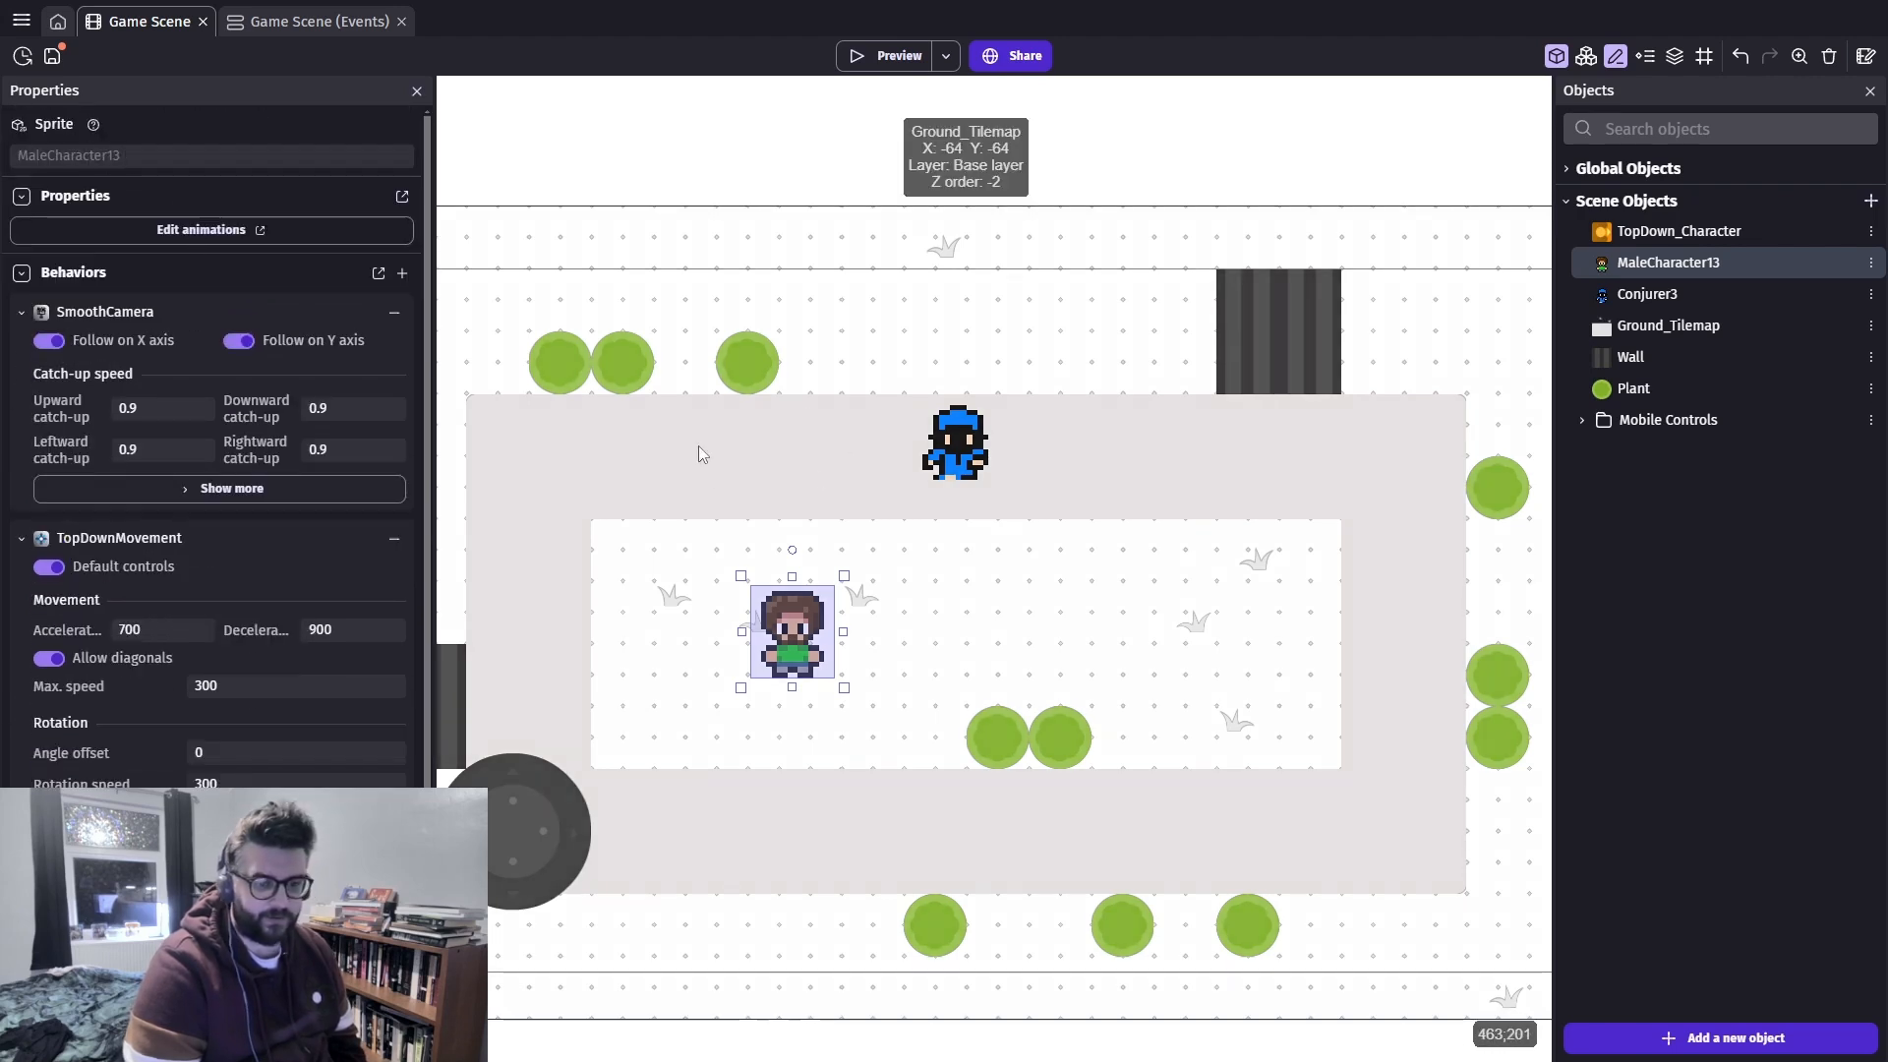
right_click(1664, 263)
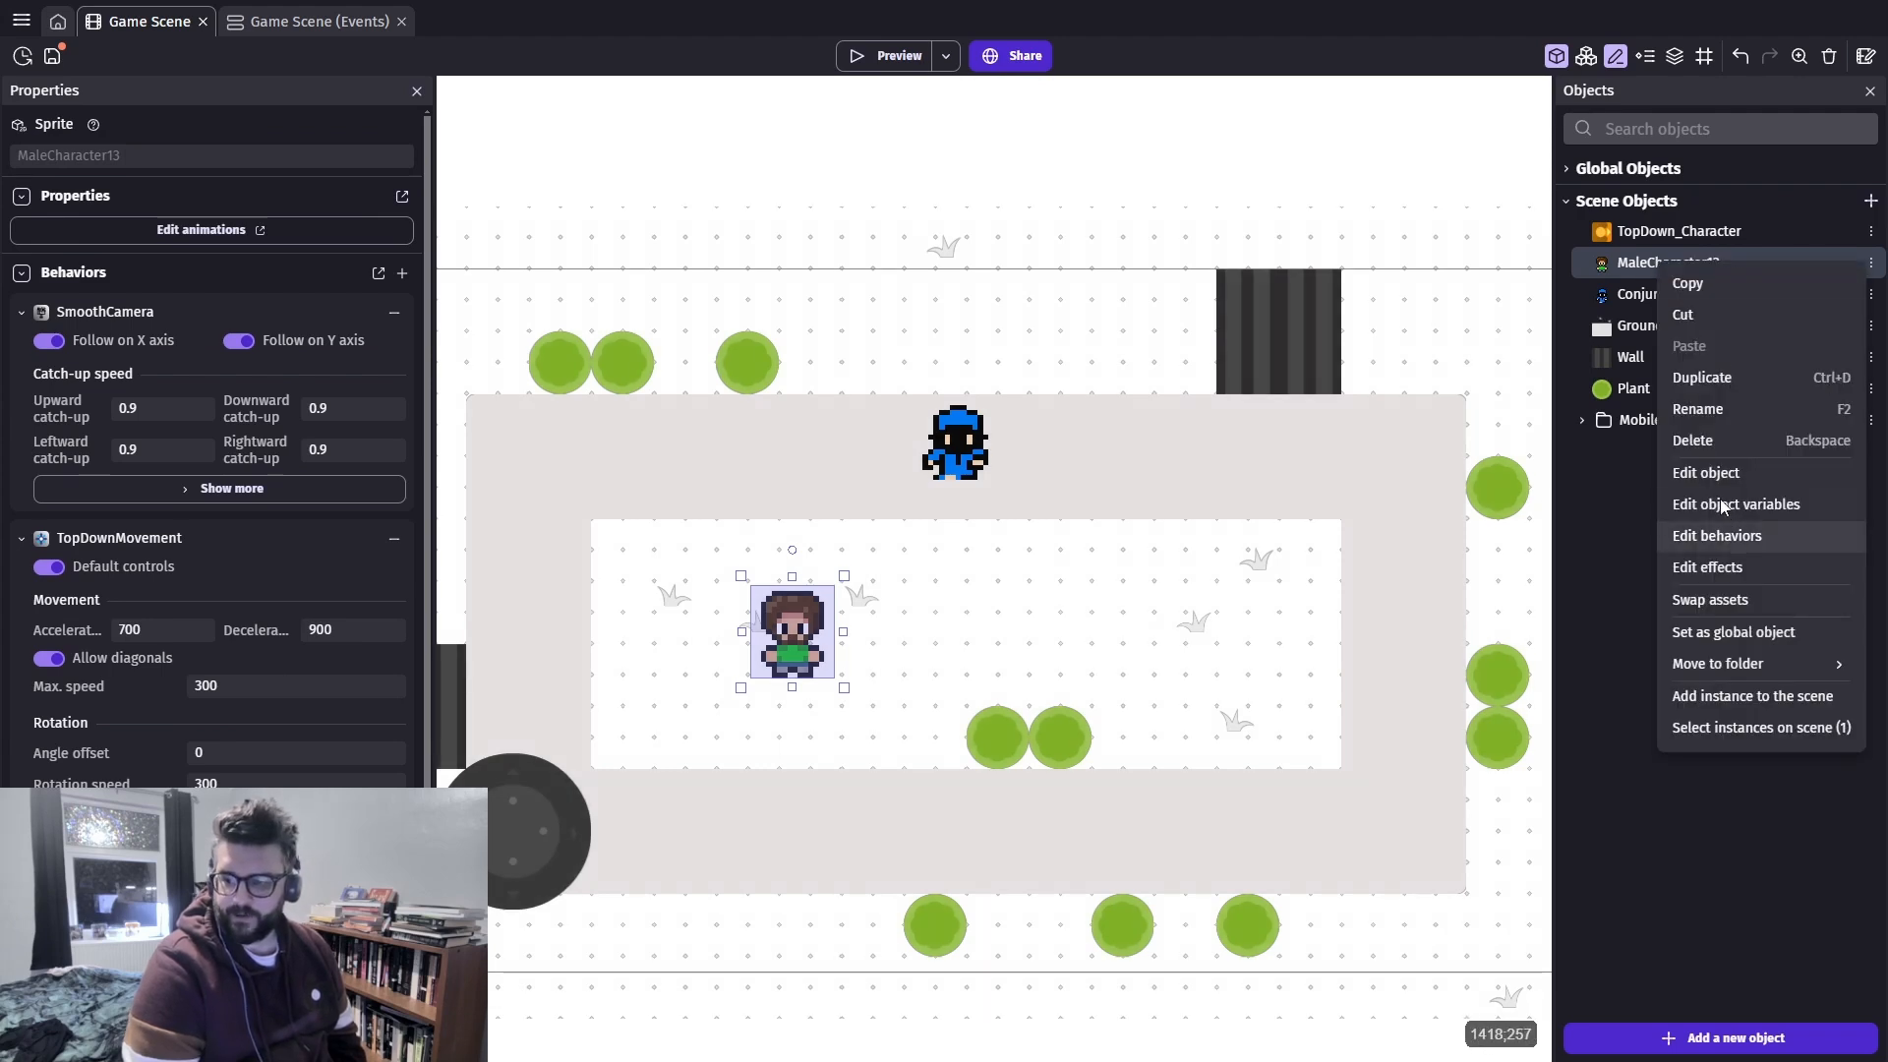
click(1709, 409)
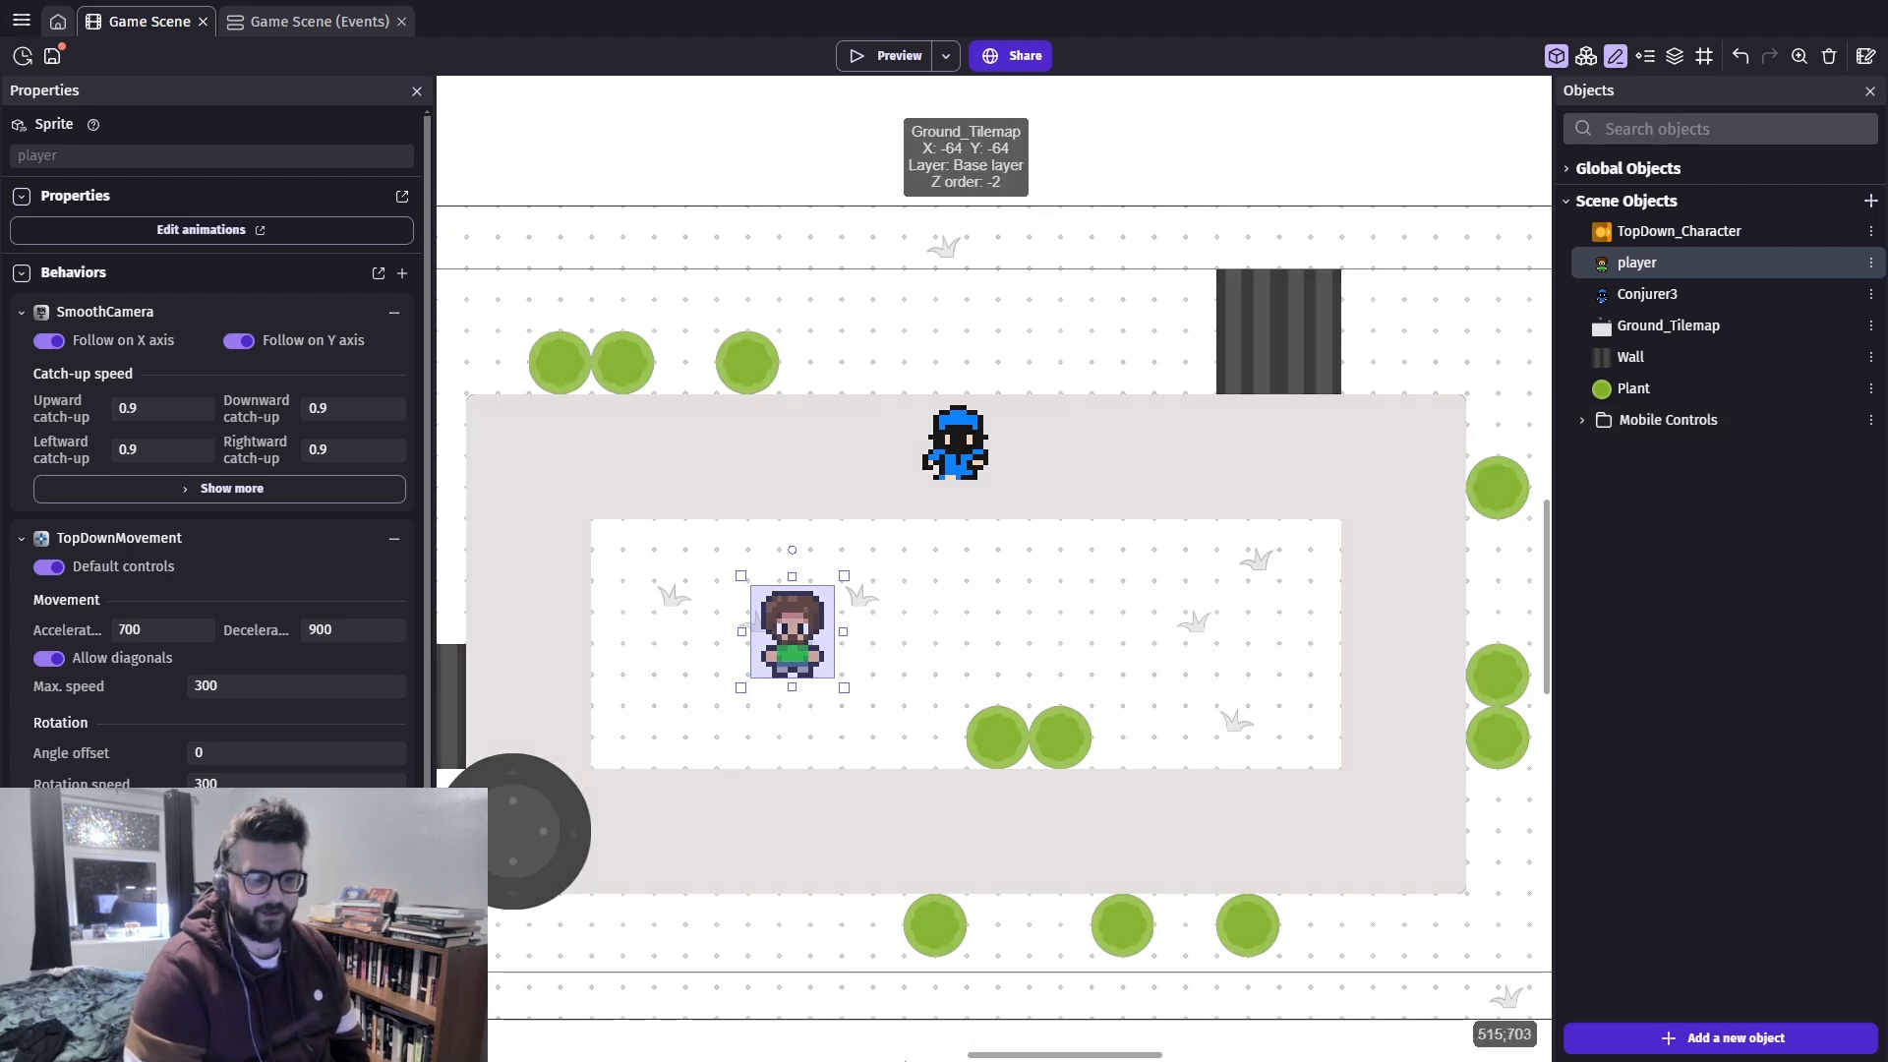
Make player the moving object in both event actions, the one for Wall and the one for Plant
click(319, 22)
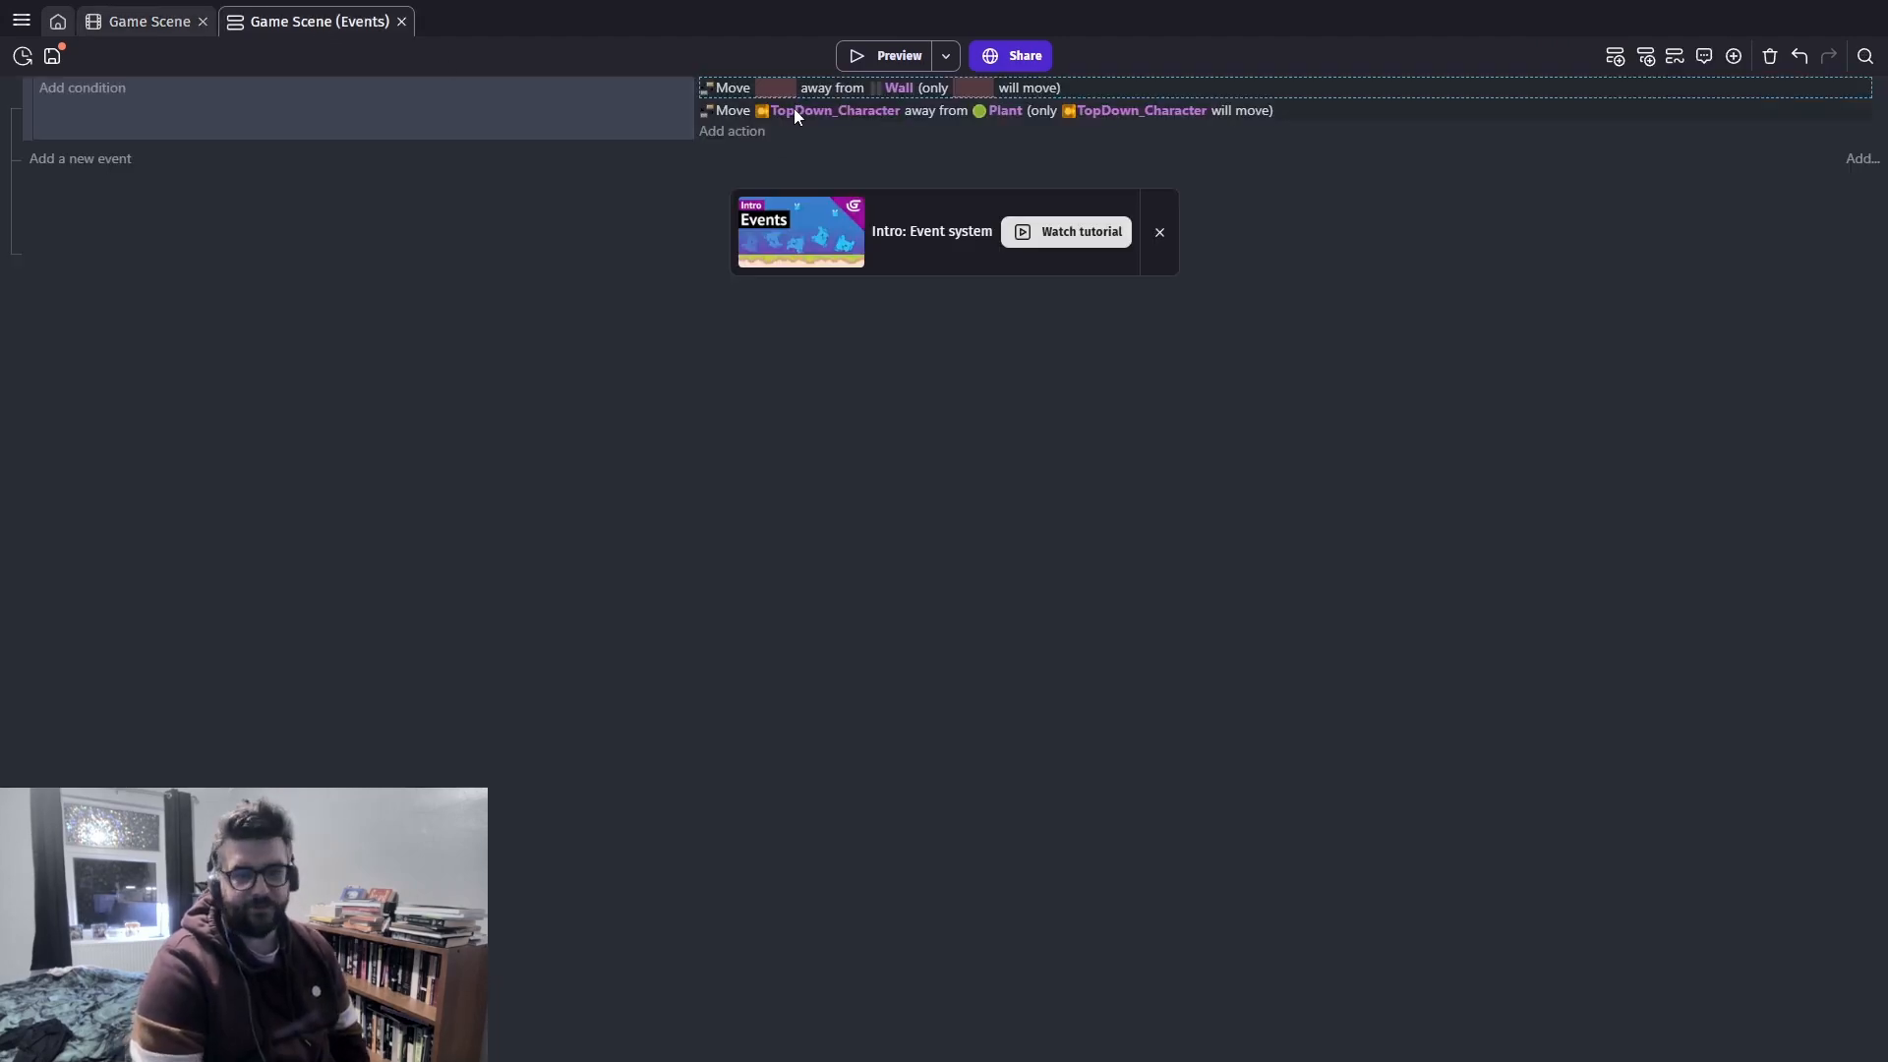
click(759, 86)
text(pla)
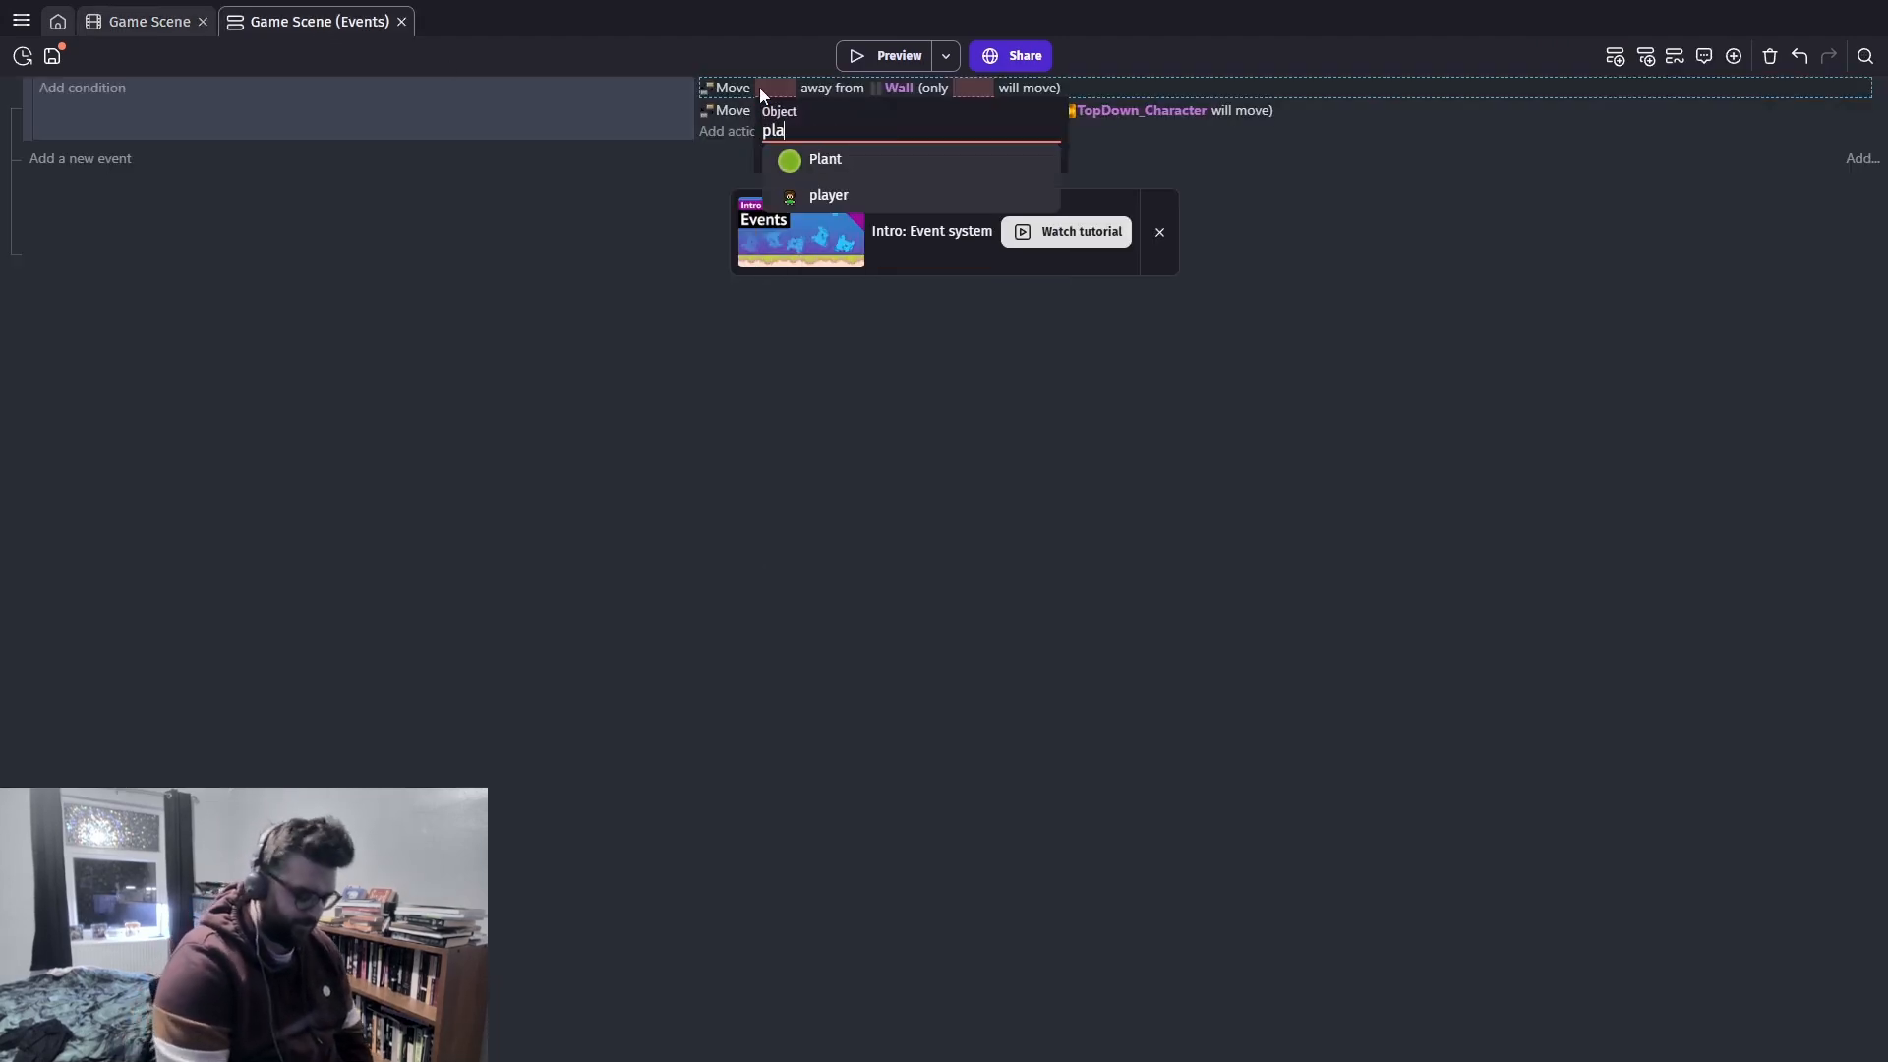
text(yer)
key(Return)
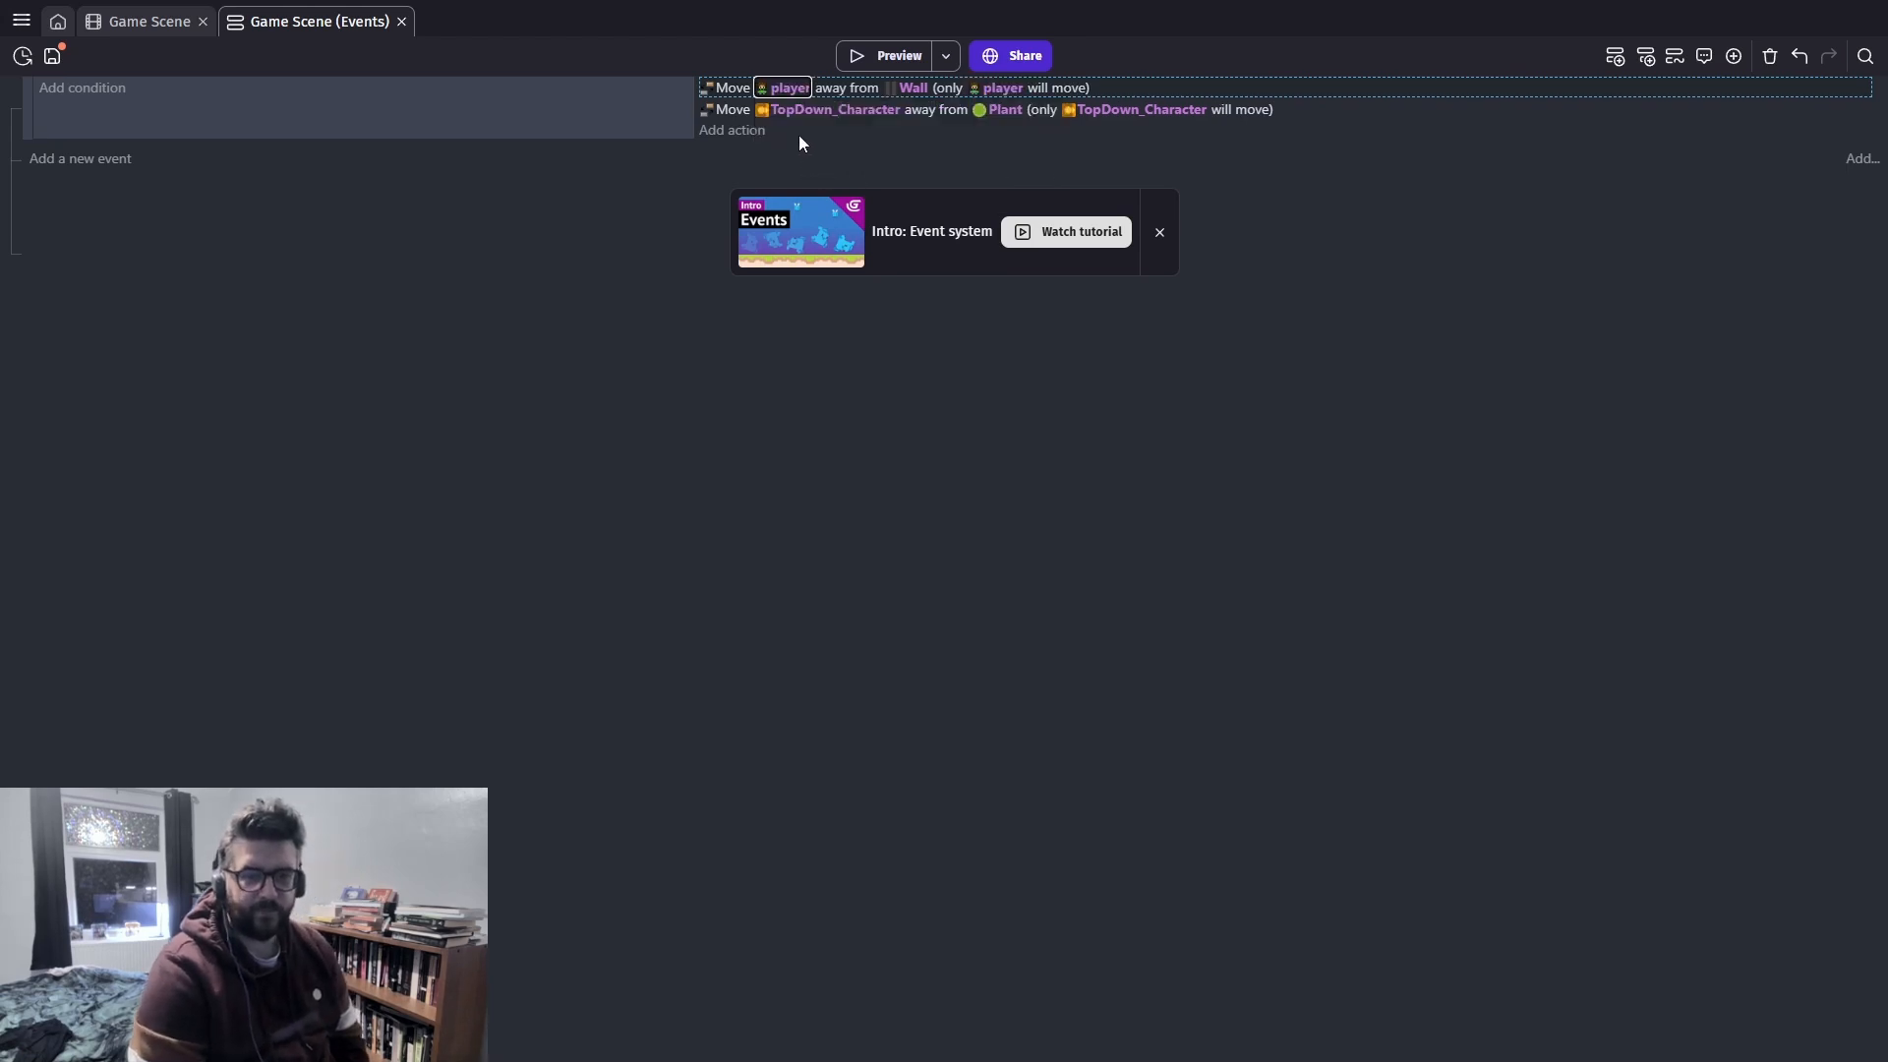
click(797, 109)
text(player)
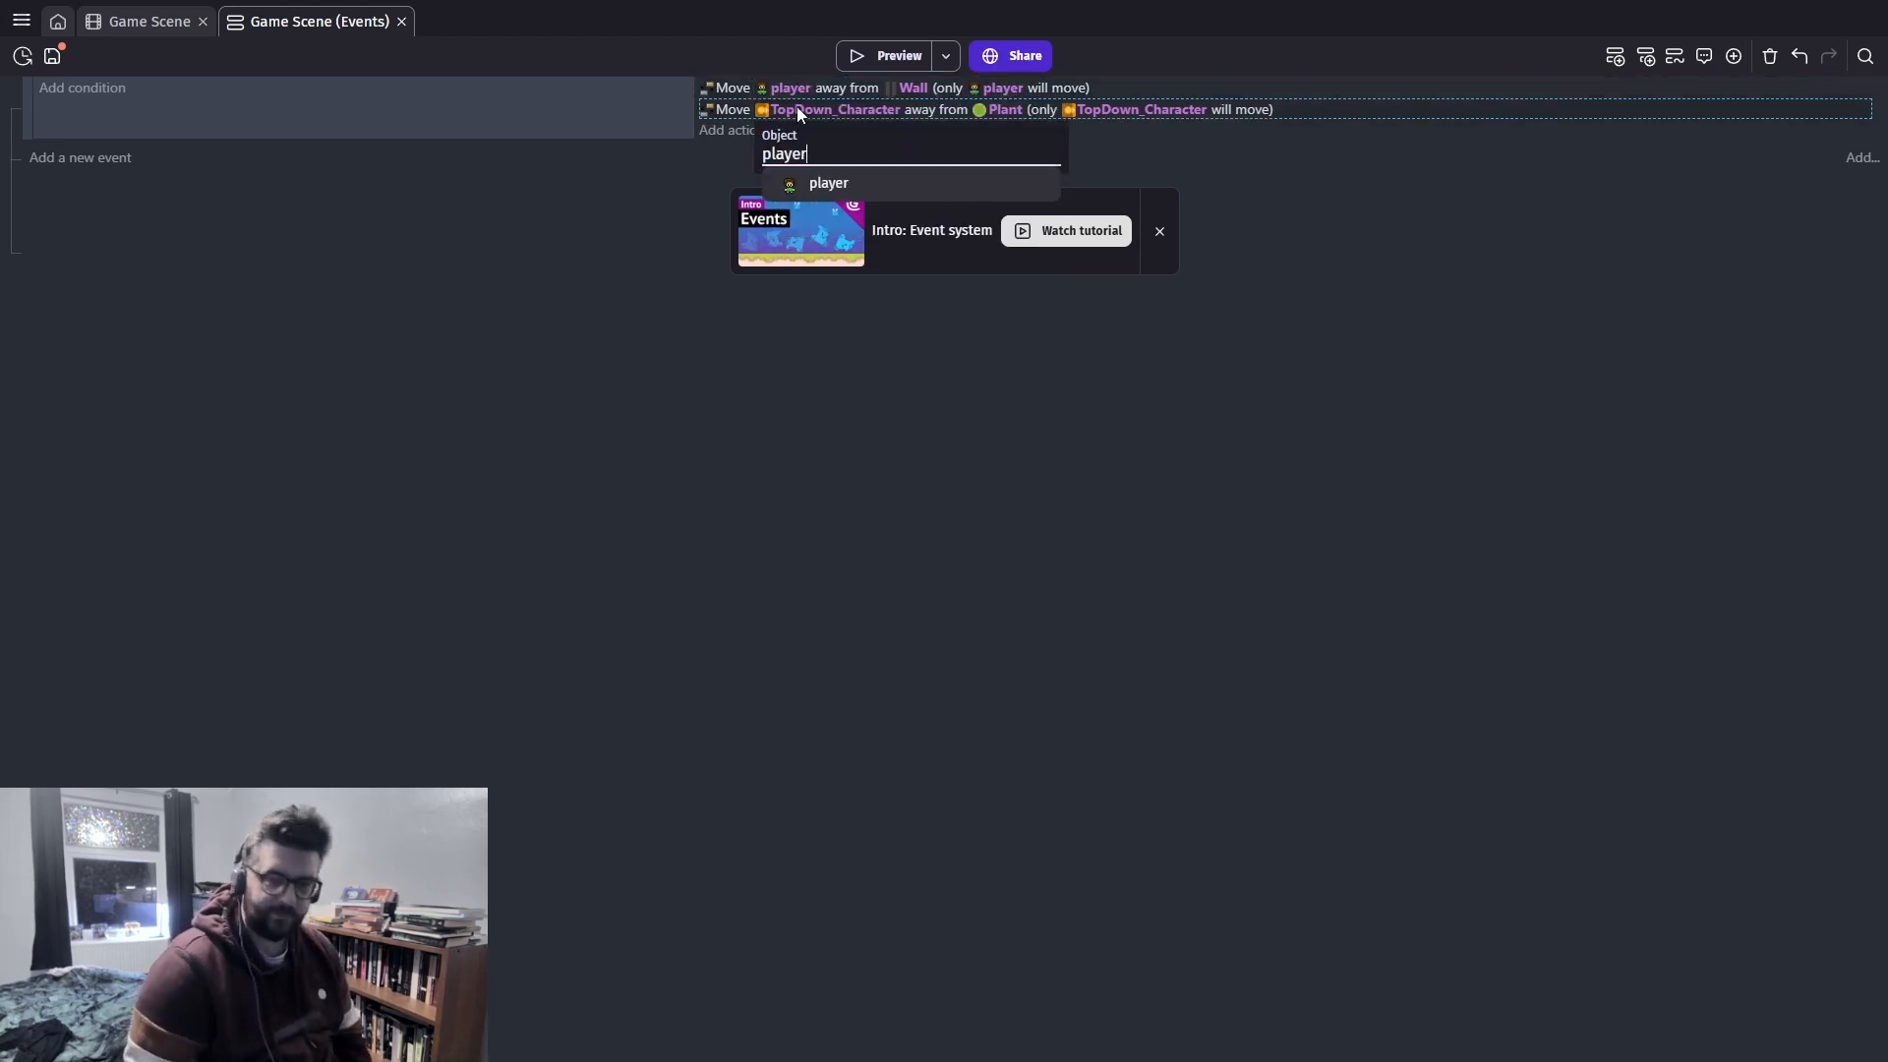
click(832, 175)
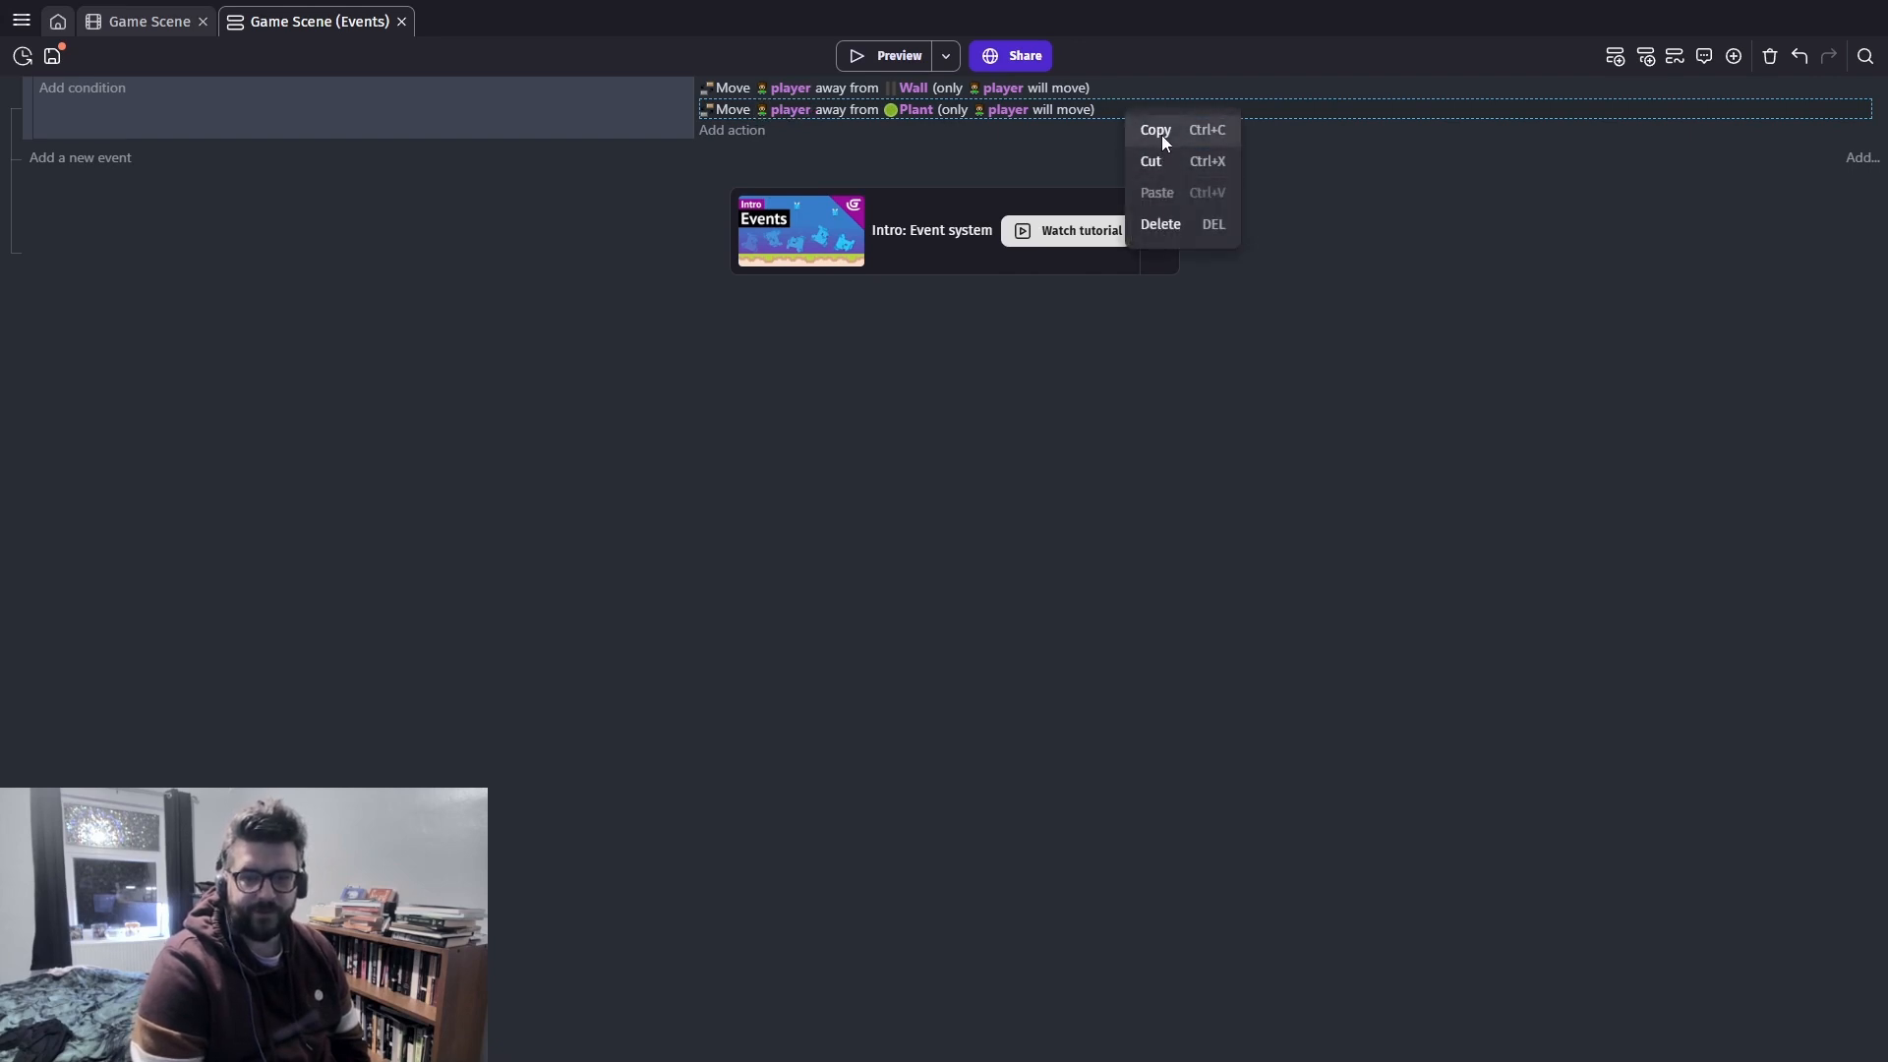
Duplicate the action moving player away from Plant and set the copy's non-moving object to Conjurer3
click(736, 132)
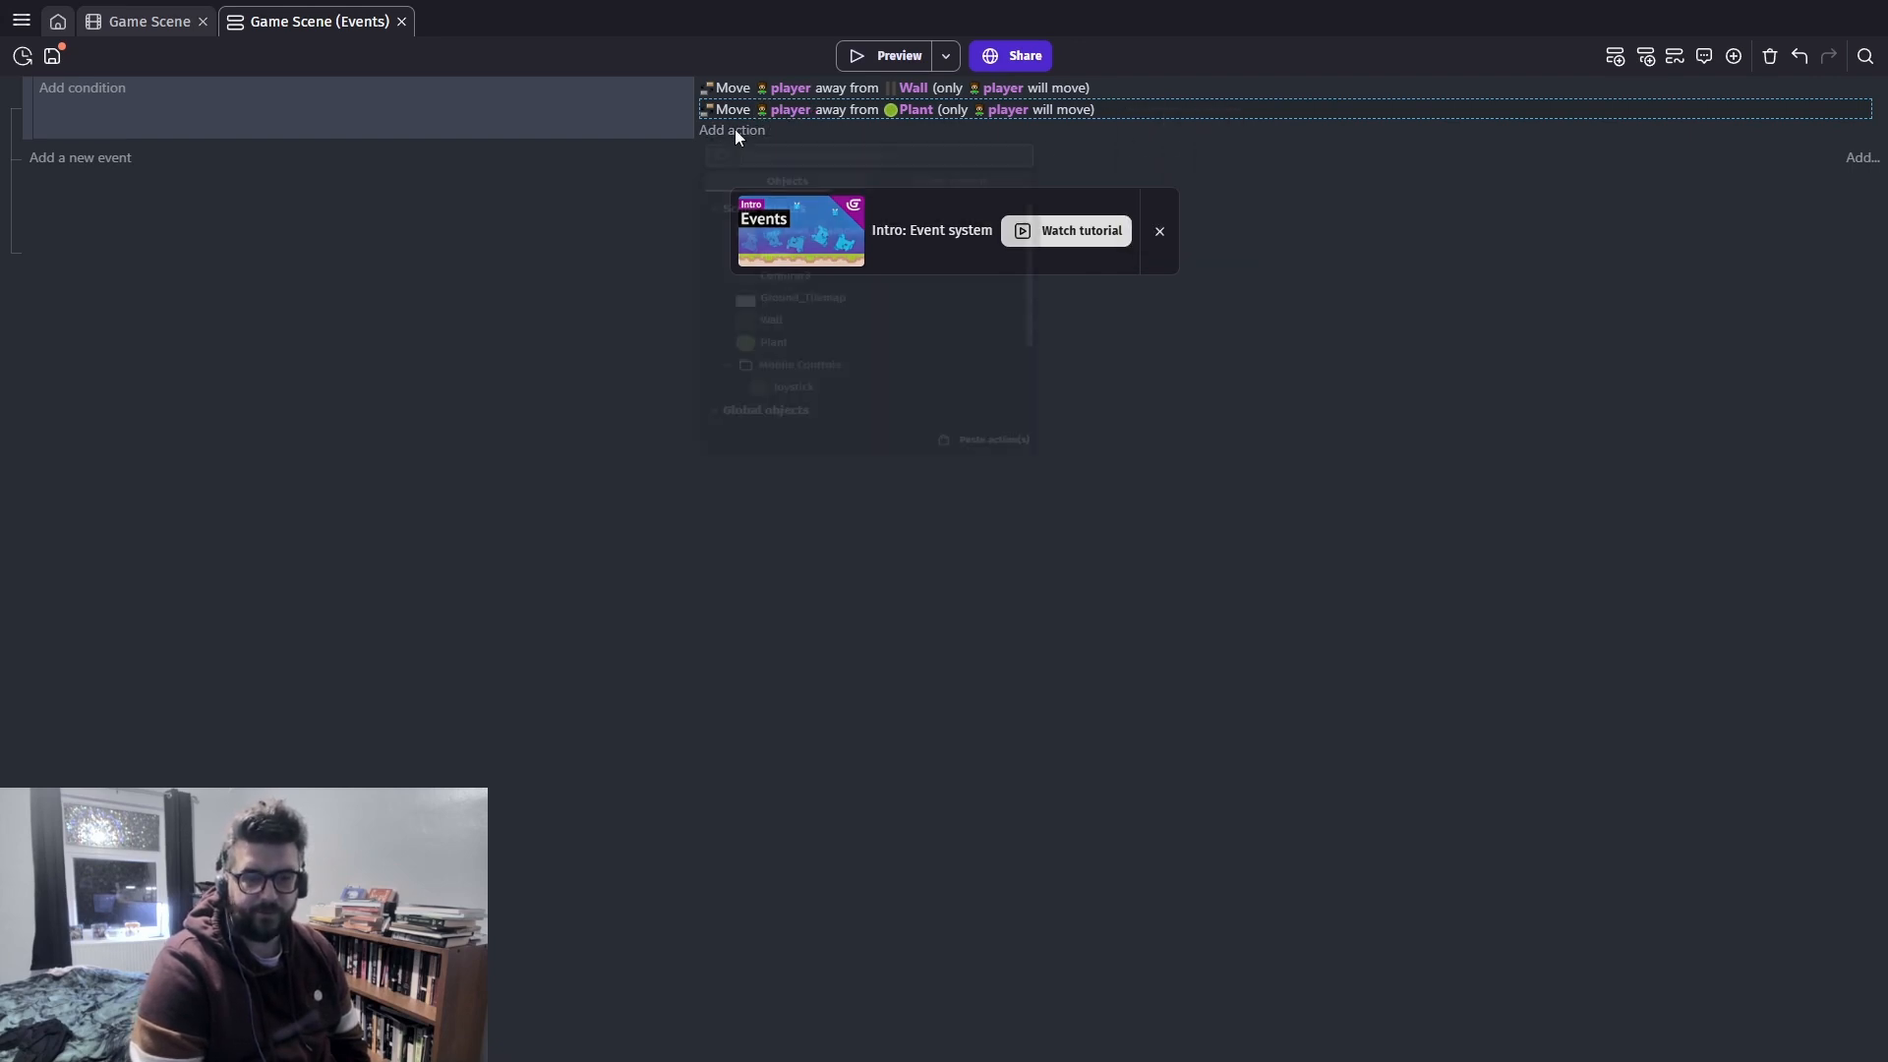
key(Escape)
click(794, 132)
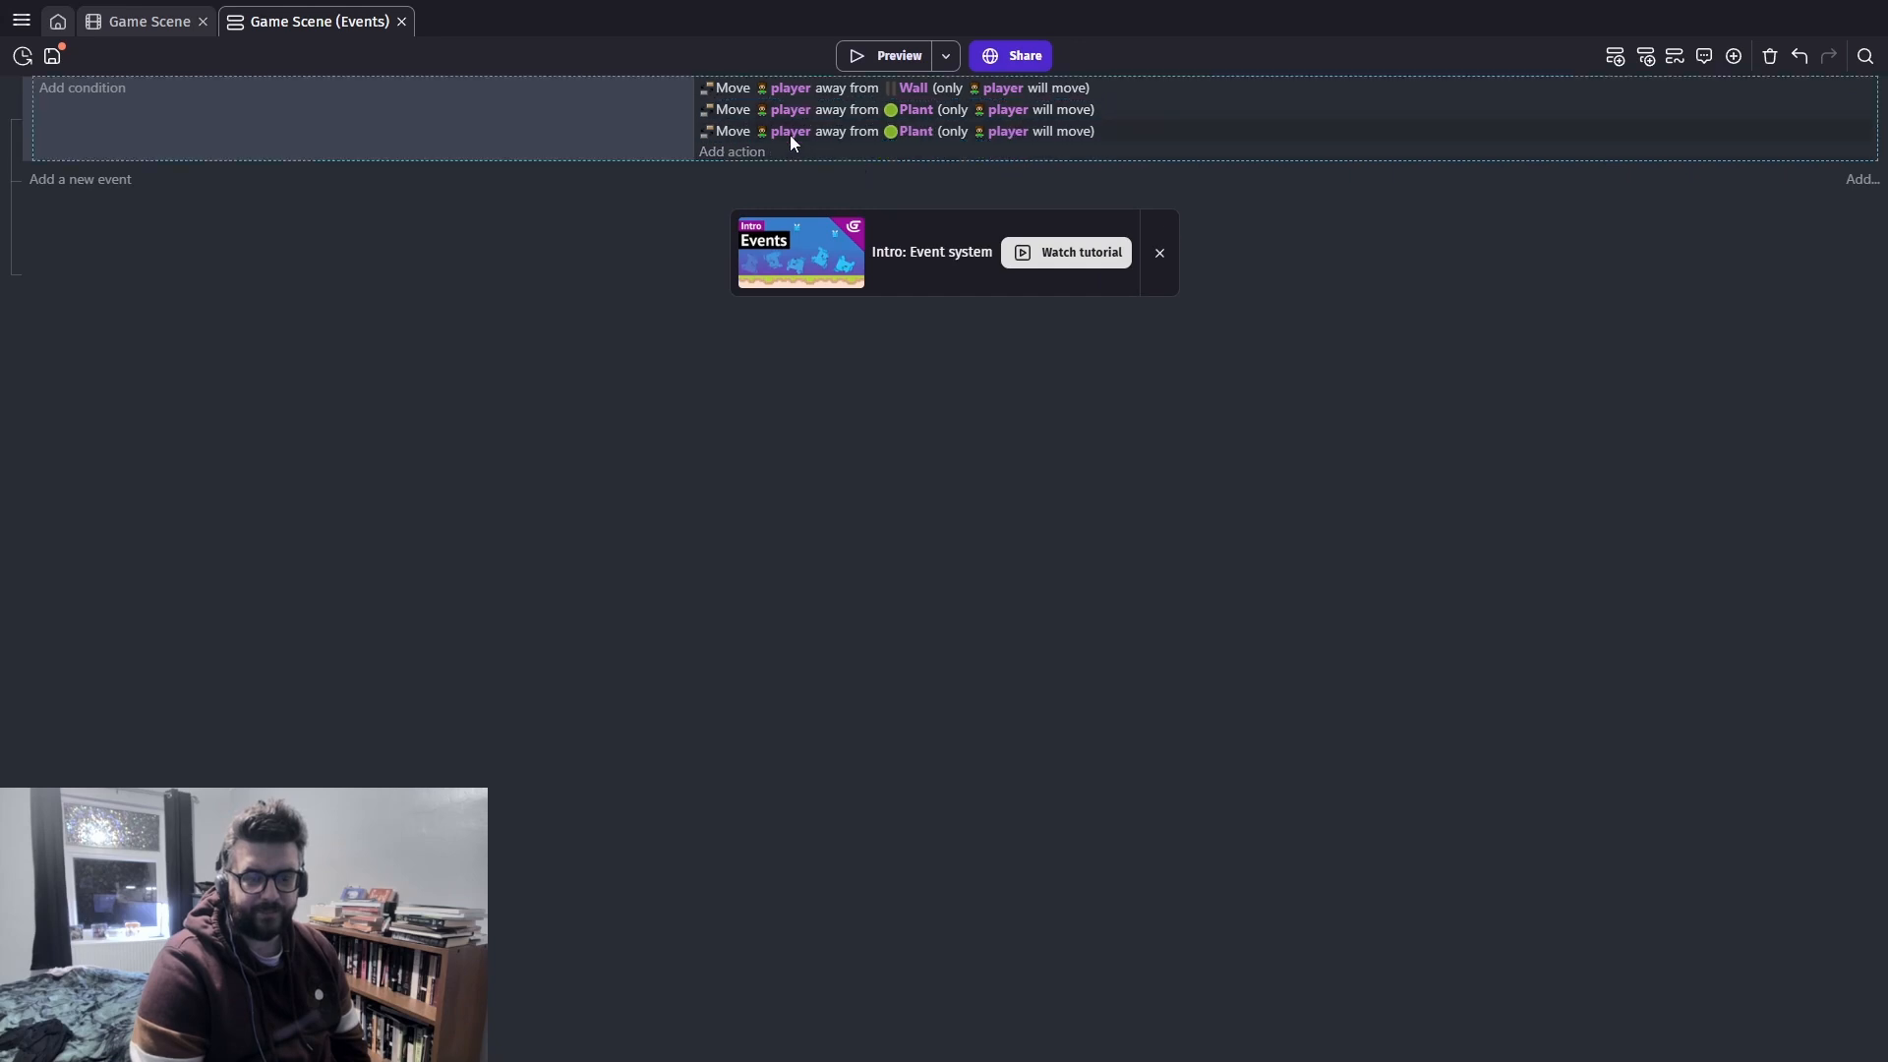
click(921, 132)
key(BackSpace)
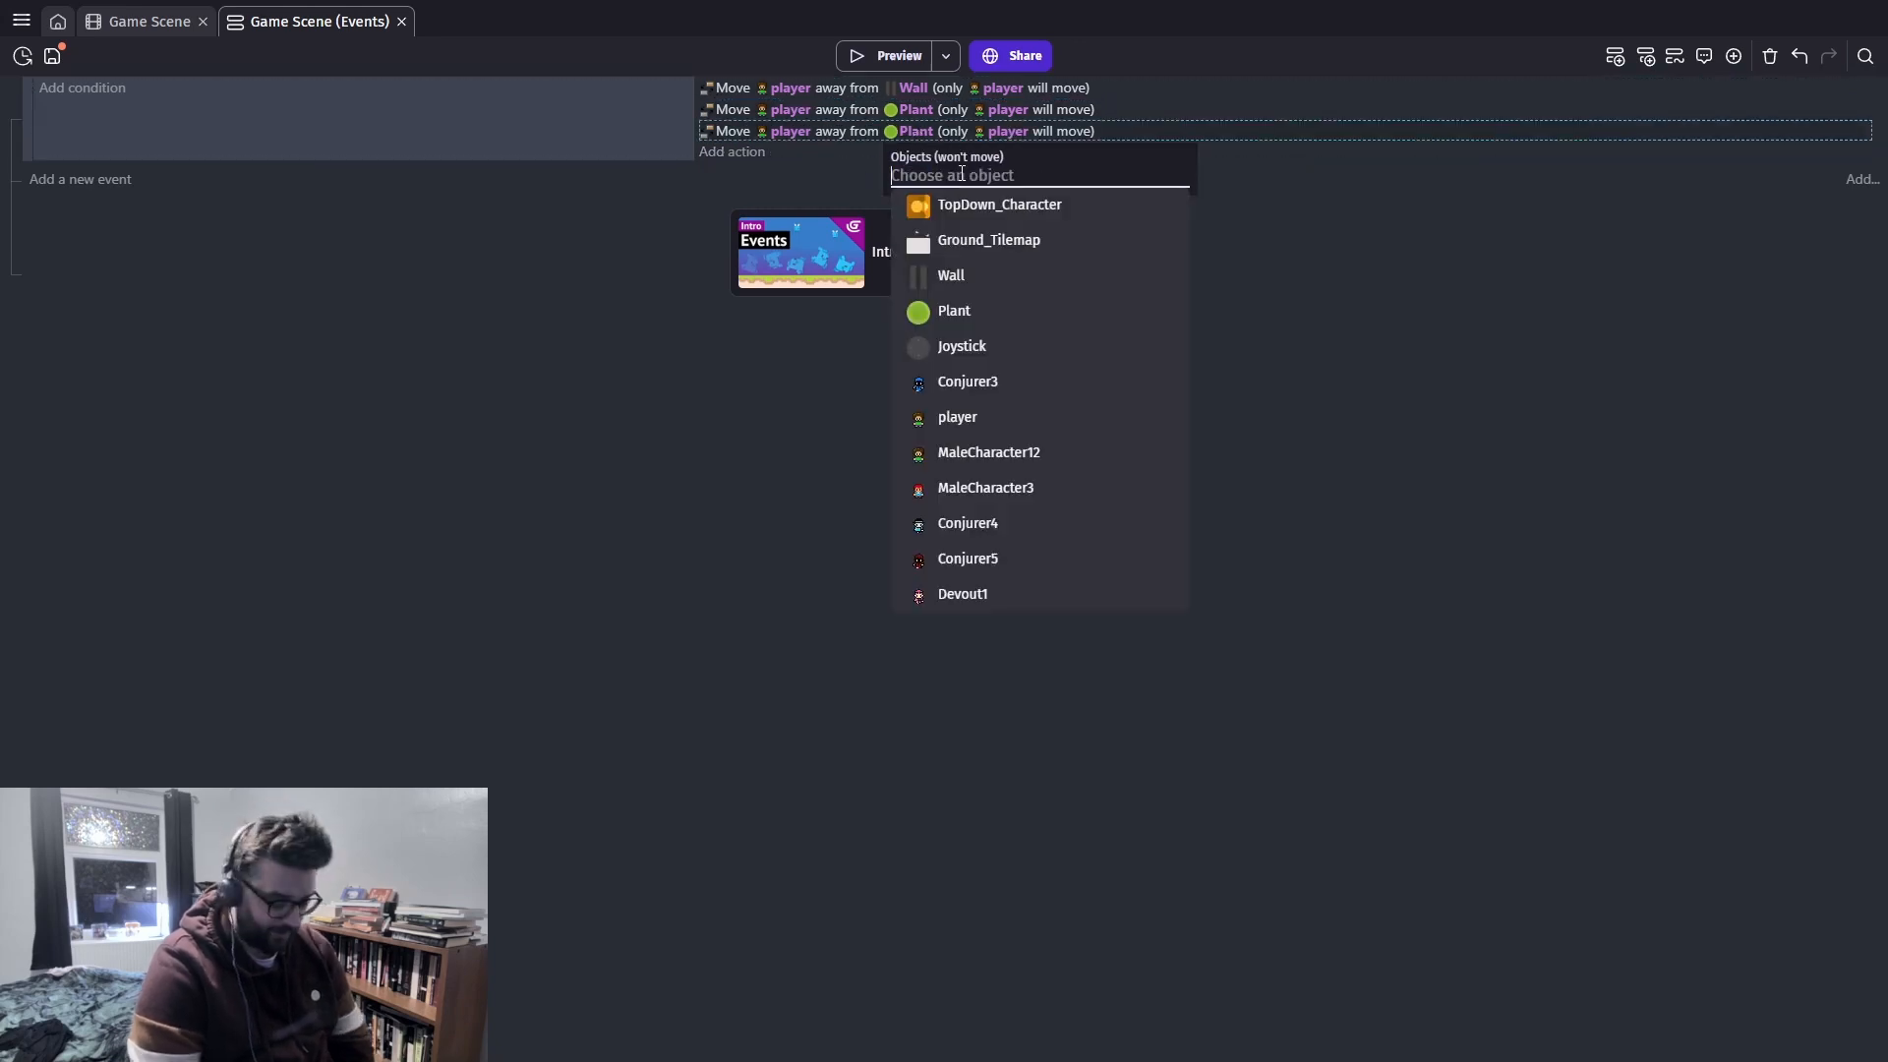
text(c)
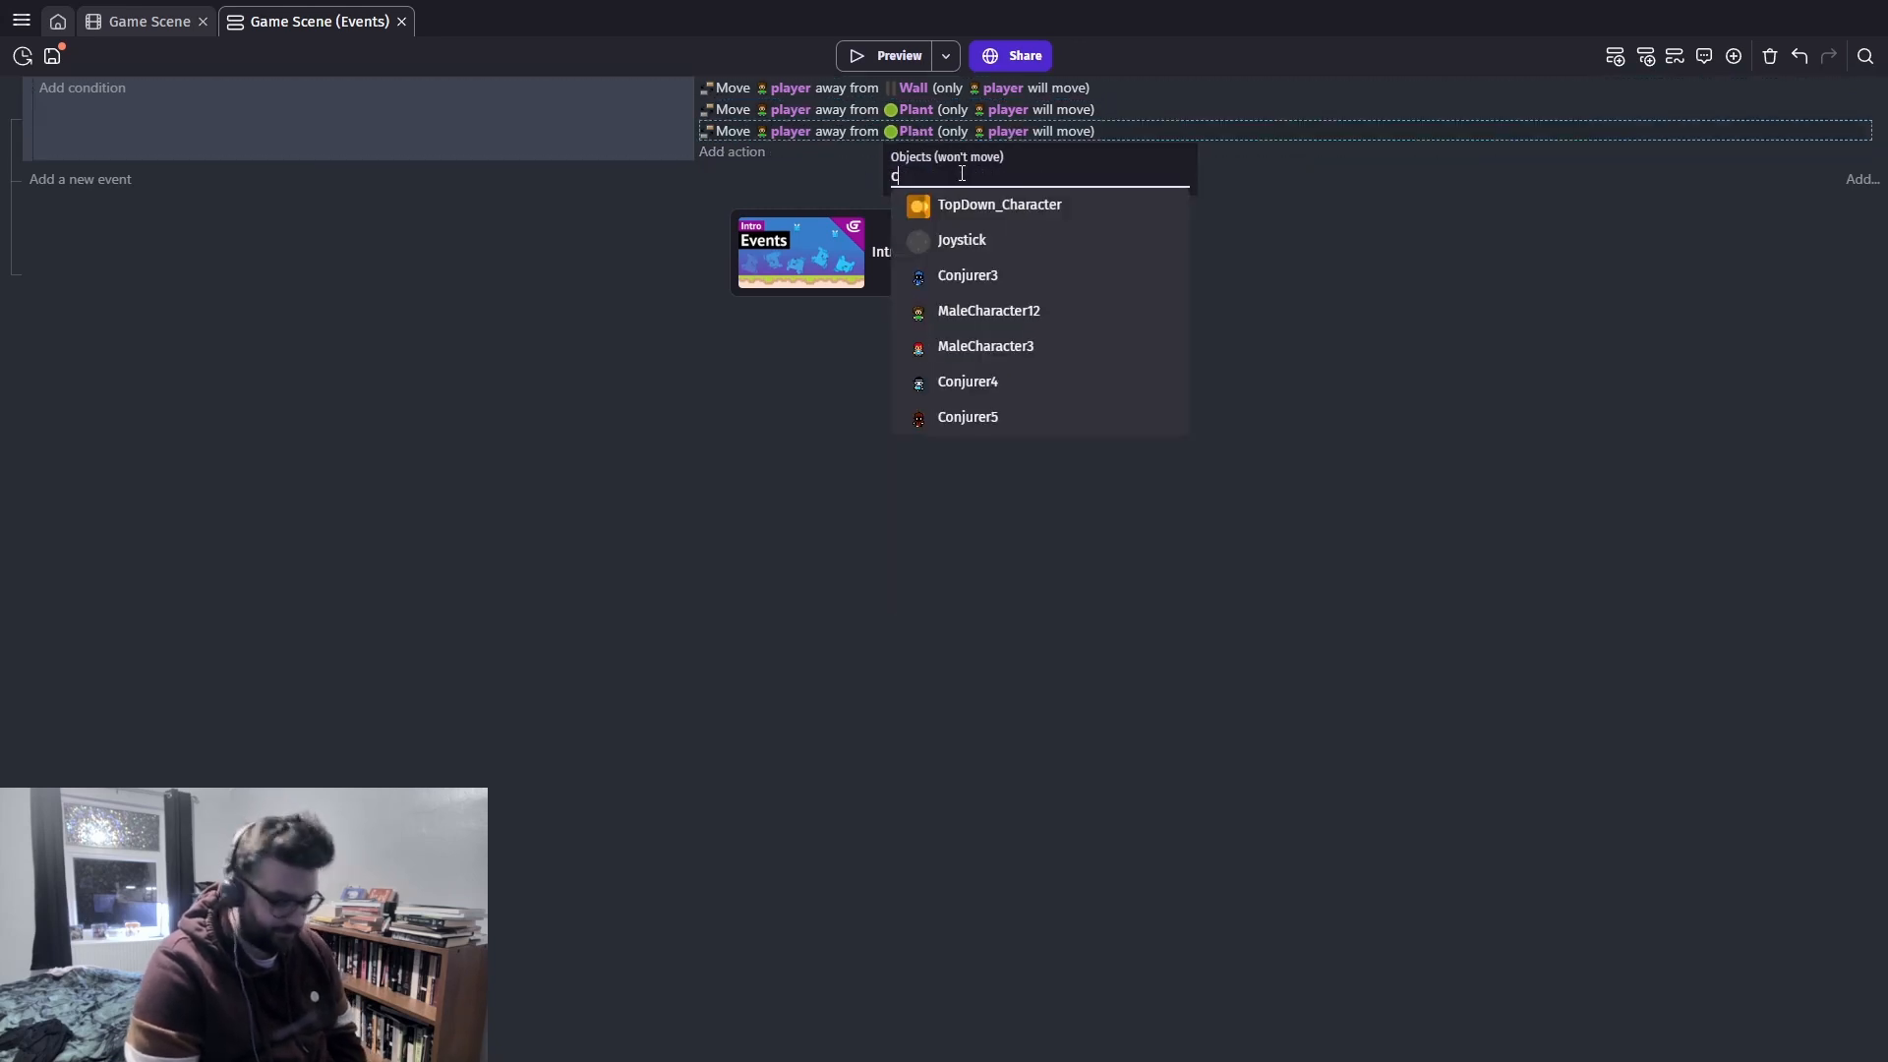
click(999, 278)
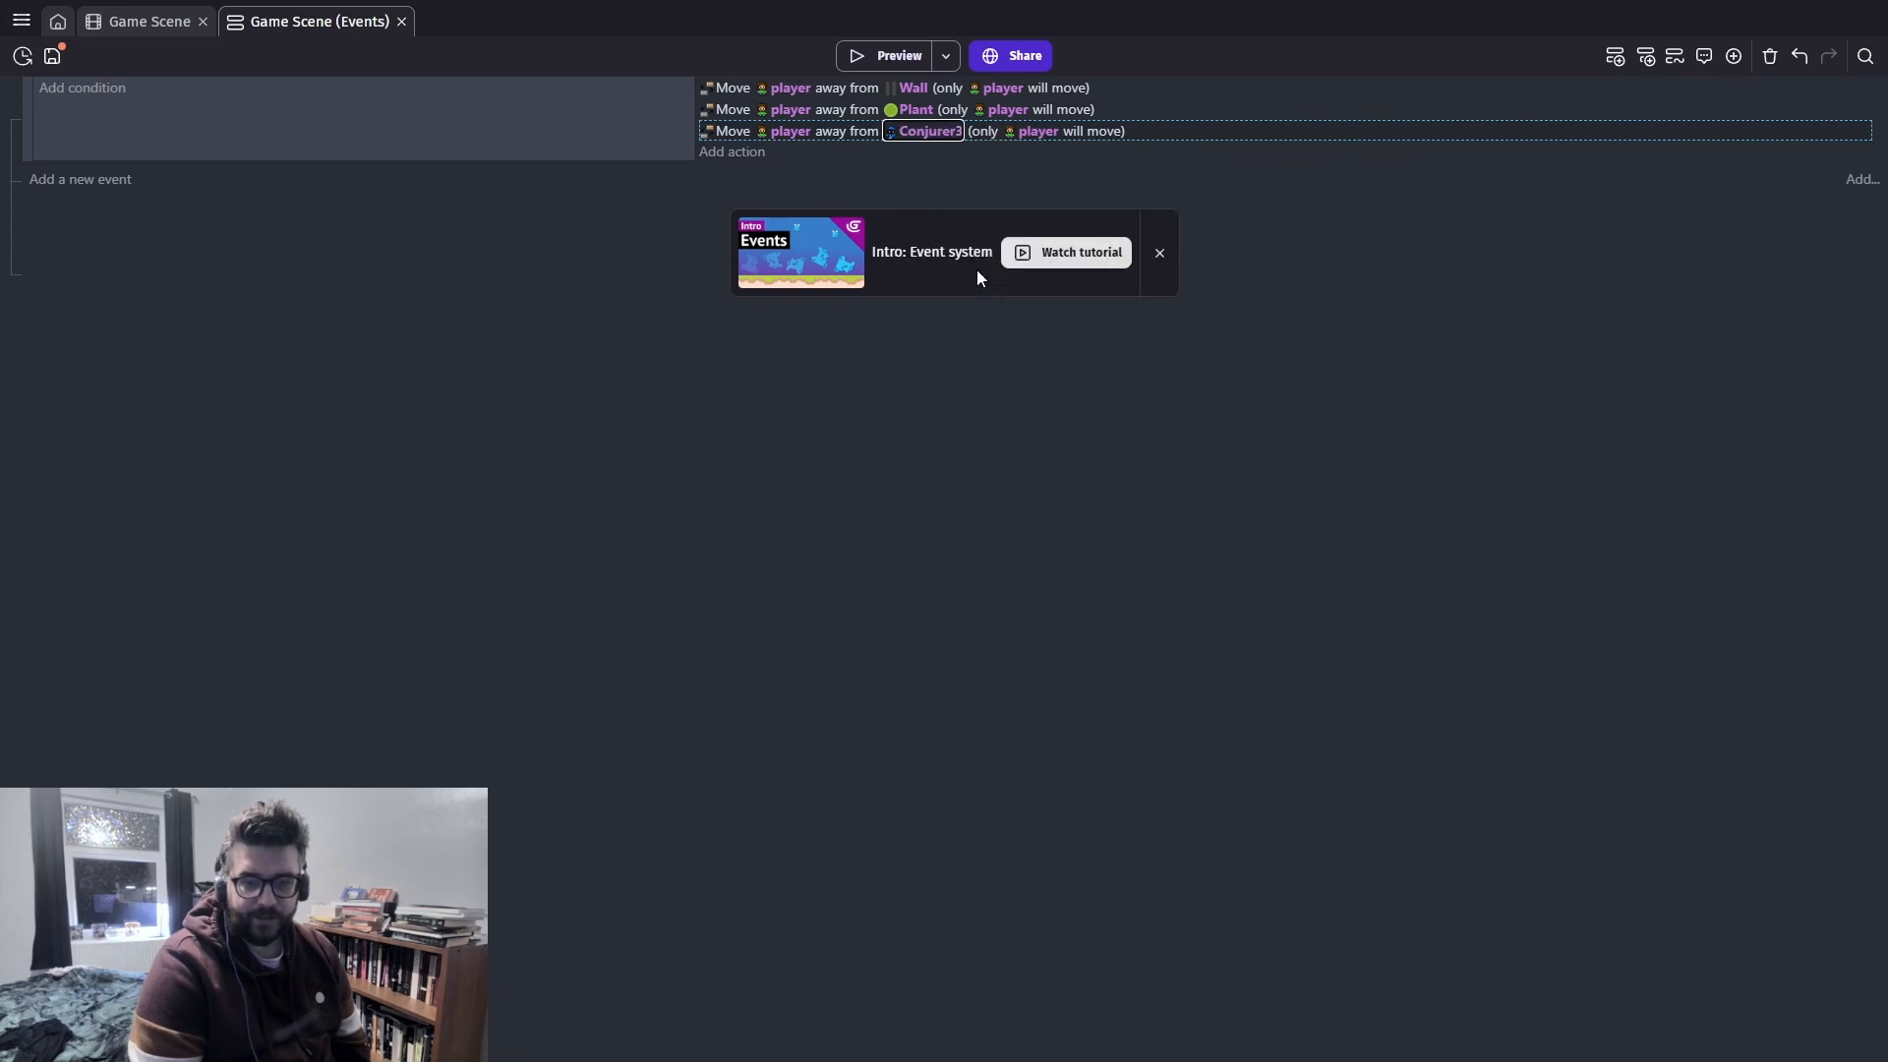
Preview the game scene, walk the player in all directions against Conjurer3 and the plants to test movement and collisions, and close the preview
click(135, 20)
click(888, 59)
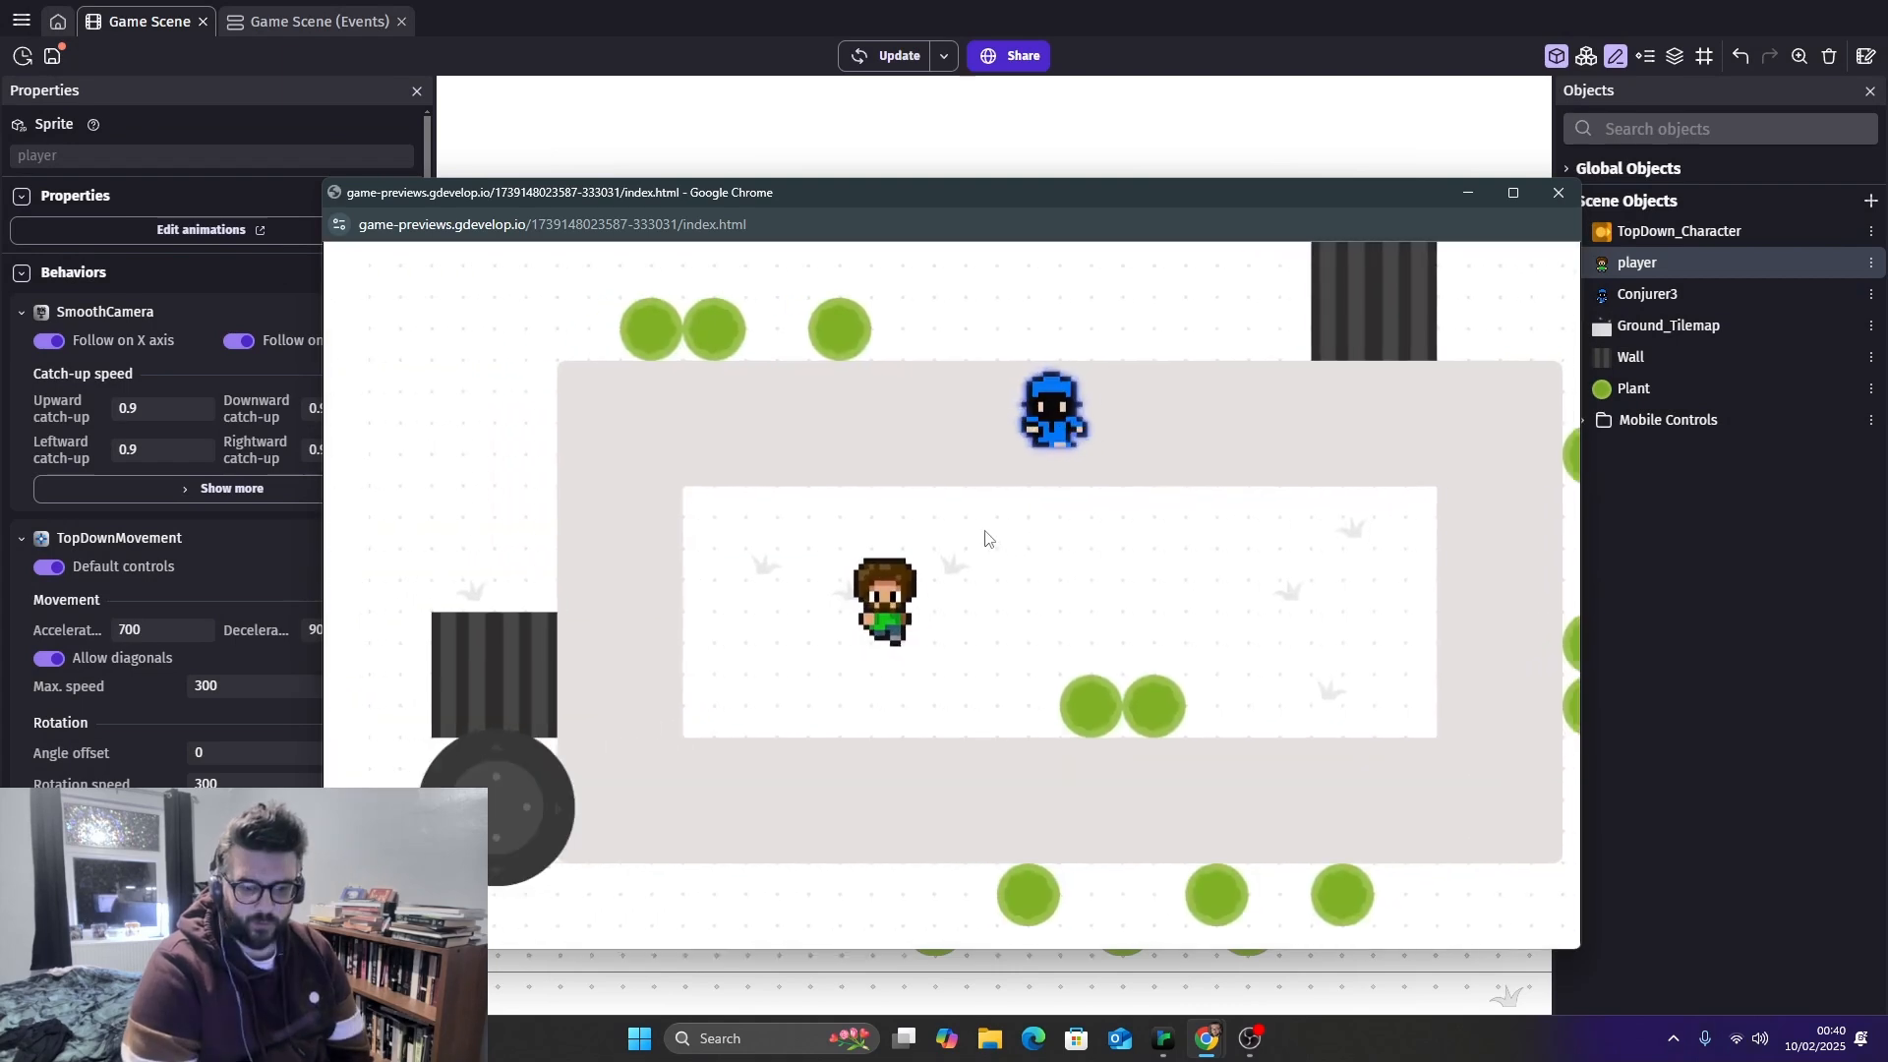
key(Up)
key(Right)
key(Down)
key(Right)
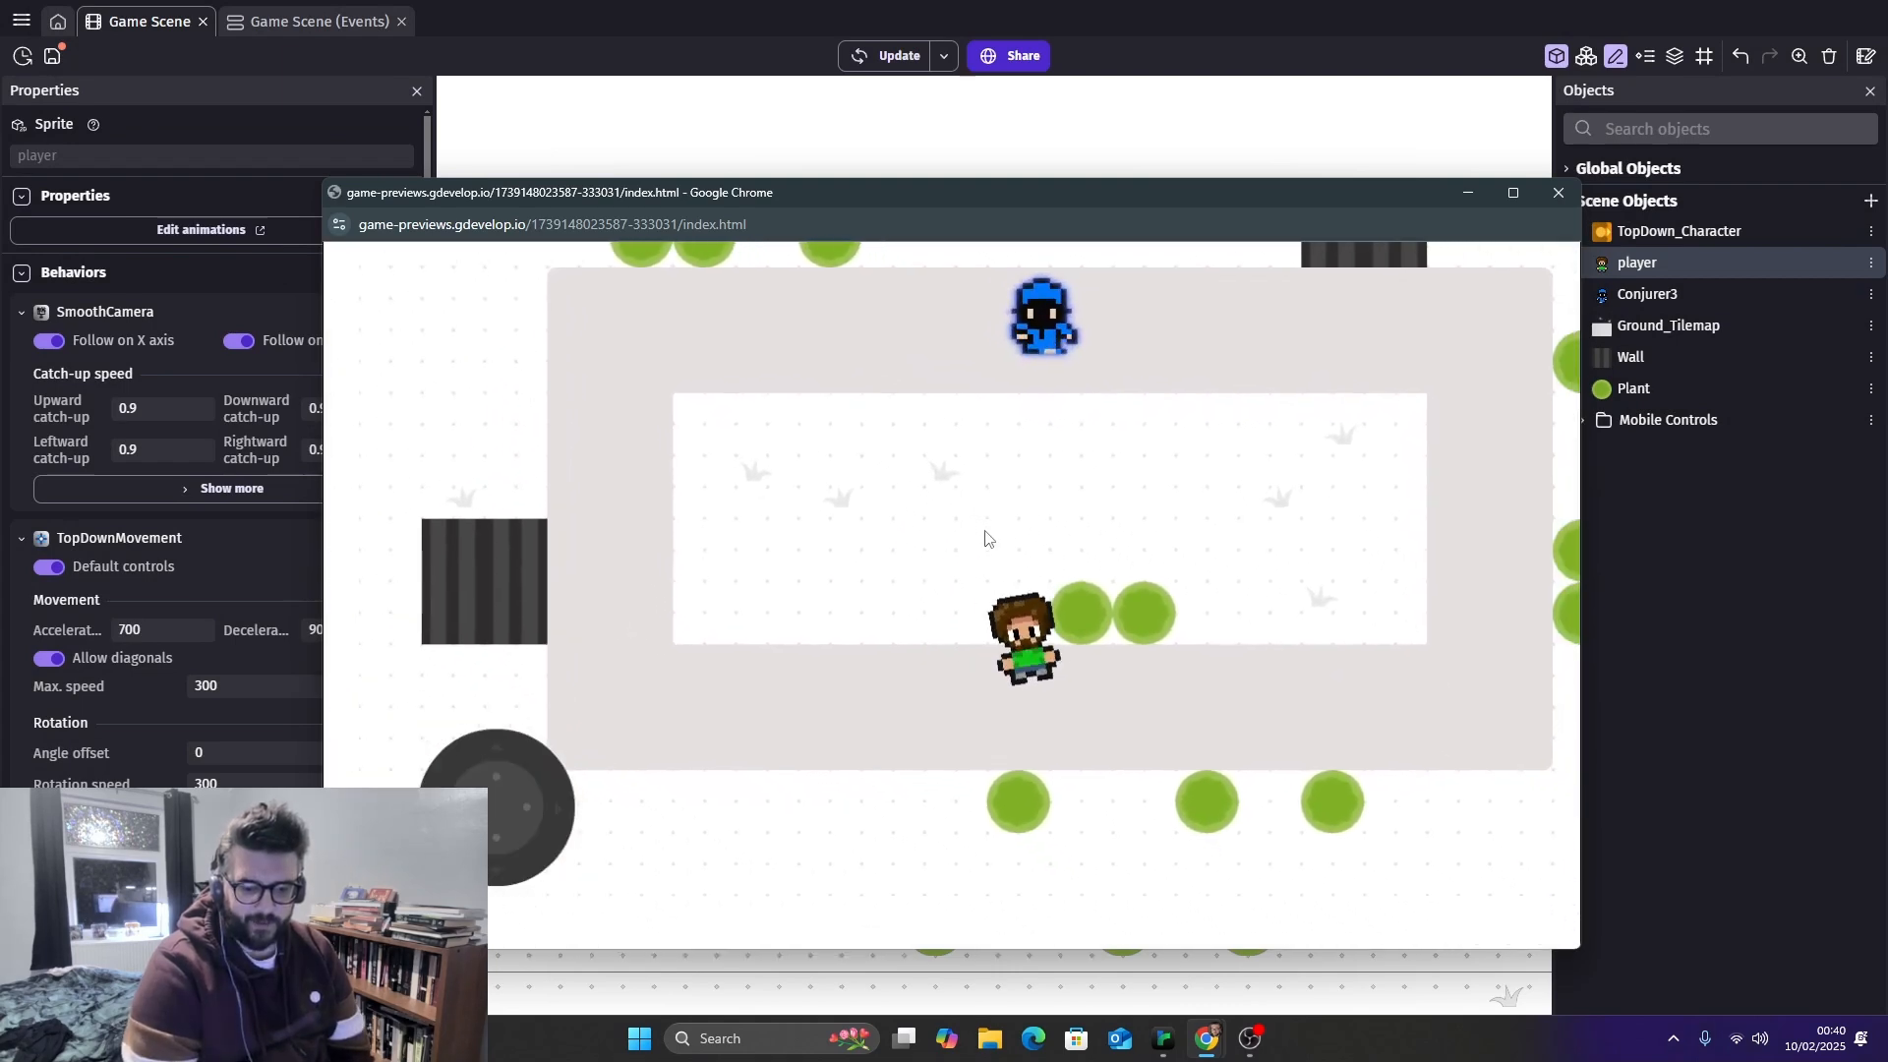
key(Up)
key(Left)
key(Right)
key(Down)
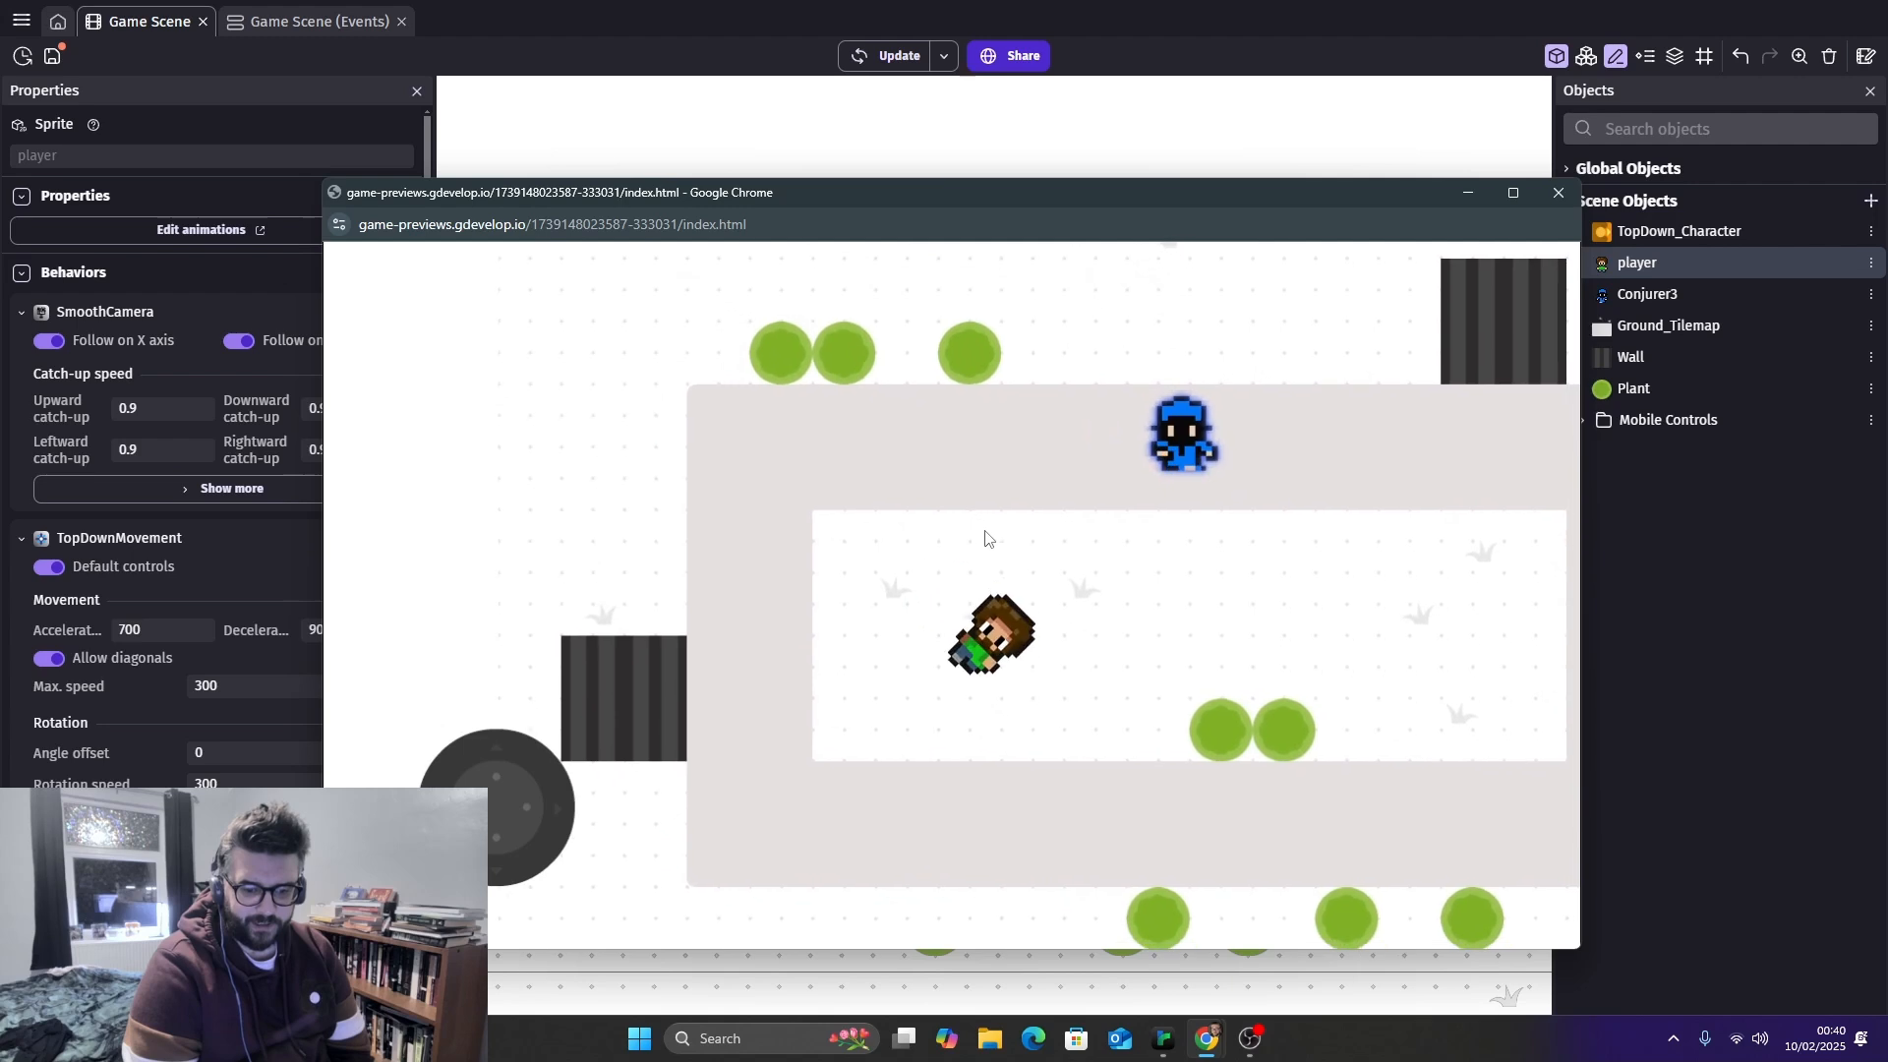
key(Up)
key(Right)
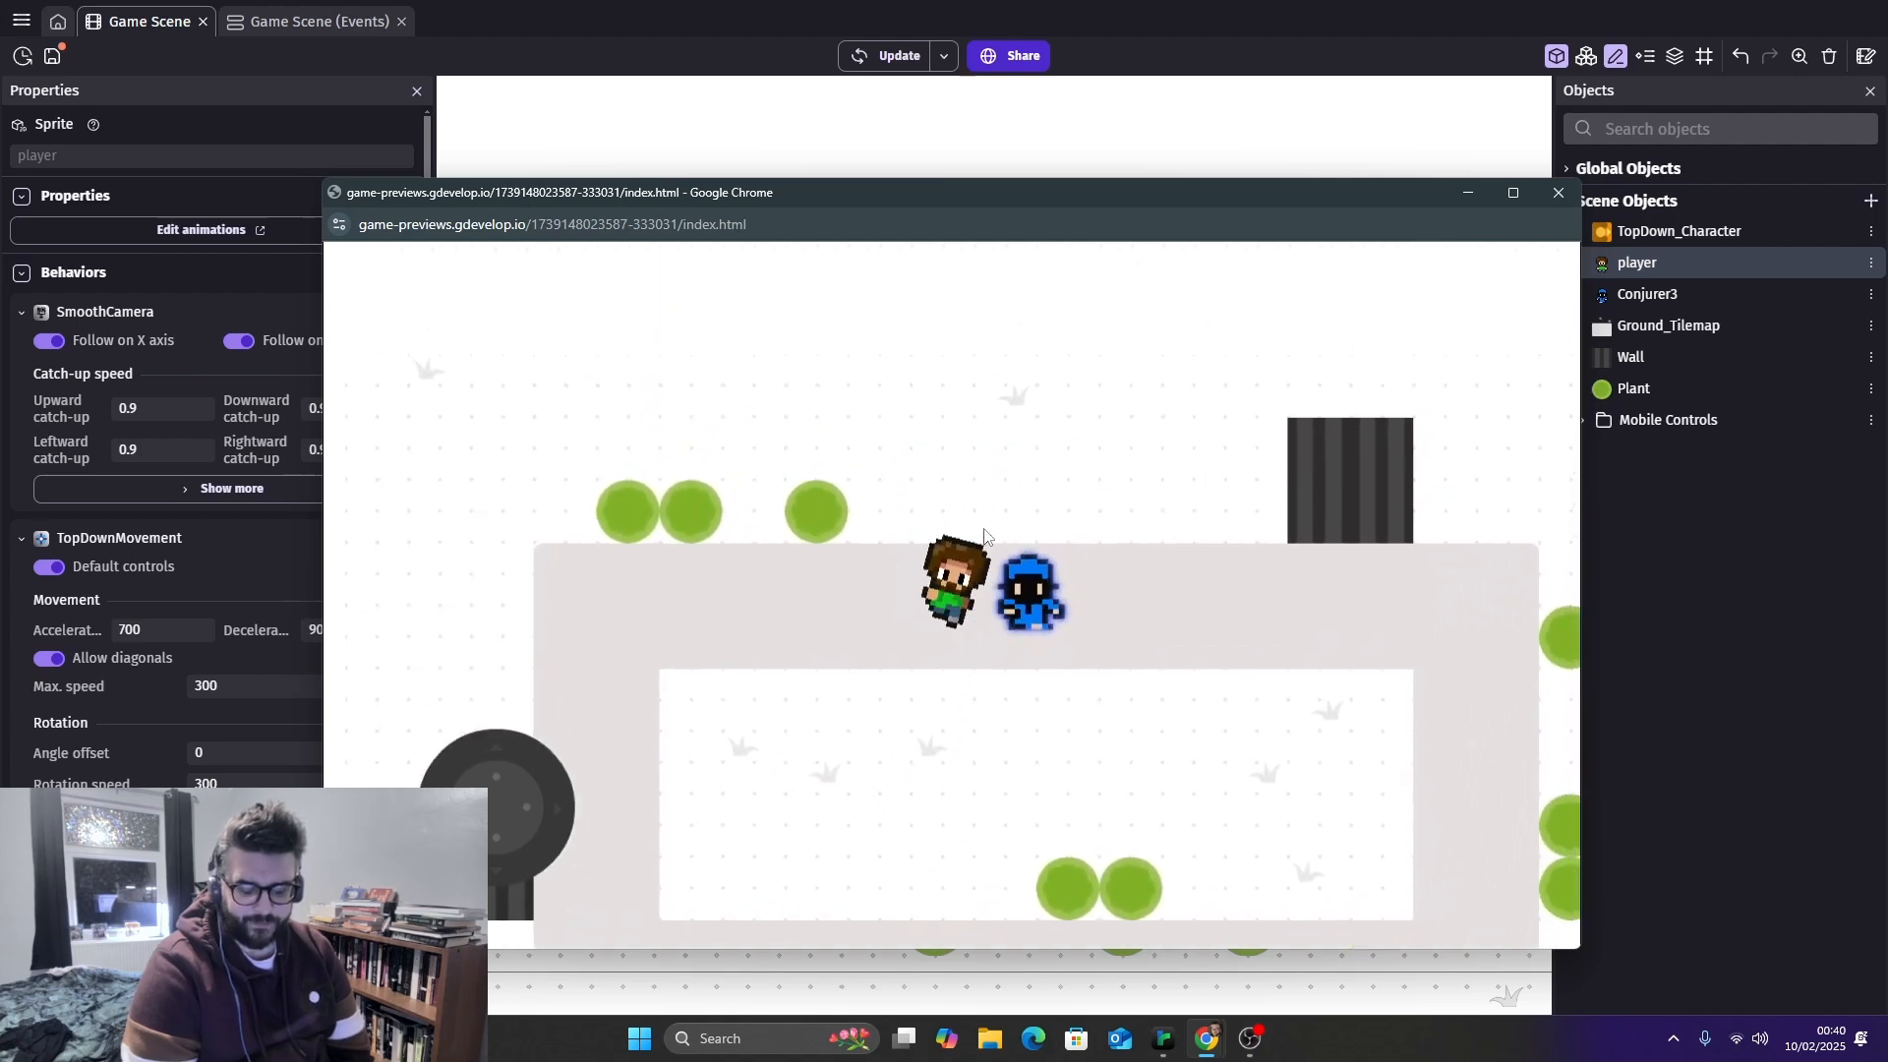
key(Down)
key(Left)
key(Up)
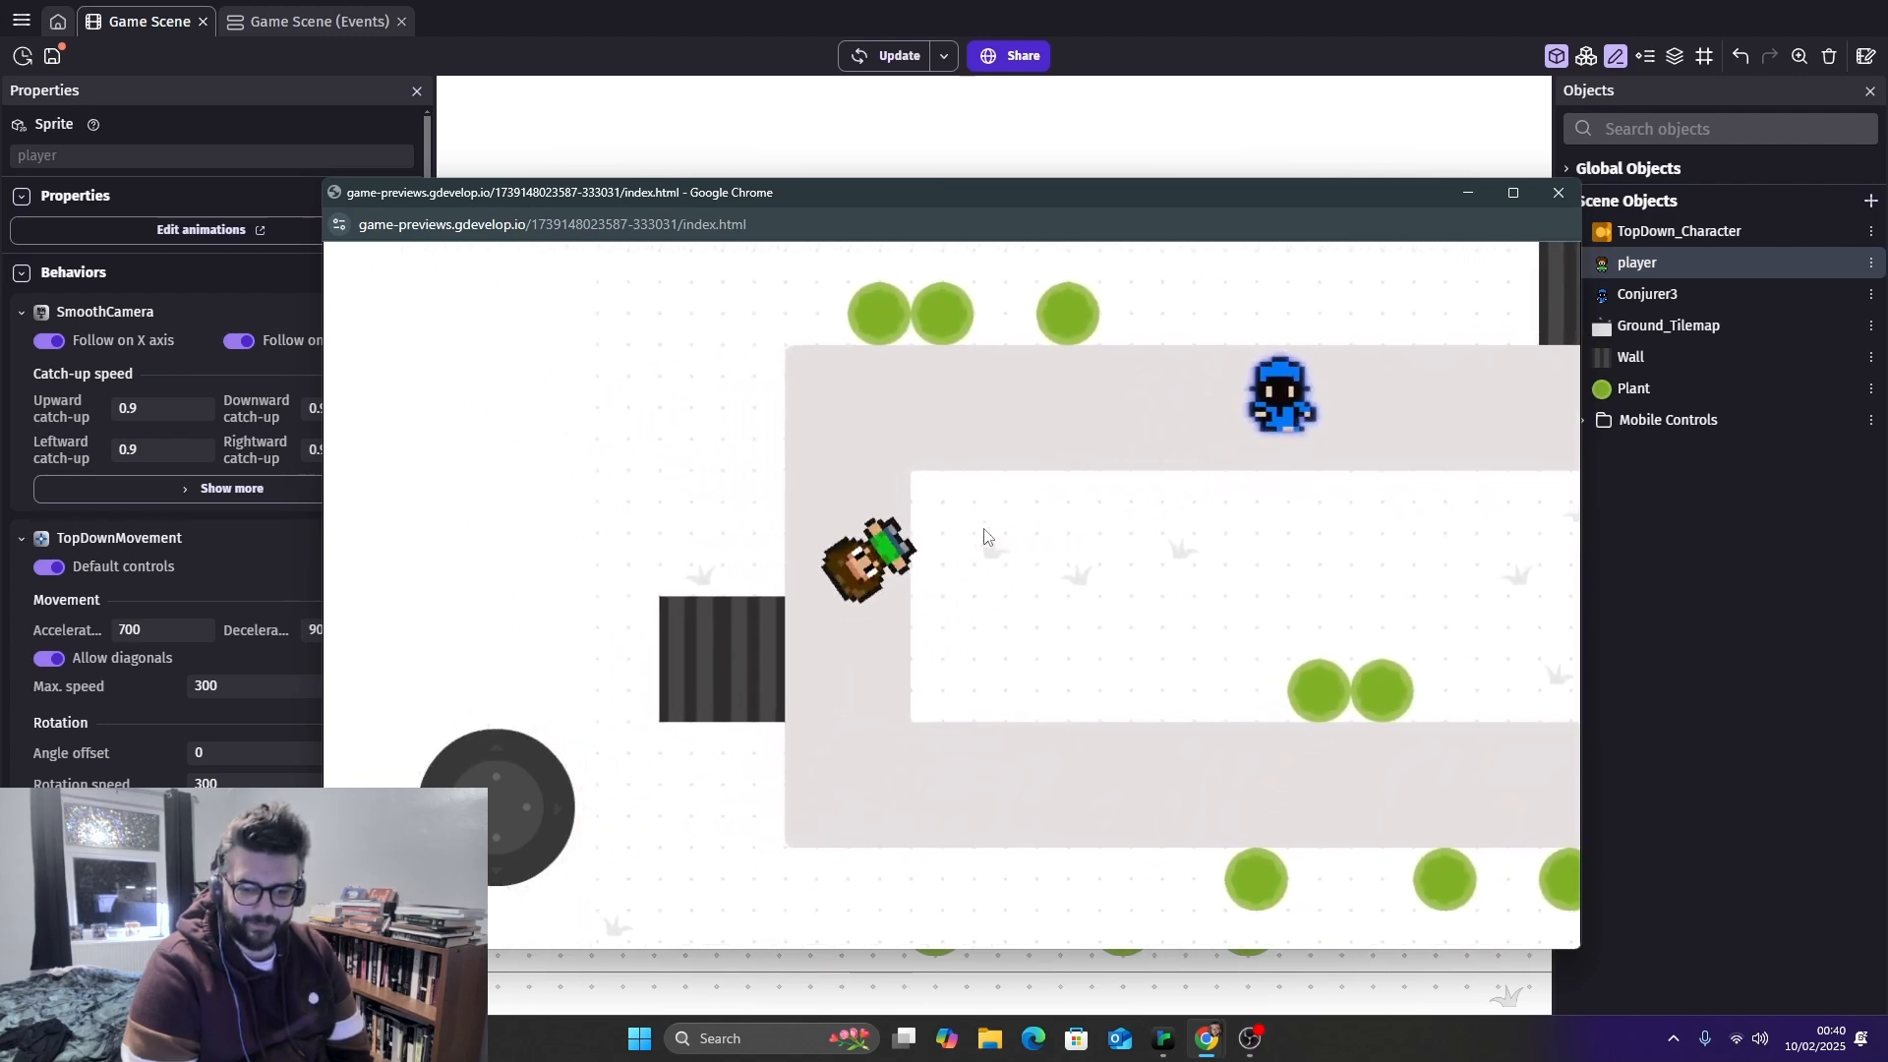
key(Right)
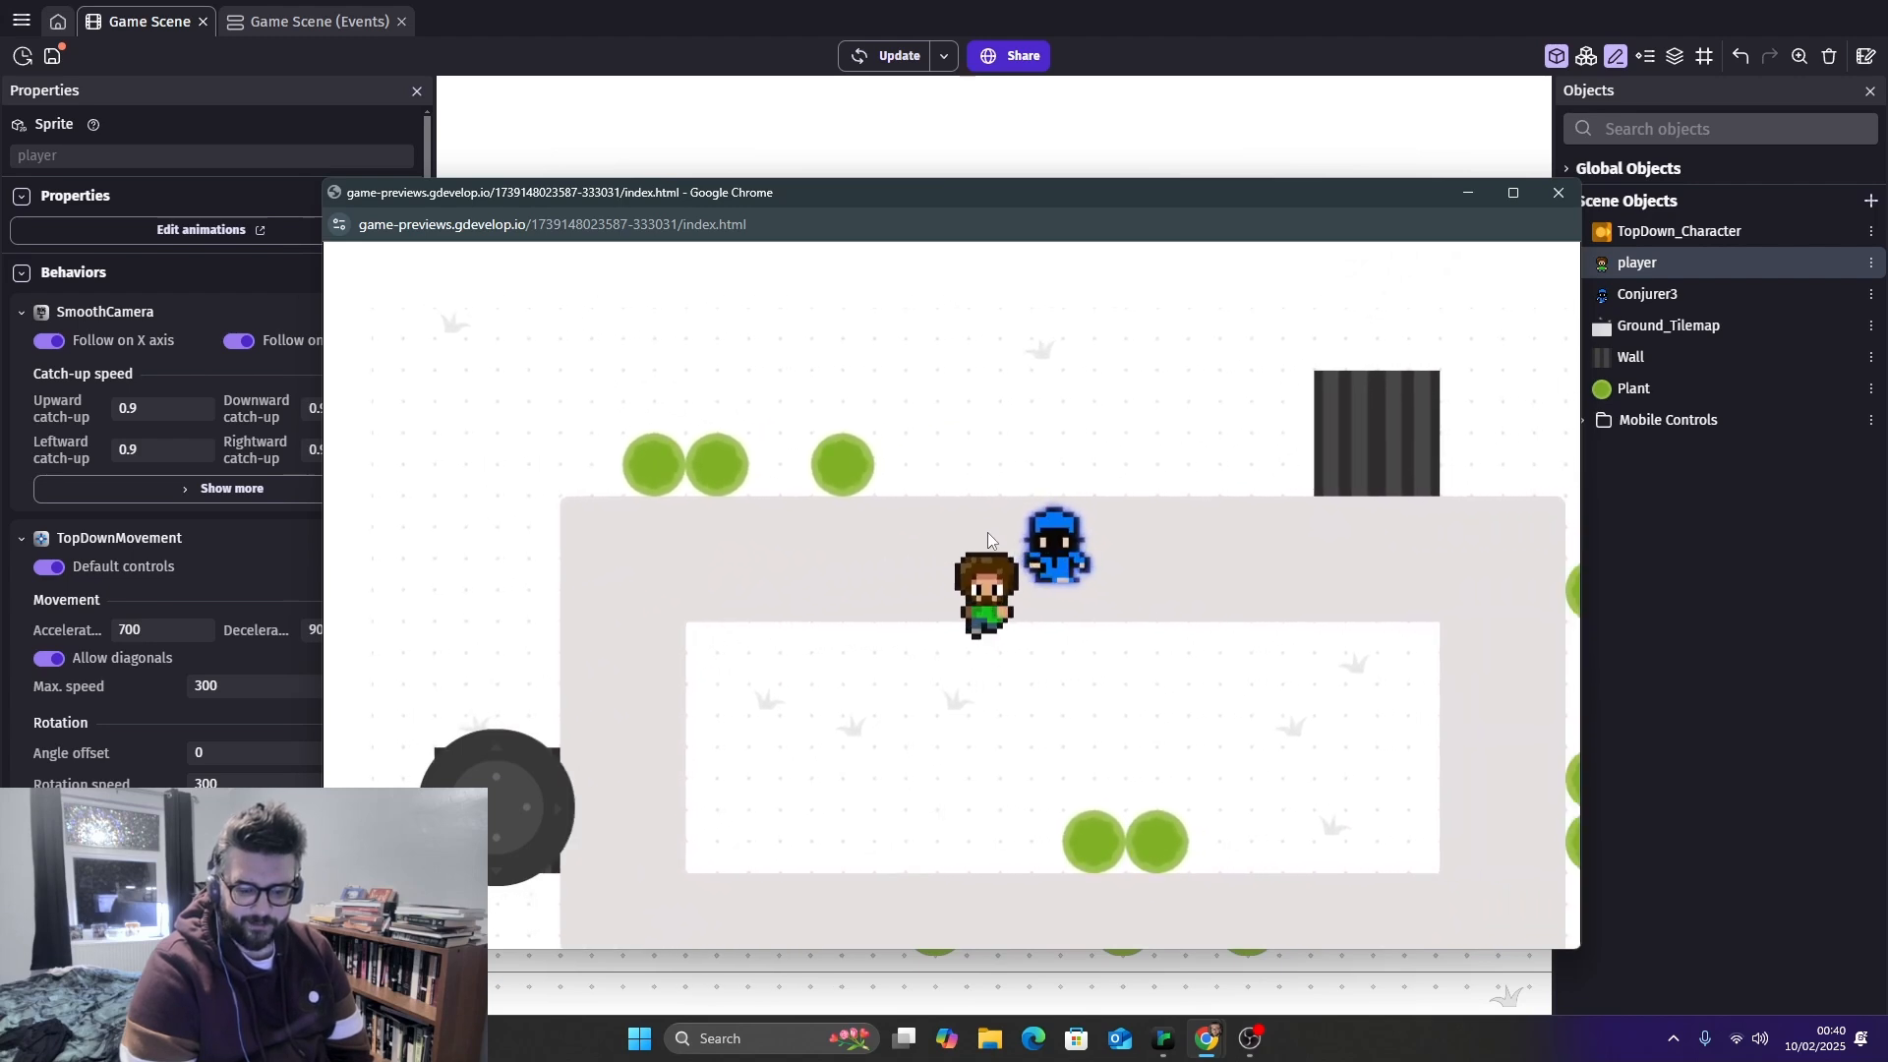
key(Down)
key(Right)
key(Up)
key(Left)
key(Down)
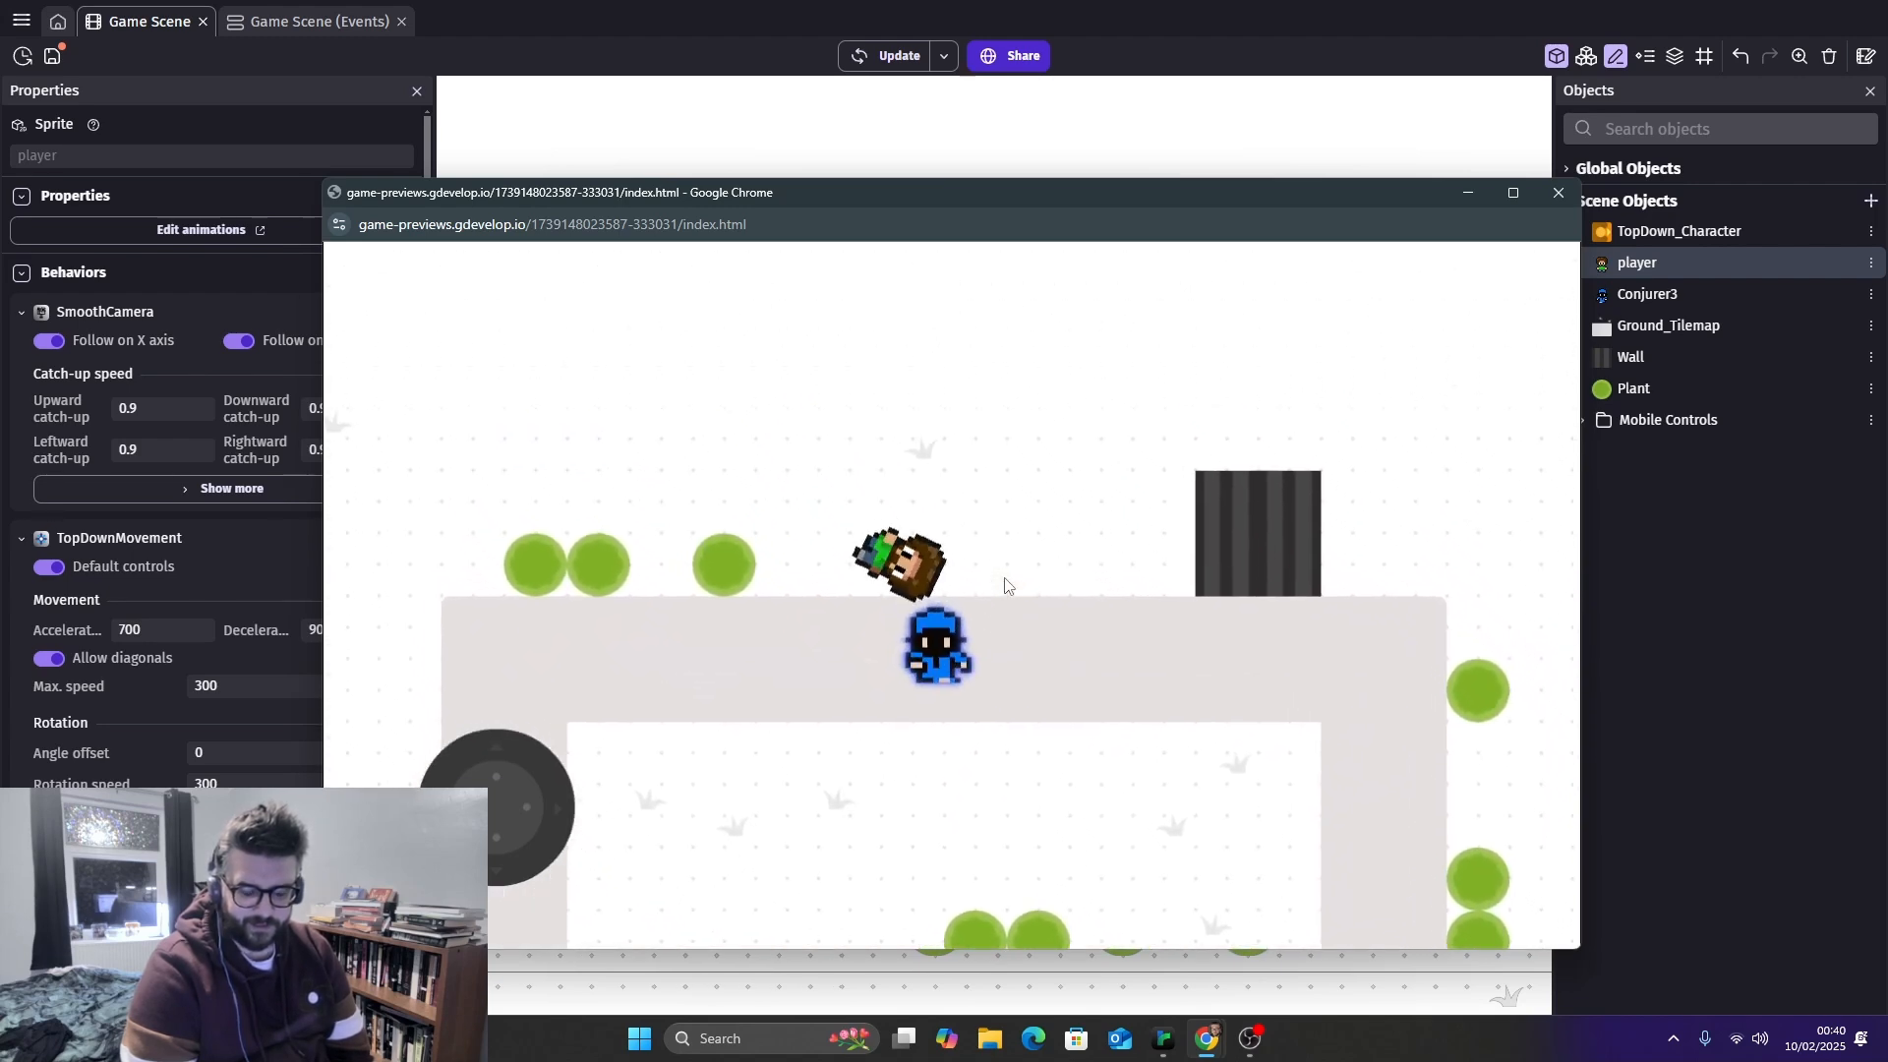
key(Left)
key(Down)
key(Right)
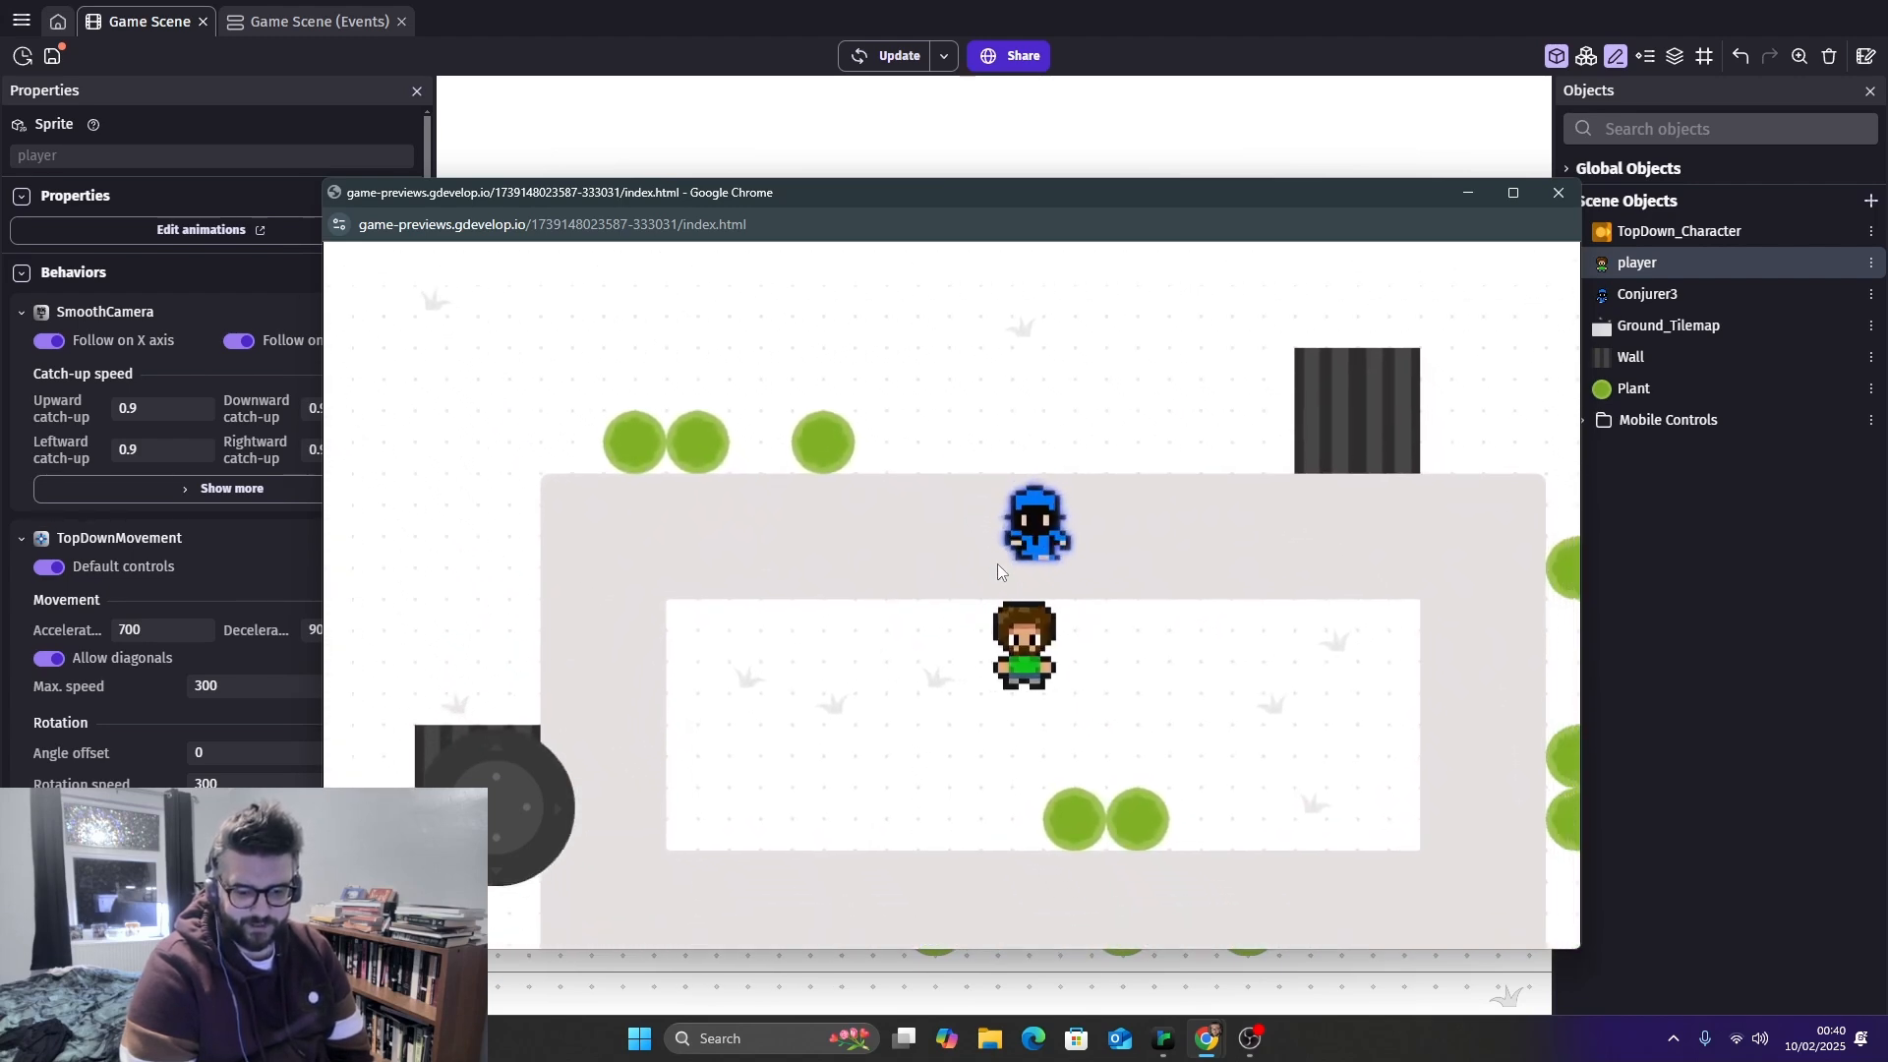
key(Up)
key(Left)
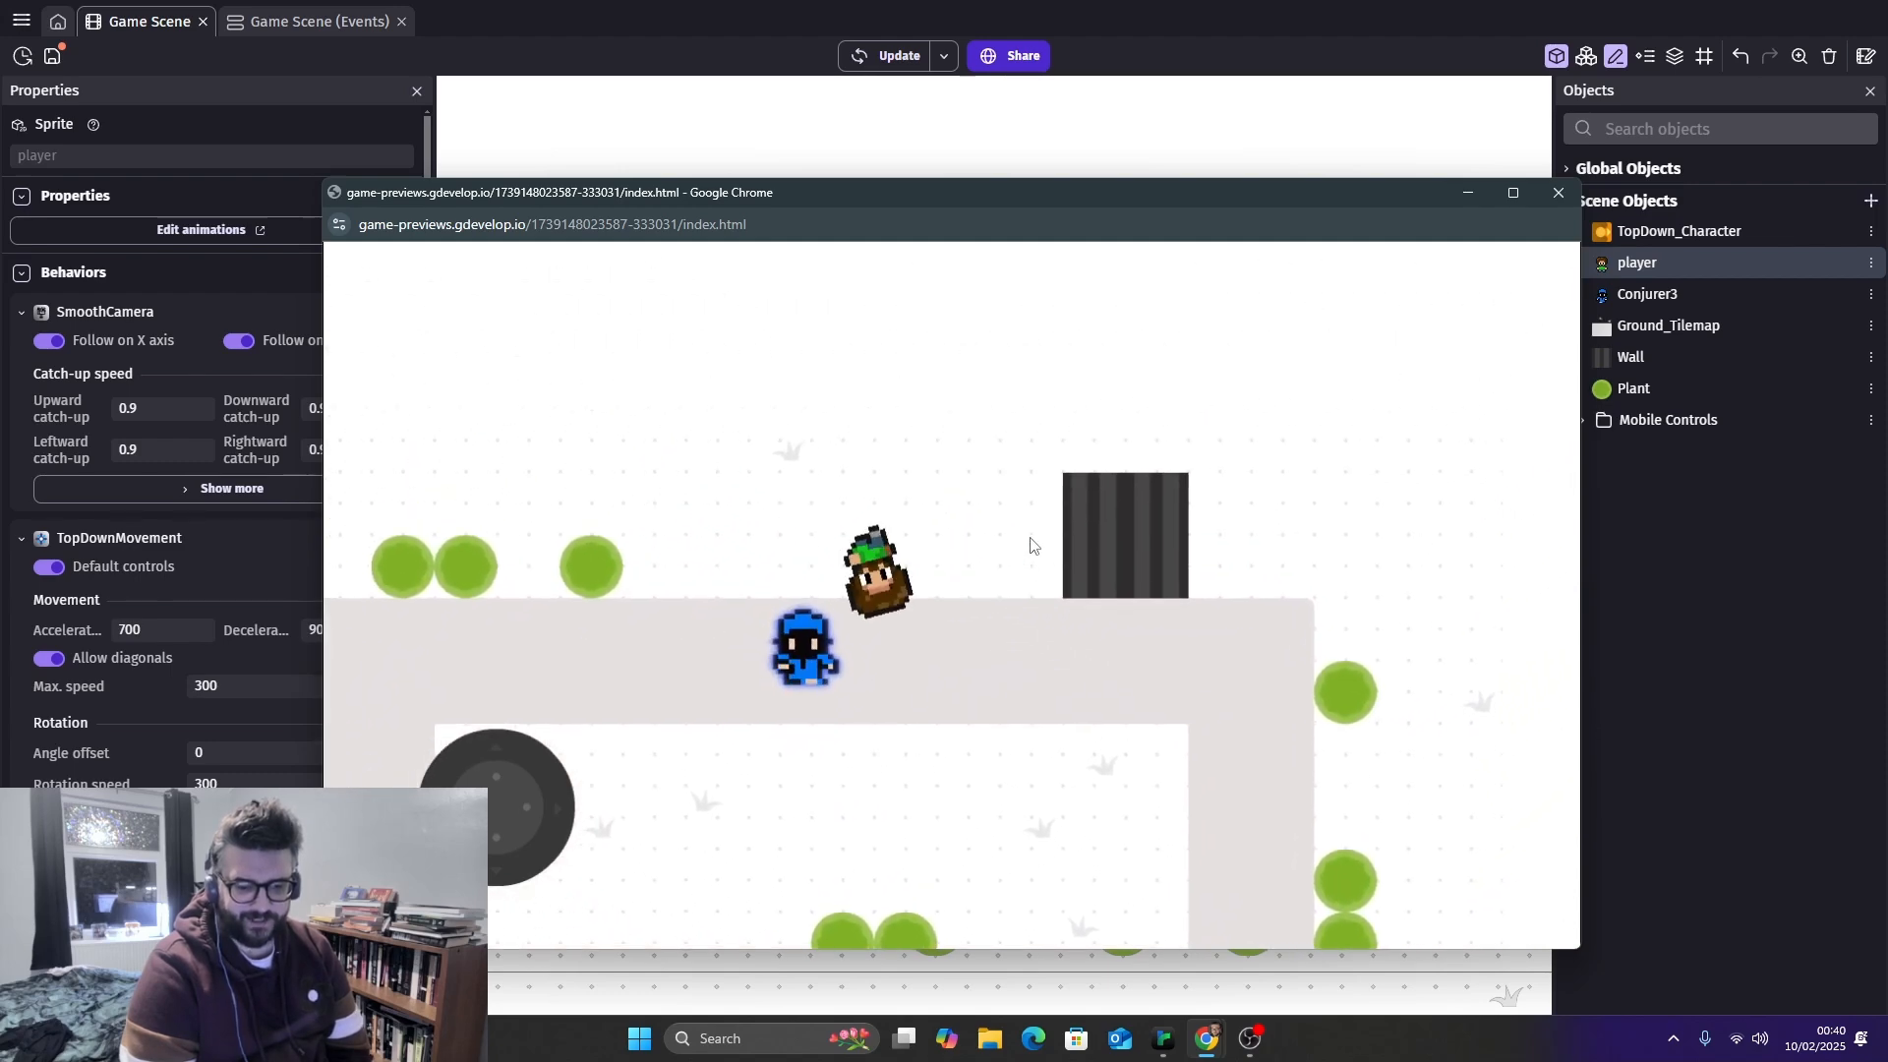
key(Down)
click(1558, 193)
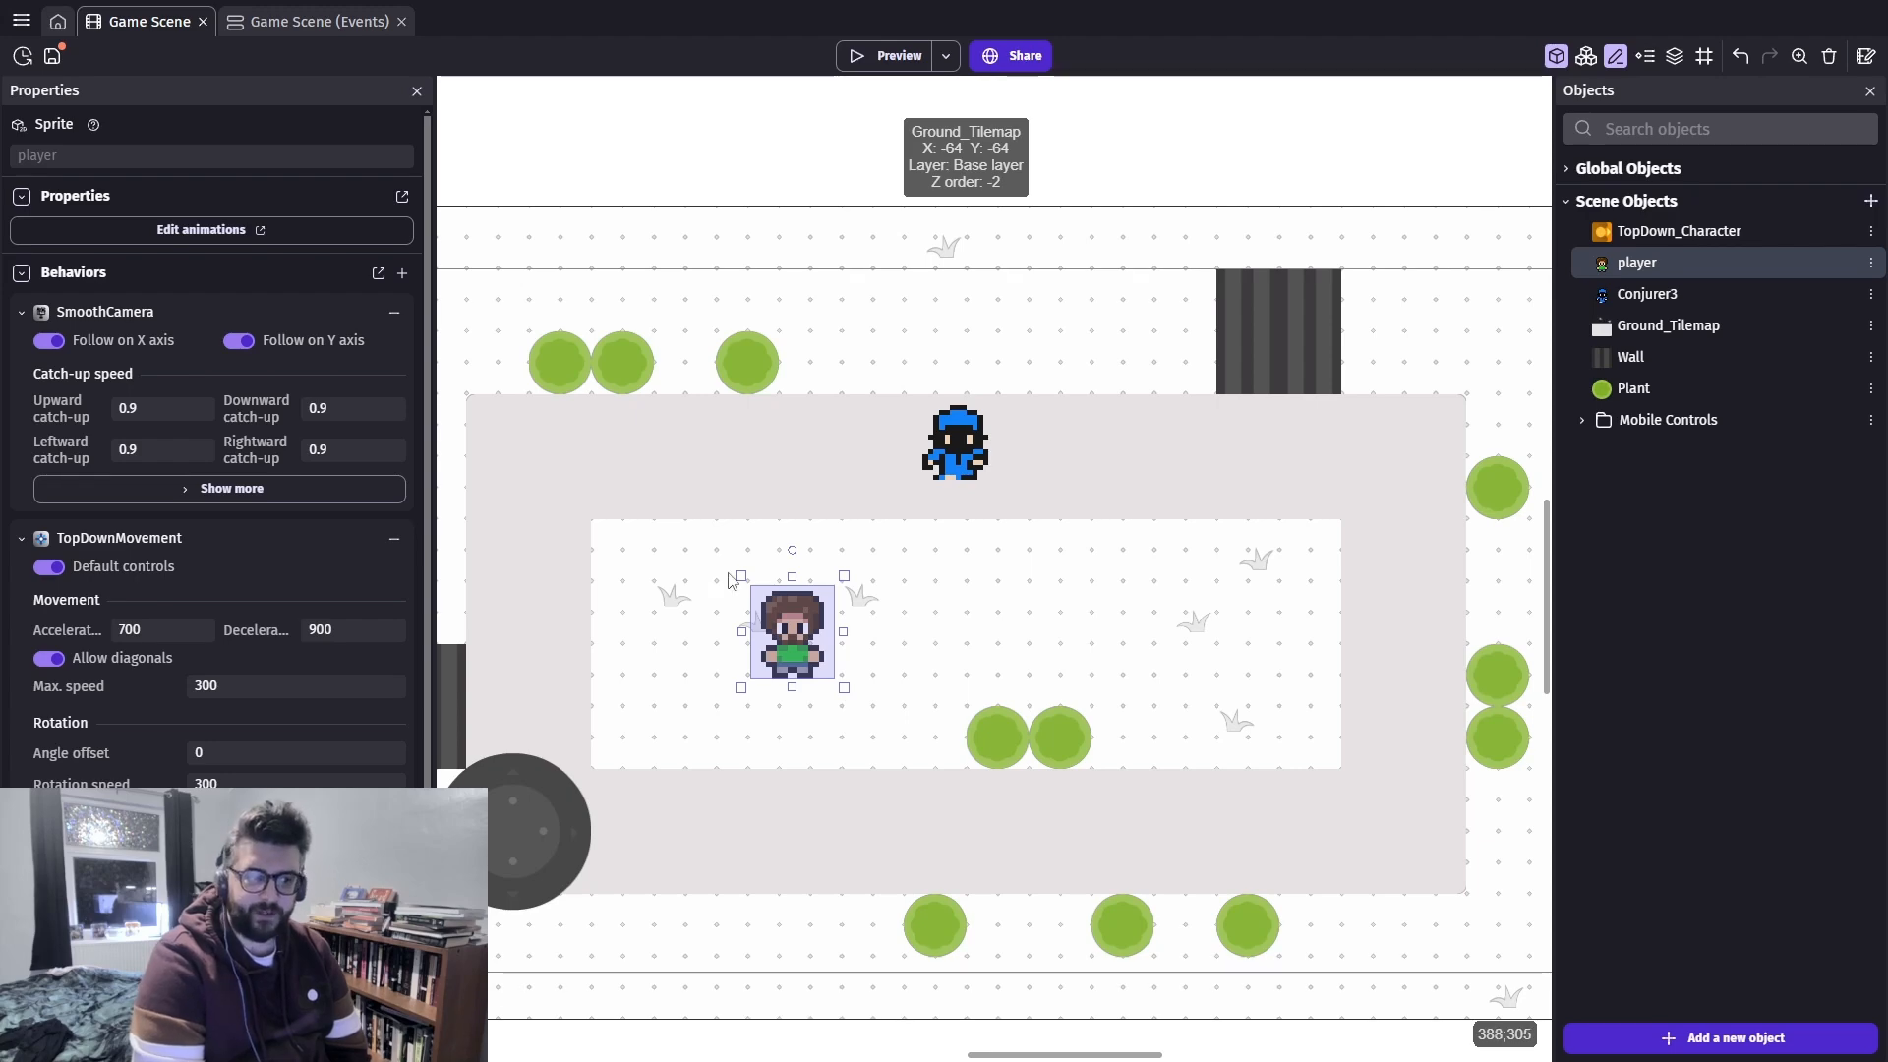
Open the player object for editing, look through its walking animations and preview the Walking Left animation
double_click(793, 641)
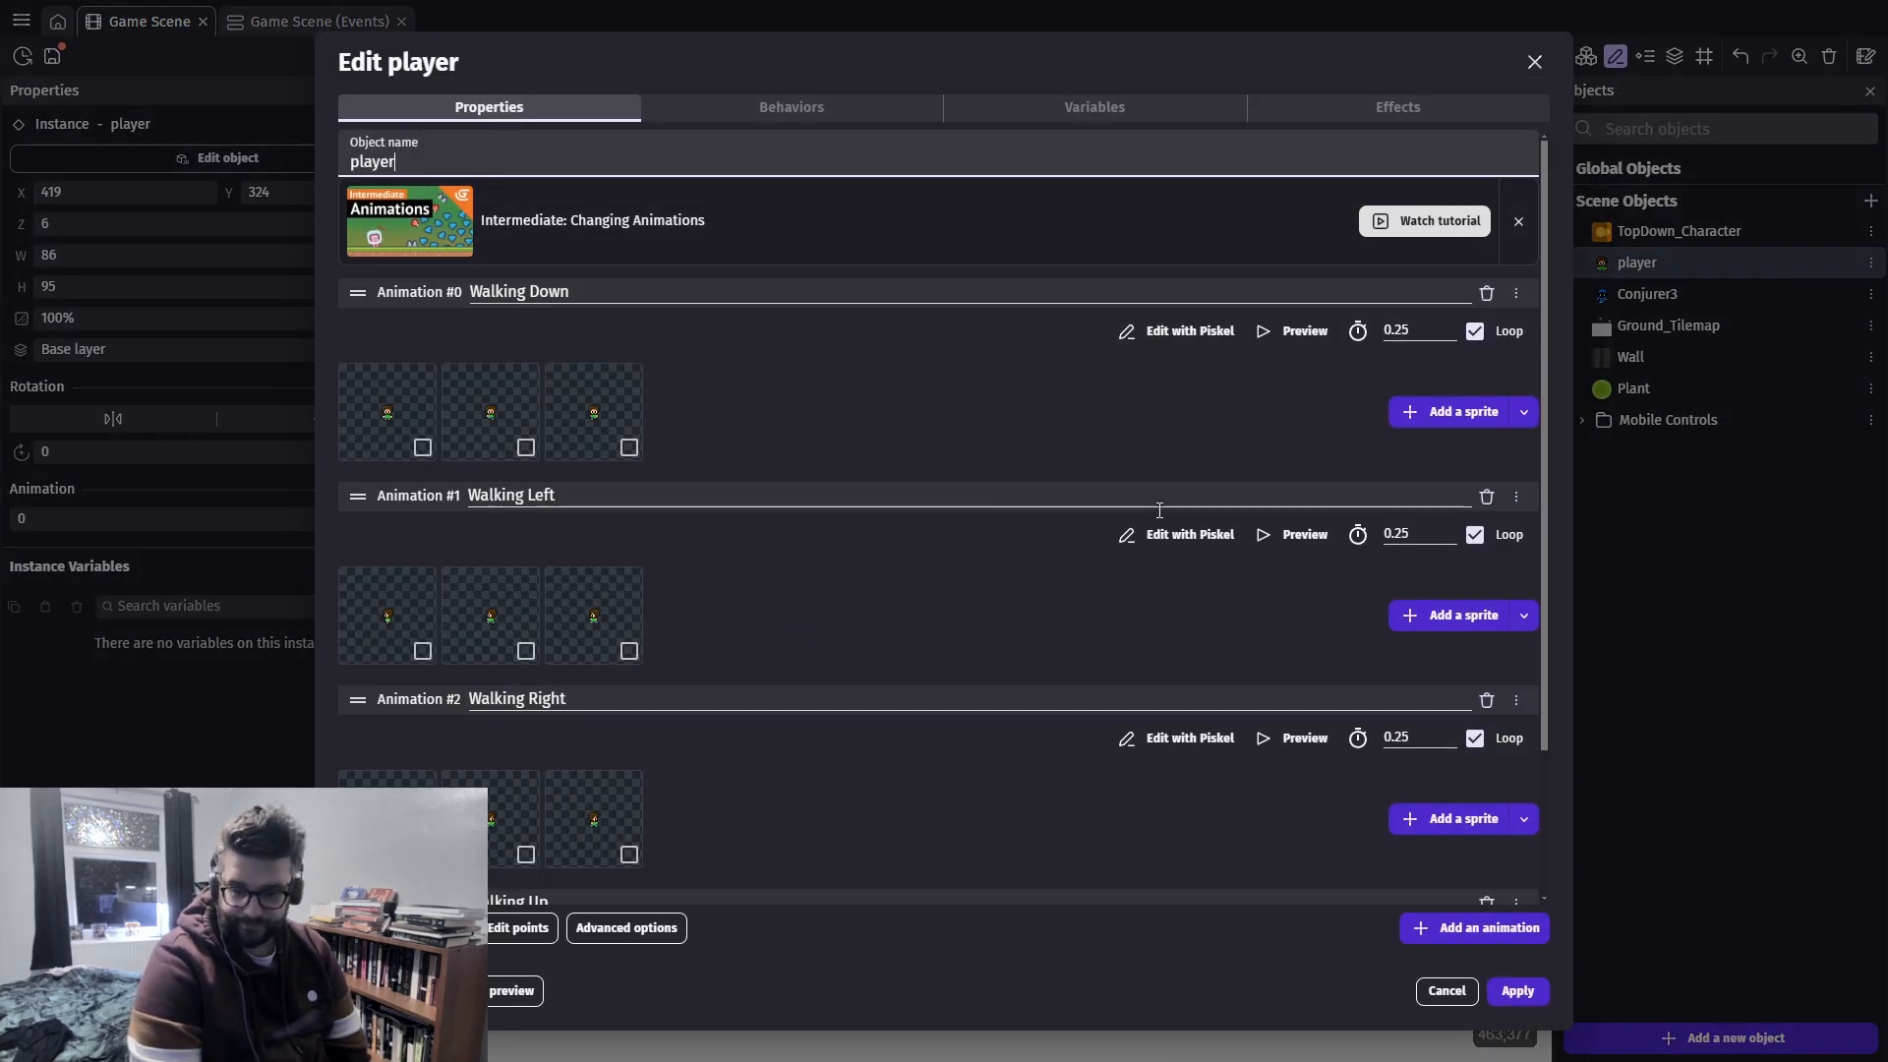
scroll(1229, 606, down, 2)
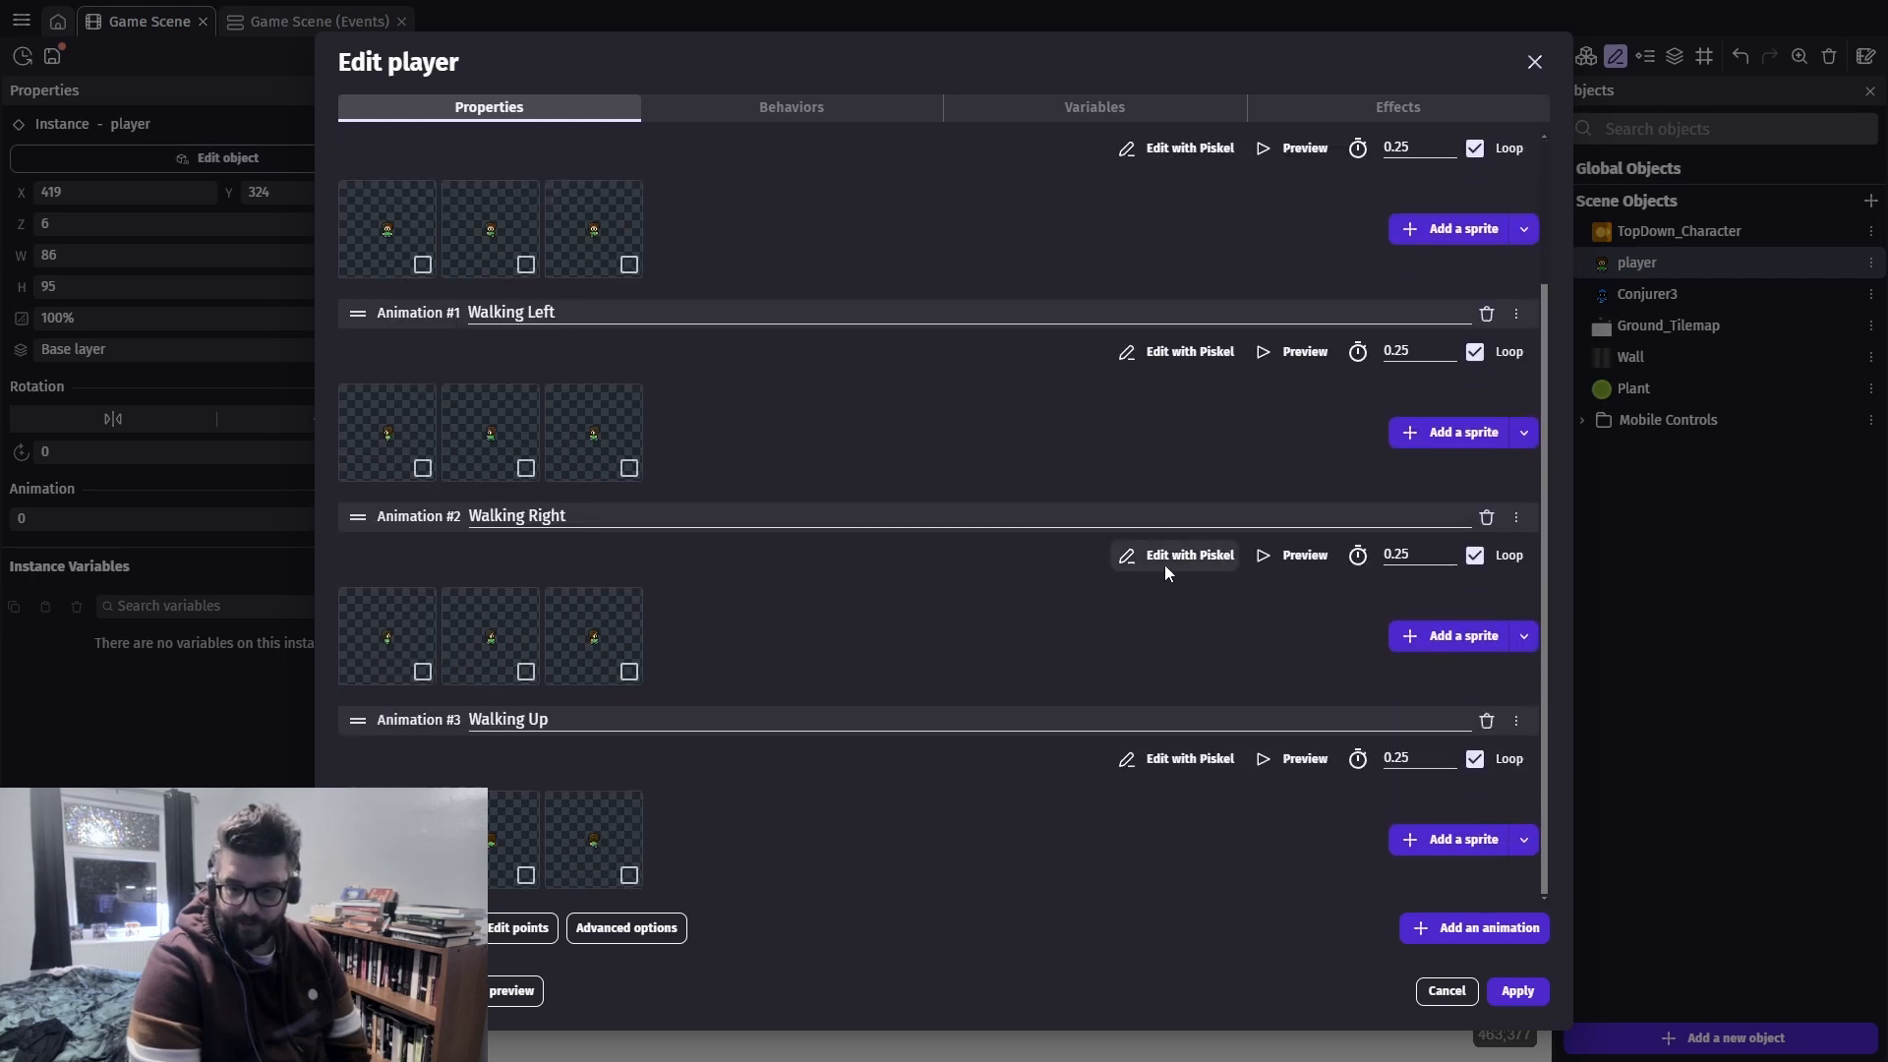
click(1298, 358)
click(1502, 988)
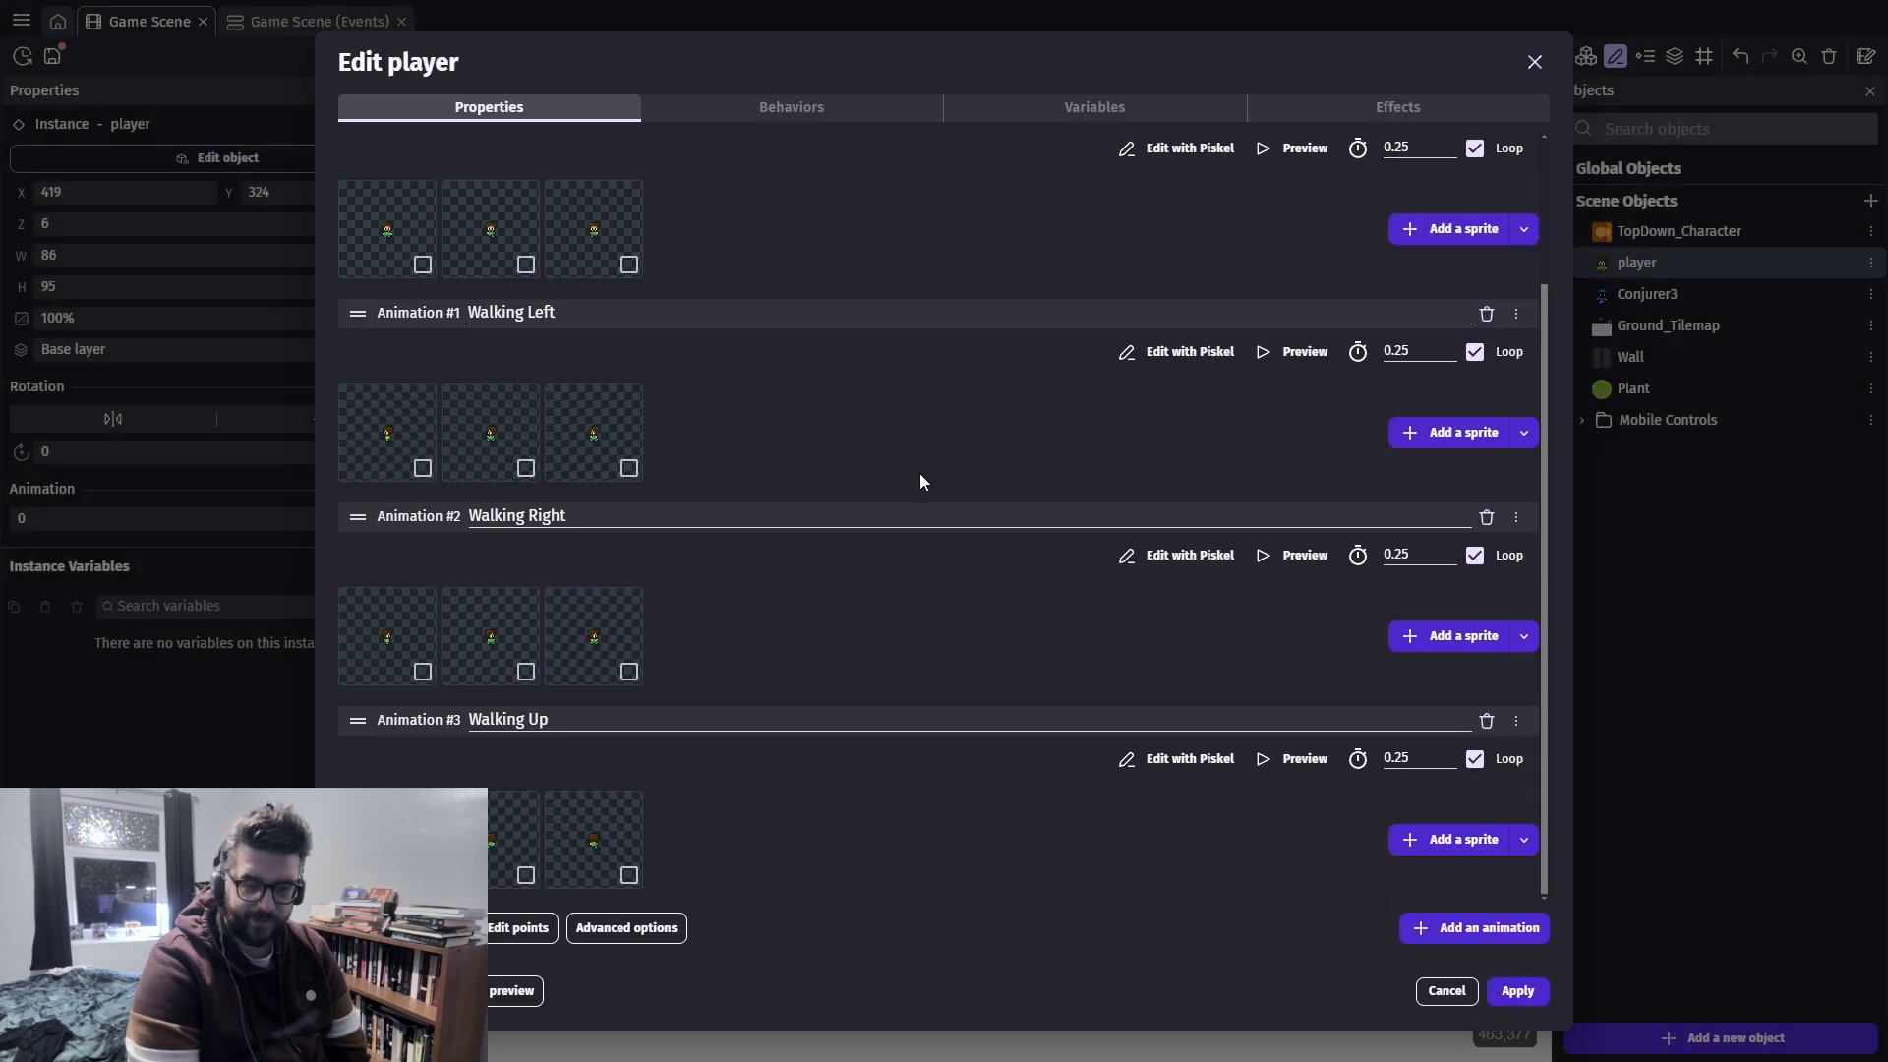
scroll(929, 512, up, 2)
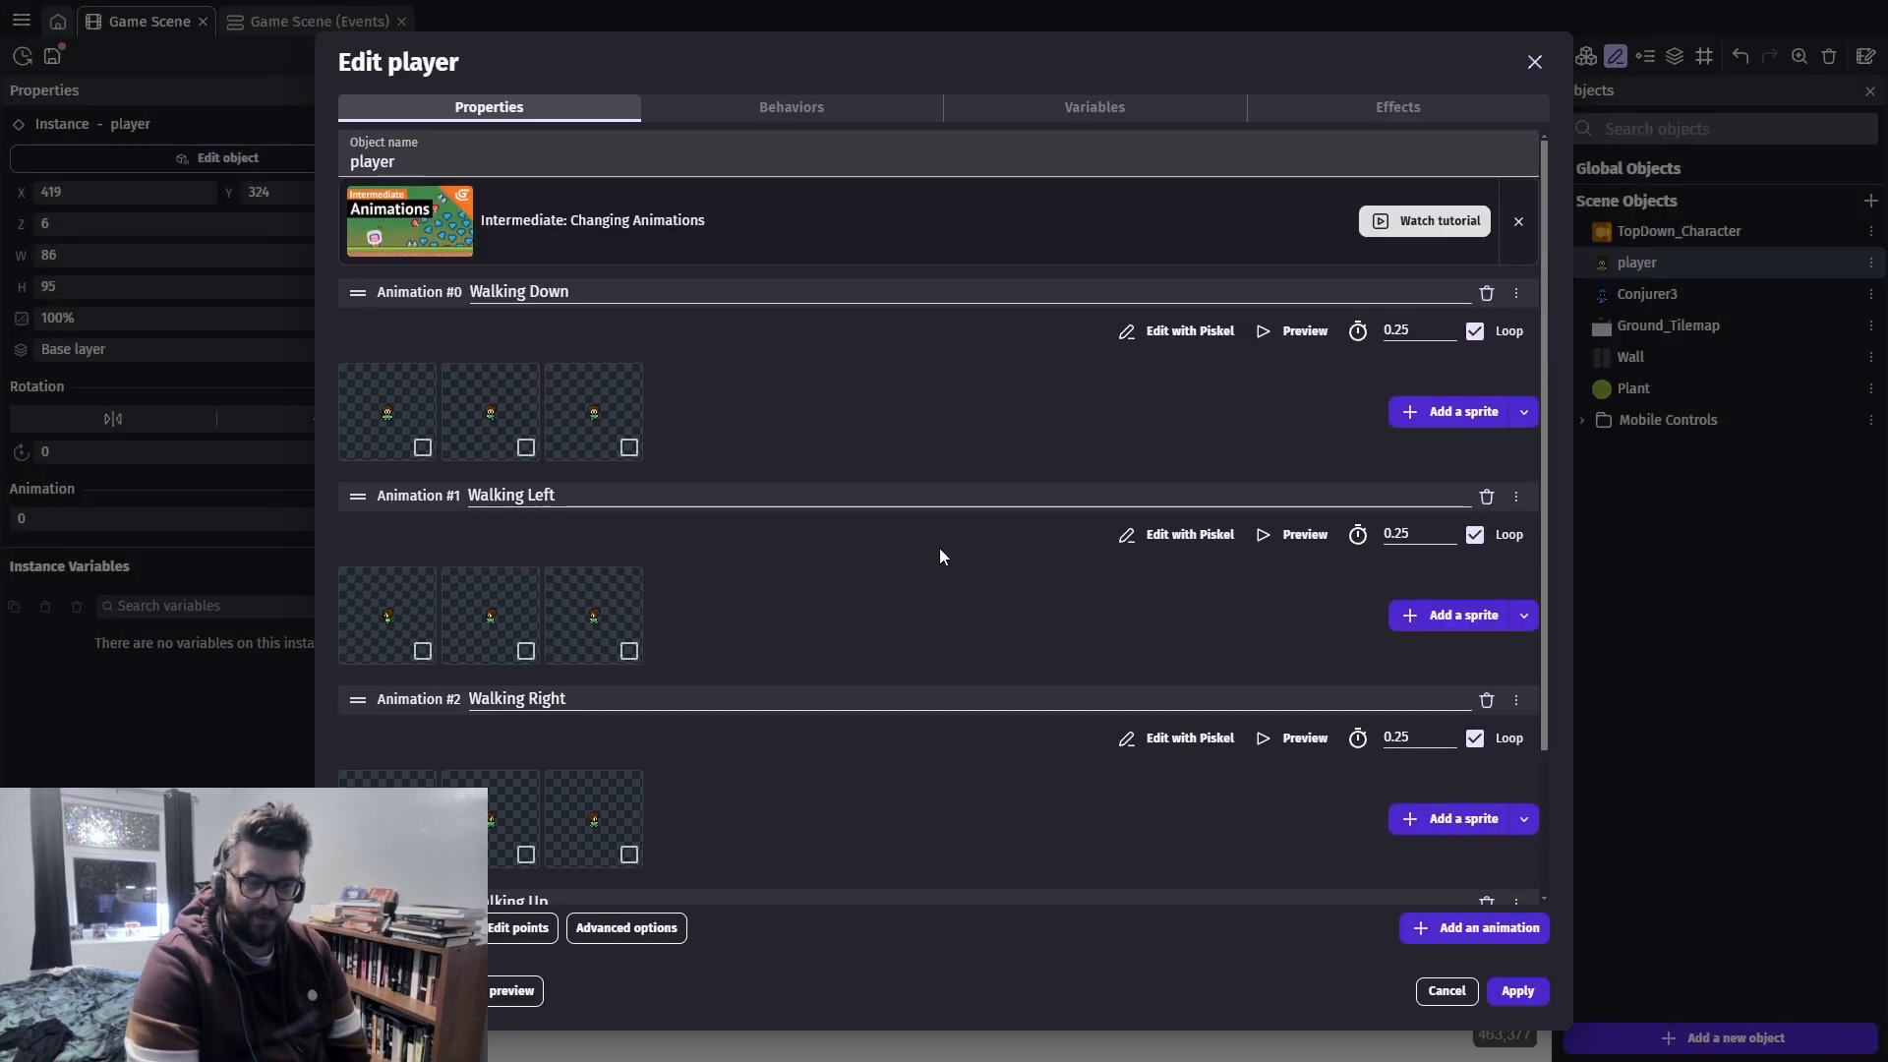
Turn off Rotate object in the player's top-down movement behavior and apply the change
click(749, 104)
scroll(829, 553, down, 5)
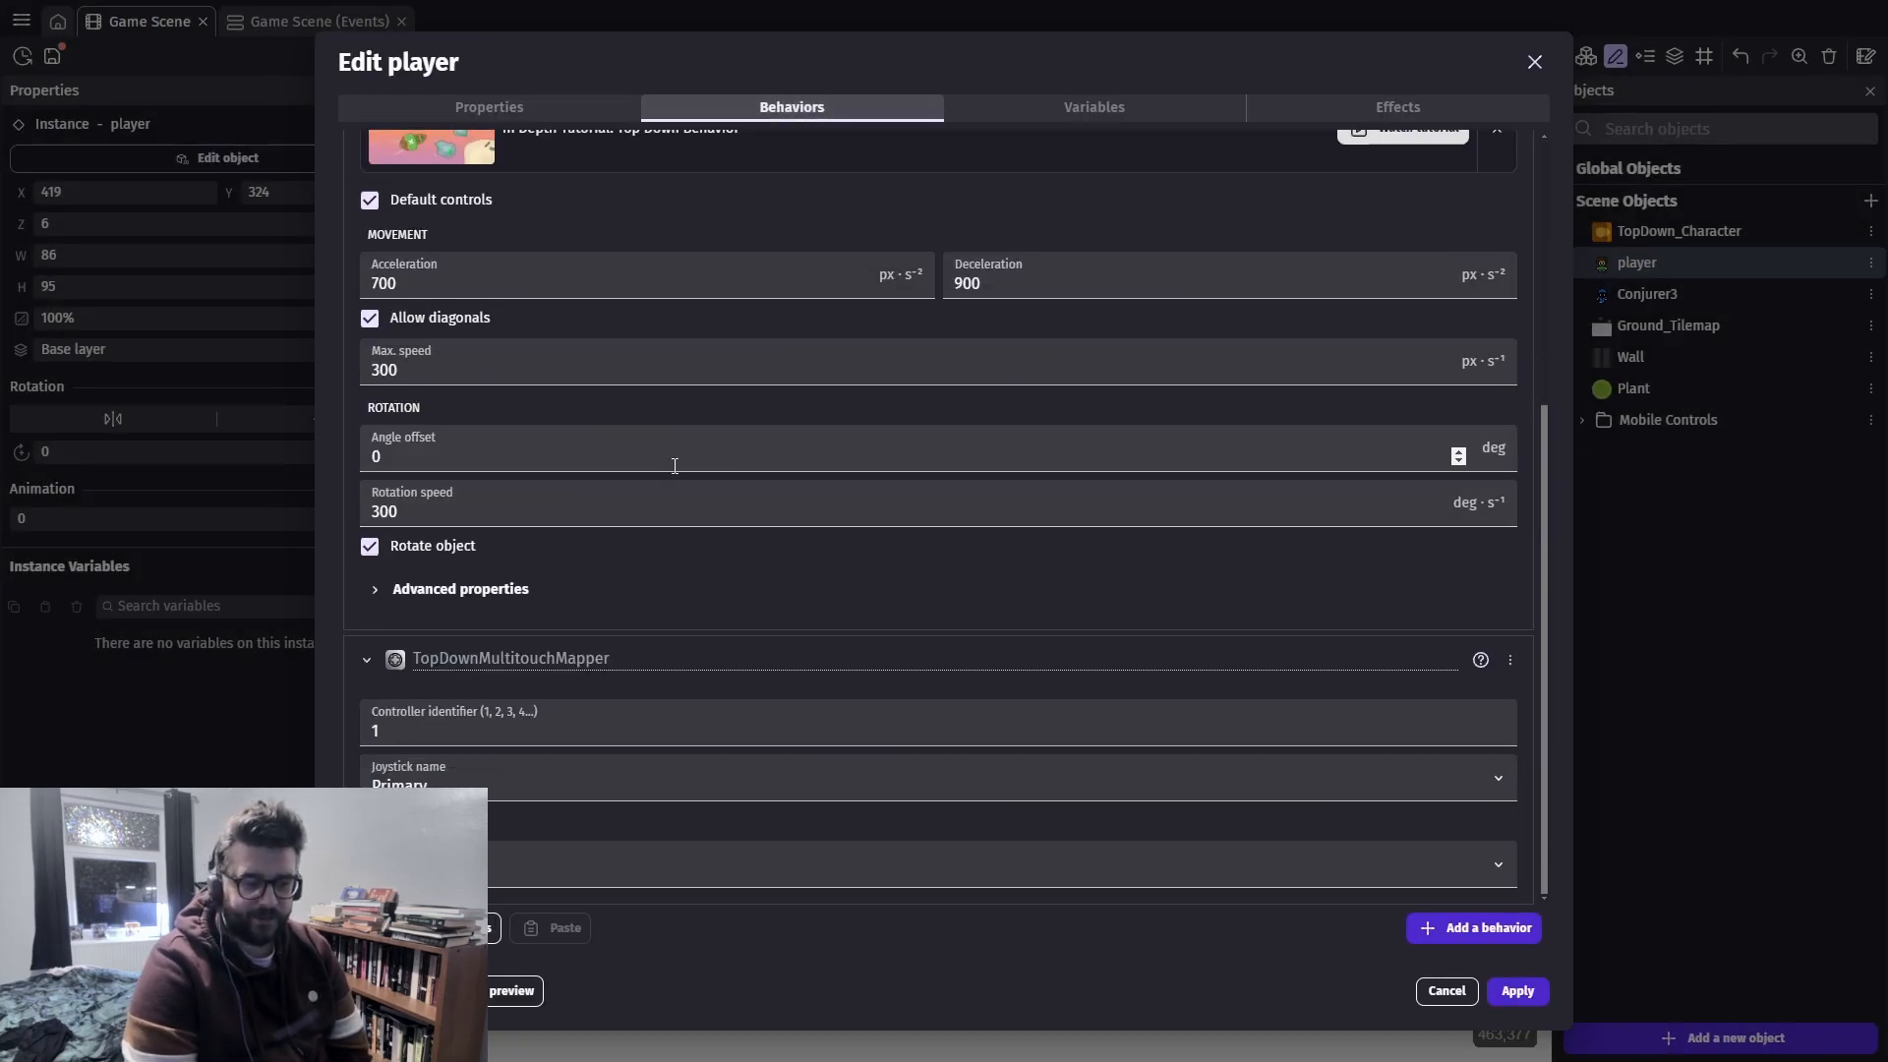
click(1470, 990)
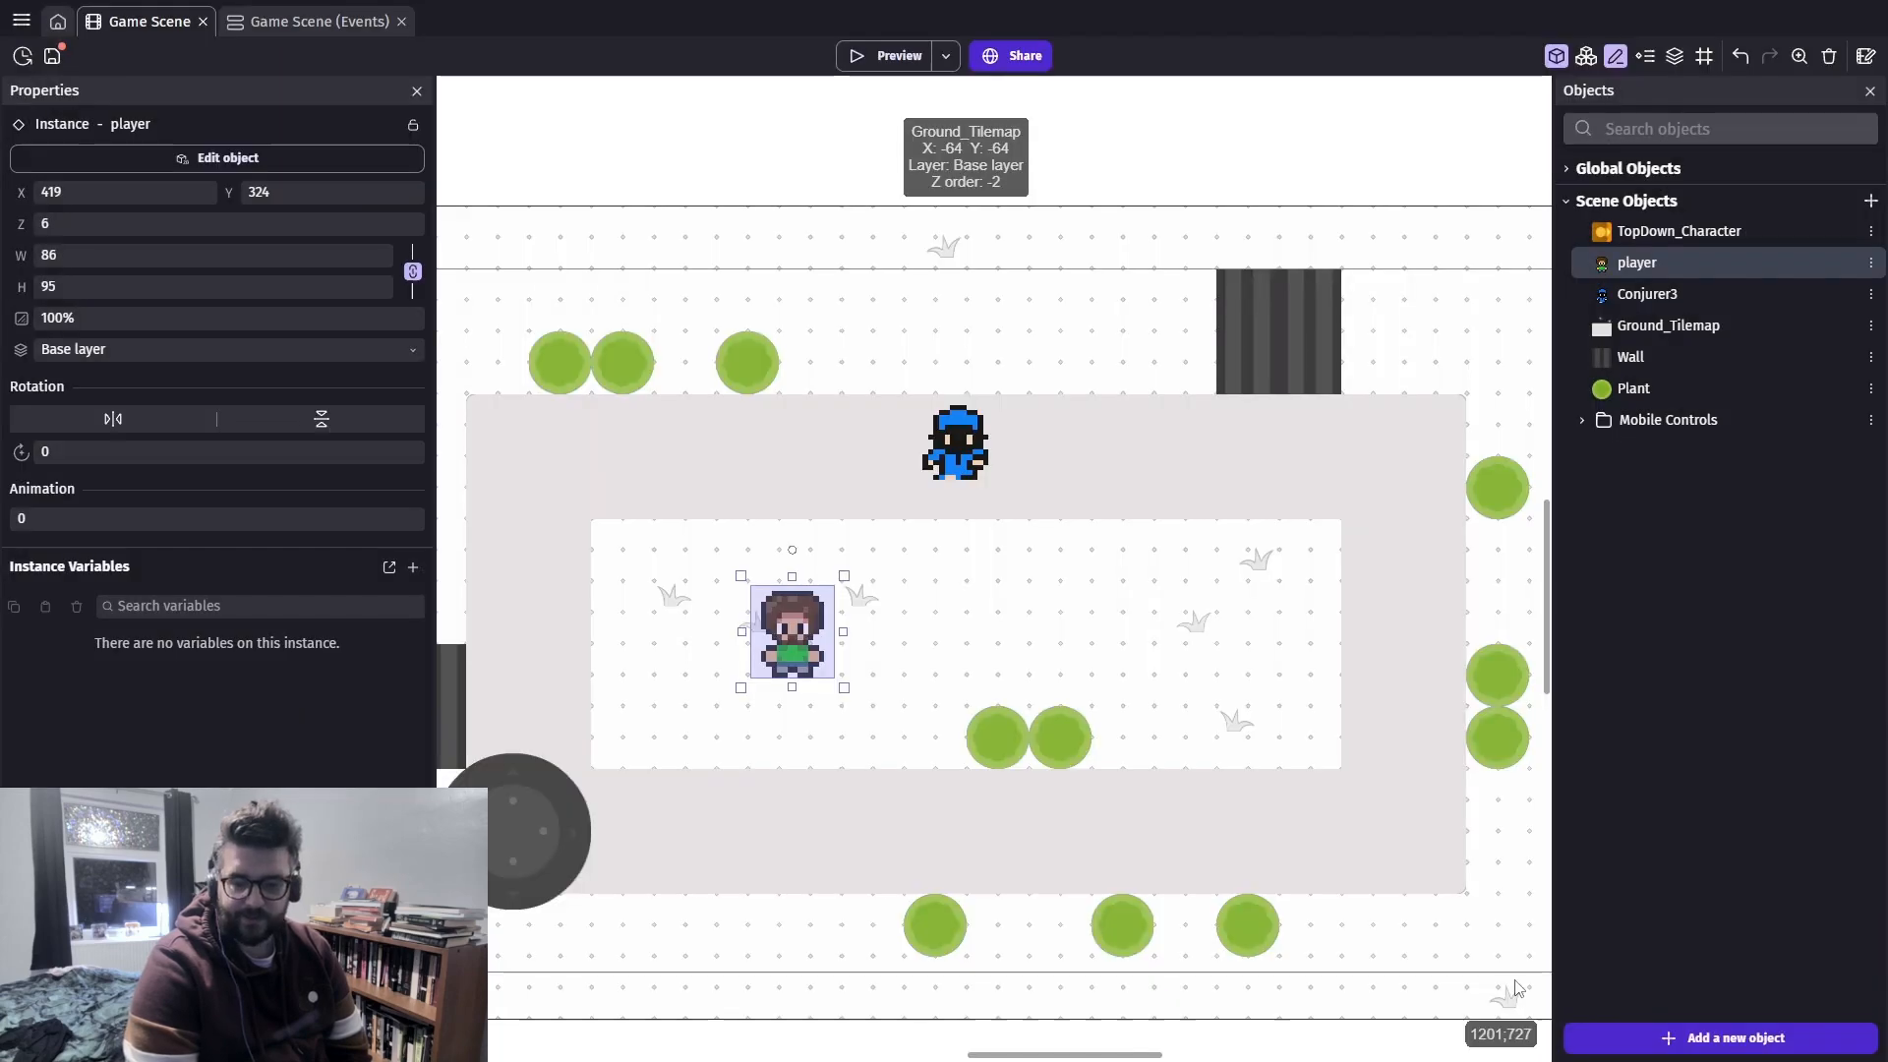
Preview the game again and walk the player in all directions around Conjurer3 and the plants to check its orientation while moving
click(881, 57)
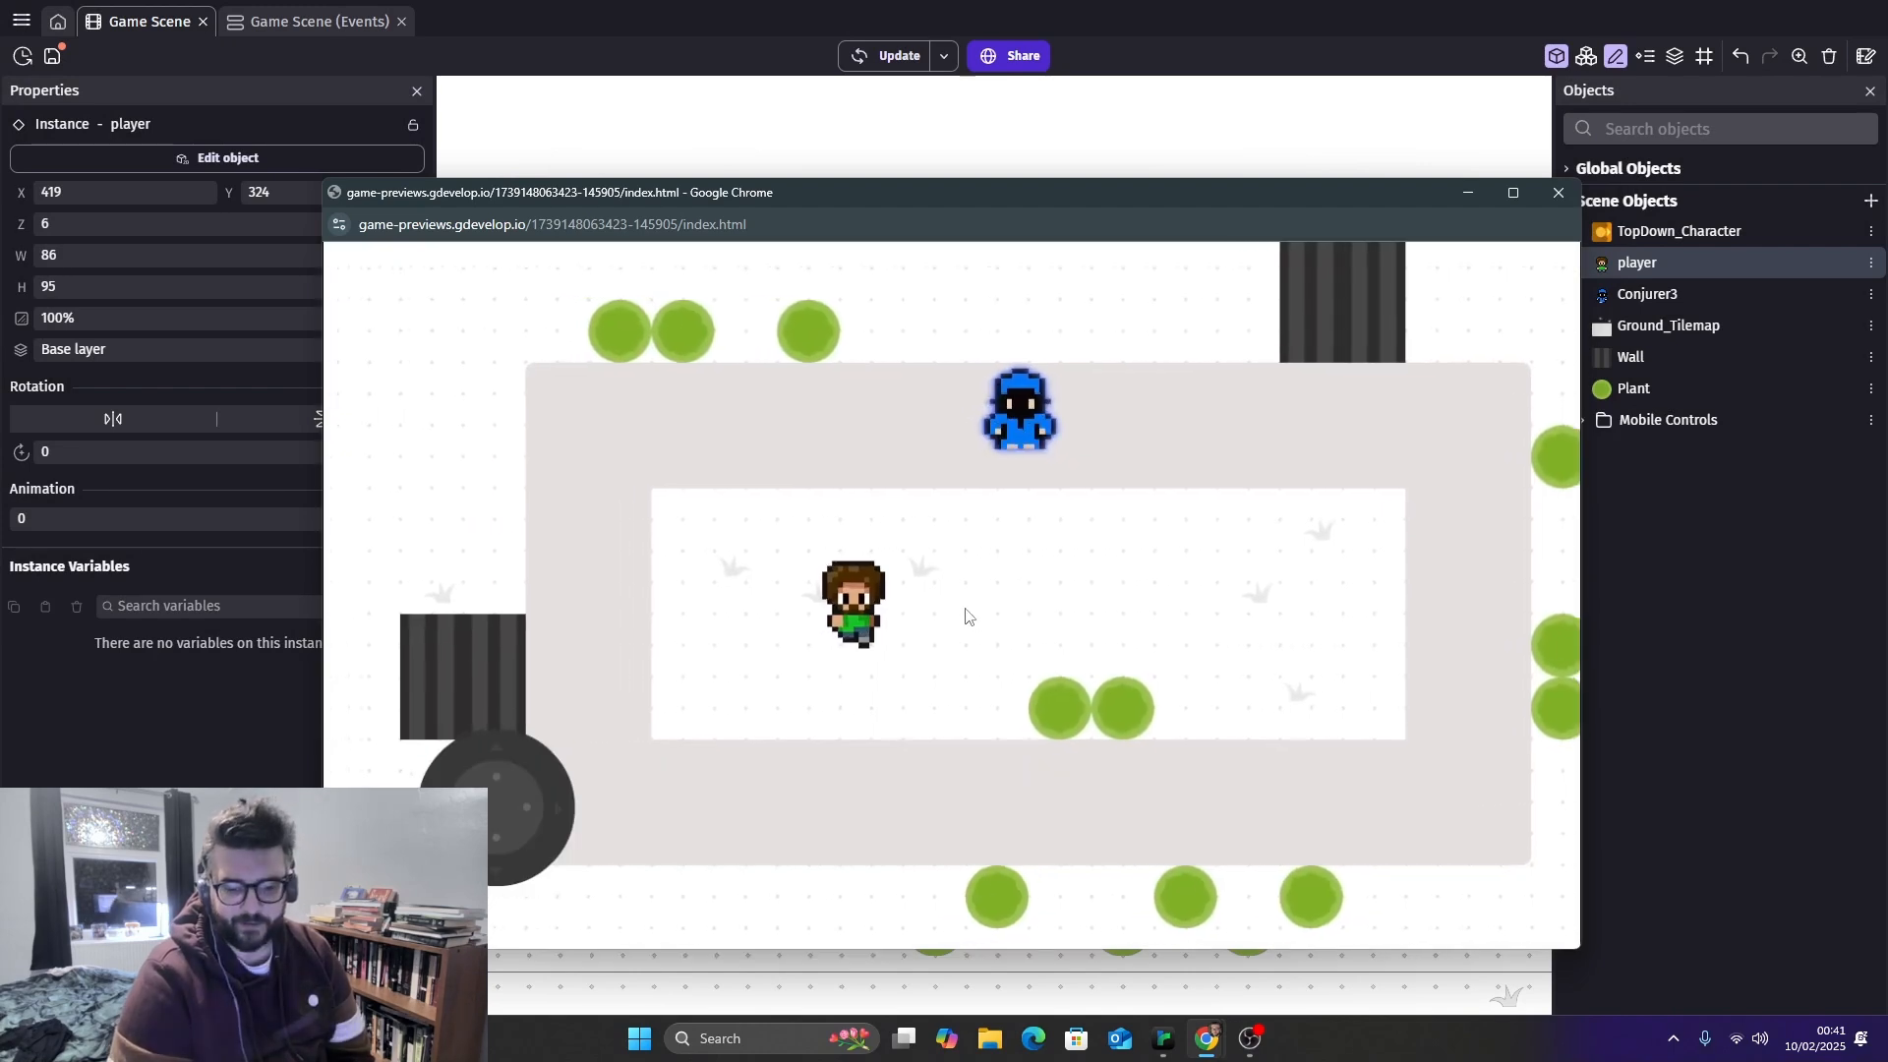
key(Right)
key(Up)
key(Left)
key(Down)
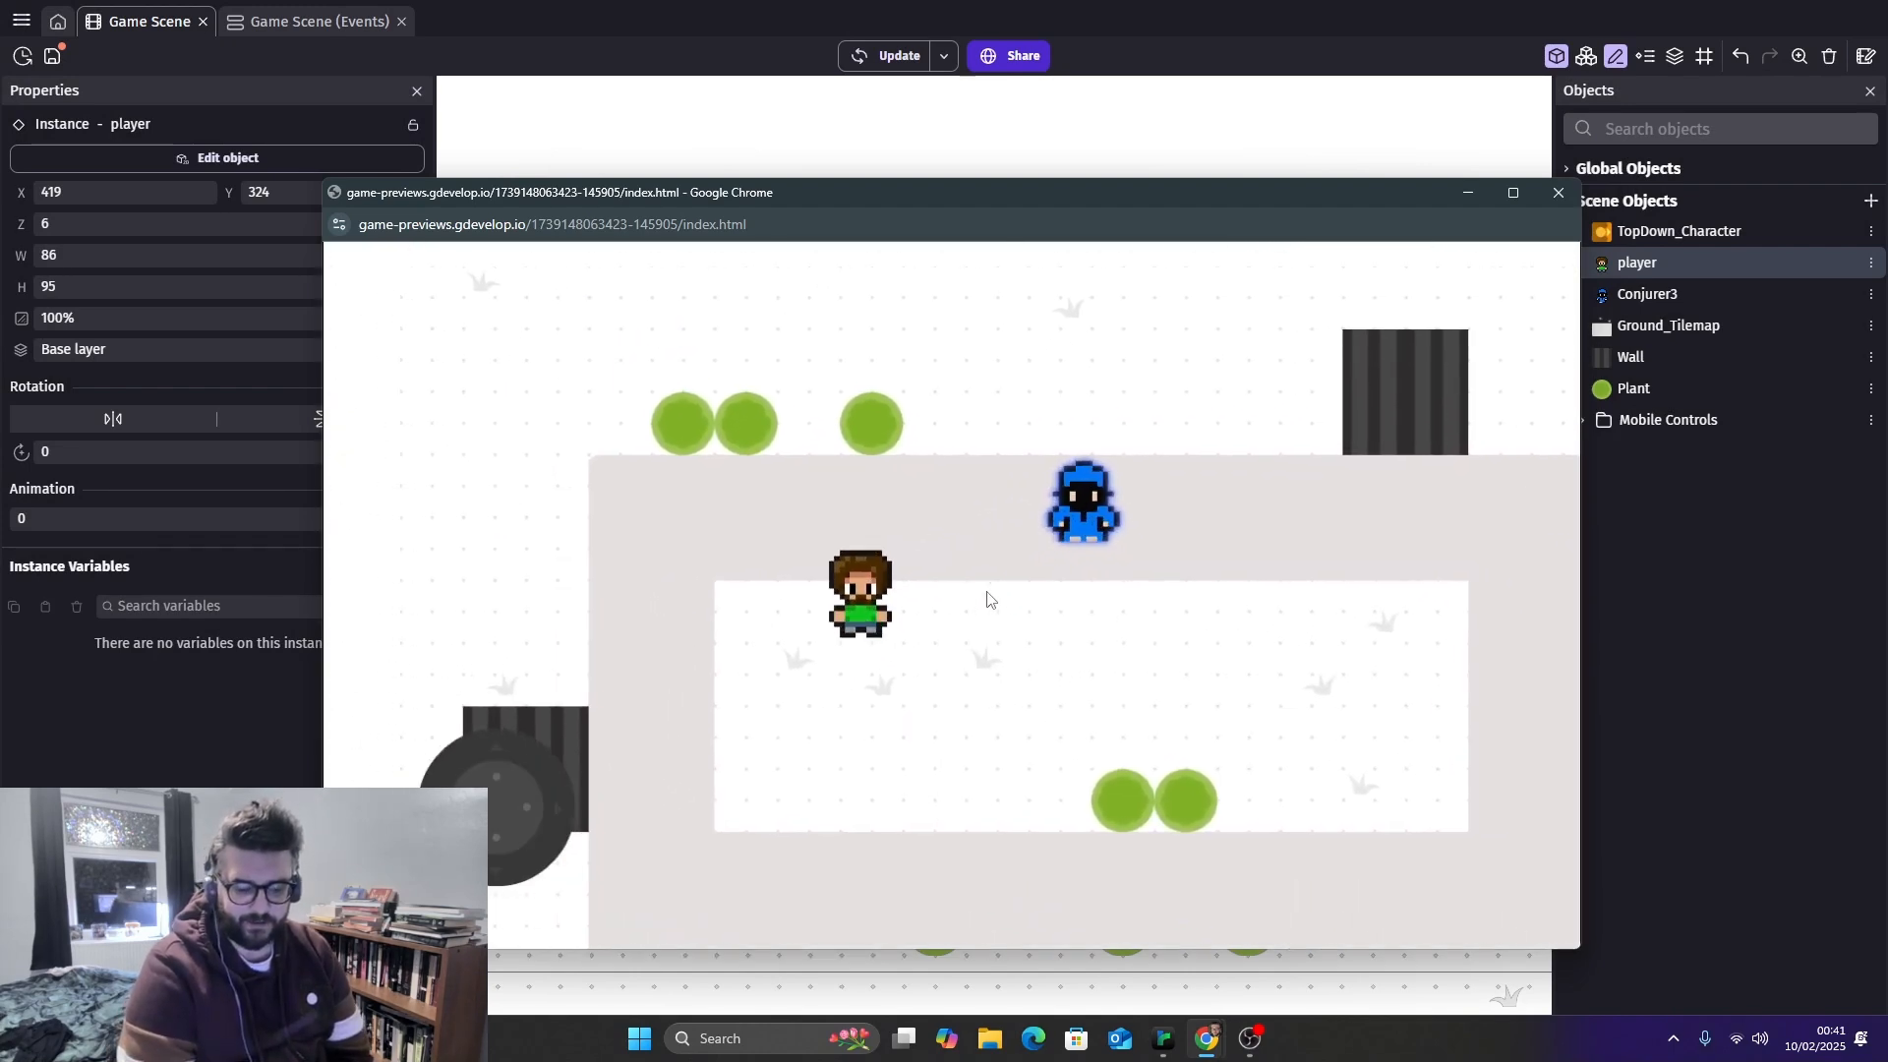
key(Right)
key(Right)
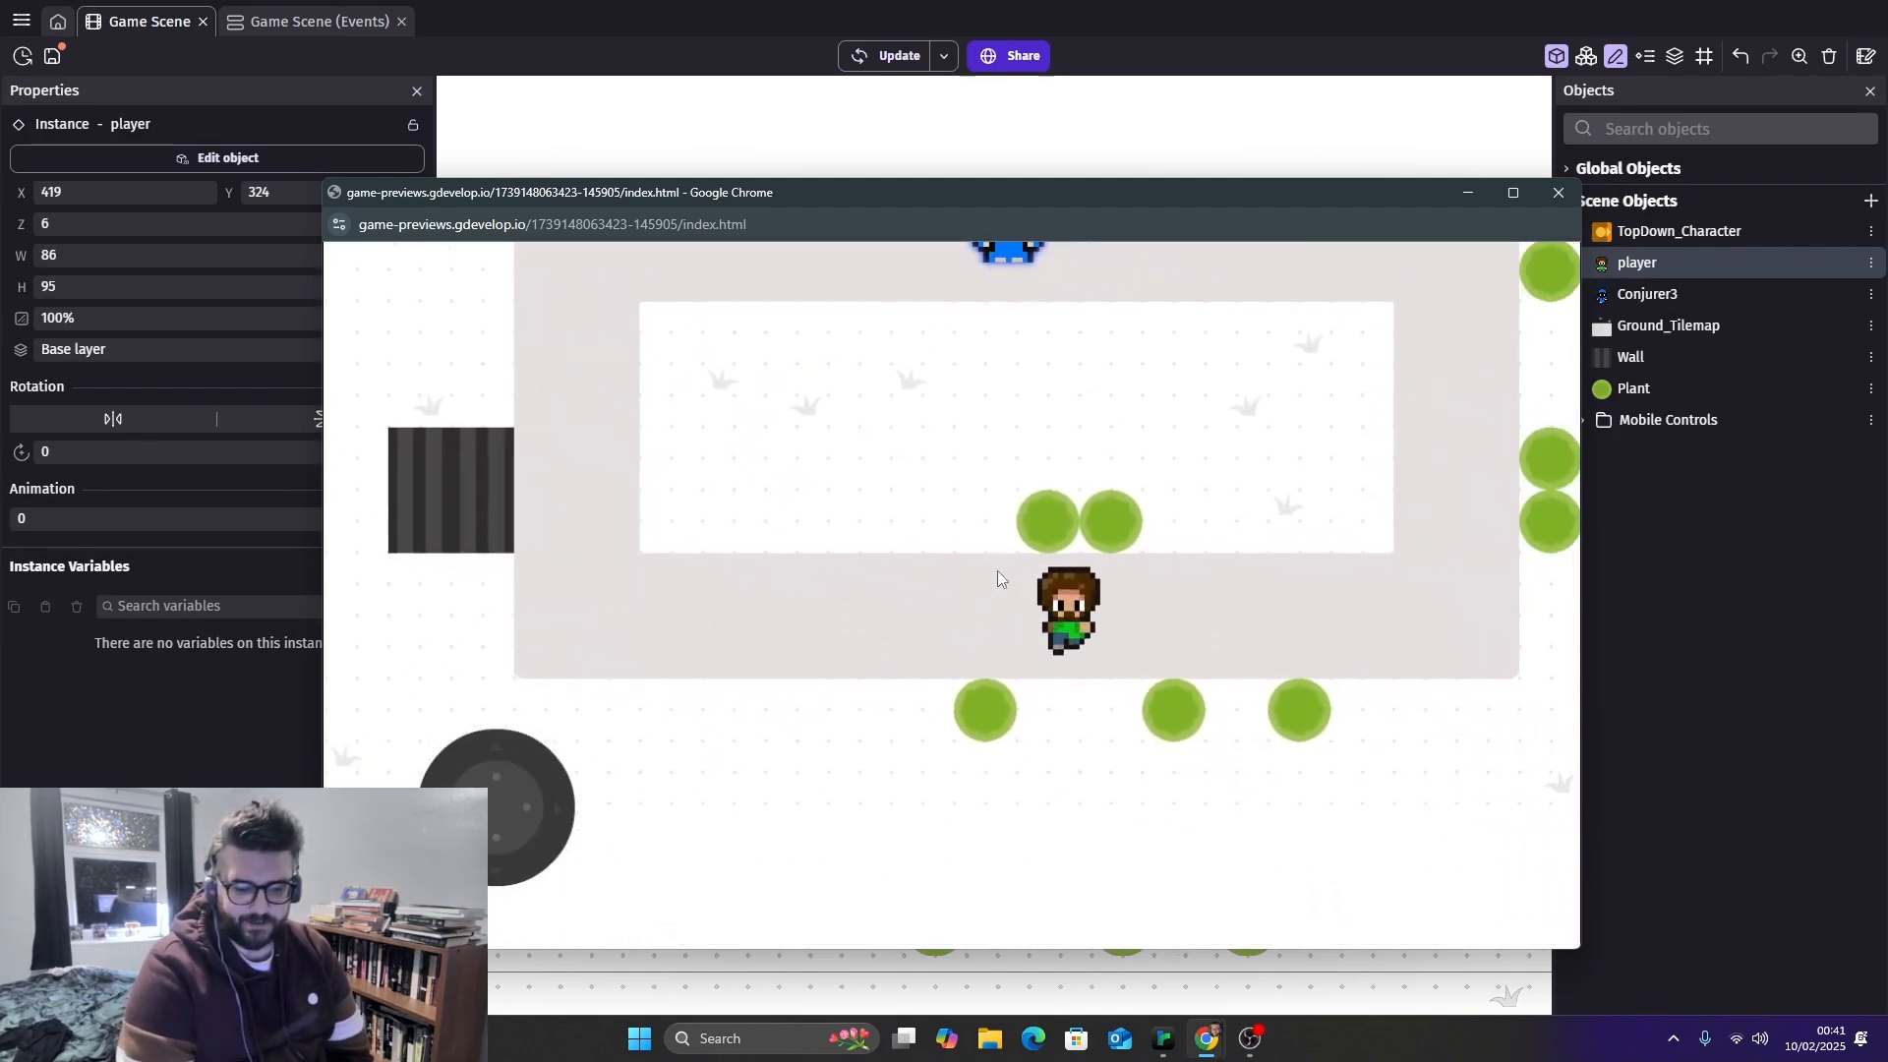
key(Up)
key(Left)
key(Up)
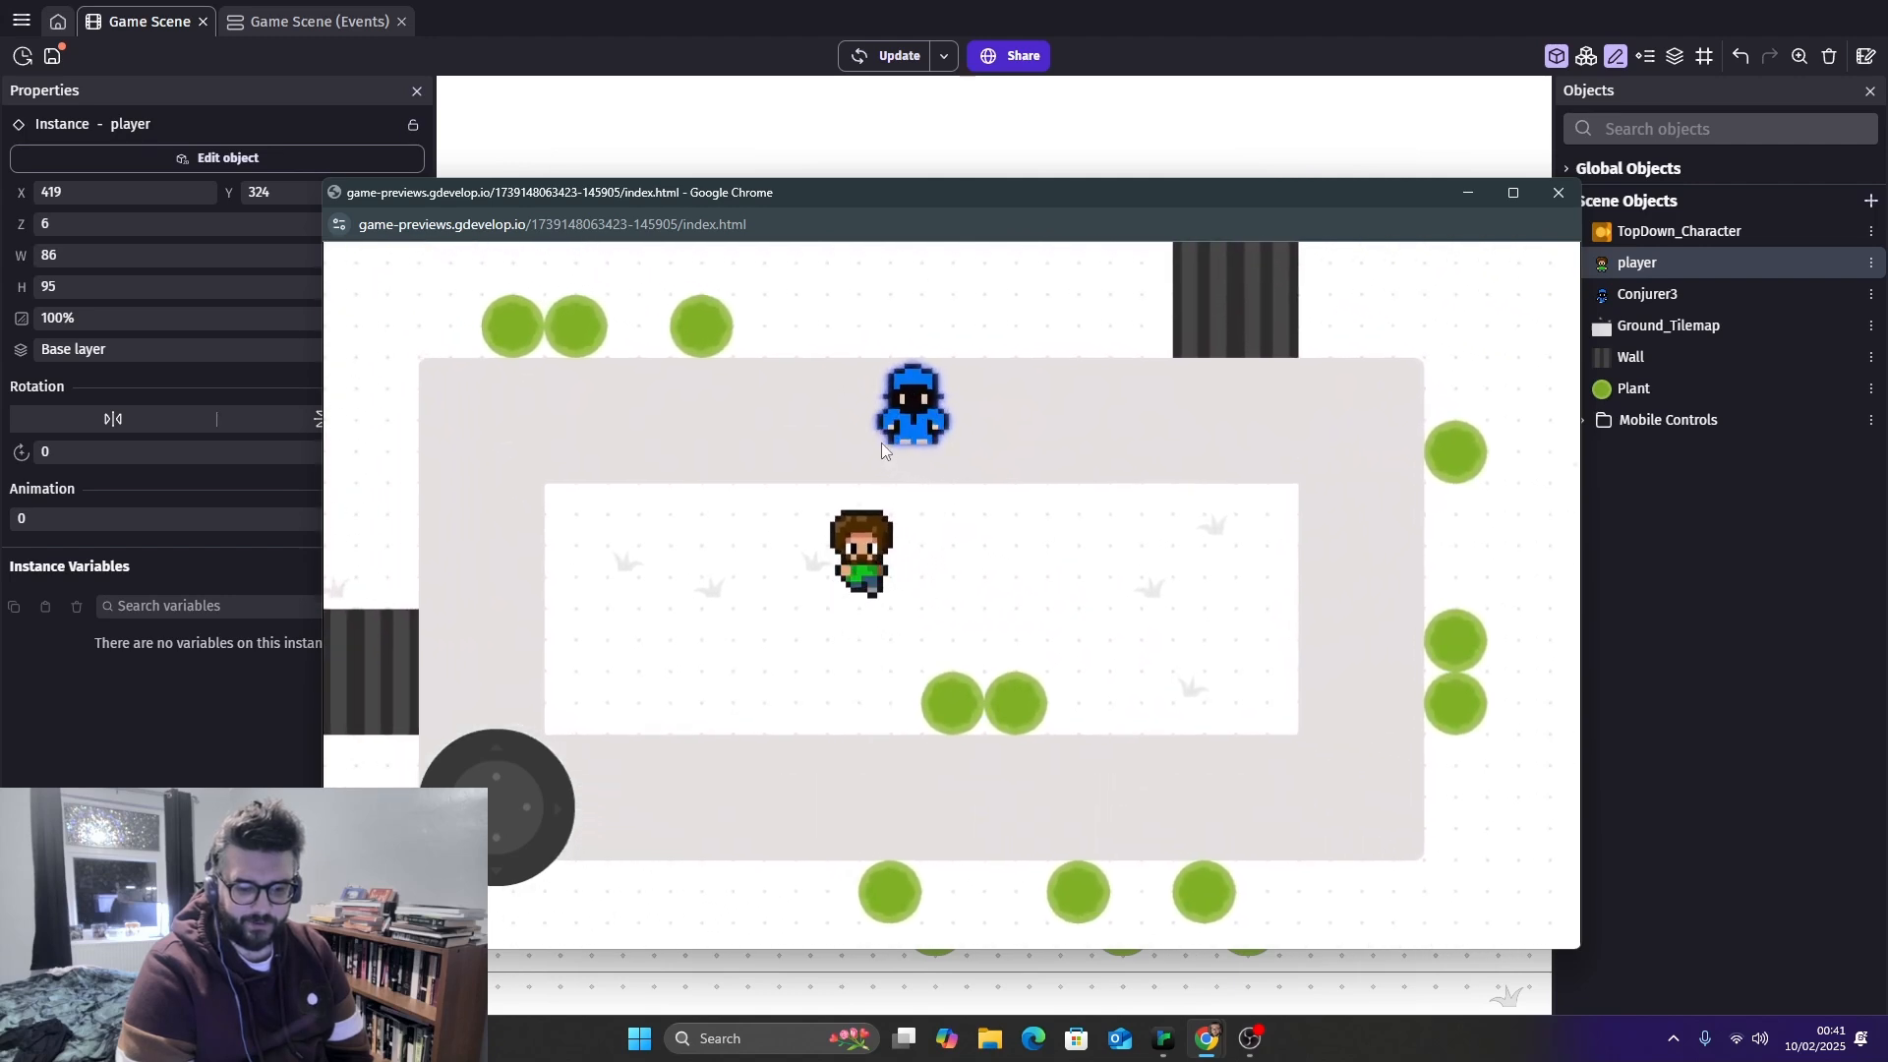
key(Left)
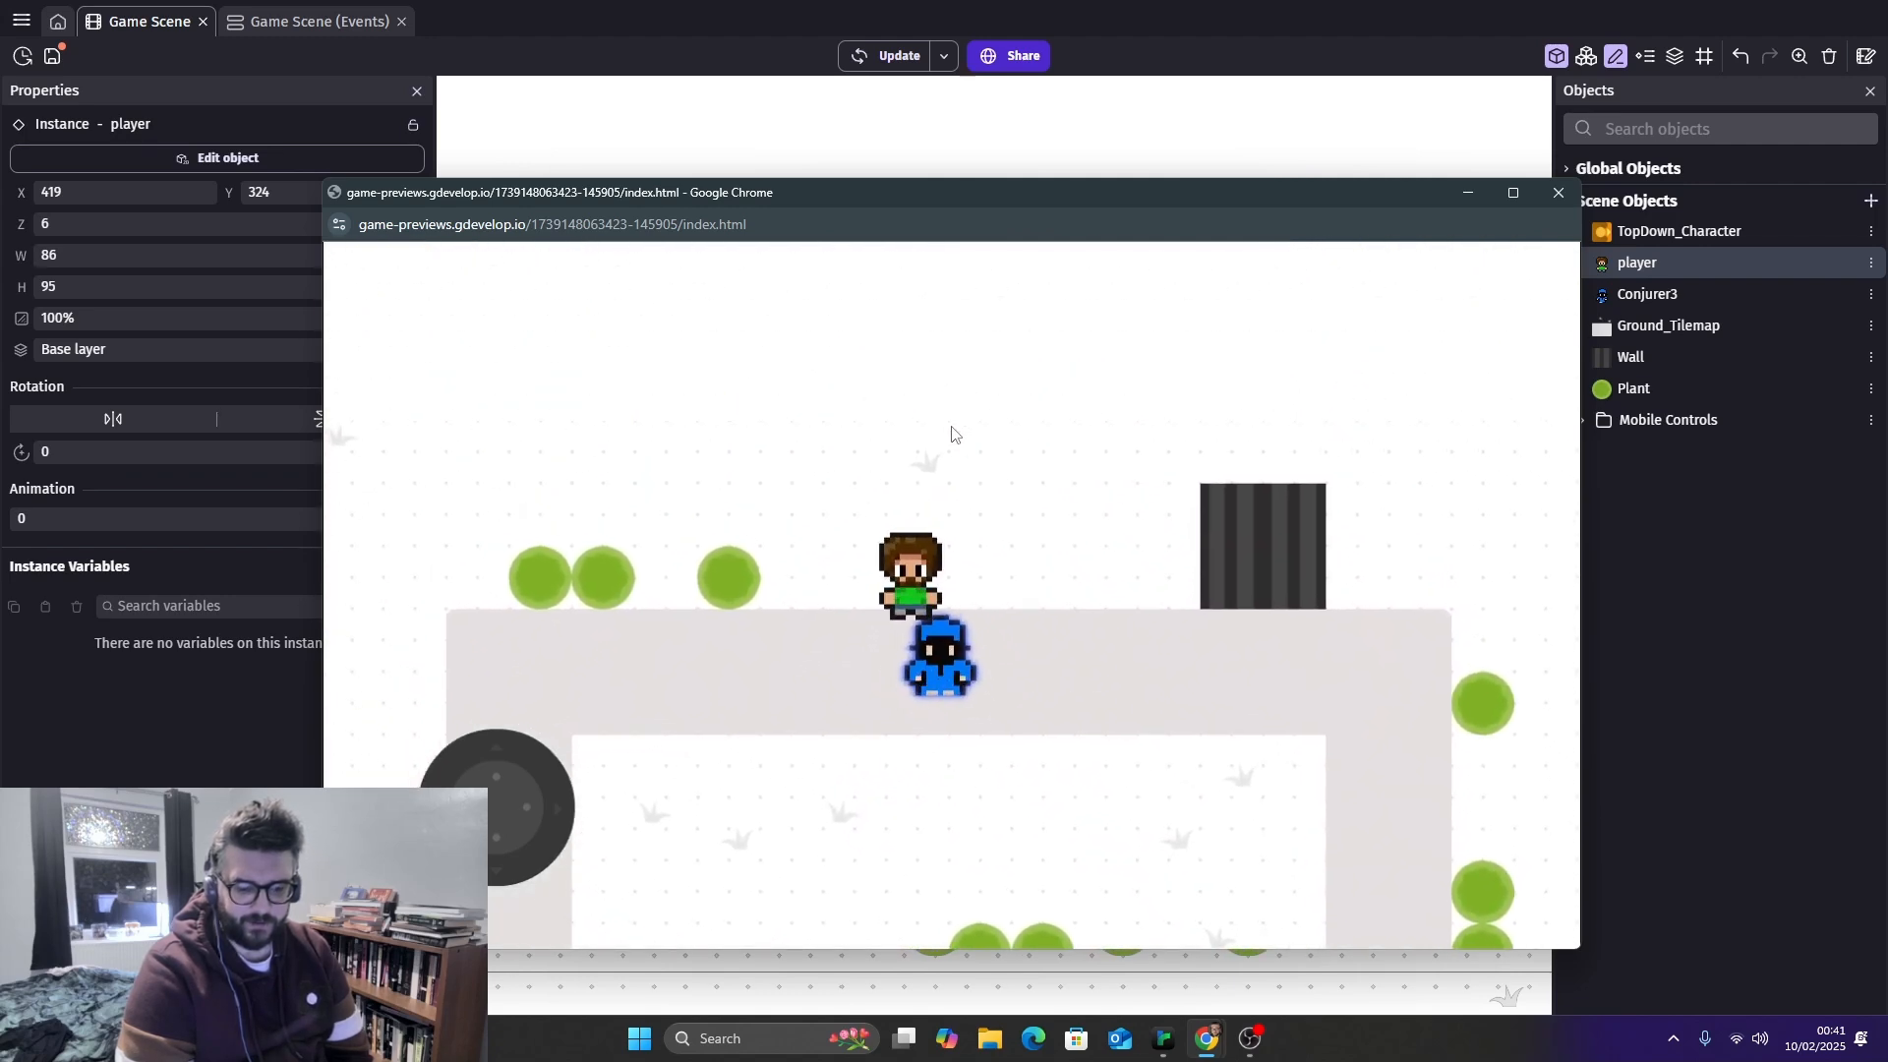
key(Down)
key(Down)
key(Right)
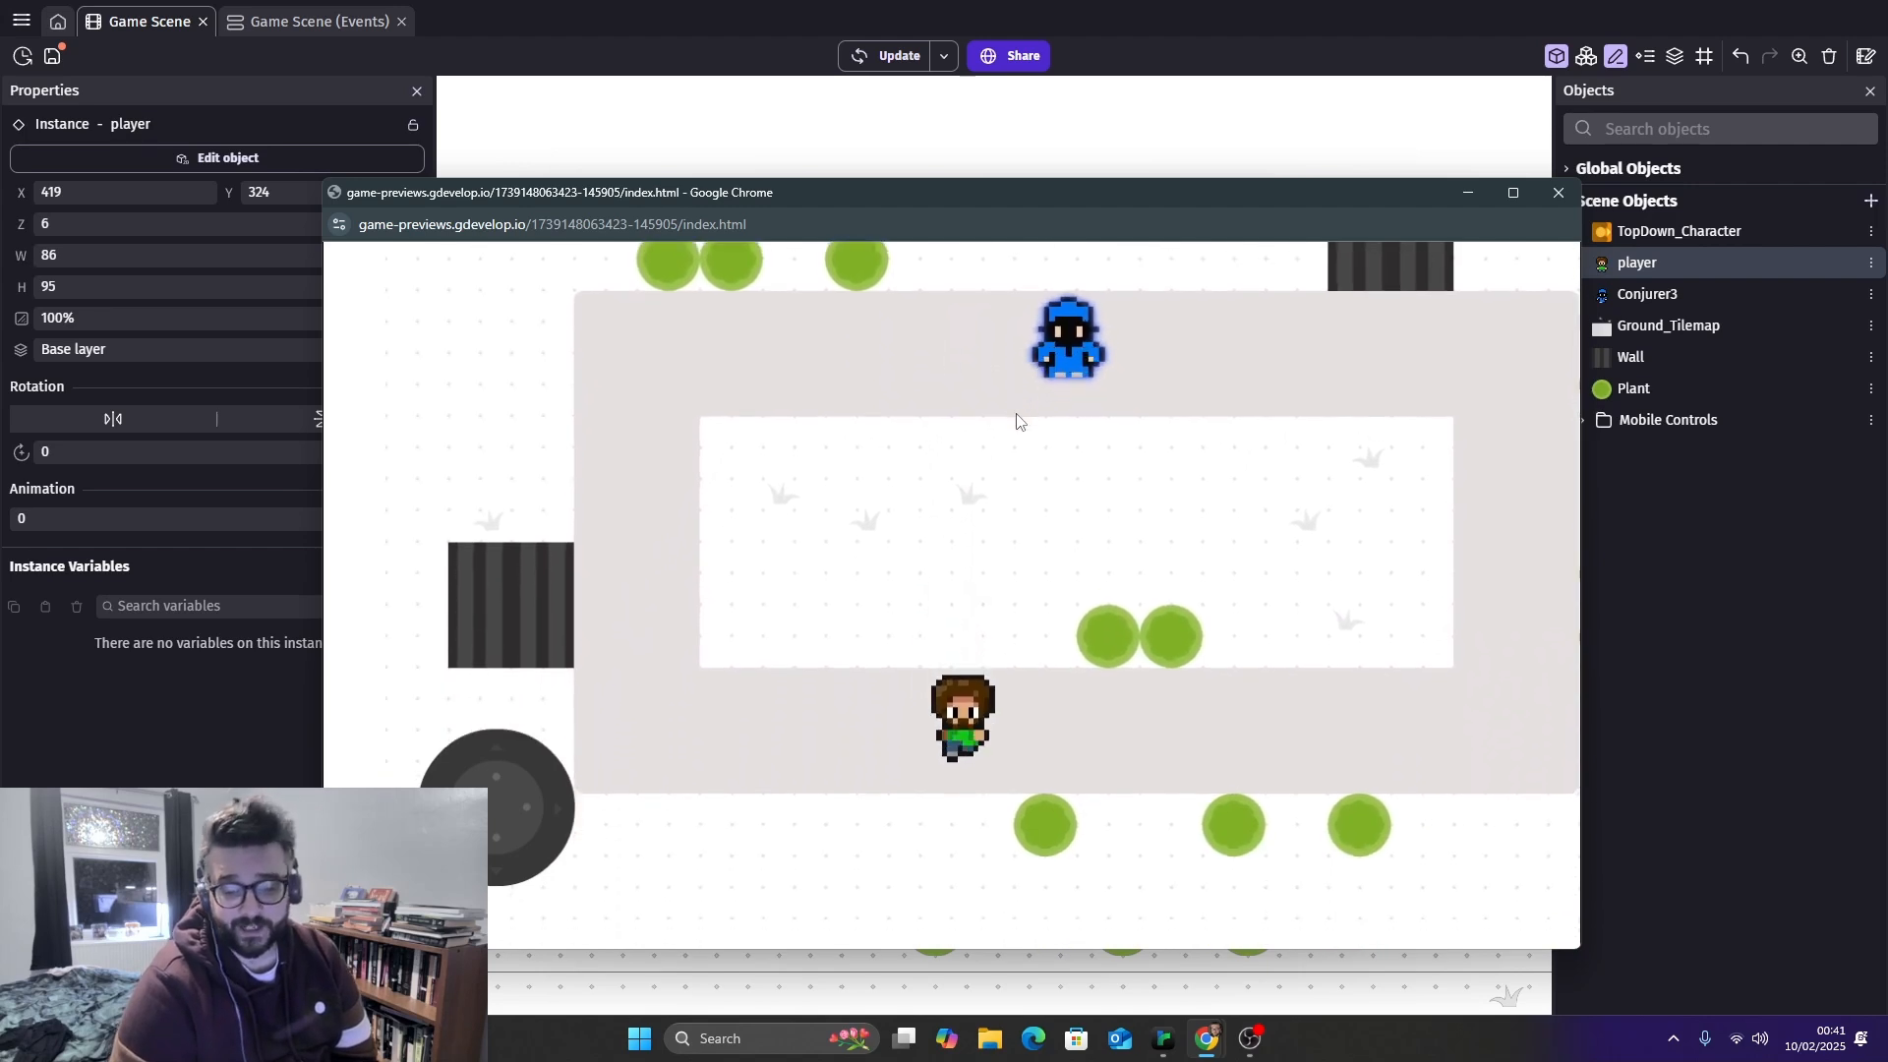
key(Up)
key(Left)
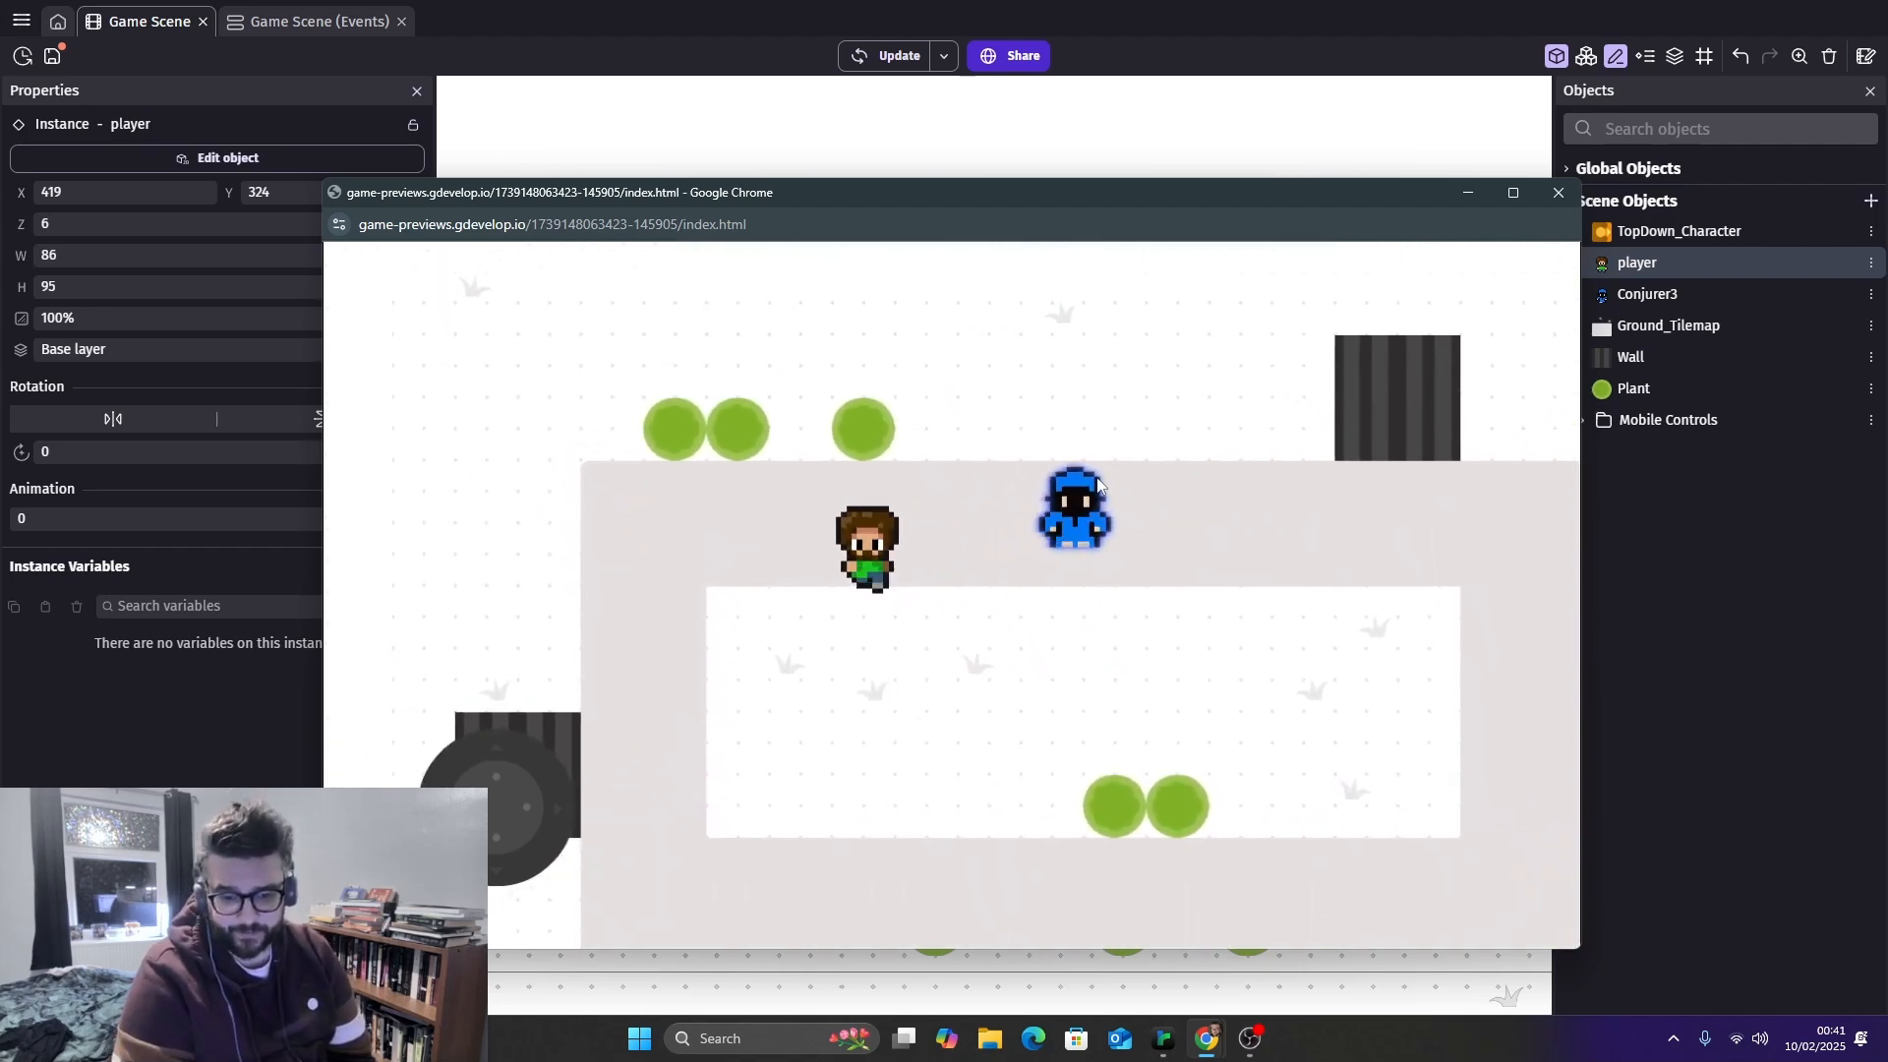
key(Right)
key(Down)
key(Right)
key(Up)
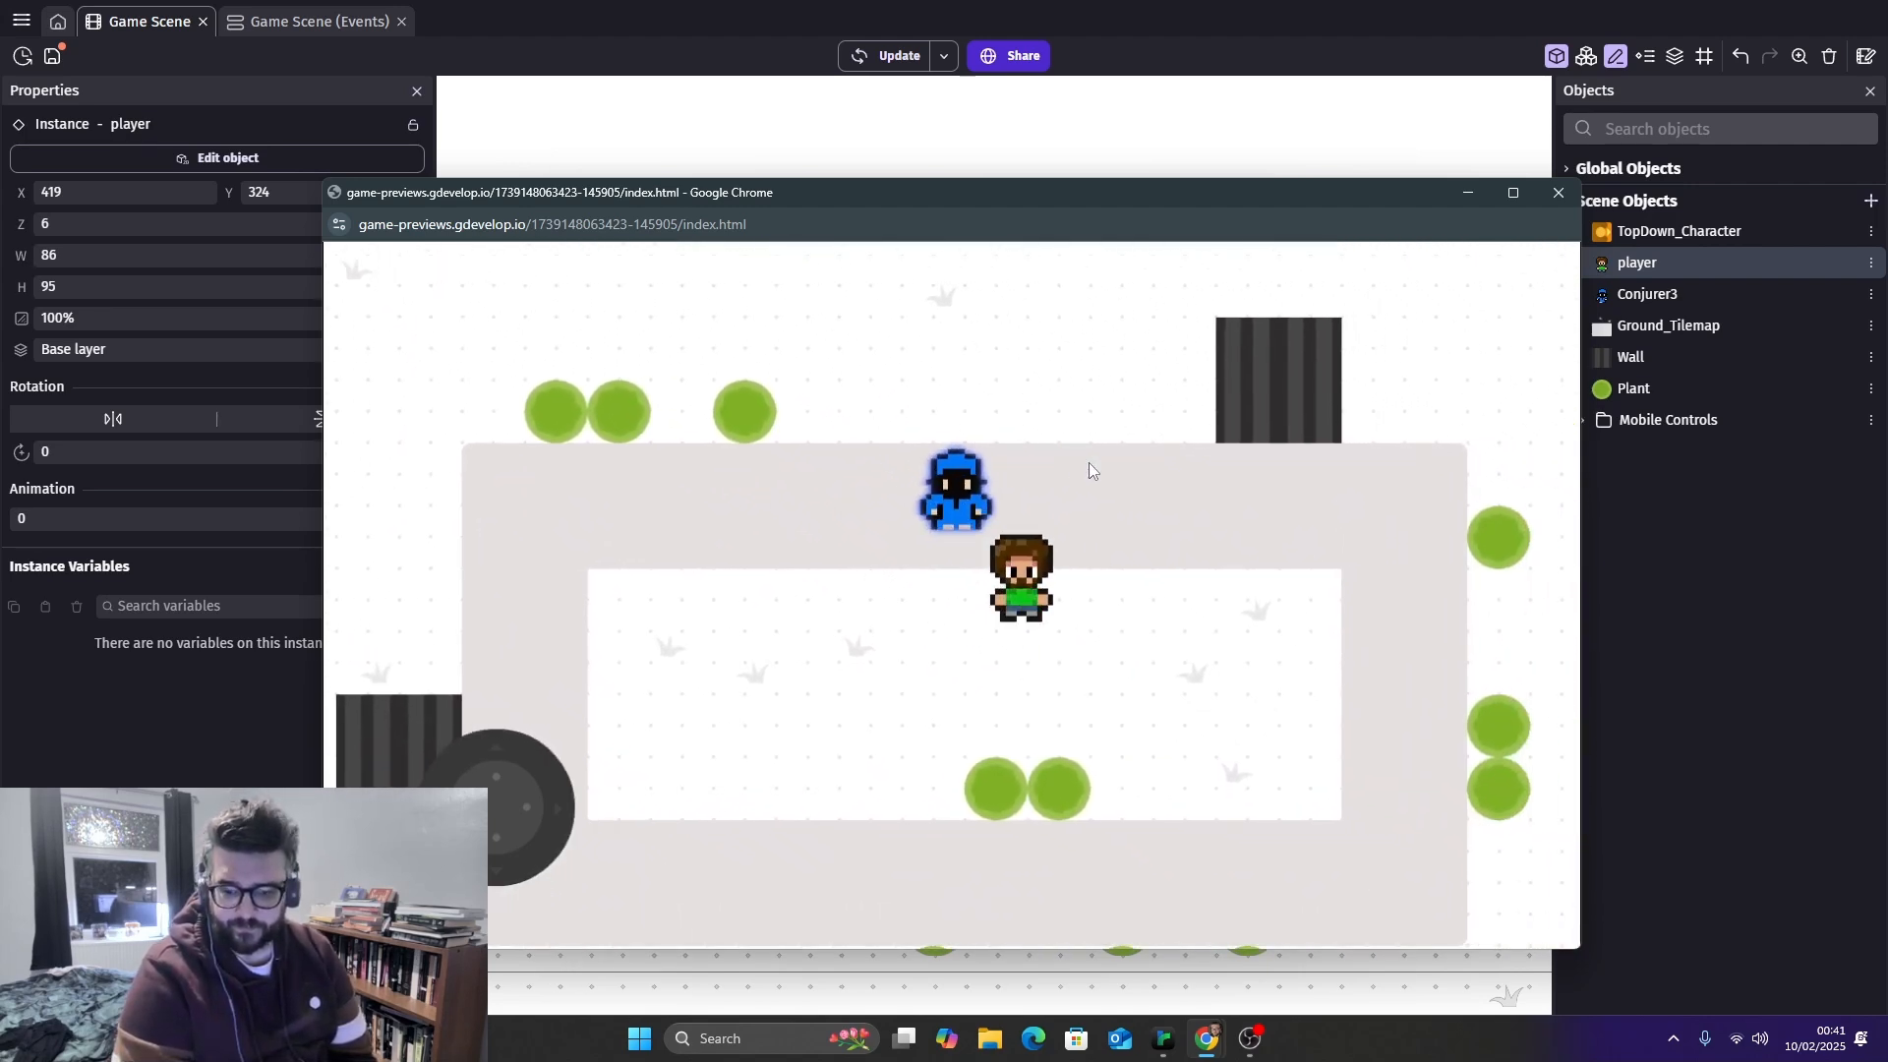
key(Left)
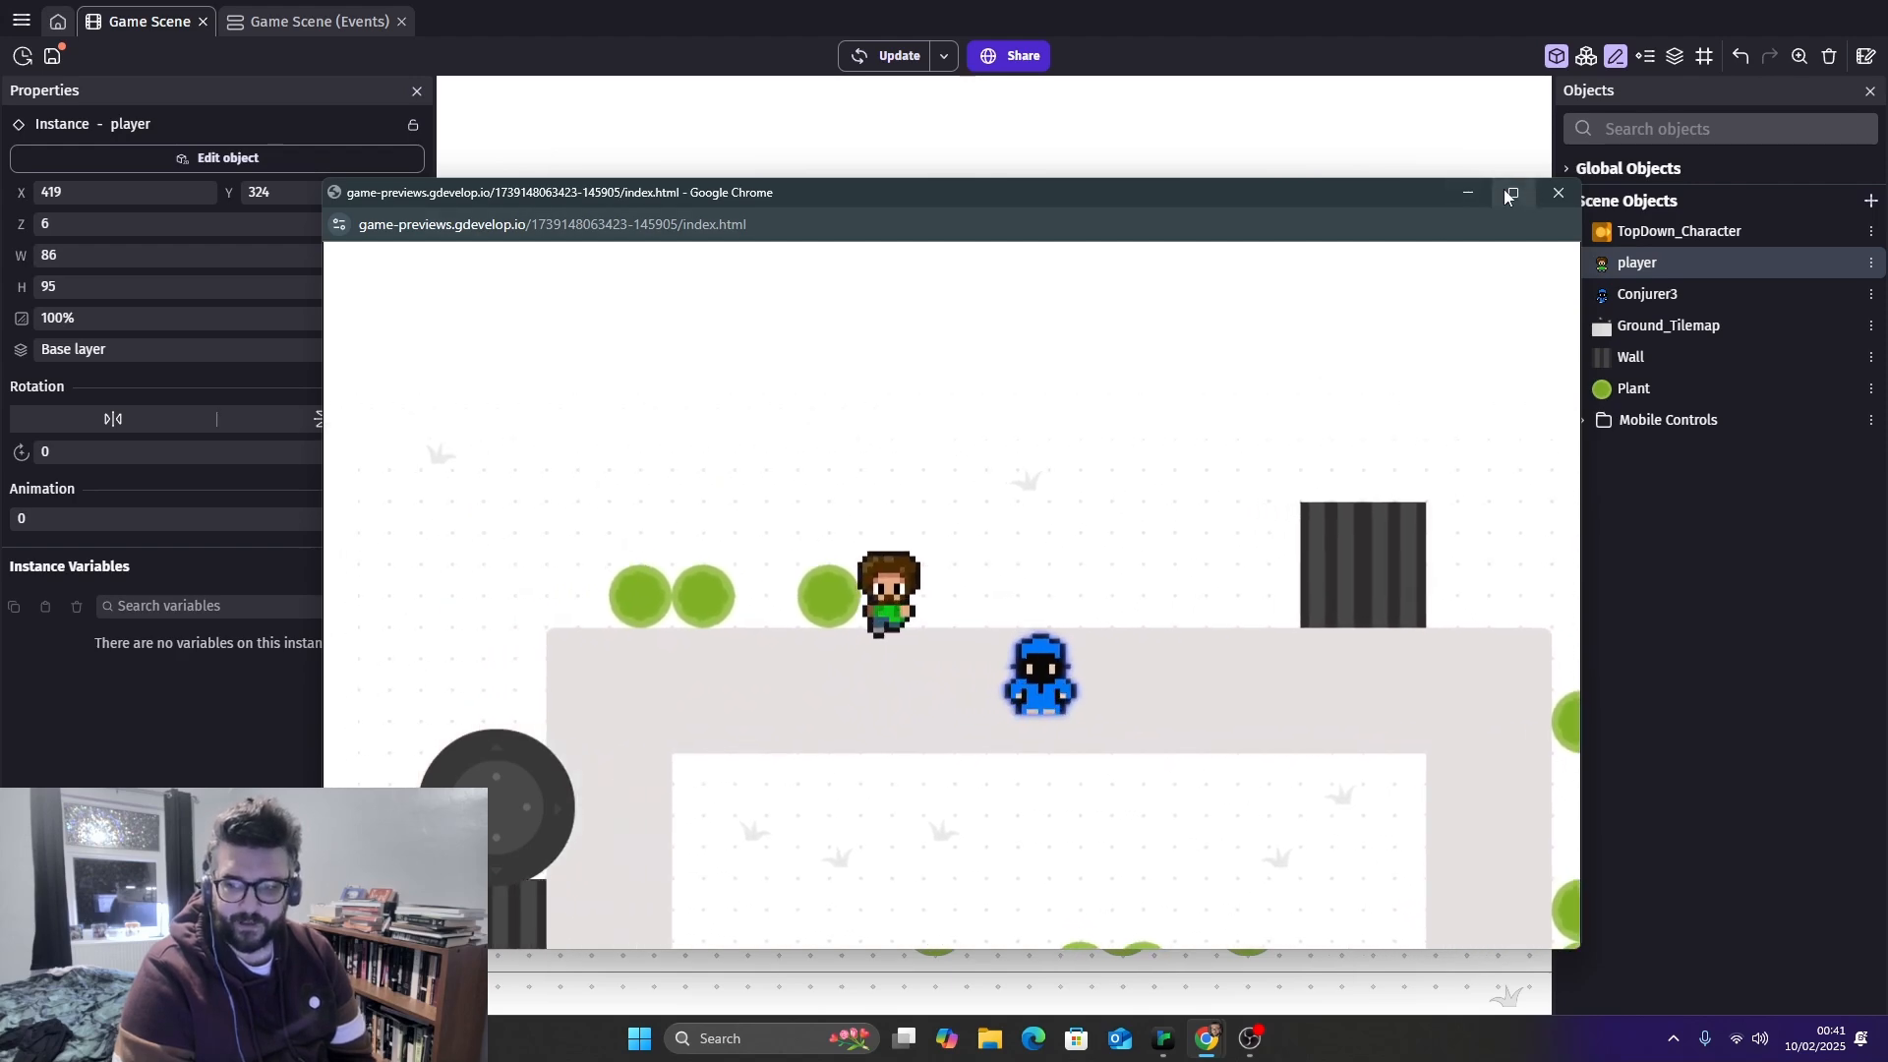
Maximize the game preview, move the player around the middle of the map and close the preview
click(1513, 193)
key(Down)
key(Right)
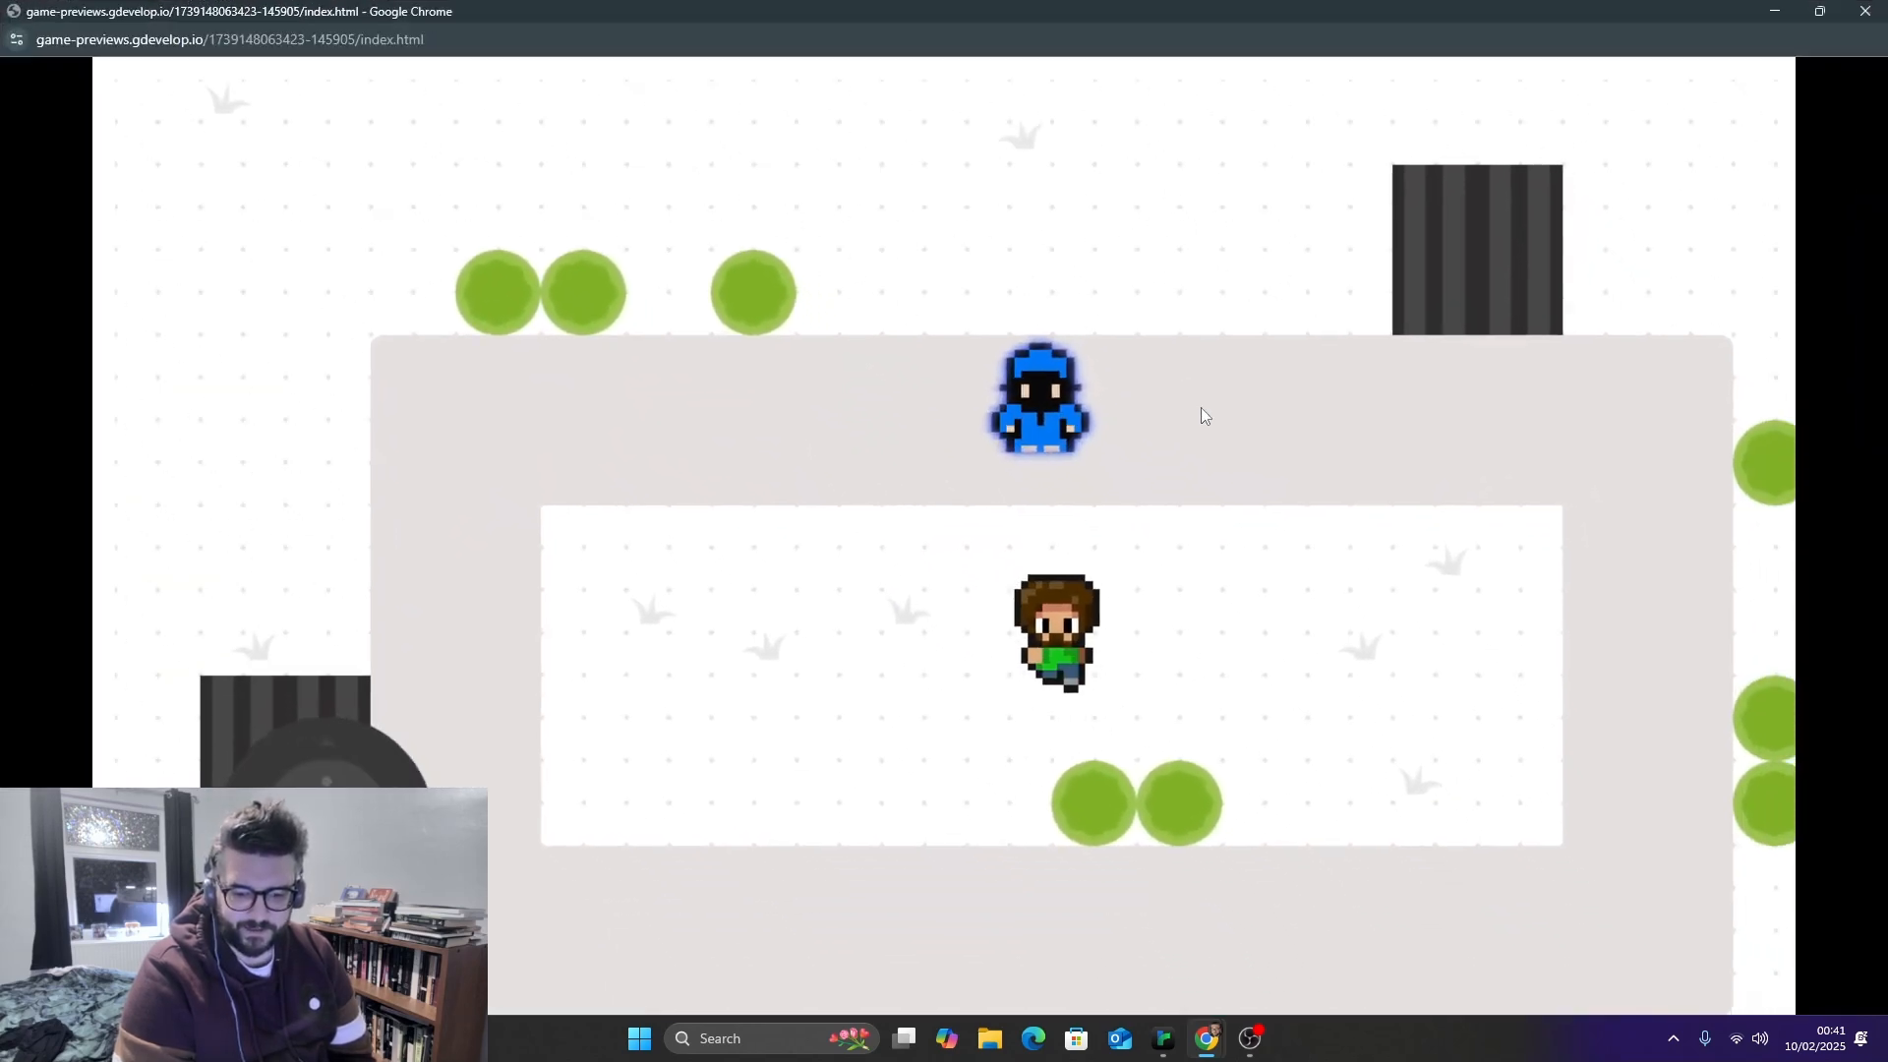
key(Up)
click(1865, 11)
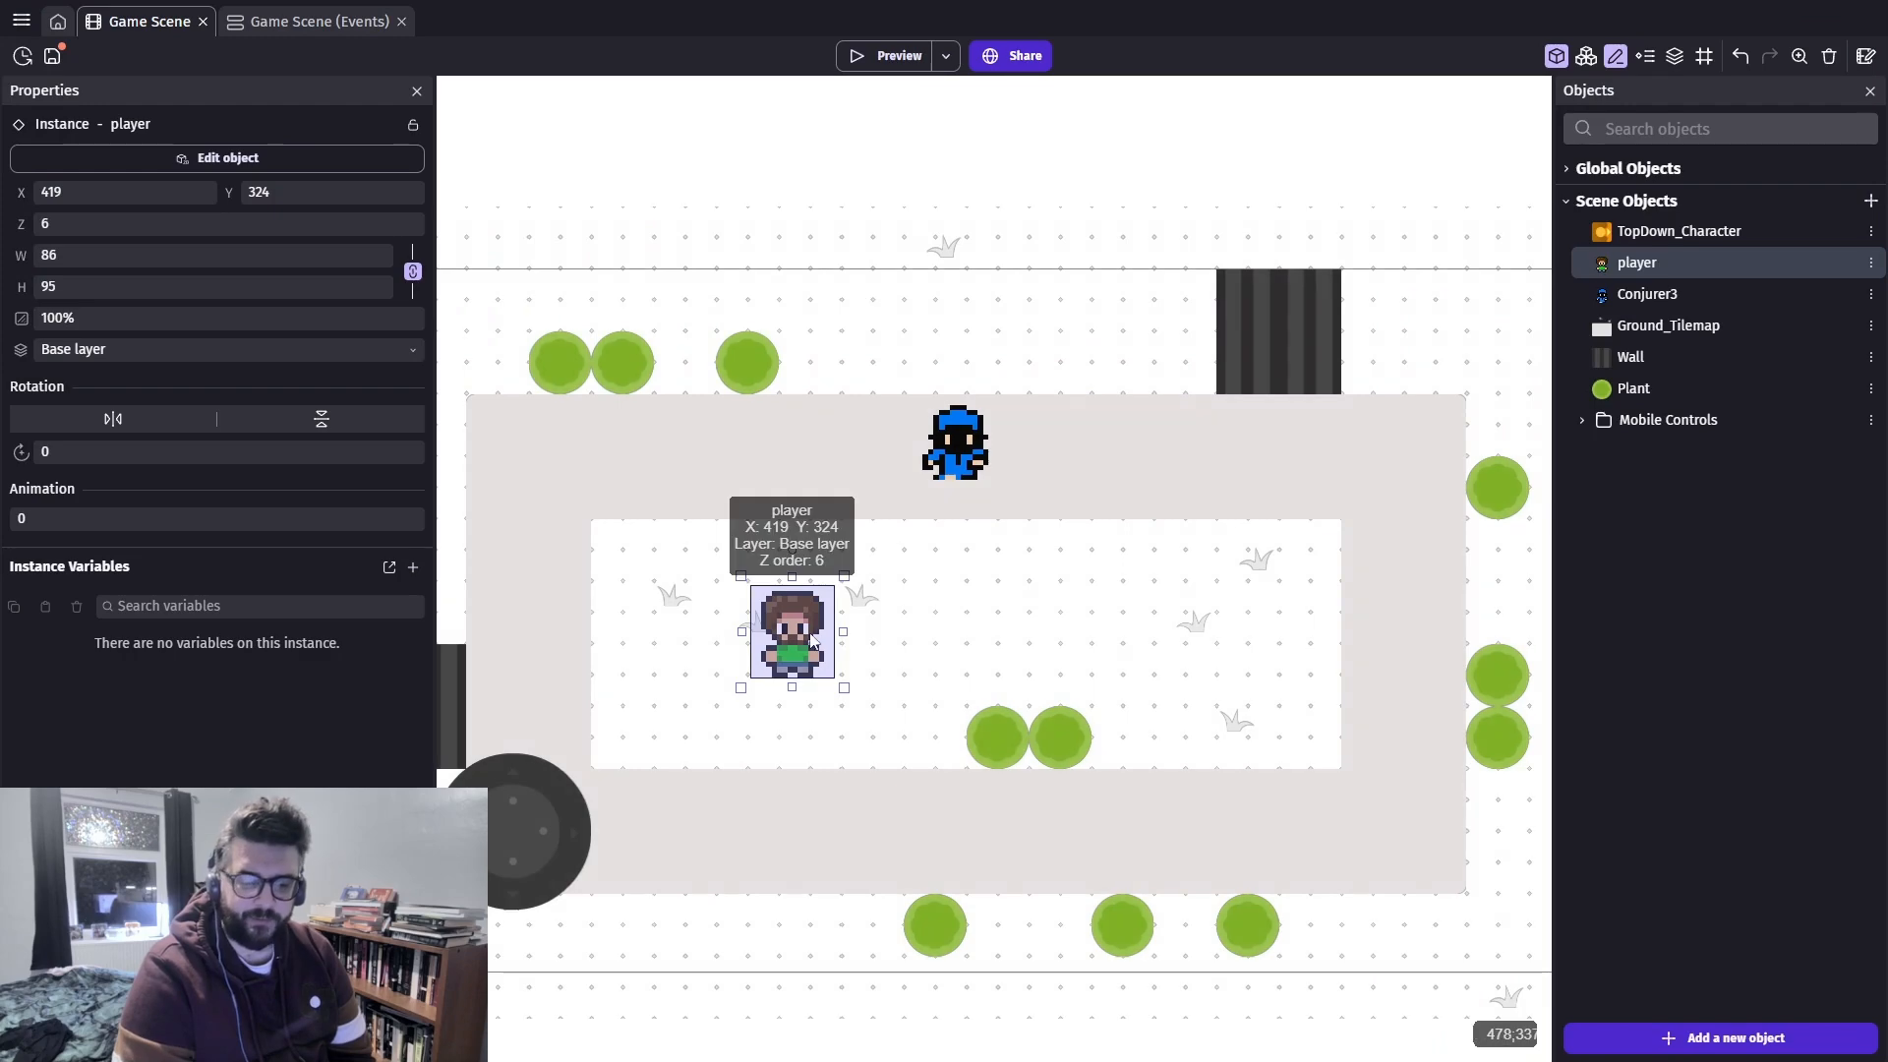
Review the names and order of the player object's walking animations and leave its editor without changes
click(863, 615)
click(830, 615)
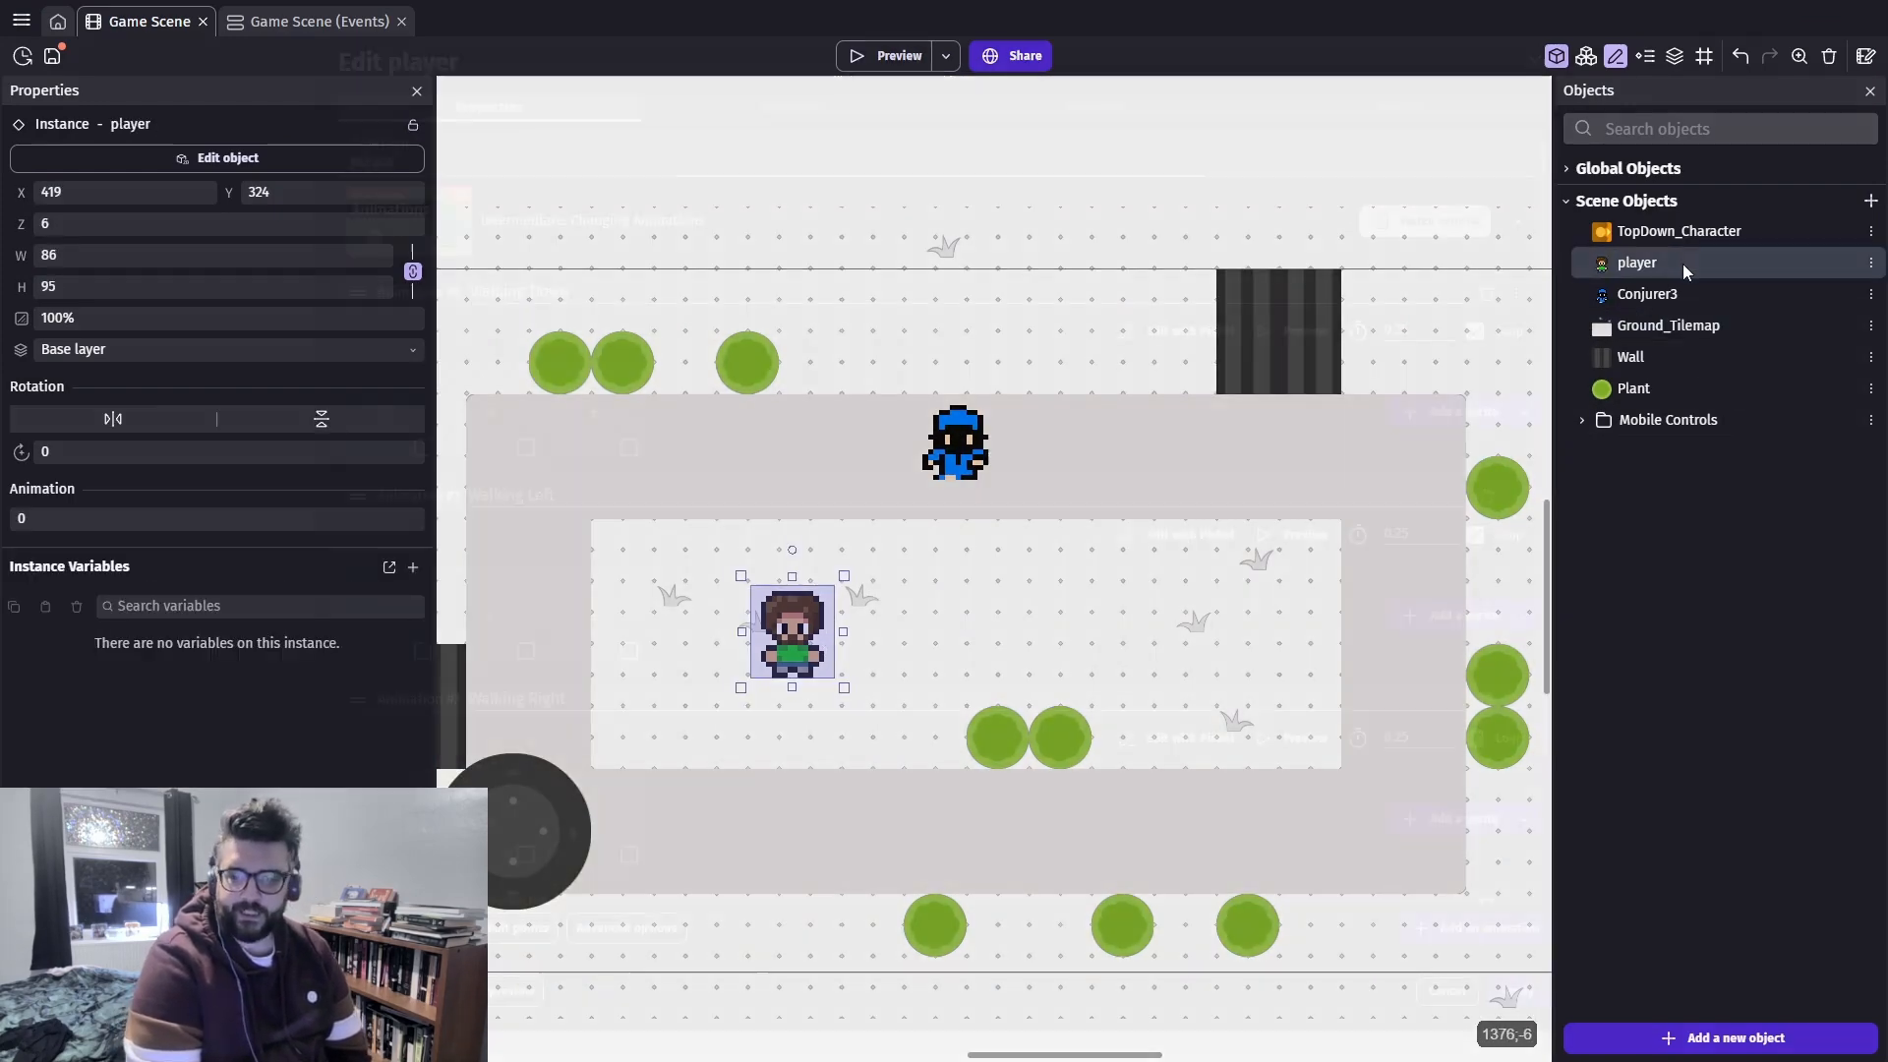
double_click(1676, 262)
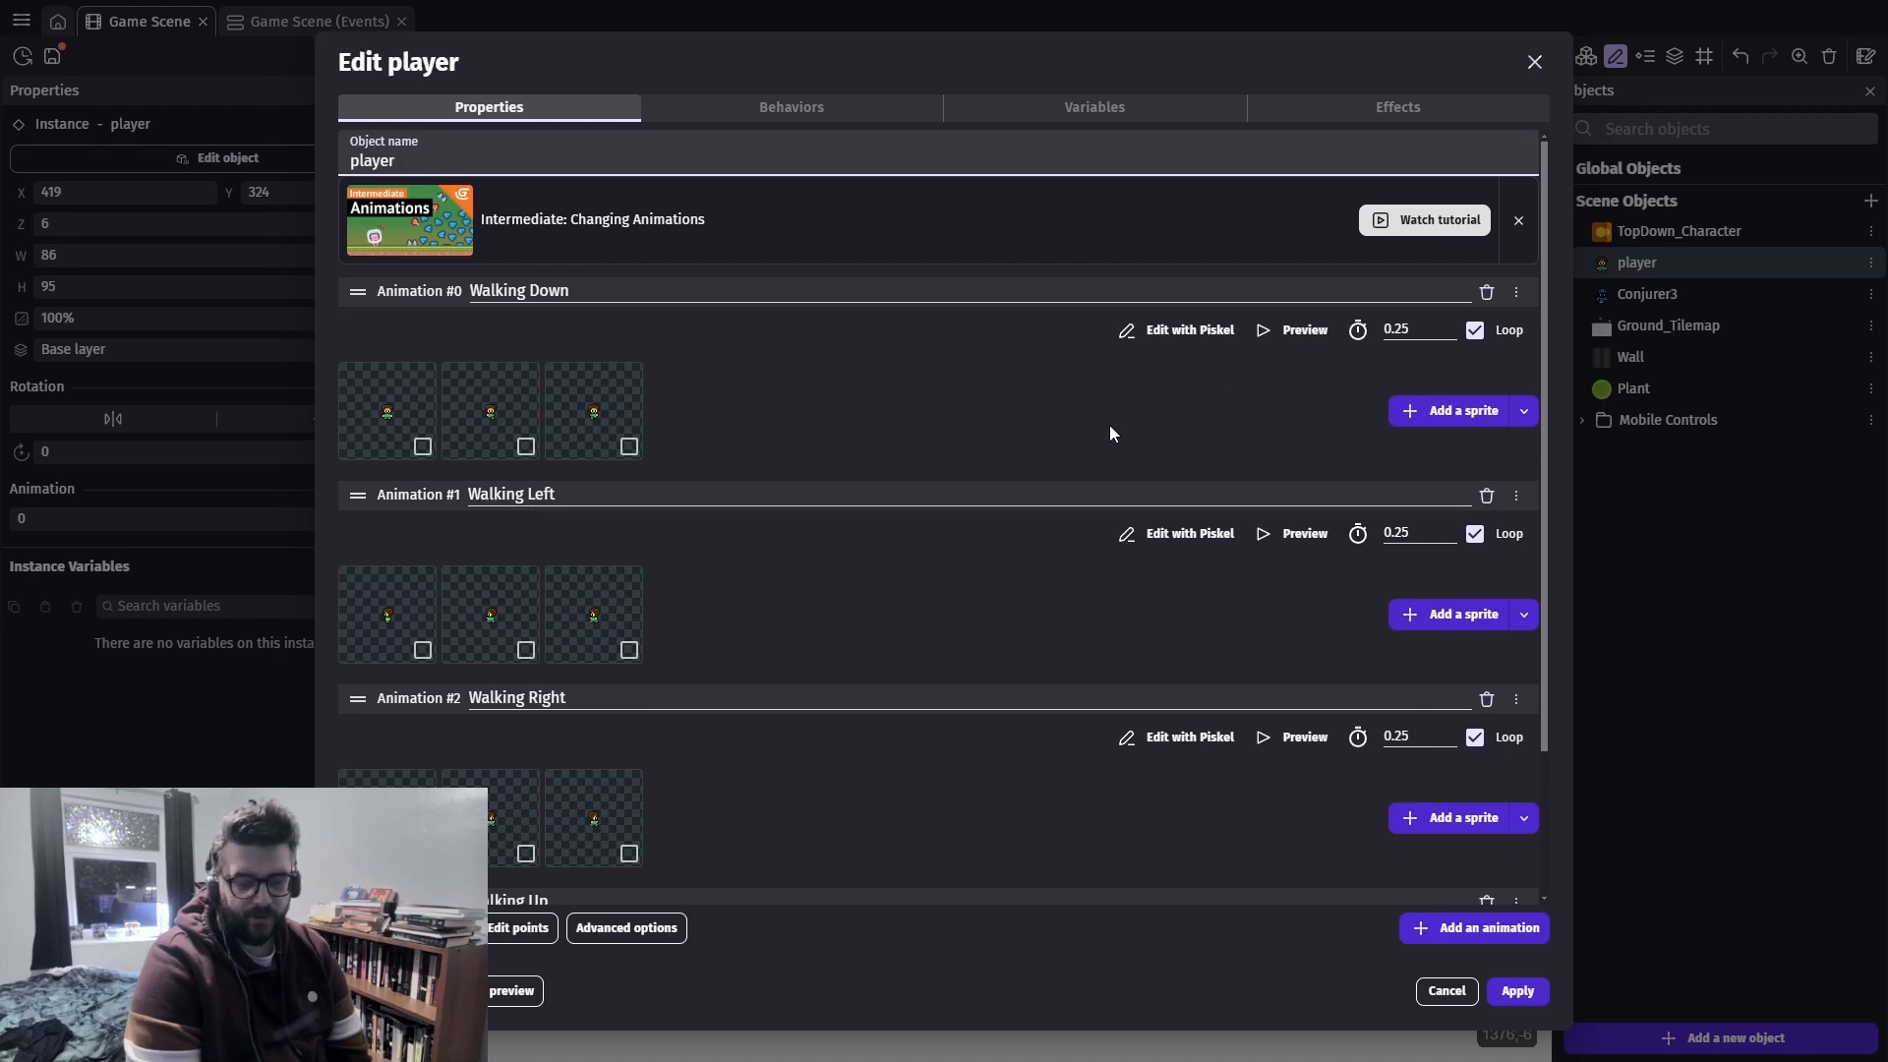
scroll(1109, 425, down, 2)
scroll(627, 564, up, 2)
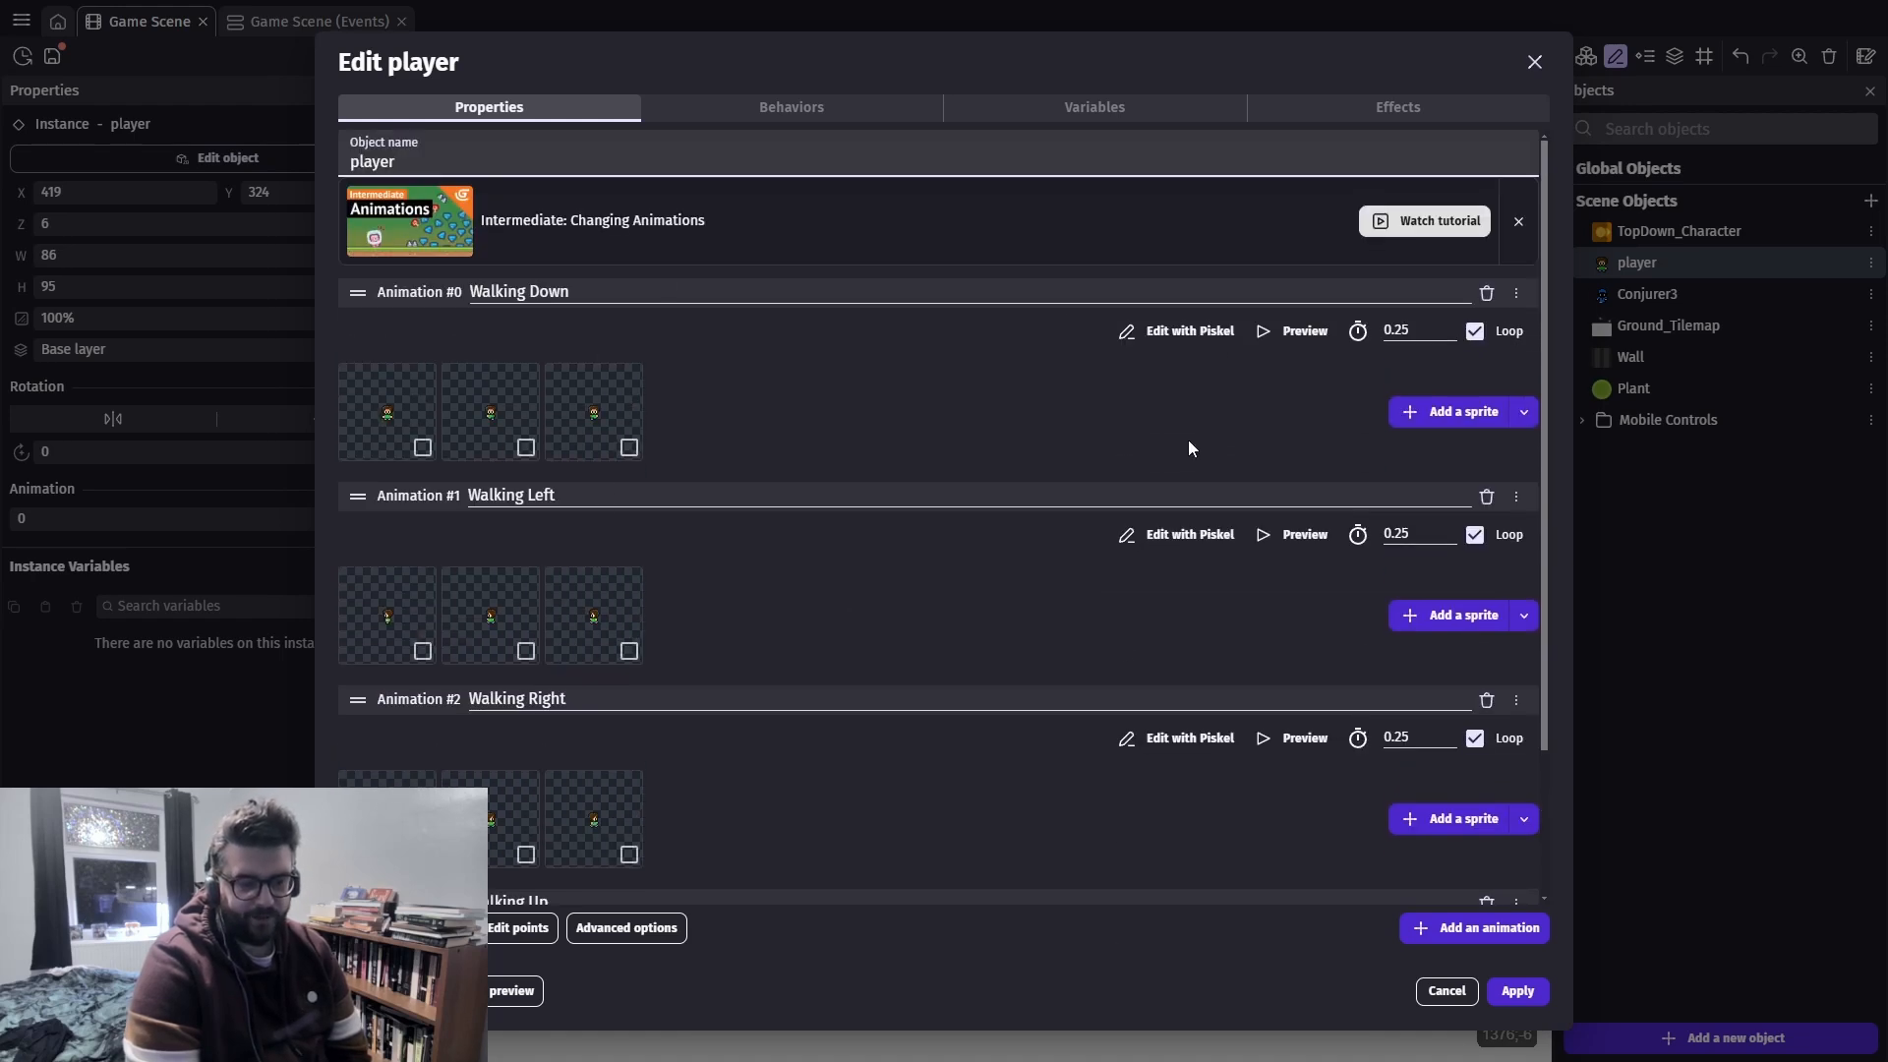
click(1461, 989)
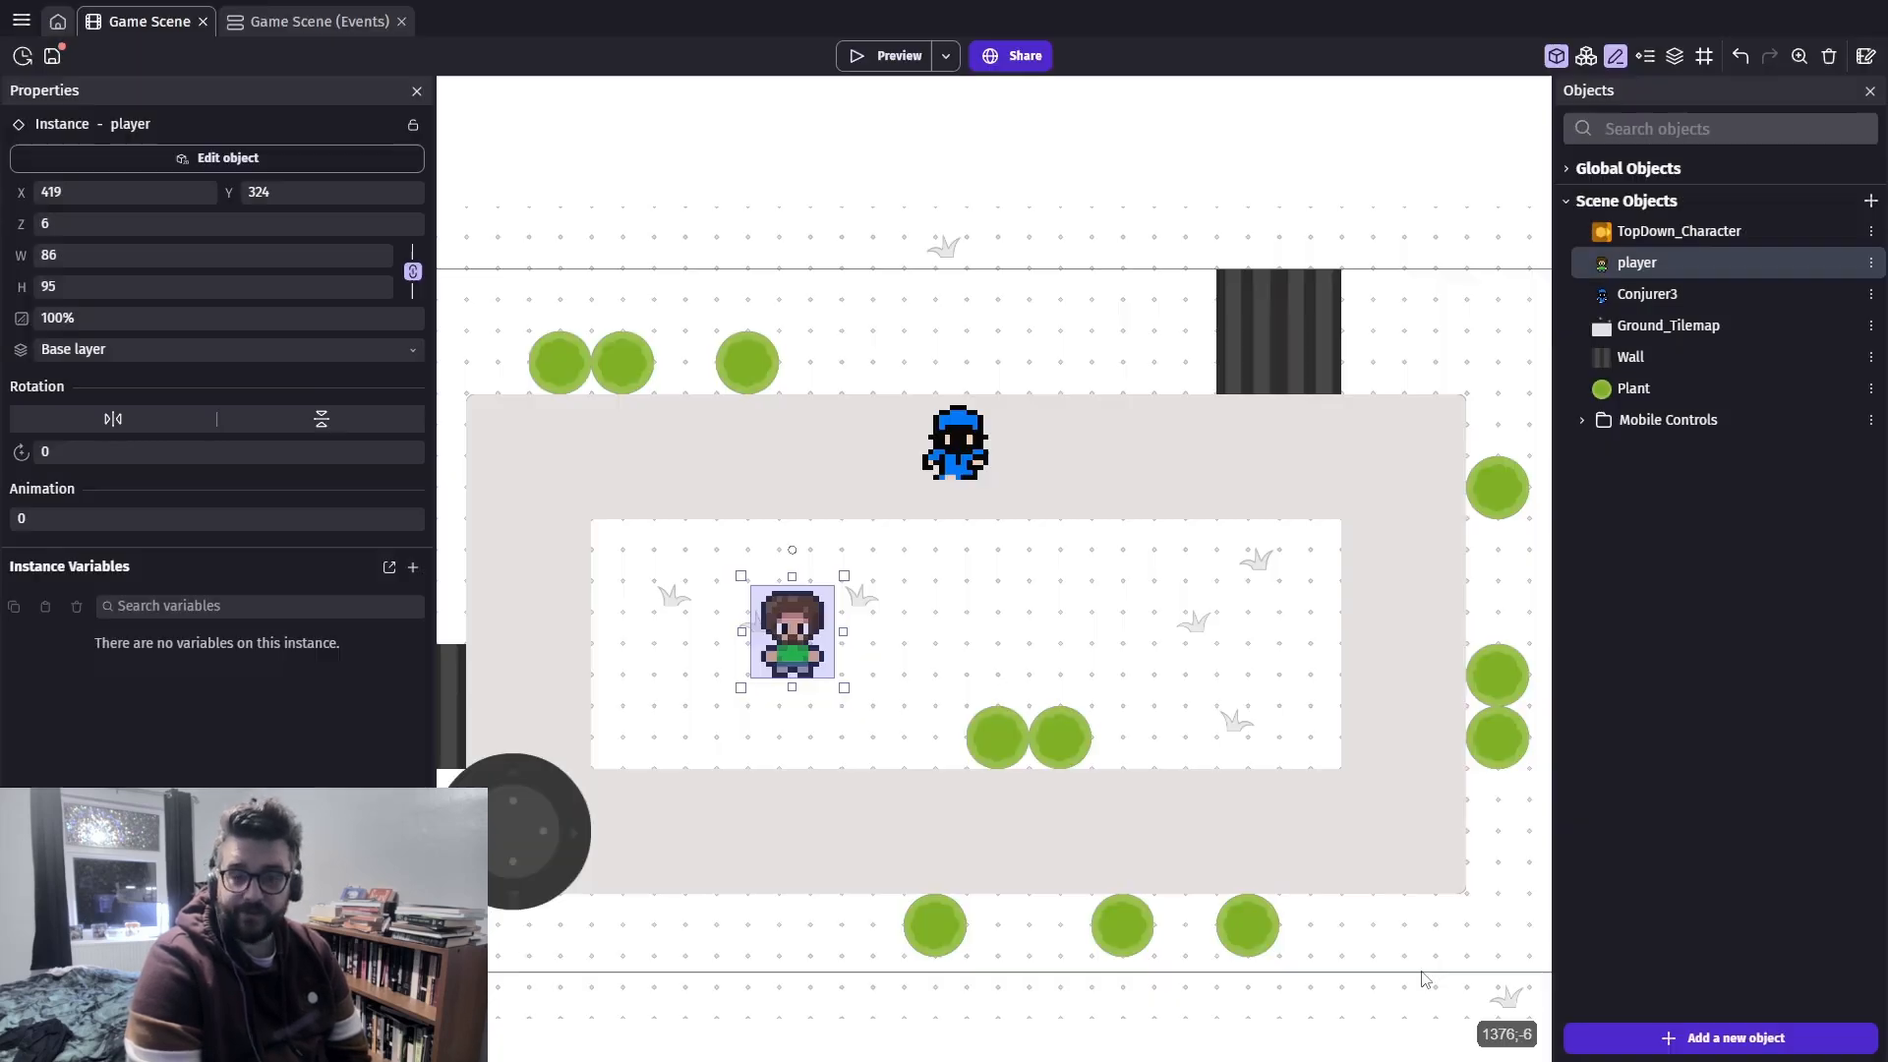
Add a new event to the Game Scene events and start a condition for the player object
click(278, 22)
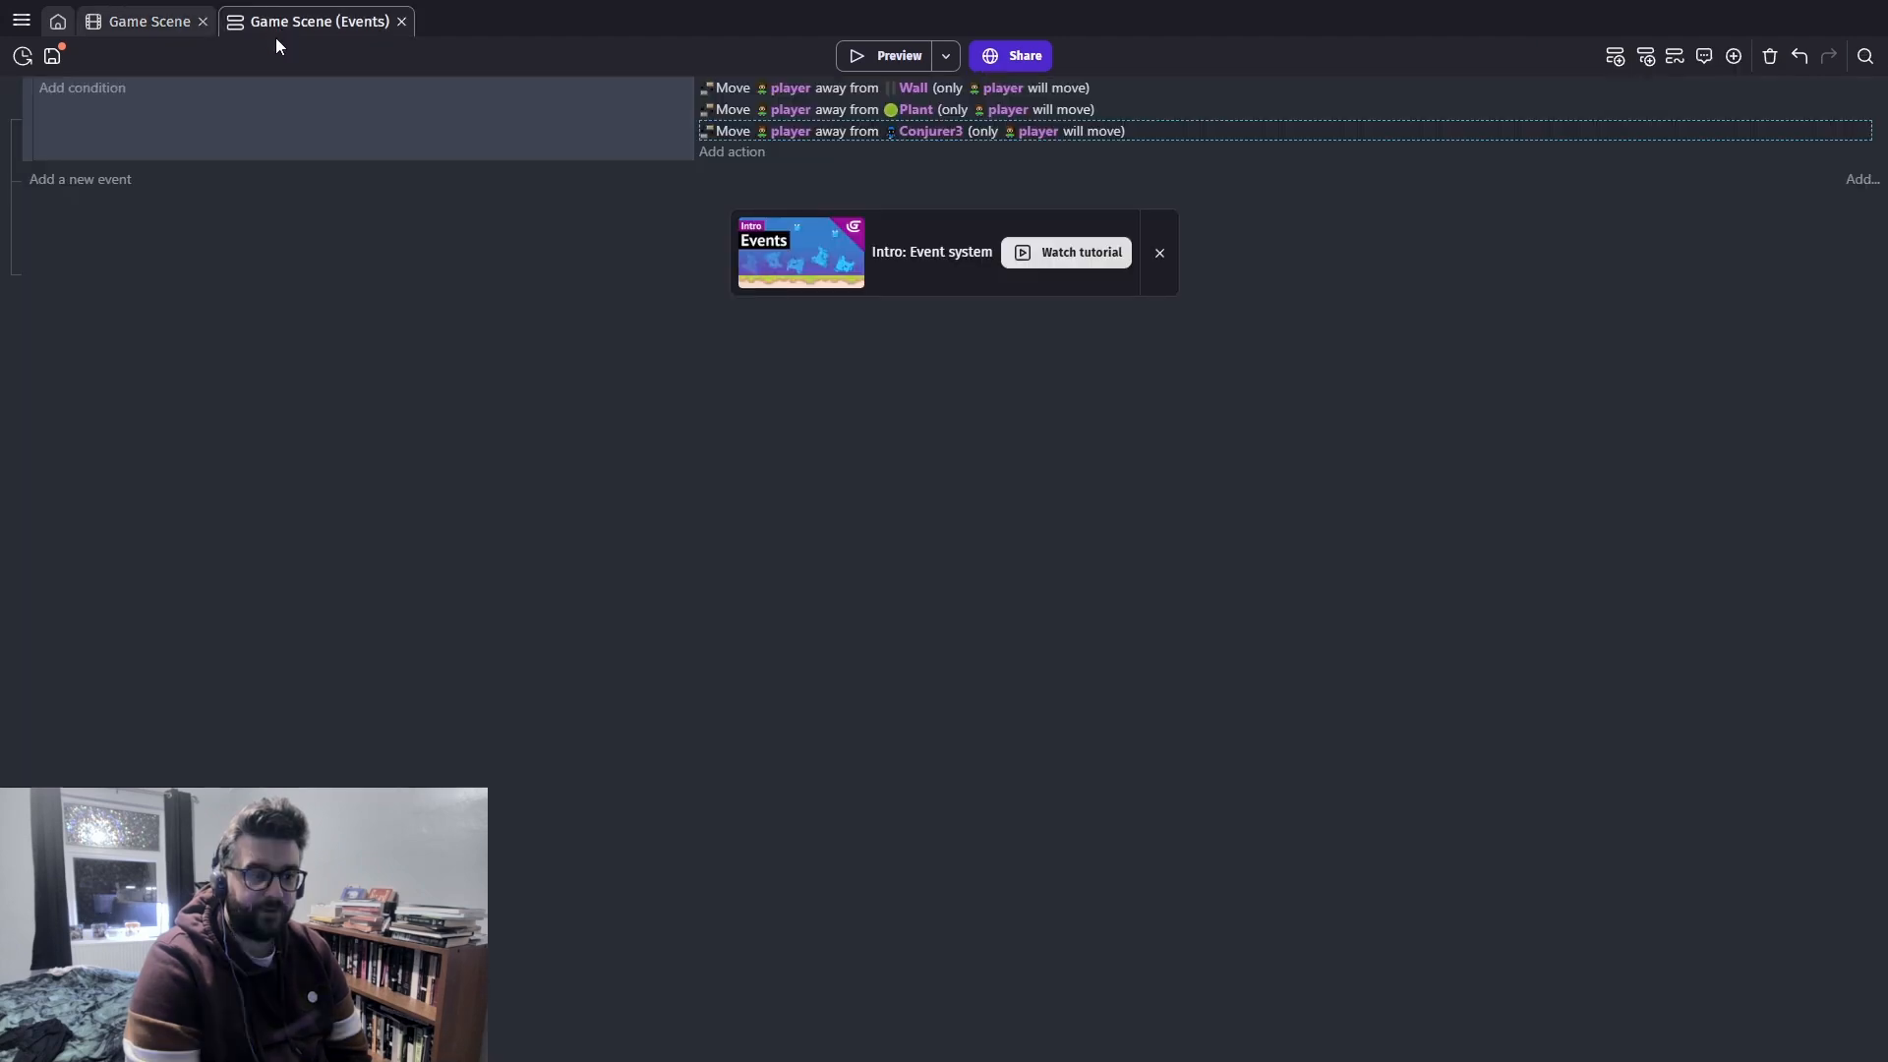
click(87, 181)
click(101, 173)
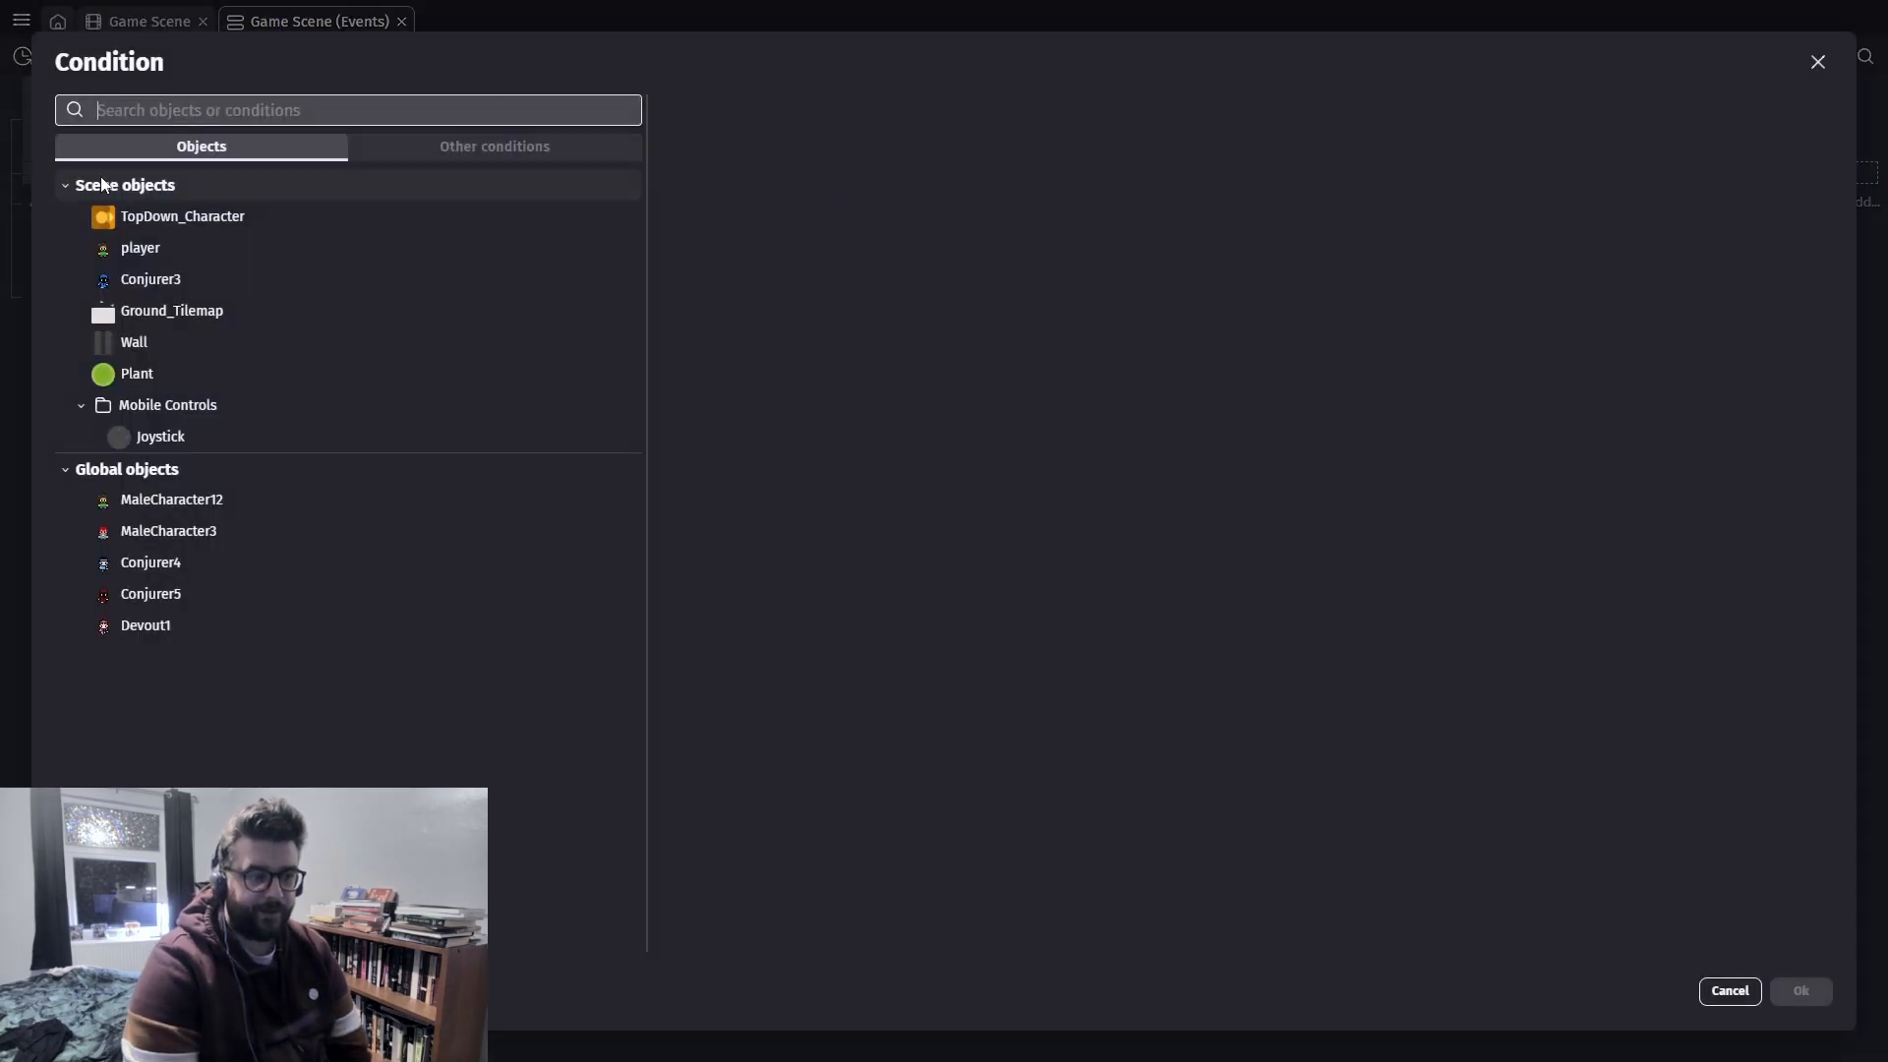
click(153, 249)
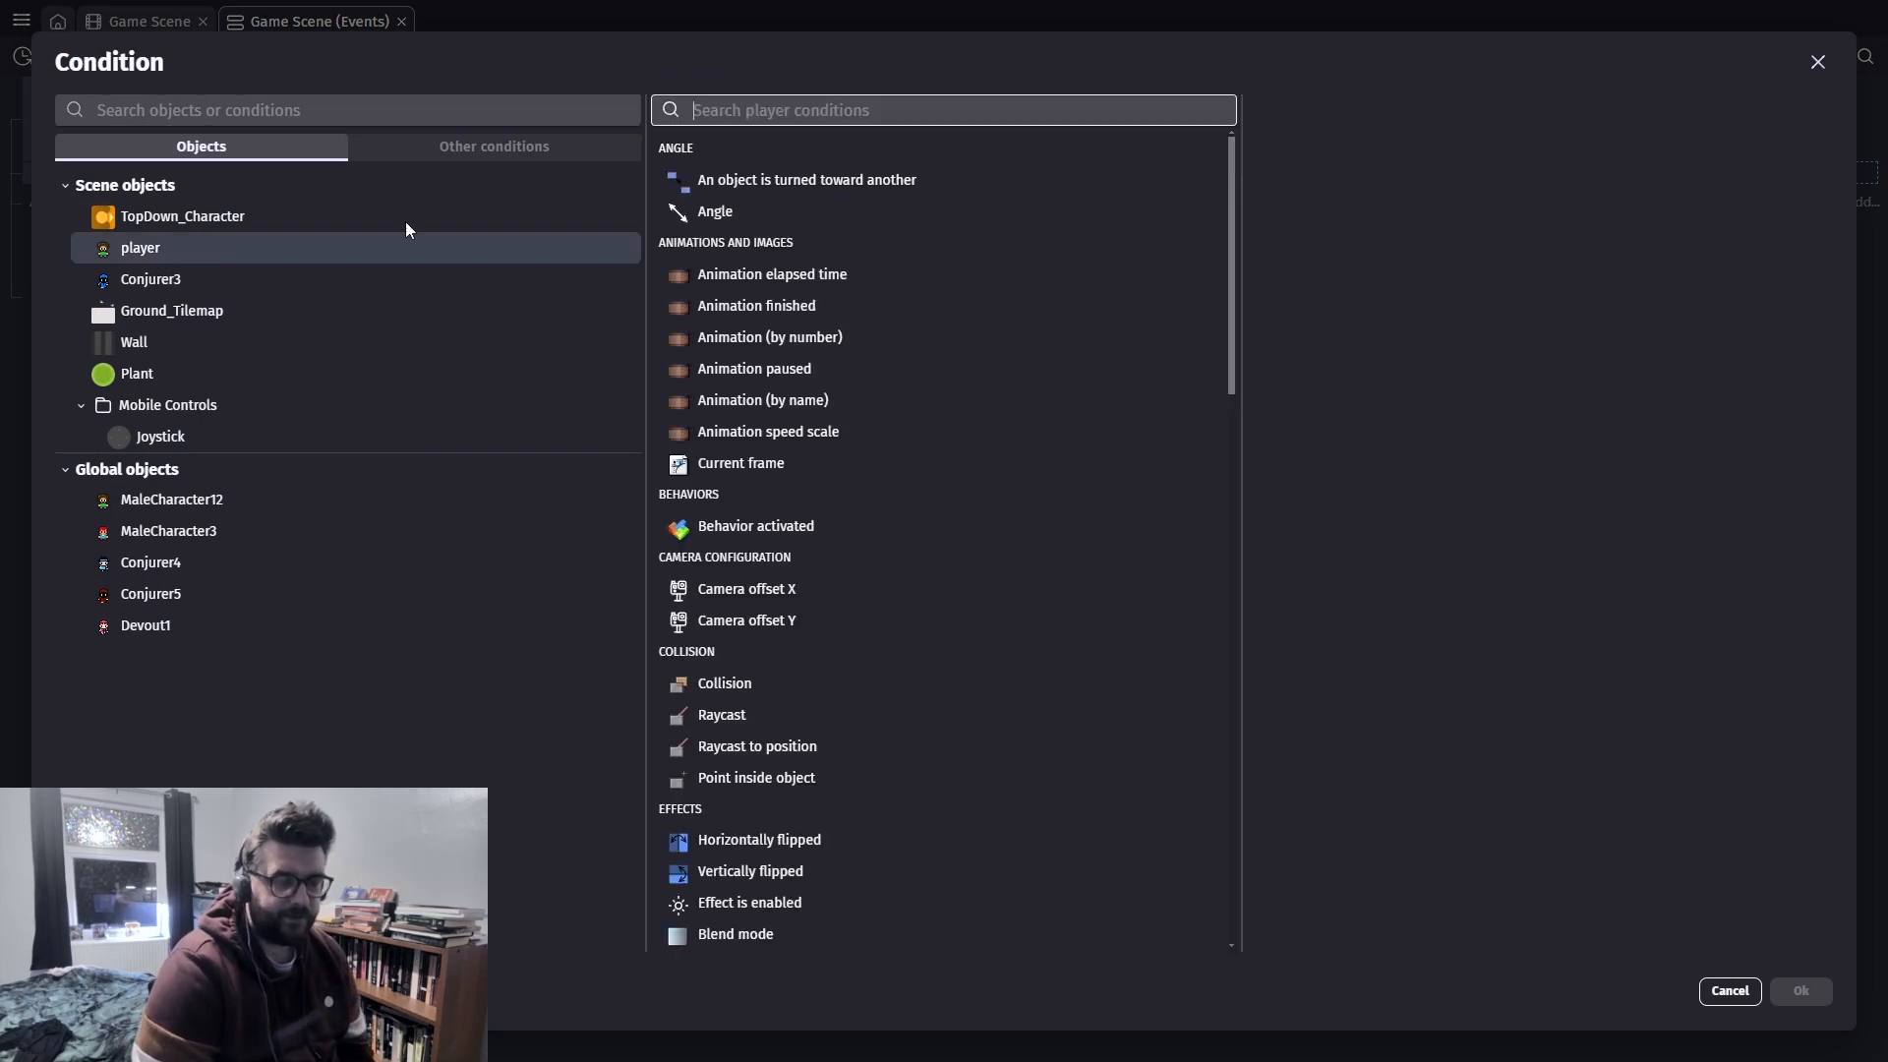
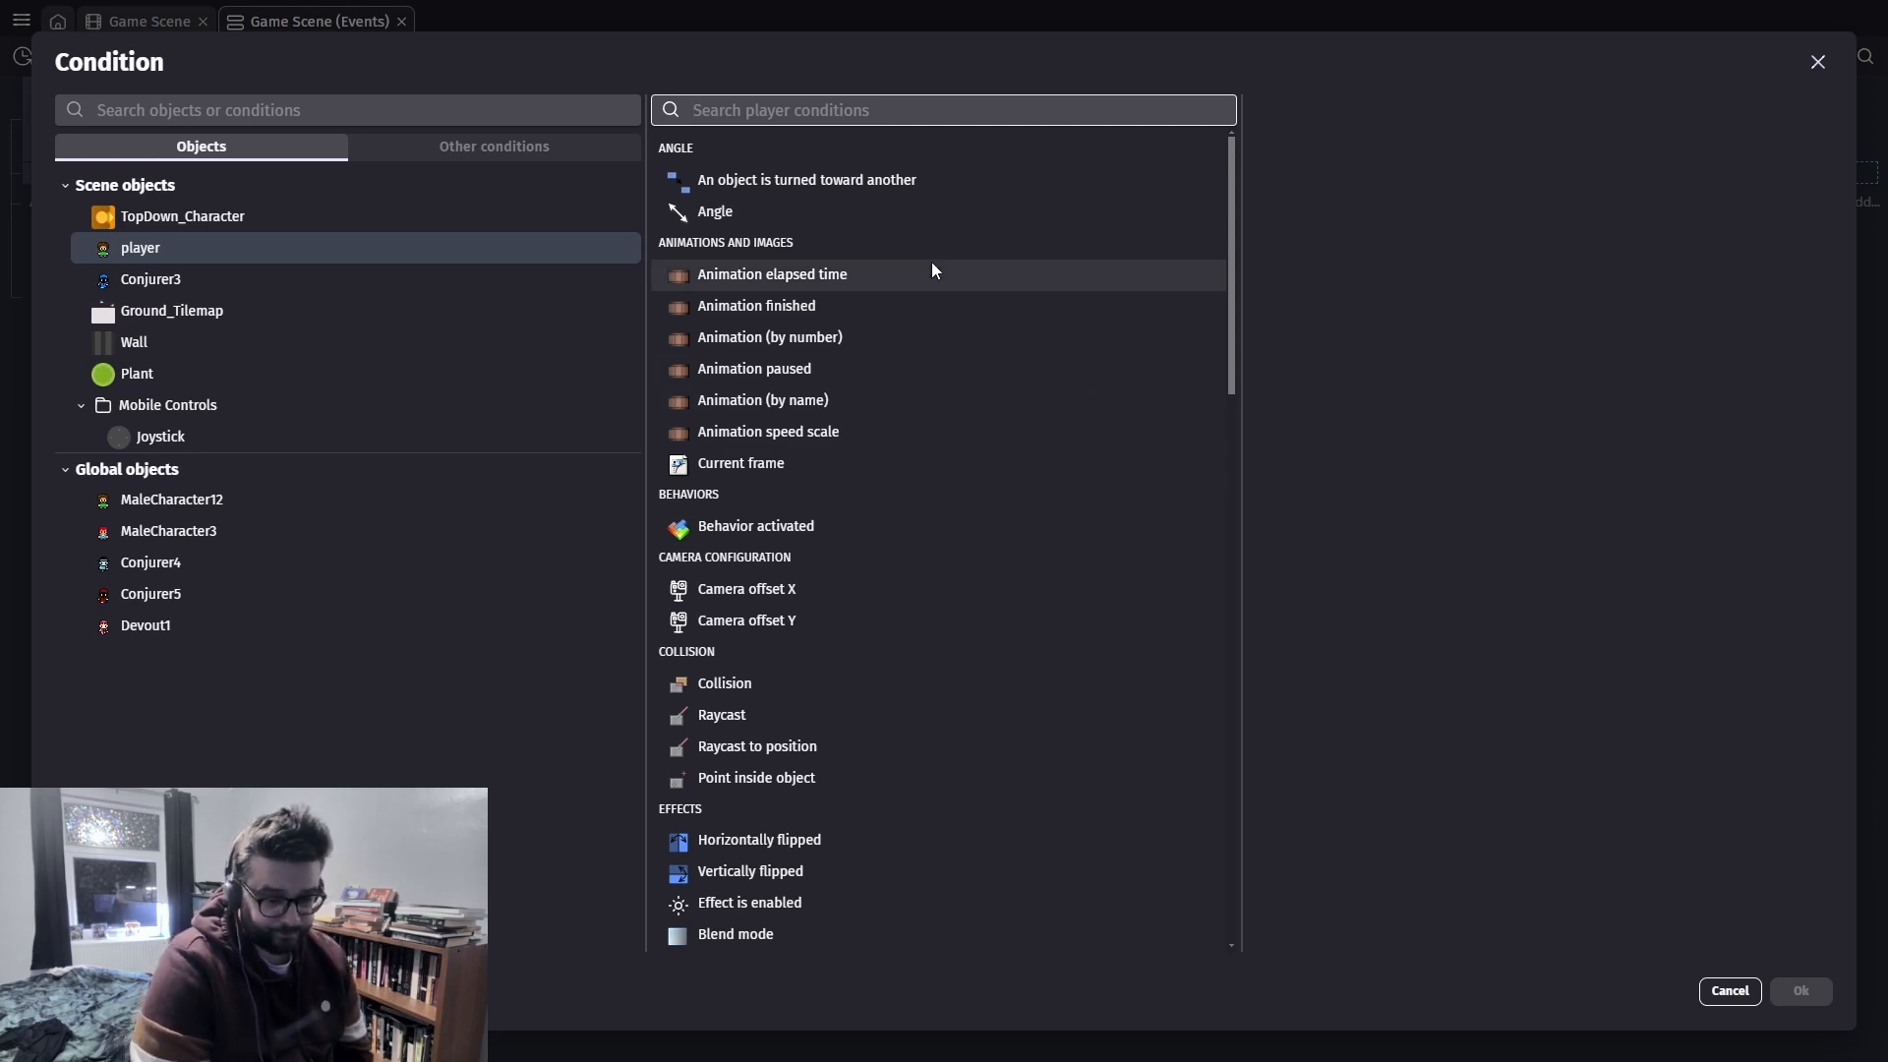
Look through the available conditions for the player object, from animations and movement to top-down state
scroll(911, 438, down, 6)
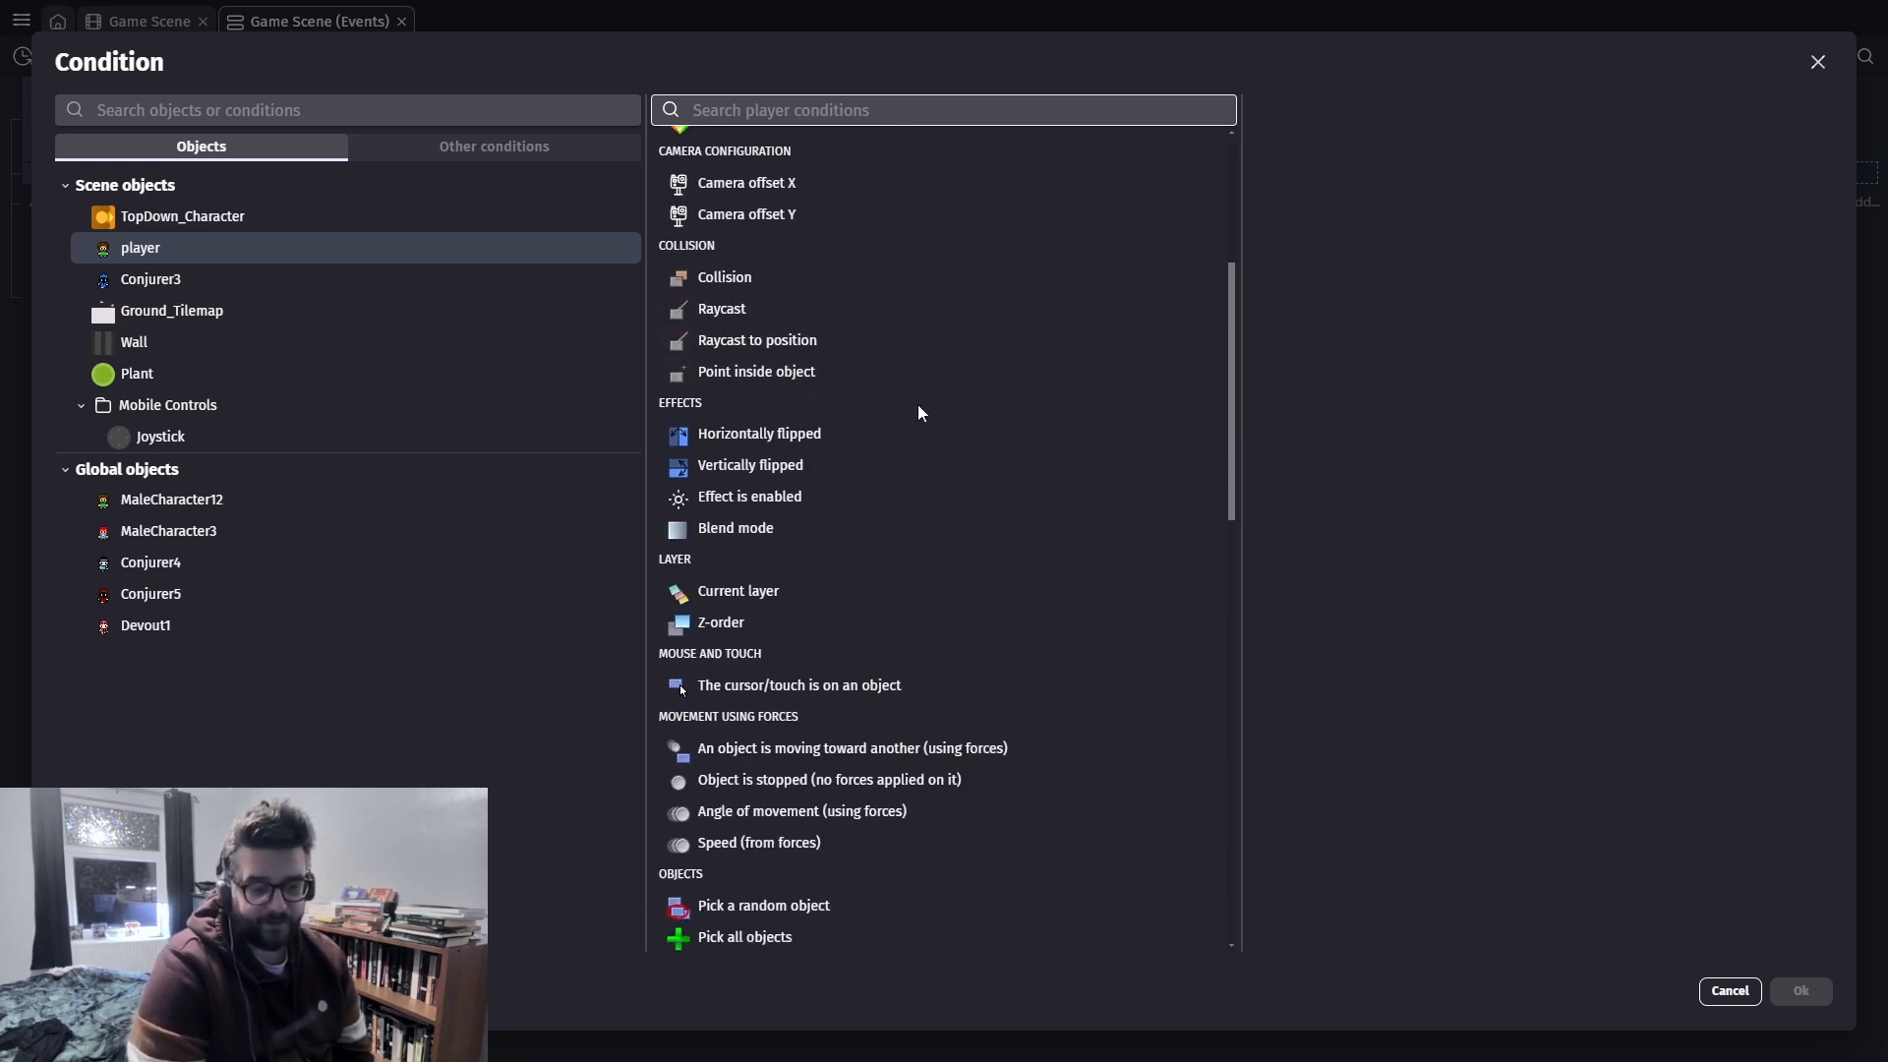
scroll(924, 325, down, 2)
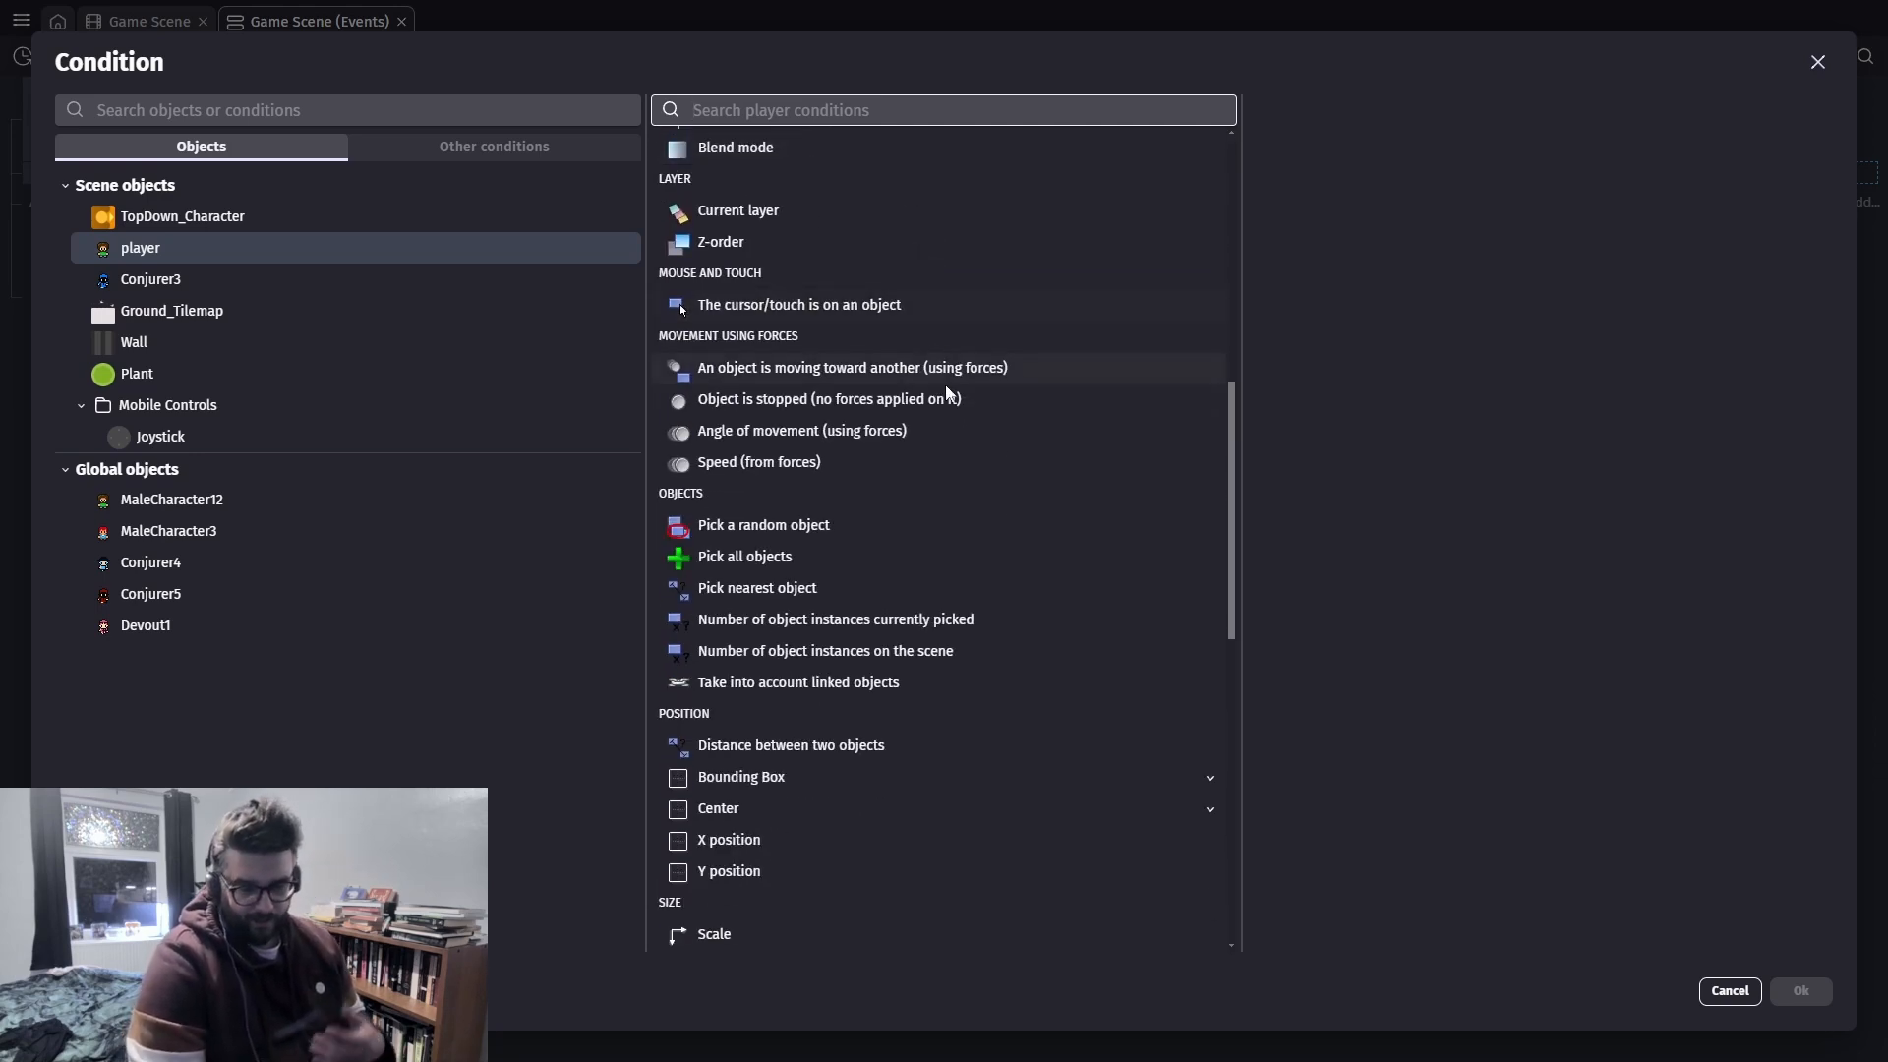
scroll(1038, 622, down, 6)
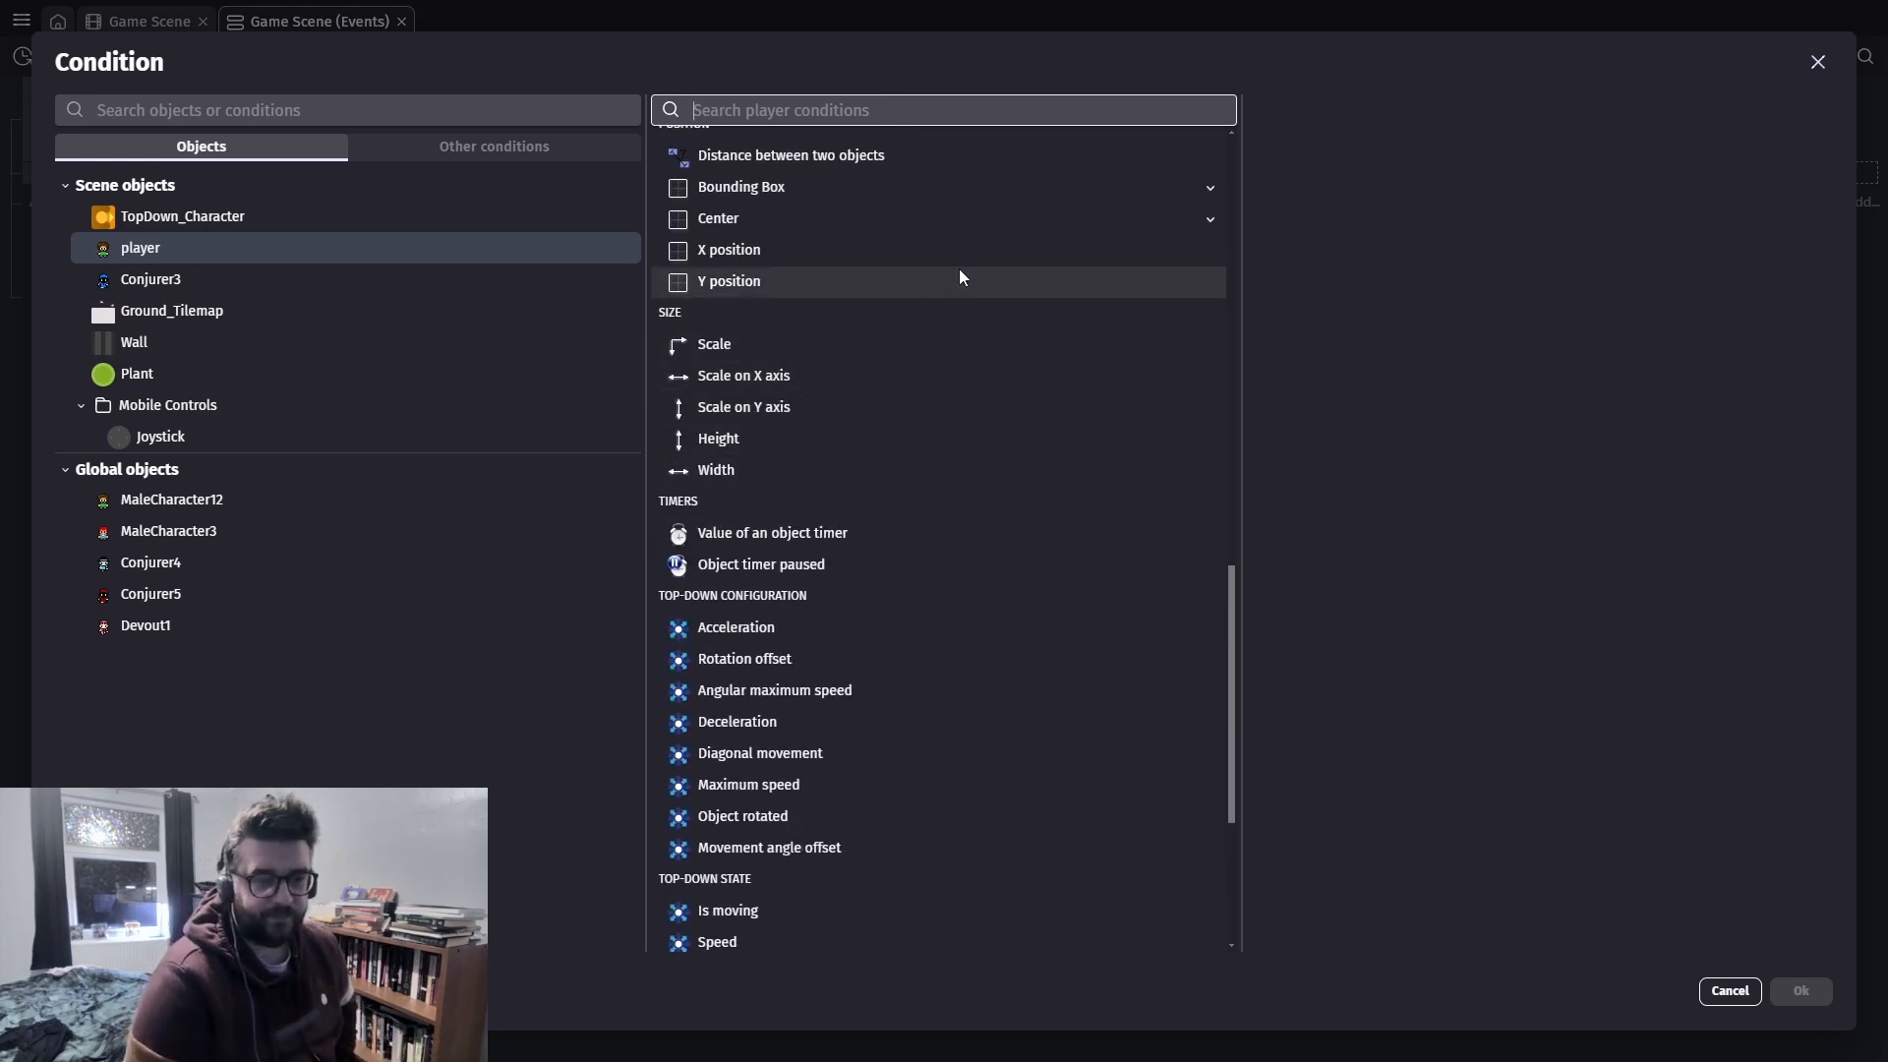
scroll(895, 443, up, 10)
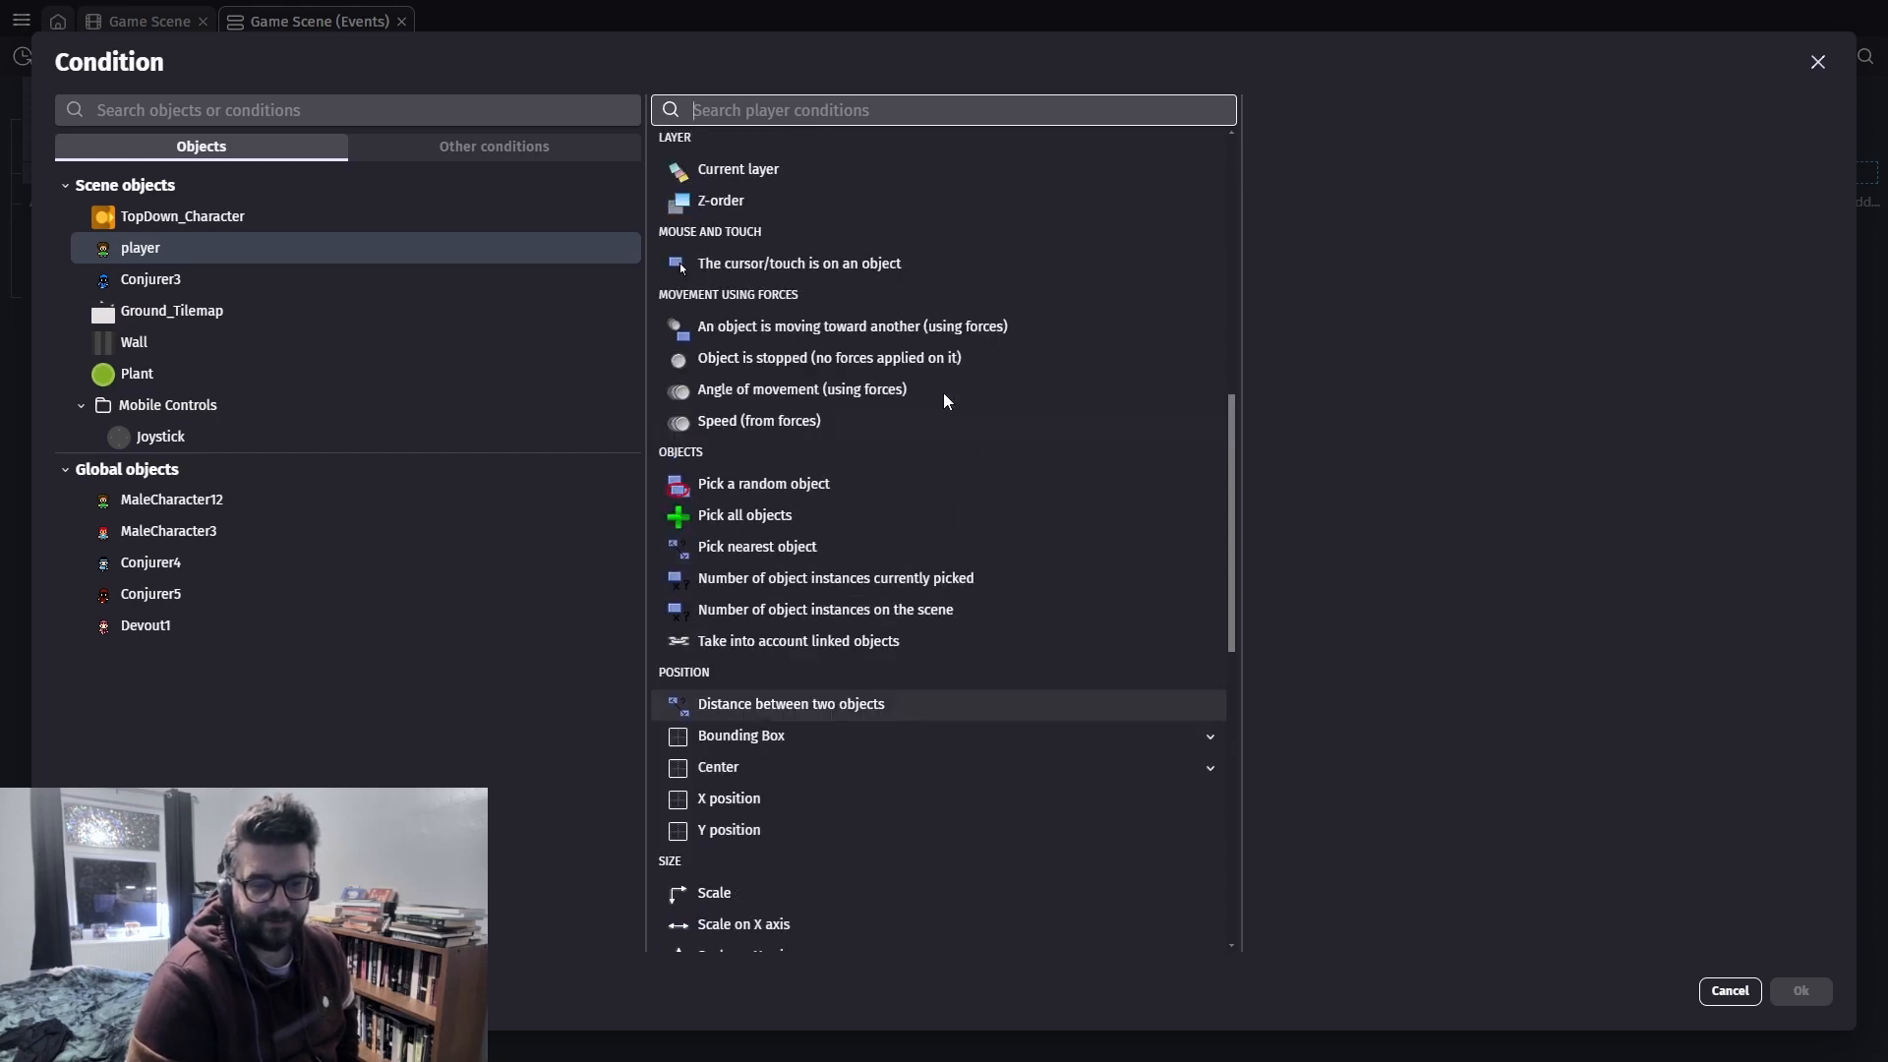
scroll(936, 411, up, 4)
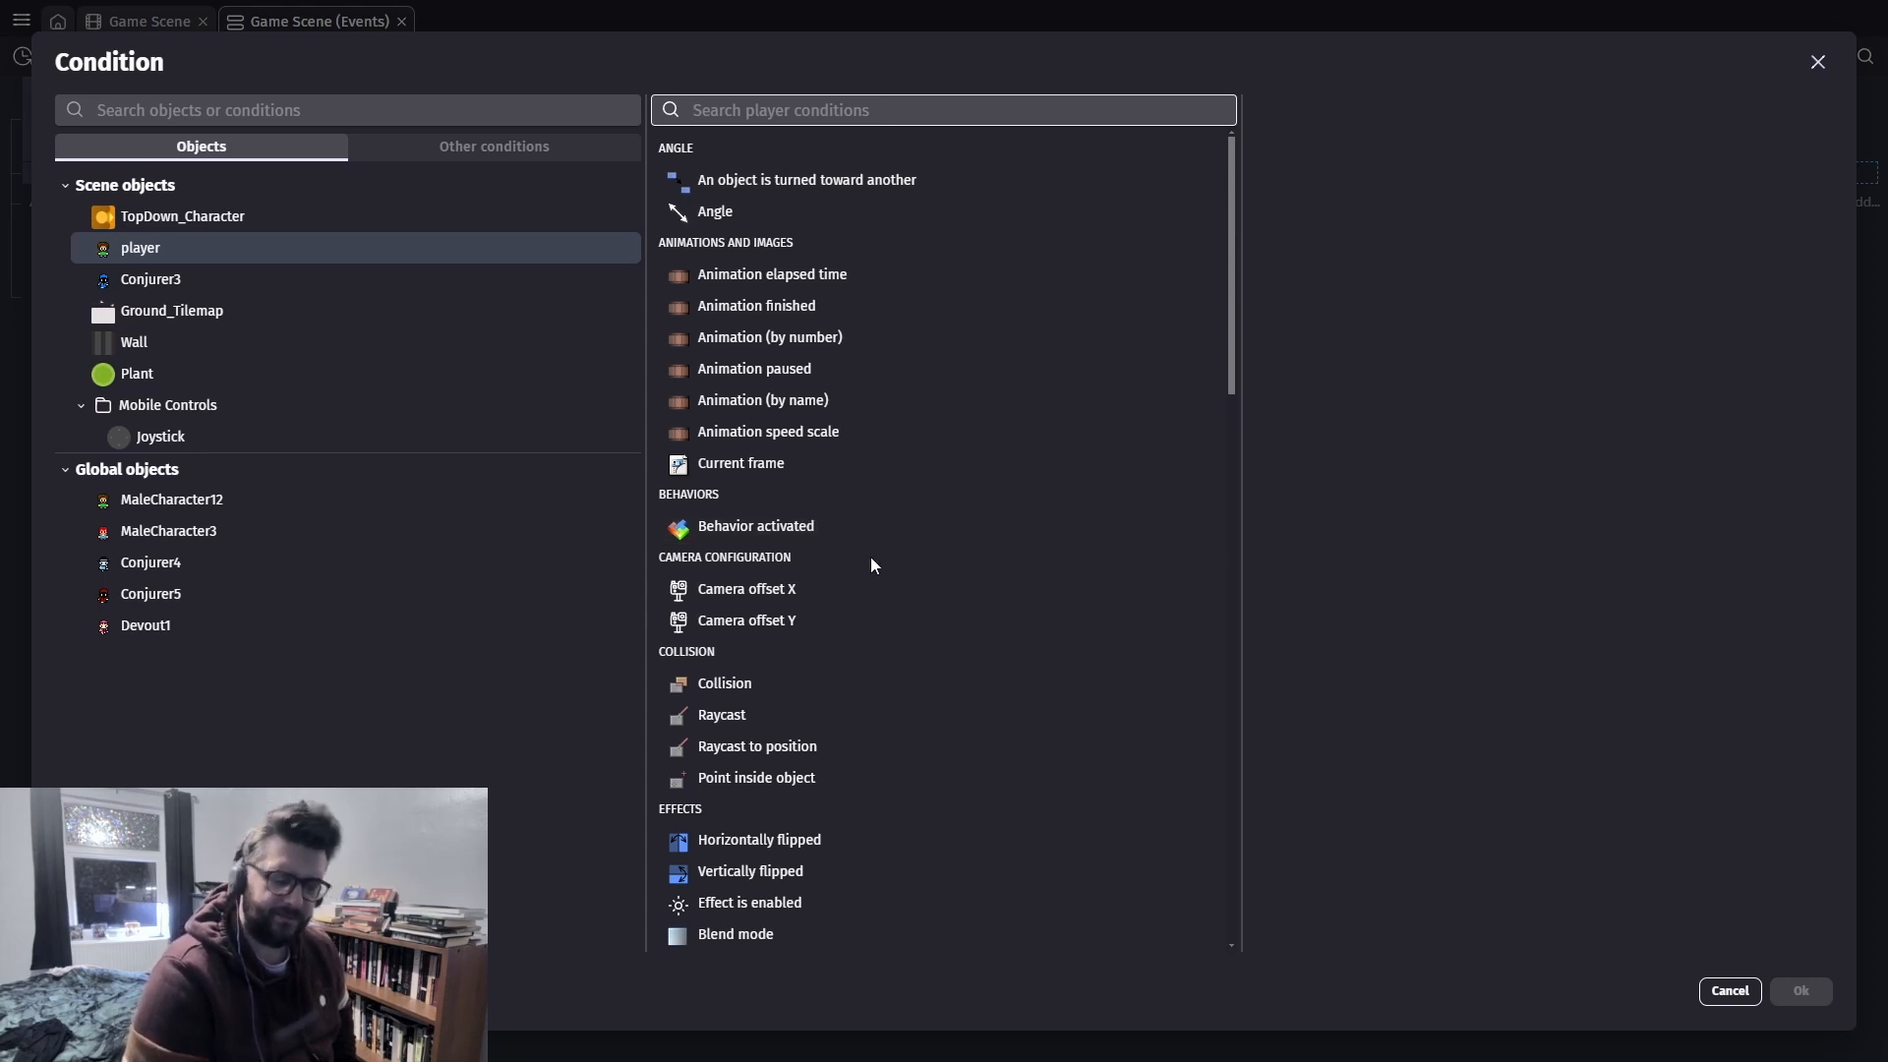
scroll(859, 558, down, 4)
scroll(820, 470, down, 3)
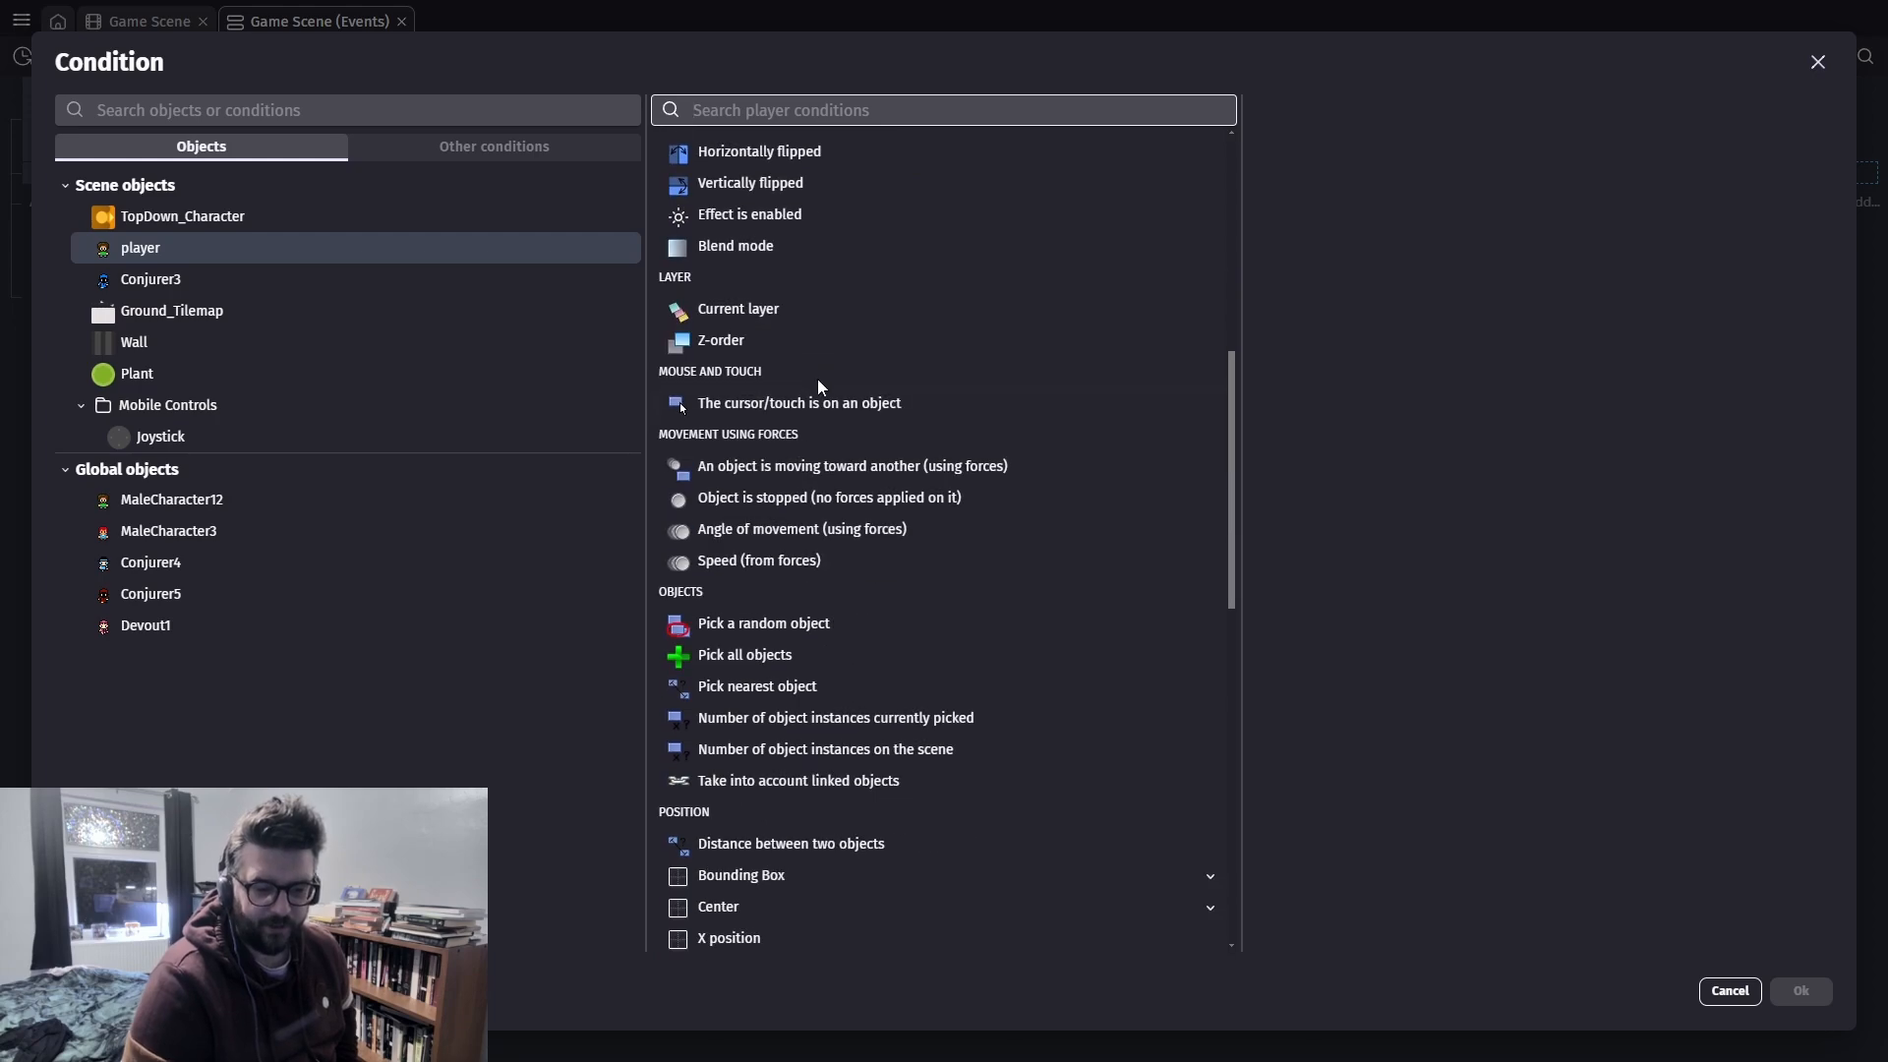
scroll(851, 448, down, 4)
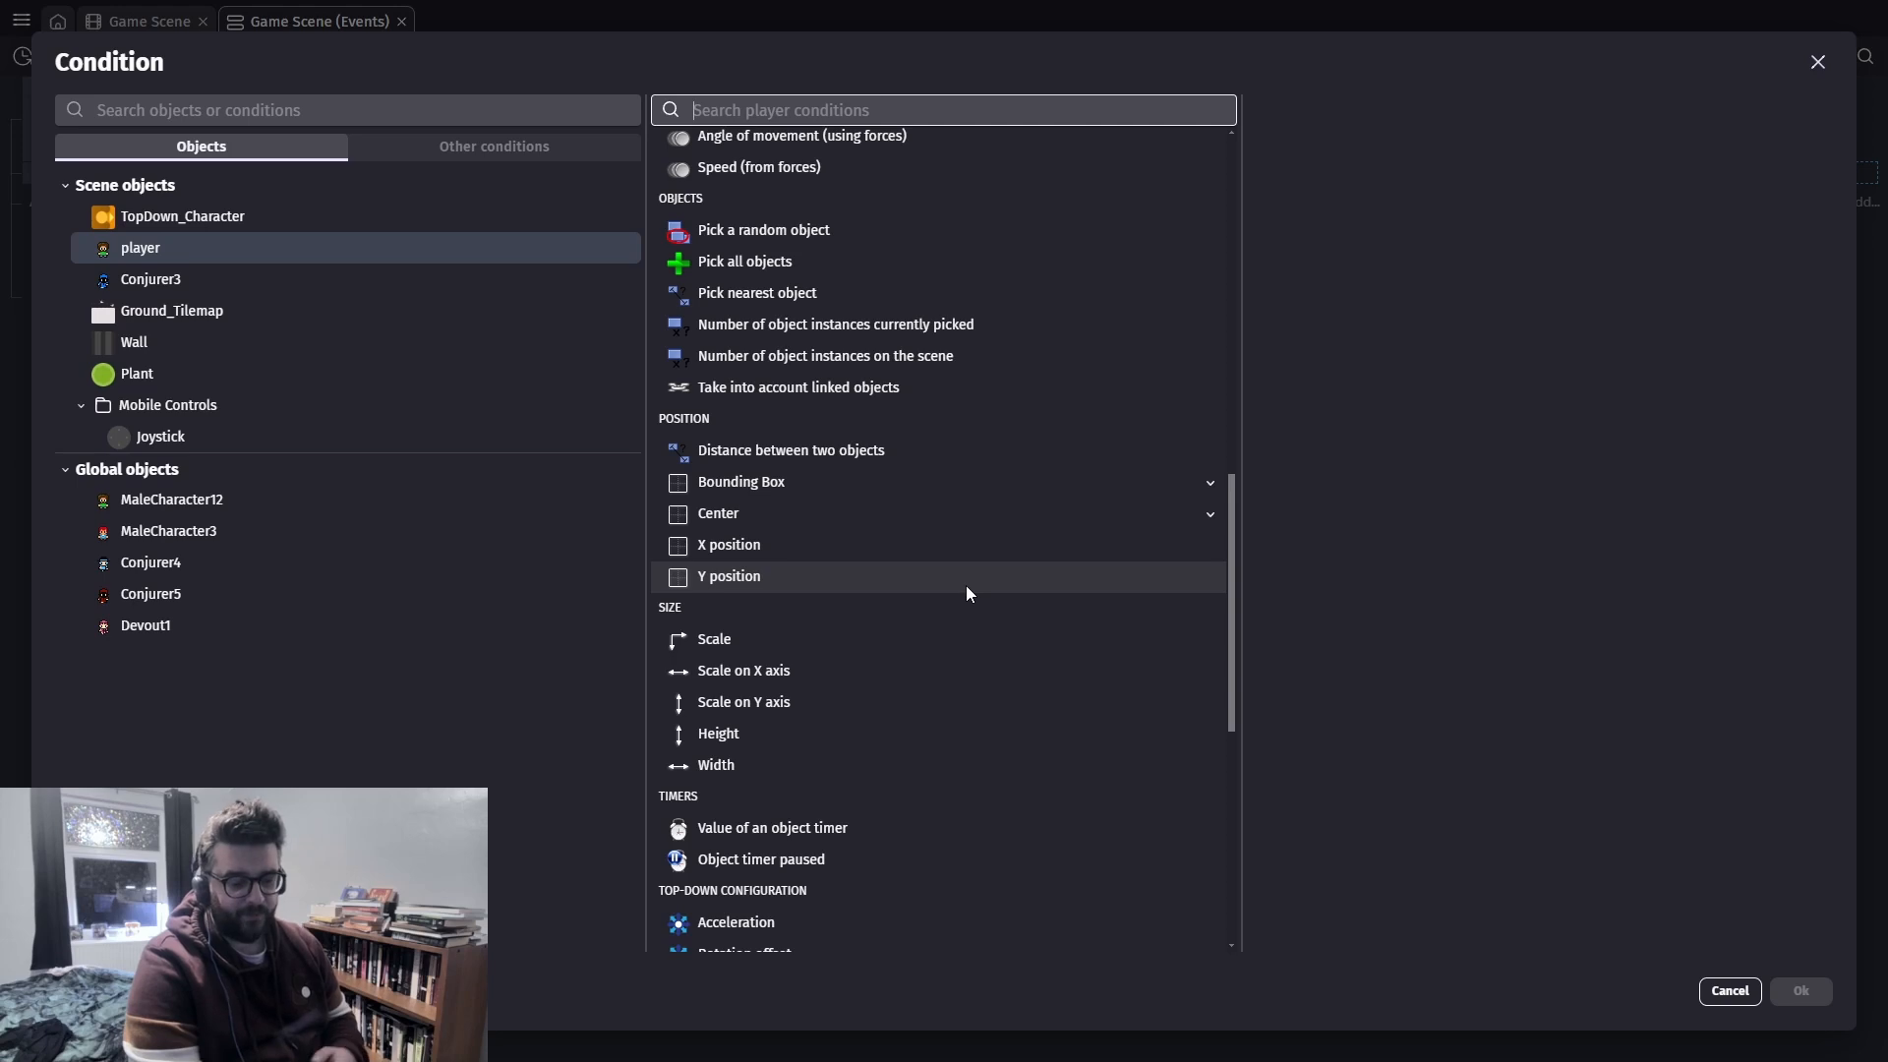
scroll(965, 588, down, 5)
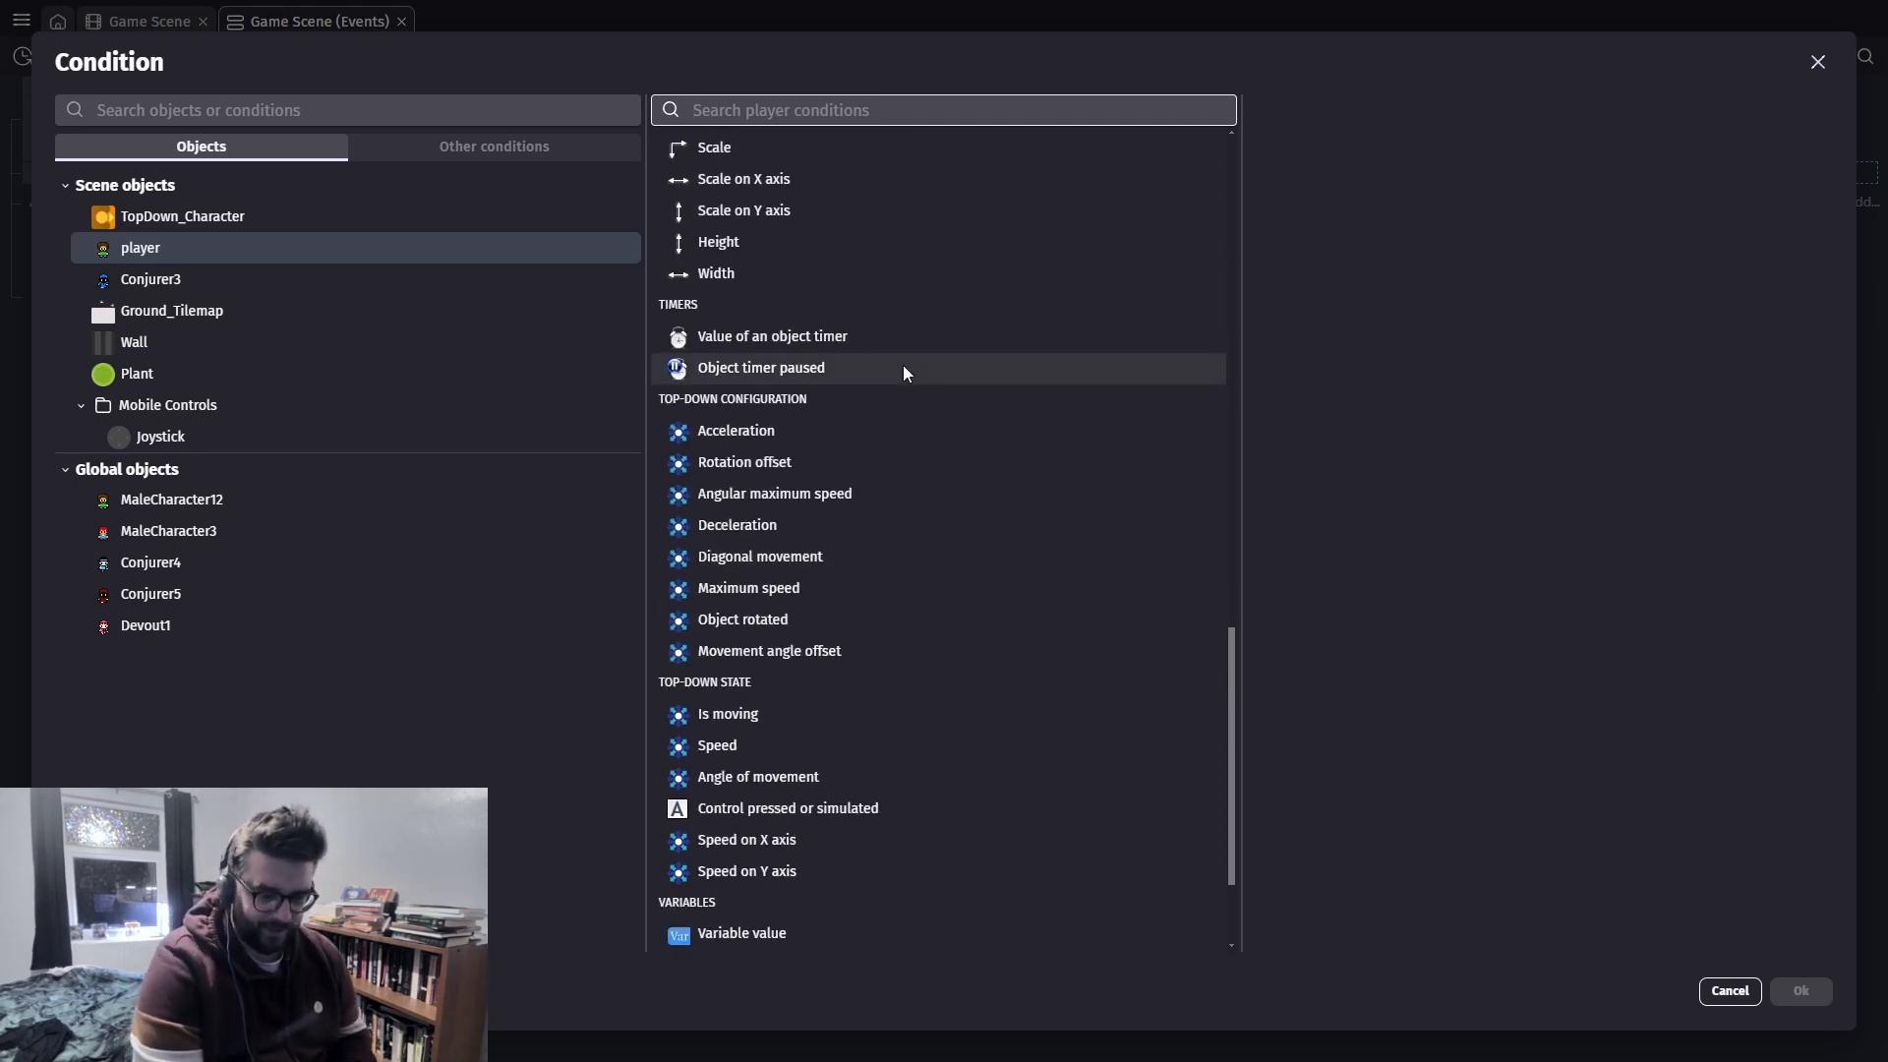
scroll(914, 568, down, 2)
scroll(913, 588, up, 5)
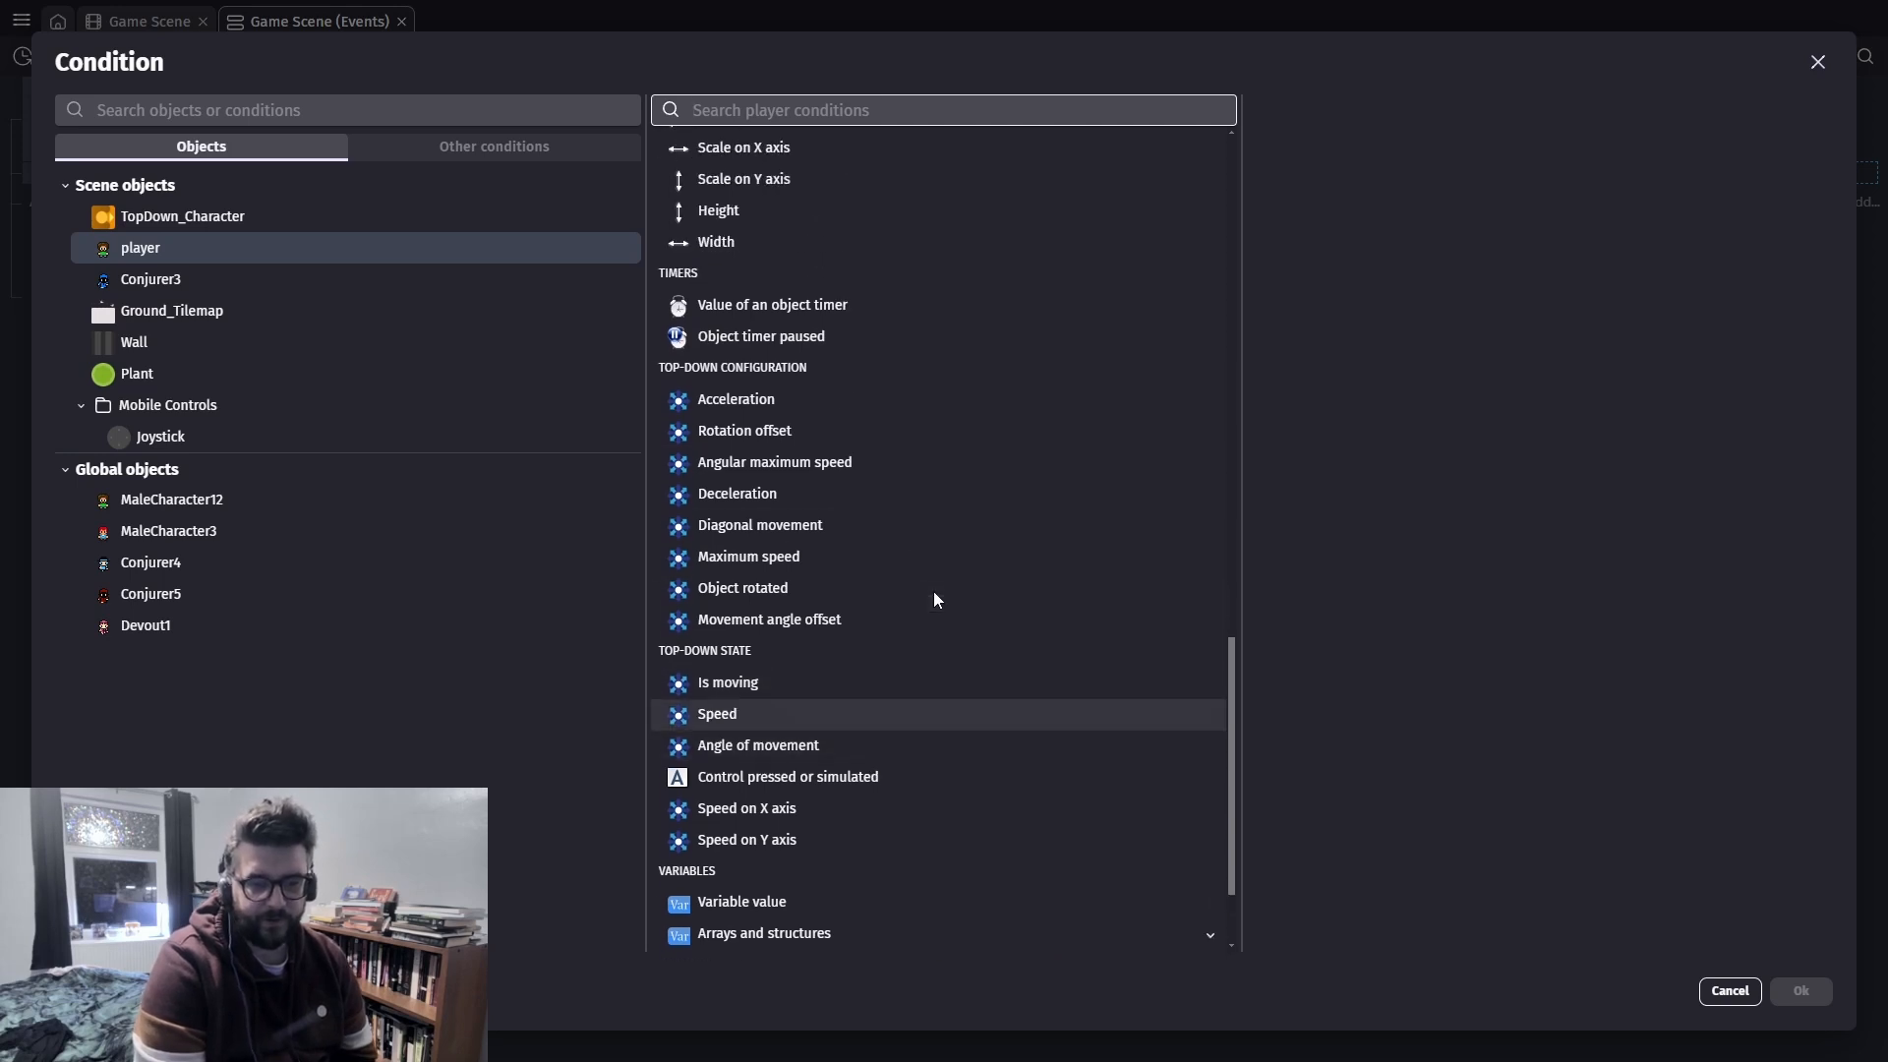
scroll(929, 585, up, 2)
scroll(912, 575, up, 2)
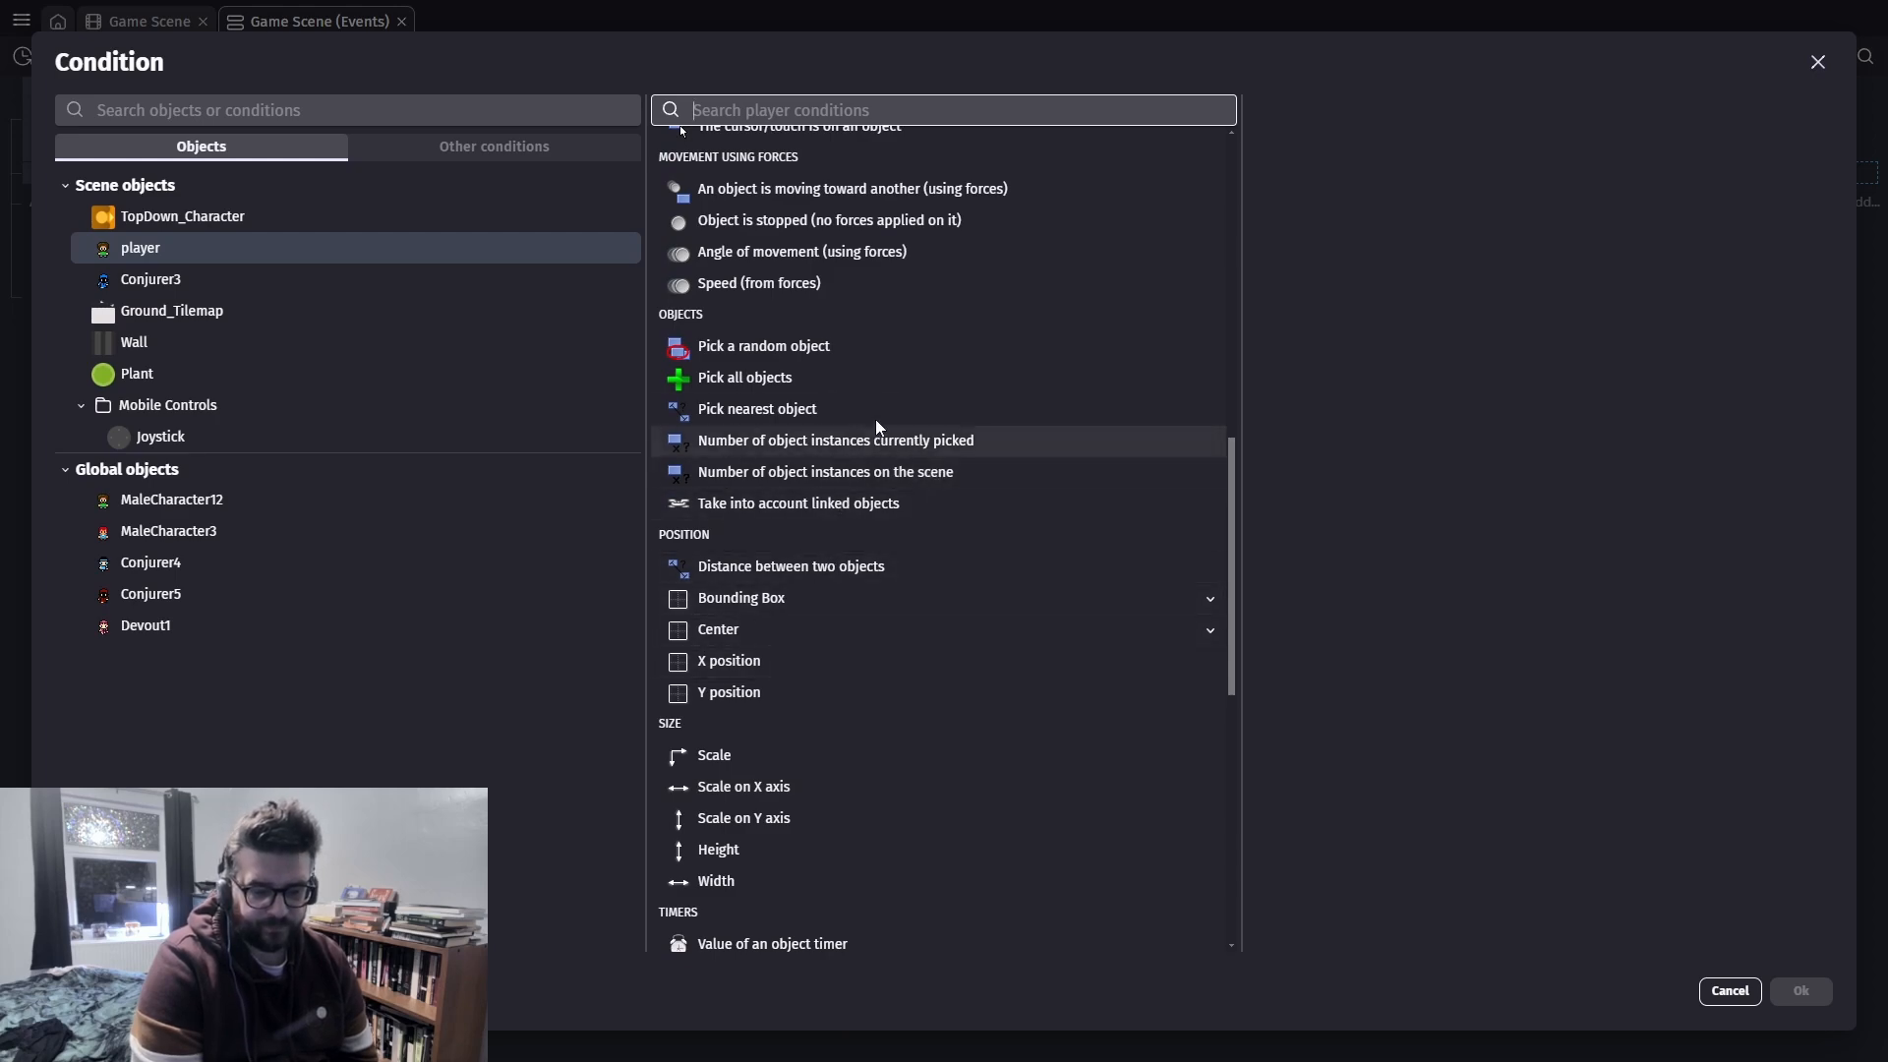
scroll(877, 411, up, 4)
scroll(882, 403, up, 6)
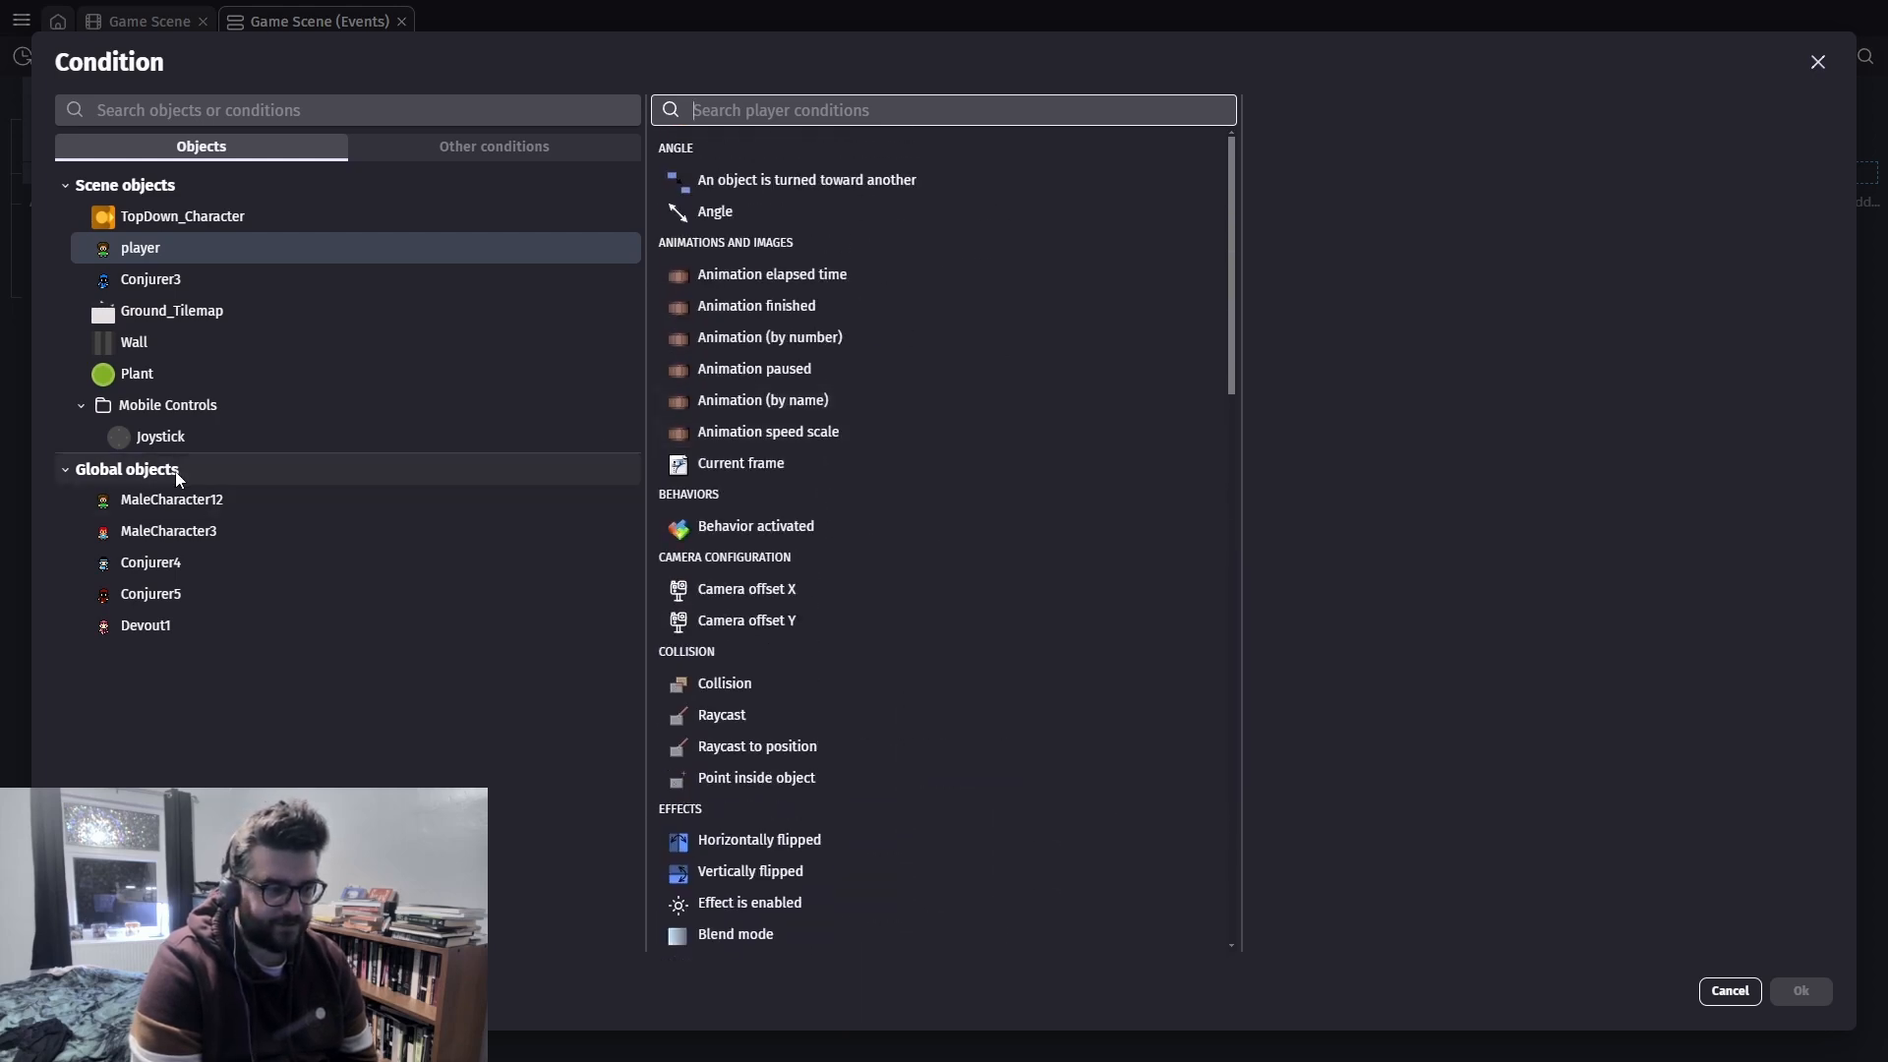
Add a Joystick pushed in a direction (4-way movement) condition for the Joystick object with the direction Left
click(214, 438)
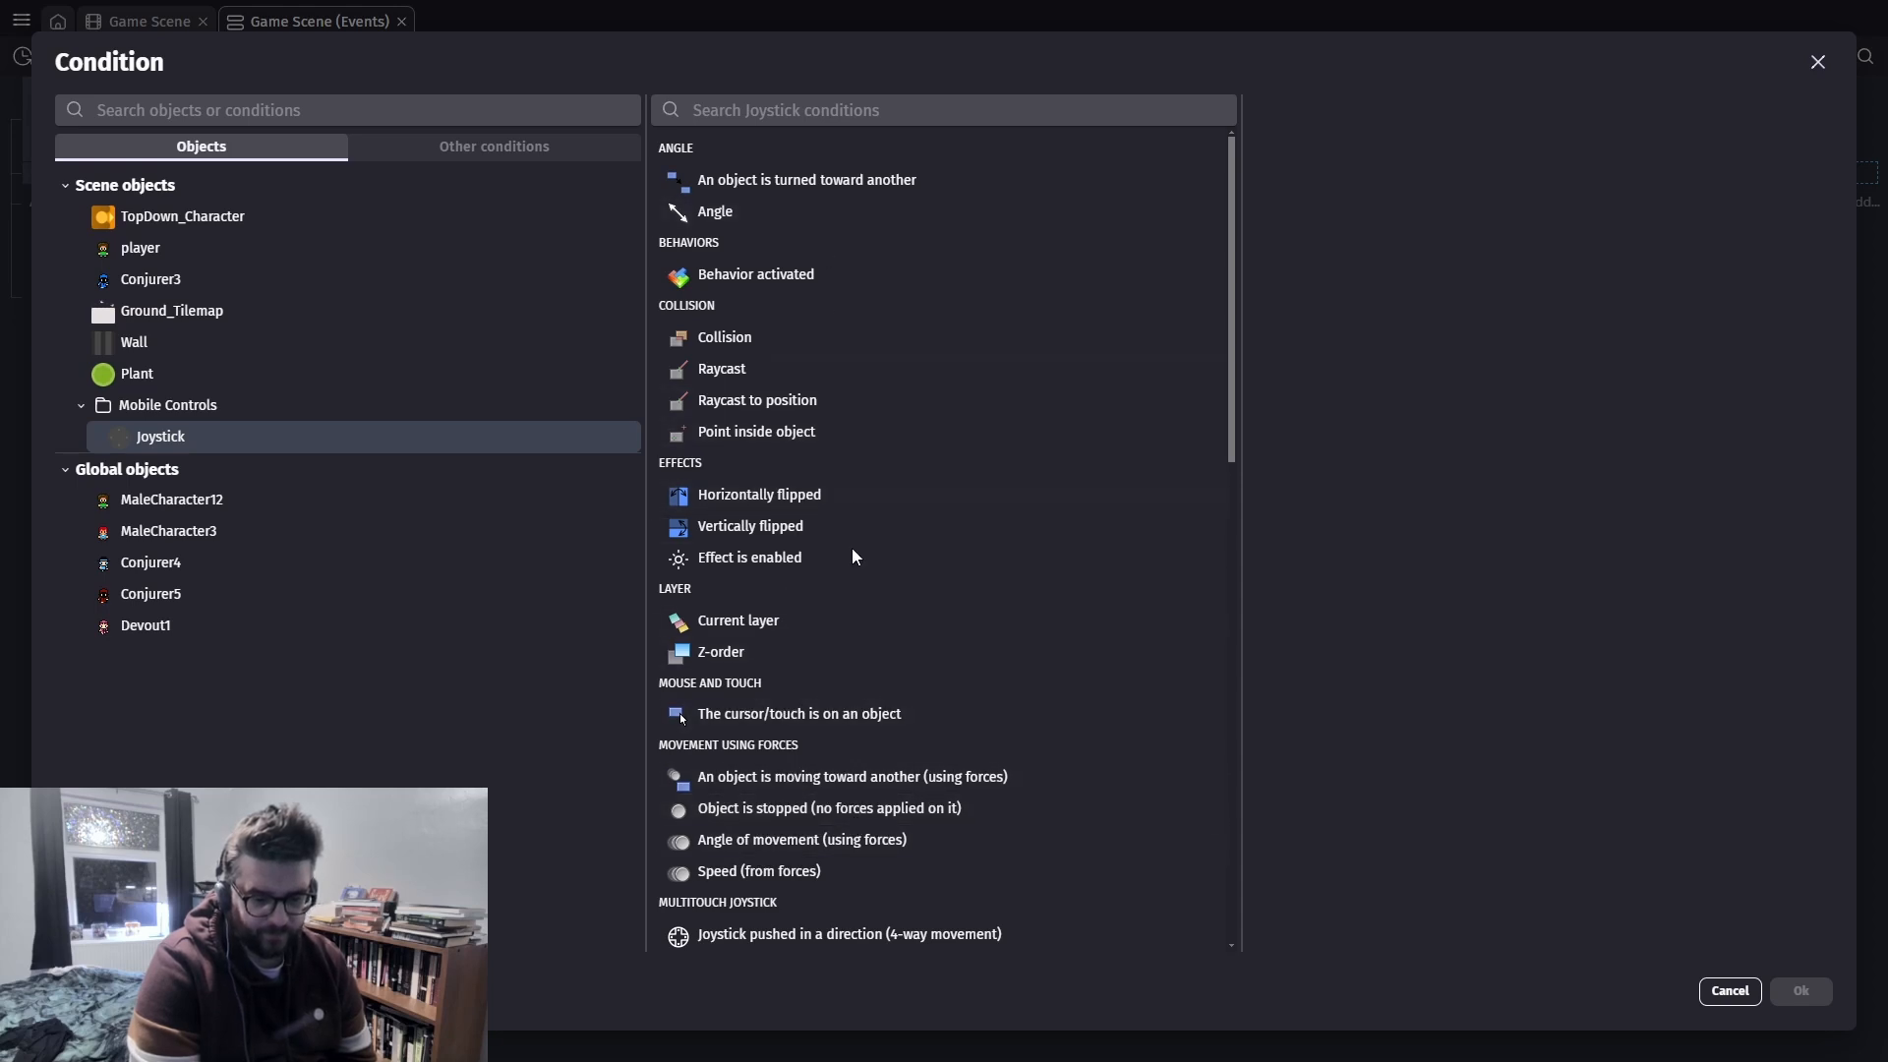
click(870, 936)
click(1406, 160)
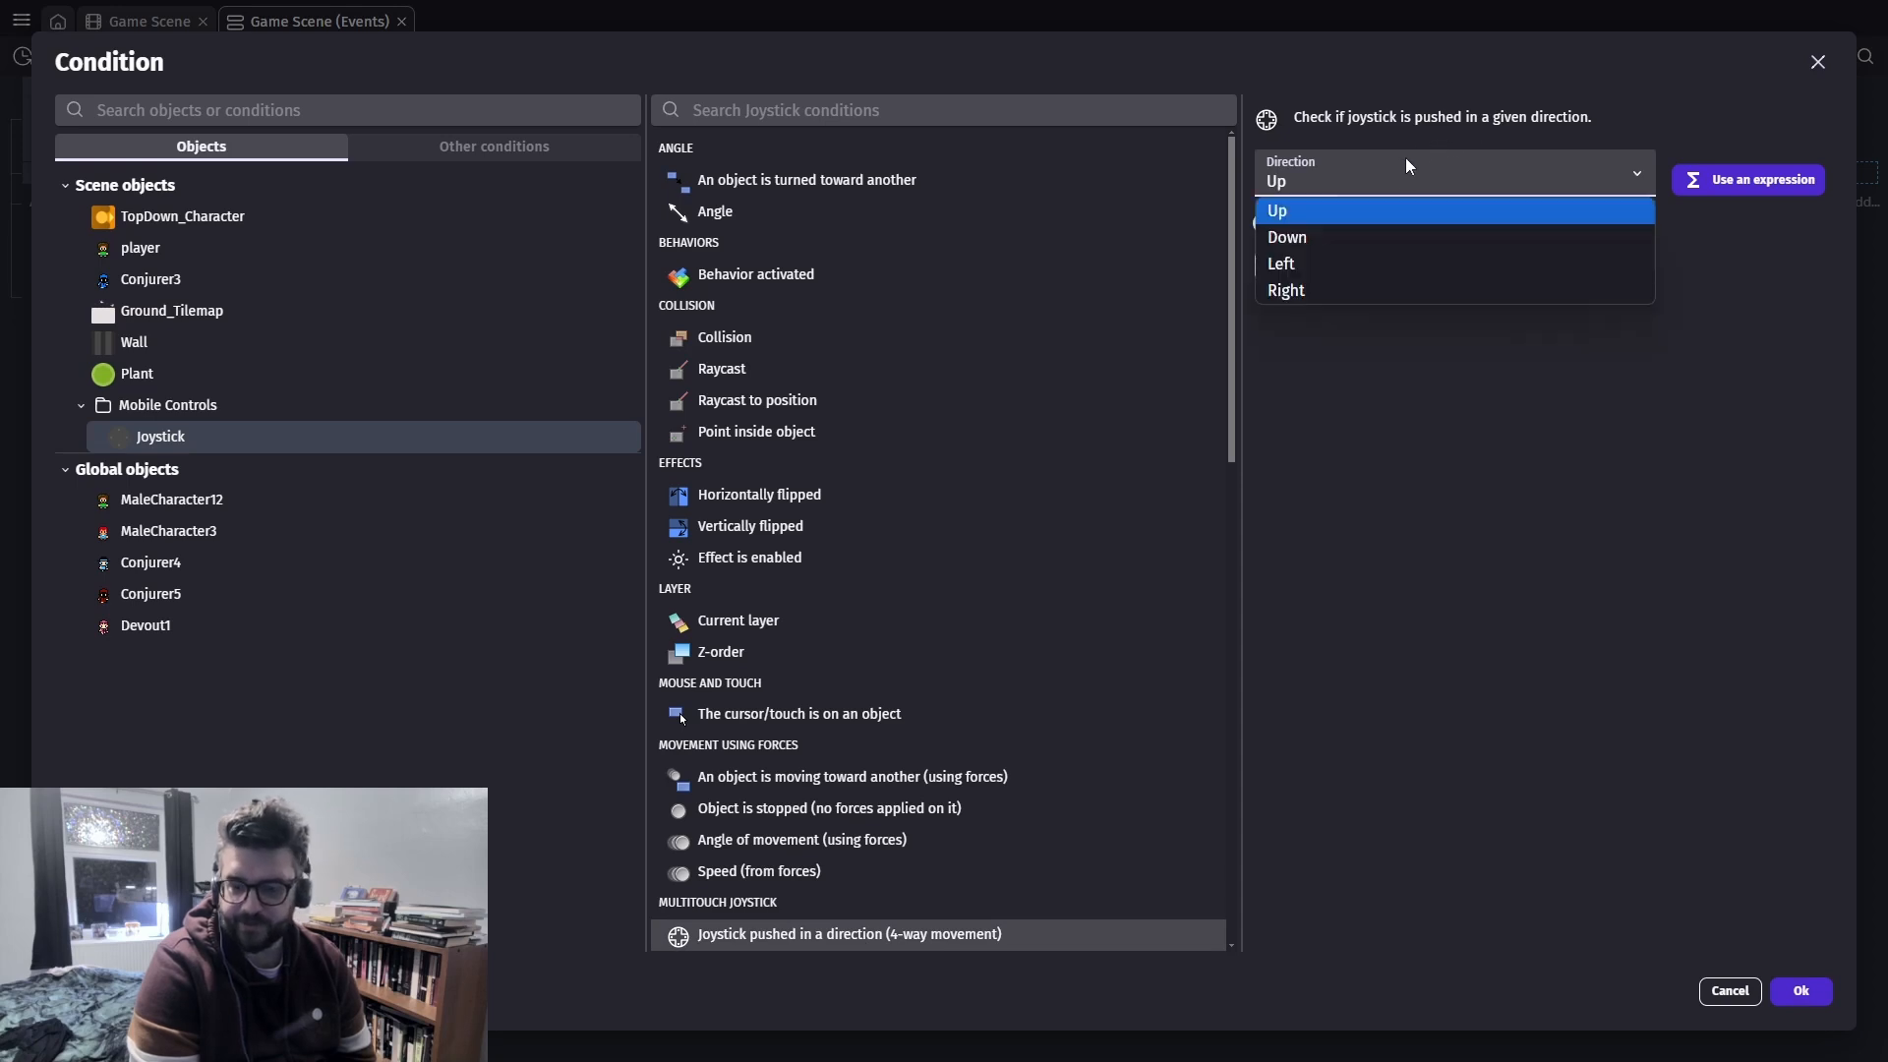
click(1308, 262)
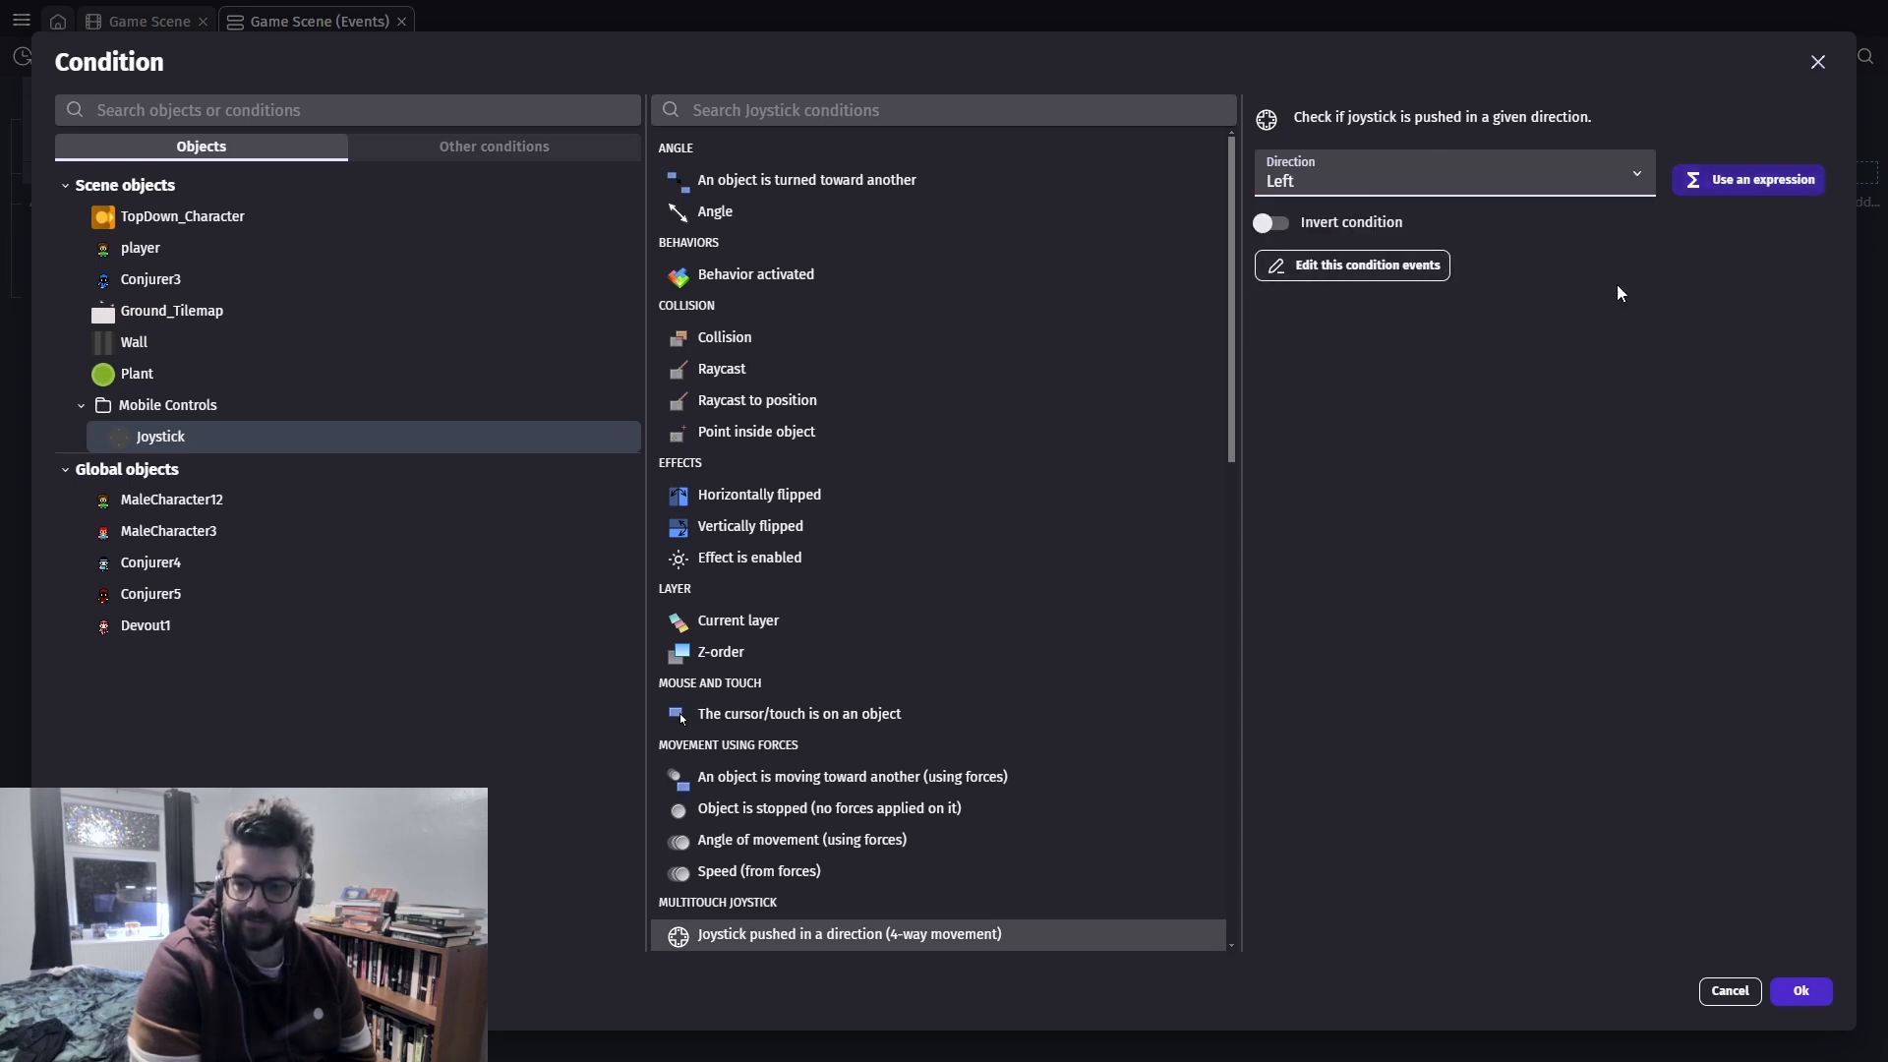
click(1801, 991)
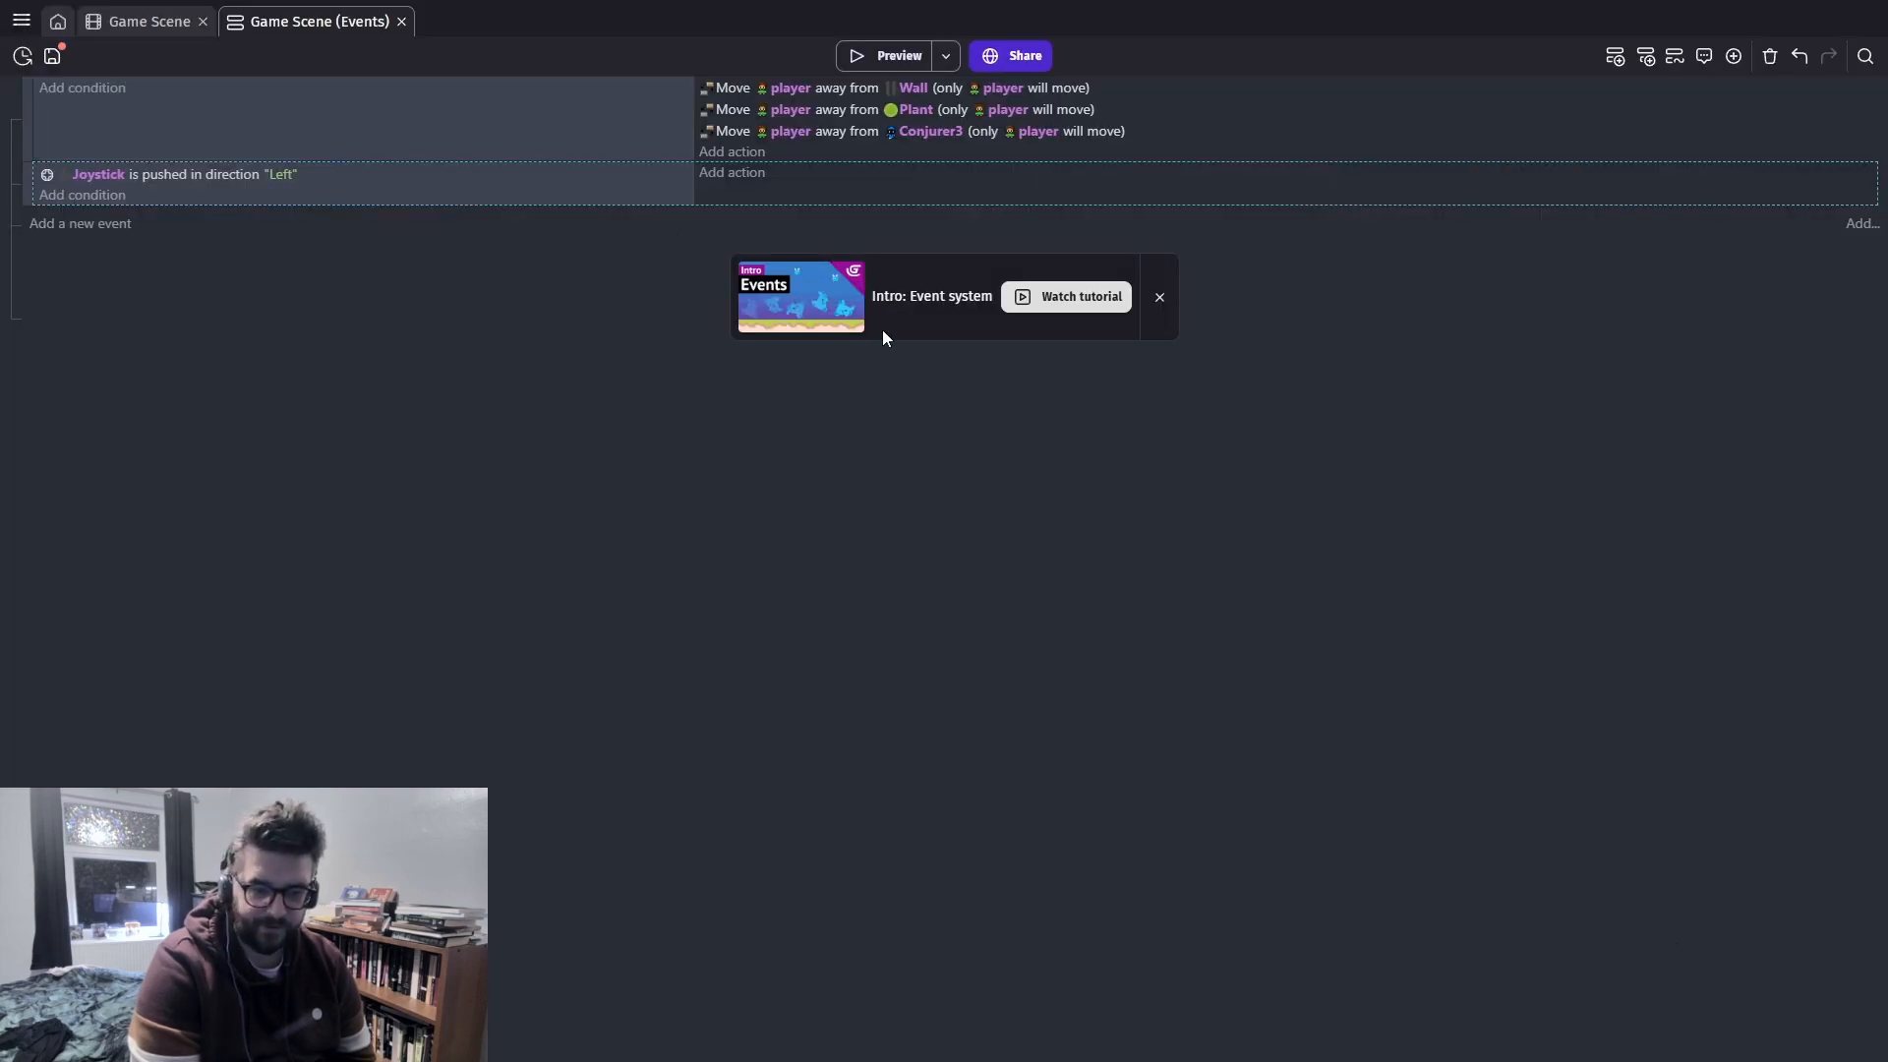
Copy the joystick Left condition and paste three duplicates of it into the same event
right_click(274, 174)
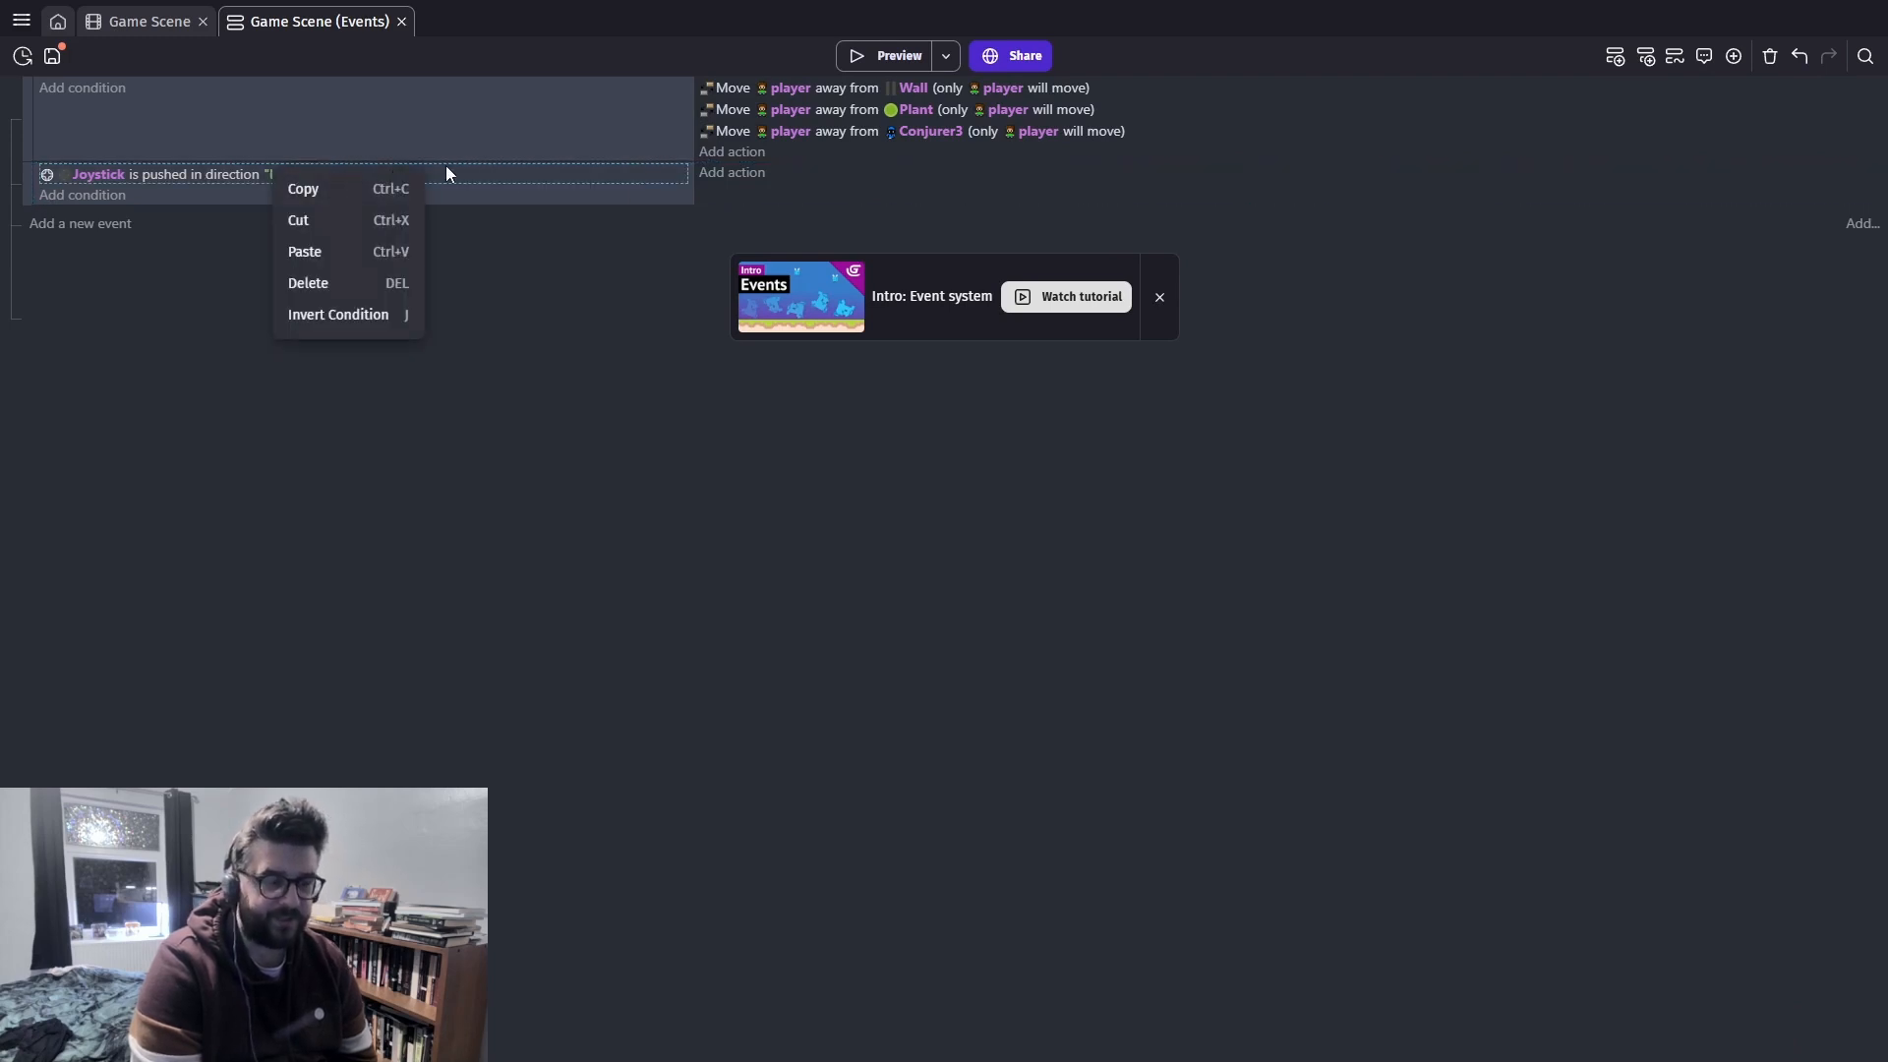
right_click(476, 181)
right_click(475, 181)
click(505, 196)
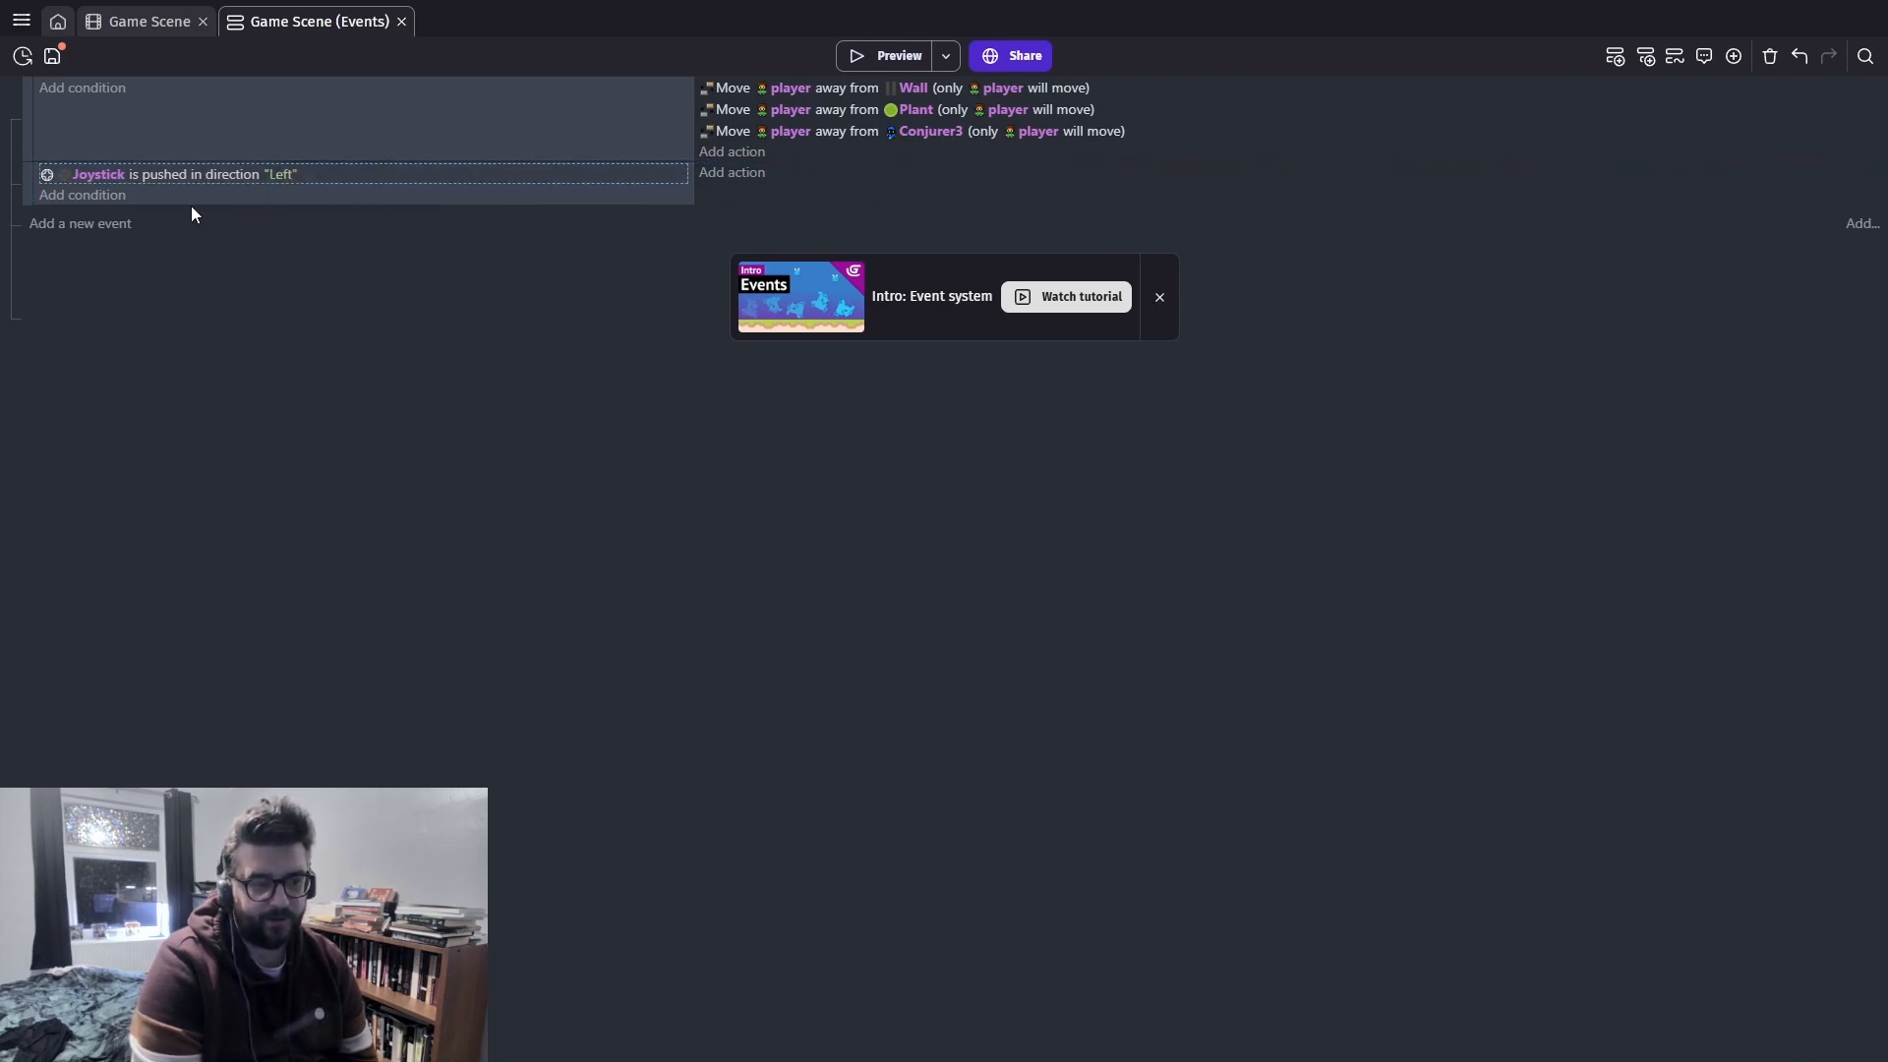
click(211, 195)
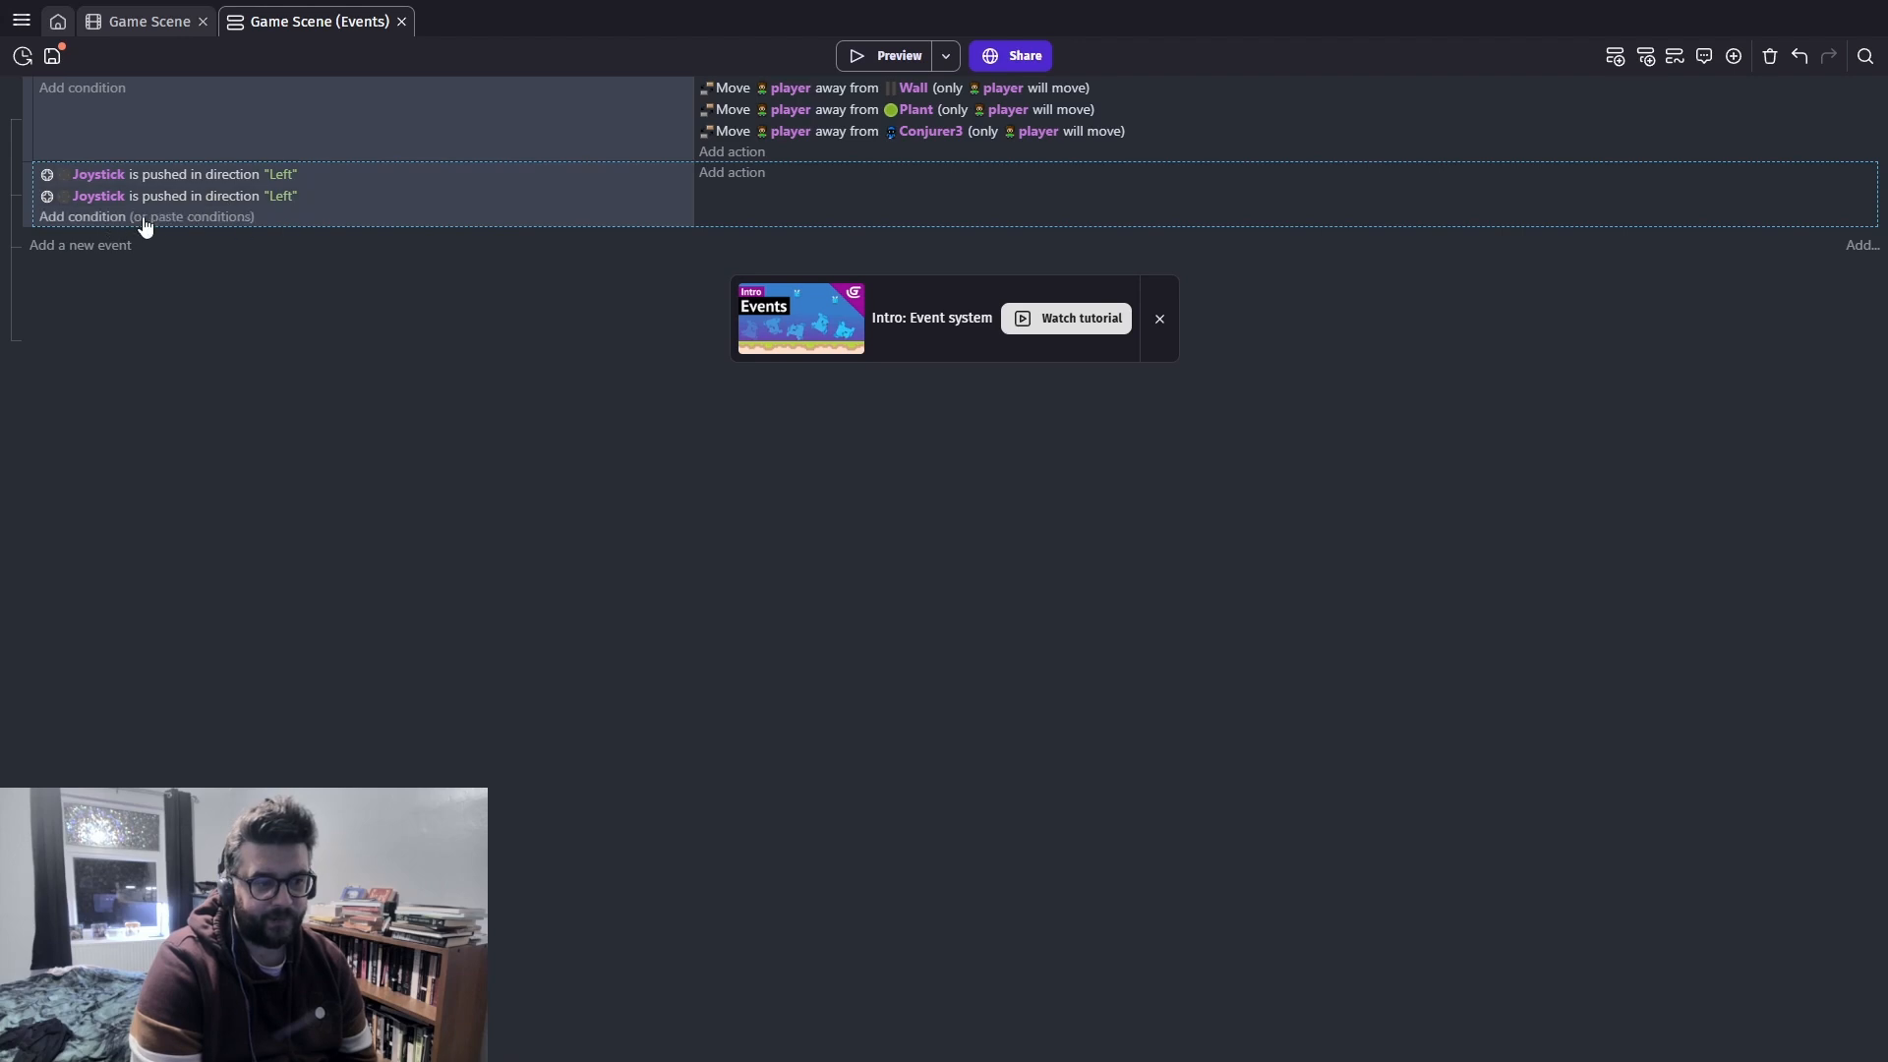
click(207, 218)
click(177, 239)
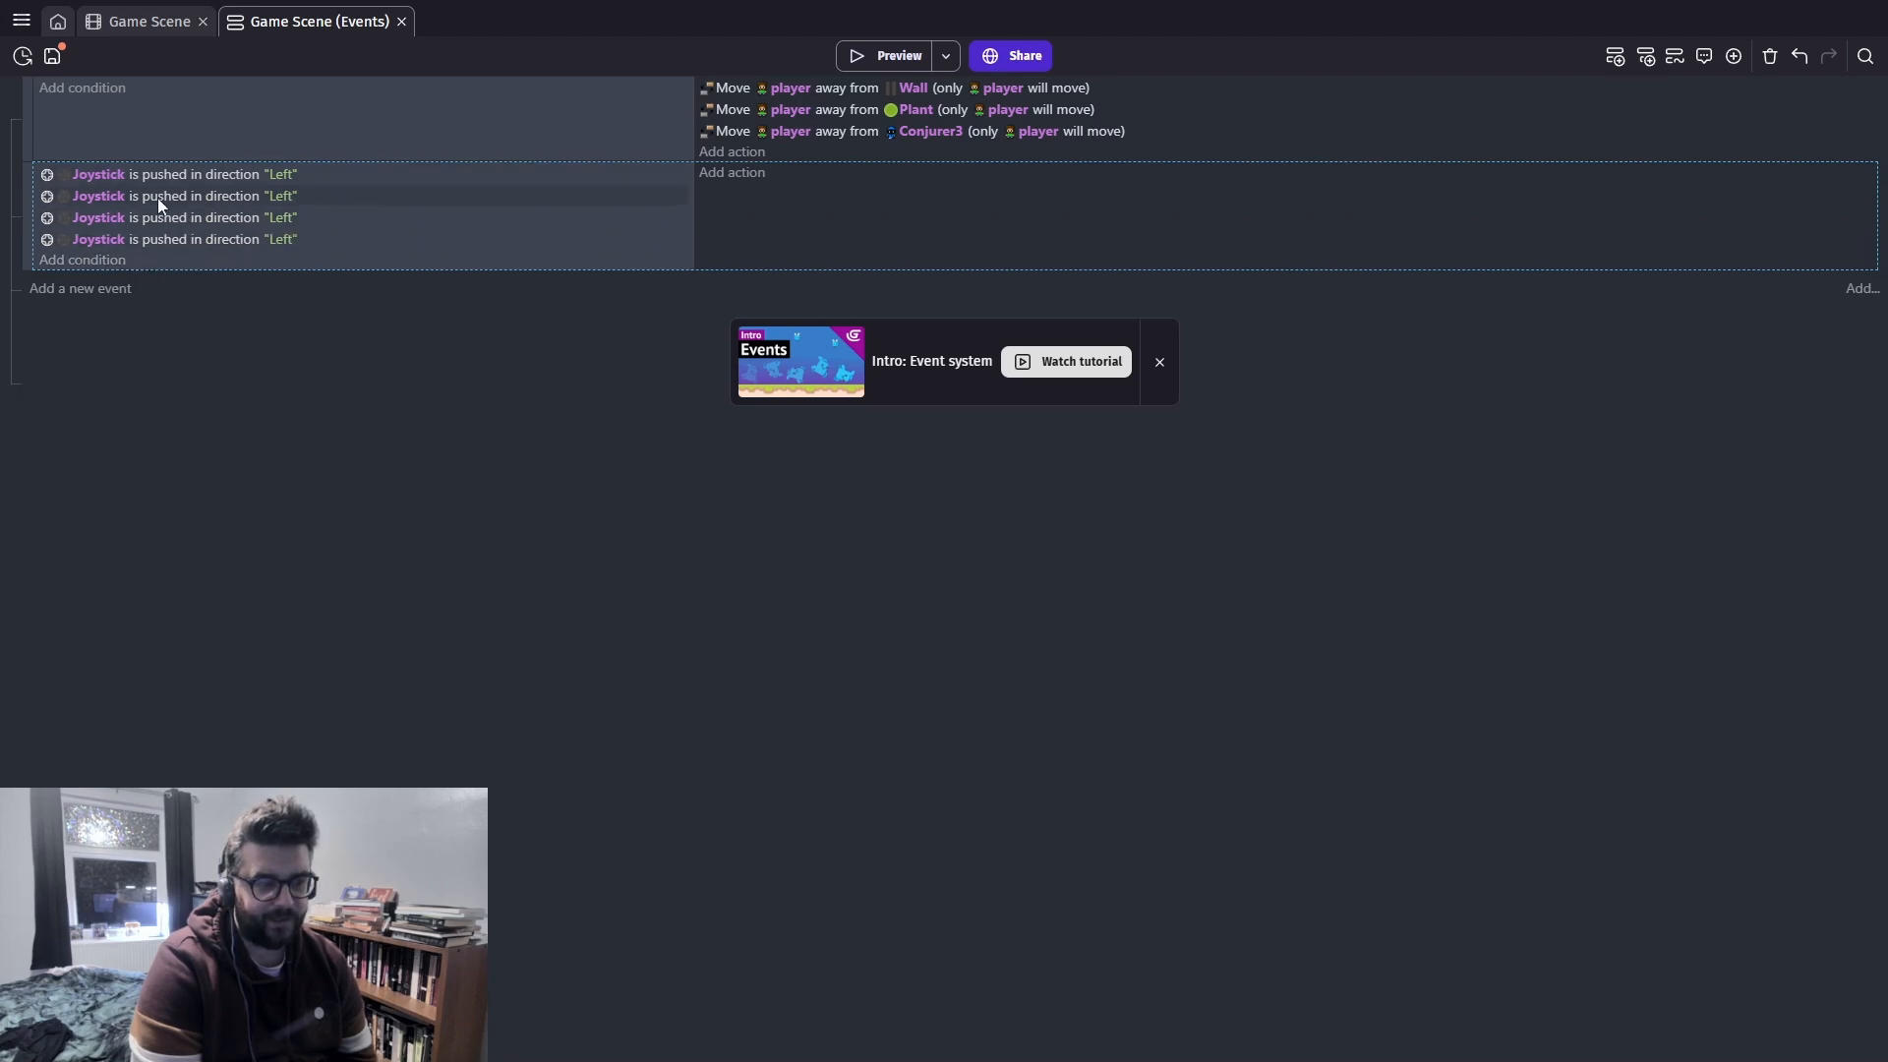
drag(136, 200, 99, 265)
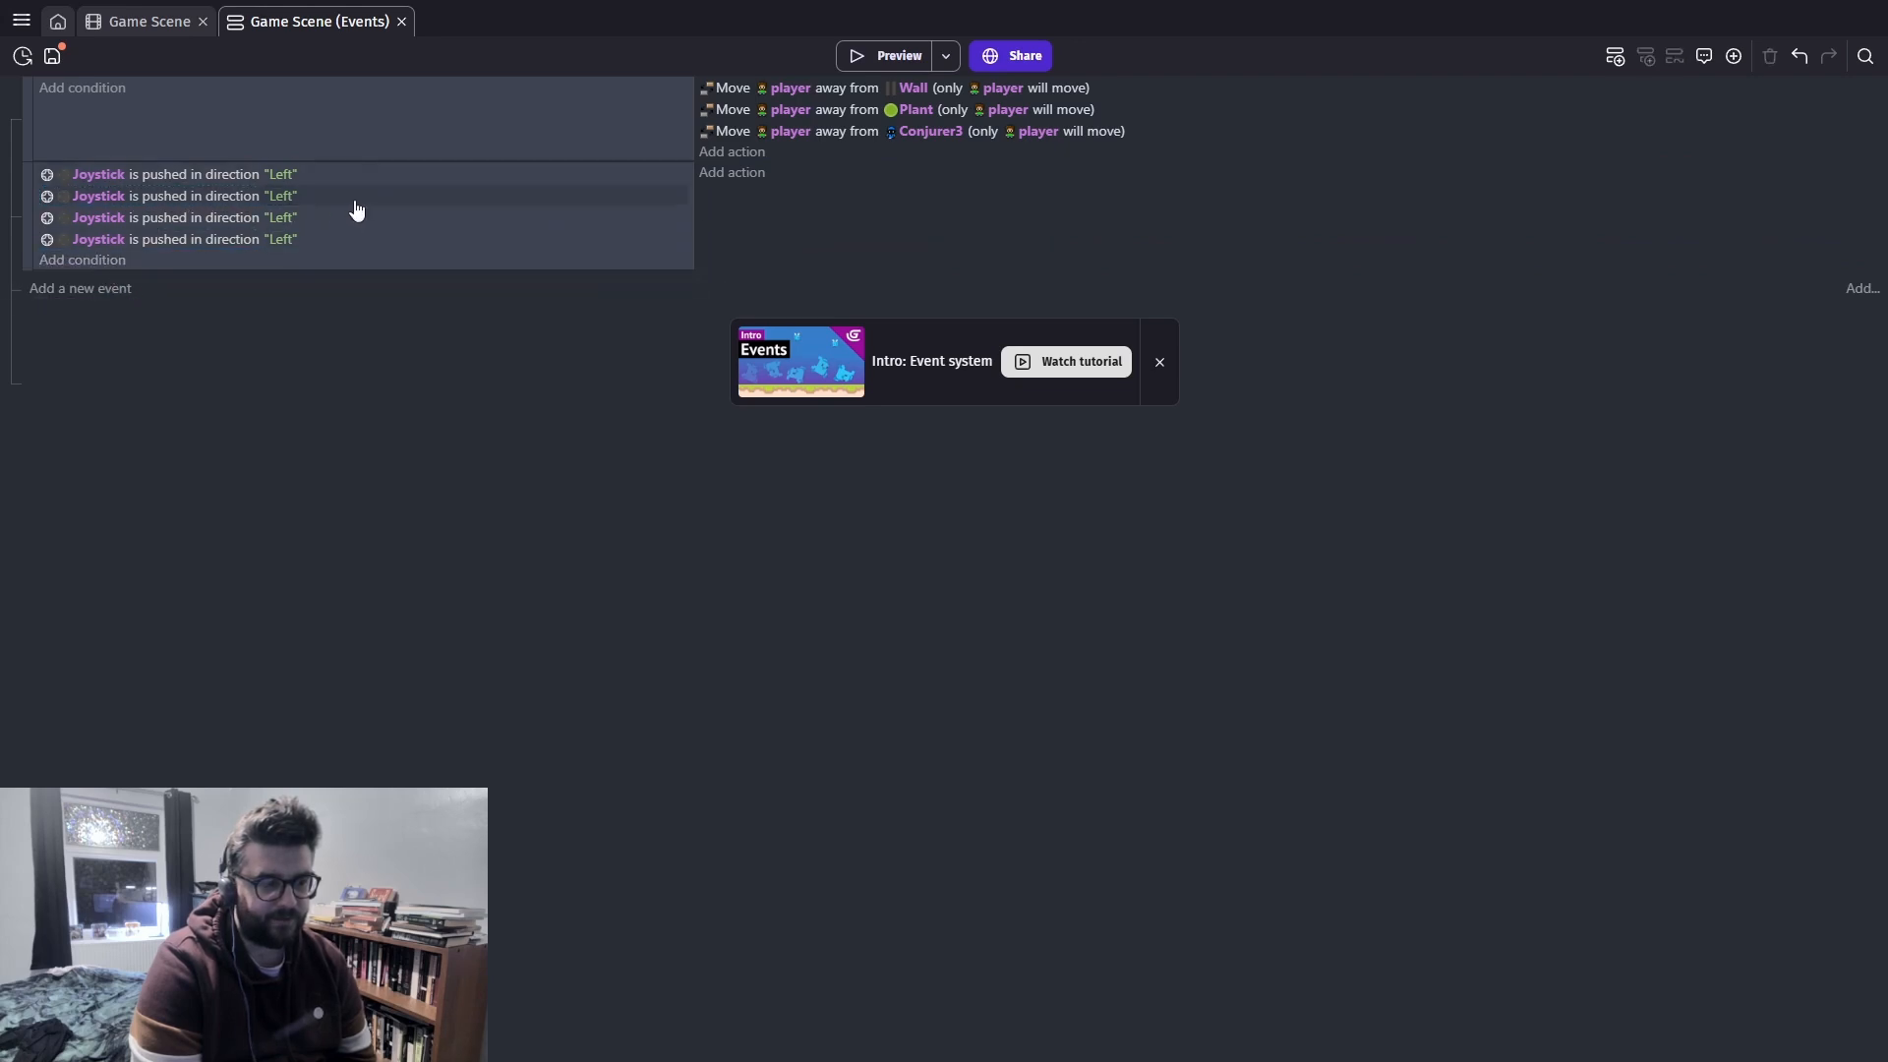
click(281, 197)
click(356, 241)
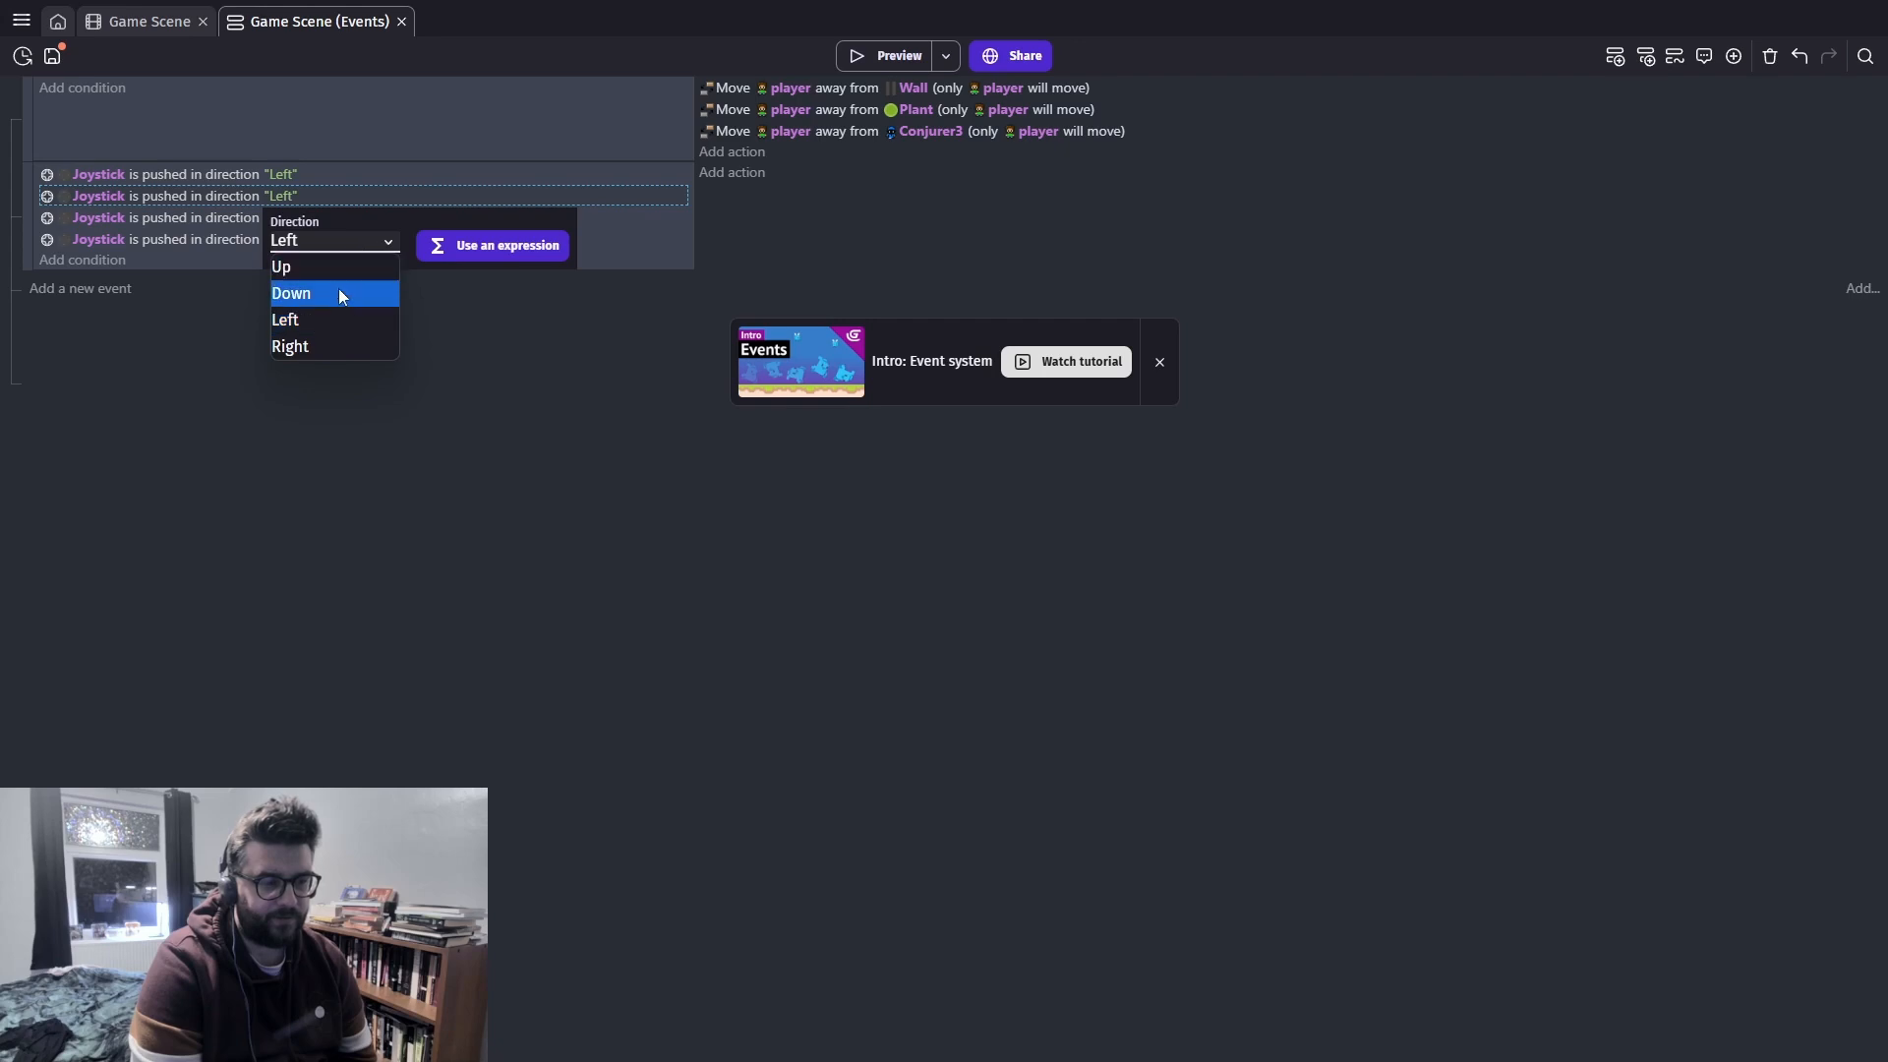
click(338, 287)
click(325, 200)
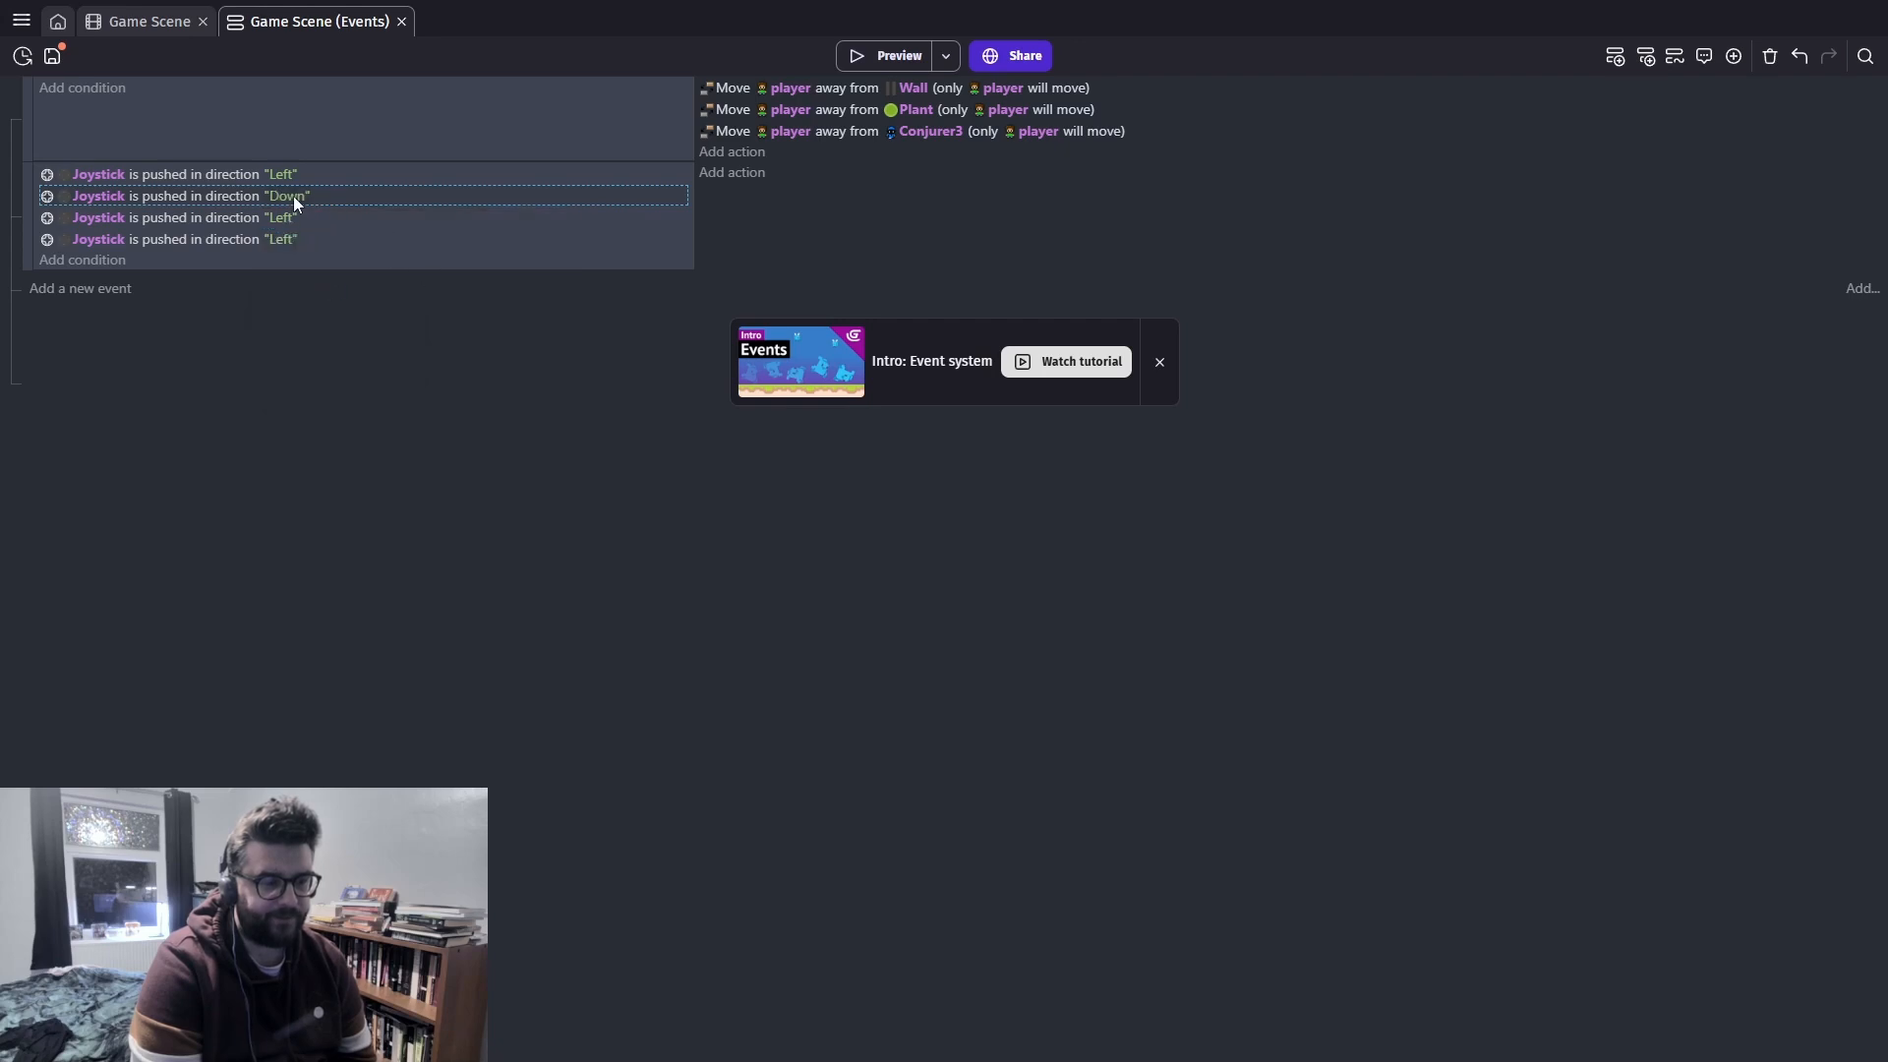
Set the second joystick condition's direction to Right and the third one's to Up
click(293, 198)
click(320, 241)
click(295, 344)
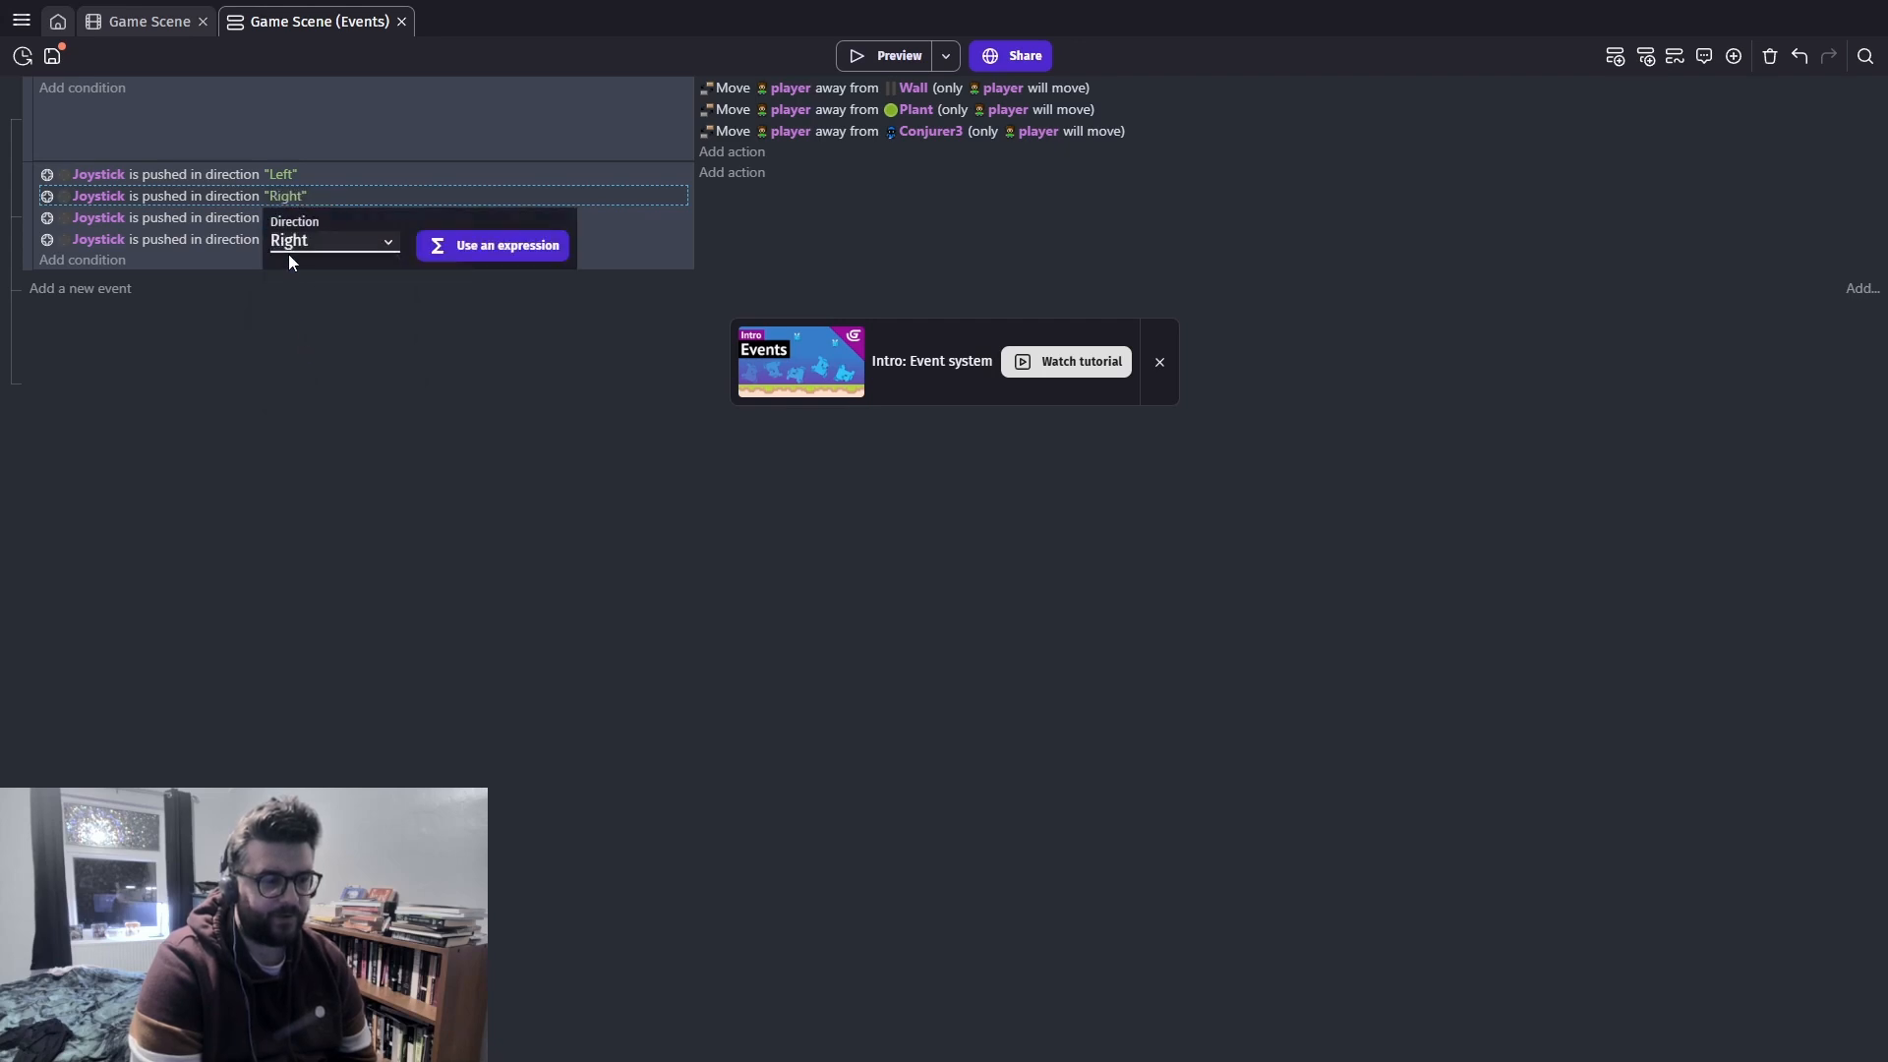
click(269, 220)
click(272, 218)
click(326, 257)
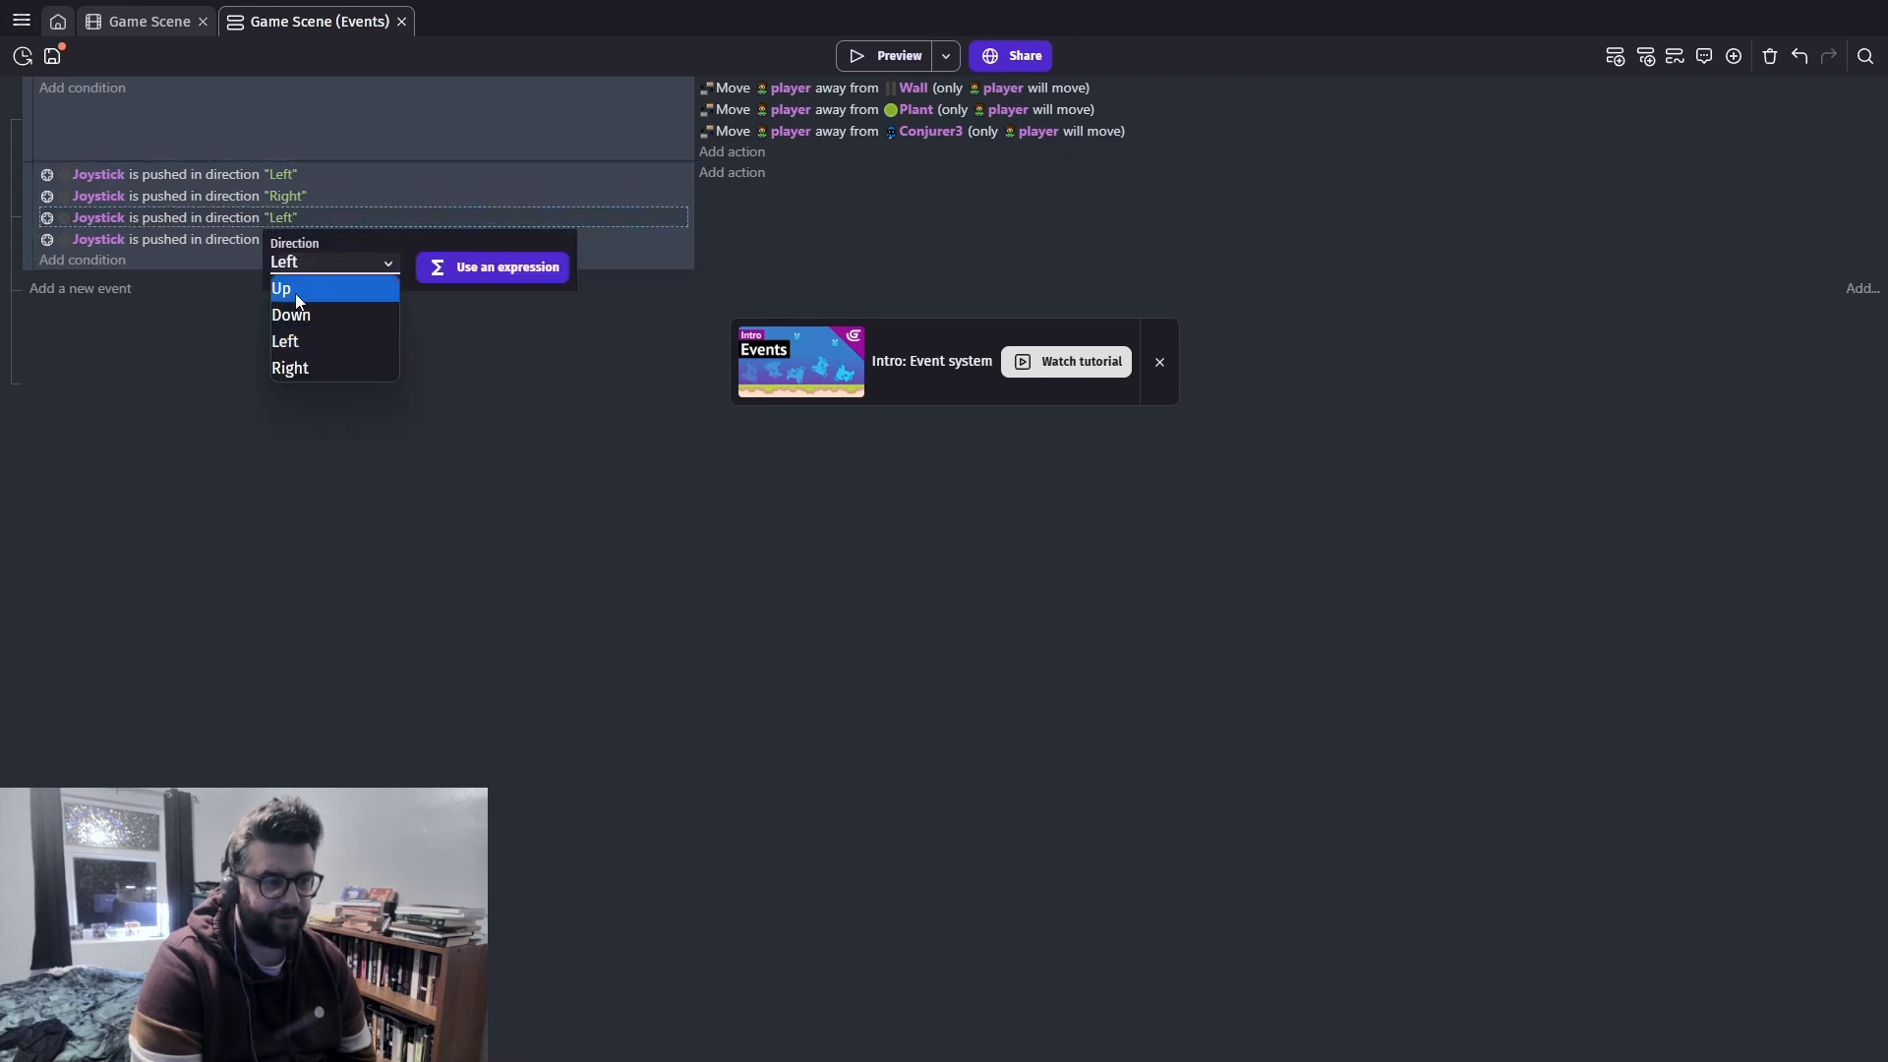
click(295, 291)
Set the fourth joystick condition's direction to Down
click(280, 239)
click(280, 239)
click(329, 284)
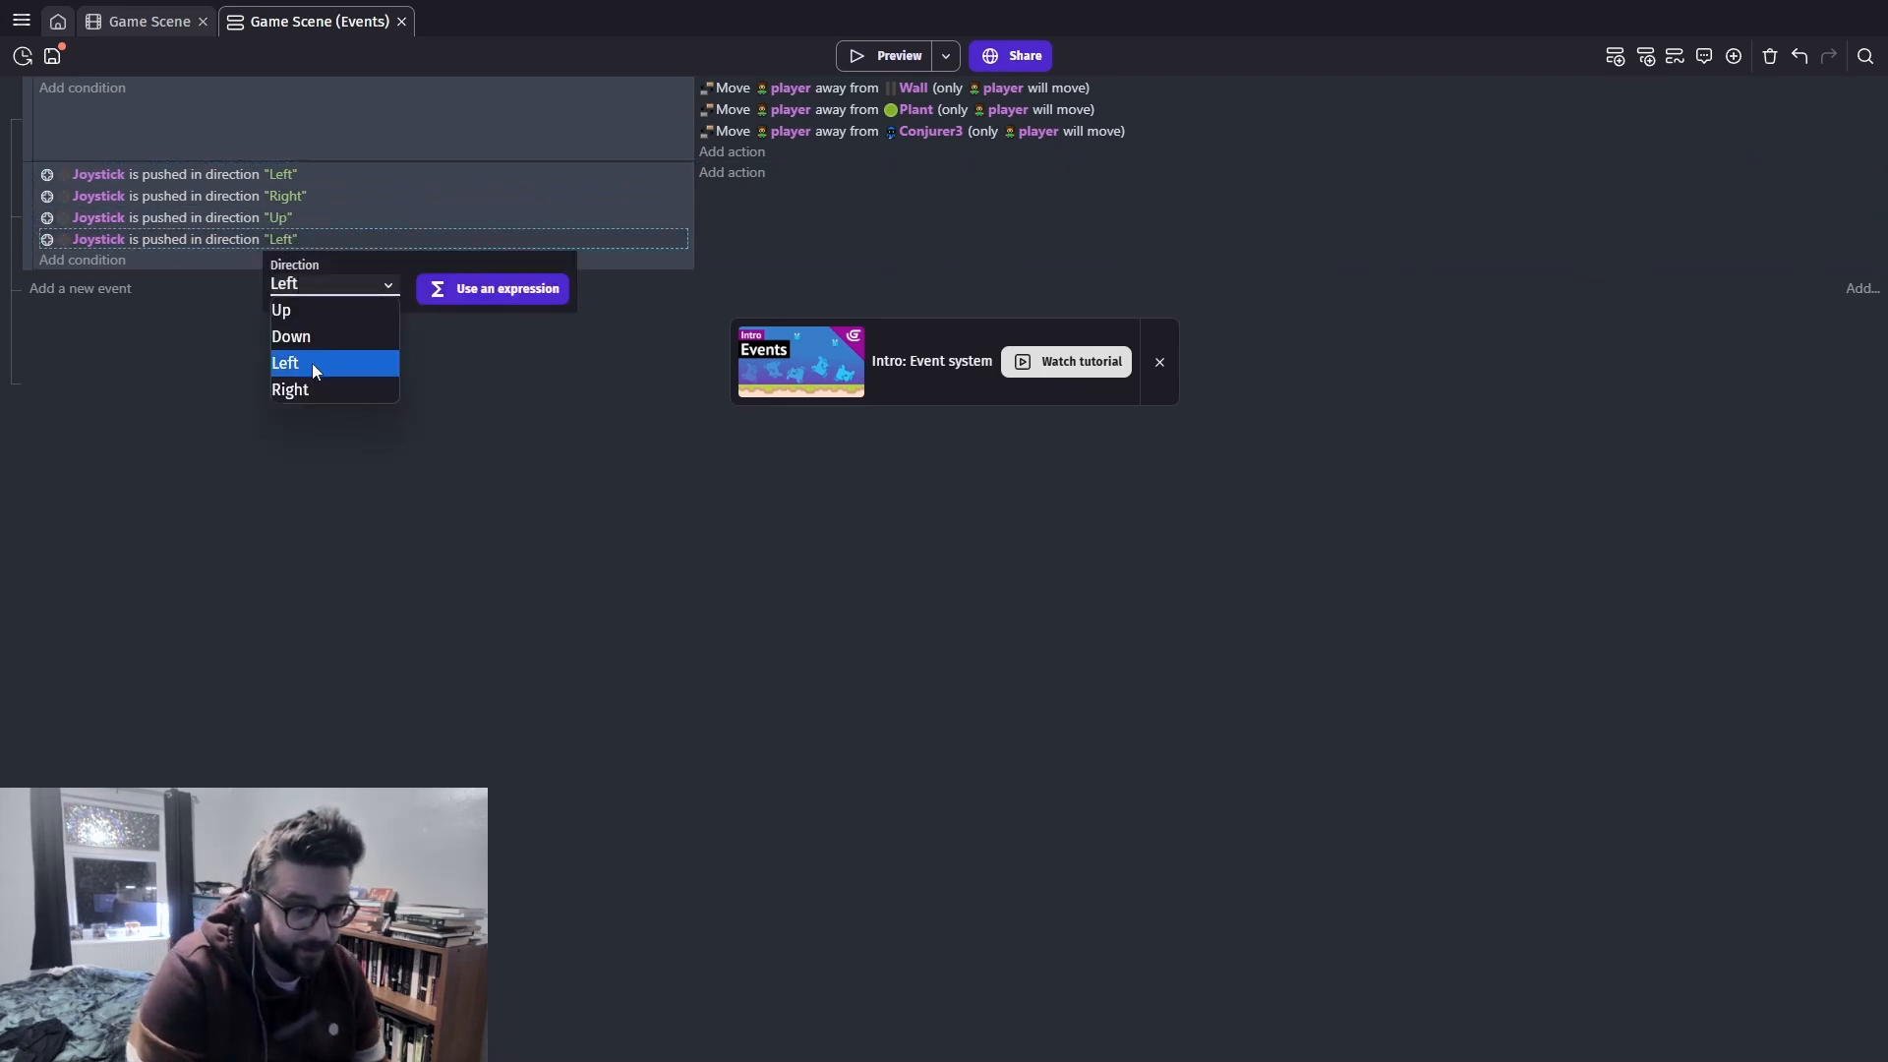
click(310, 345)
click(422, 401)
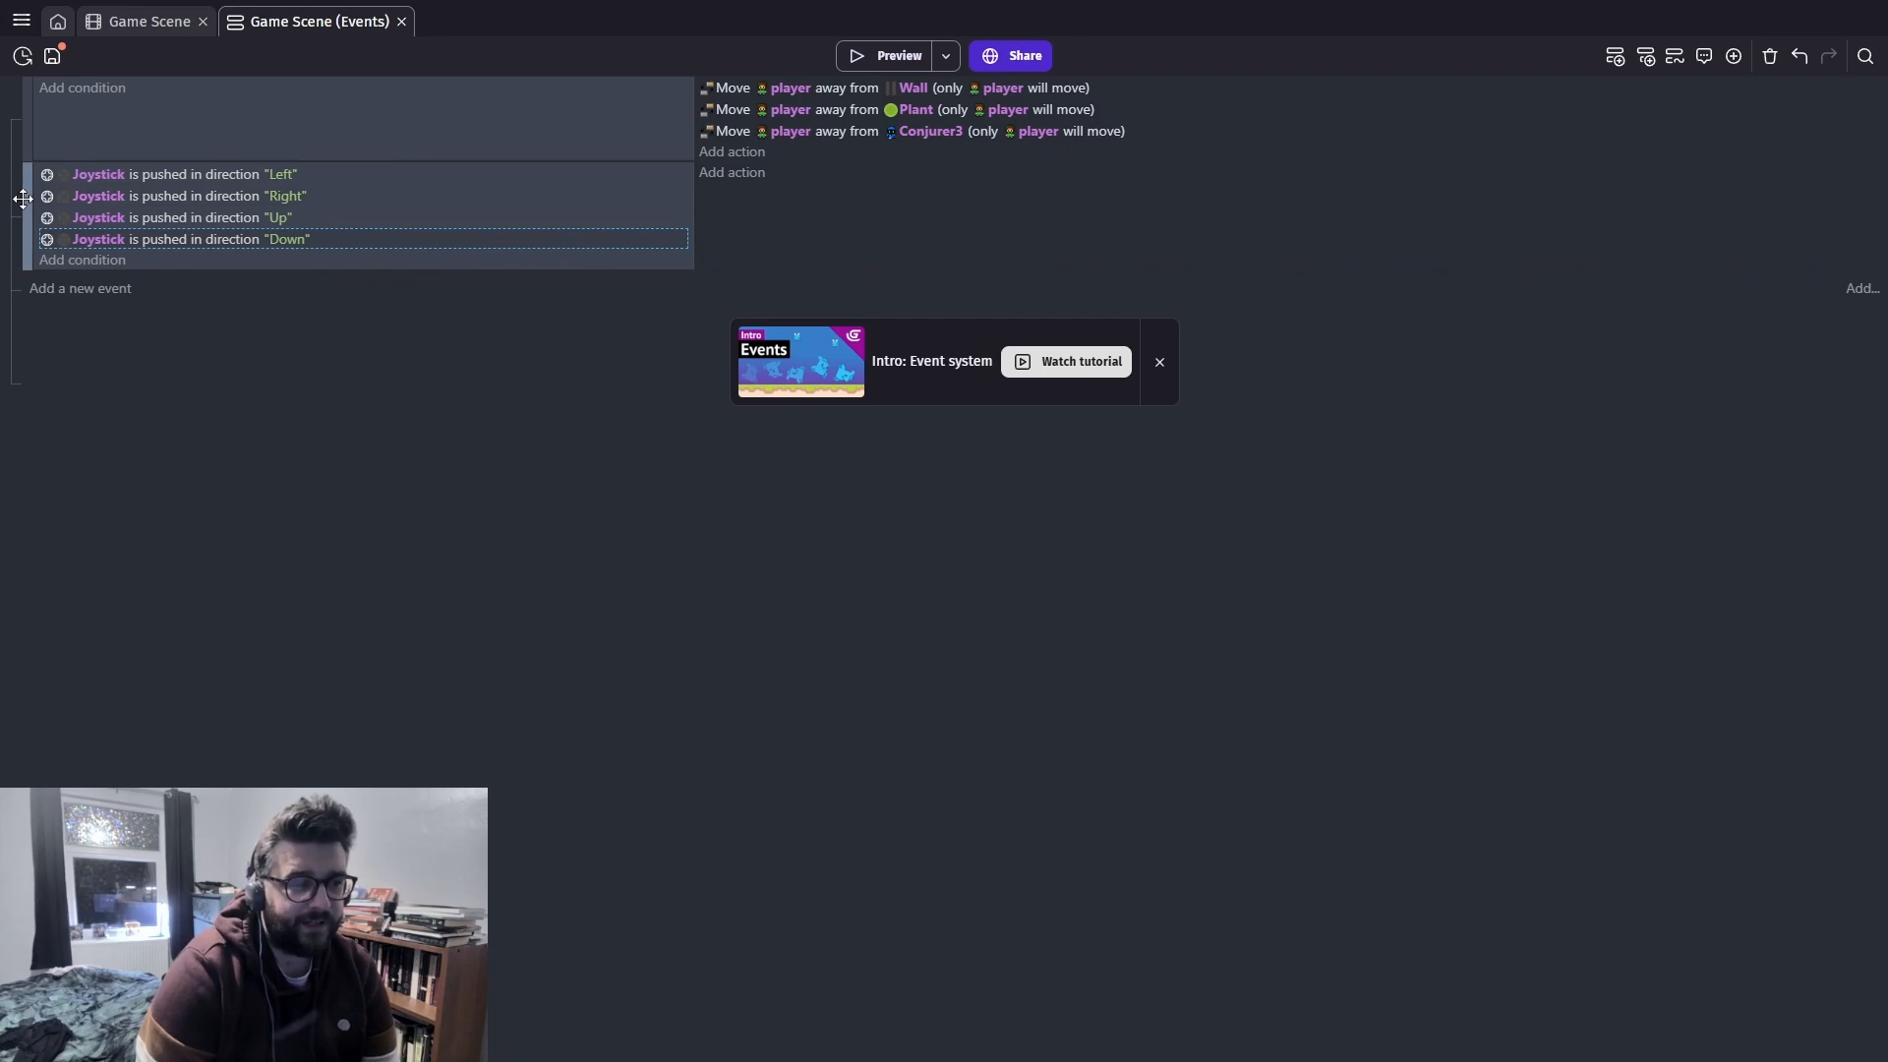
Add an empty event below, try the joystick Right condition in it and return that condition to the end of the joystick event
drag(48, 200, 40, 281)
click(43, 288)
drag(74, 197, 112, 289)
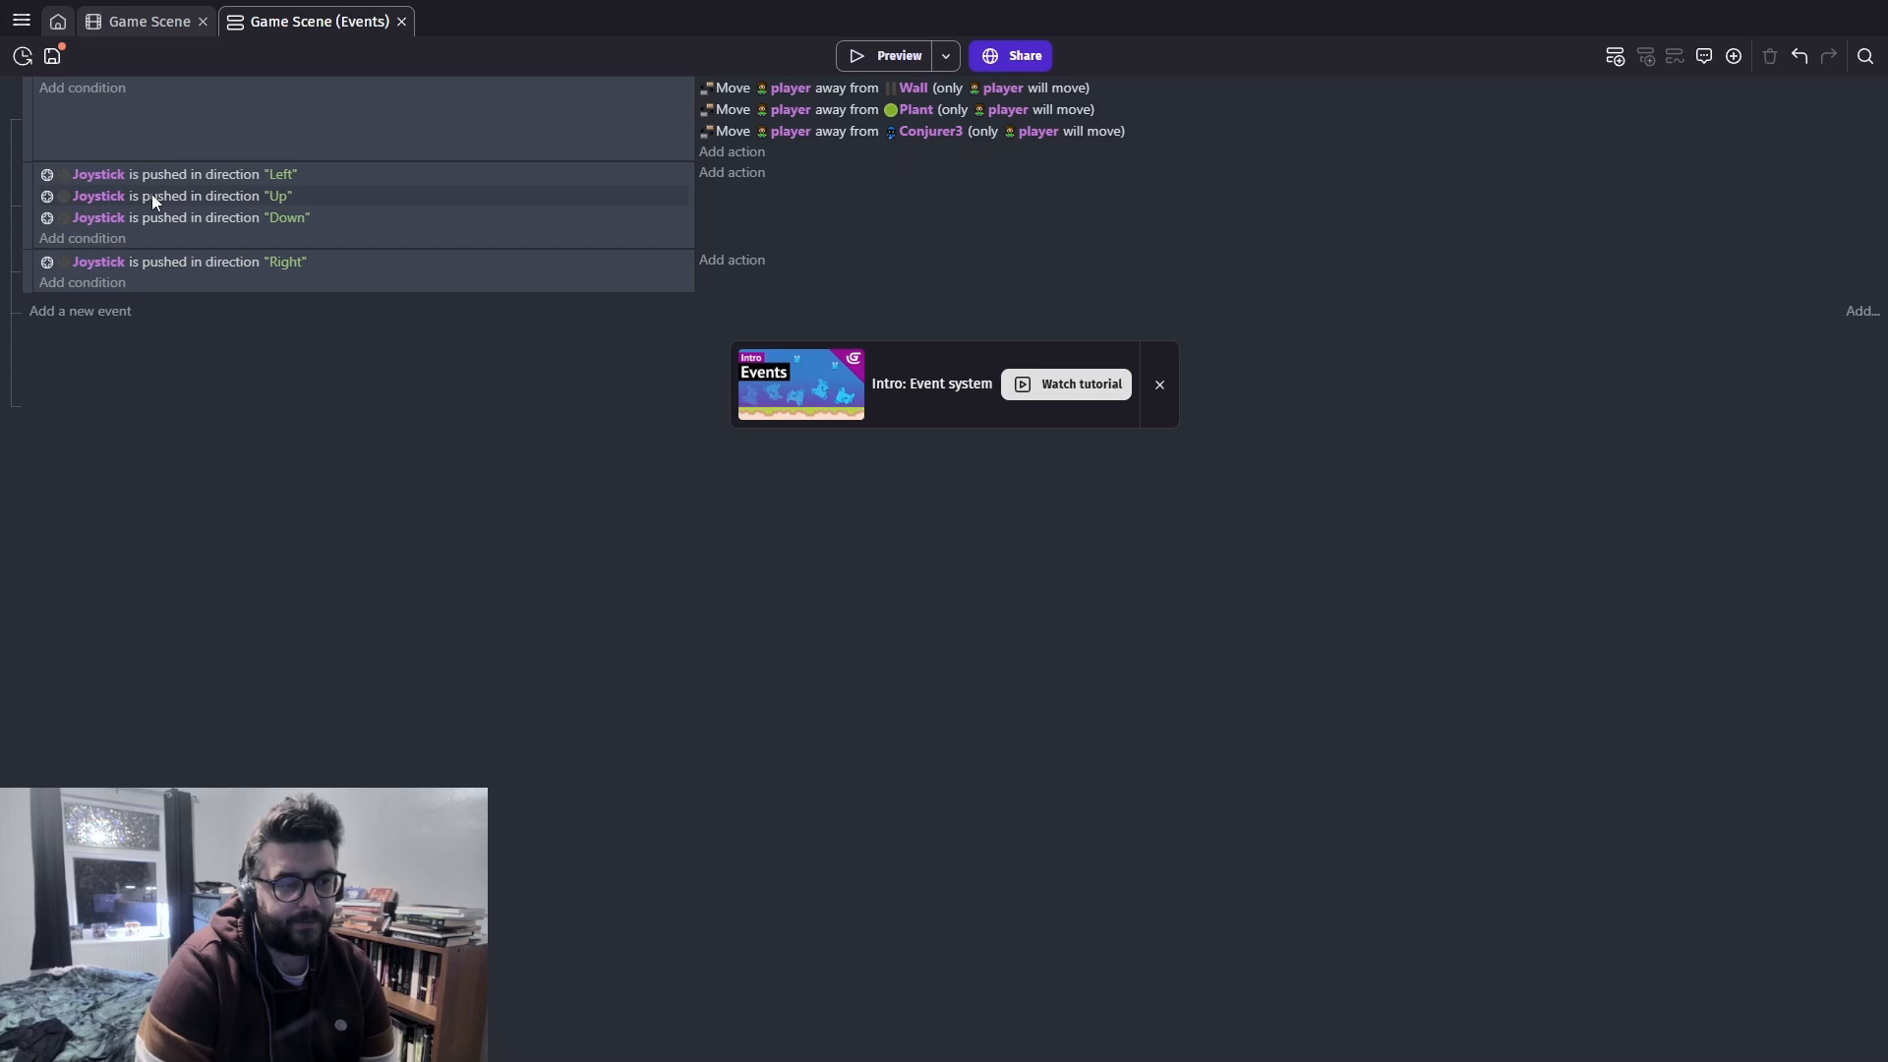
drag(149, 268, 207, 230)
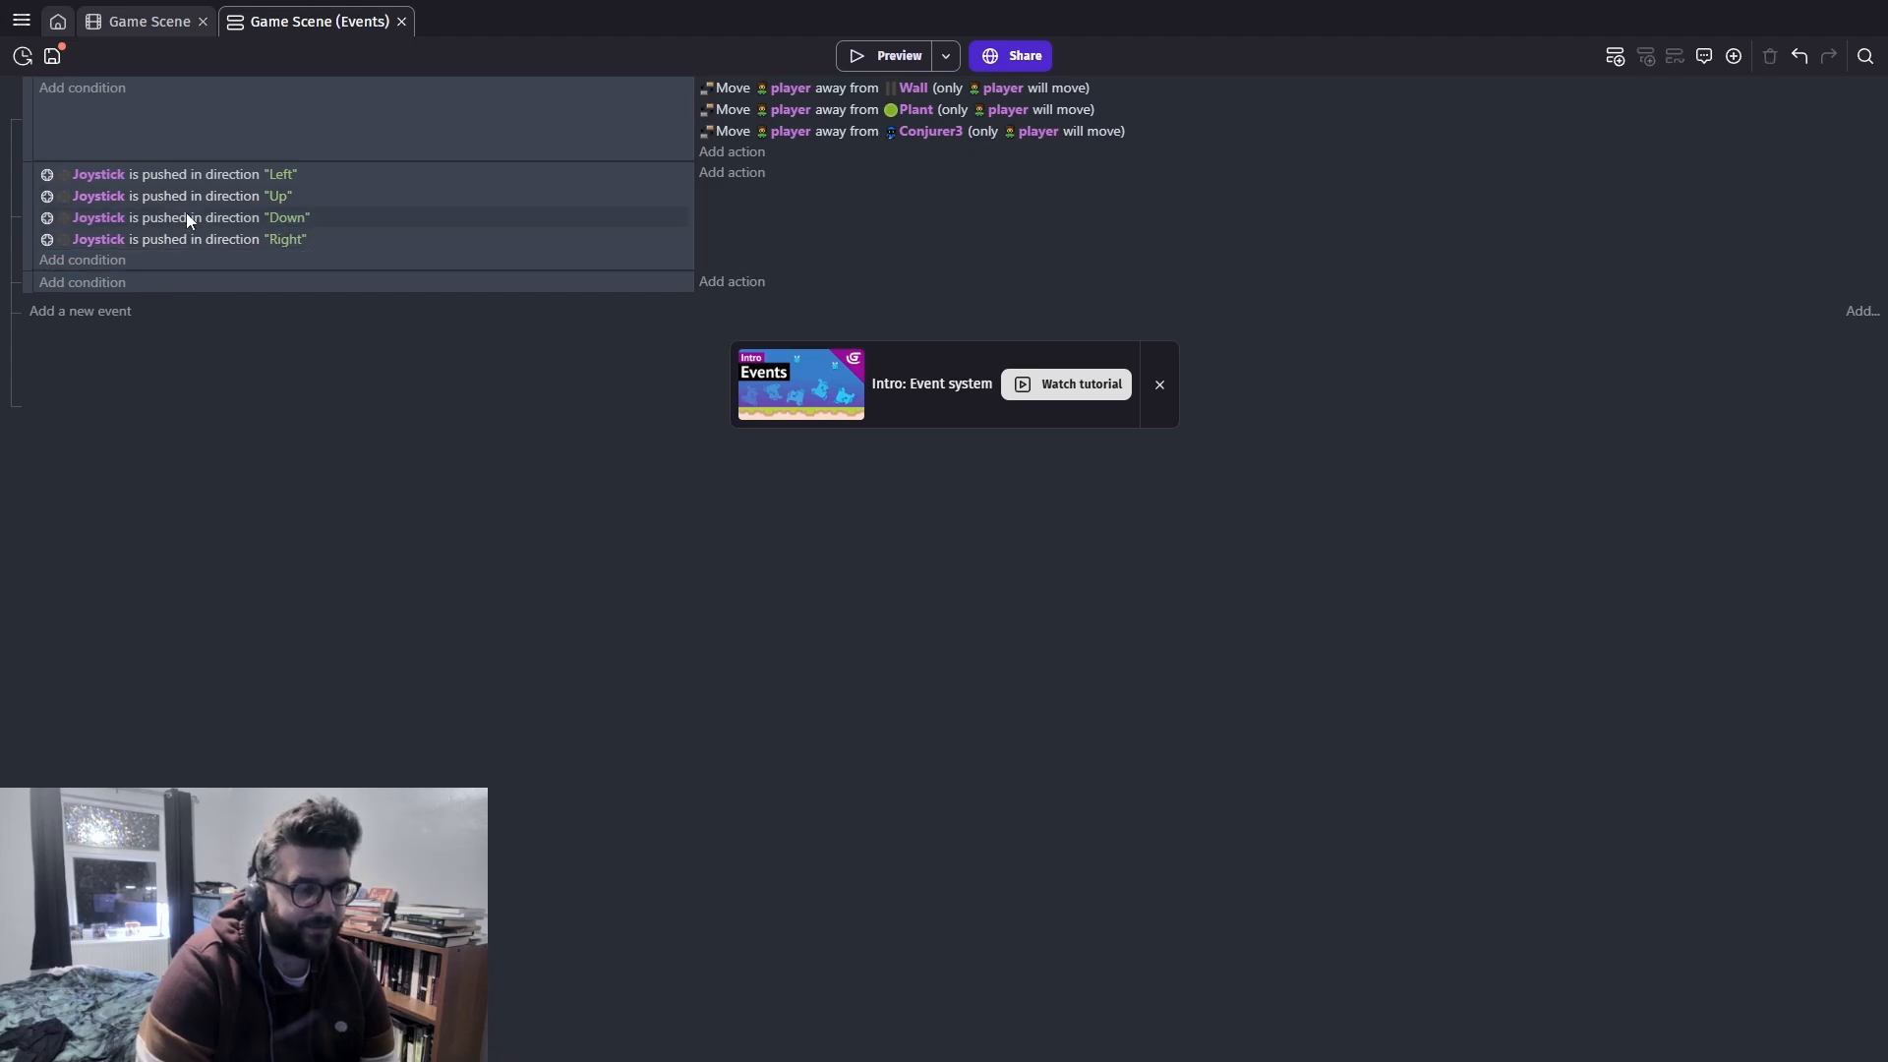
Replace the joystick Left condition with the Stick pressed condition for the Joystick object
double_click(197, 173)
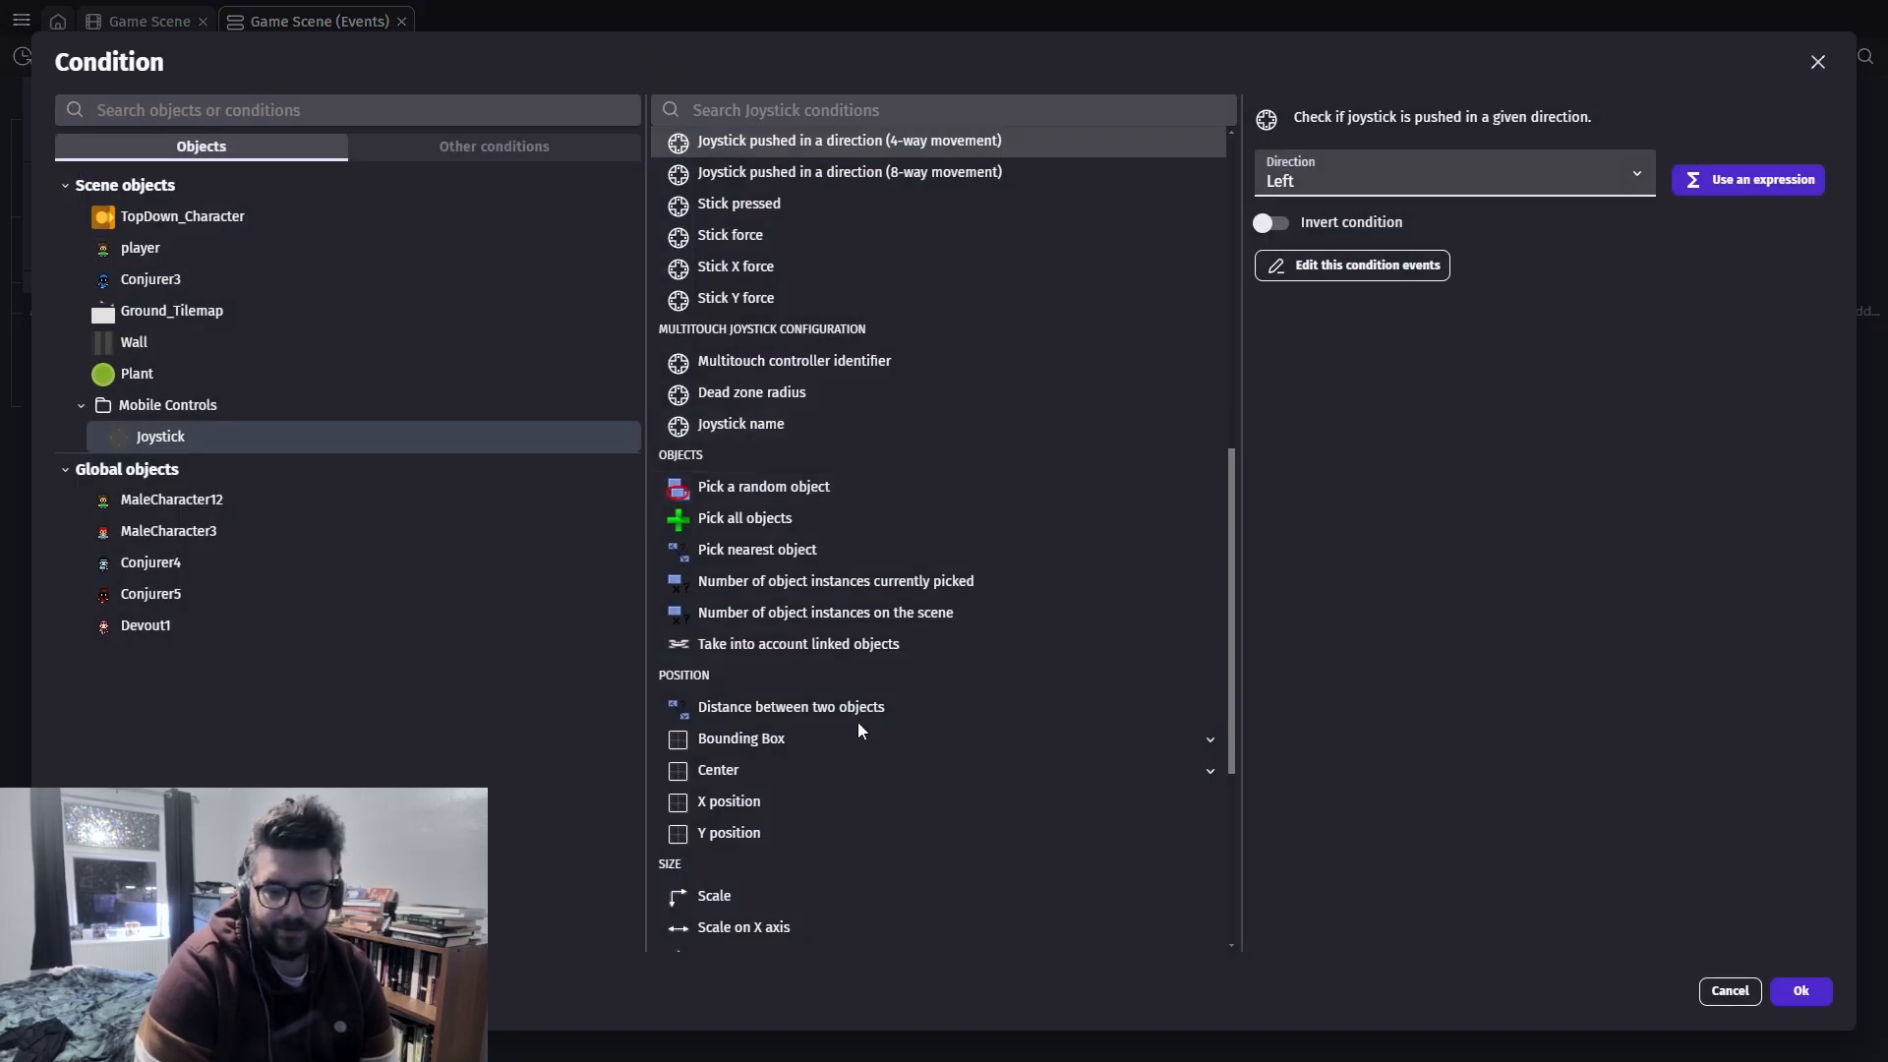
scroll(845, 689, down, 4)
scroll(835, 649, down, 1)
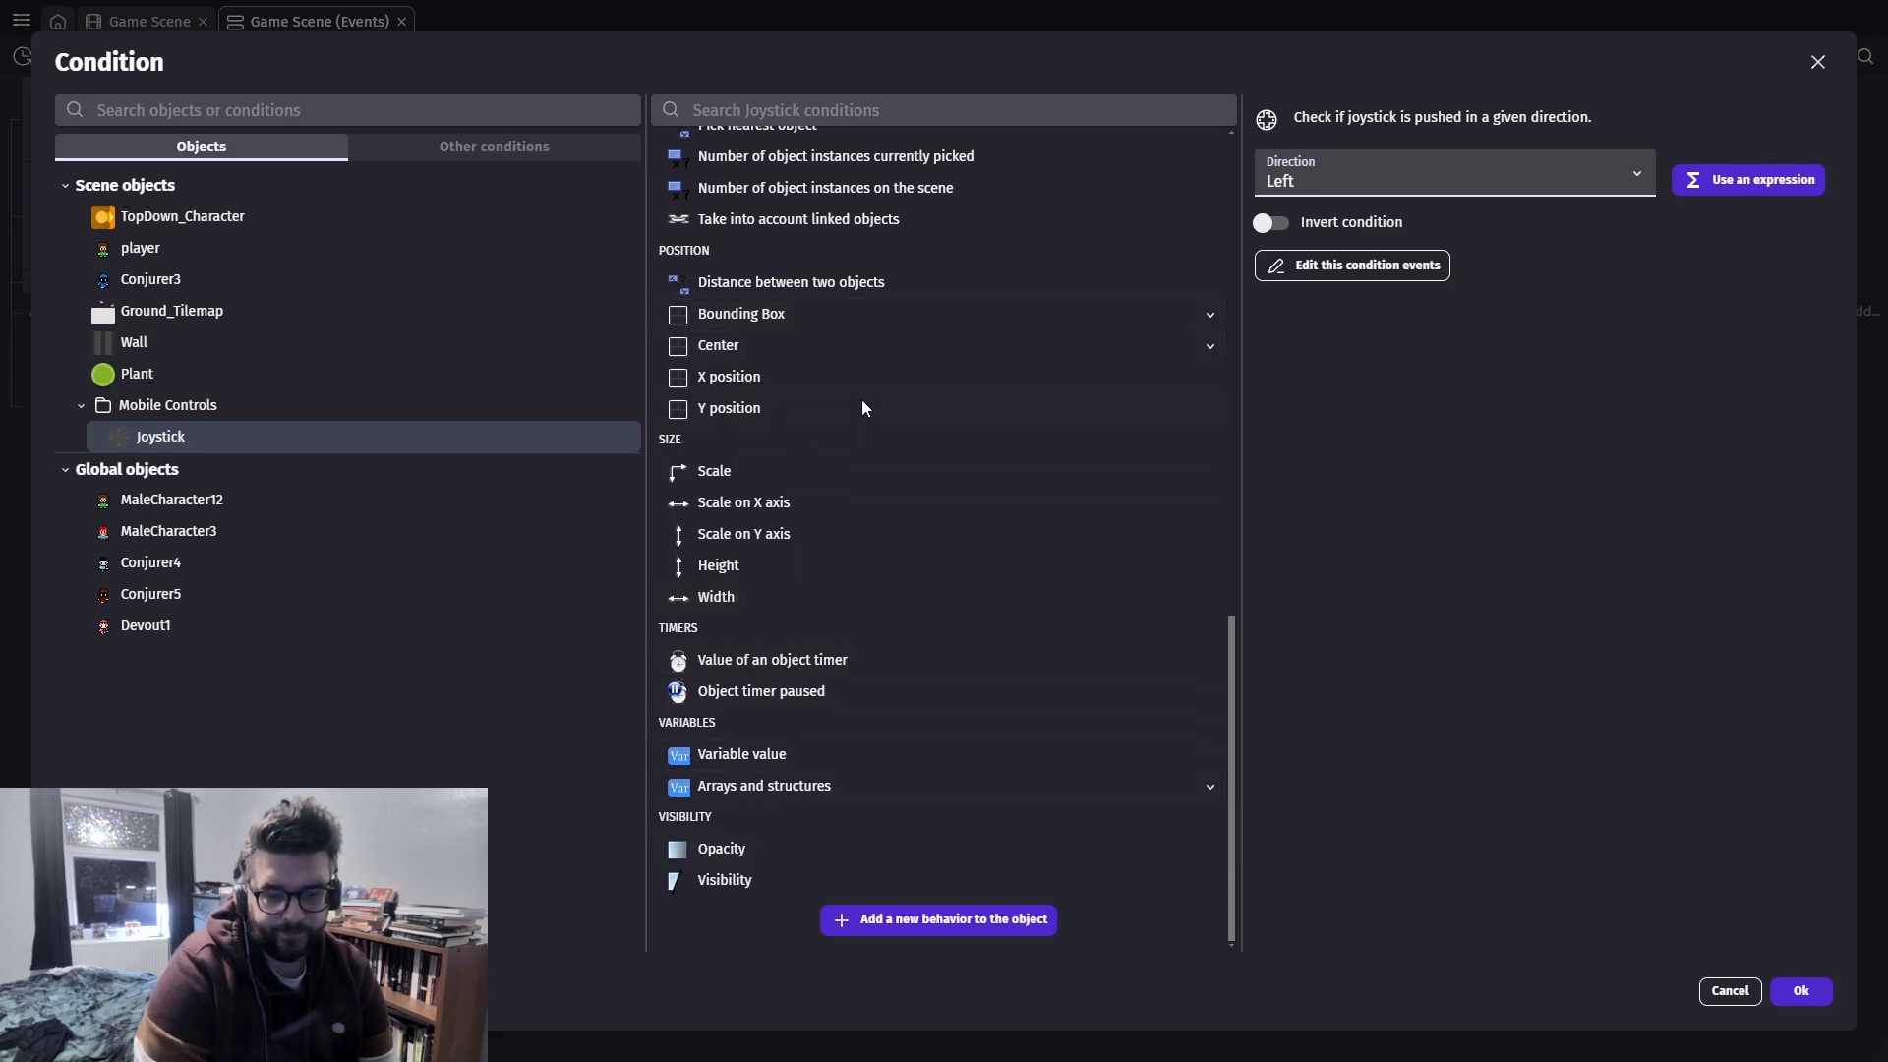
scroll(894, 333, up, 1)
scroll(895, 333, up, 2)
scroll(873, 356, down, 2)
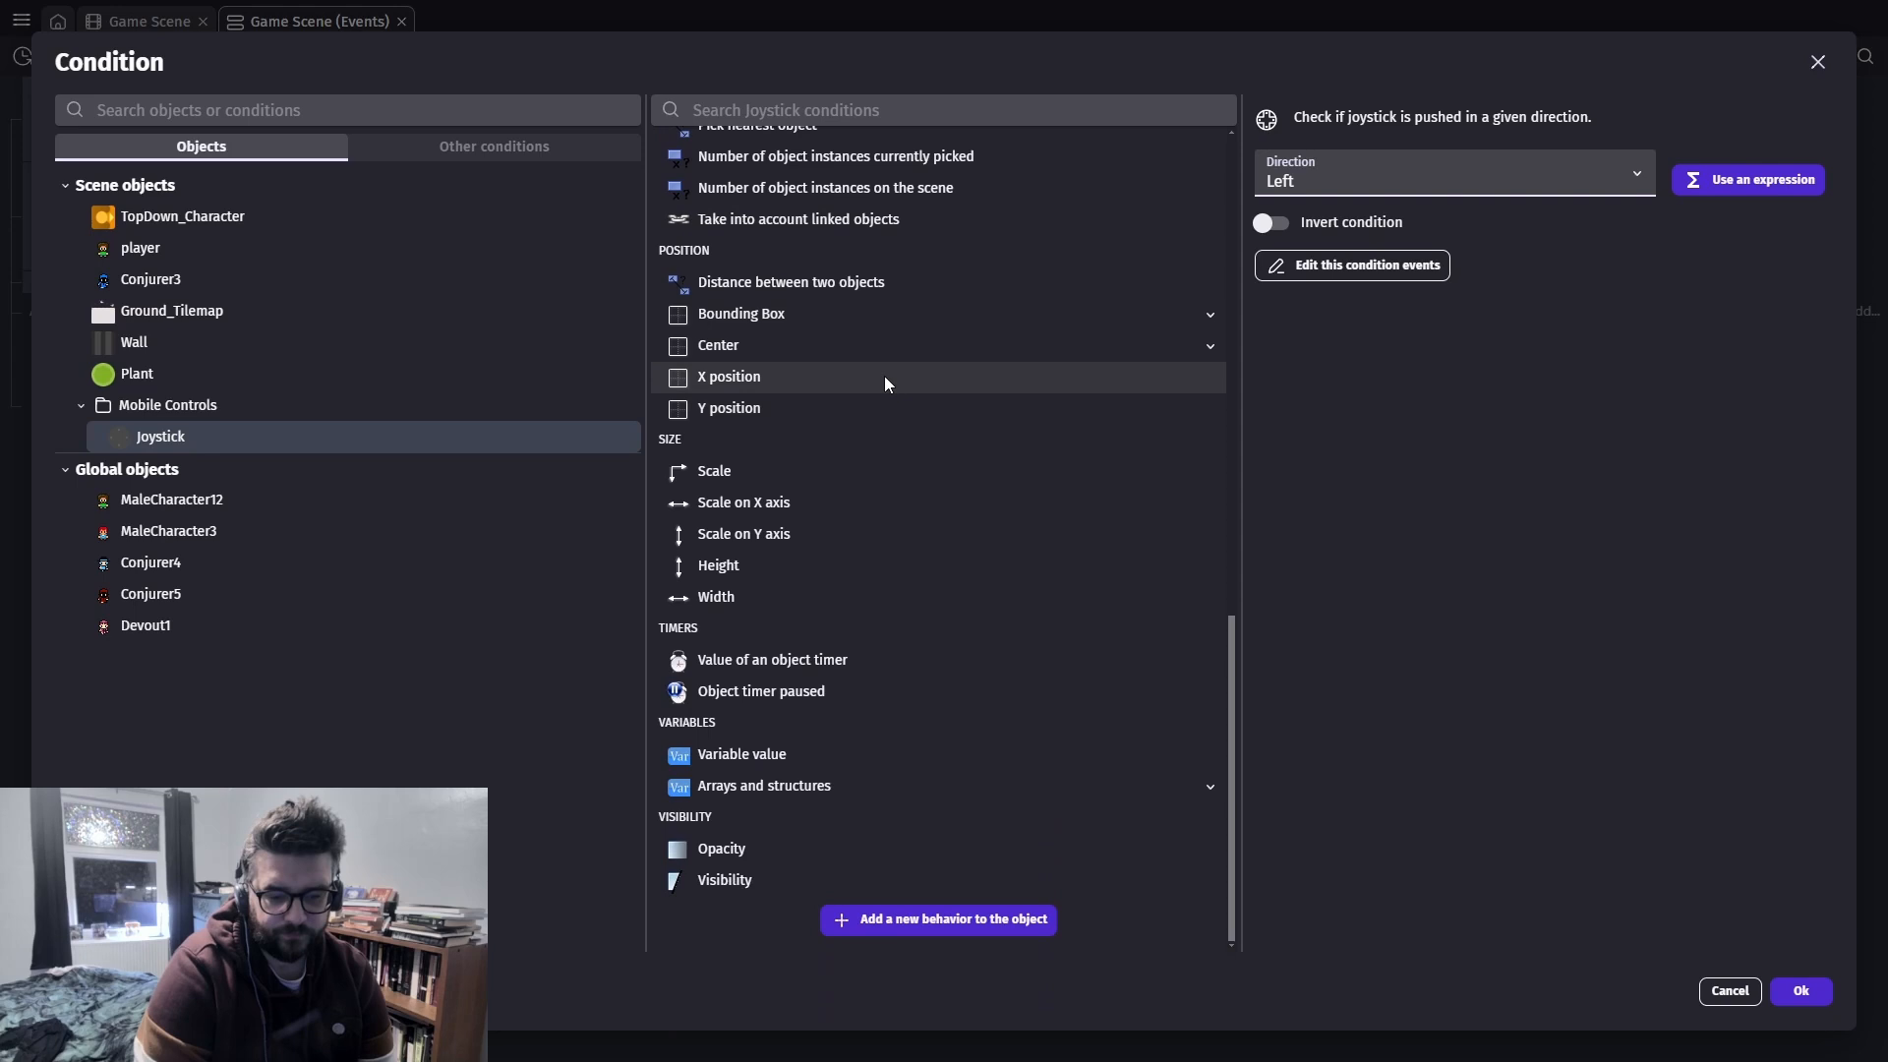
scroll(883, 376, up, 1)
scroll(883, 376, up, 5)
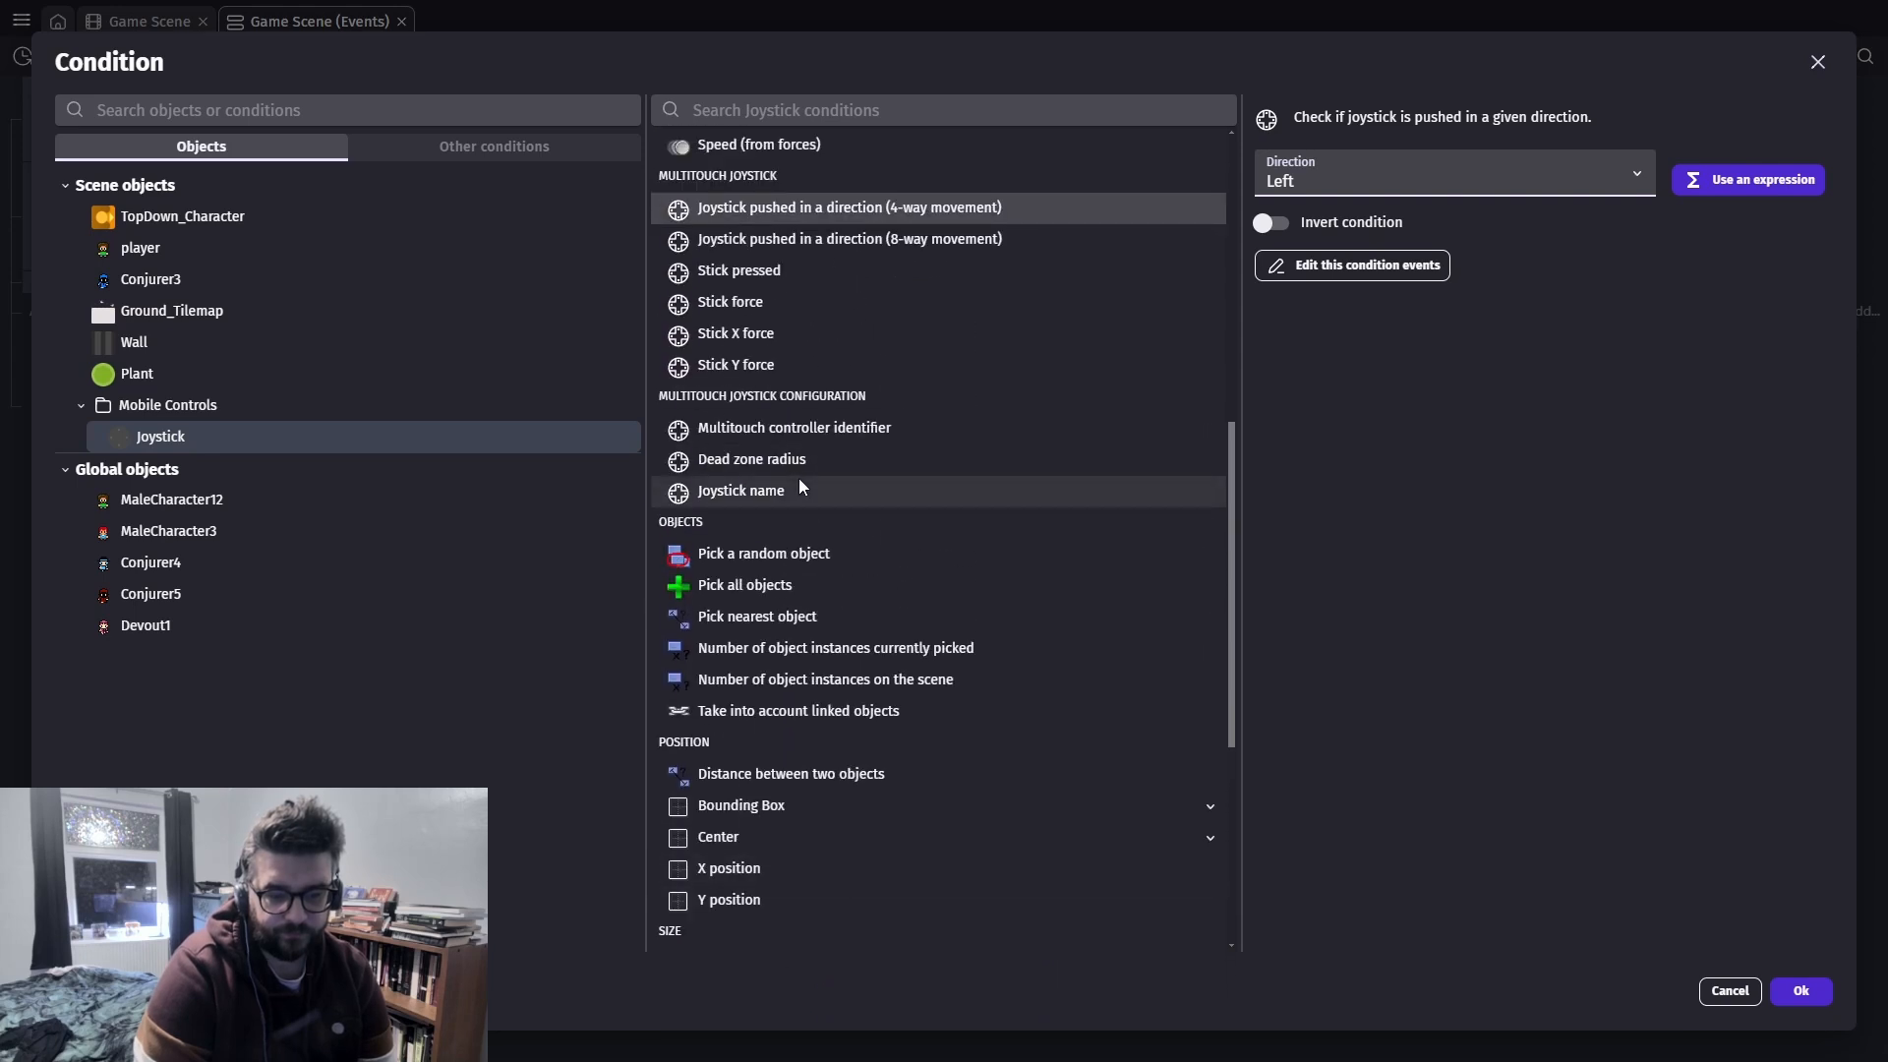
scroll(801, 464, up, 1)
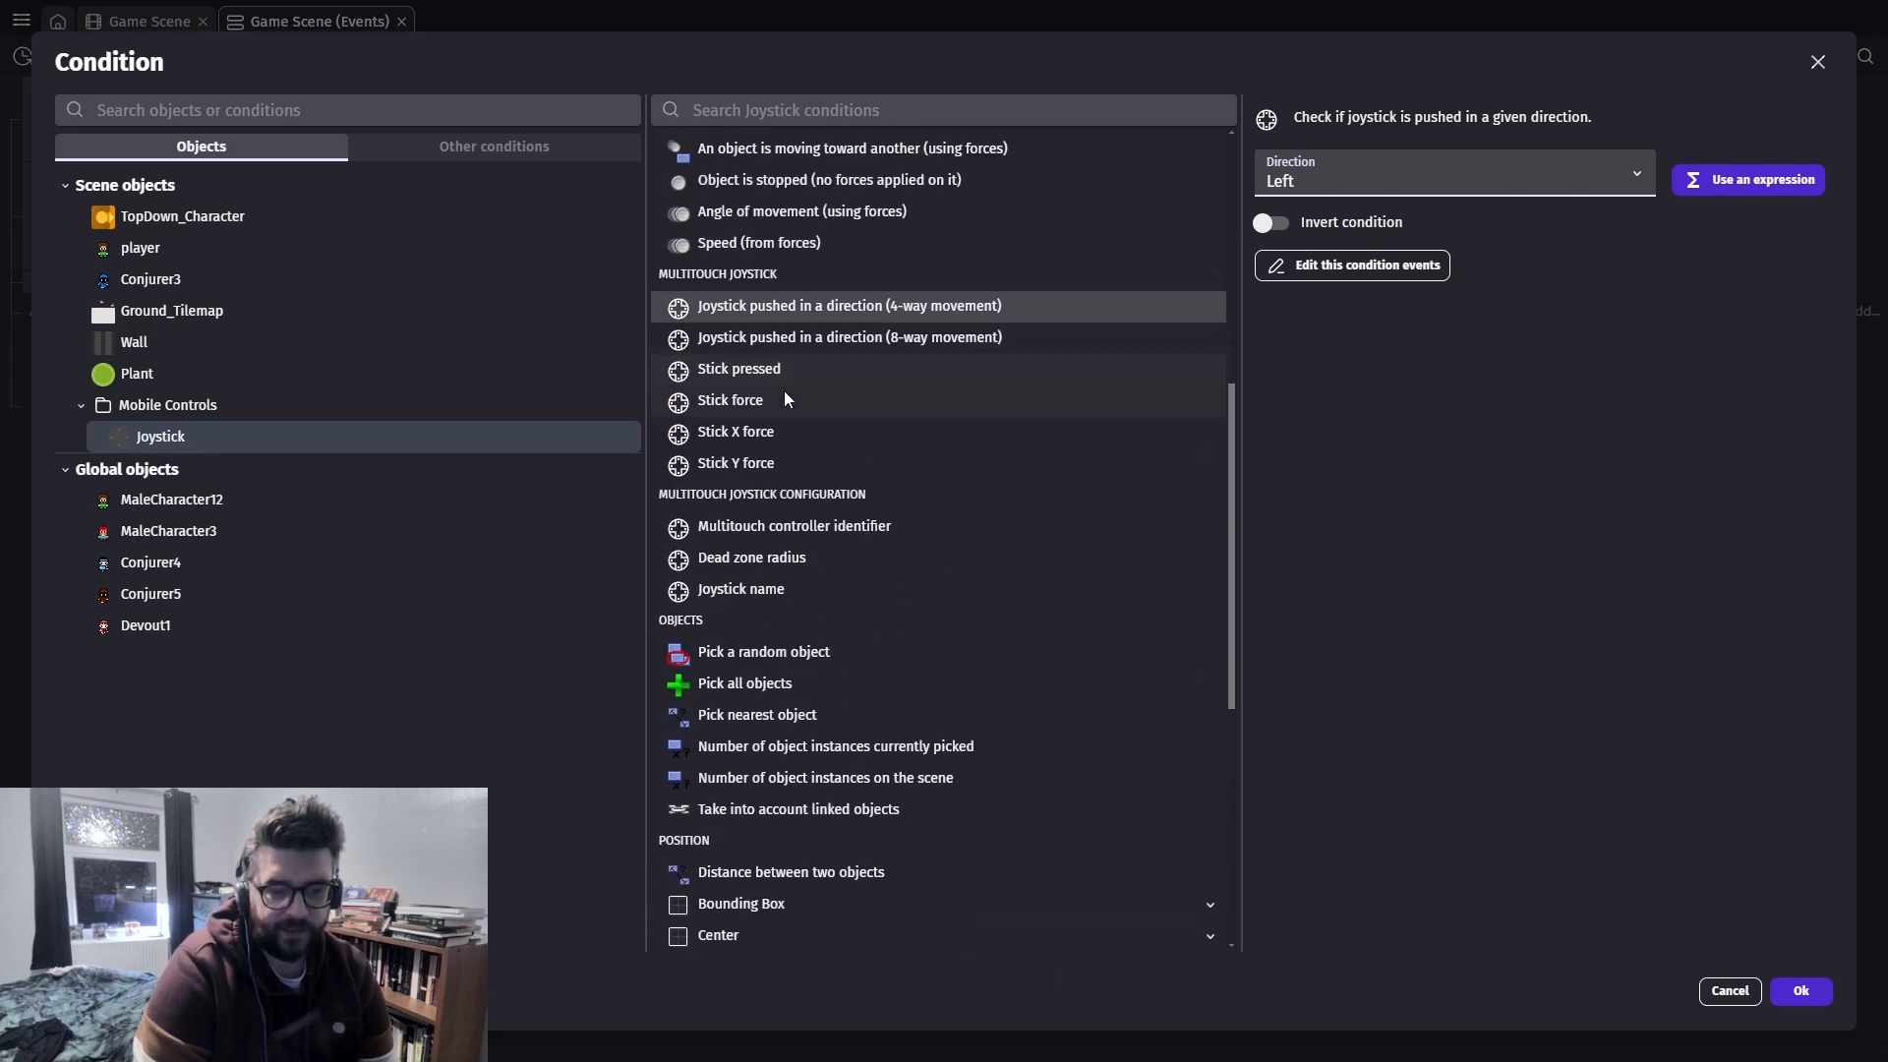
scroll(782, 392, up, 2)
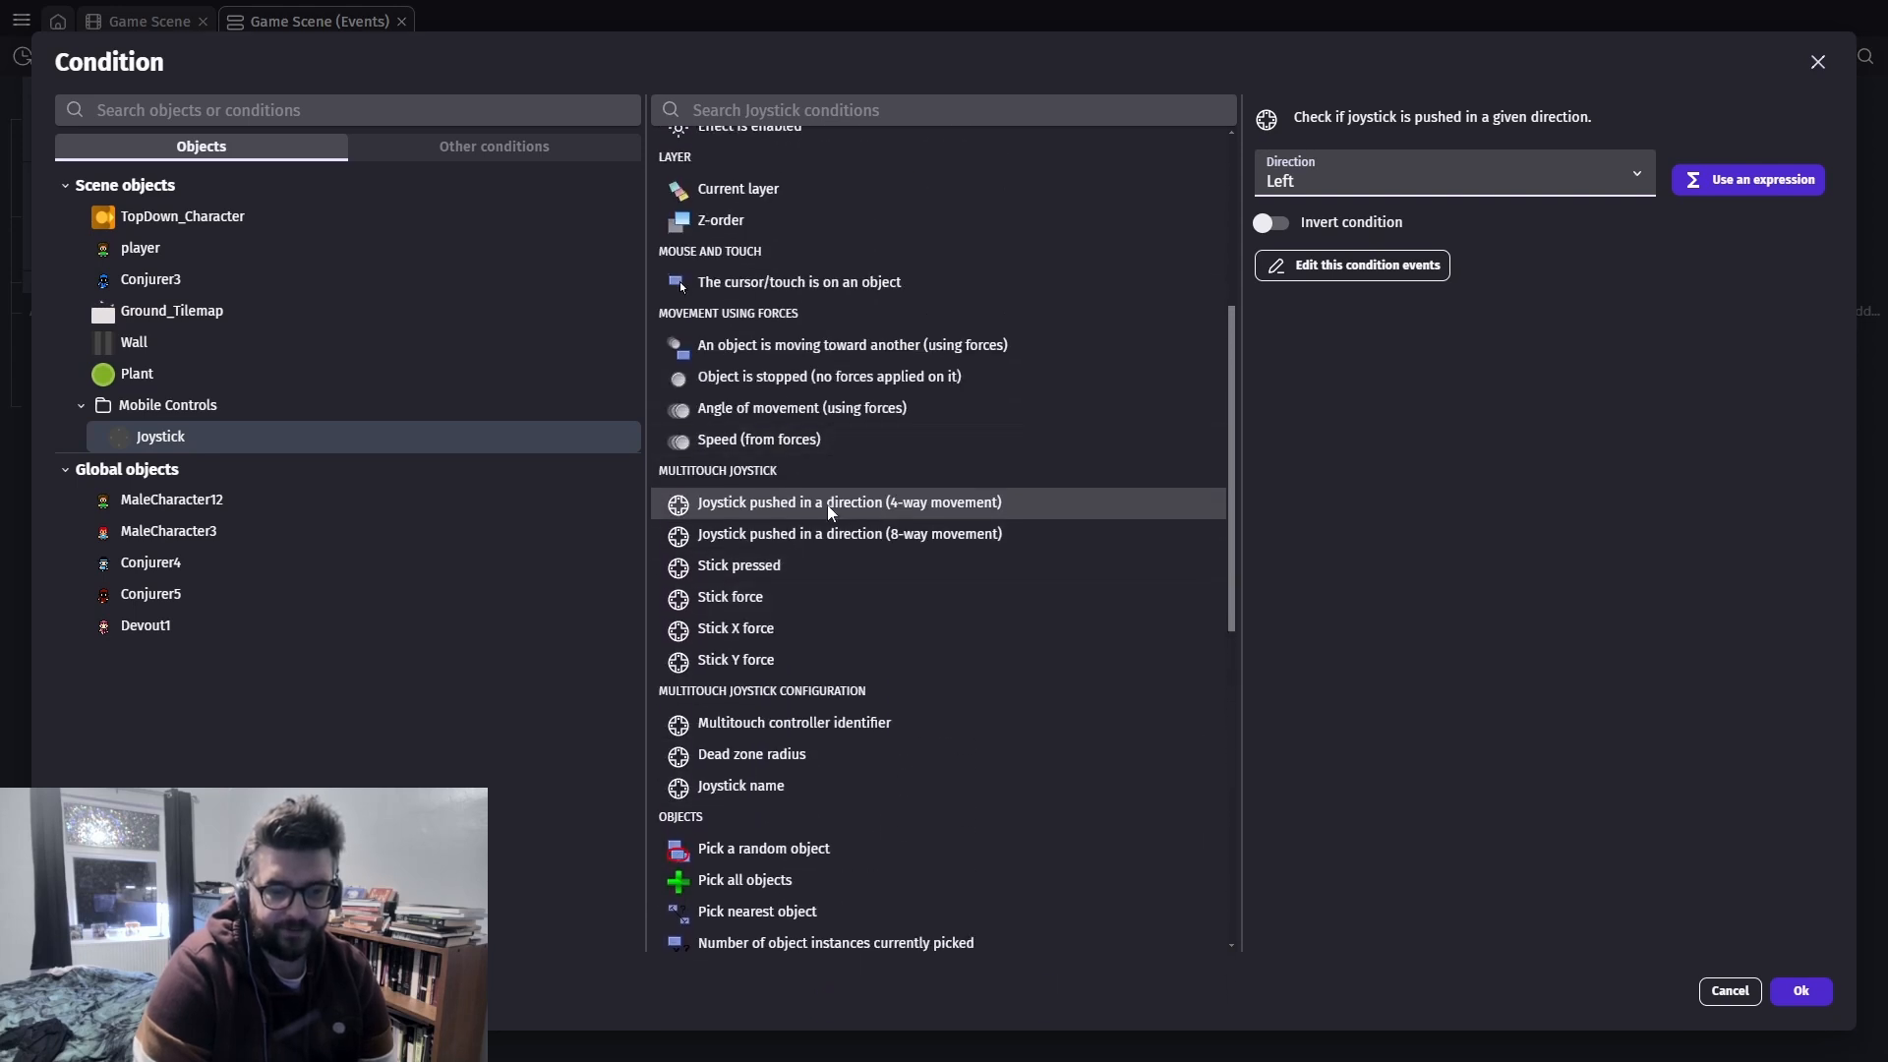
click(792, 570)
click(1799, 991)
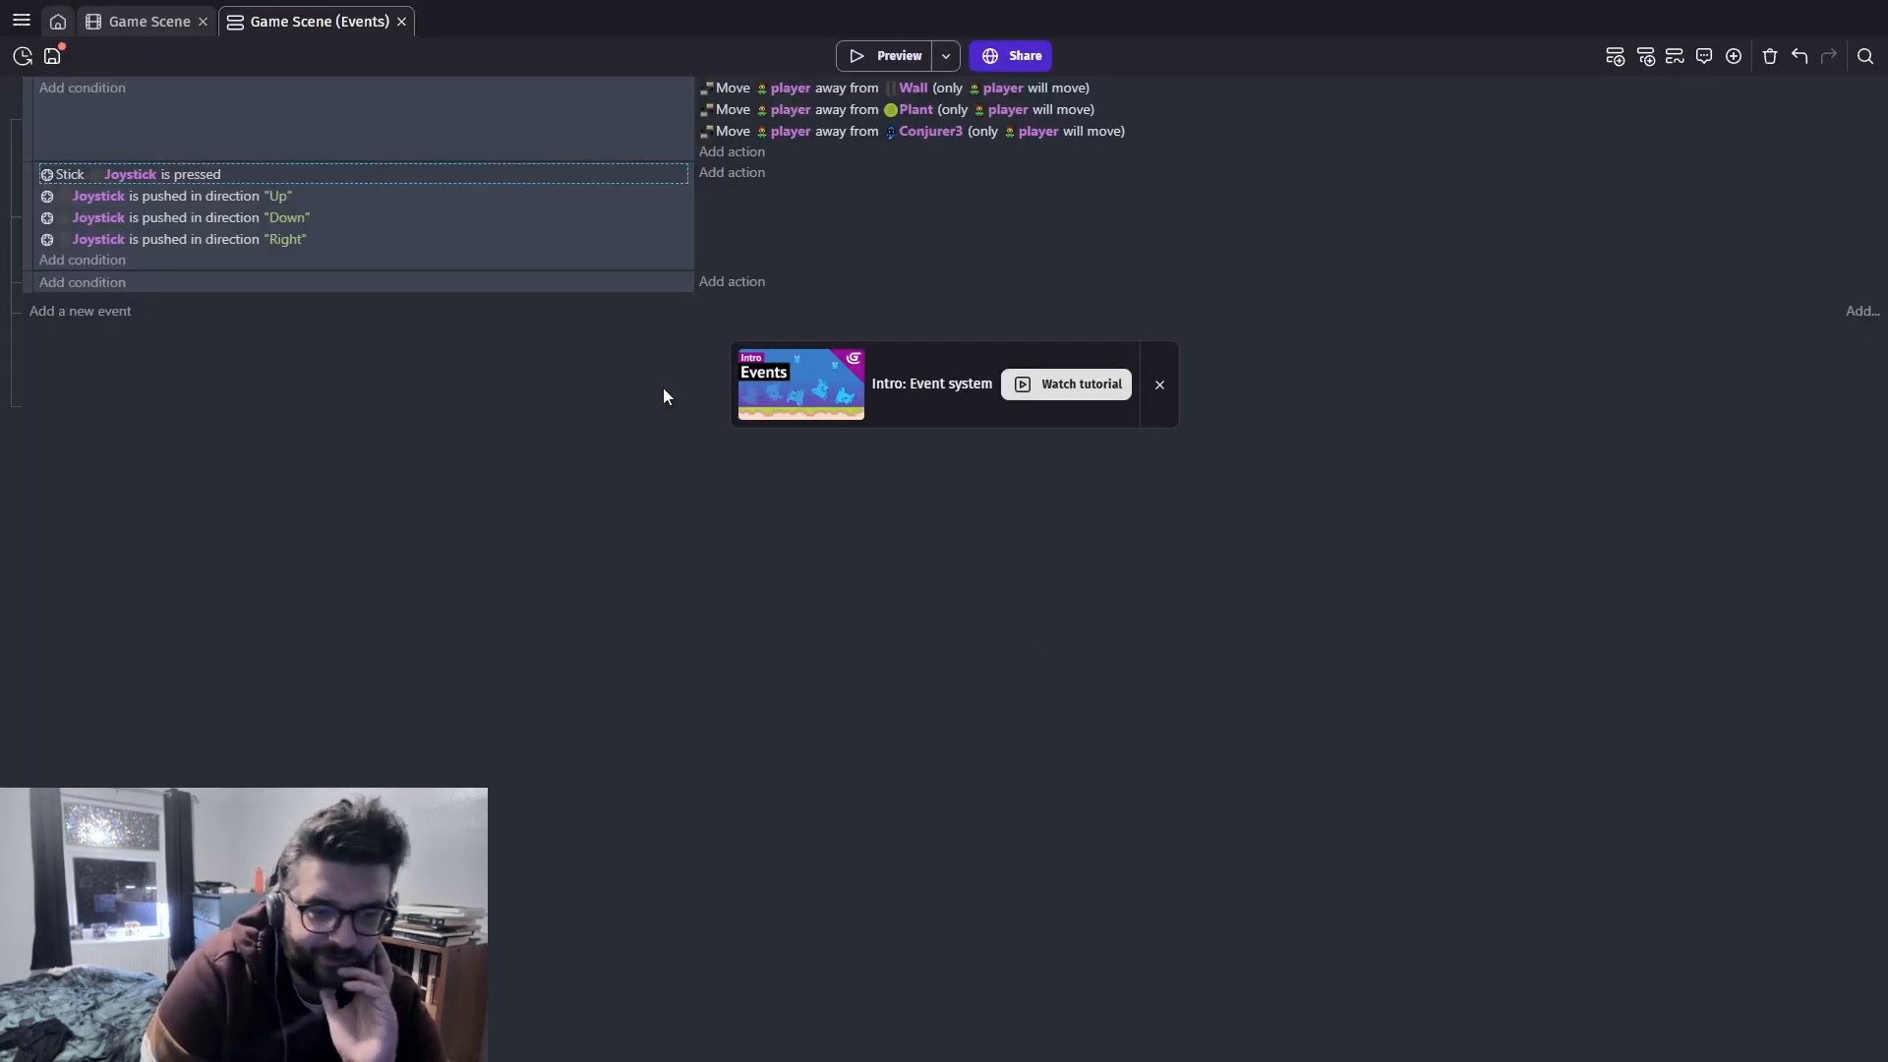
Look through the Joystick object's available actions for the Stick pressed event, then close the list without adding one
click(189, 198)
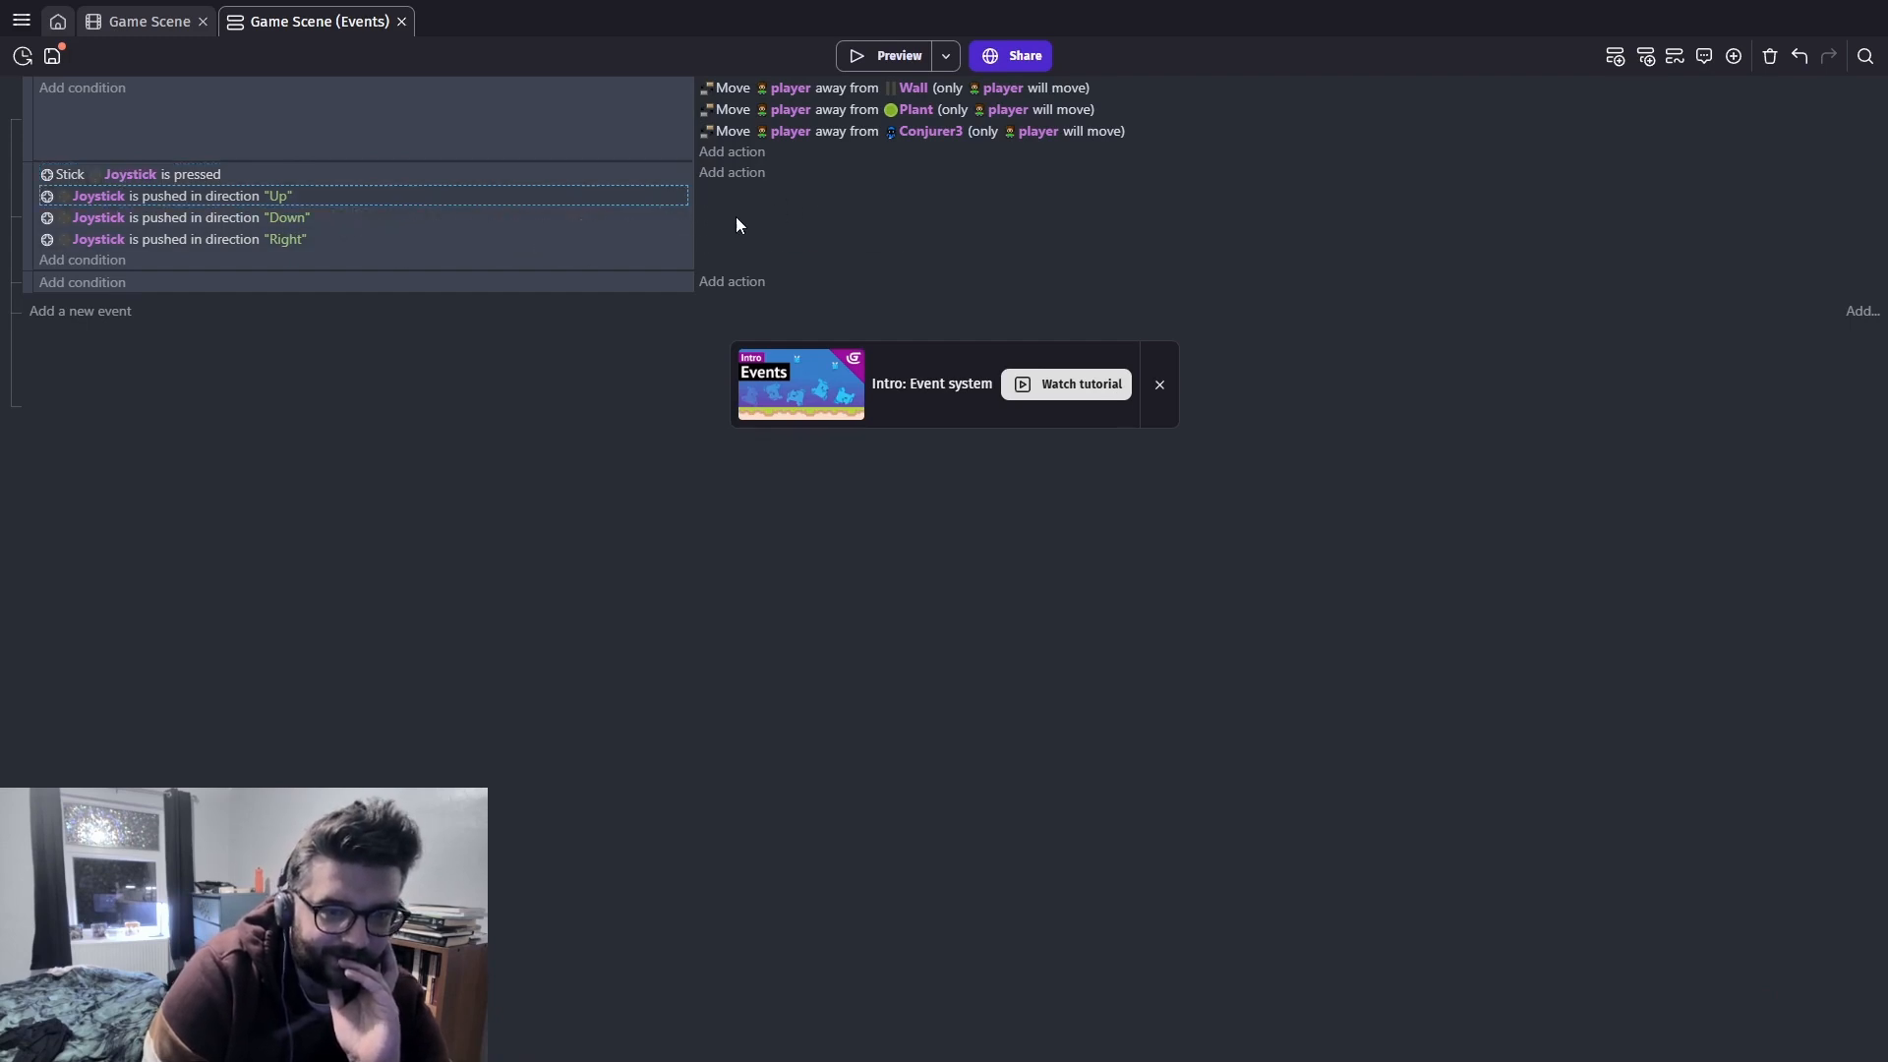
click(738, 174)
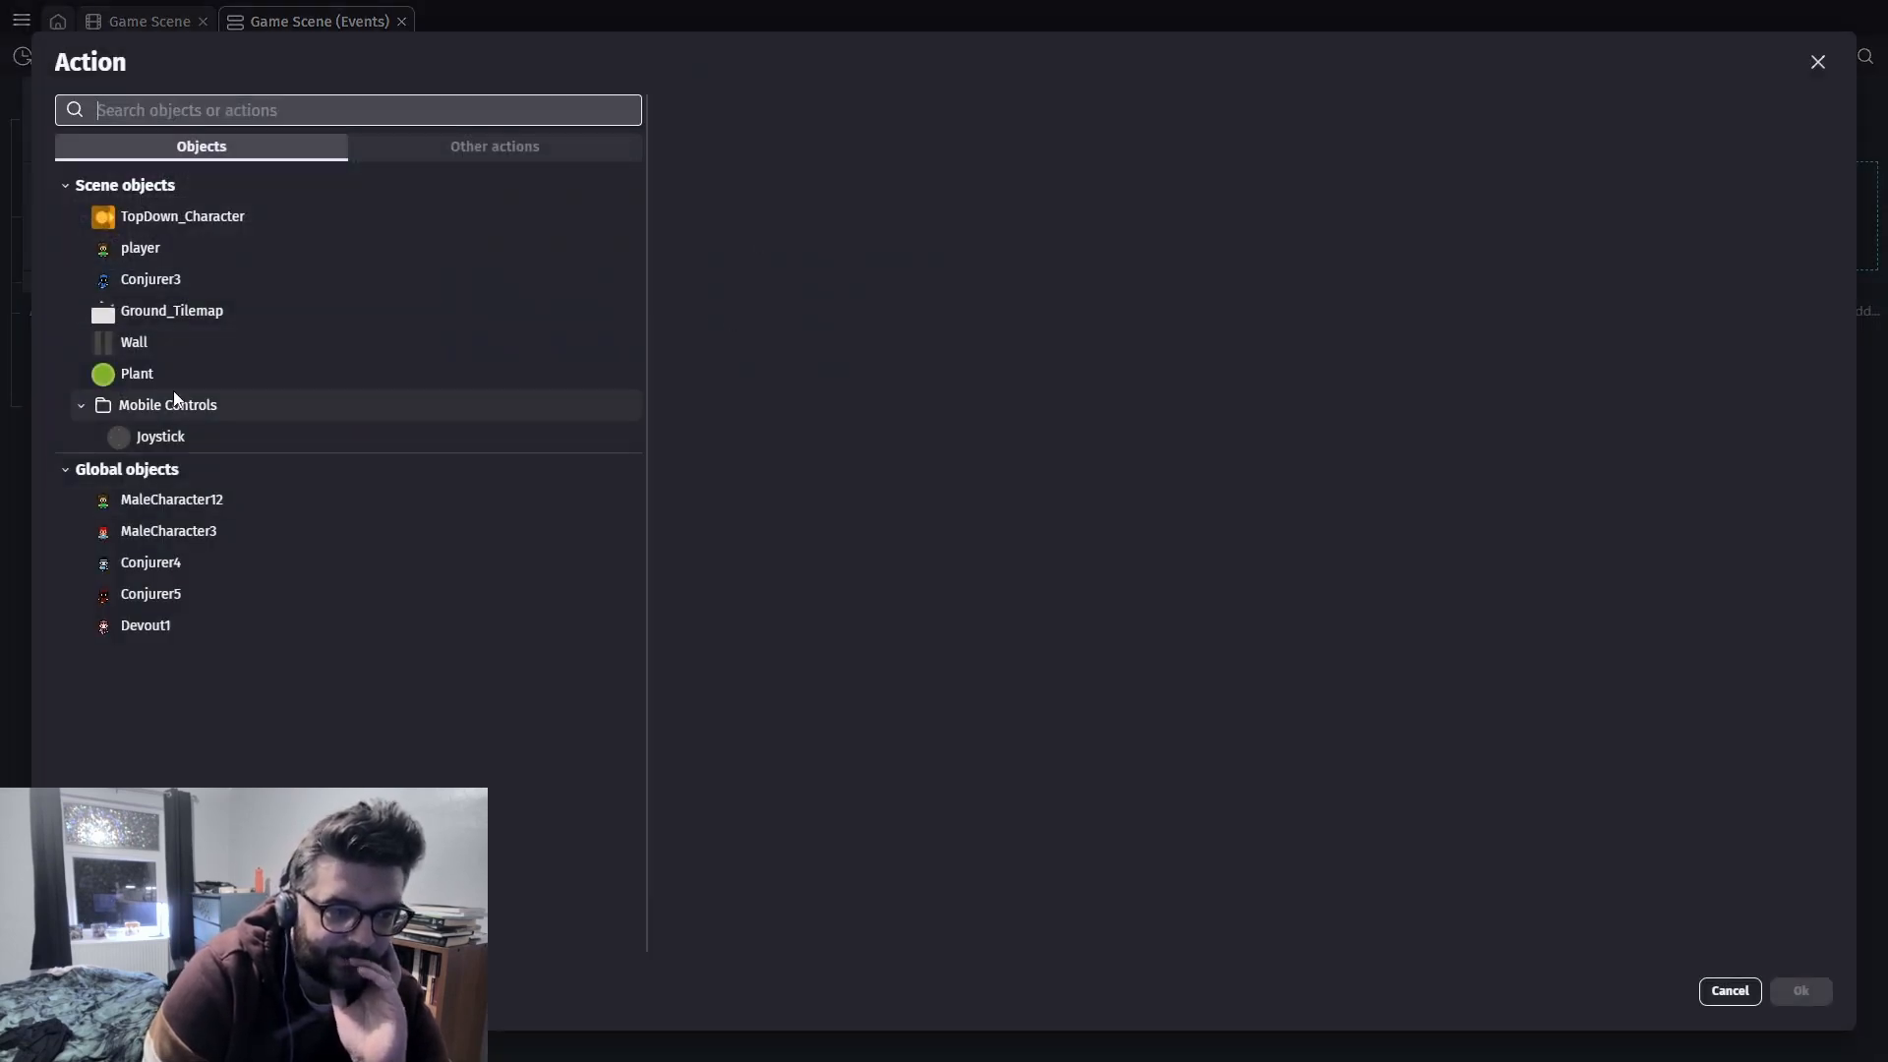
click(194, 433)
scroll(873, 526, down, 7)
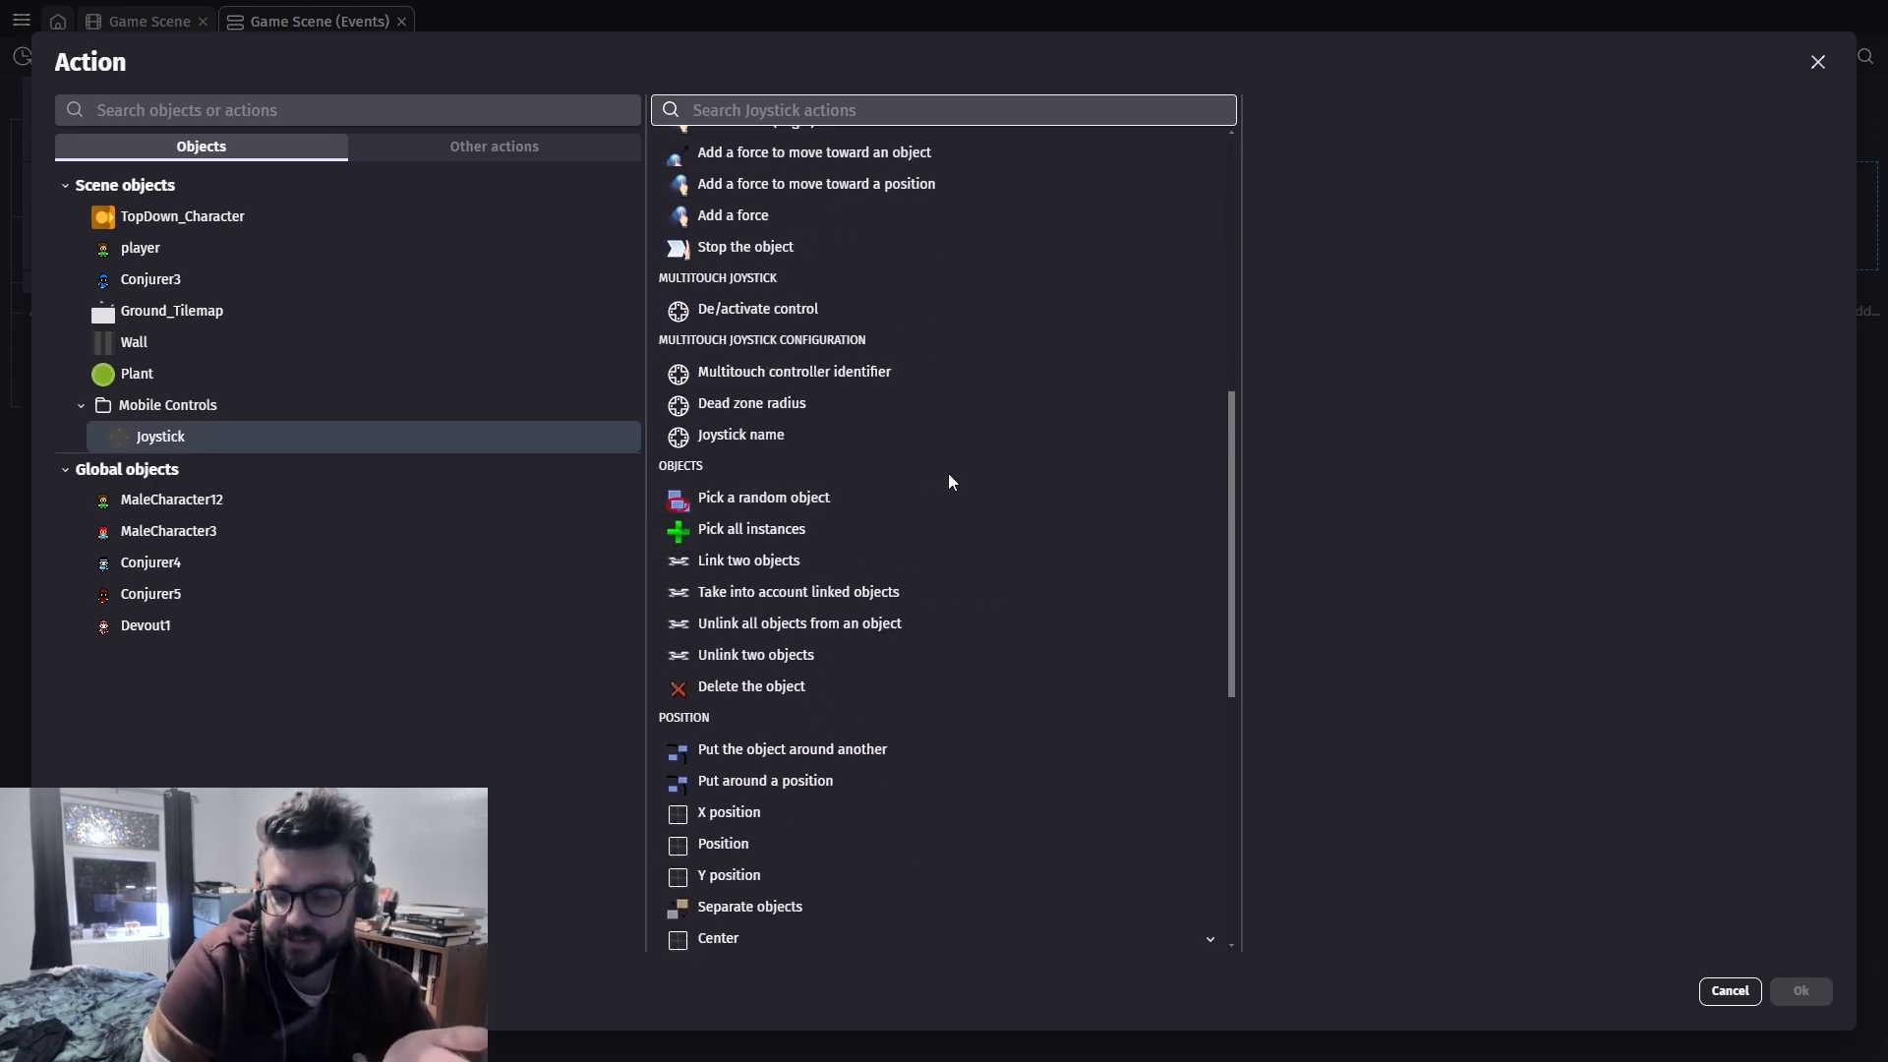
scroll(893, 565, down, 3)
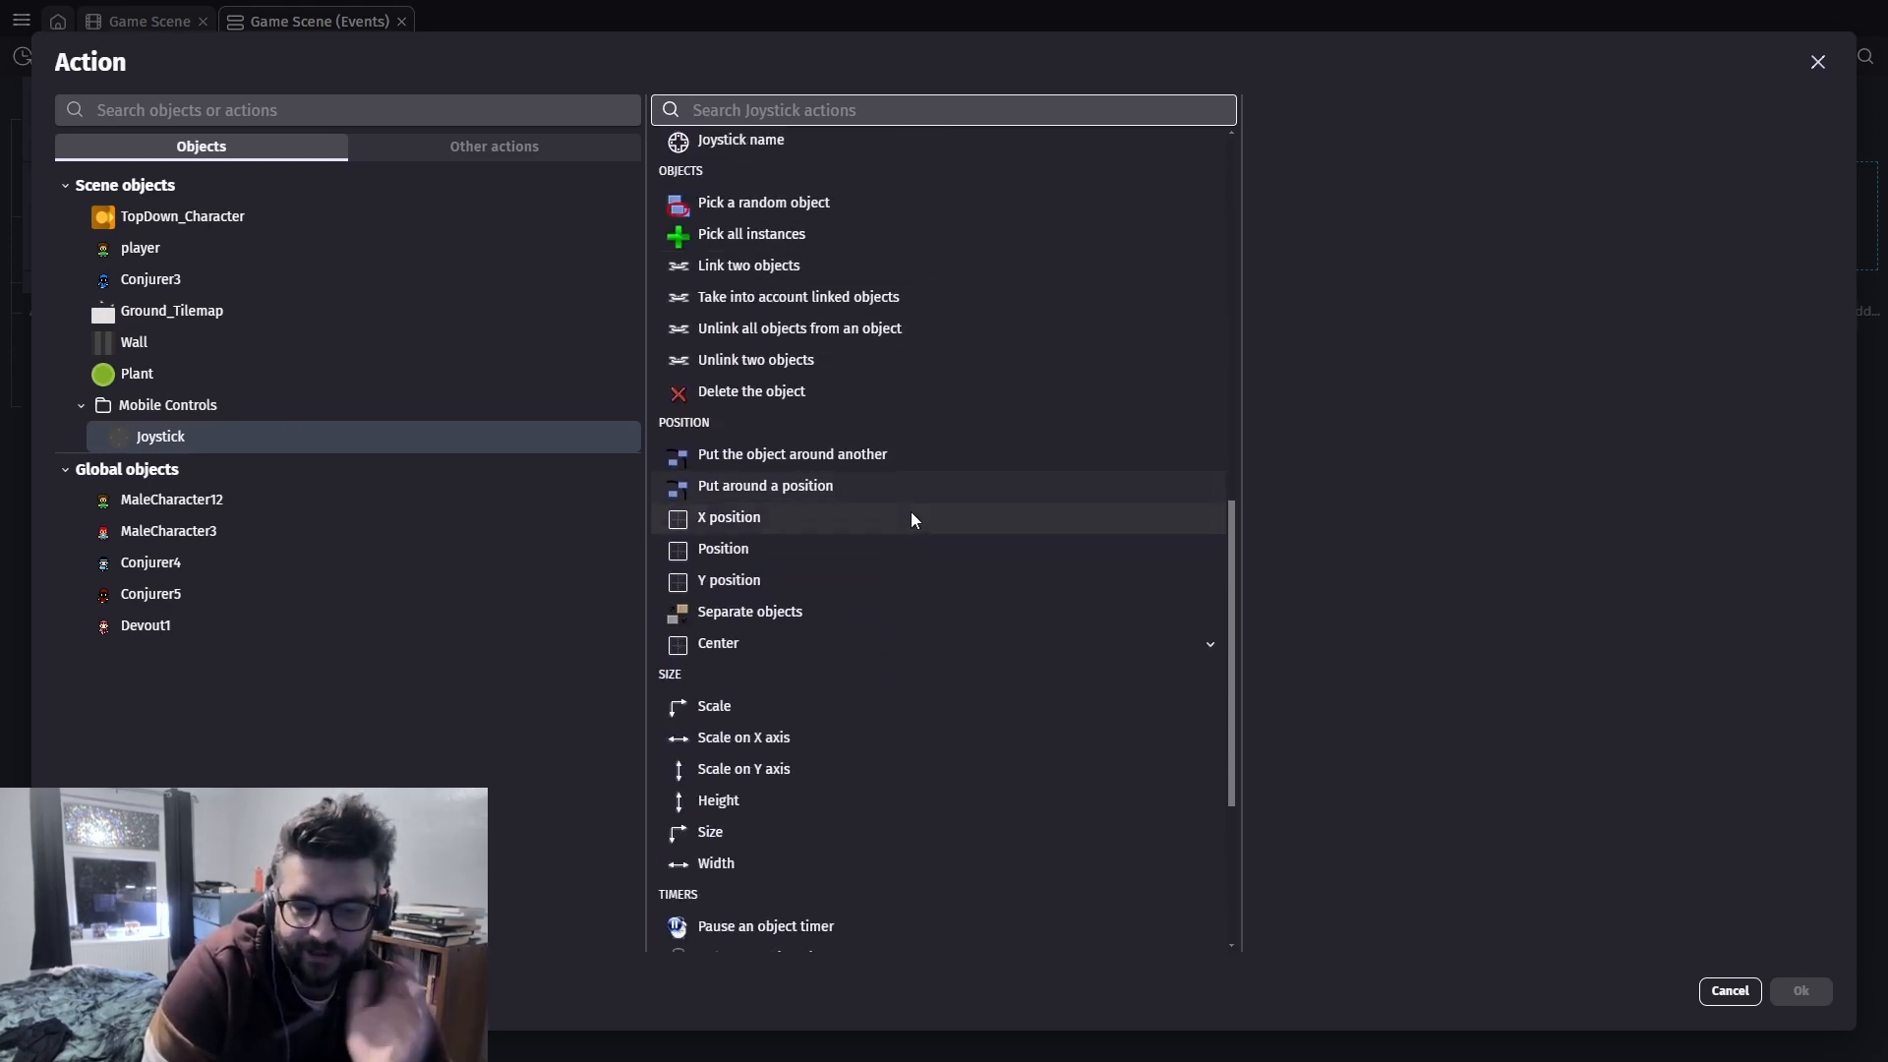
scroll(811, 593, down, 4)
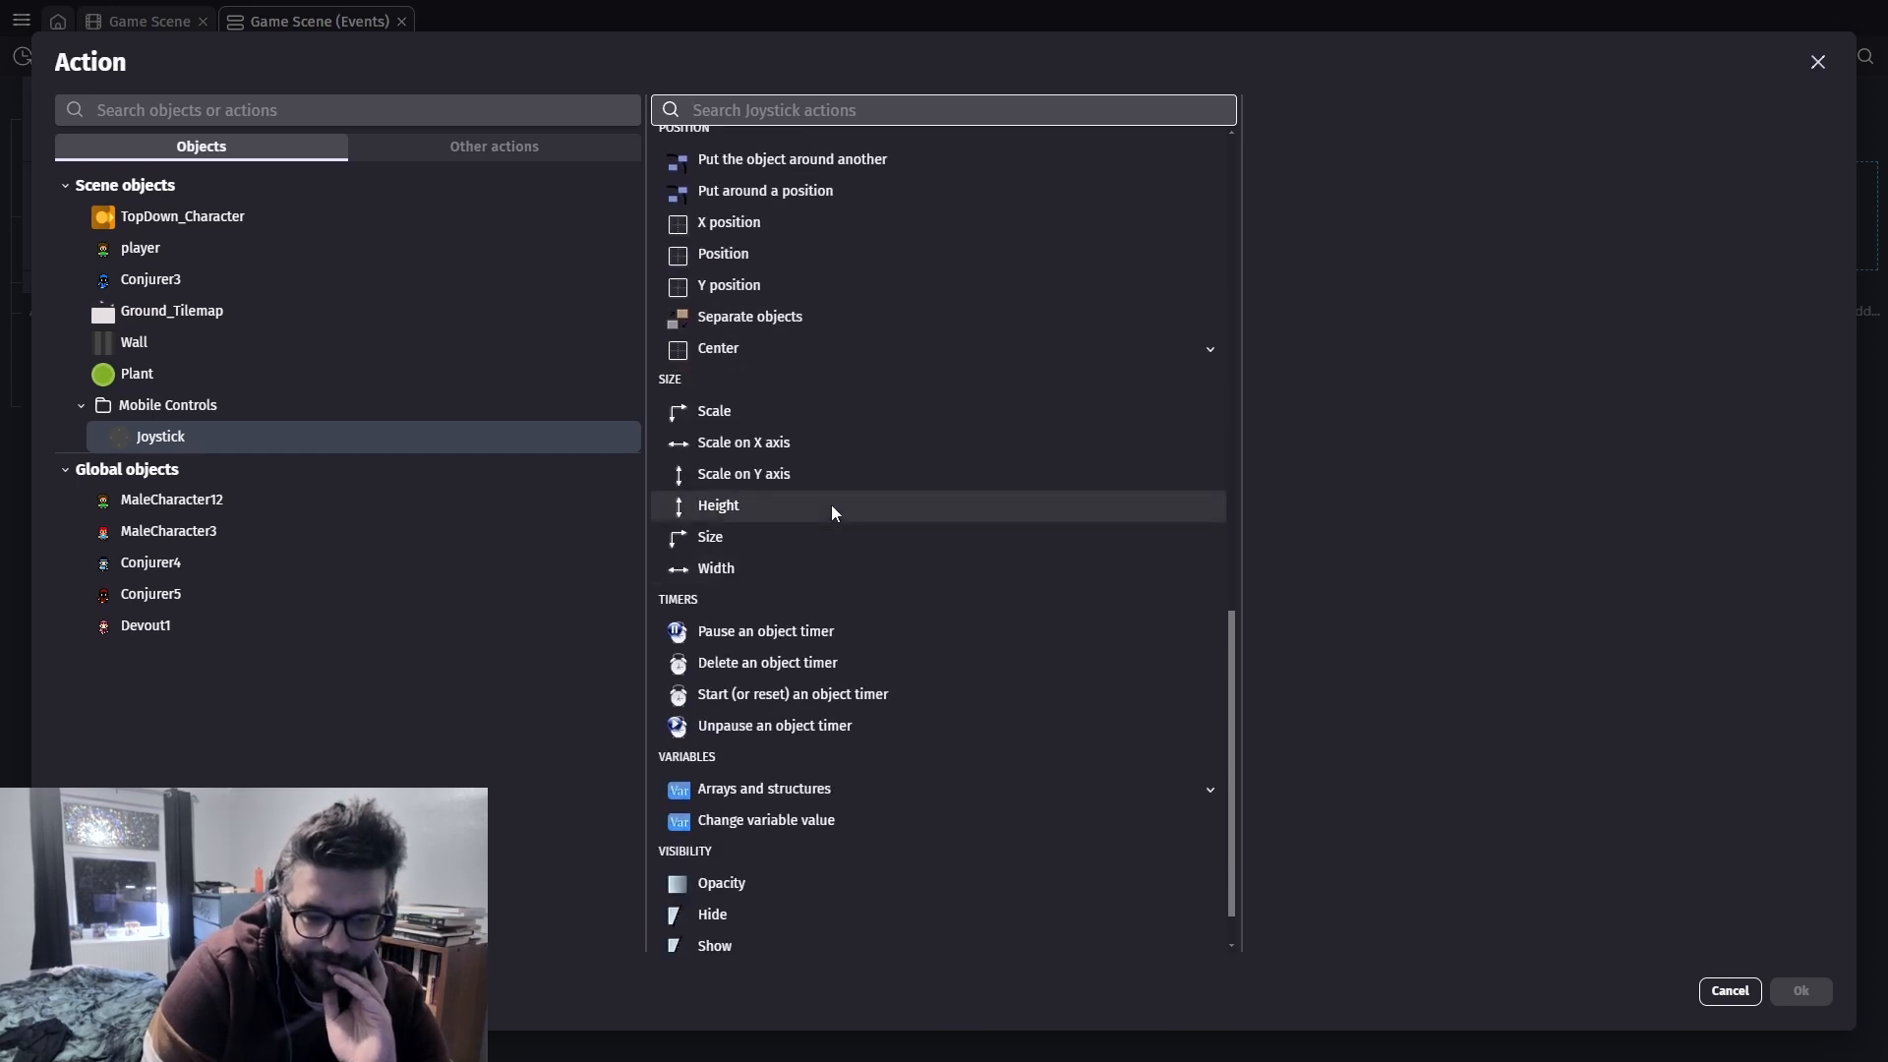
scroll(798, 570, up, 4)
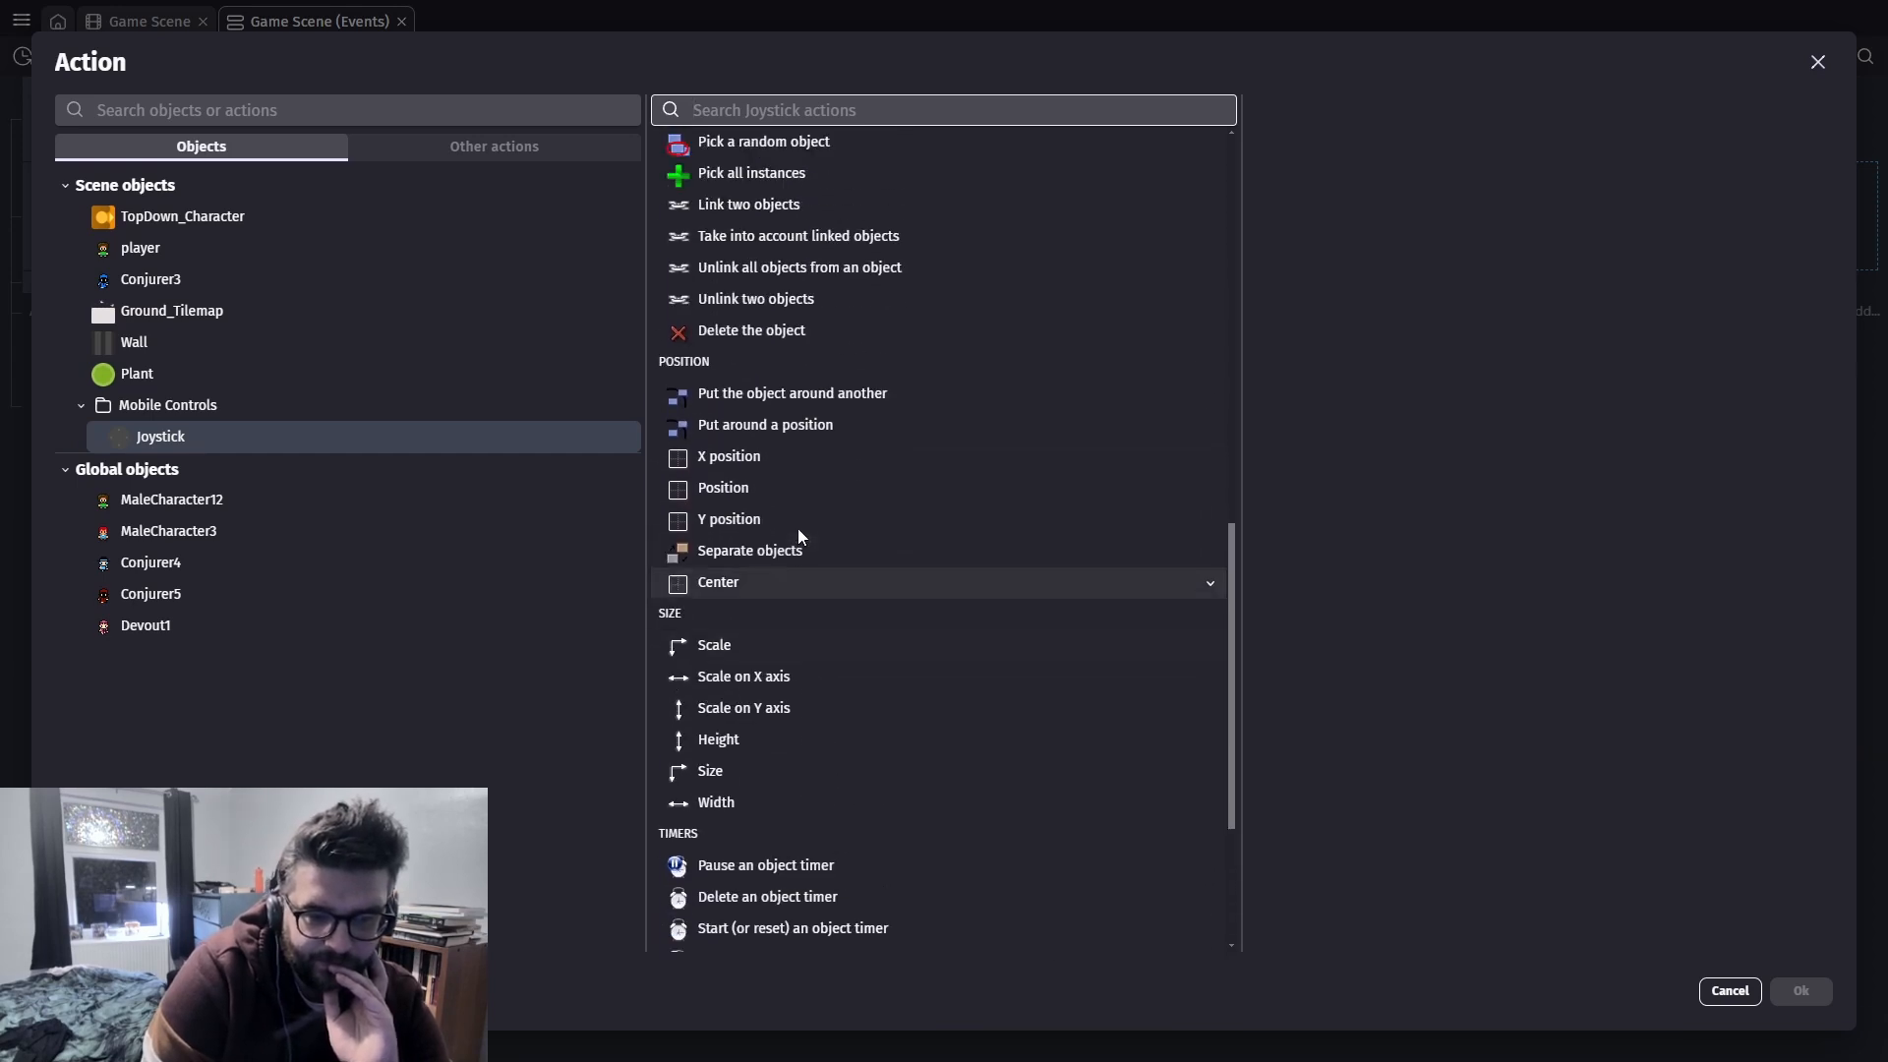
scroll(814, 522, up, 4)
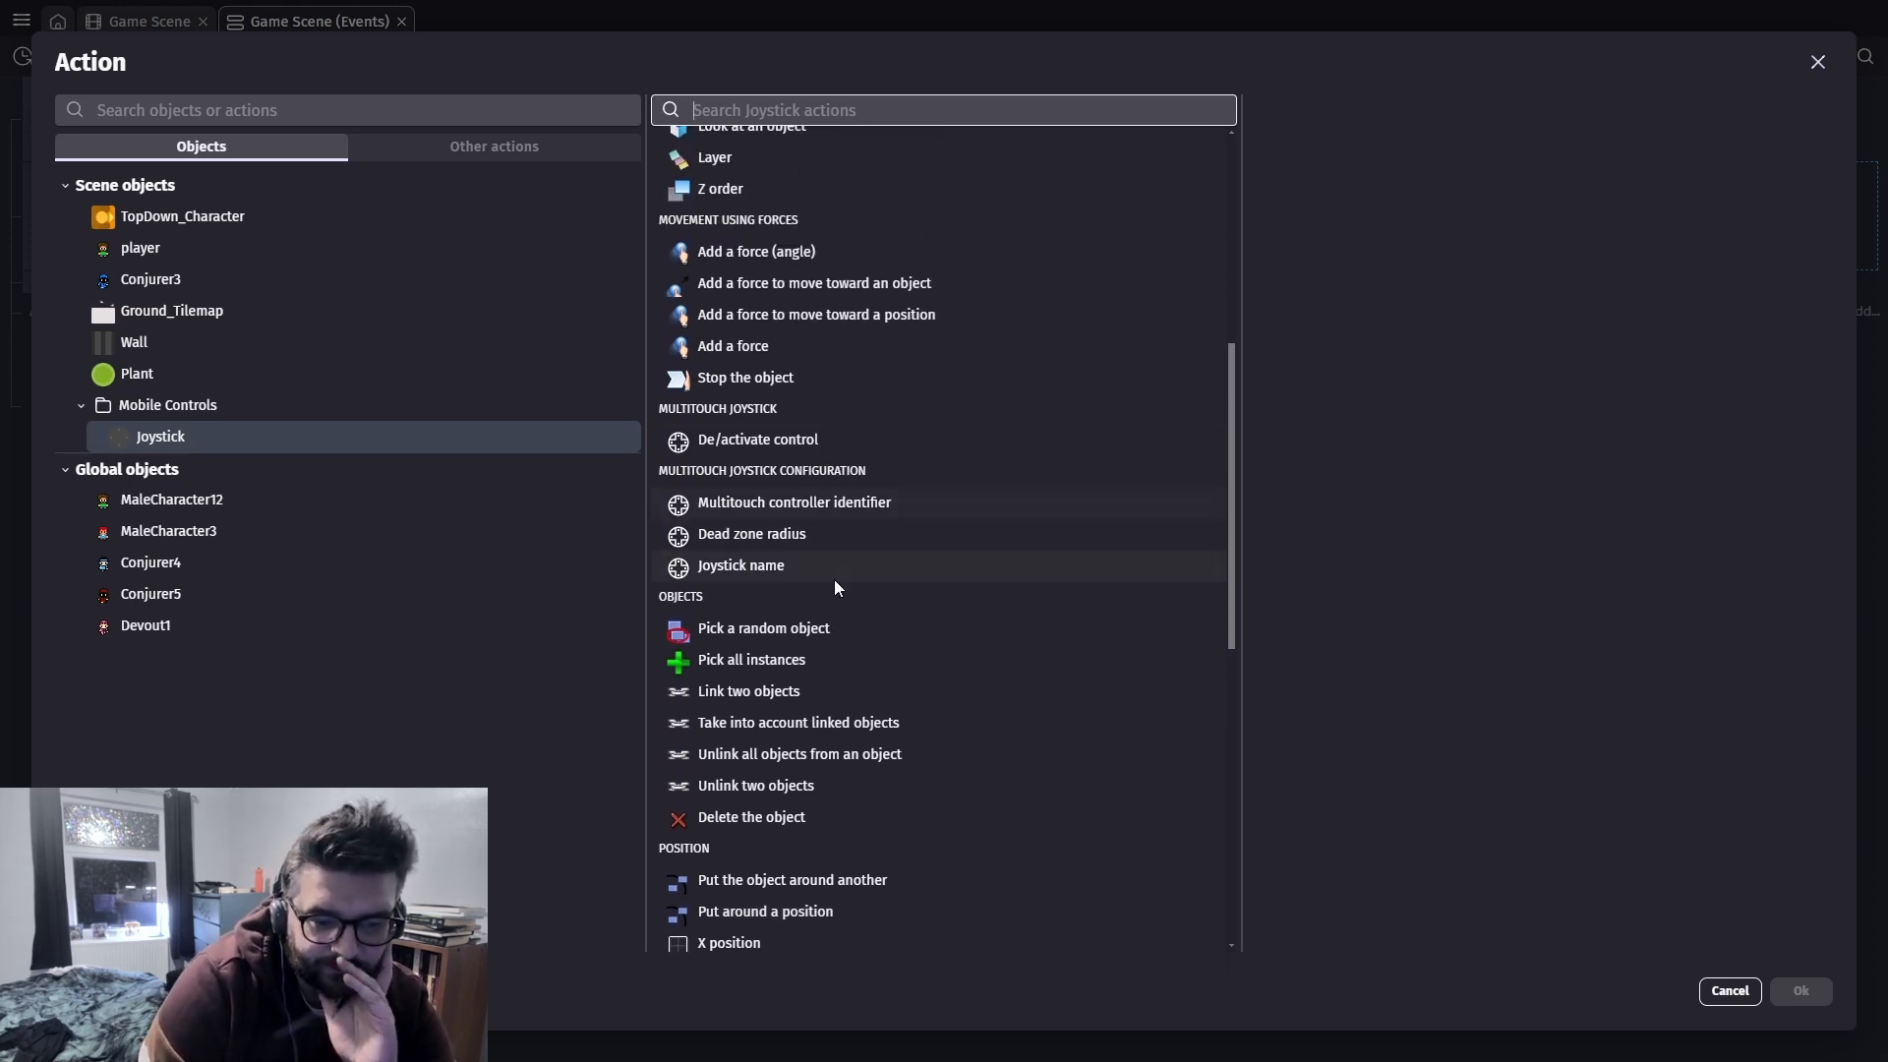
scroll(869, 534, up, 4)
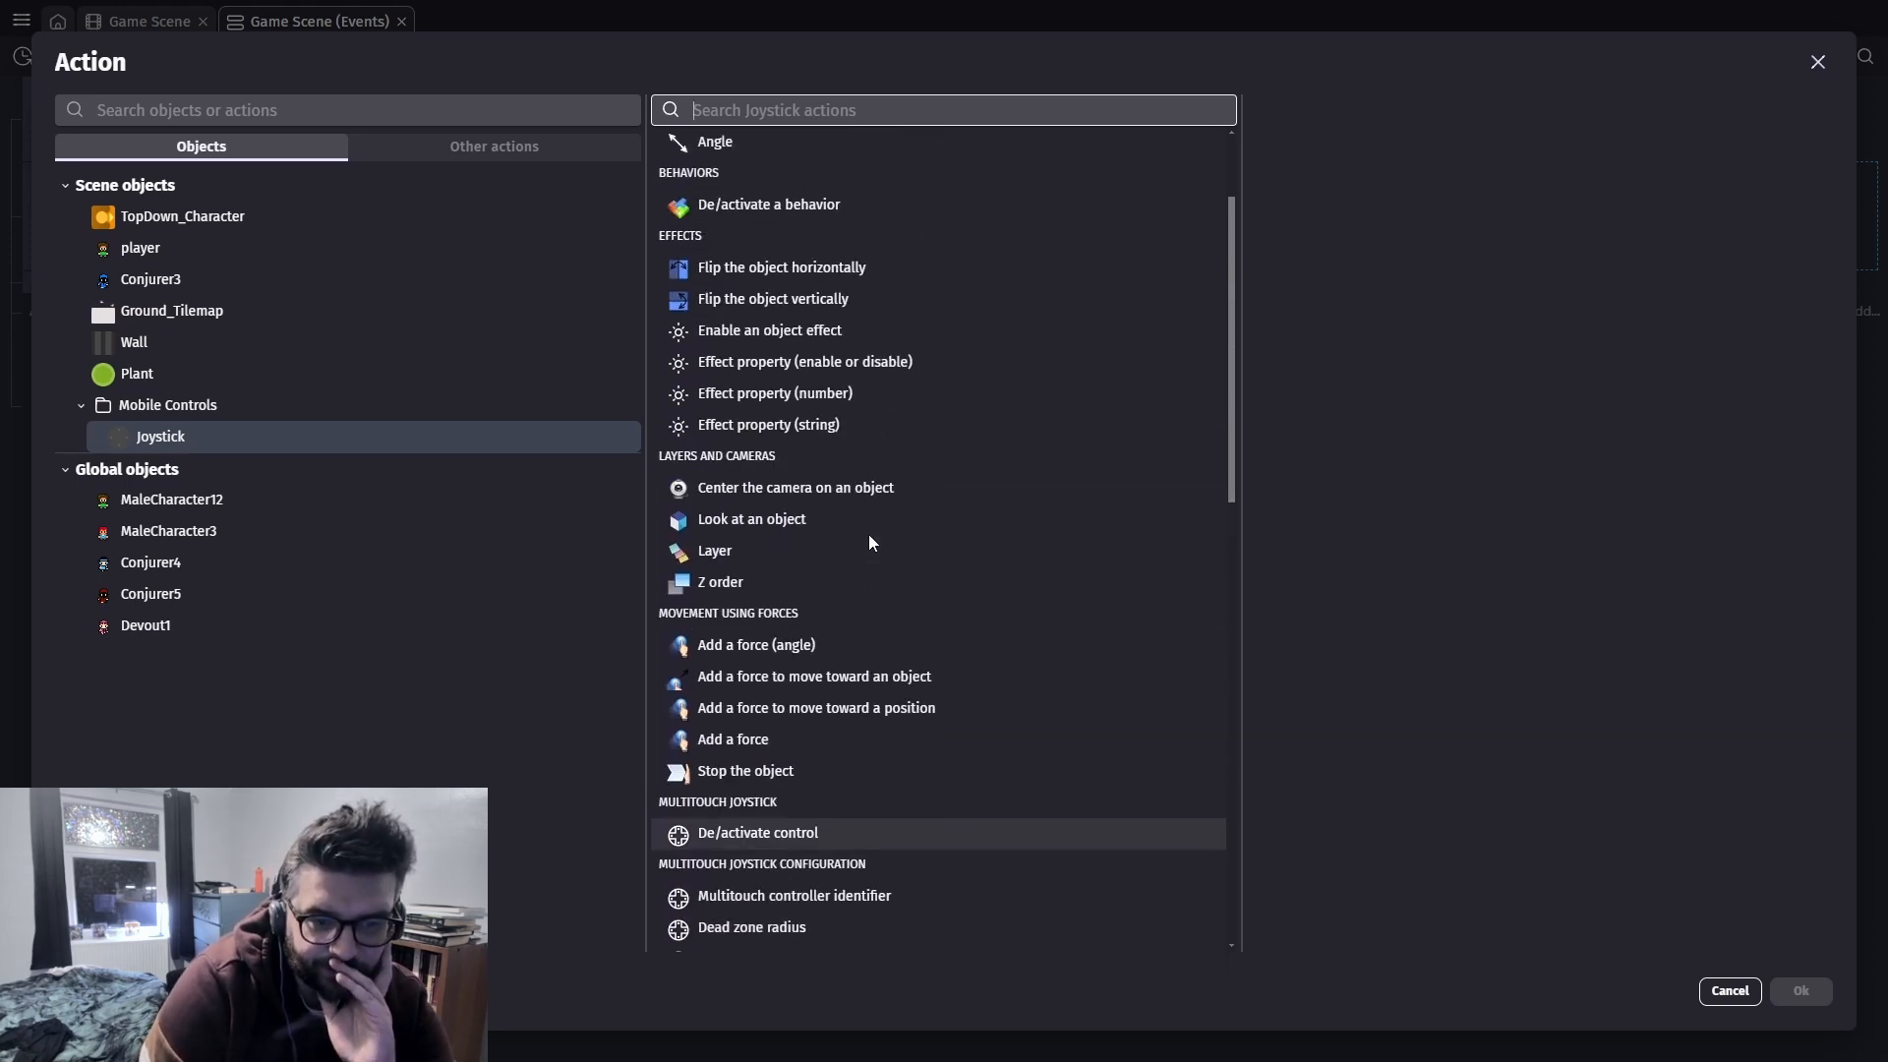
scroll(877, 489, down, 7)
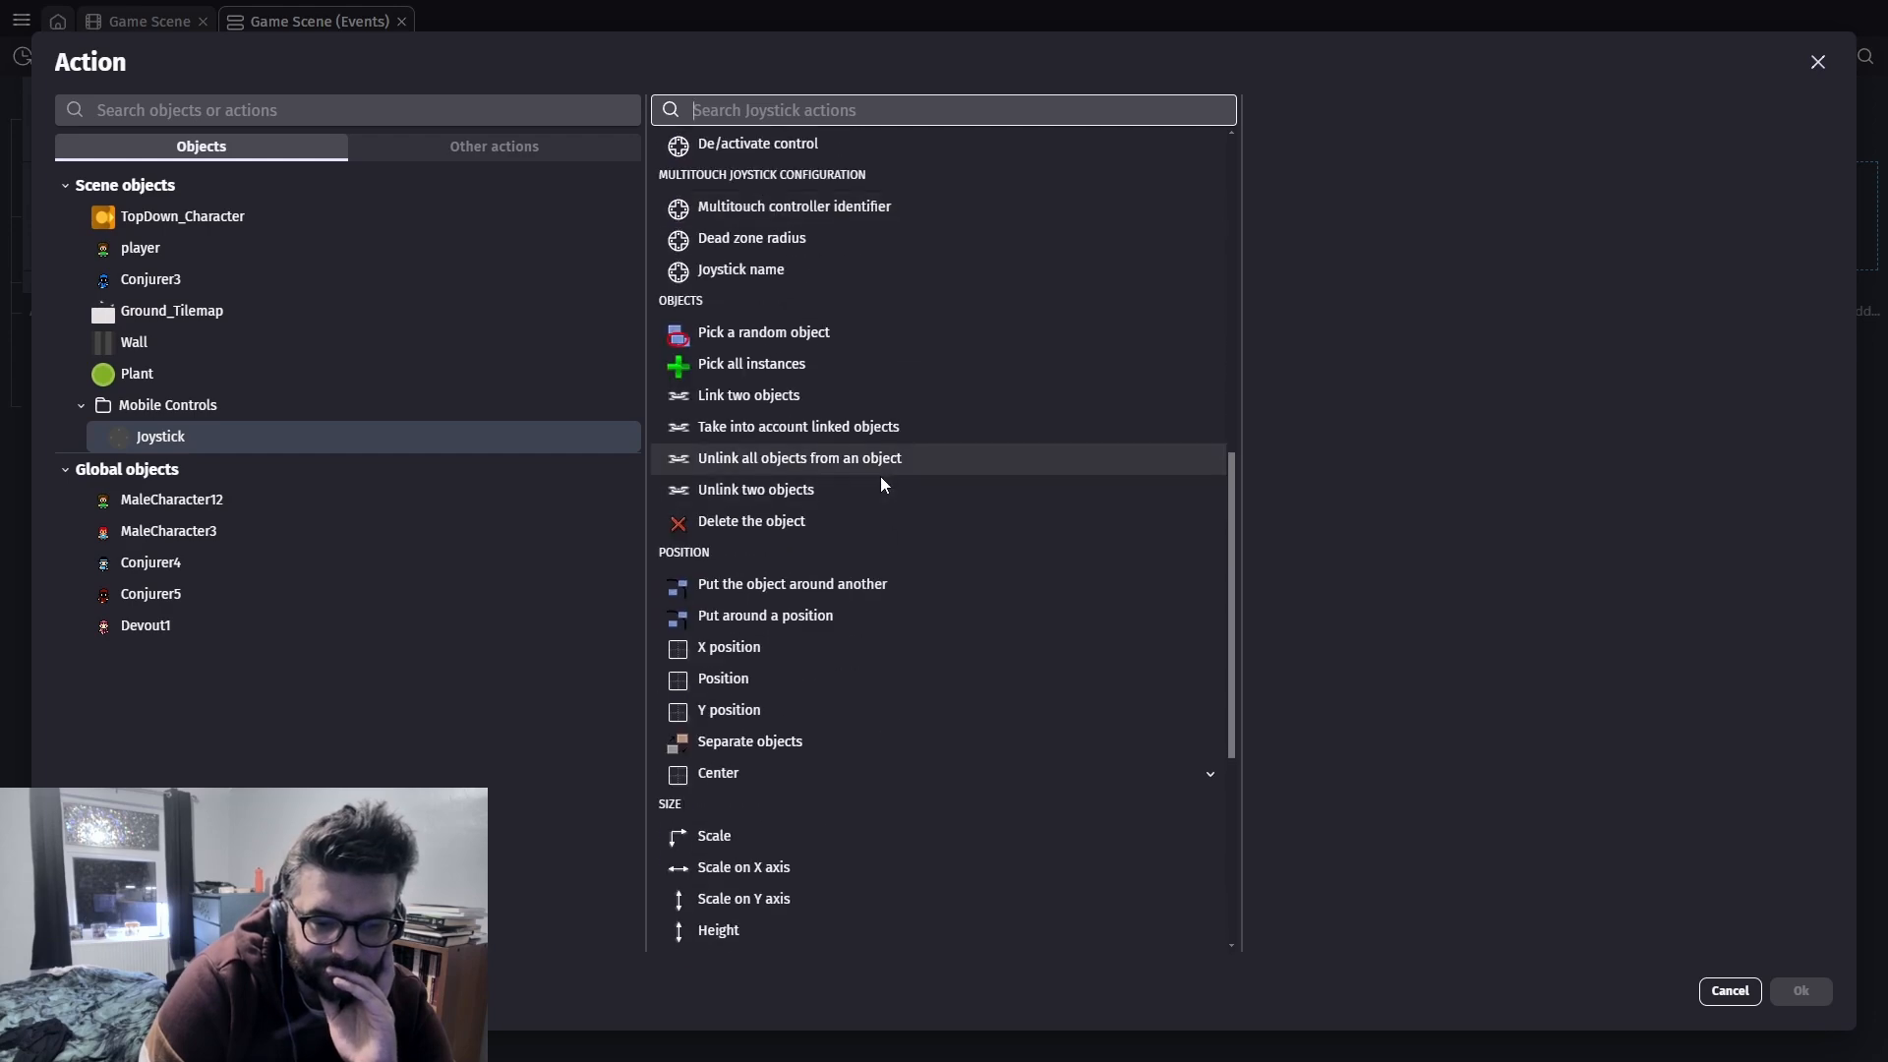
scroll(879, 480, down, 4)
scroll(846, 585, down, 2)
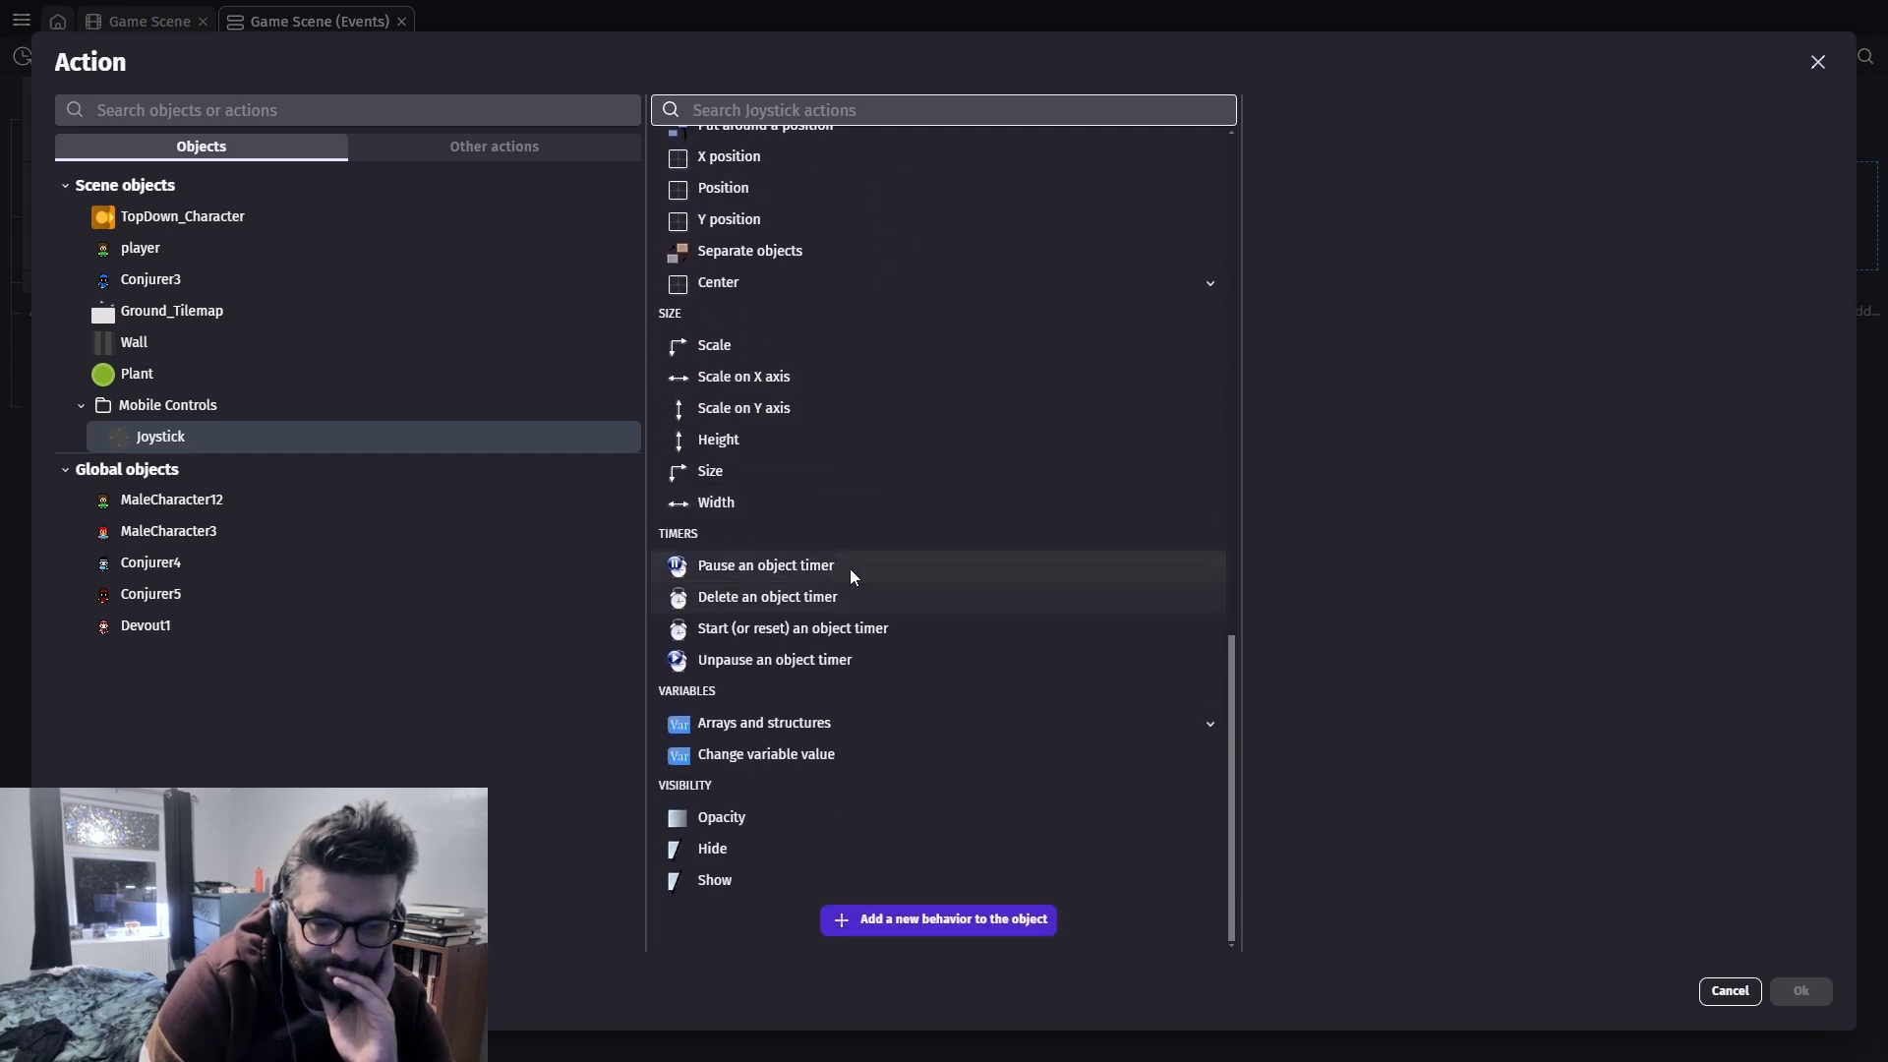
scroll(851, 569, up, 2)
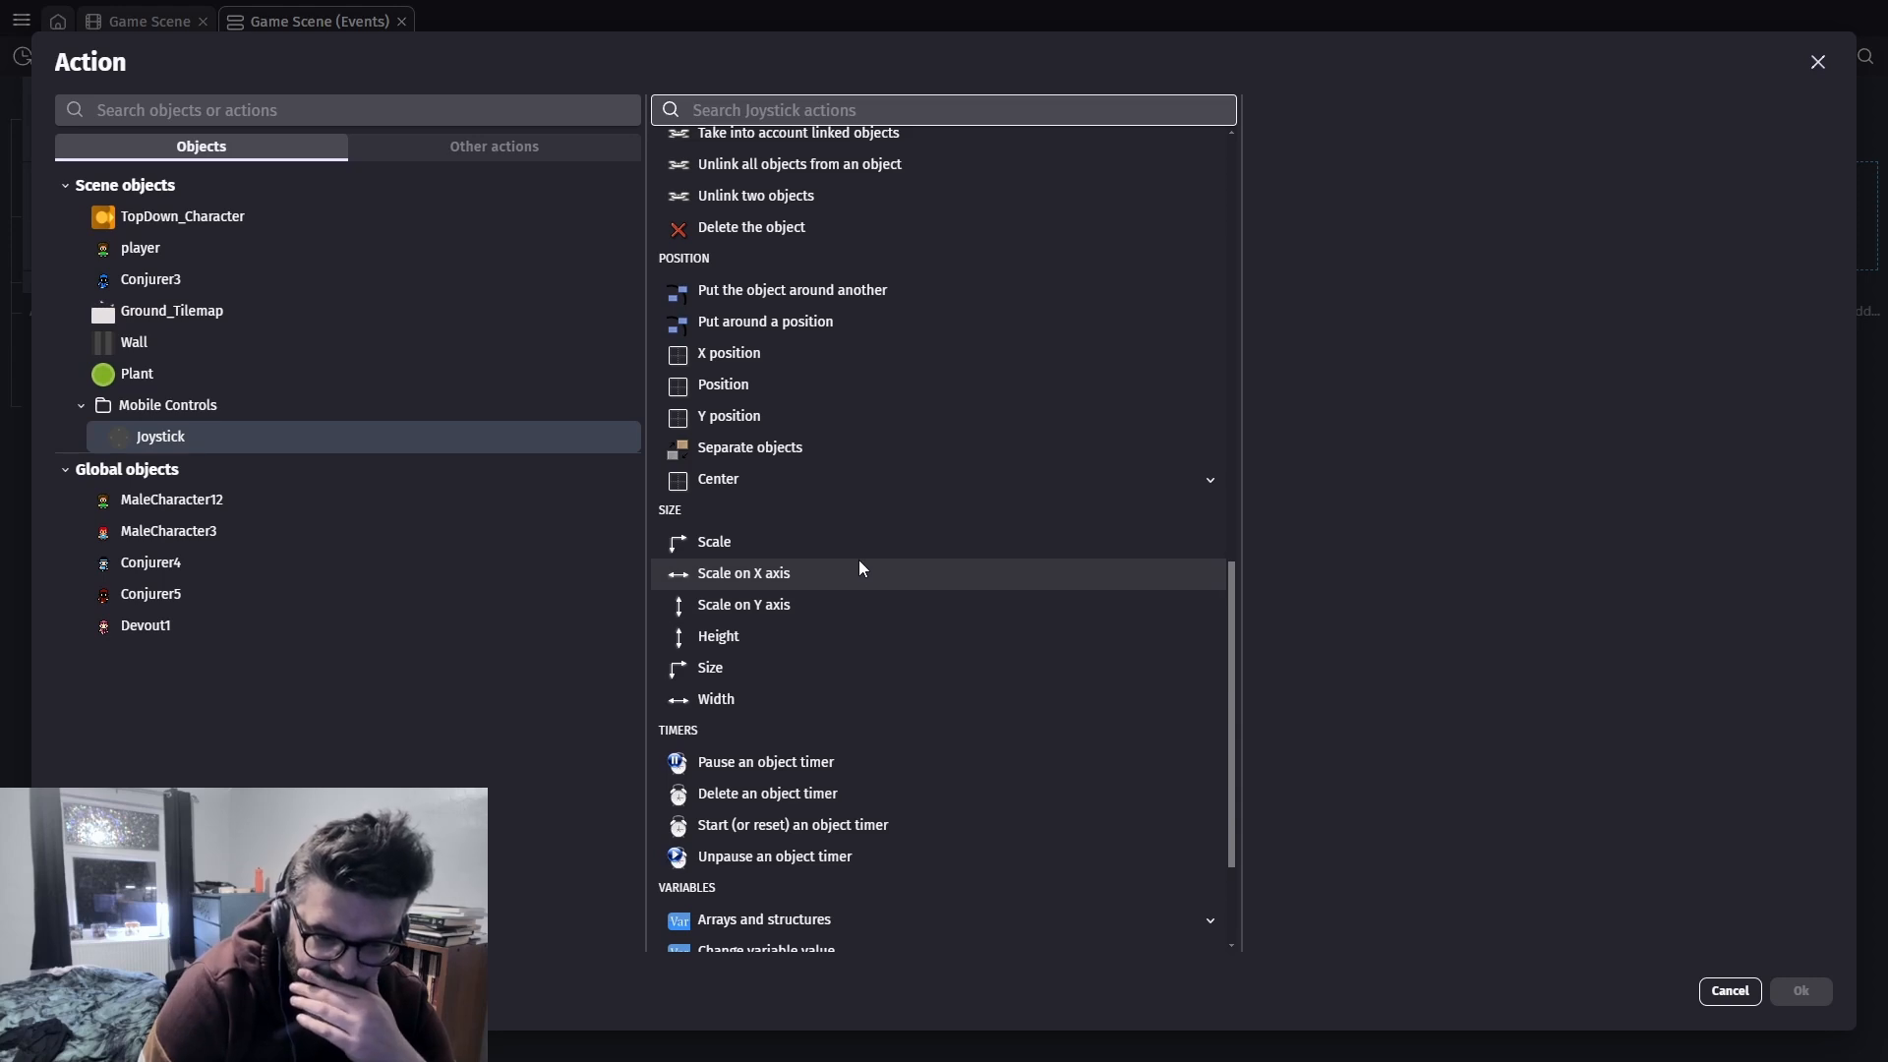
scroll(859, 561, up, 1)
scroll(859, 560, up, 2)
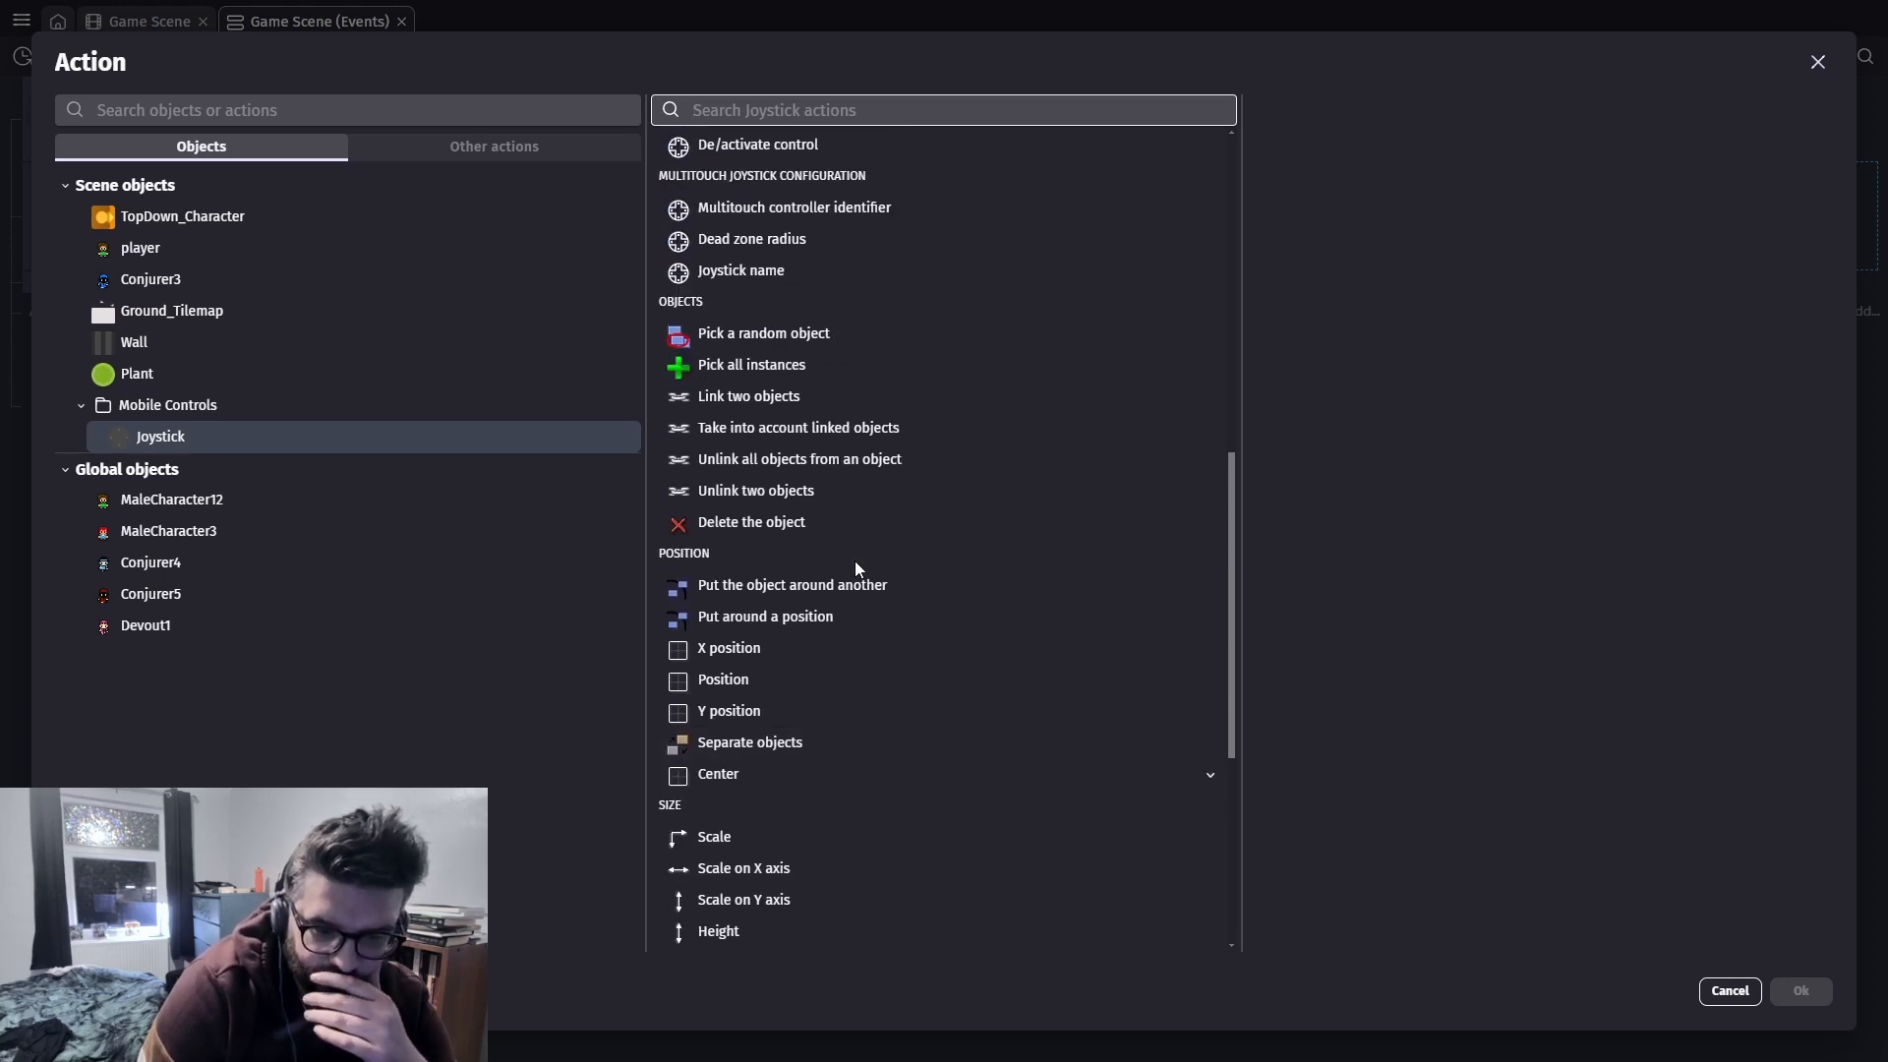
scroll(854, 565, up, 2)
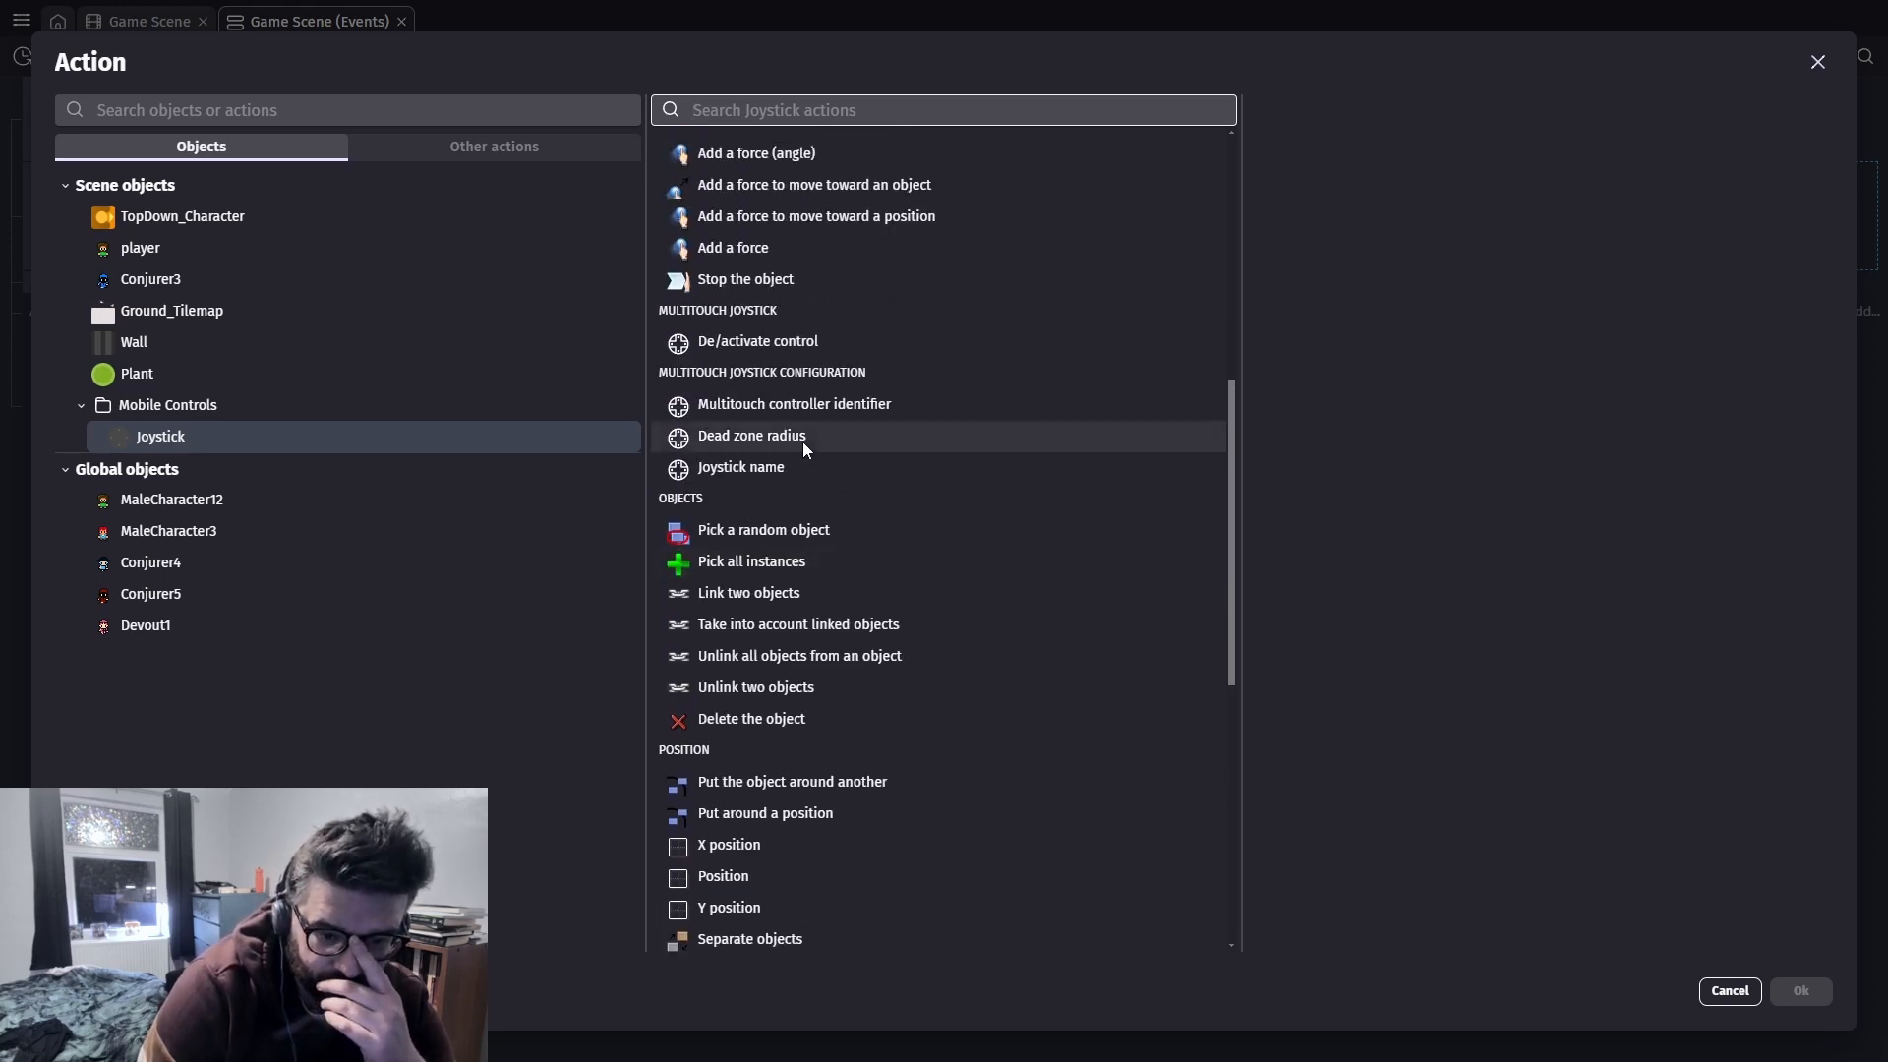
scroll(806, 531, up, 2)
scroll(806, 567, up, 5)
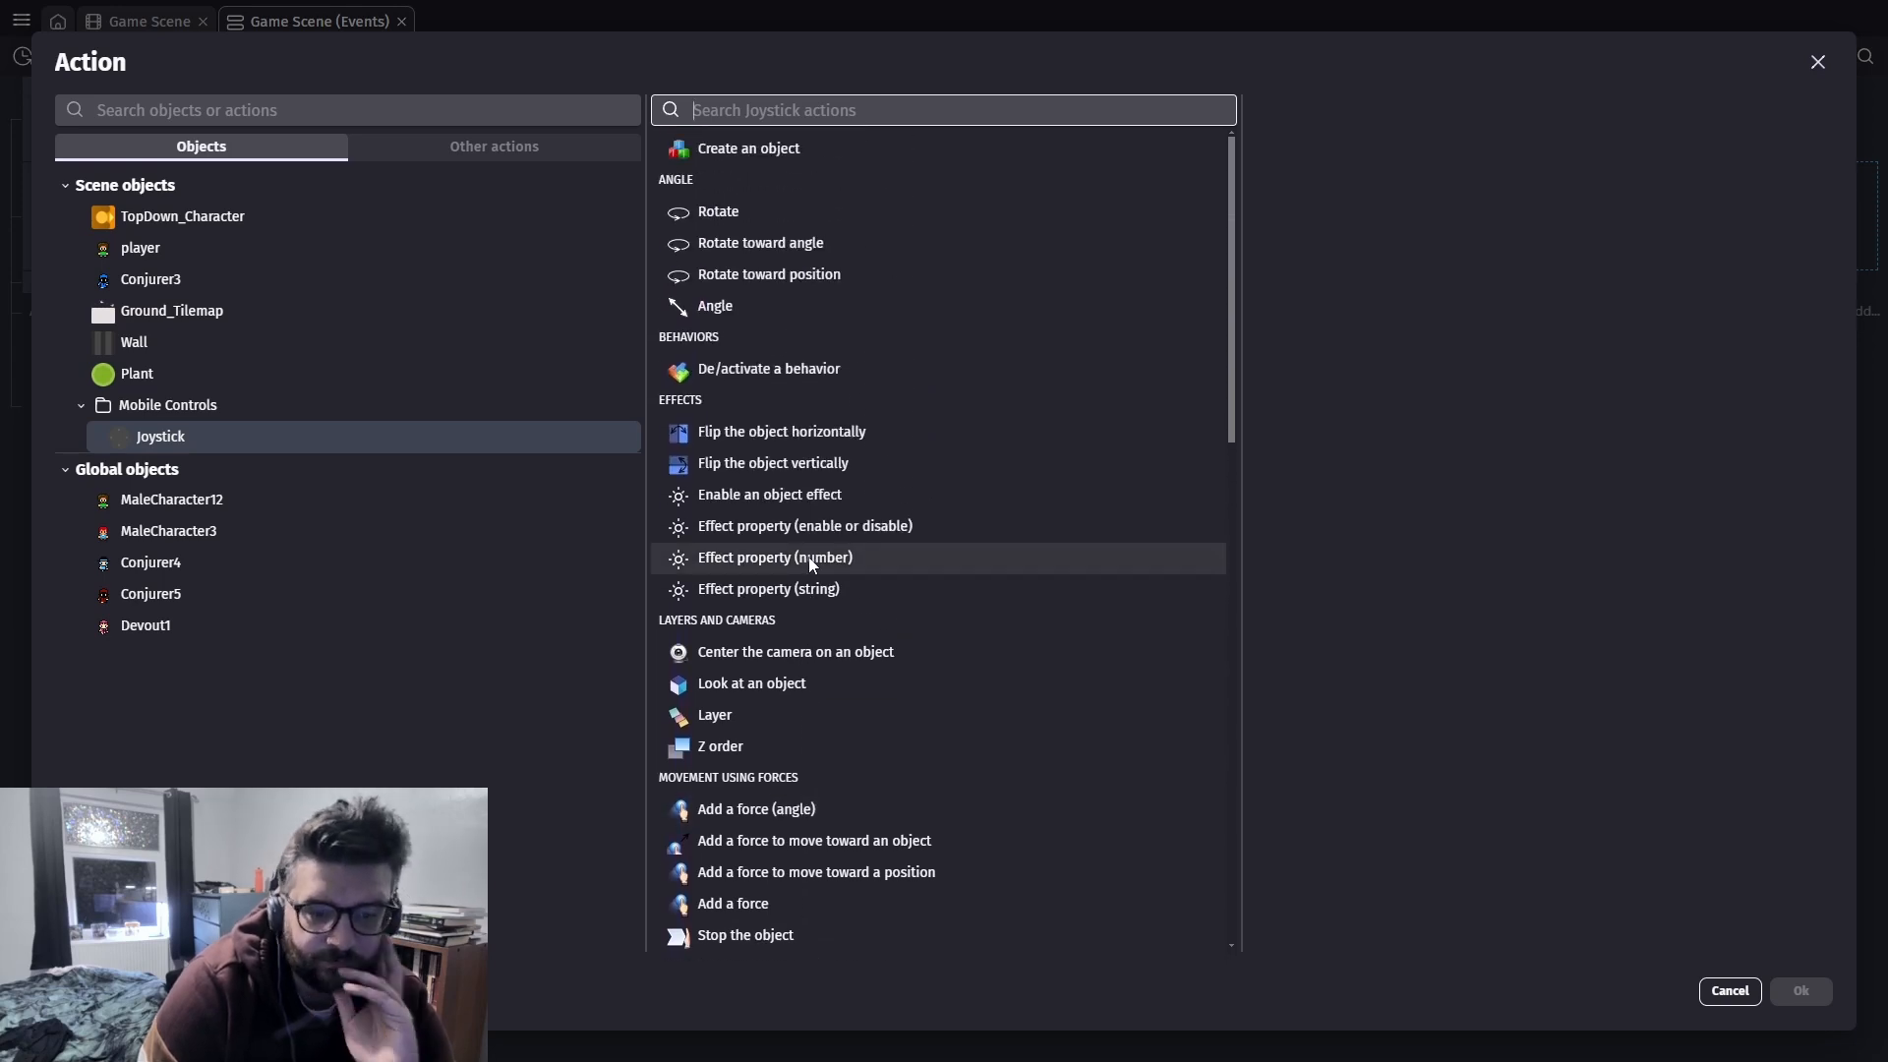
scroll(808, 557, down, 3)
scroll(796, 570, down, 2)
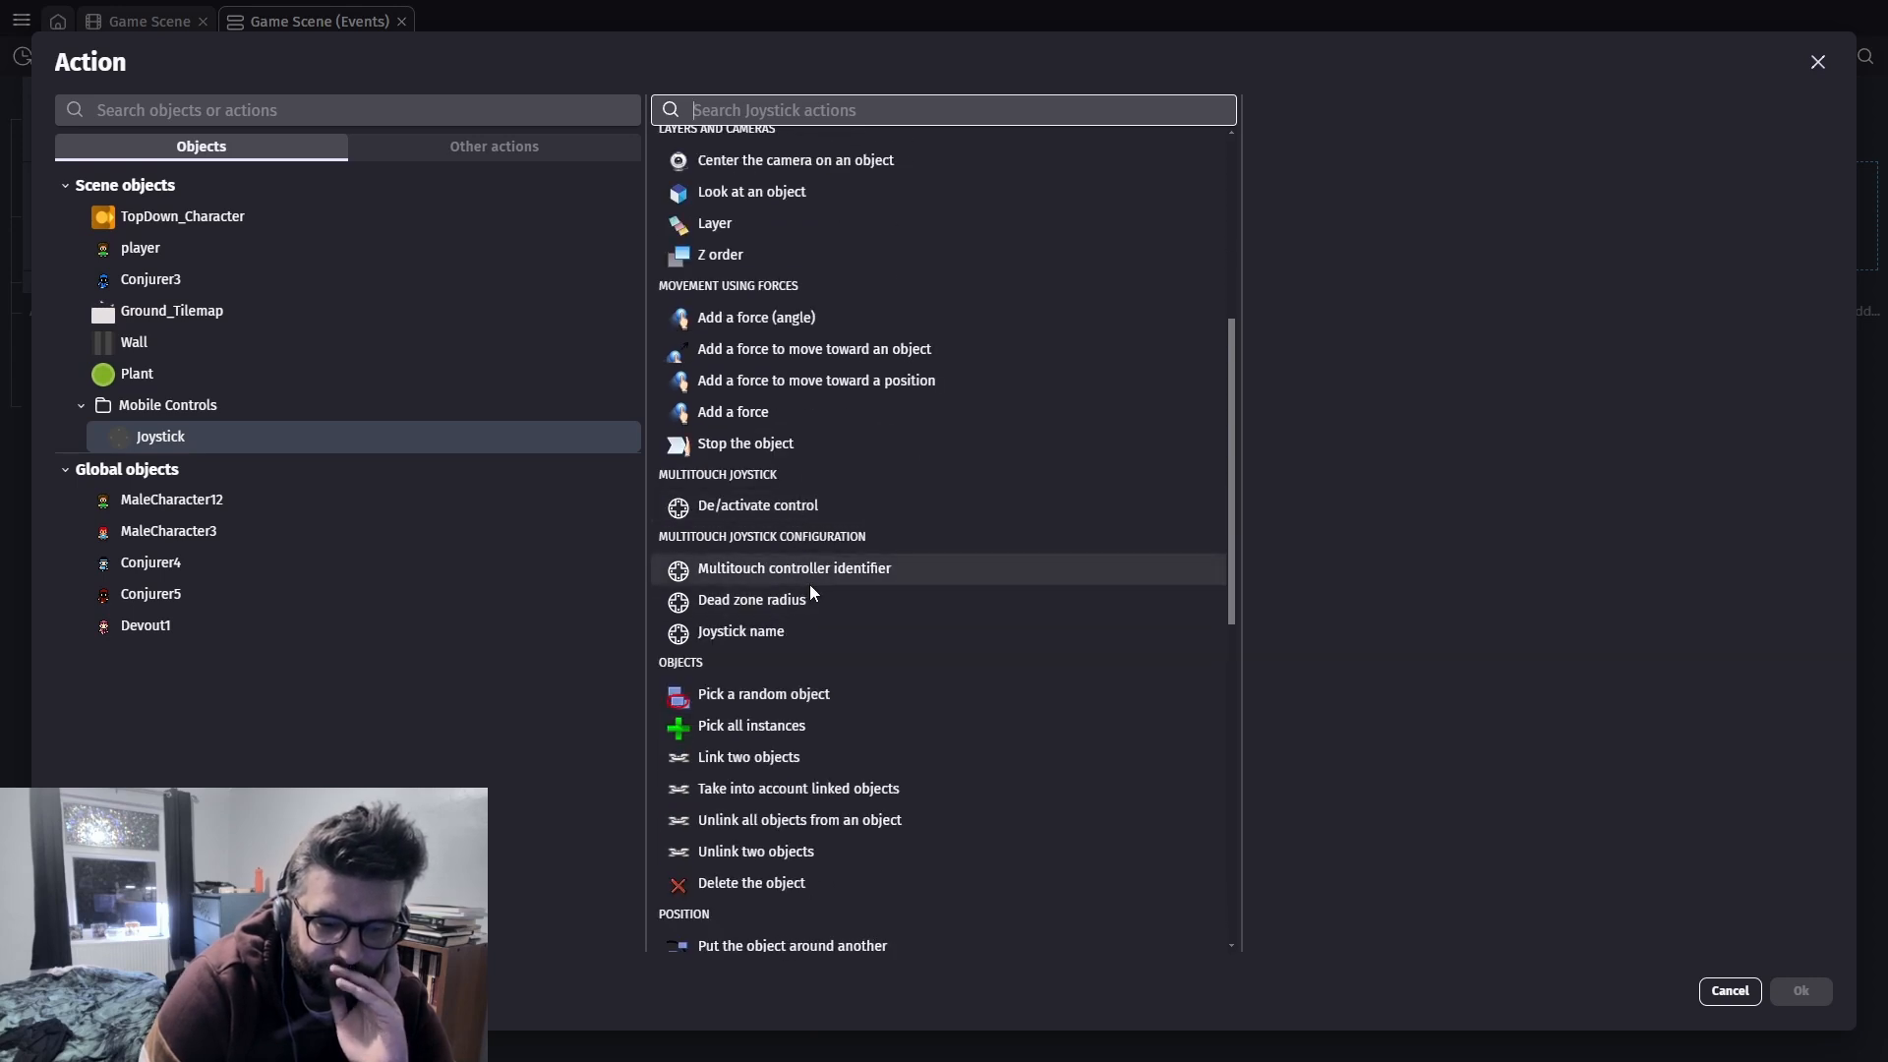
scroll(814, 609, down, 2)
scroll(911, 519, down, 4)
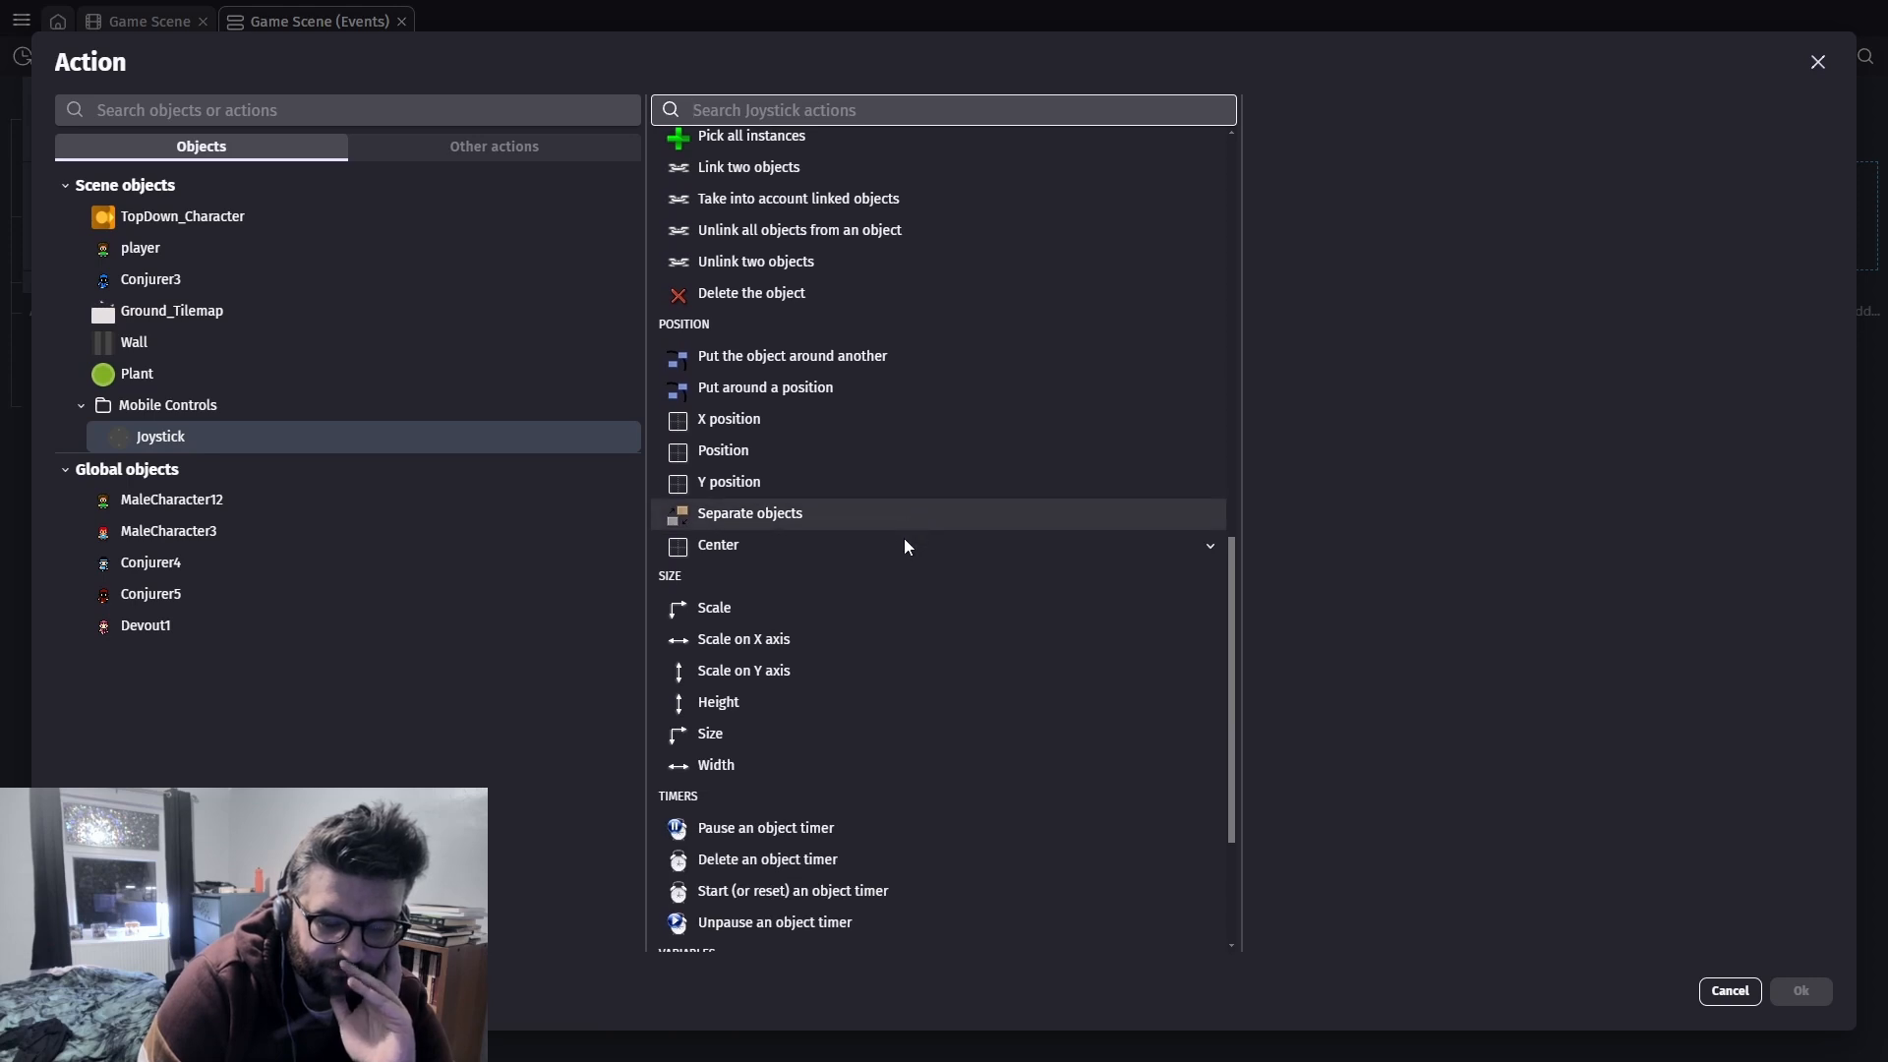
scroll(885, 590, down, 3)
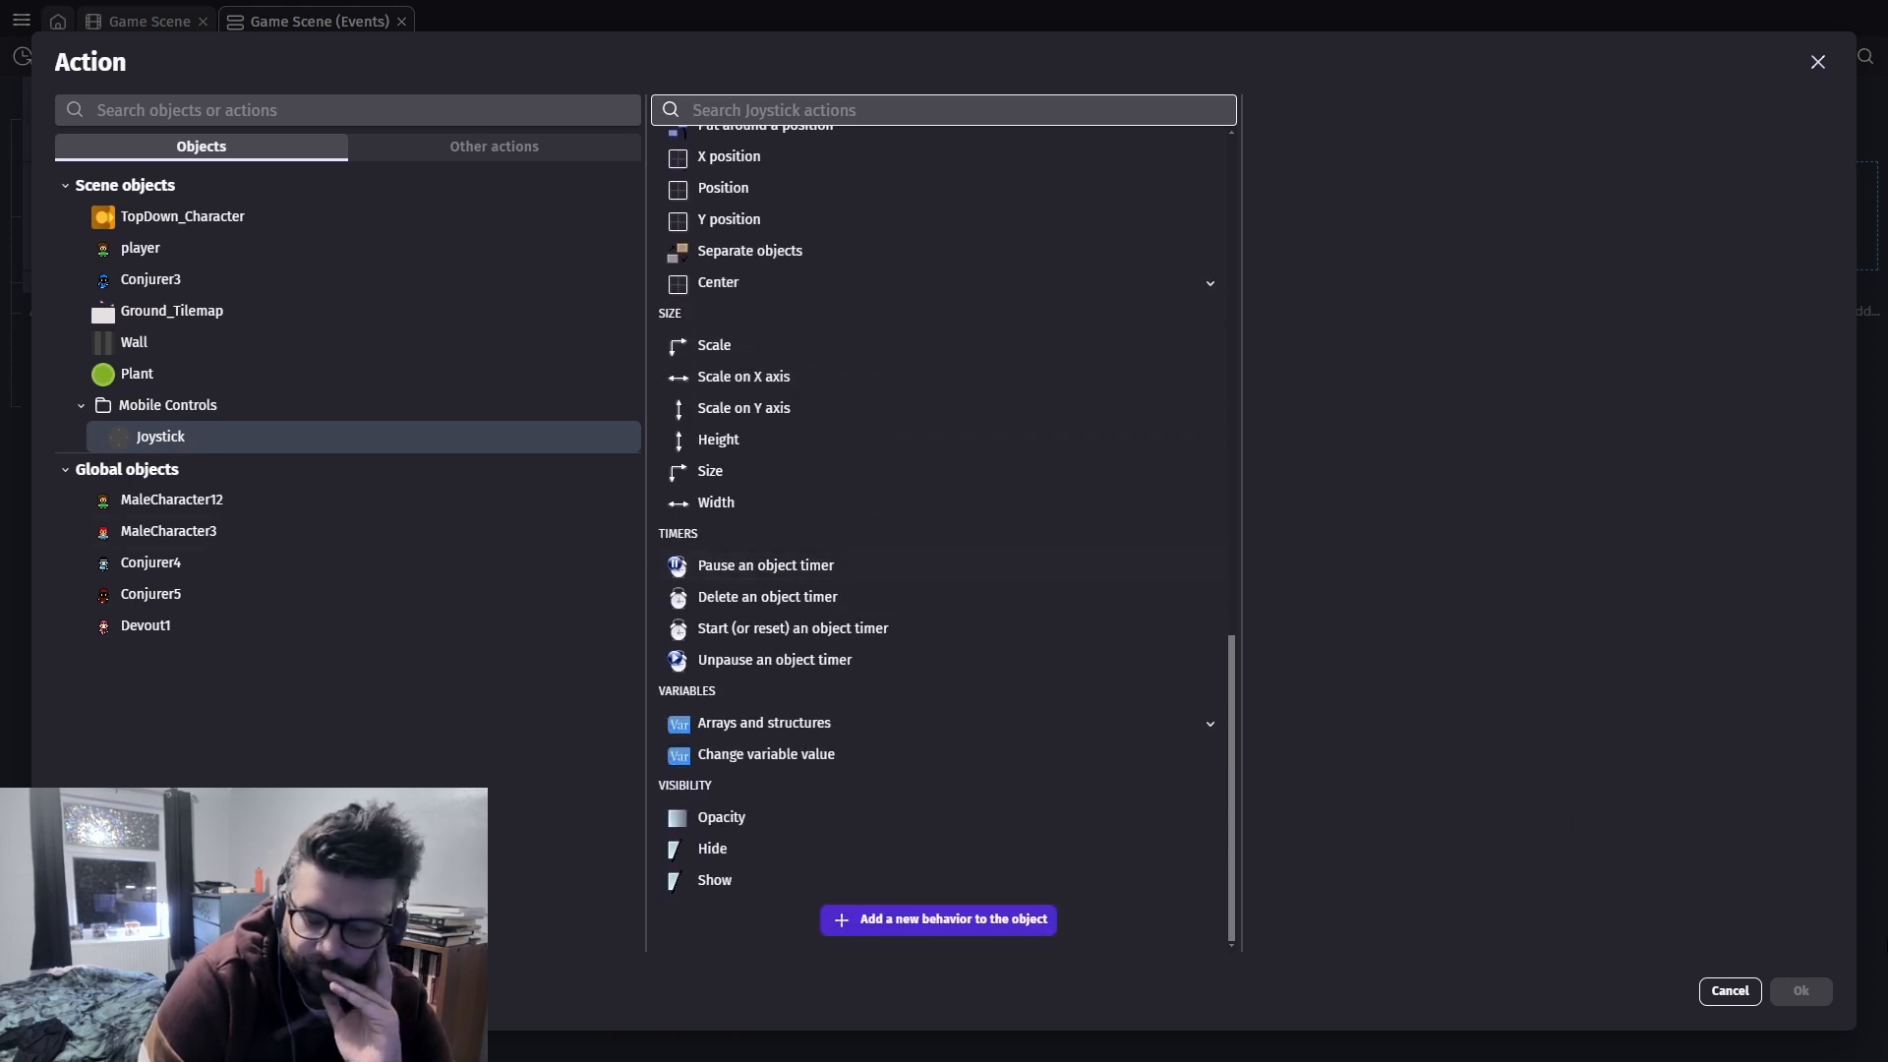
click(1729, 990)
Move the joystick Up condition into the empty event and the Right condition into a new event below it
drag(200, 203, 209, 291)
drag(197, 220, 145, 317)
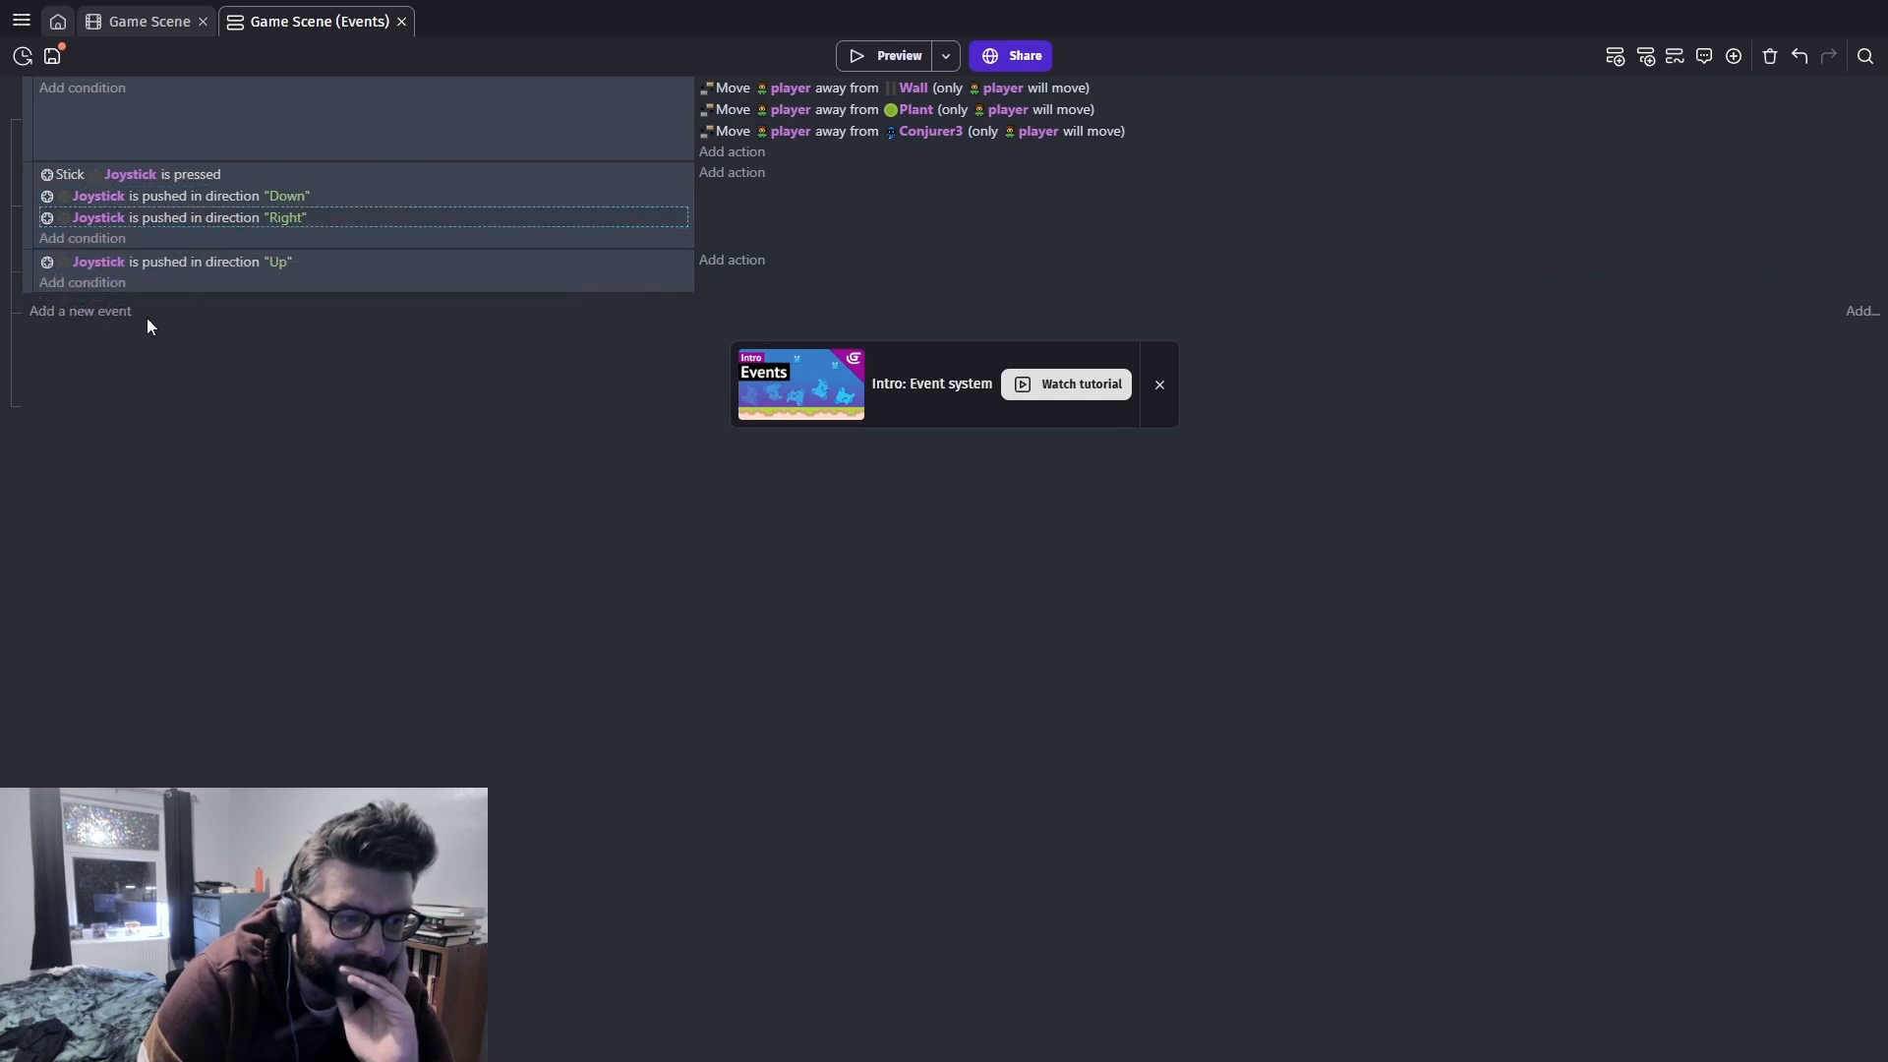
click(123, 315)
drag(203, 222, 198, 322)
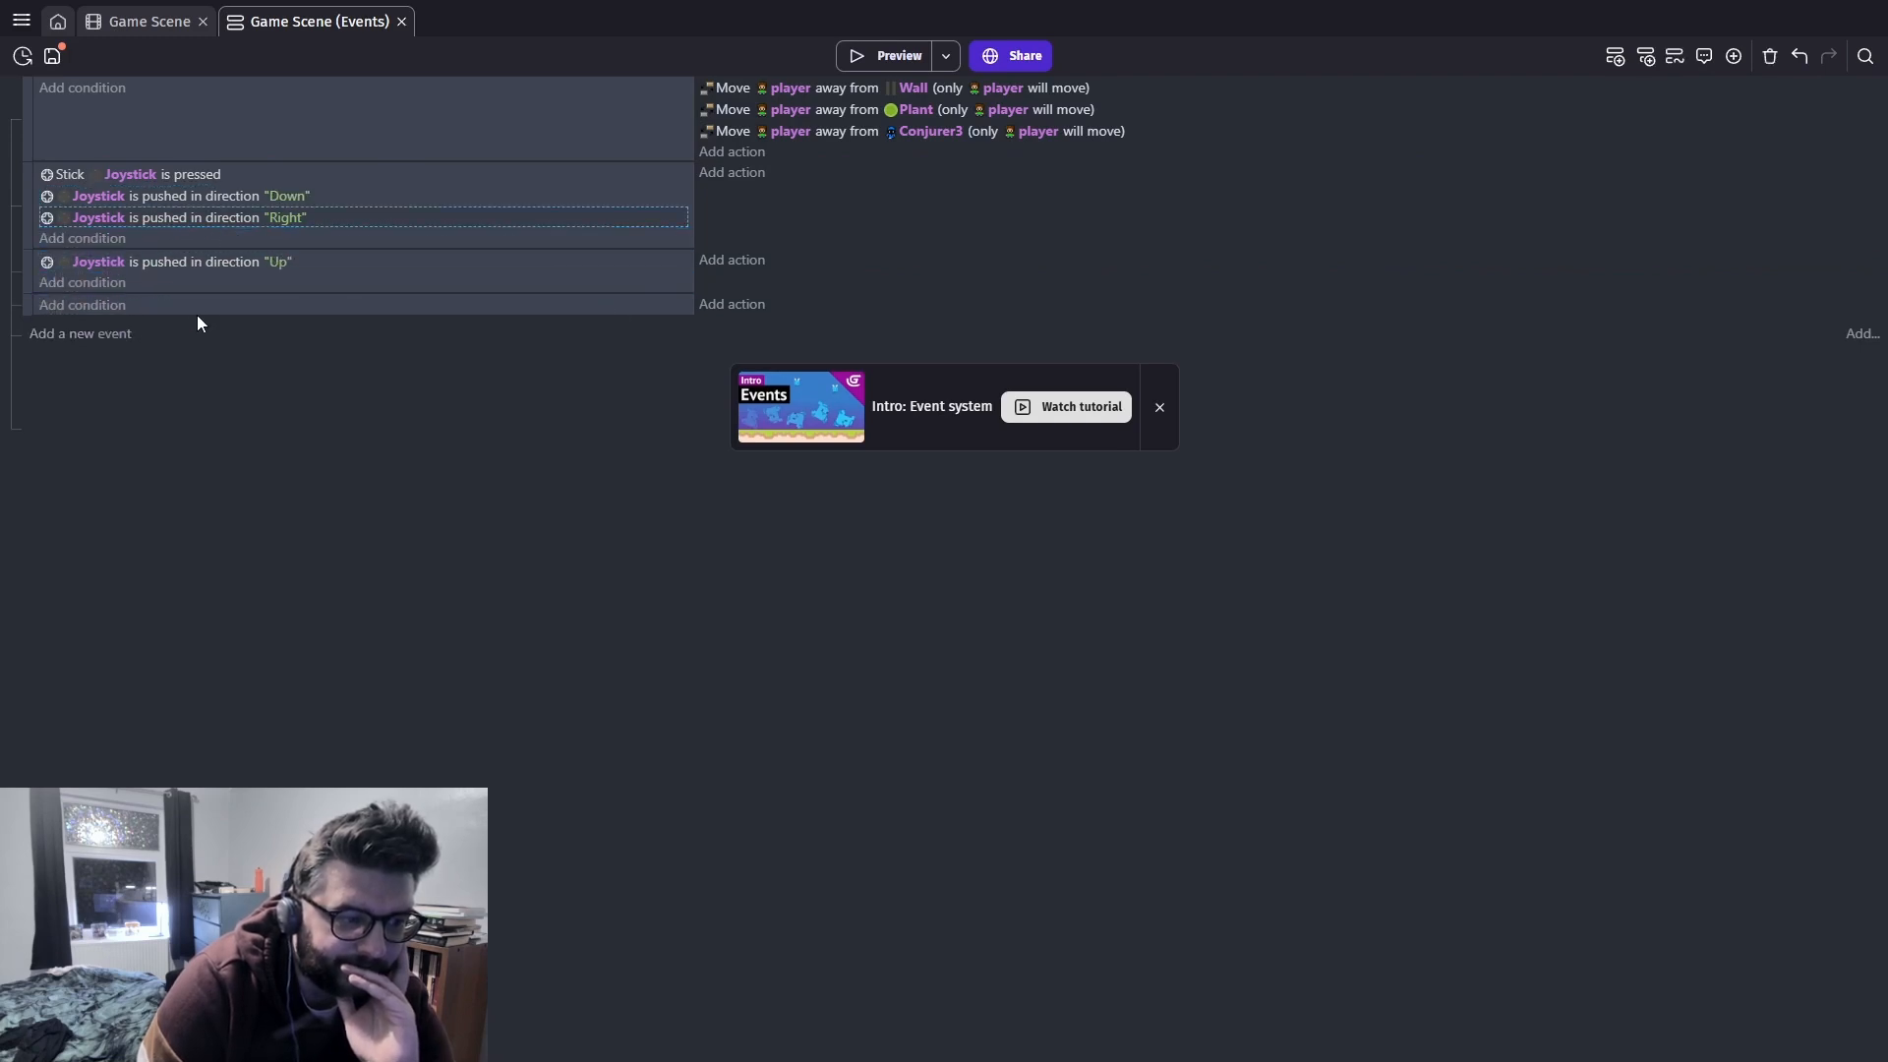
drag(190, 246, 202, 303)
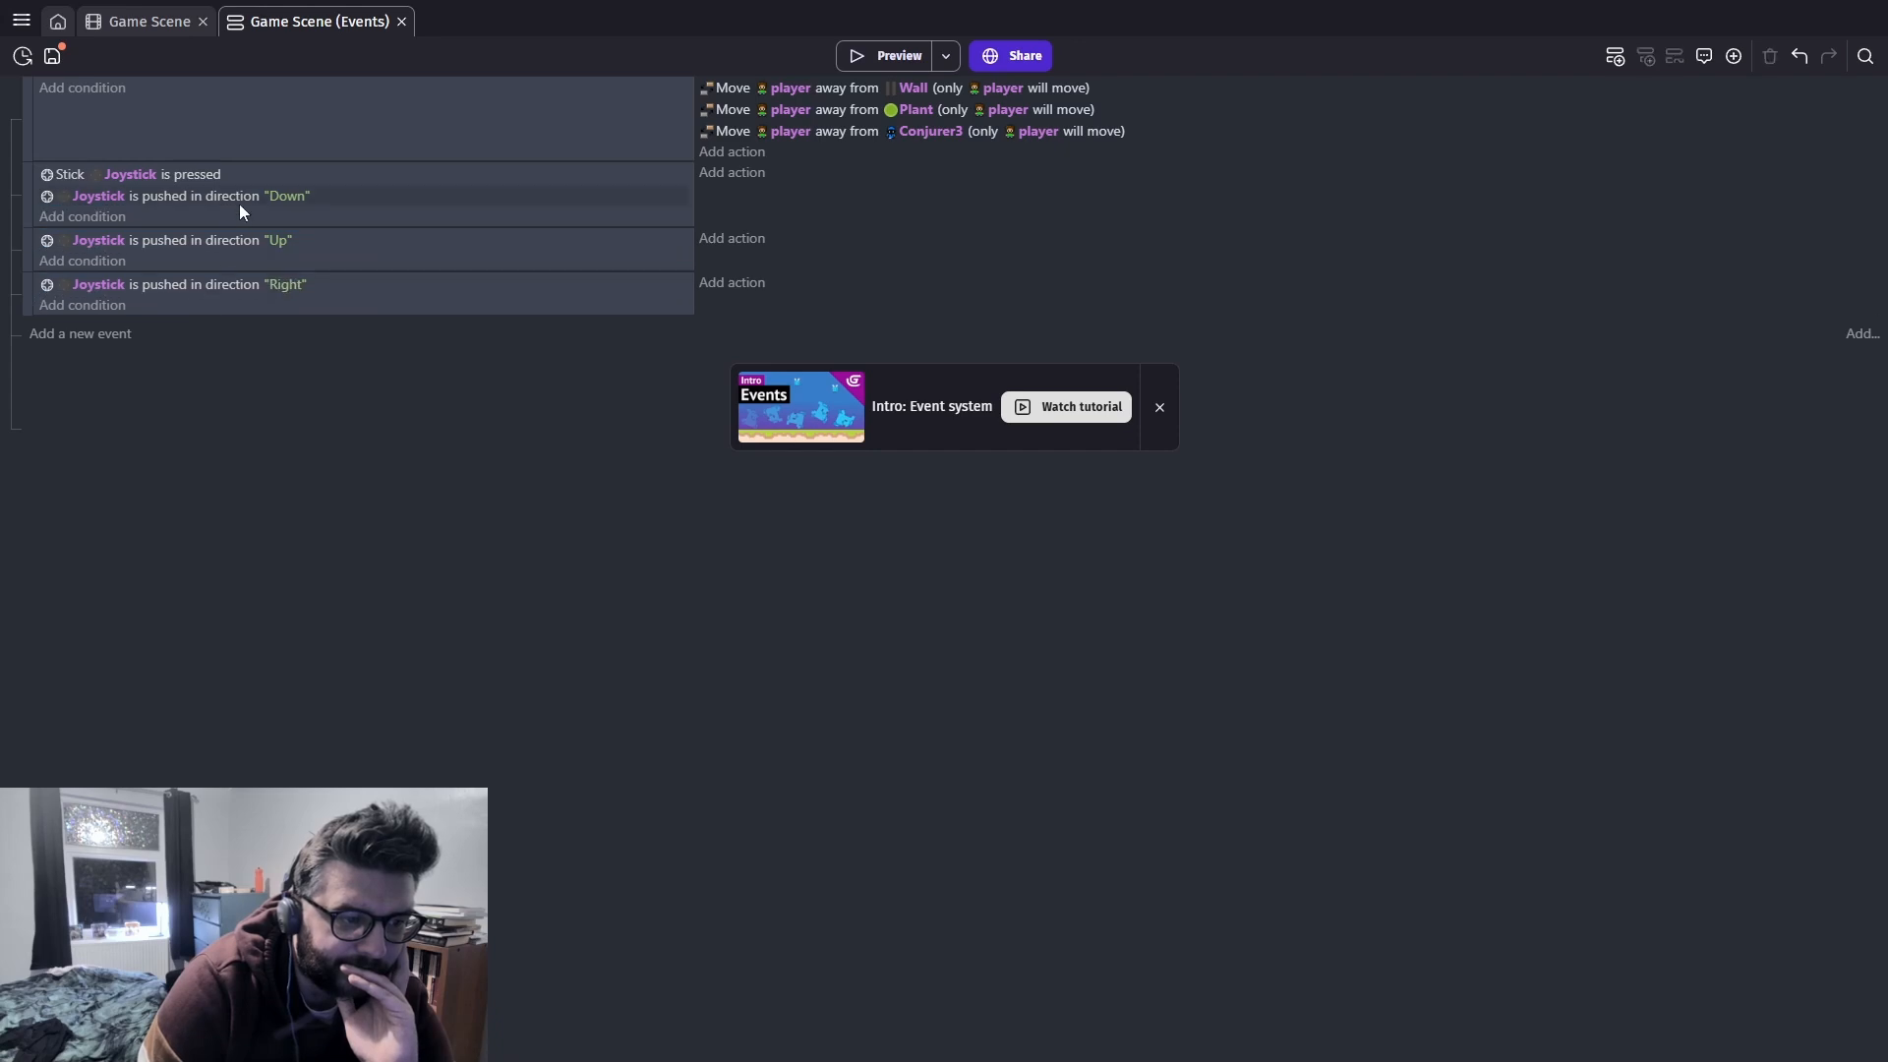
Add another new event at the end and move the joystick Down condition into it
drag(239, 202, 147, 324)
click(127, 333)
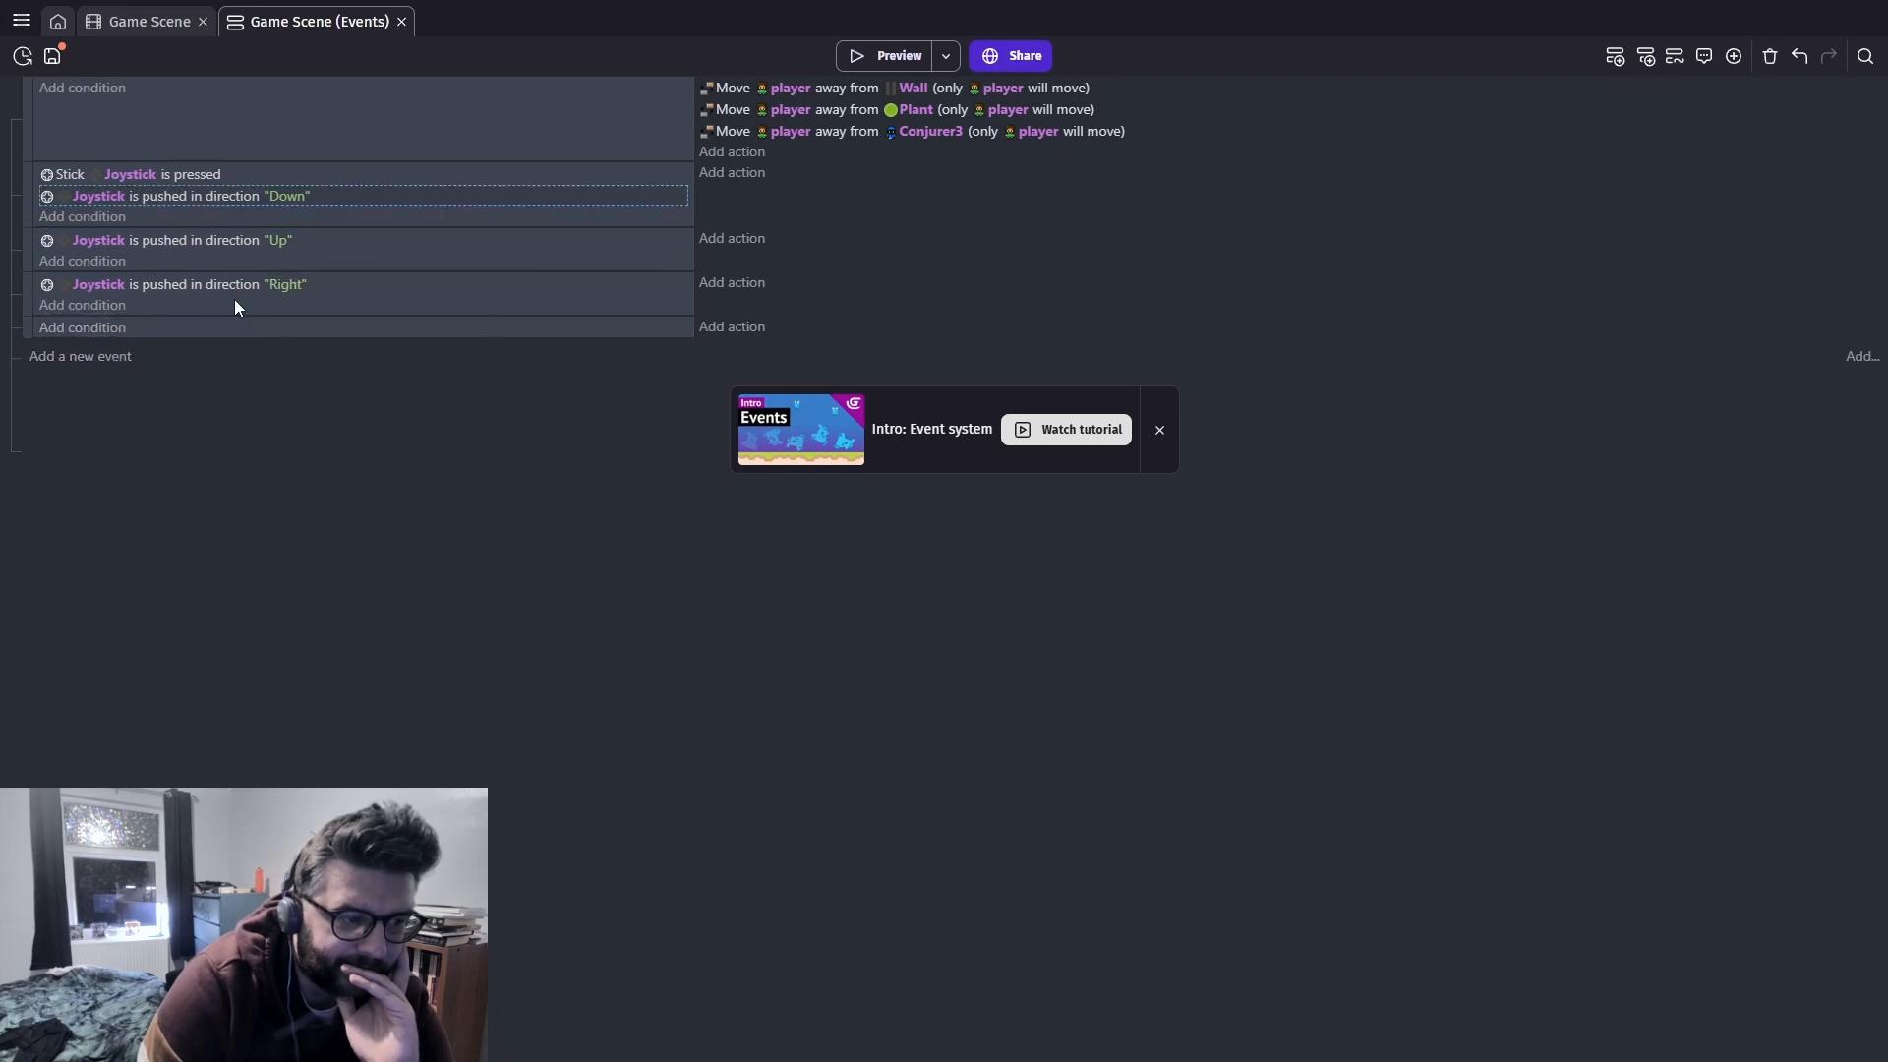
drag(264, 212, 329, 330)
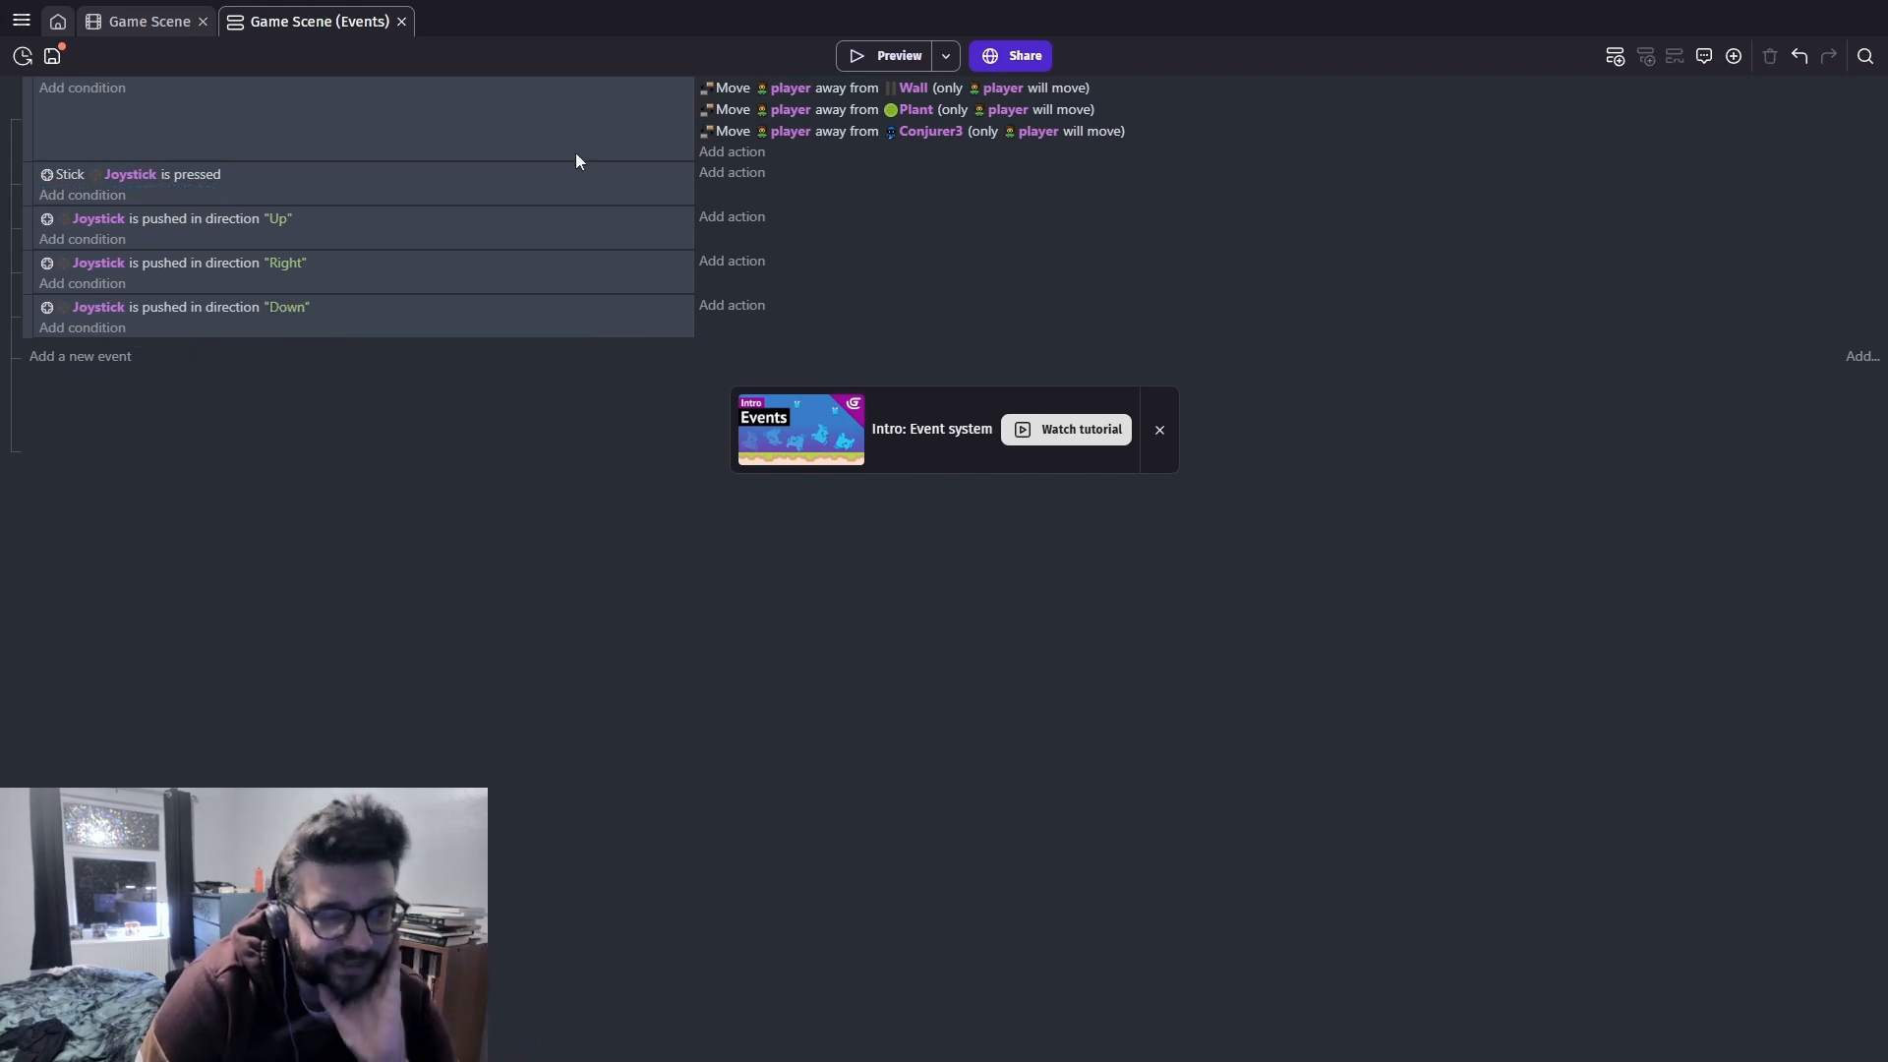
Add an Animation (by name) action for player to the joystick Up event, set to Walking Up
click(722, 220)
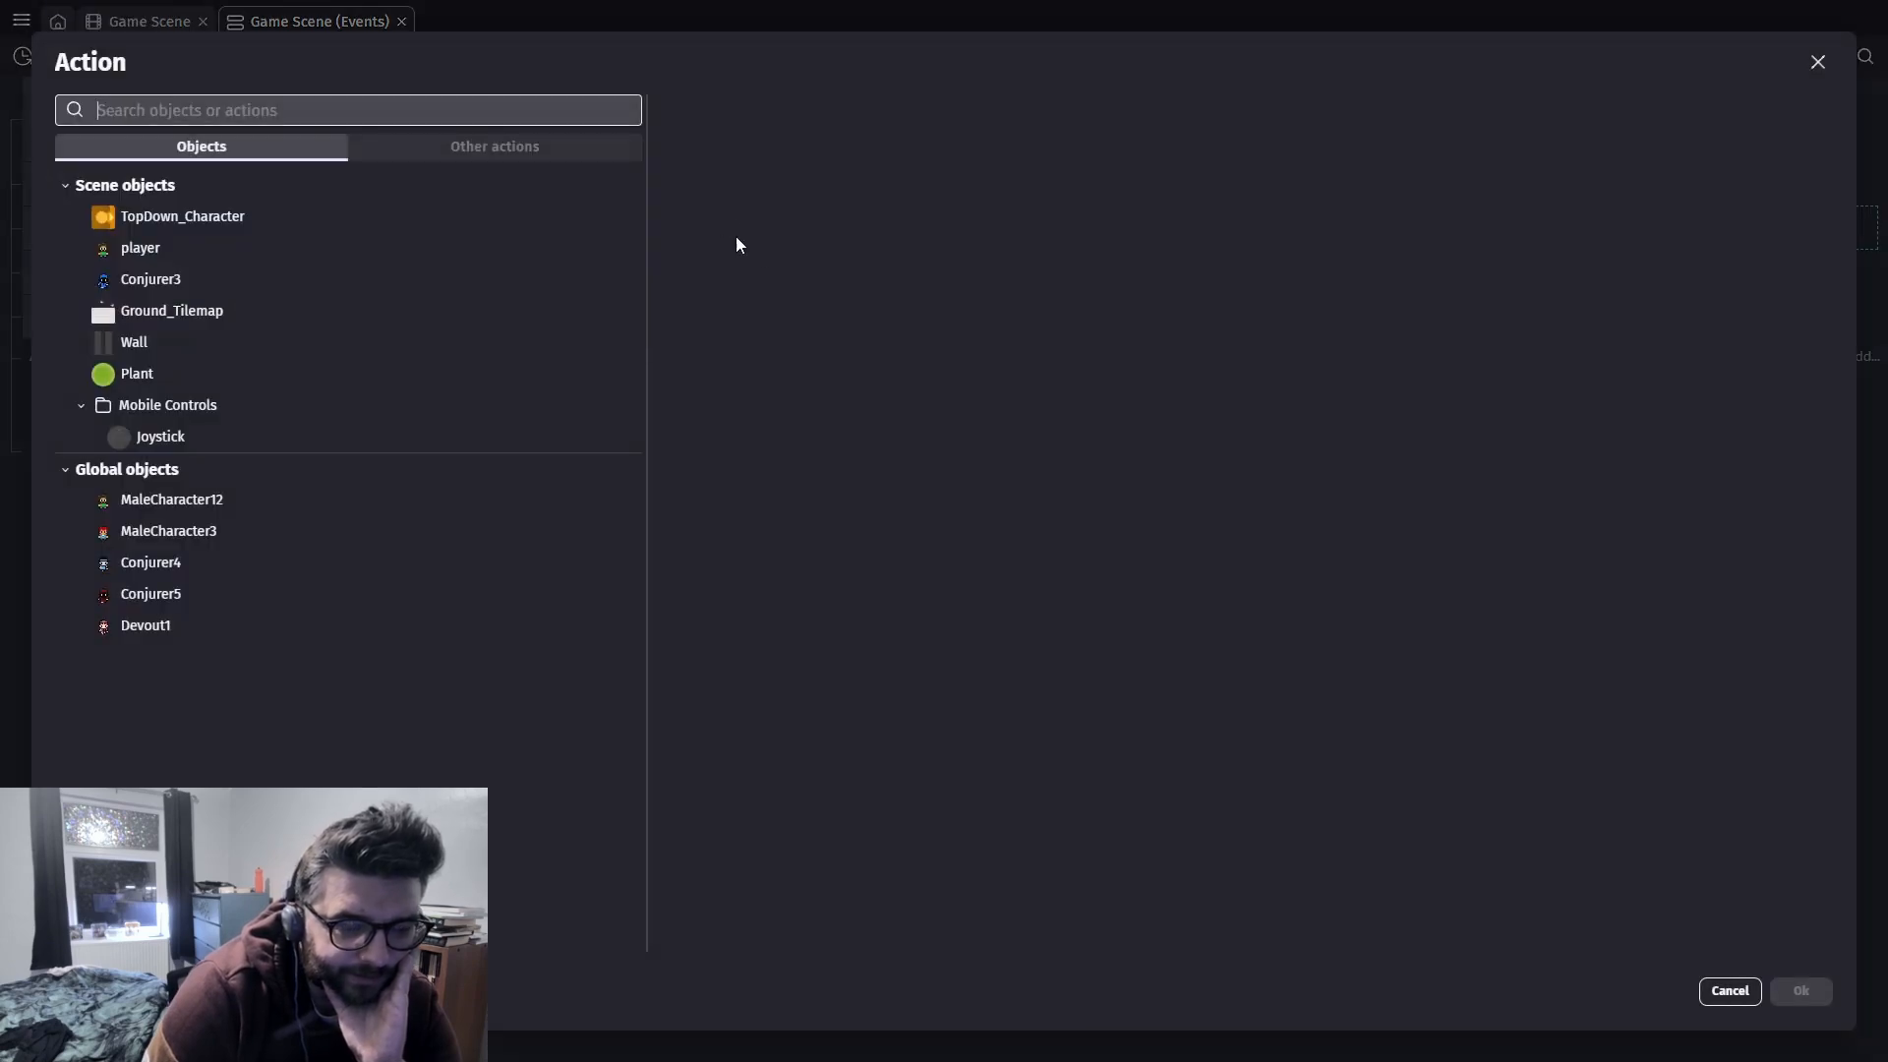
click(181, 253)
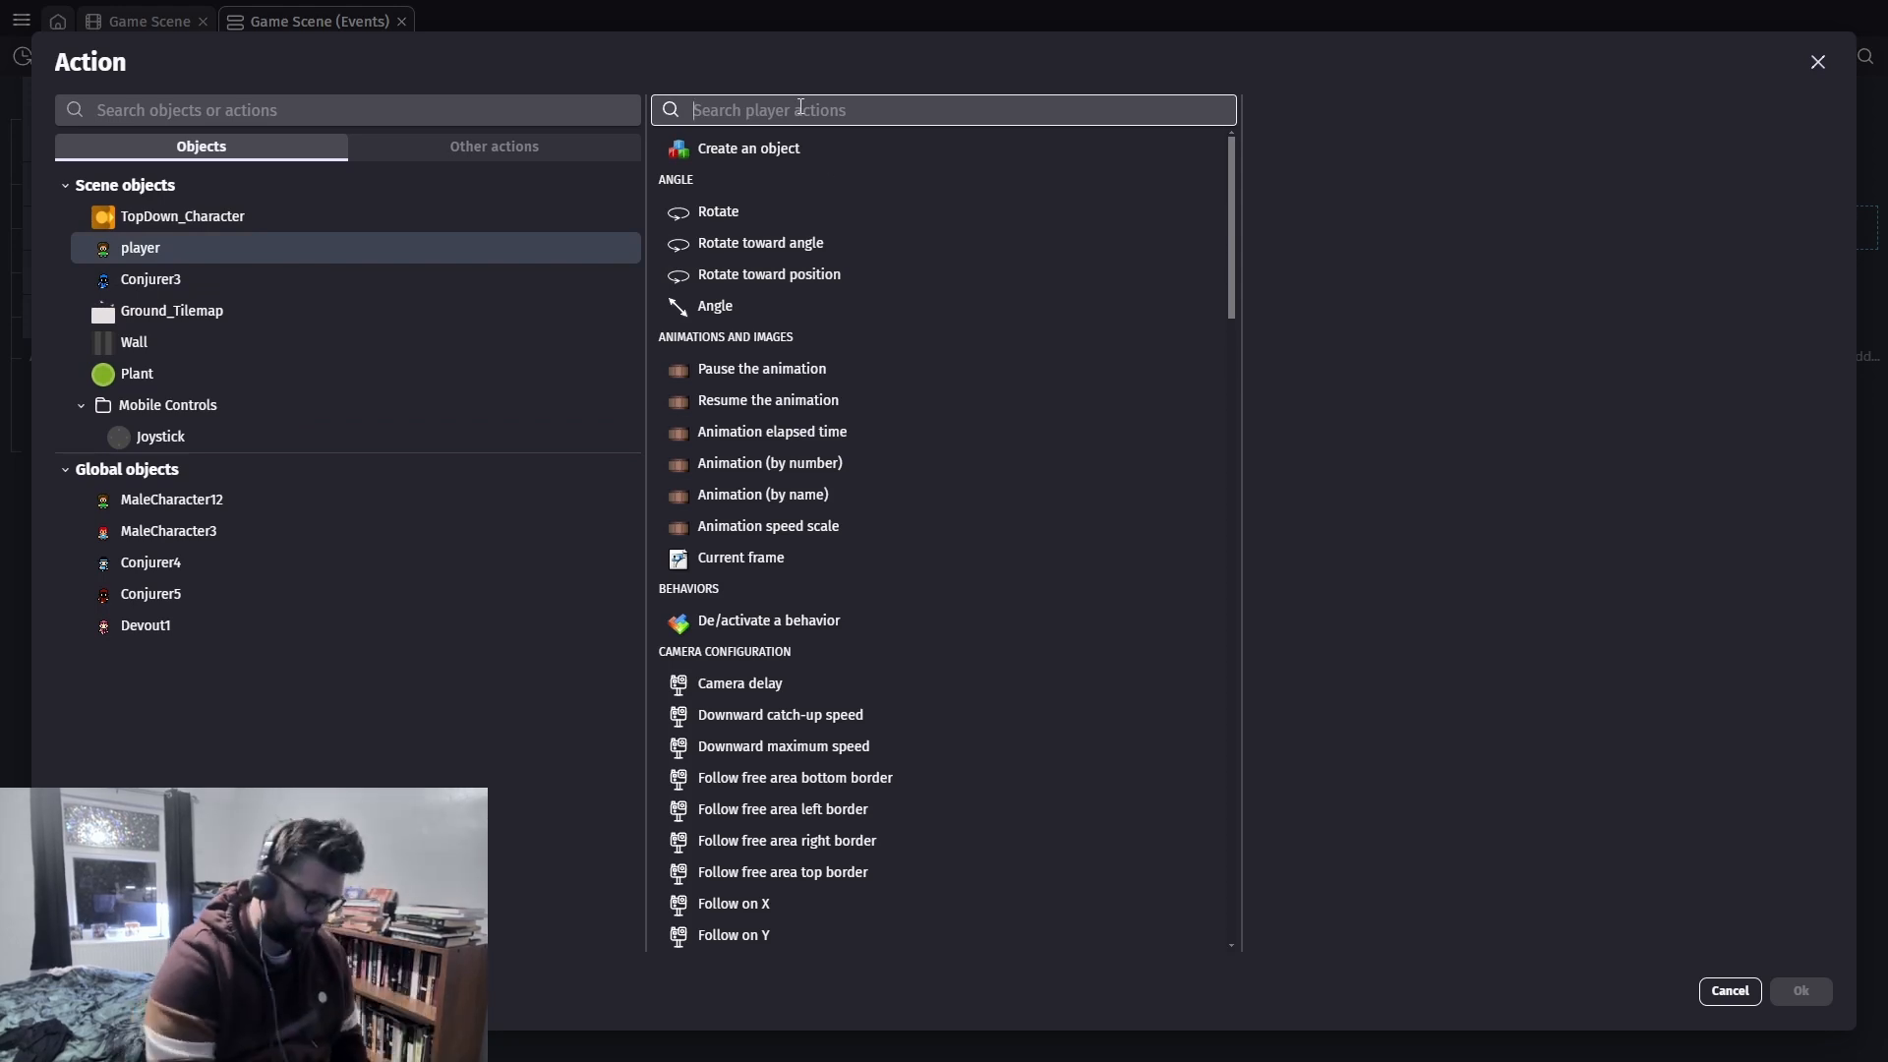
text(anmia)
key(BackSpace)
key(BackSpace)
key(BackSpace)
text(i)
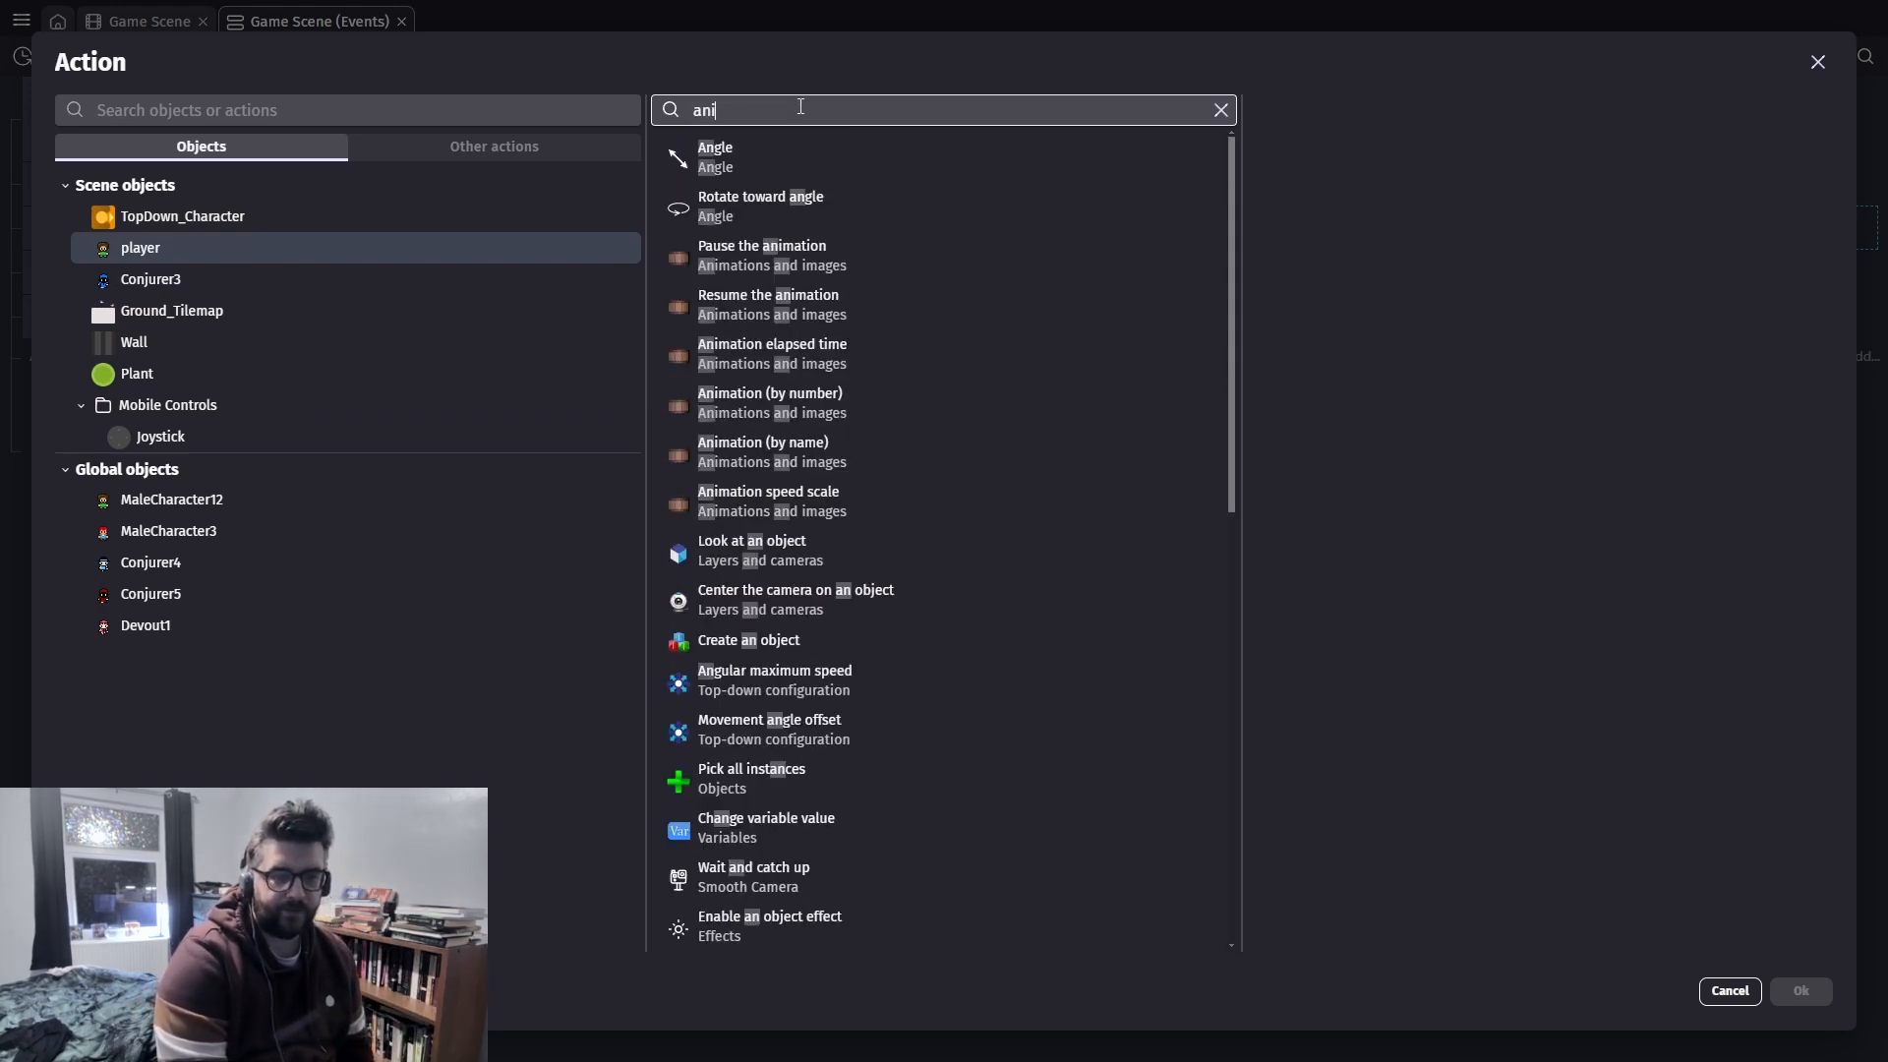
text(ma)
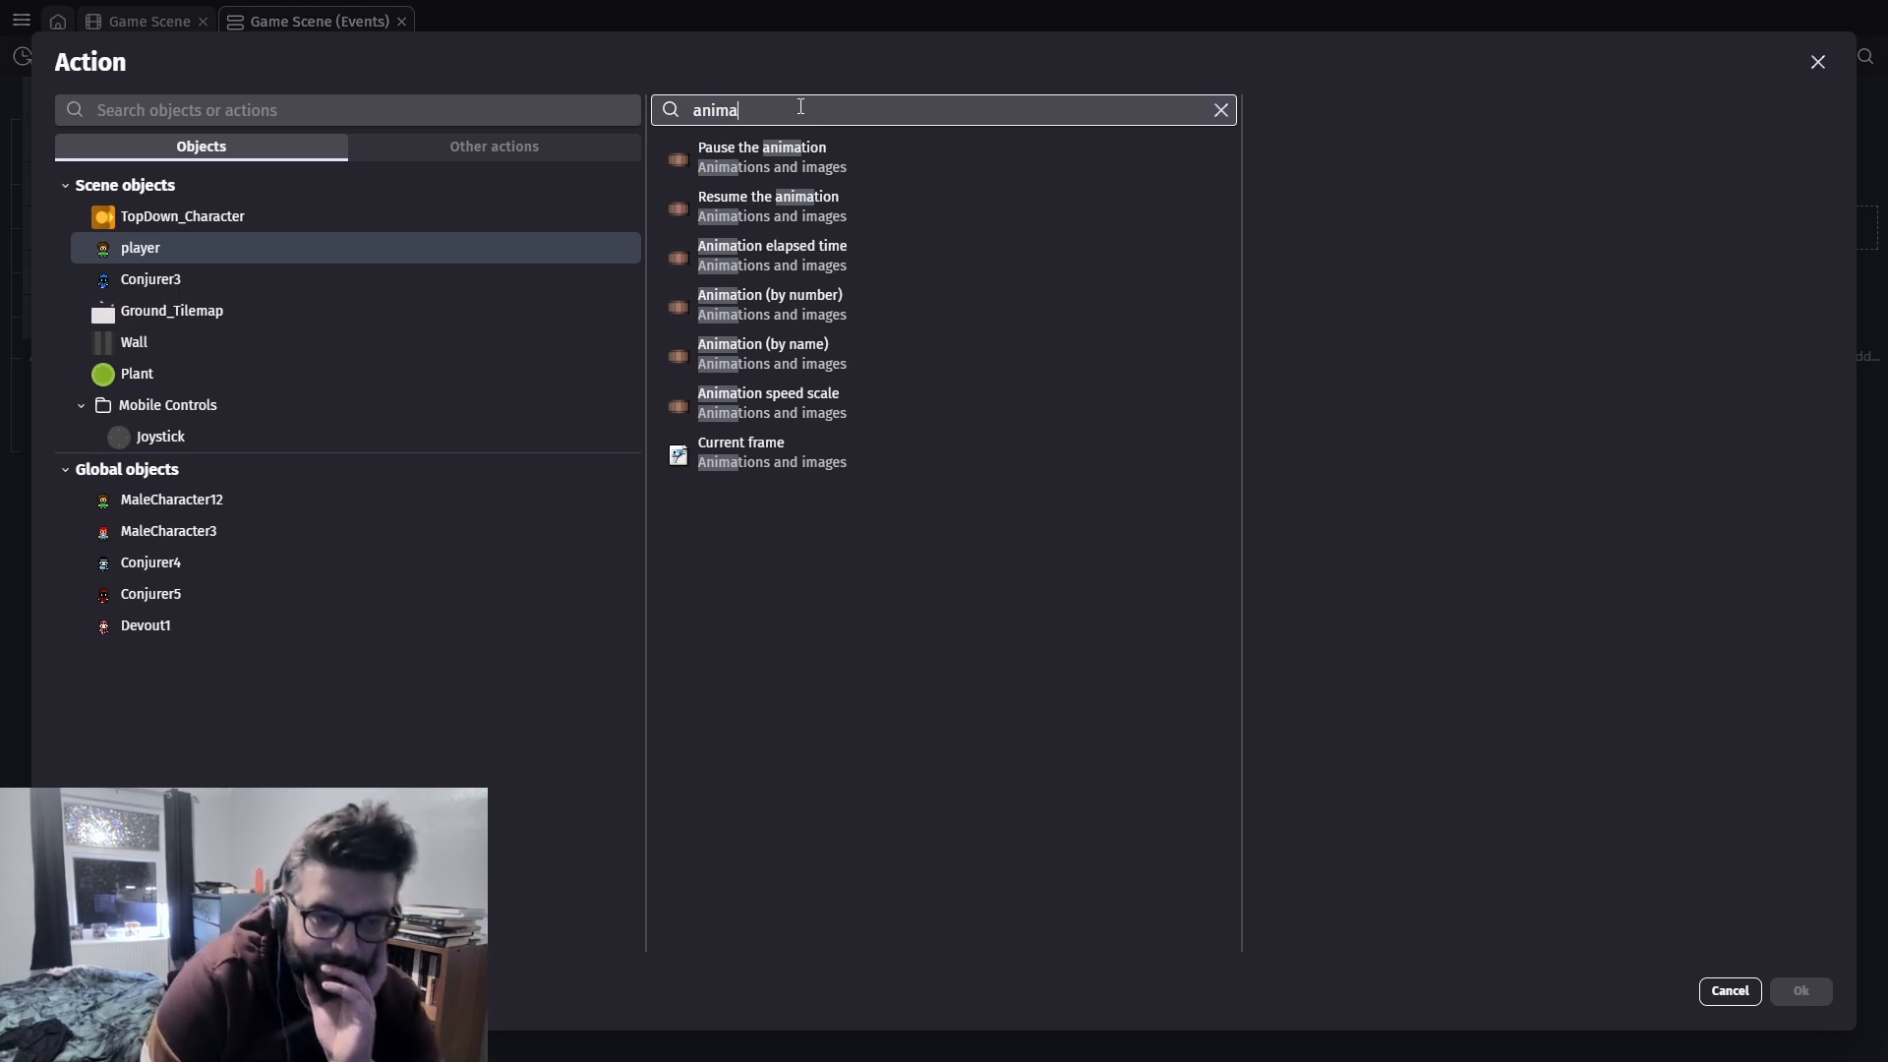
click(814, 359)
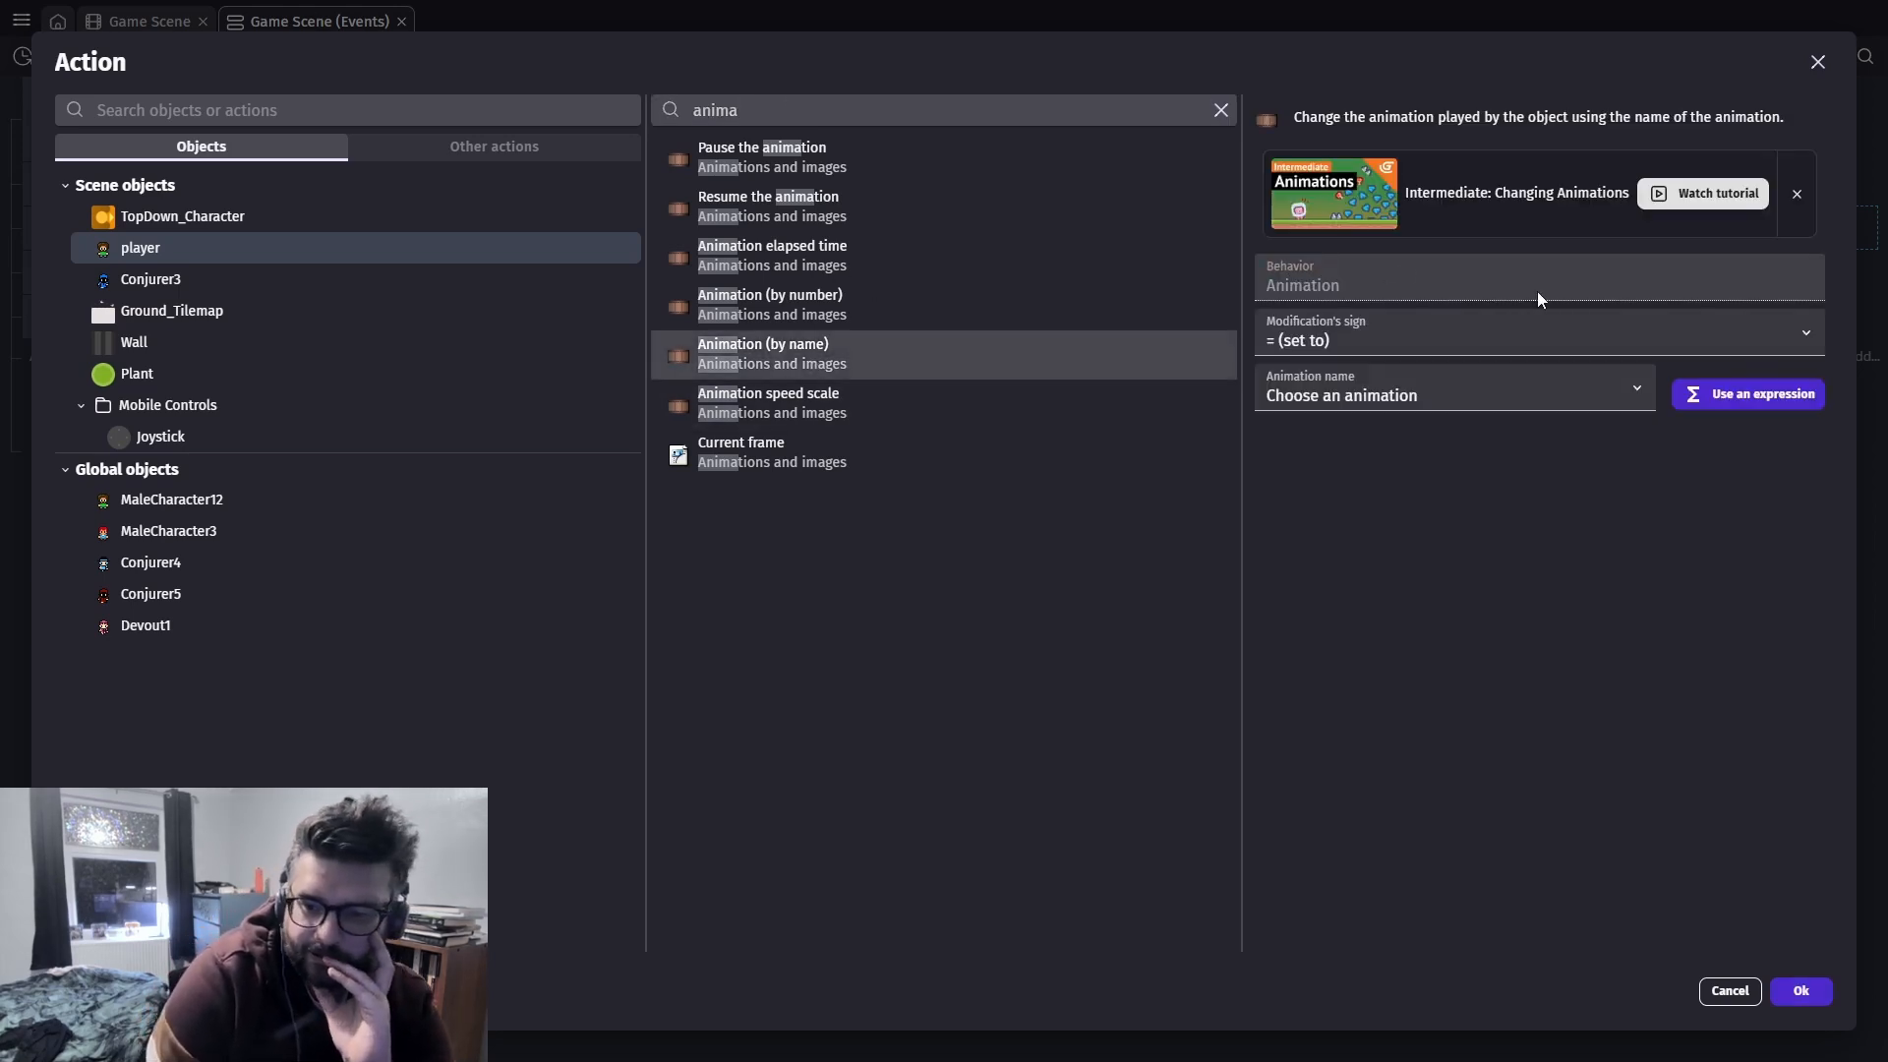
click(1436, 394)
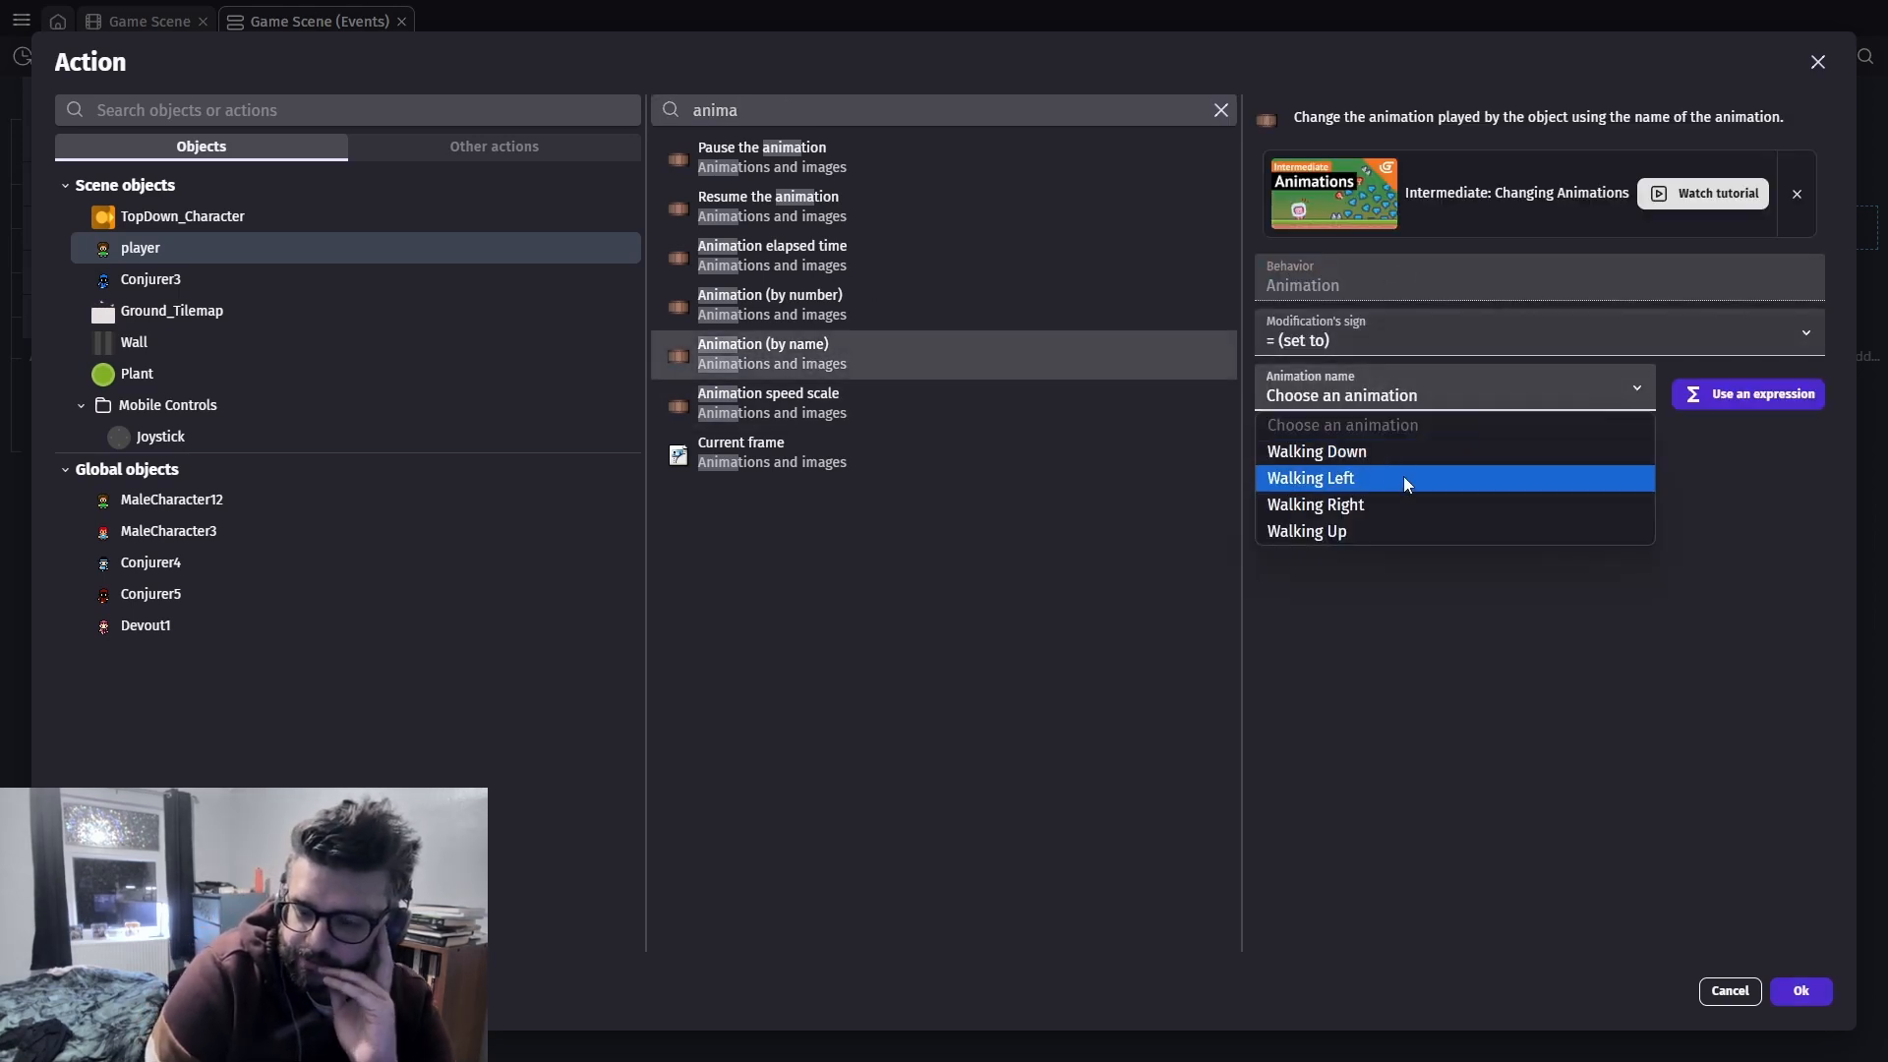
click(1390, 530)
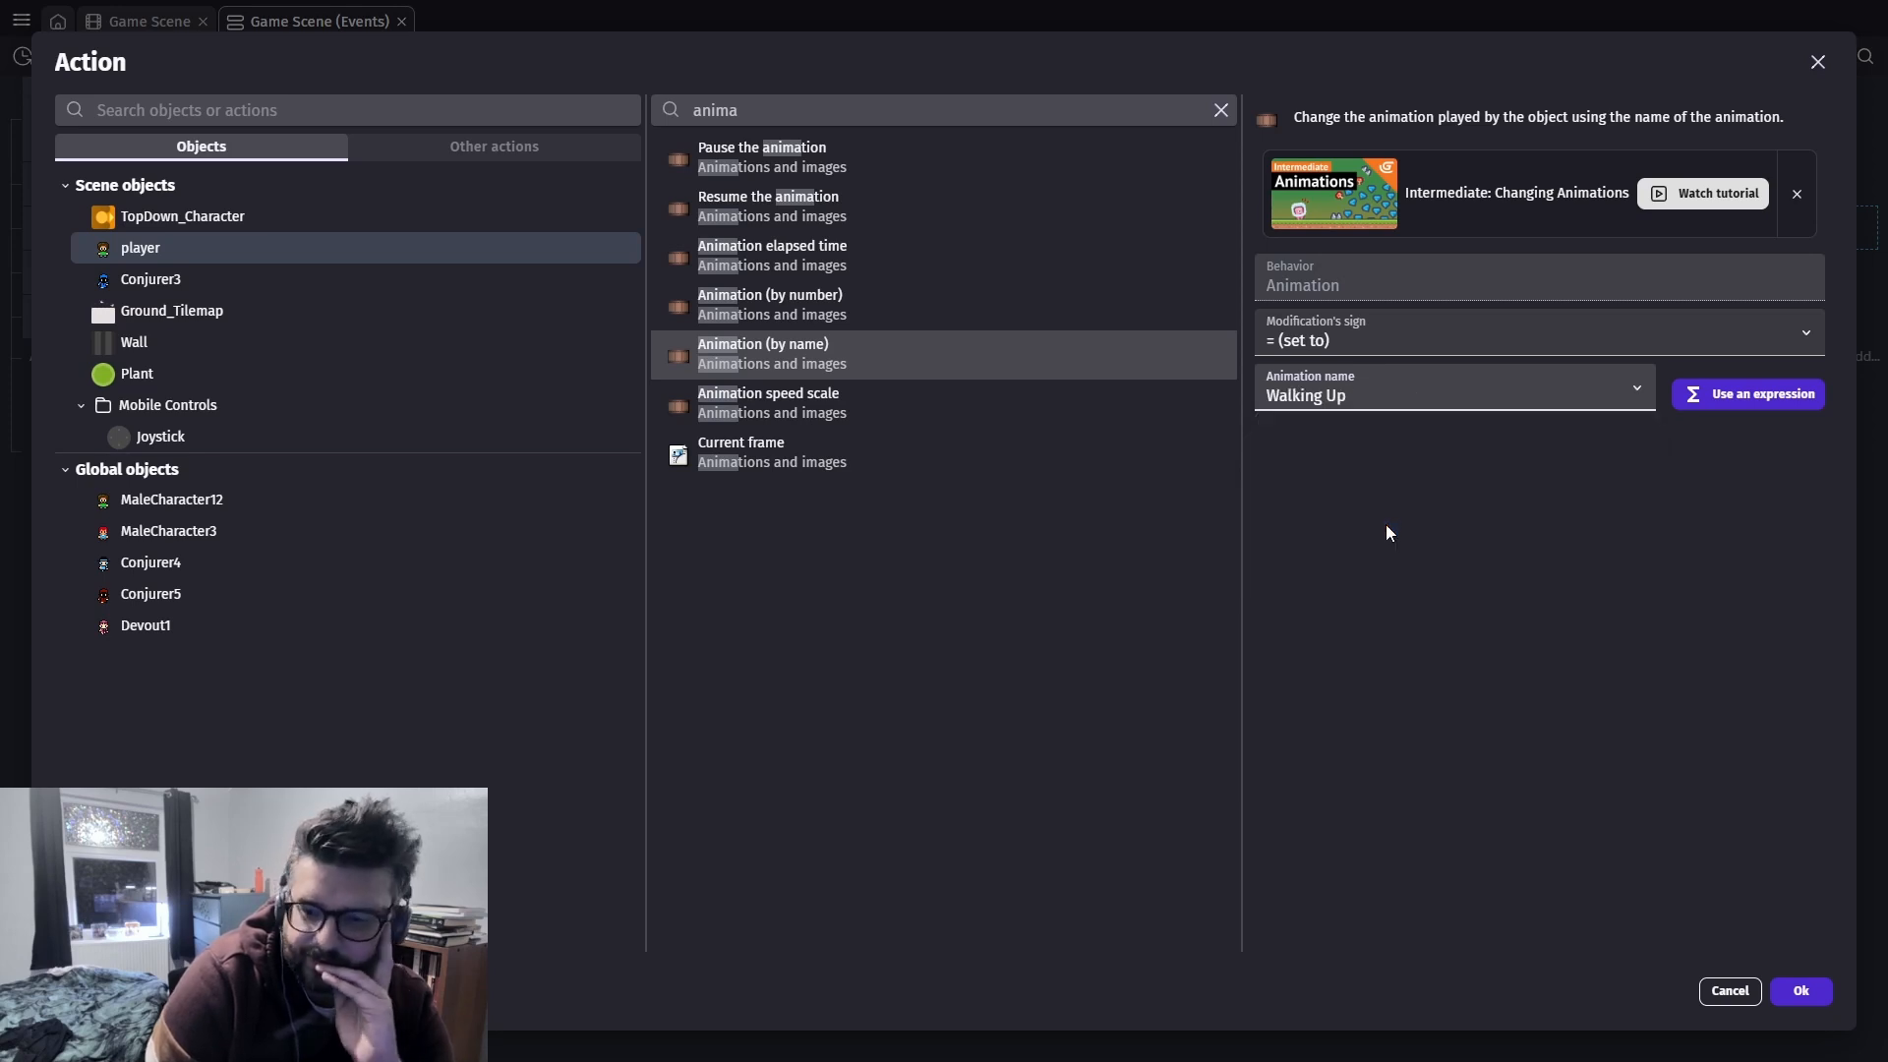
click(1783, 991)
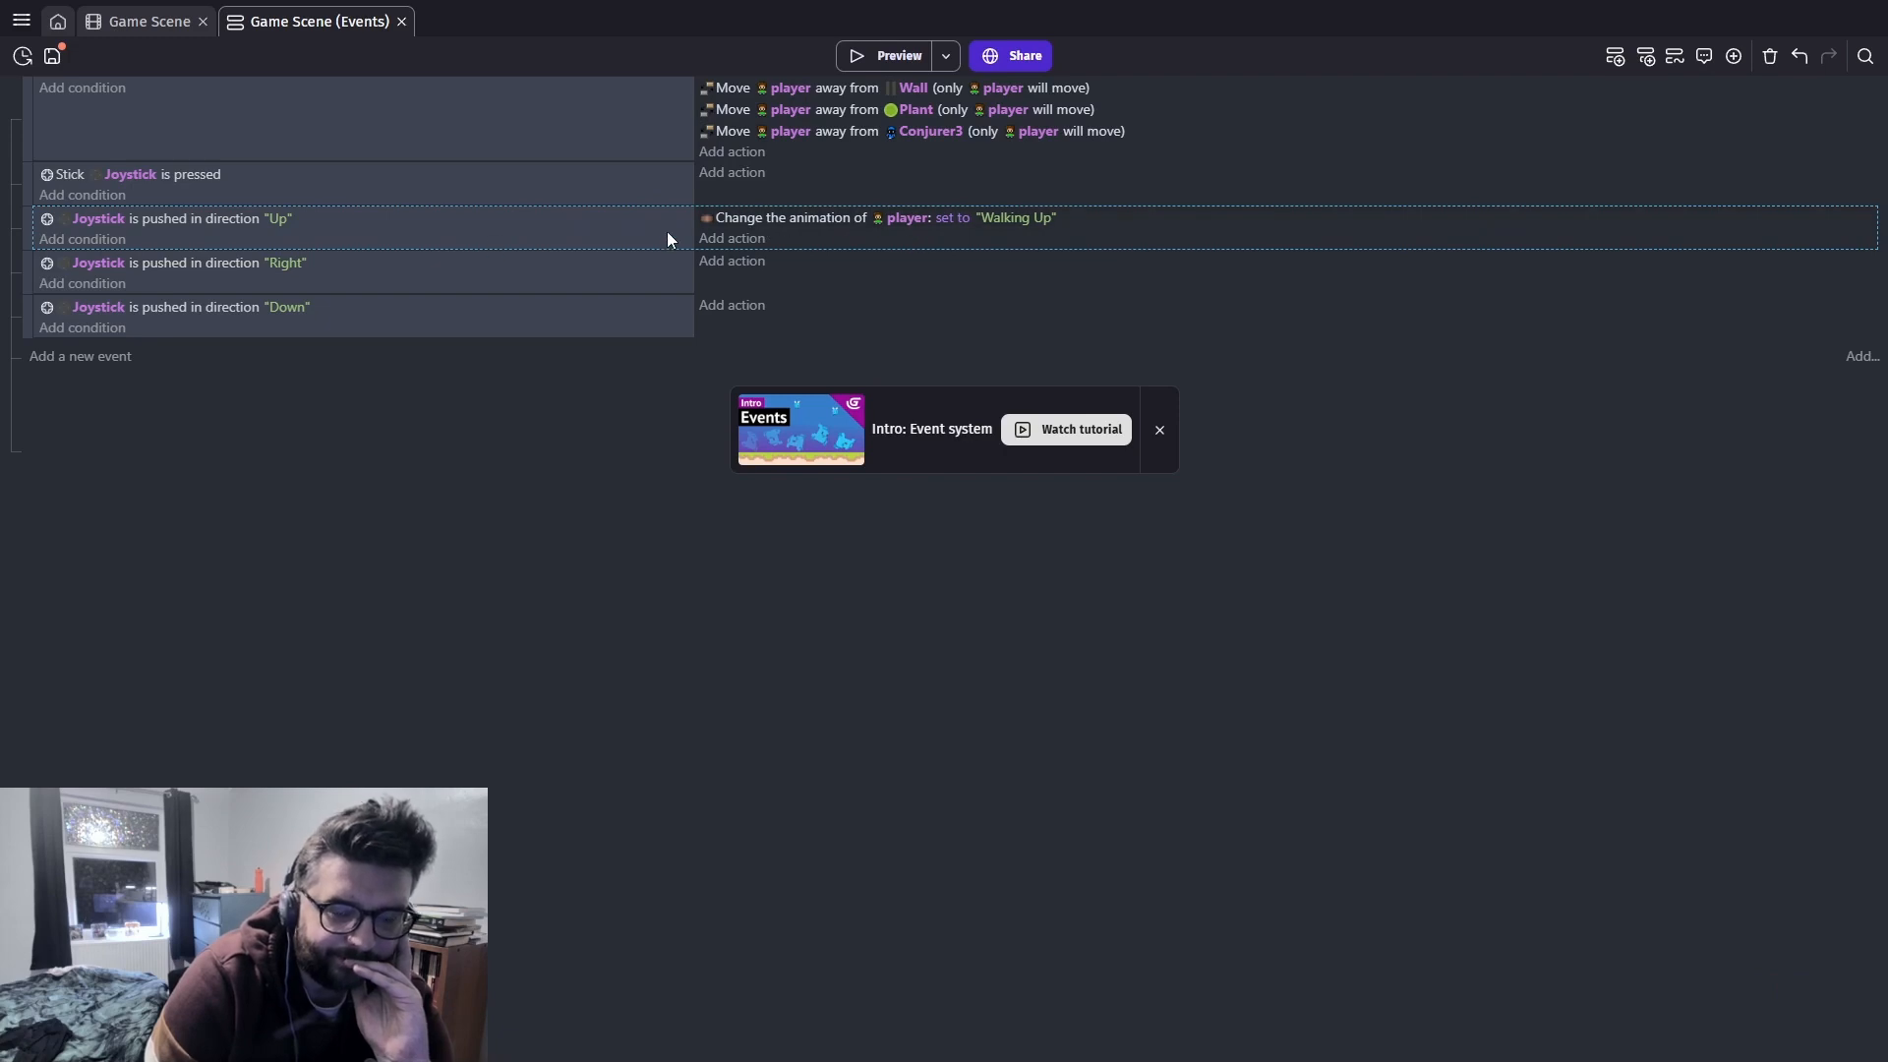
Copy the player animation action from the joystick Up event into the Right and Down events
right_click(804, 221)
click(853, 242)
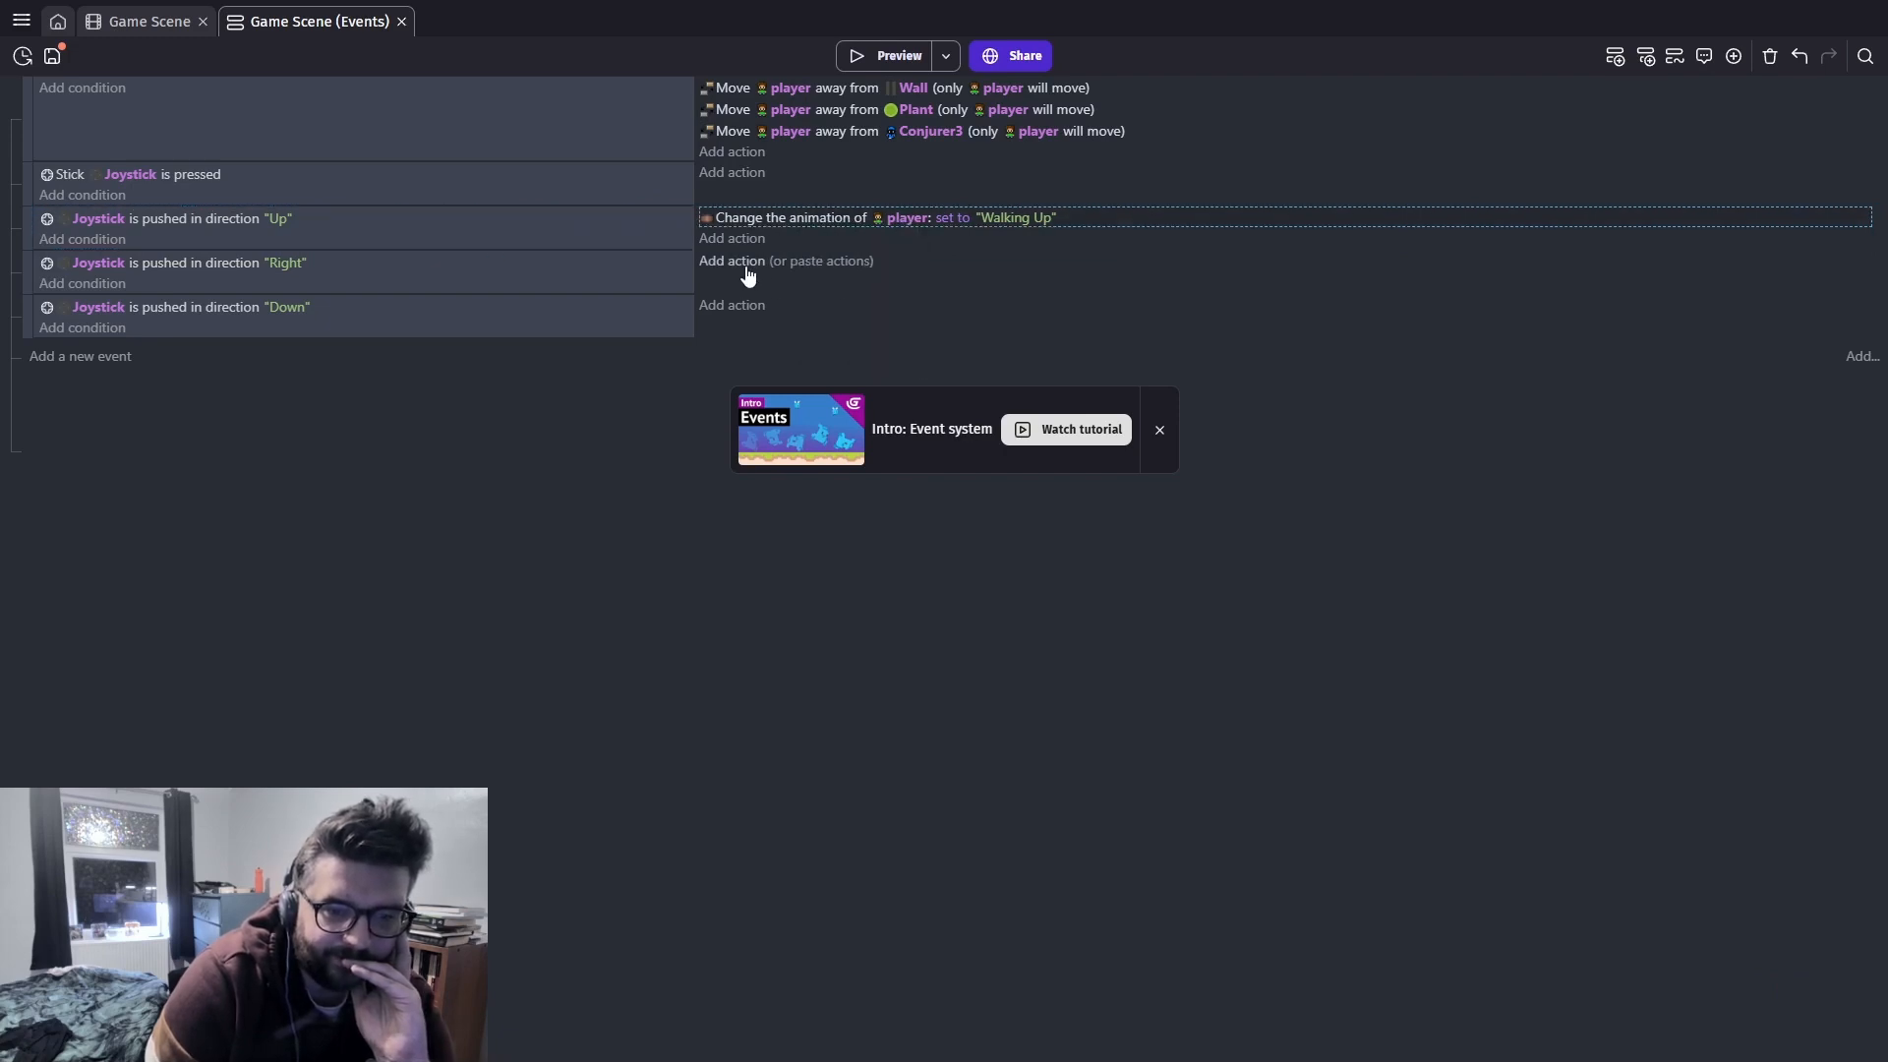
click(822, 261)
click(820, 306)
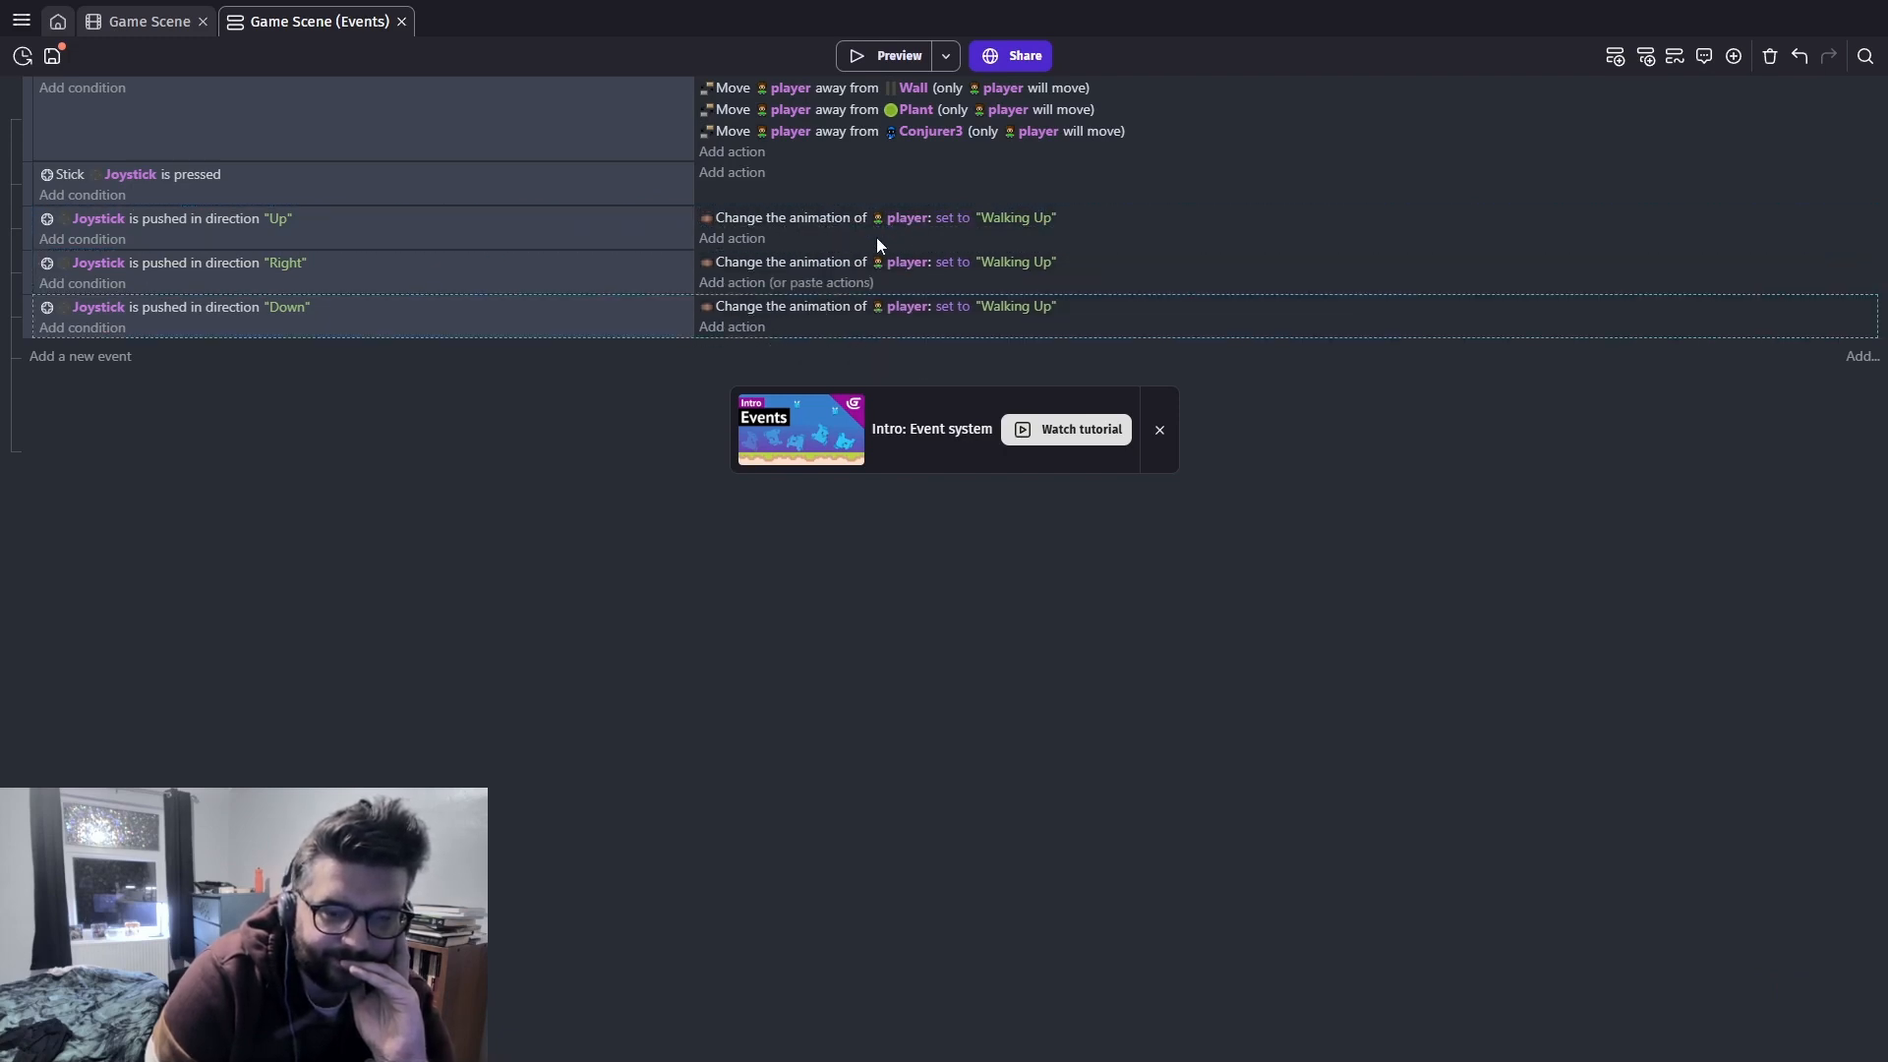
Change the animation in the joystick Right event's action to Walking Right
click(1016, 261)
click(1079, 304)
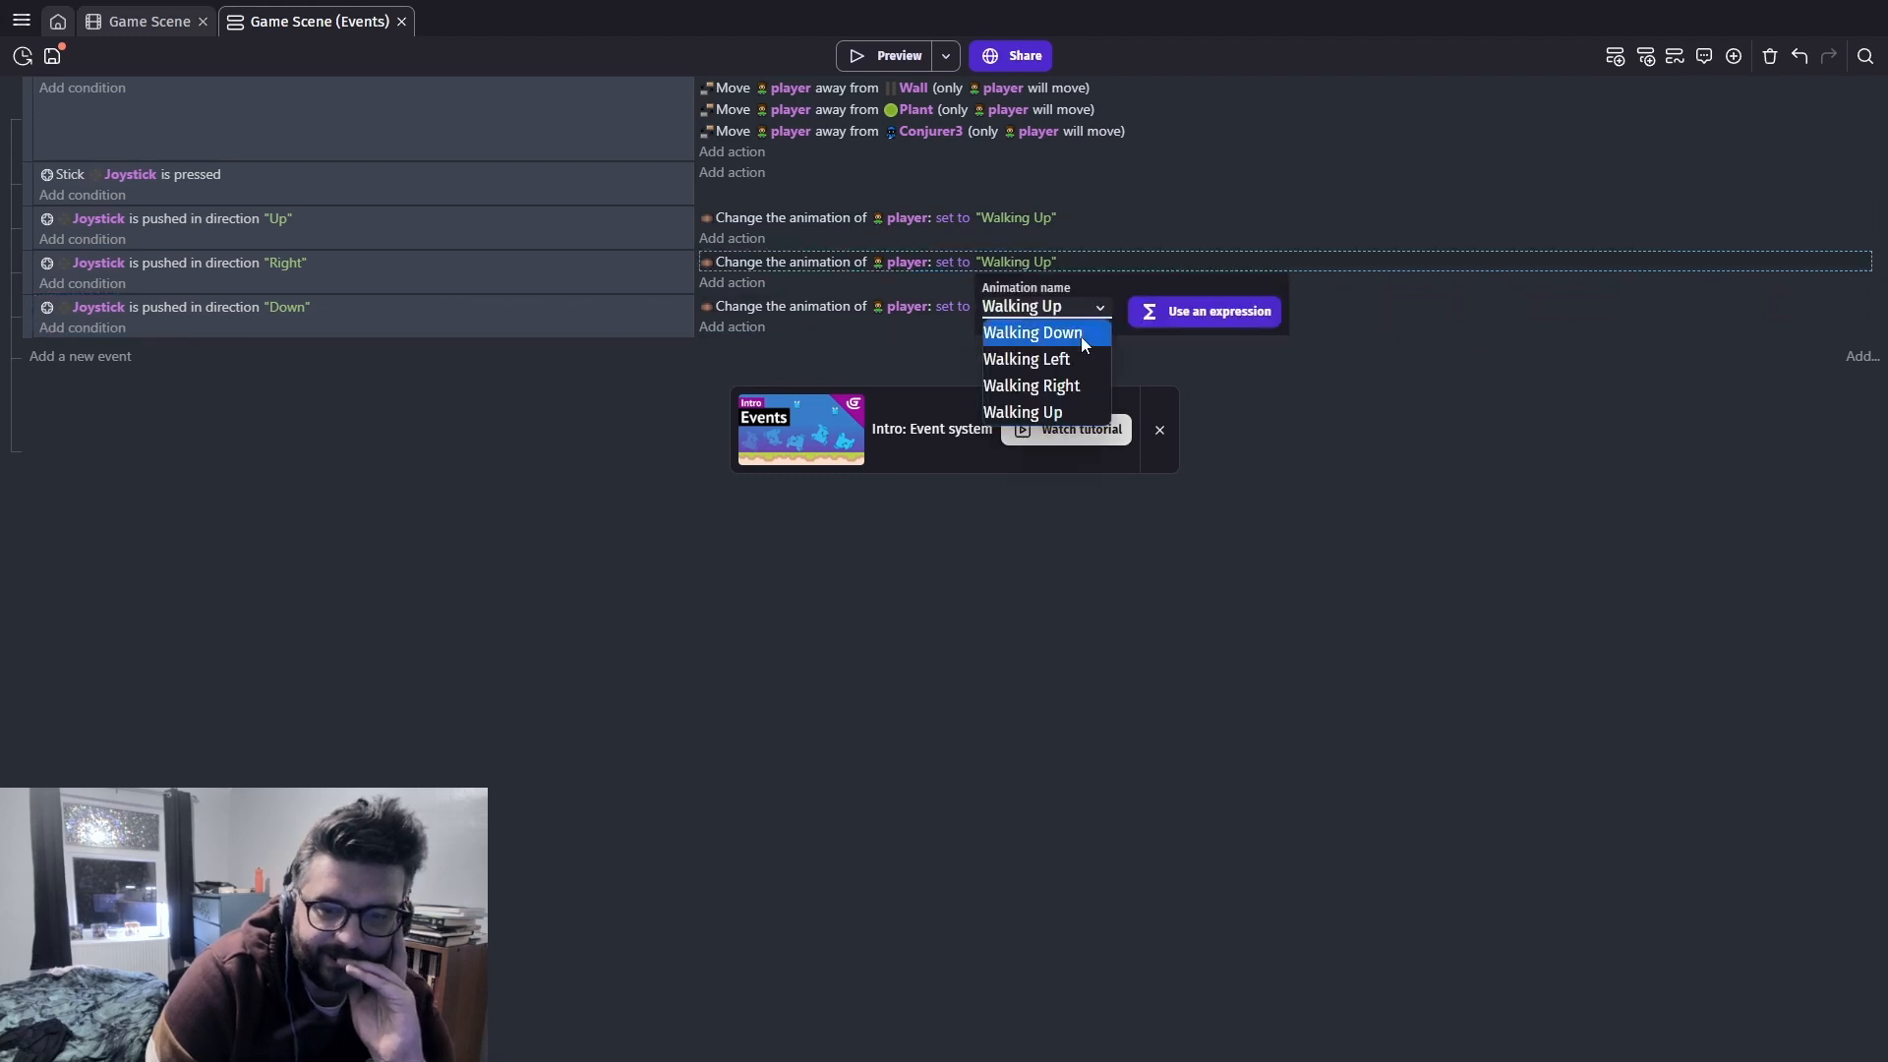
click(1033, 383)
click(915, 317)
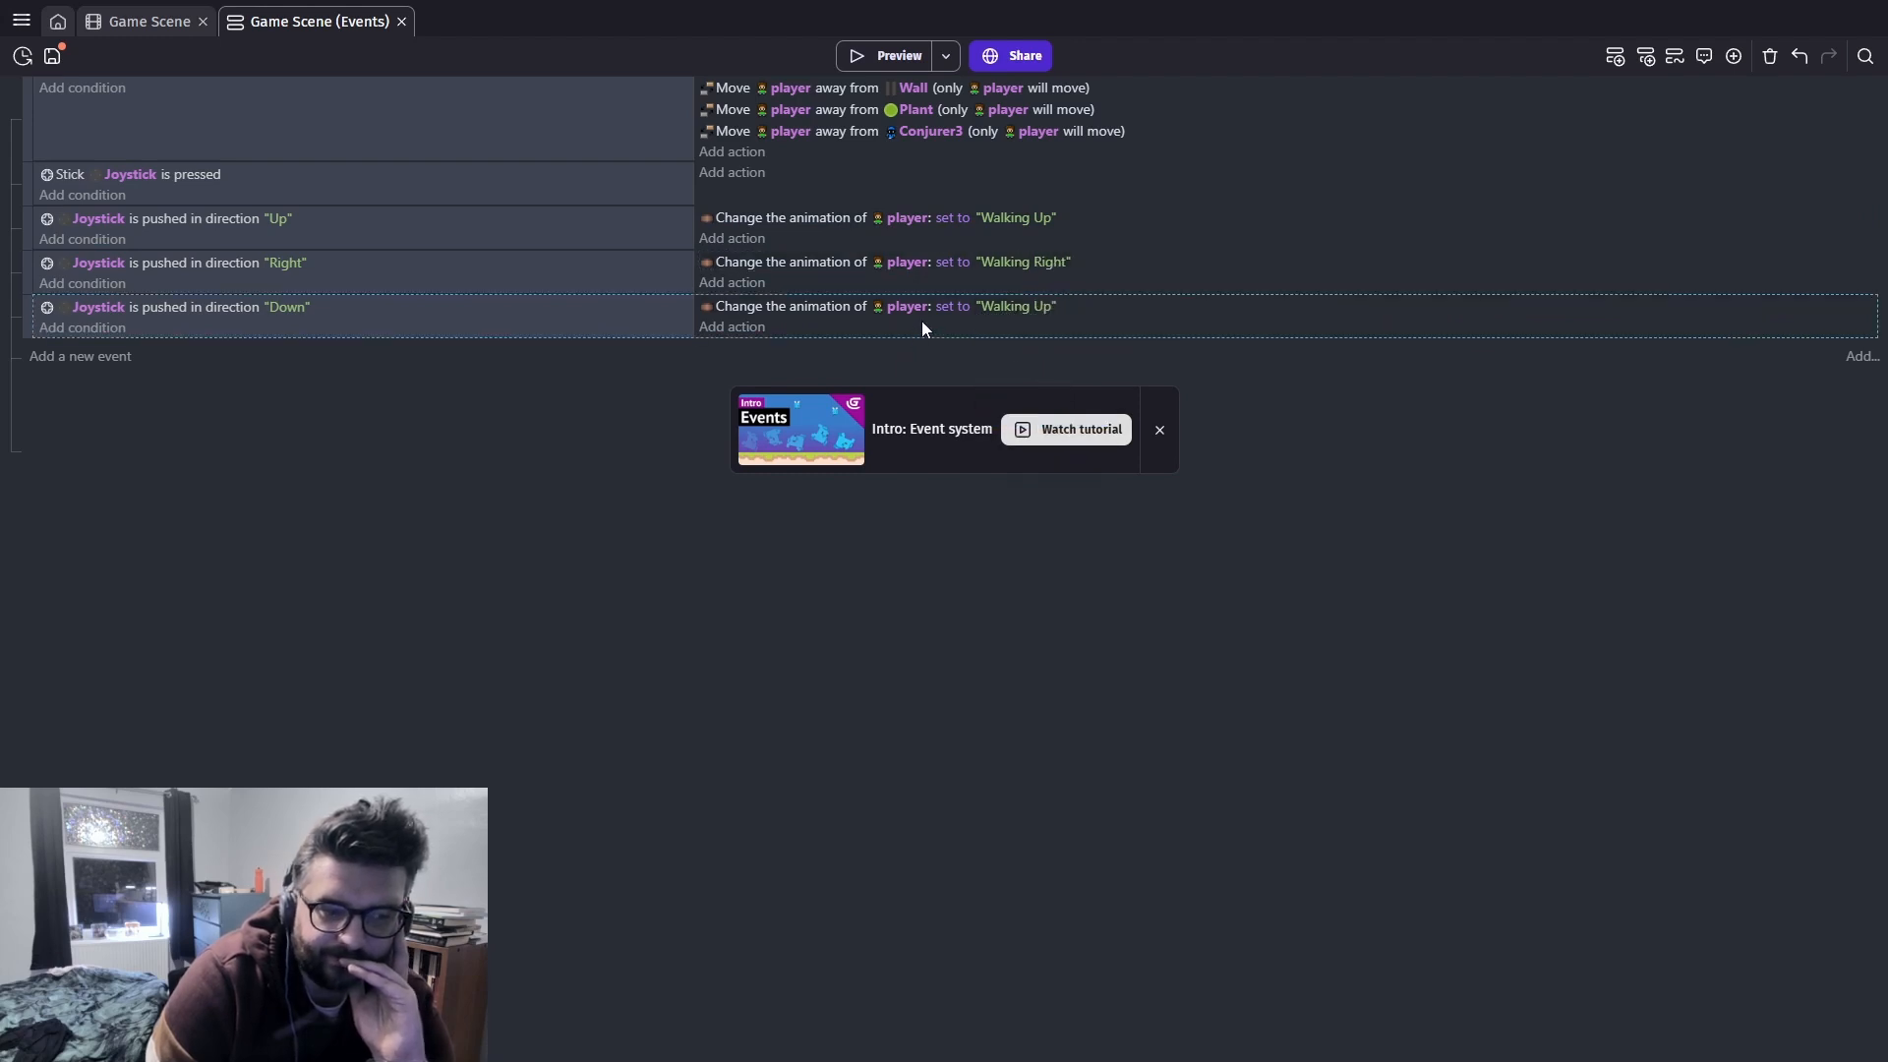
Change the player's animation in the joystick Down event to Walking Down
click(1025, 306)
click(1034, 351)
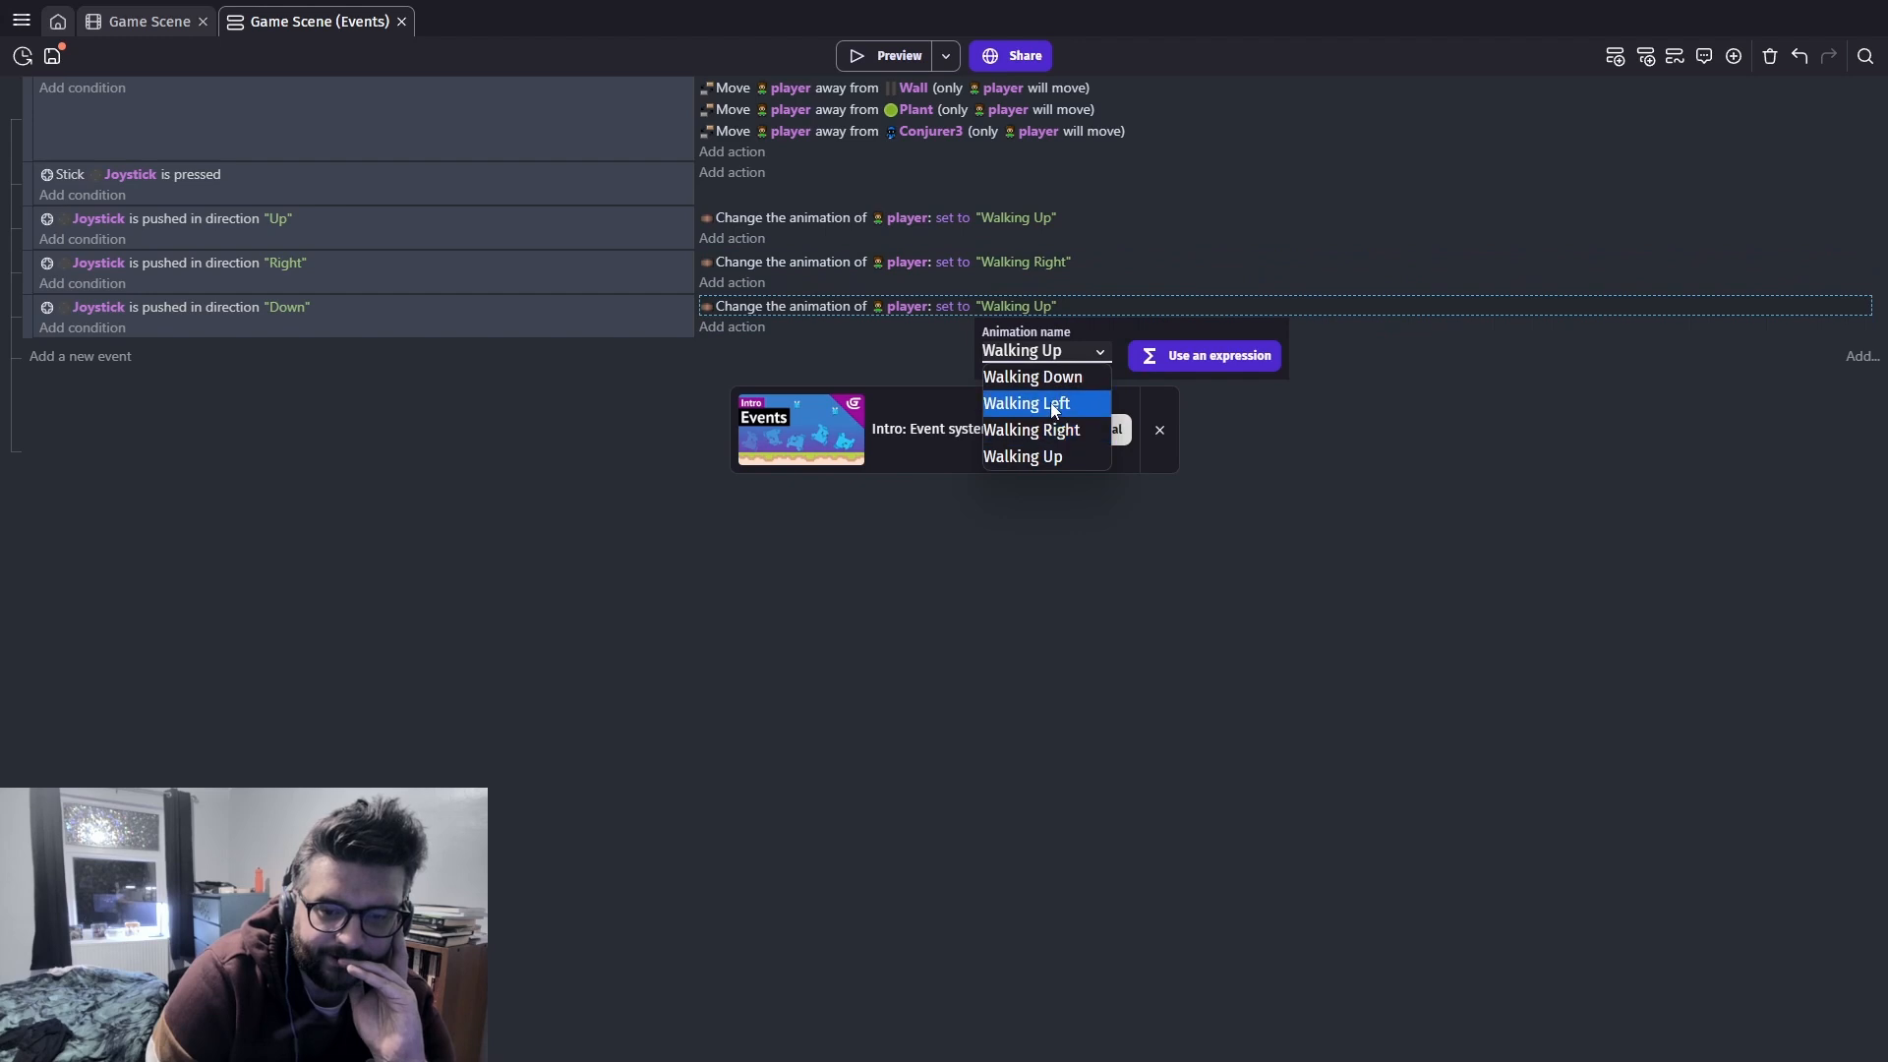
click(1031, 377)
click(848, 354)
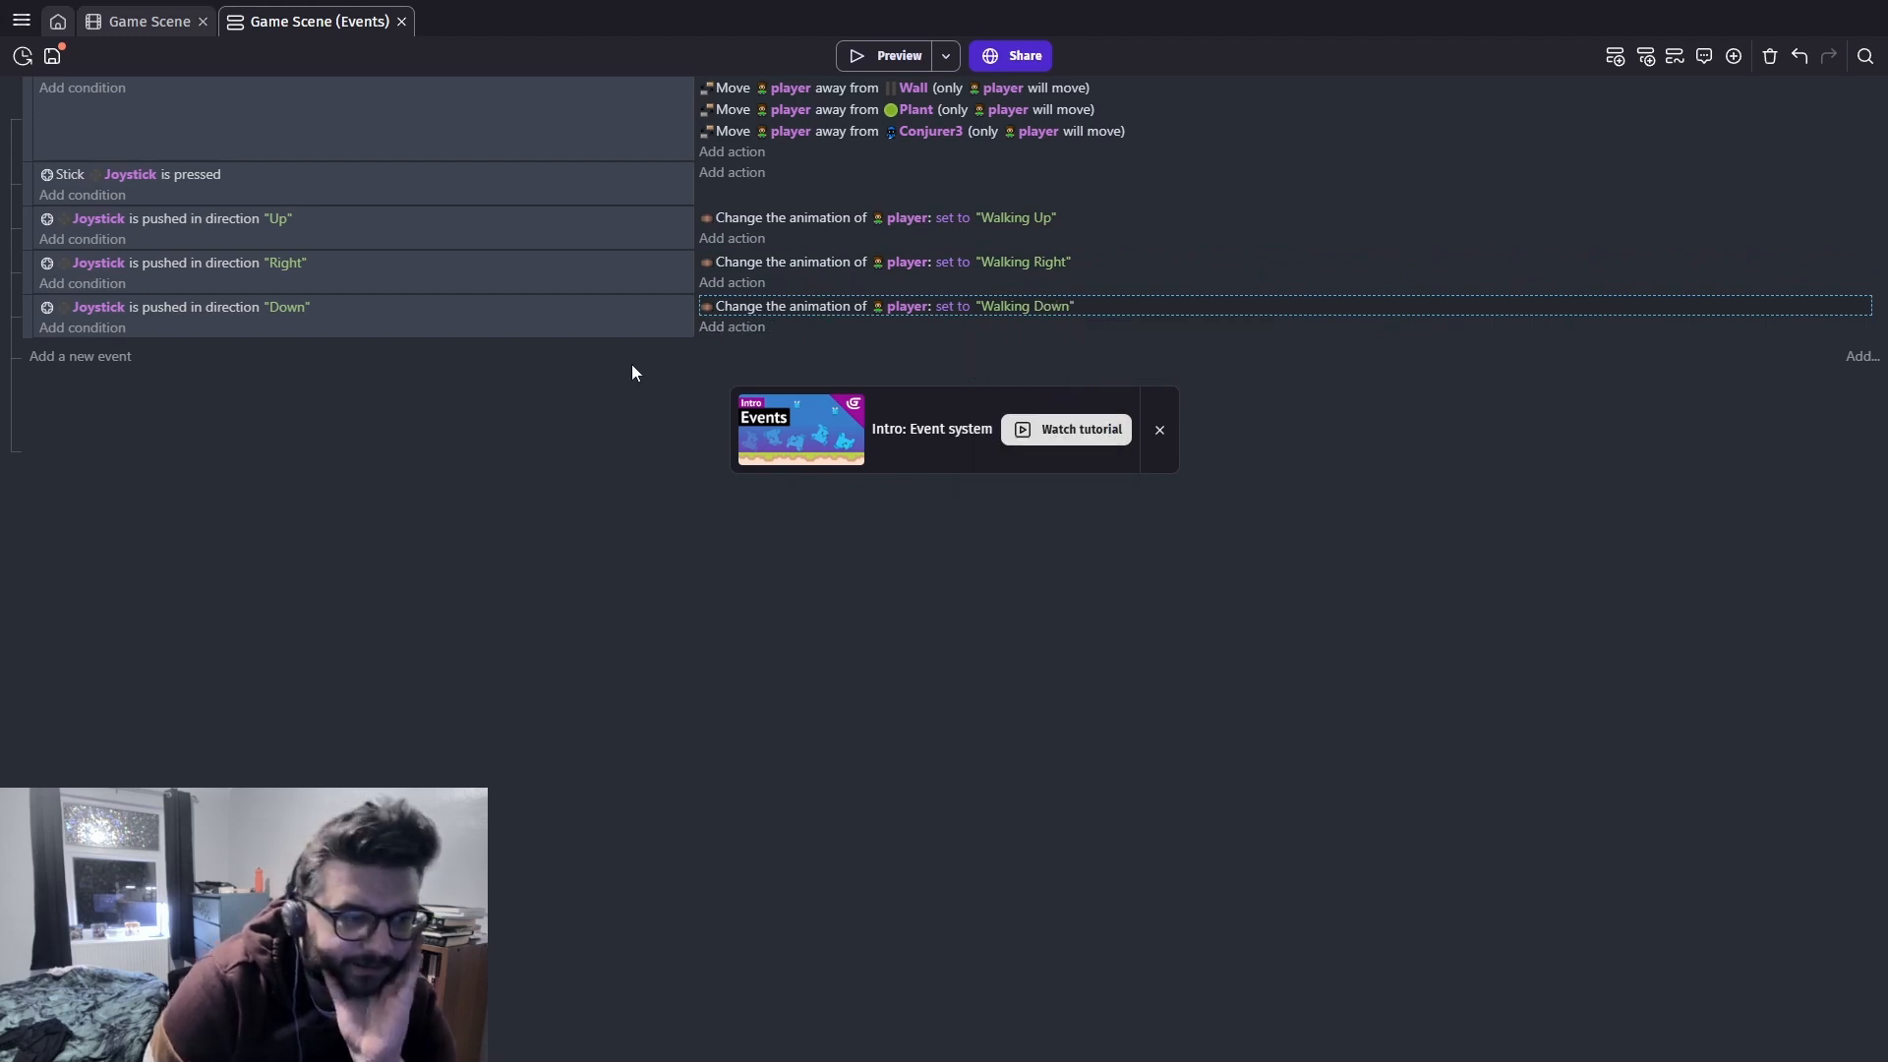
Duplicate the joystick Down event, including its player animation action, directly below the original
right_click(104, 306)
click(26, 313)
right_click(27, 313)
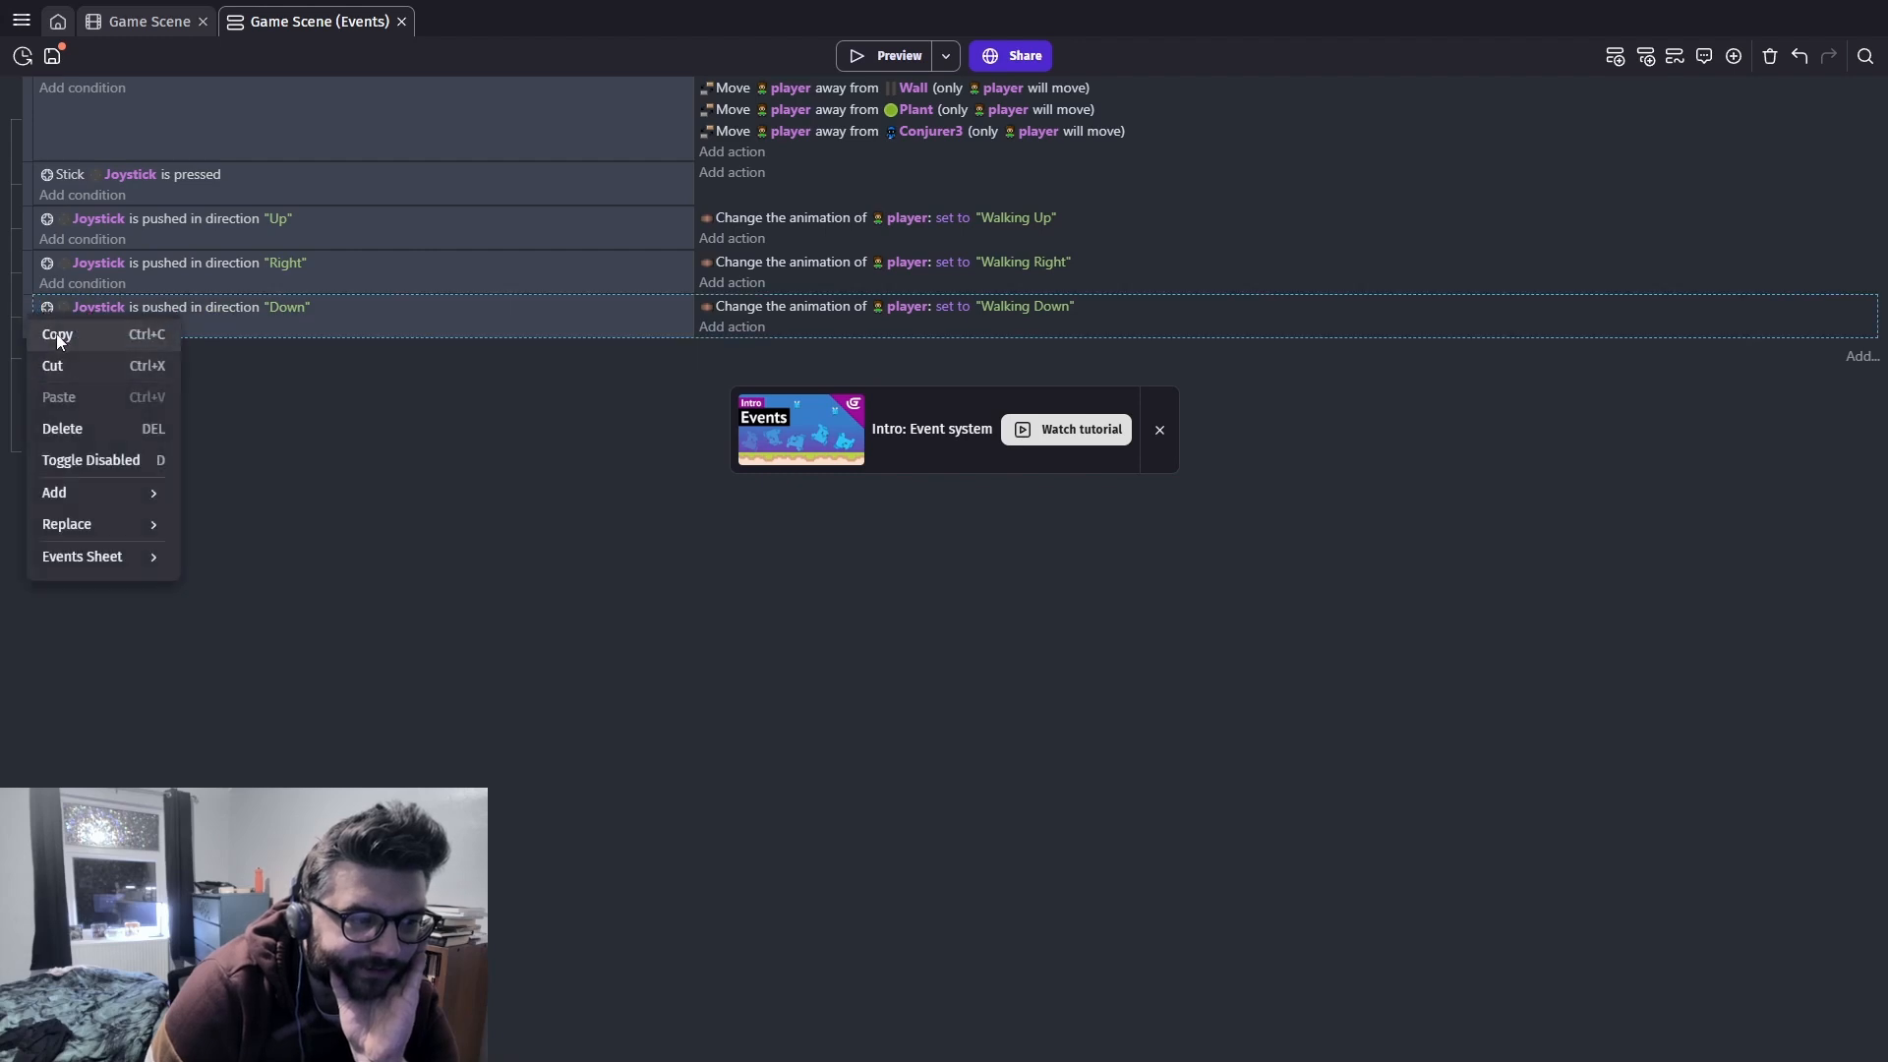
click(29, 314)
right_click(31, 314)
click(56, 336)
right_click(30, 305)
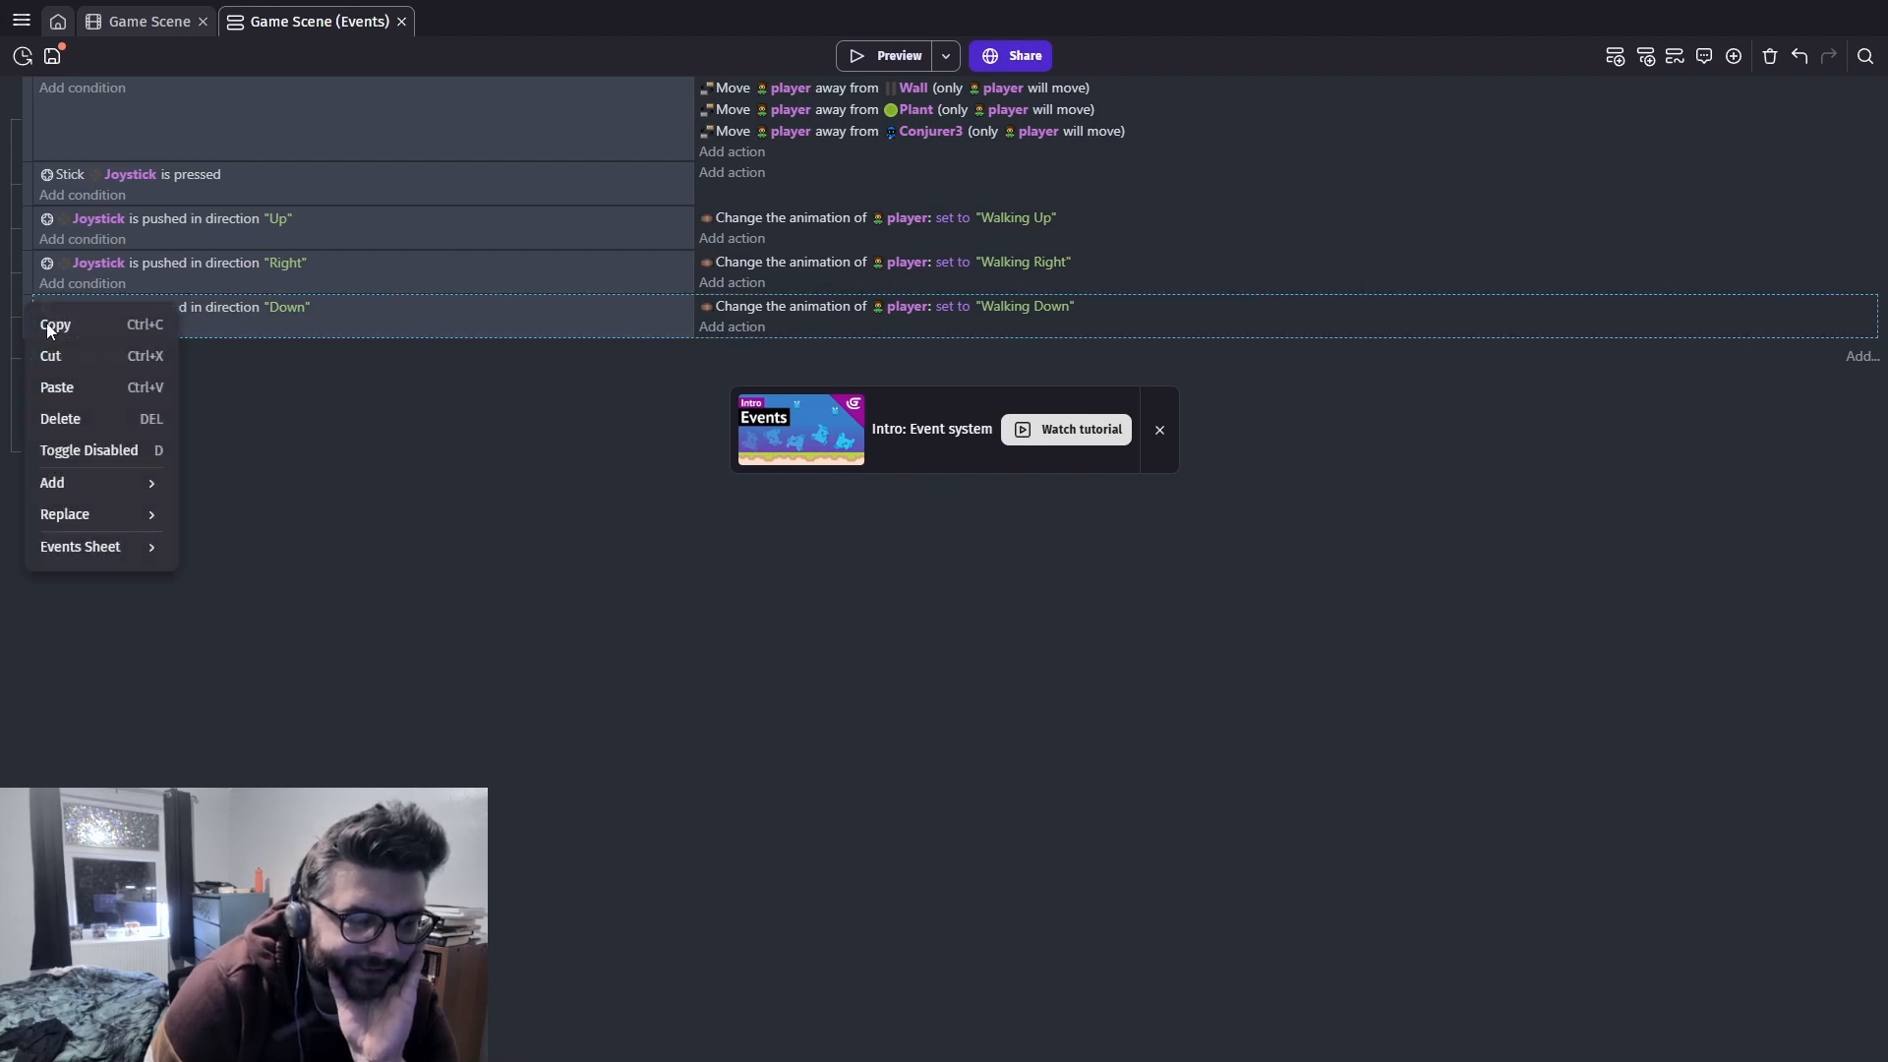
click(59, 387)
Set the duplicated event's joystick direction to Left and its player animation to Walking Left
click(291, 350)
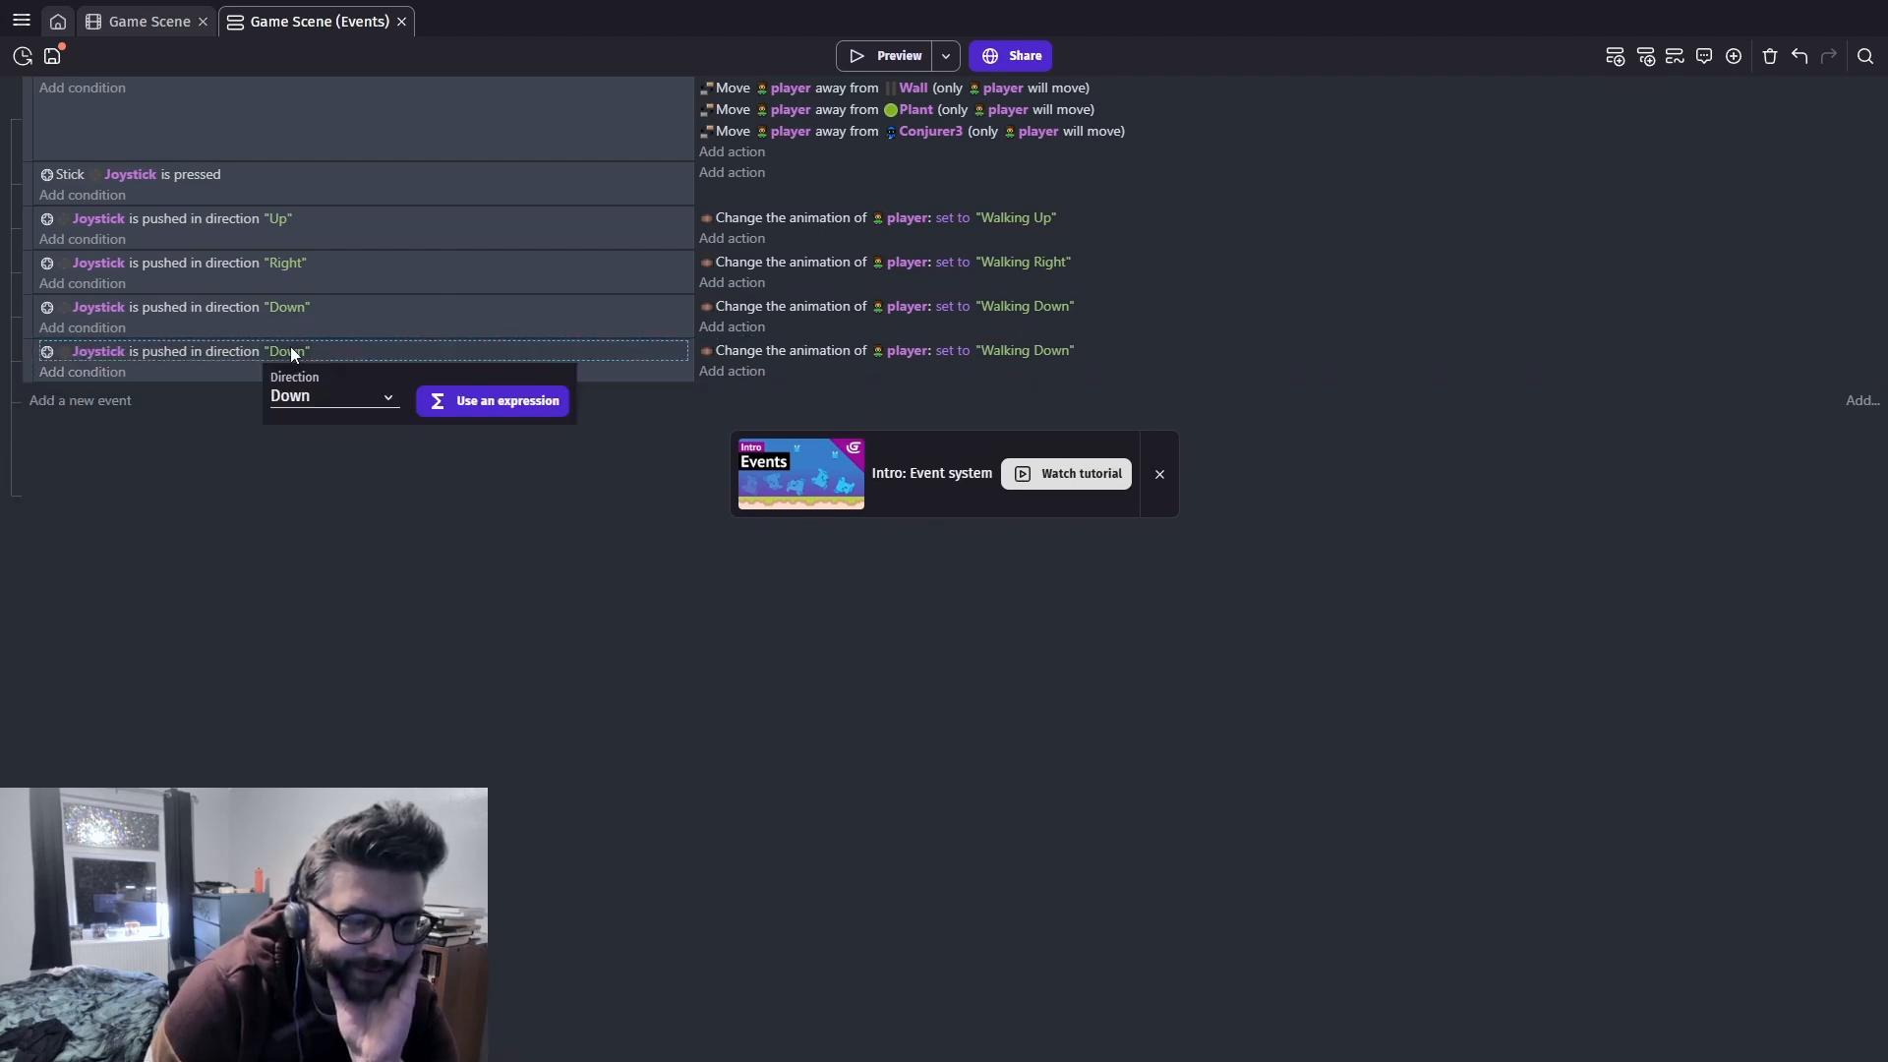
click(305, 398)
click(328, 475)
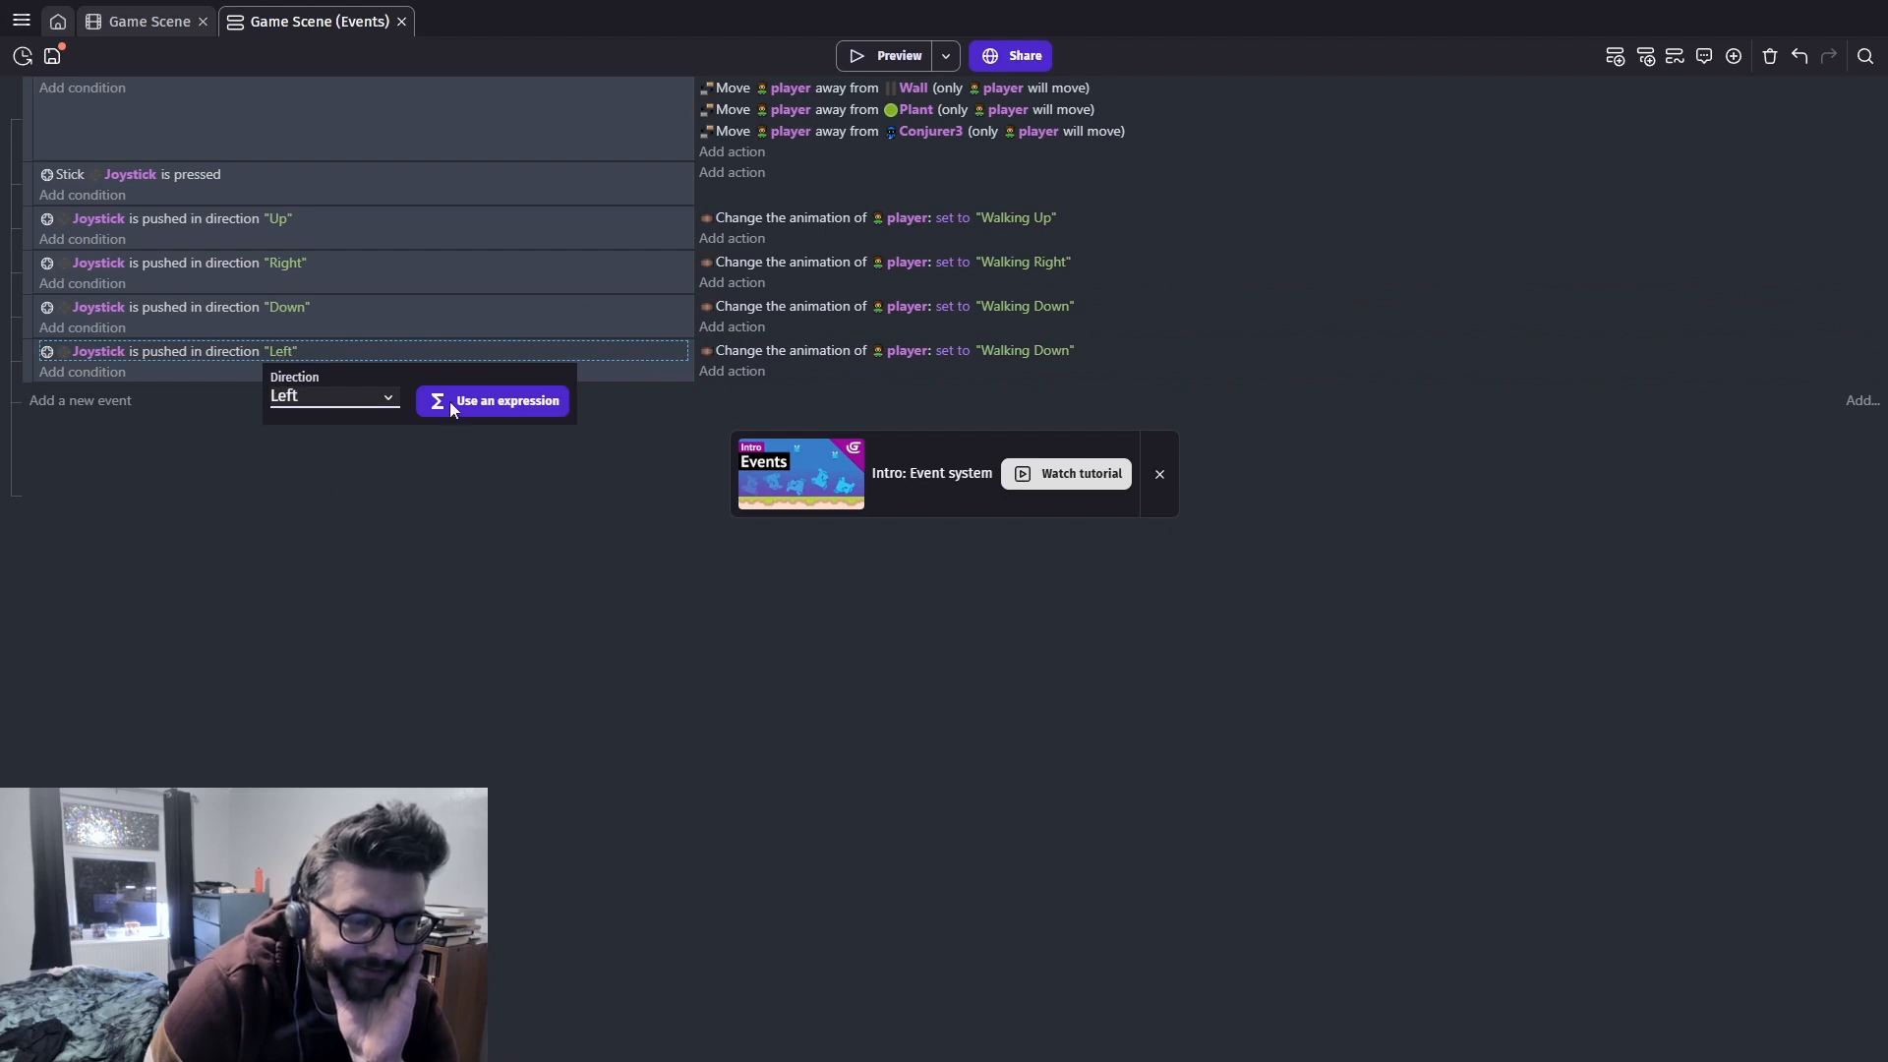
click(1040, 352)
click(1048, 393)
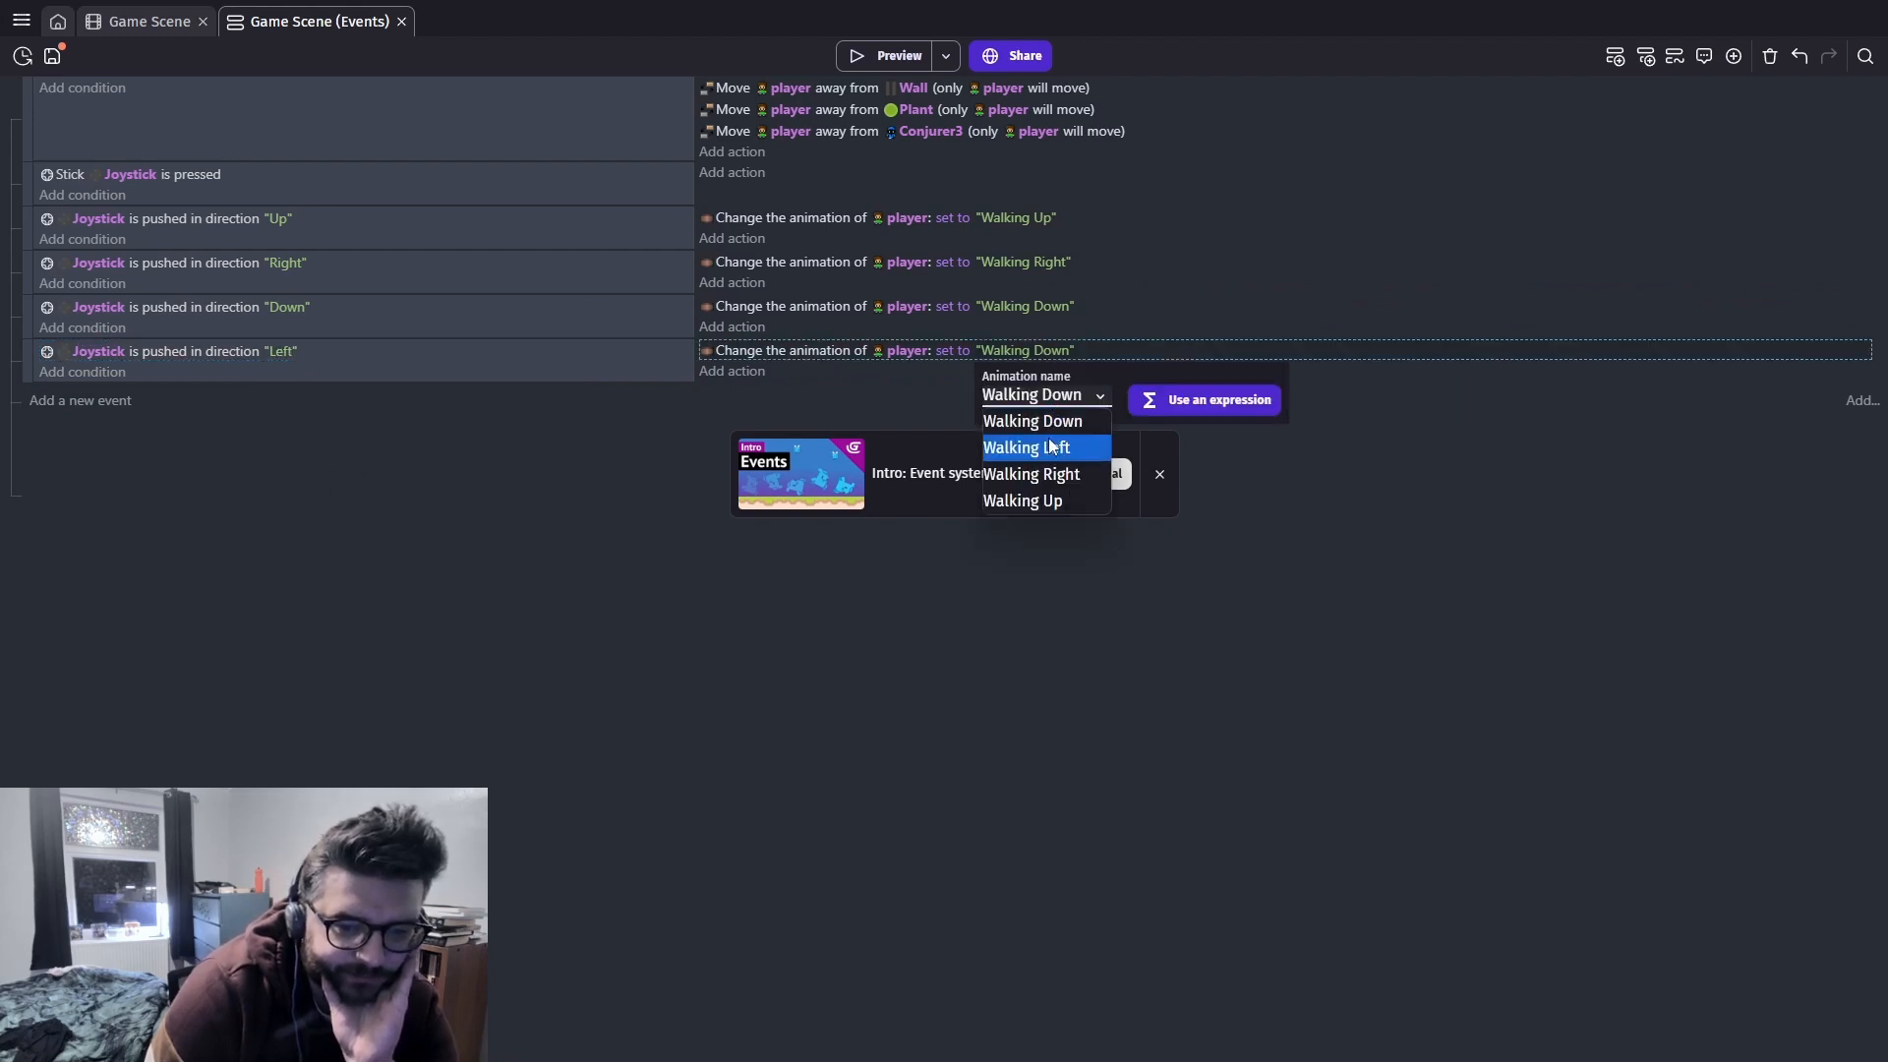
click(1048, 447)
click(61, 57)
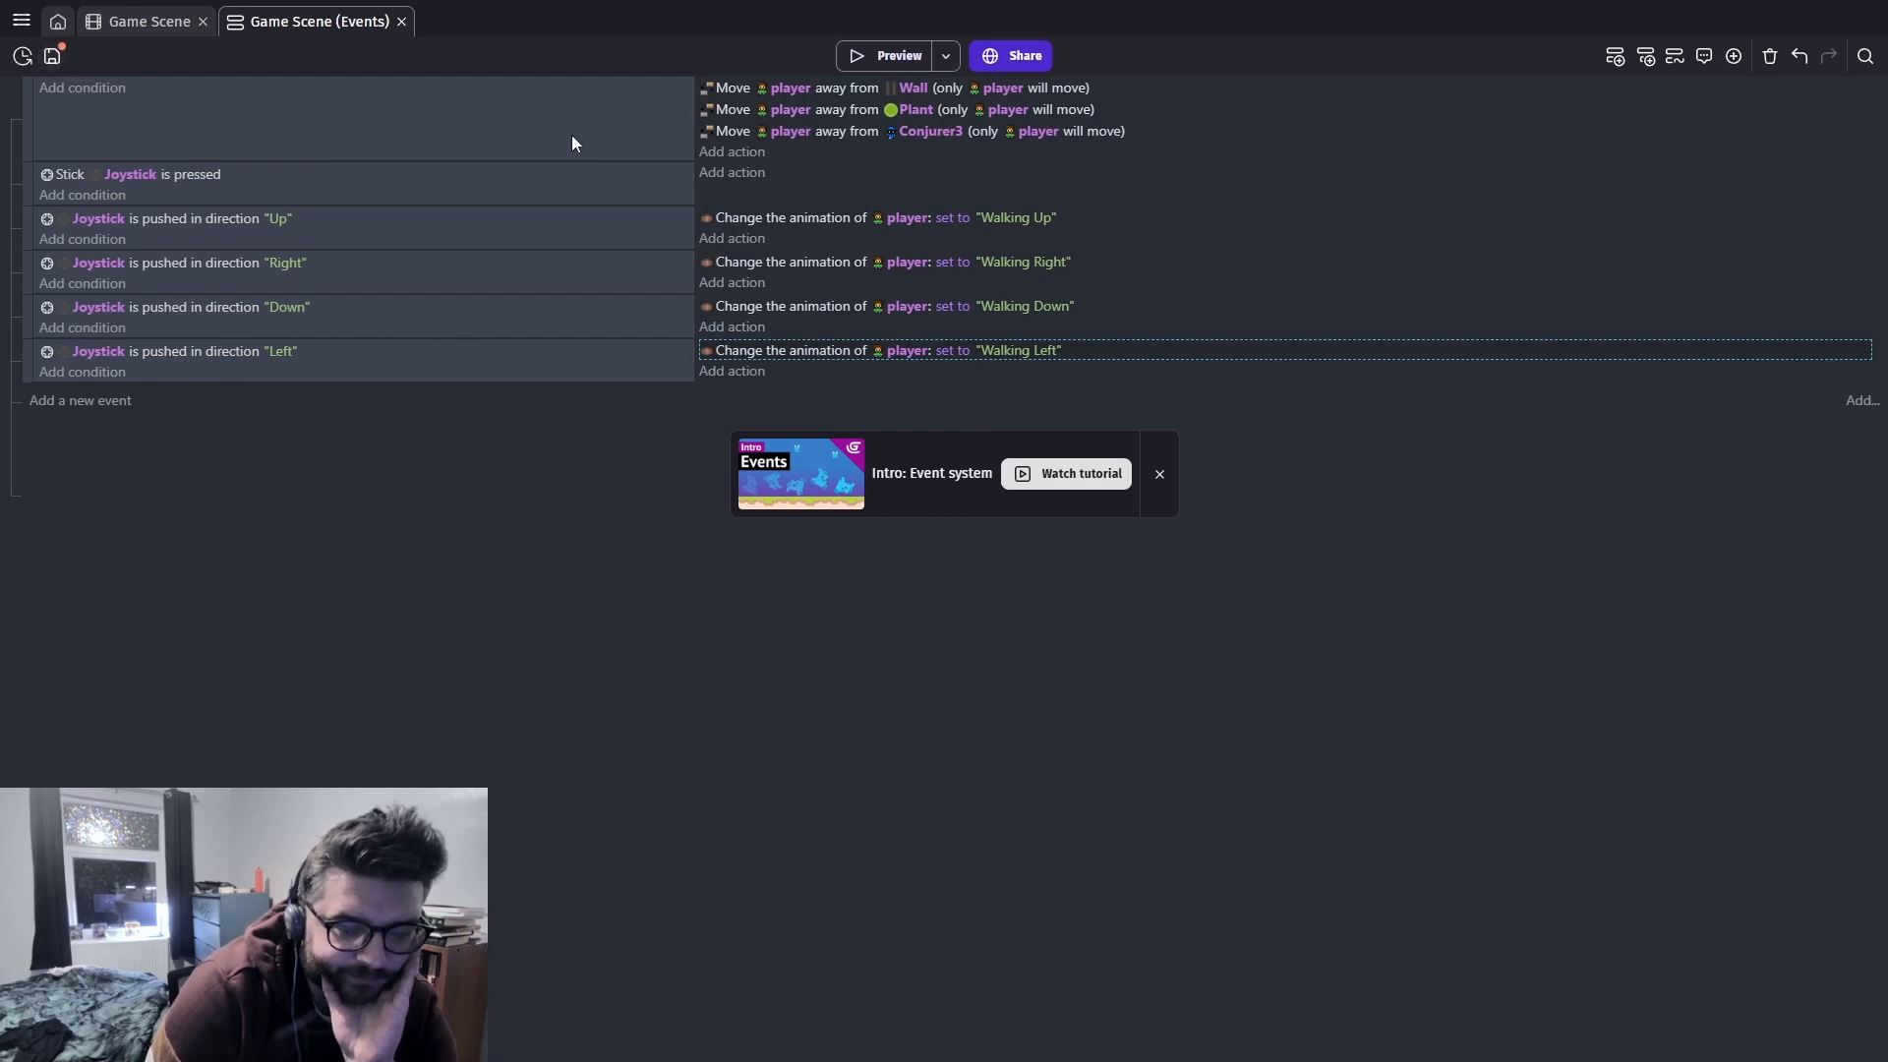
Delete the event without actions whose condition is that the Joystick stick is pressed
right_click(28, 177)
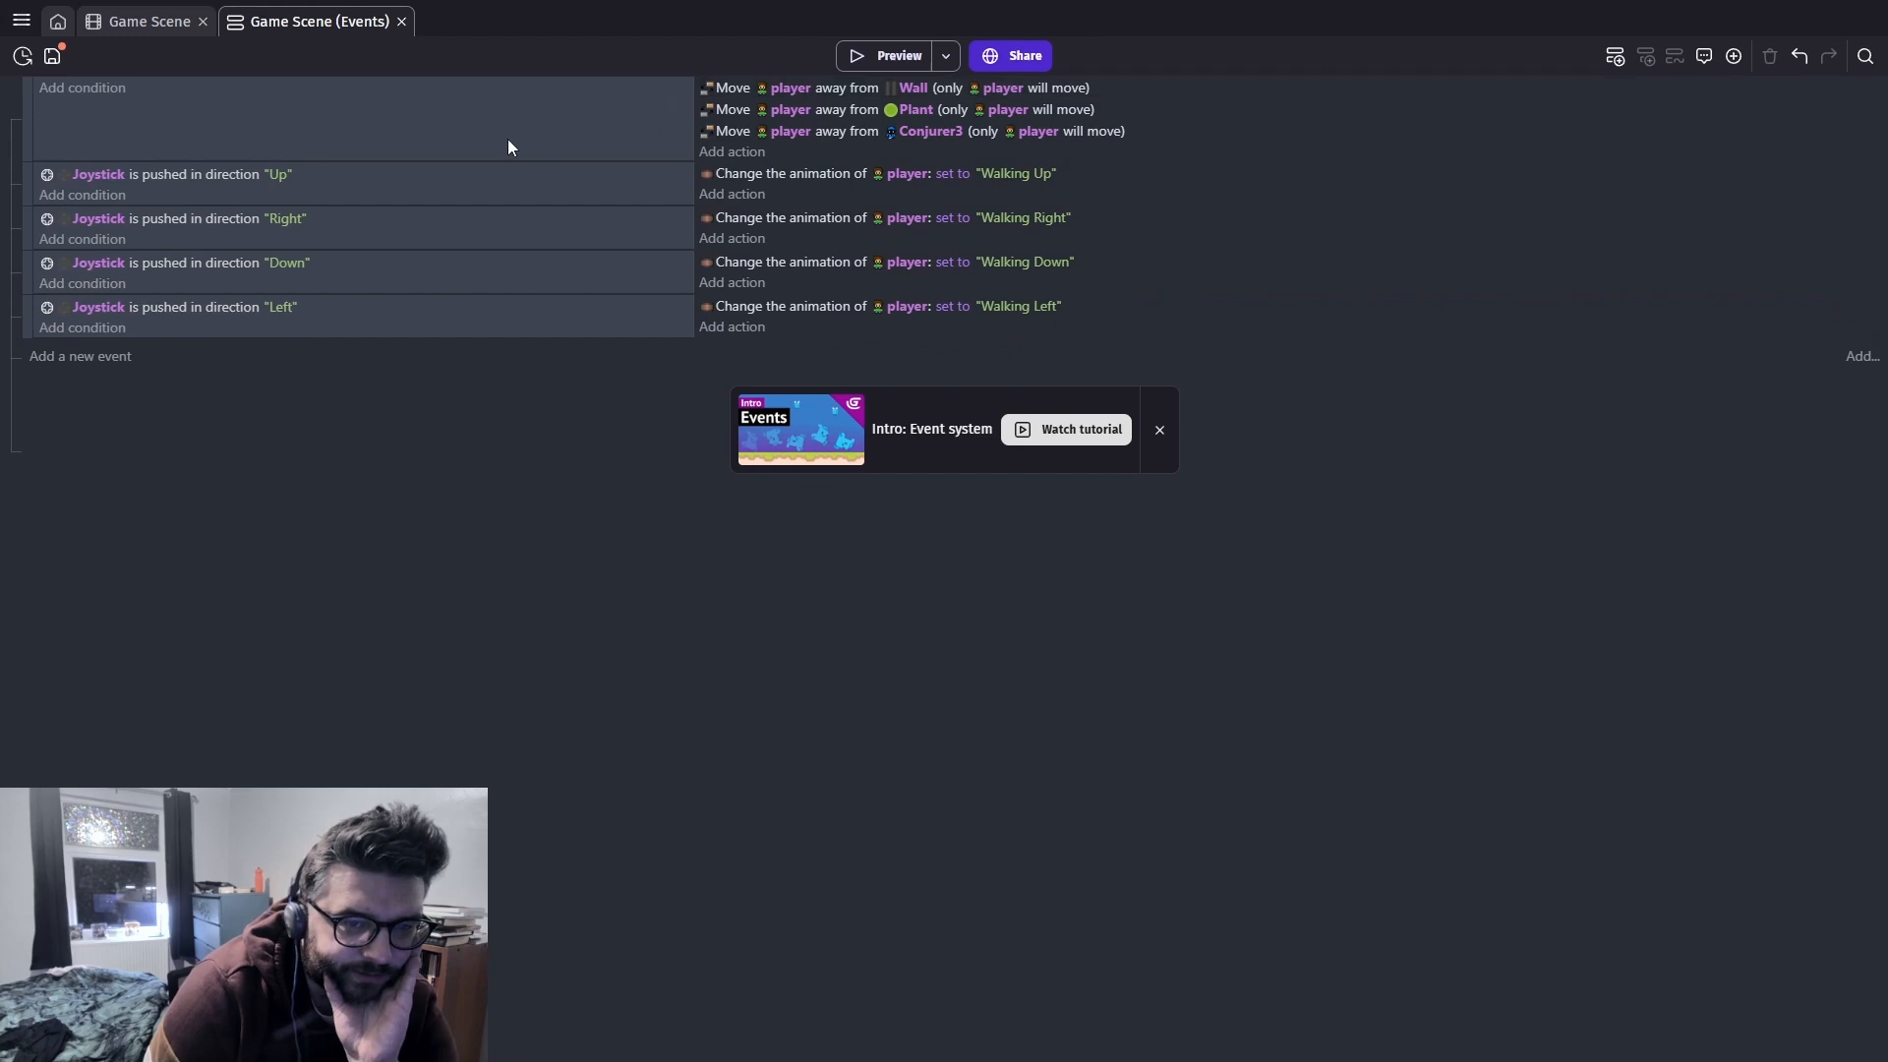
Launch a preview and walk the player around with the on-screen joystick to check the walking animations
click(856, 55)
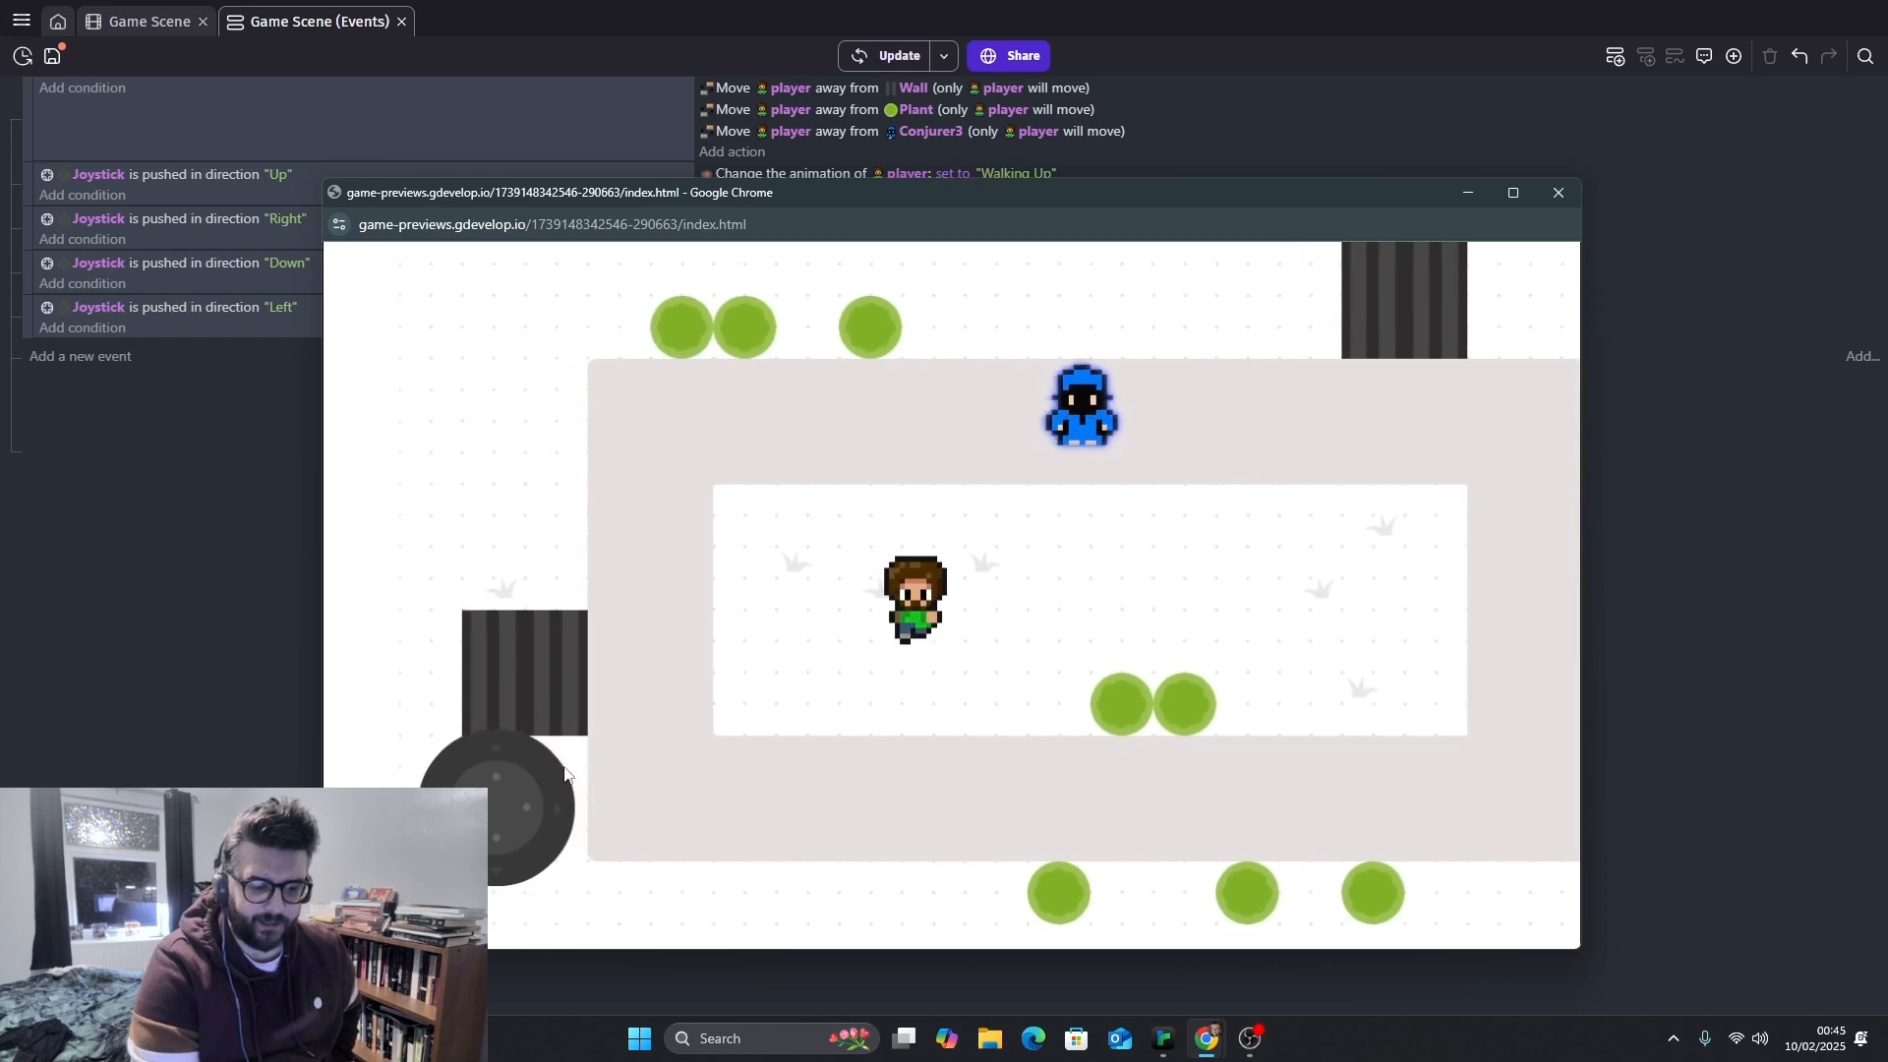
mouse_move(503, 805)
mouse_down()
mouse_move(578, 806)
mouse_move(417, 808)
mouse_move(476, 732)
mouse_move(484, 889)
mouse_move(427, 787)
mouse_move(369, 775)
mouse_move(429, 877)
mouse_move(758, 901)
mouse_move(783, 881)
mouse_up()
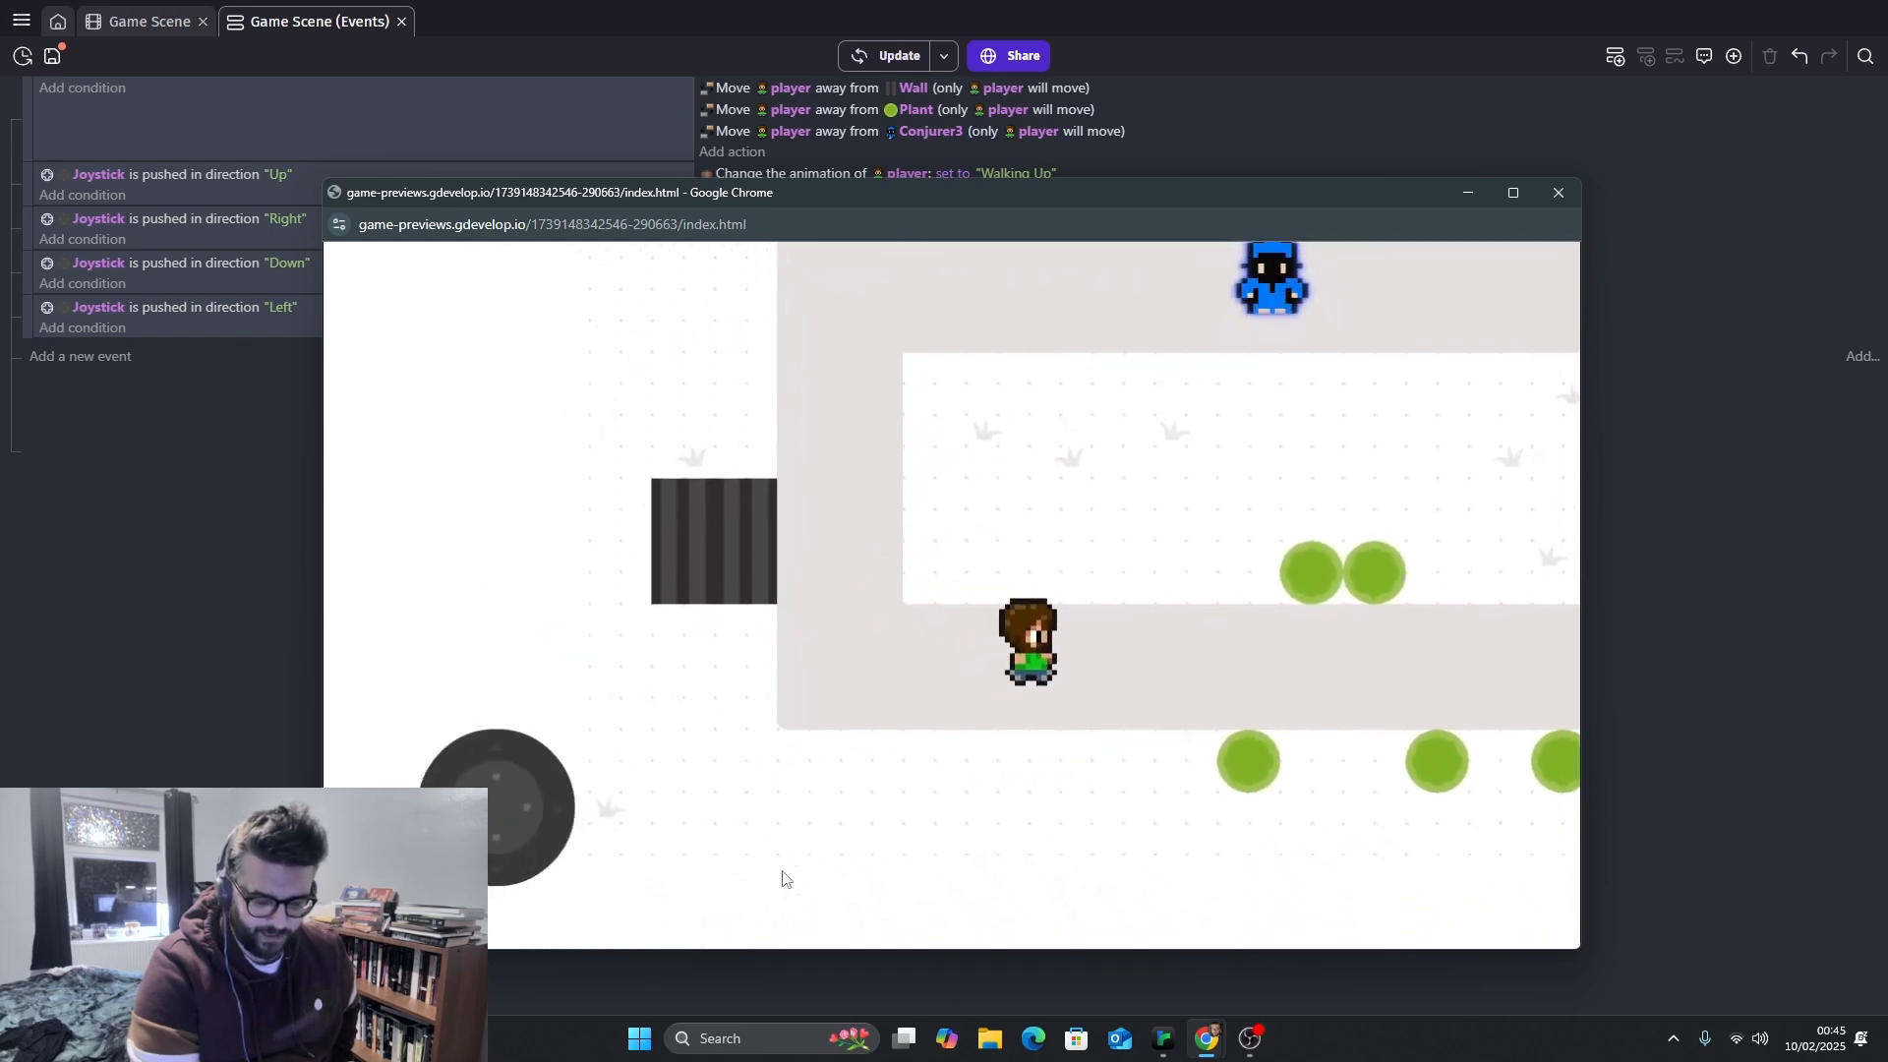
drag(504, 805, 521, 732)
mouse_move(498, 798)
mouse_down()
mouse_move(620, 727)
mouse_move(686, 787)
mouse_move(413, 792)
mouse_move(429, 877)
mouse_move(518, 745)
mouse_move(527, 657)
mouse_up()
mouse_move(519, 861)
mouse_down()
mouse_move(527, 887)
mouse_move(568, 839)
mouse_up()
Move the player up, left, down and right with the keyboard controls to check its animations in the preview
key(Up)
key(Left)
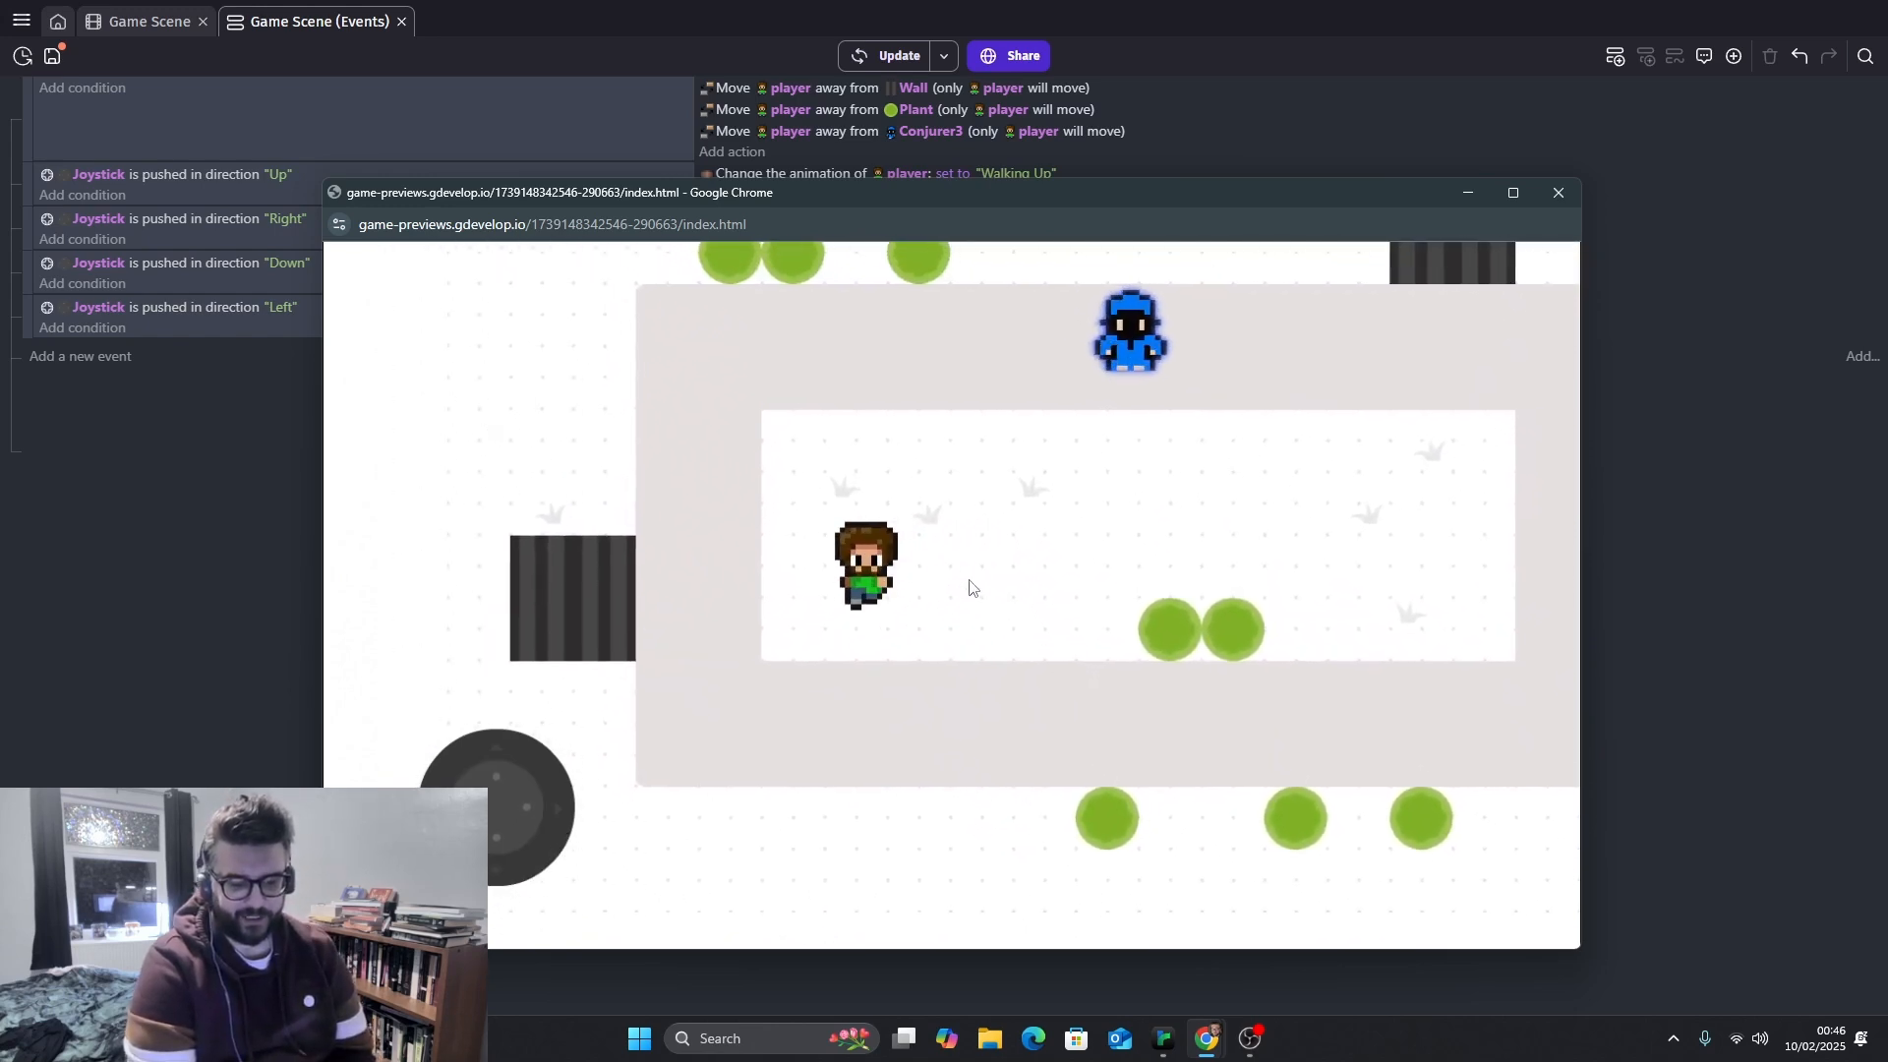
key(Down)
key(Right)
key(Up)
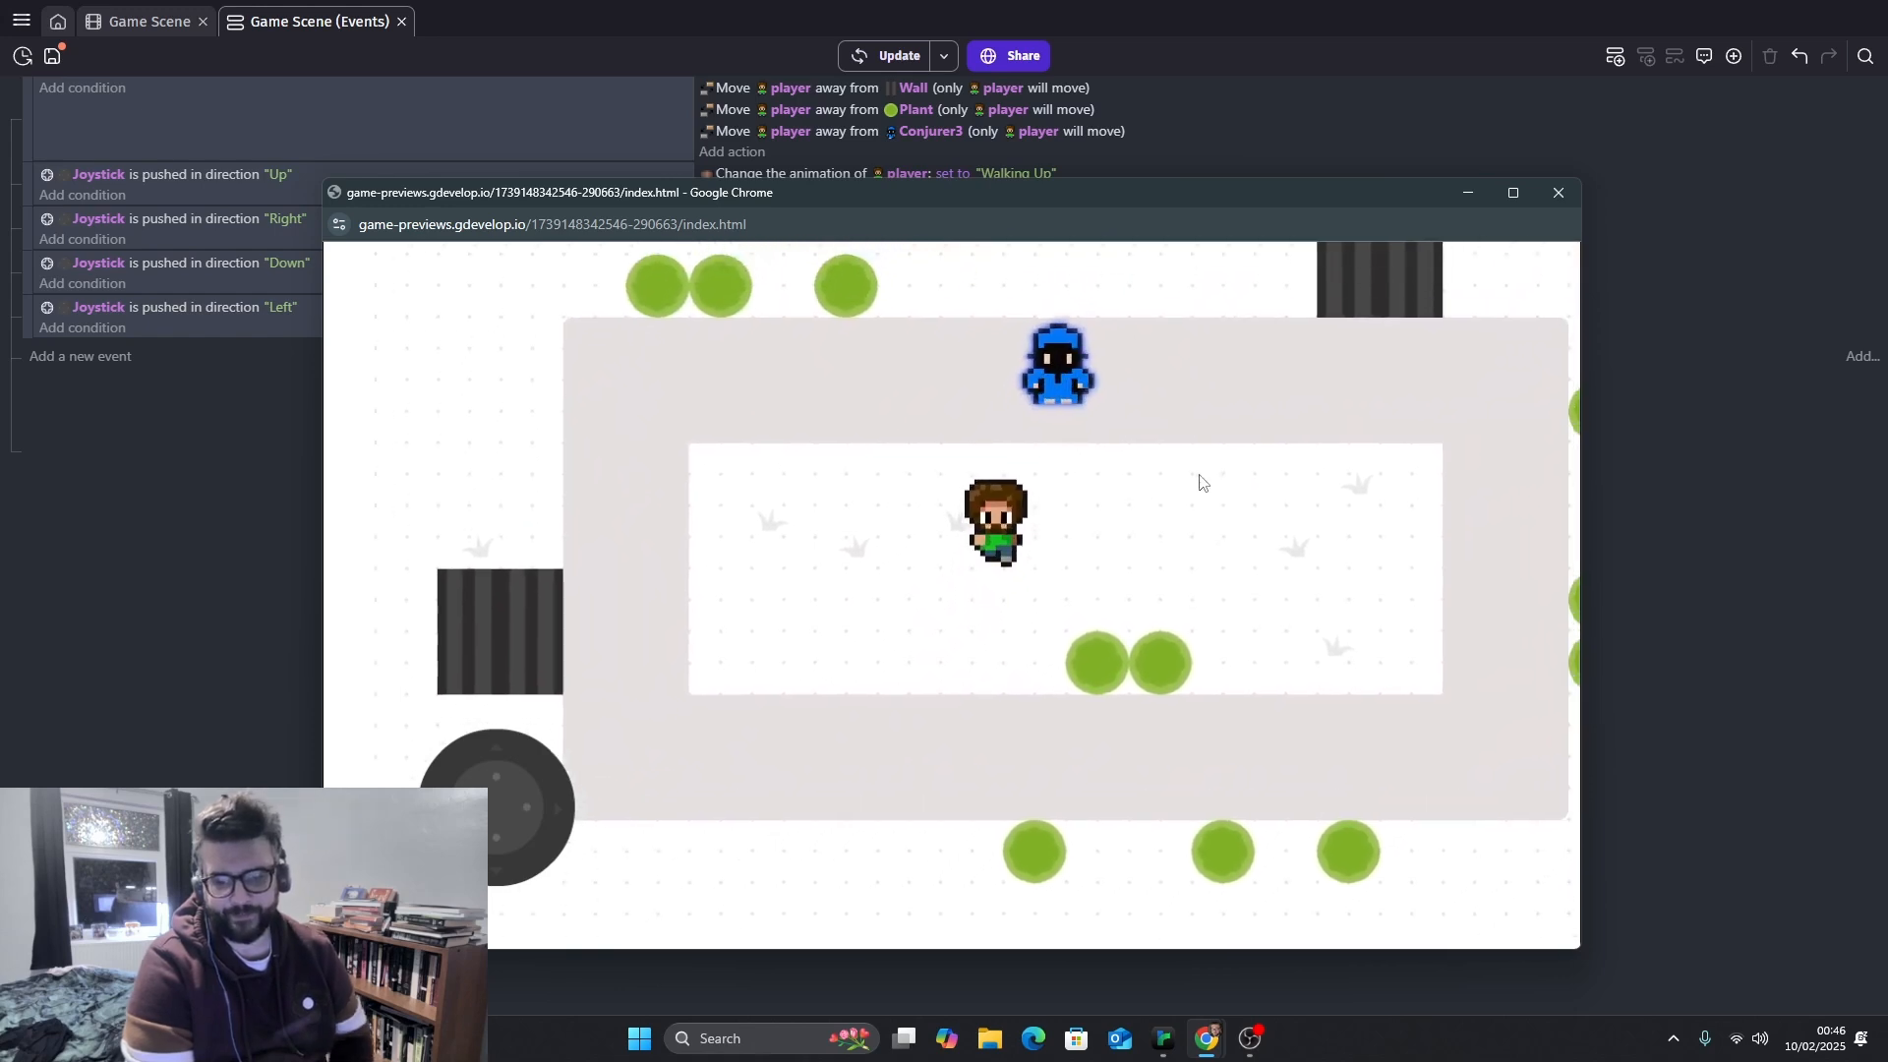
Steer the player right and left with the on-screen joystick once more, and close the preview
mouse_move(505, 798)
mouse_down()
mouse_move(521, 755)
mouse_move(569, 768)
mouse_move(600, 898)
mouse_move(413, 841)
mouse_move(430, 762)
mouse_move(573, 787)
mouse_move(437, 875)
mouse_move(385, 755)
mouse_move(509, 725)
mouse_move(516, 693)
mouse_move(739, 942)
mouse_move(732, 924)
mouse_up()
mouse_move(567, 841)
mouse_down()
mouse_move(458, 875)
mouse_move(424, 834)
mouse_up()
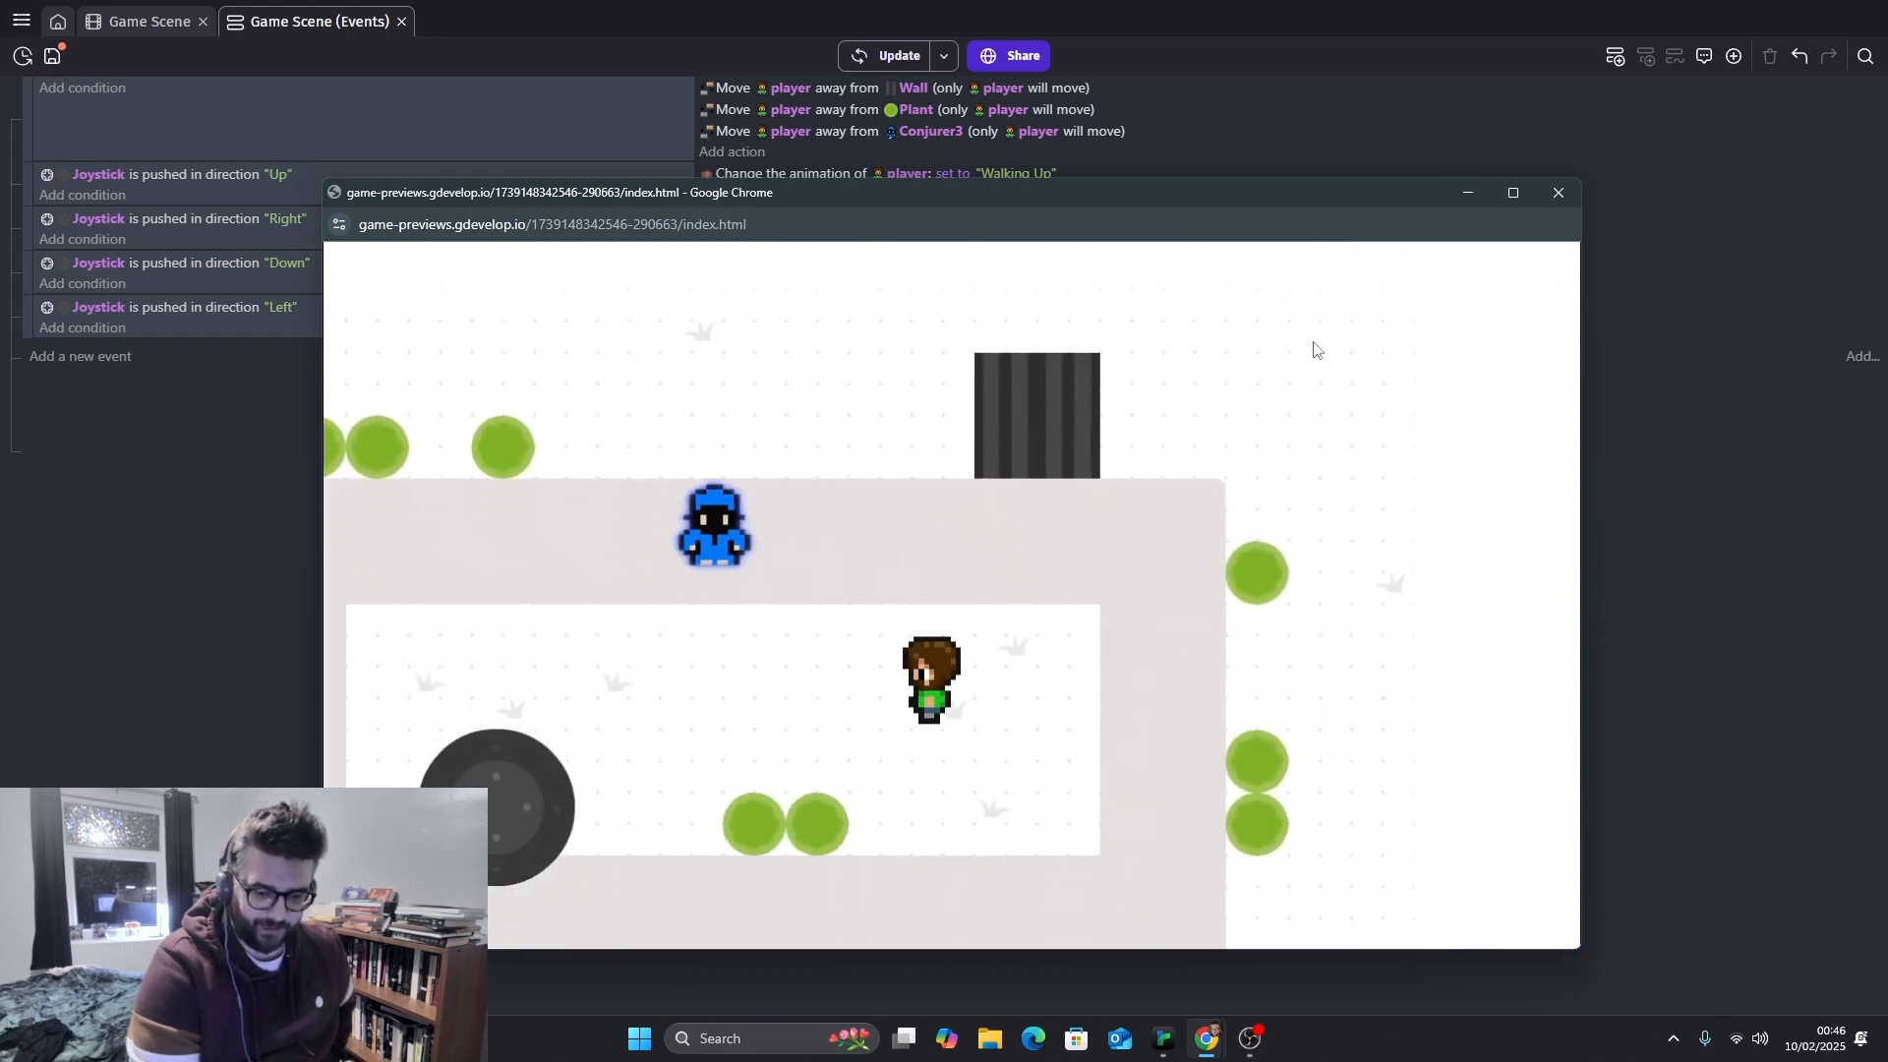
click(1559, 193)
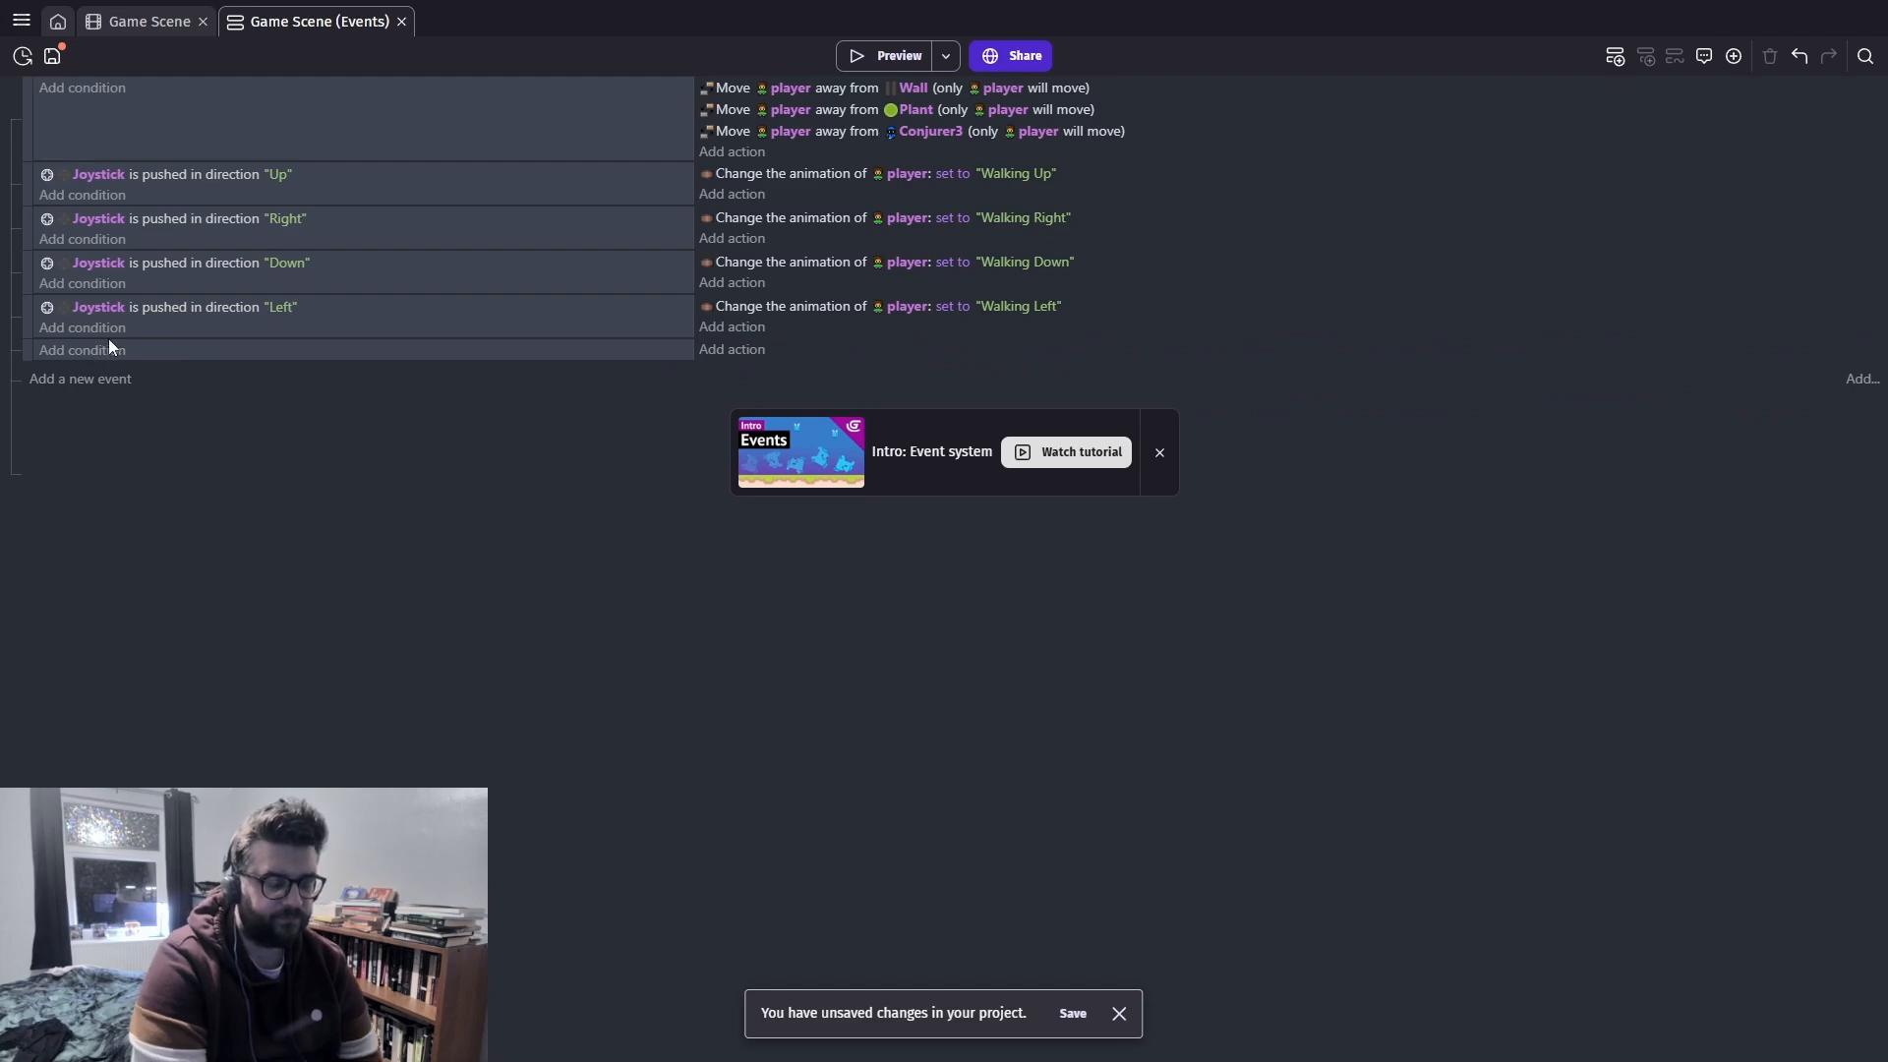
Add a Key pressed condition for the Up key to a new event at the end of the sheet
click(109, 352)
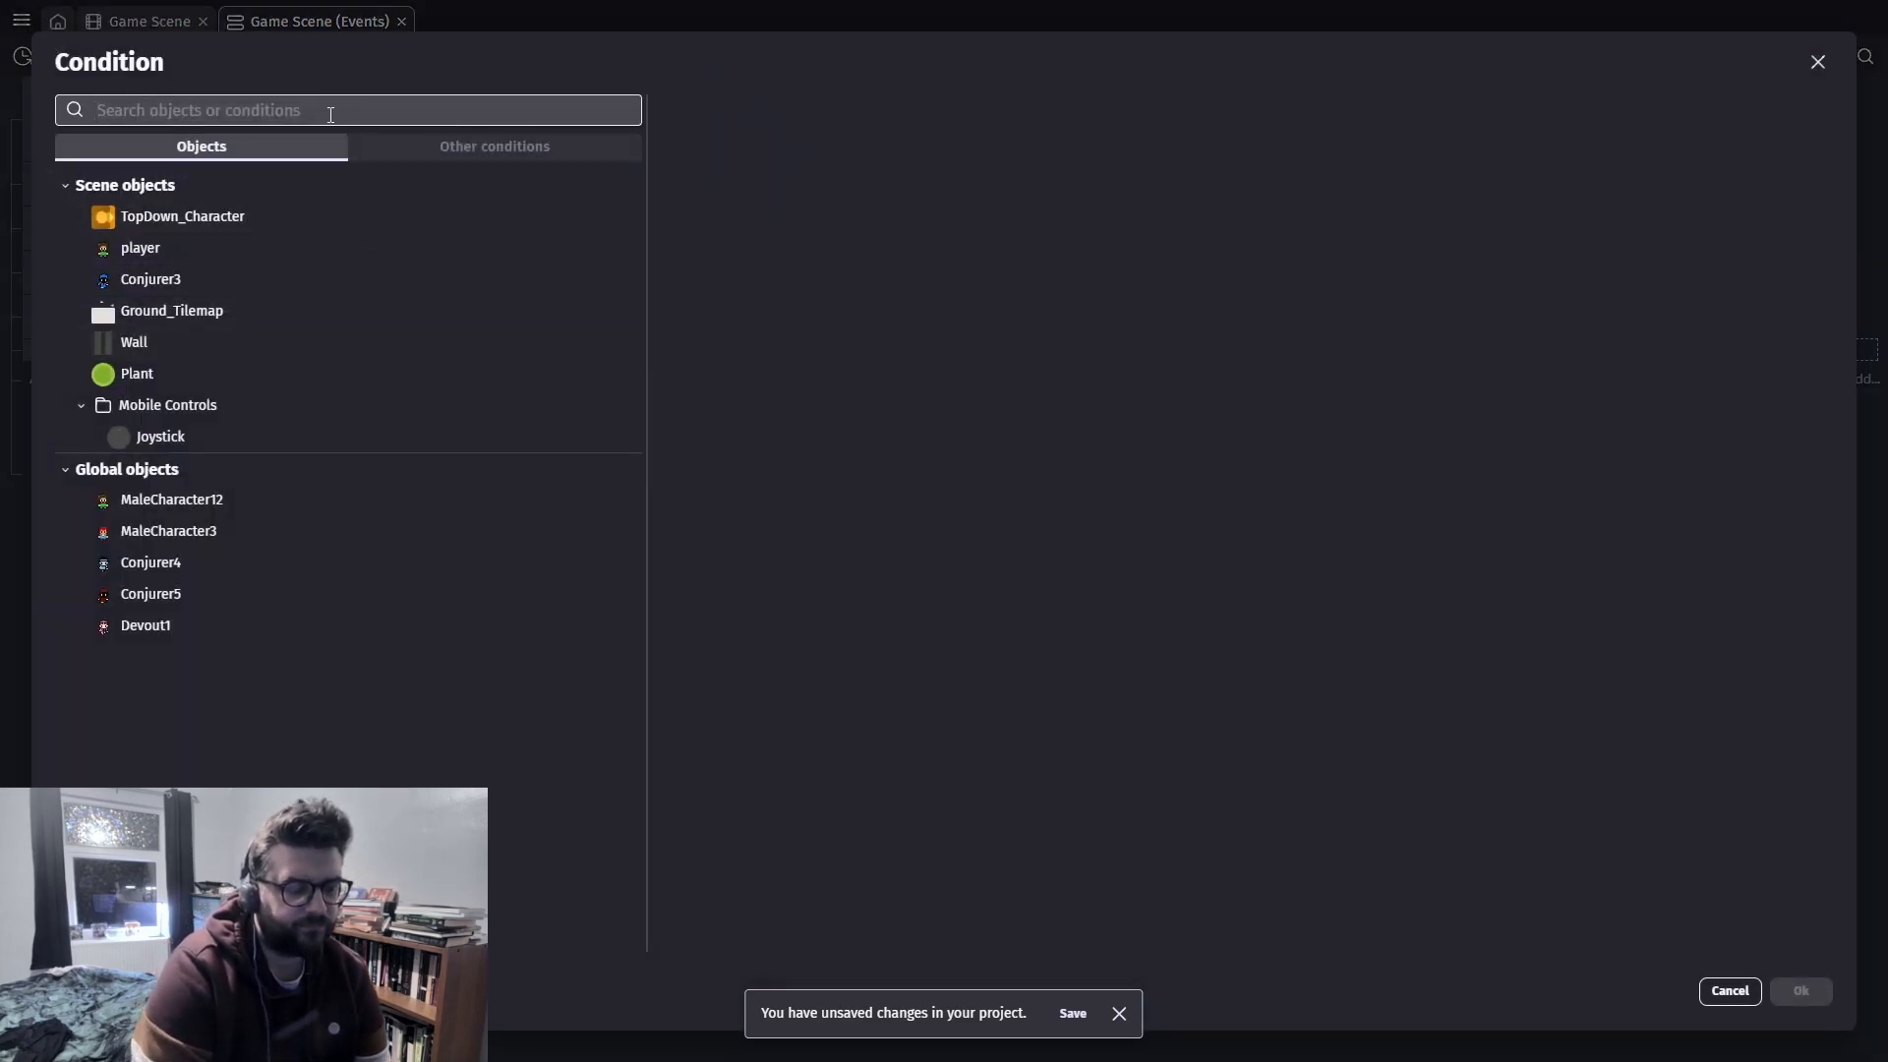
text(key)
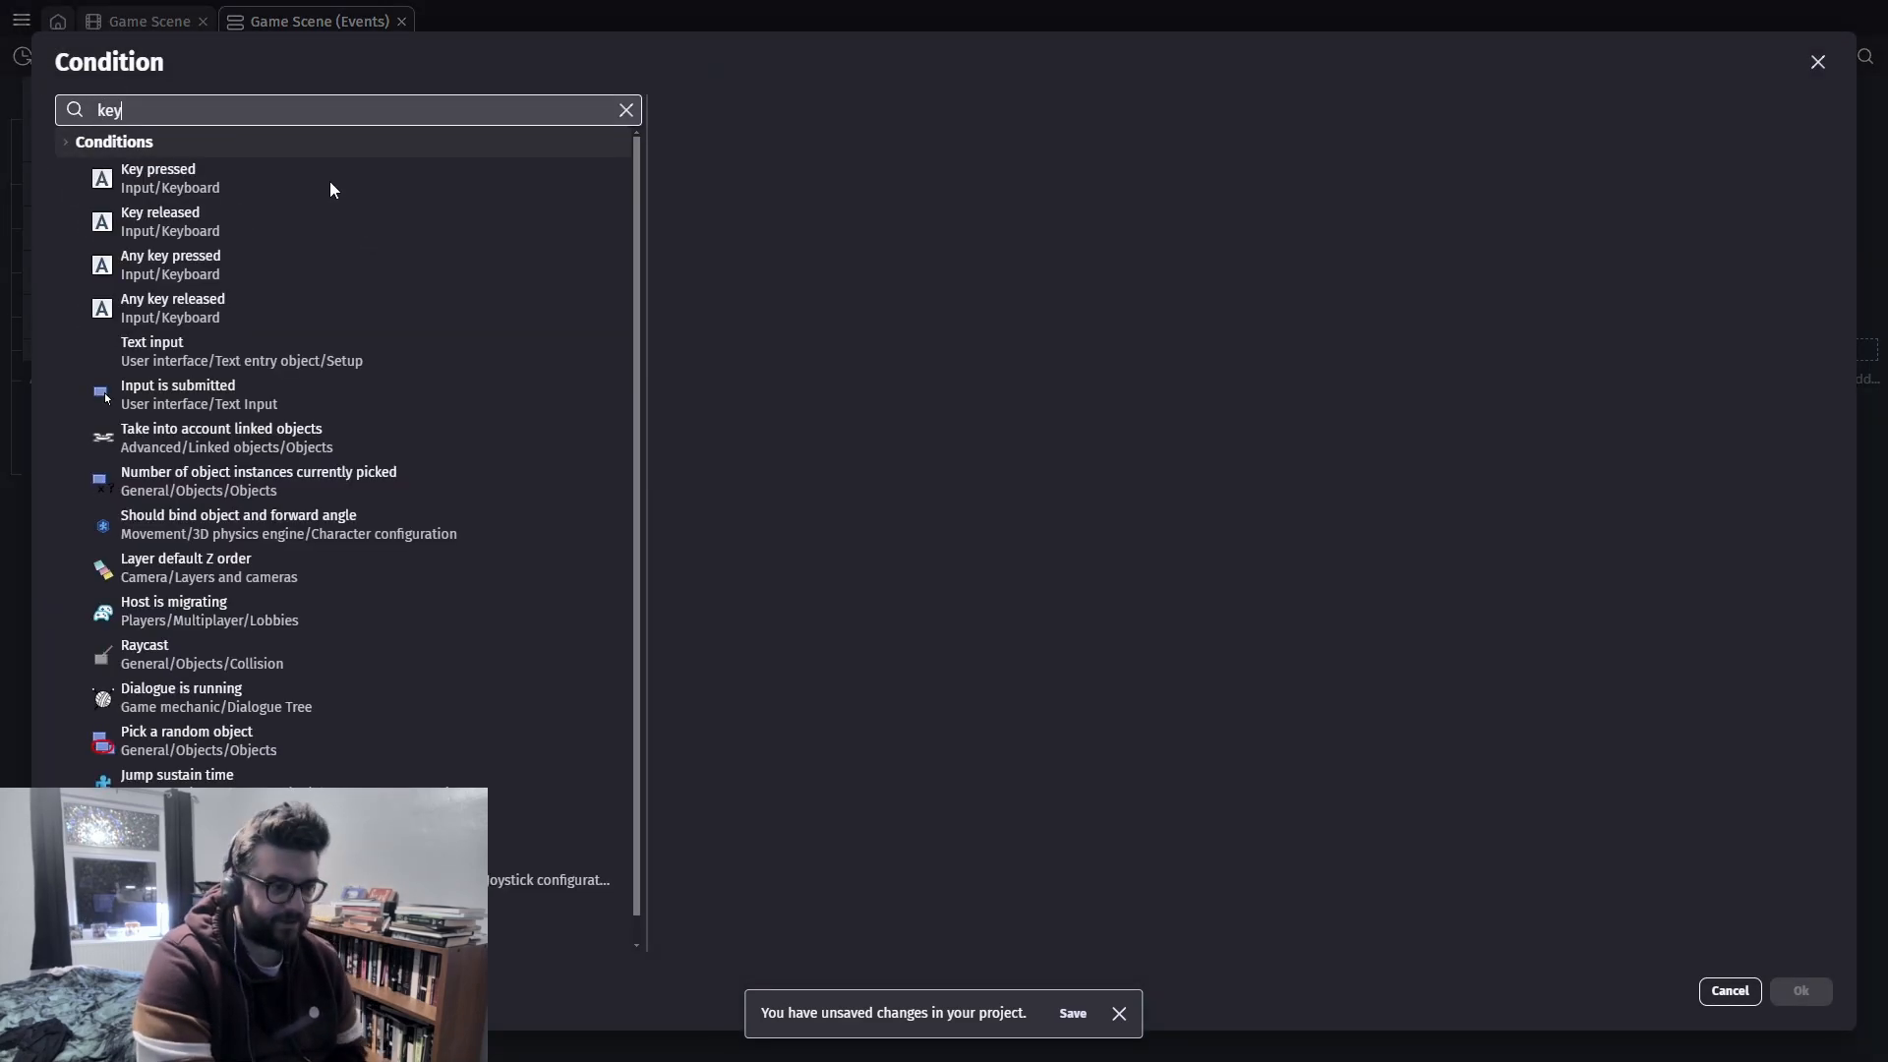
click(283, 174)
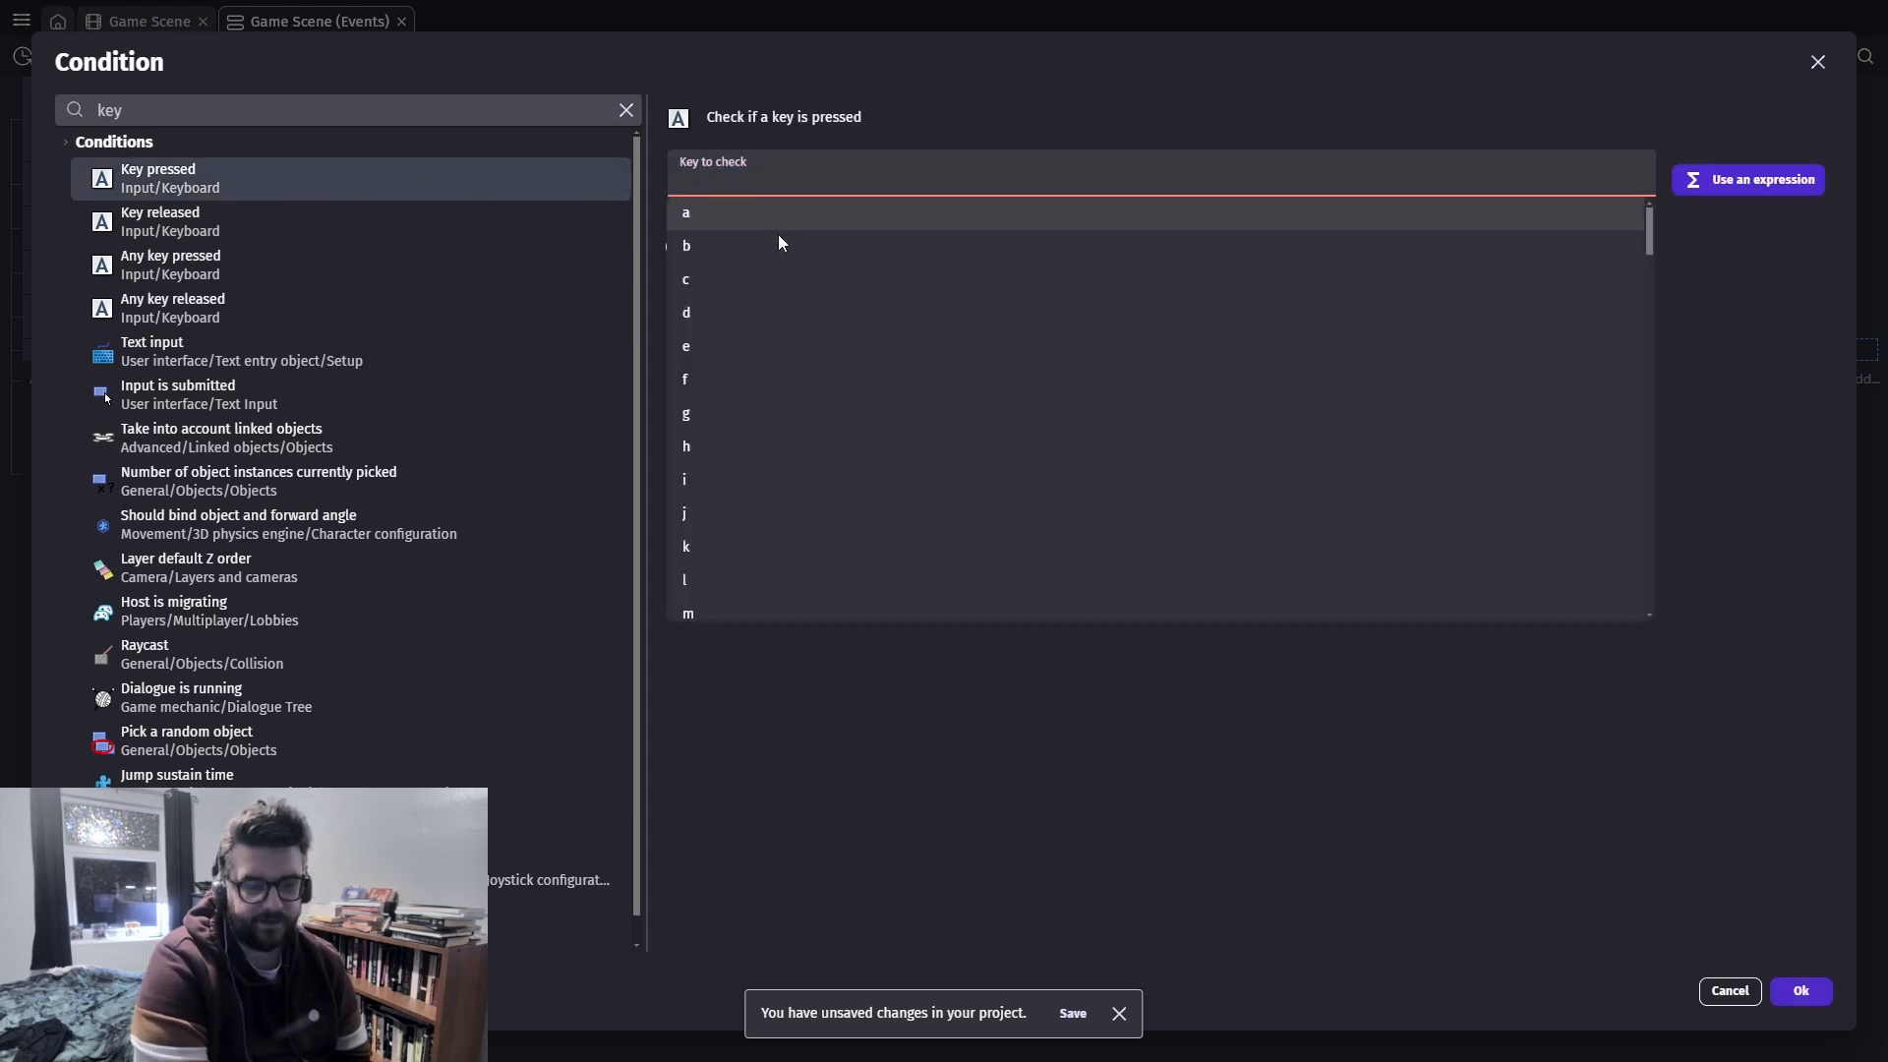
scroll(830, 332, down, 10)
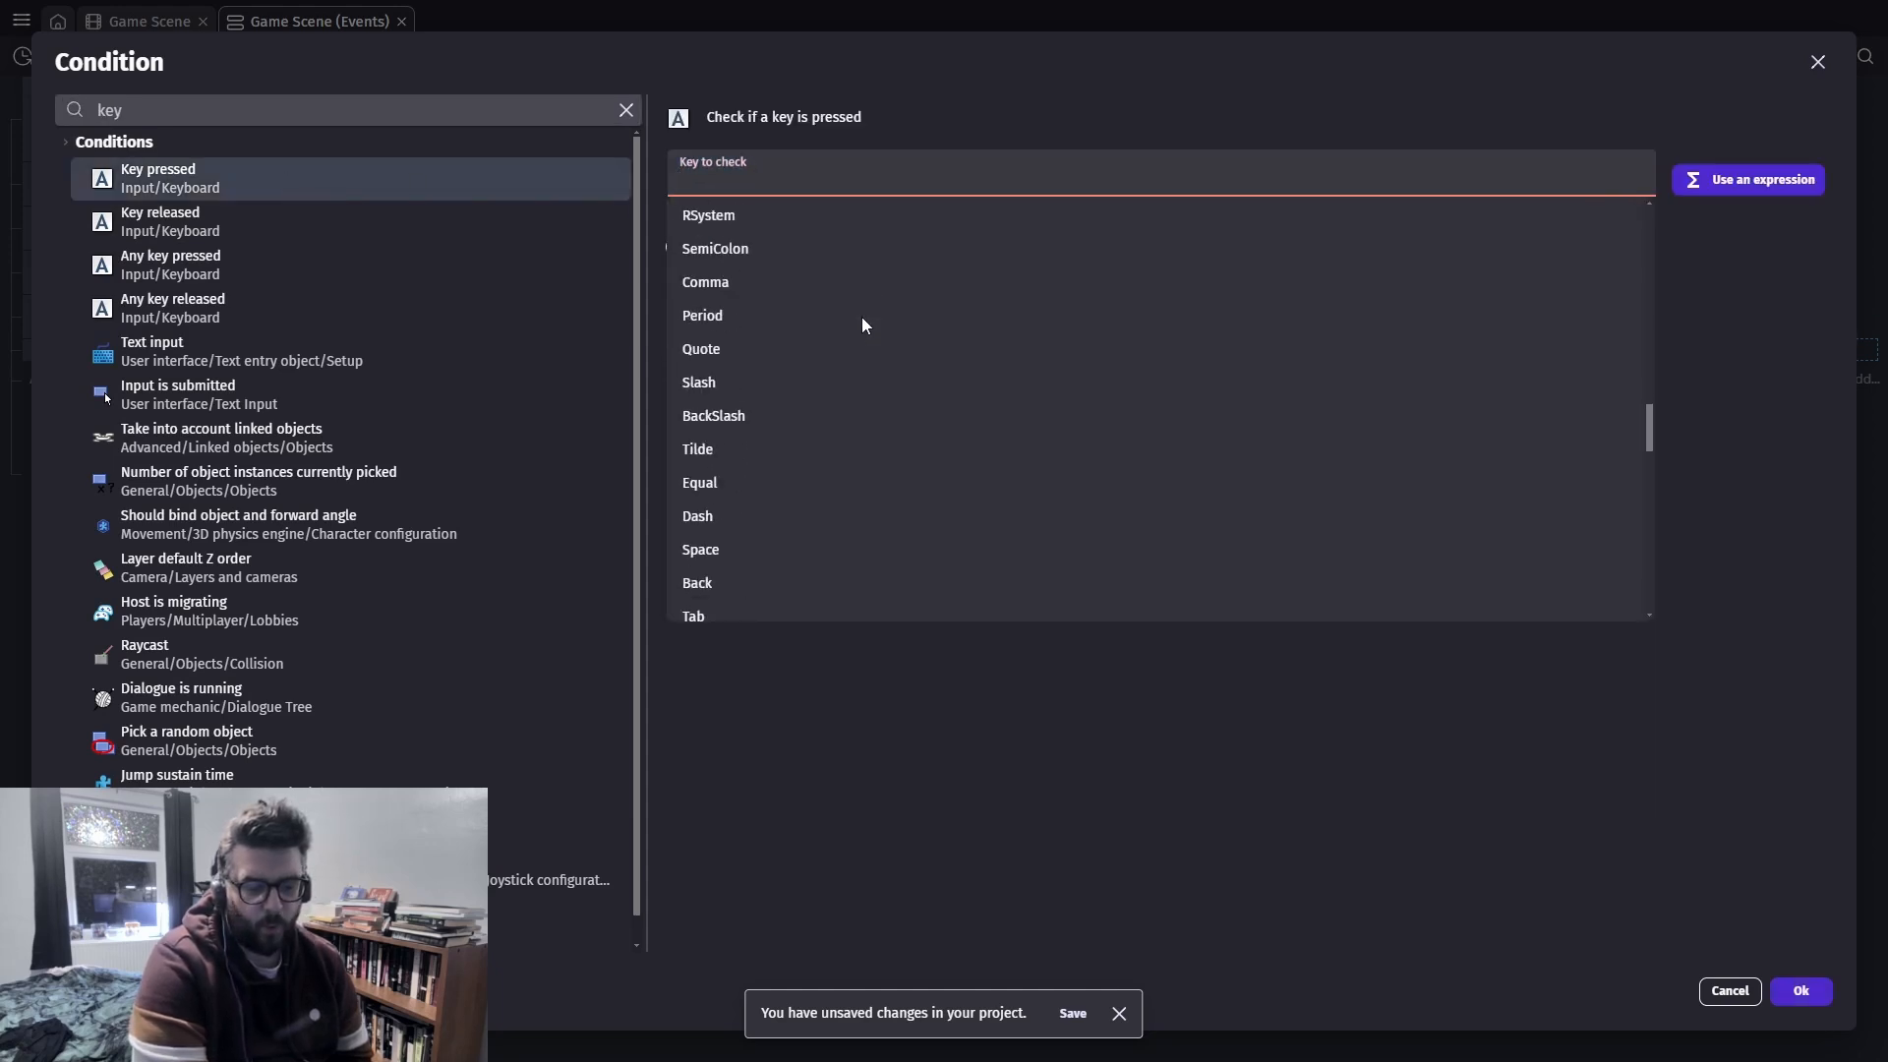
scroll(861, 317, down, 10)
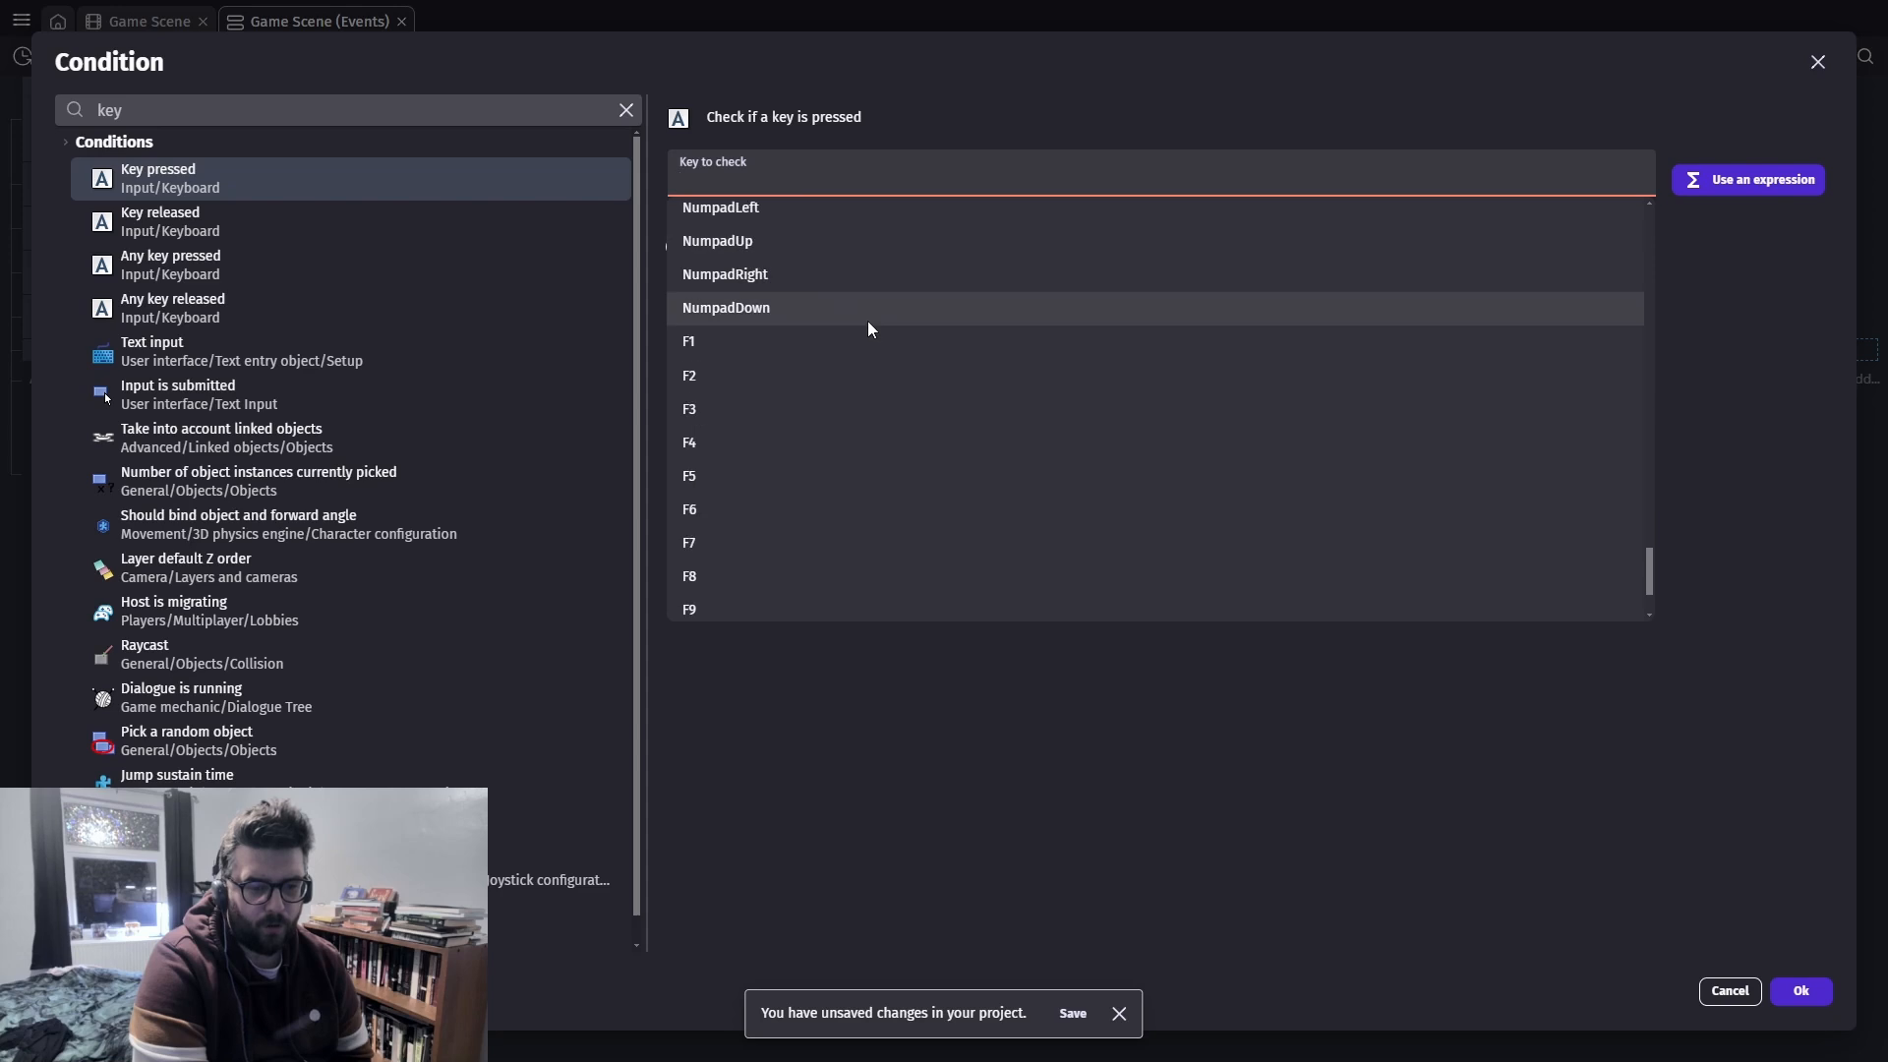
scroll(869, 324, down, 1)
scroll(869, 320, up, 3)
scroll(884, 422, down, 4)
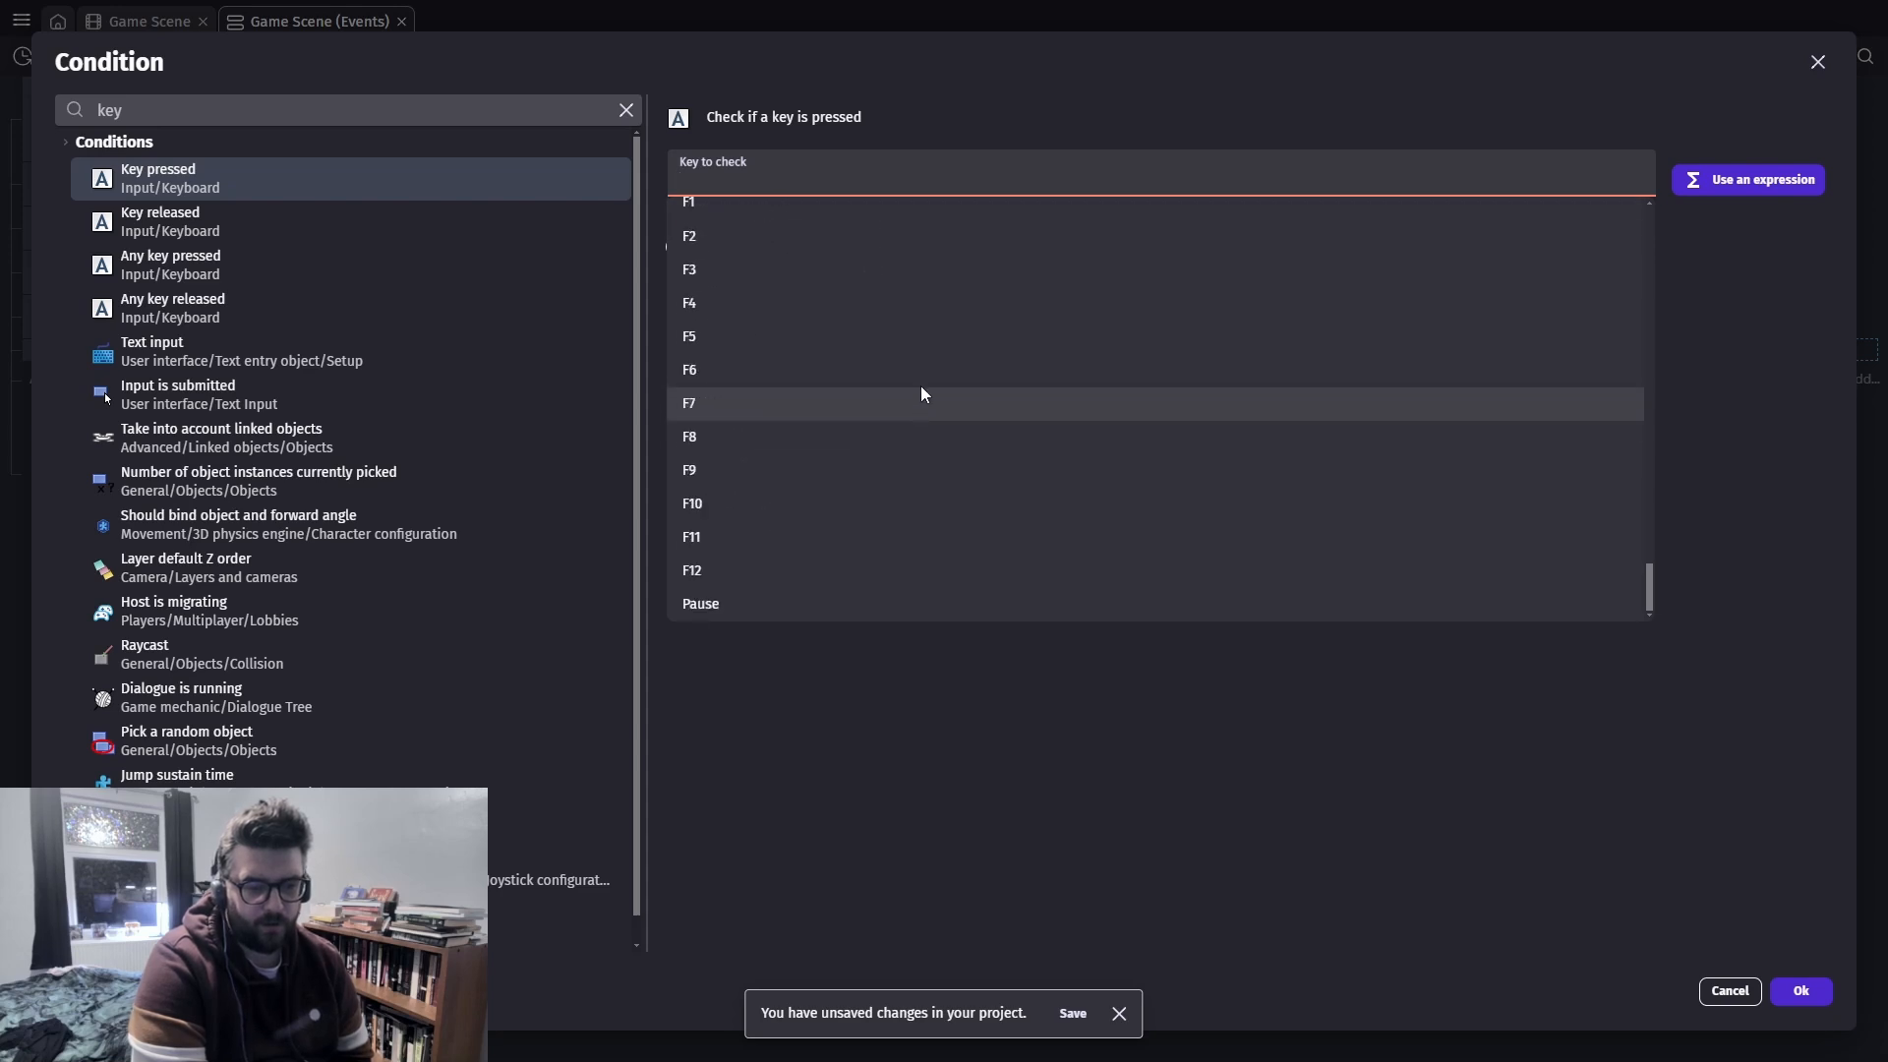
scroll(869, 393, up, 5)
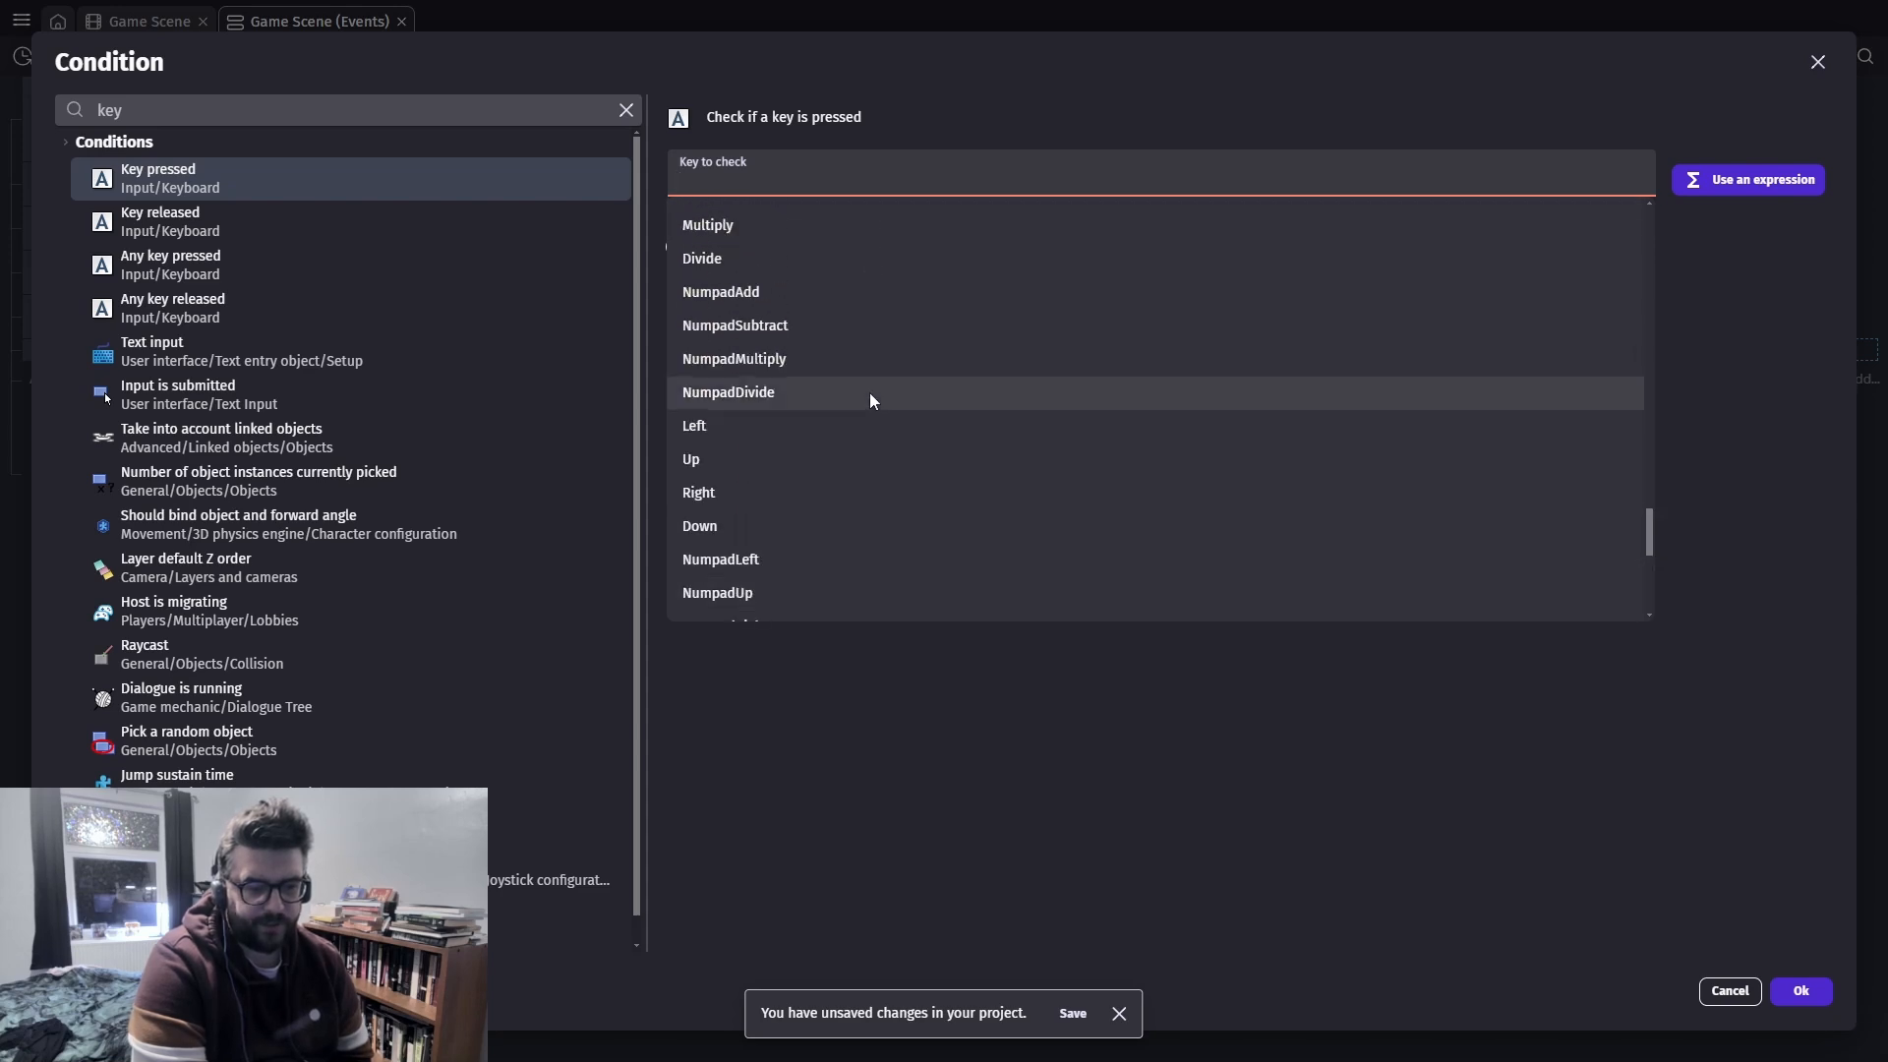
click(723, 460)
click(1799, 991)
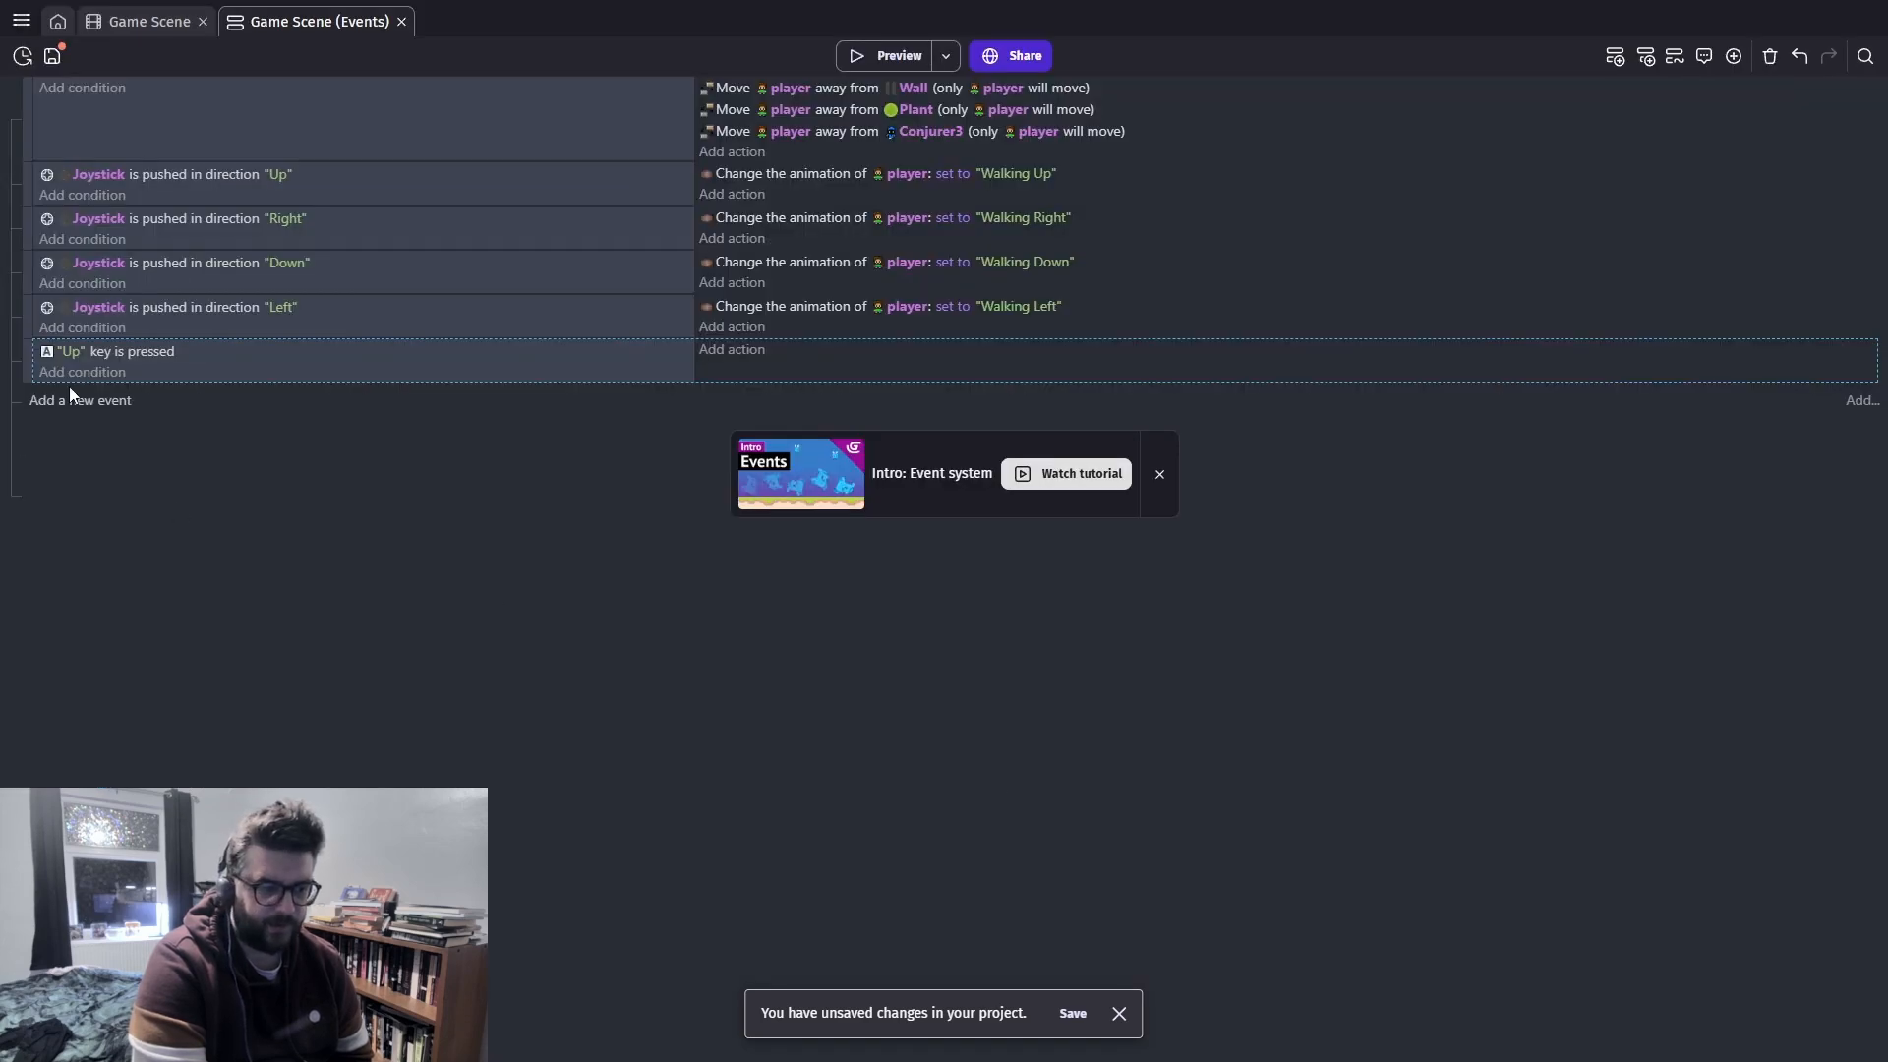
Add another event at the end with a Key pressed condition for the Down key
right_click(190, 353)
click(222, 378)
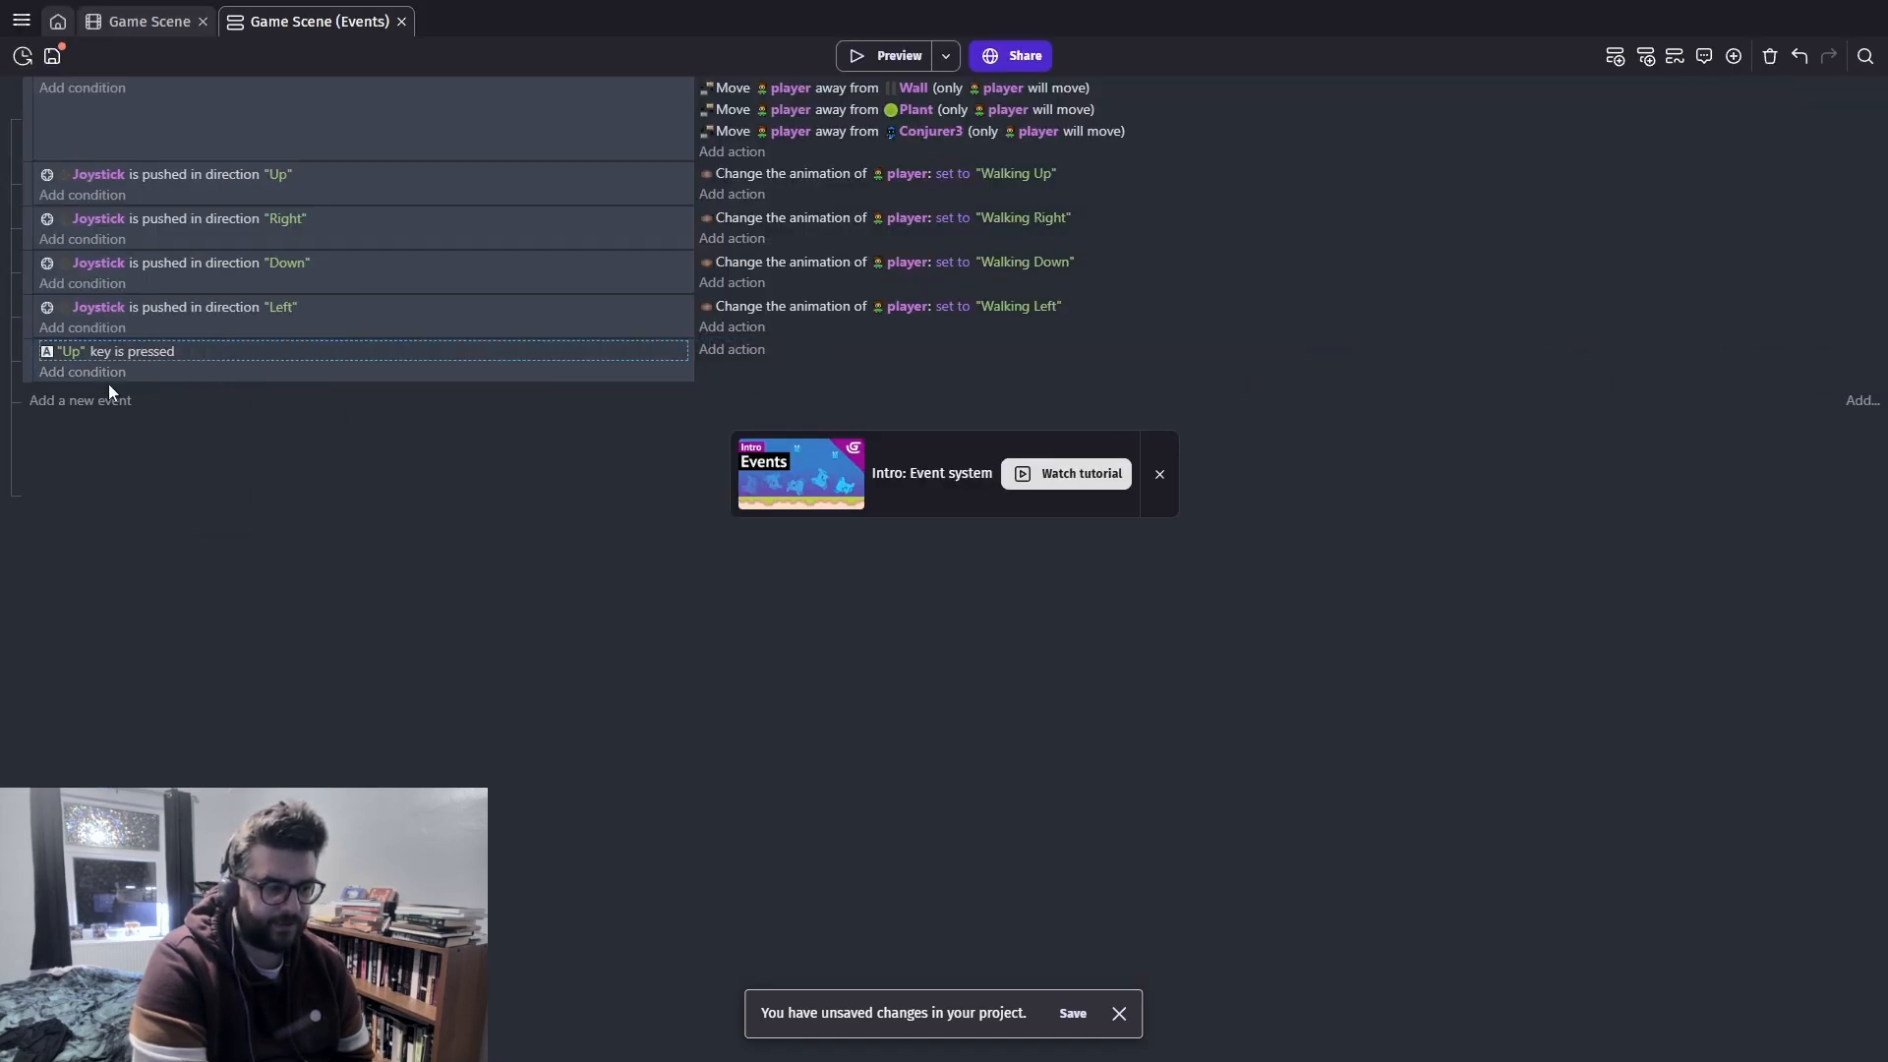
click(79, 402)
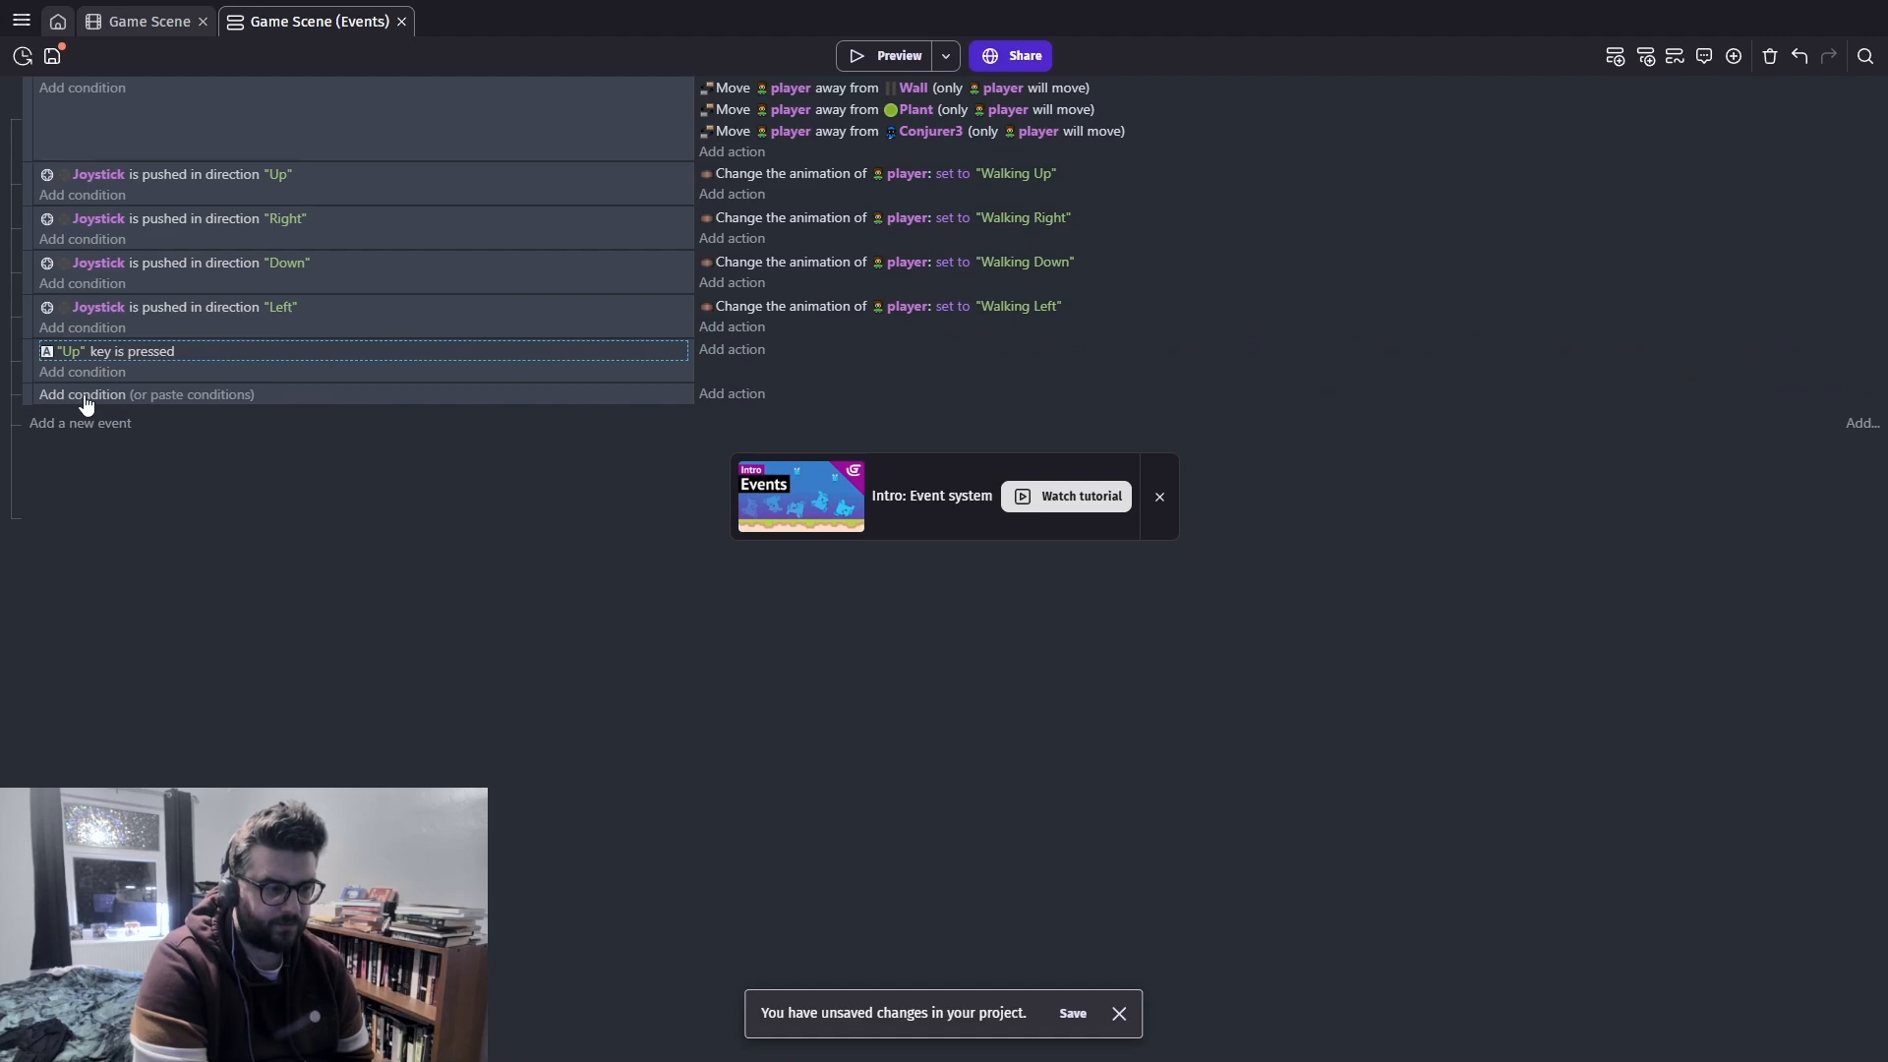
click(85, 395)
text(key)
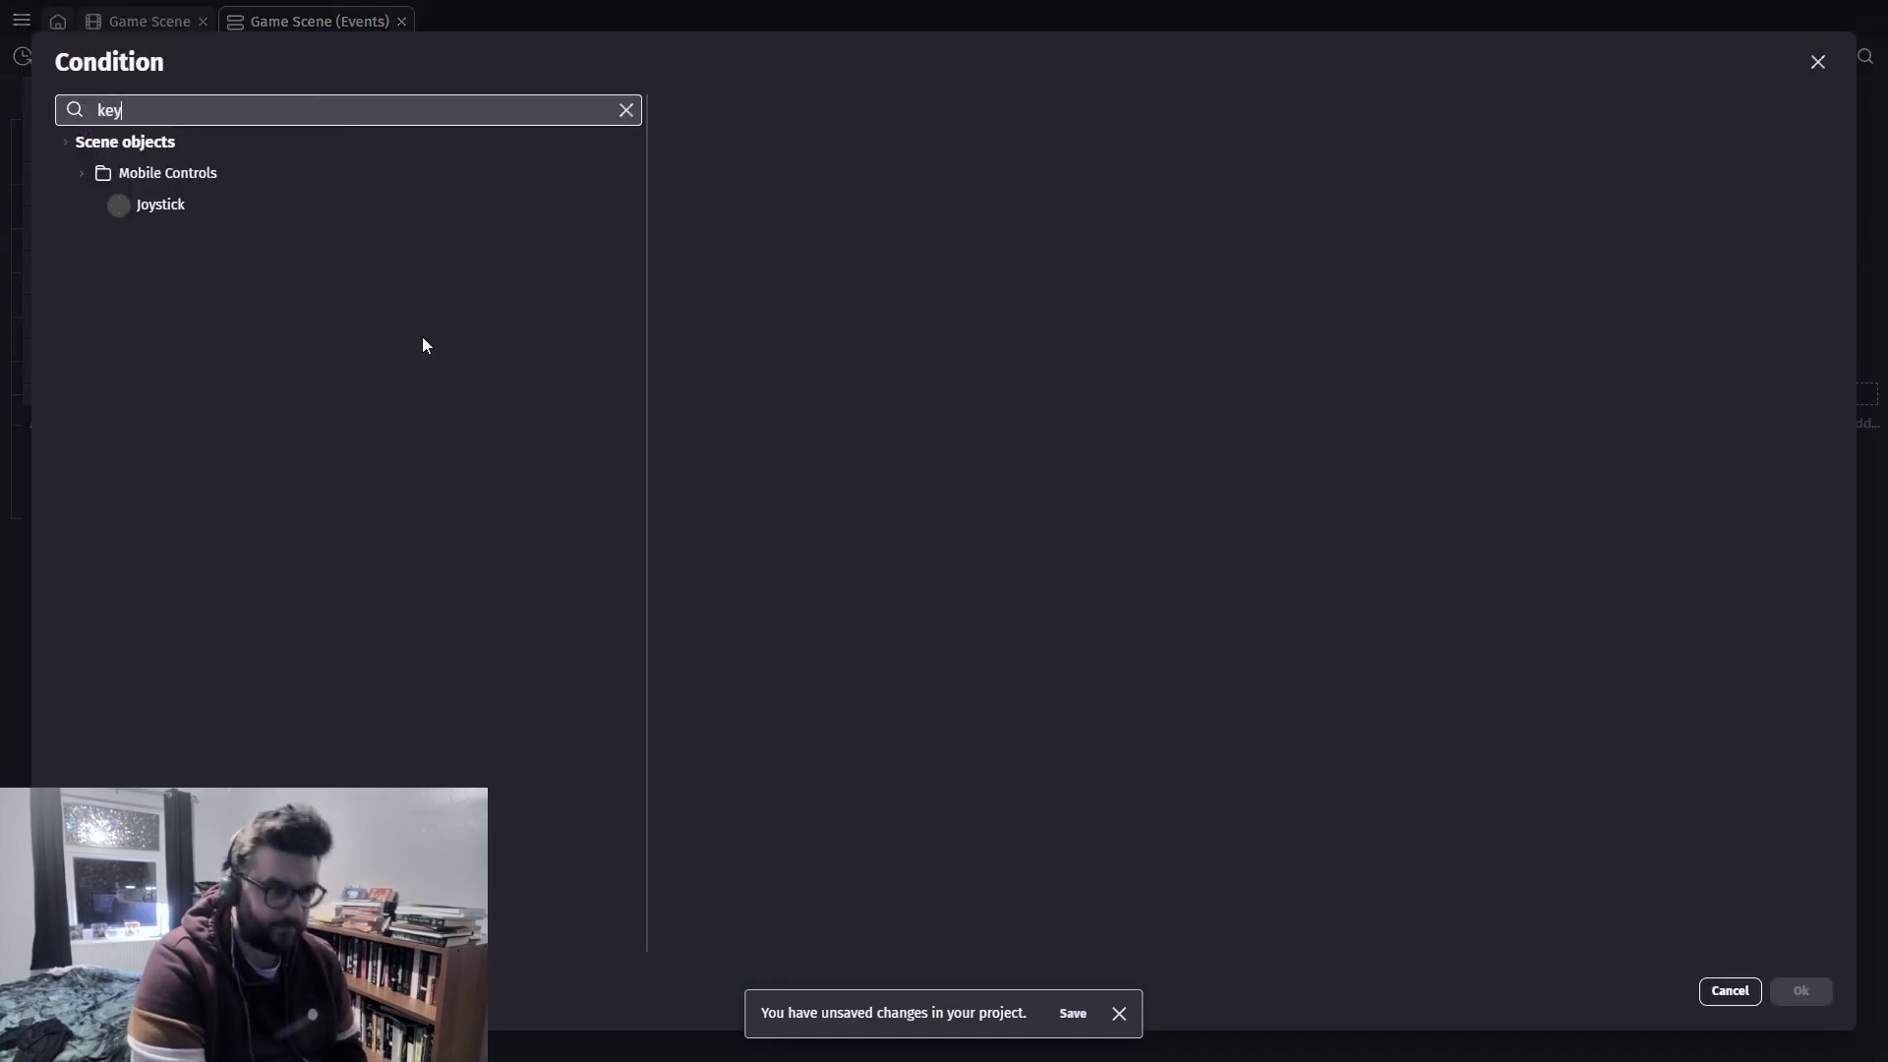
click(157, 178)
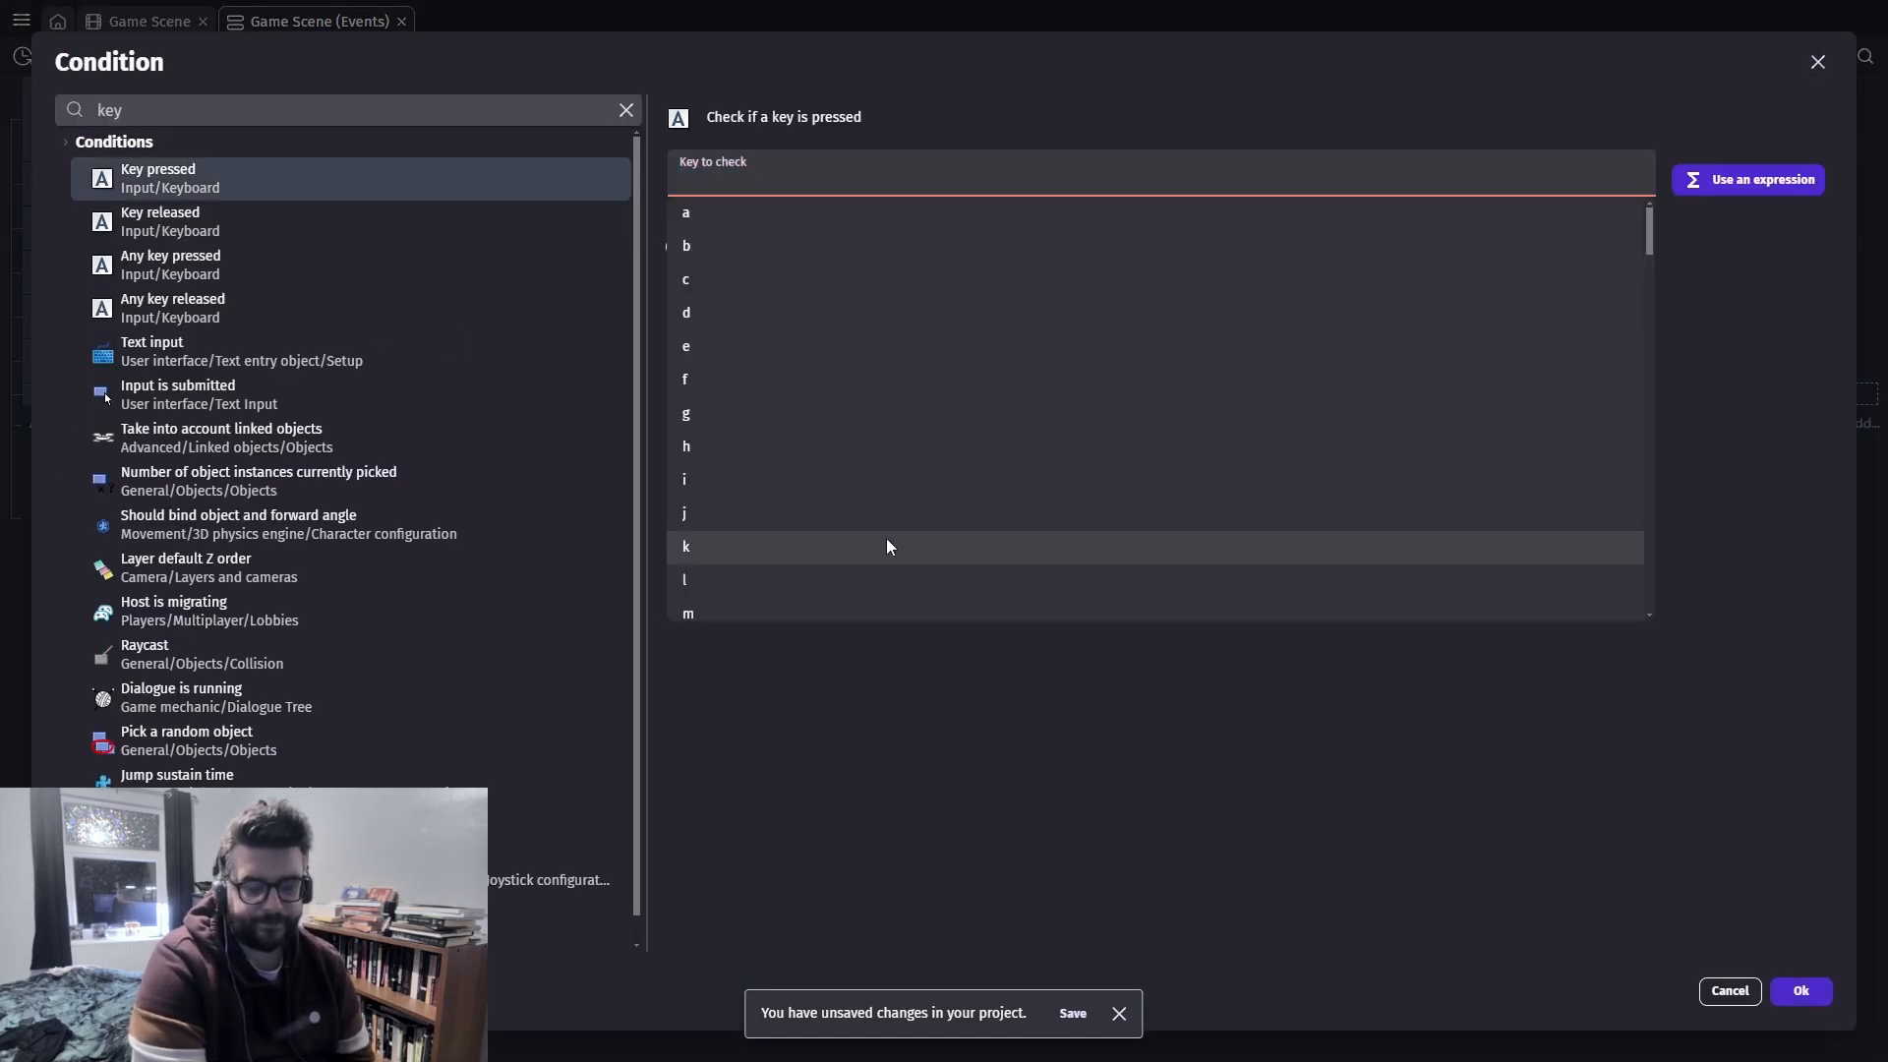
scroll(977, 443, down, 8)
drag(1651, 327, 1631, 640)
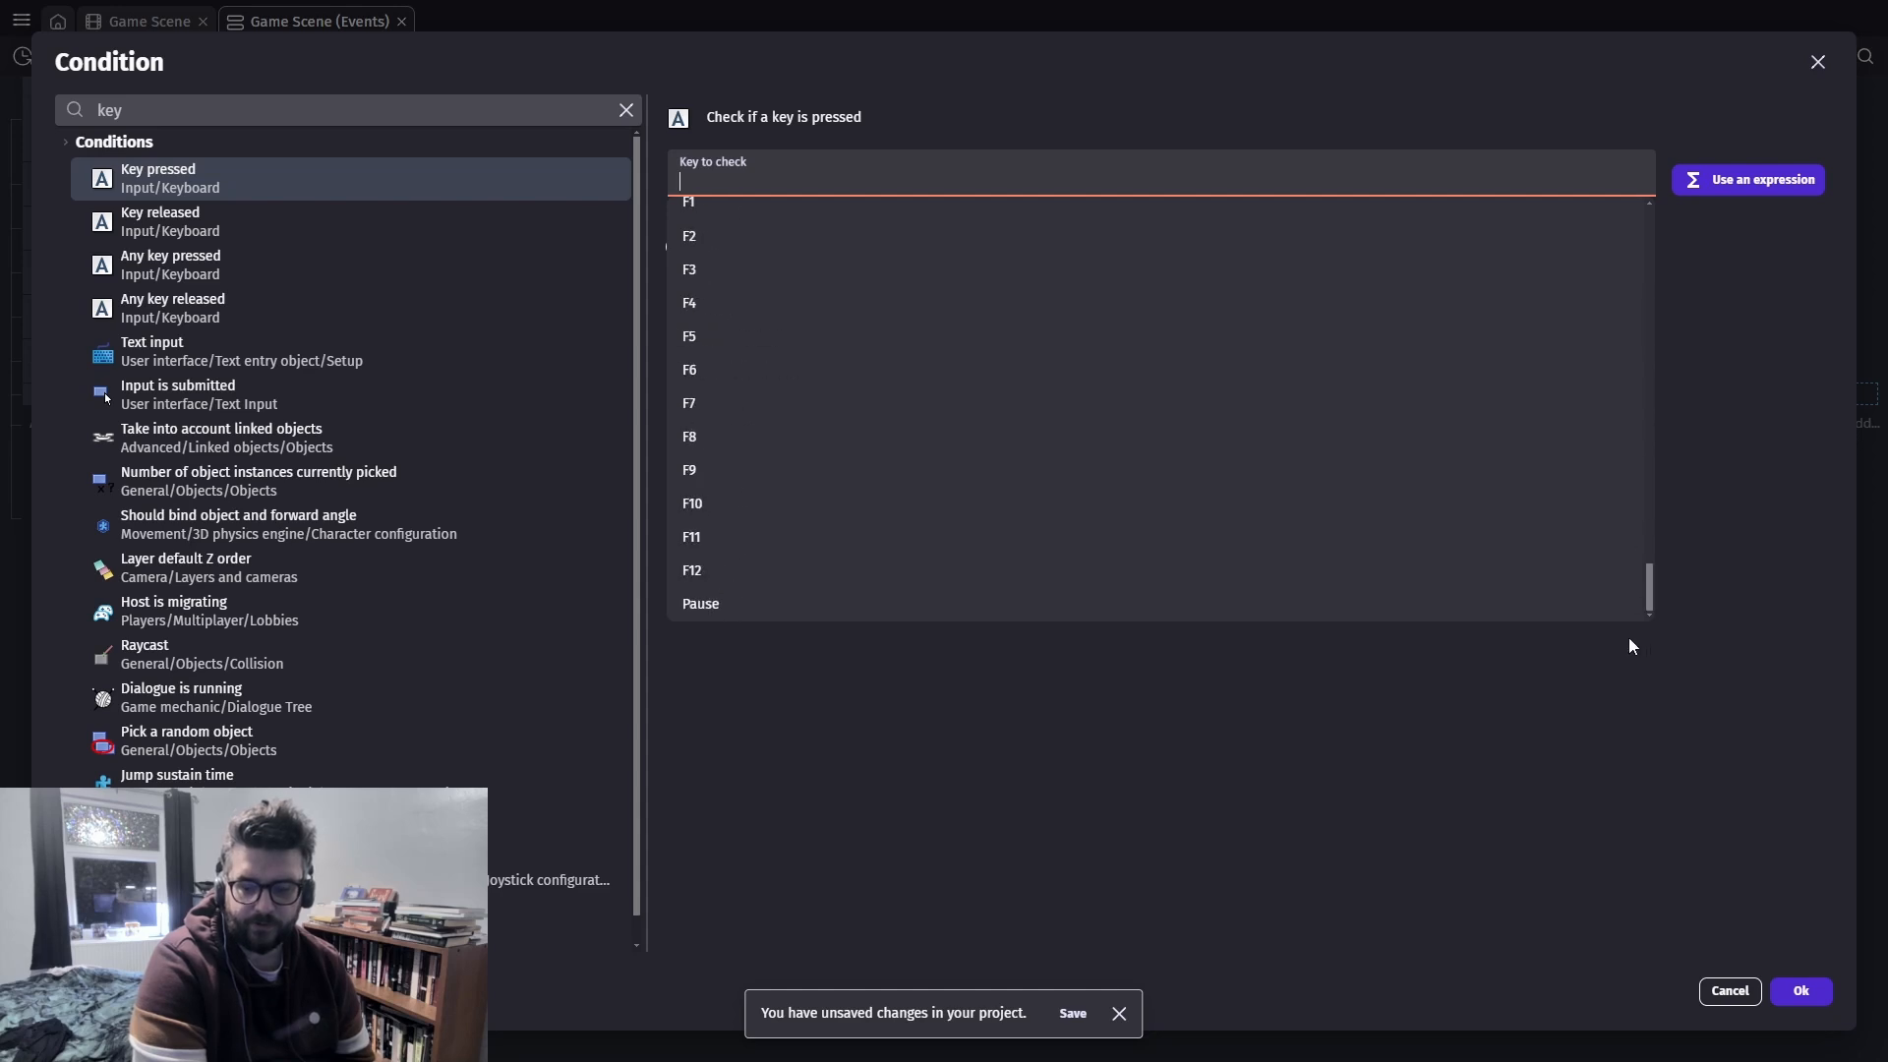
scroll(826, 497, up, 4)
scroll(826, 497, up, 2)
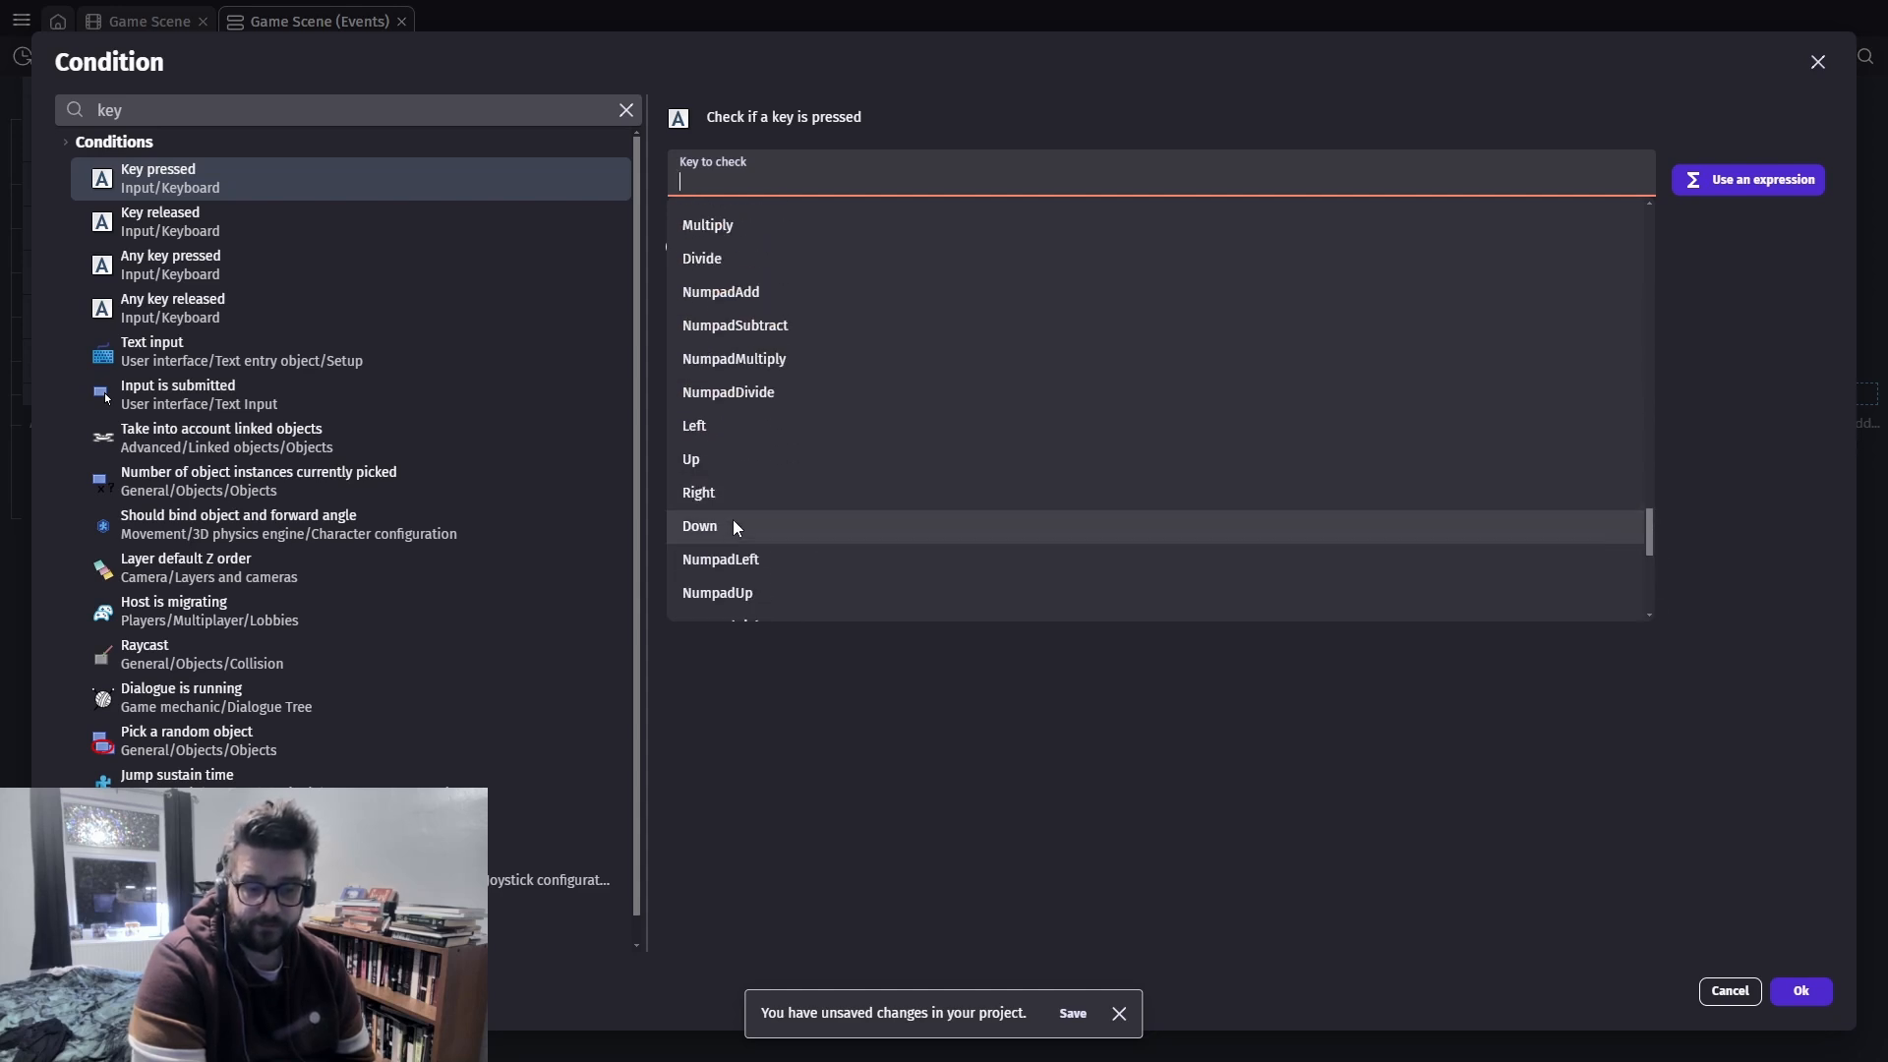
click(737, 524)
click(1796, 994)
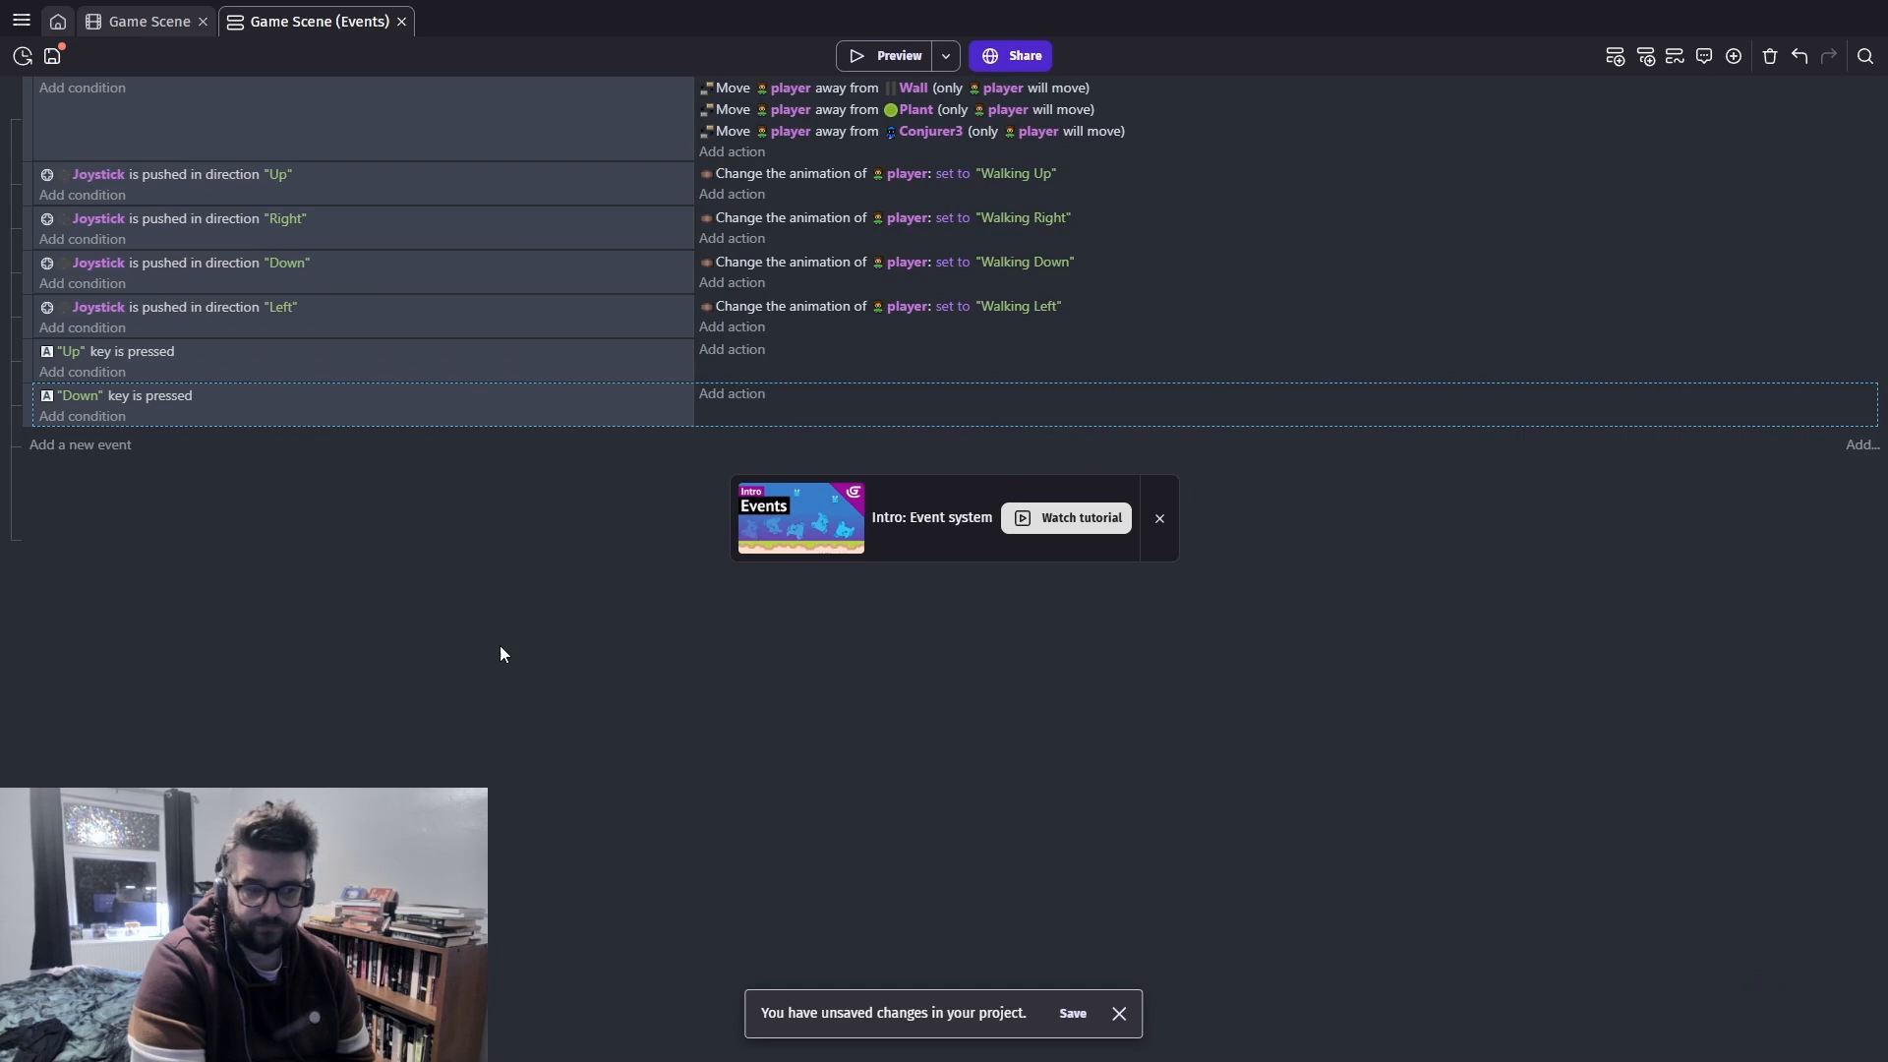
Copy the Down key condition into two new events at the end of the sheet
right_click(202, 396)
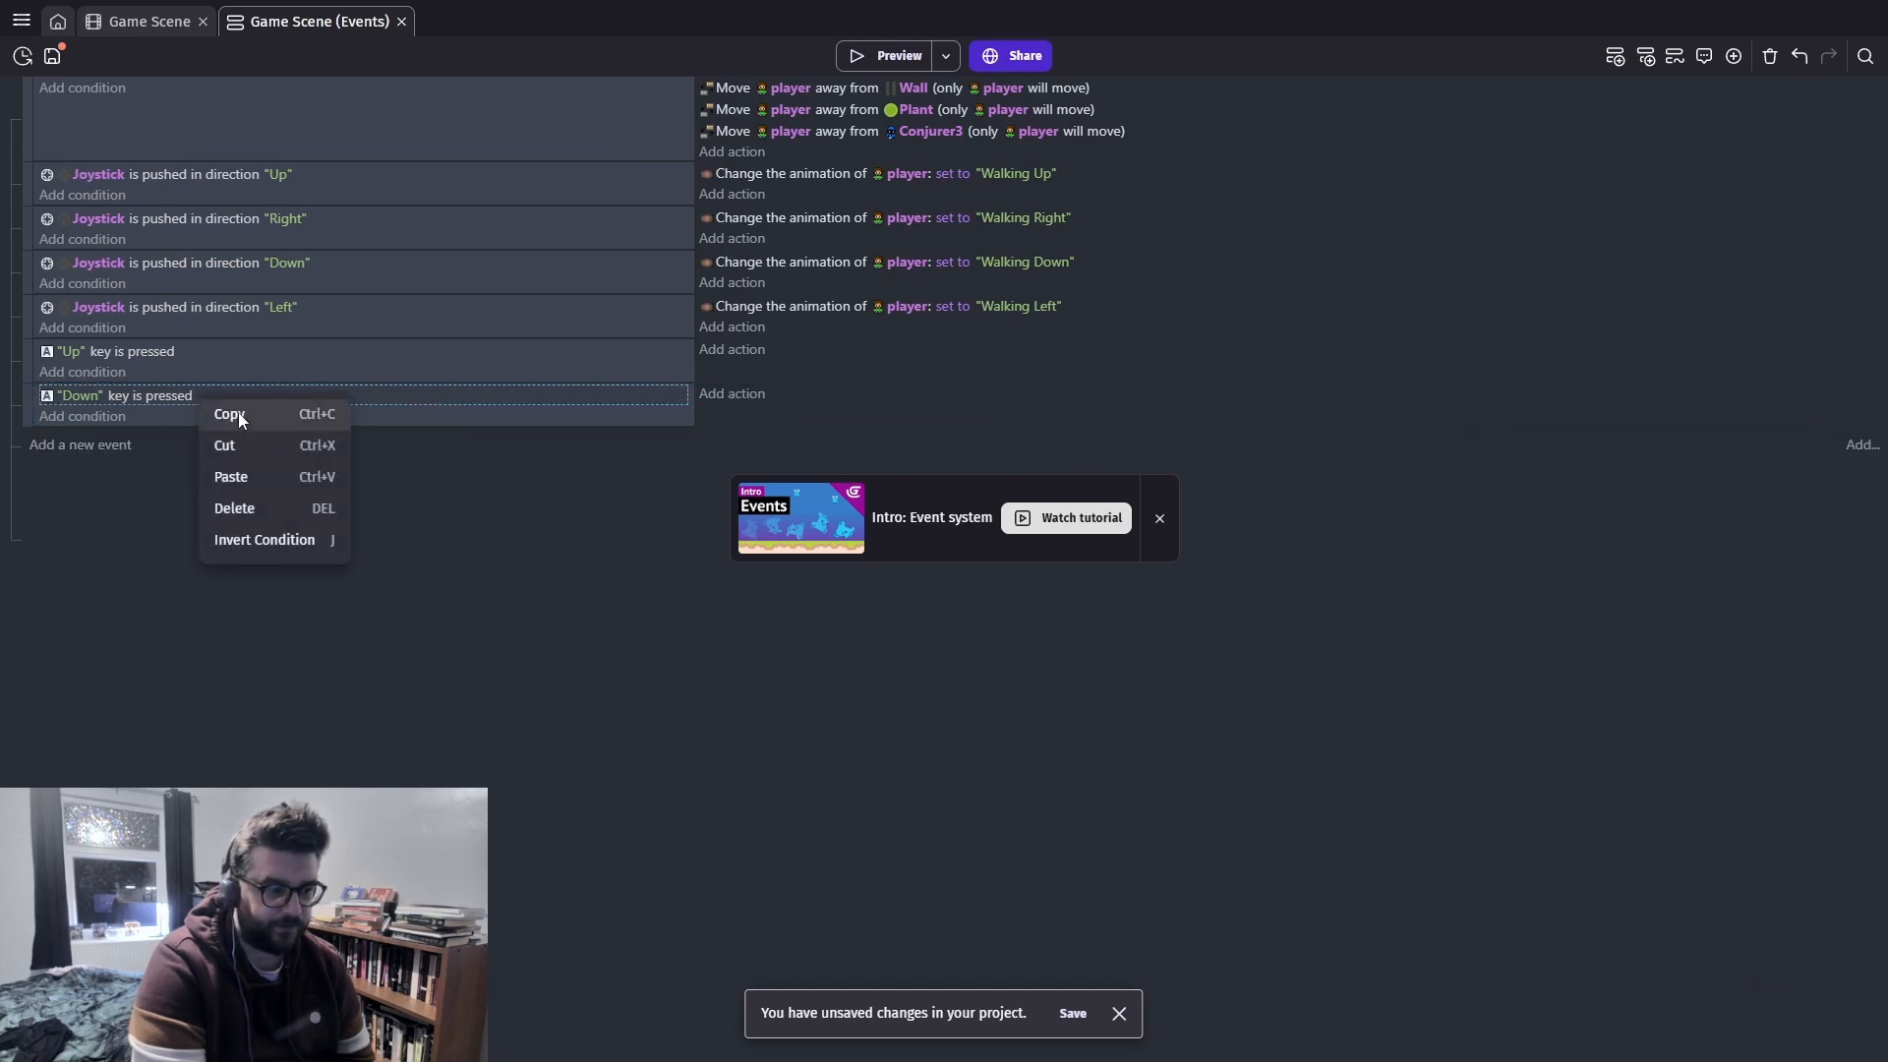
click(241, 419)
click(118, 447)
click(143, 439)
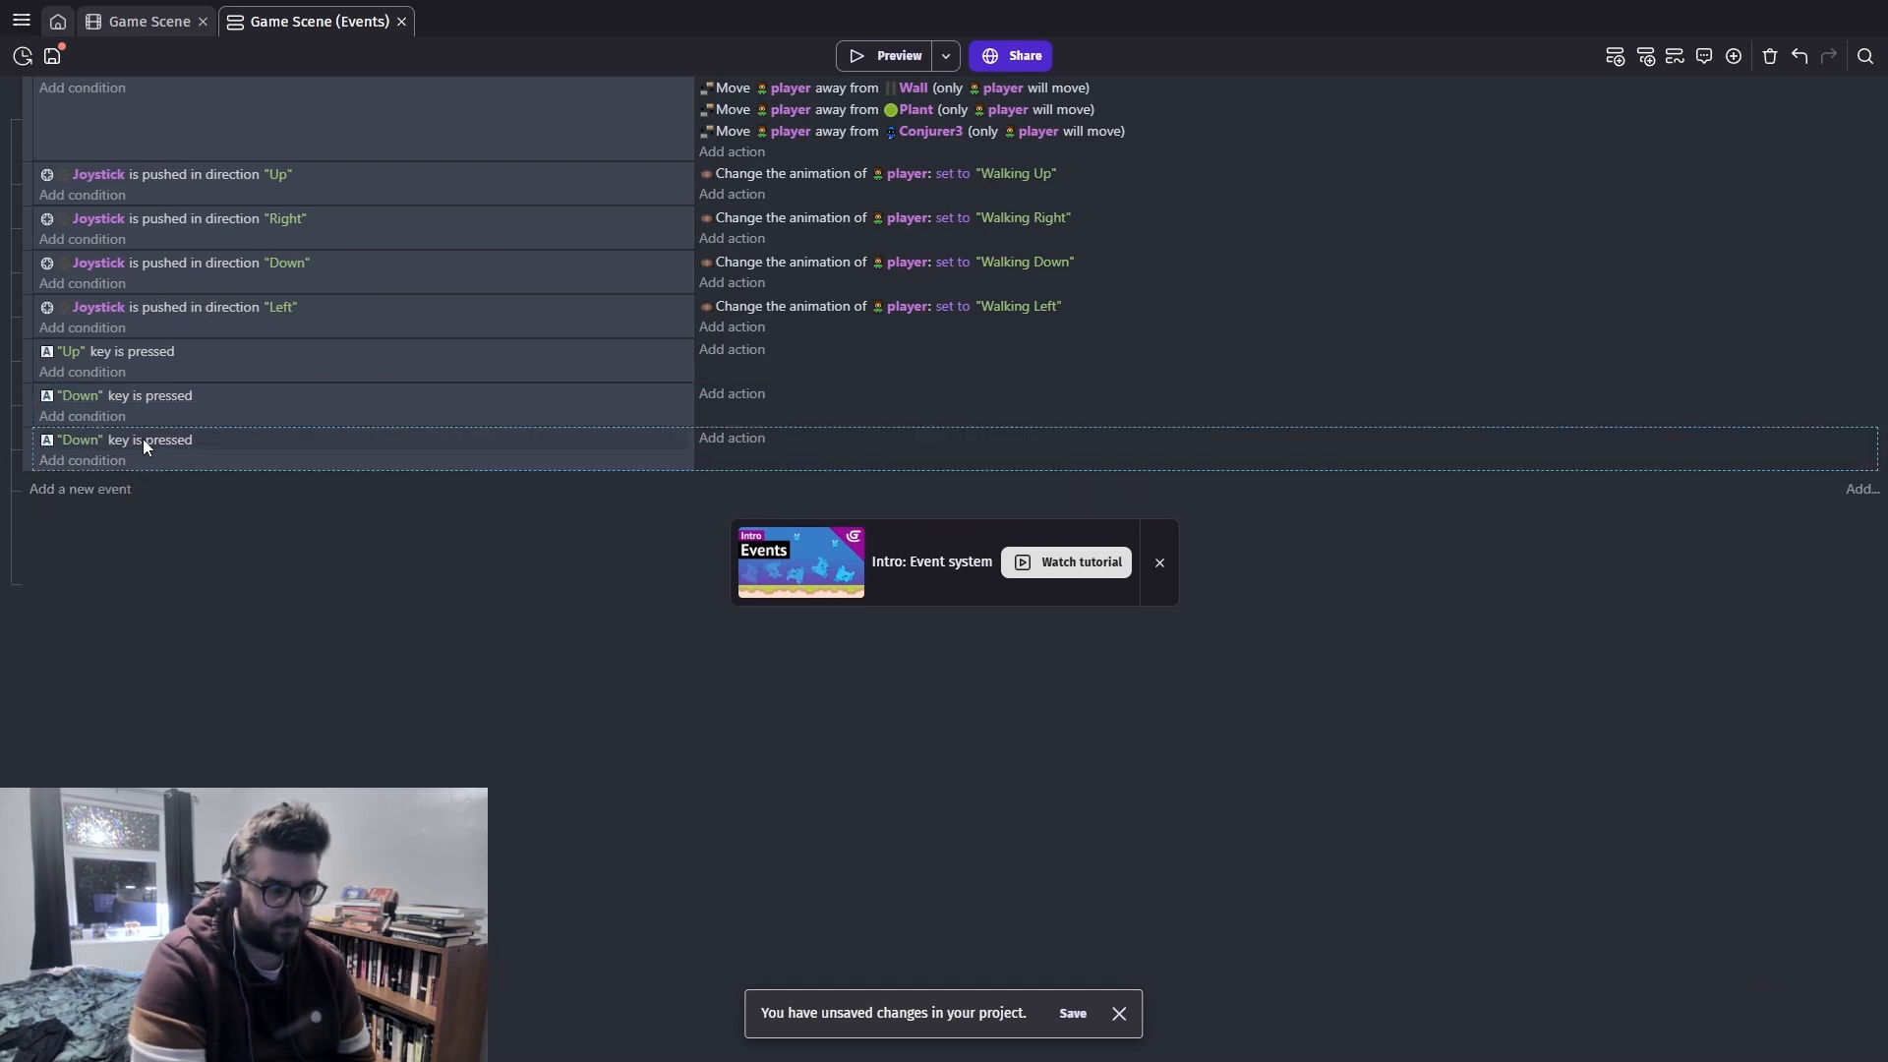
click(86, 492)
click(182, 487)
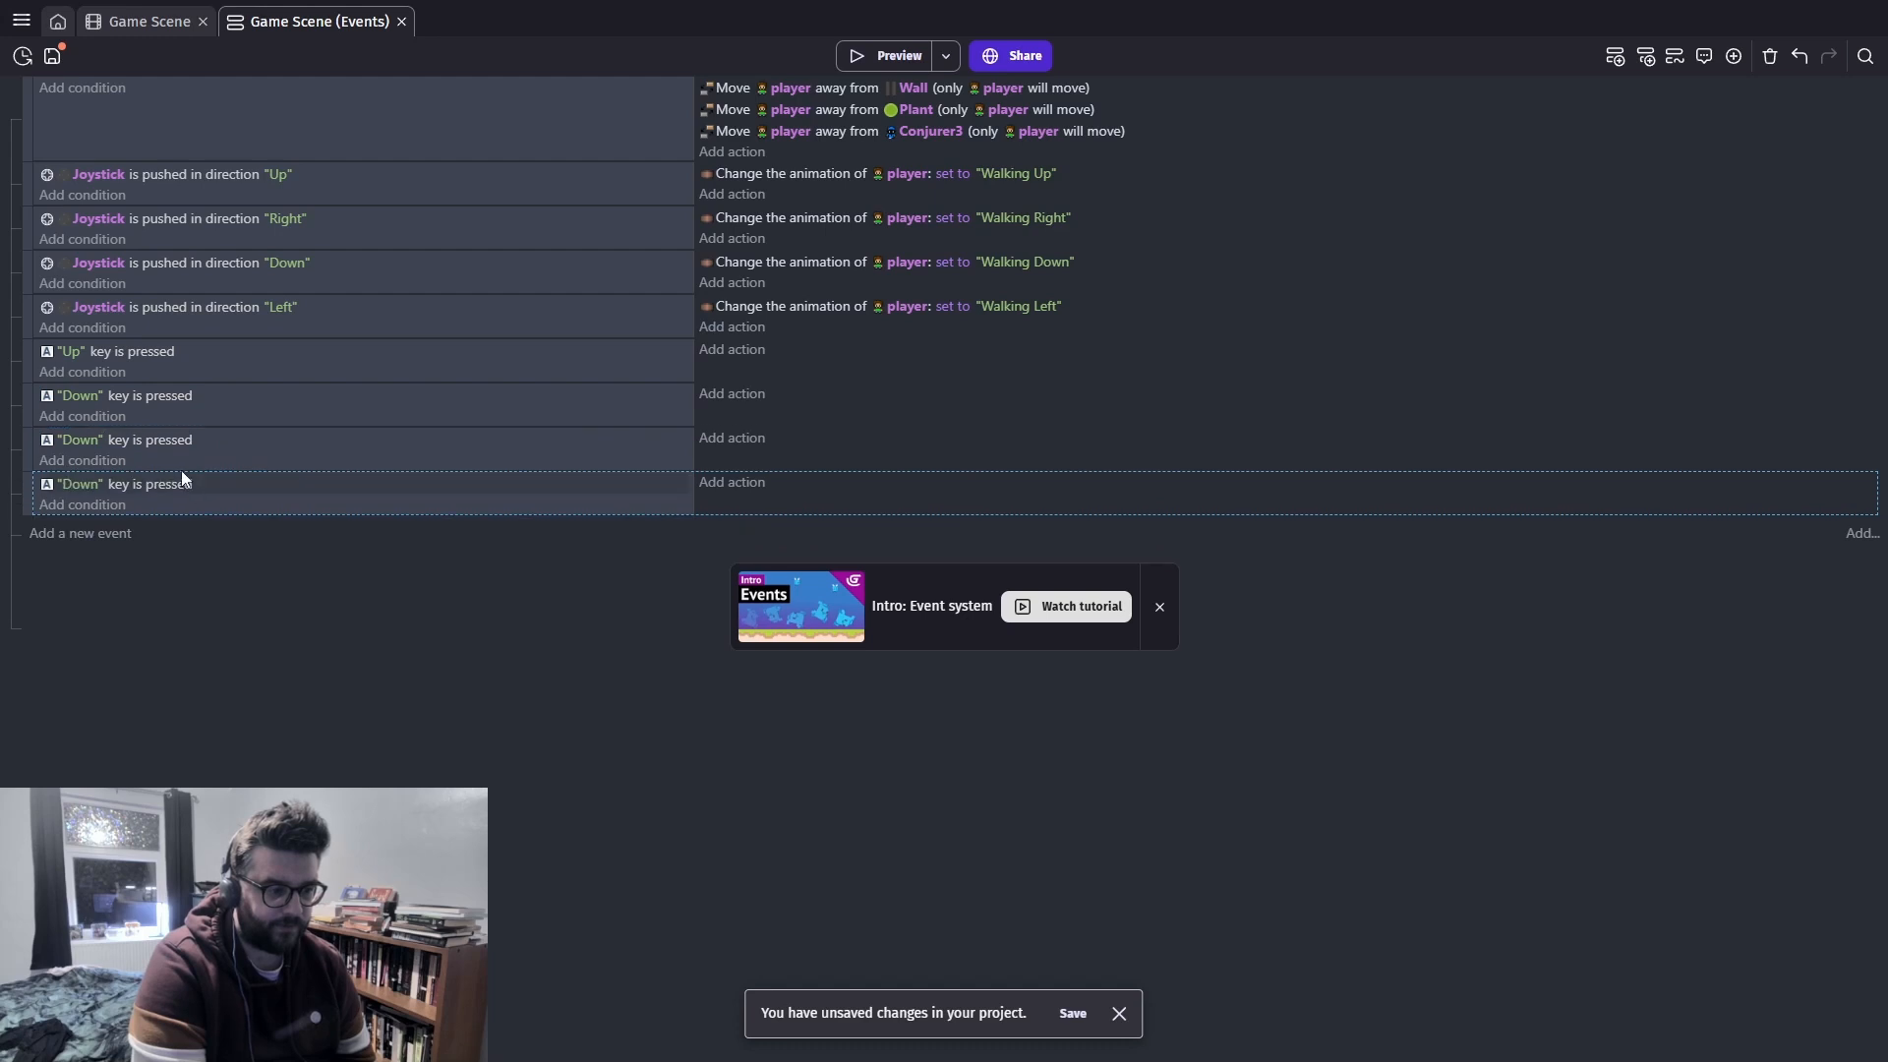
Change the key checked in the last two Down key events to Right and Left respectively
click(92, 439)
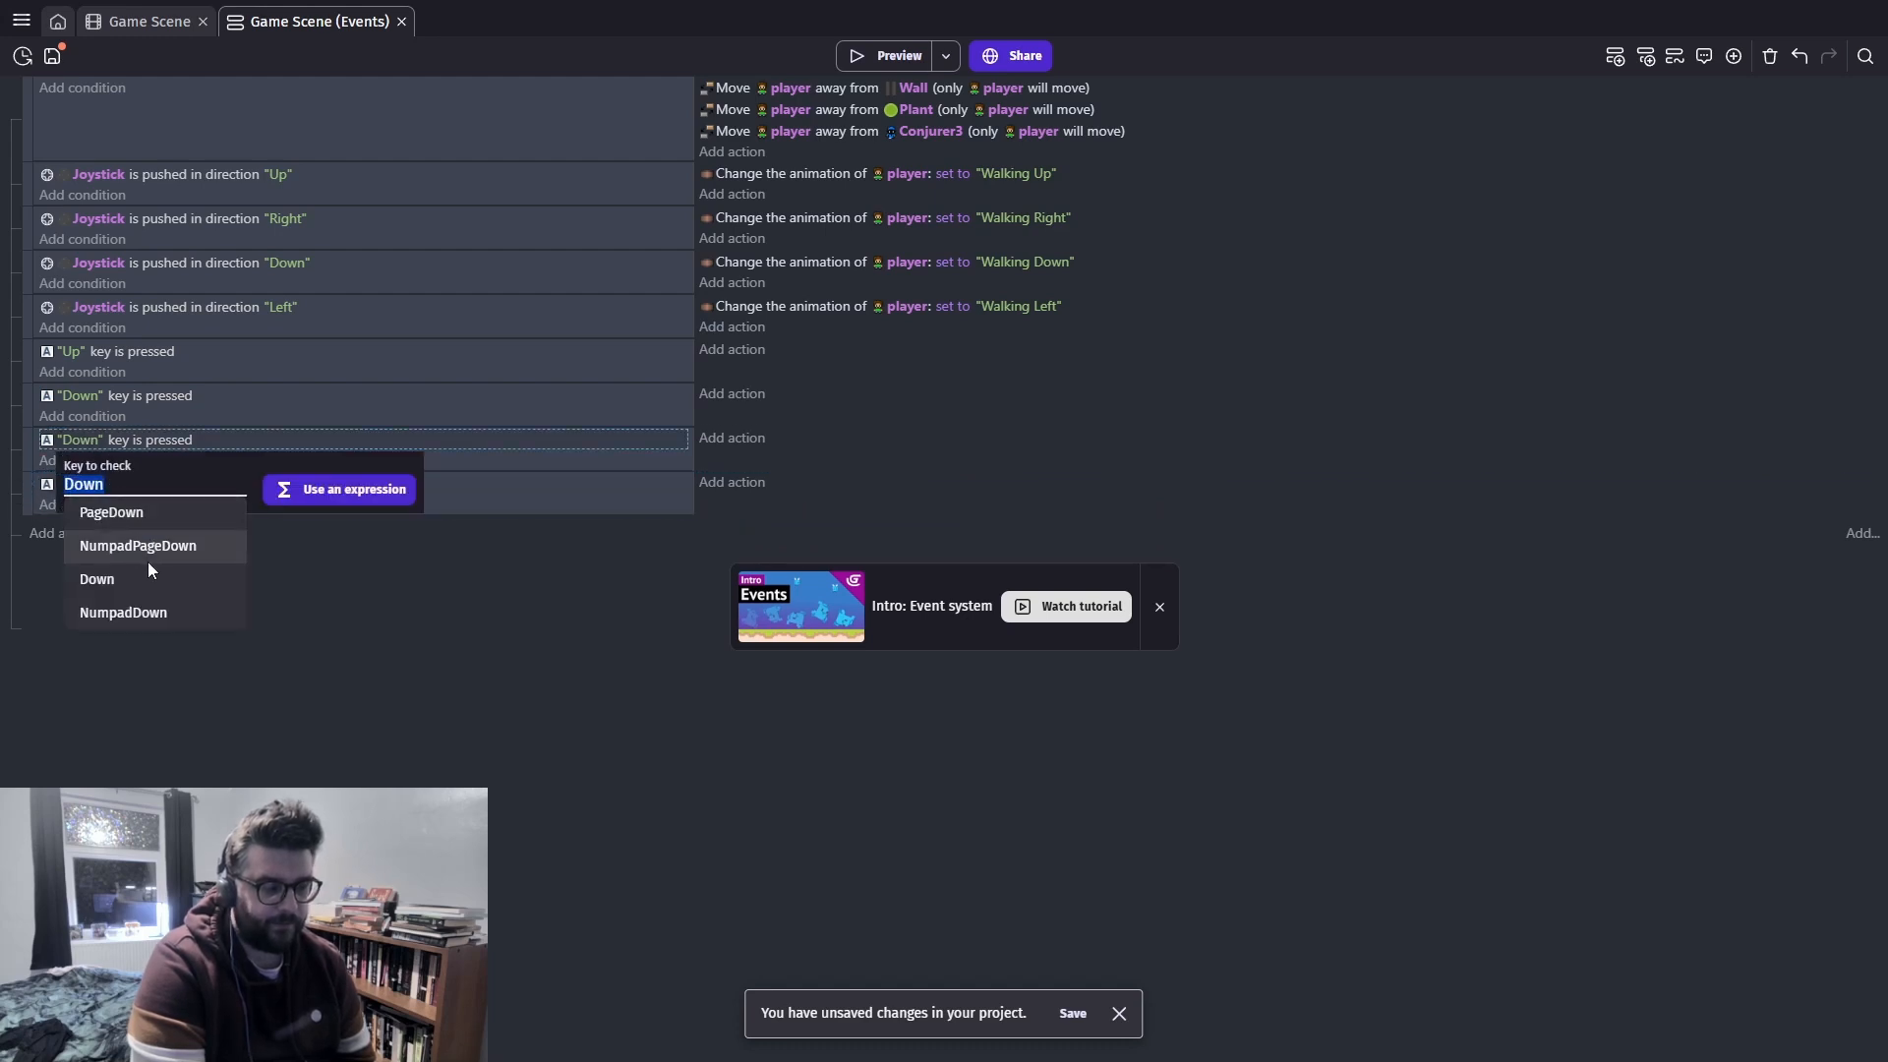
text(righ)
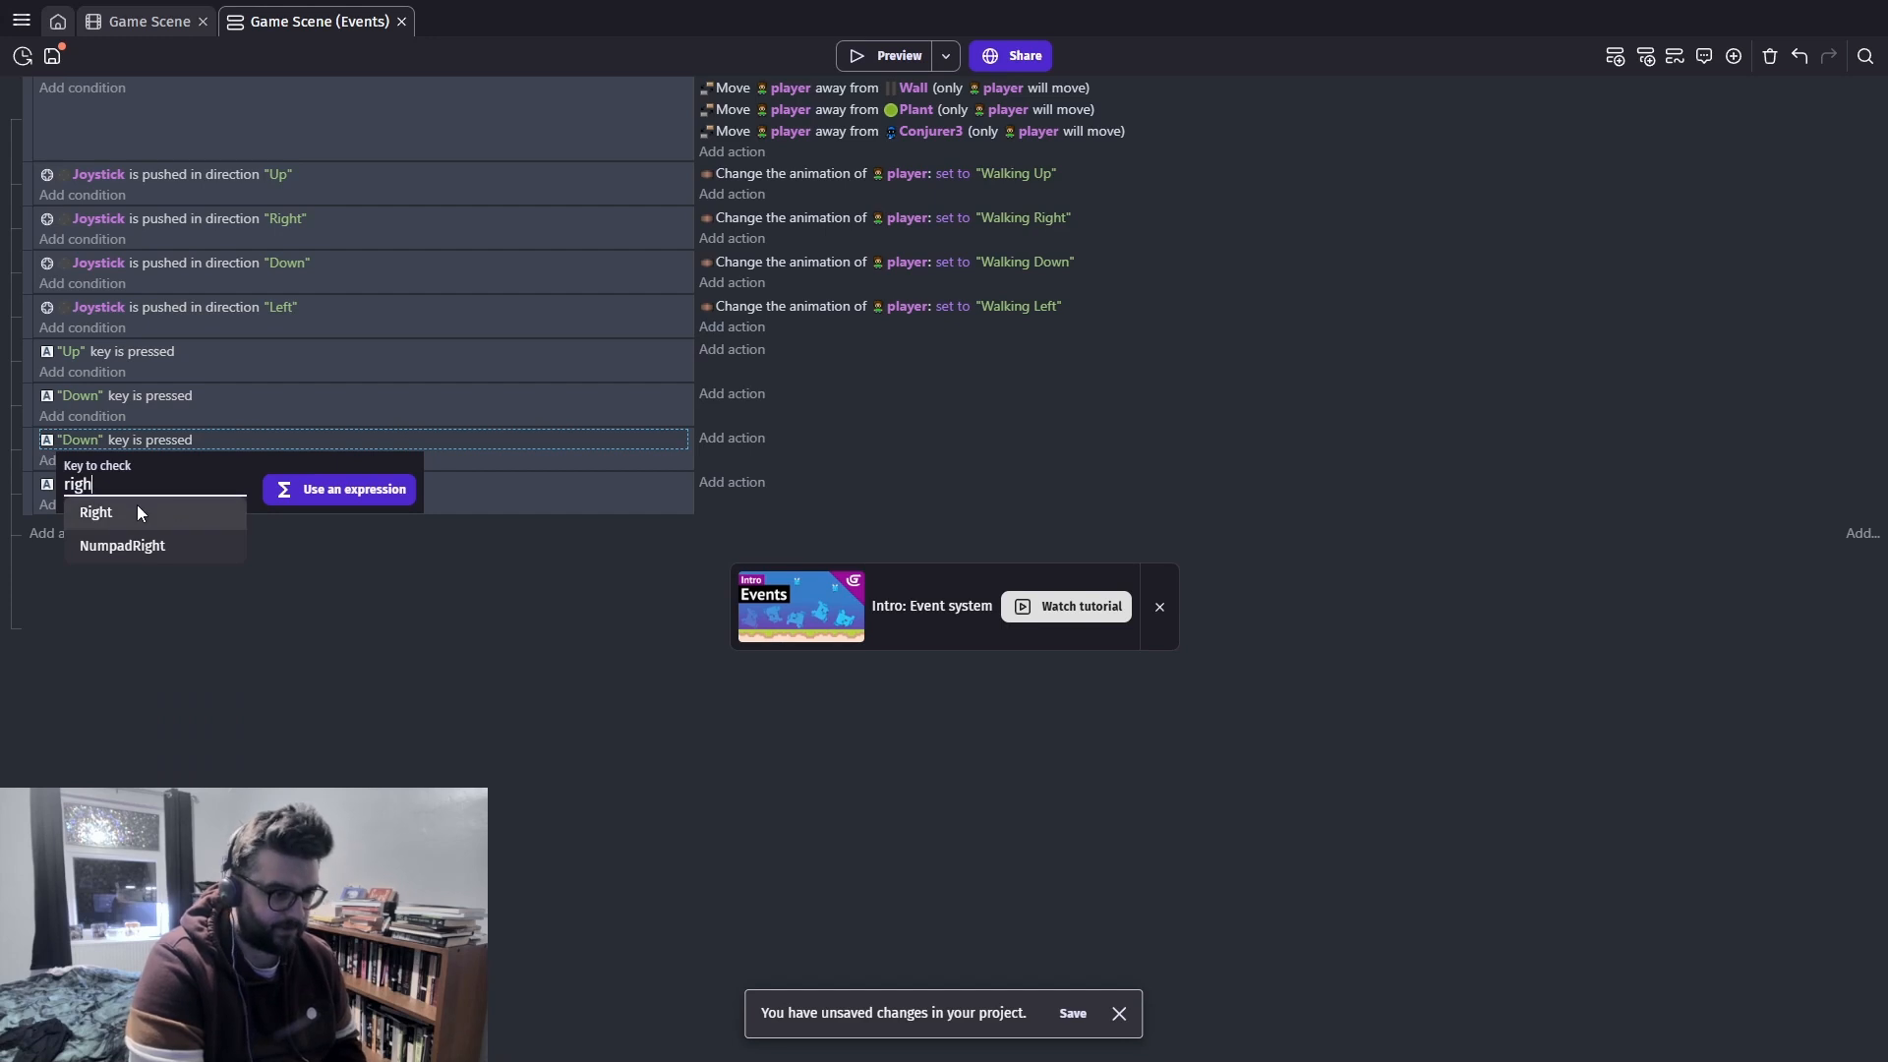
click(137, 506)
click(86, 483)
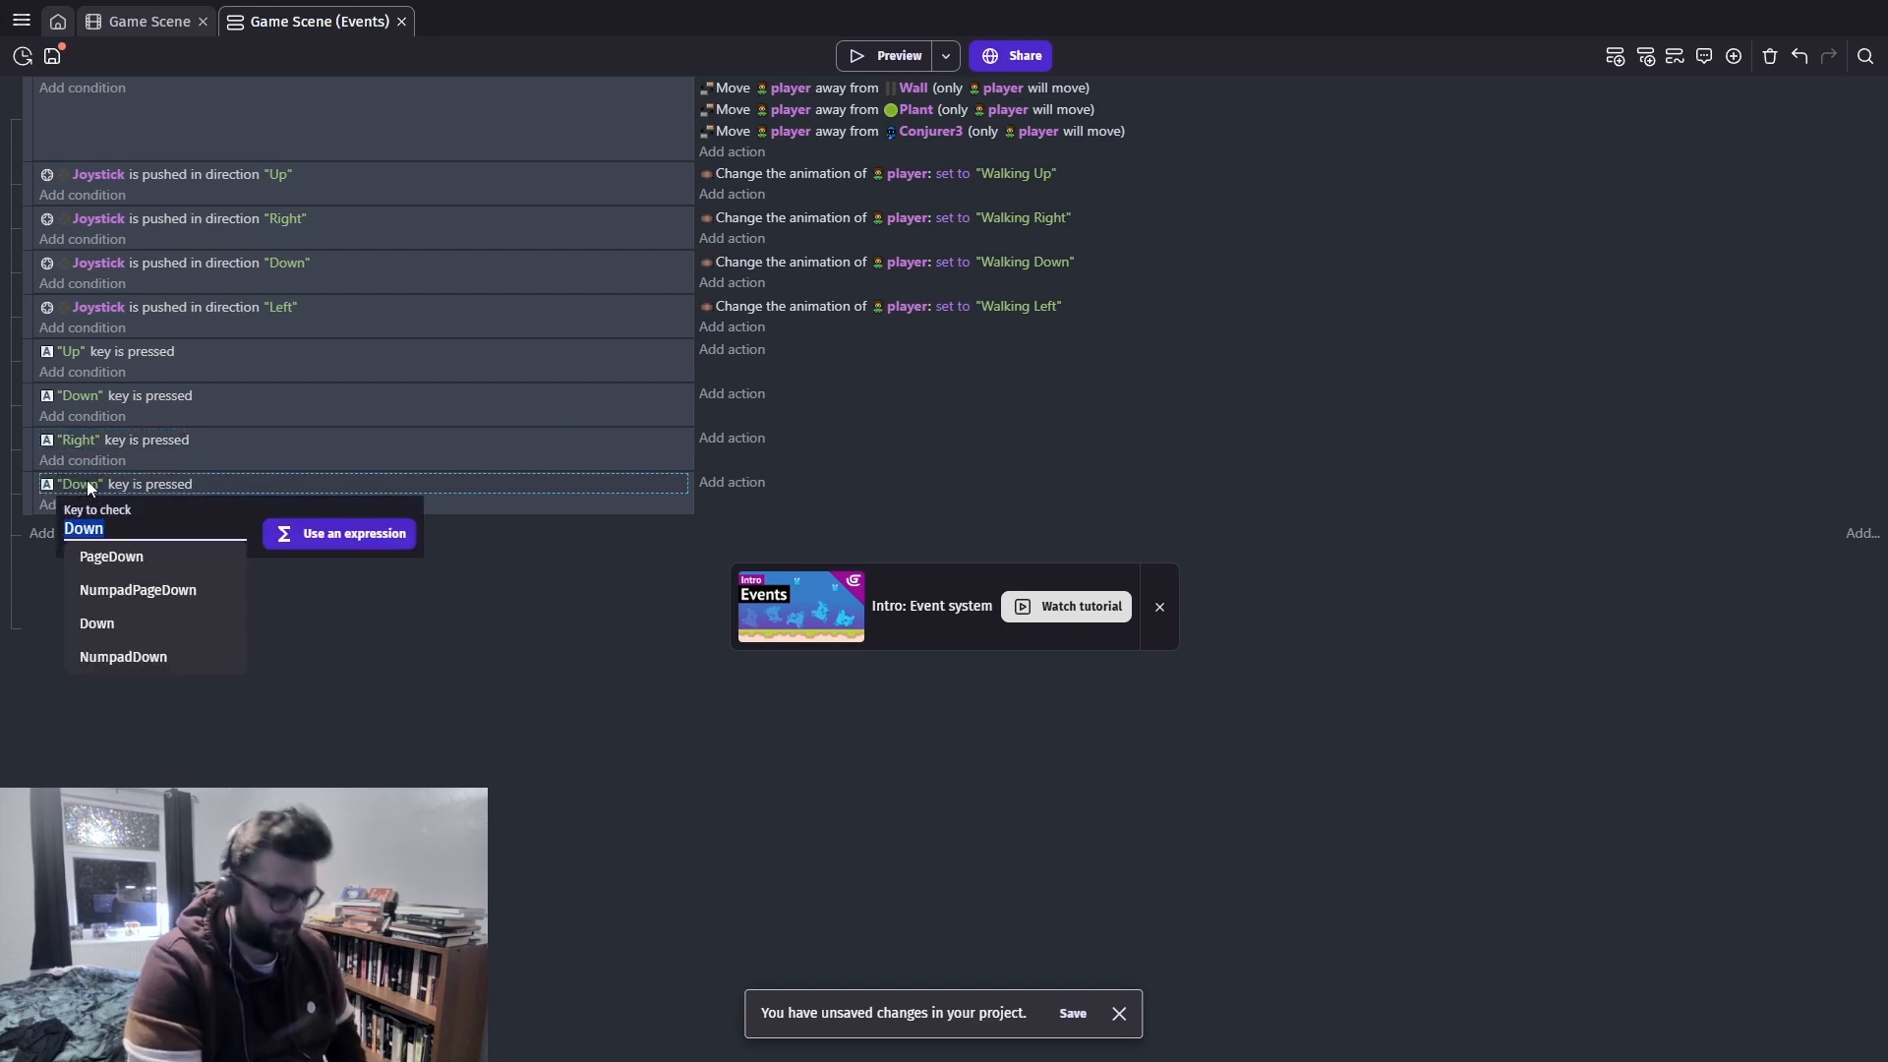
text(lwft)
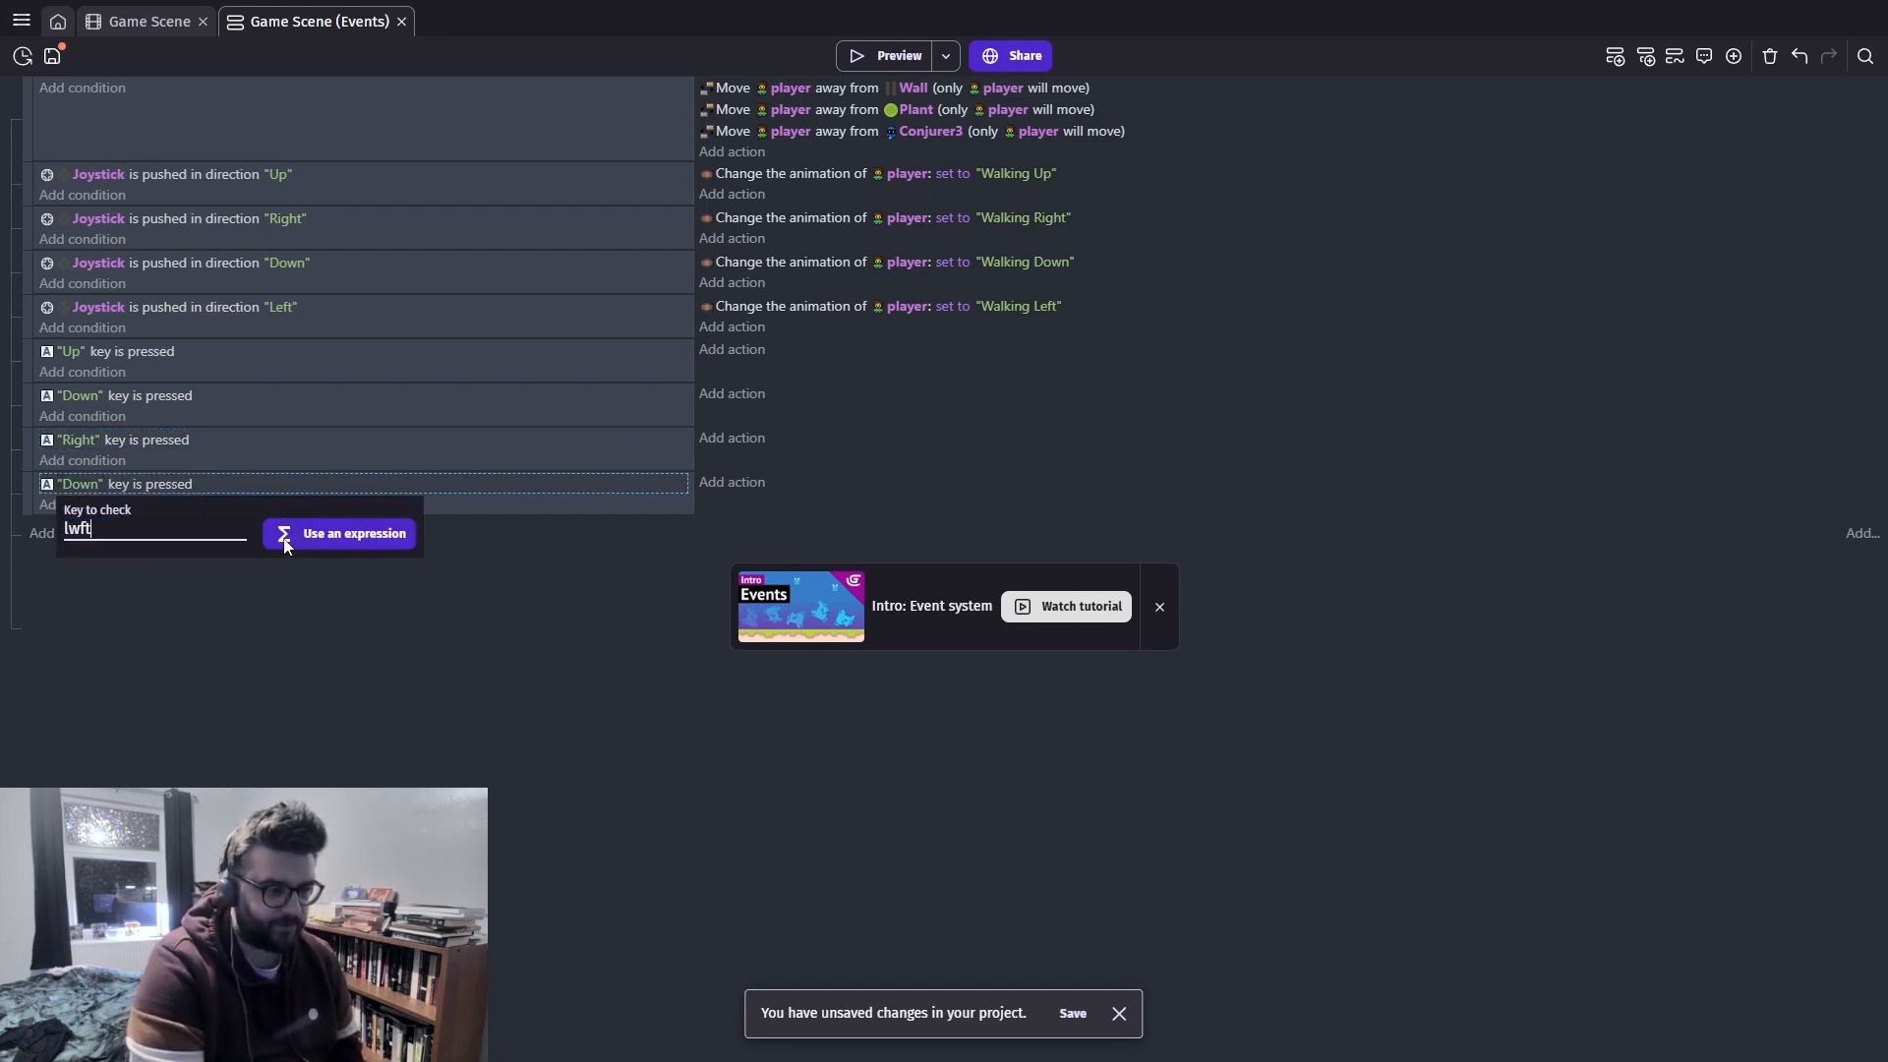
text(ee)
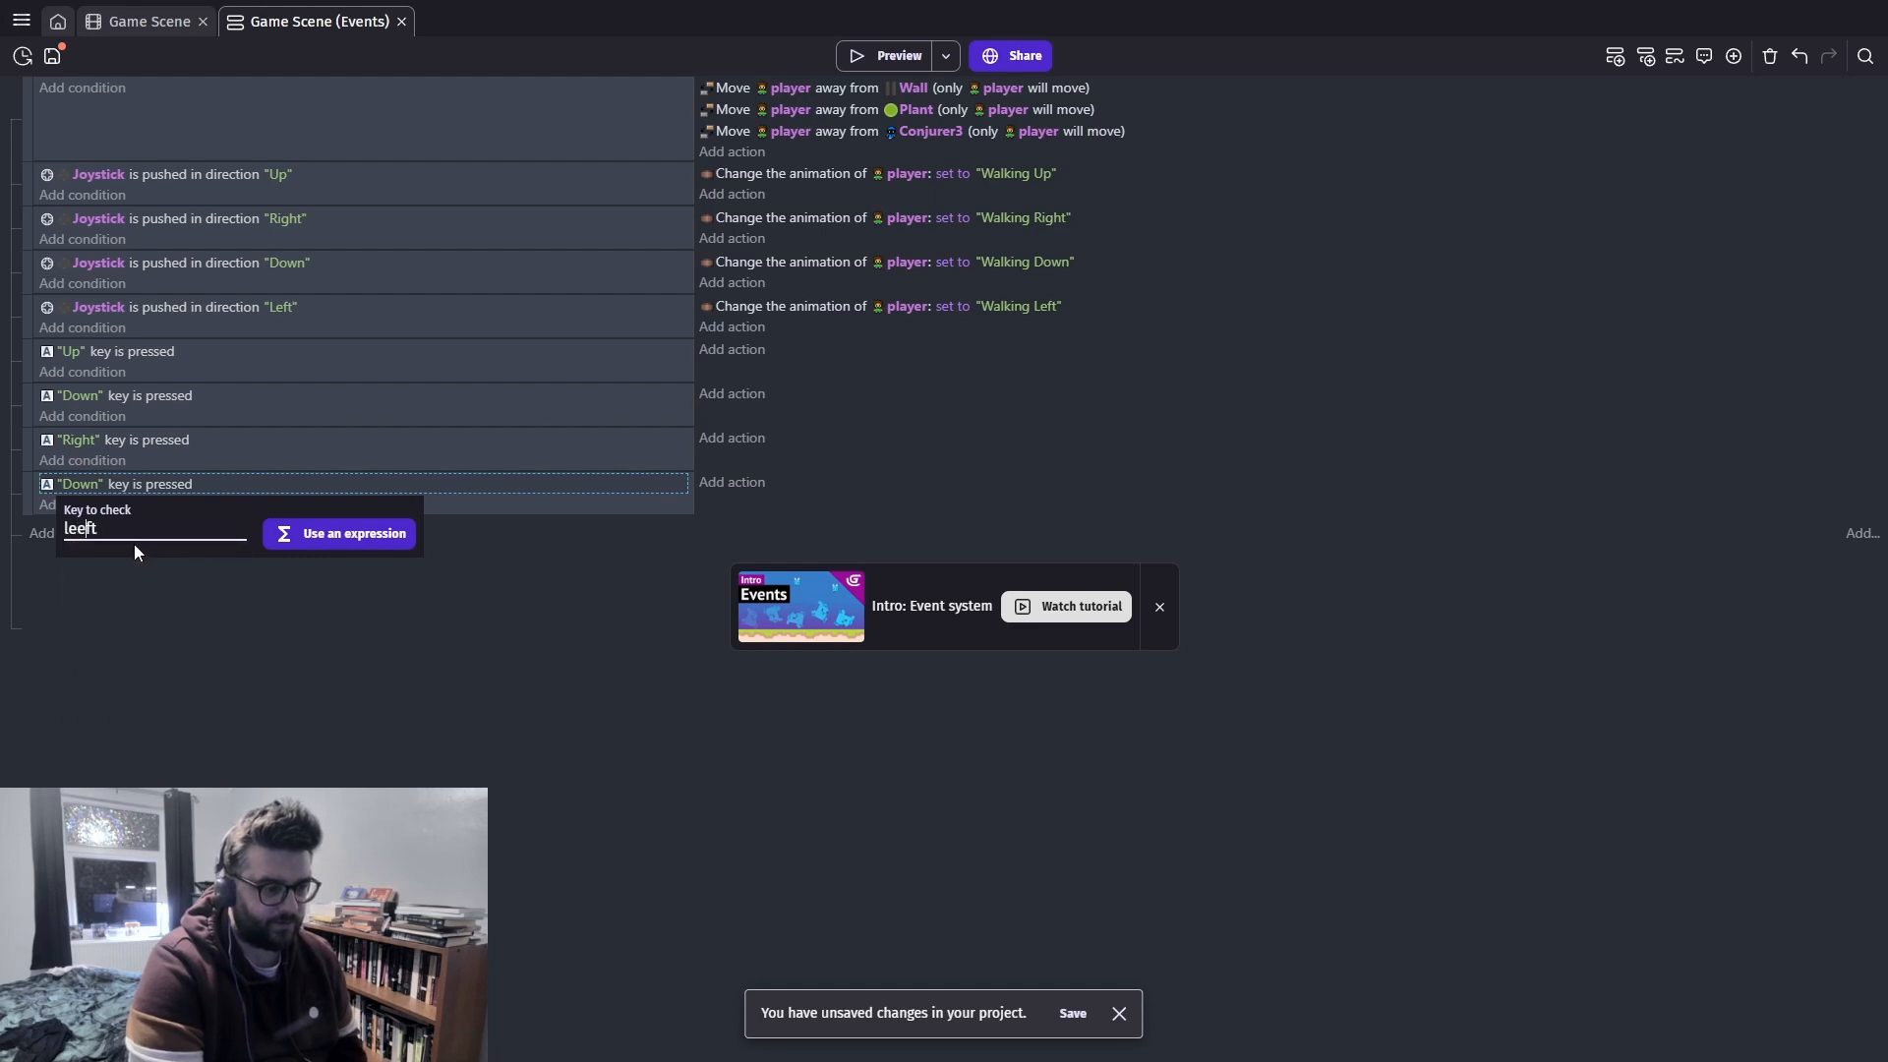
click(178, 556)
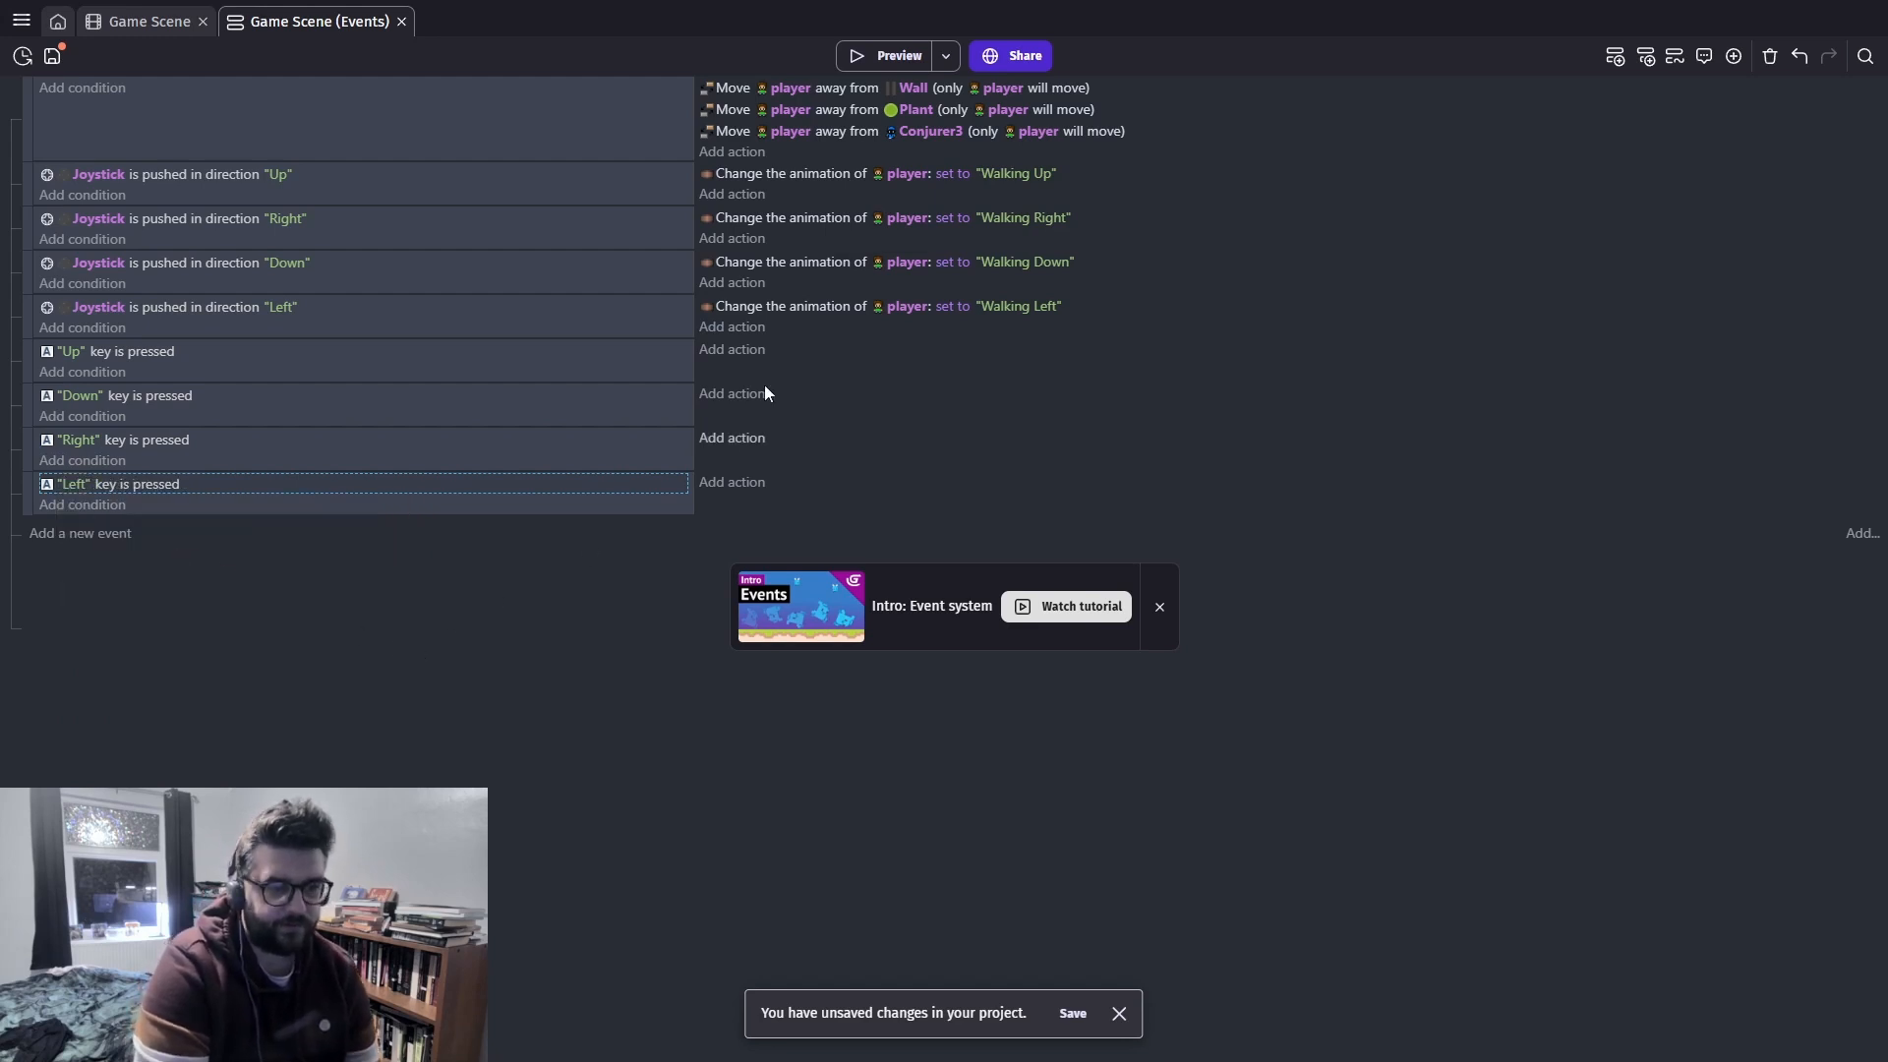
Copy the player's "Walking Up" animation action from the joystick Up event into the Up, Down, Right and Left key events
click(846, 173)
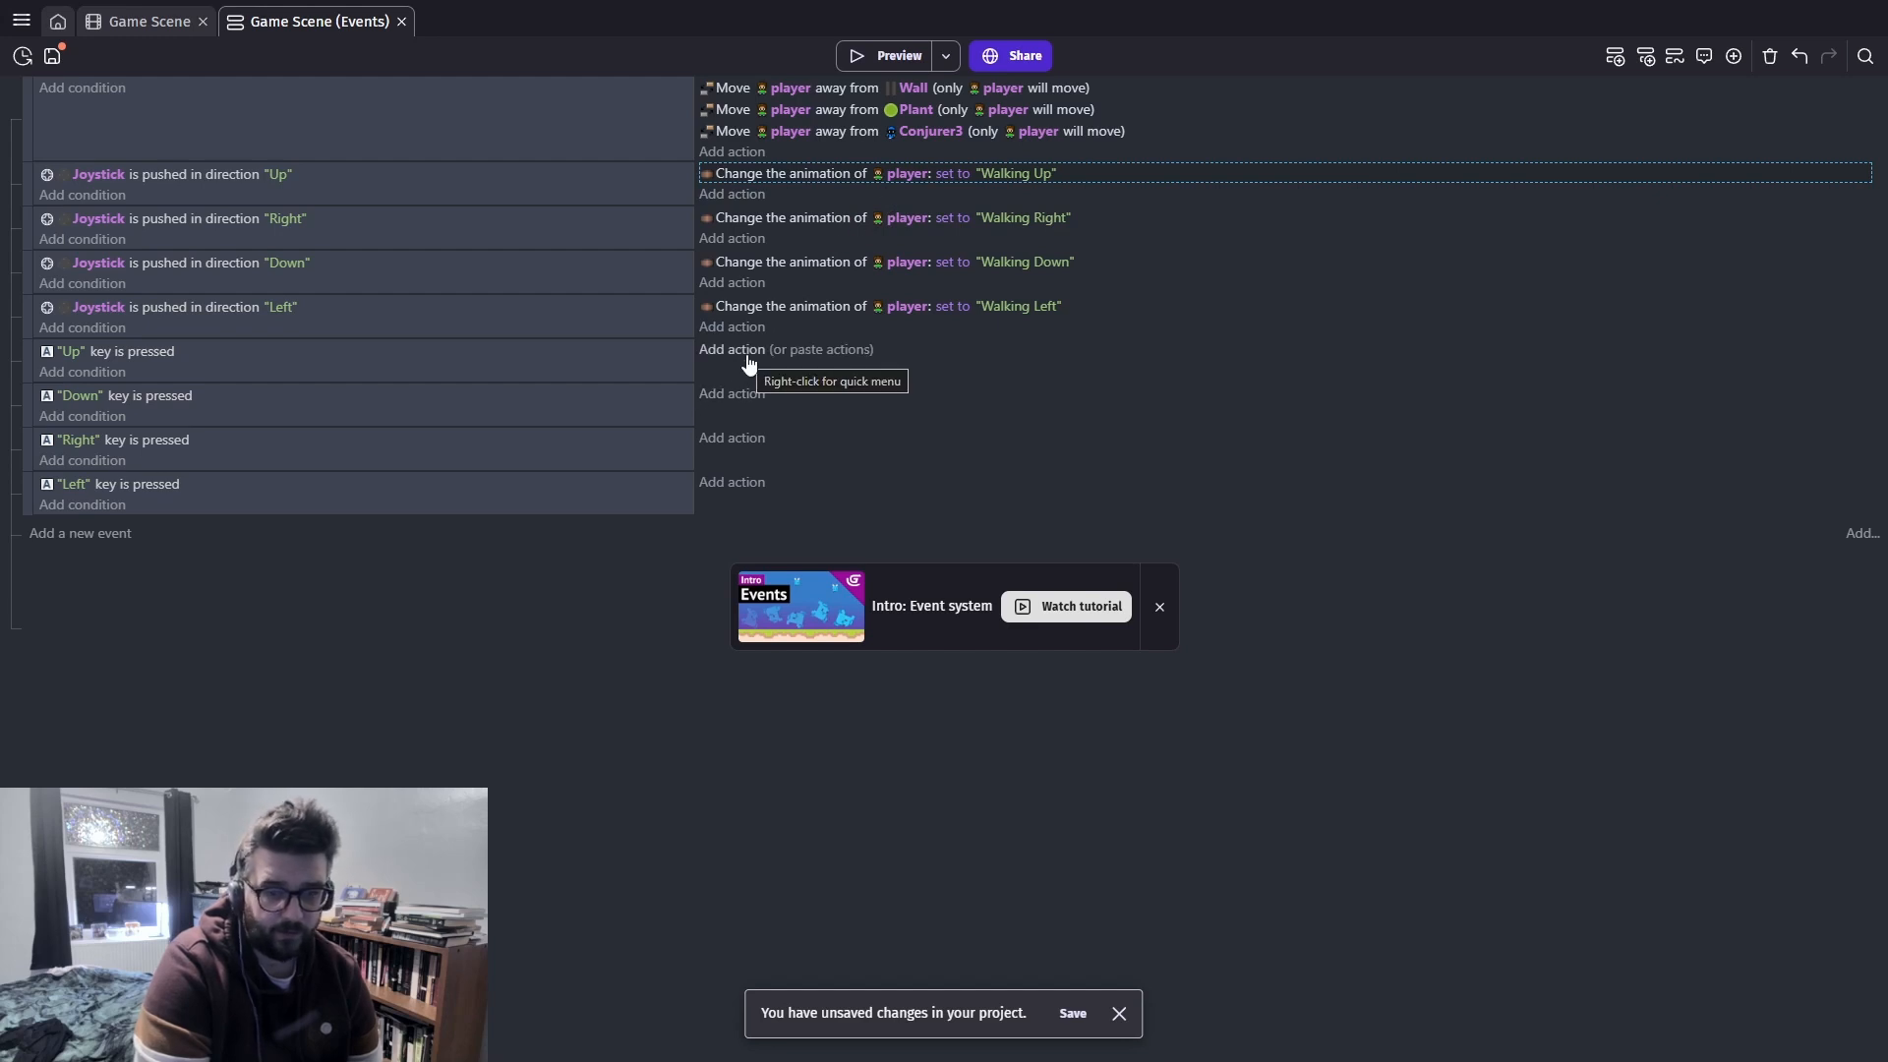
click(801, 351)
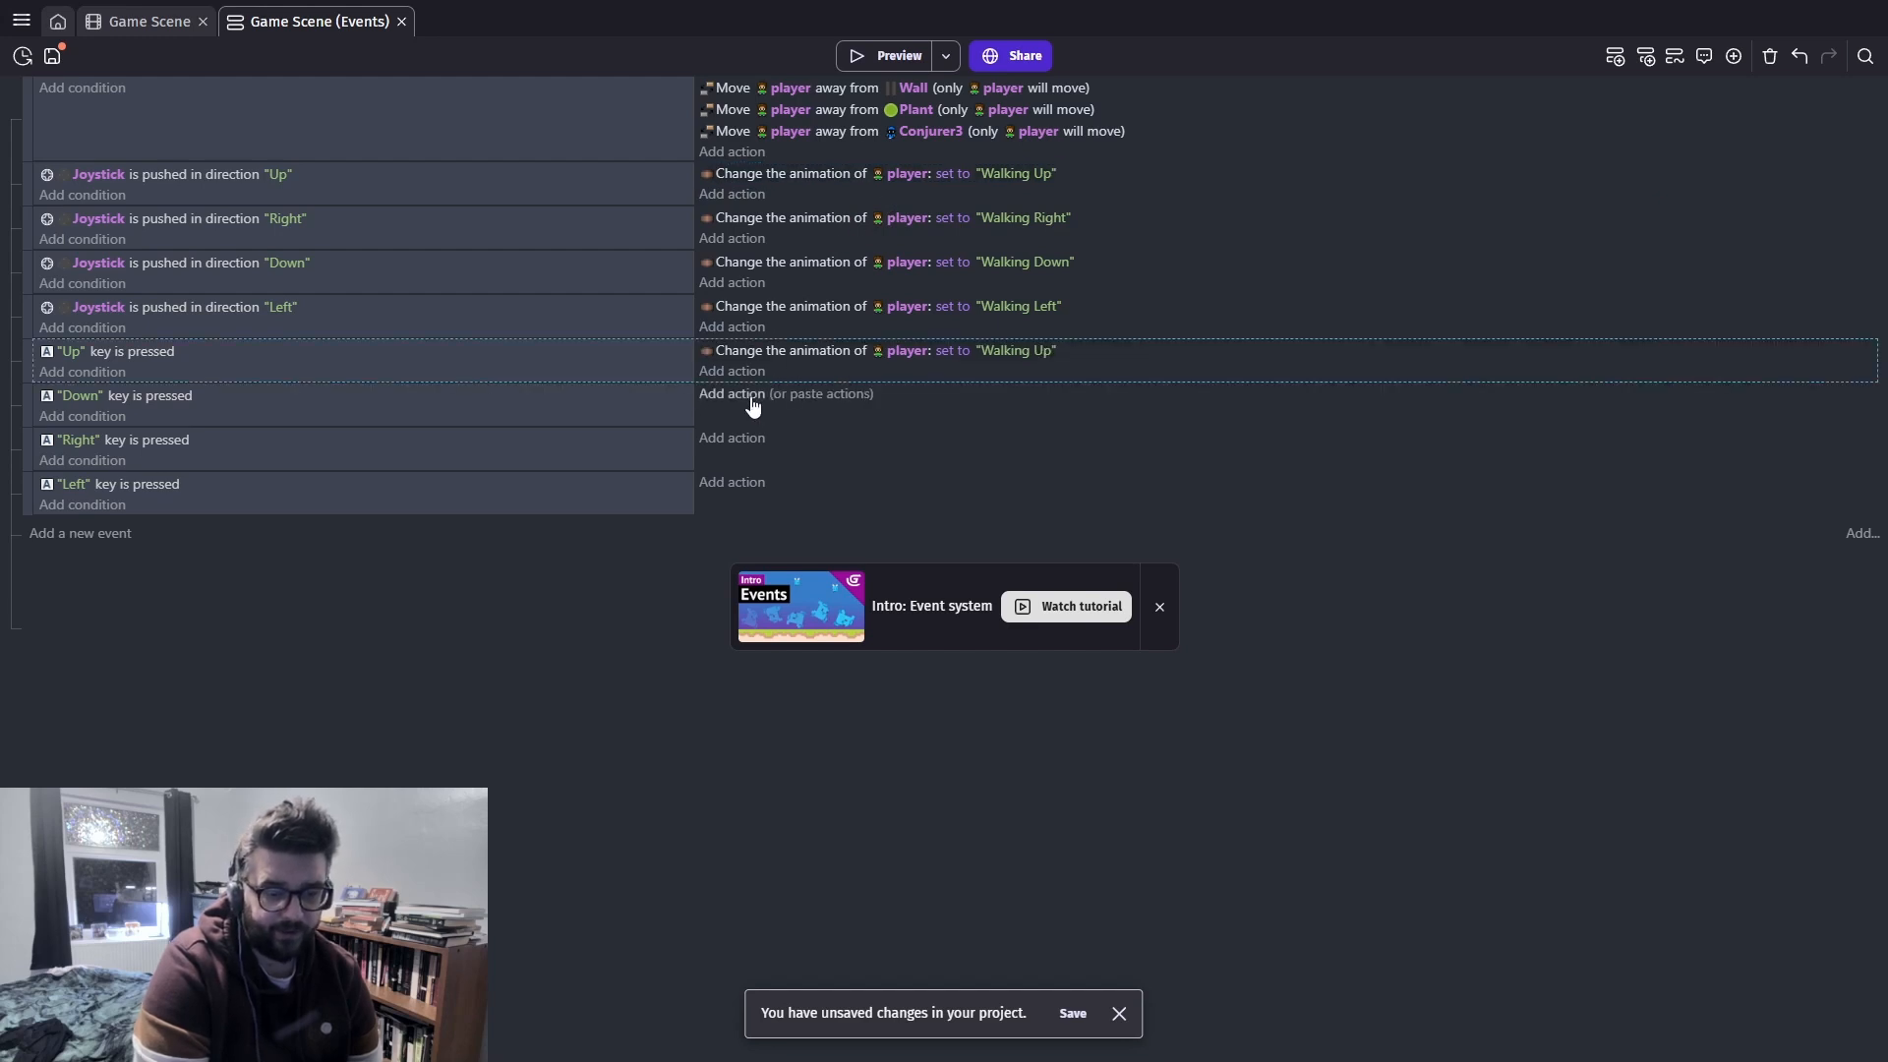
click(814, 395)
click(849, 485)
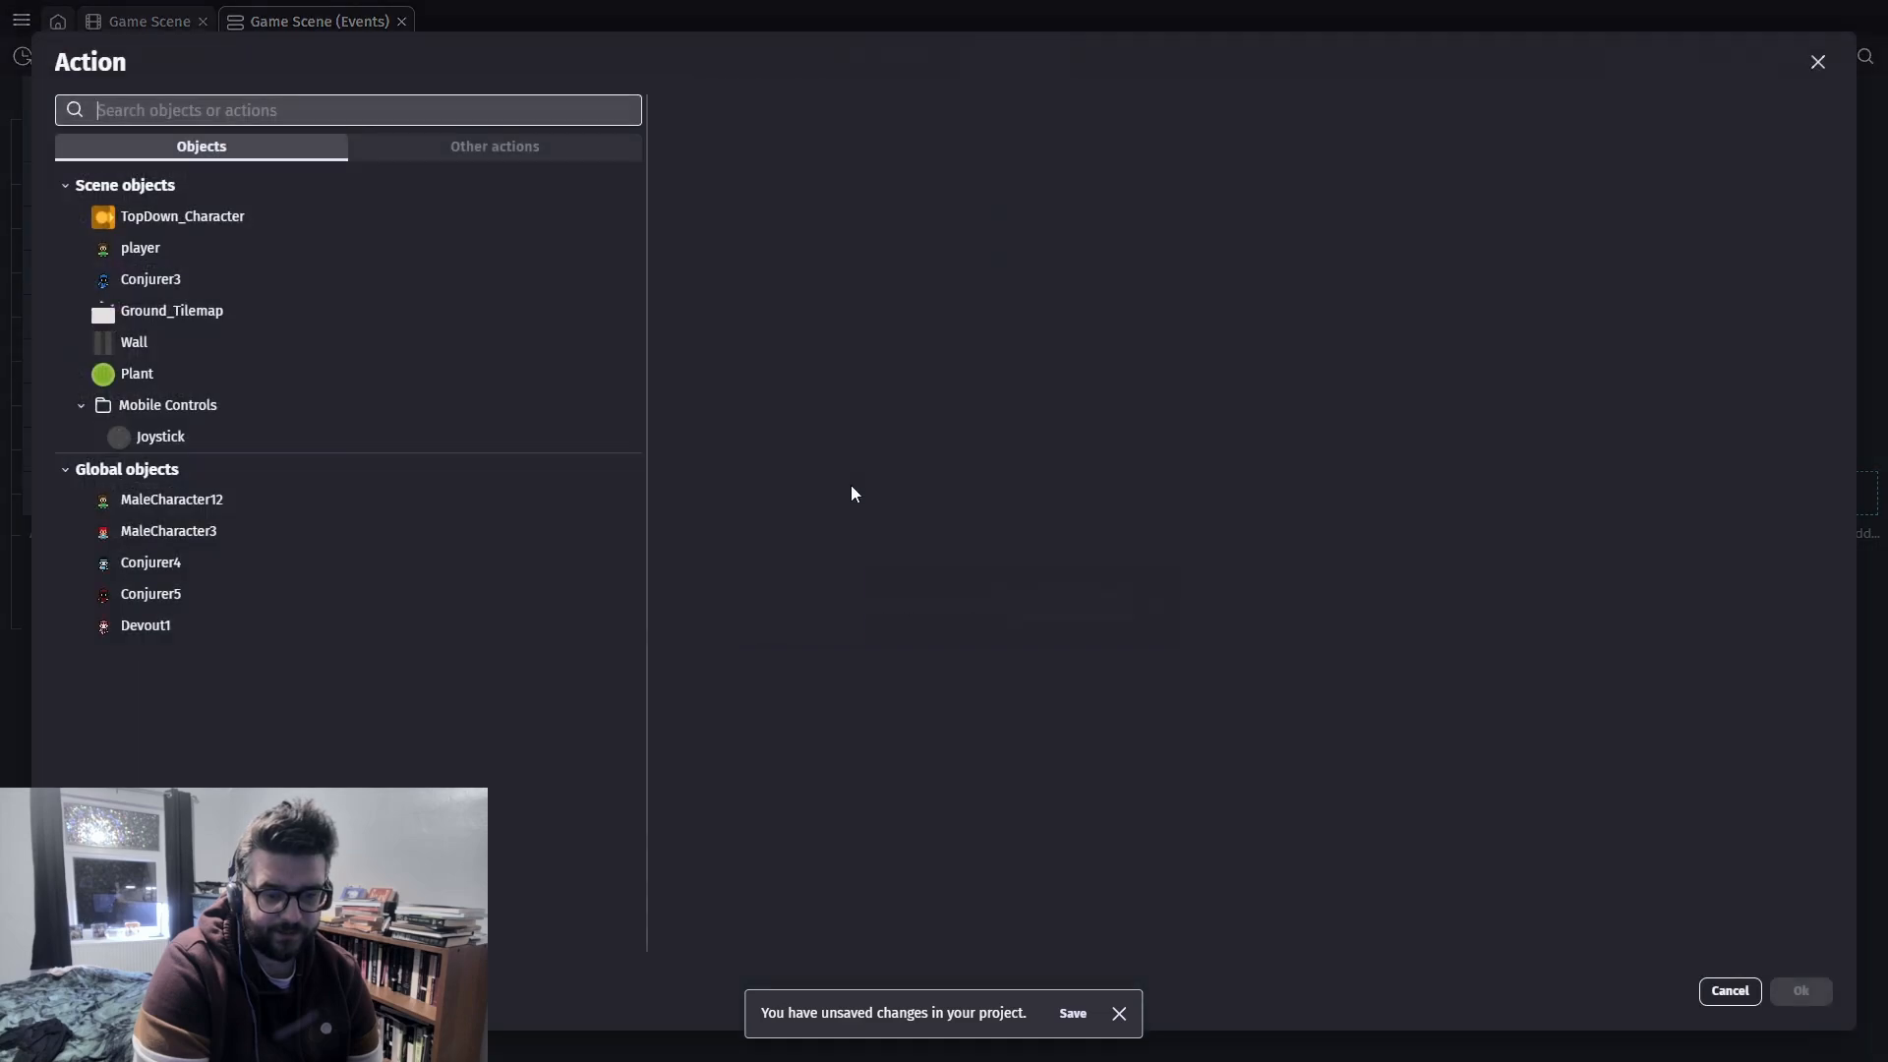
click(1736, 991)
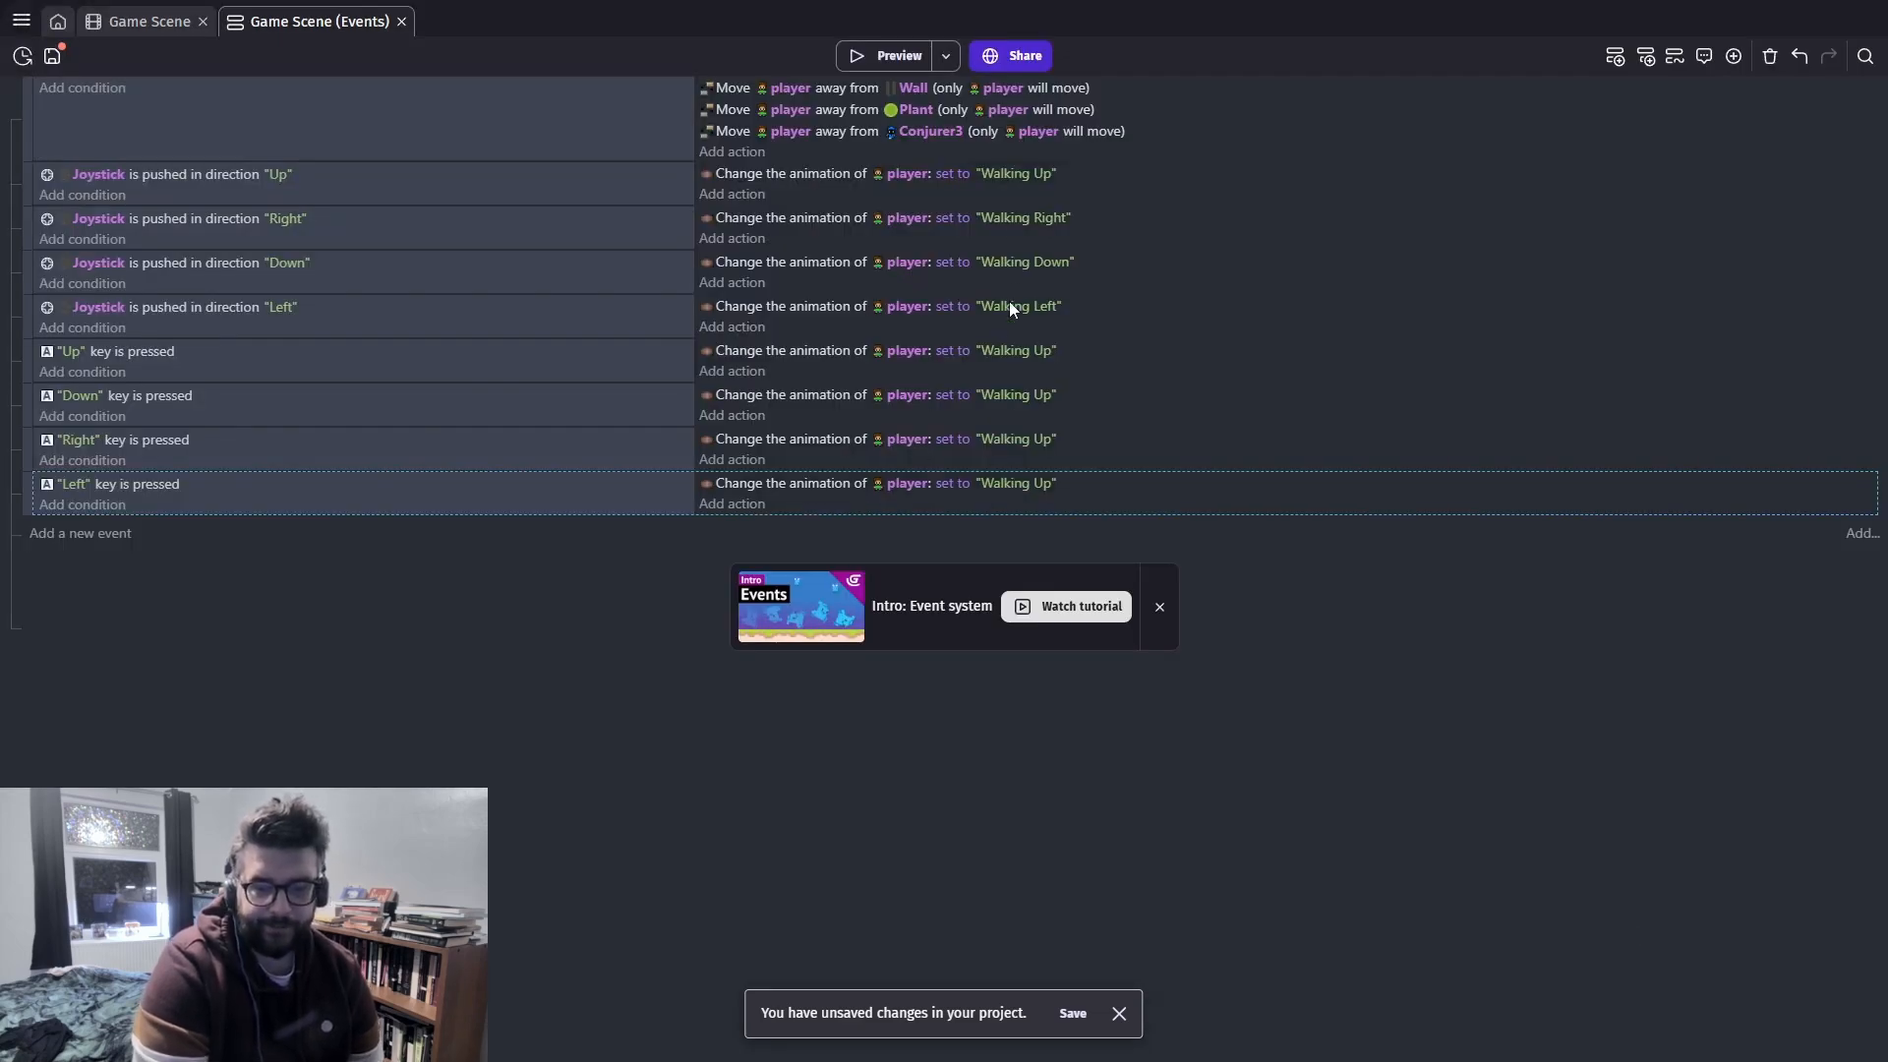
Set the player animation in the Down key event to "Walking Down"
click(1023, 392)
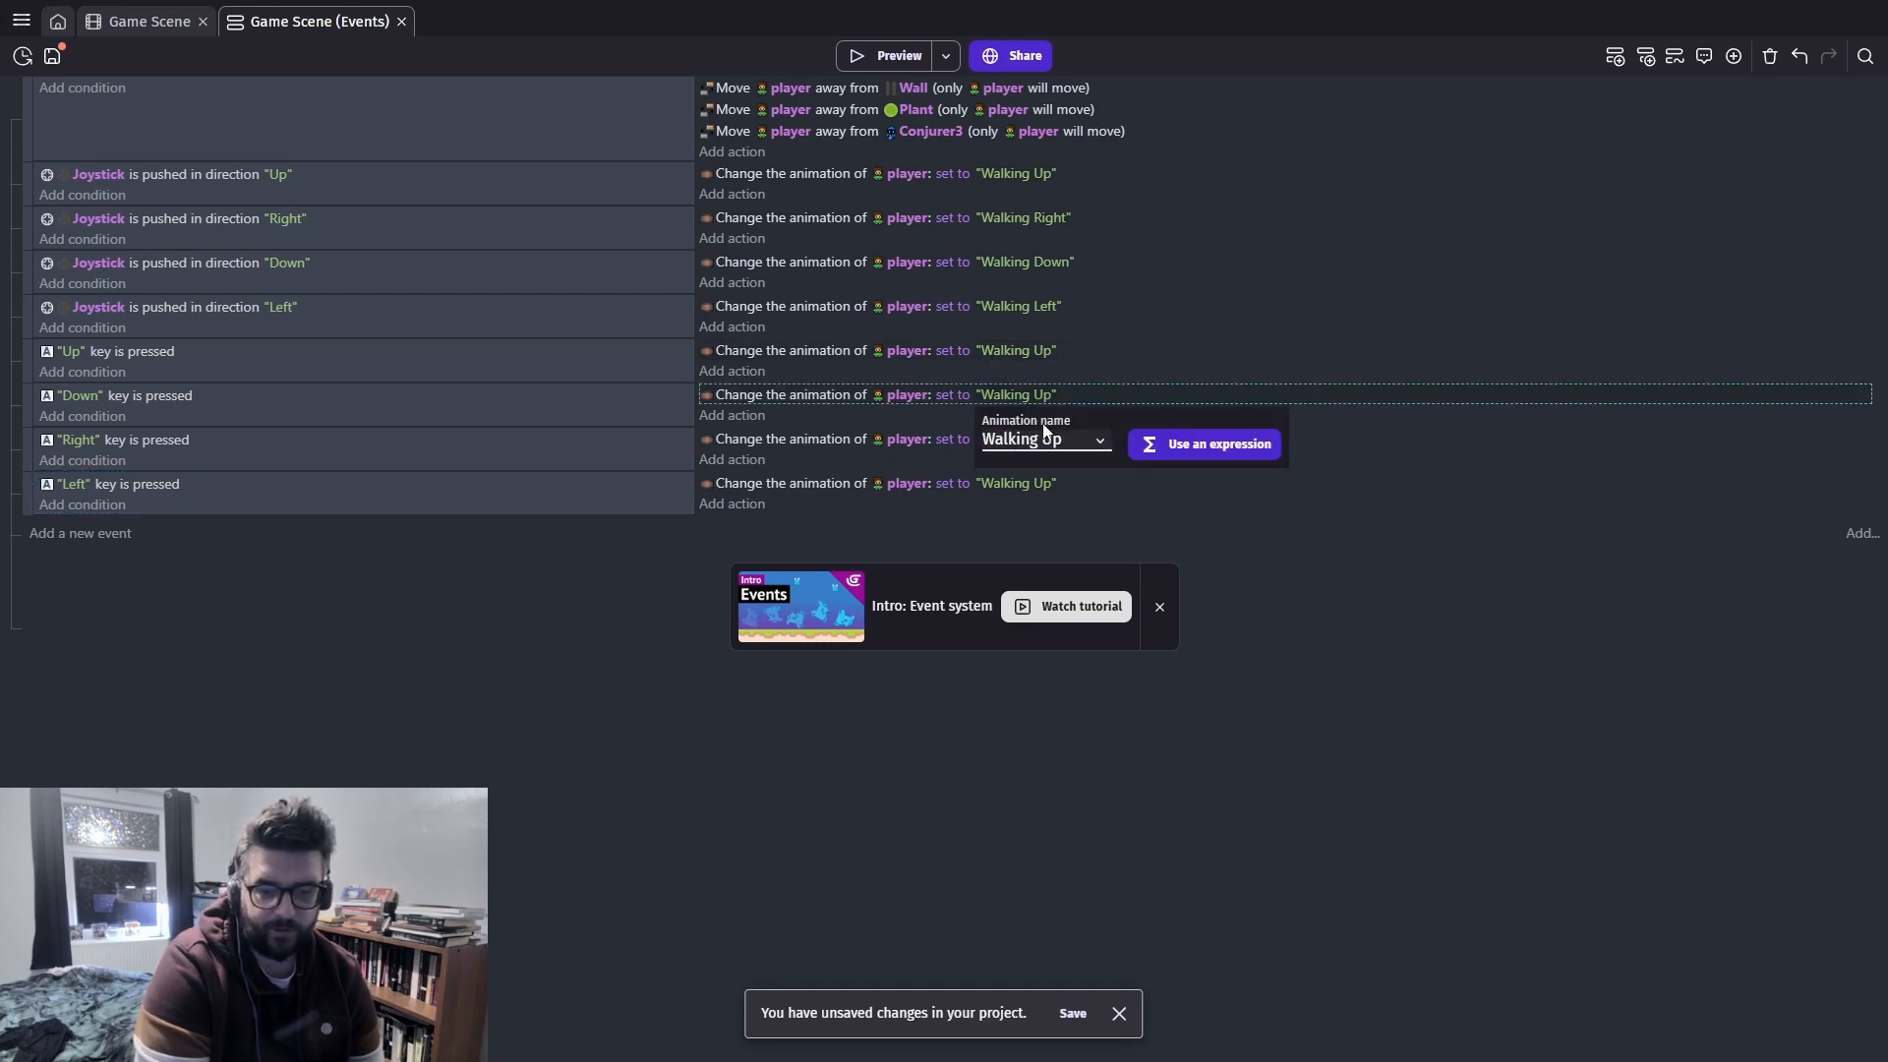
click(1047, 450)
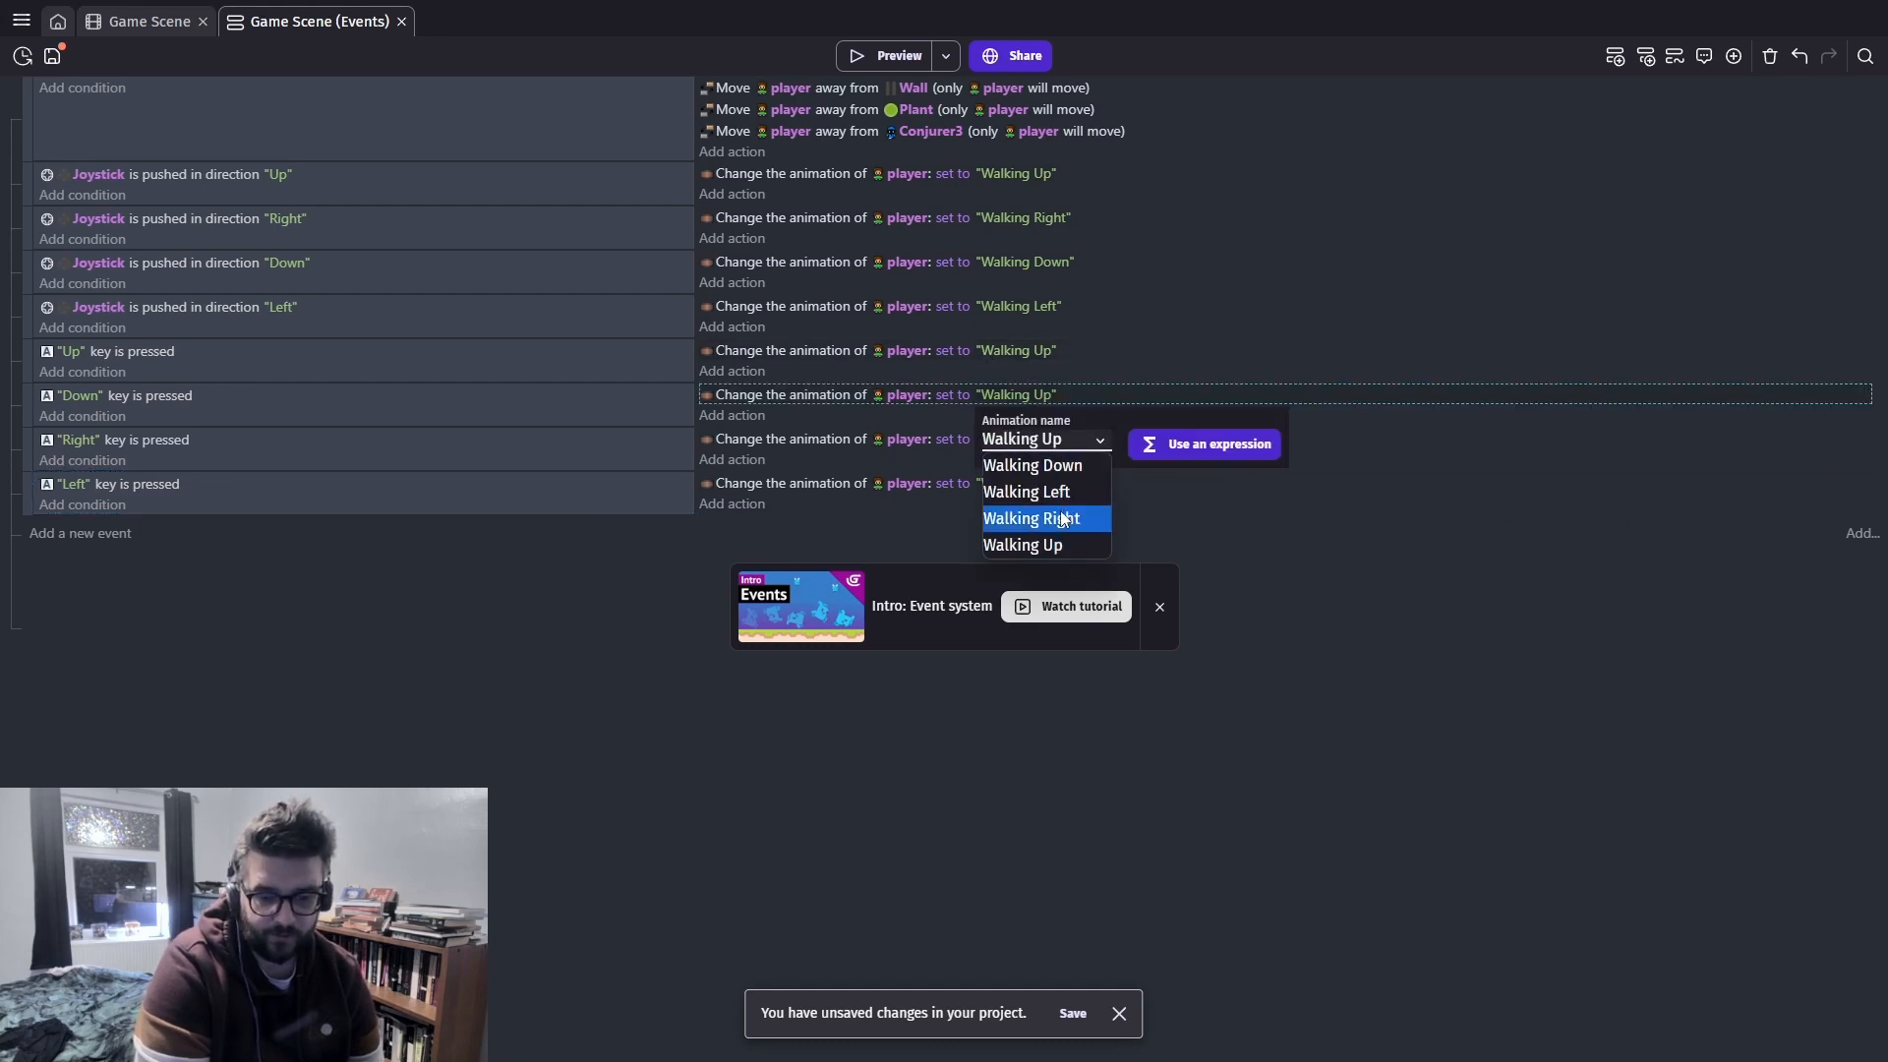
click(1043, 492)
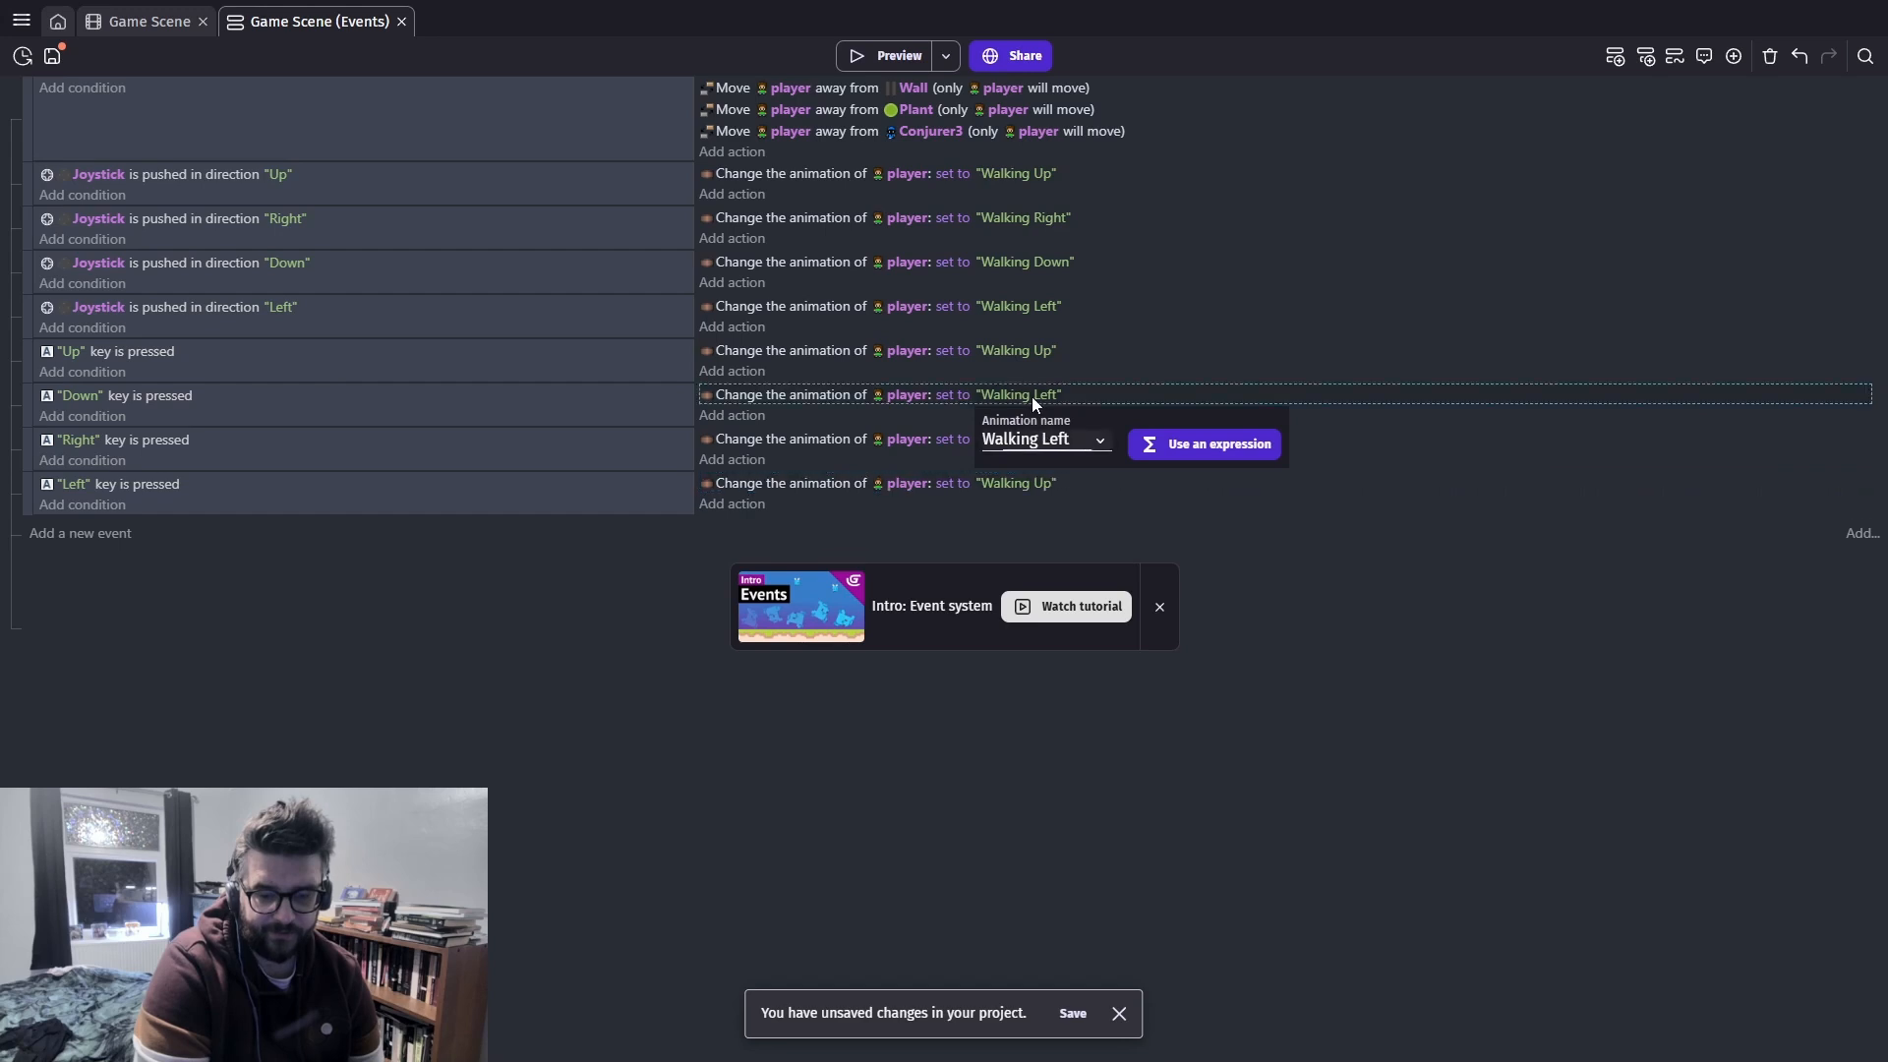
click(1059, 436)
click(1048, 464)
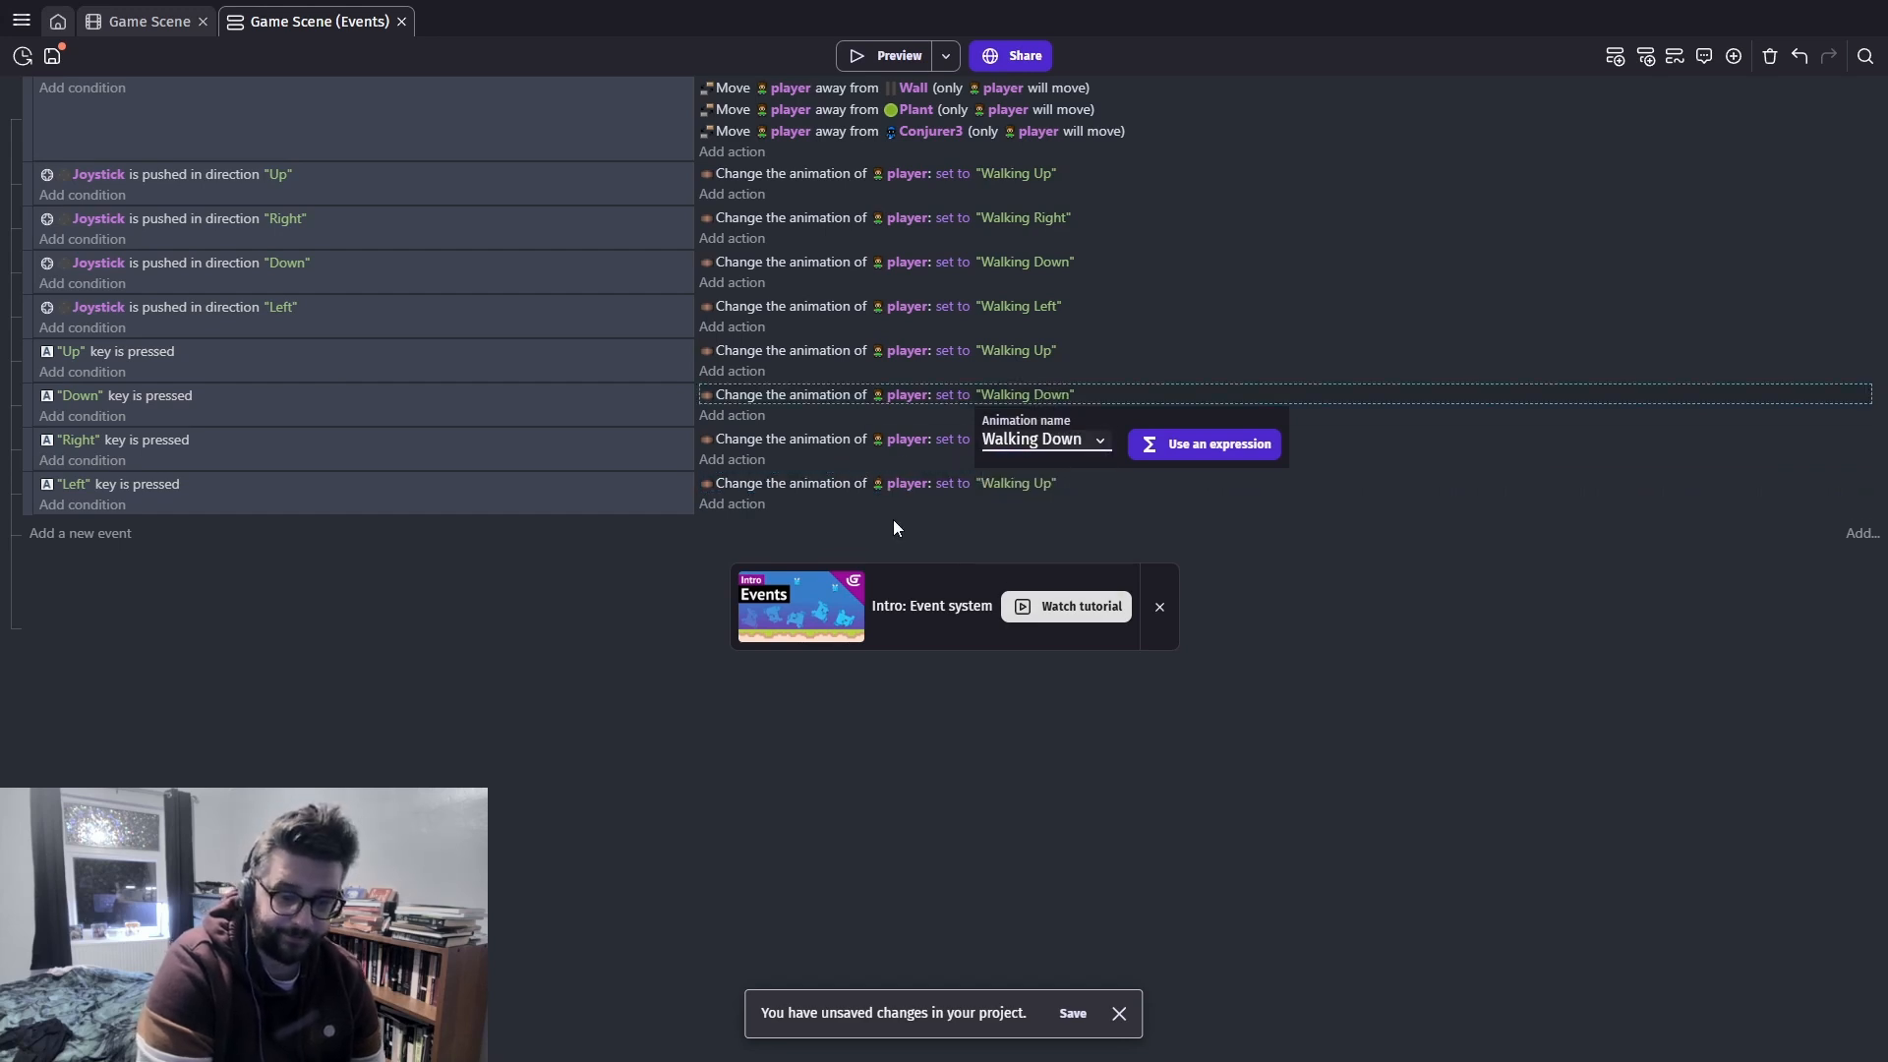
click(893, 528)
Set the player animation to "Walking Right" in the Right key event and "Walking Left" in the Left key event
click(1042, 440)
click(1066, 482)
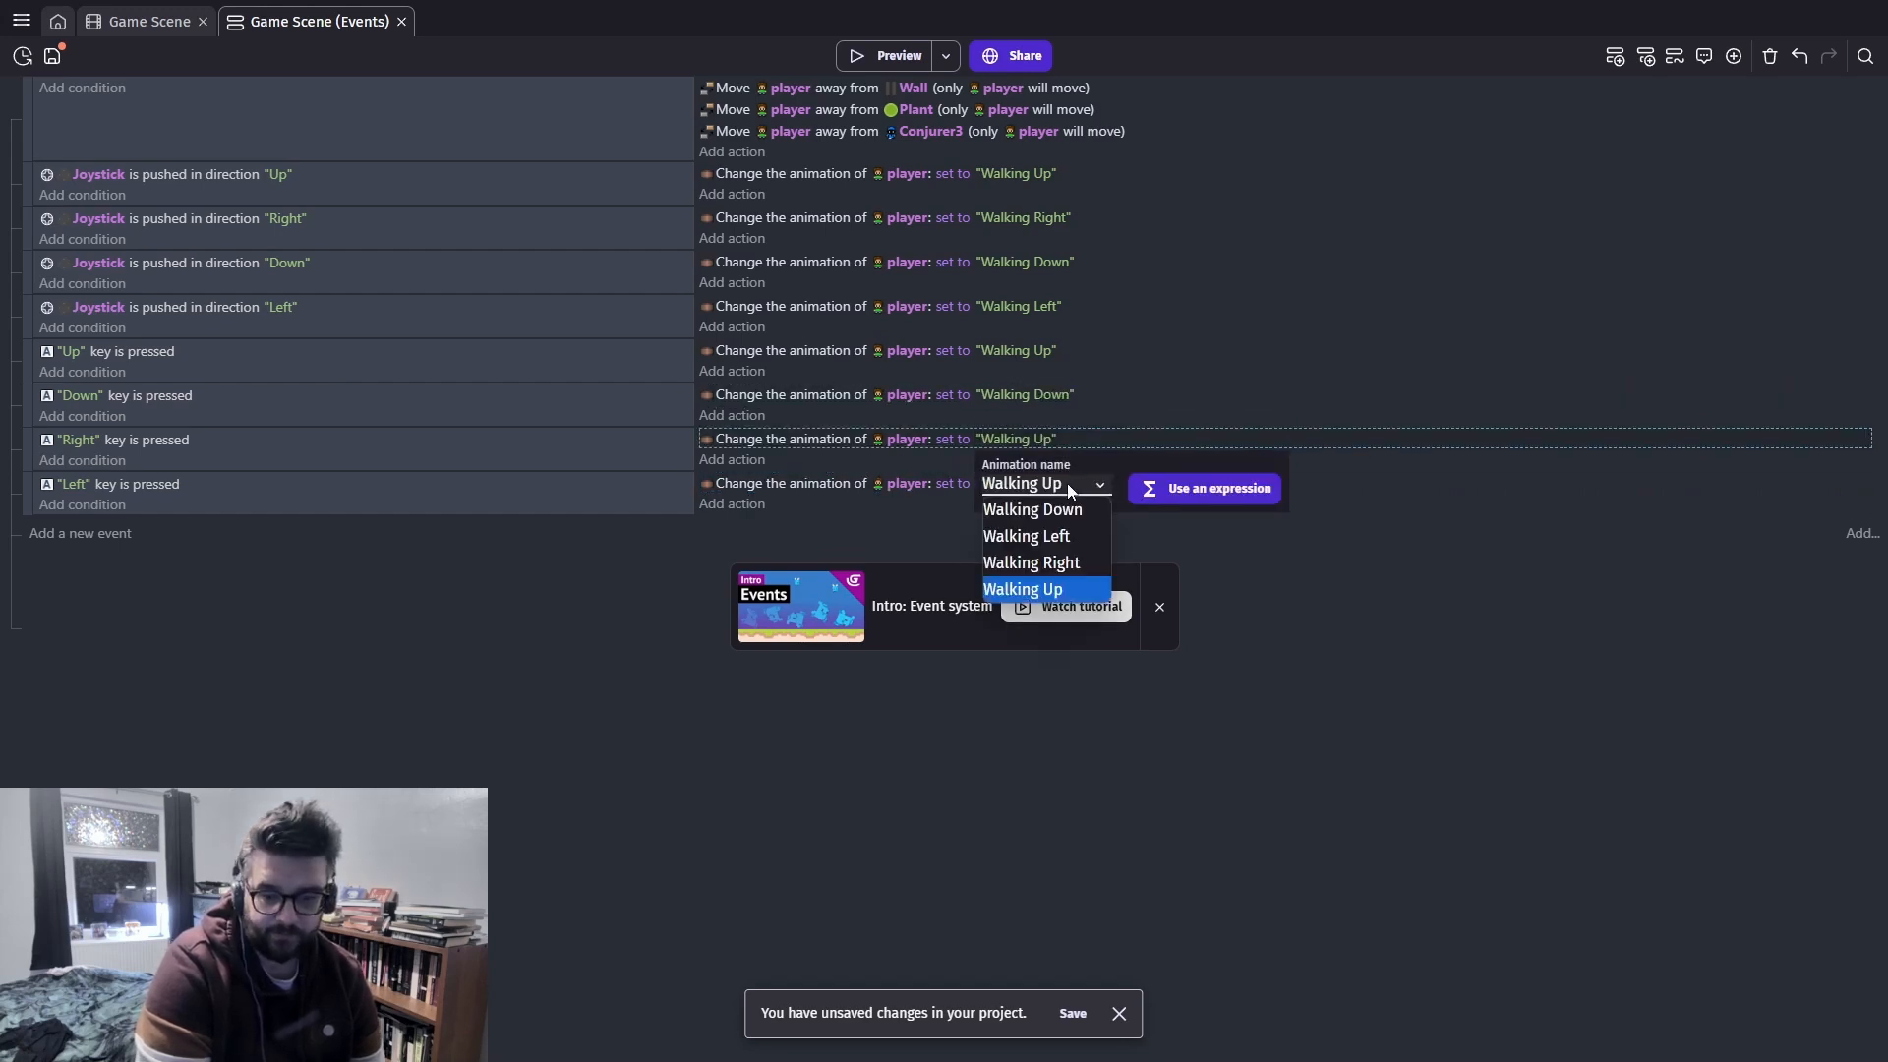
key(Escape)
click(1030, 486)
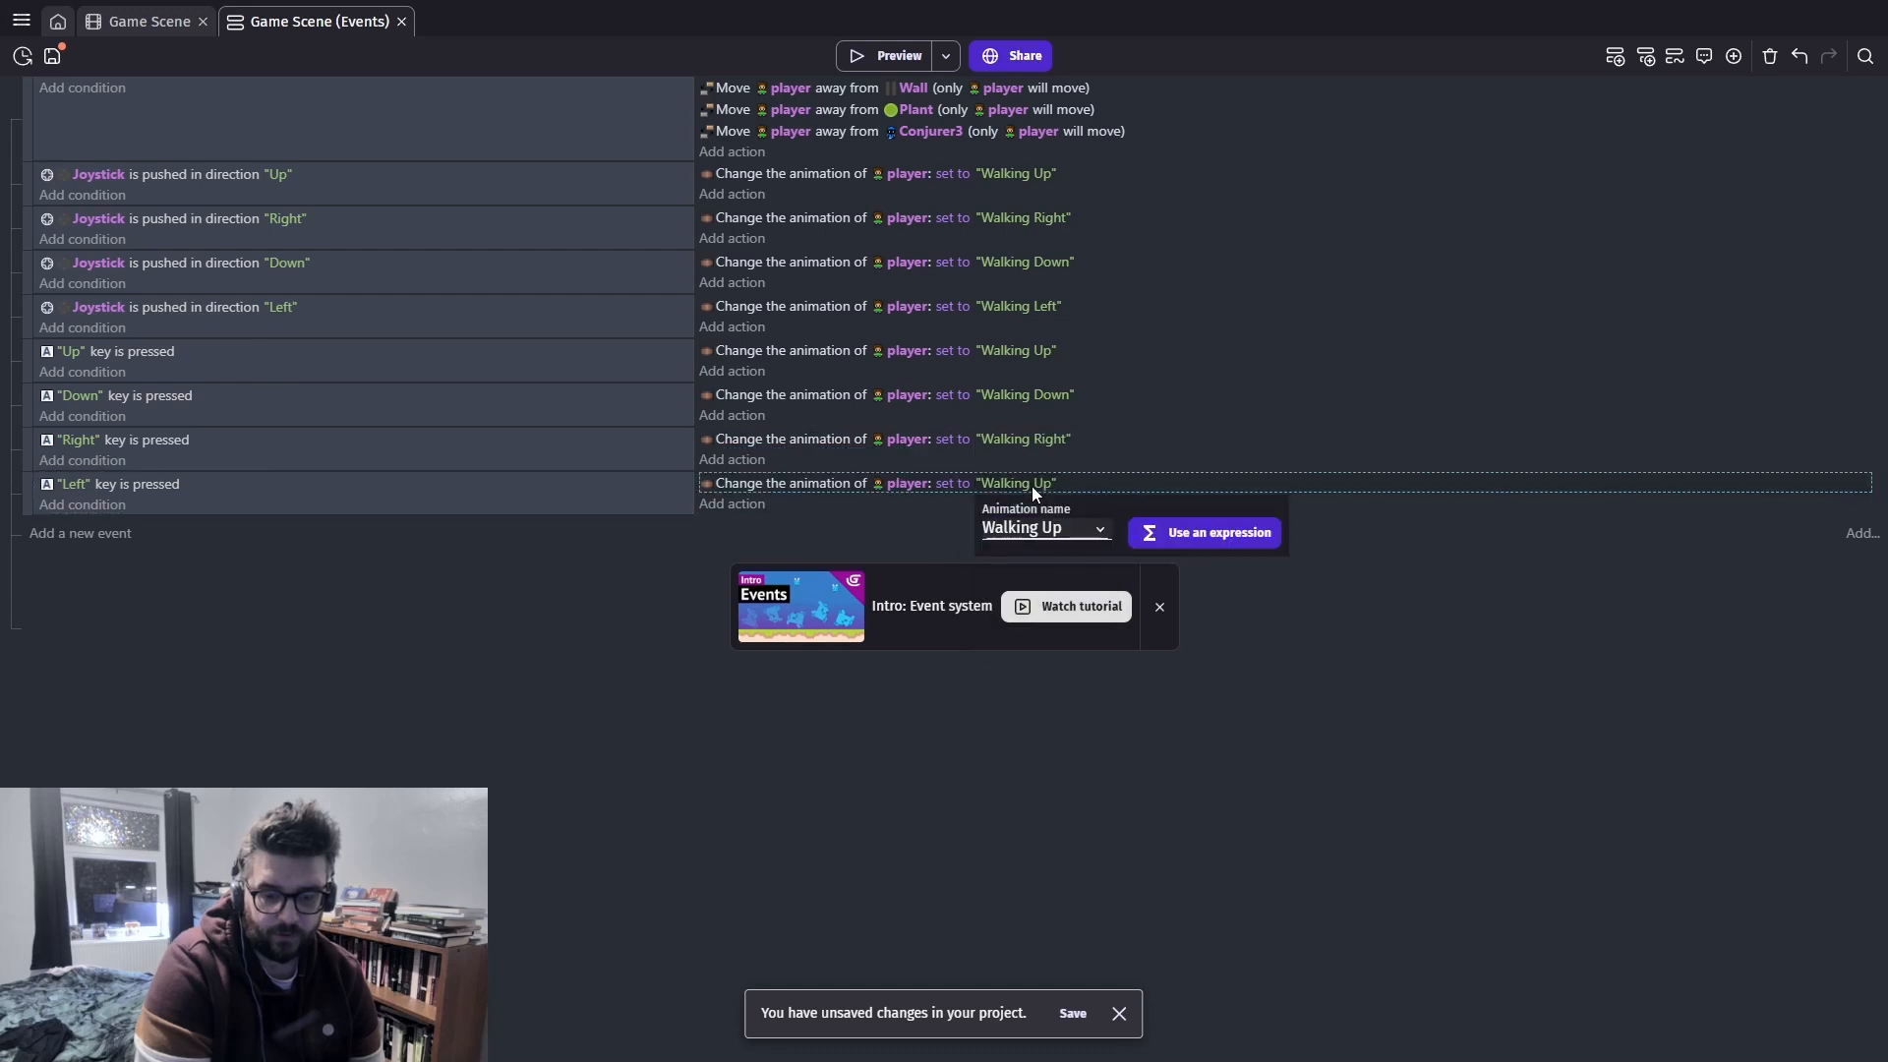
click(1042, 532)
click(1039, 572)
click(883, 529)
Preview the game and move the player in all four directions to test the keyboard and joystick walking animations
click(892, 57)
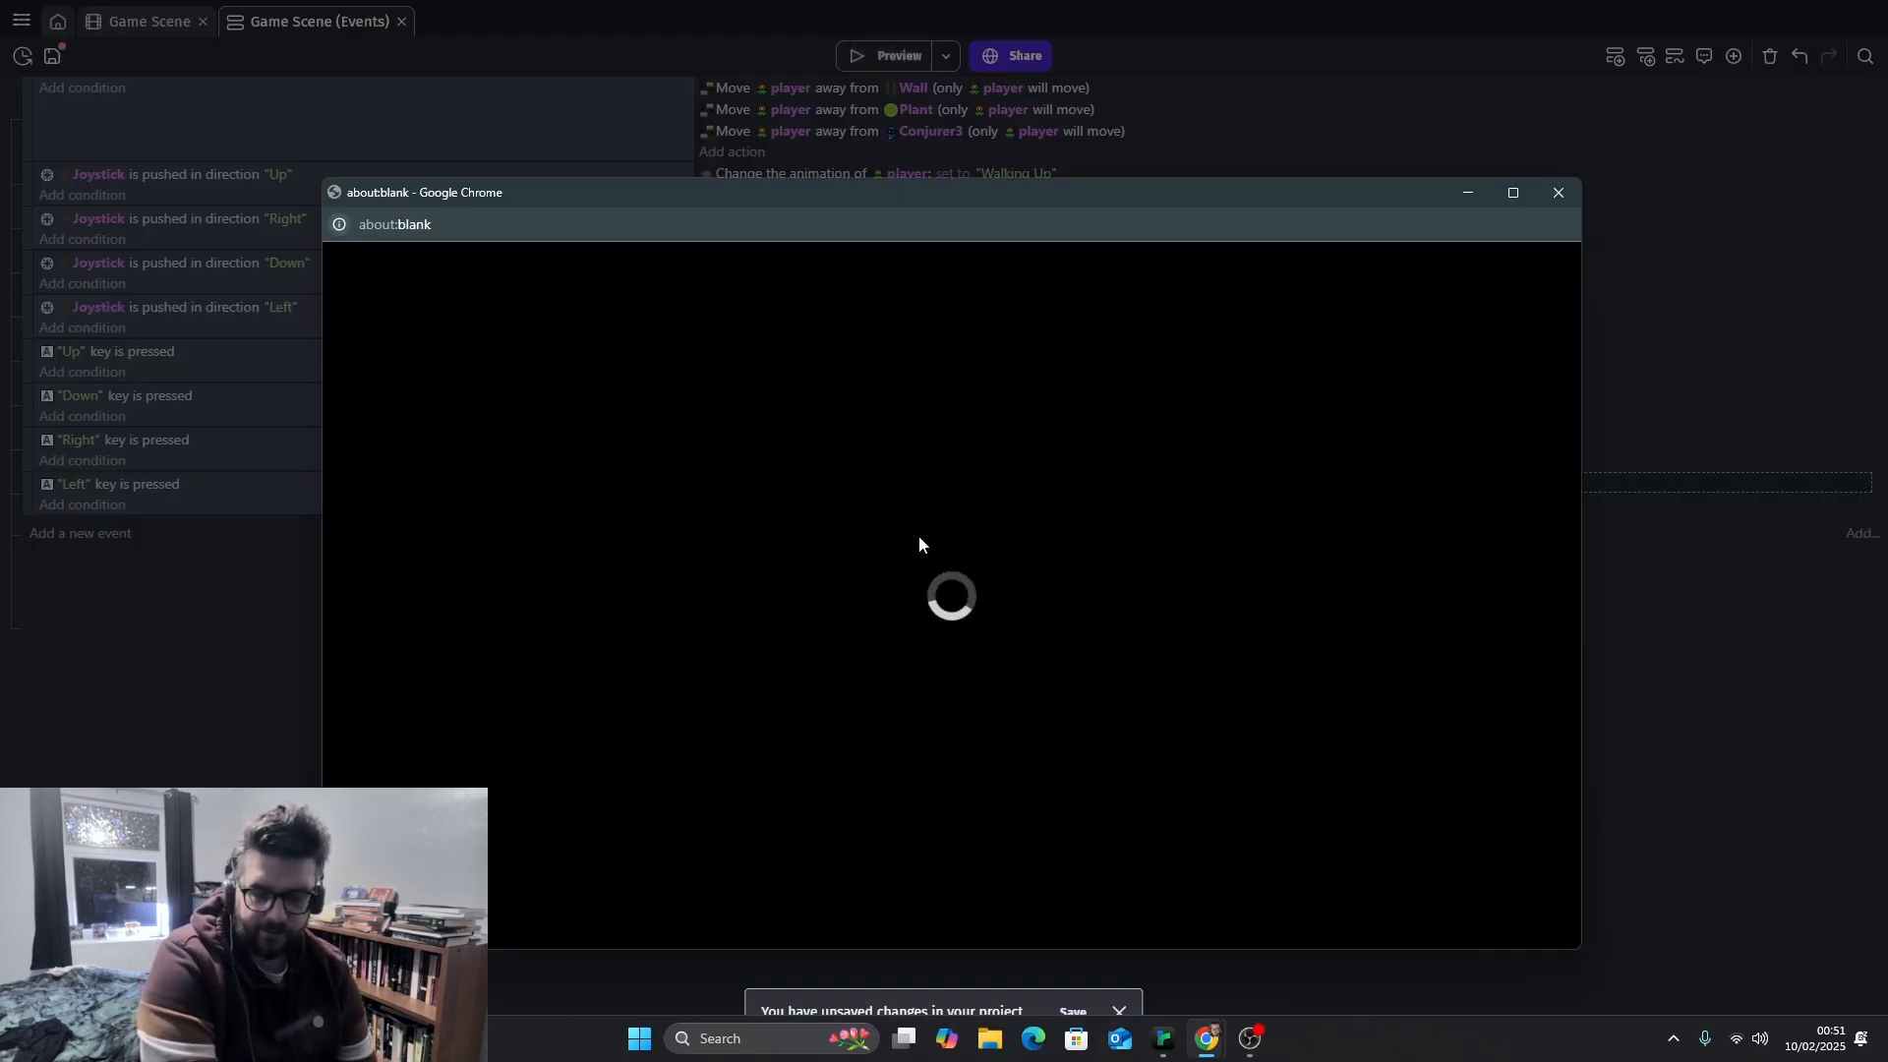
key(Up)
key(Left)
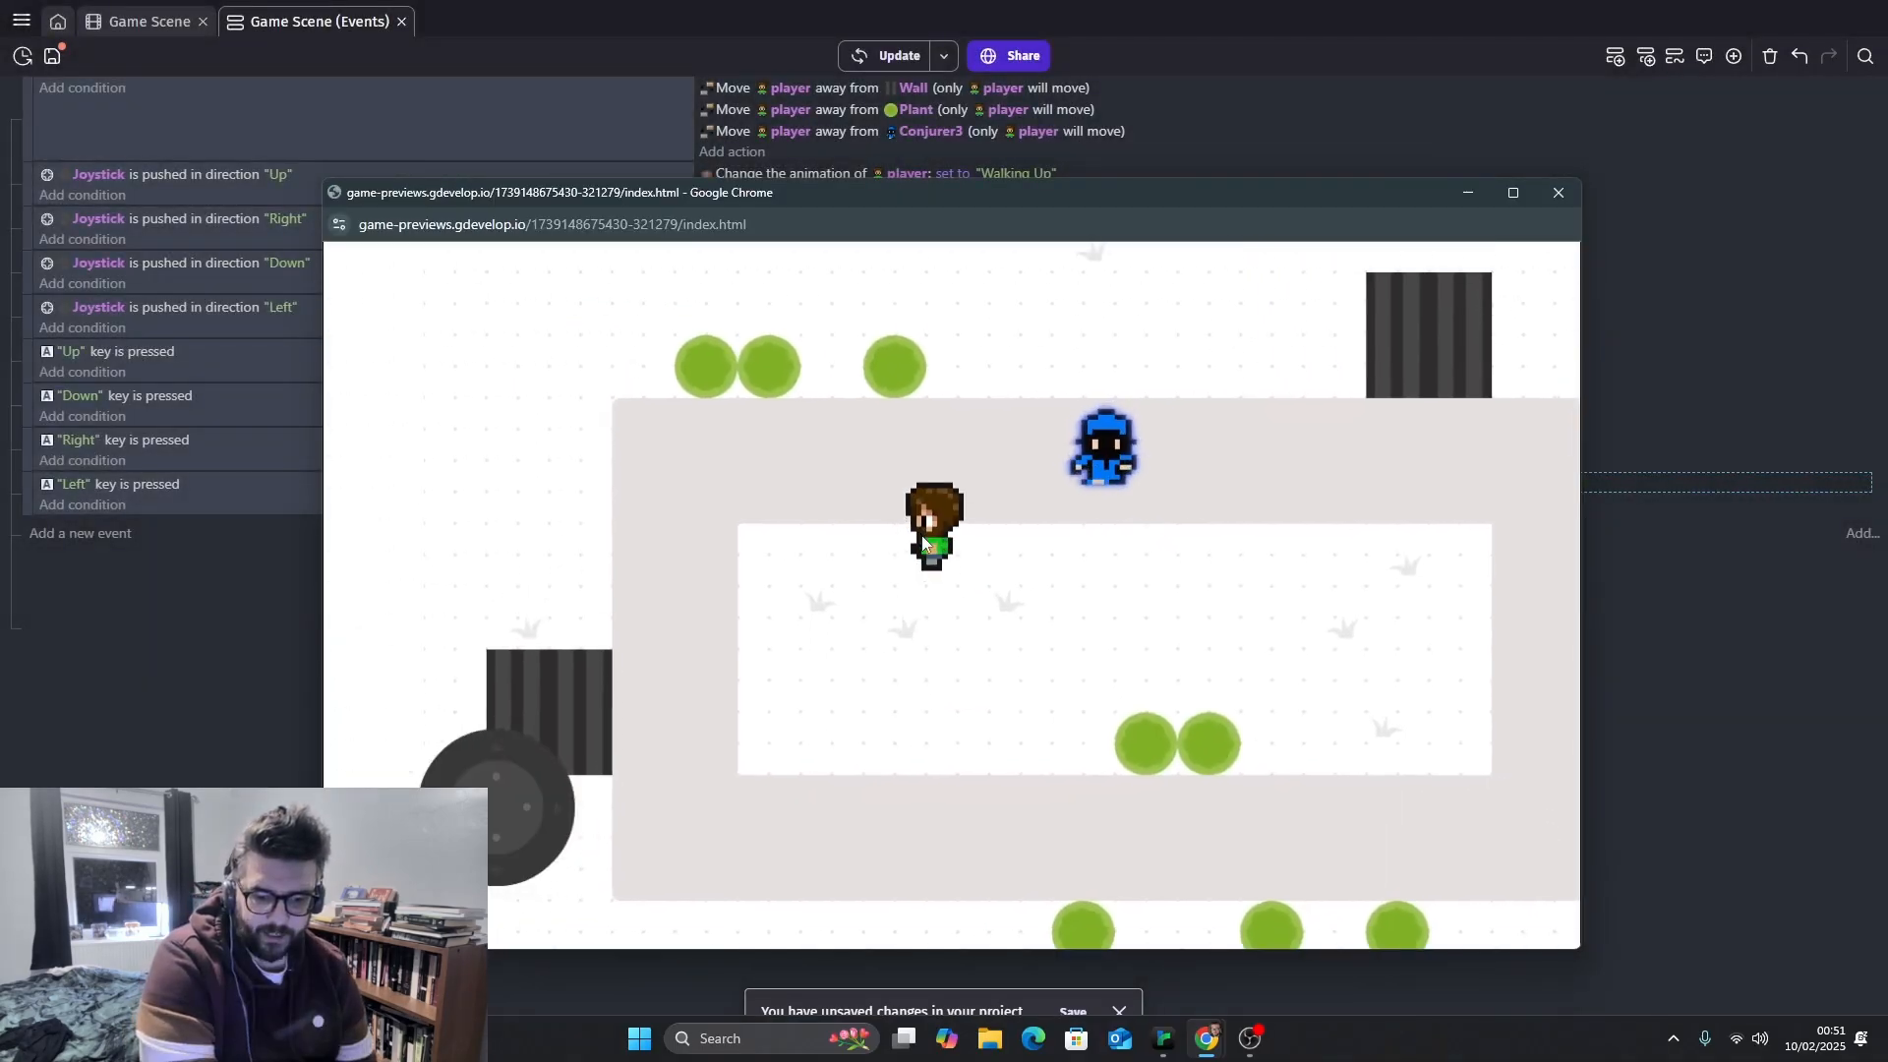
key(Down)
key(Right)
key(Up)
mouse_move(490, 777)
mouse_down()
mouse_move(592, 734)
mouse_move(472, 723)
mouse_move(394, 836)
mouse_move(502, 1048)
mouse_move(433, 865)
mouse_up()
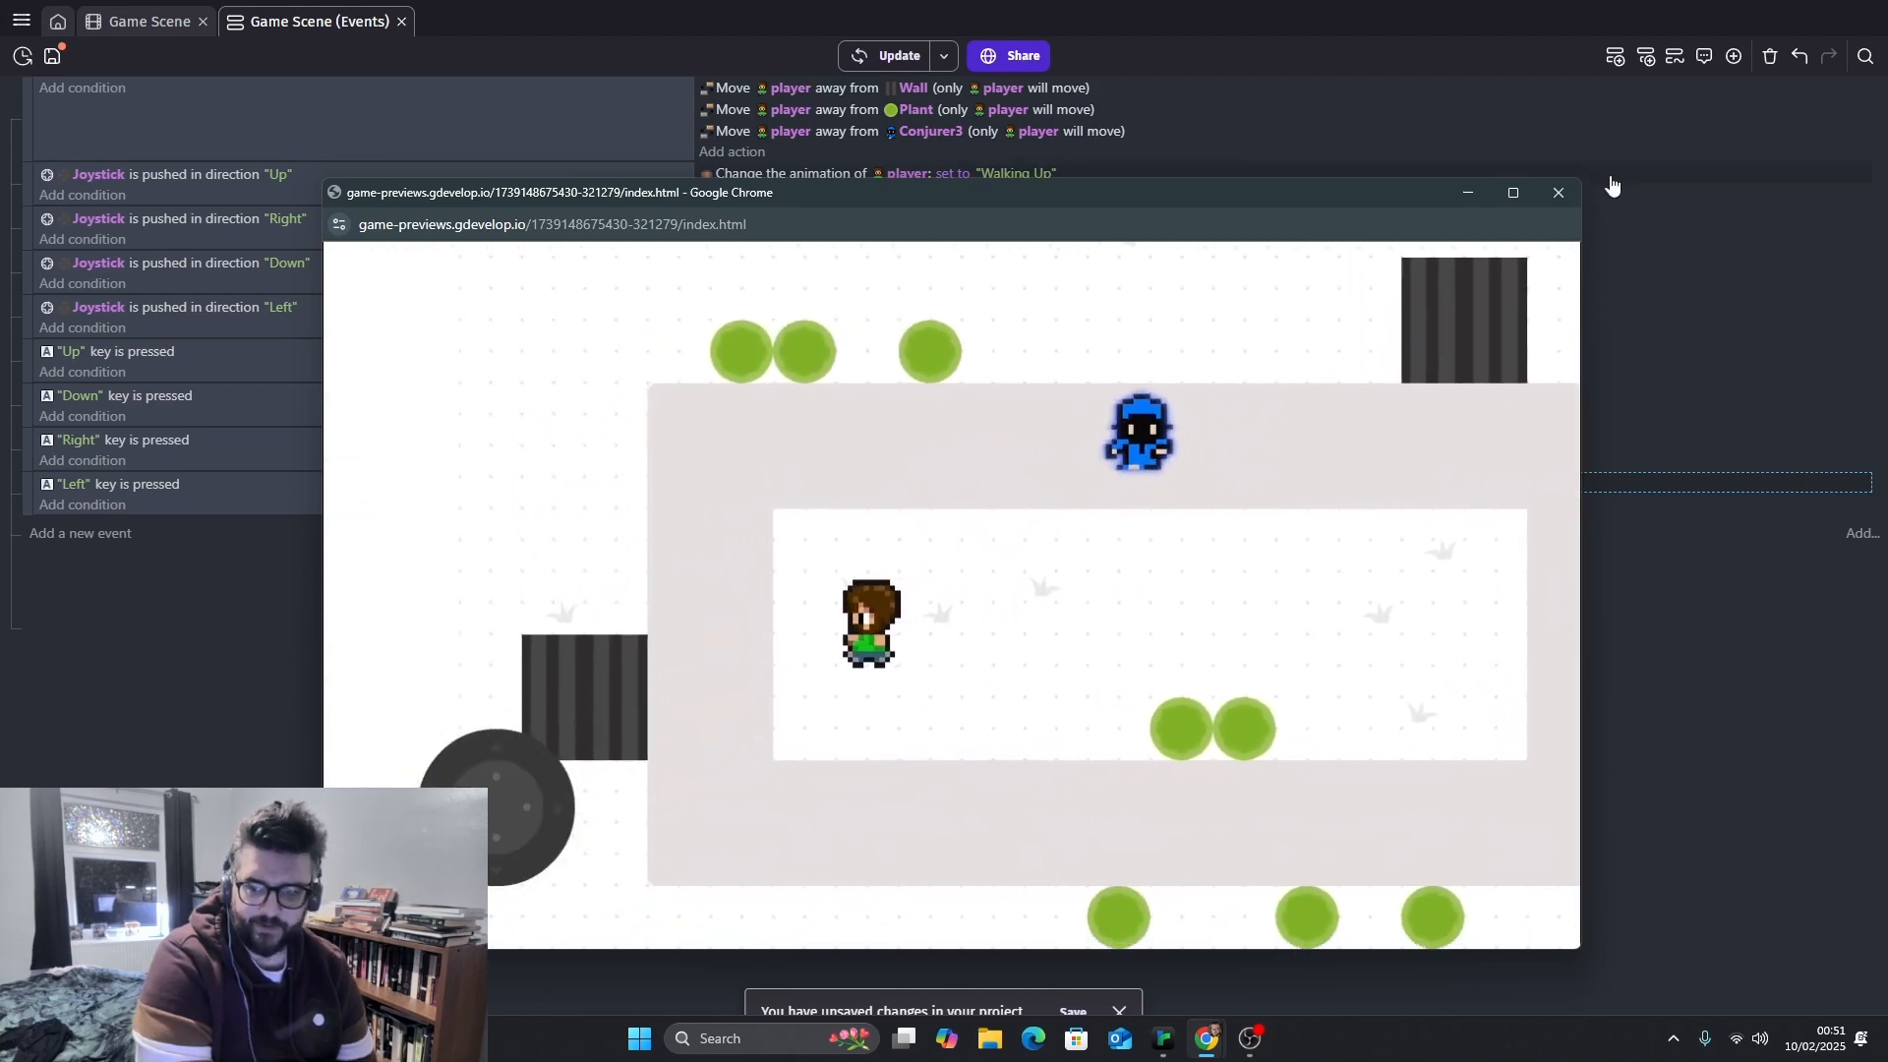
Maximize the preview and walk the player around the map with the keyboard, past the plants and the blue character
click(1515, 192)
key(Down)
key(Right)
key(Down)
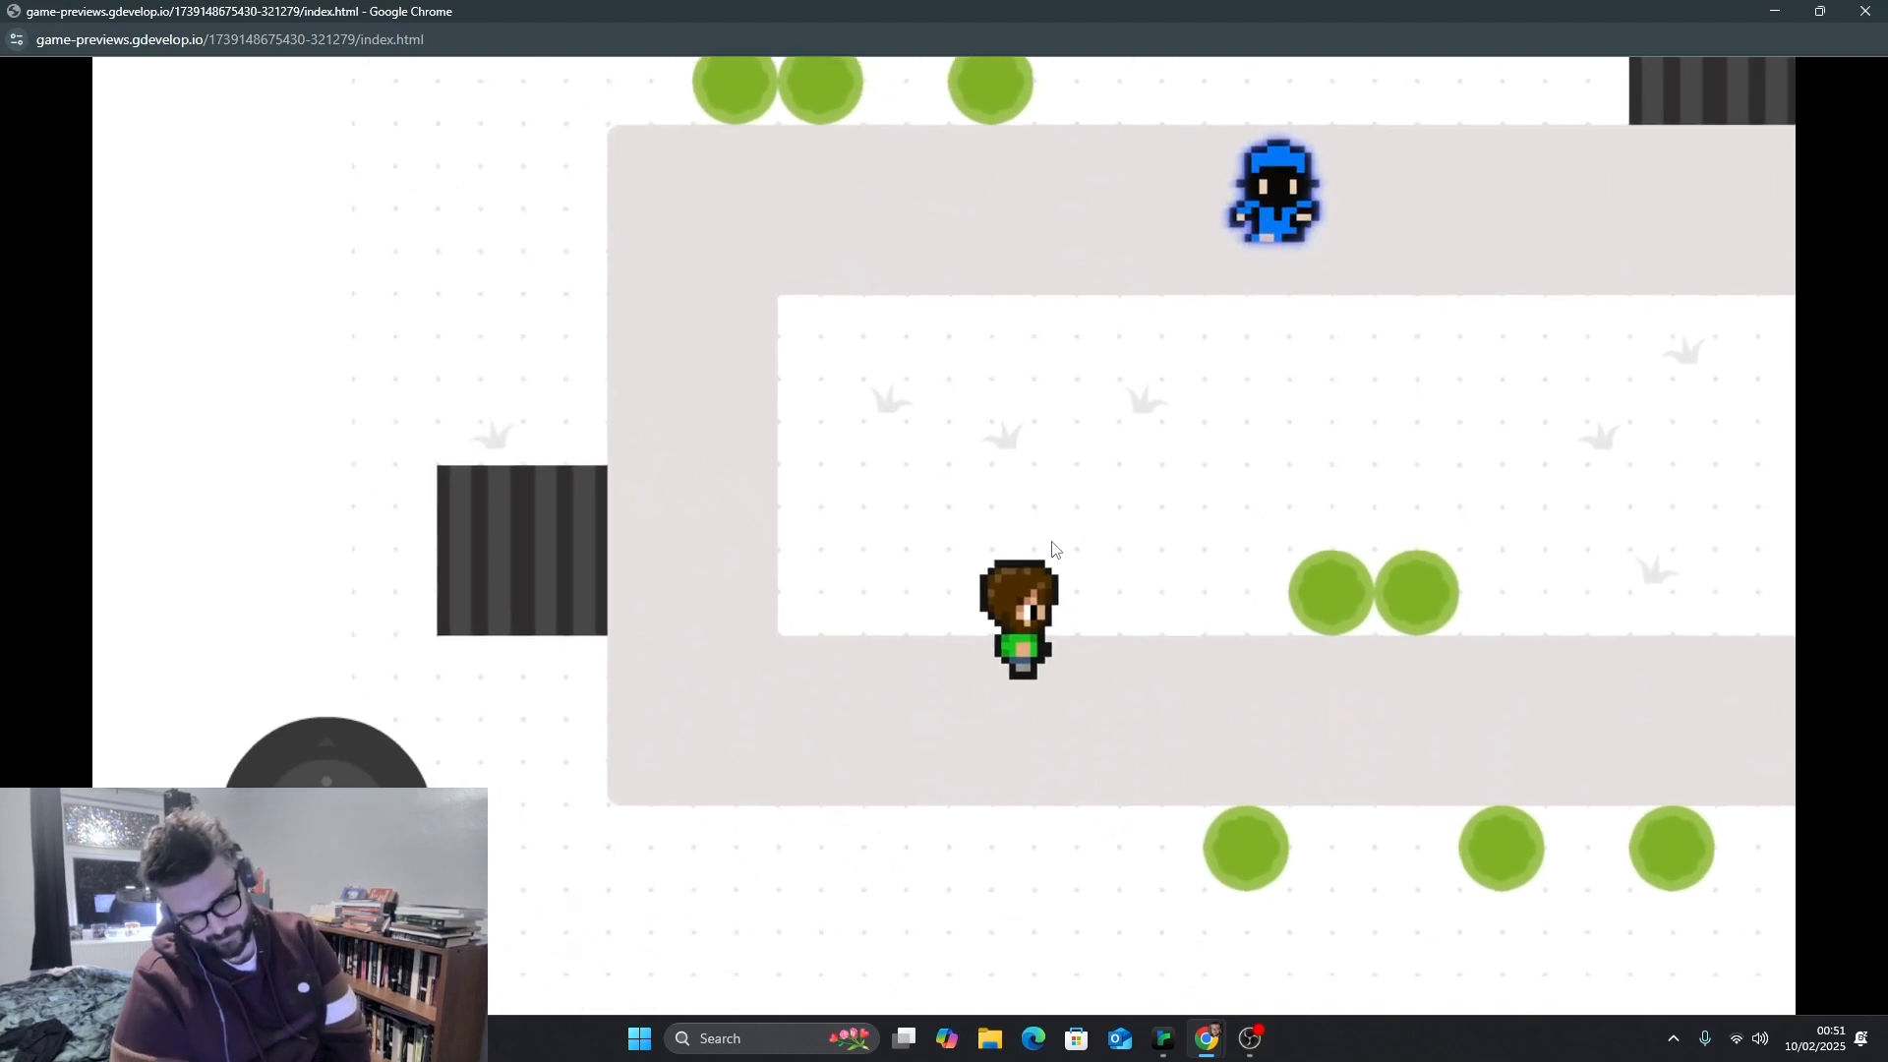
key(Up)
key(Down)
key(Down)
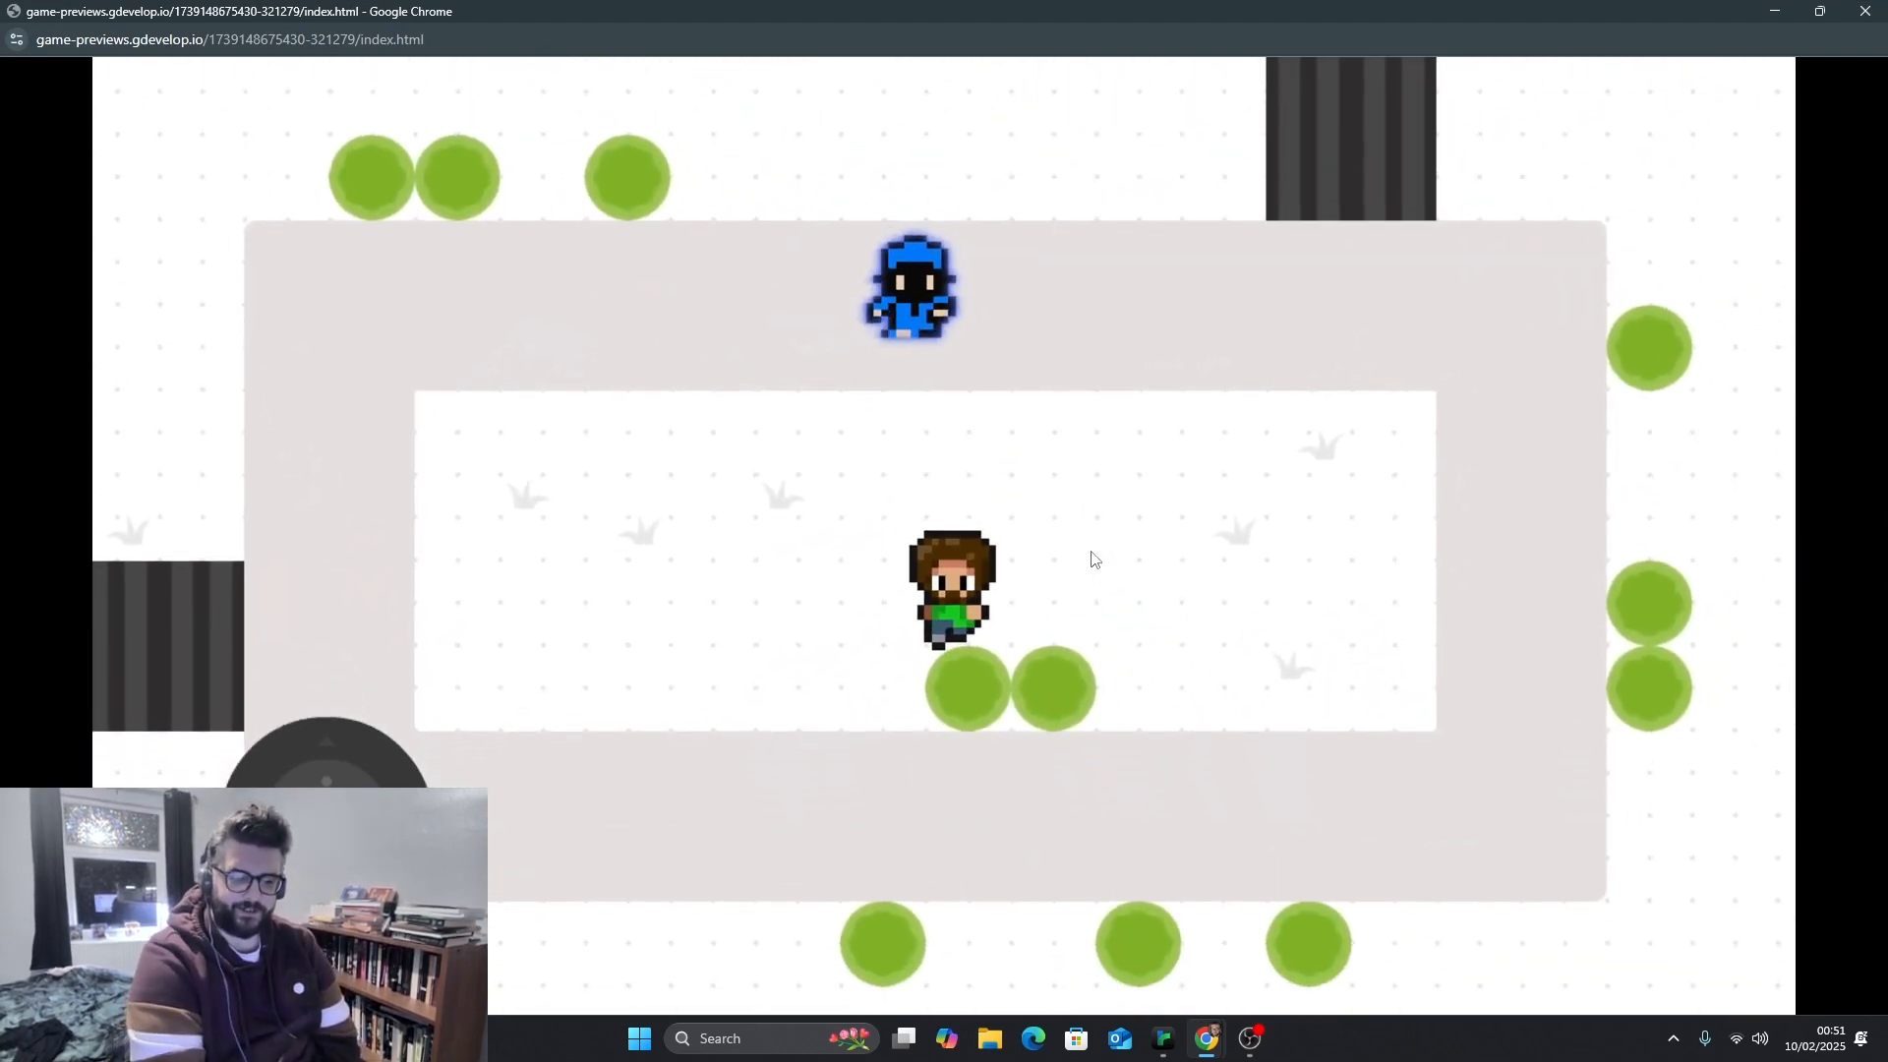
key(Right)
key(Up)
key(Left)
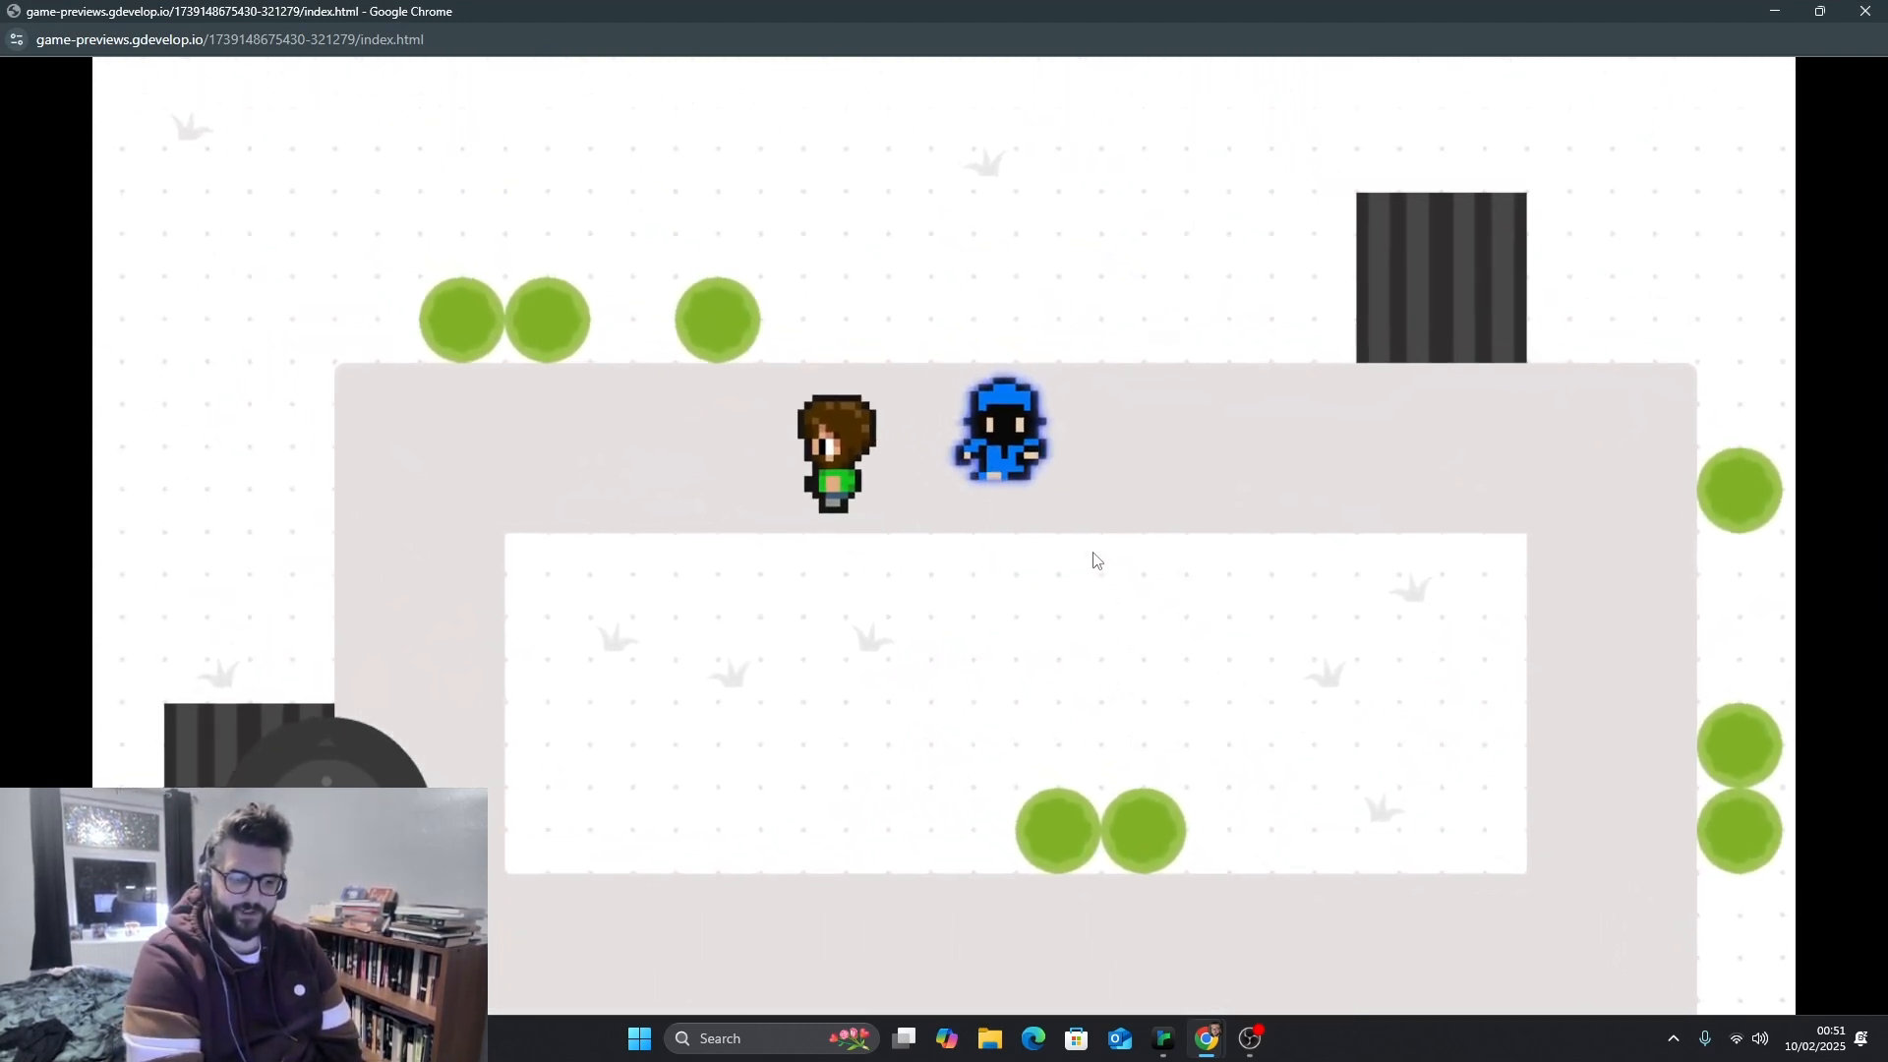
key(Right)
key(Down)
key(Right)
key(Left)
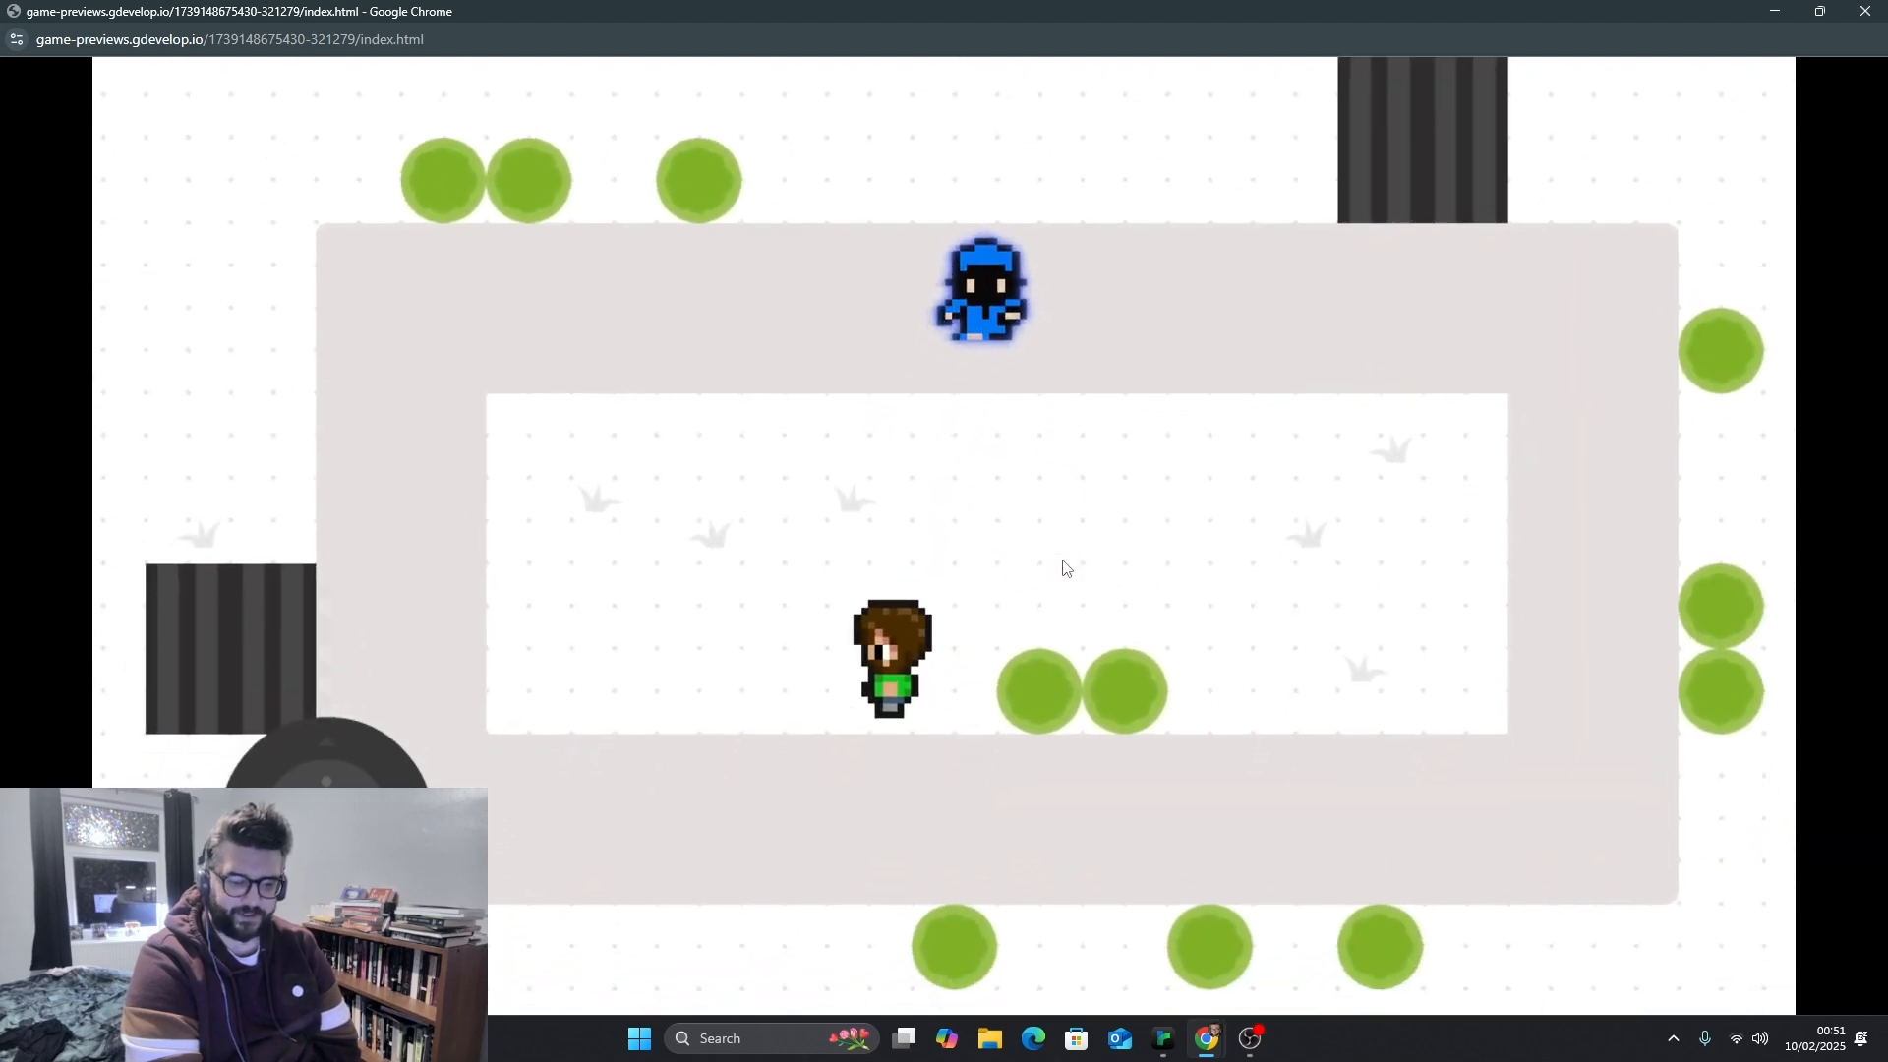
key(Right)
key(Up)
key(Left)
key(Up)
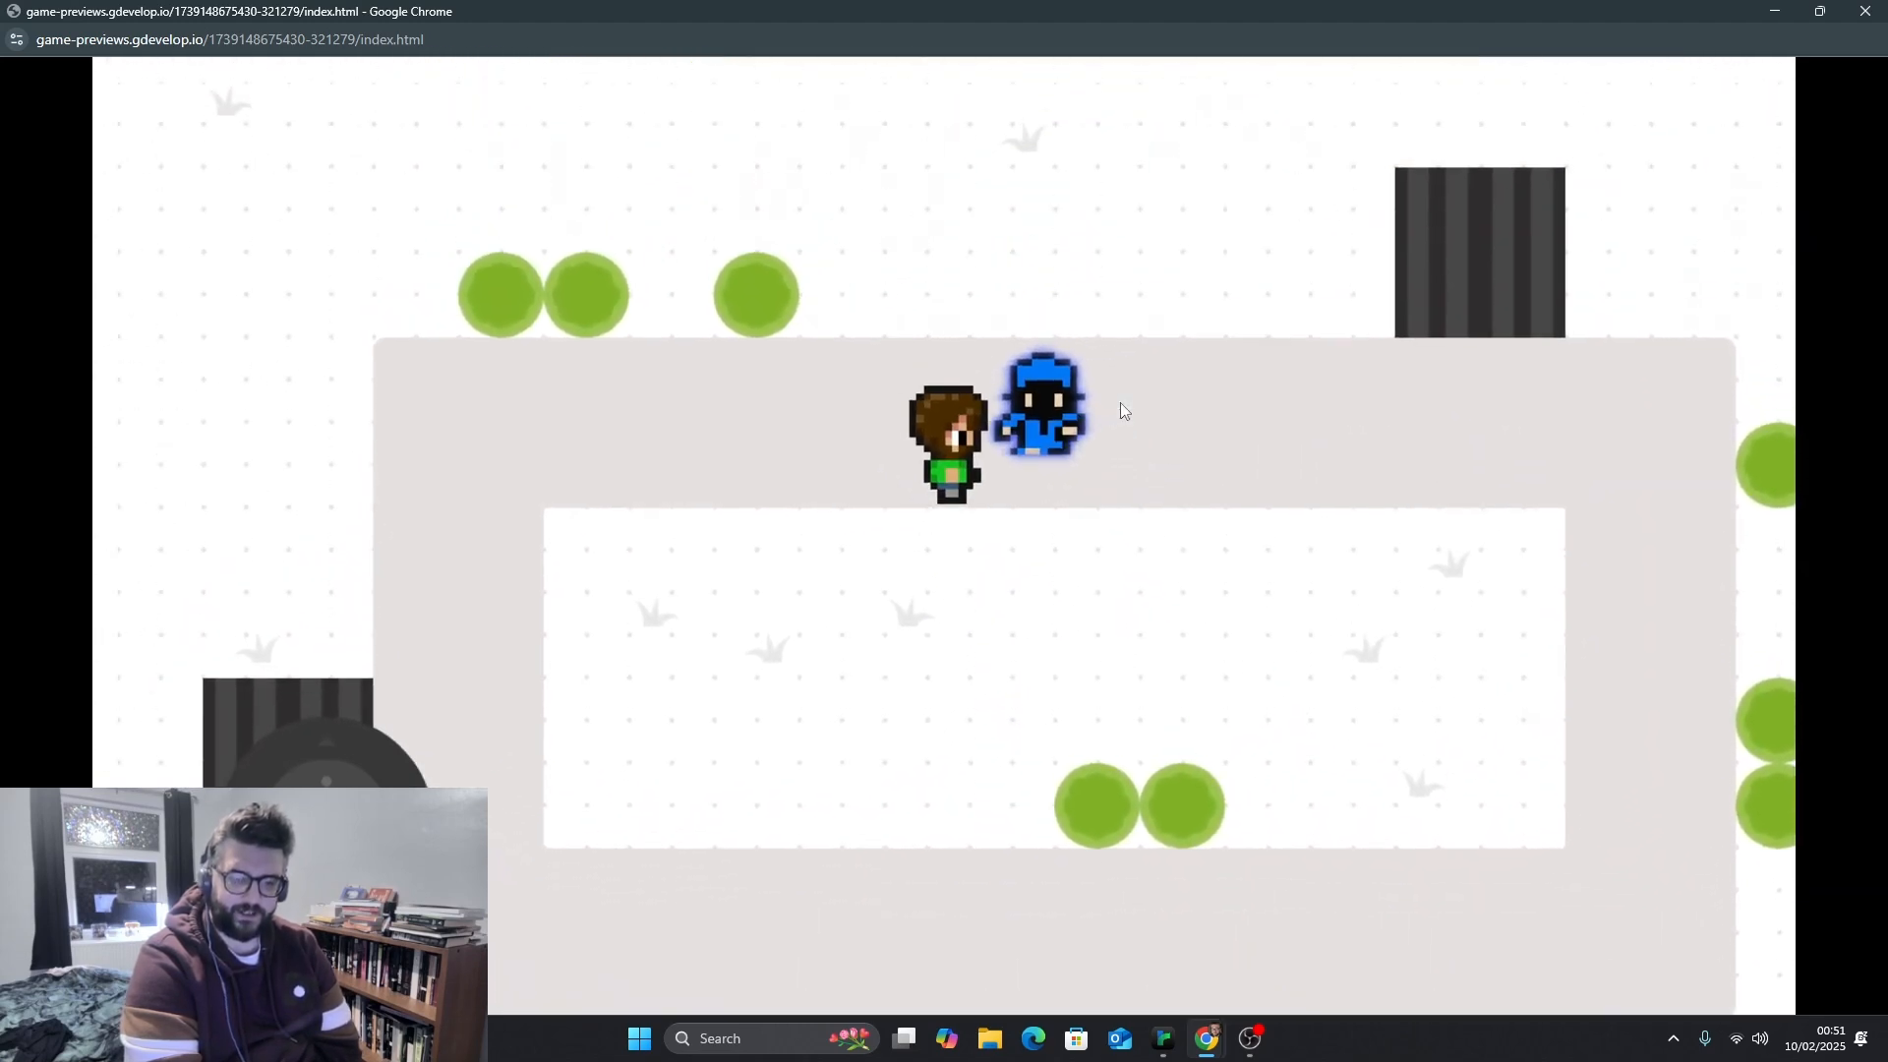
key(Down)
key(Right)
key(Up)
key(Up)
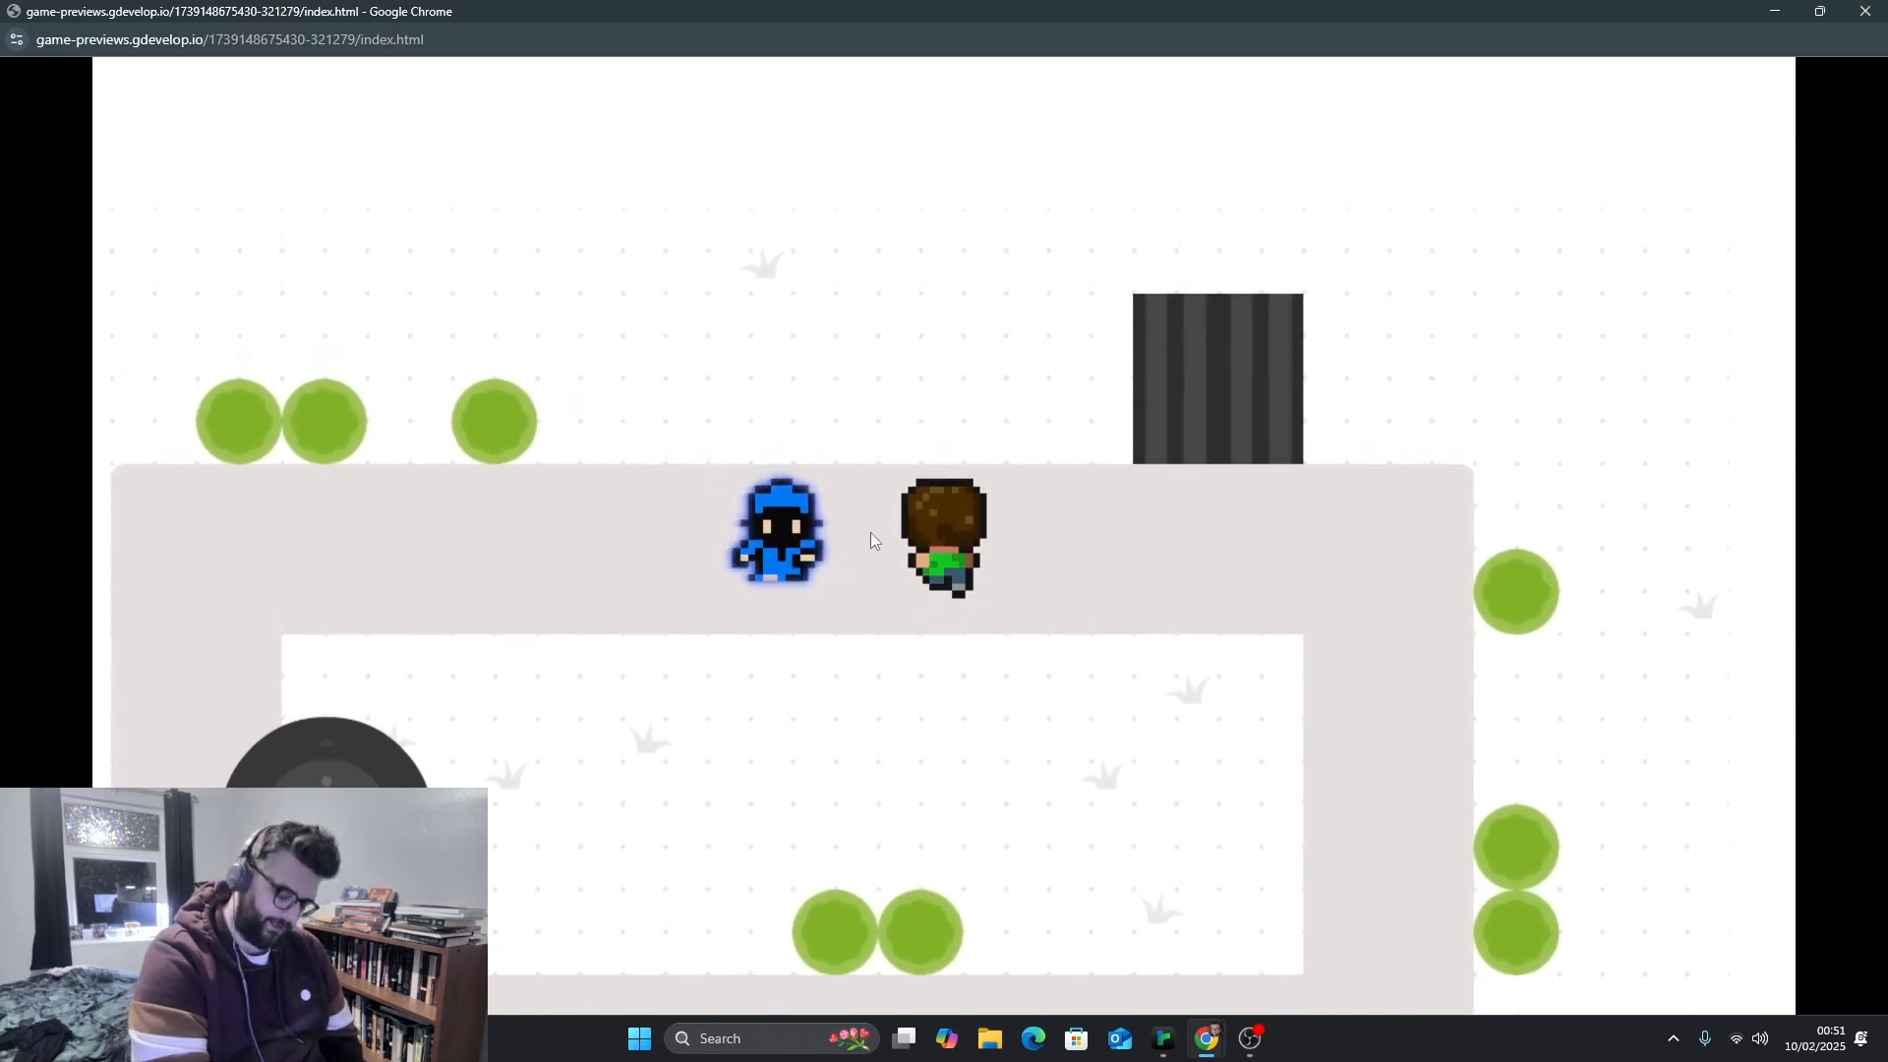
key(Down)
key(Left)
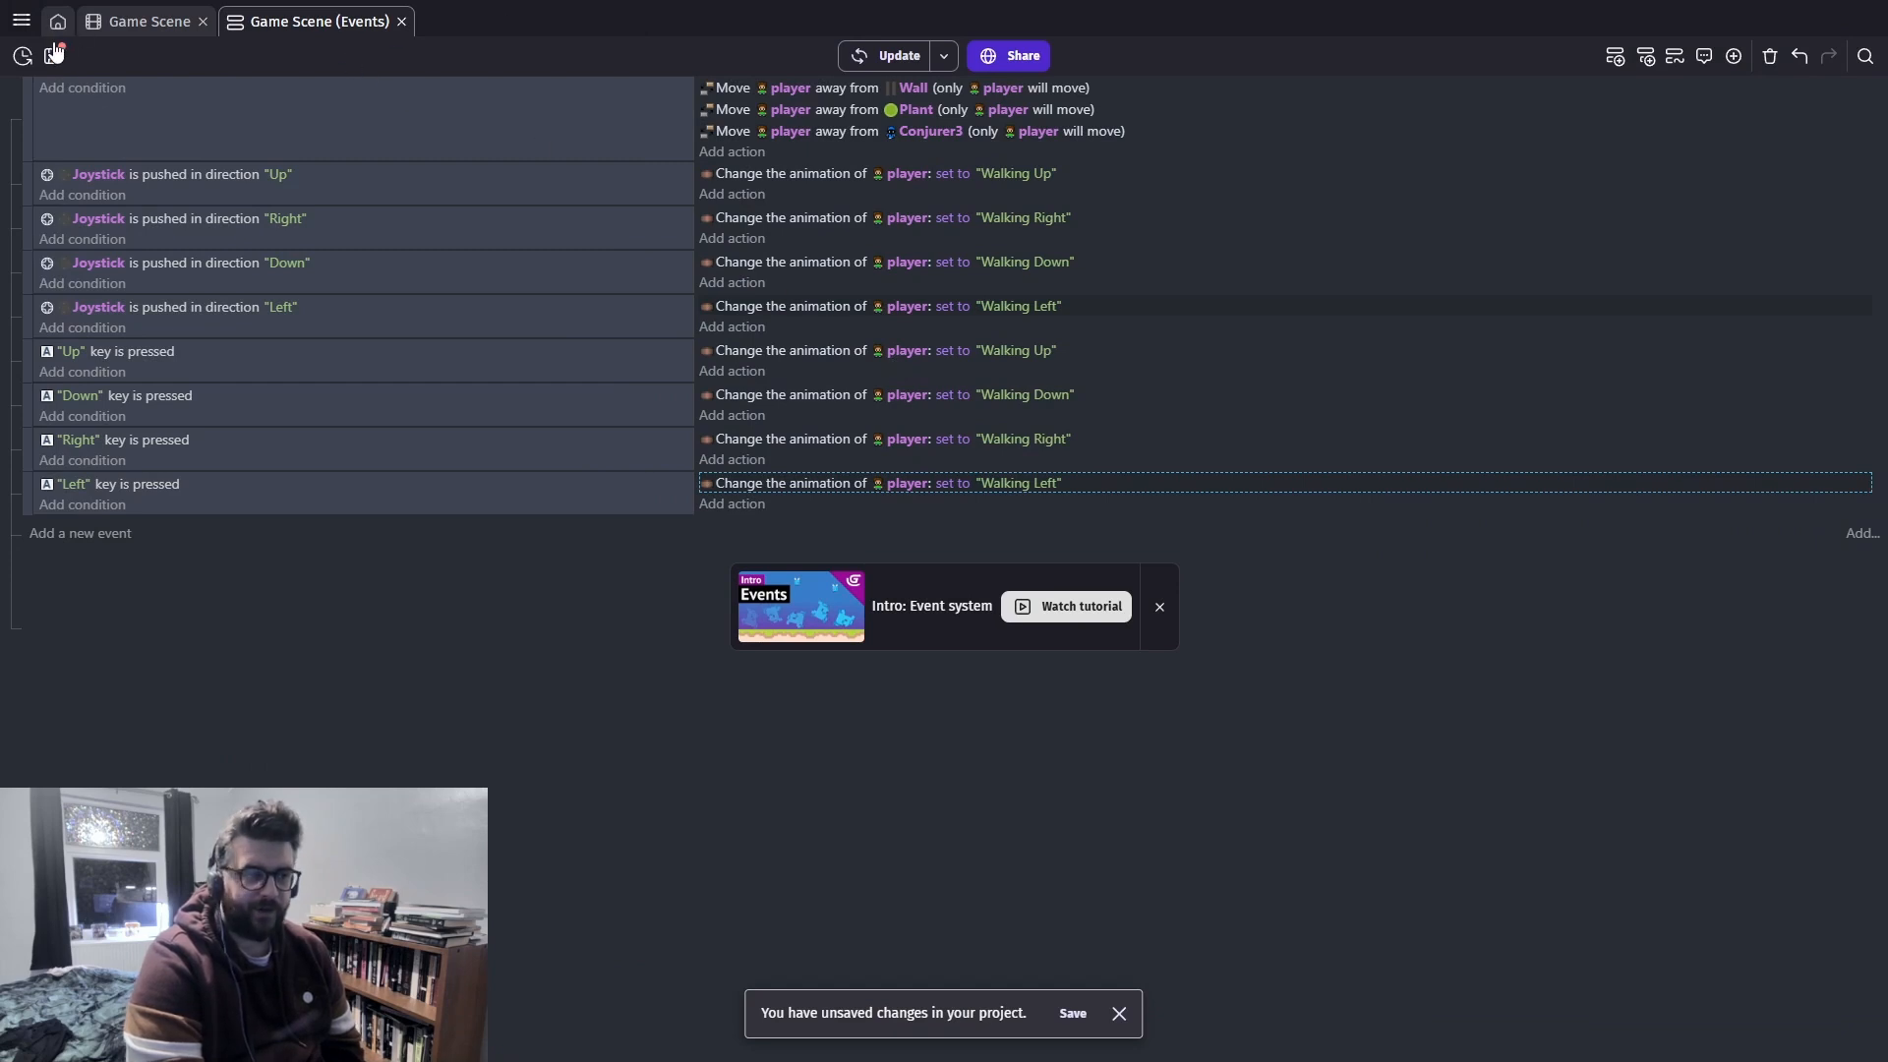
Add a new layer named UI above the MobileControls layer in the Game Scene
click(148, 19)
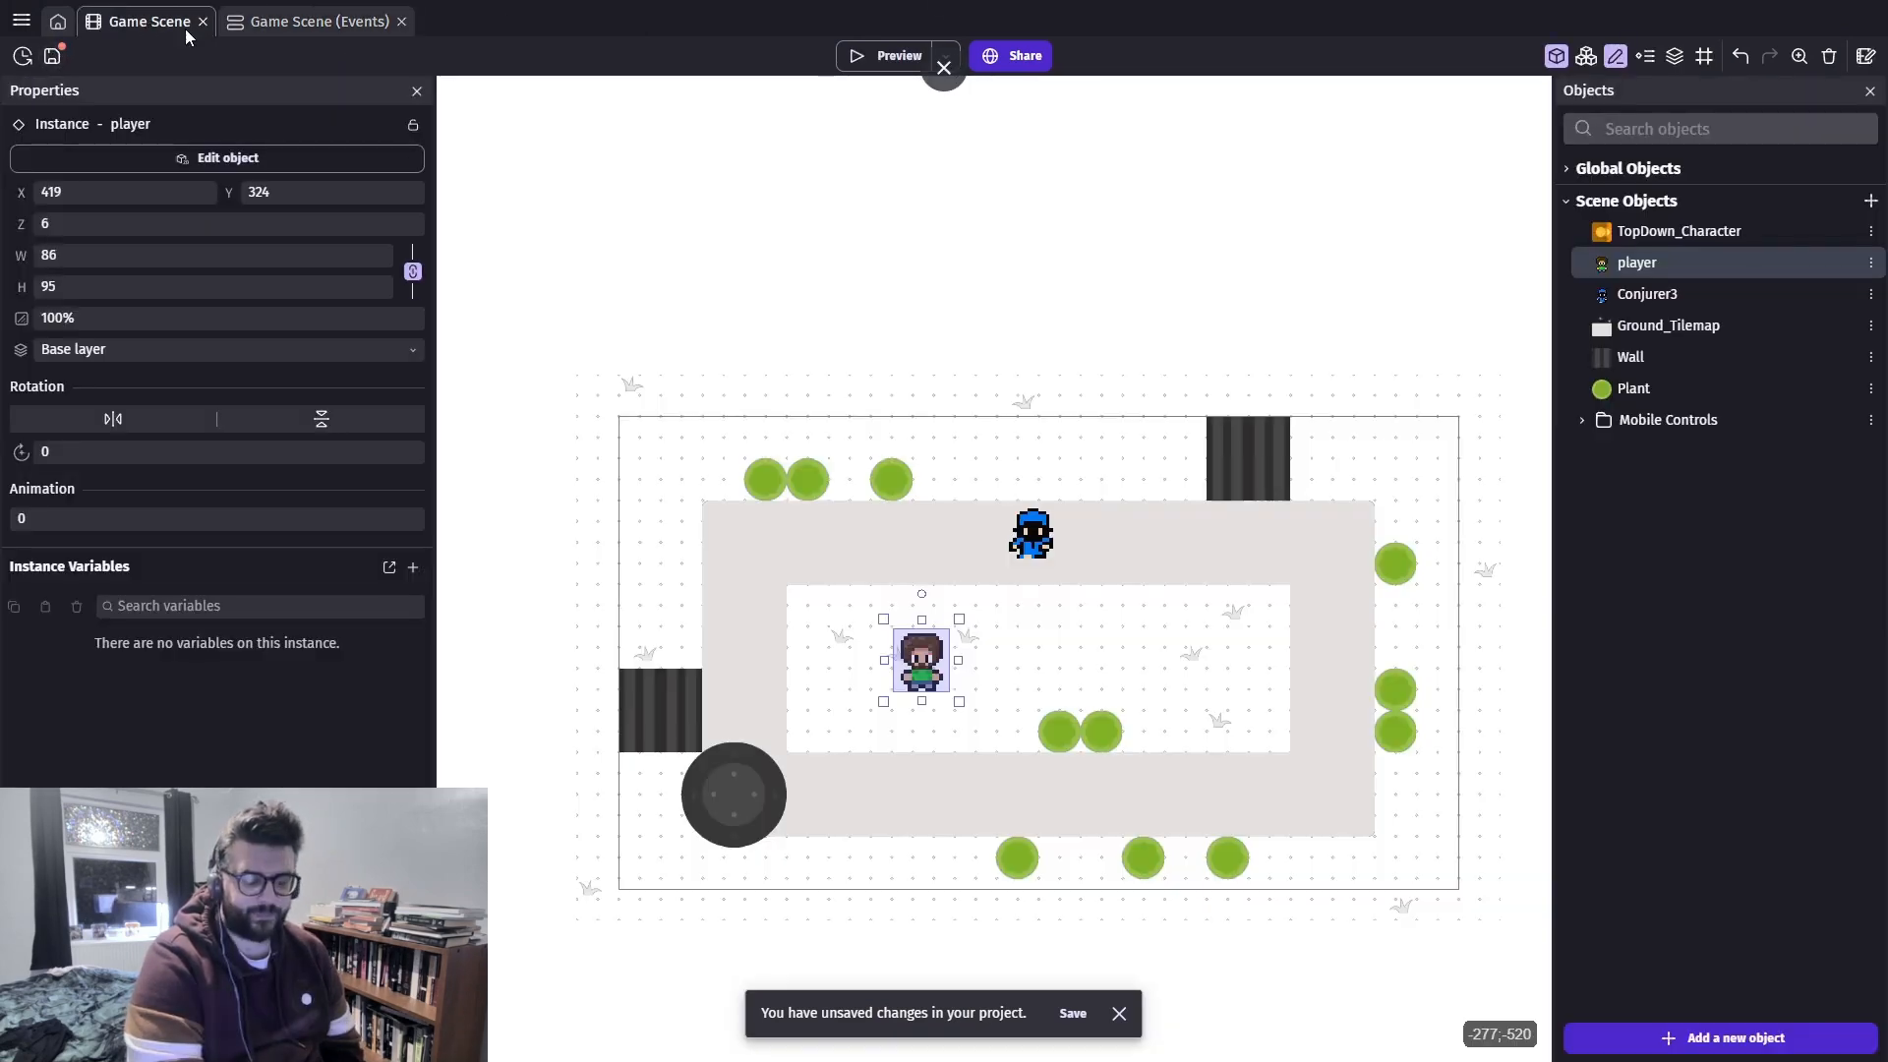
scroll(1017, 752, down, 2)
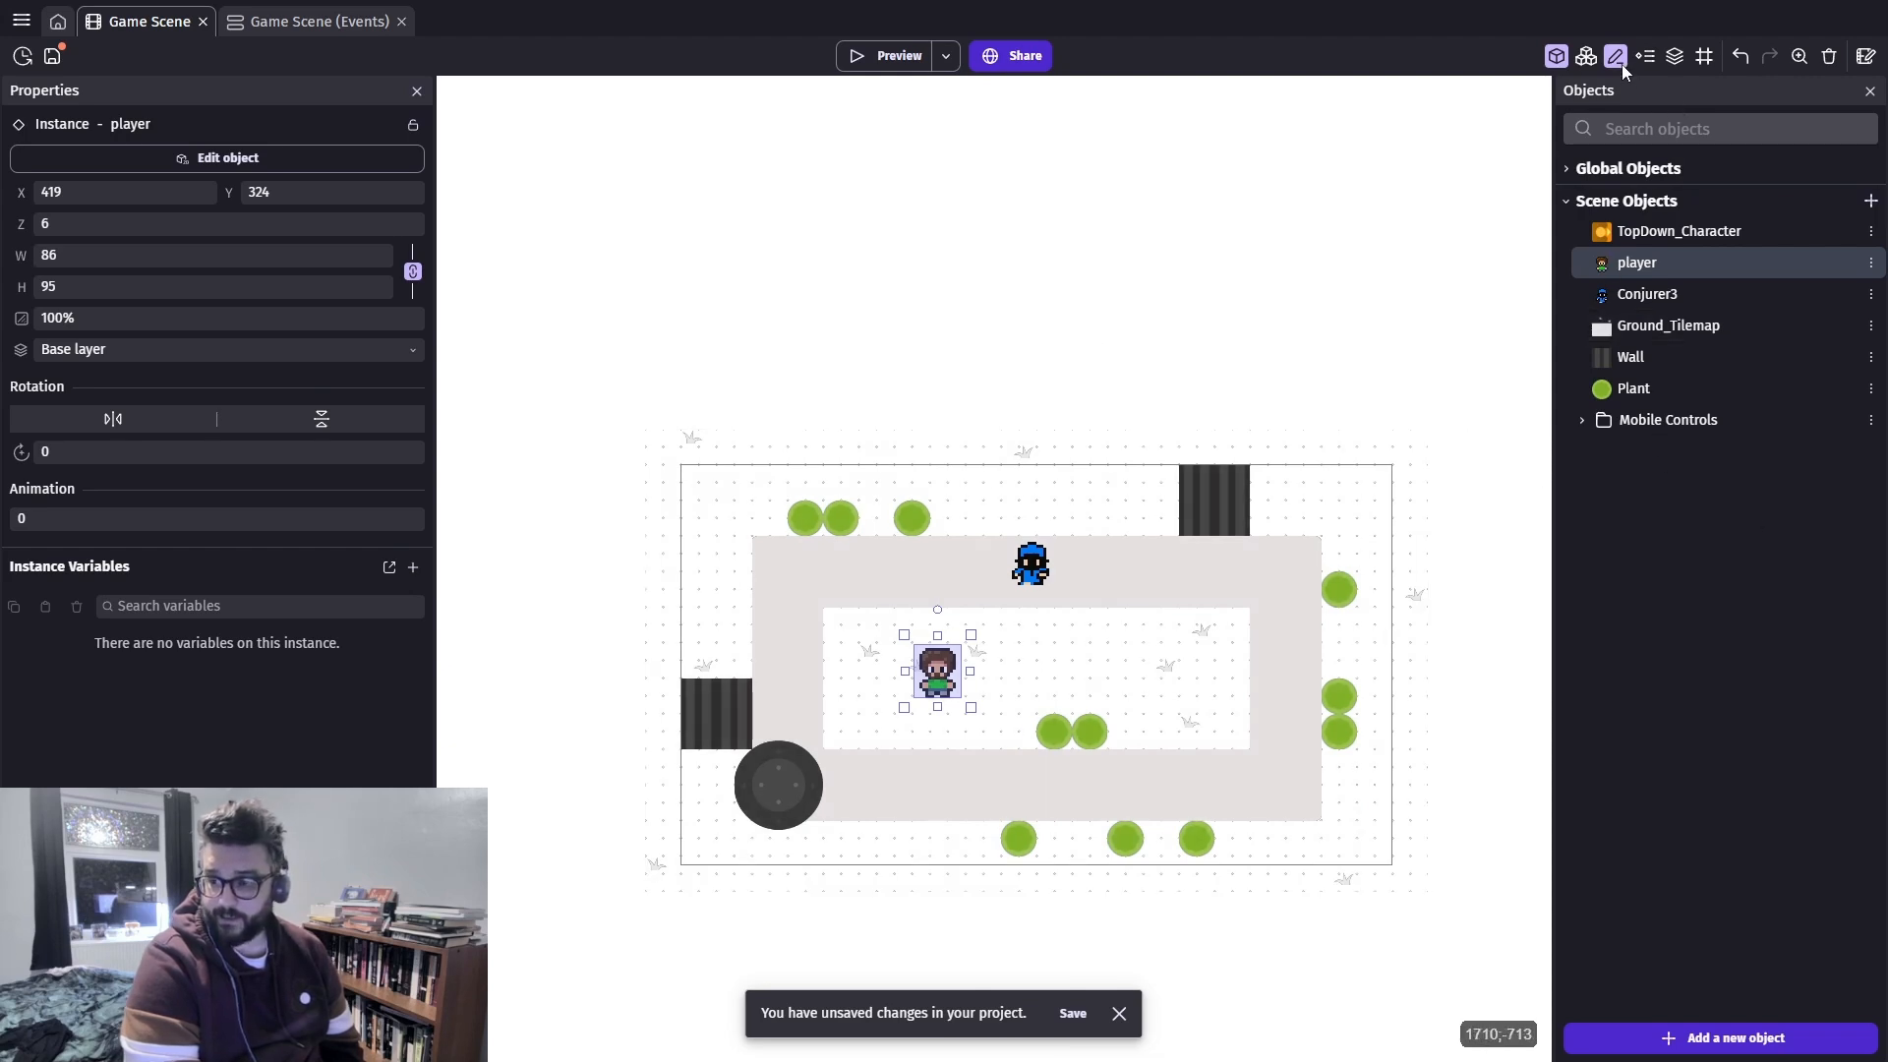
click(1674, 55)
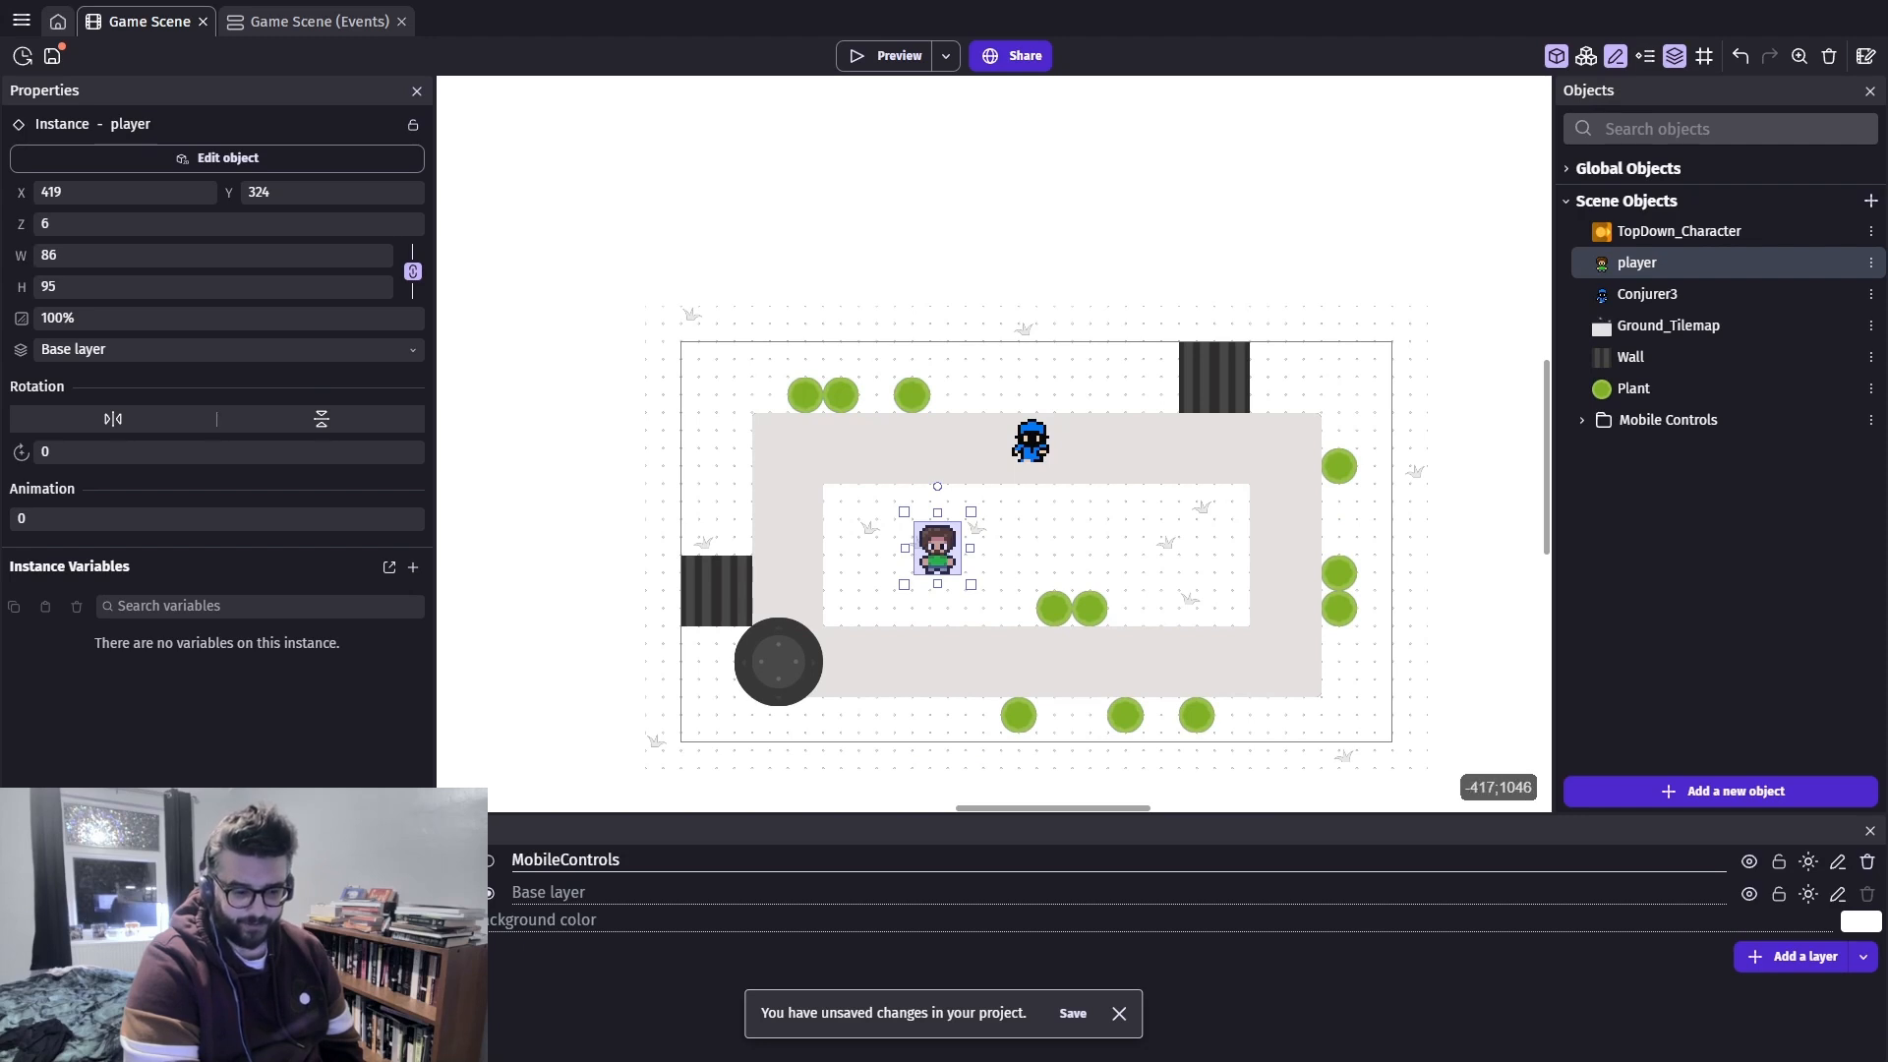
click(1775, 966)
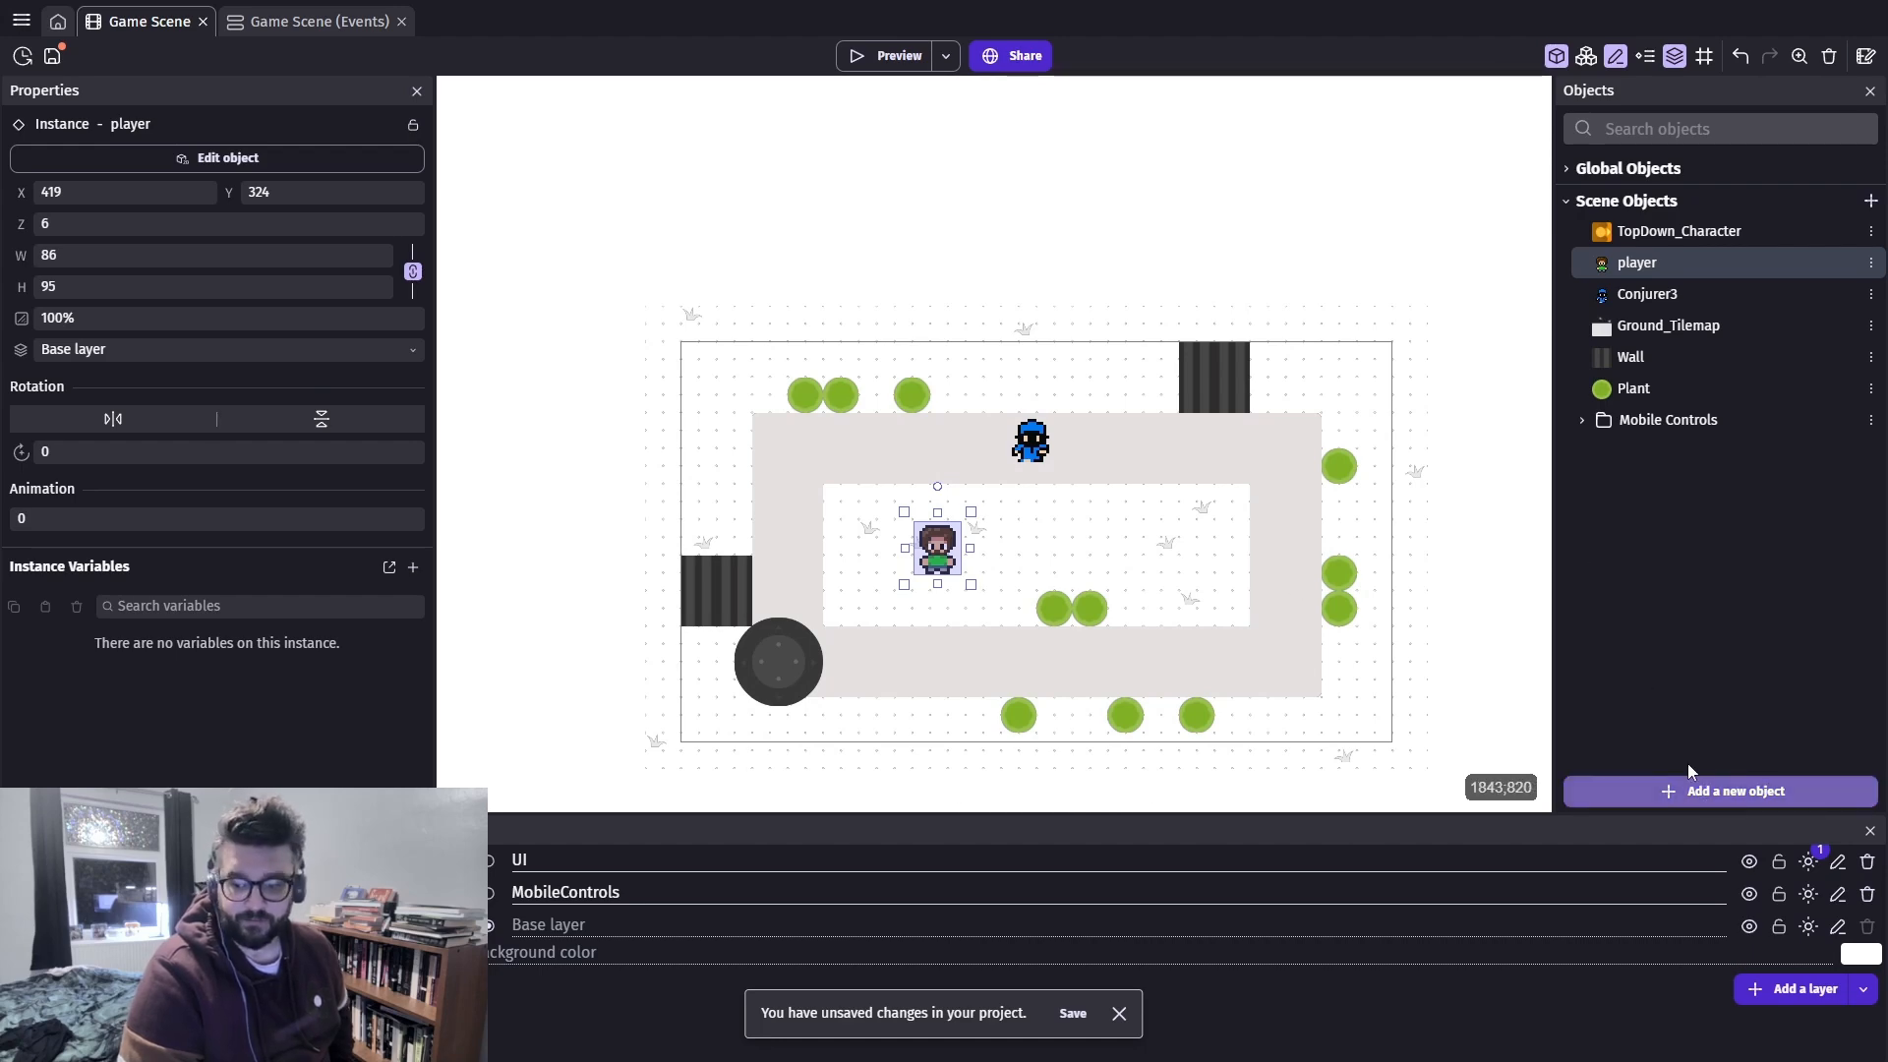
Start adding a new object, browse the UI/Interface category of the asset store, and search for "dialog"
click(1706, 795)
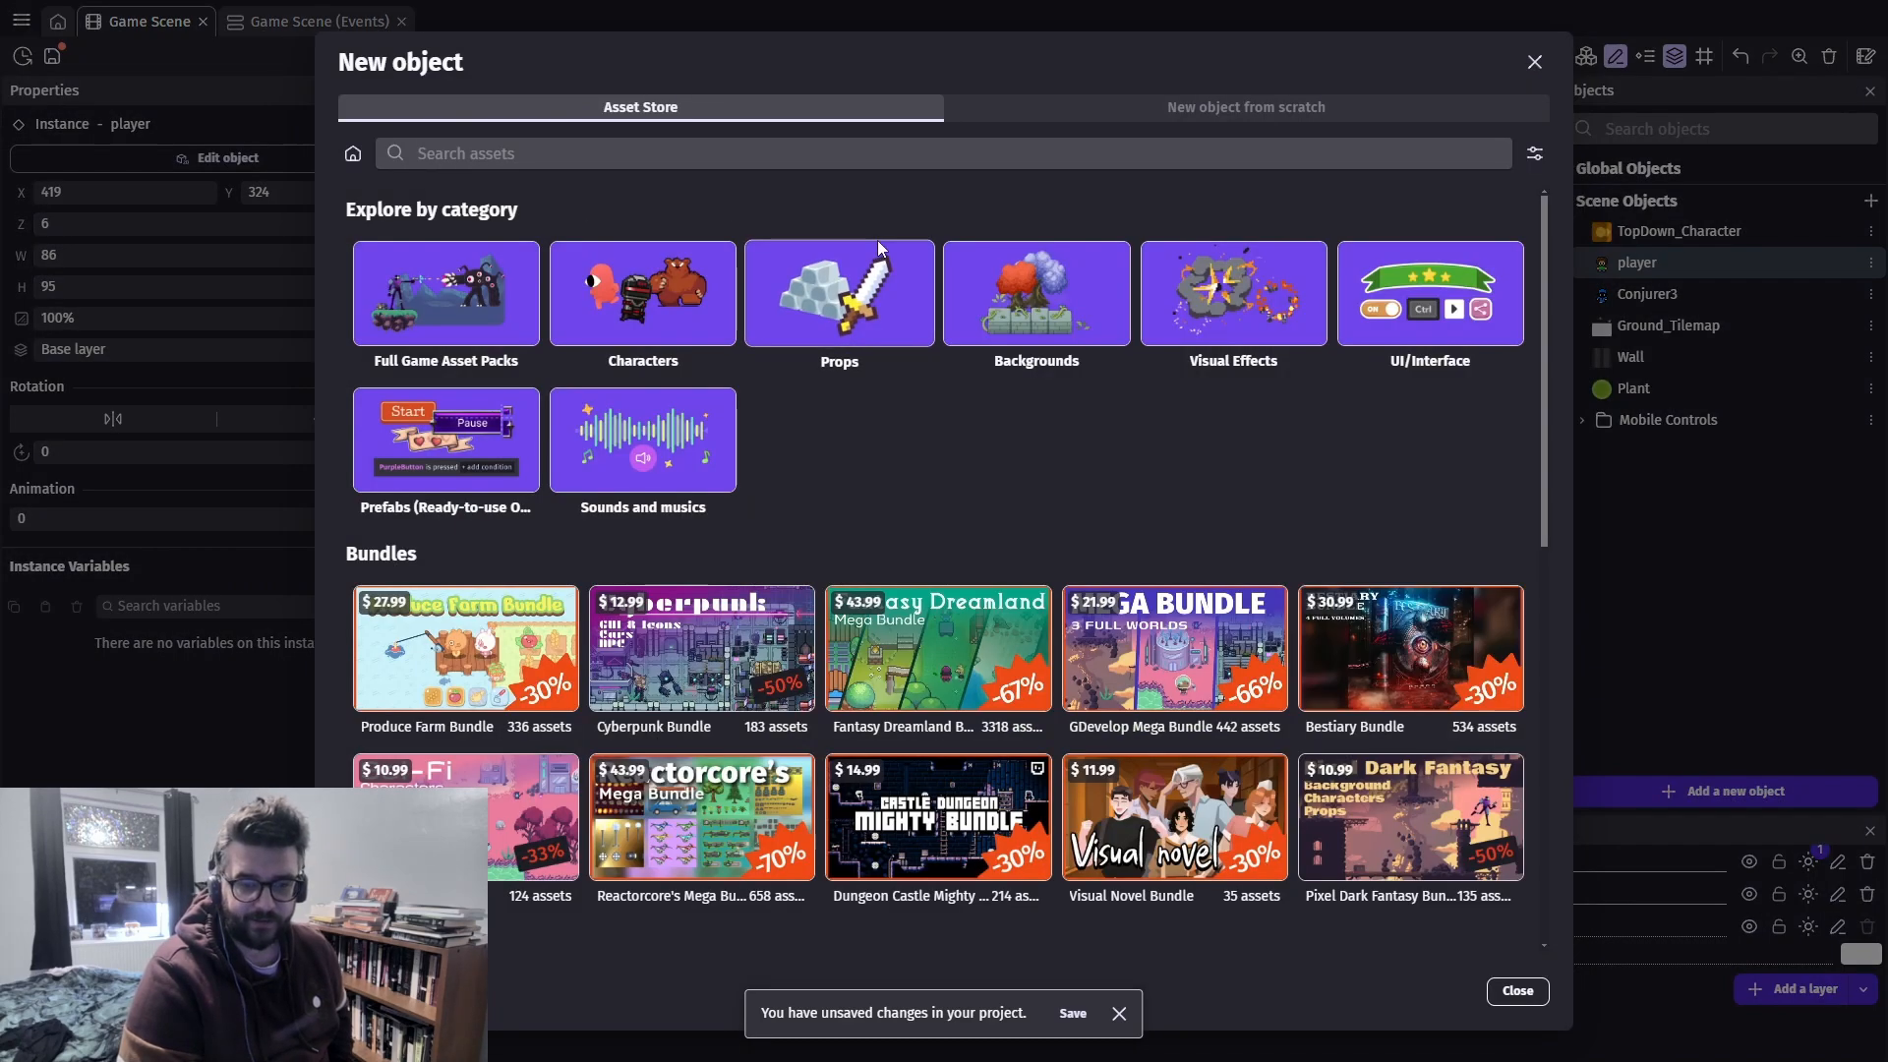
click(1052, 313)
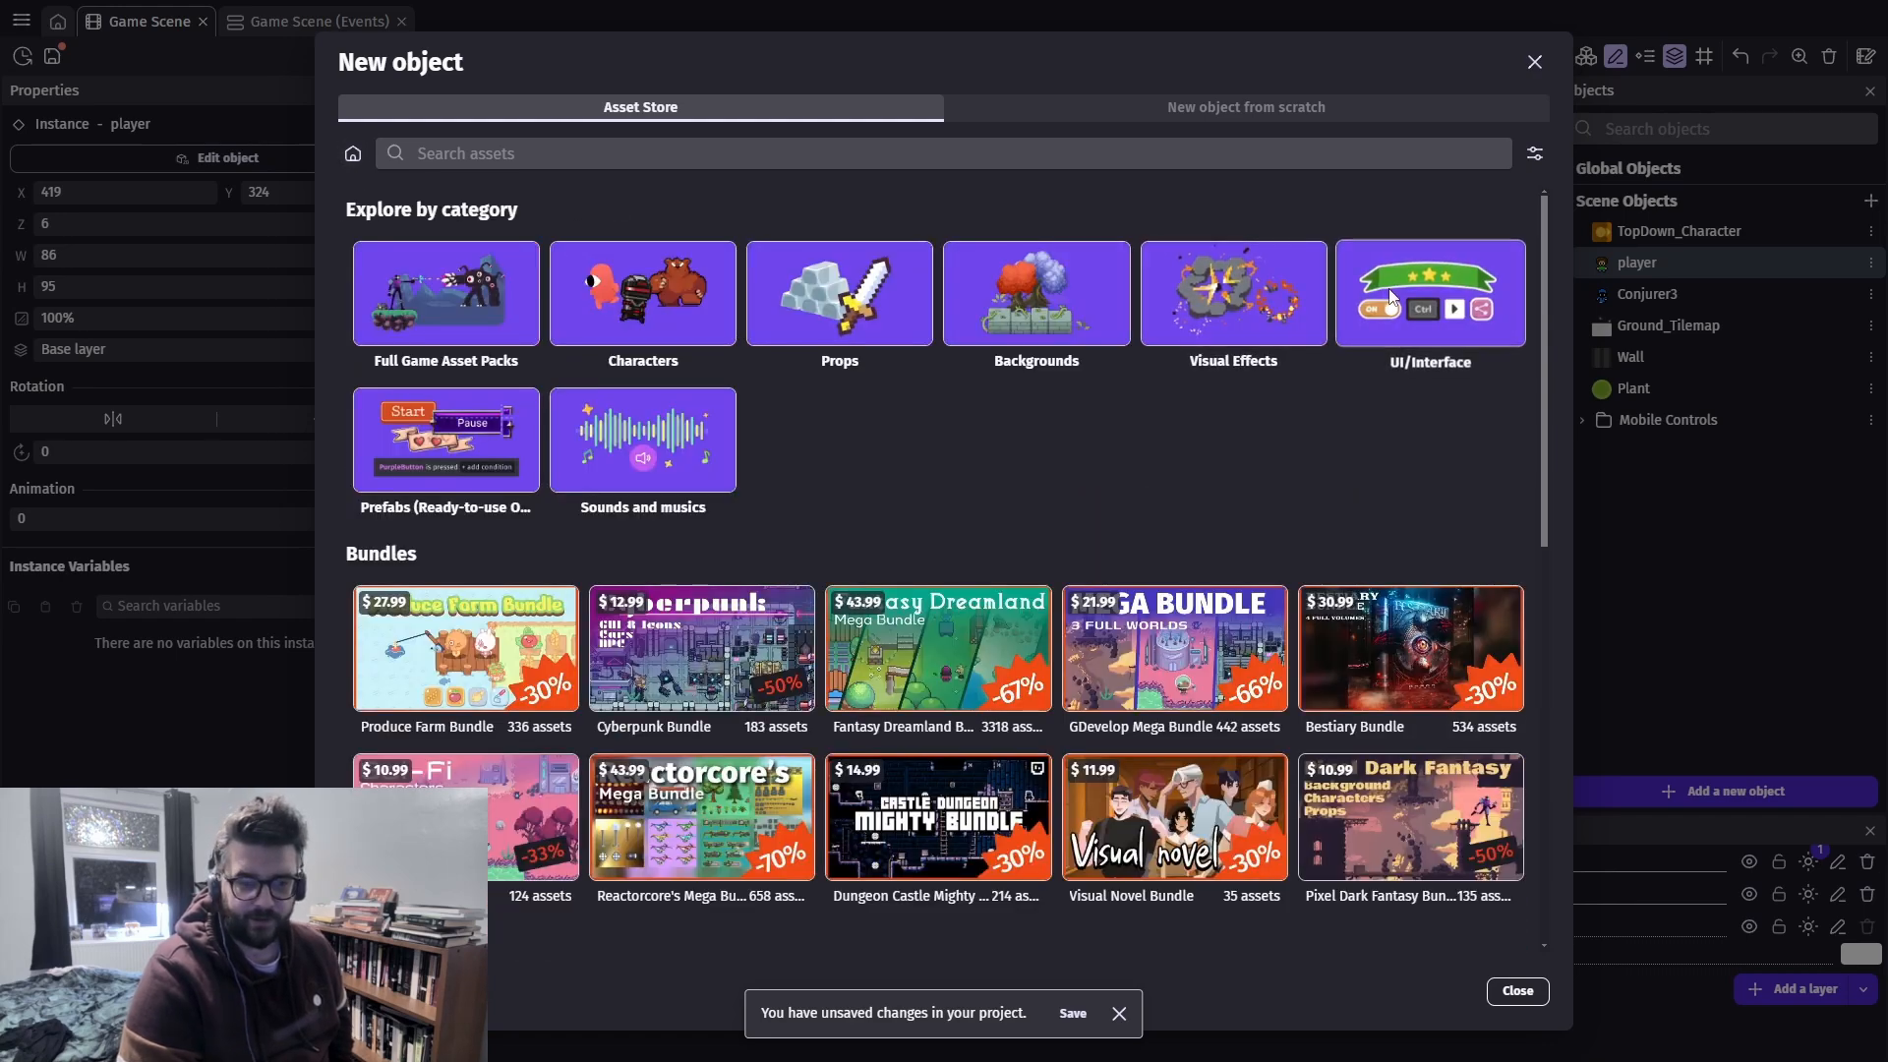
click(1391, 295)
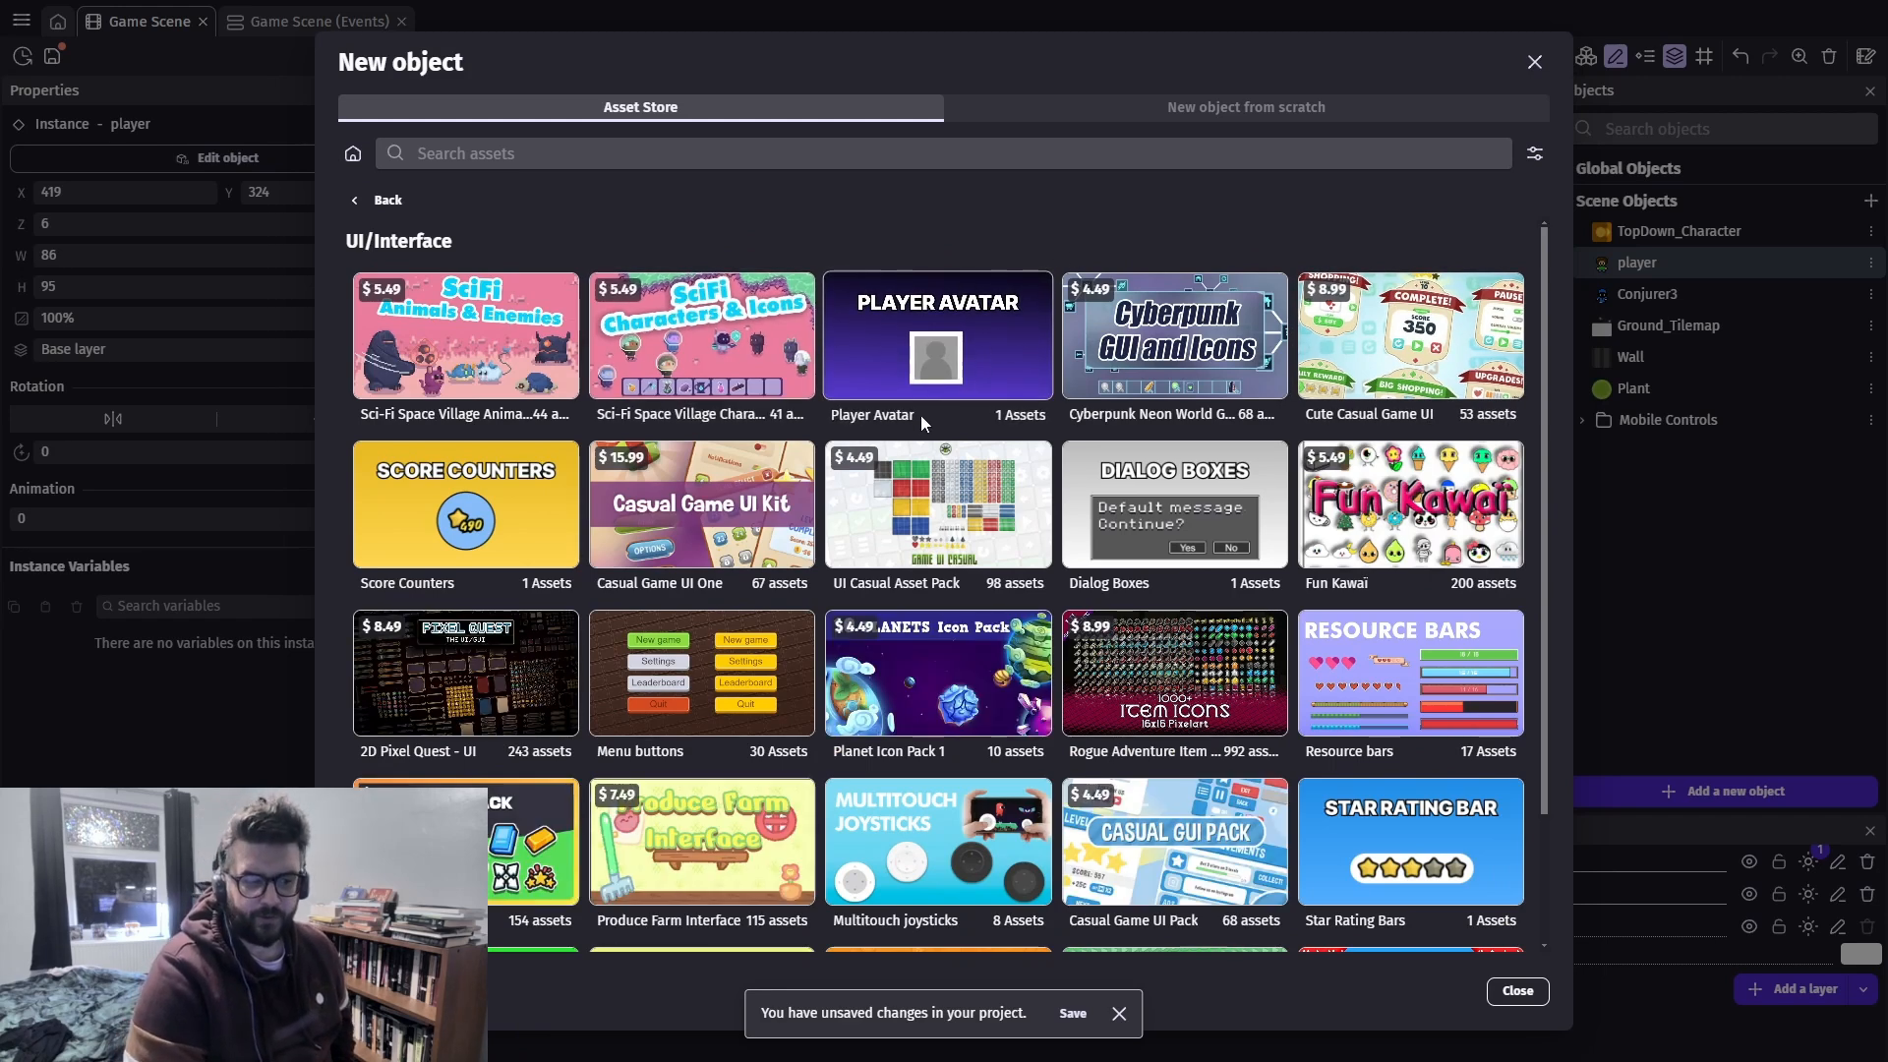
scroll(921, 415, down, 2)
scroll(928, 324, down, 2)
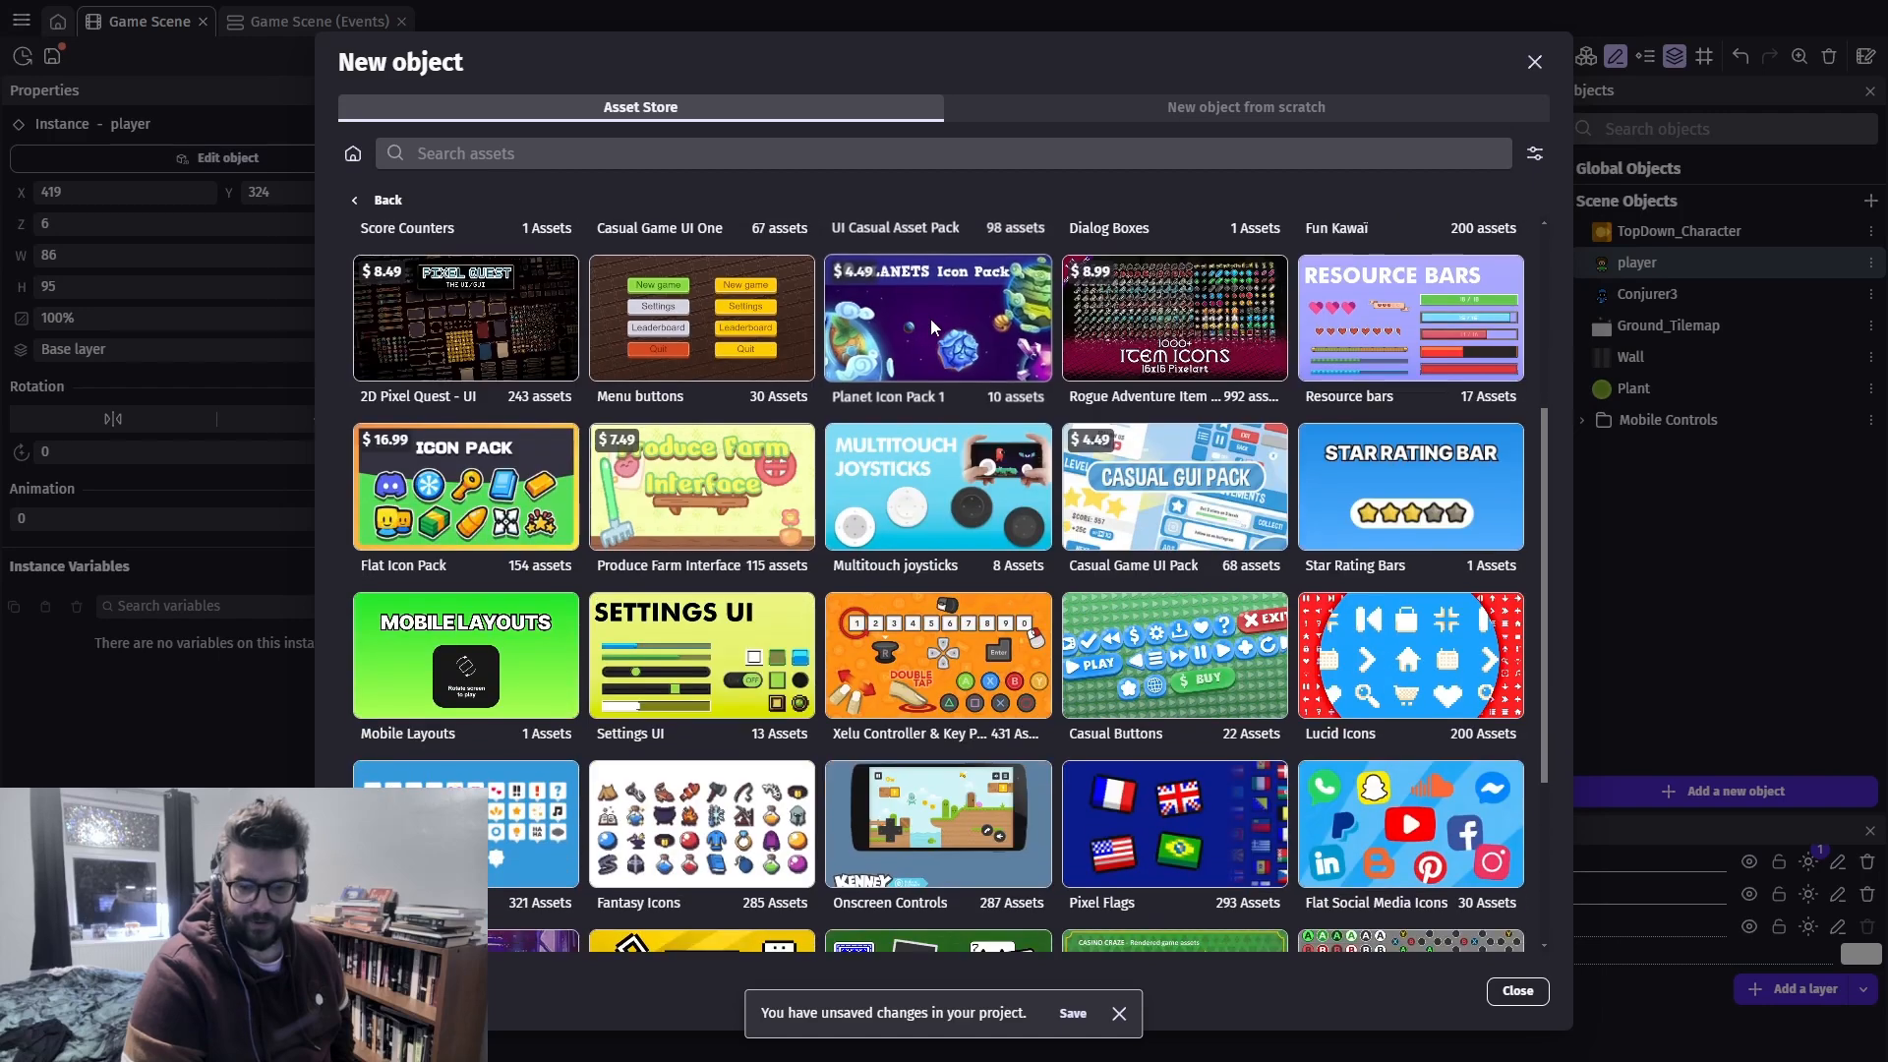
scroll(763, 254, down, 2)
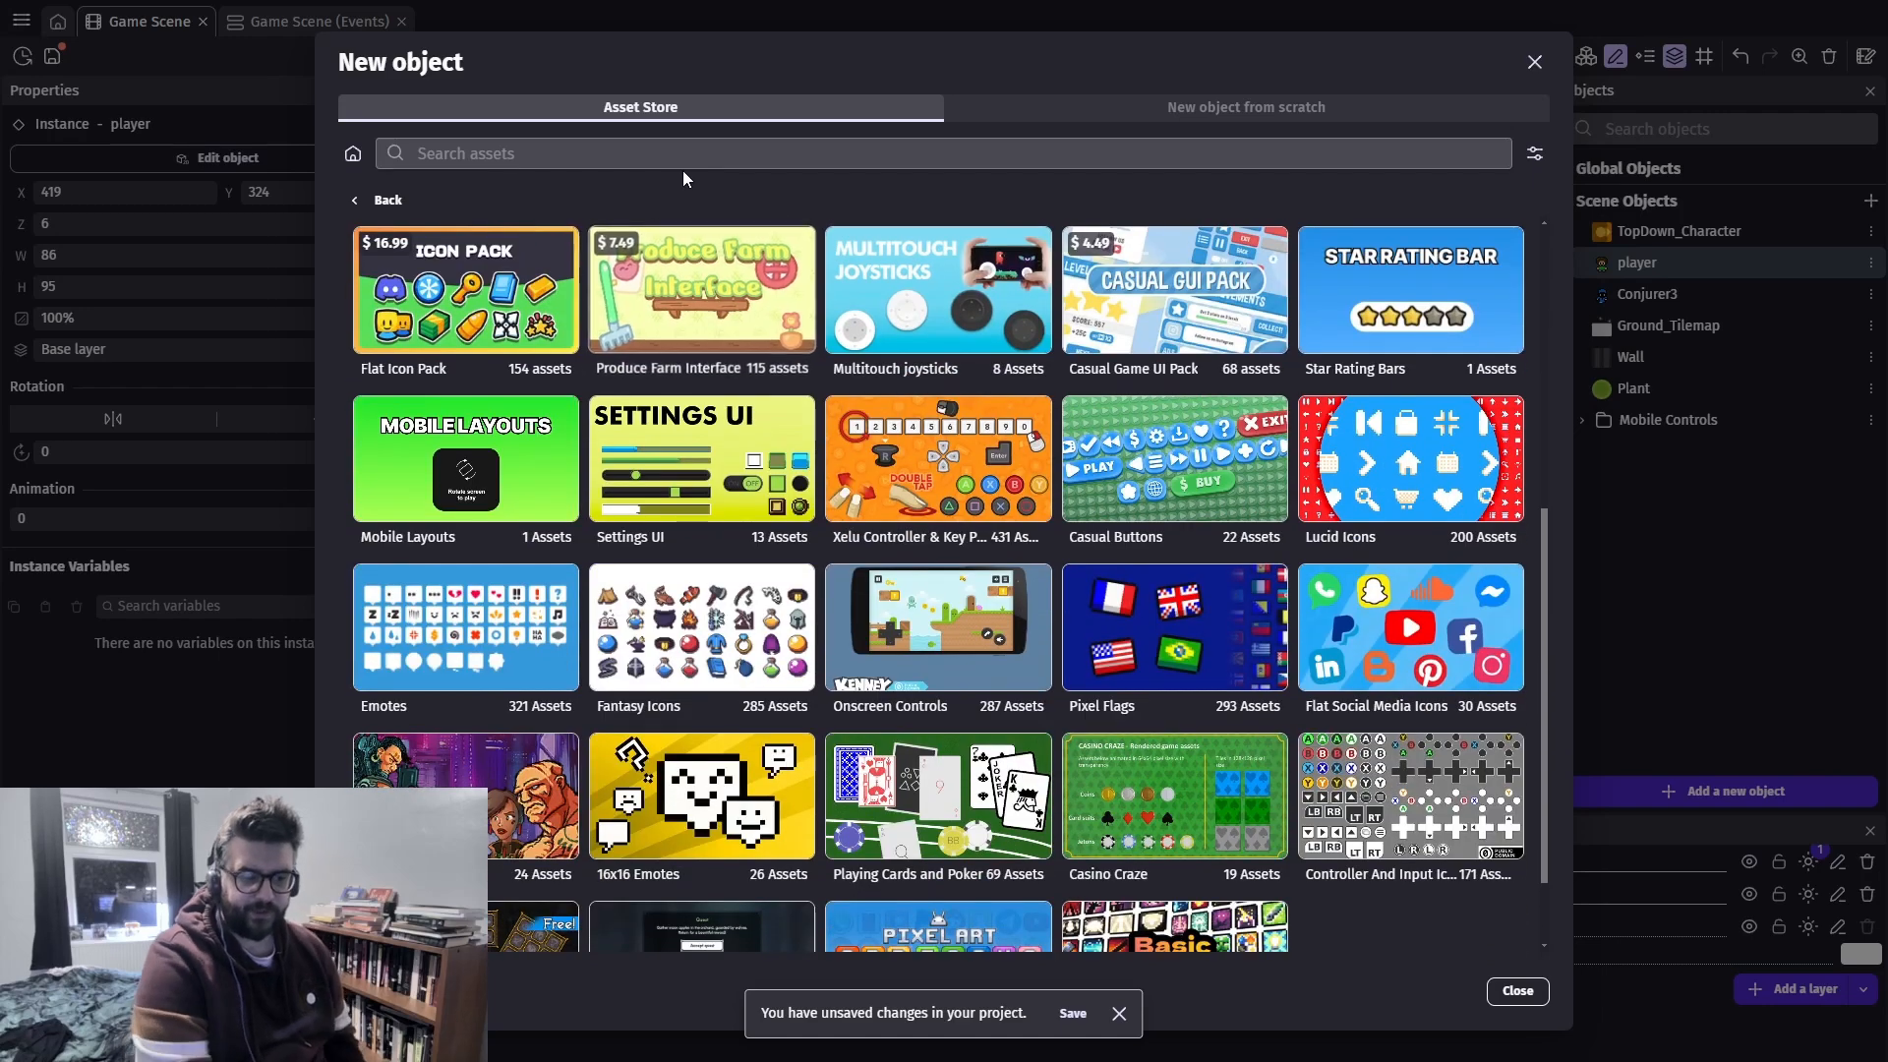
click(704, 157)
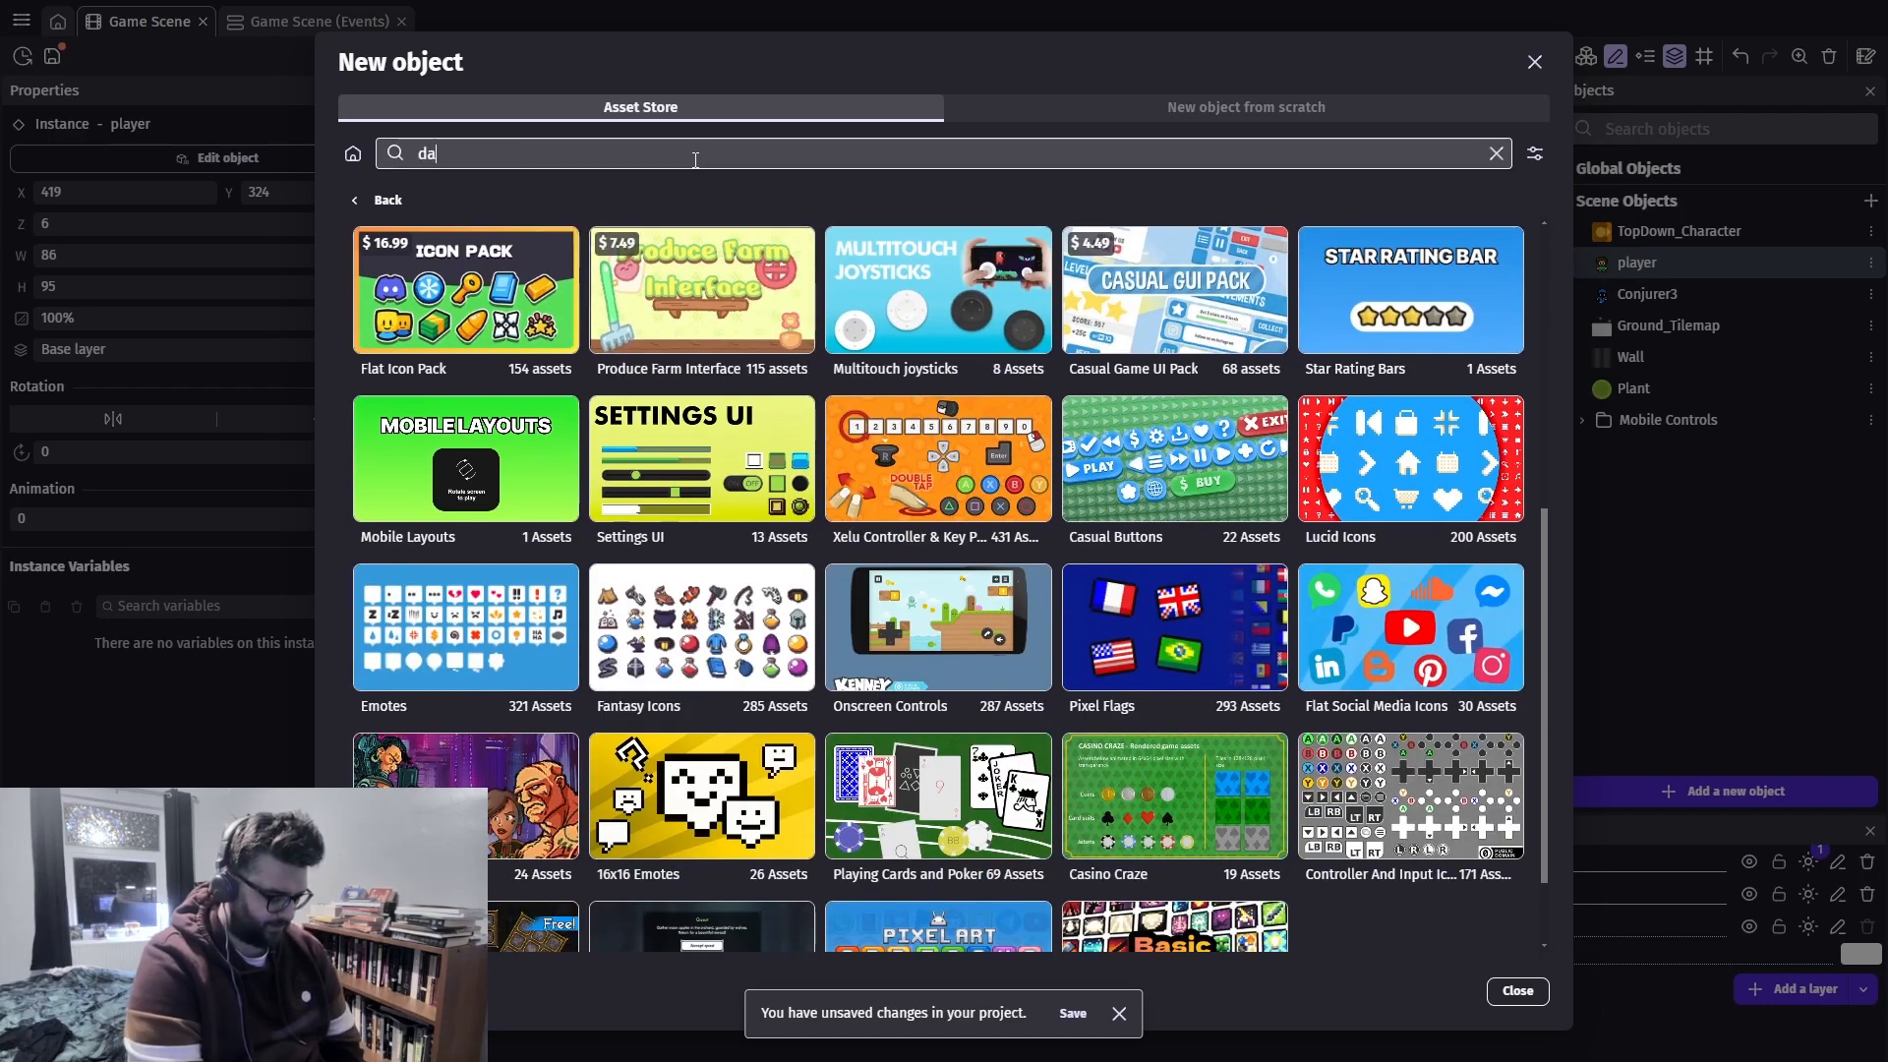
text(dialog)
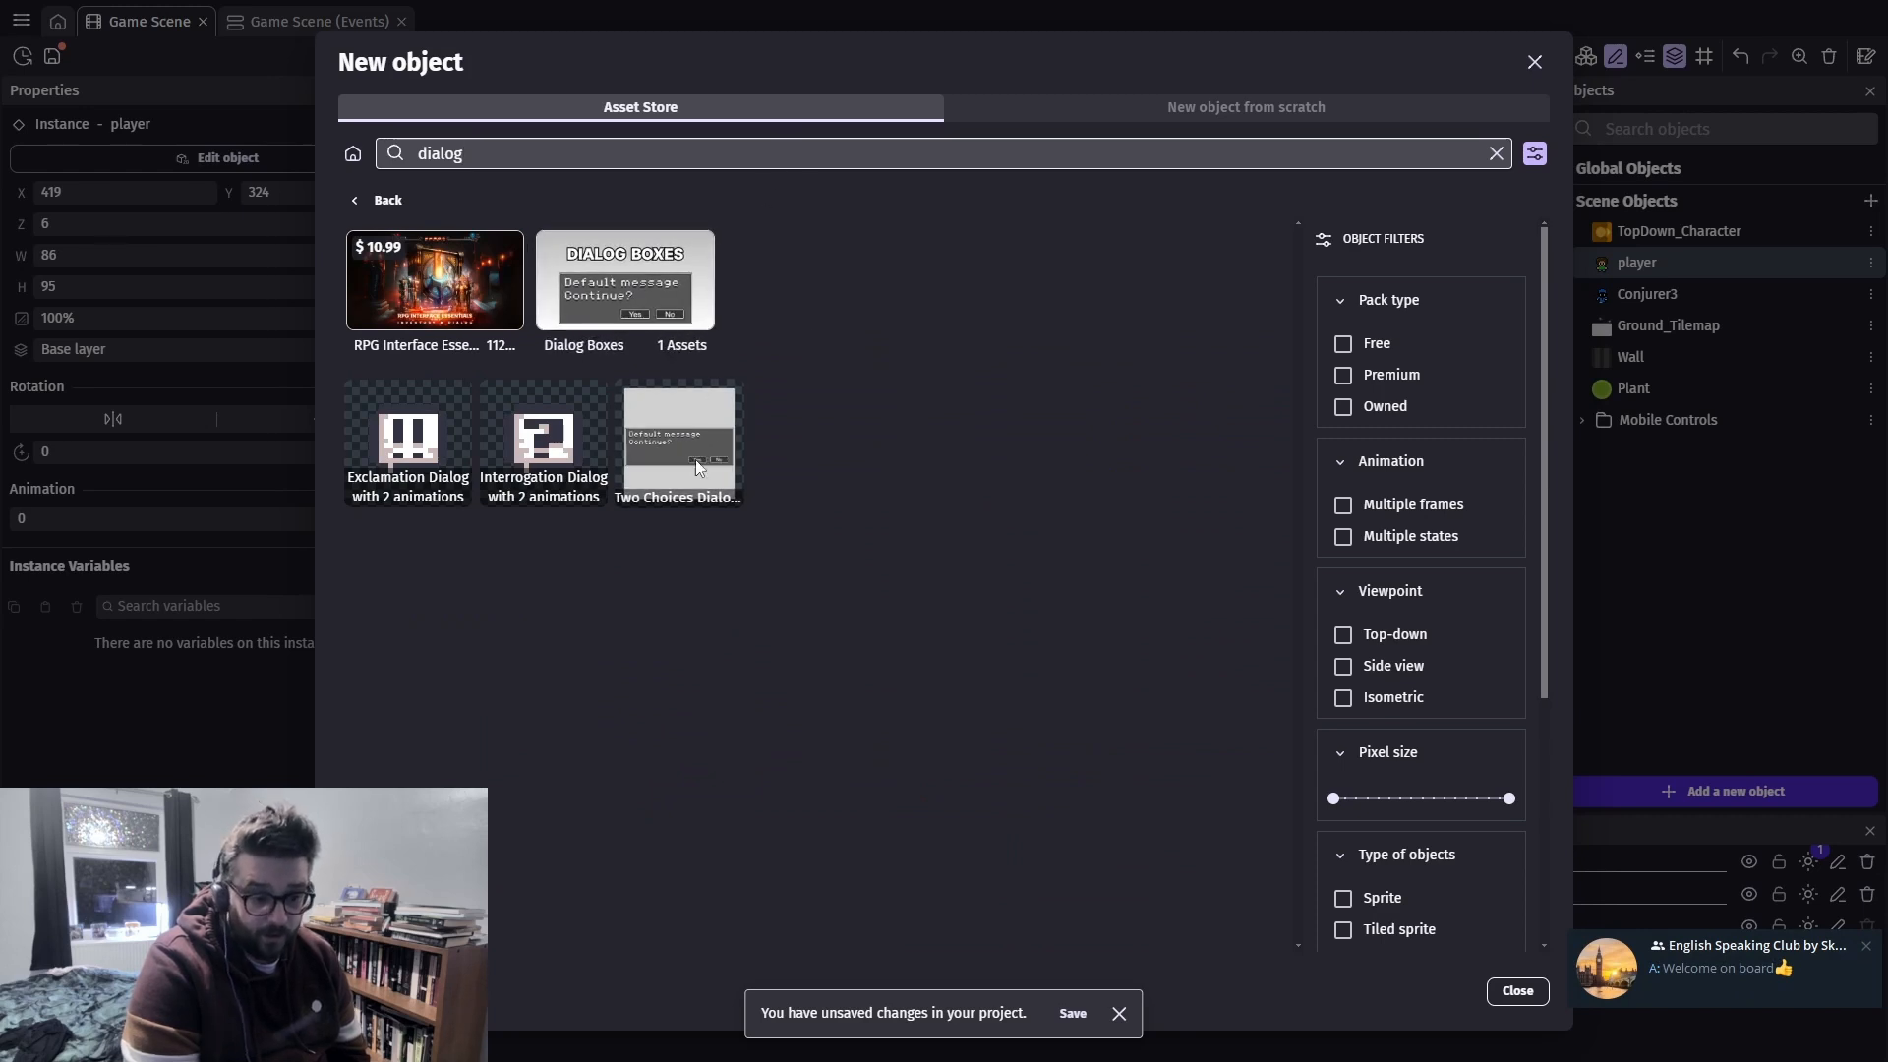
Examine the Dialog Boxes pack, the Exclamation Dialog and the Two Choices Dialog Box among the search results
click(673, 286)
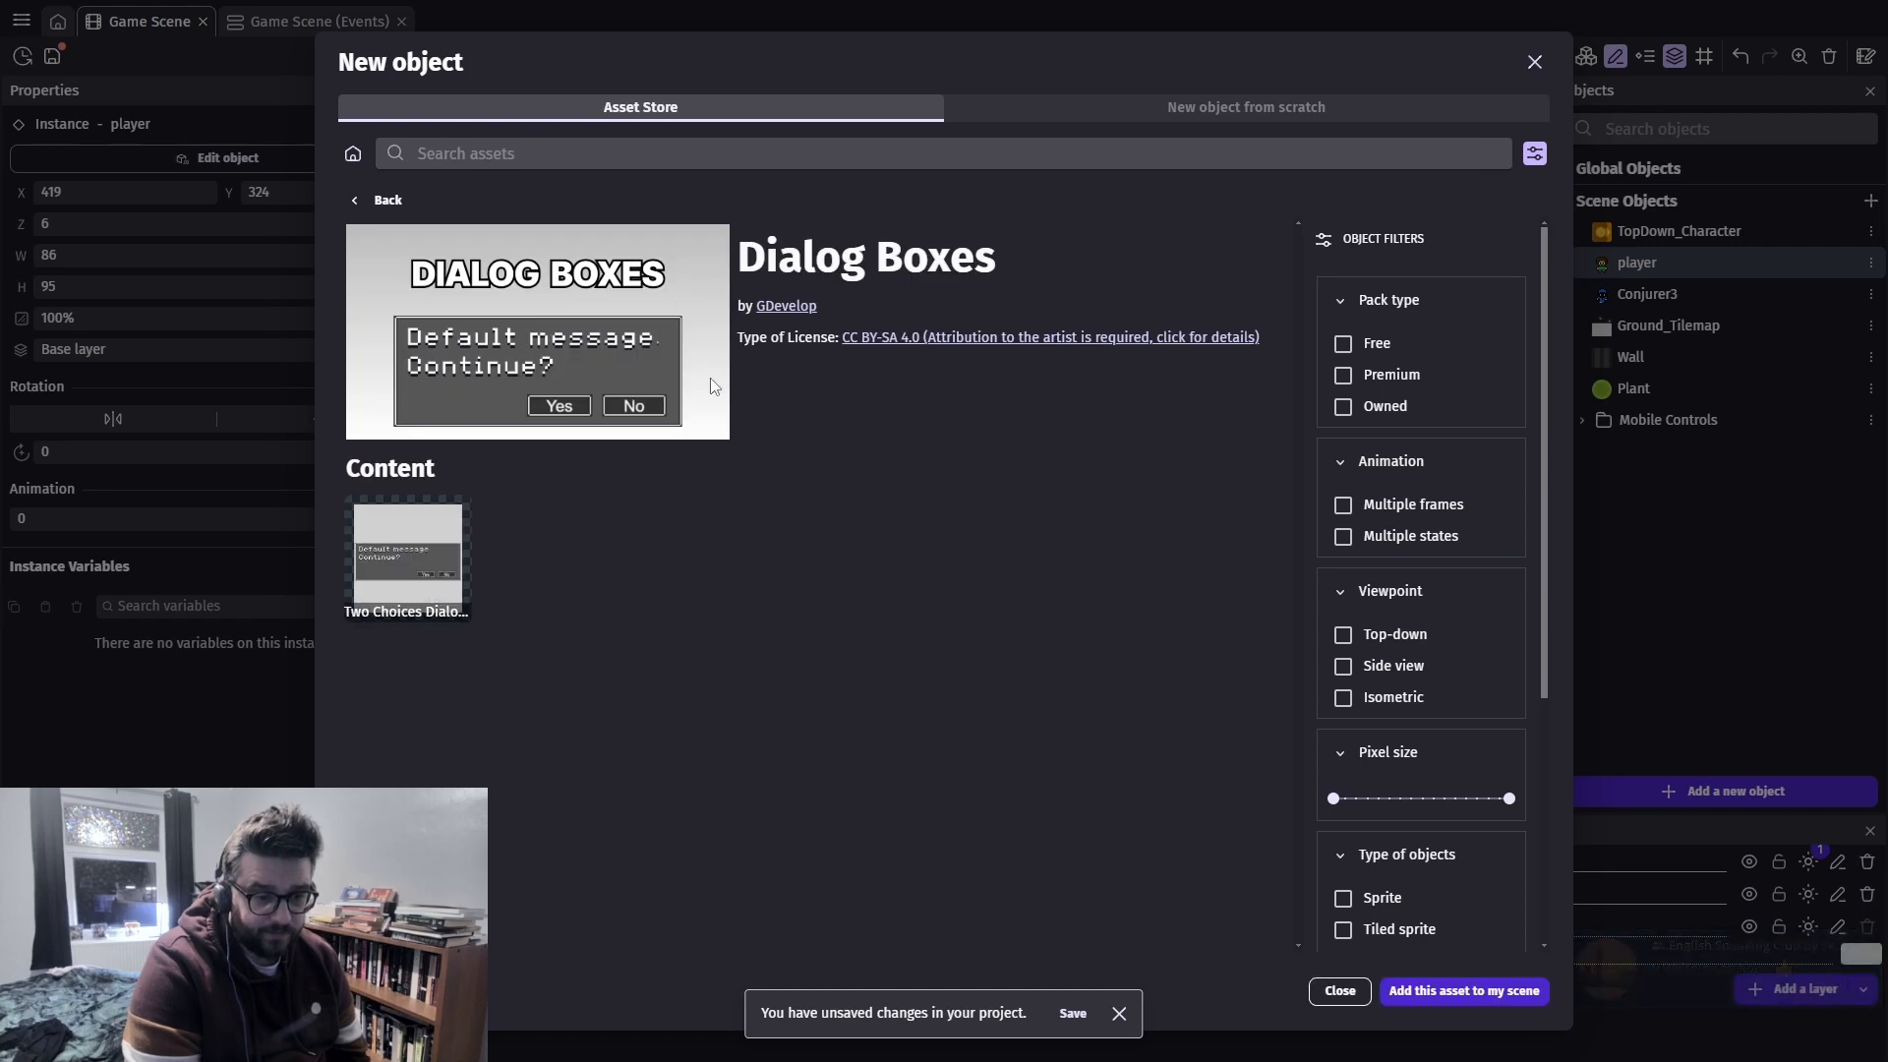
click(366, 201)
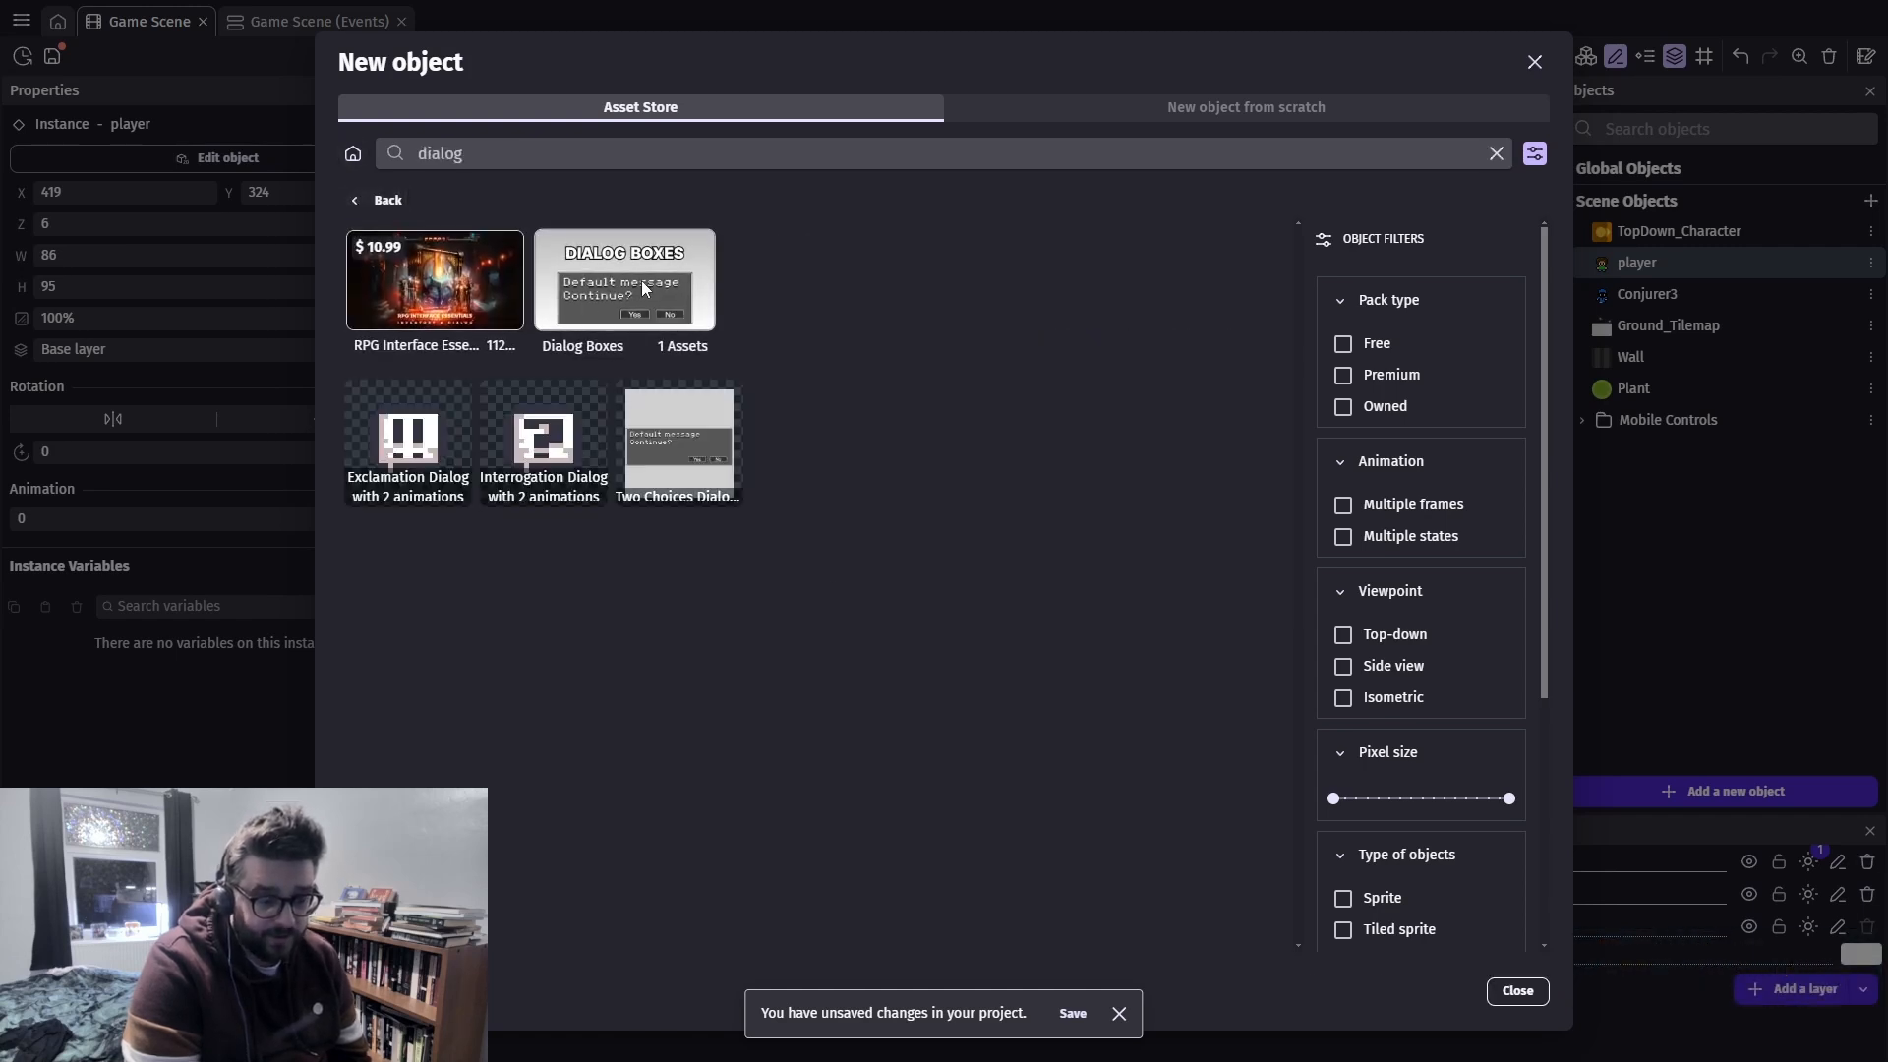
click(453, 423)
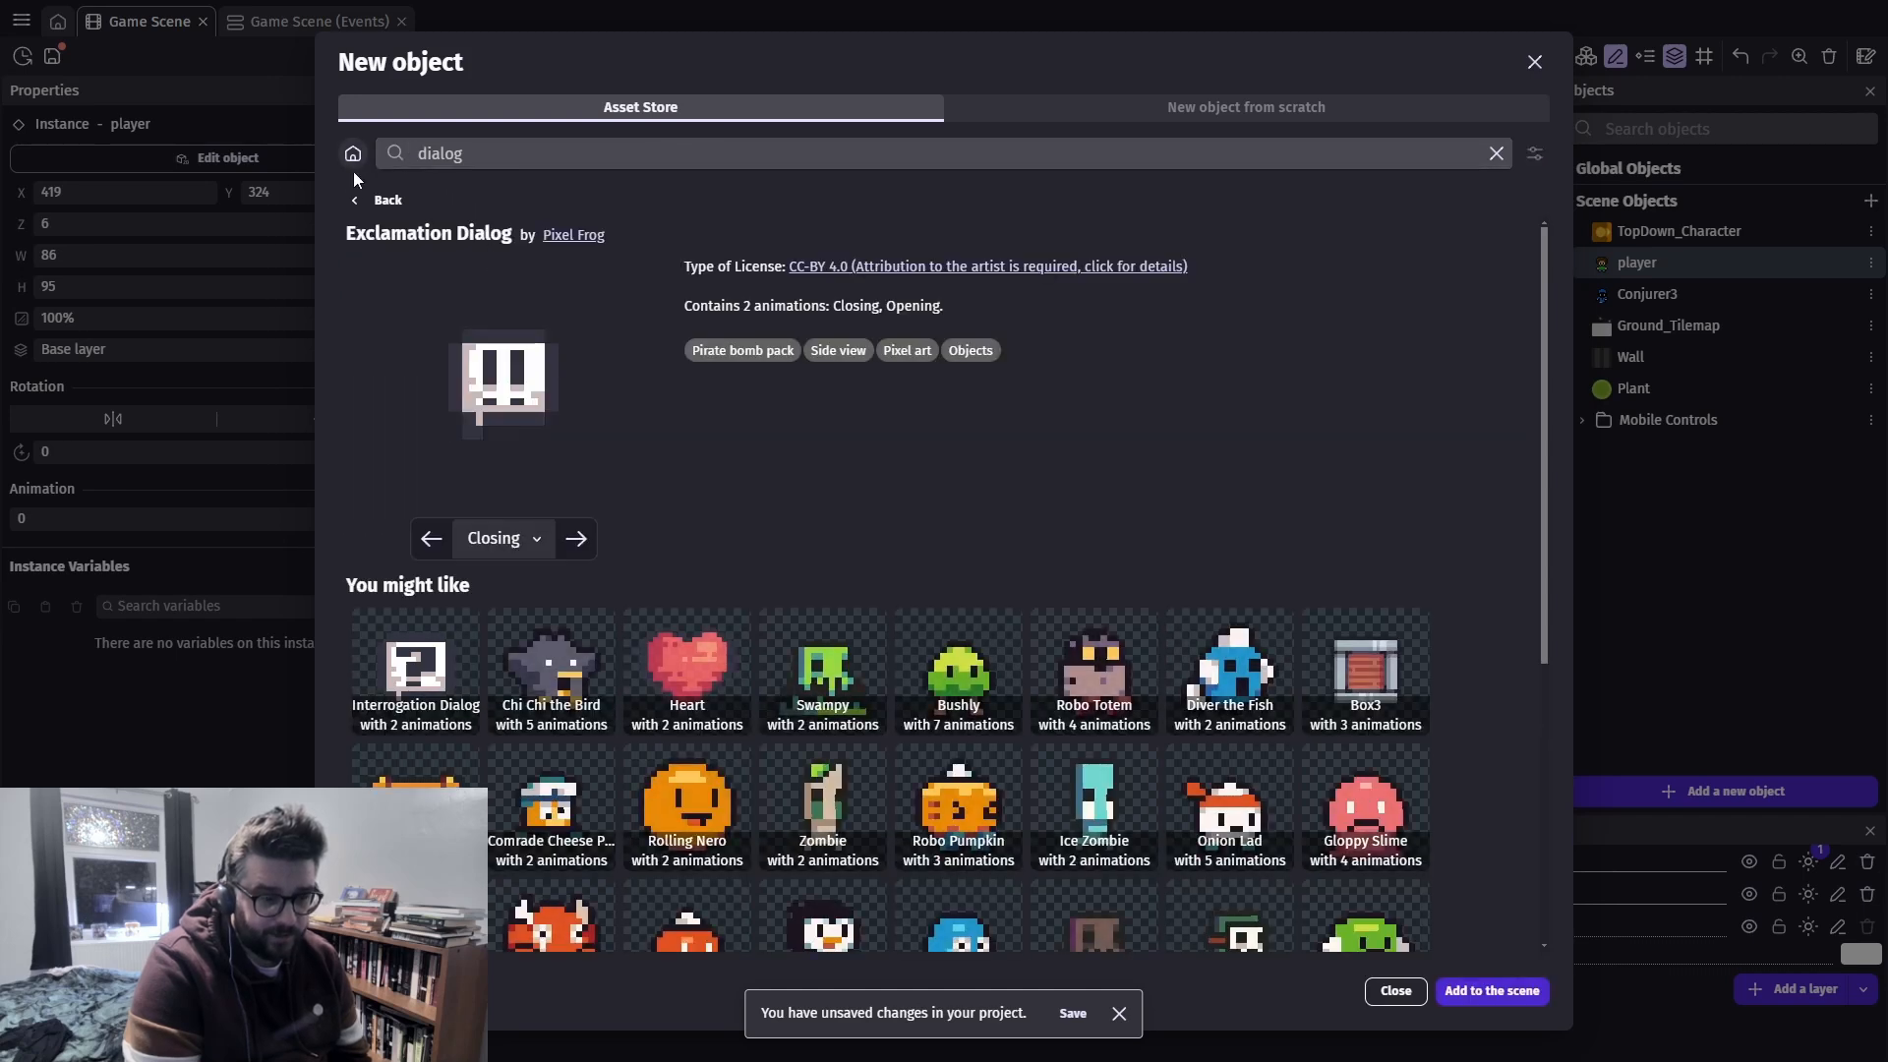
click(348, 199)
click(690, 429)
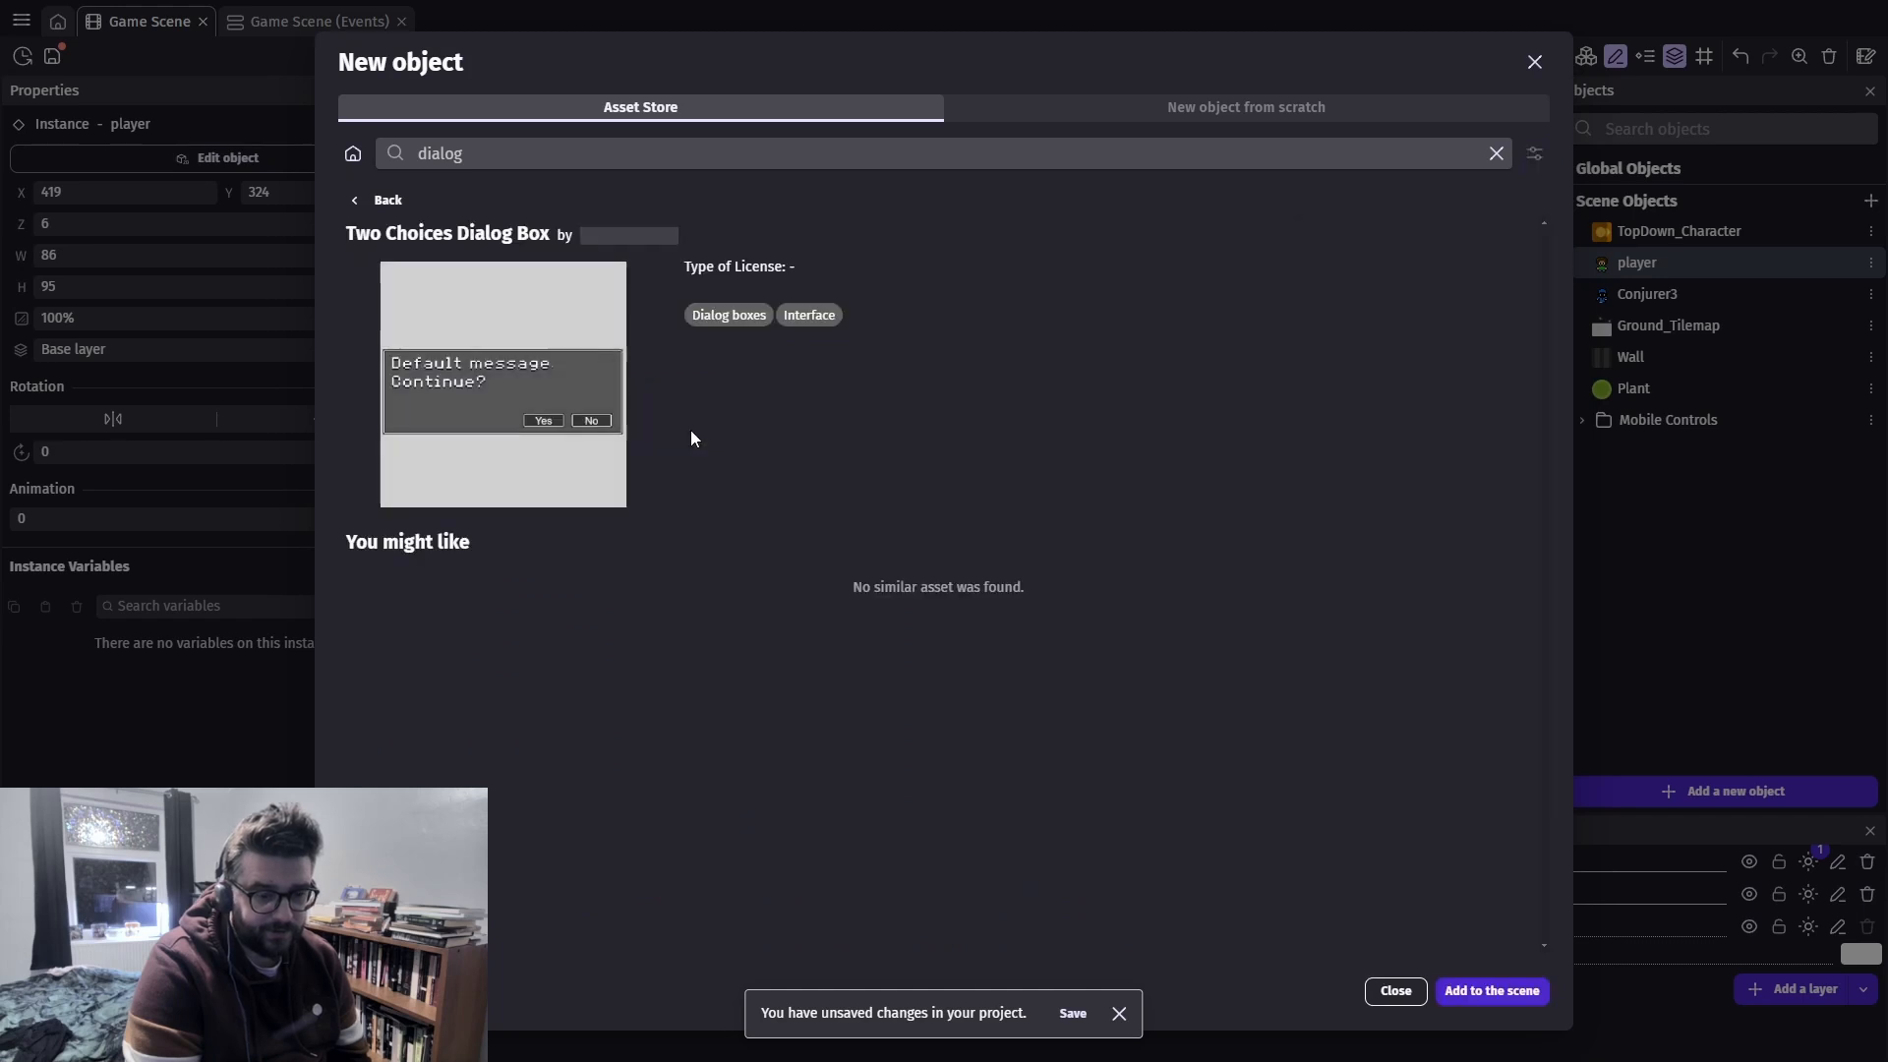
click(360, 201)
Add the Dialog Boxes pack's asset to the scene objects and close the asset store
click(659, 298)
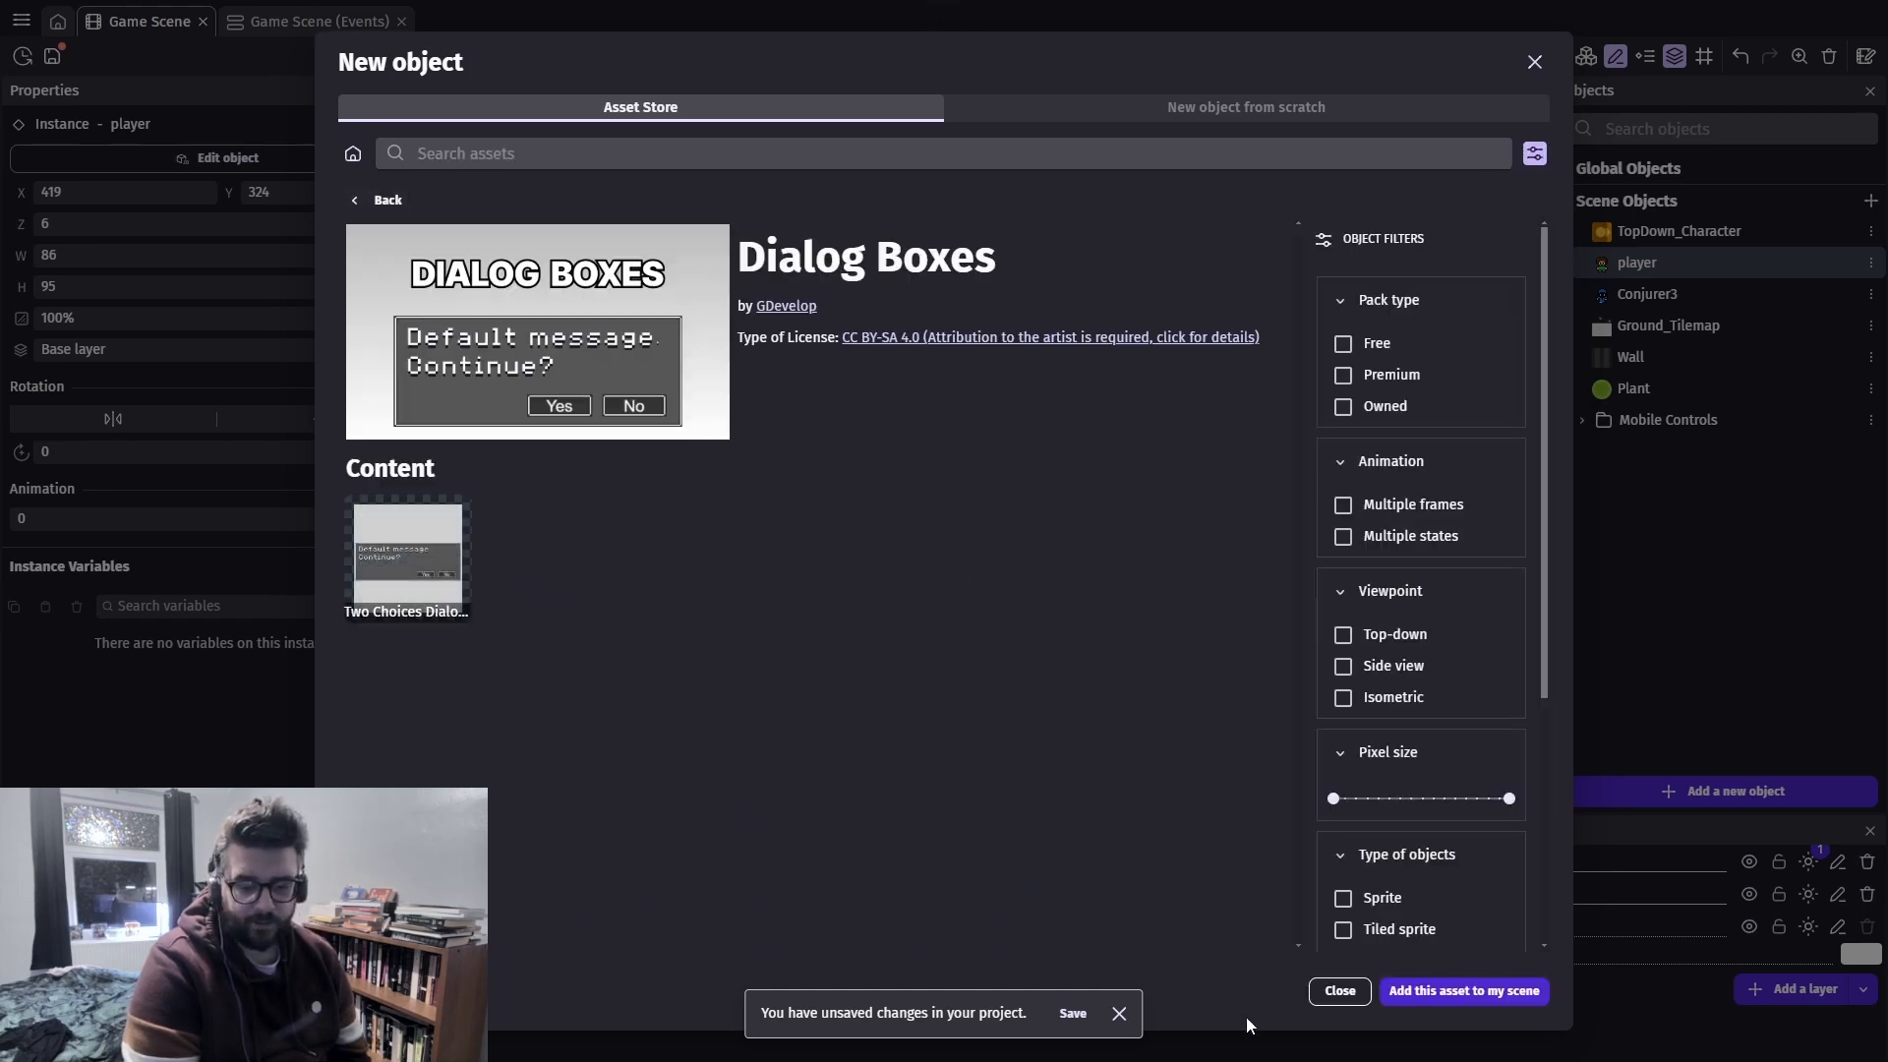
click(1459, 996)
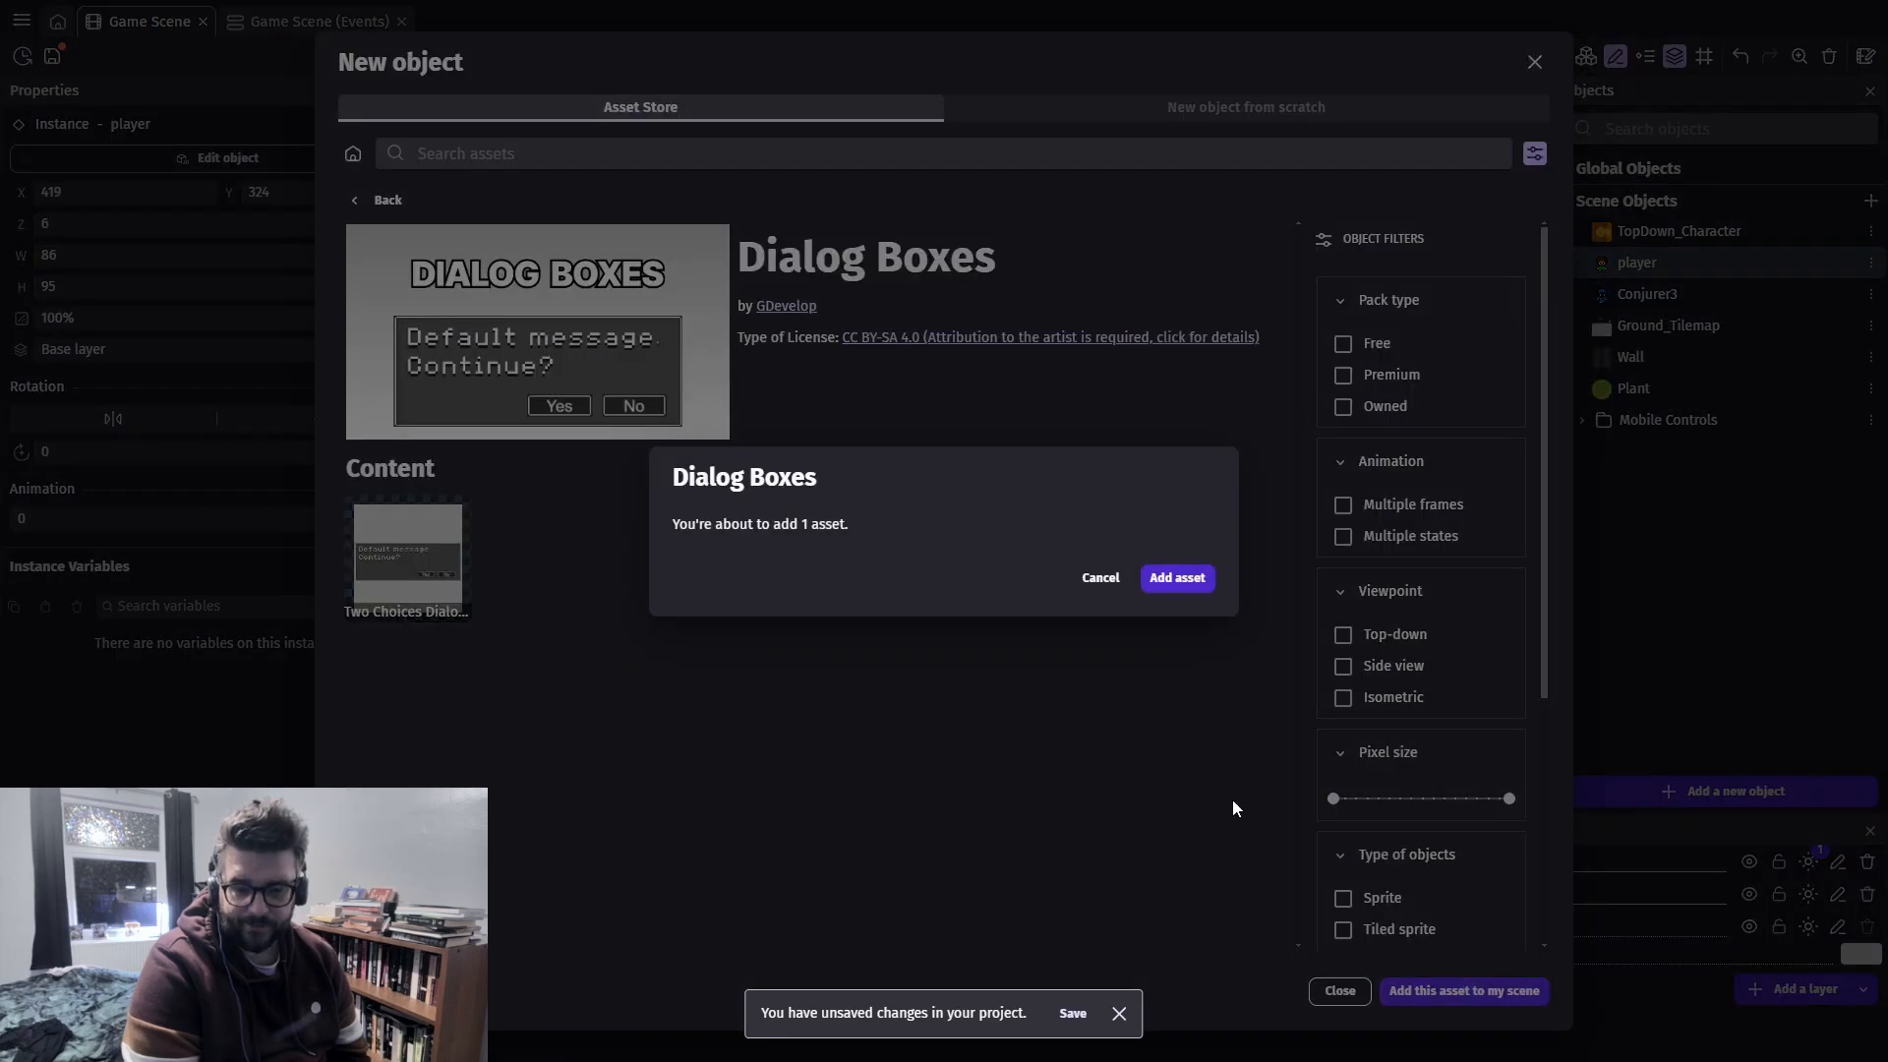
click(1179, 578)
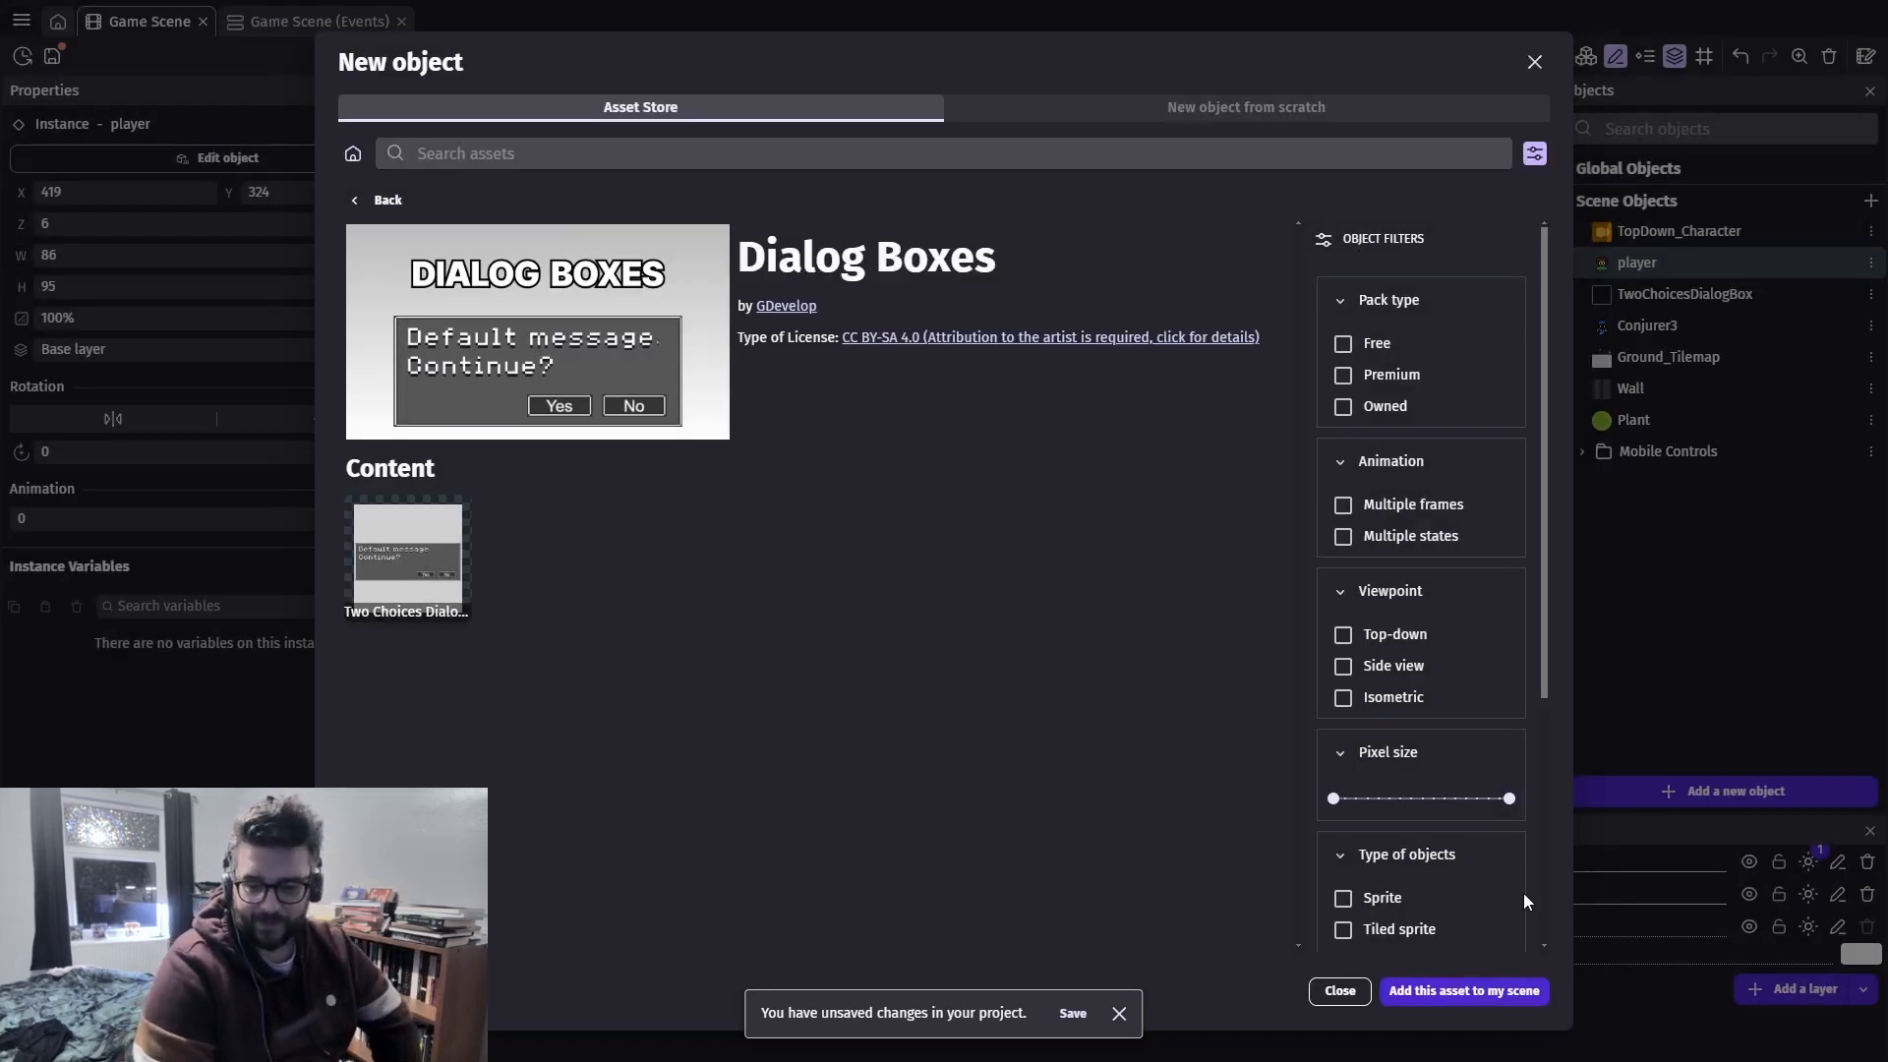
click(1535, 62)
Place a TwoChoicesDialogBox instance on the UI layer below the player, at about X 296, Y 480
click(1672, 295)
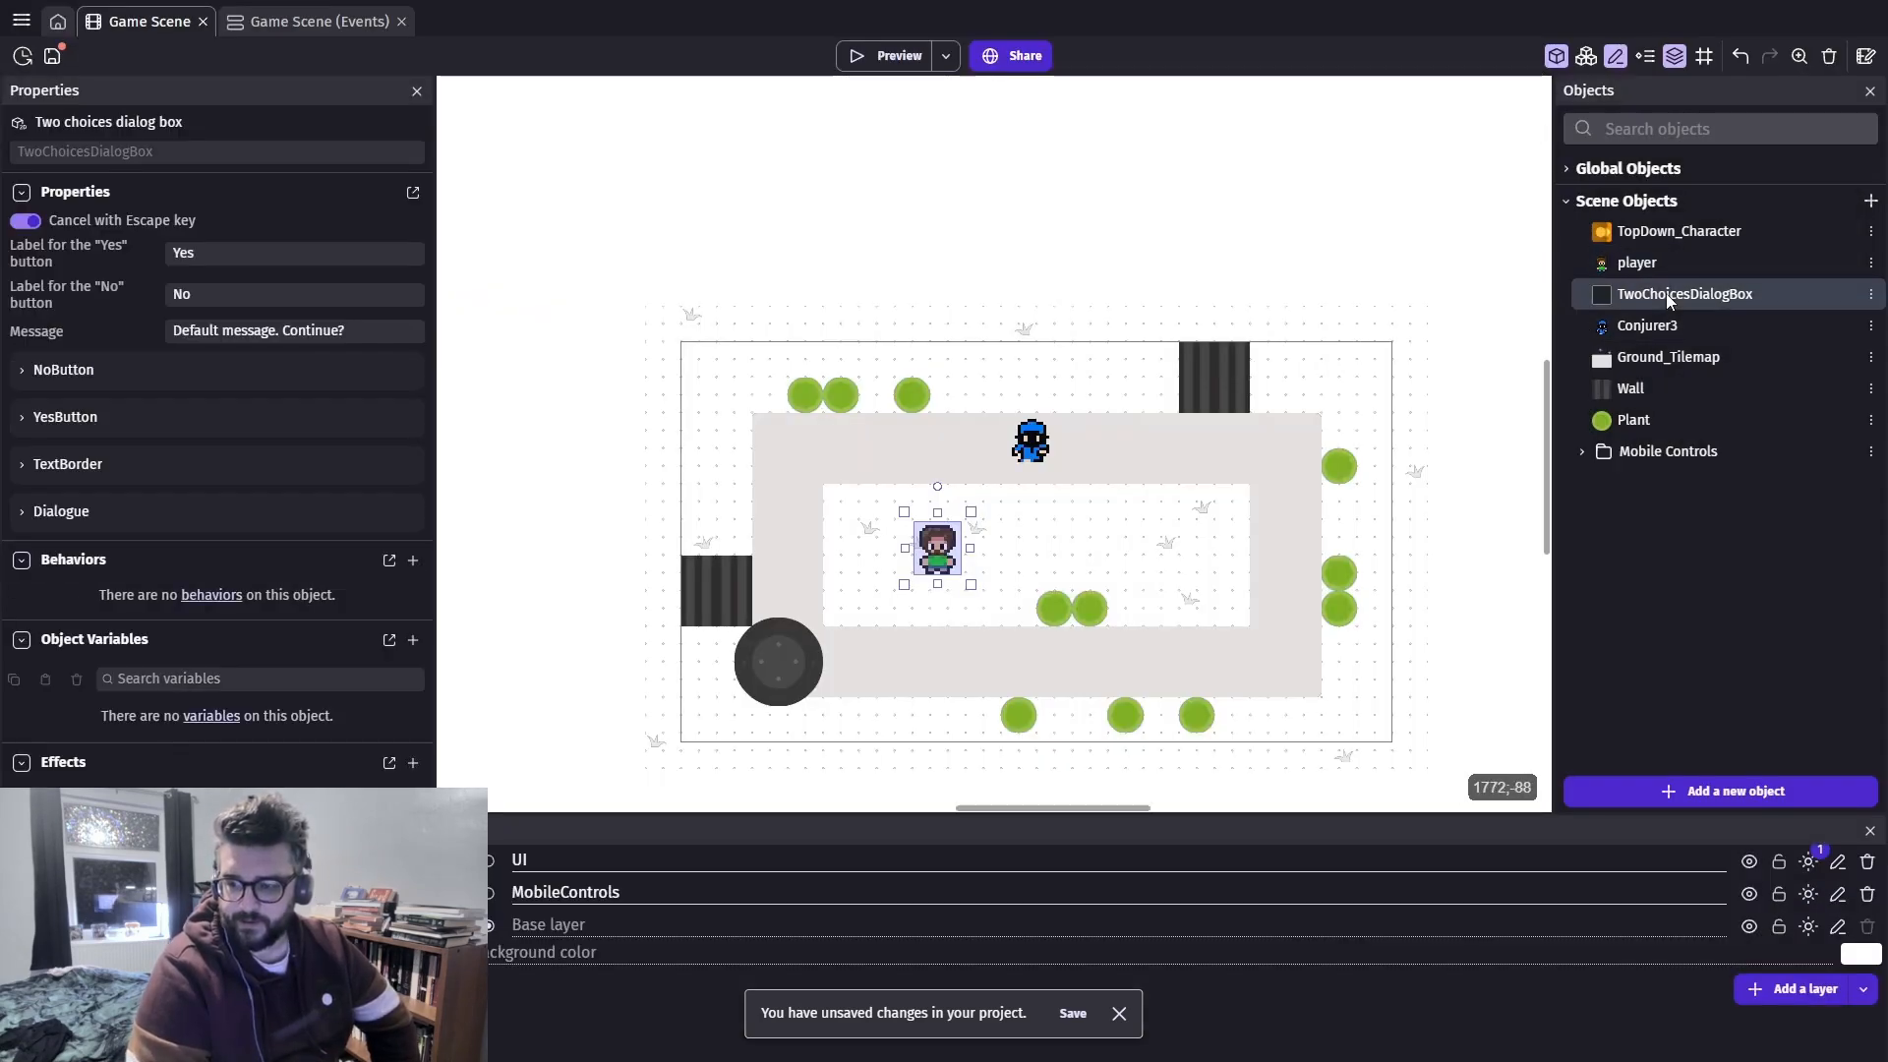
drag(499, 889, 537, 871)
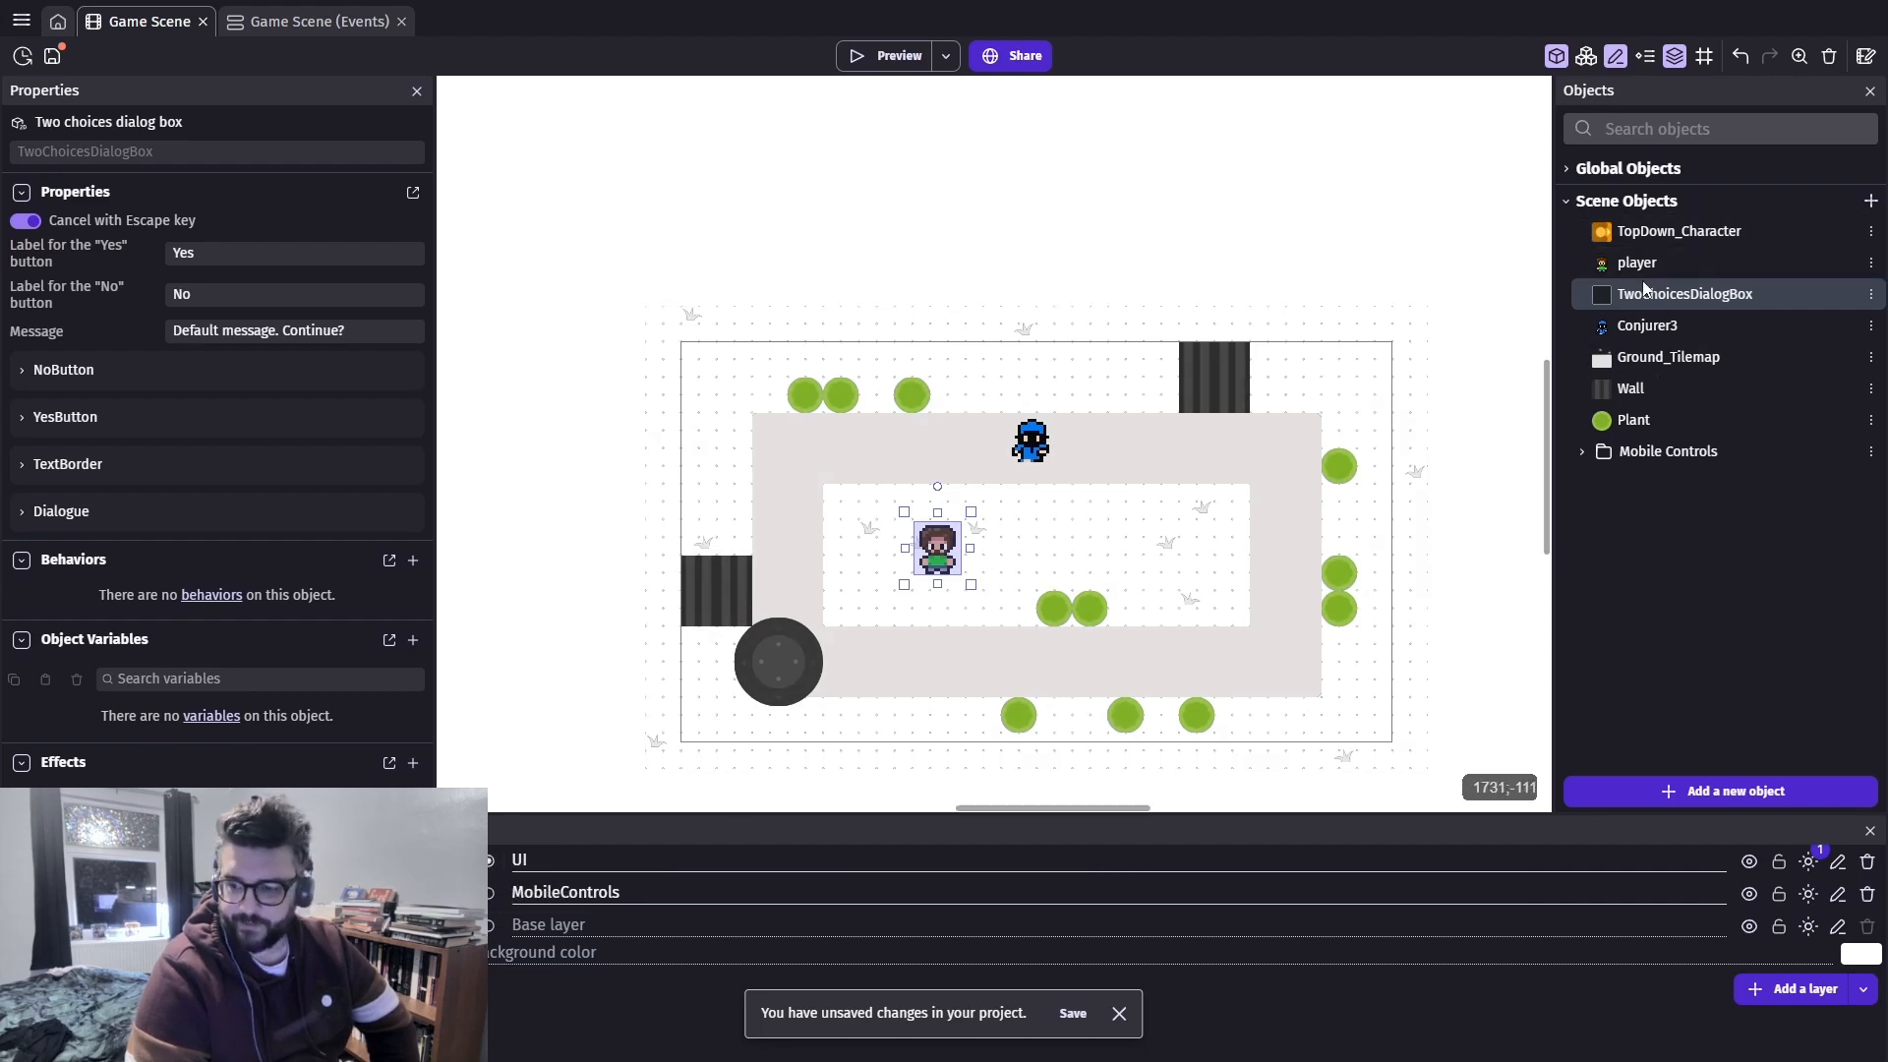
drag(1579, 326, 850, 617)
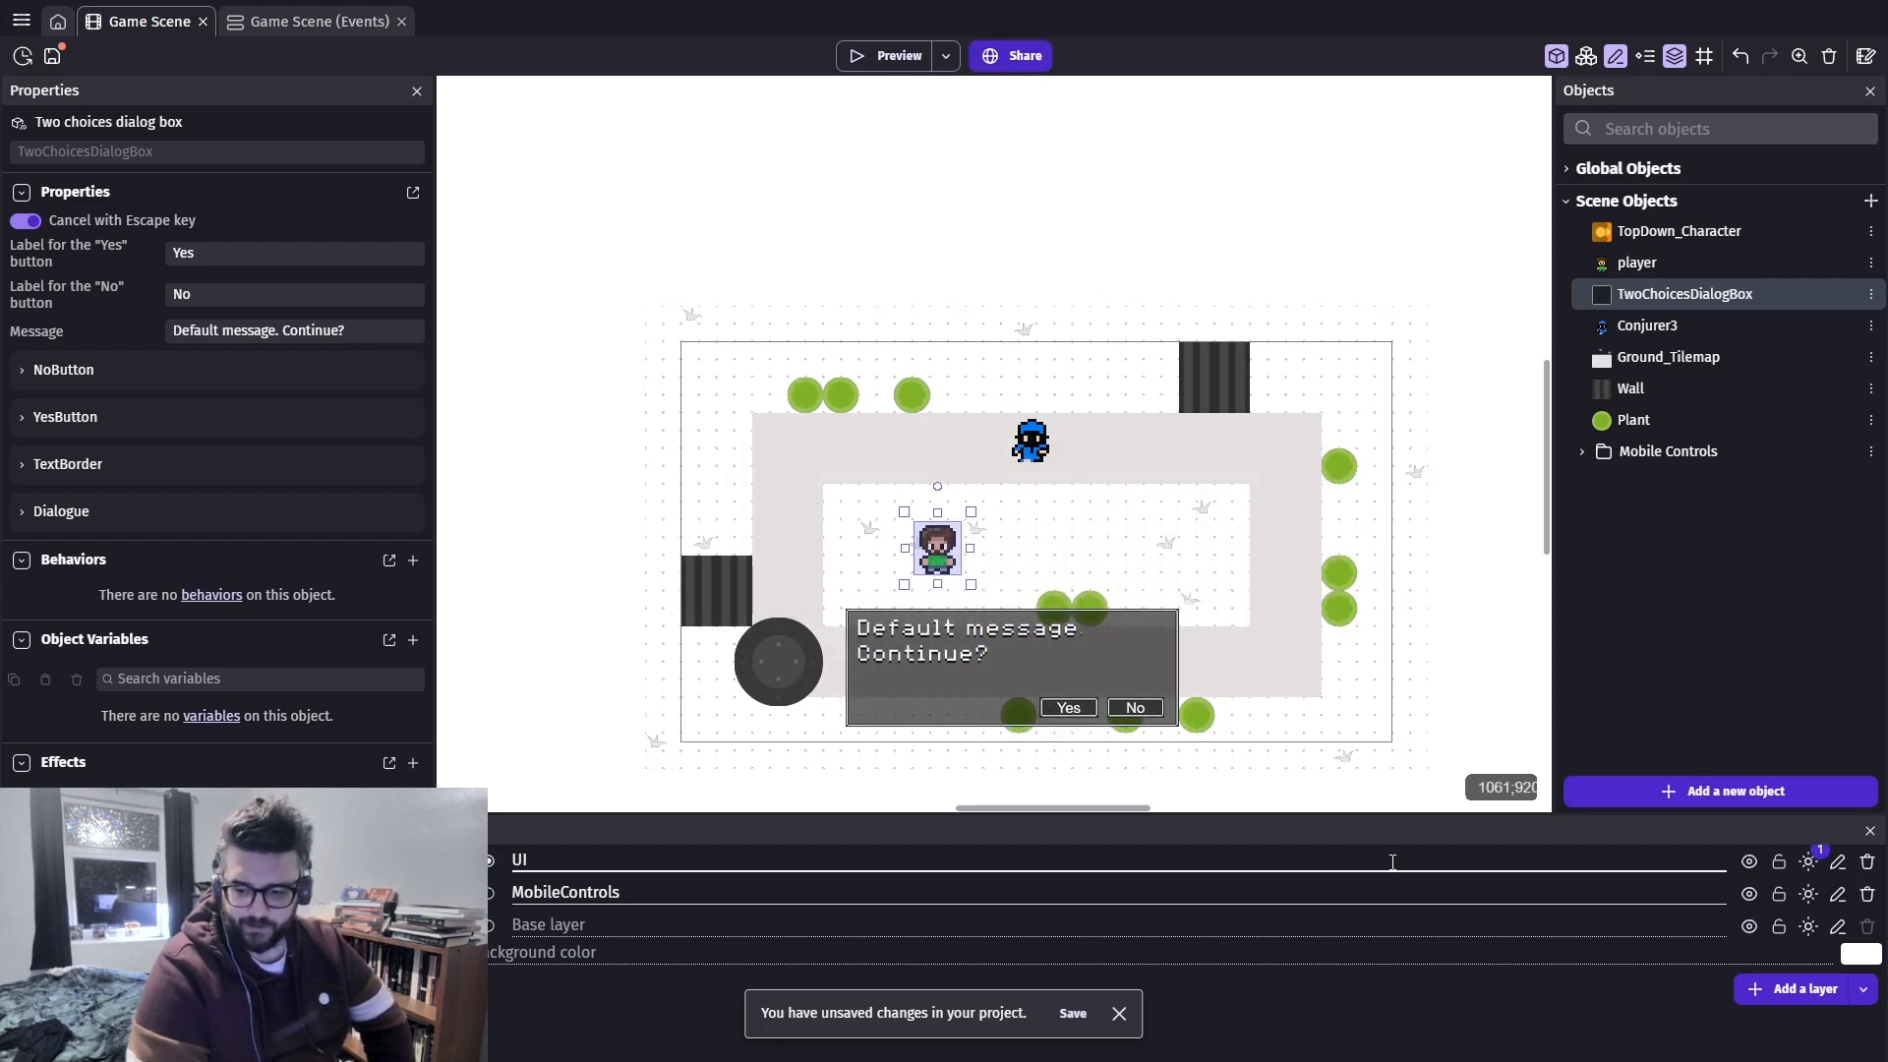
Preview the game with the UI layer hidden, and turn the layer's visibility back on
click(1749, 861)
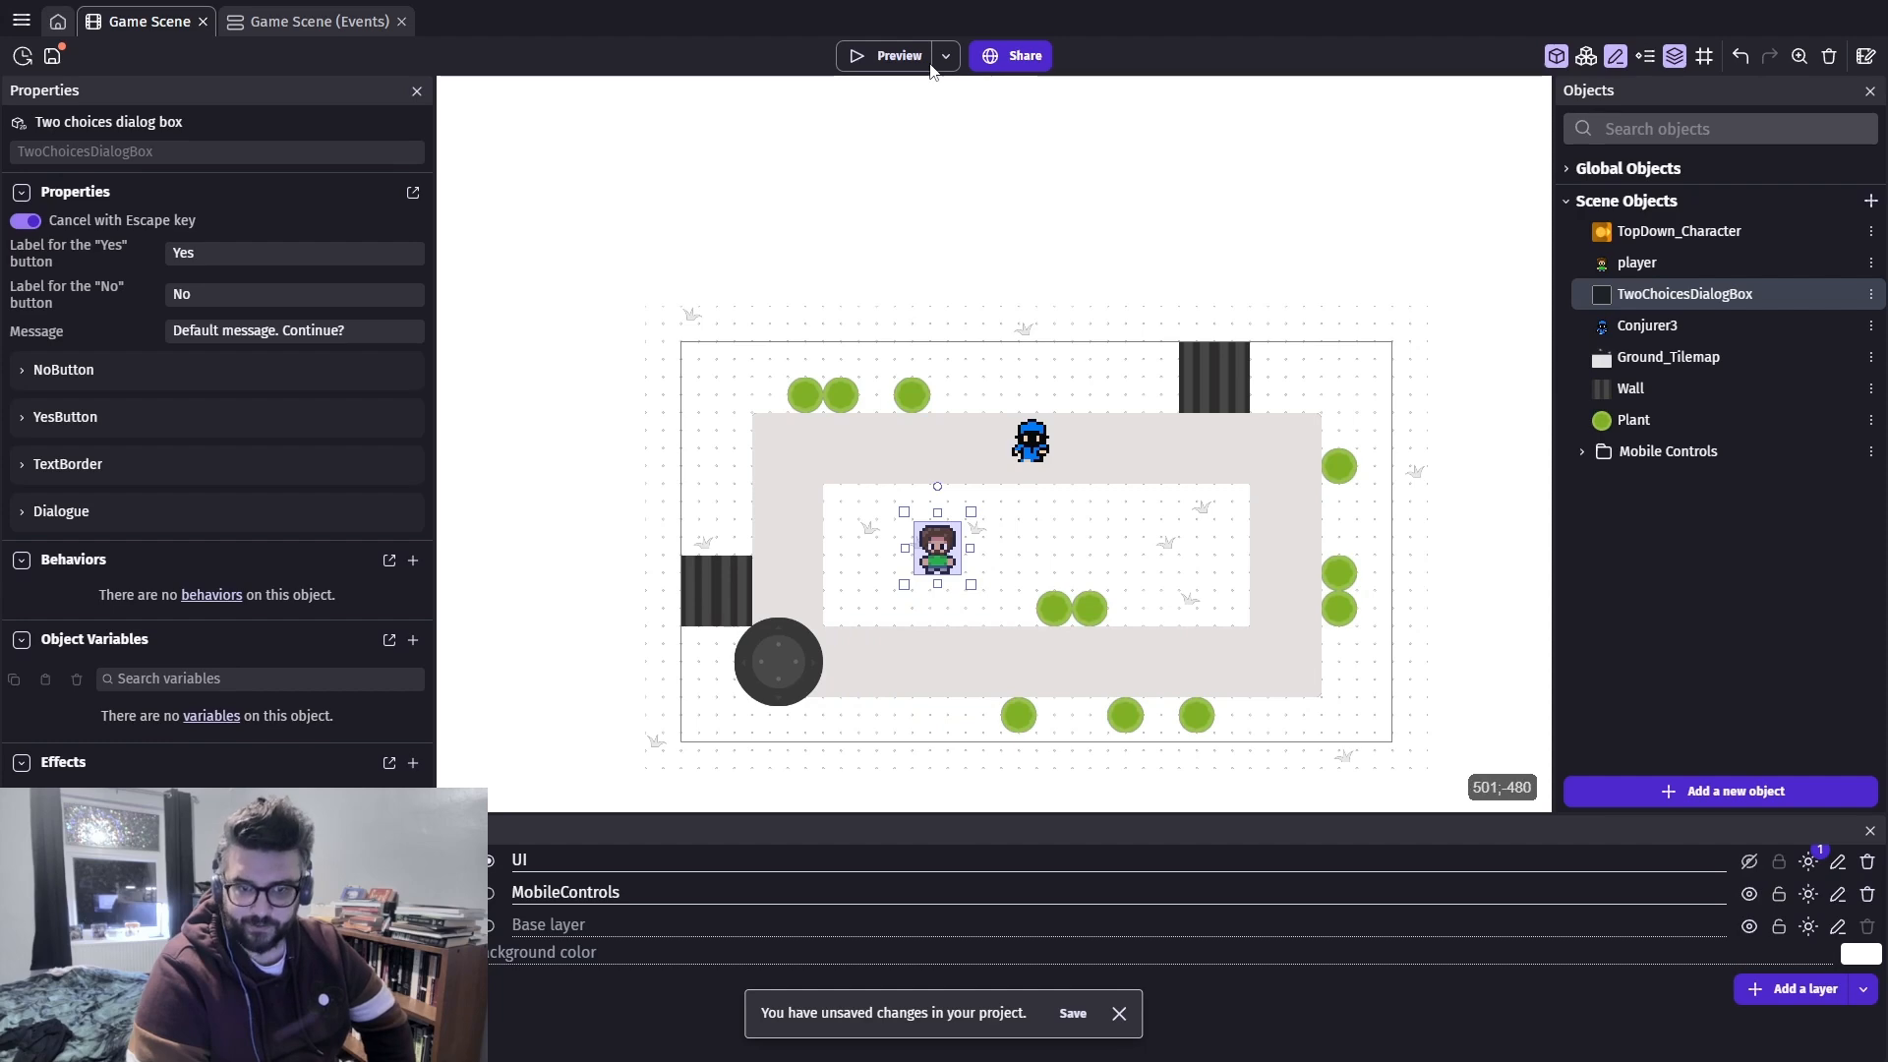
click(912, 57)
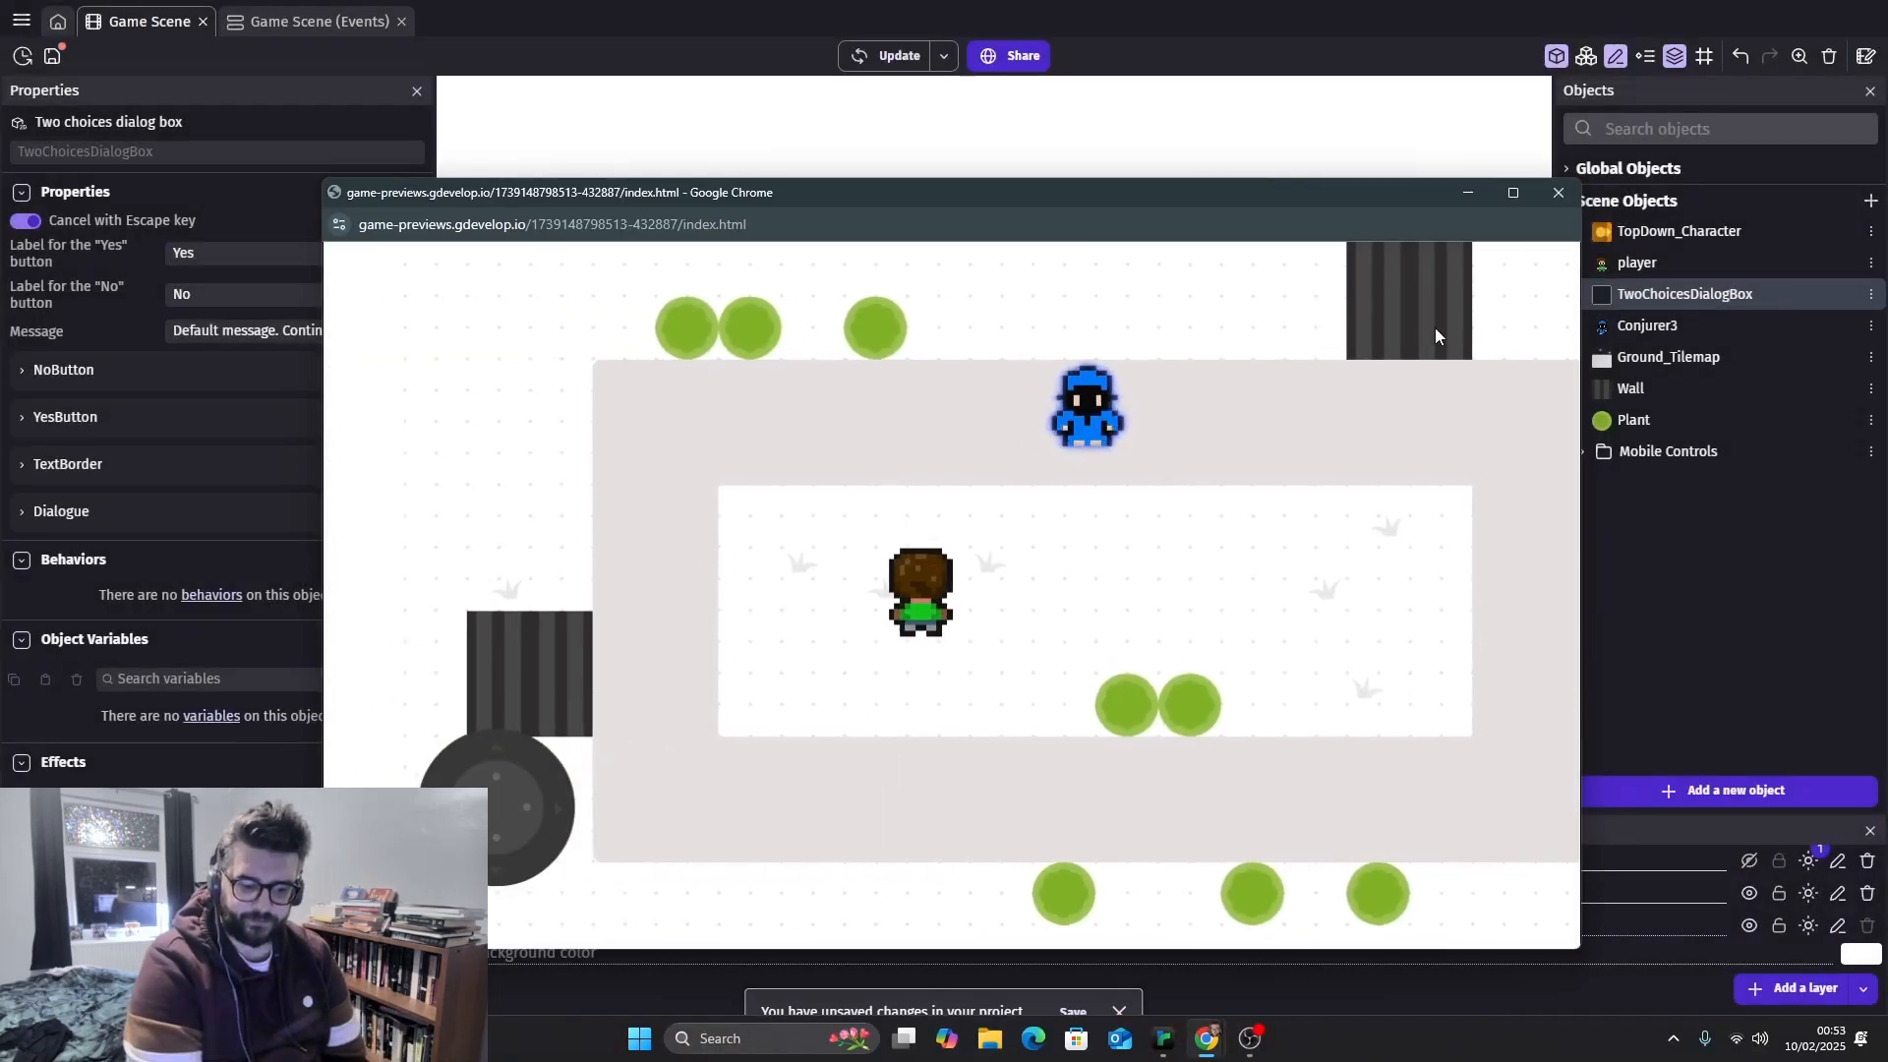
click(1559, 192)
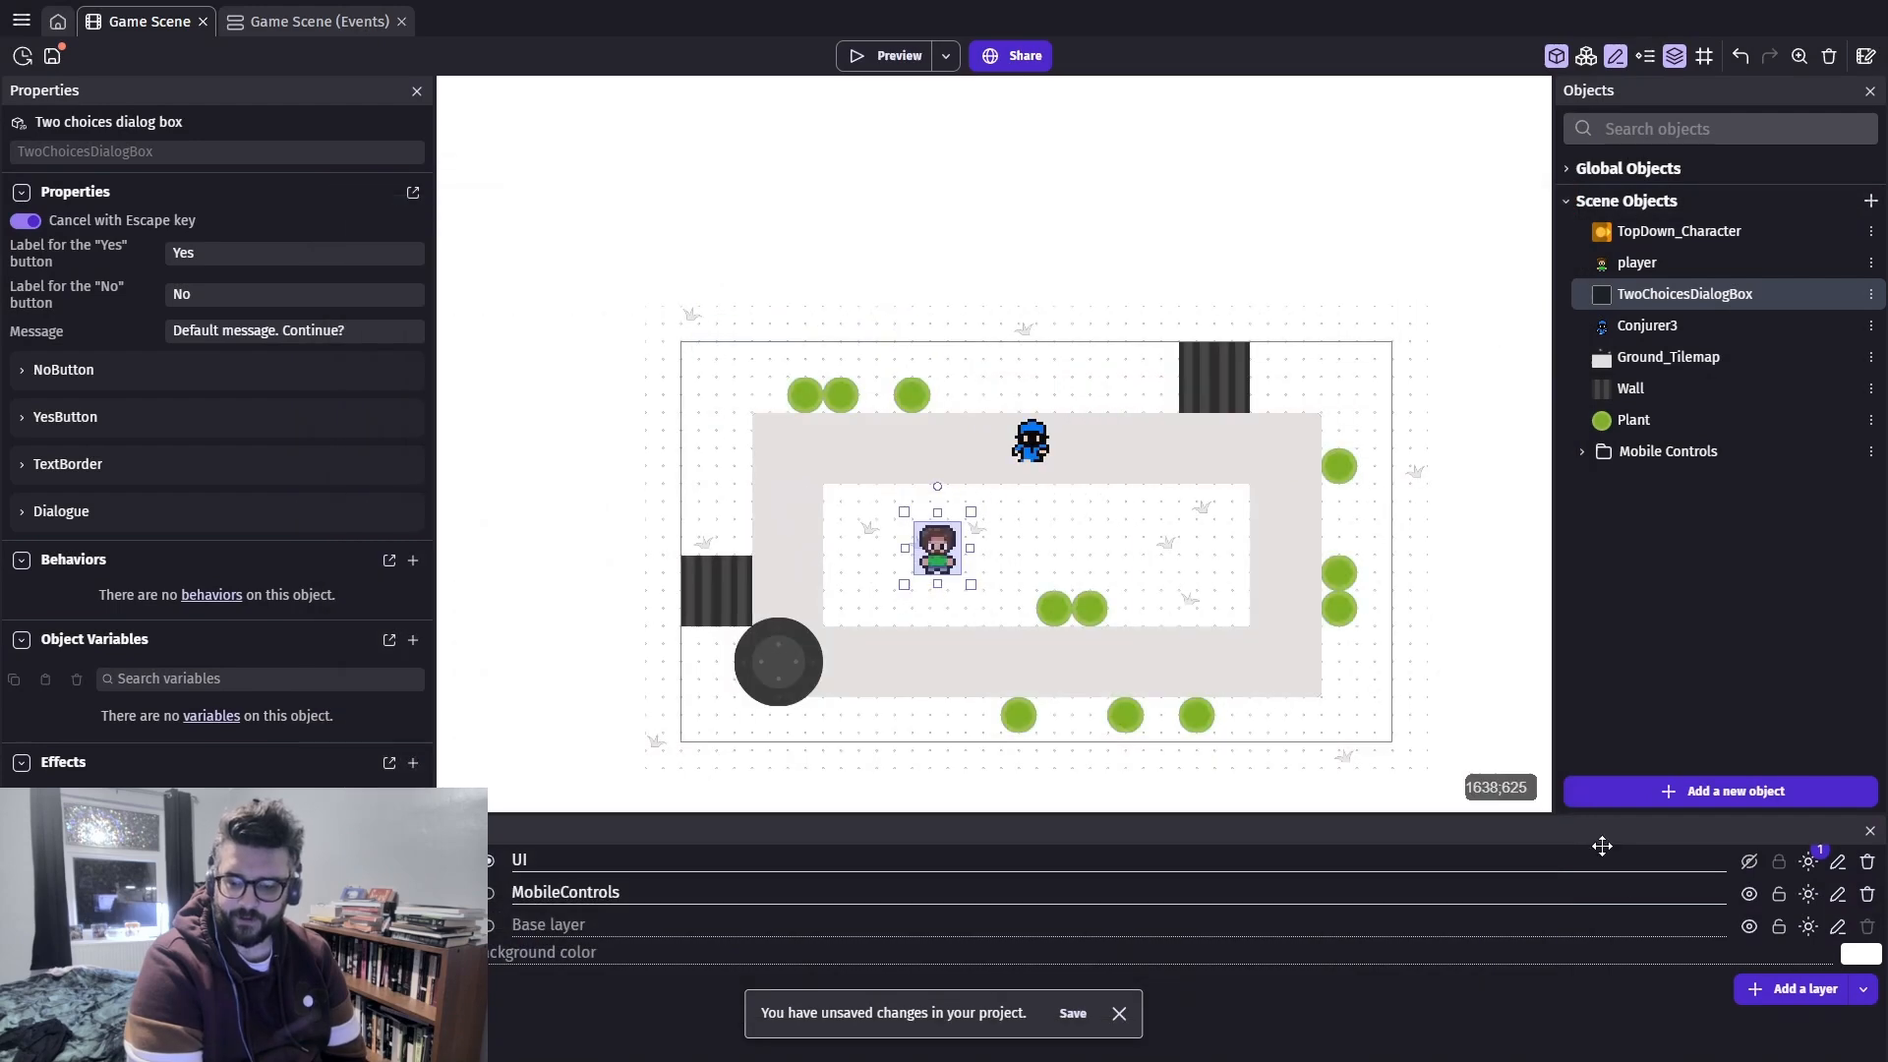
click(1749, 861)
Preview the game with the UI layer shown and walk the player around the blue character to check the dialog box
click(885, 56)
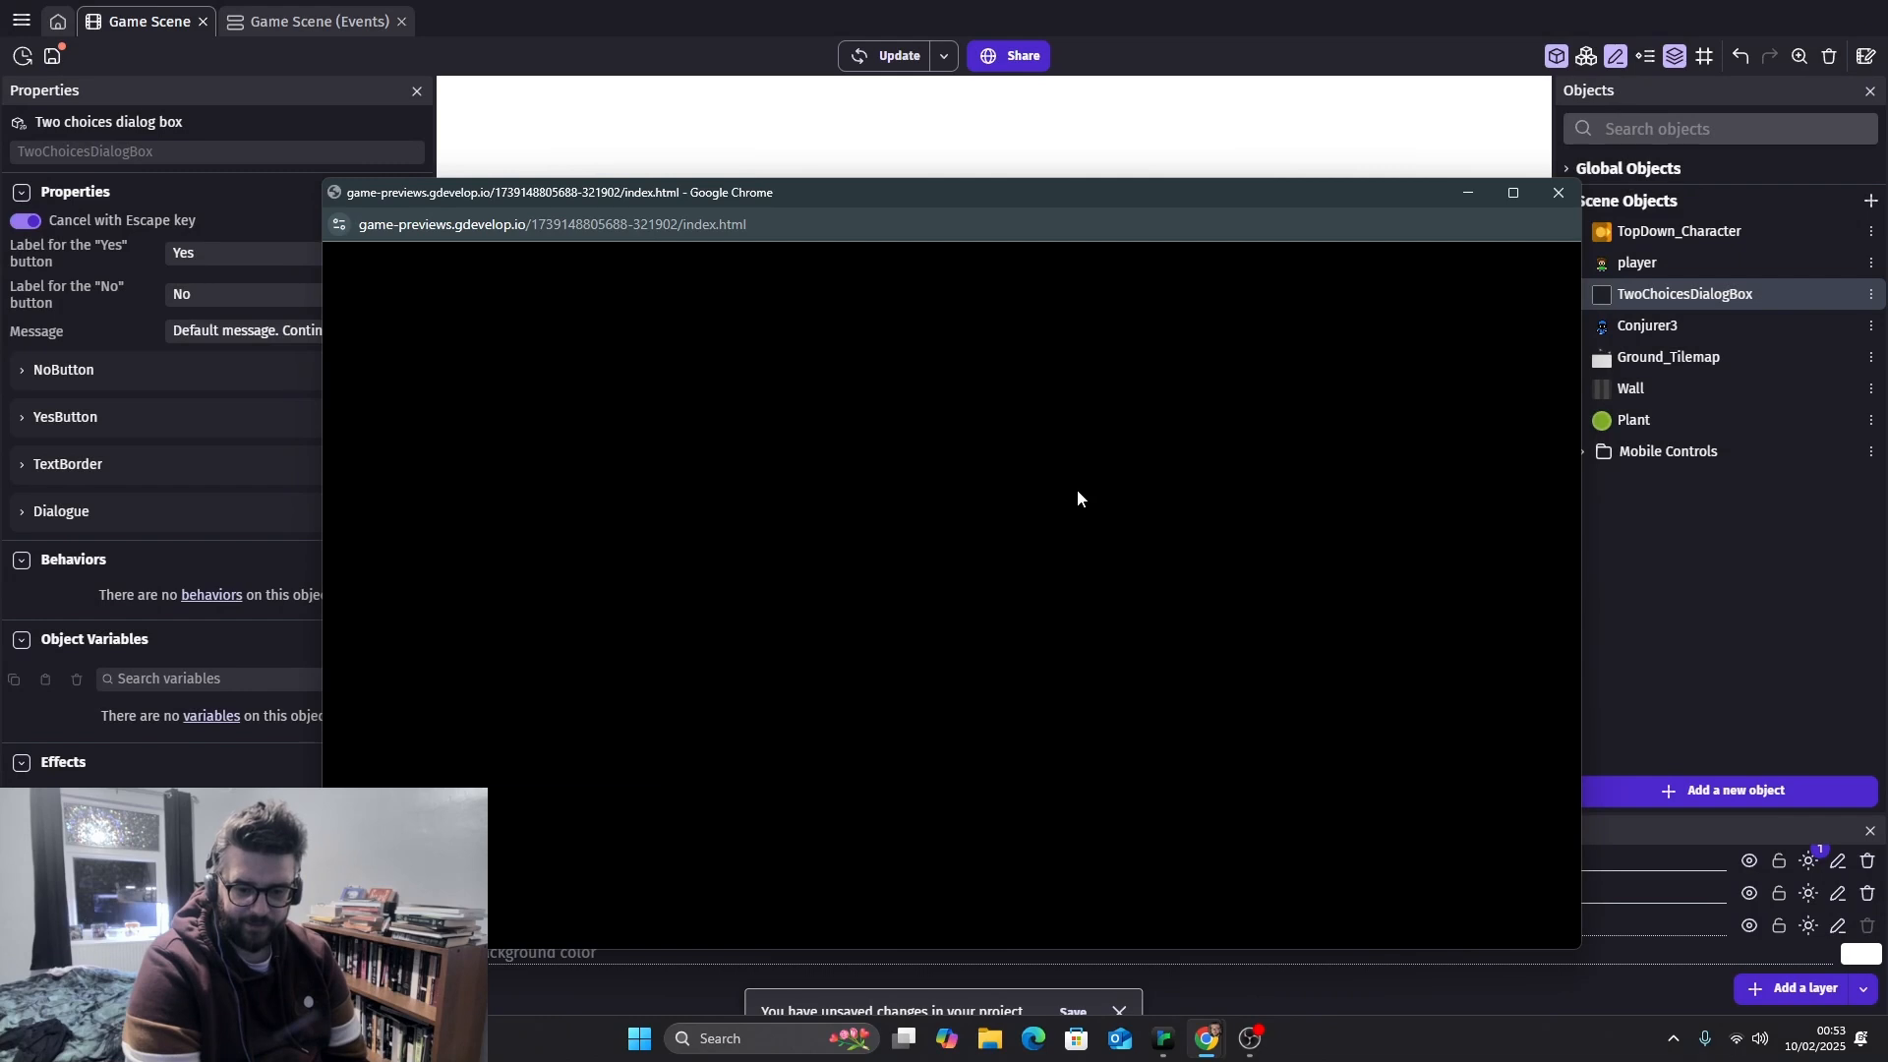
key(Up)
key(Right)
key(Down)
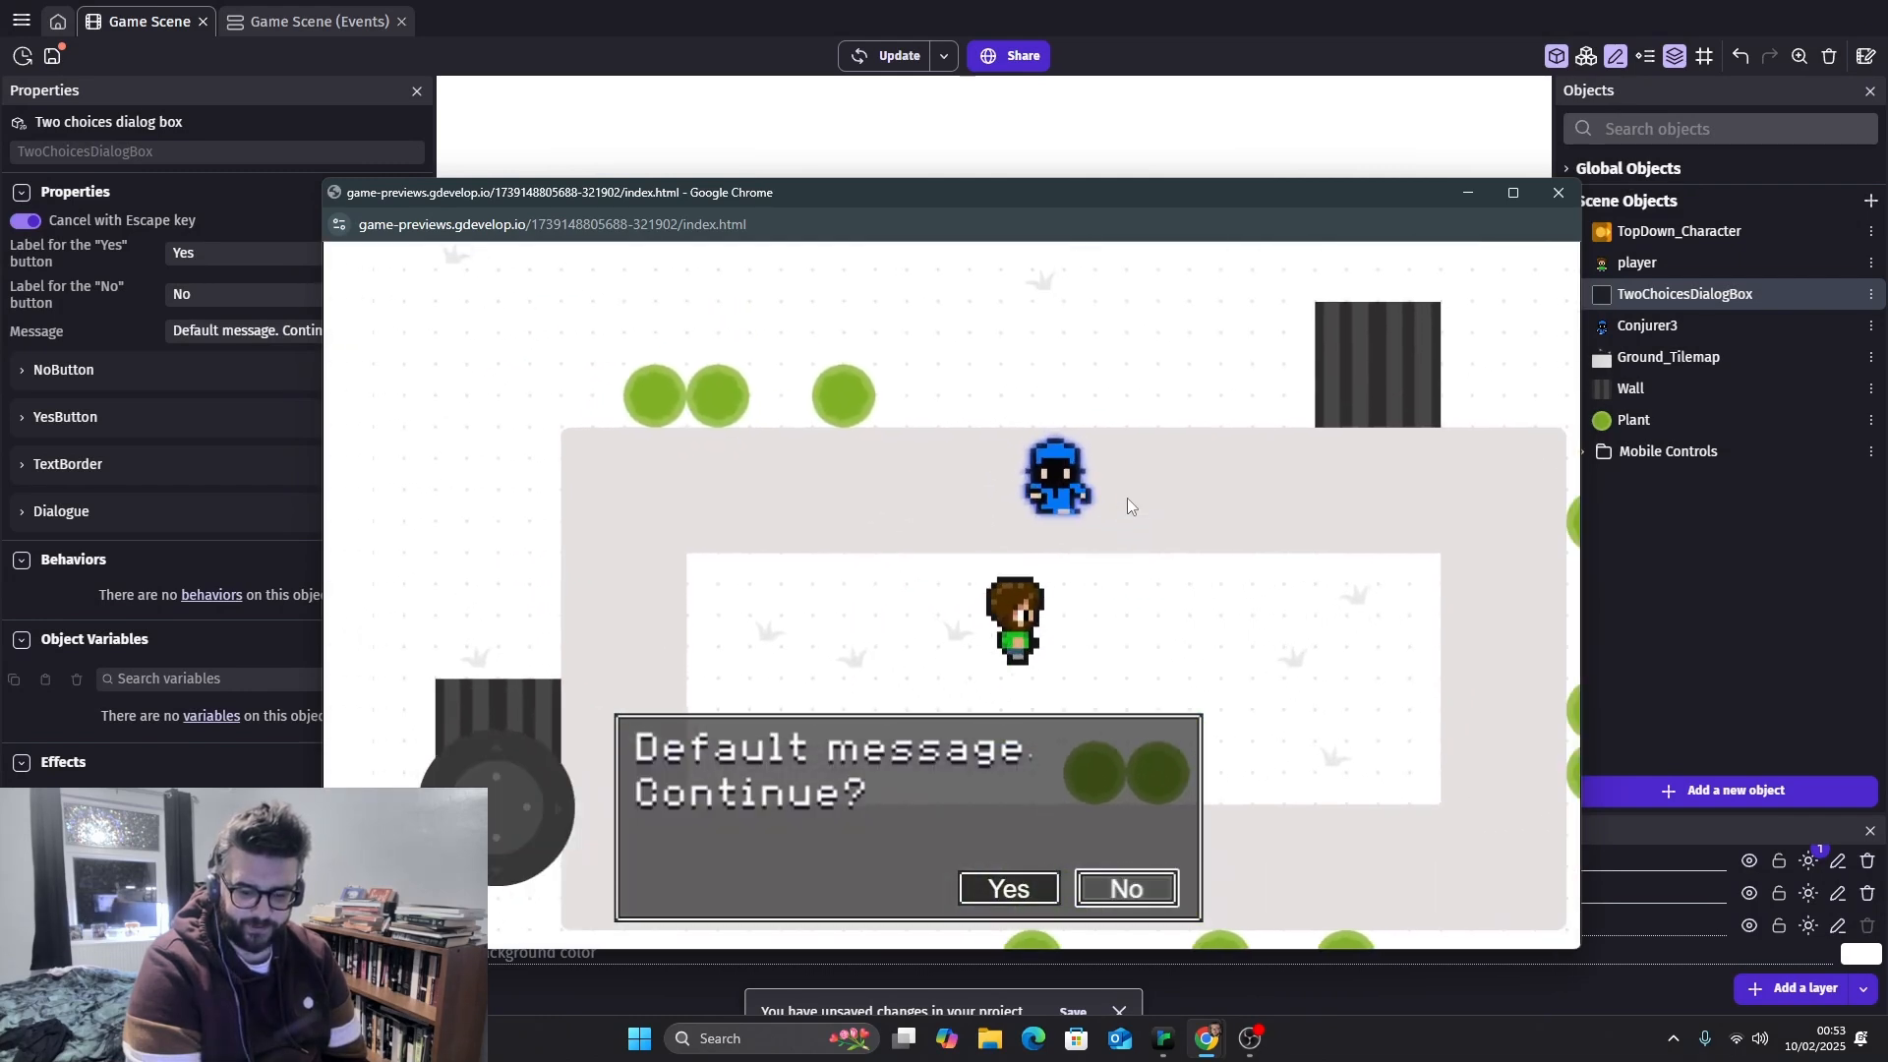
key(Up)
key(Left)
key(Down)
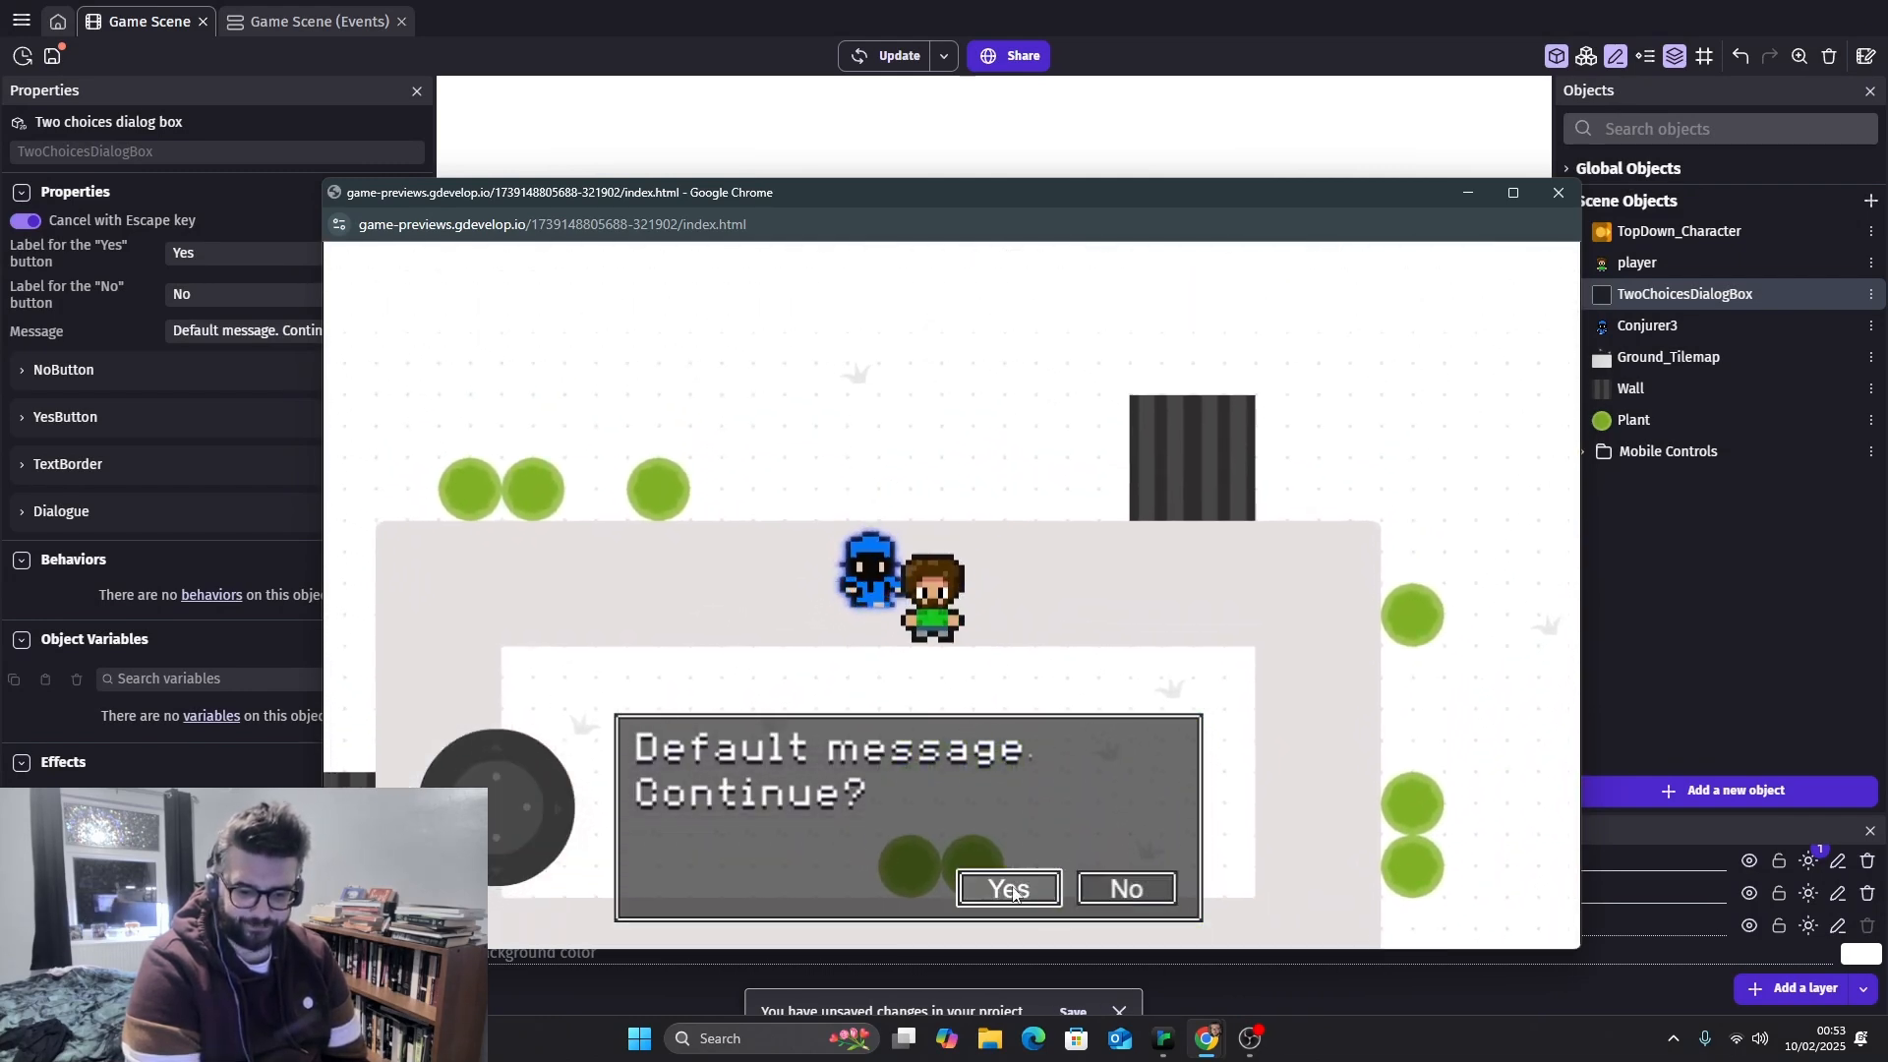
key(Right)
key(Up)
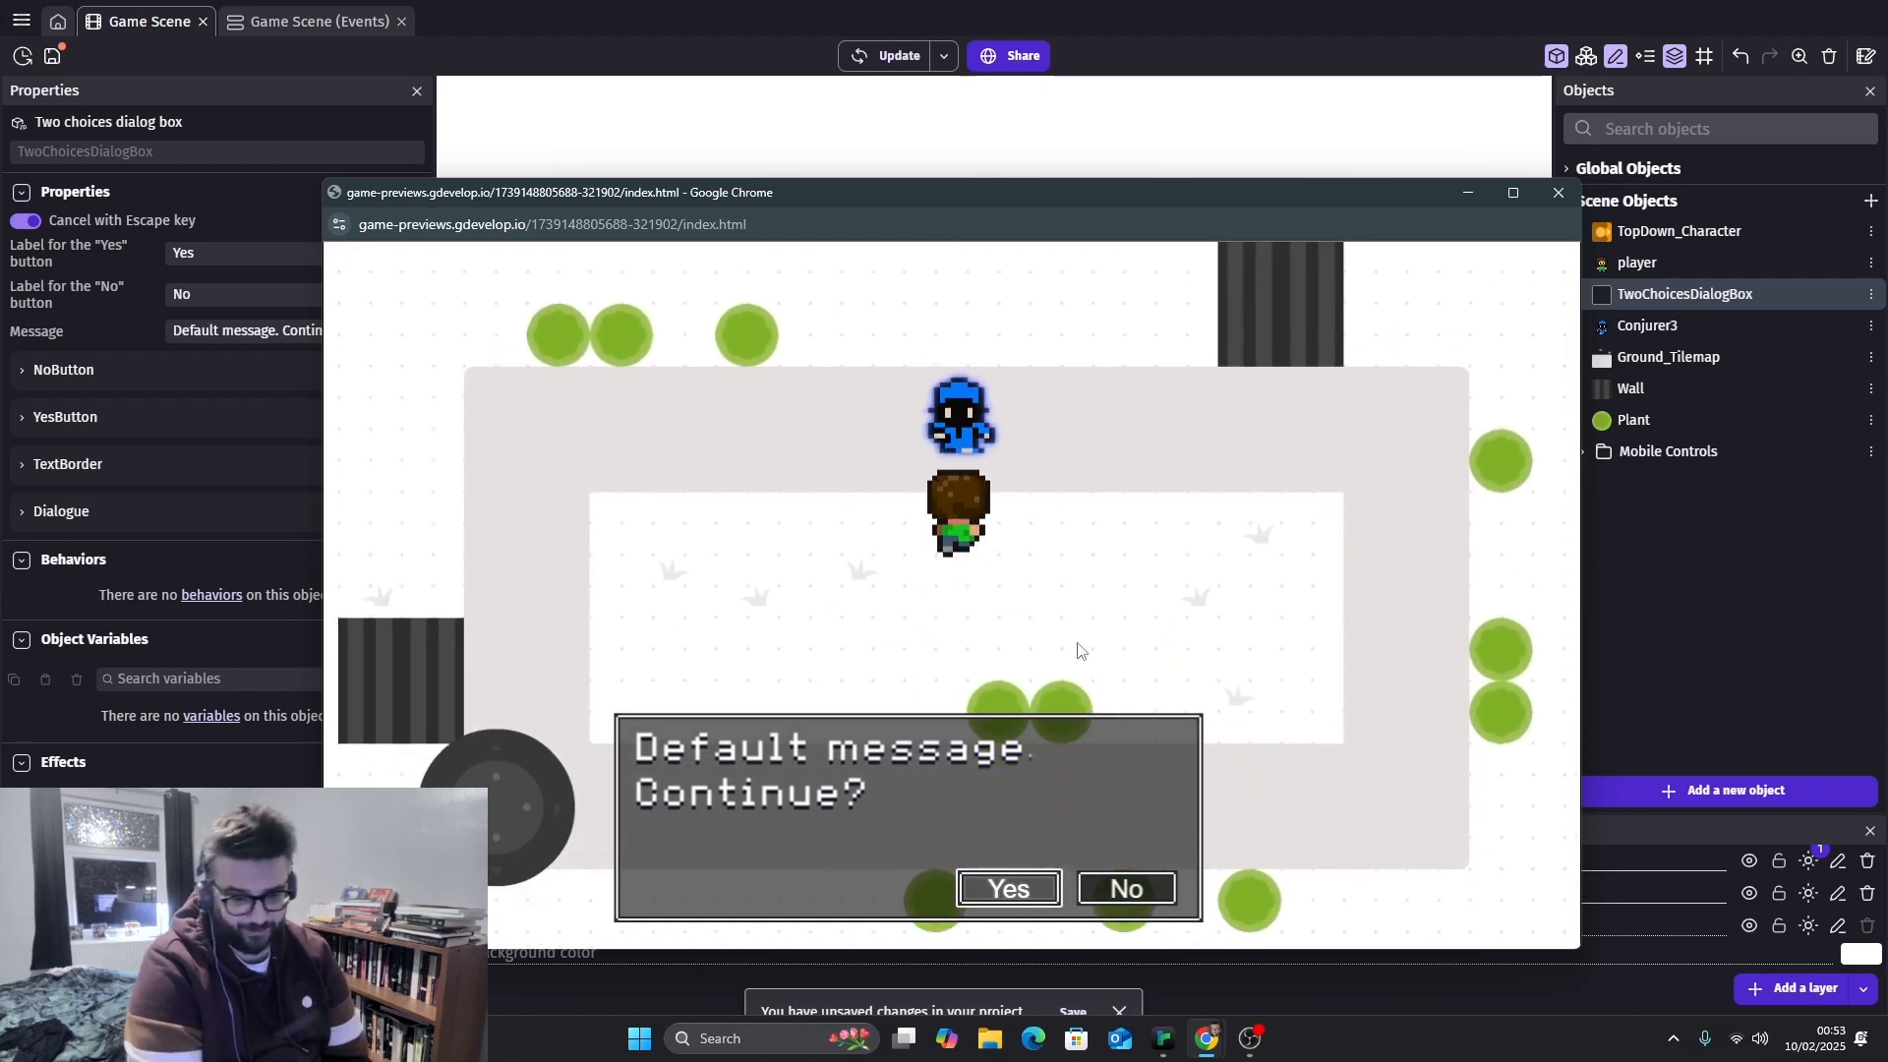
key(Left)
key(Down)
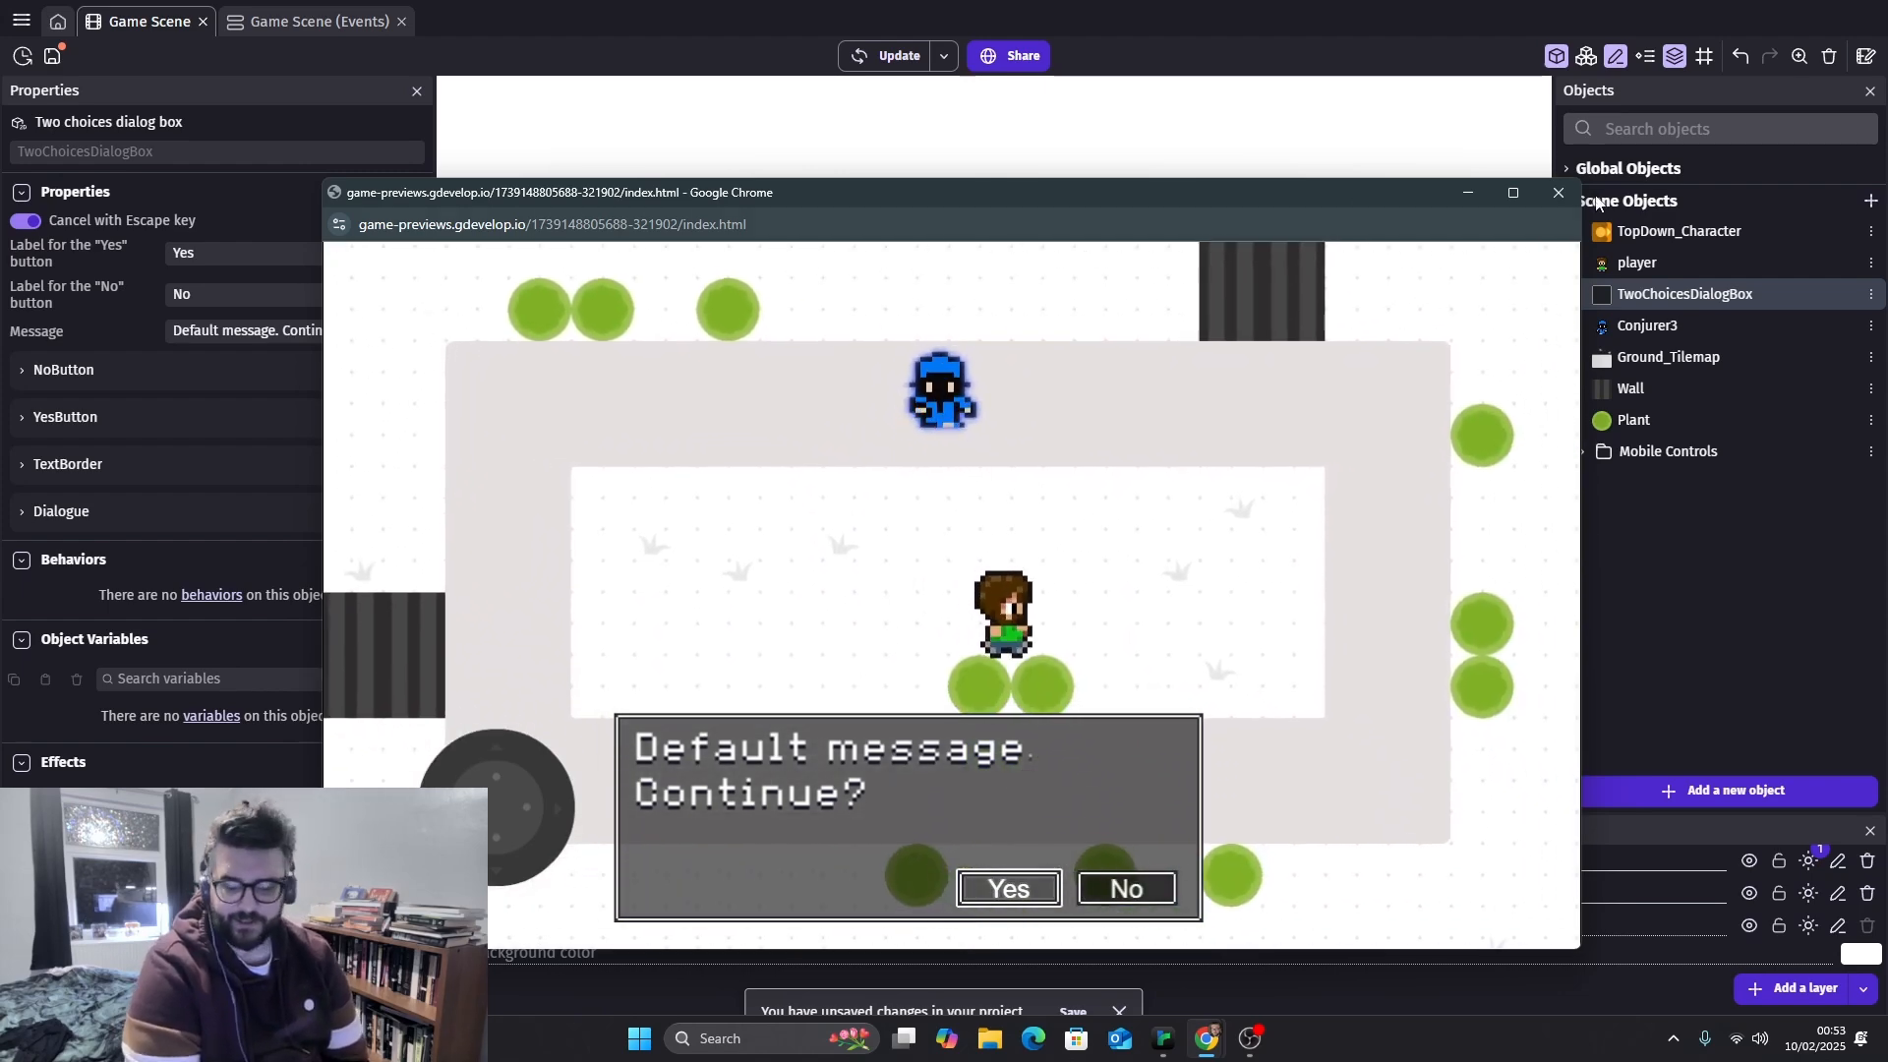
click(1558, 192)
Move the dialog box to about X 652, Y 476 and test it in the preview while walking the player in all directions
click(1023, 636)
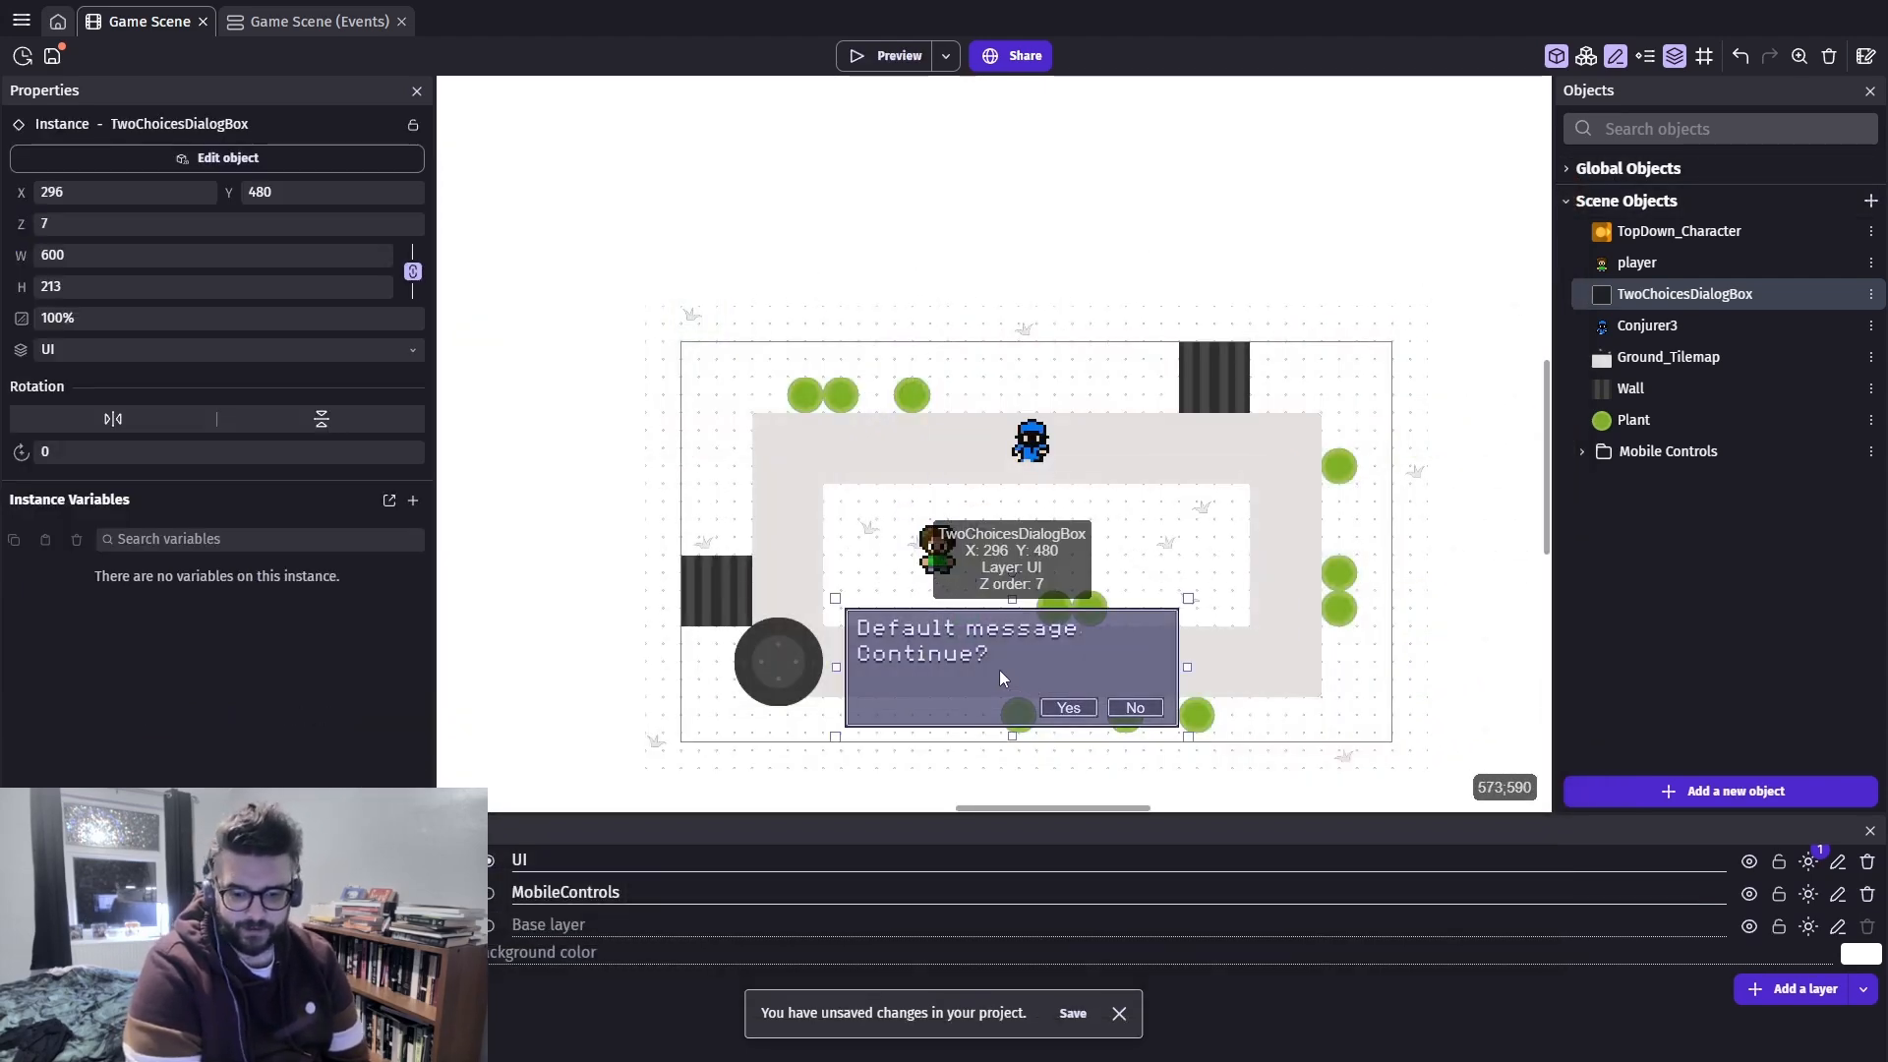
drag(999, 669, 1203, 665)
click(889, 56)
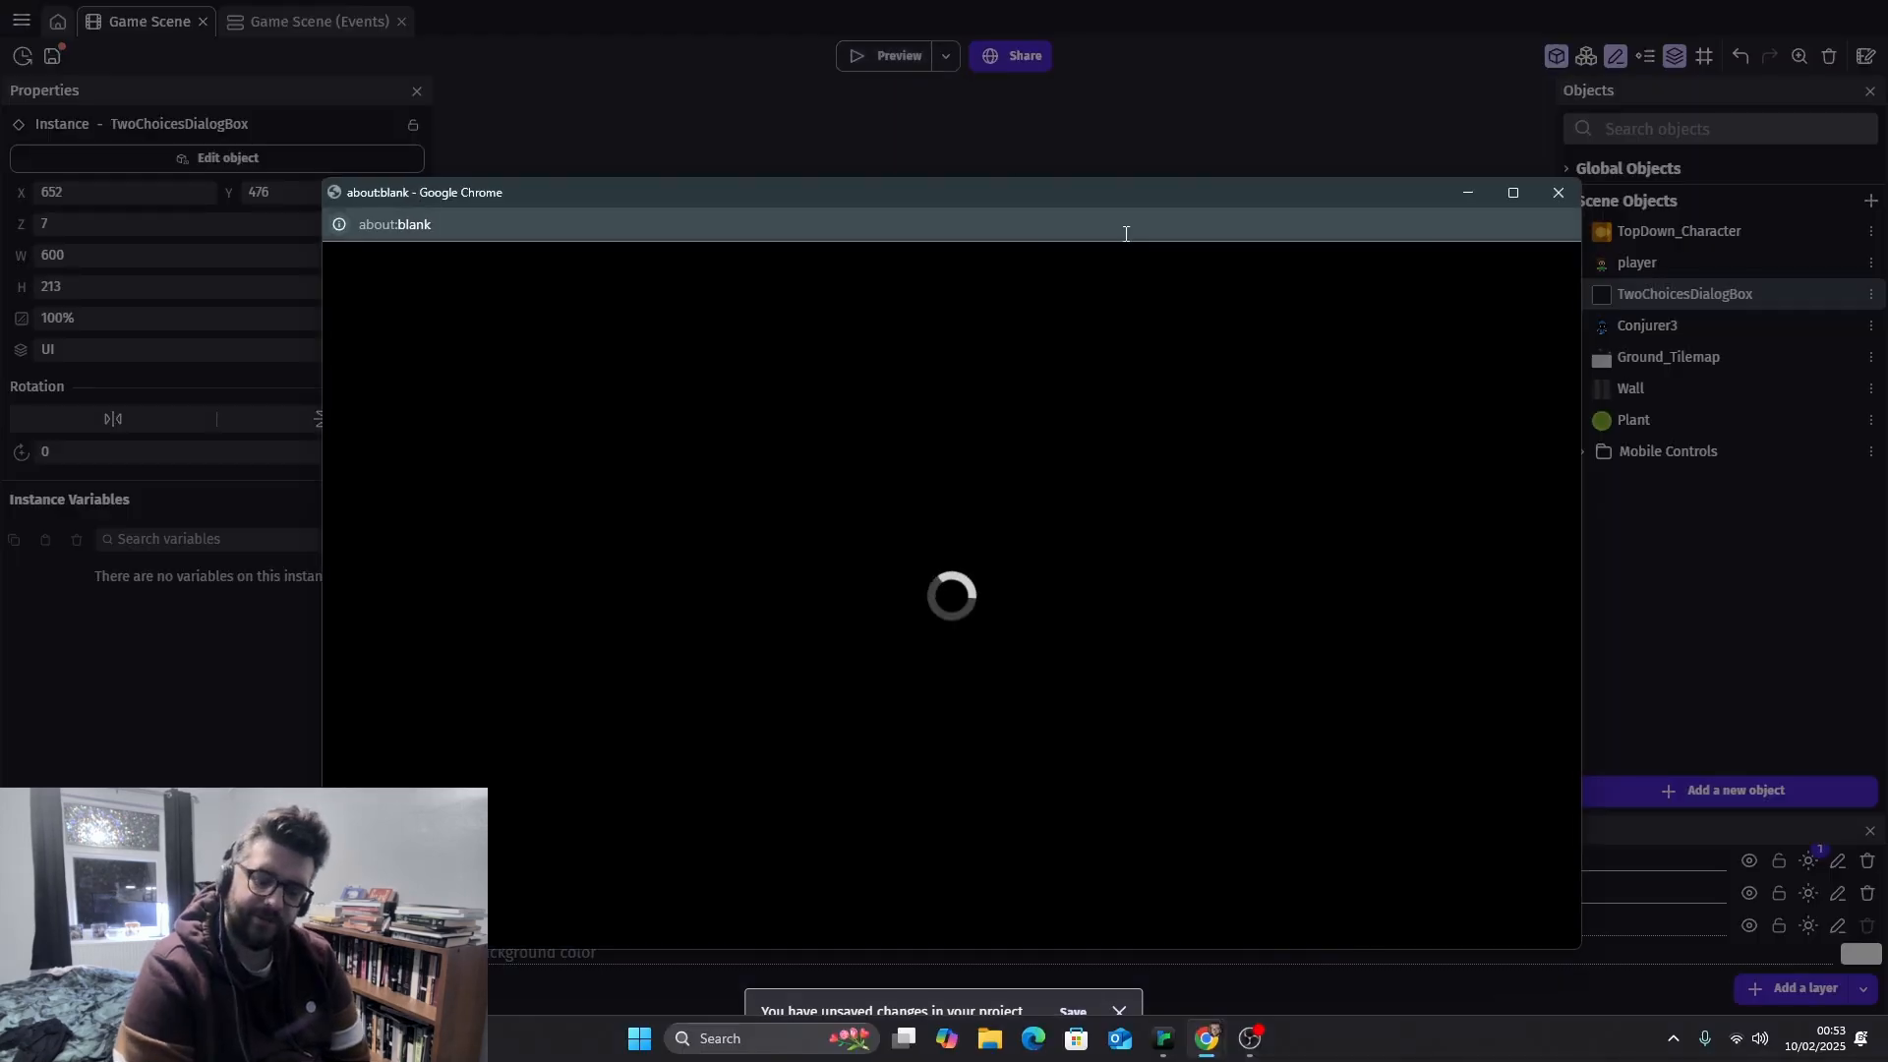
key(Left)
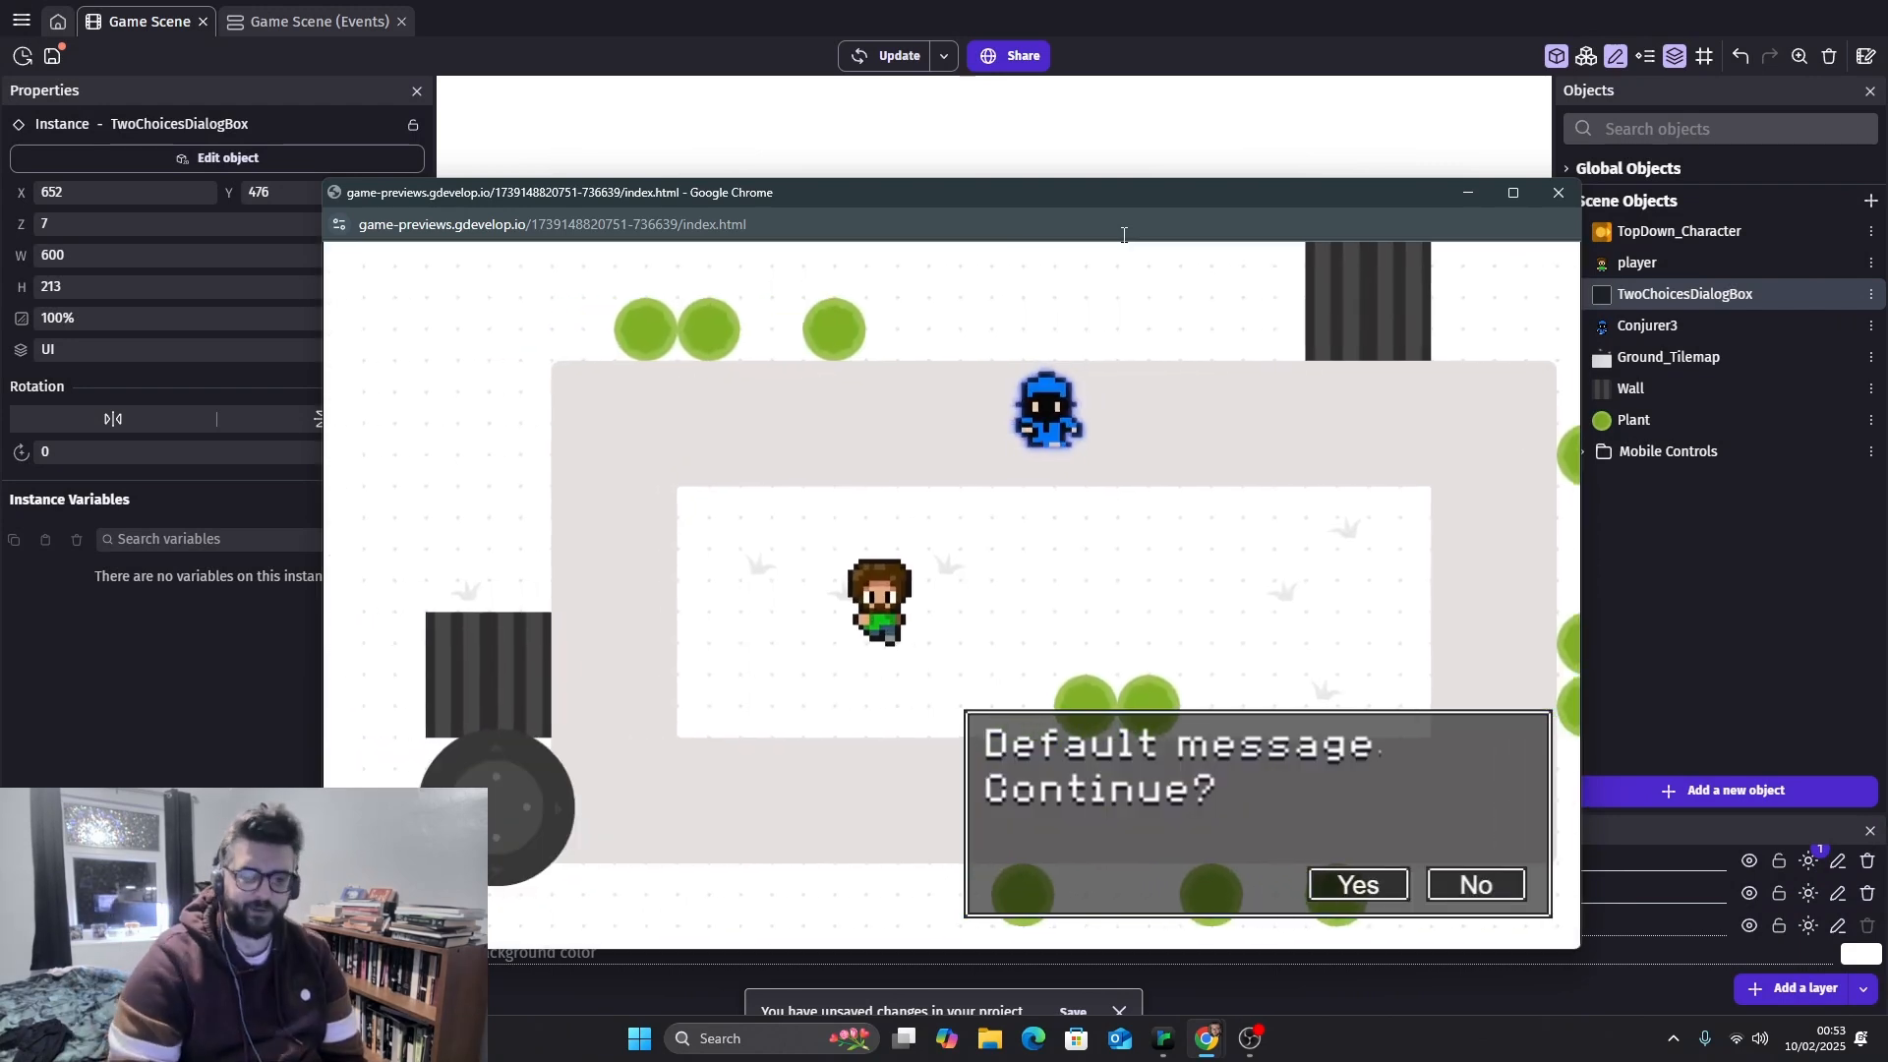
key(Right)
key(Down)
key(Left)
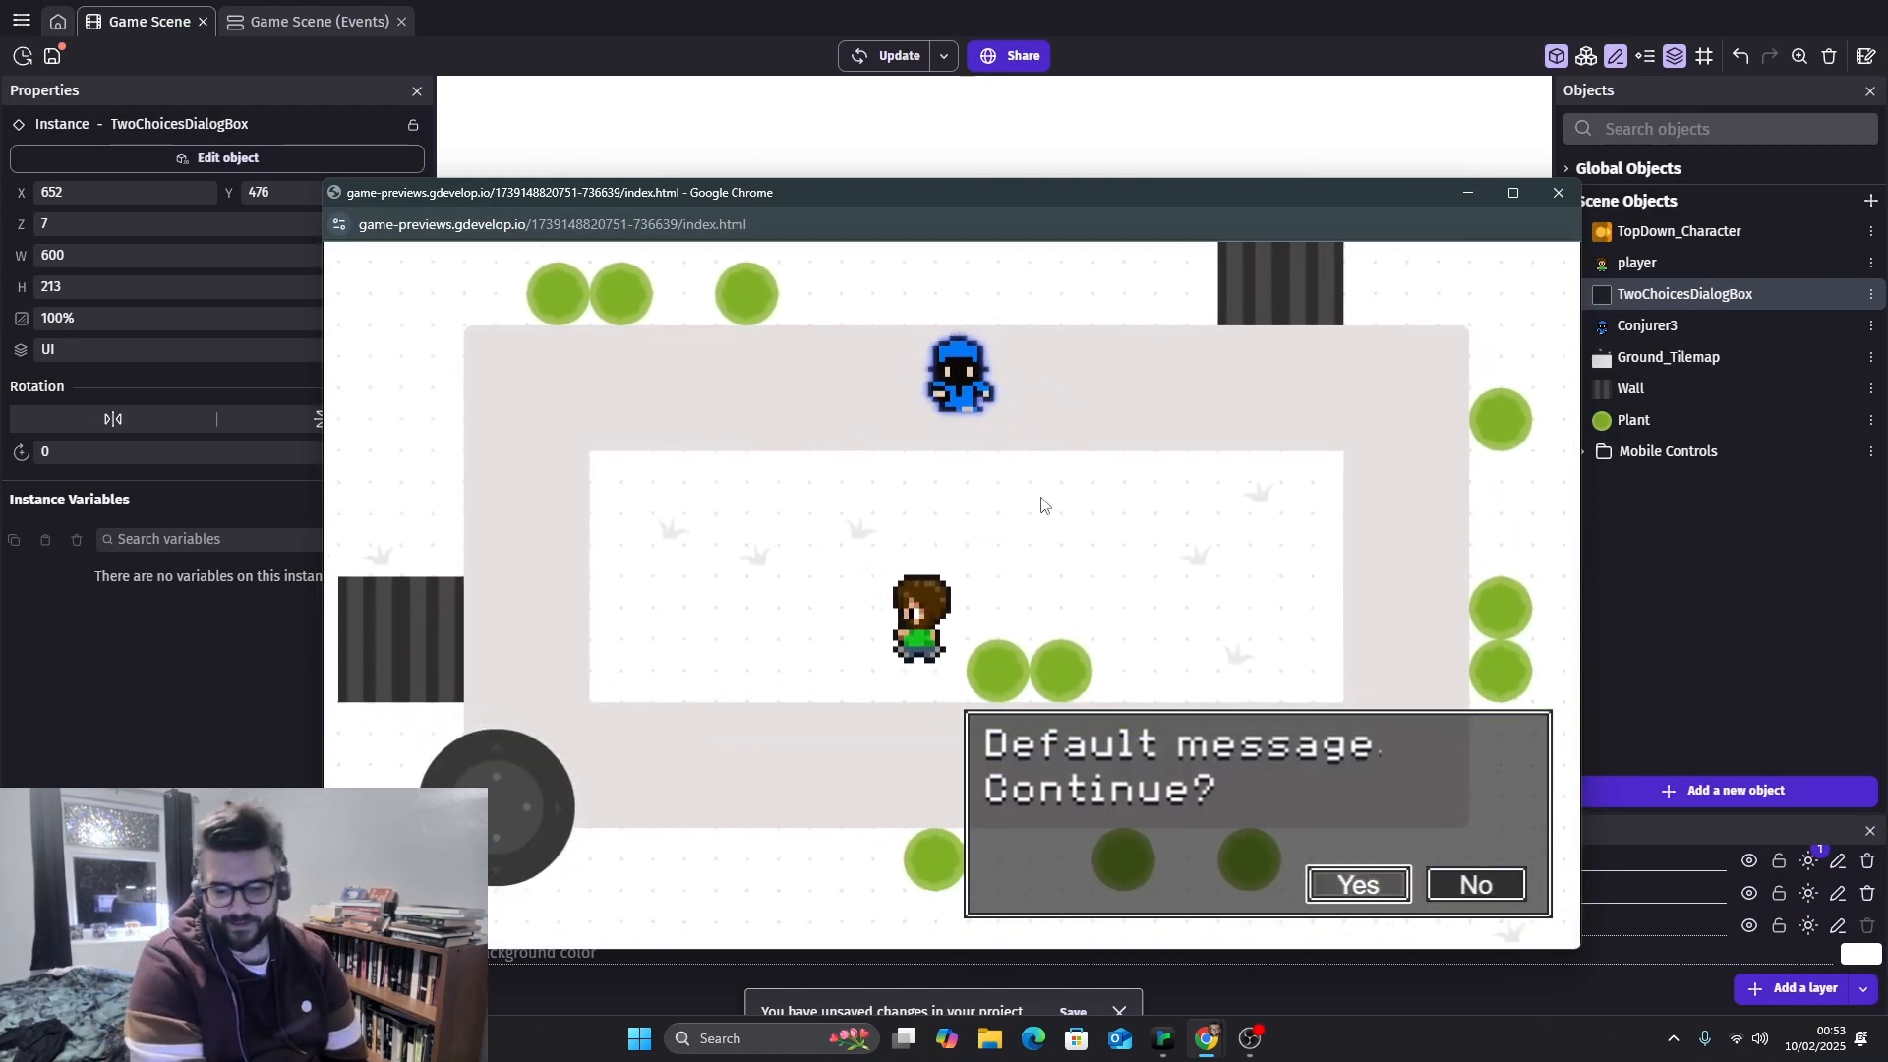
key(Up)
key(Right)
key(Left)
key(Down)
key(Down)
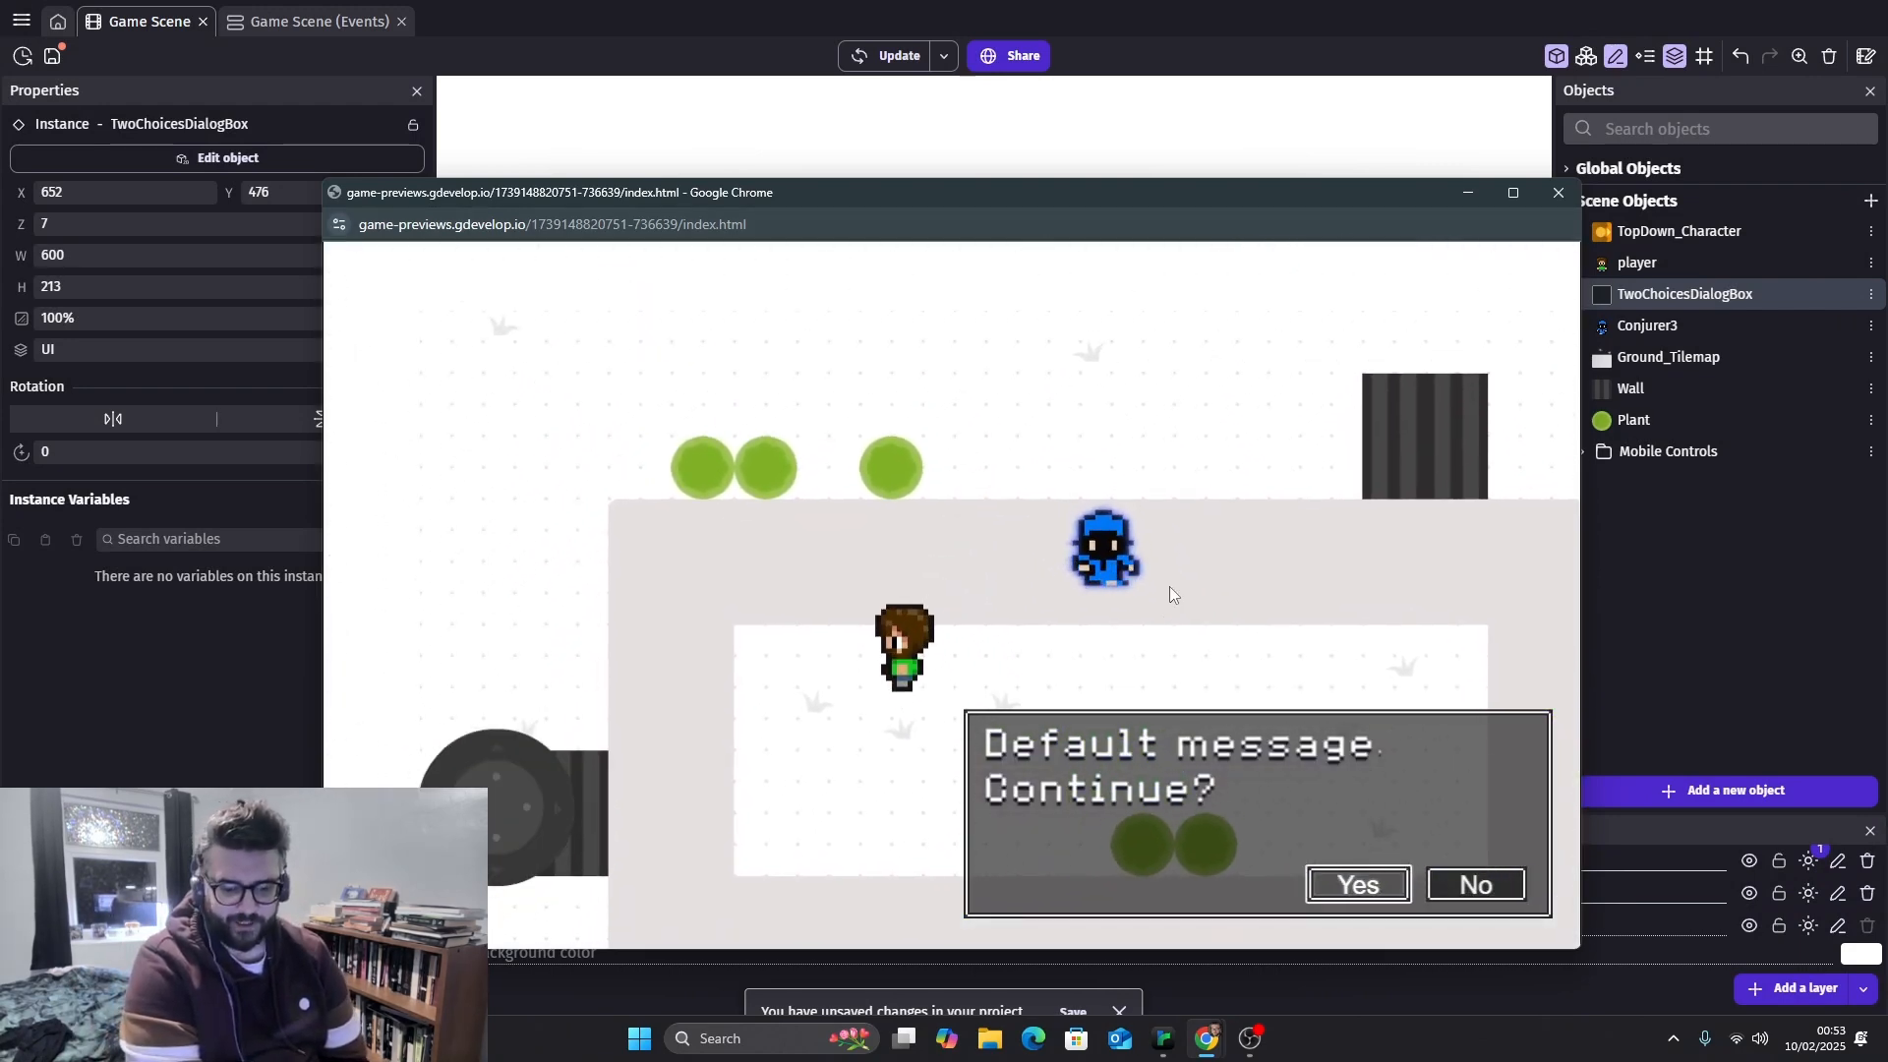
key(Right)
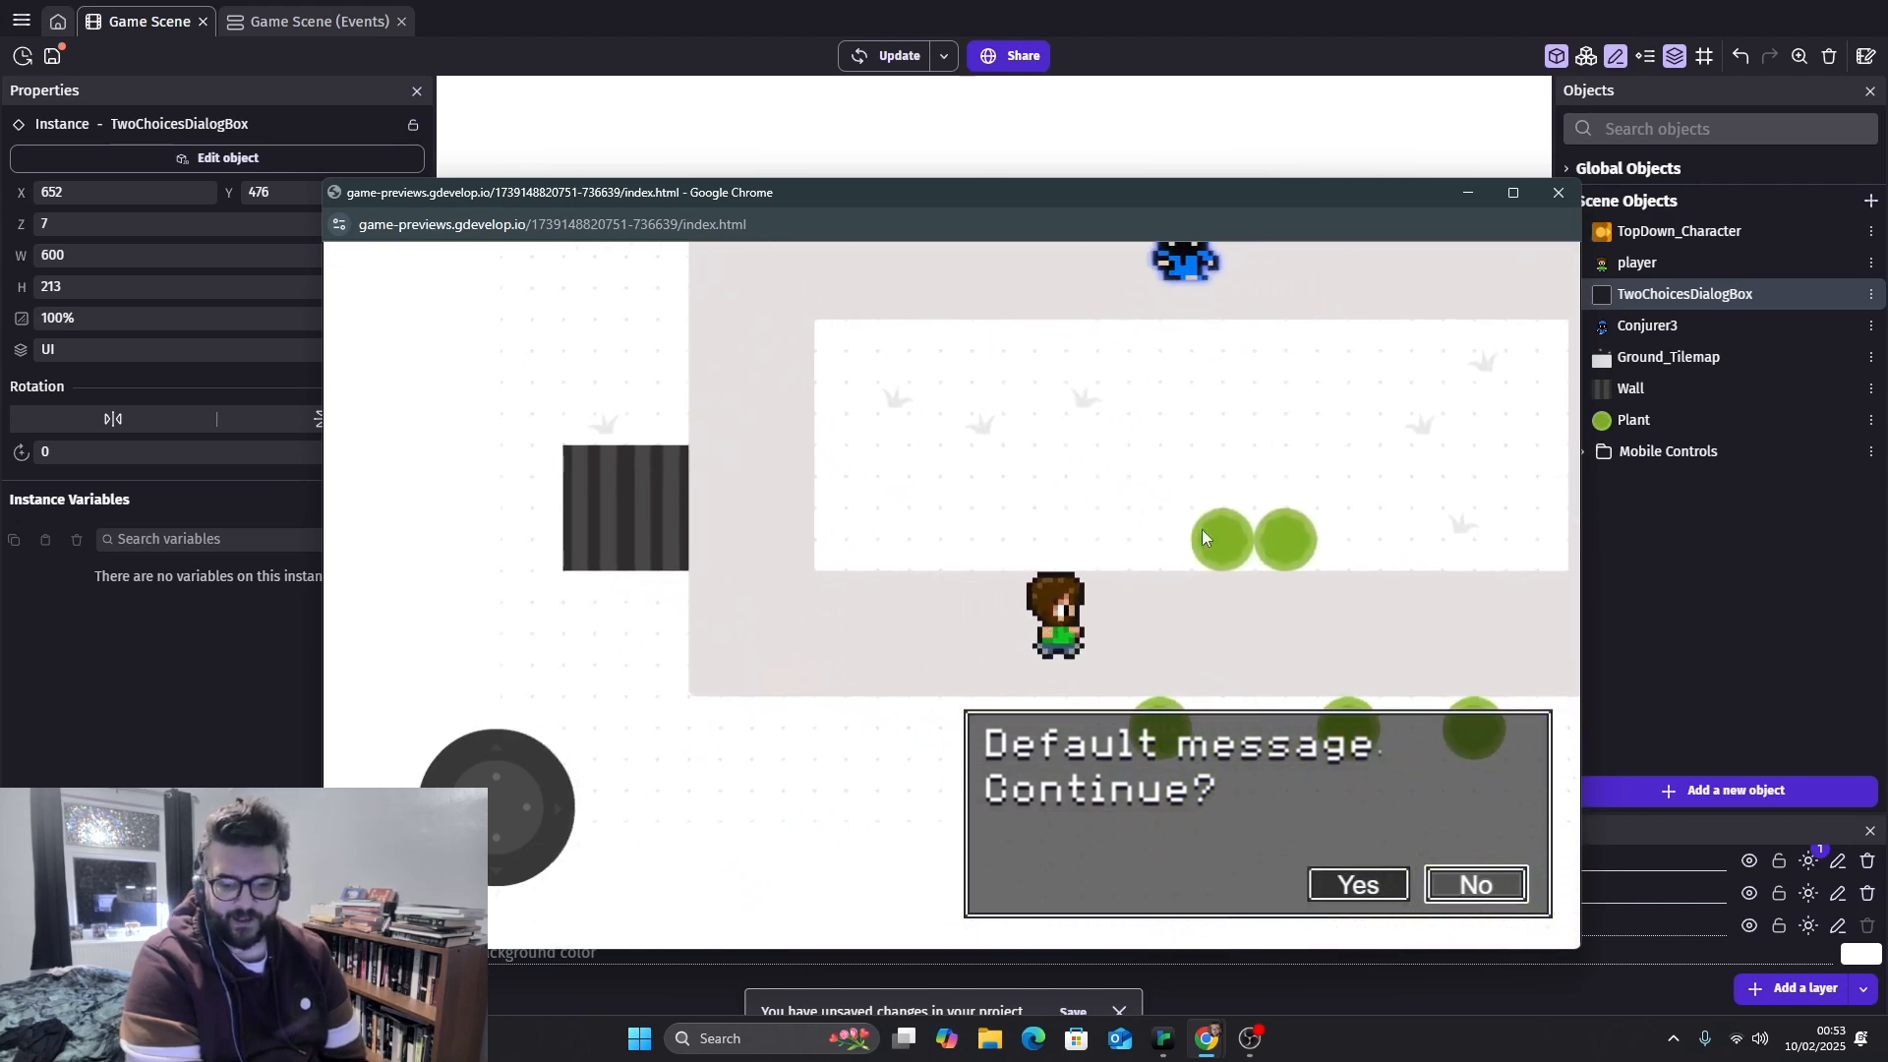
key(Up)
key(Left)
key(Up)
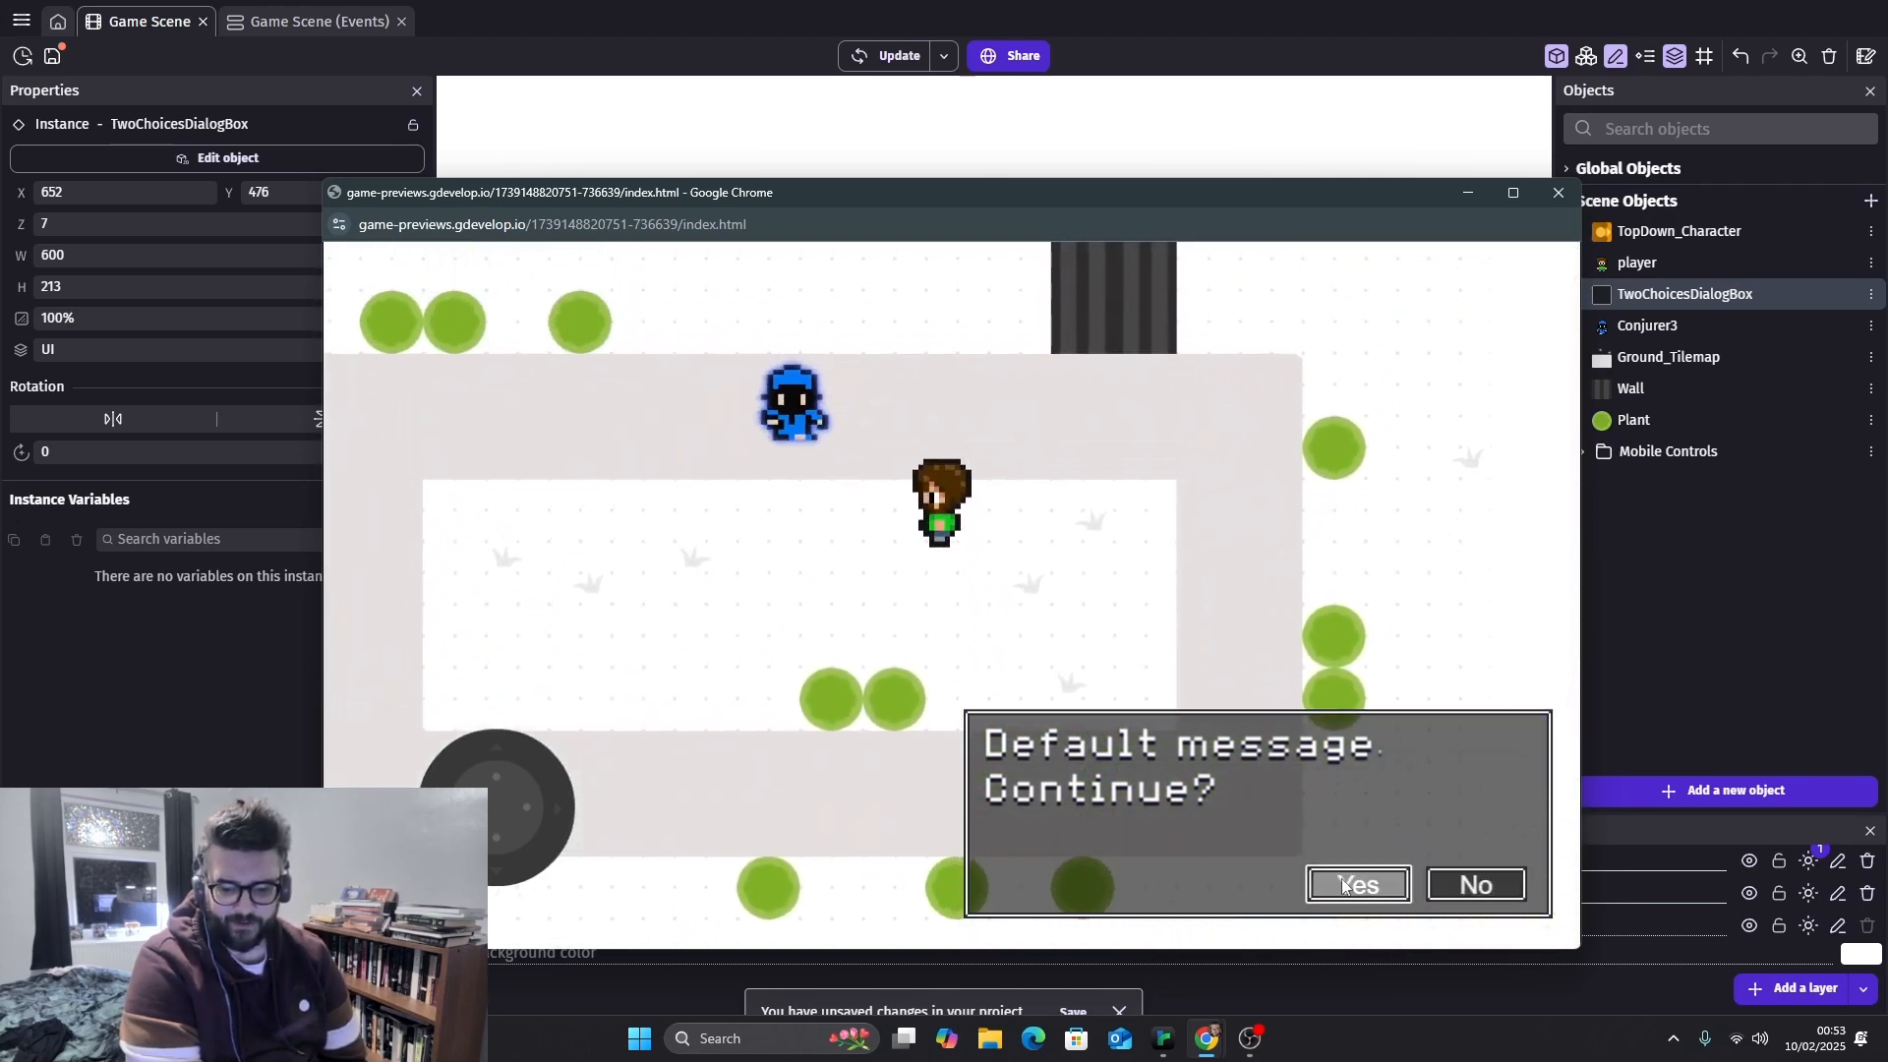
click(1563, 197)
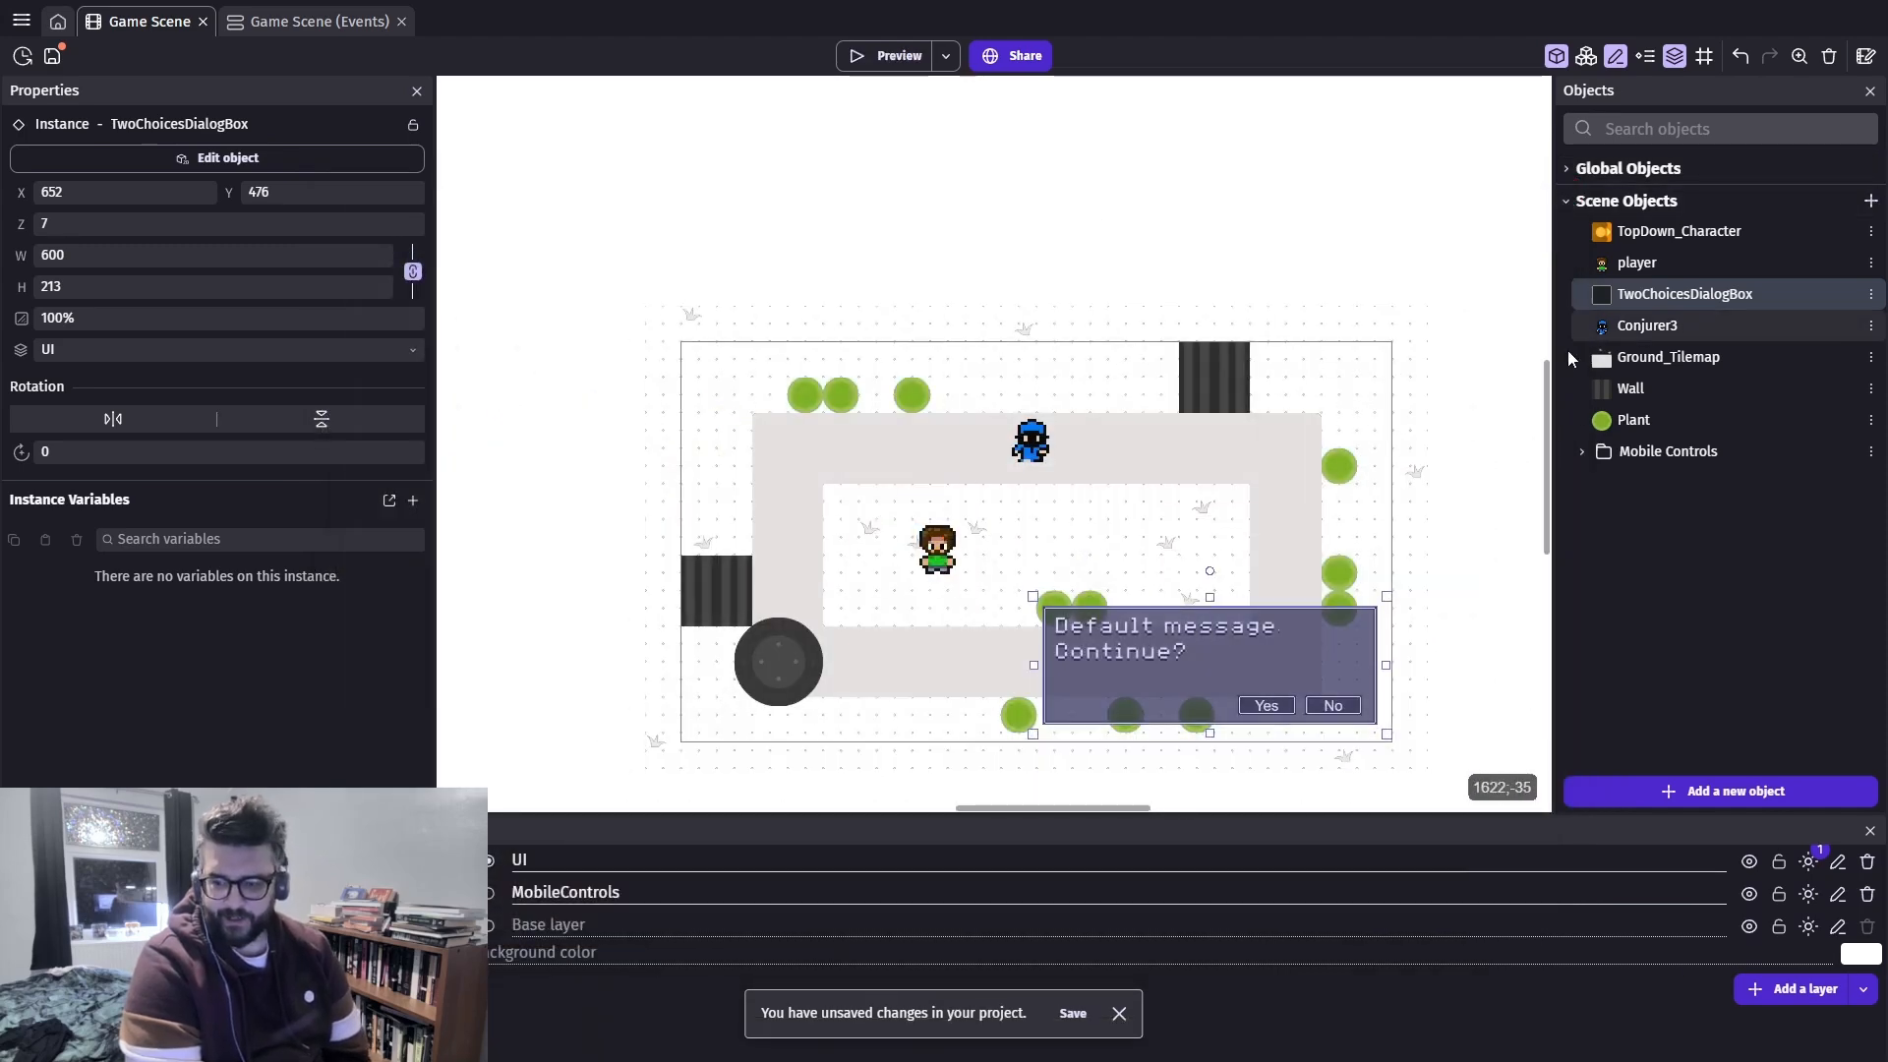
Look through the TwoChoicesDialogBox object's properties, child button settings, behaviors, variables and effects, and close the editor without applying anything
double_click(1198, 681)
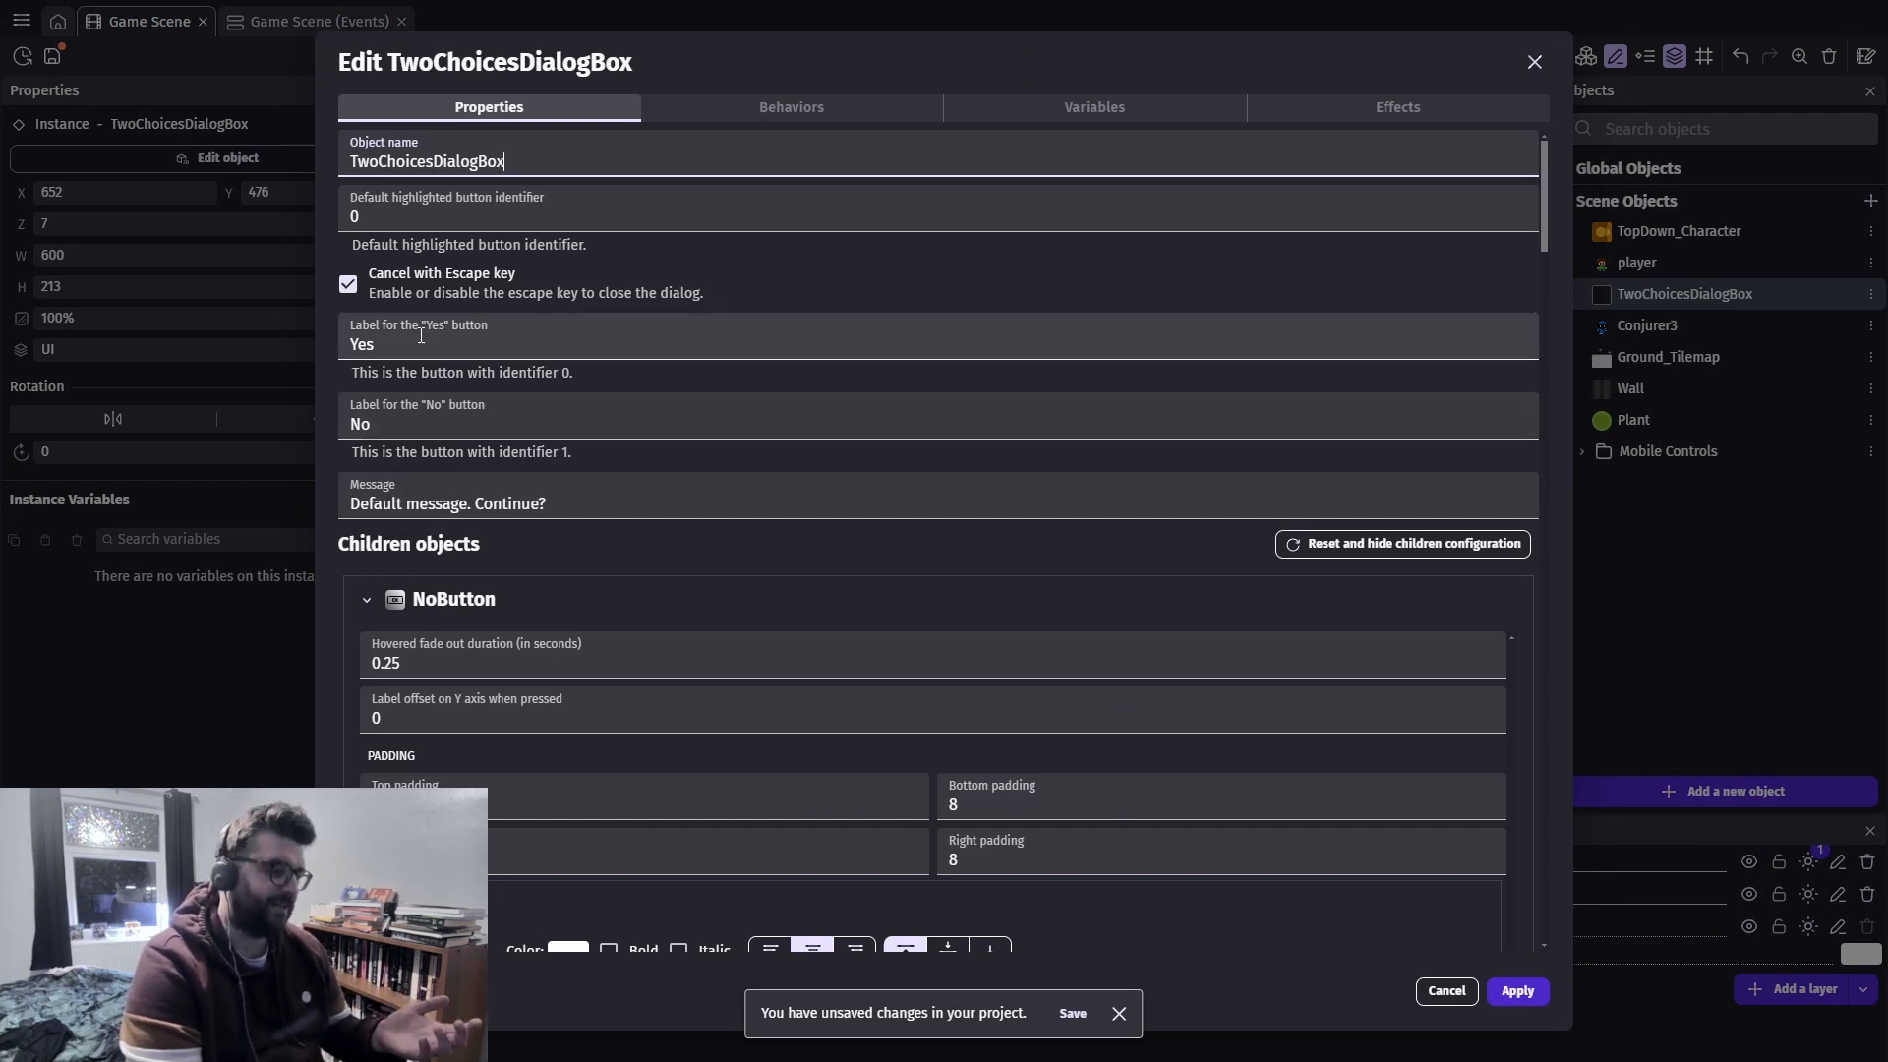
scroll(752, 353, down, 3)
scroll(764, 333, down, 2)
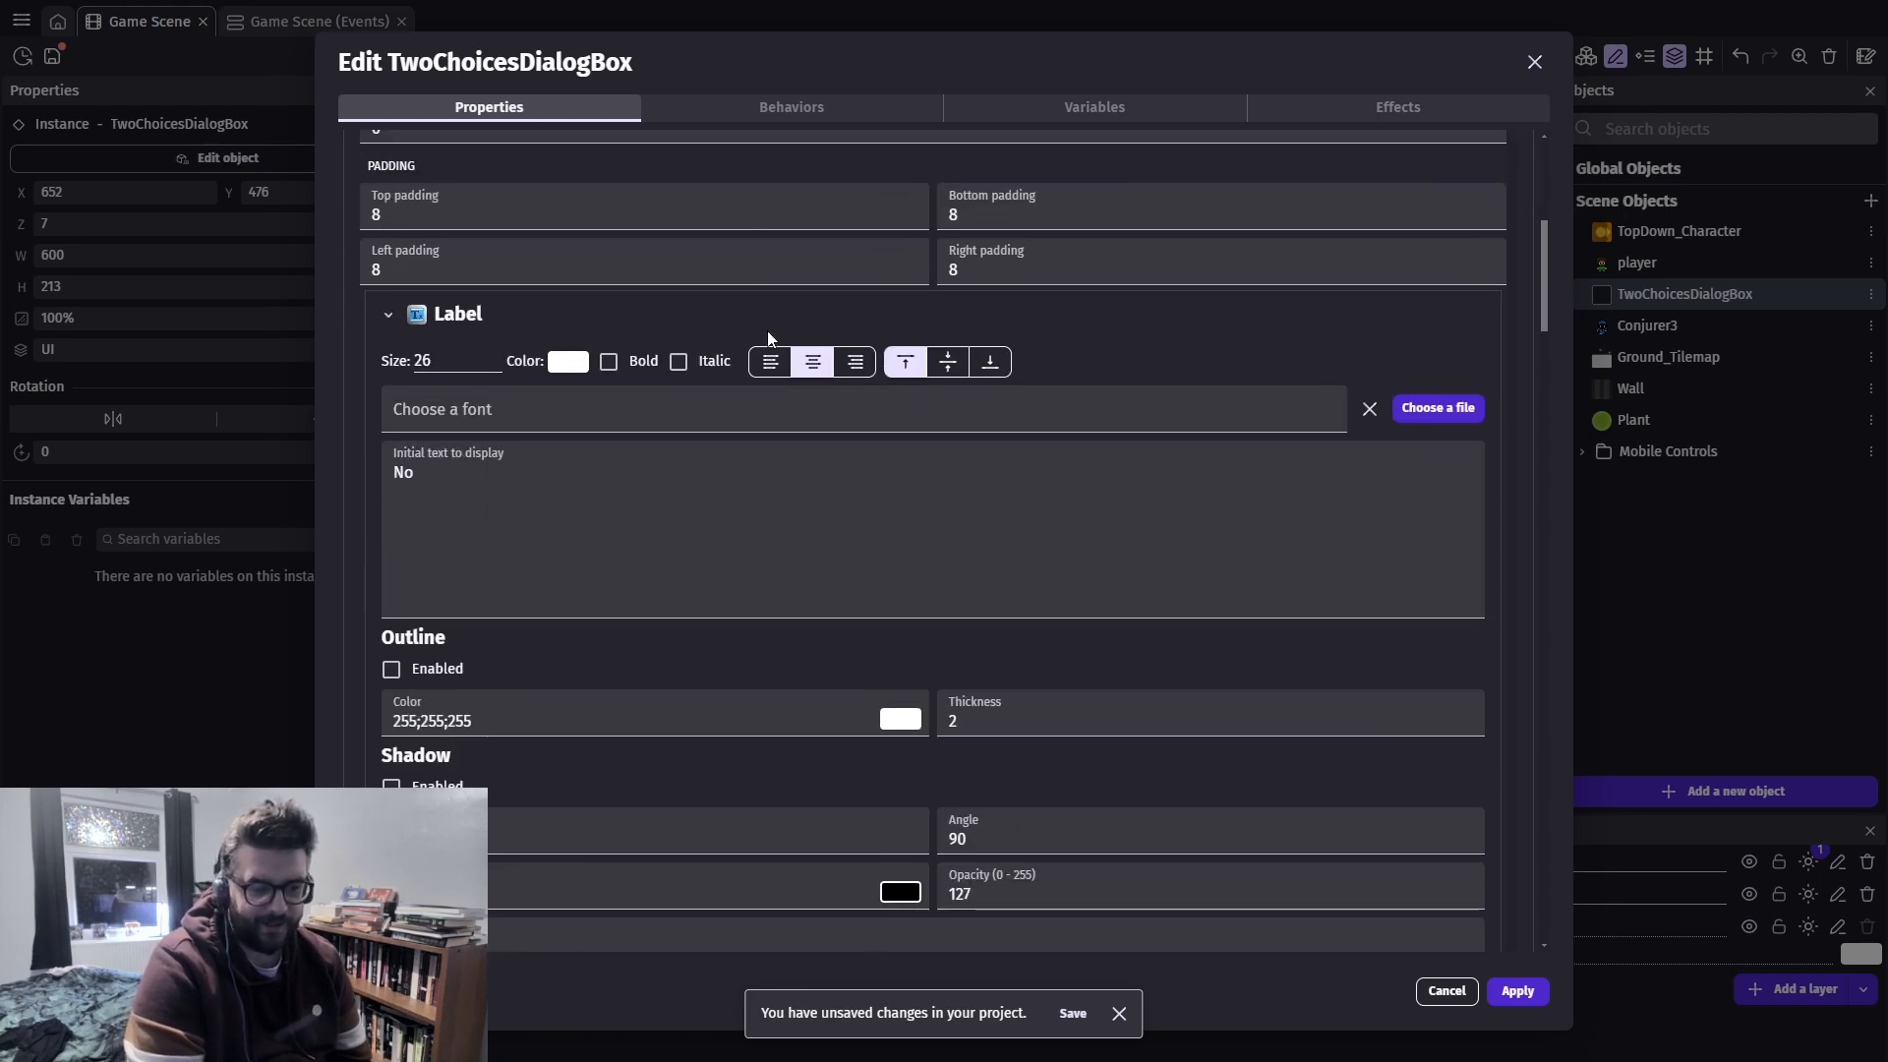
scroll(776, 423, down, 7)
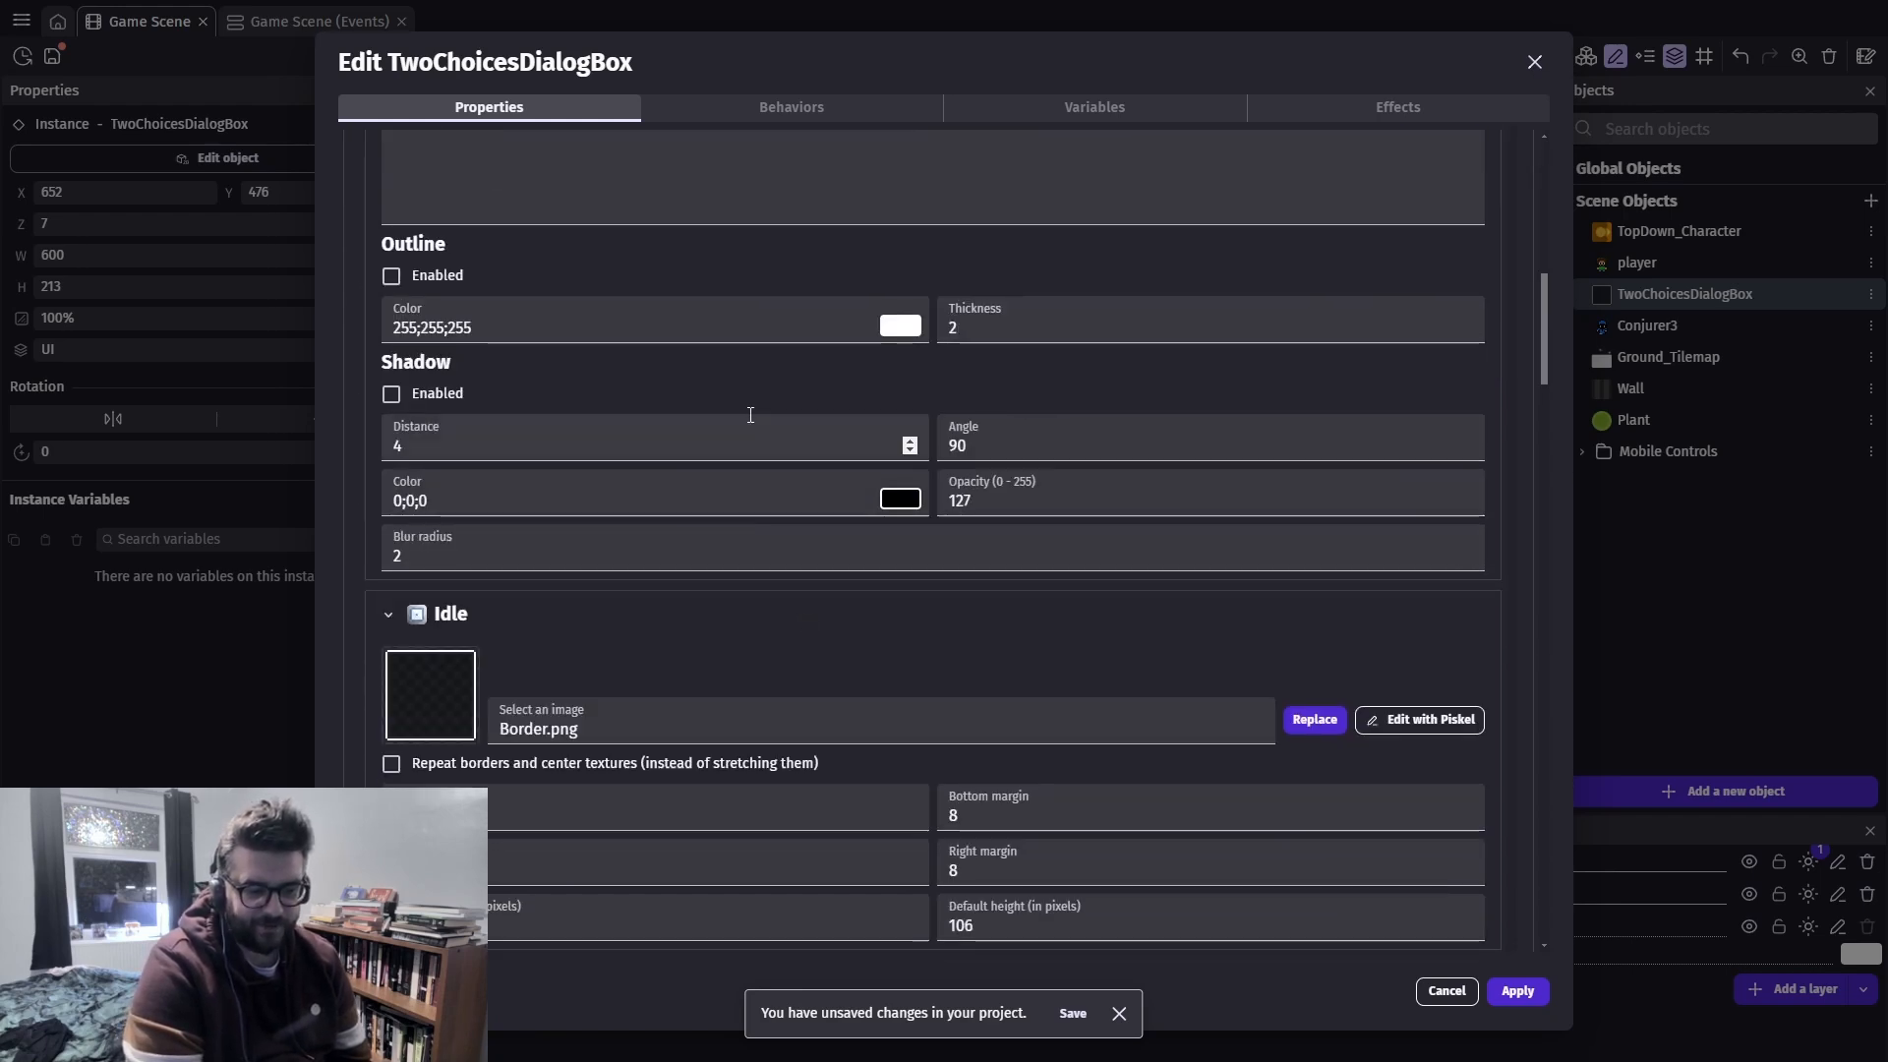
scroll(863, 515, down, 11)
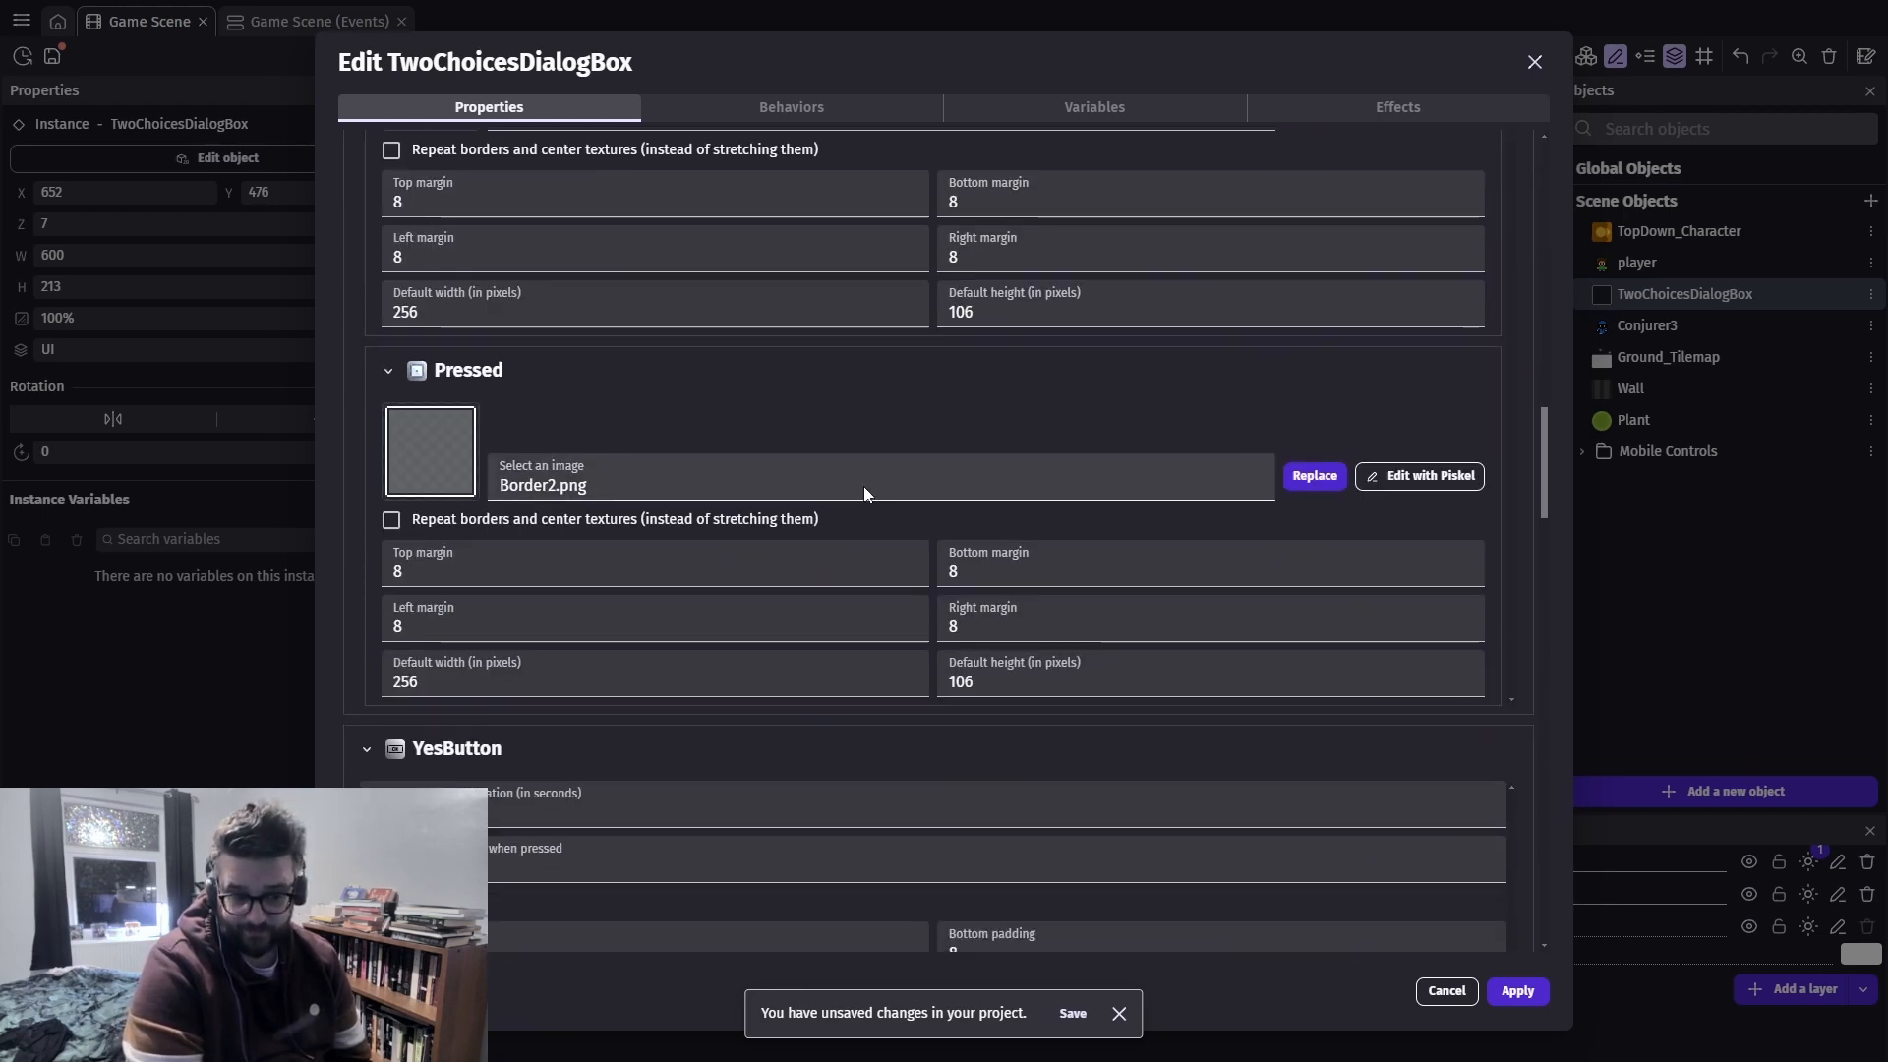
scroll(850, 474, down, 1)
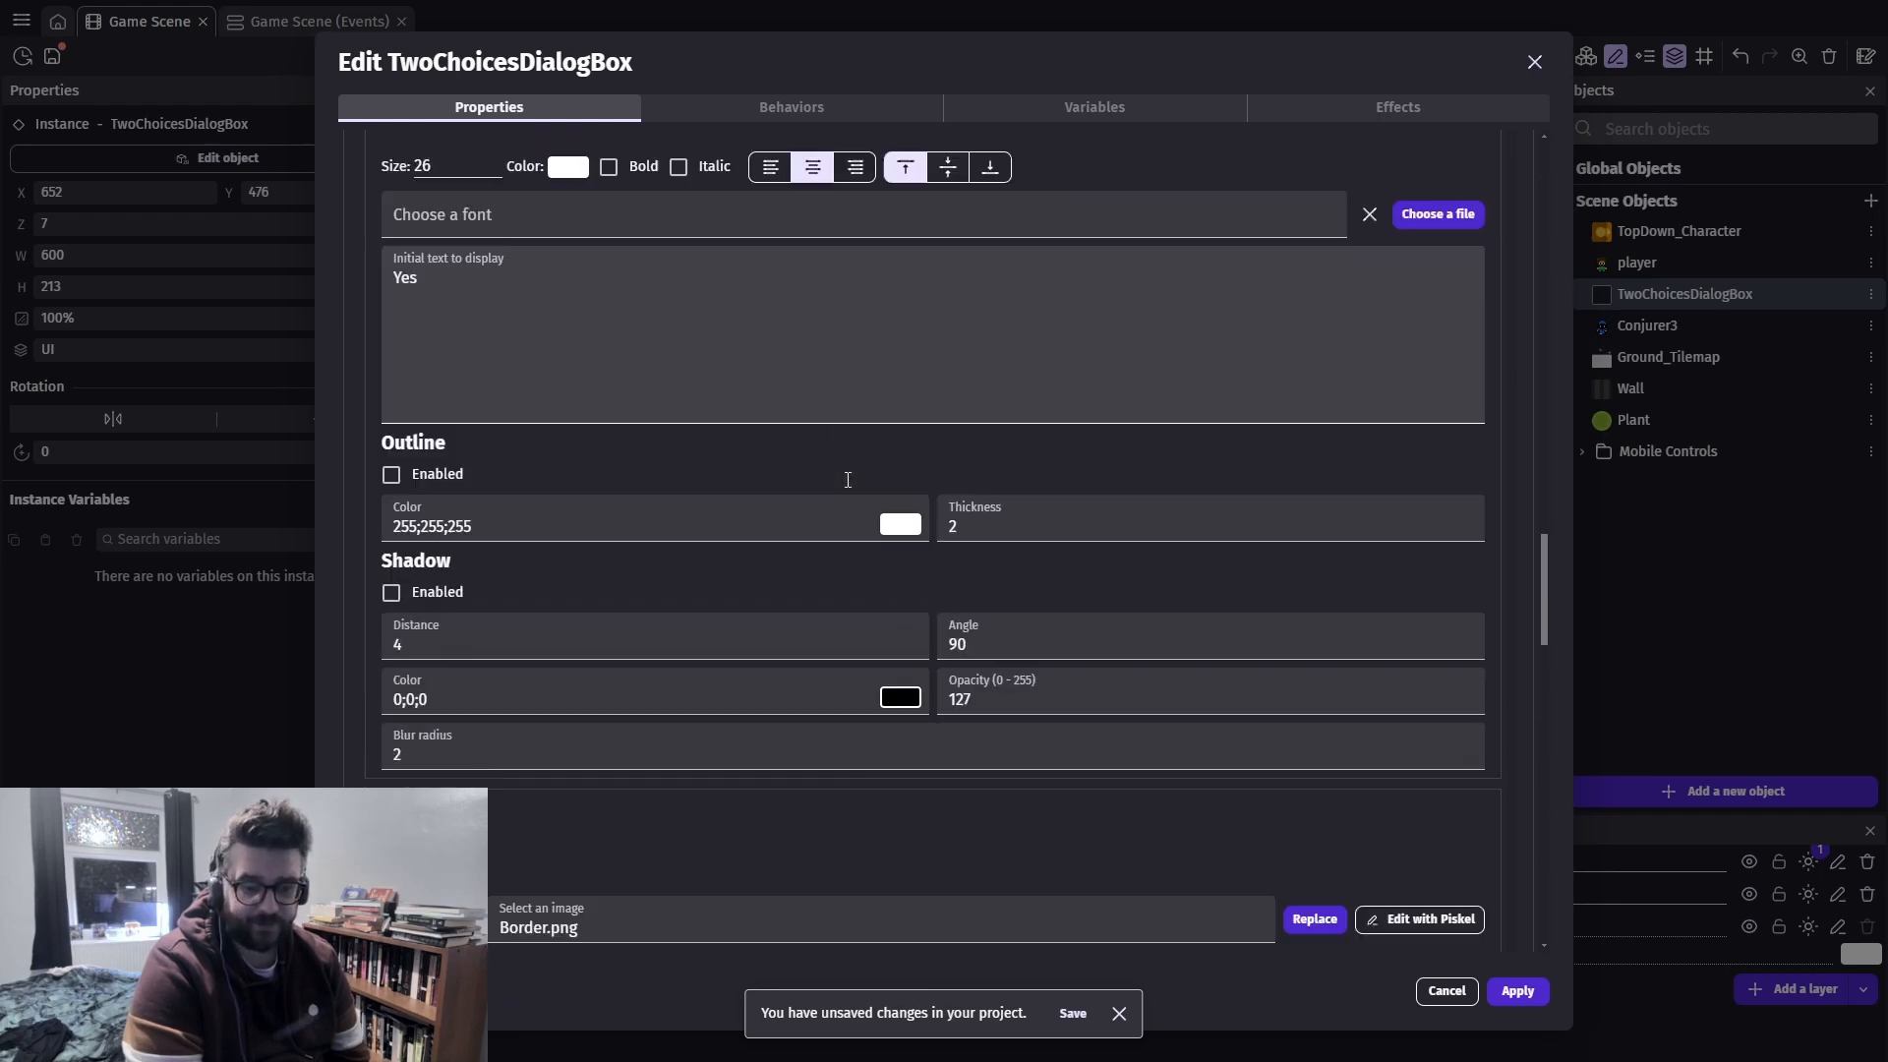
scroll(853, 472, up, 1)
scroll(747, 500, down, 13)
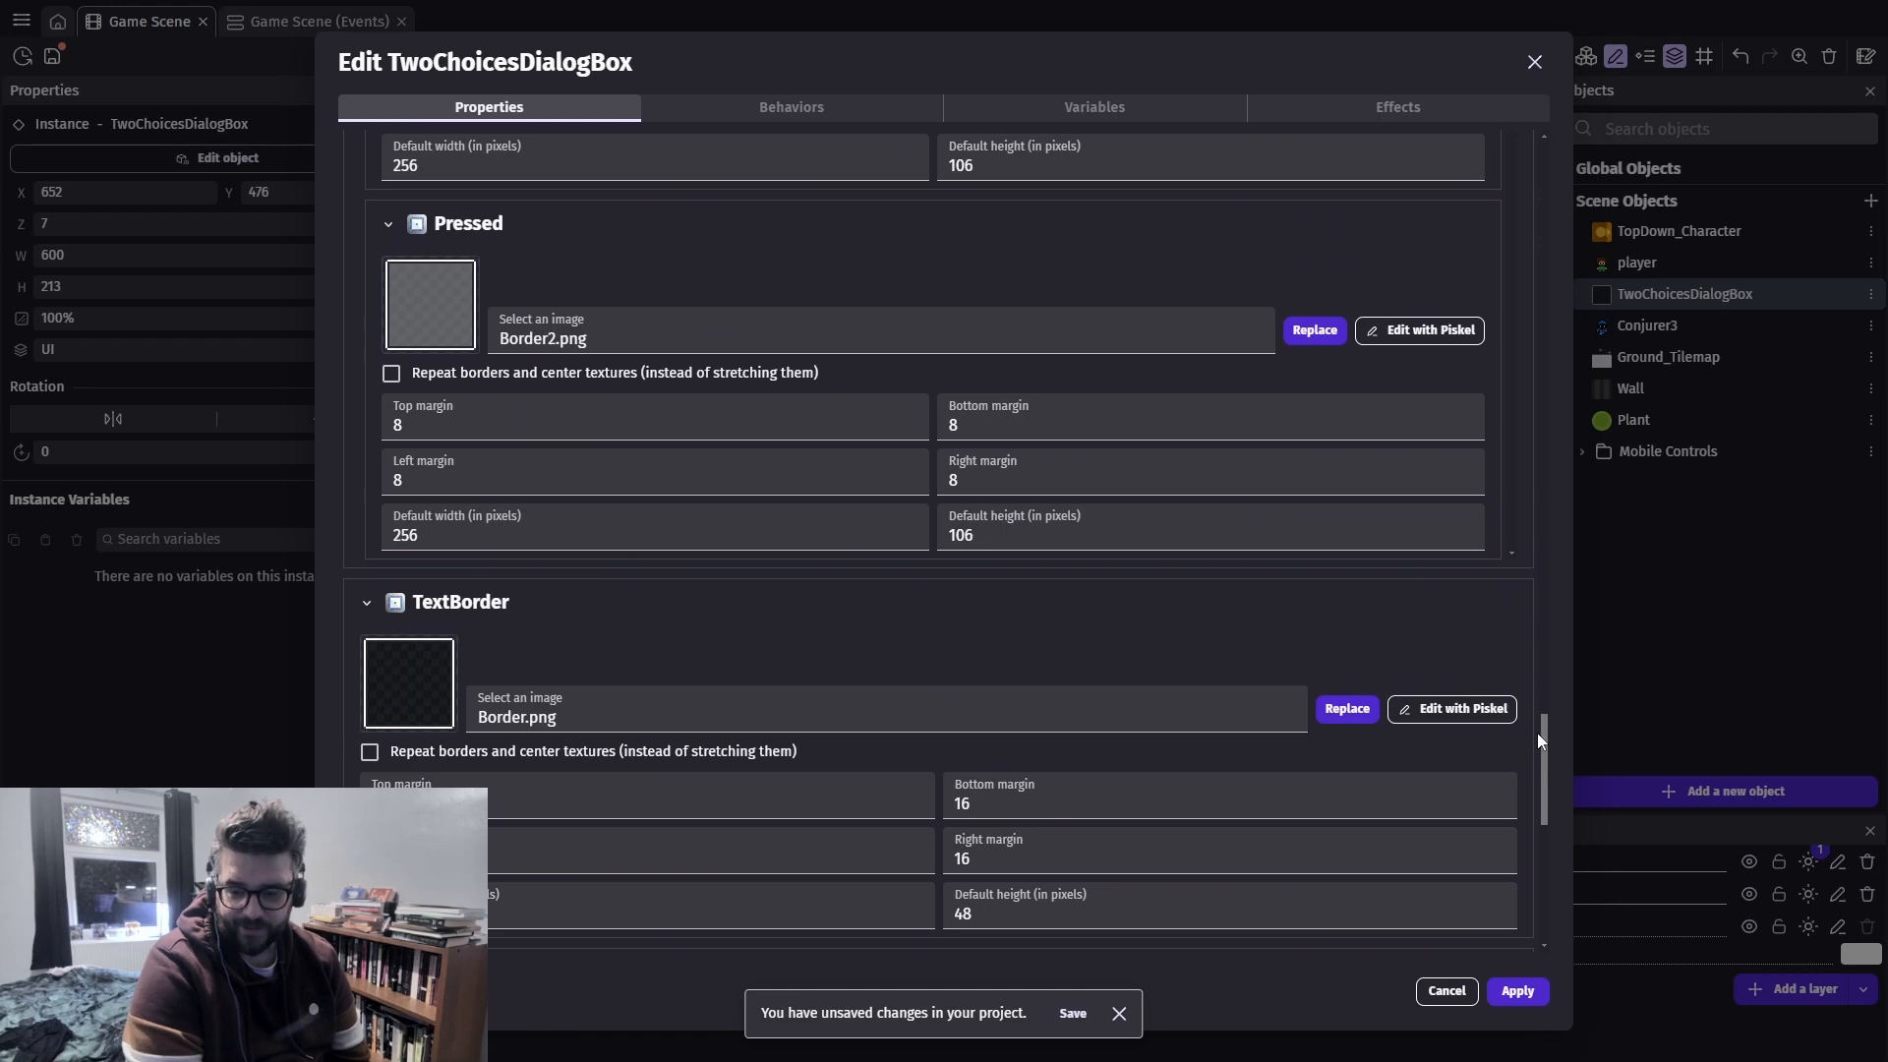
drag(1540, 739, 1566, 118)
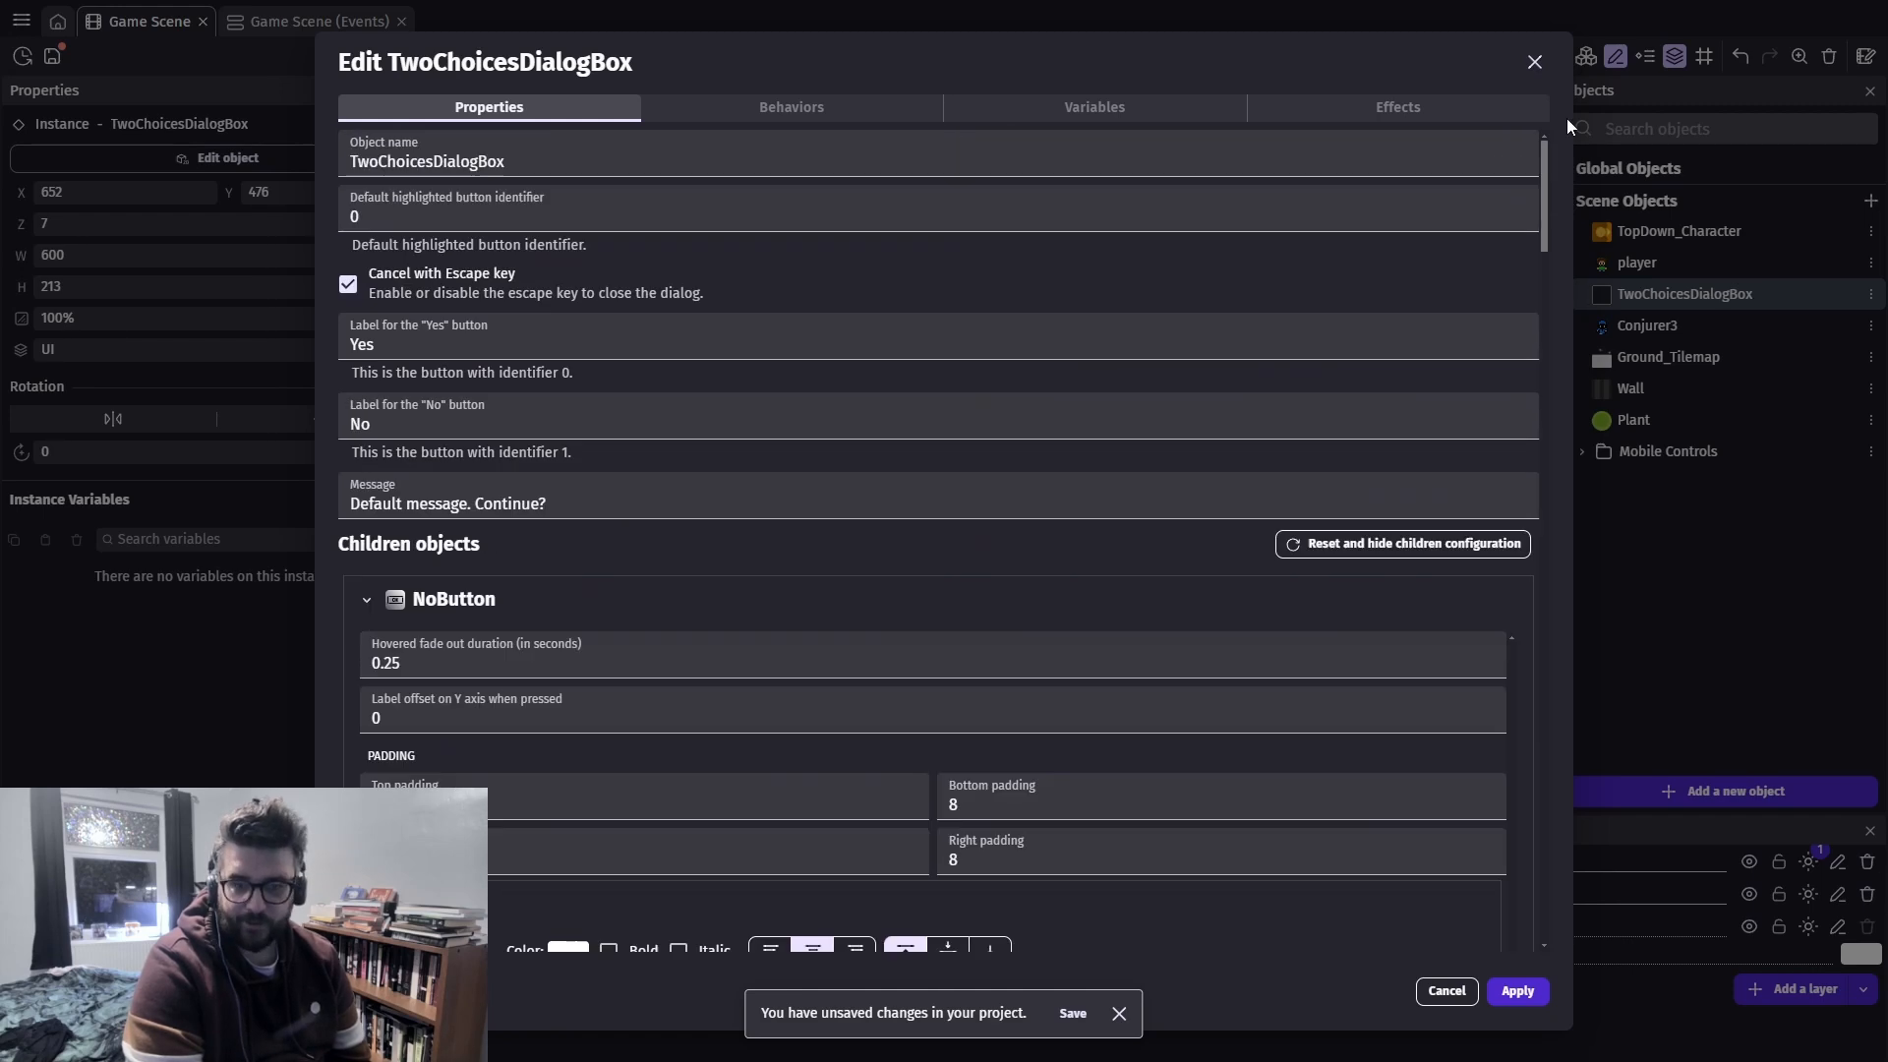
click(849, 108)
click(1077, 109)
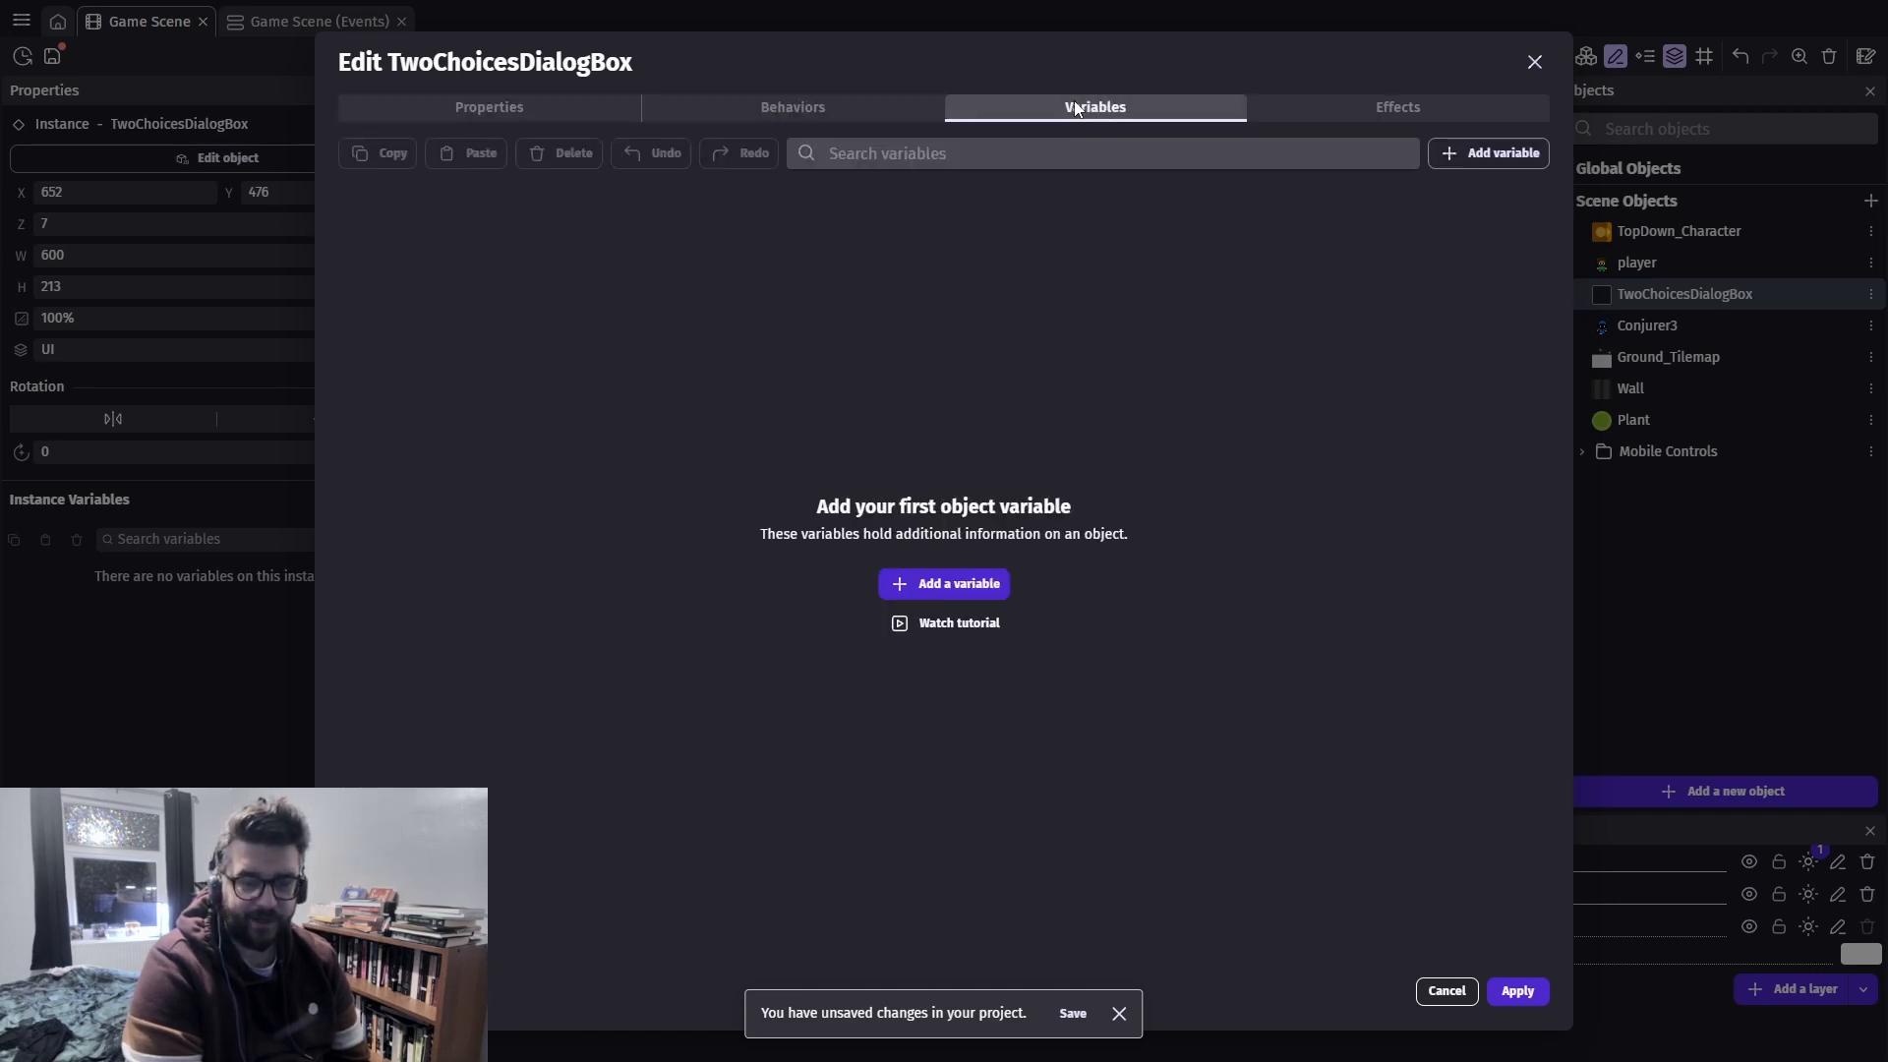
click(1352, 105)
click(882, 108)
click(546, 104)
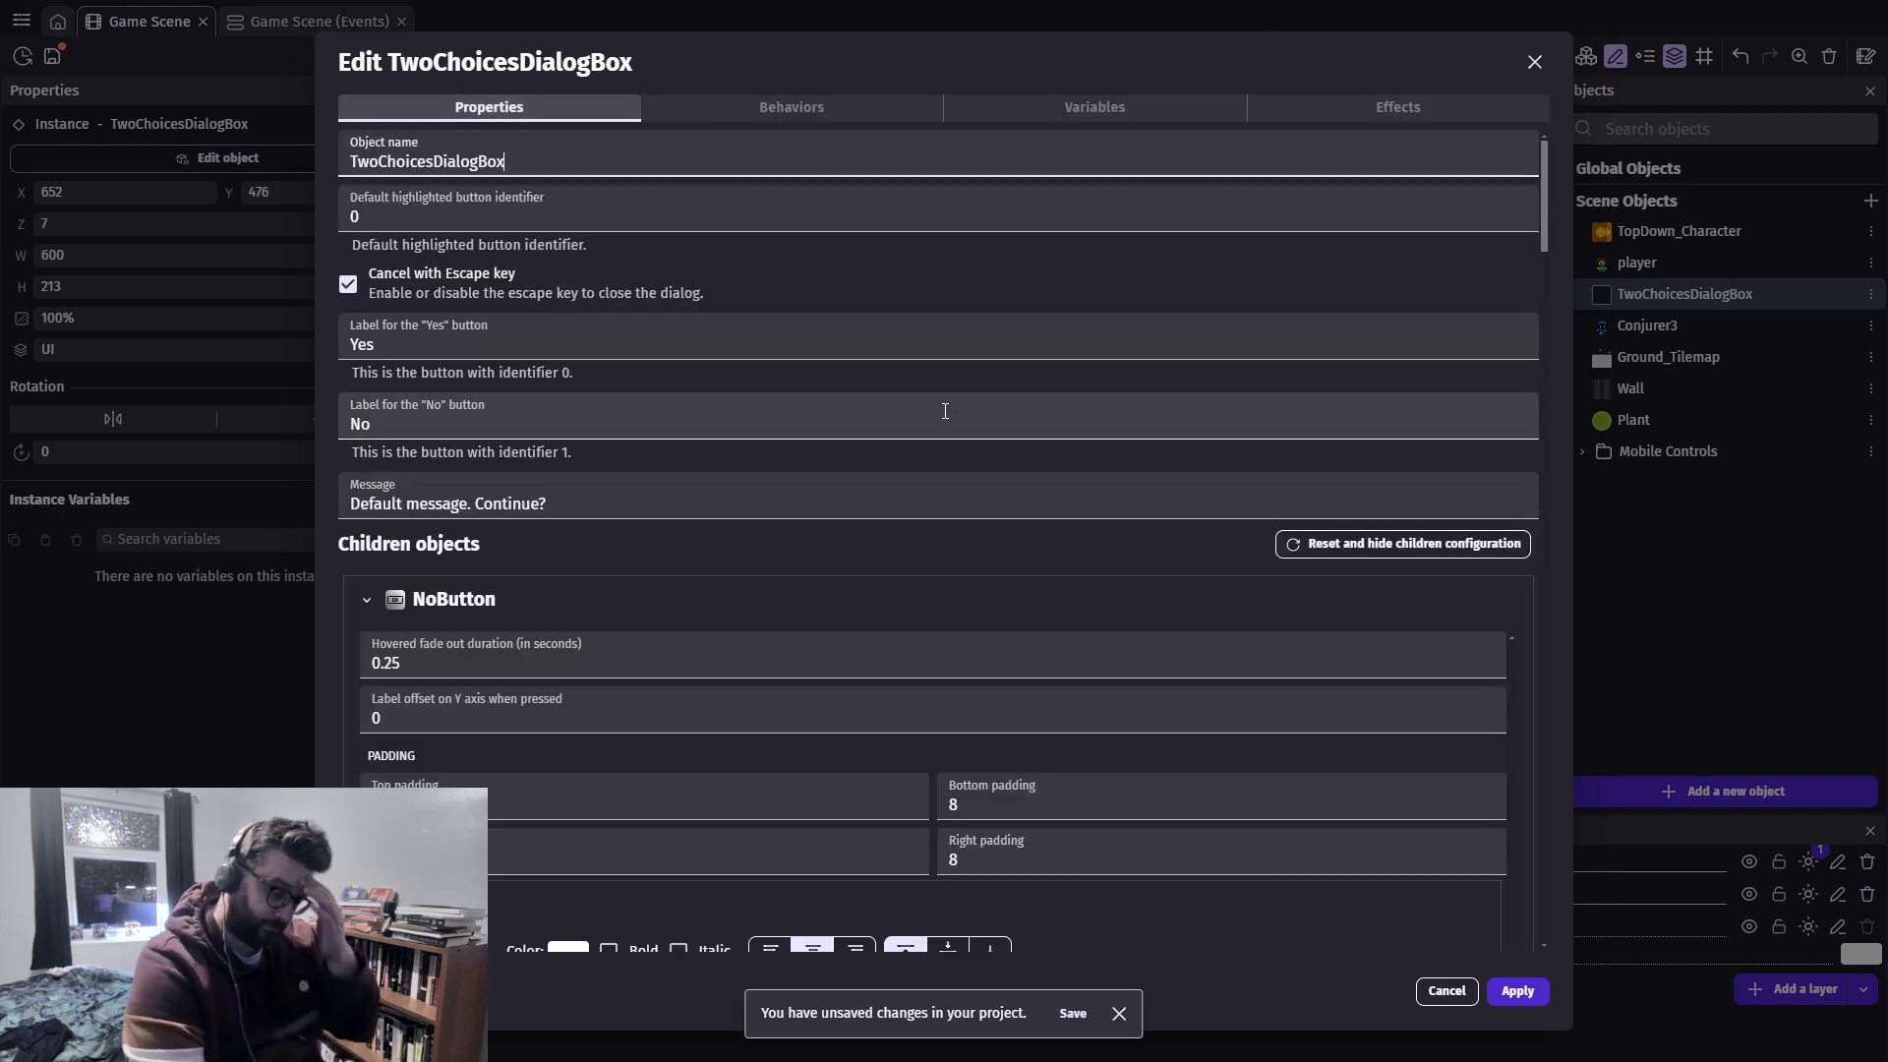
click(1533, 62)
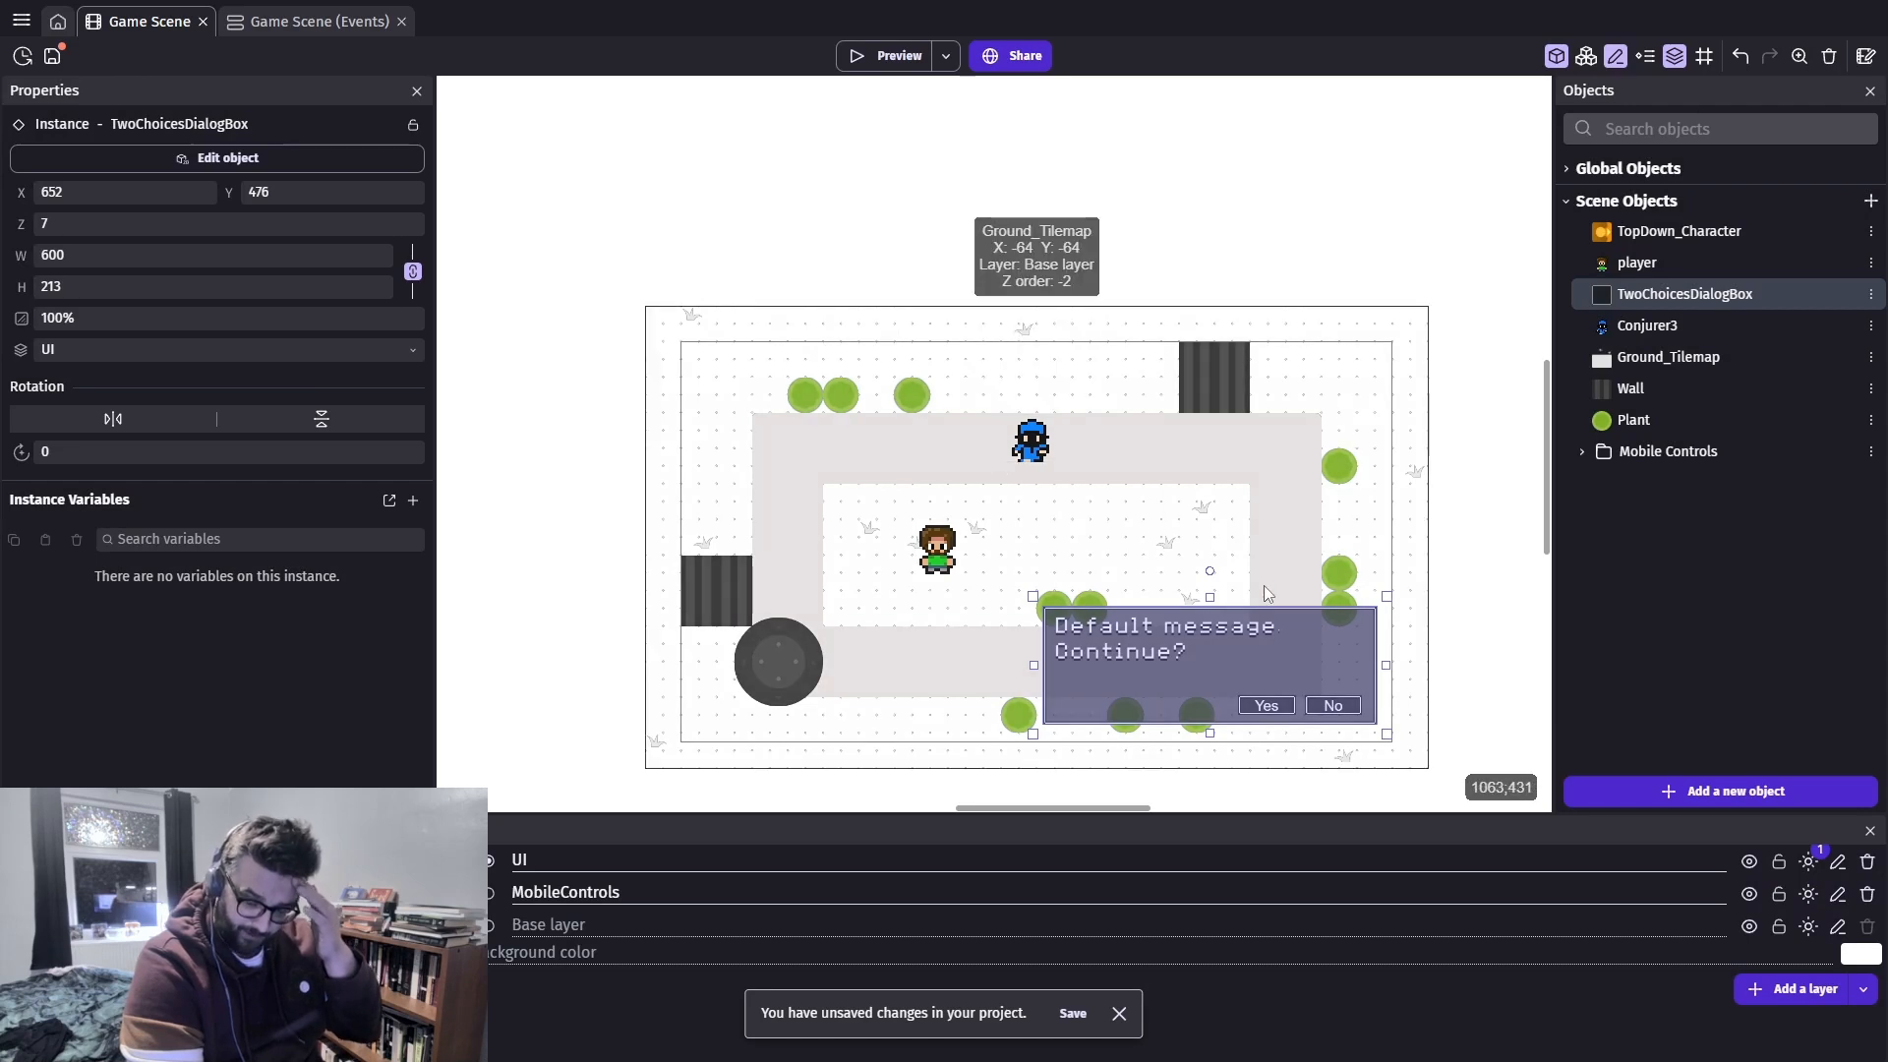
Hide the UI layer to check the blue character without the dialog box, and turn the layer's visibility back on
click(1225, 539)
click(1234, 653)
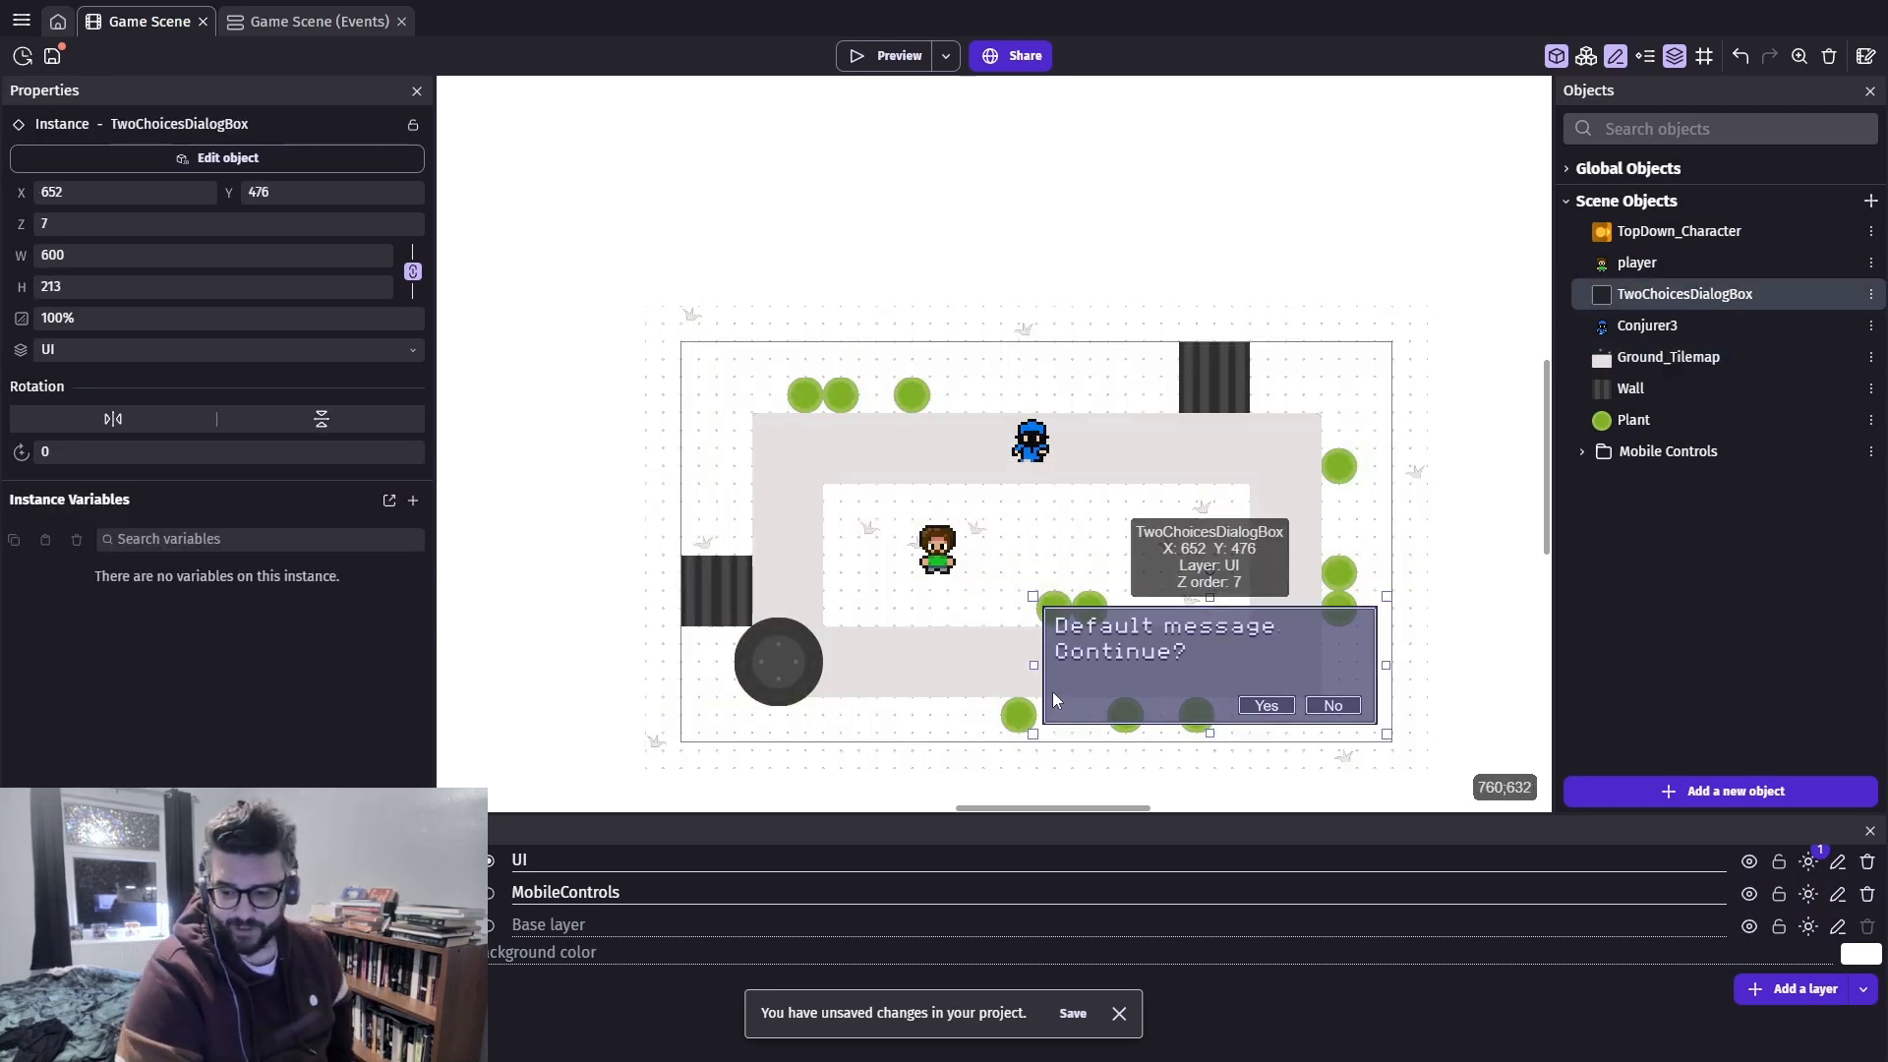
click(1750, 862)
click(1035, 459)
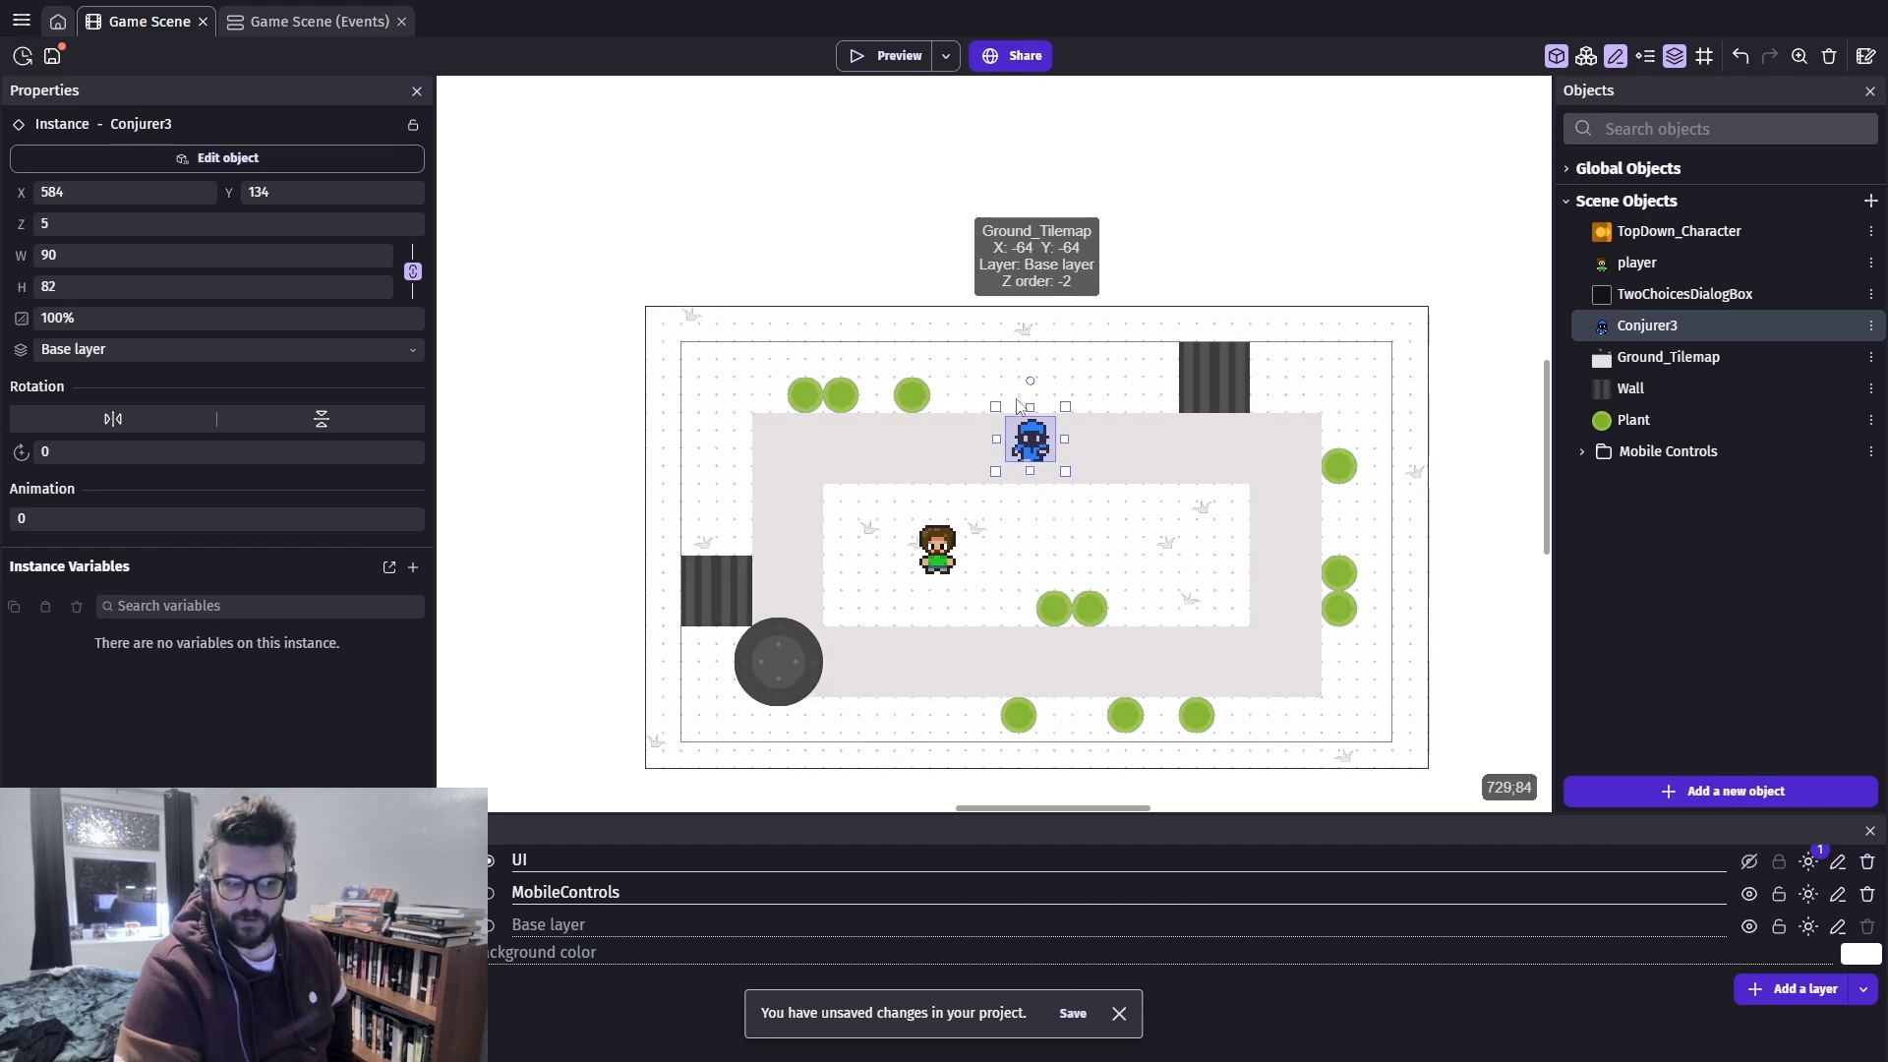
click(1749, 863)
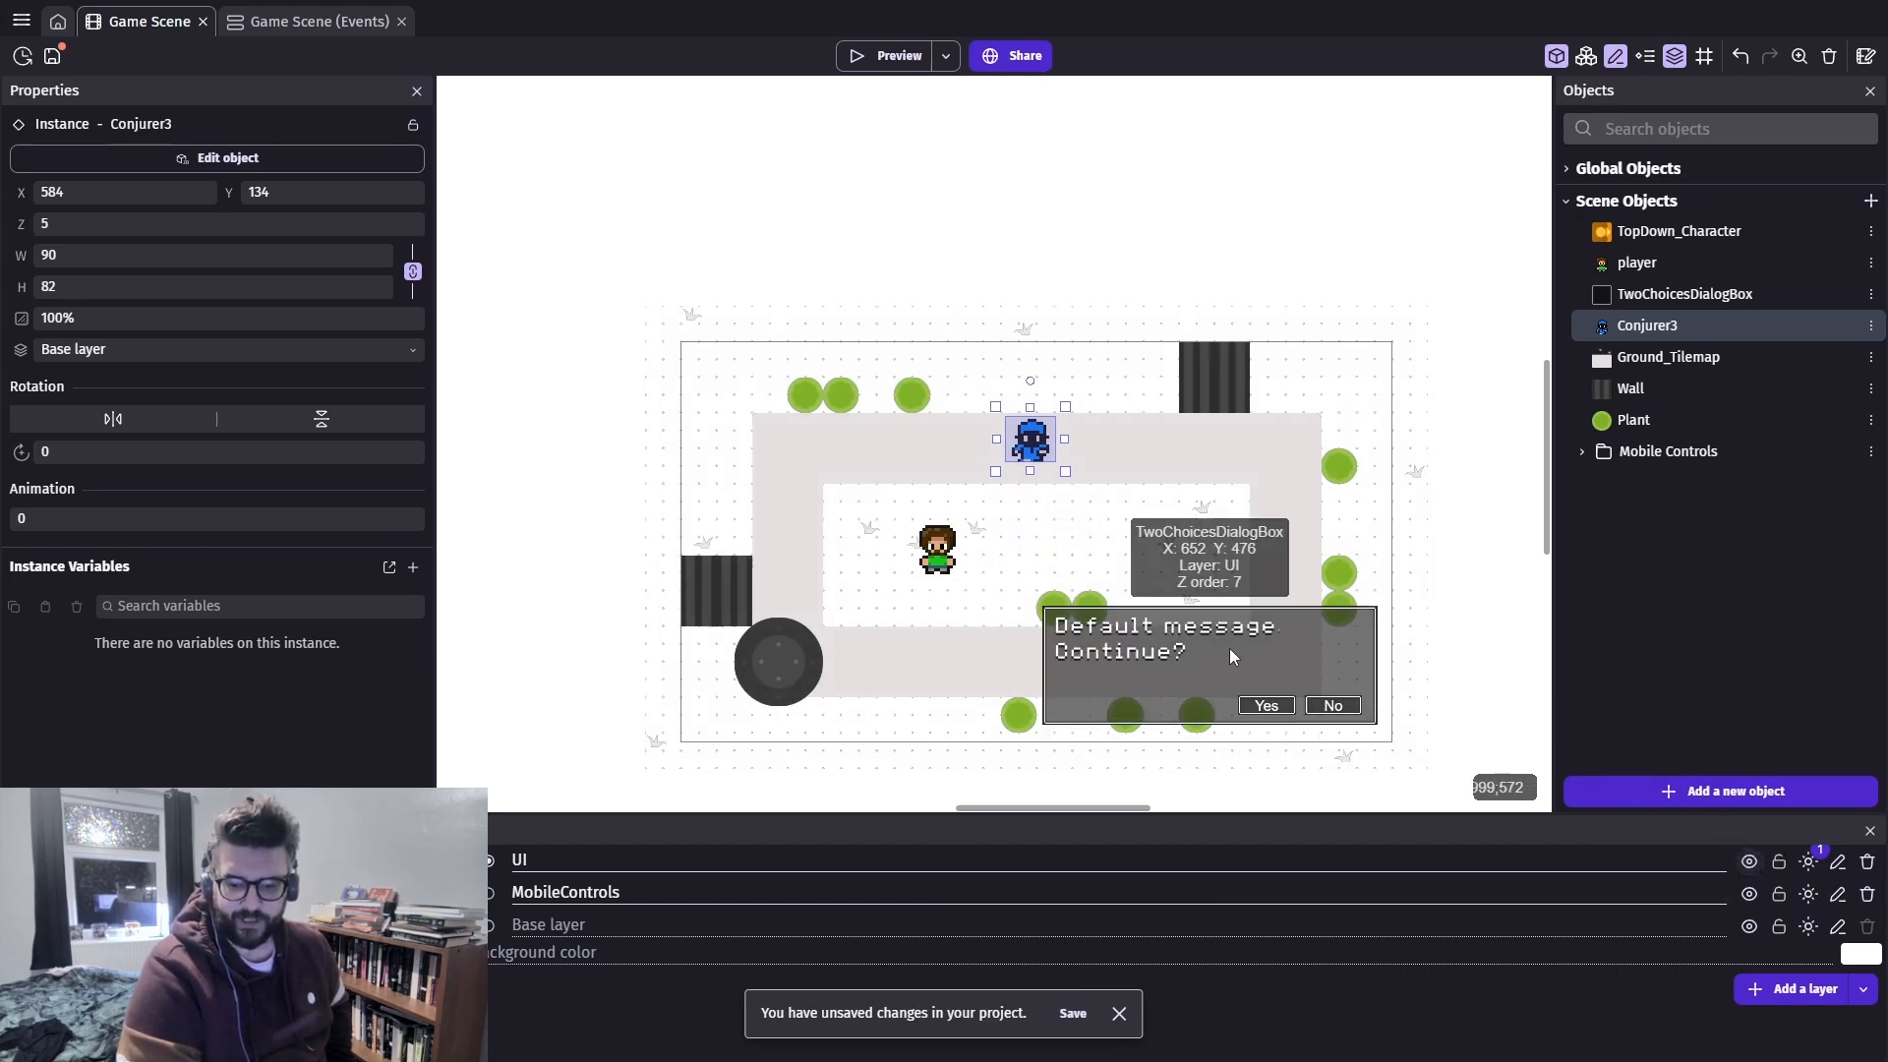
Set the dialog box instance's opacity to 0% and test it in the preview by walking the player up to the blue character
click(1311, 667)
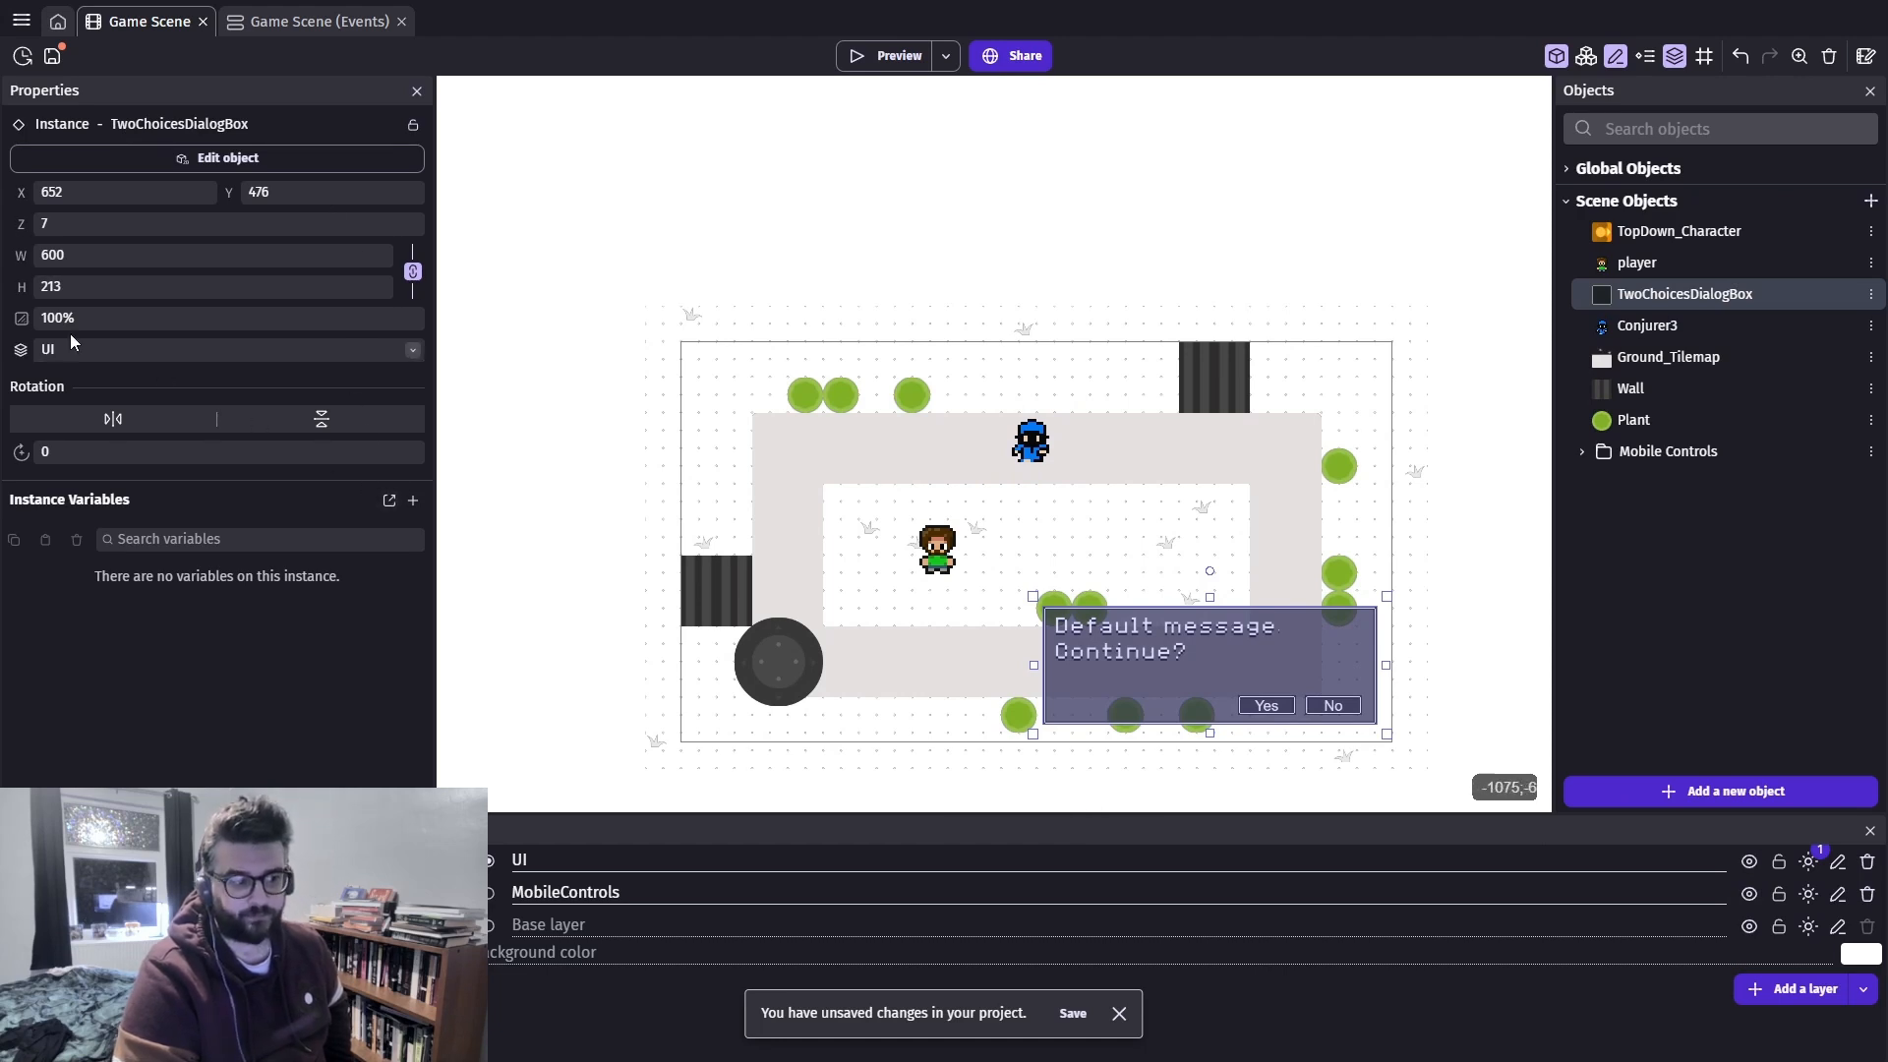
drag(23, 319, 24, 320)
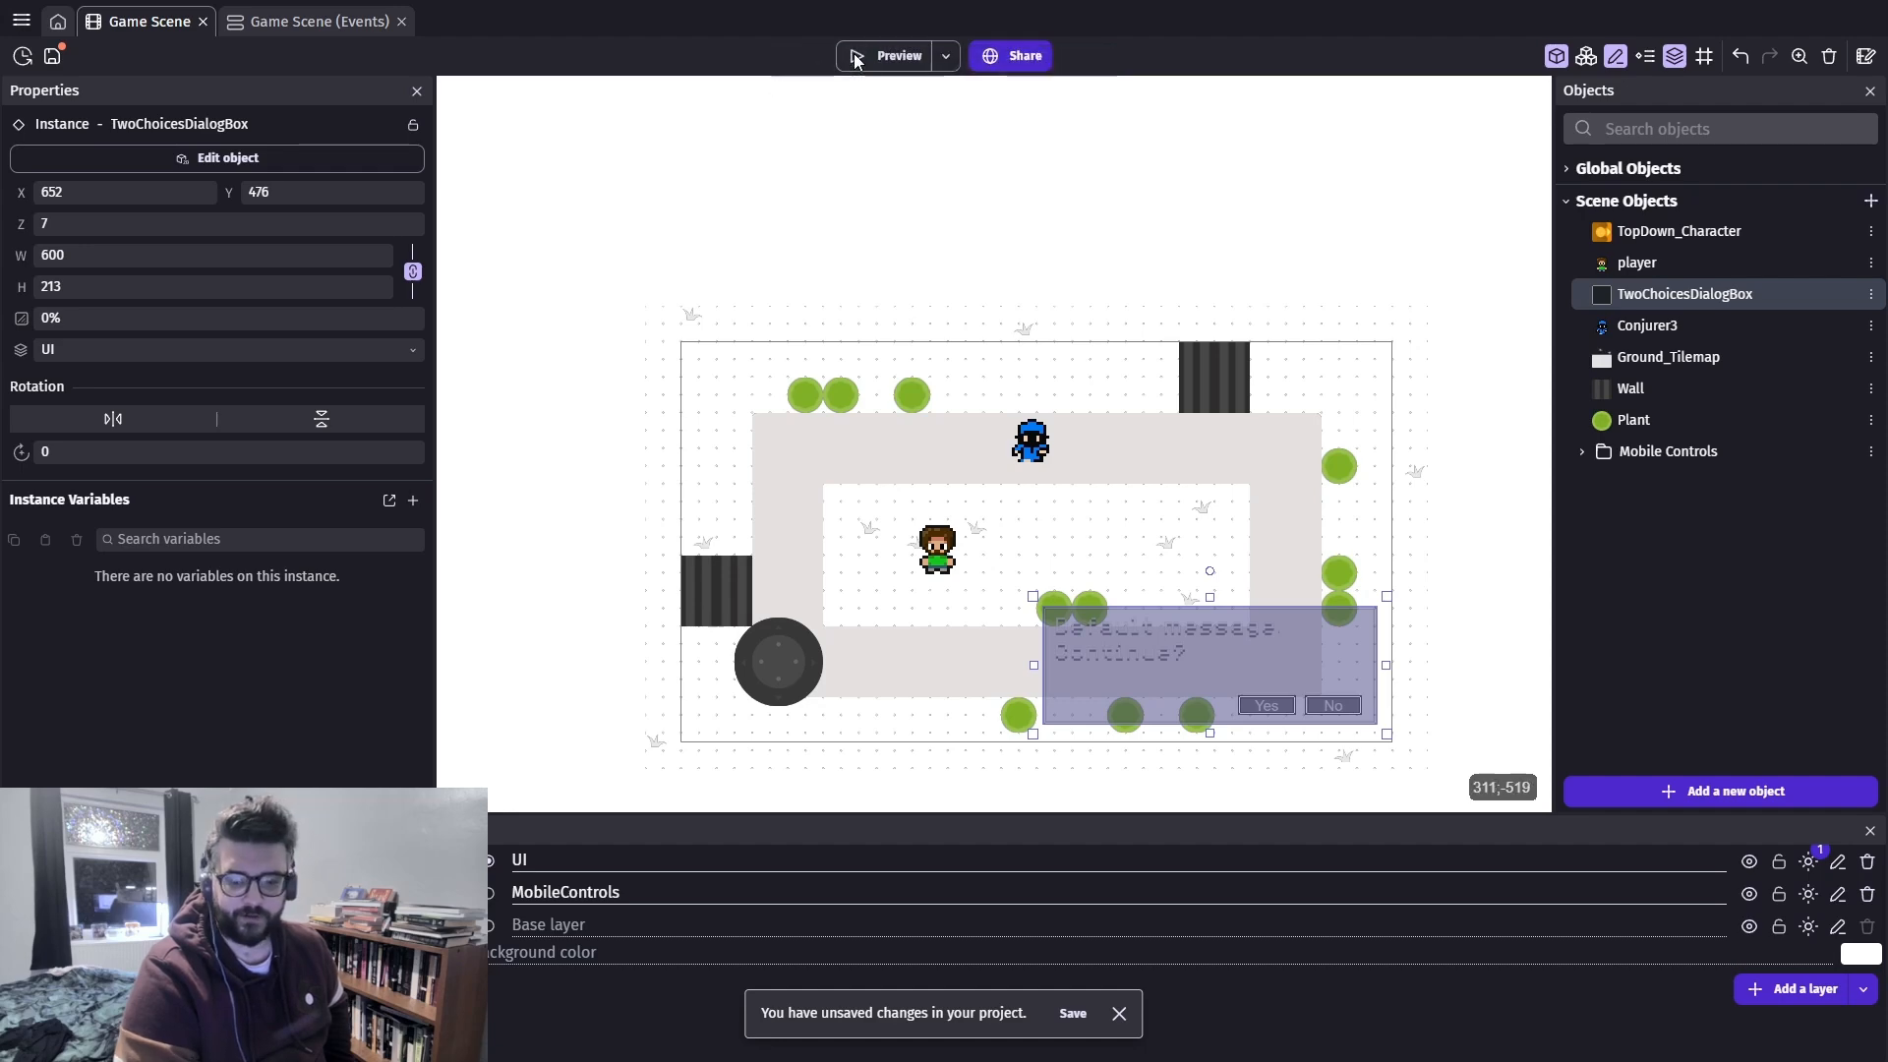
click(863, 57)
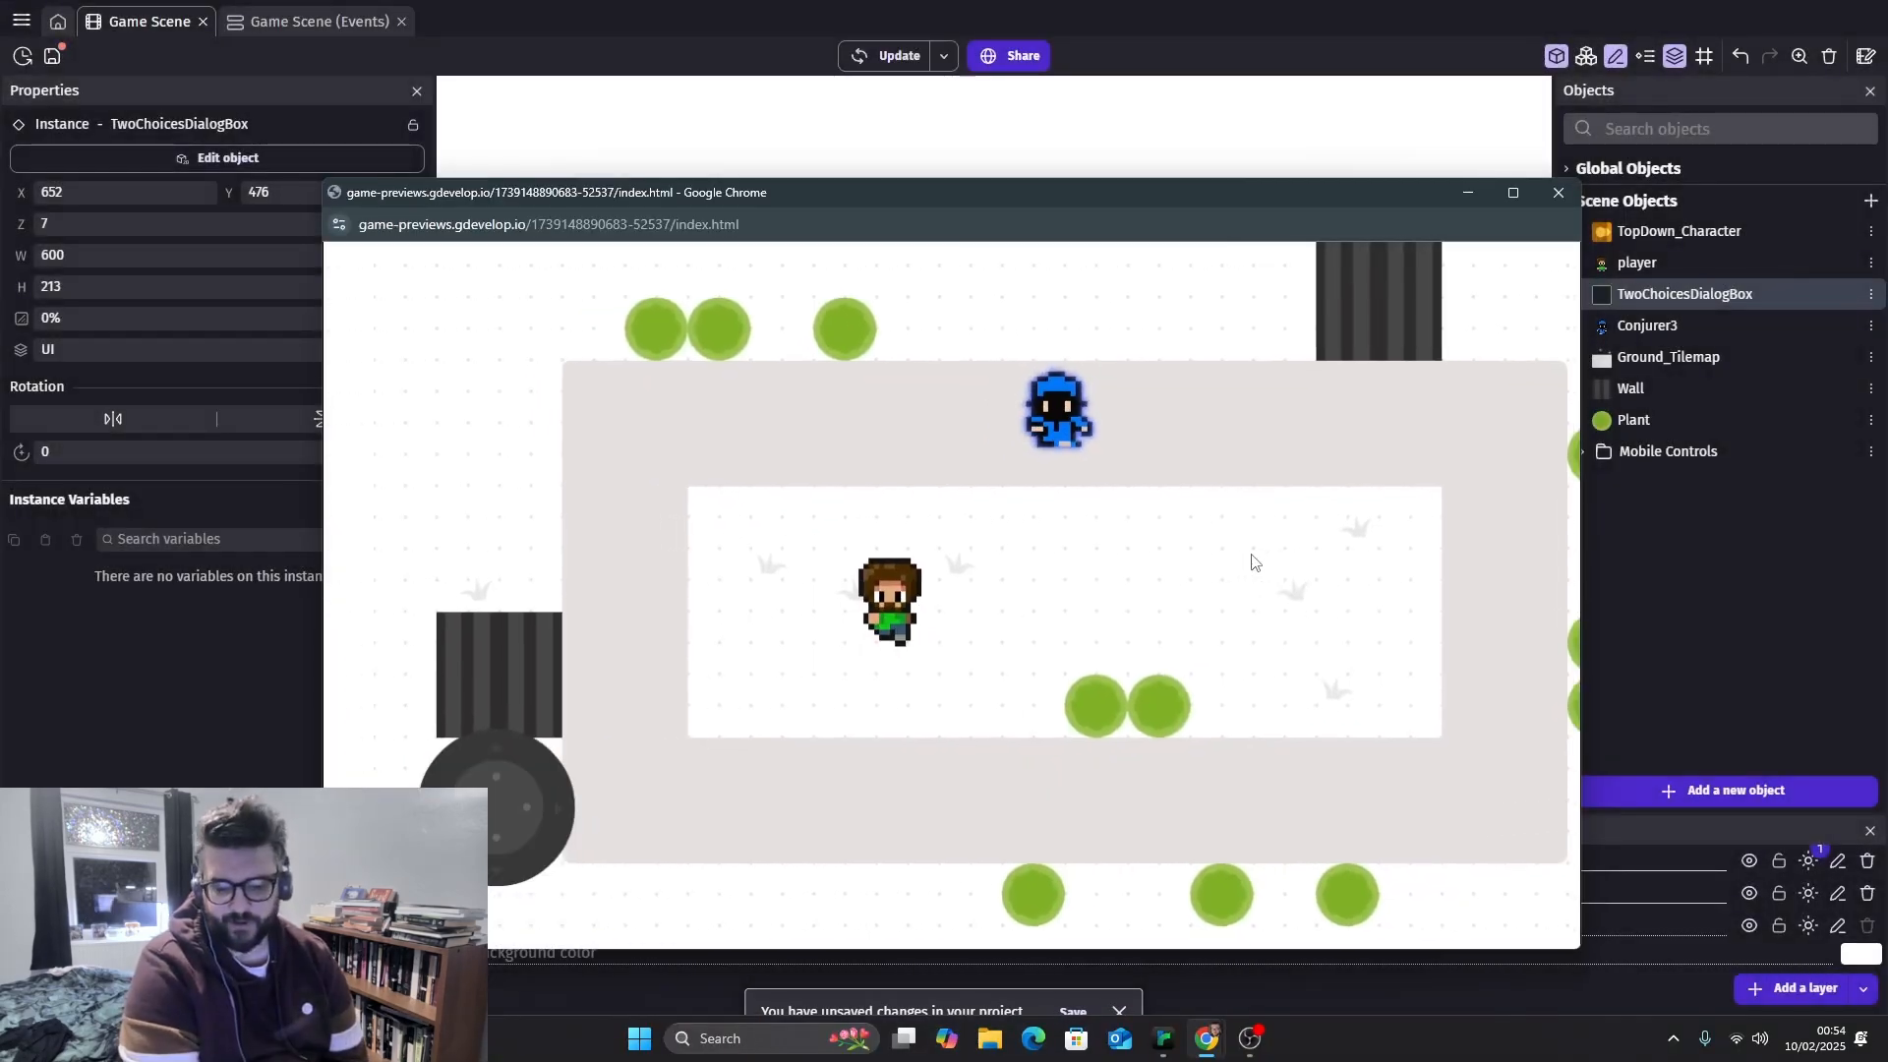
key(Up)
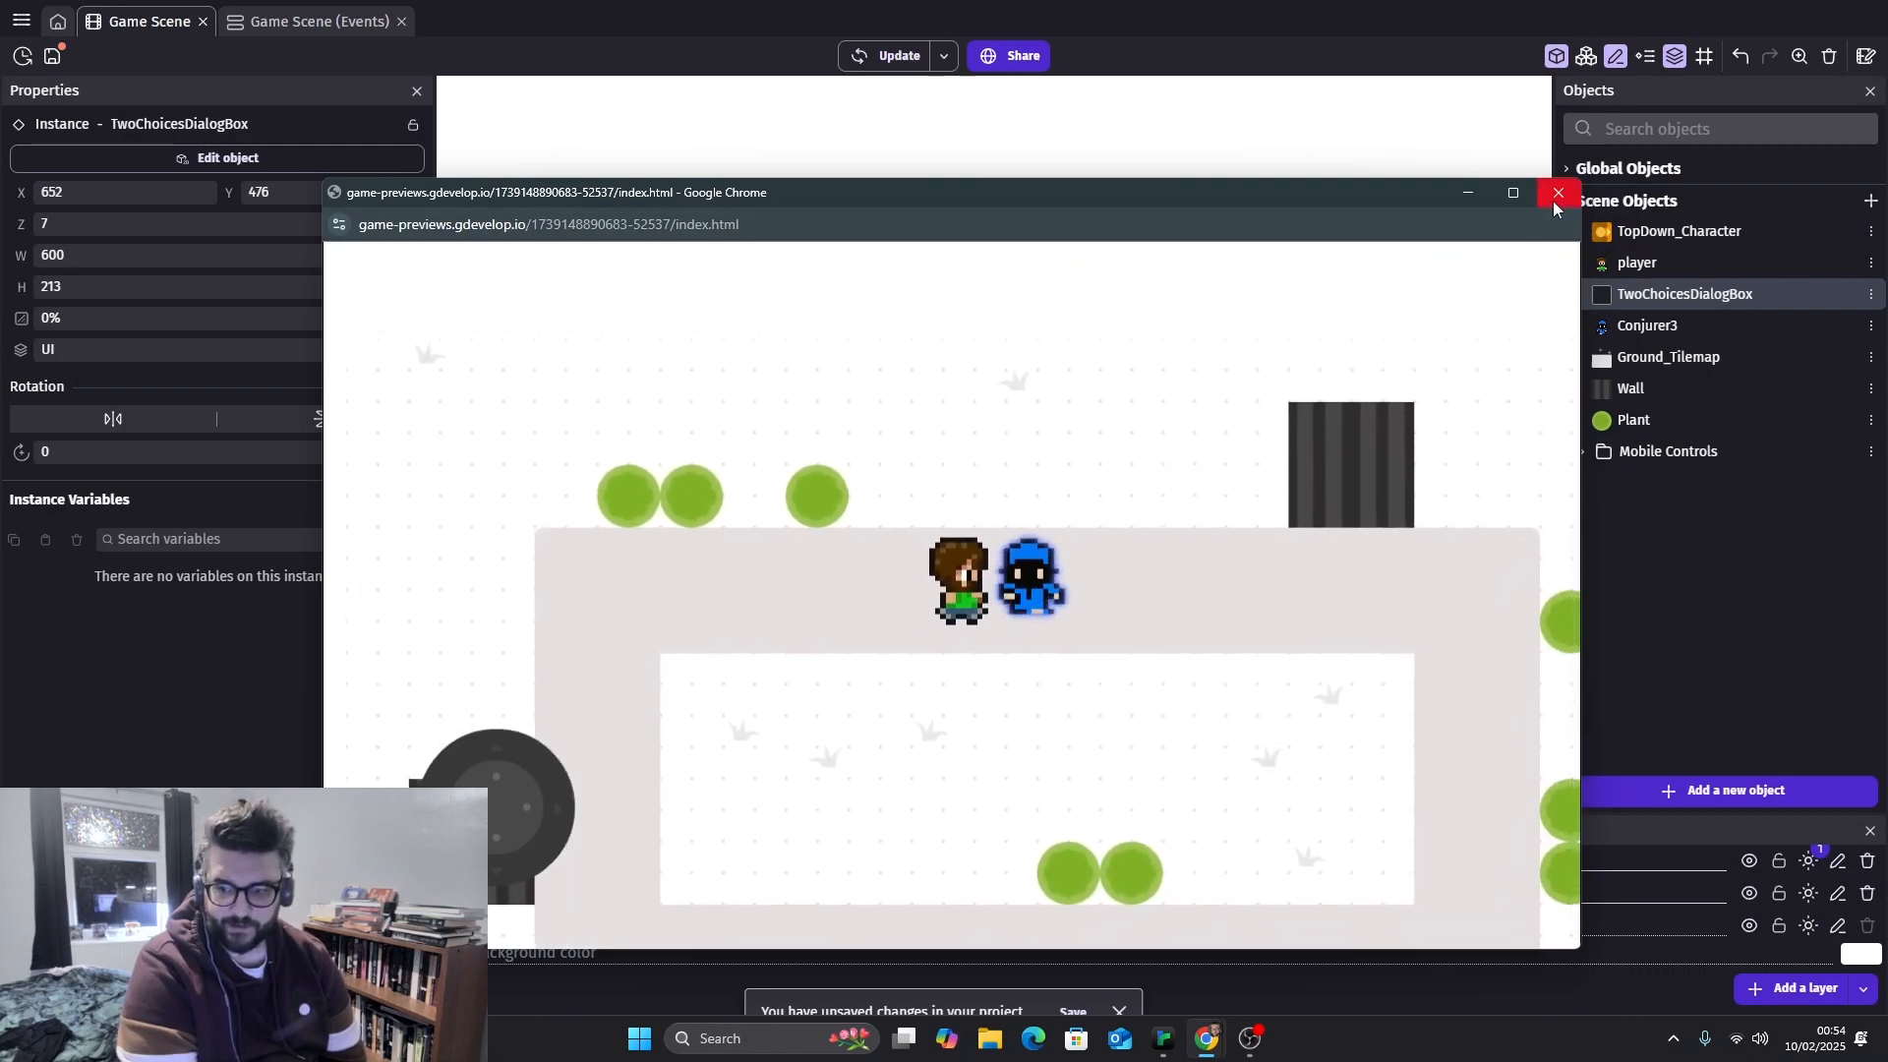
click(1558, 192)
click(1500, 362)
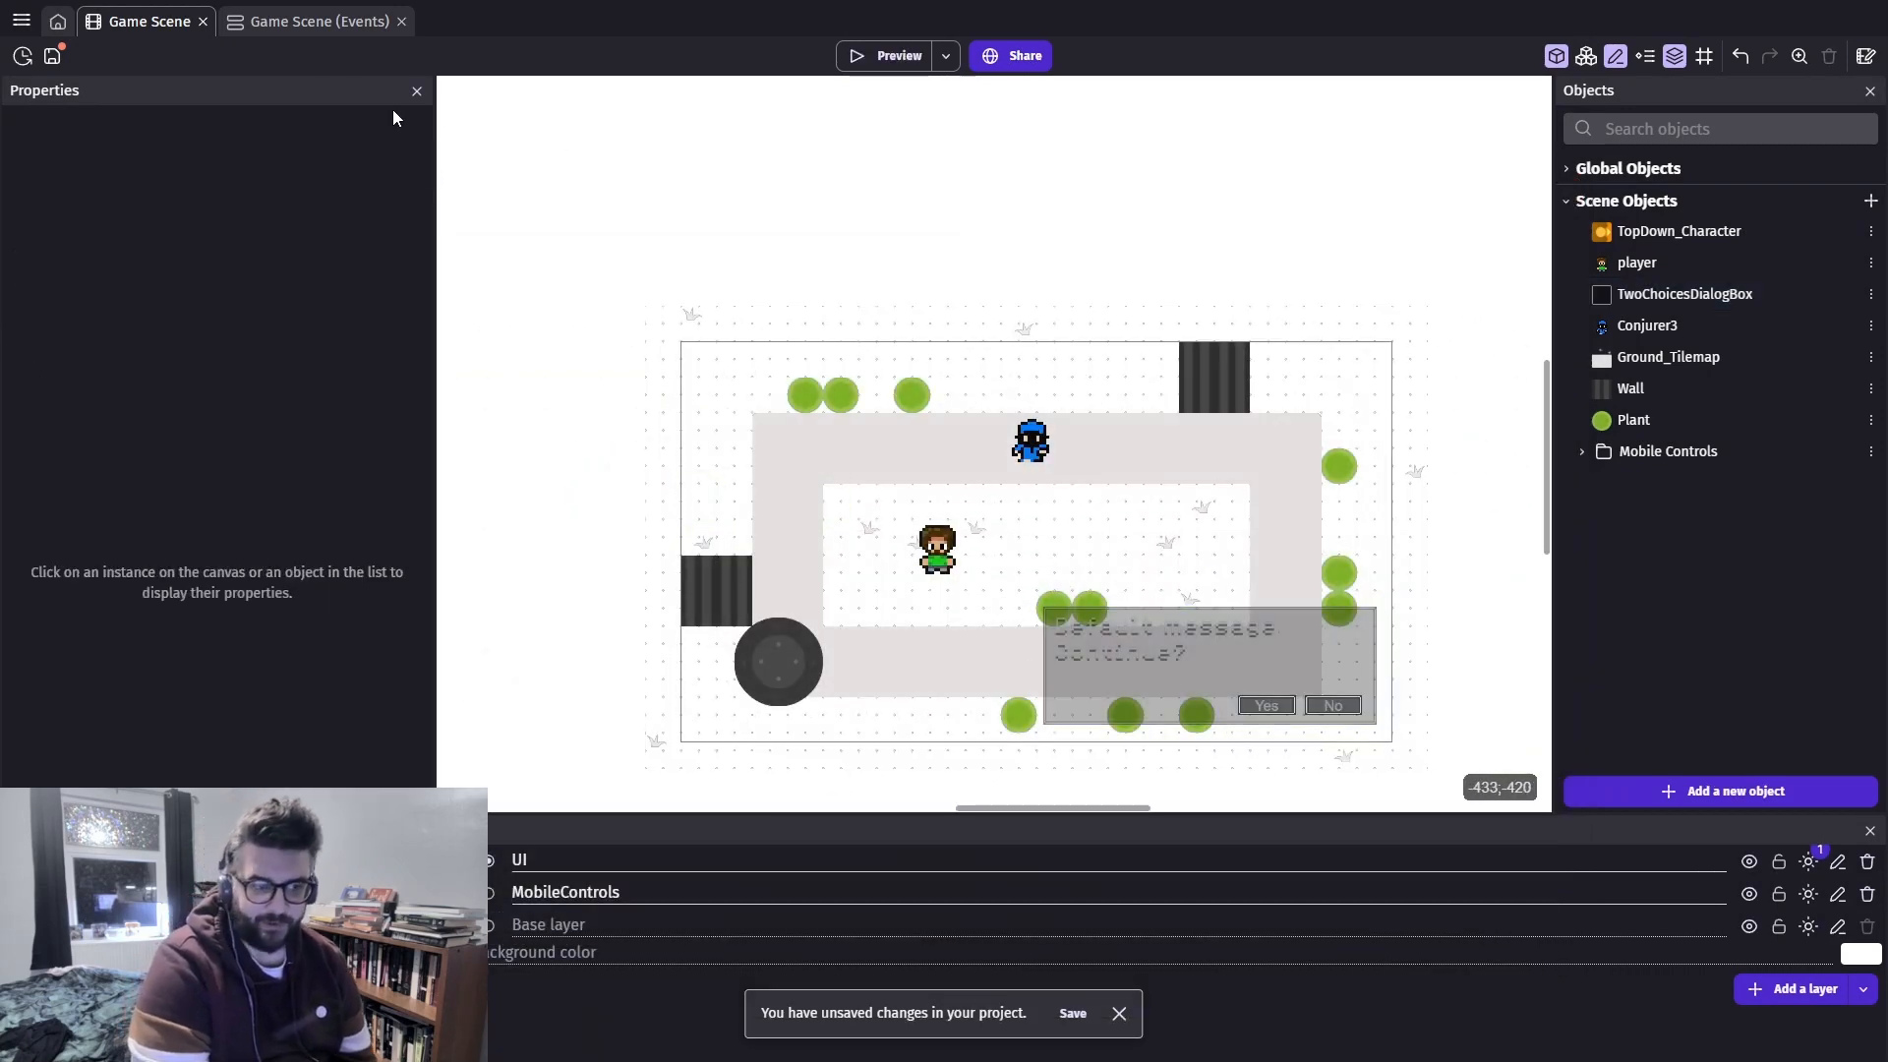
Add a scene event with the condition that player is in collision with Conjurer3
click(292, 17)
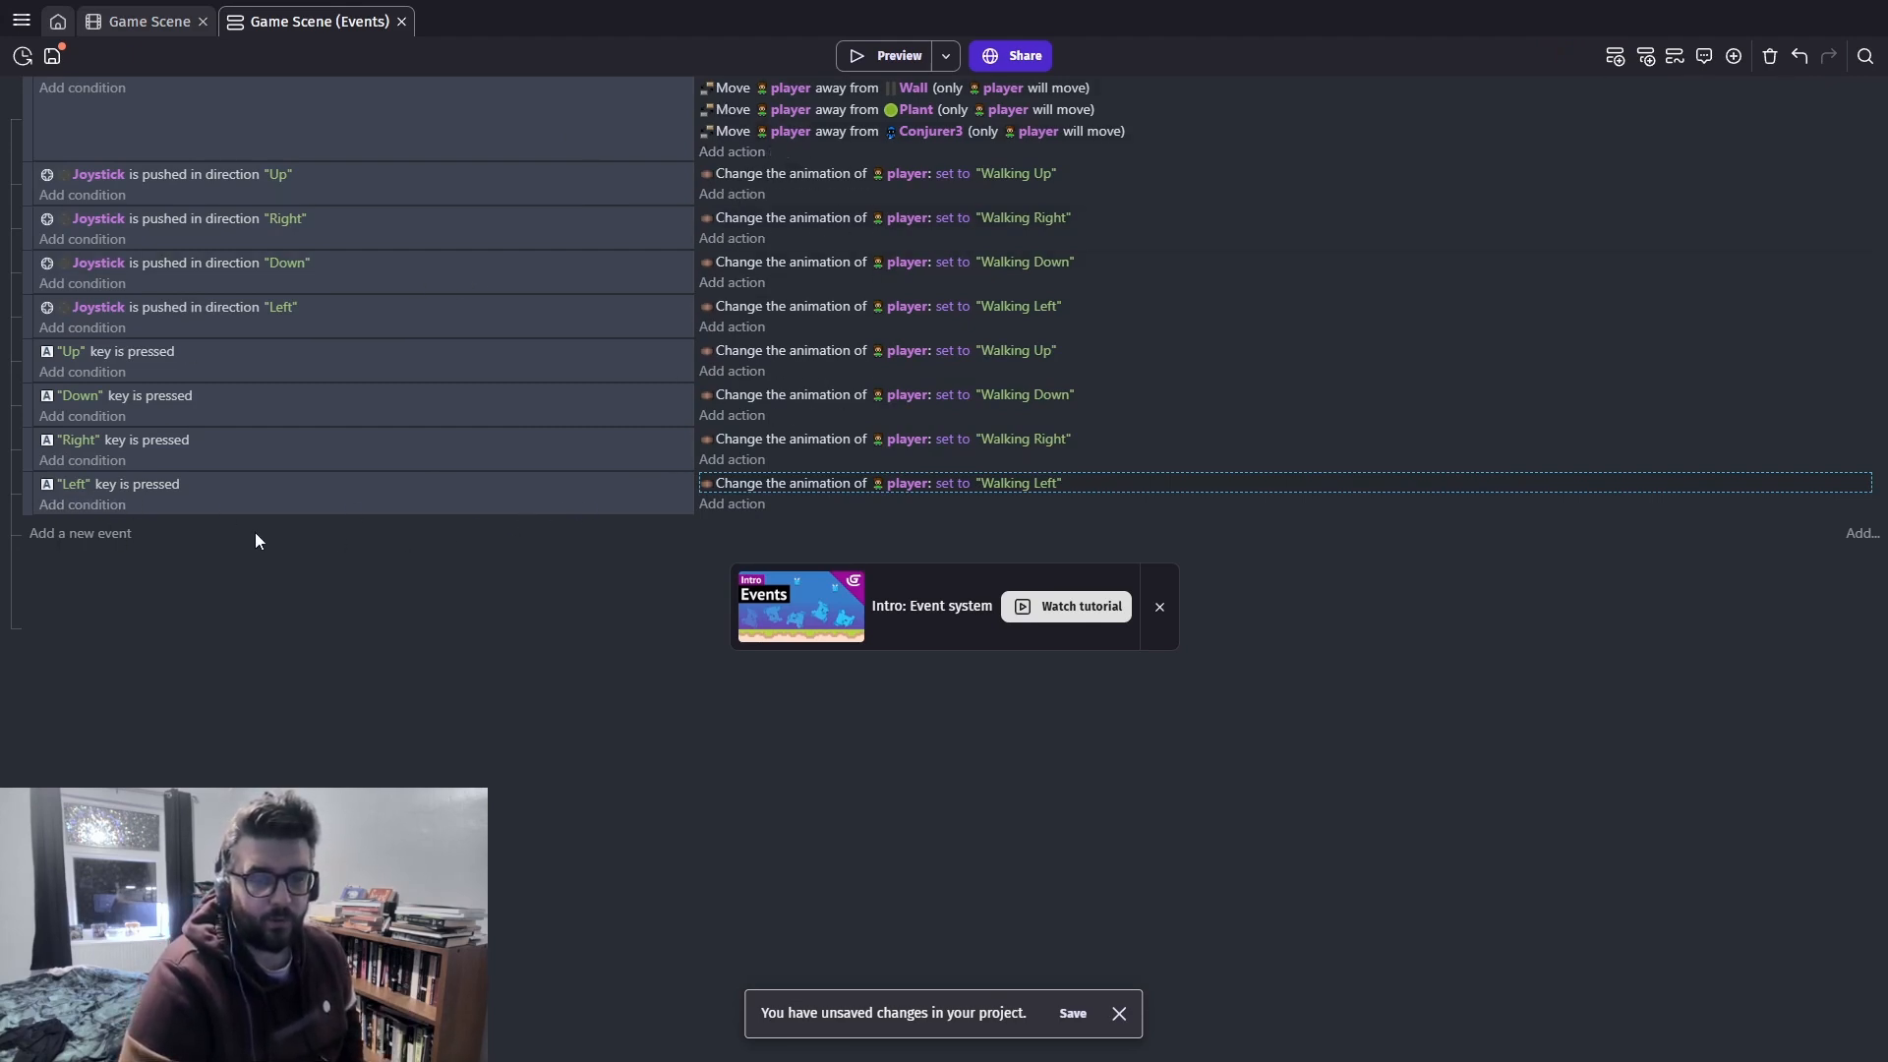
click(99, 540)
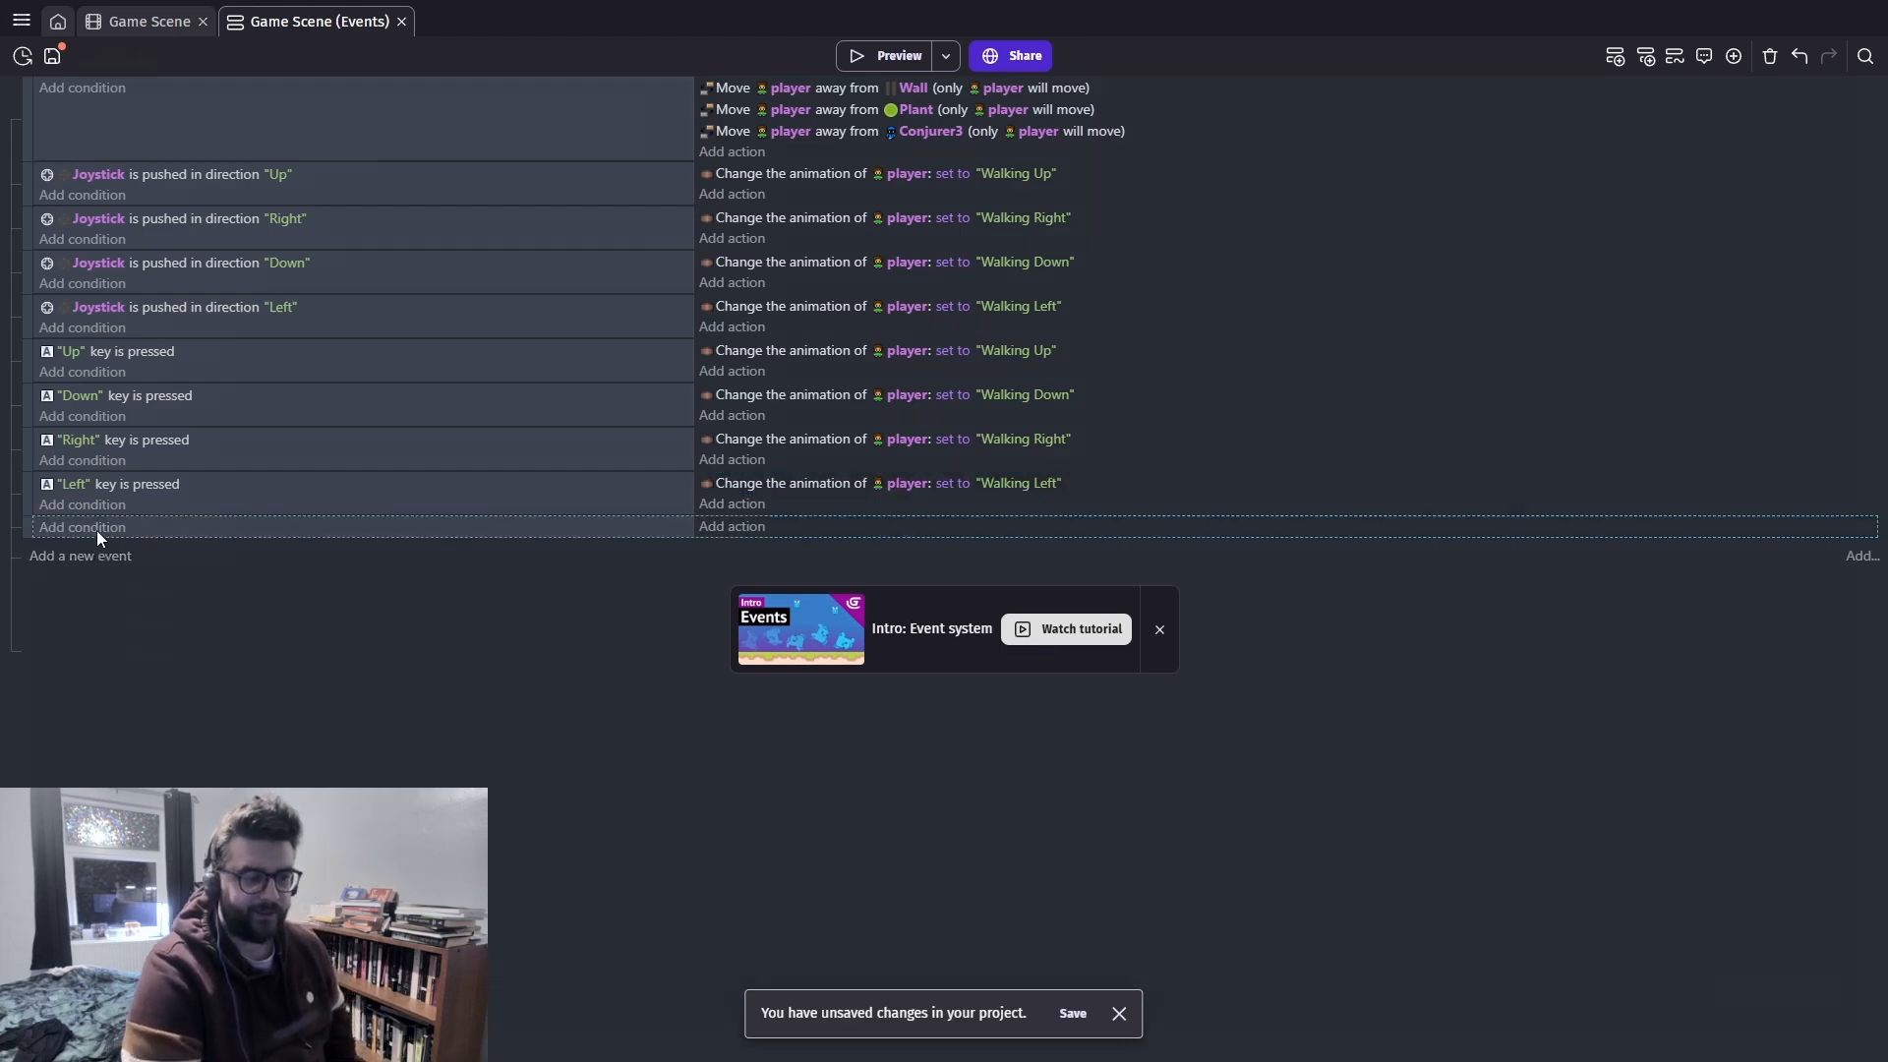
click(96, 529)
click(143, 249)
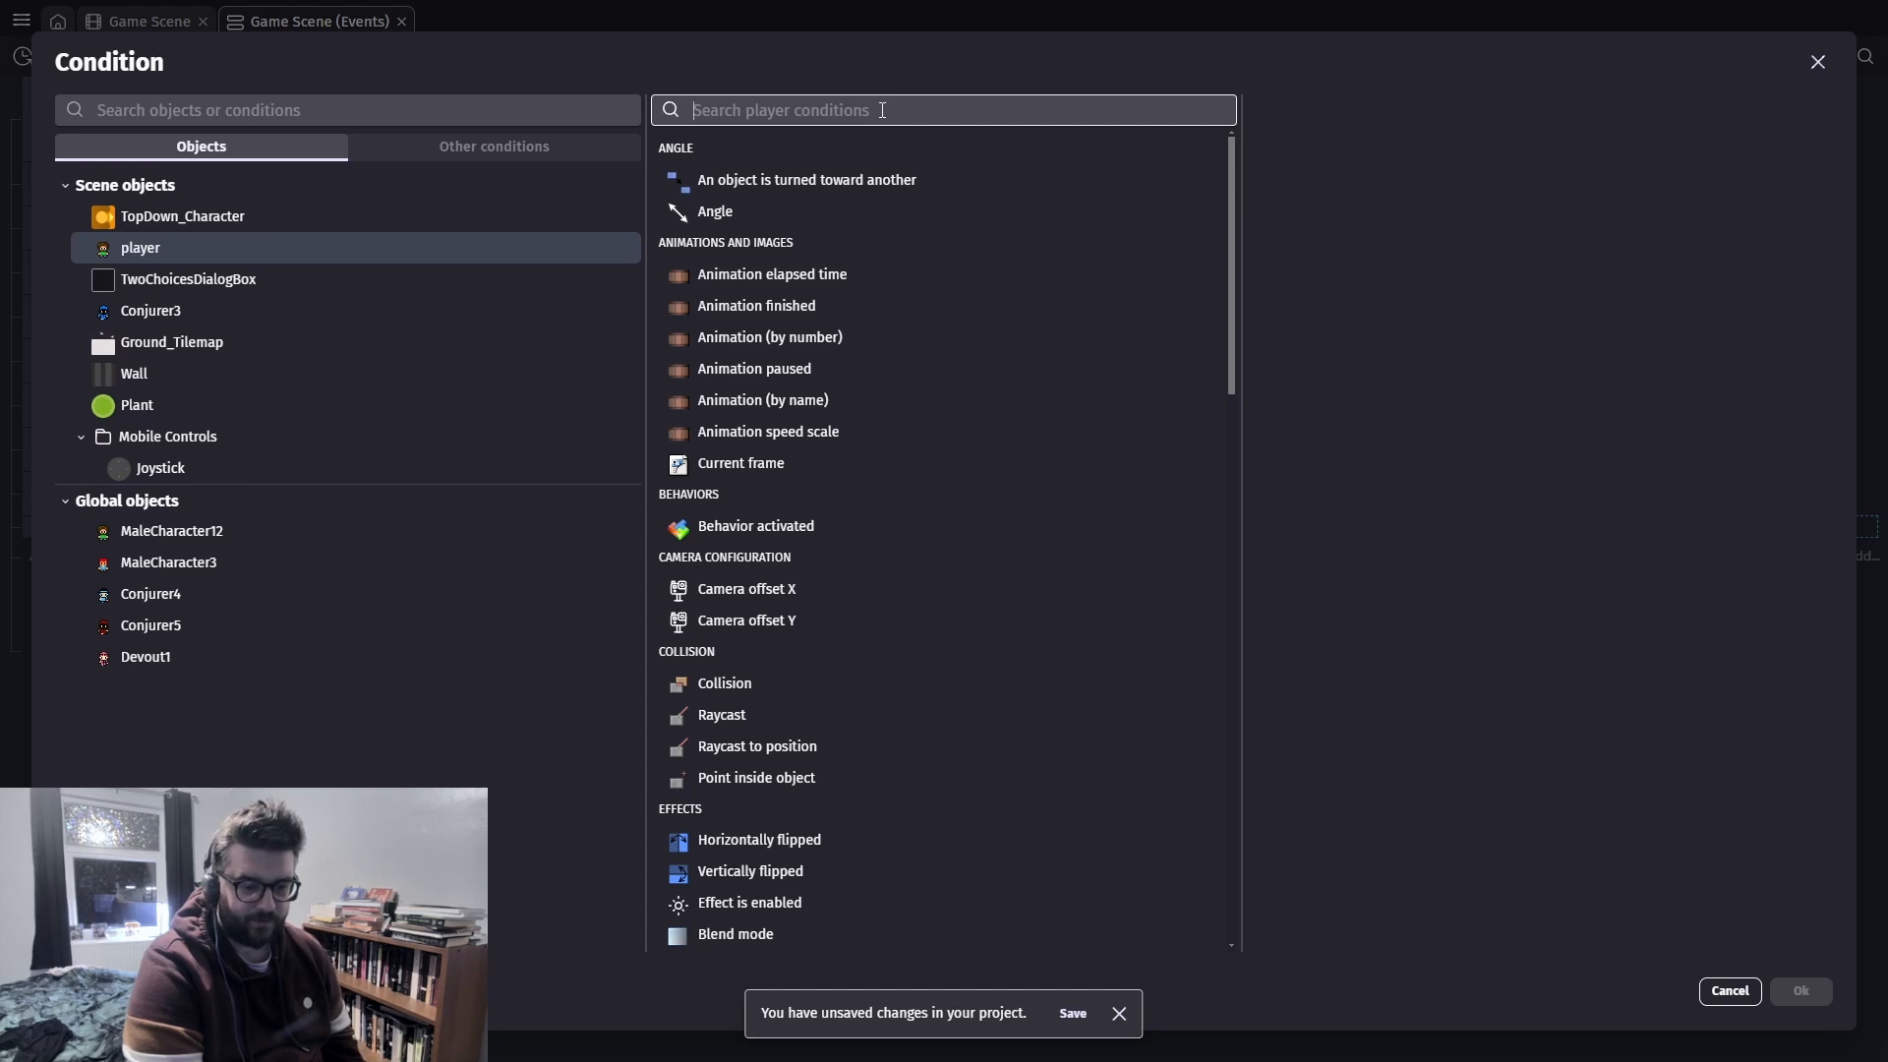
click(733, 685)
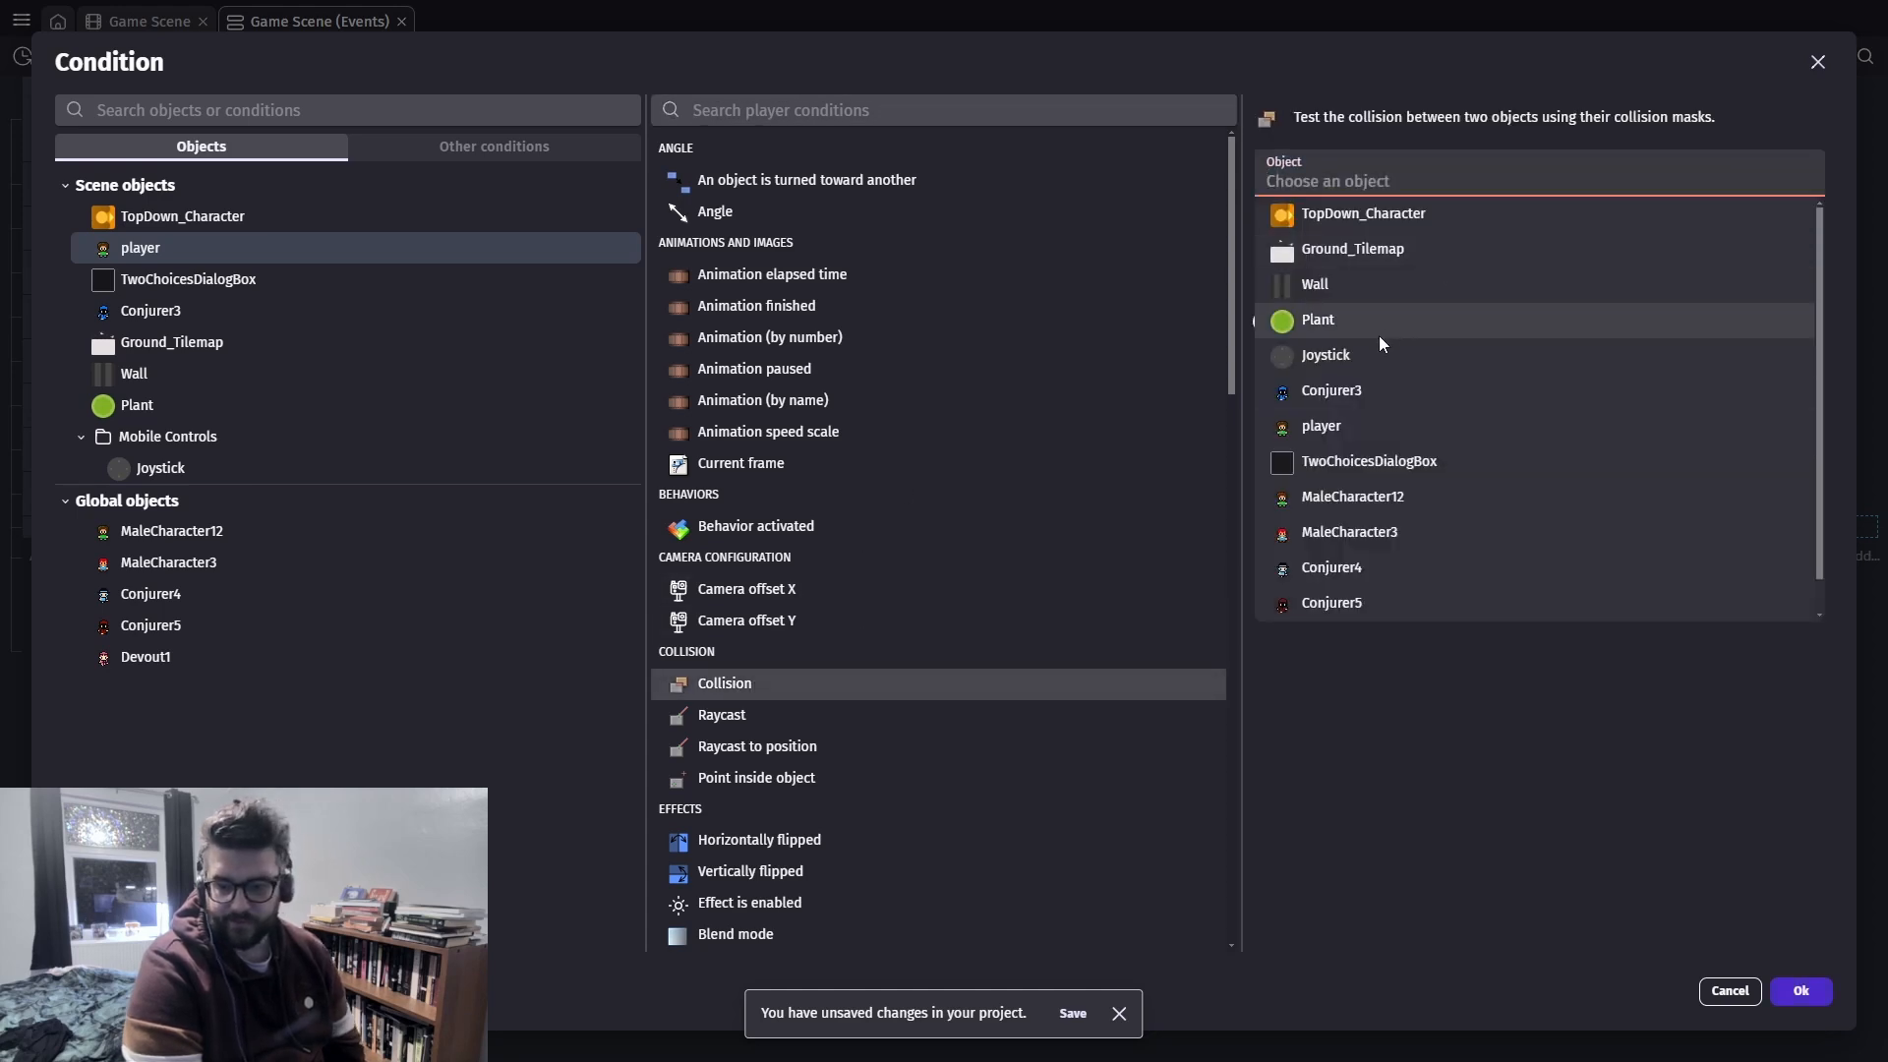
click(1359, 389)
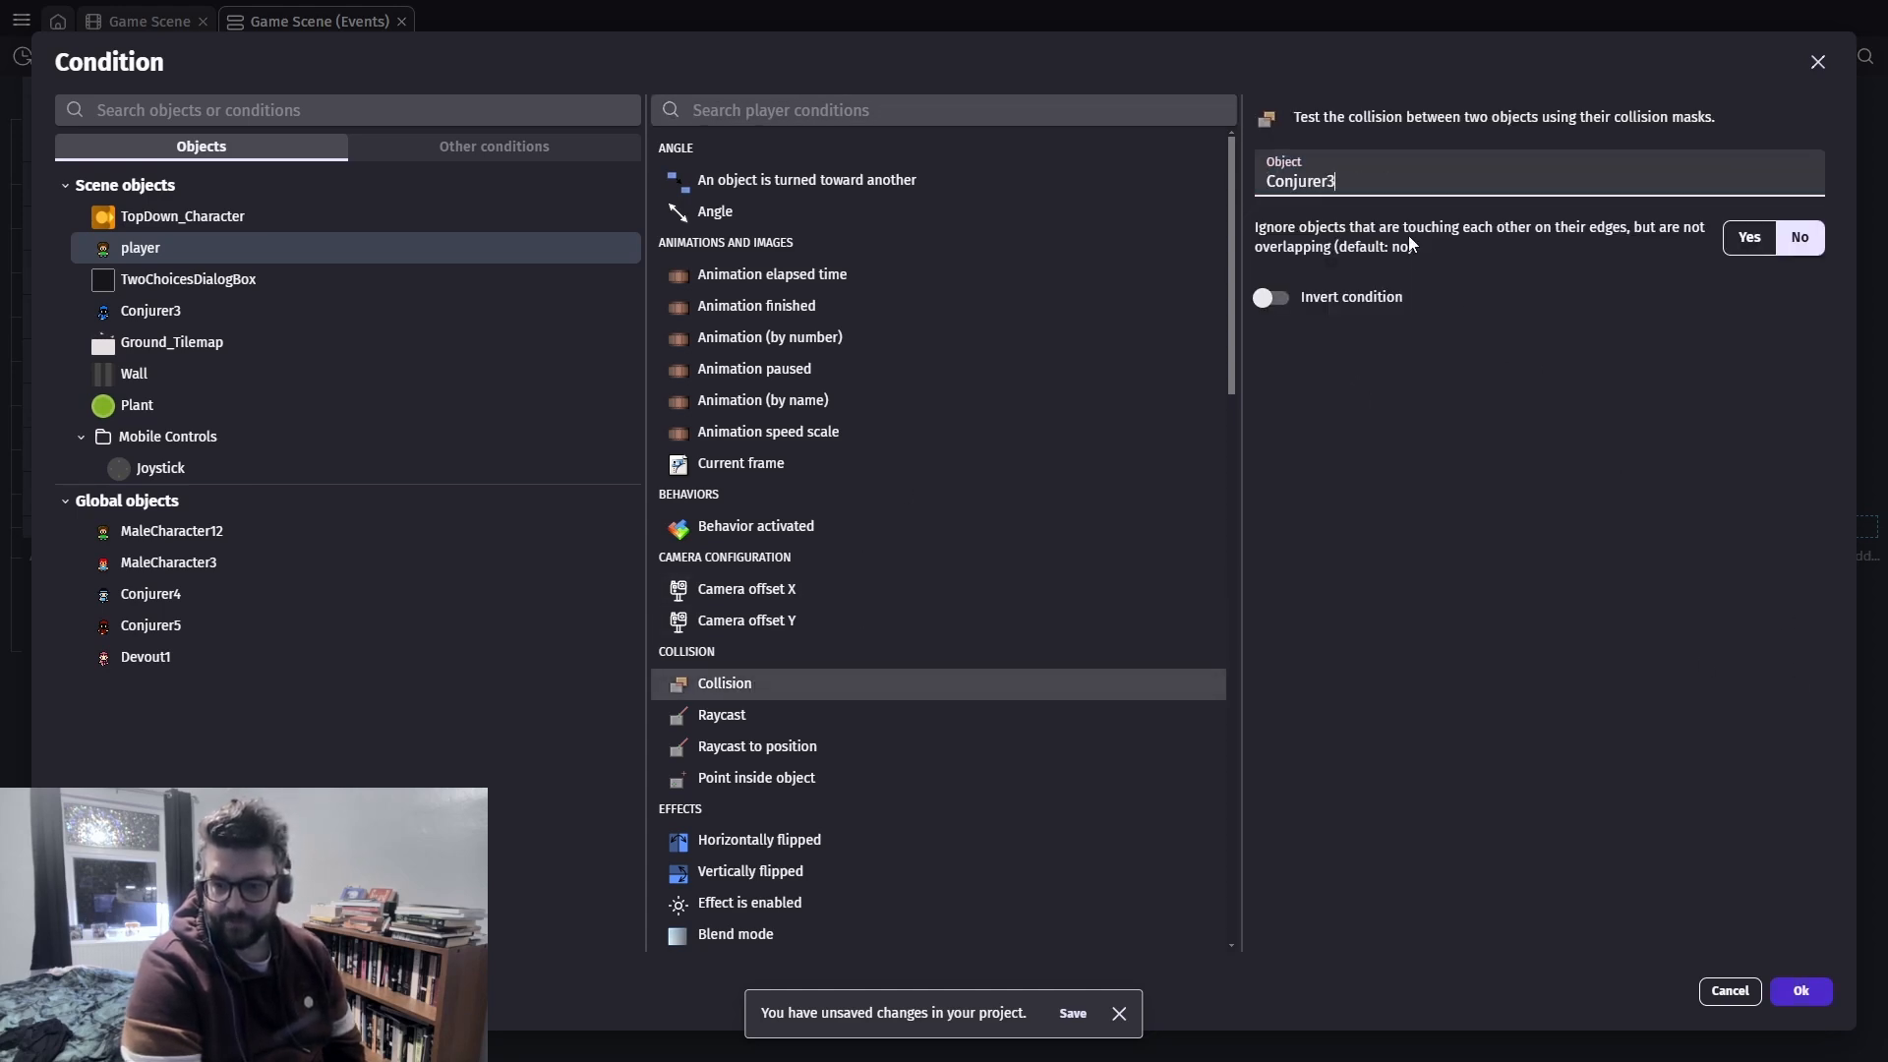
click(1805, 989)
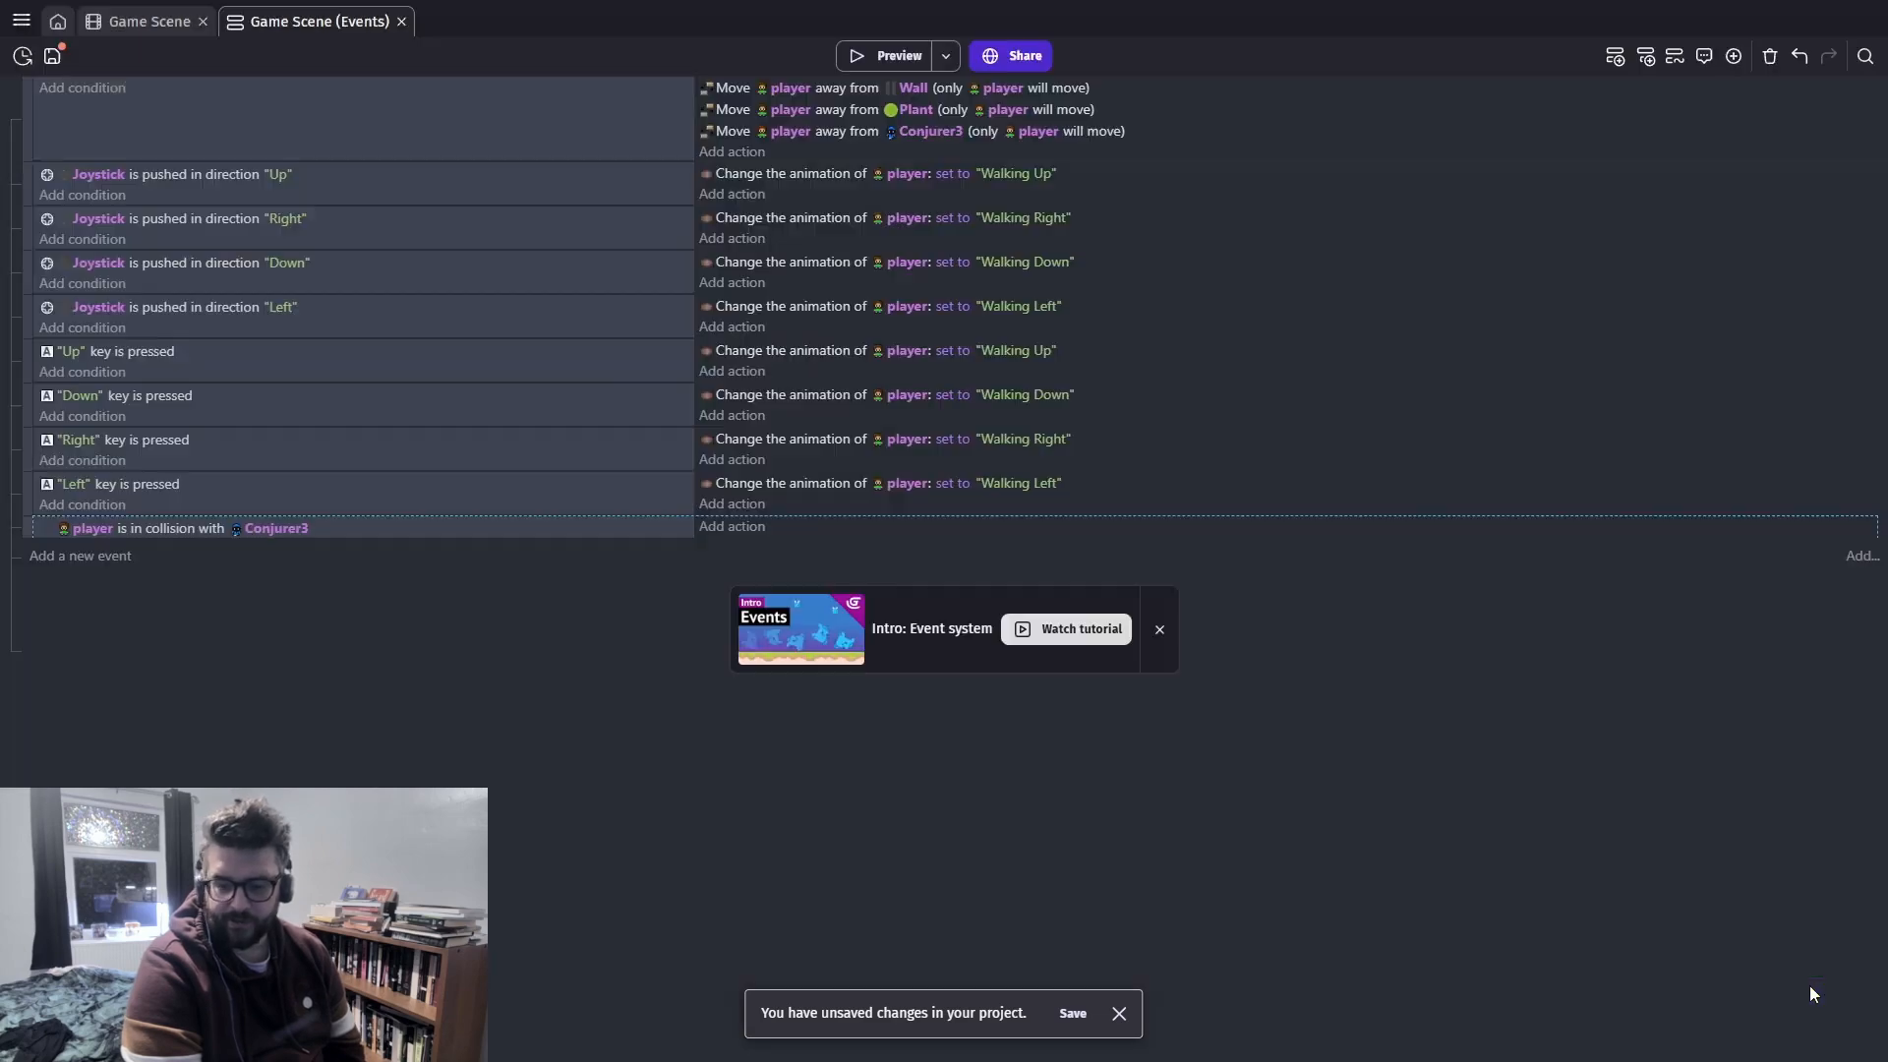
Add an action to the collision event that sets the TwoChoicesDialogBox's opacity to 100
click(730, 527)
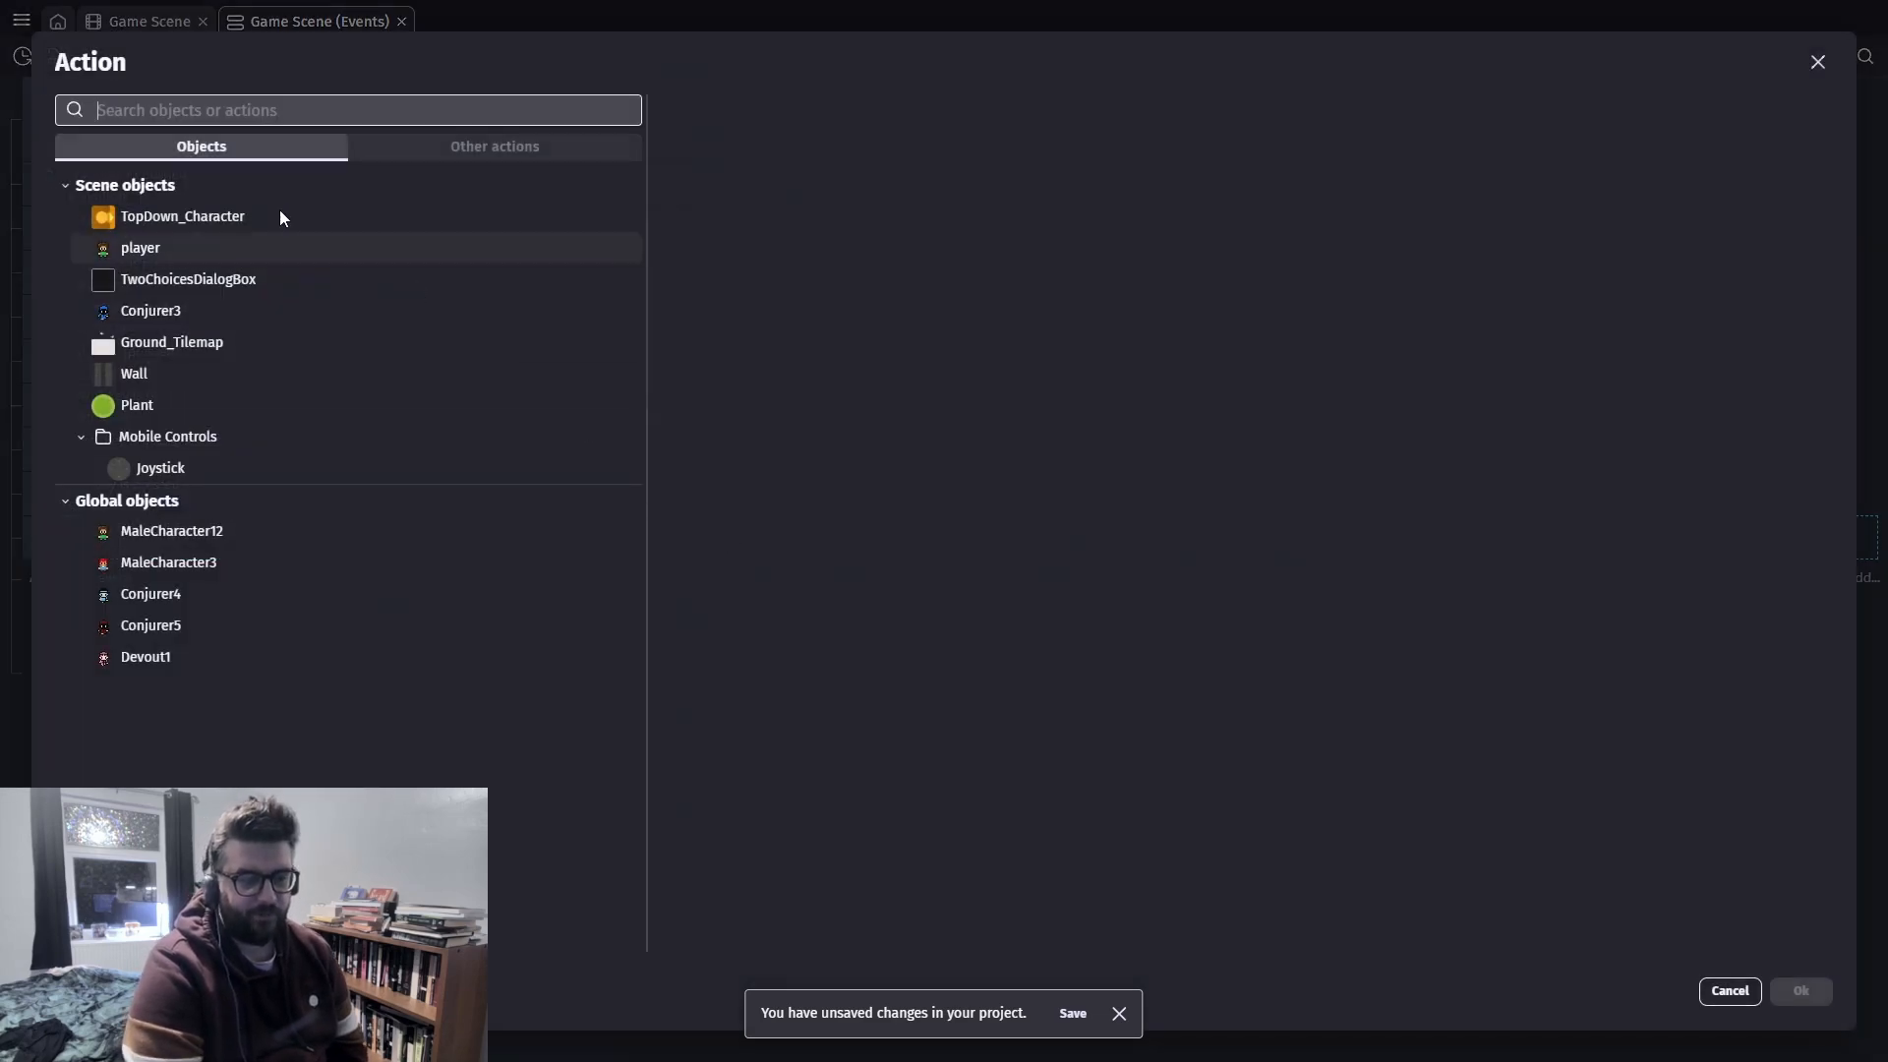
click(196, 280)
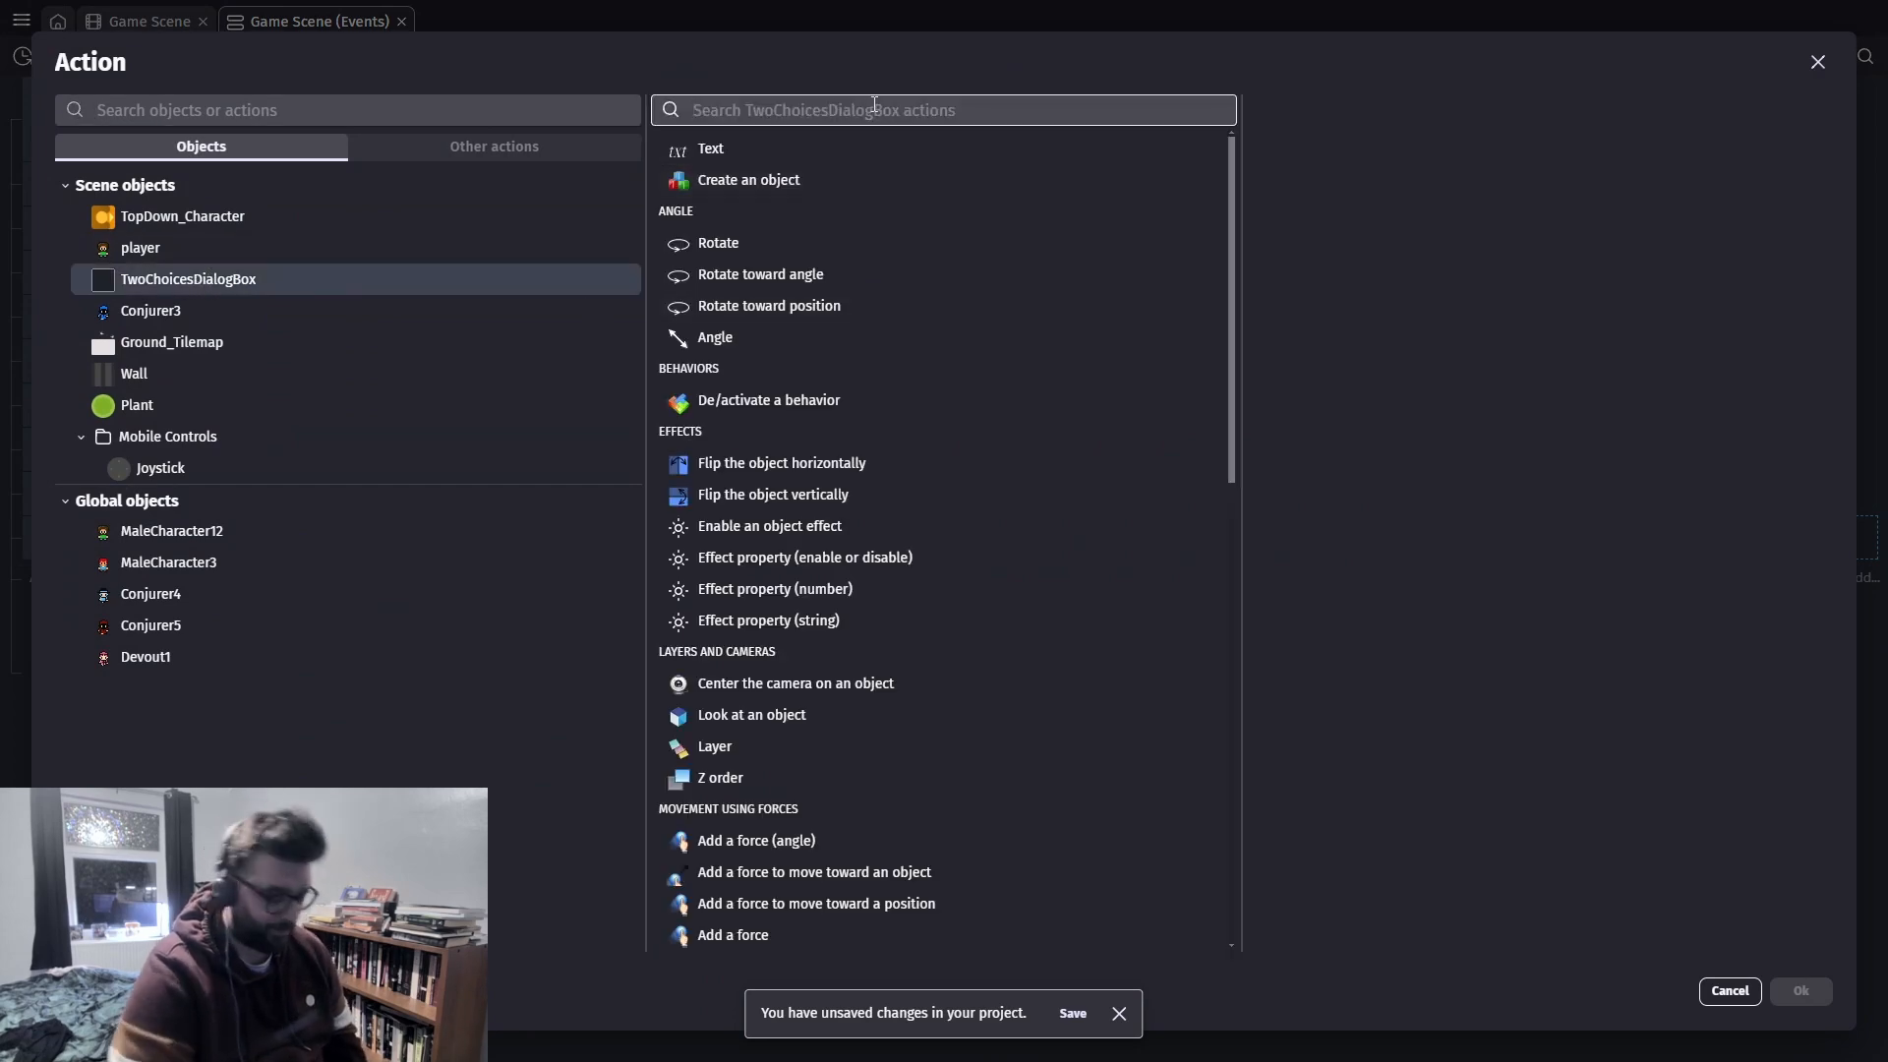
text(opa)
key(Return)
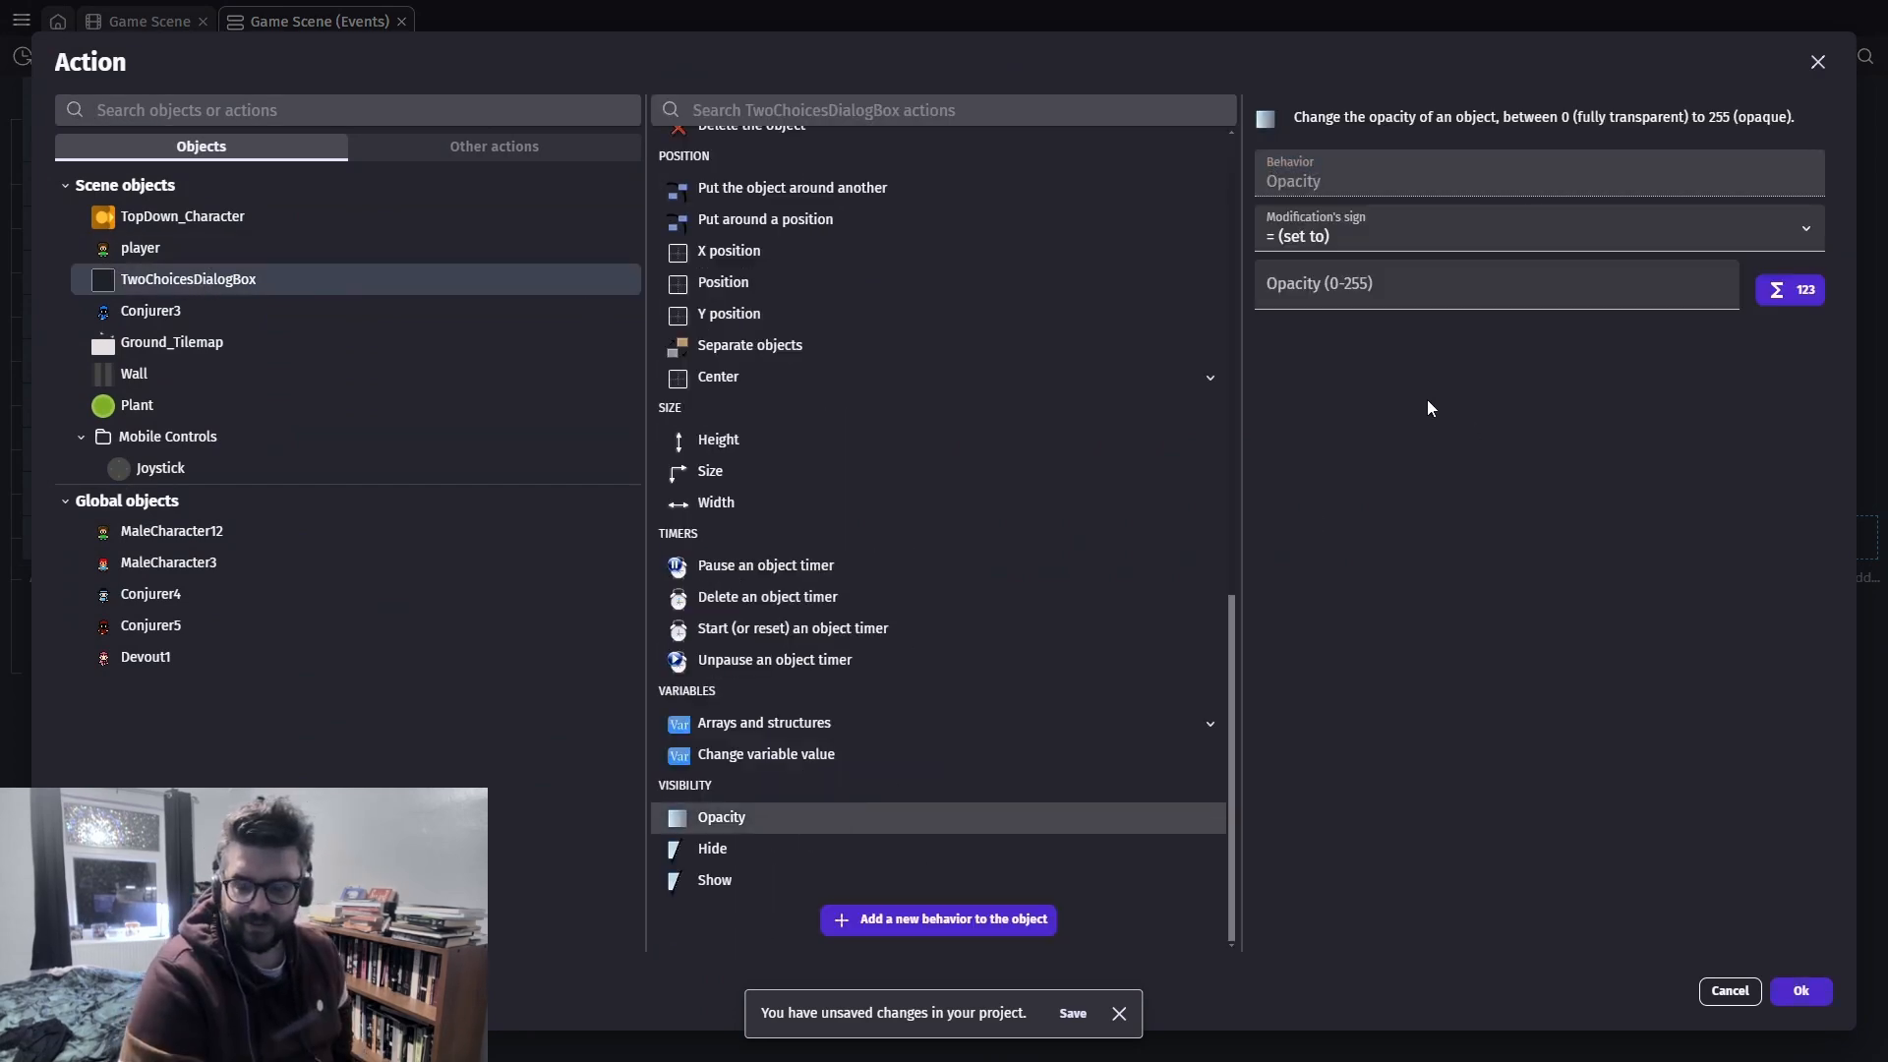
Add a Show action for TwoChoicesDialogBox to the collision event and delete the event's opacity action
click(771, 846)
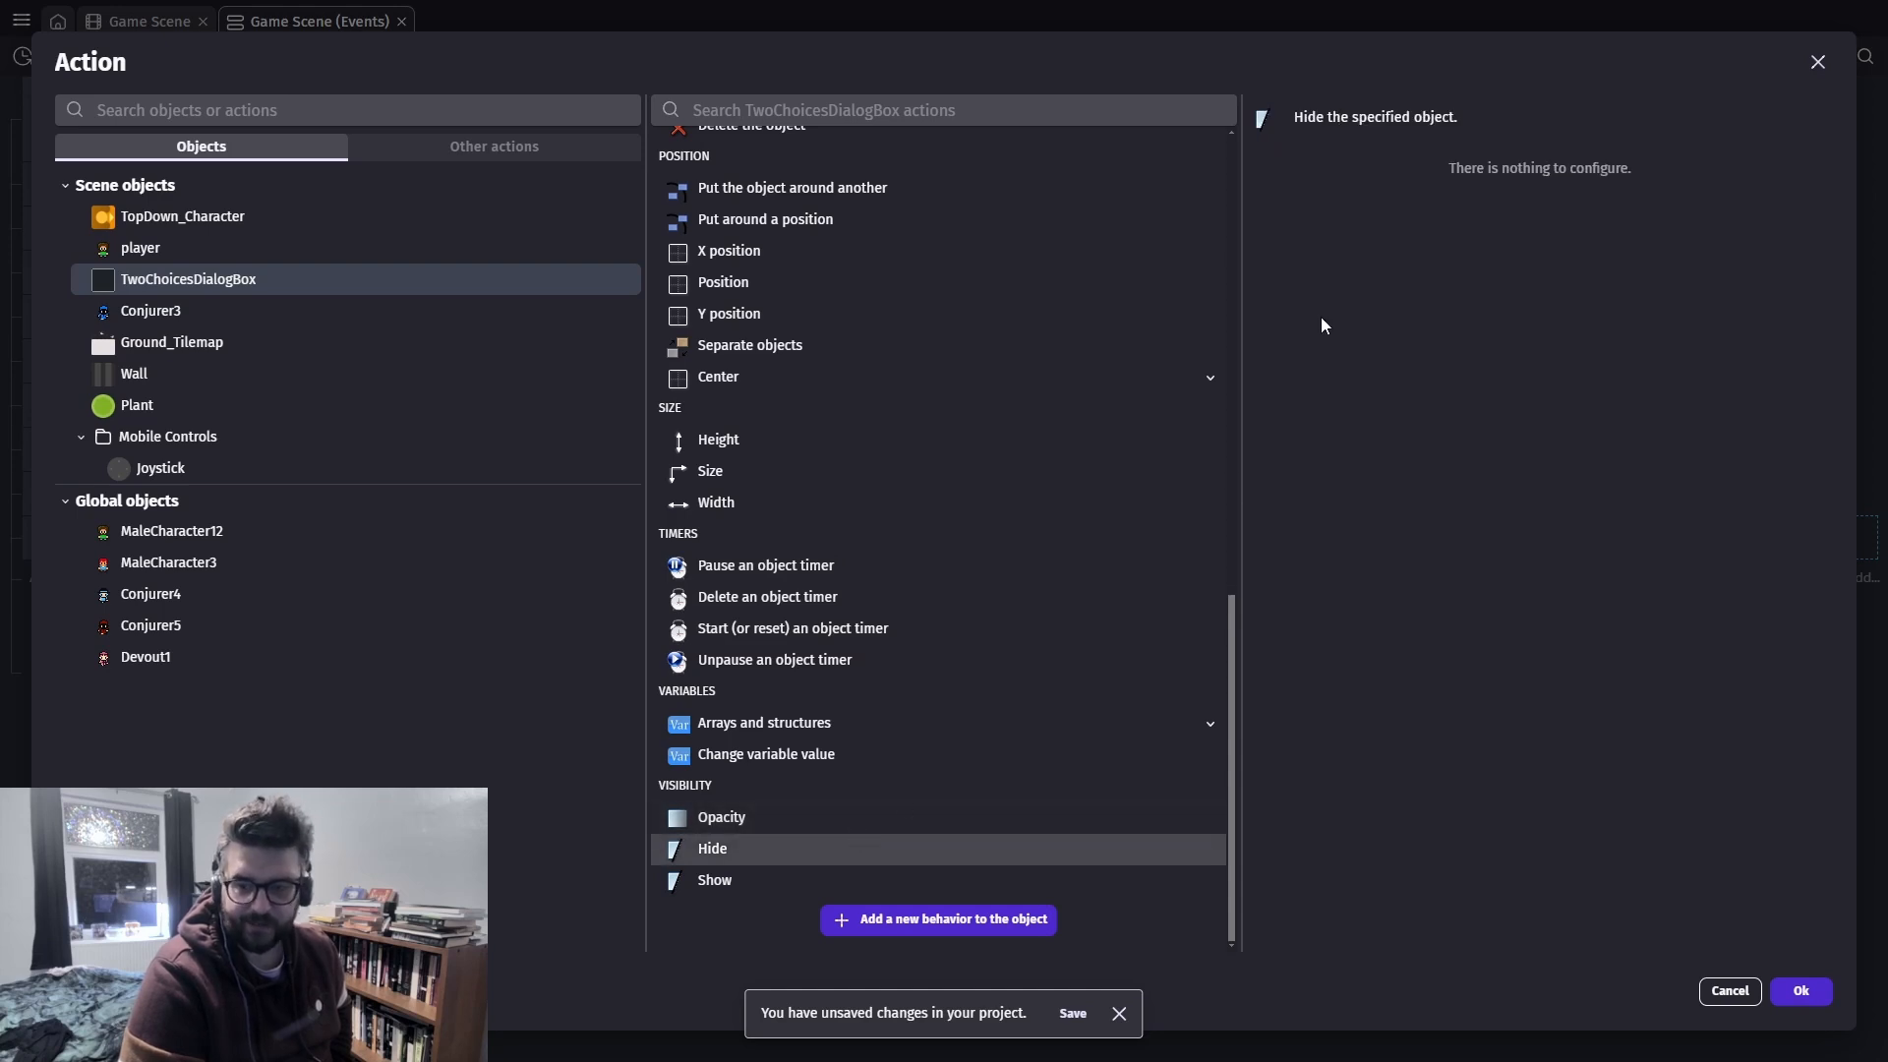
click(723, 882)
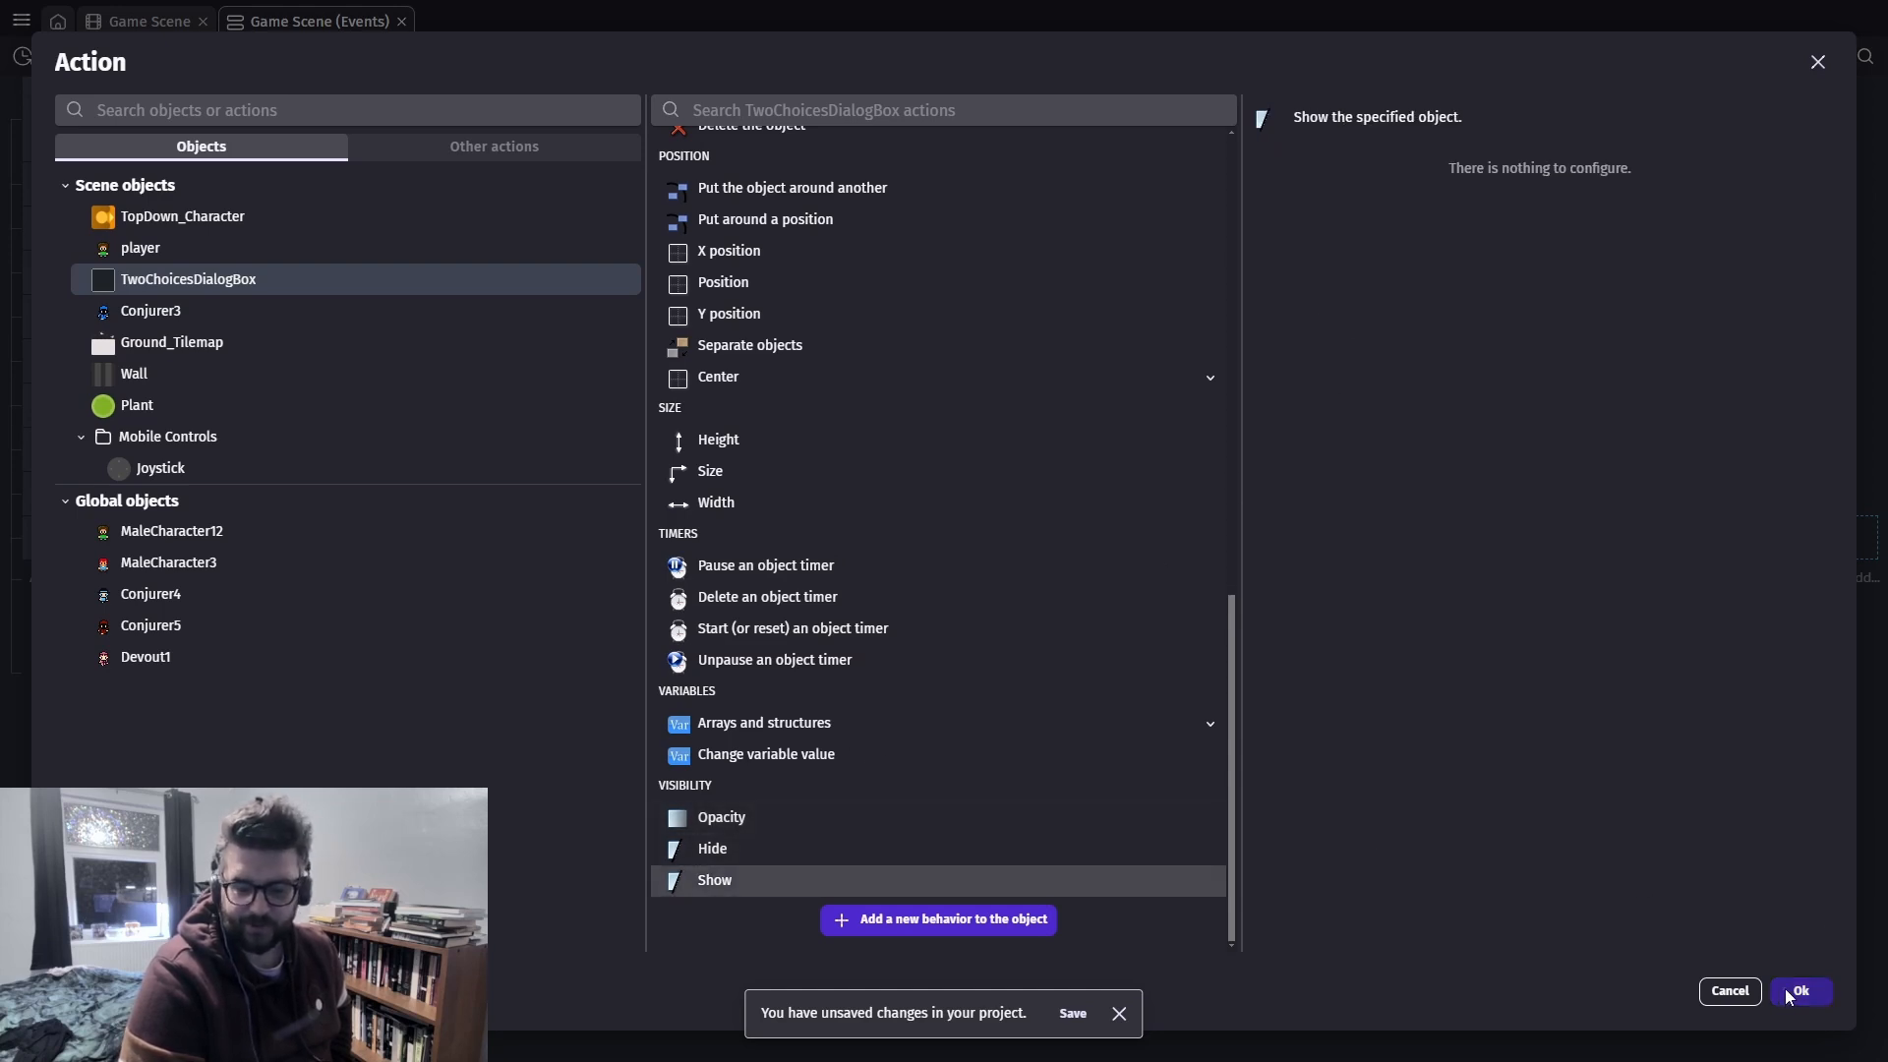
click(1798, 992)
right_click(748, 527)
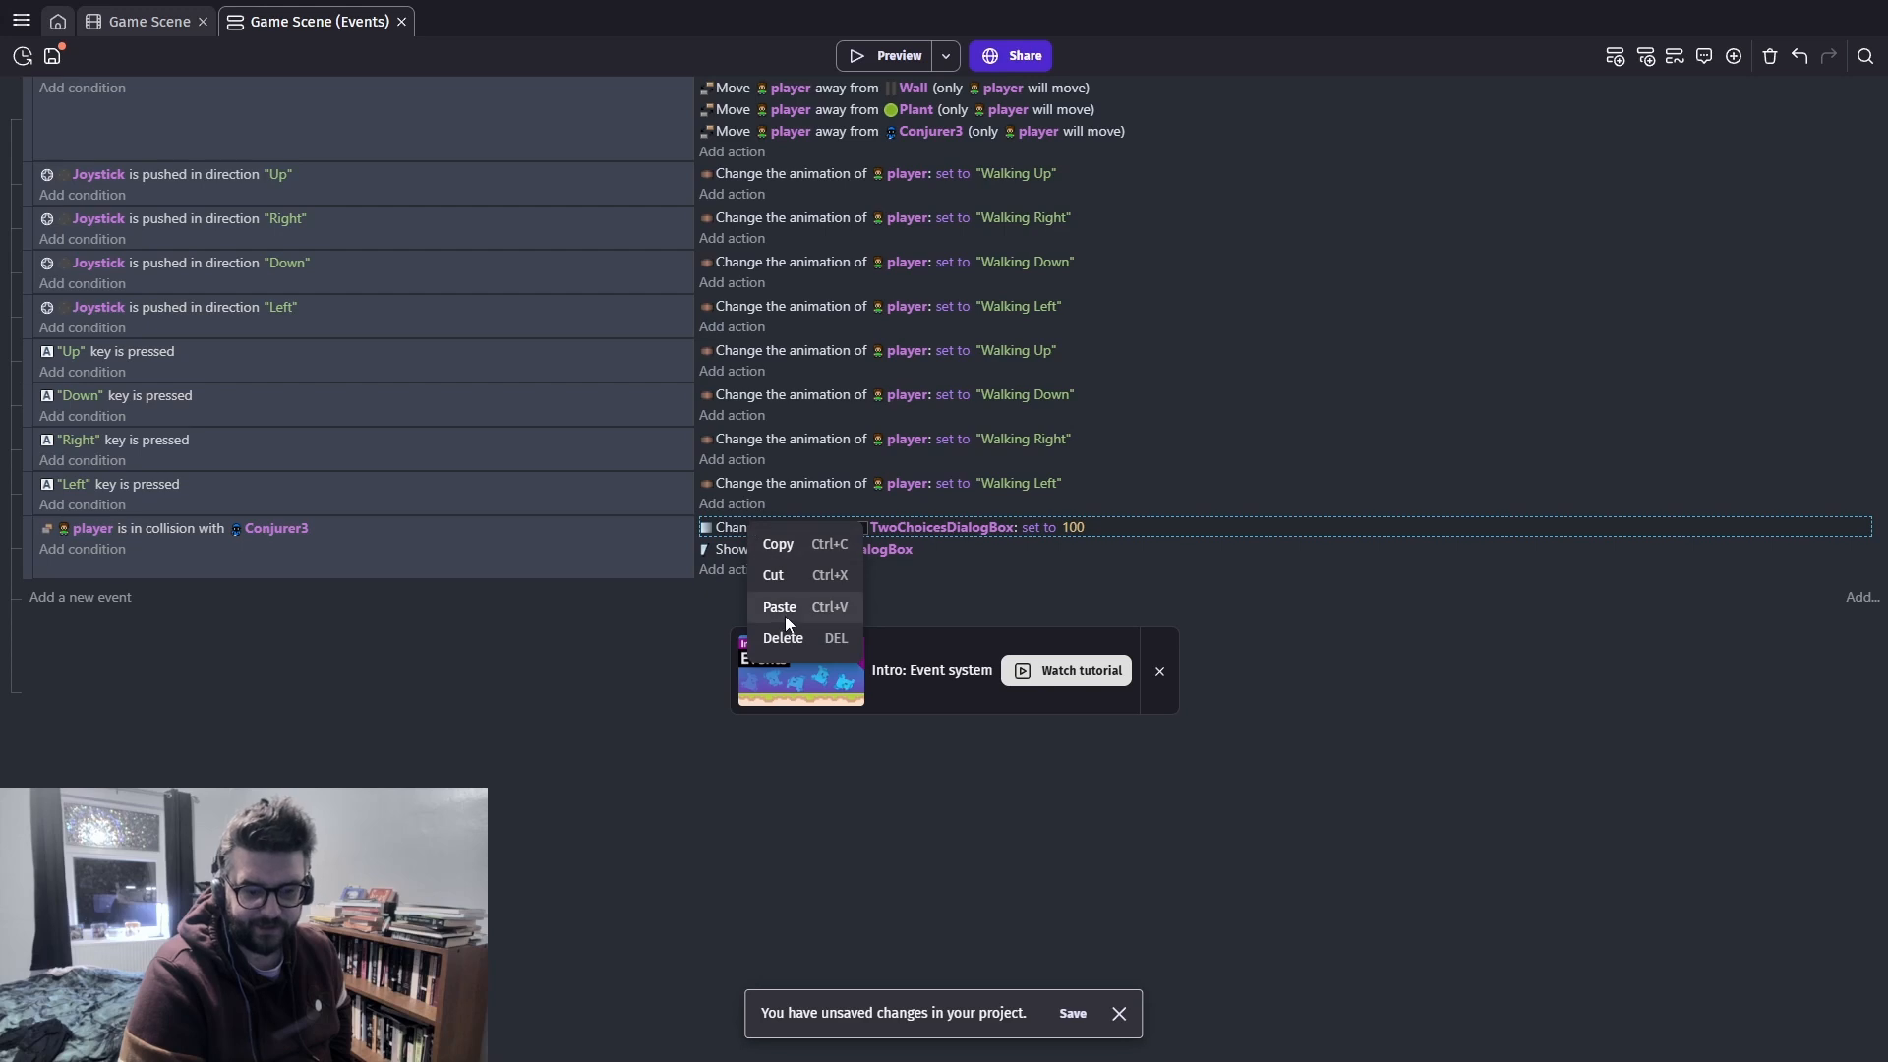
click(786, 641)
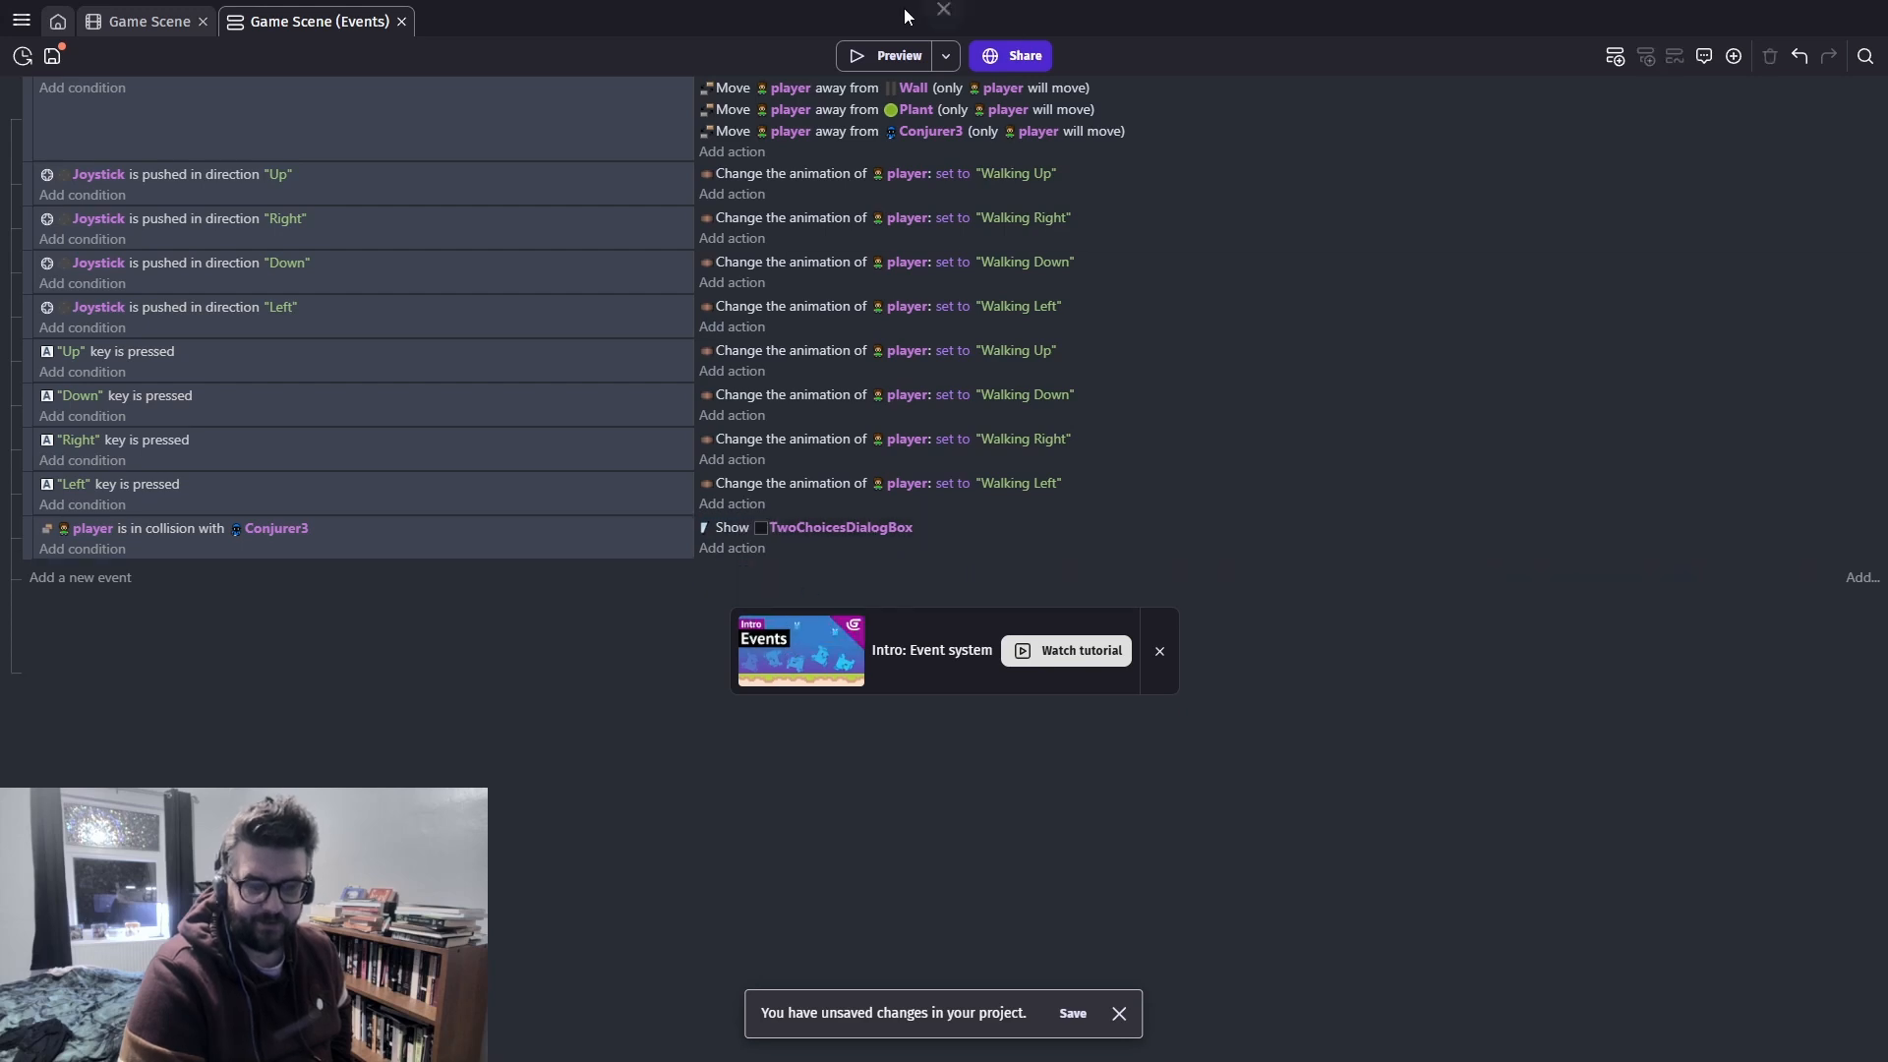
Return to the scene and inspect the dialog box instance, hiding and reshowing its UI layer
click(128, 21)
click(1165, 674)
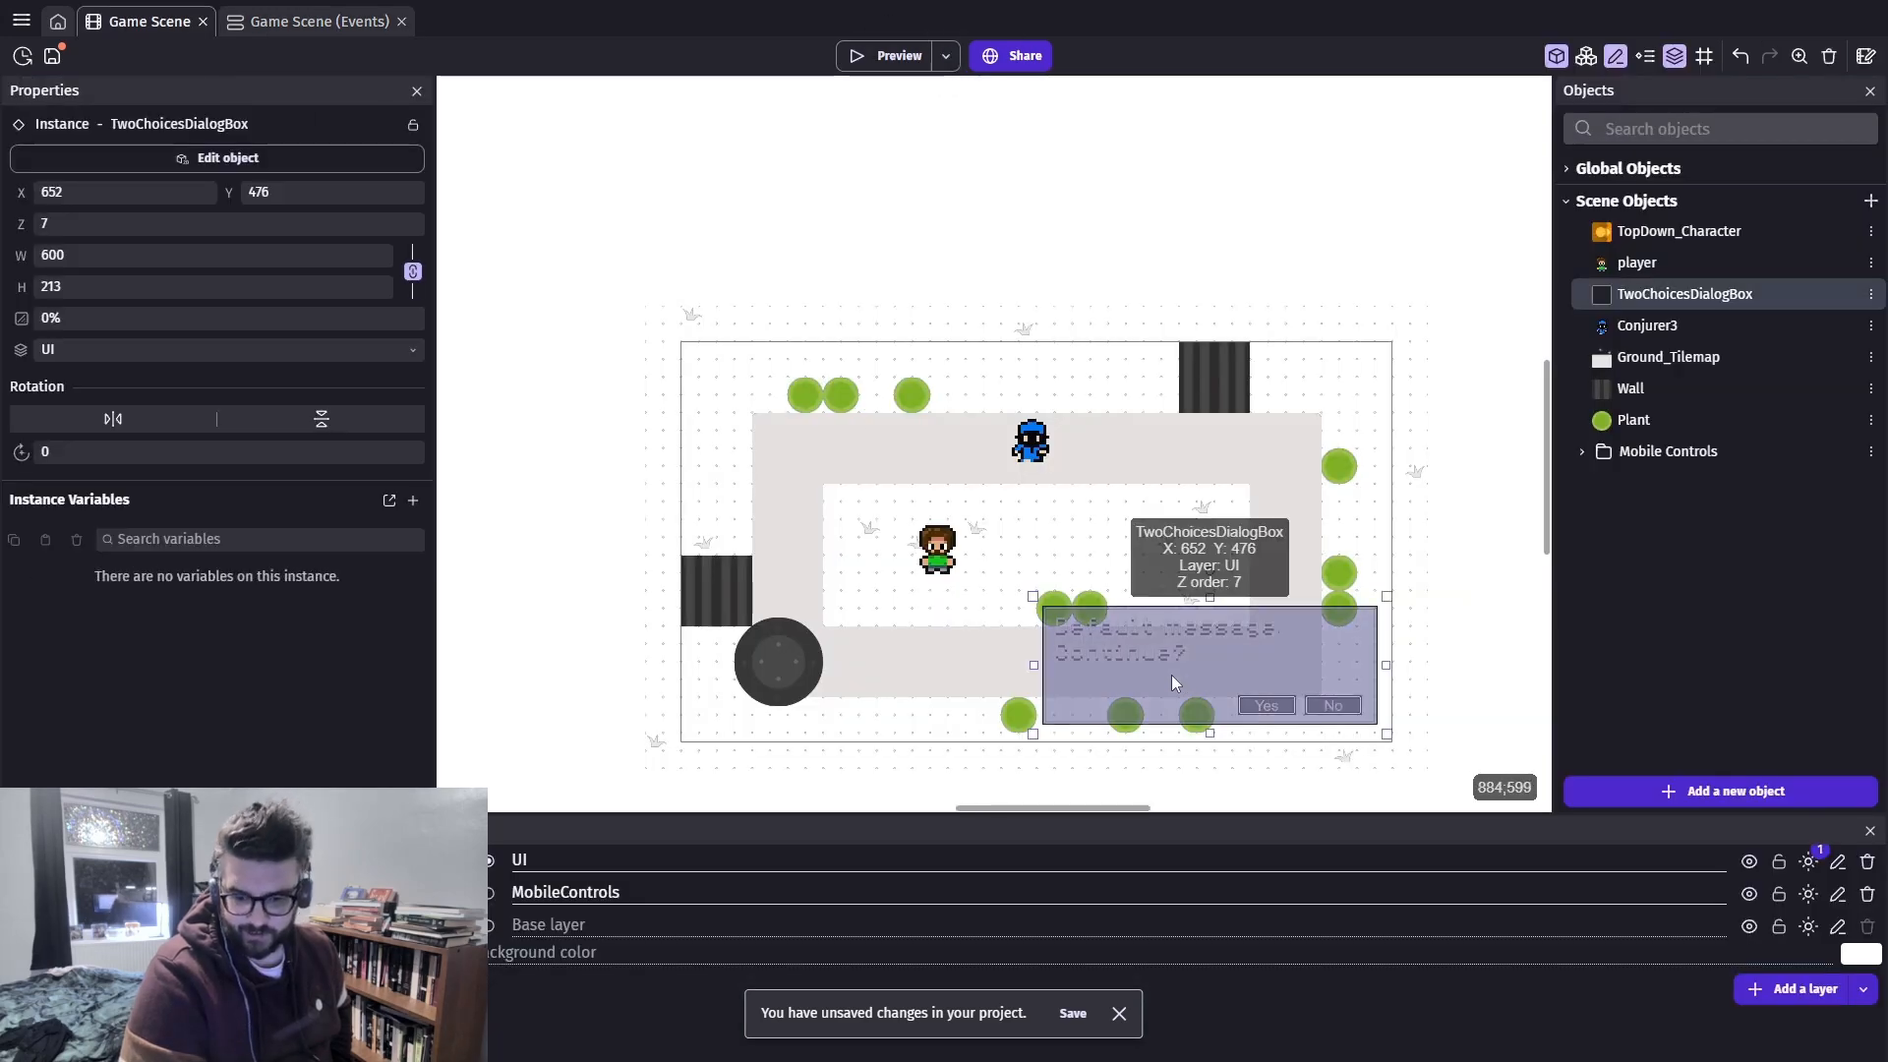
click(1748, 865)
click(1749, 865)
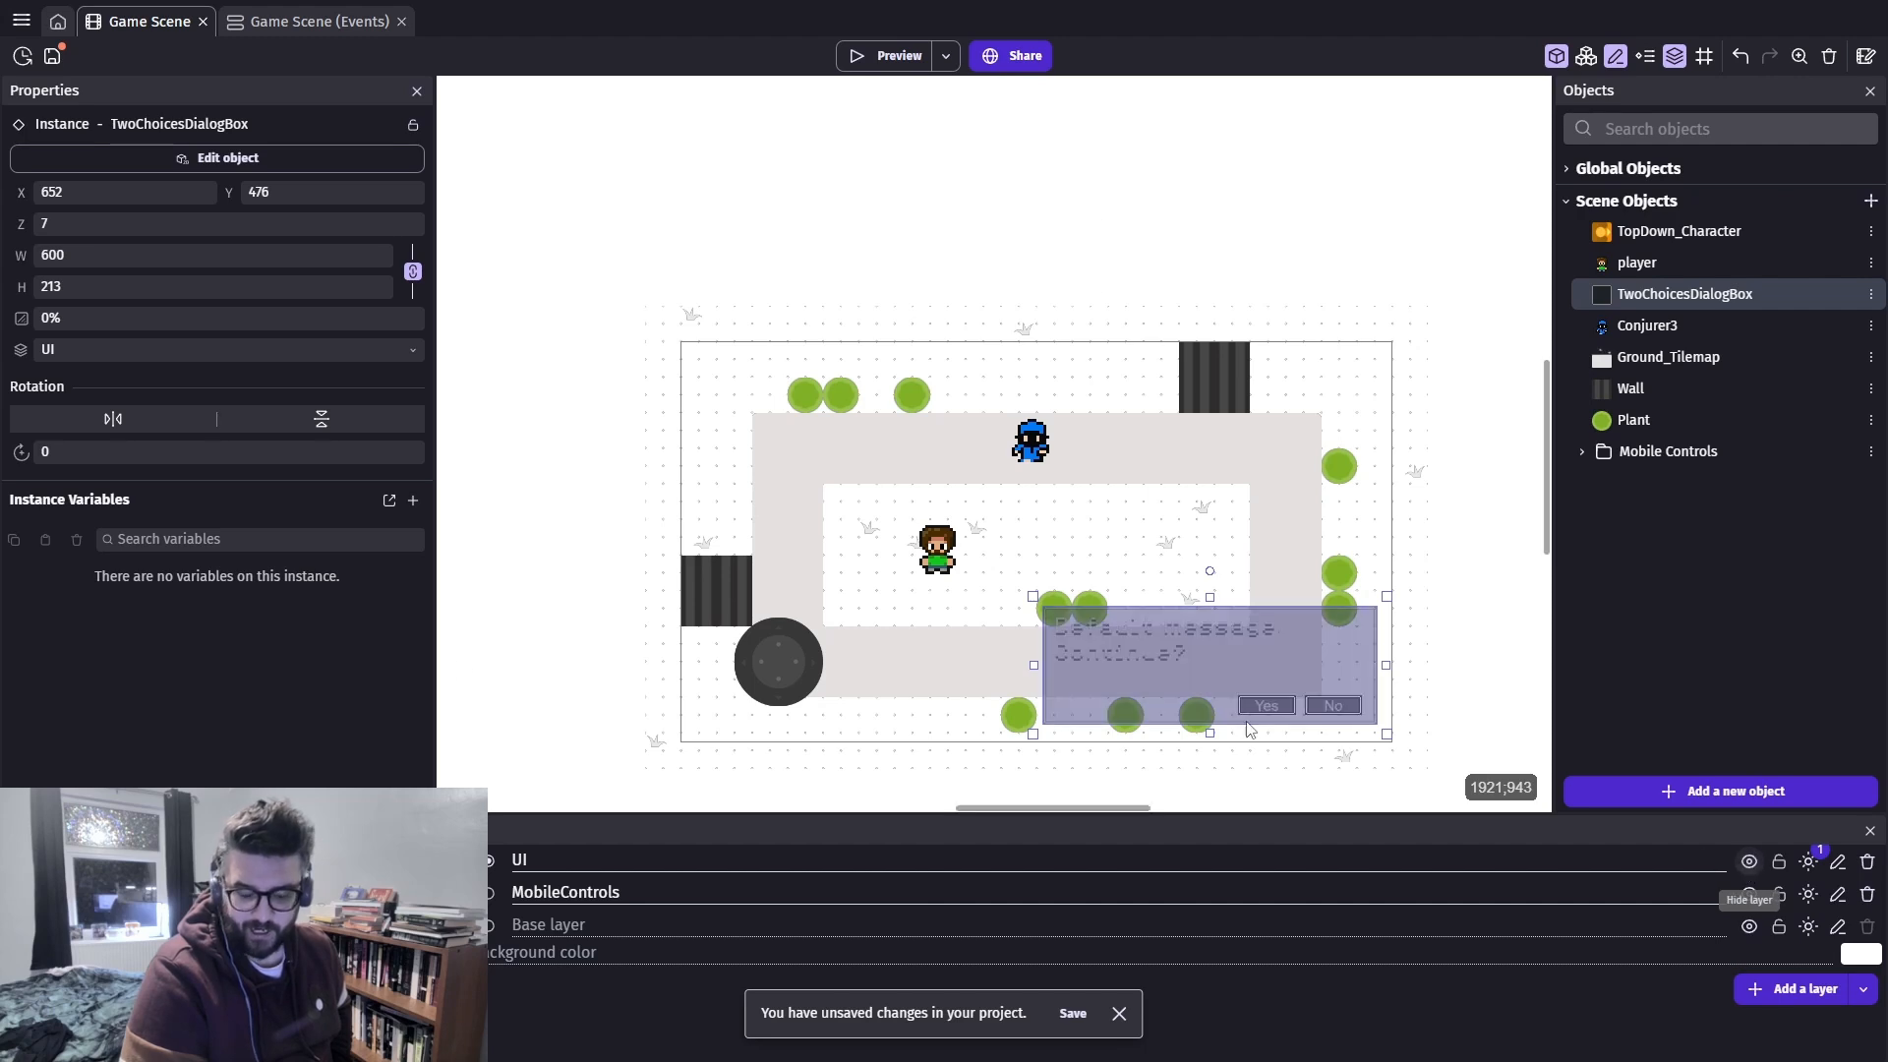
Add a scene event with the condition "At the beginning of the scene"
click(287, 22)
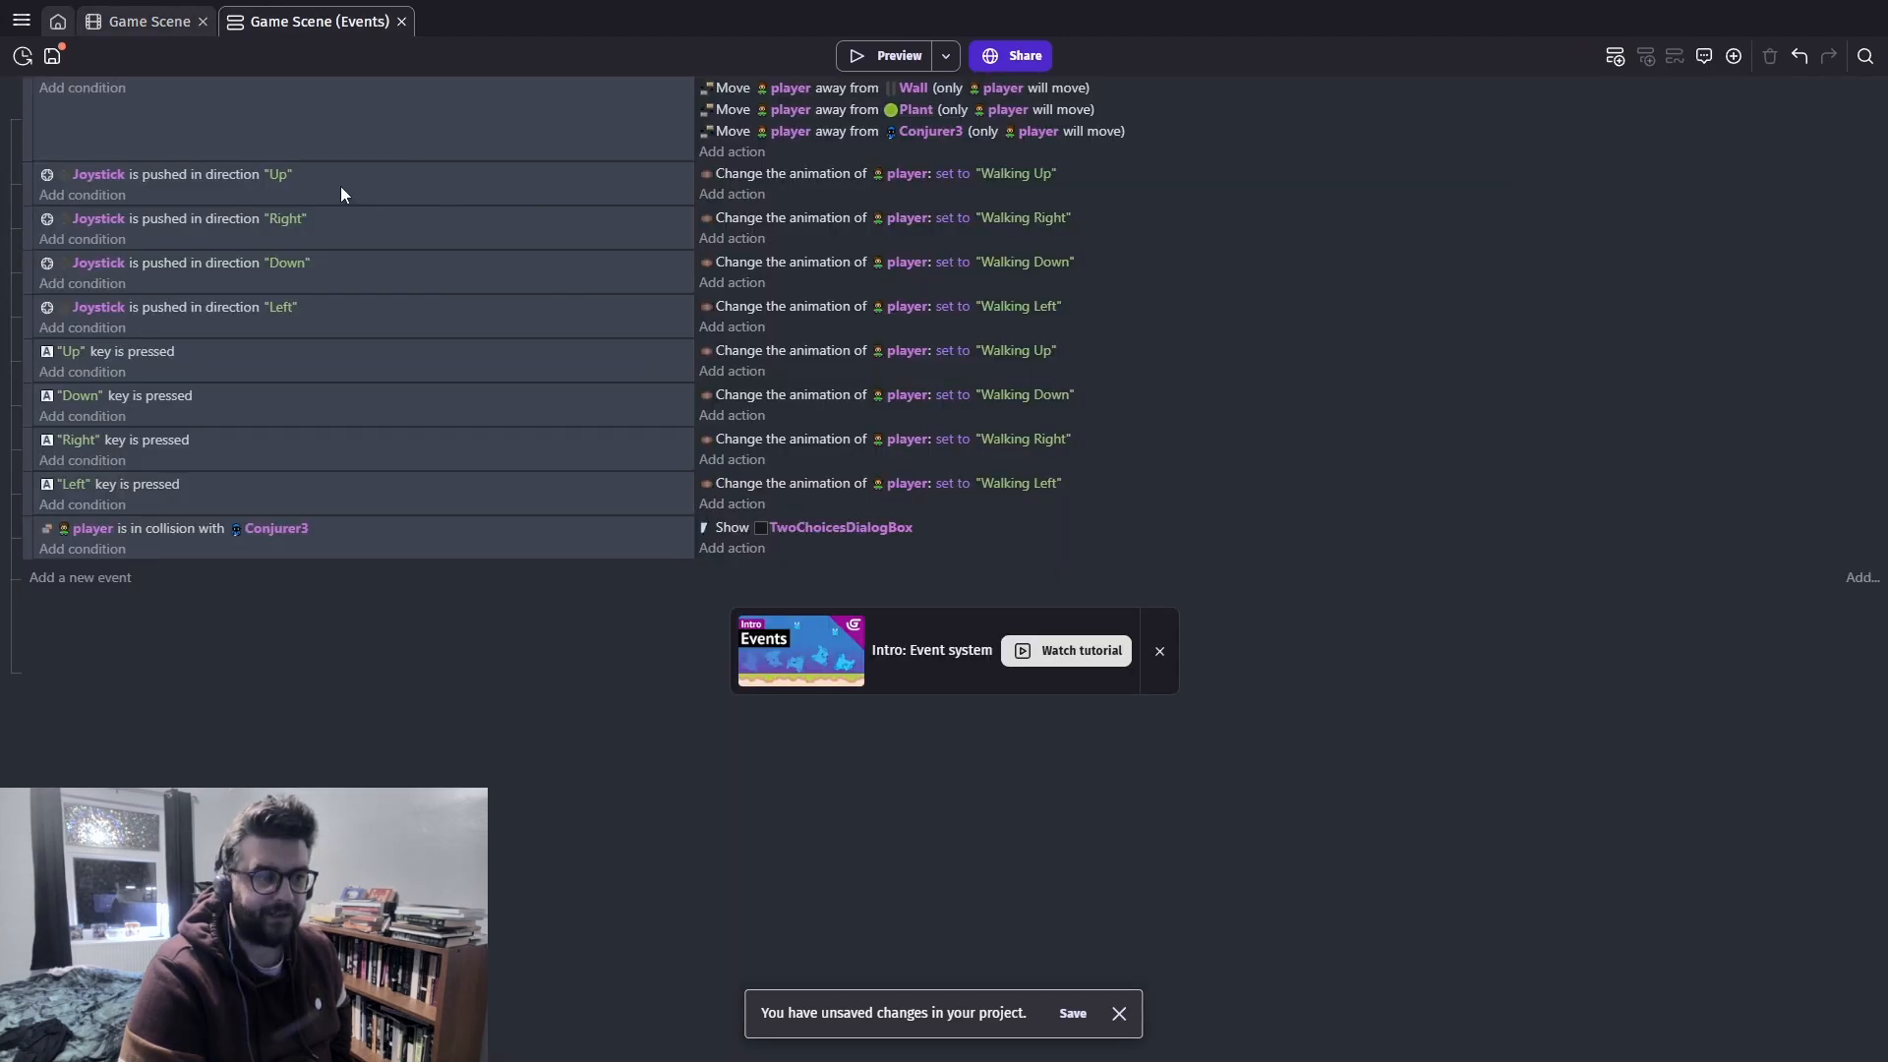
click(82, 582)
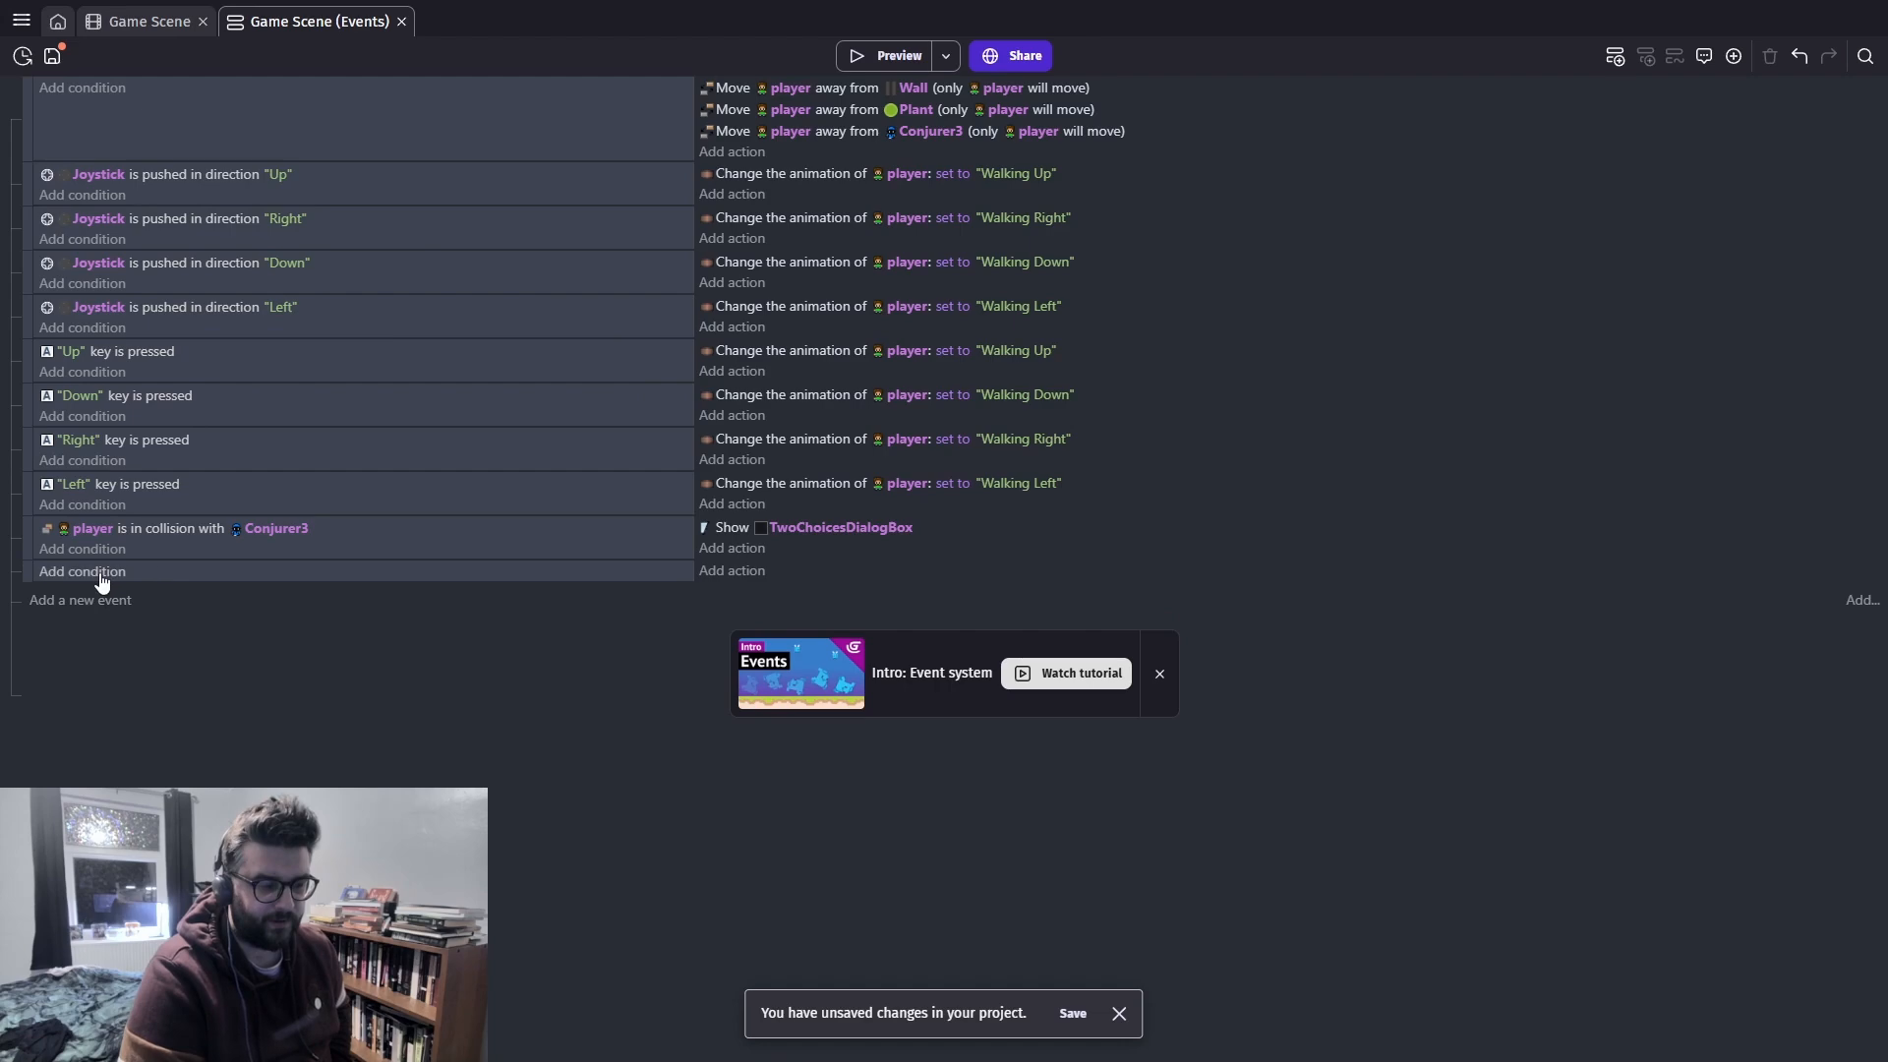
click(101, 576)
text(start)
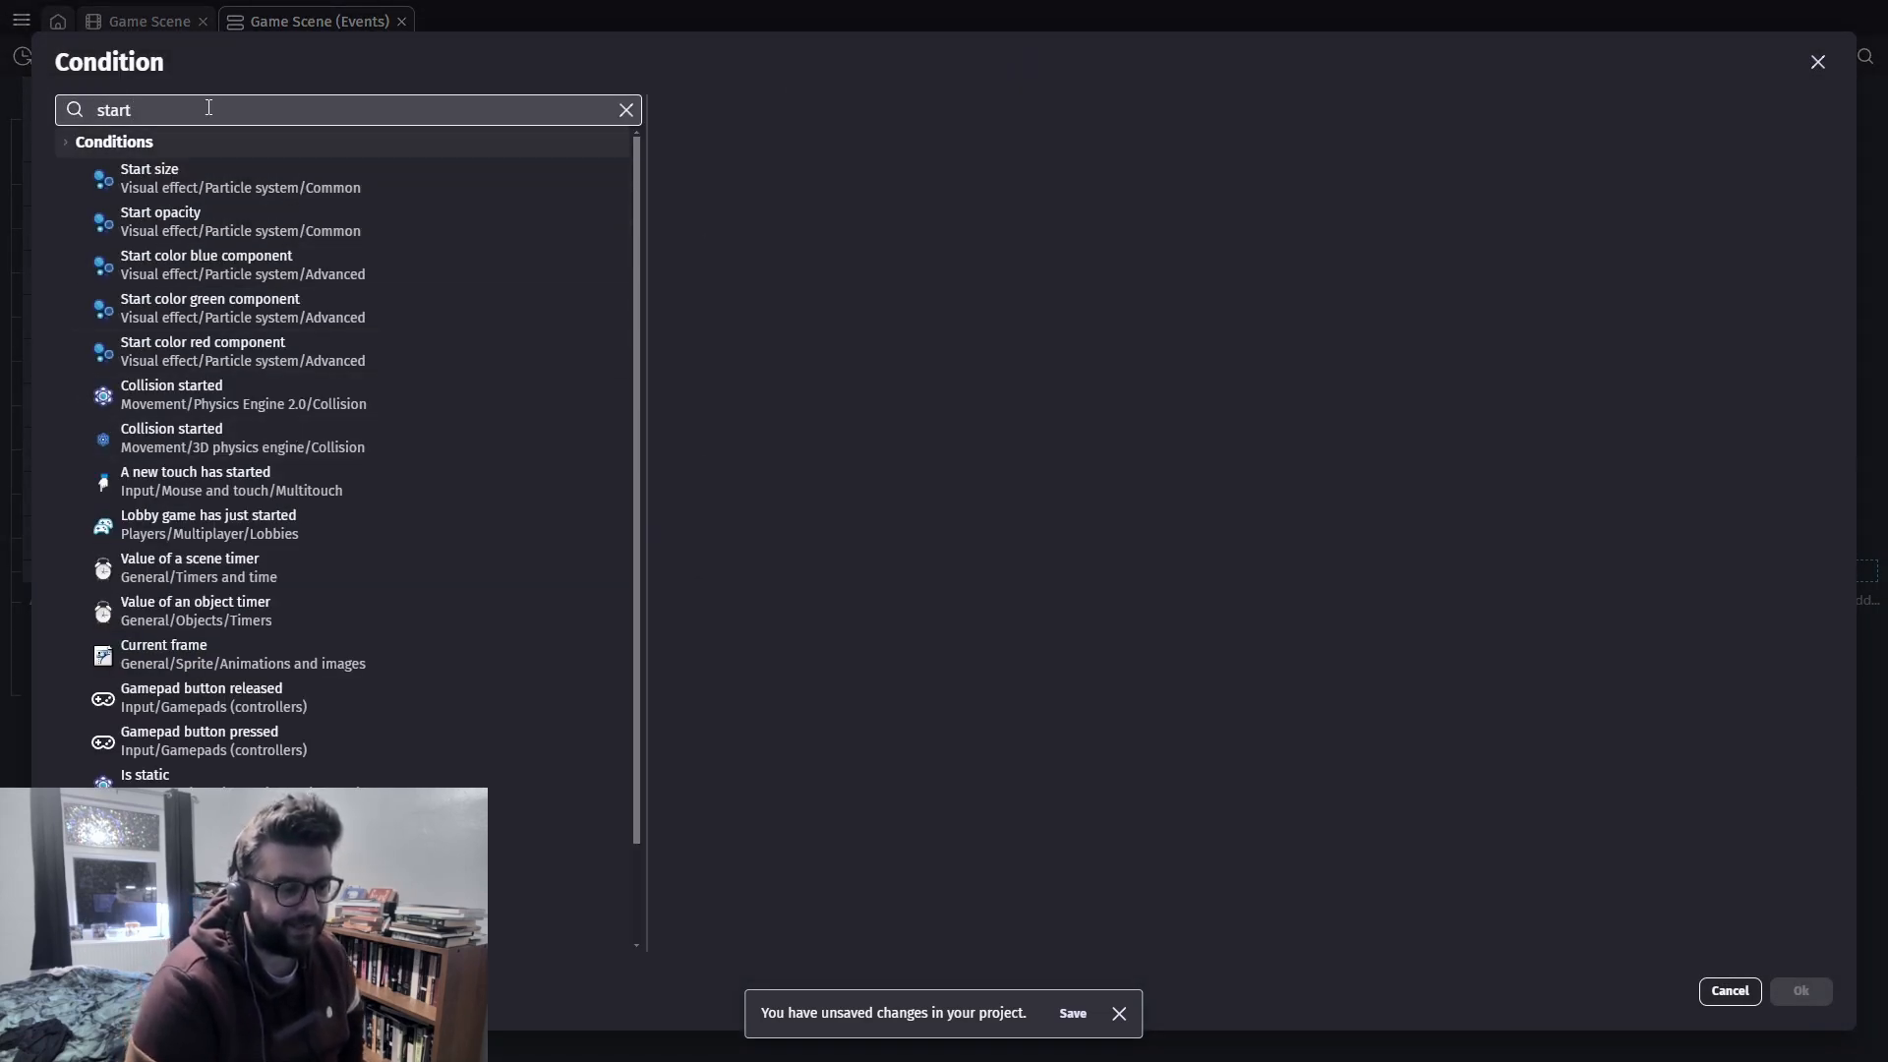
scroll(374, 599, down, 2)
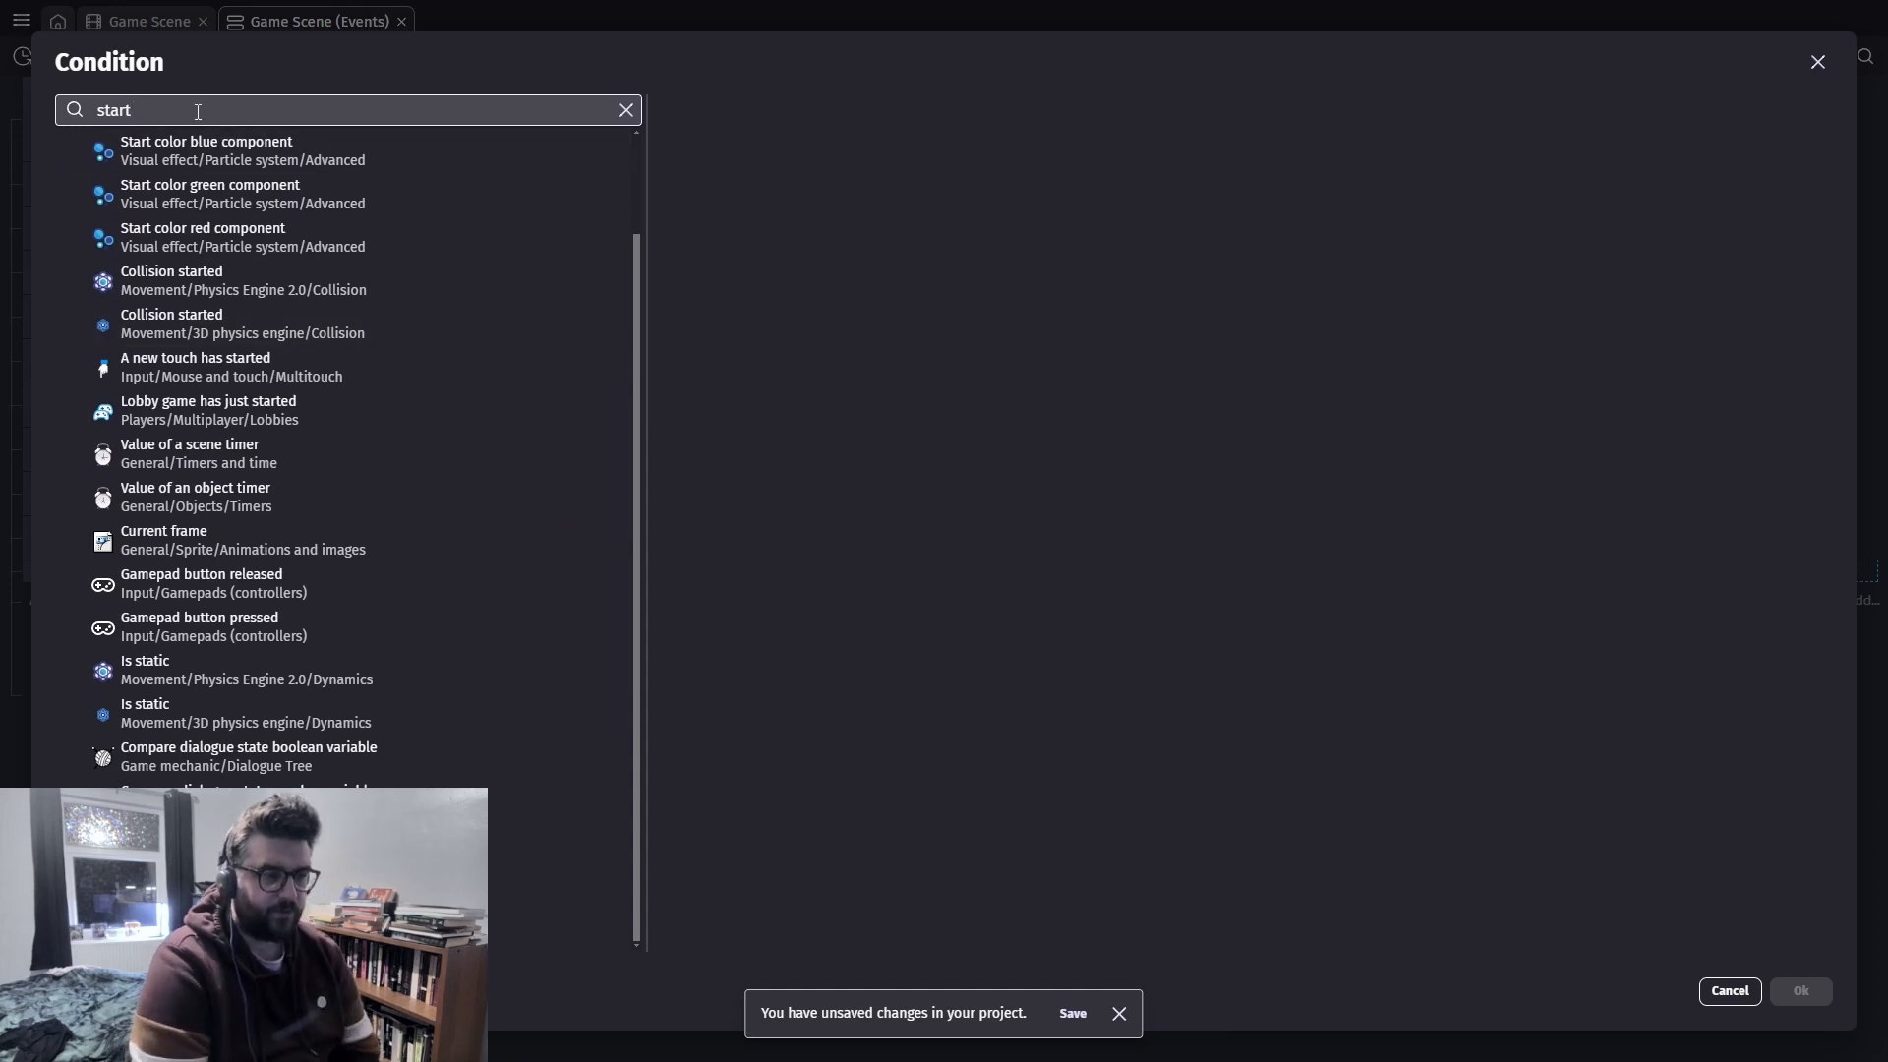
drag(198, 112, 9, 80)
key(BackSpace)
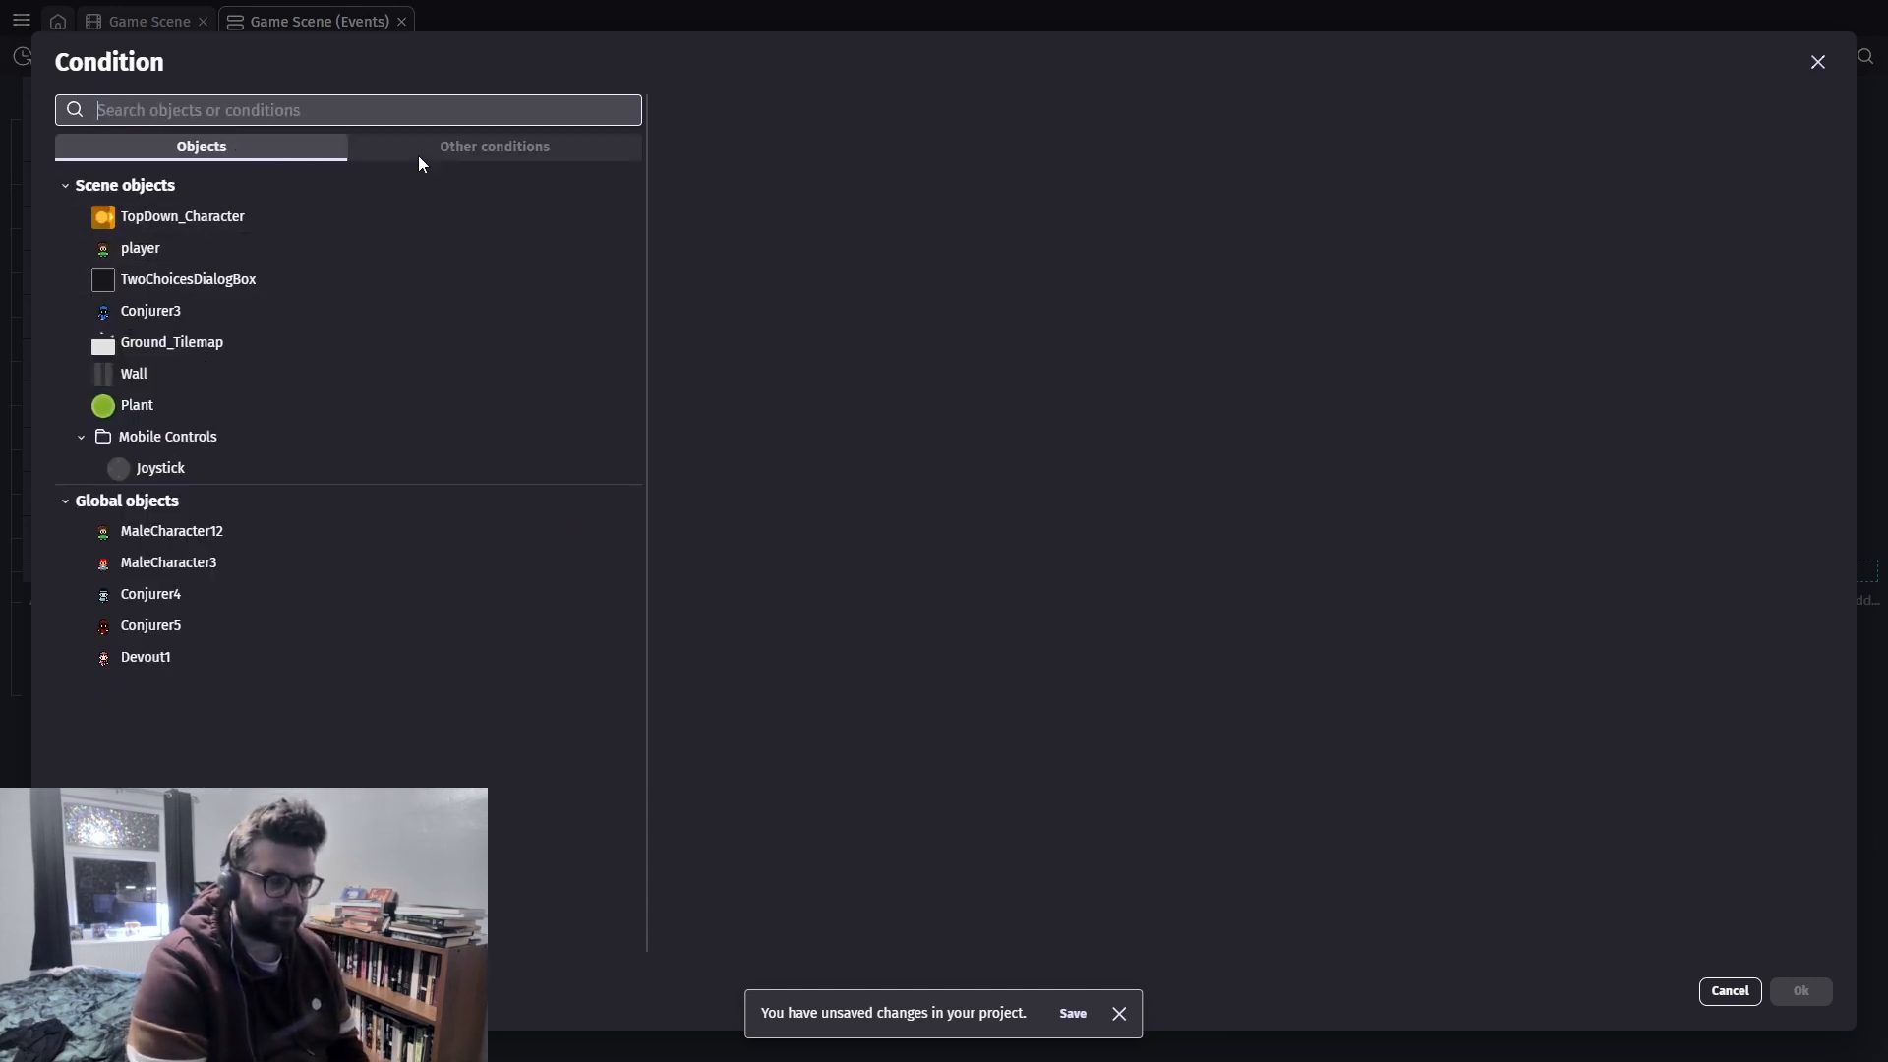
click(440, 147)
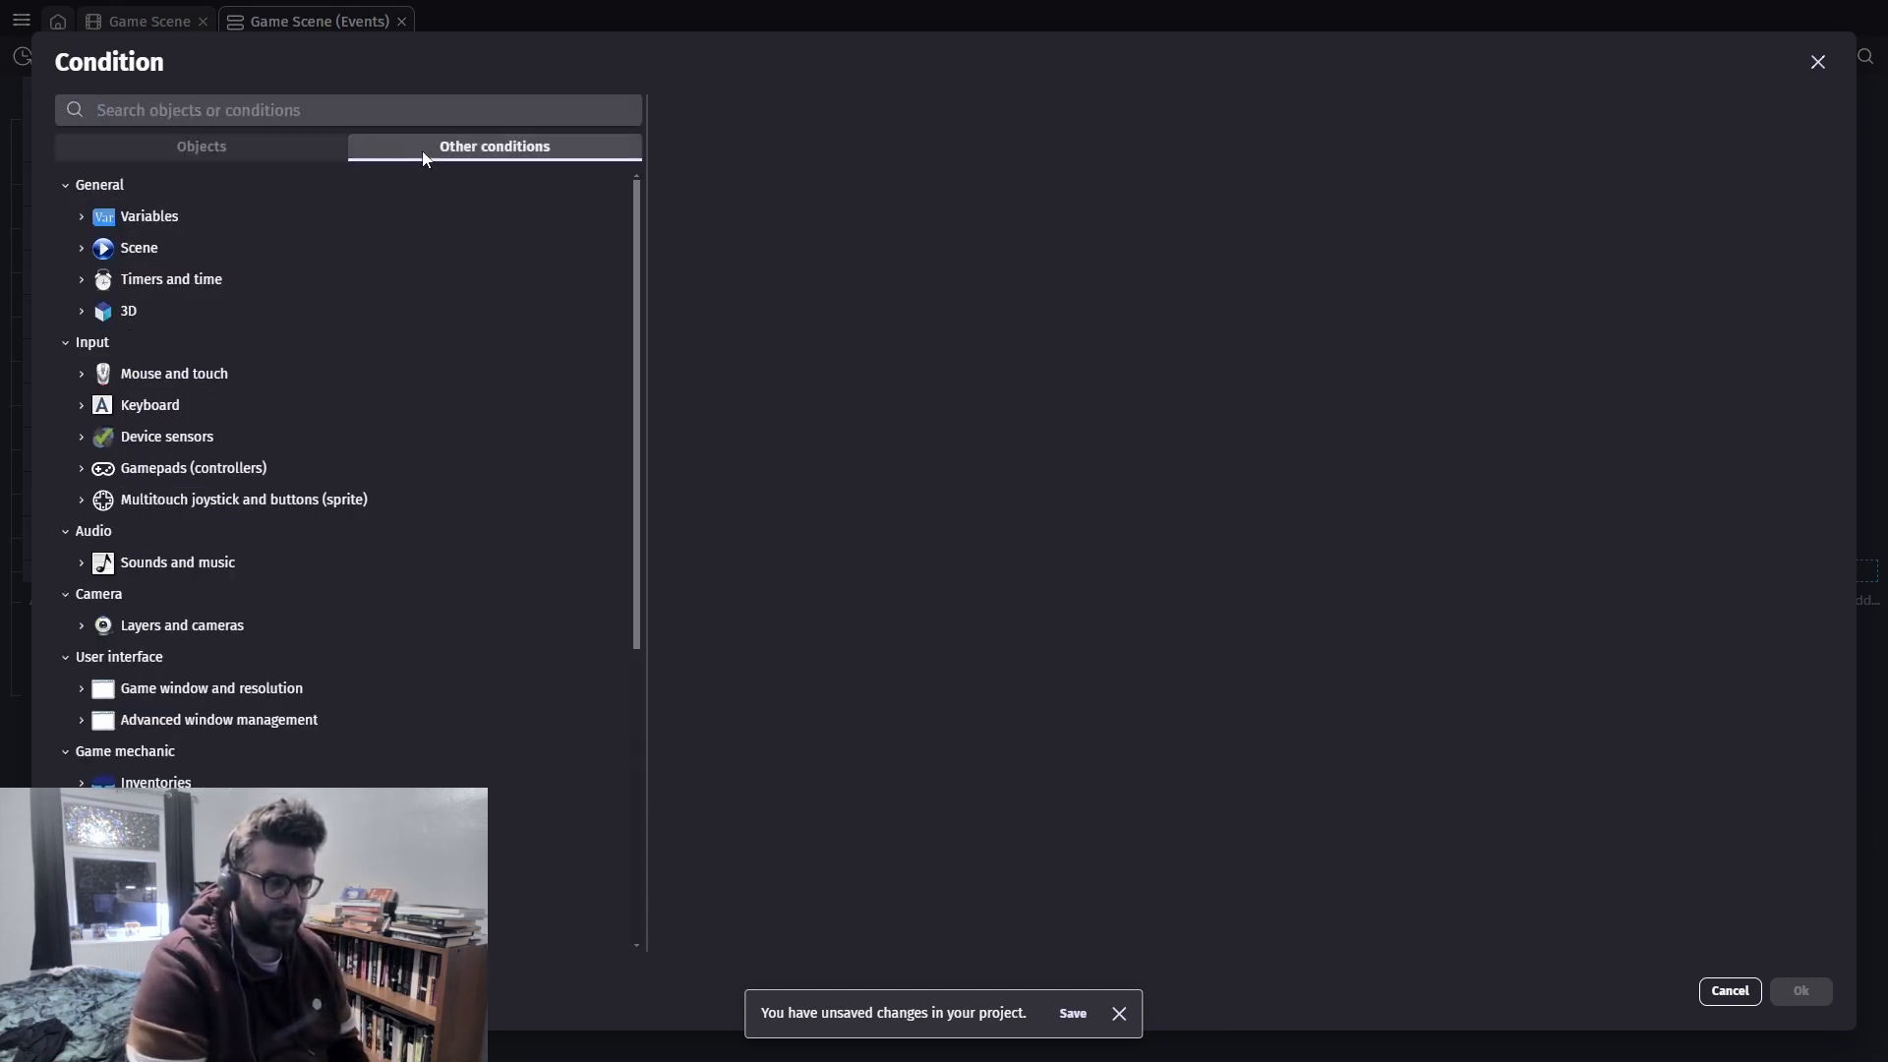
click(79, 248)
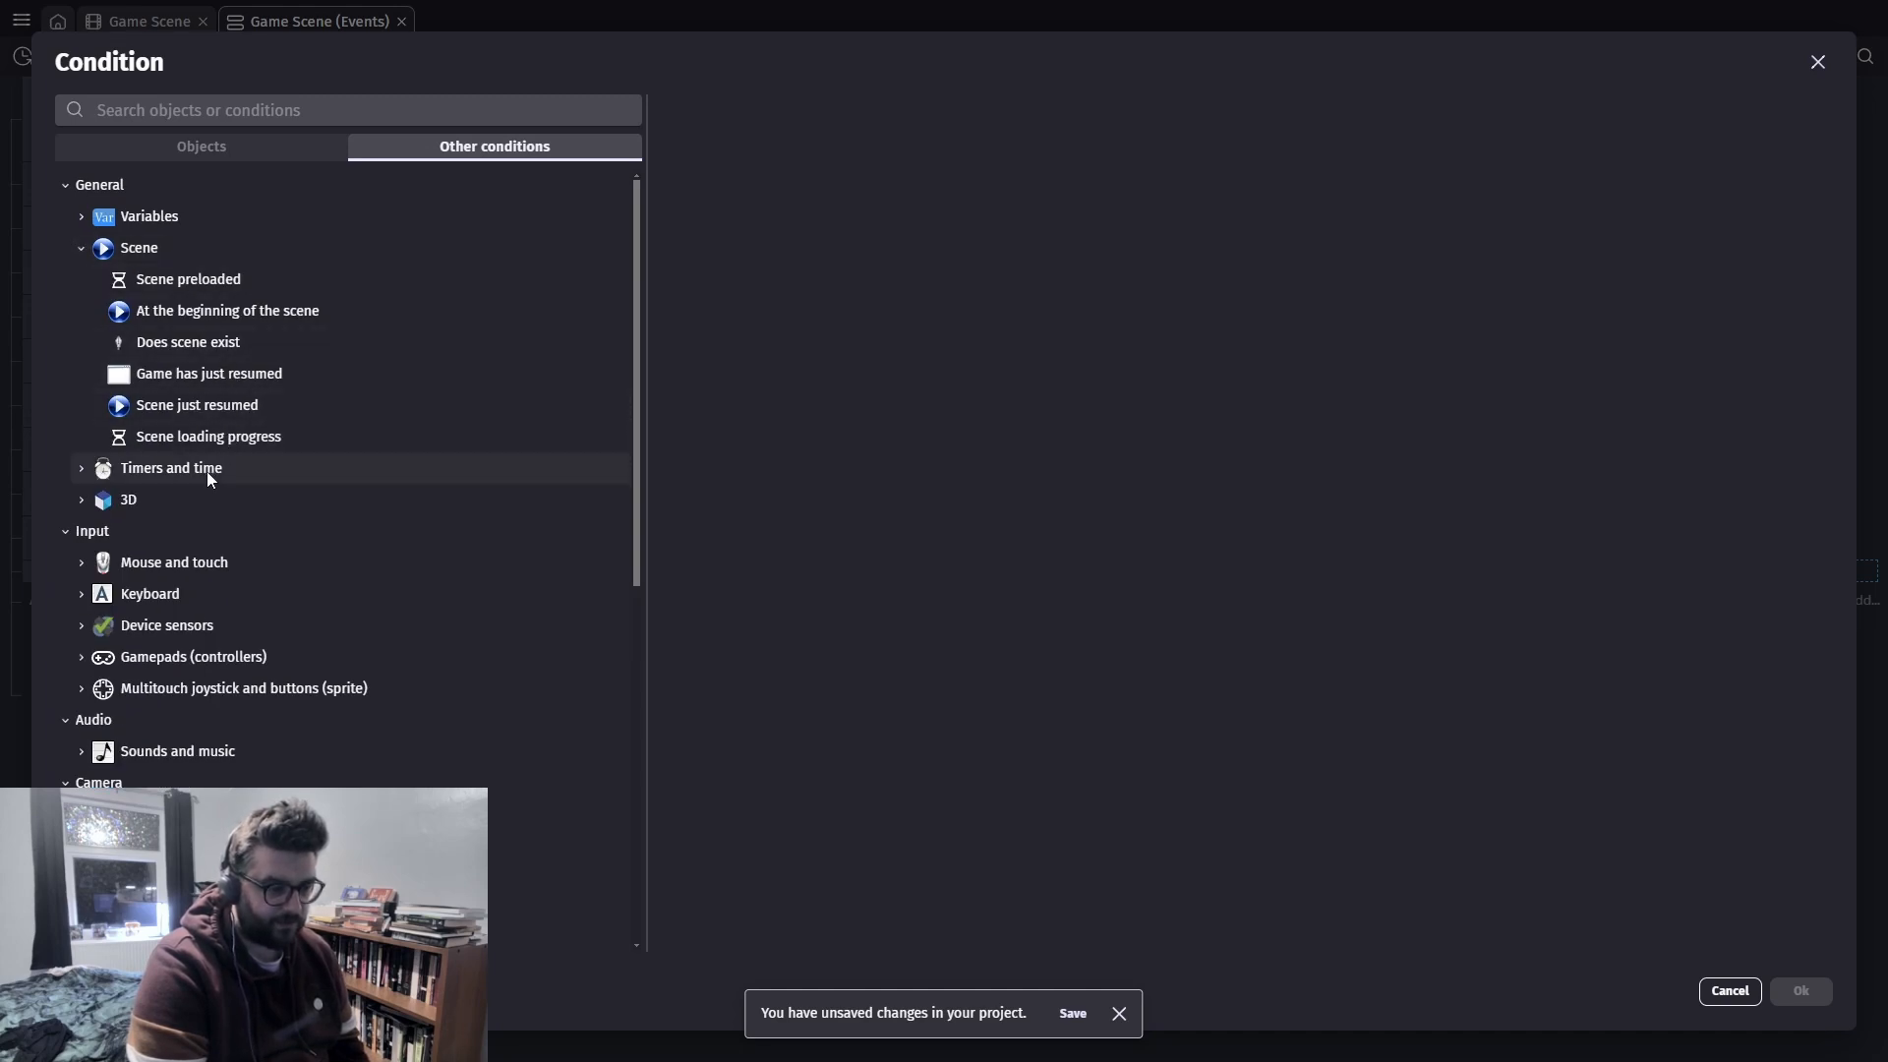
click(250, 313)
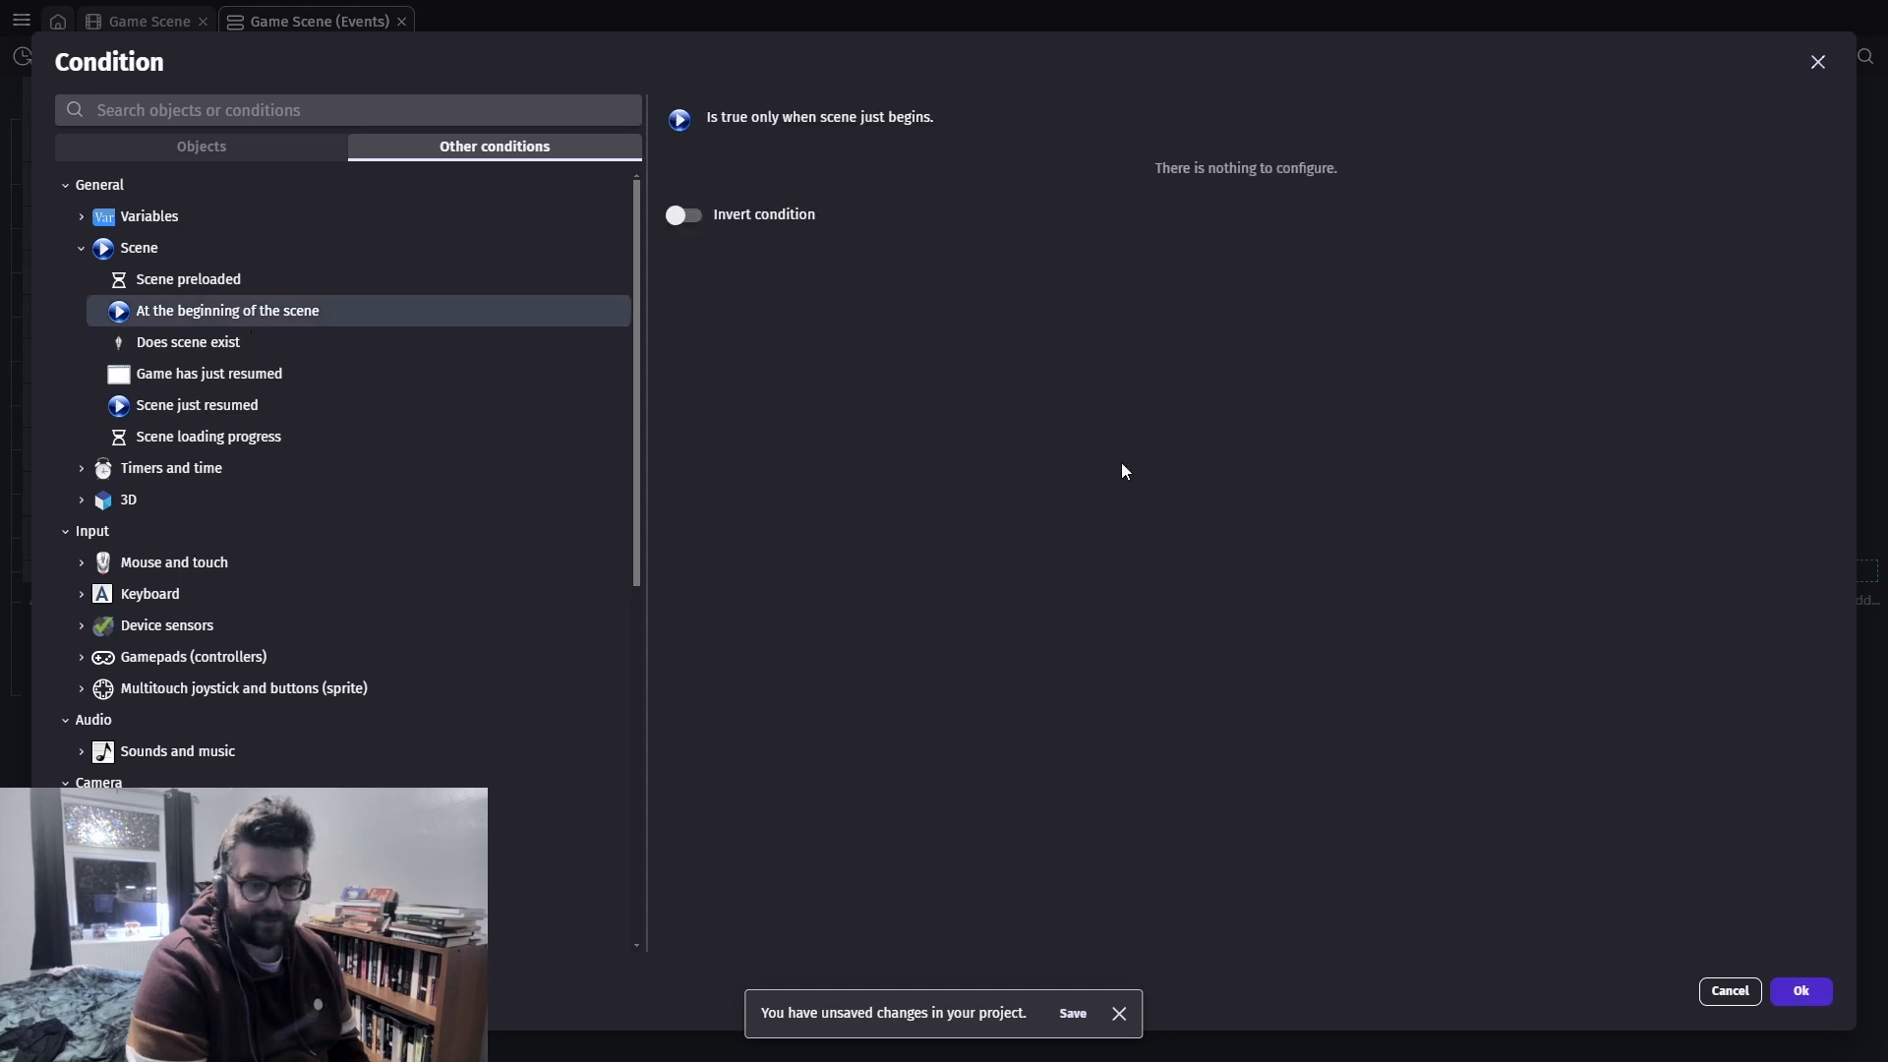
click(1803, 992)
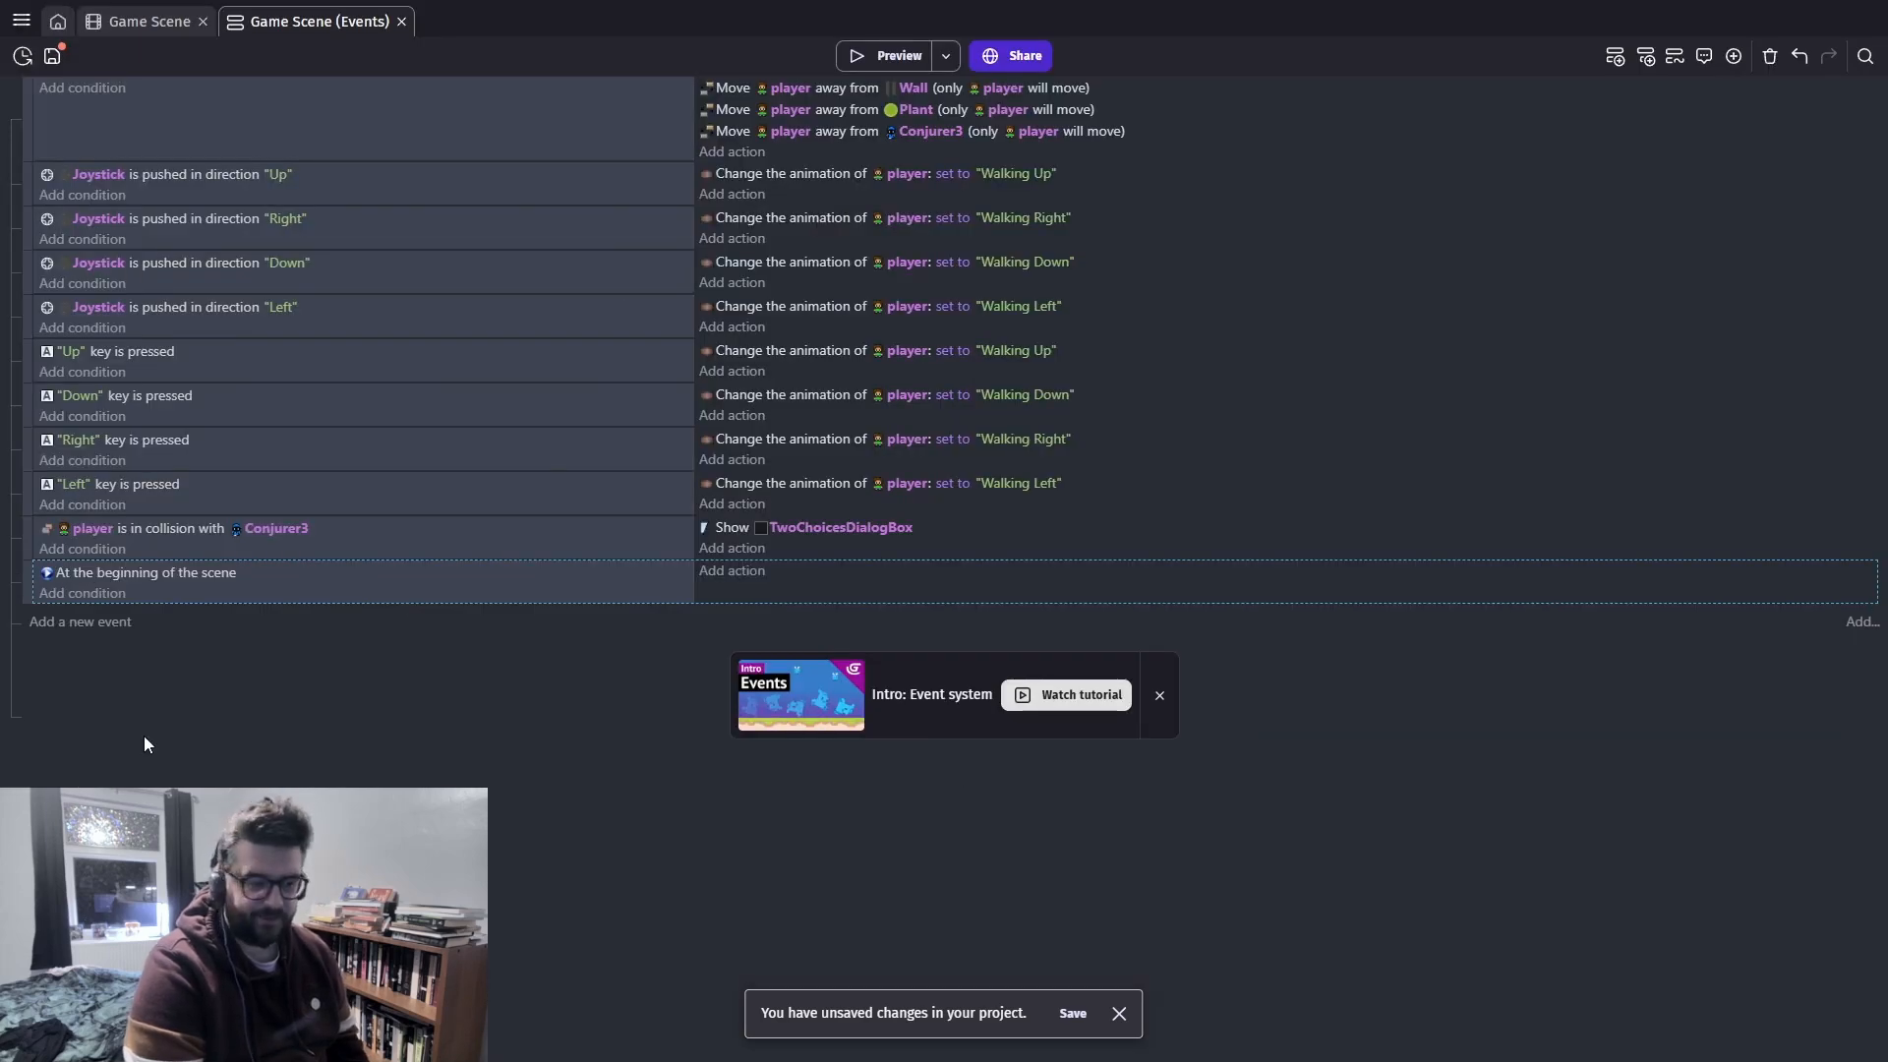
Move the beginning-of-scene event above the player separation event and add a Hide action for TwoChoicesDialogBox to it
drag(26, 573, 31, 86)
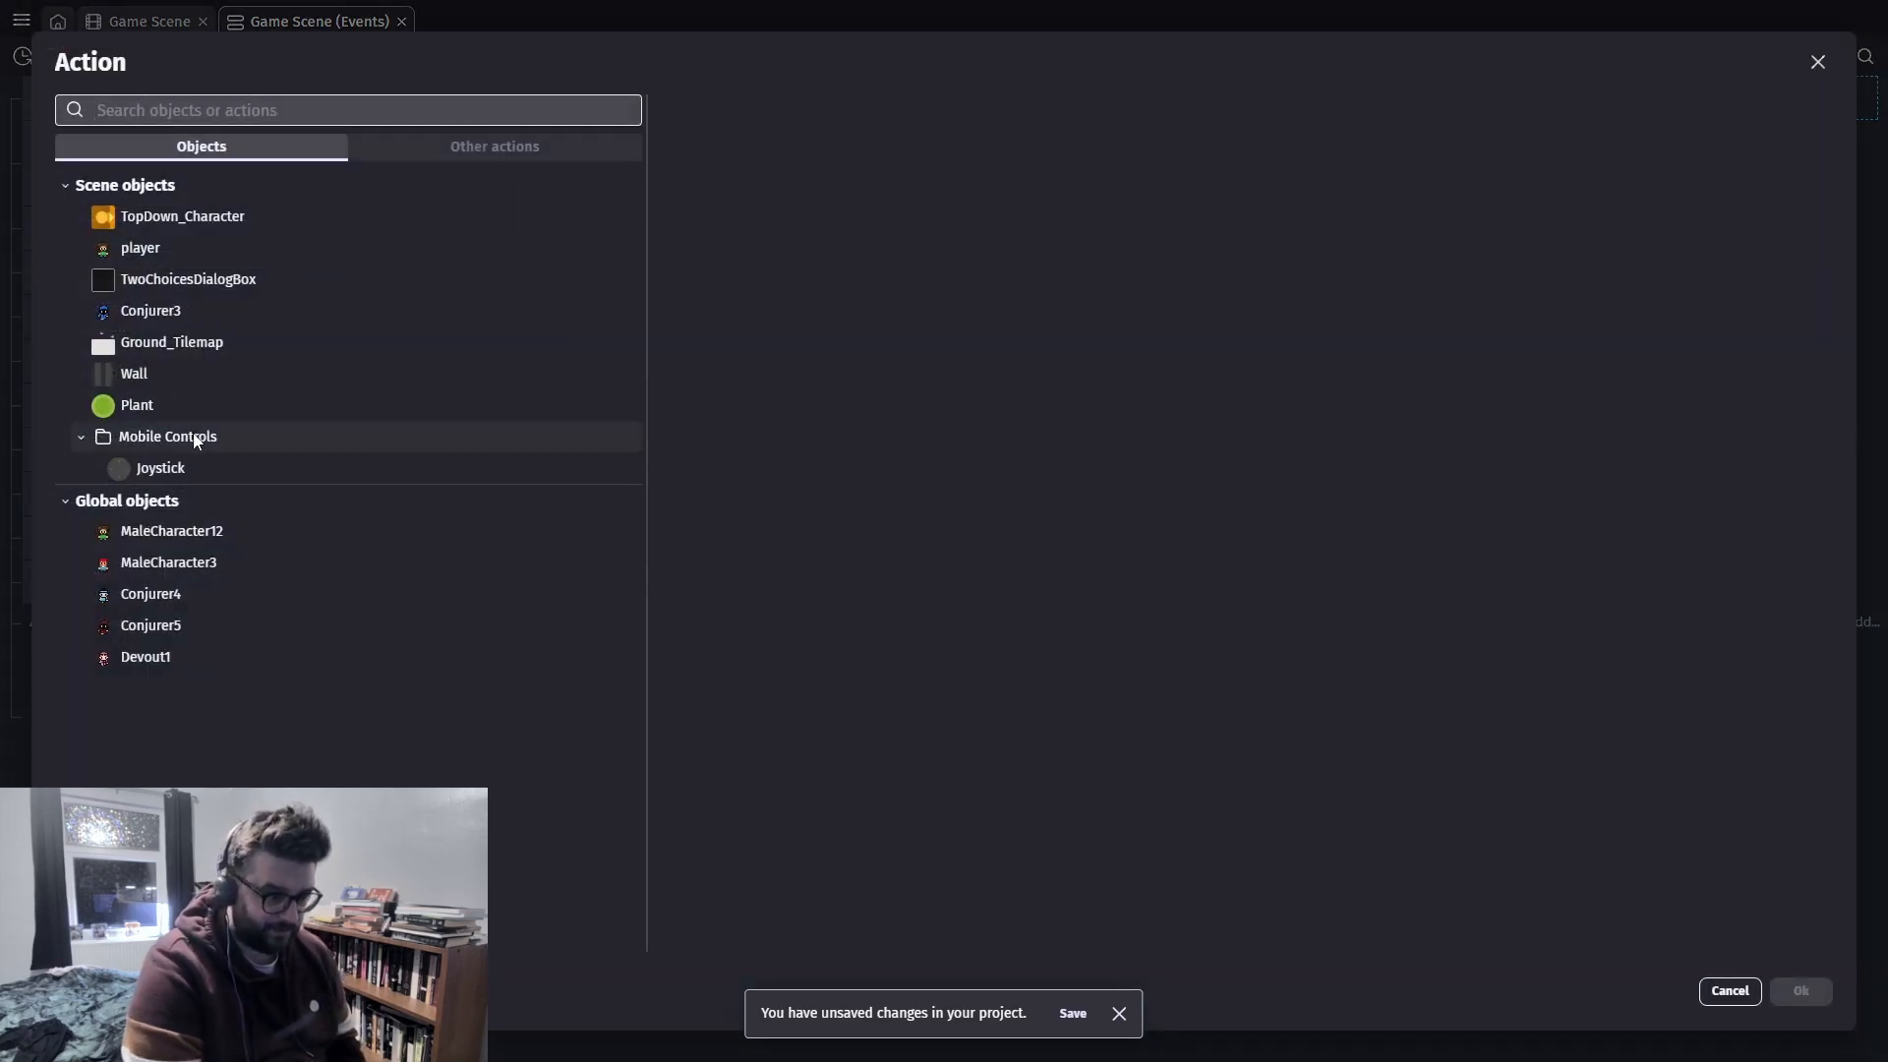
click(177, 280)
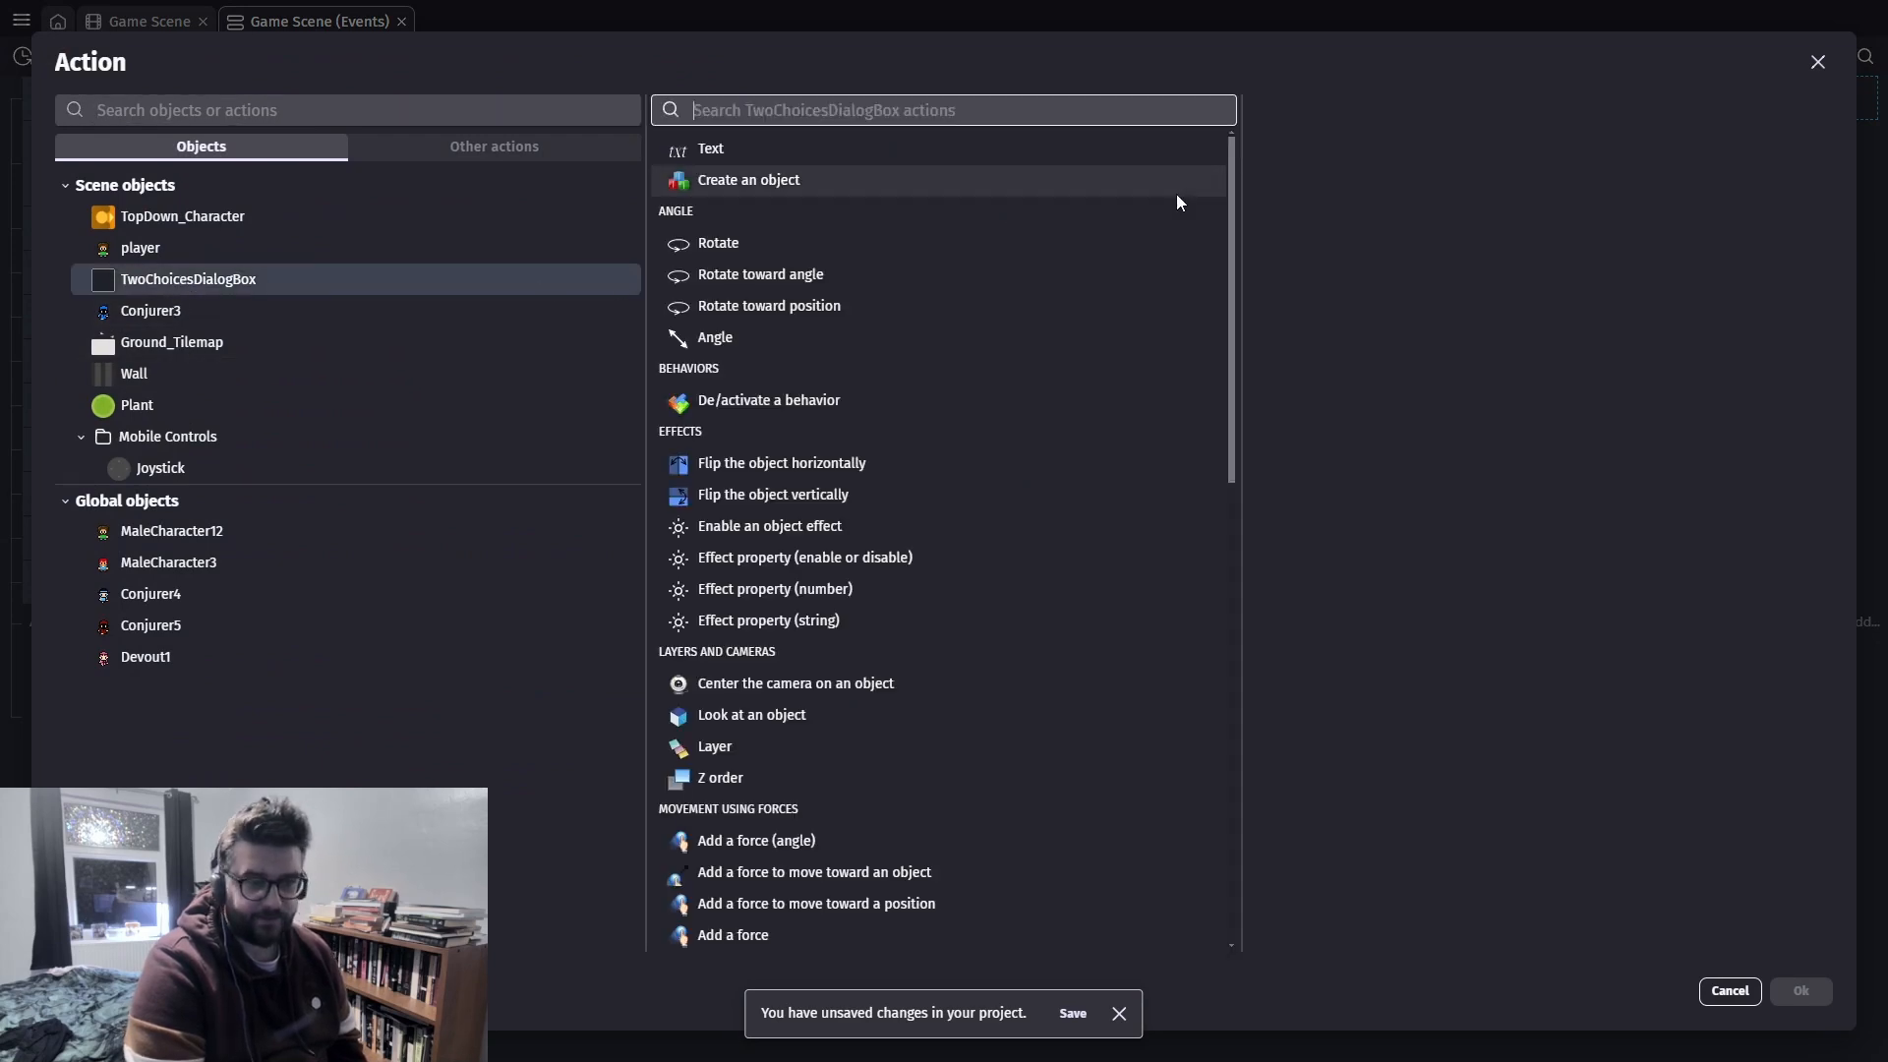
text(hide)
click(884, 167)
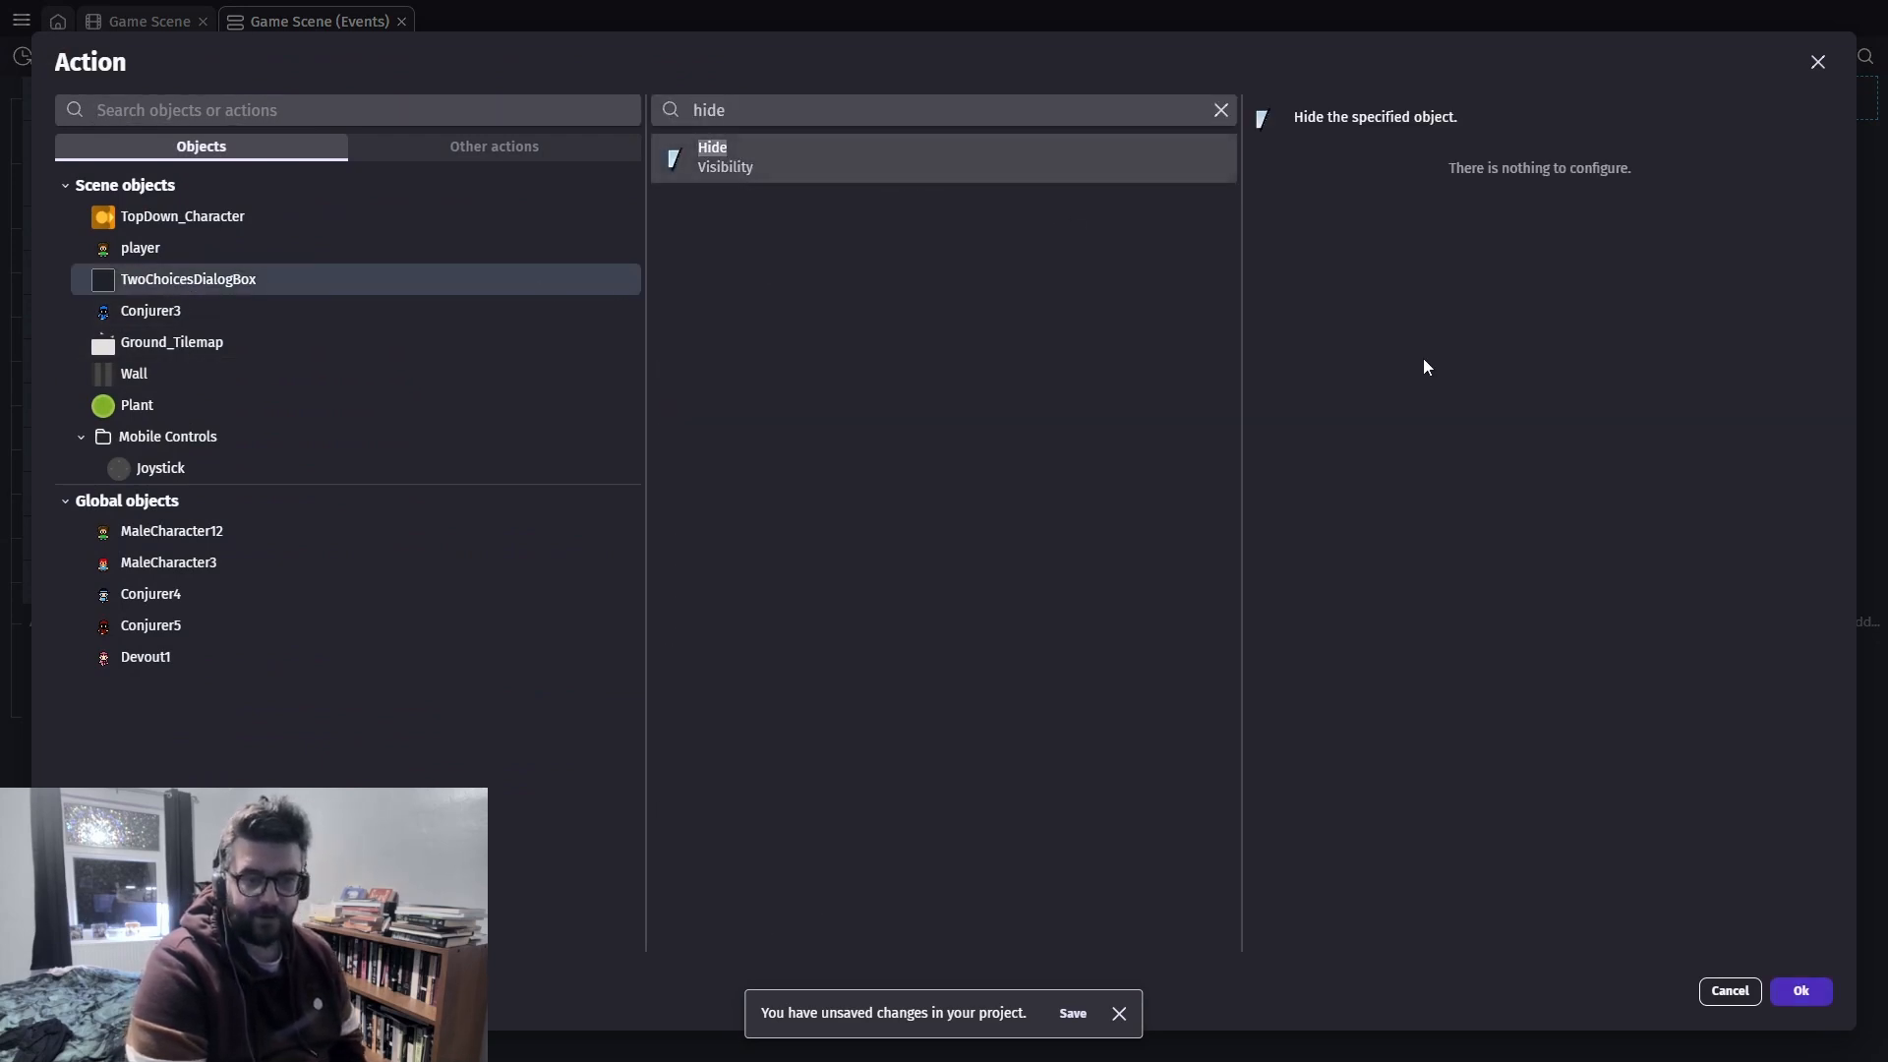
click(1798, 991)
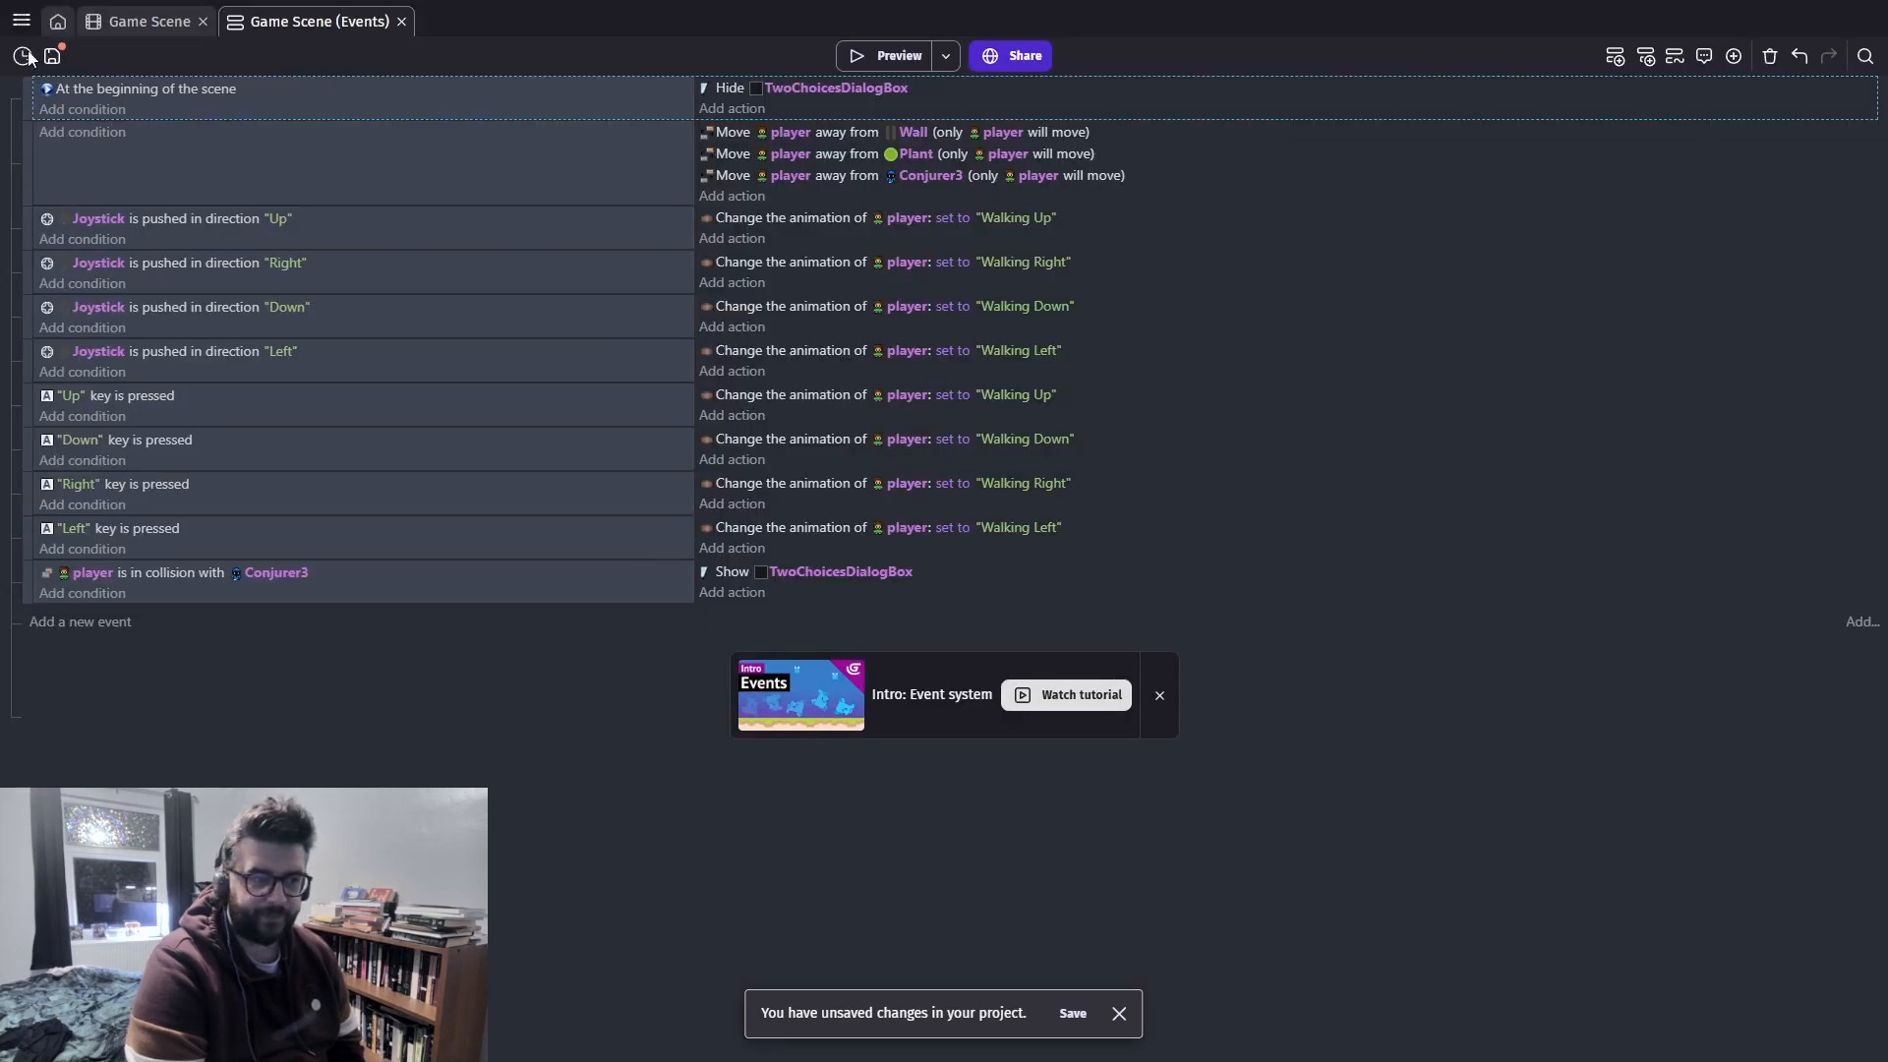
Look through the actions available for TwoChoicesDialogBox from the Conjurer3 collision event
click(162, 20)
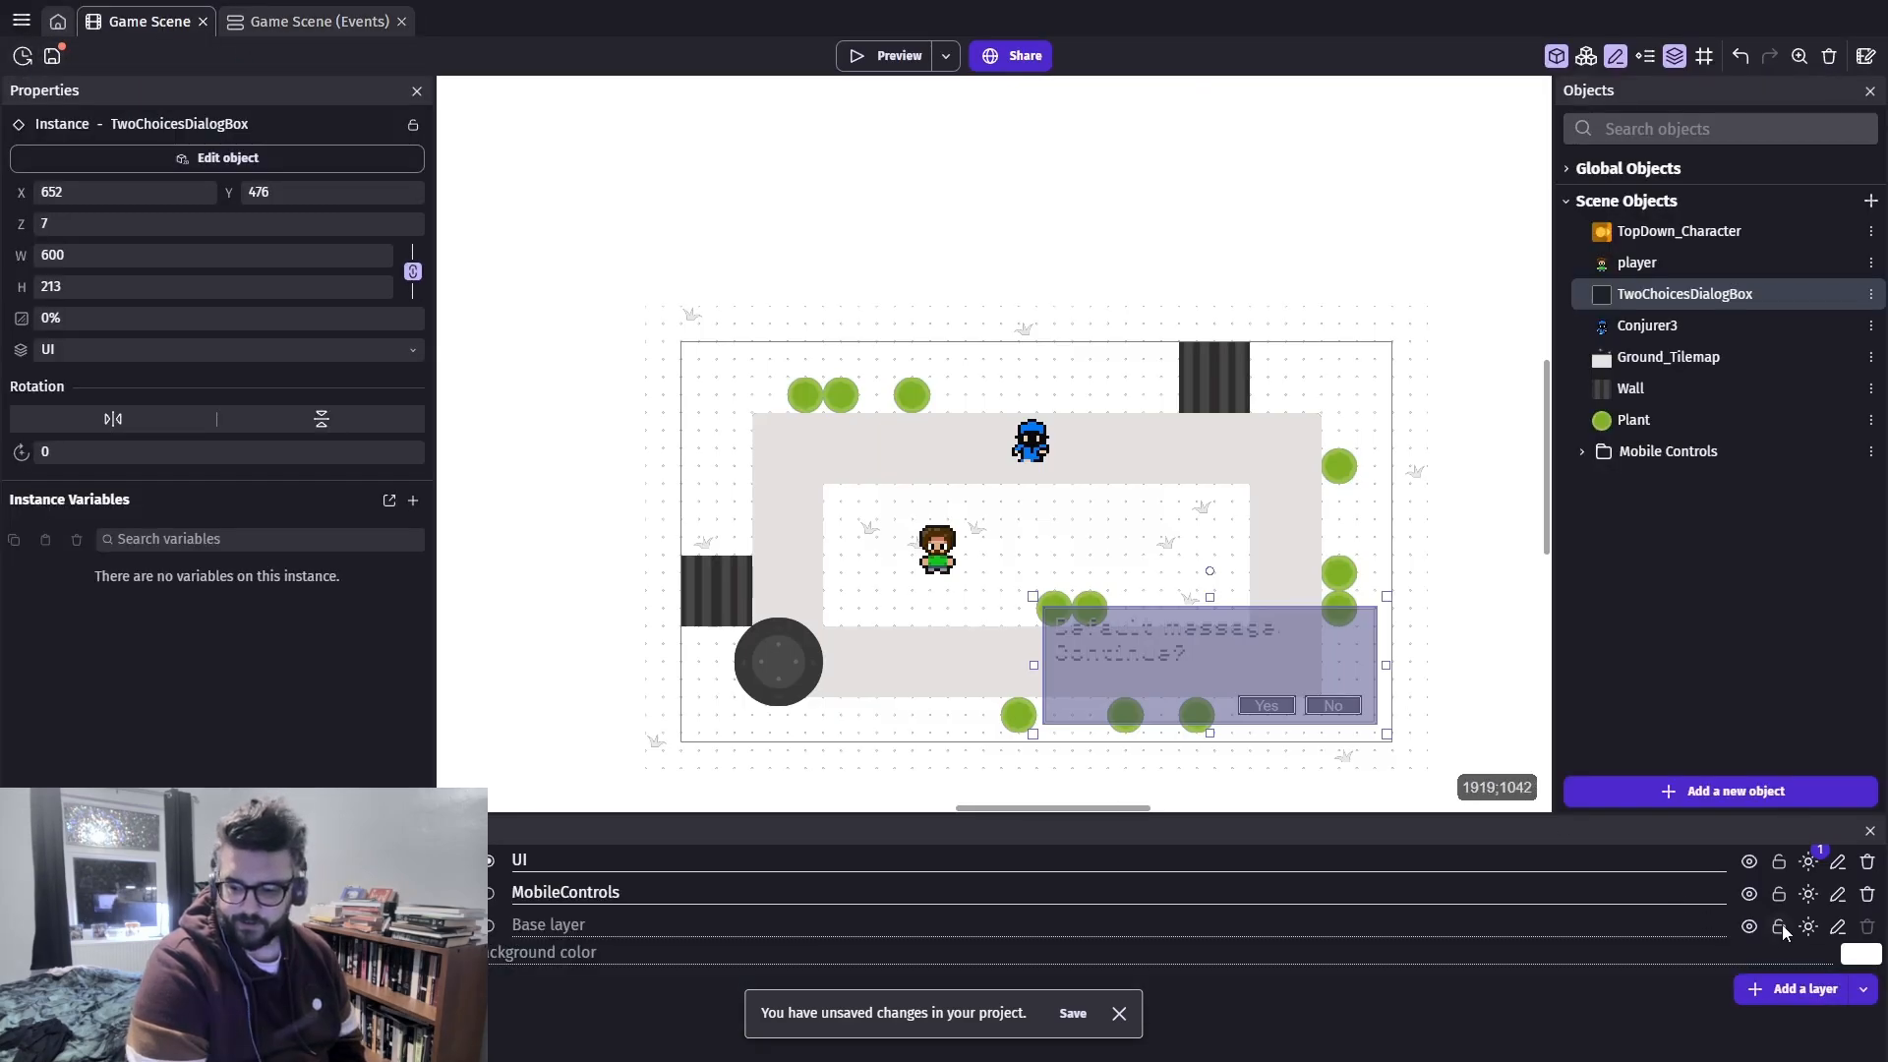
click(320, 21)
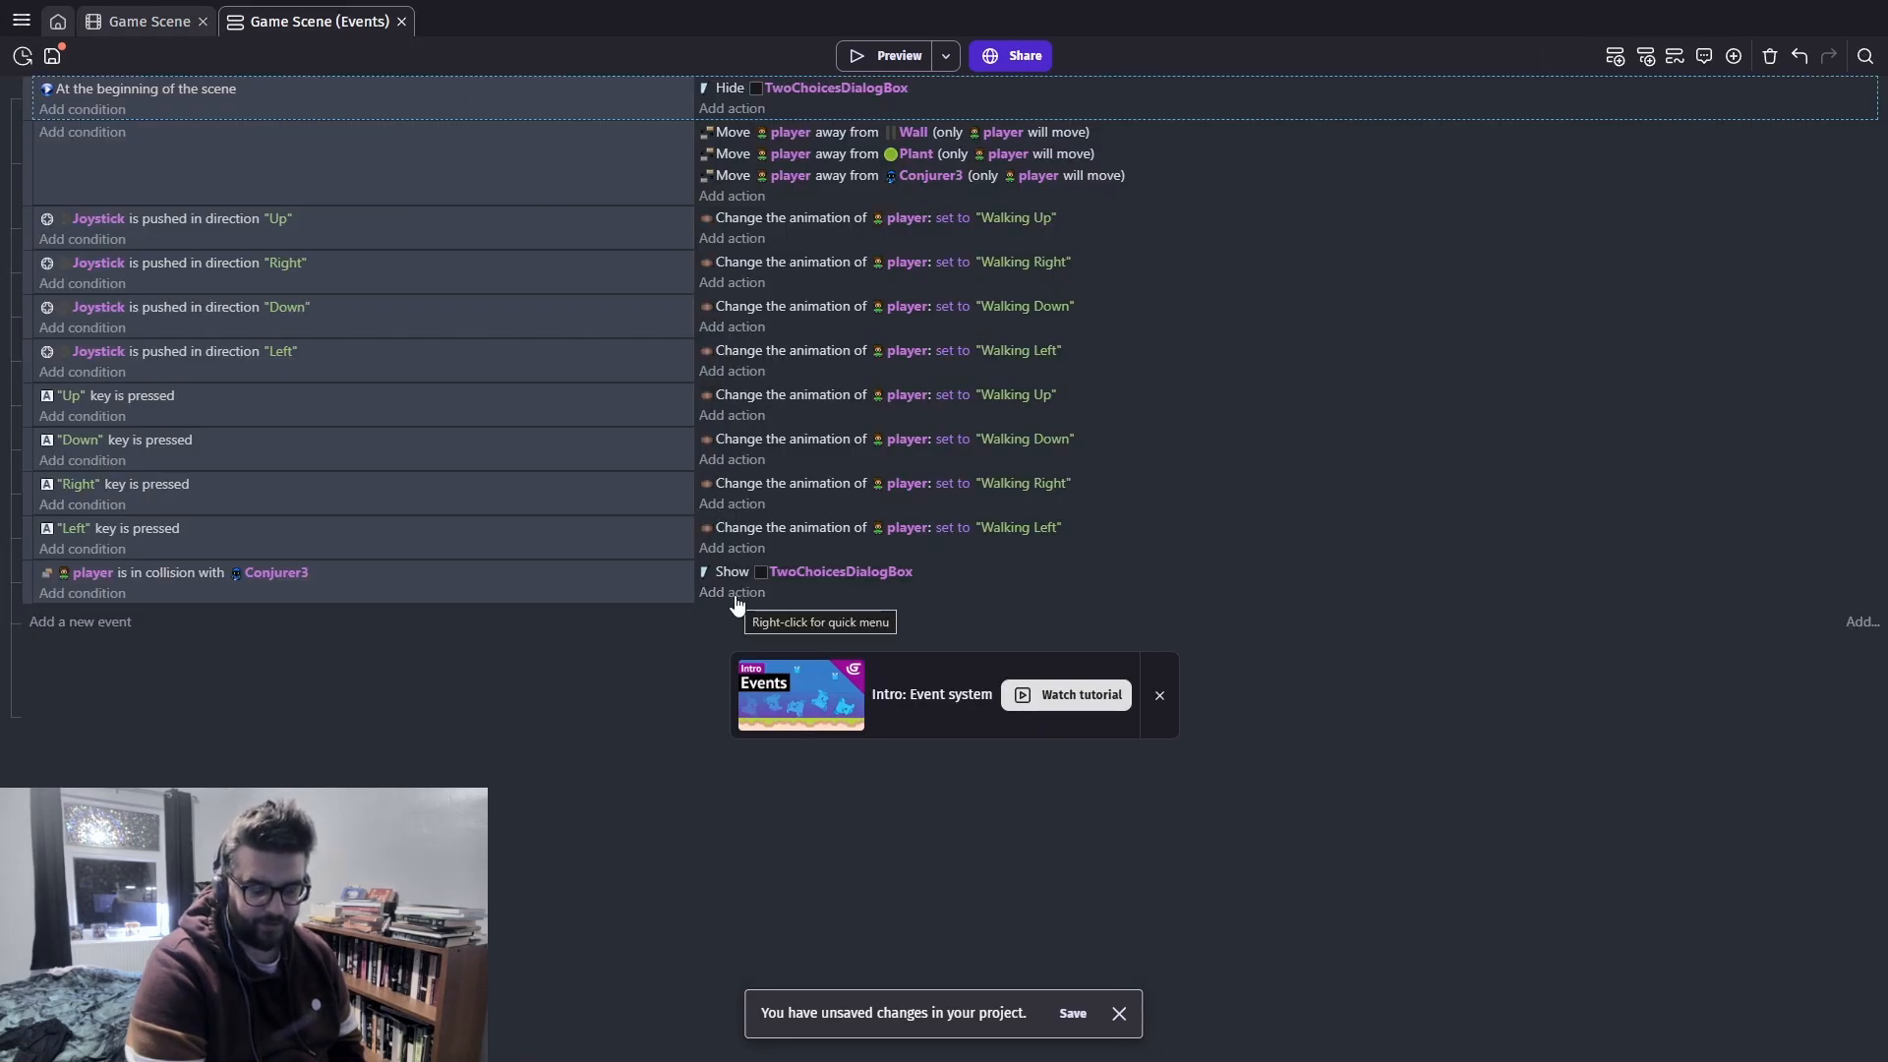
click(735, 594)
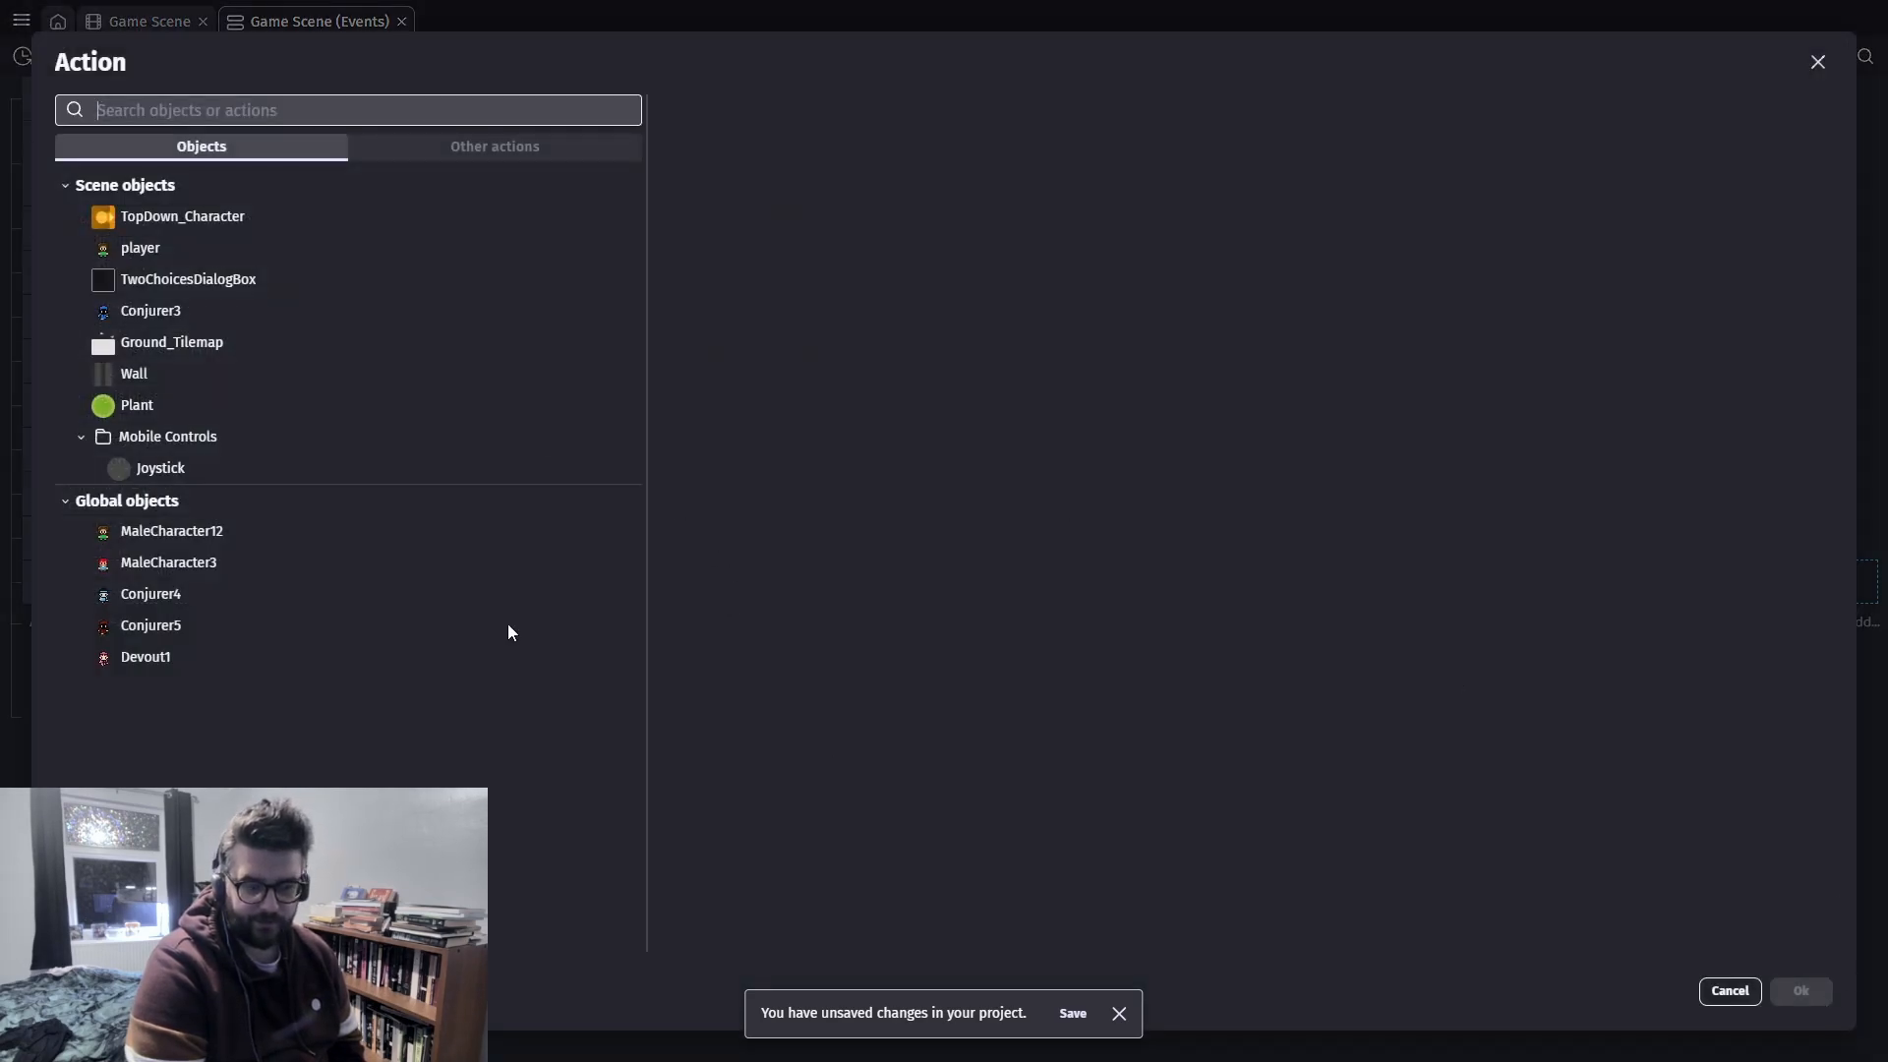
click(253, 285)
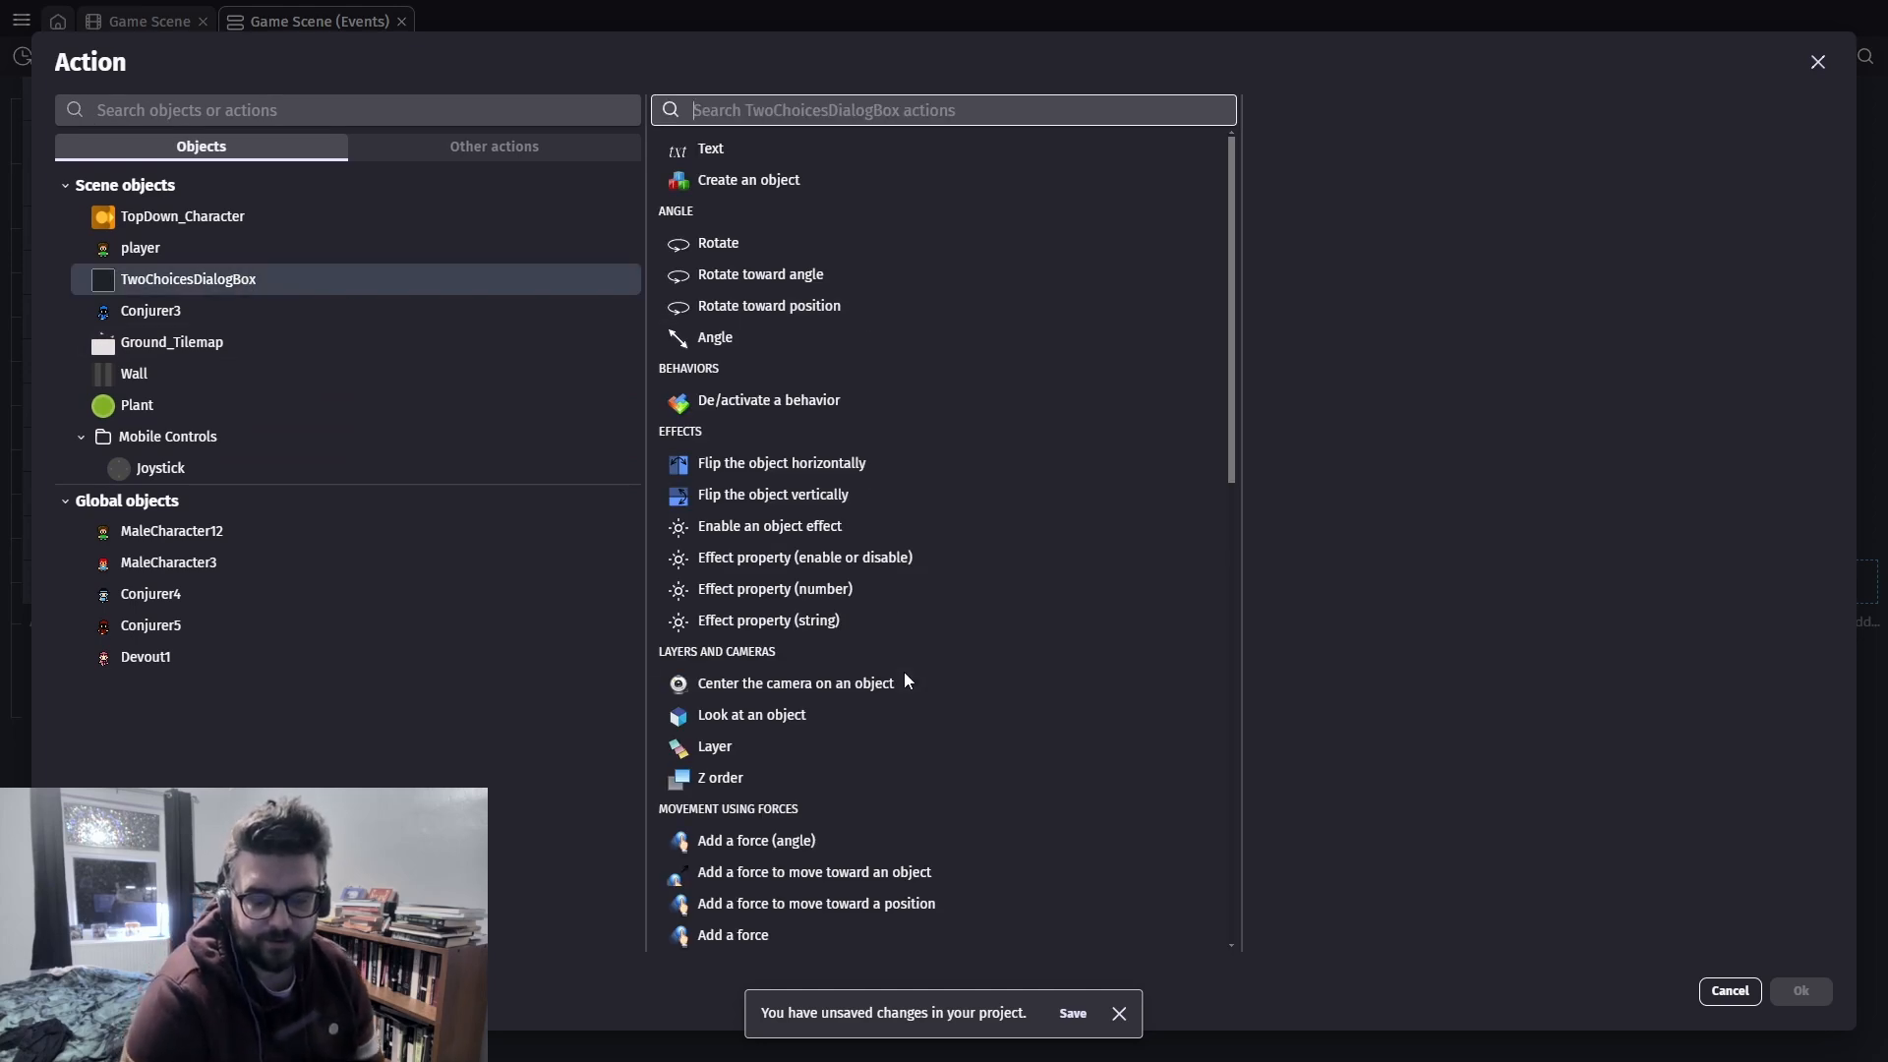
scroll(903, 629, down, 2)
scroll(903, 572, down, 3)
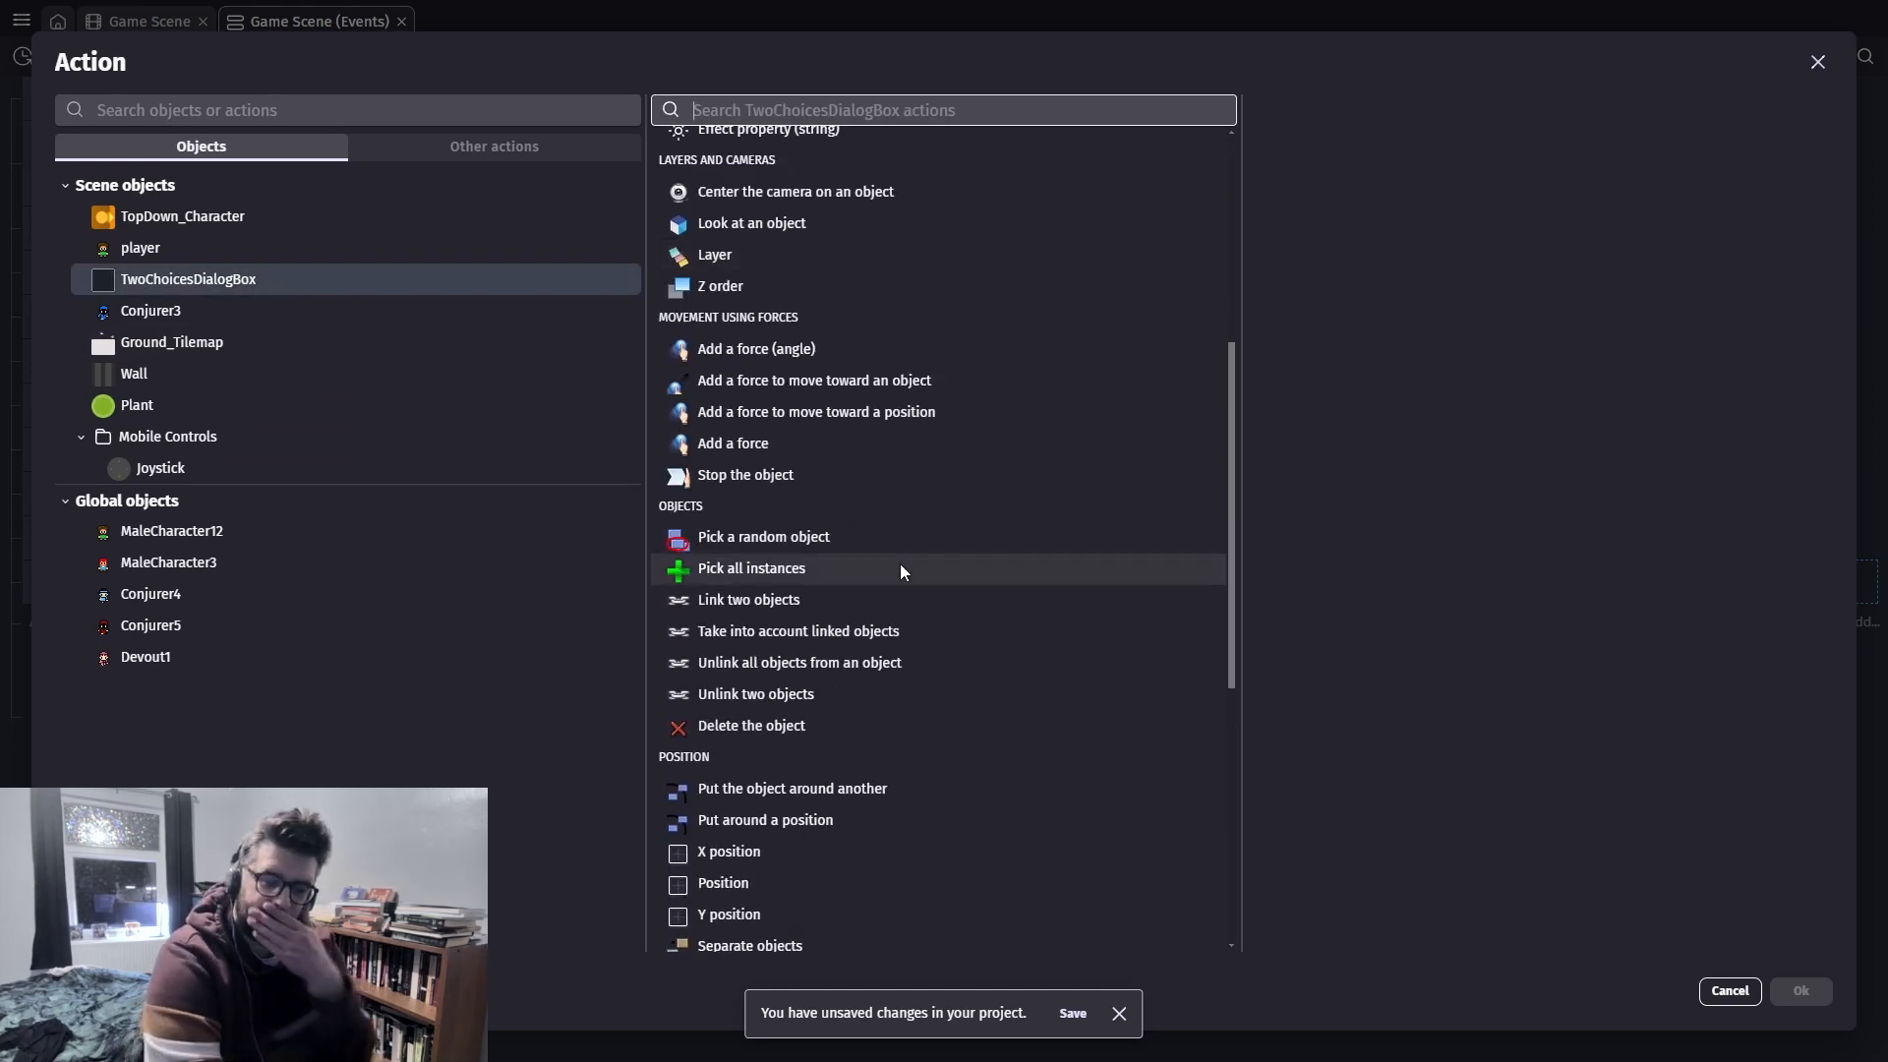
scroll(914, 570, down, 2)
scroll(1000, 629, down, 4)
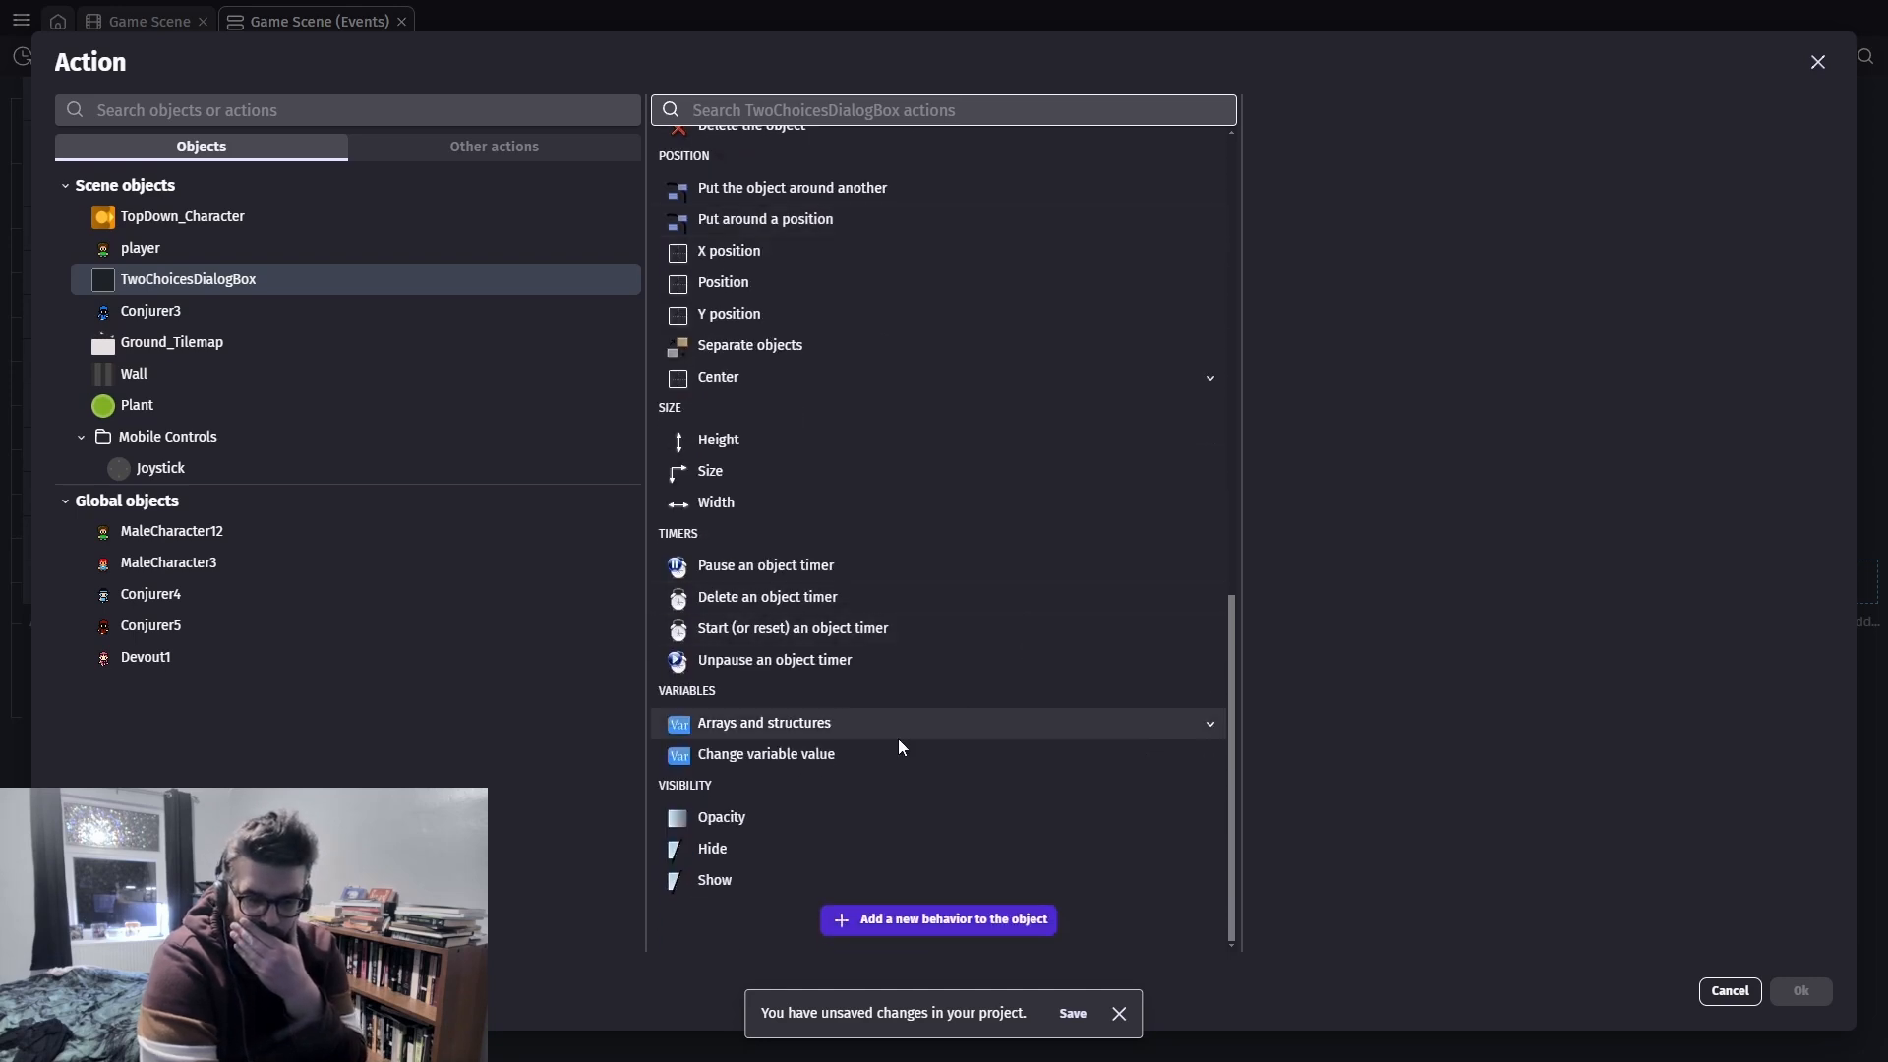
scroll(1111, 716, up, 3)
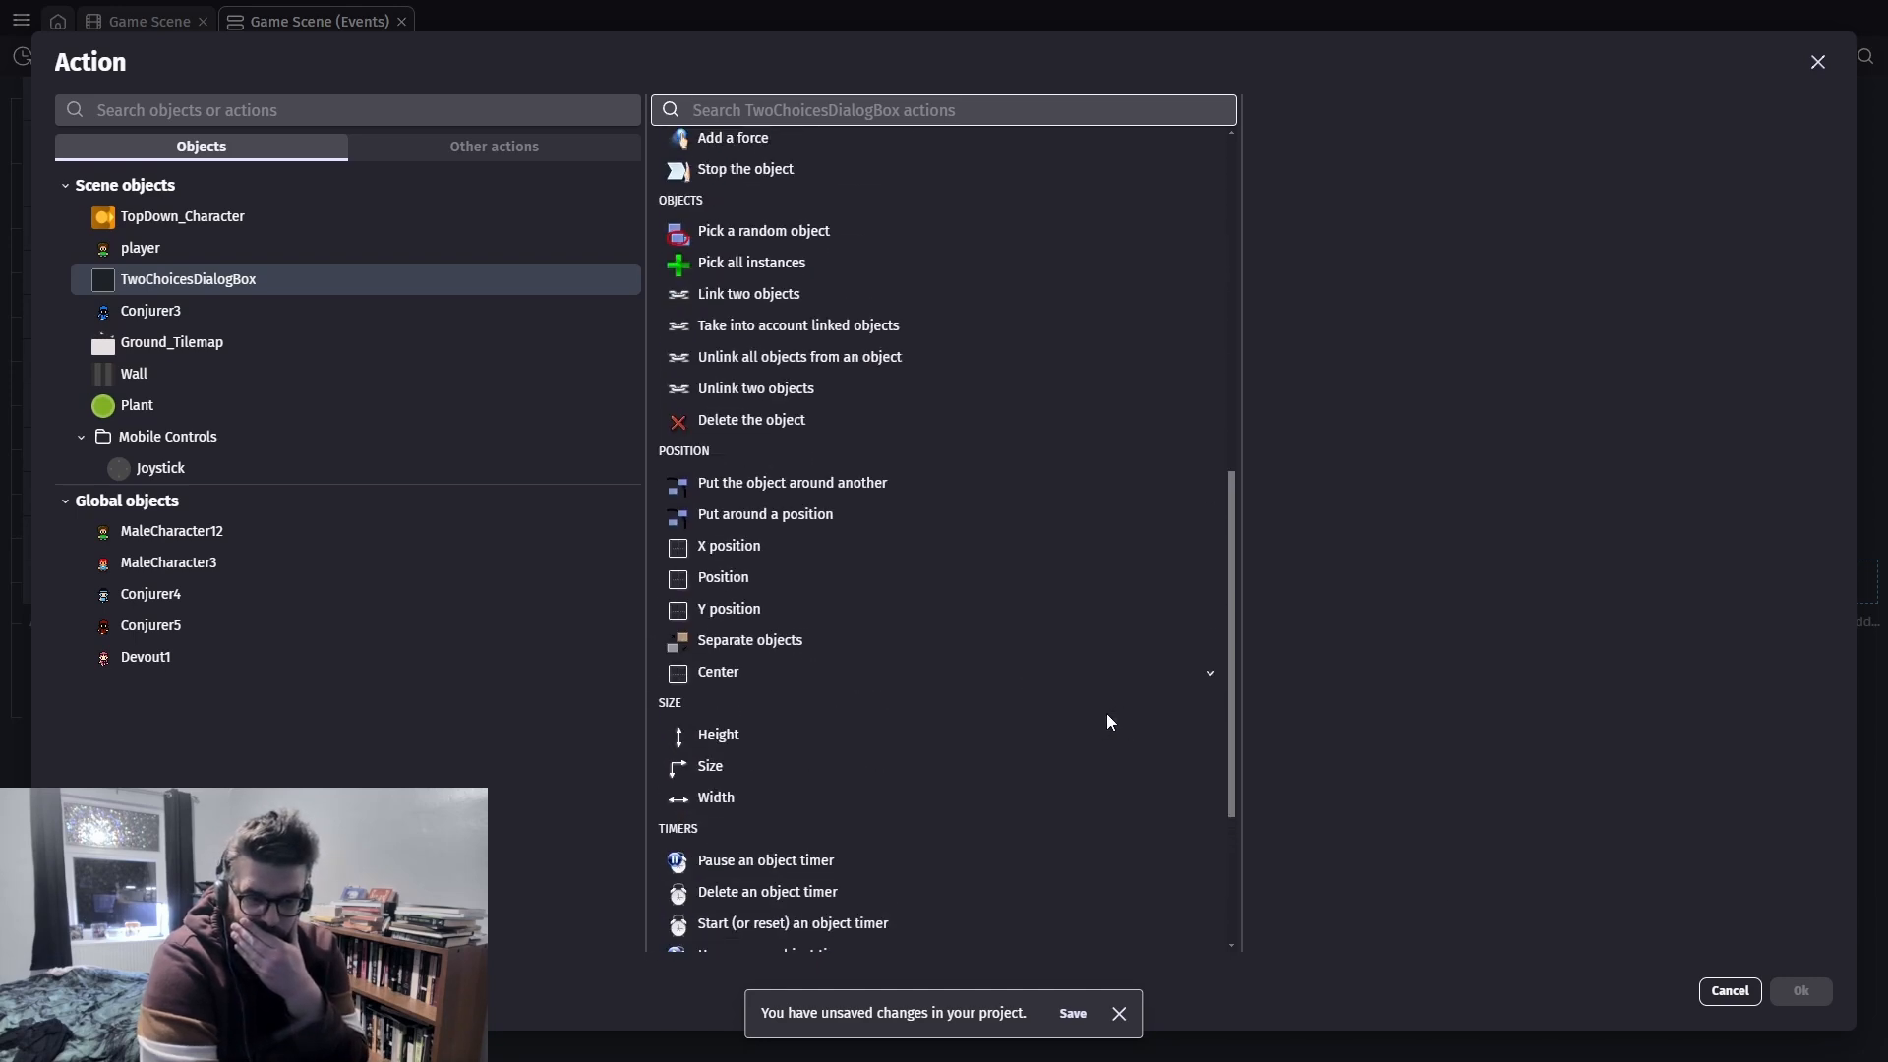
scroll(1141, 307, up, 8)
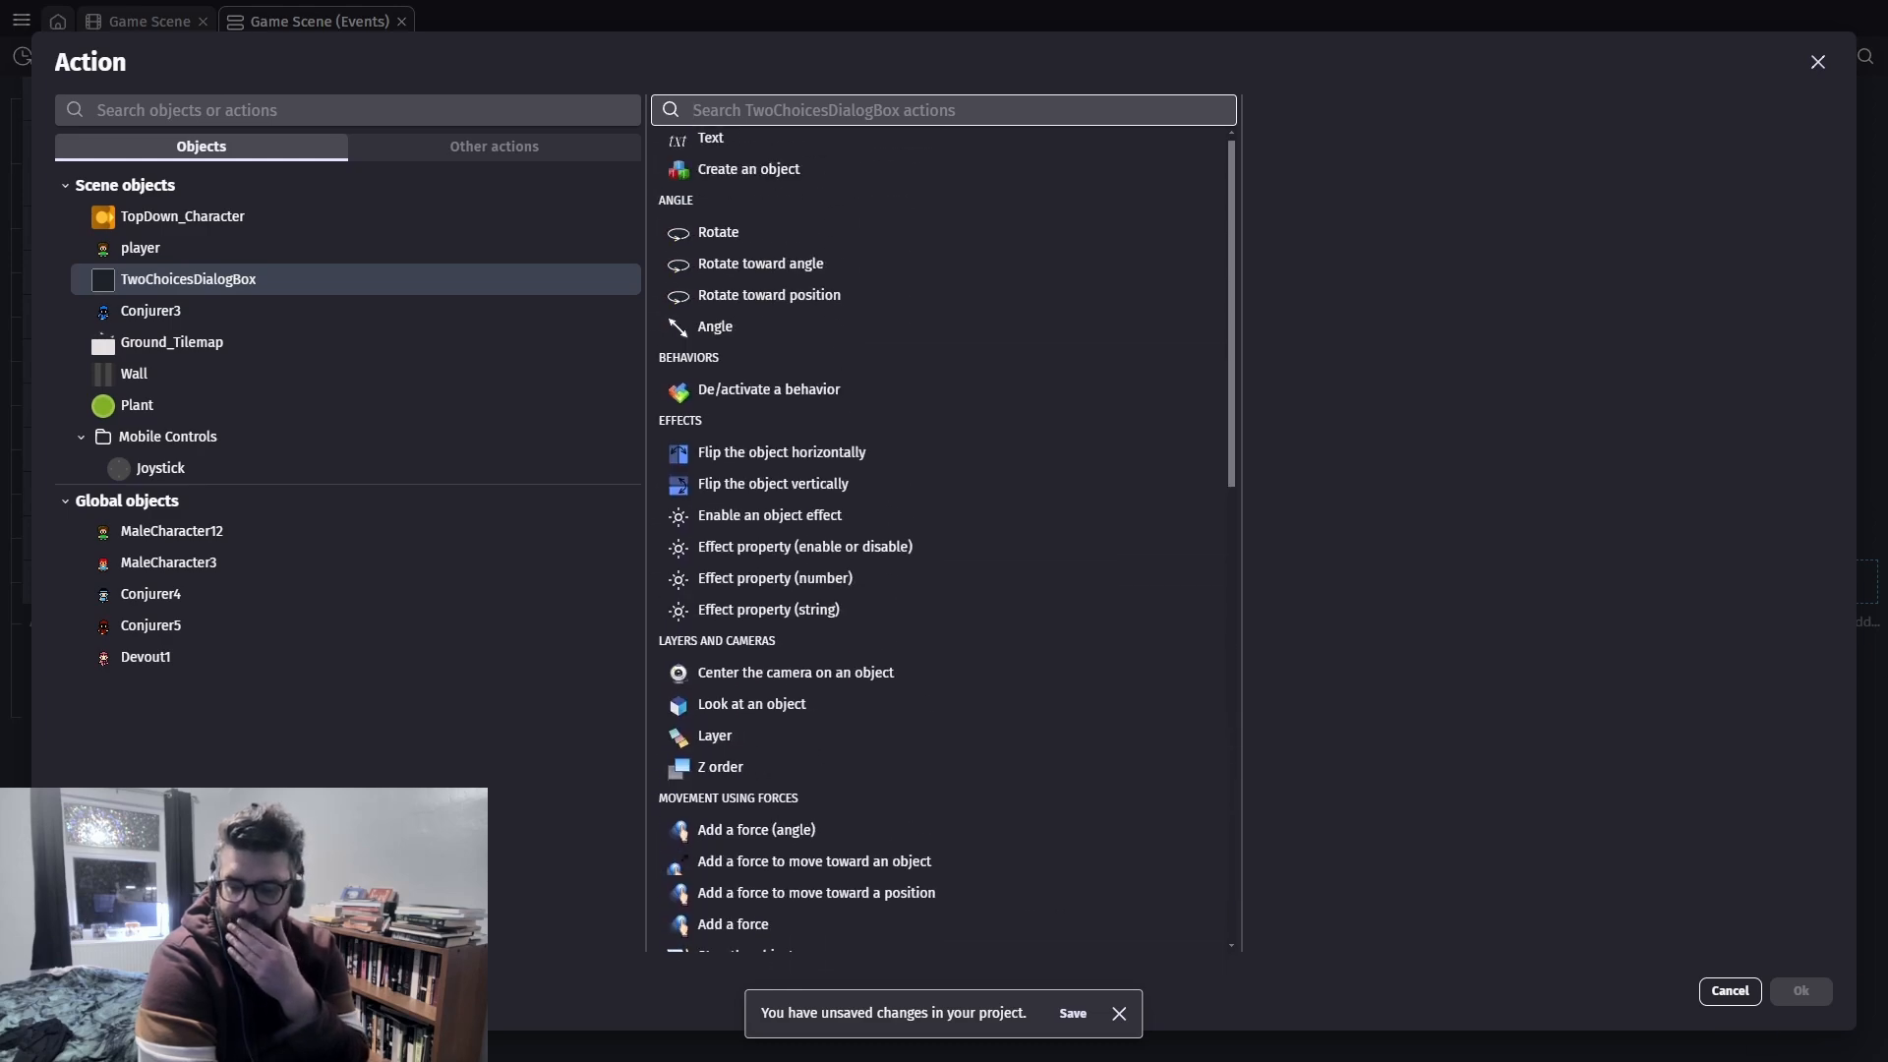
click(1728, 991)
Preview the game in a maximized window and walk the player toward the blue character to test the dialog box
click(889, 59)
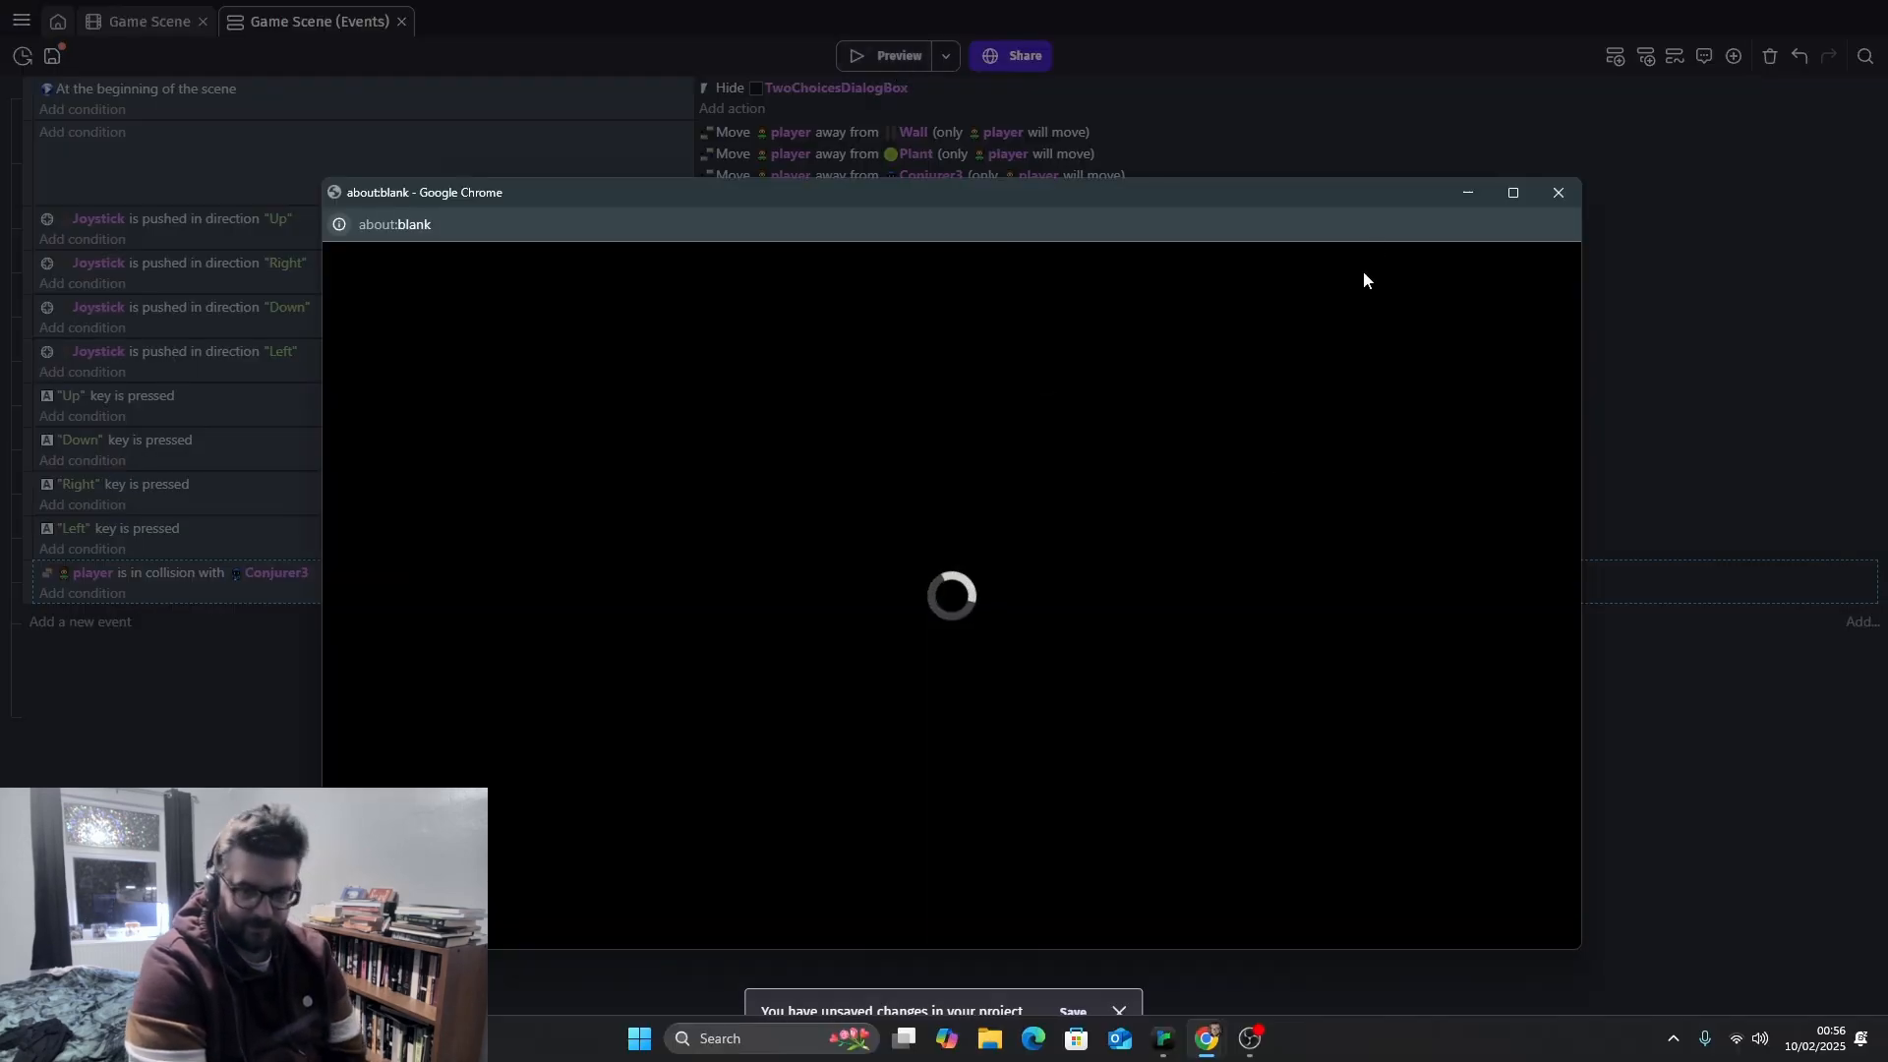
click(1513, 192)
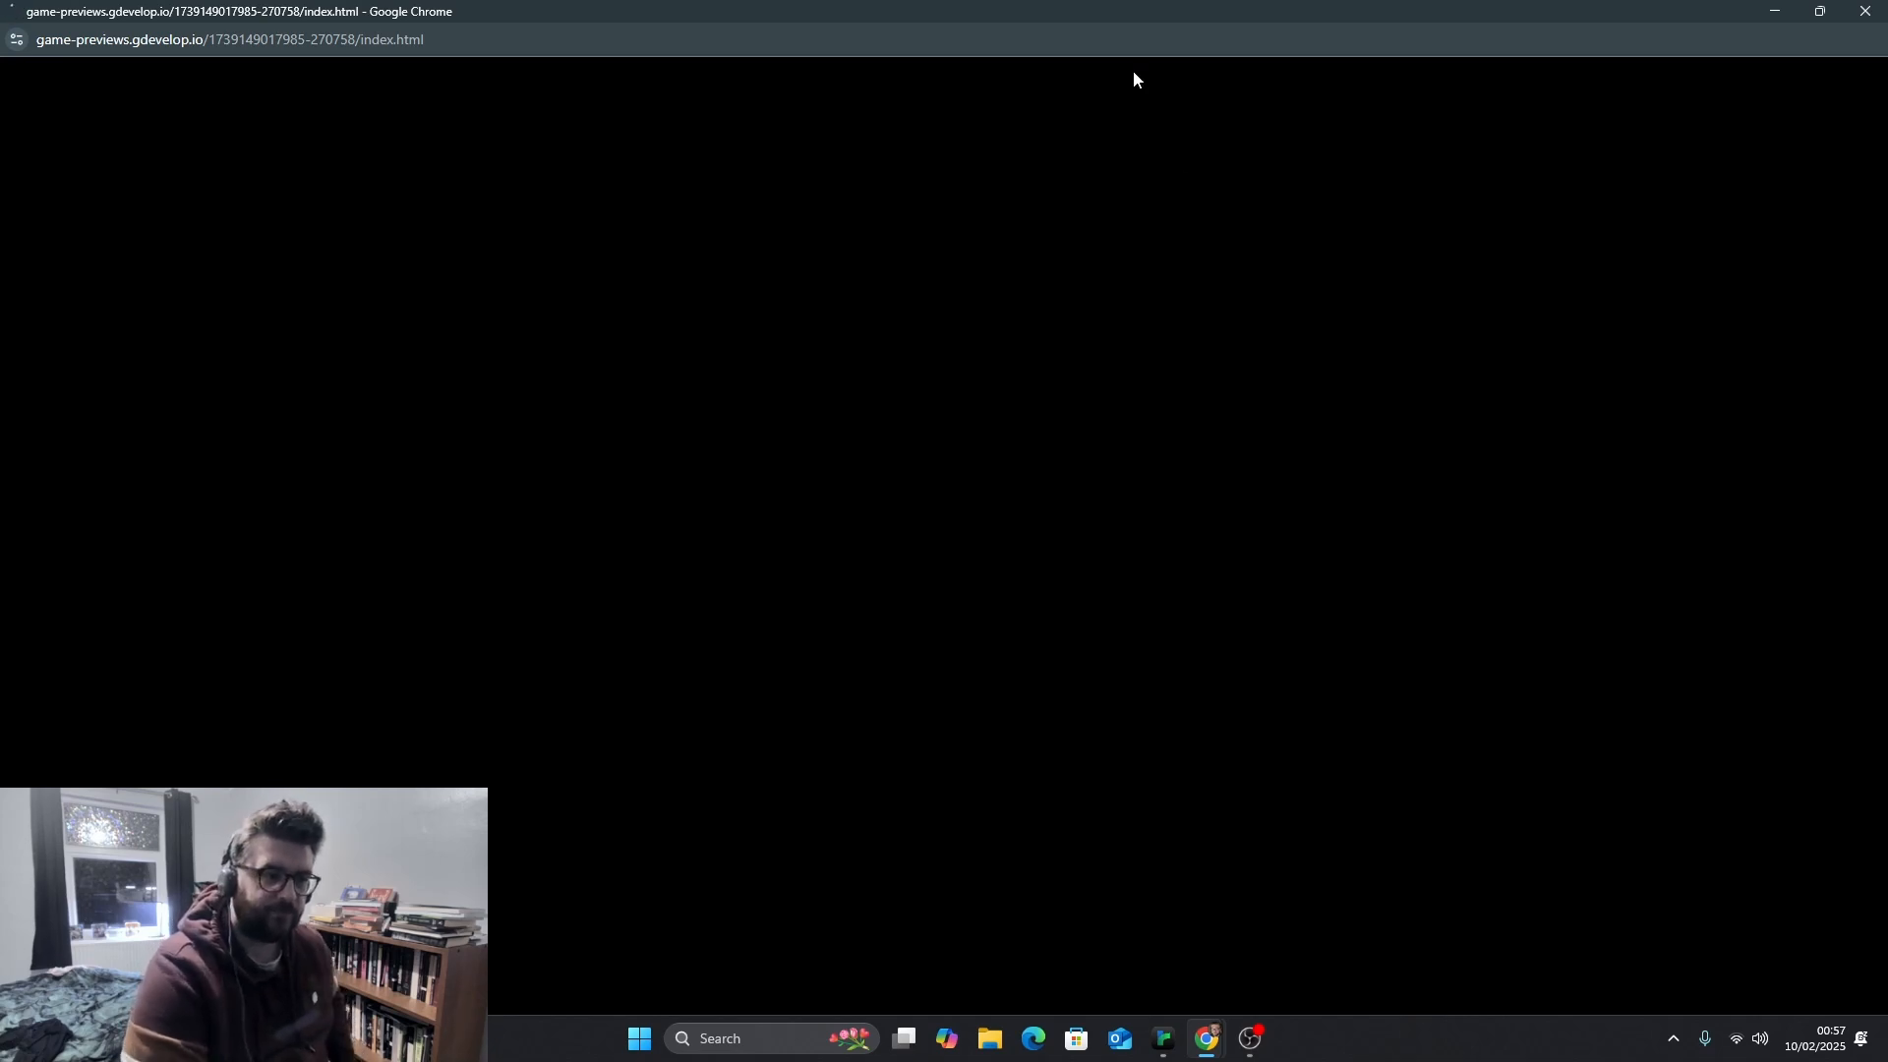
drag(1027, 14, 861, 286)
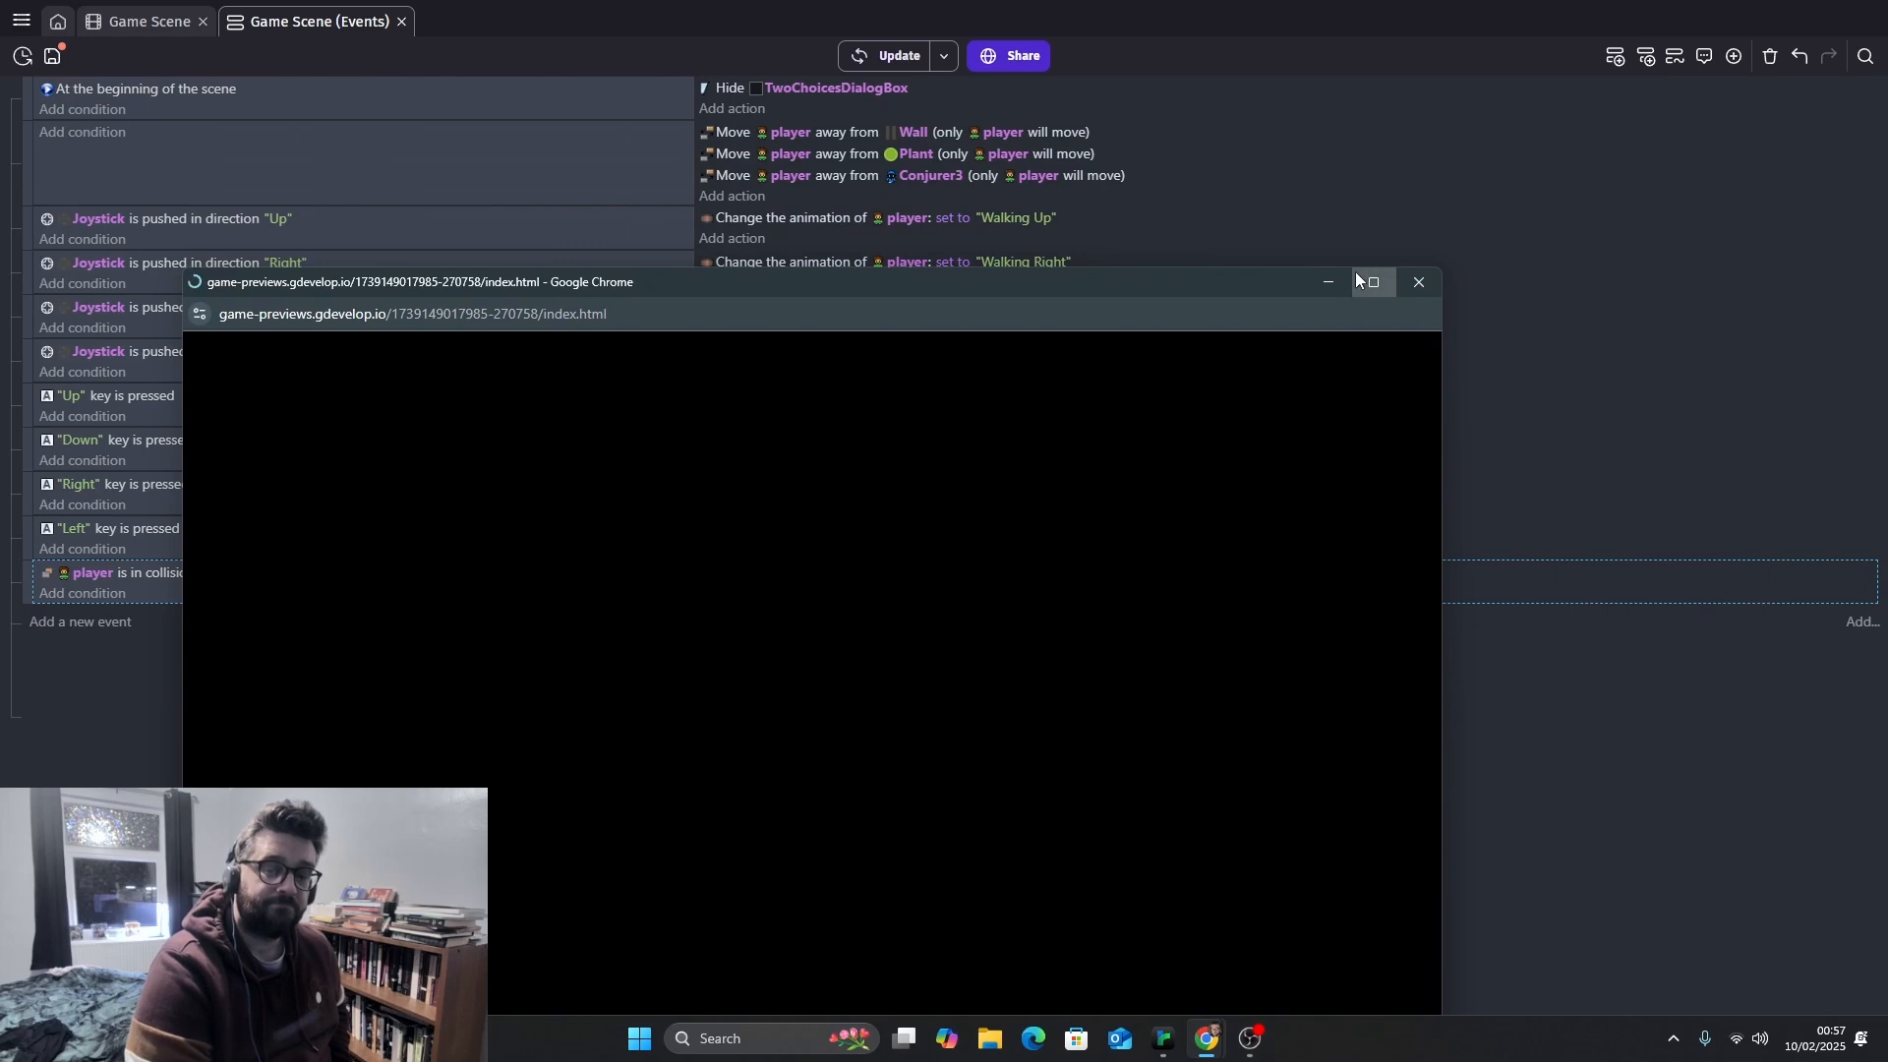
click(1359, 276)
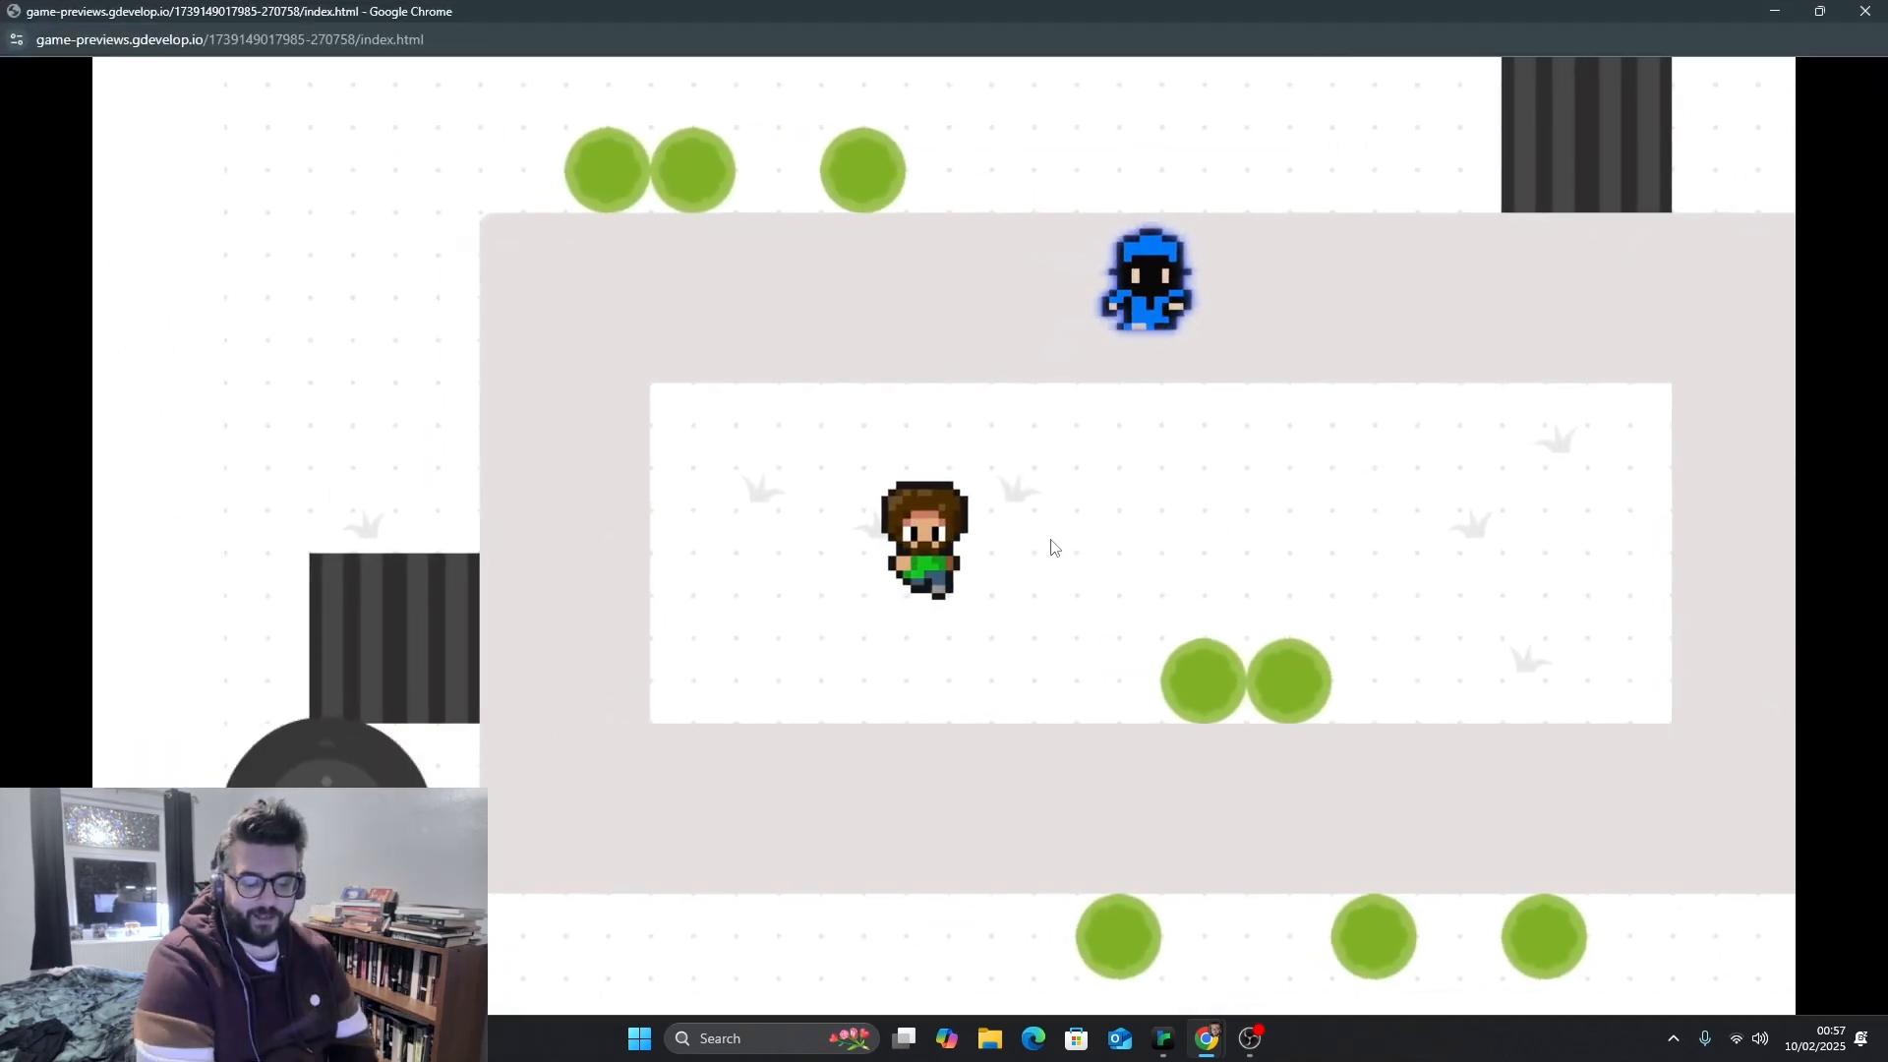
key(Right)
key(Up)
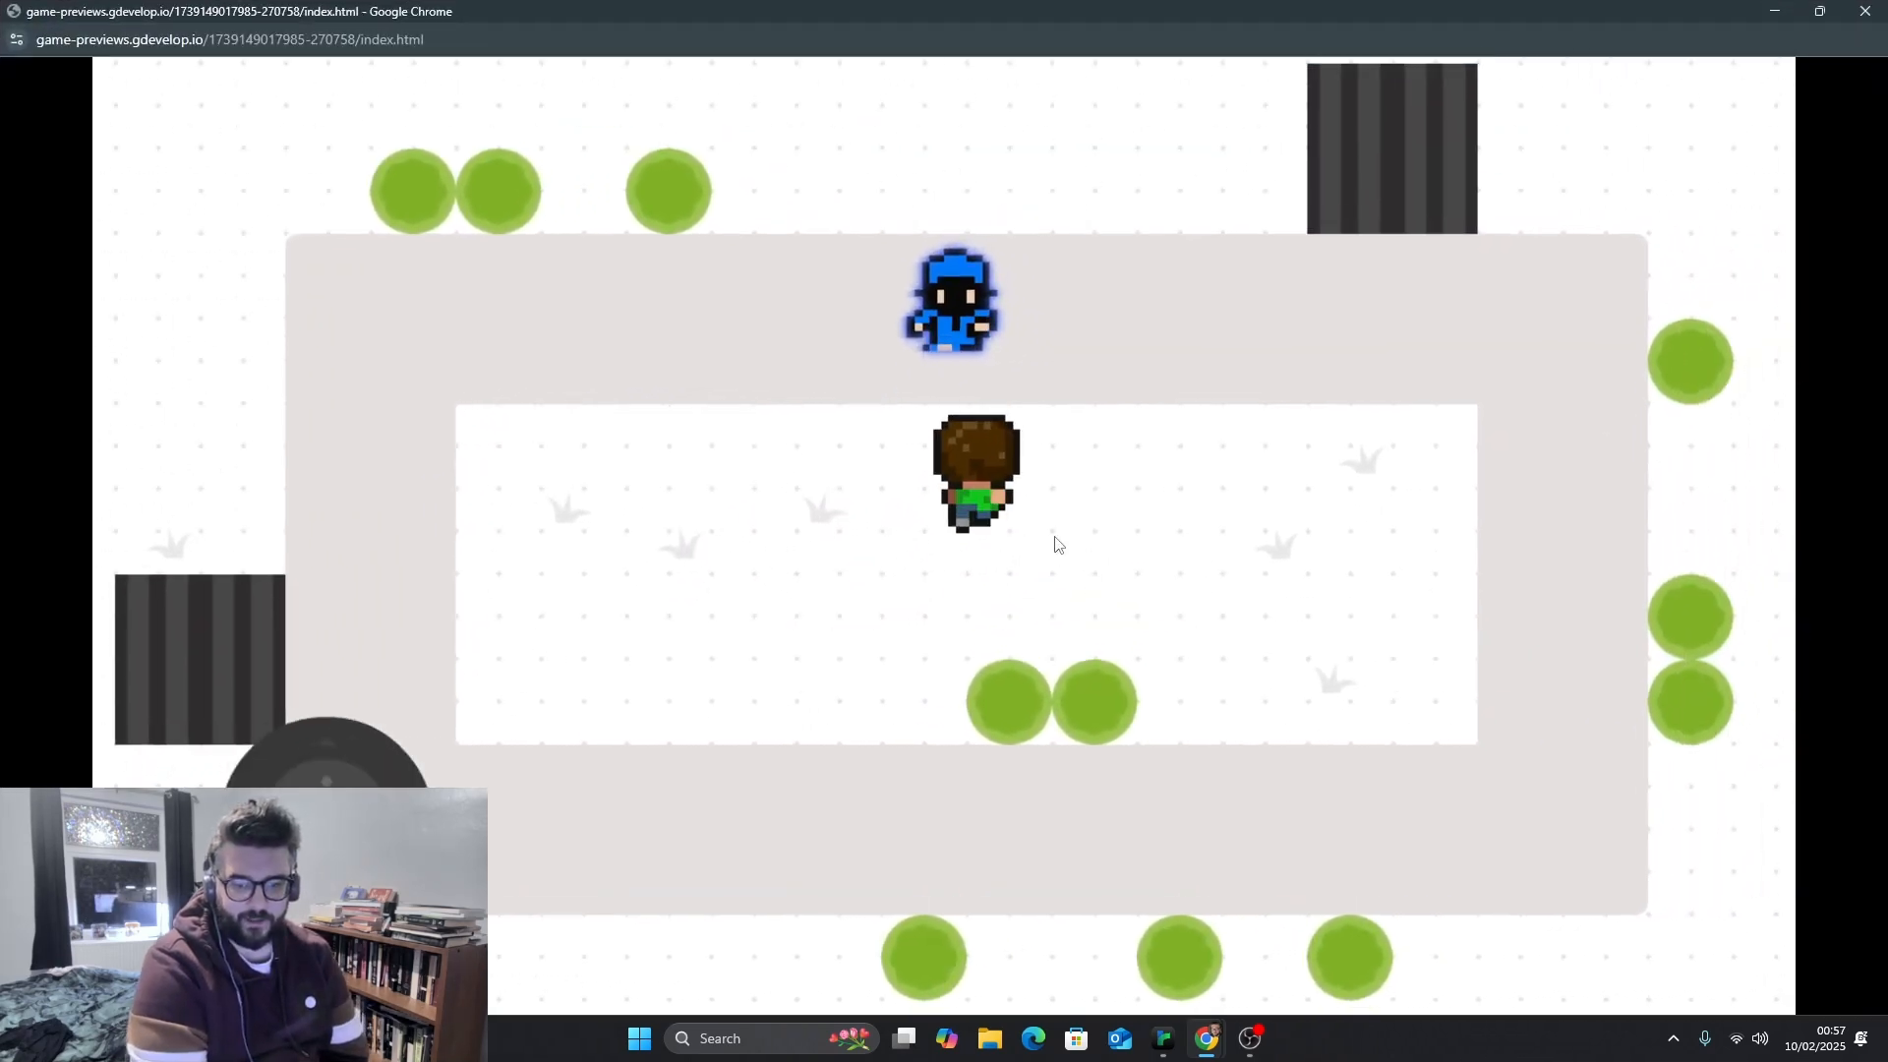
key(Right)
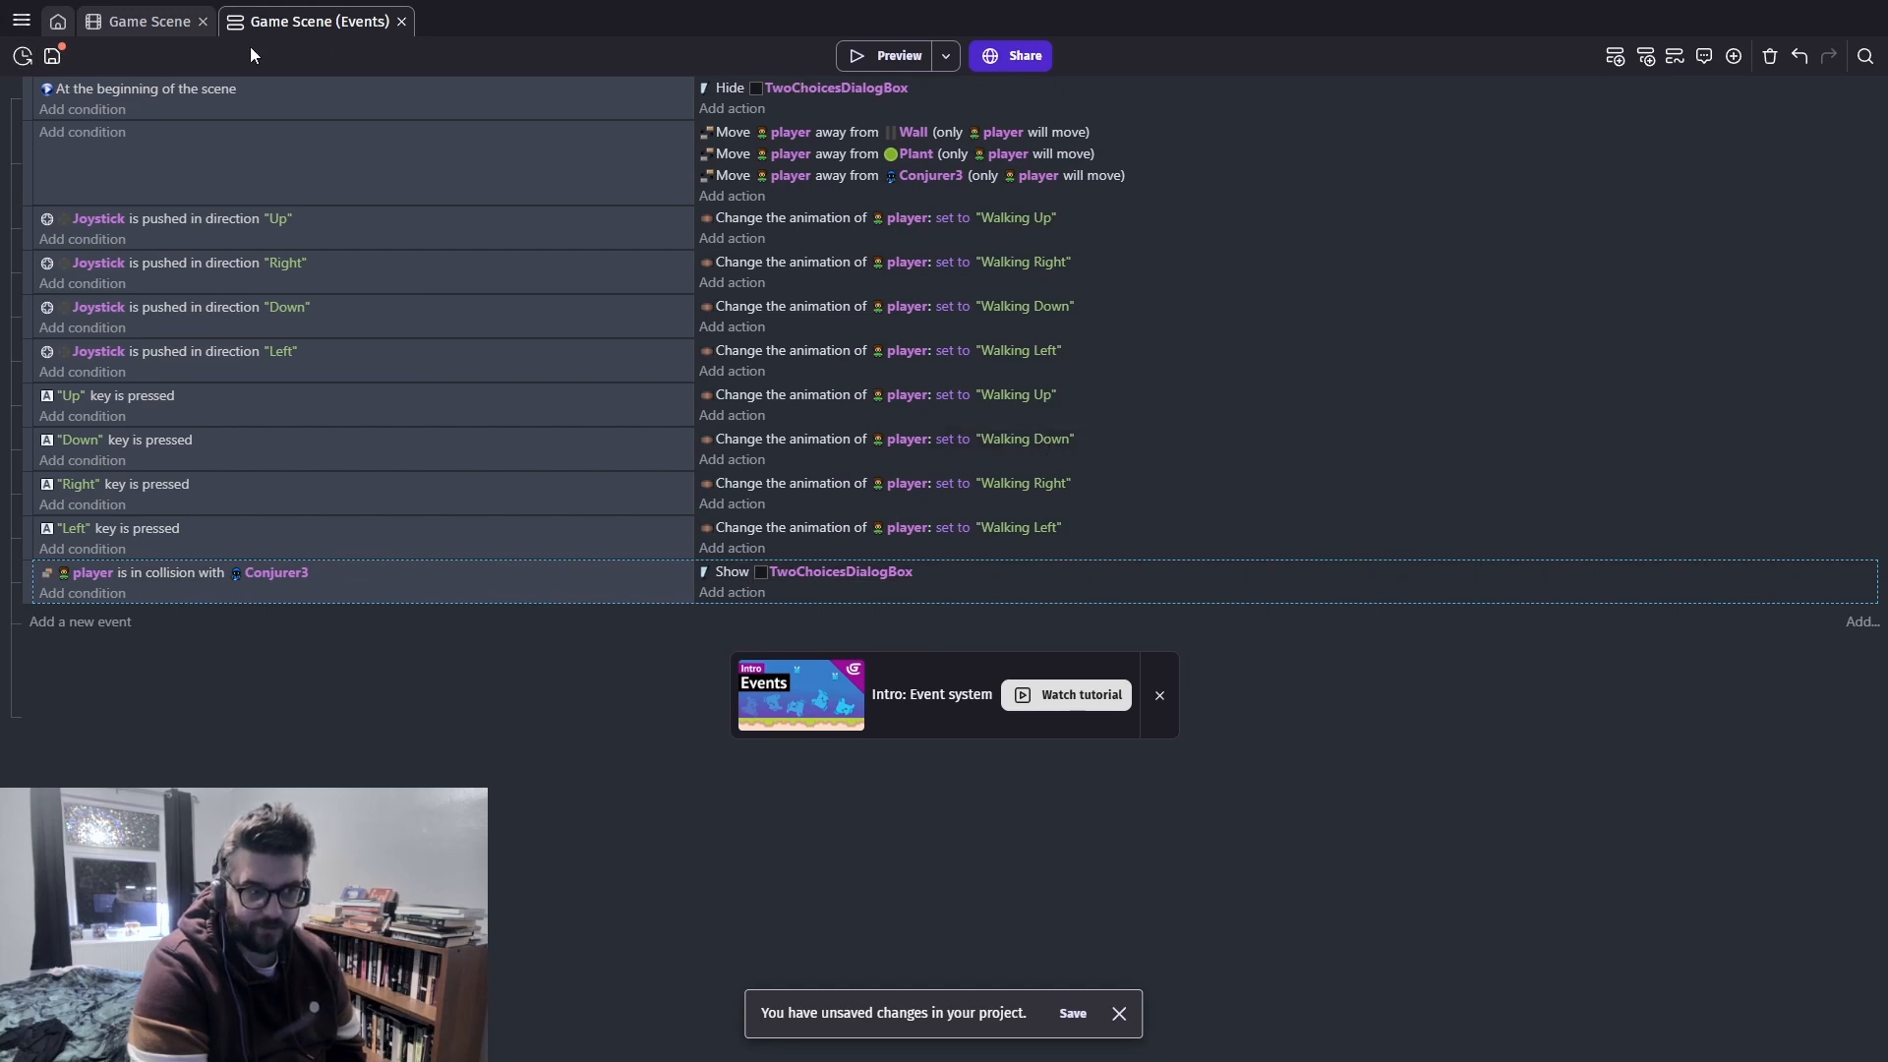
Set the TwoChoicesDialogBox instance's opacity to 100% in the scene and launch a maximized preview
click(131, 22)
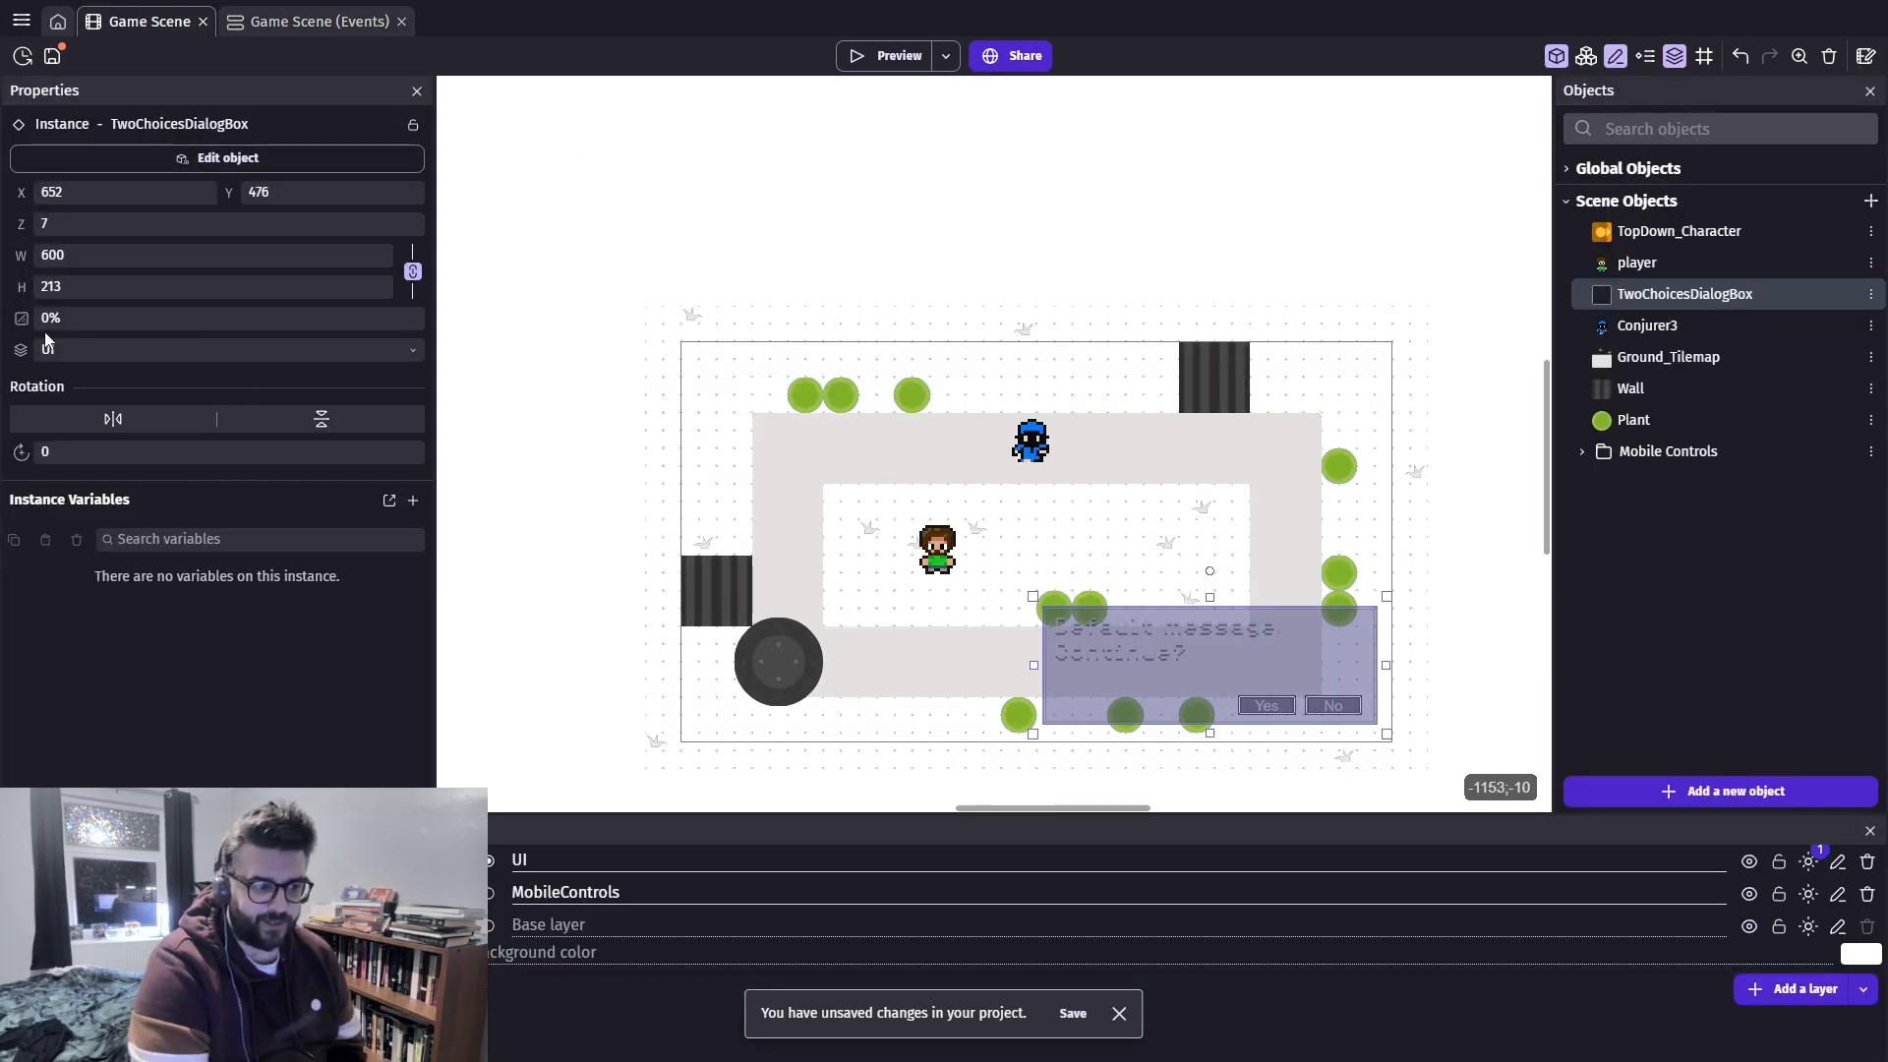
drag(23, 319, 137, 318)
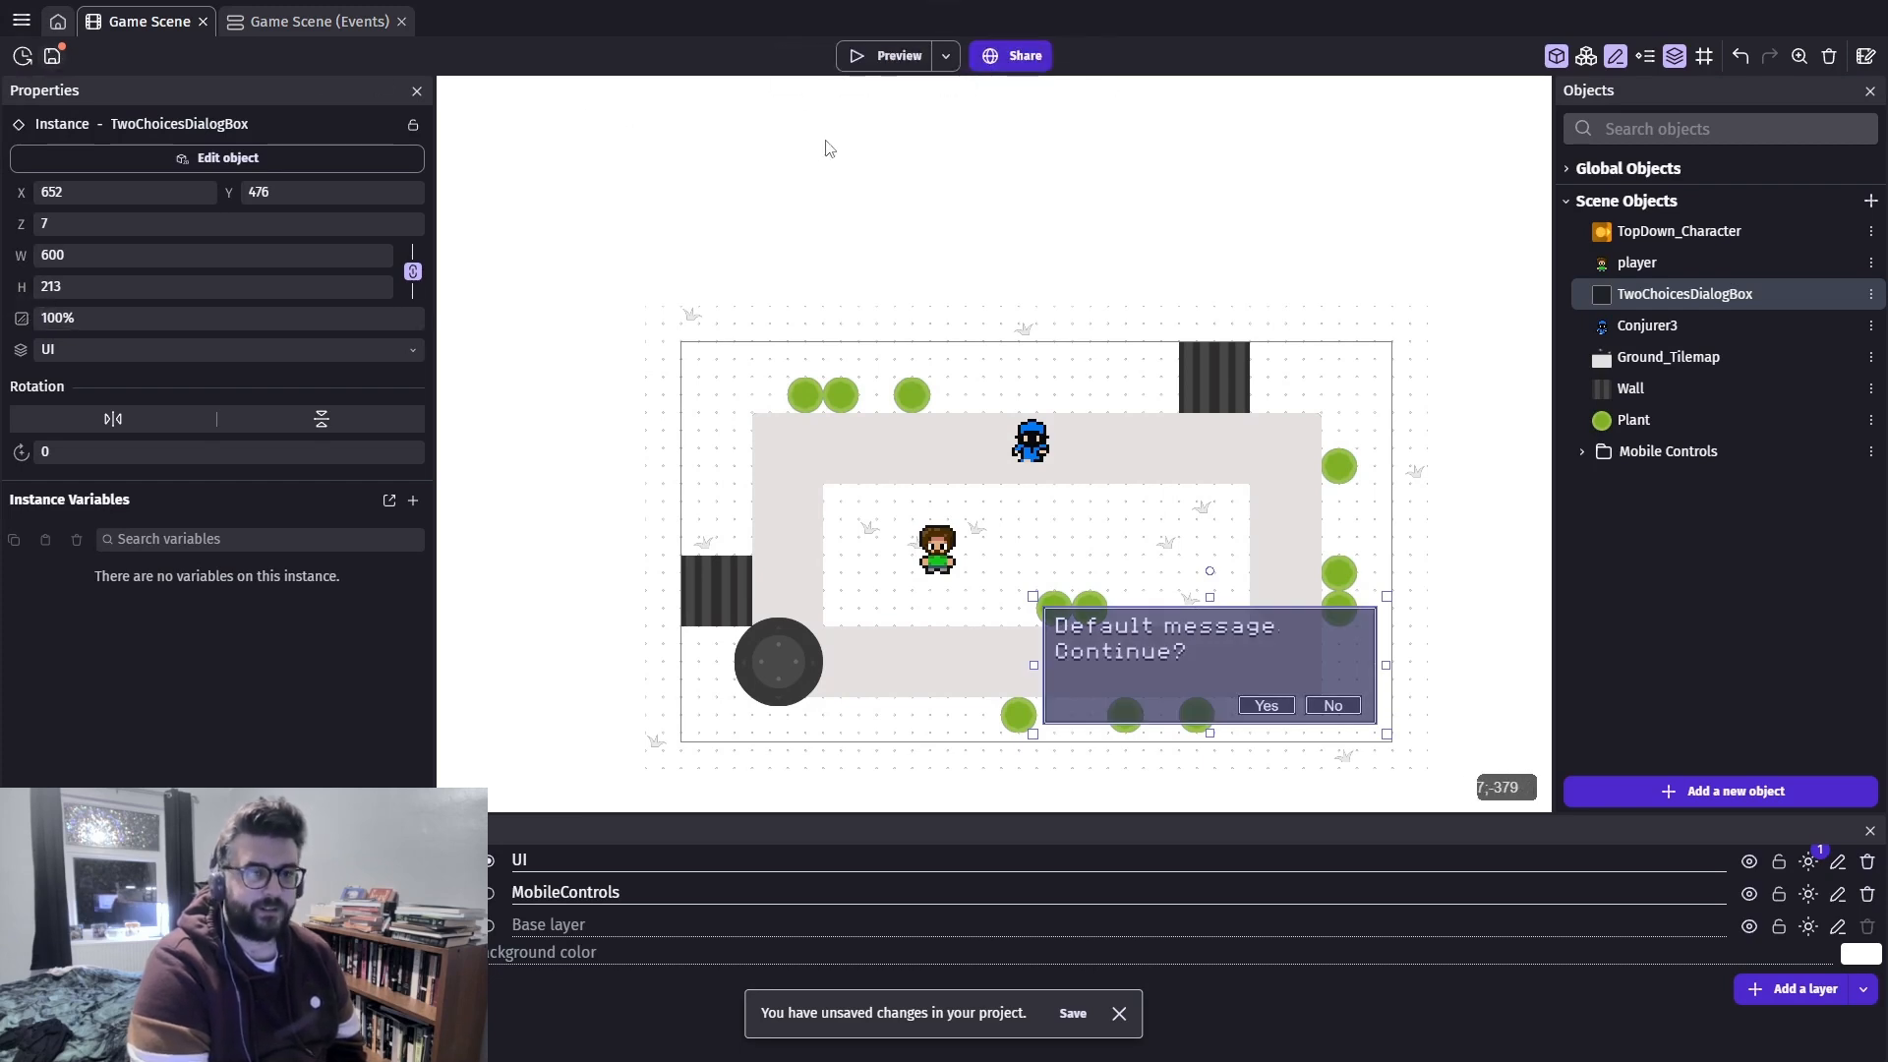
click(855, 67)
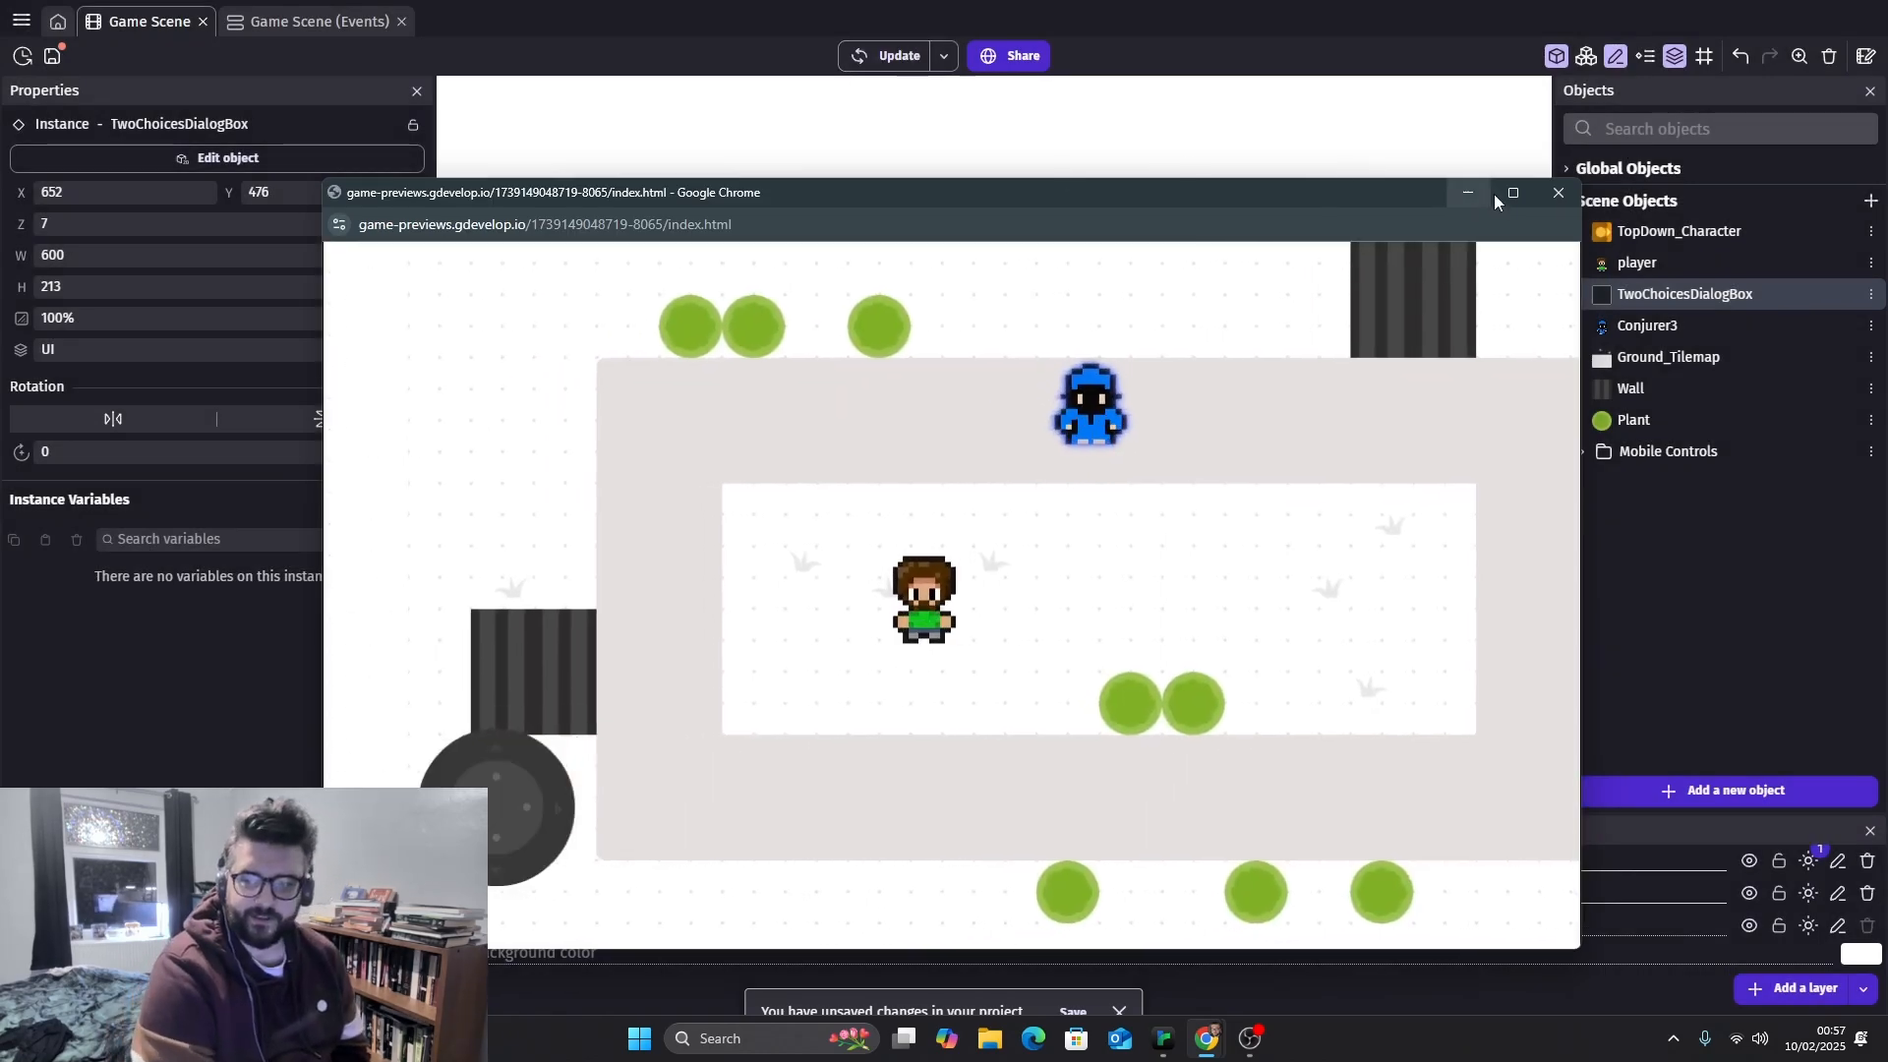
click(1513, 192)
Walk the player to the blue character, away from it and back again to test the dialog box, then leave the preview
key(Right)
key(Up)
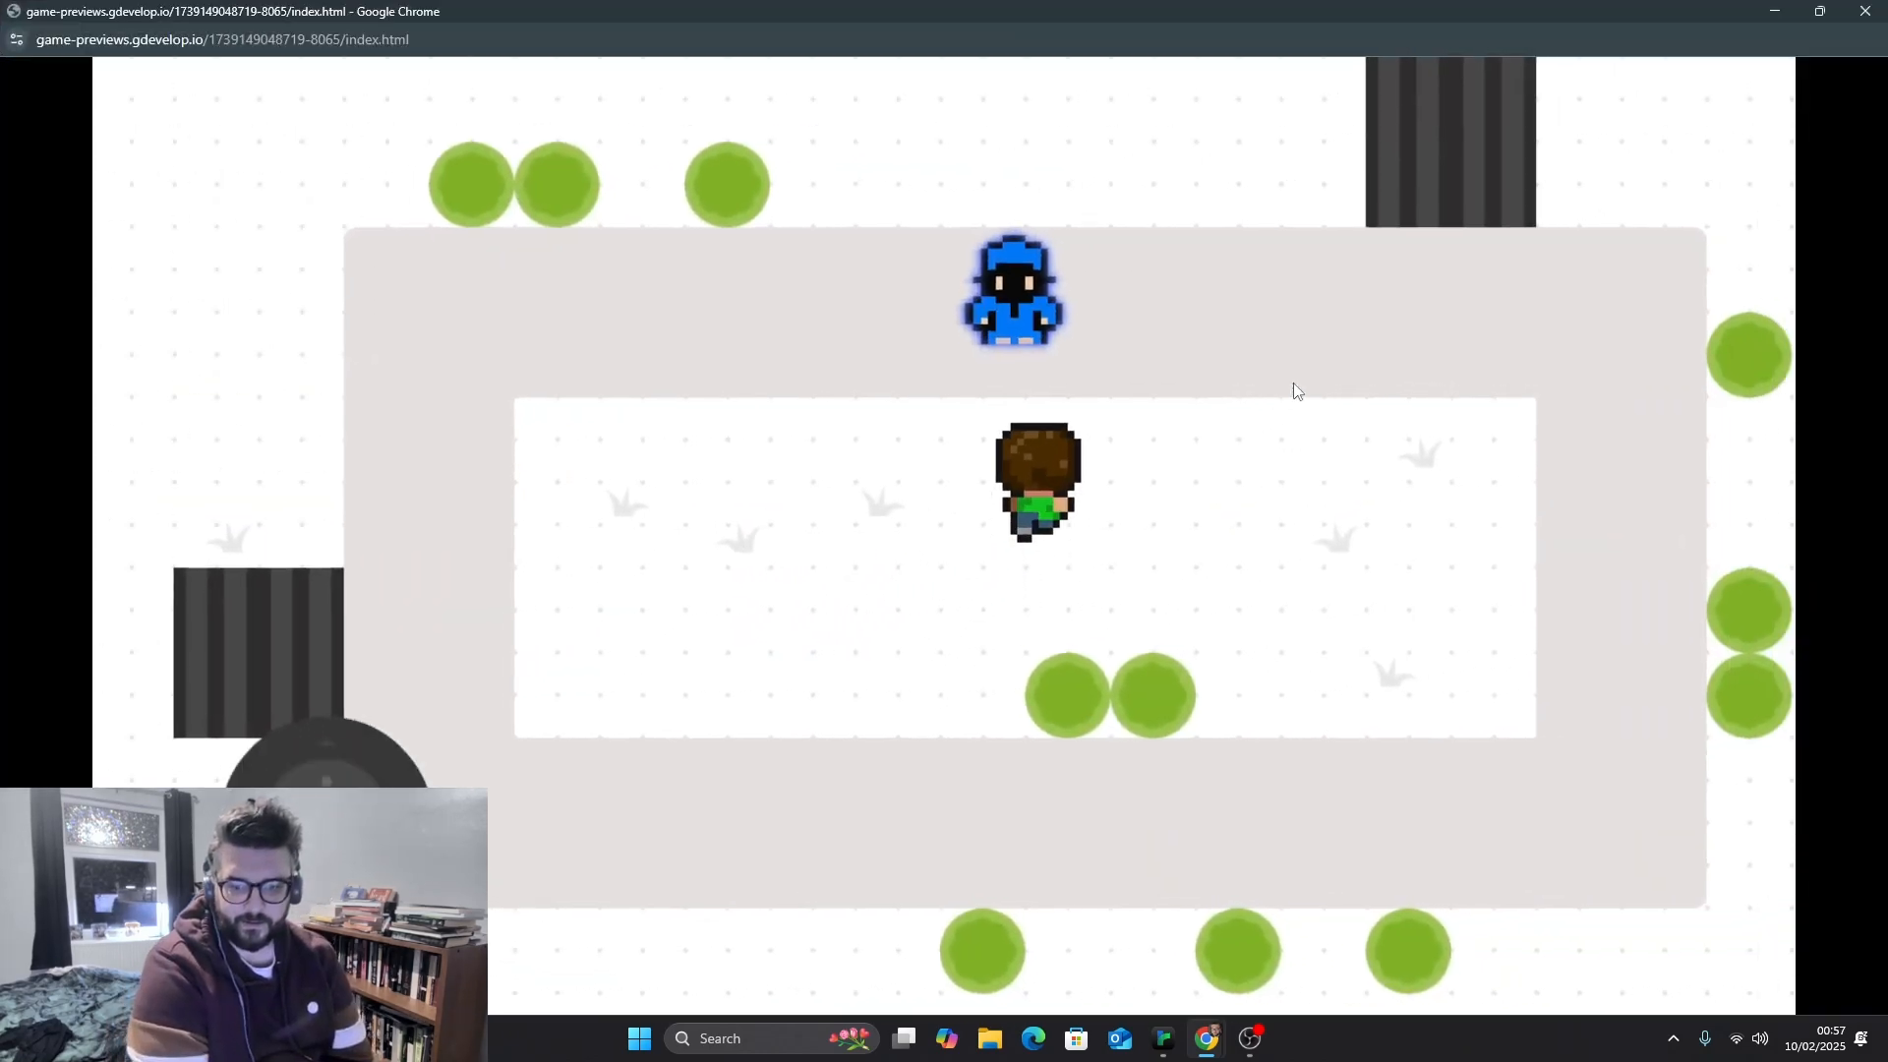
key(Down)
key(Left)
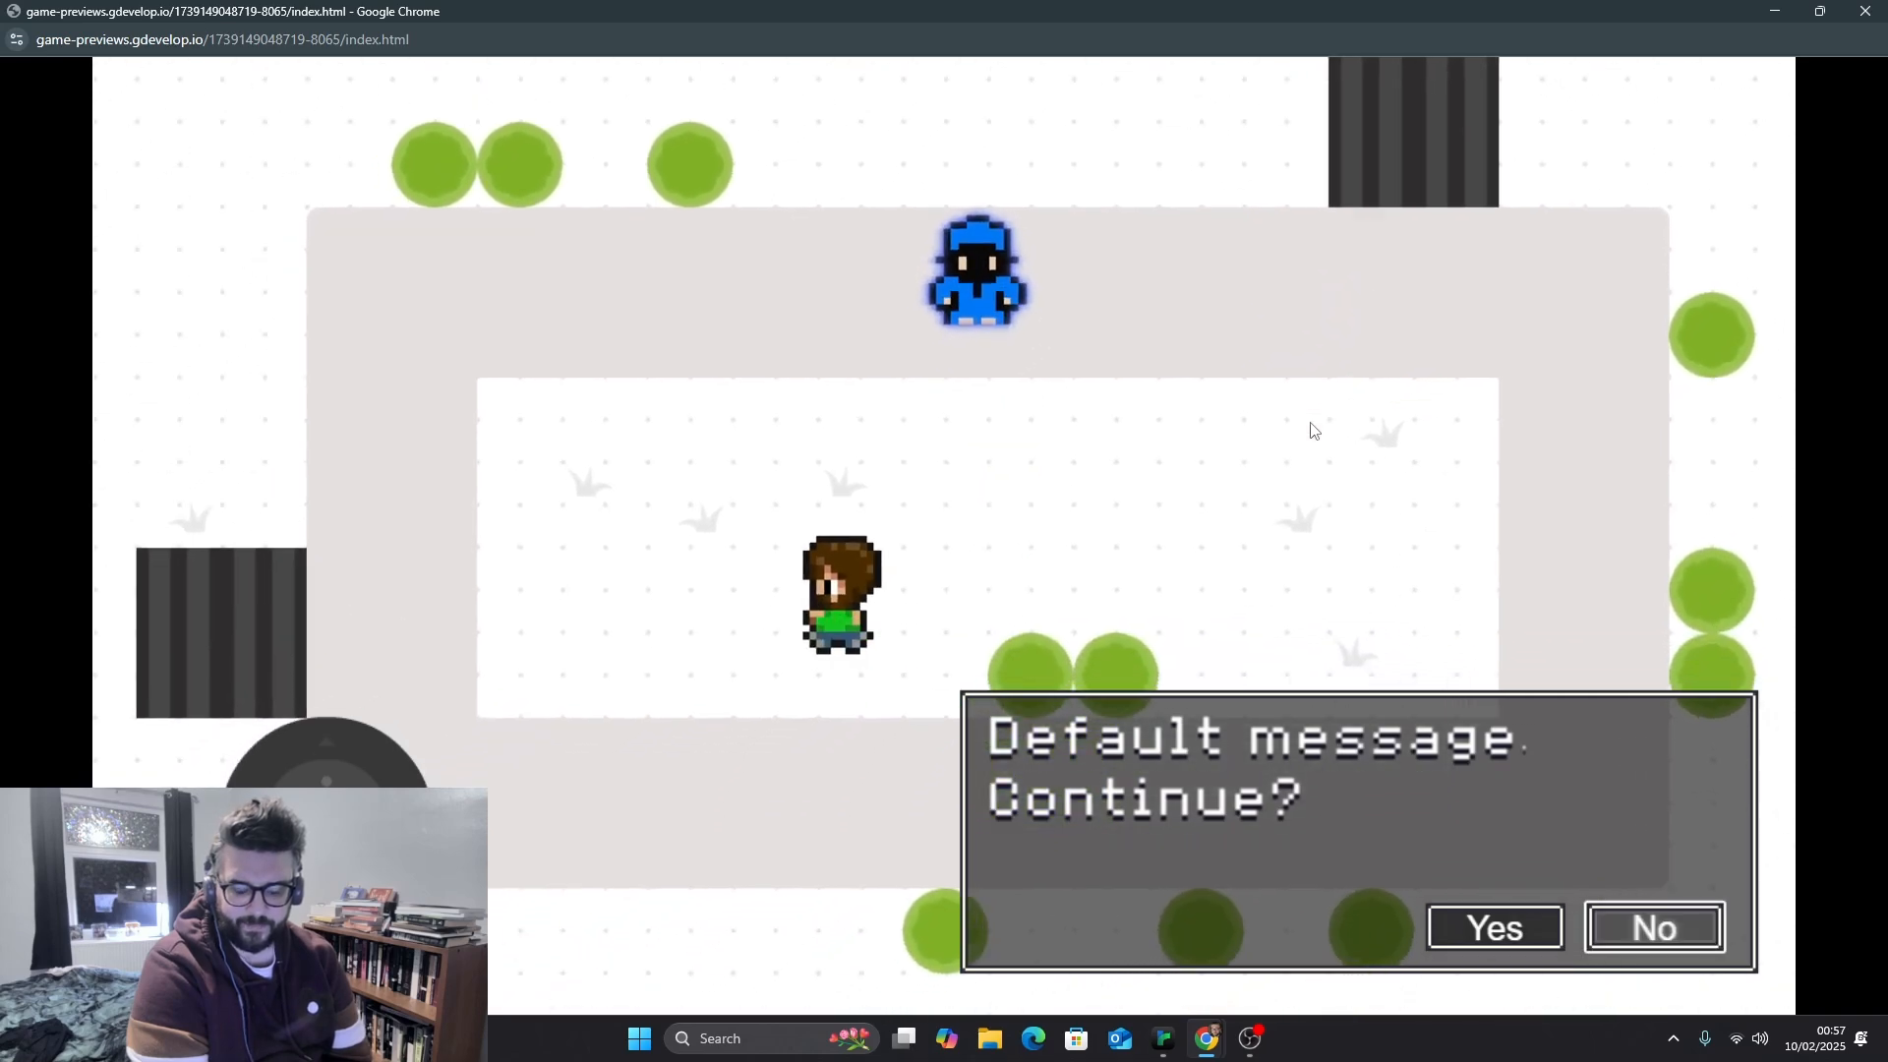
key(Right)
key(Up)
key(Up)
key(Right)
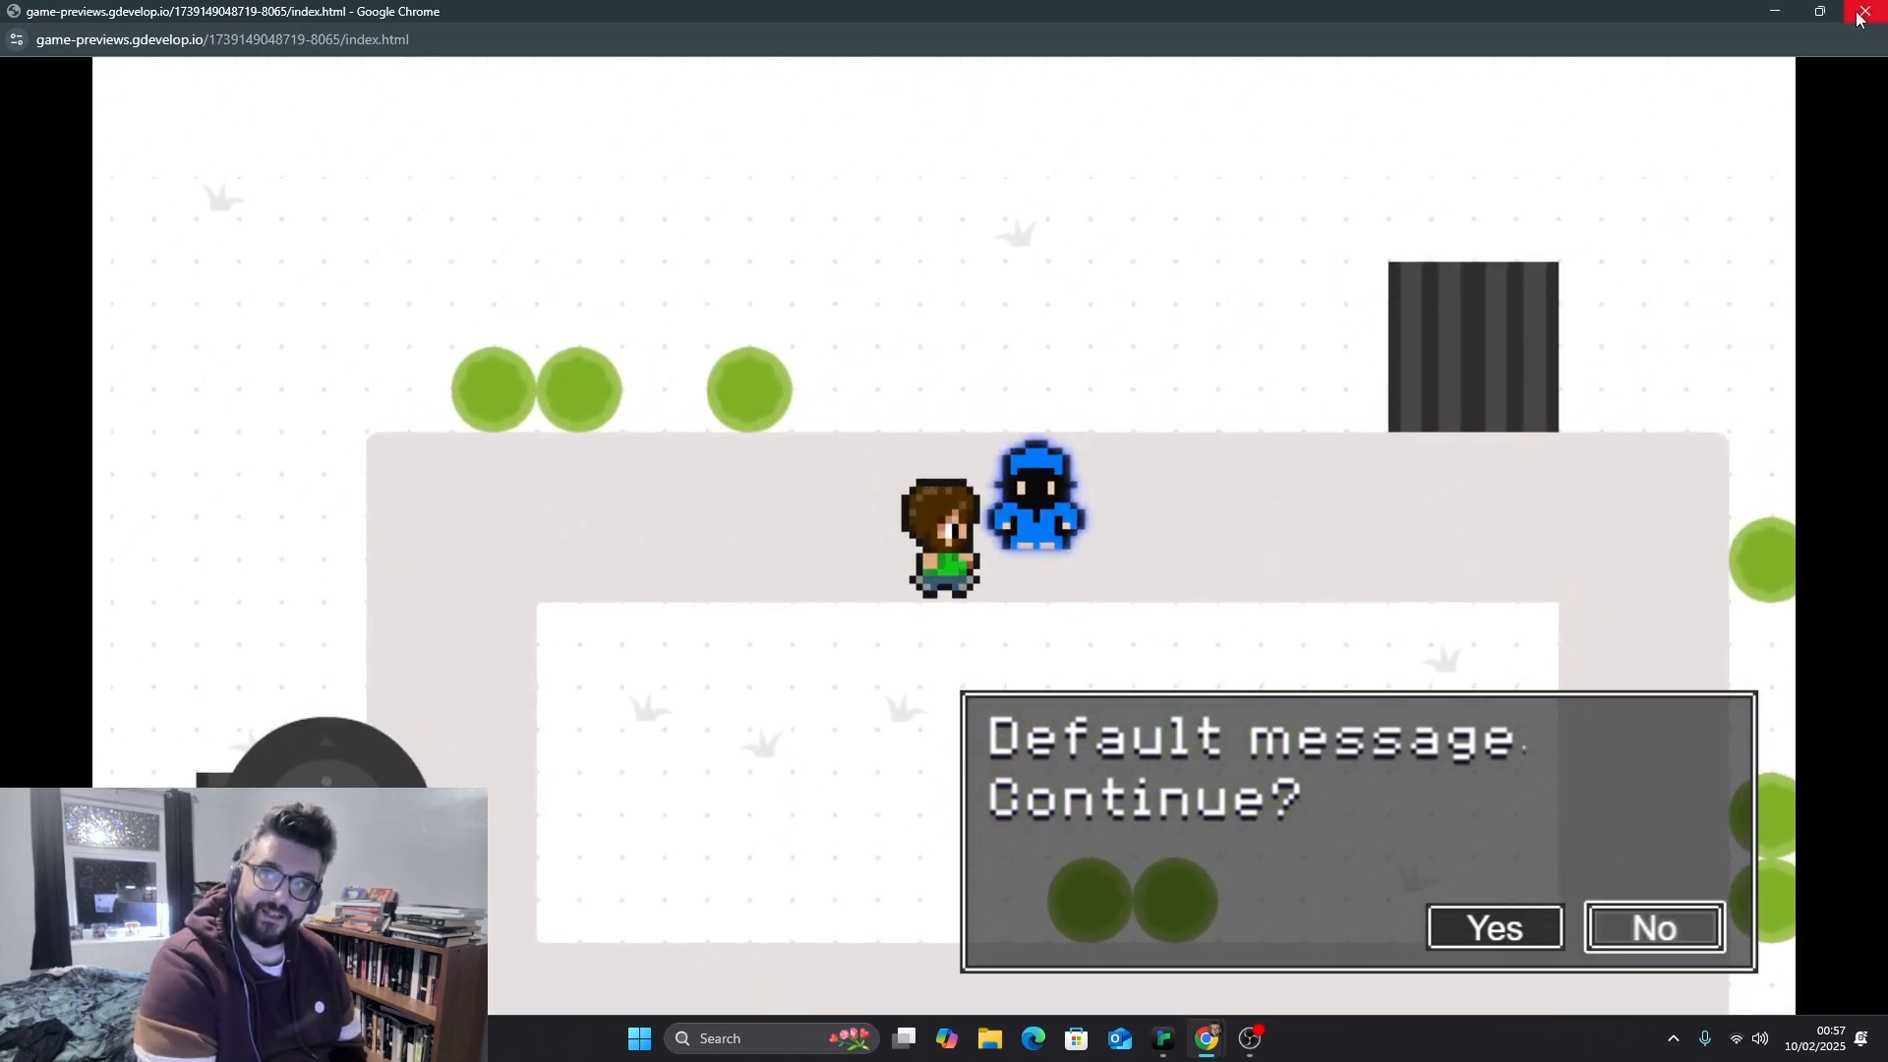
key(alt+Tab)
Open the Game Scene events and start adding another action to the event for the player colliding with Conjurer3
click(291, 21)
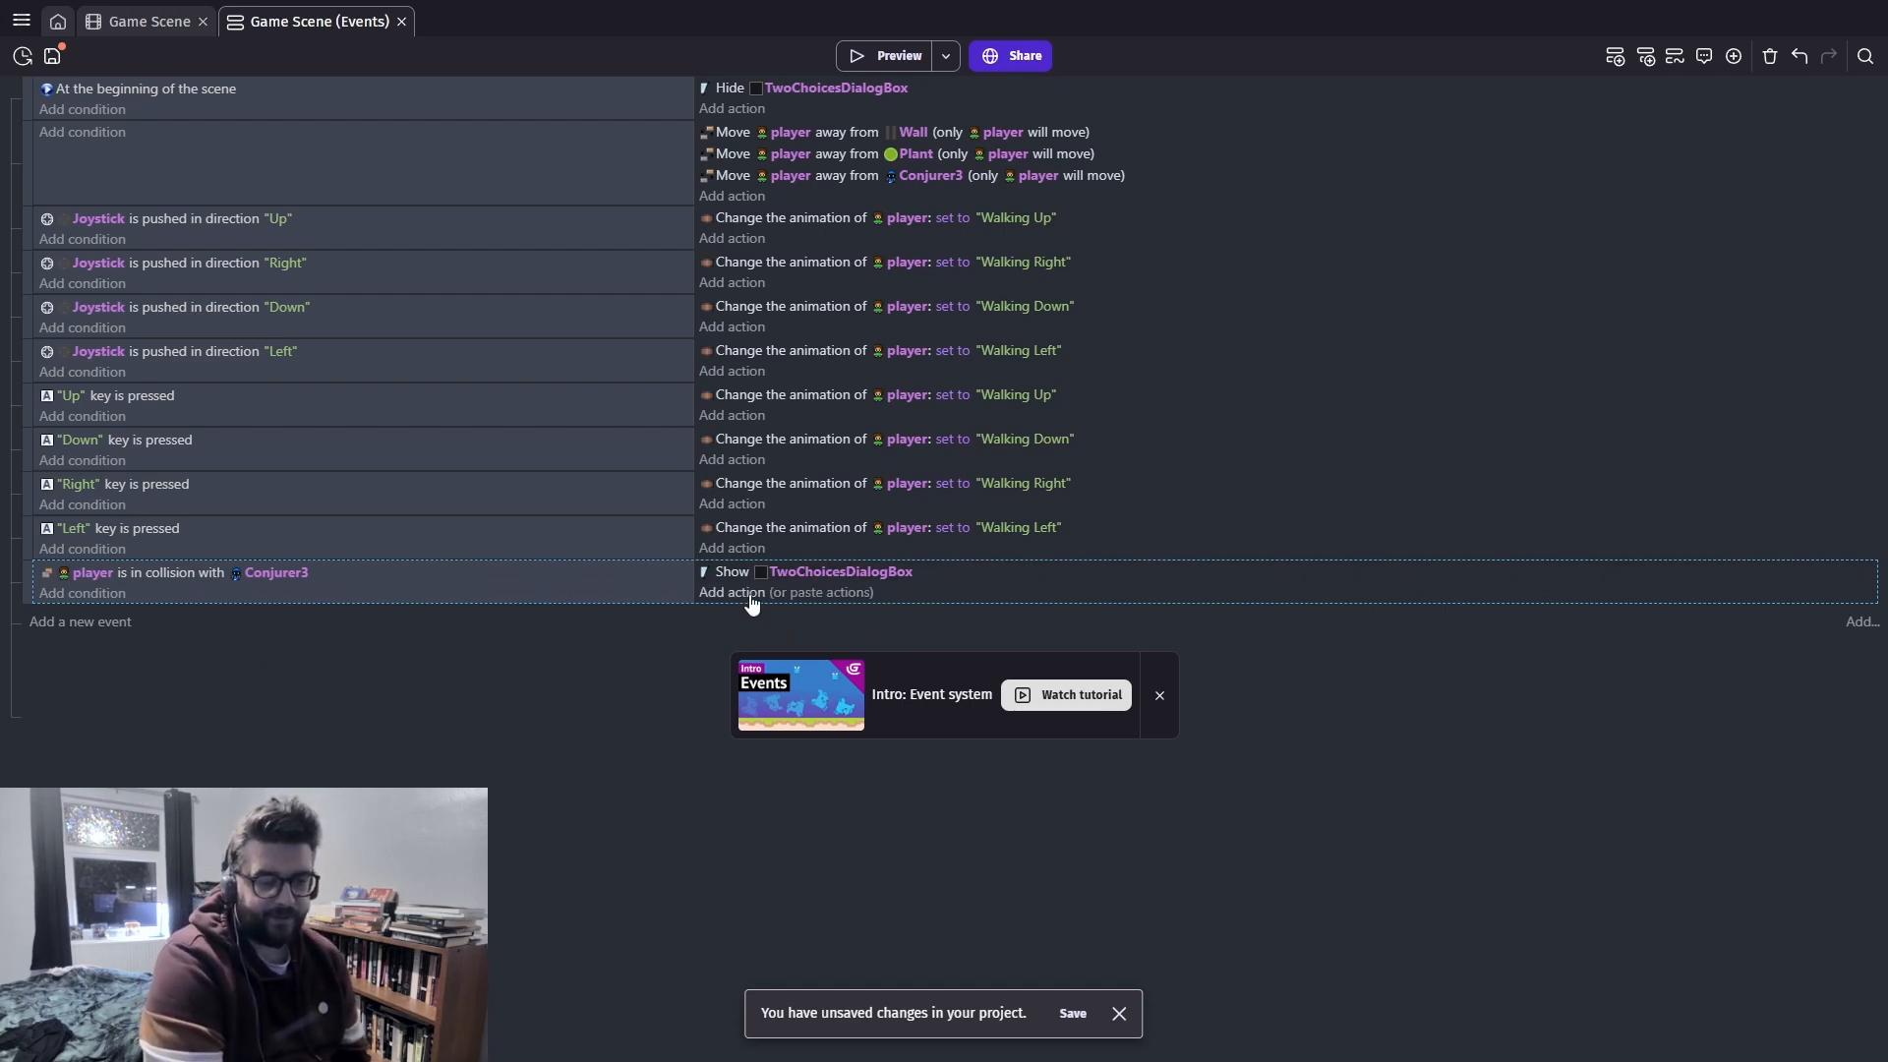
click(747, 594)
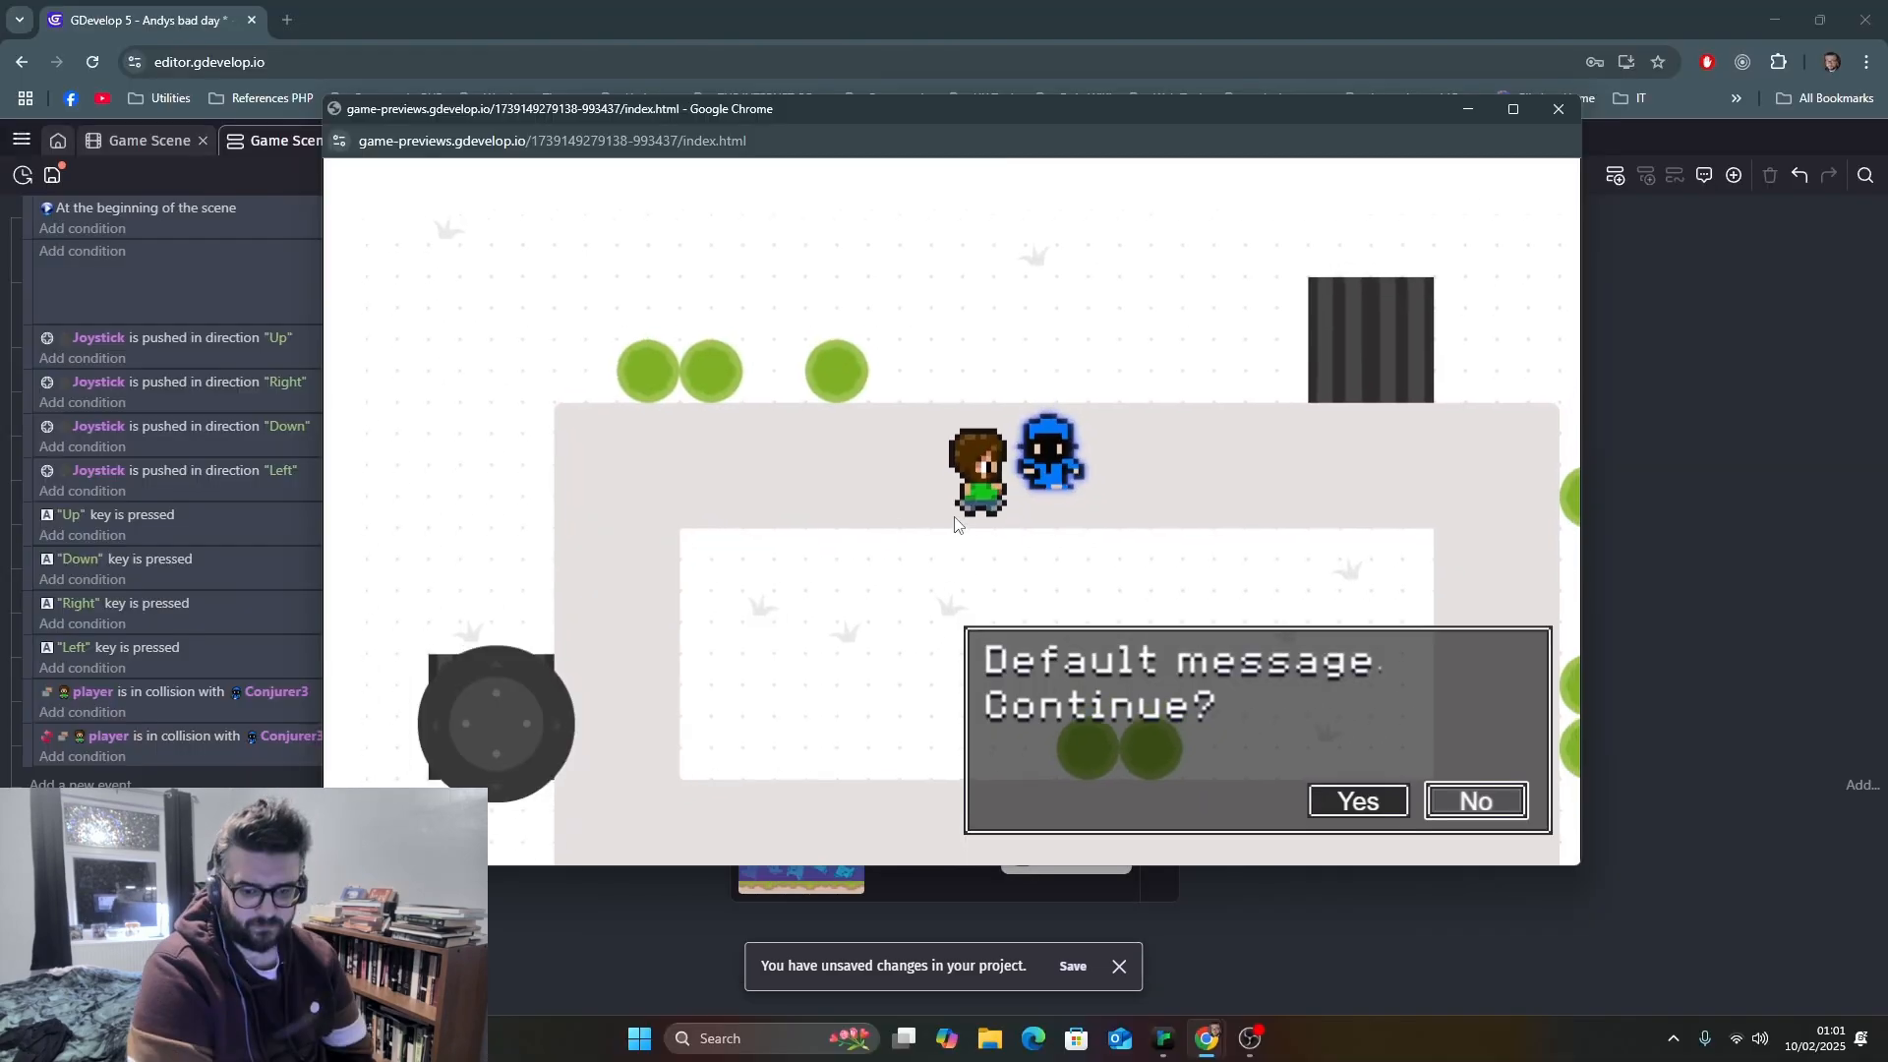
Walk the player away from the blue character in the preview and back toward it to test hiding the dialog box
key(Down)
key(Right)
key(Up)
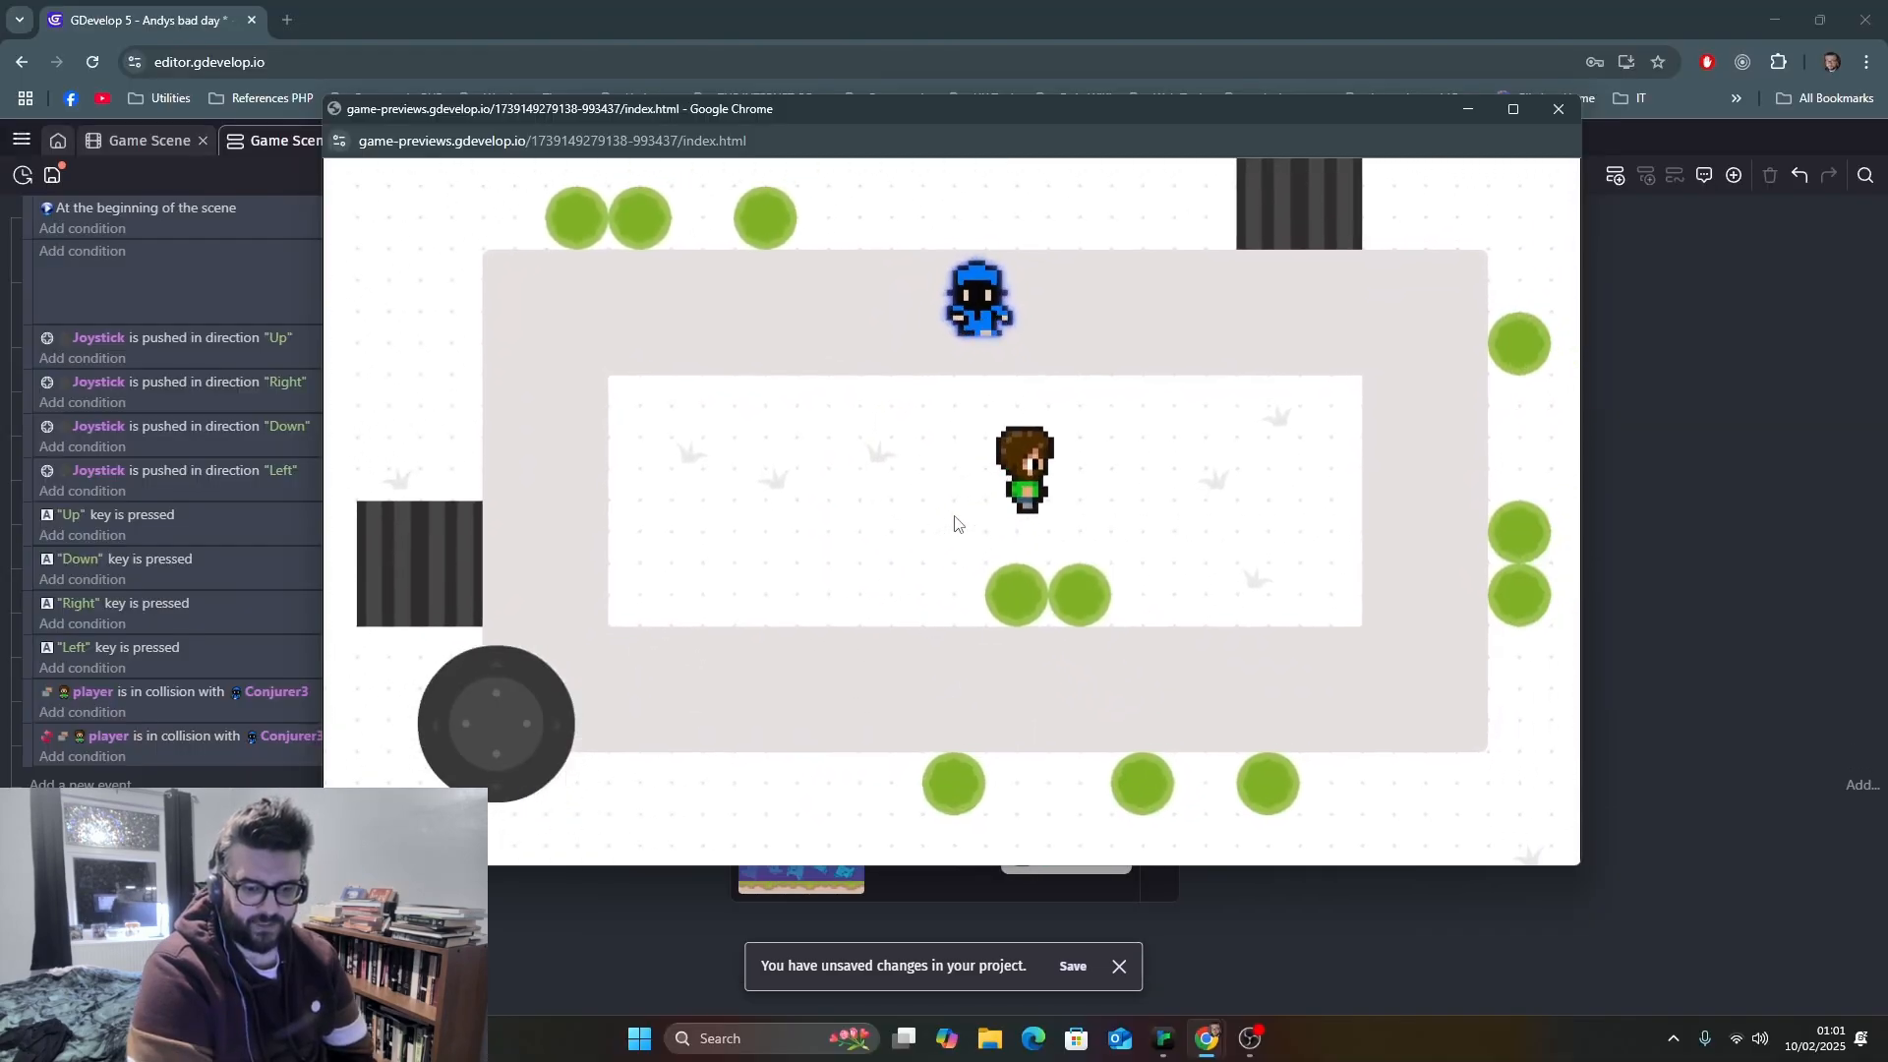
key(Down)
key(Left)
key(Left)
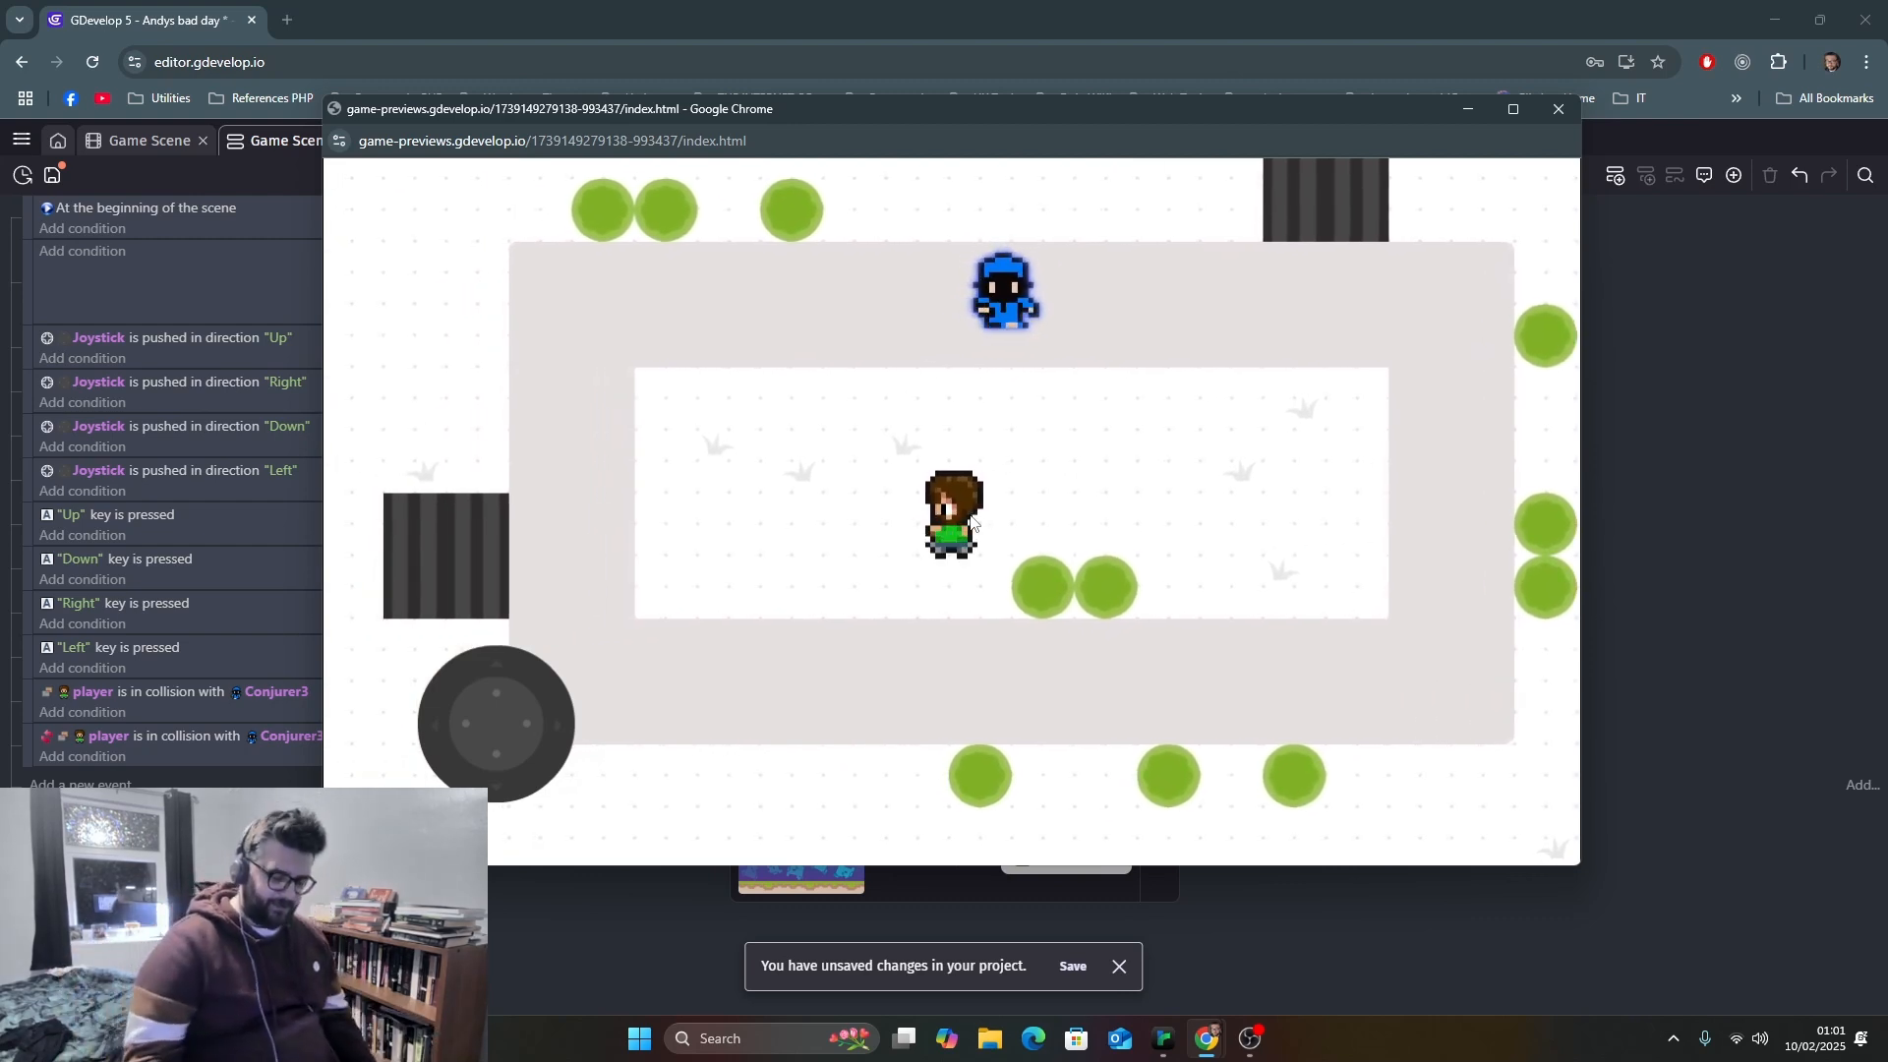
key(Up)
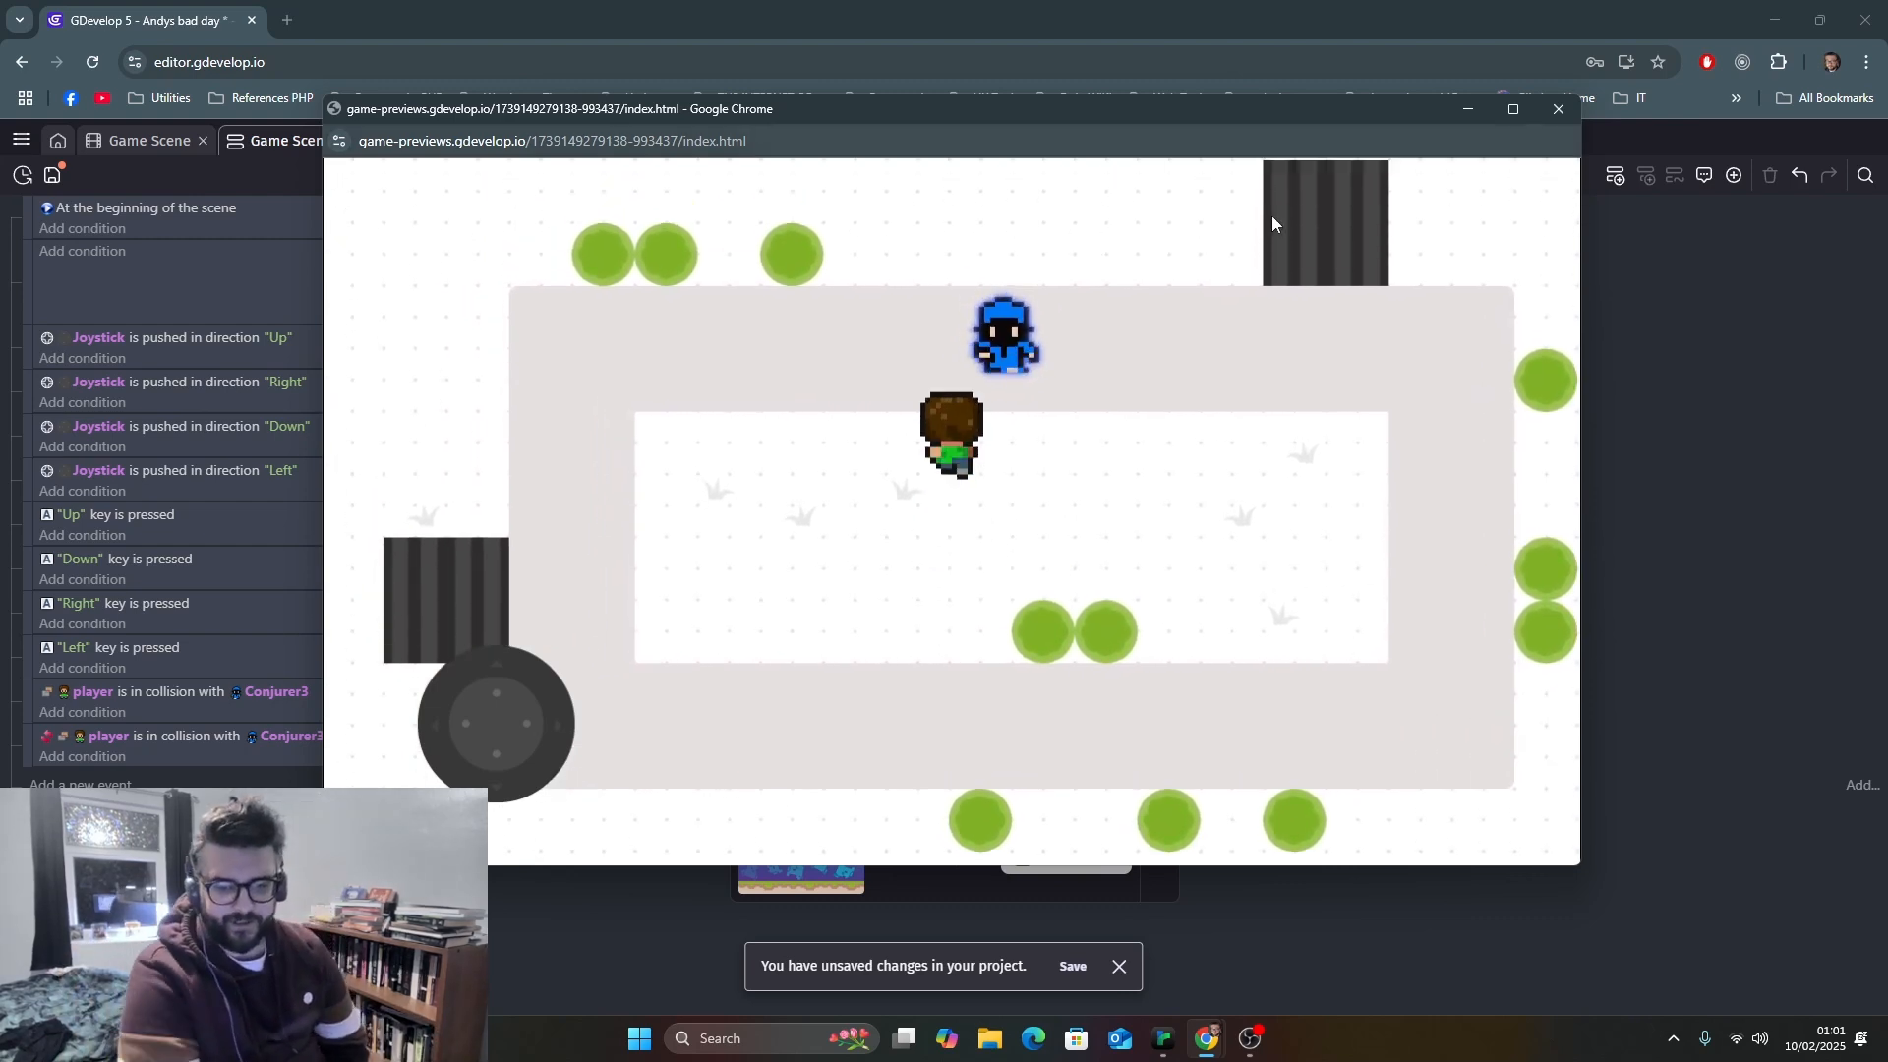
Maximize the preview and walk the player around the grass and over to the path beside the far-side wall
click(1514, 110)
key(Down)
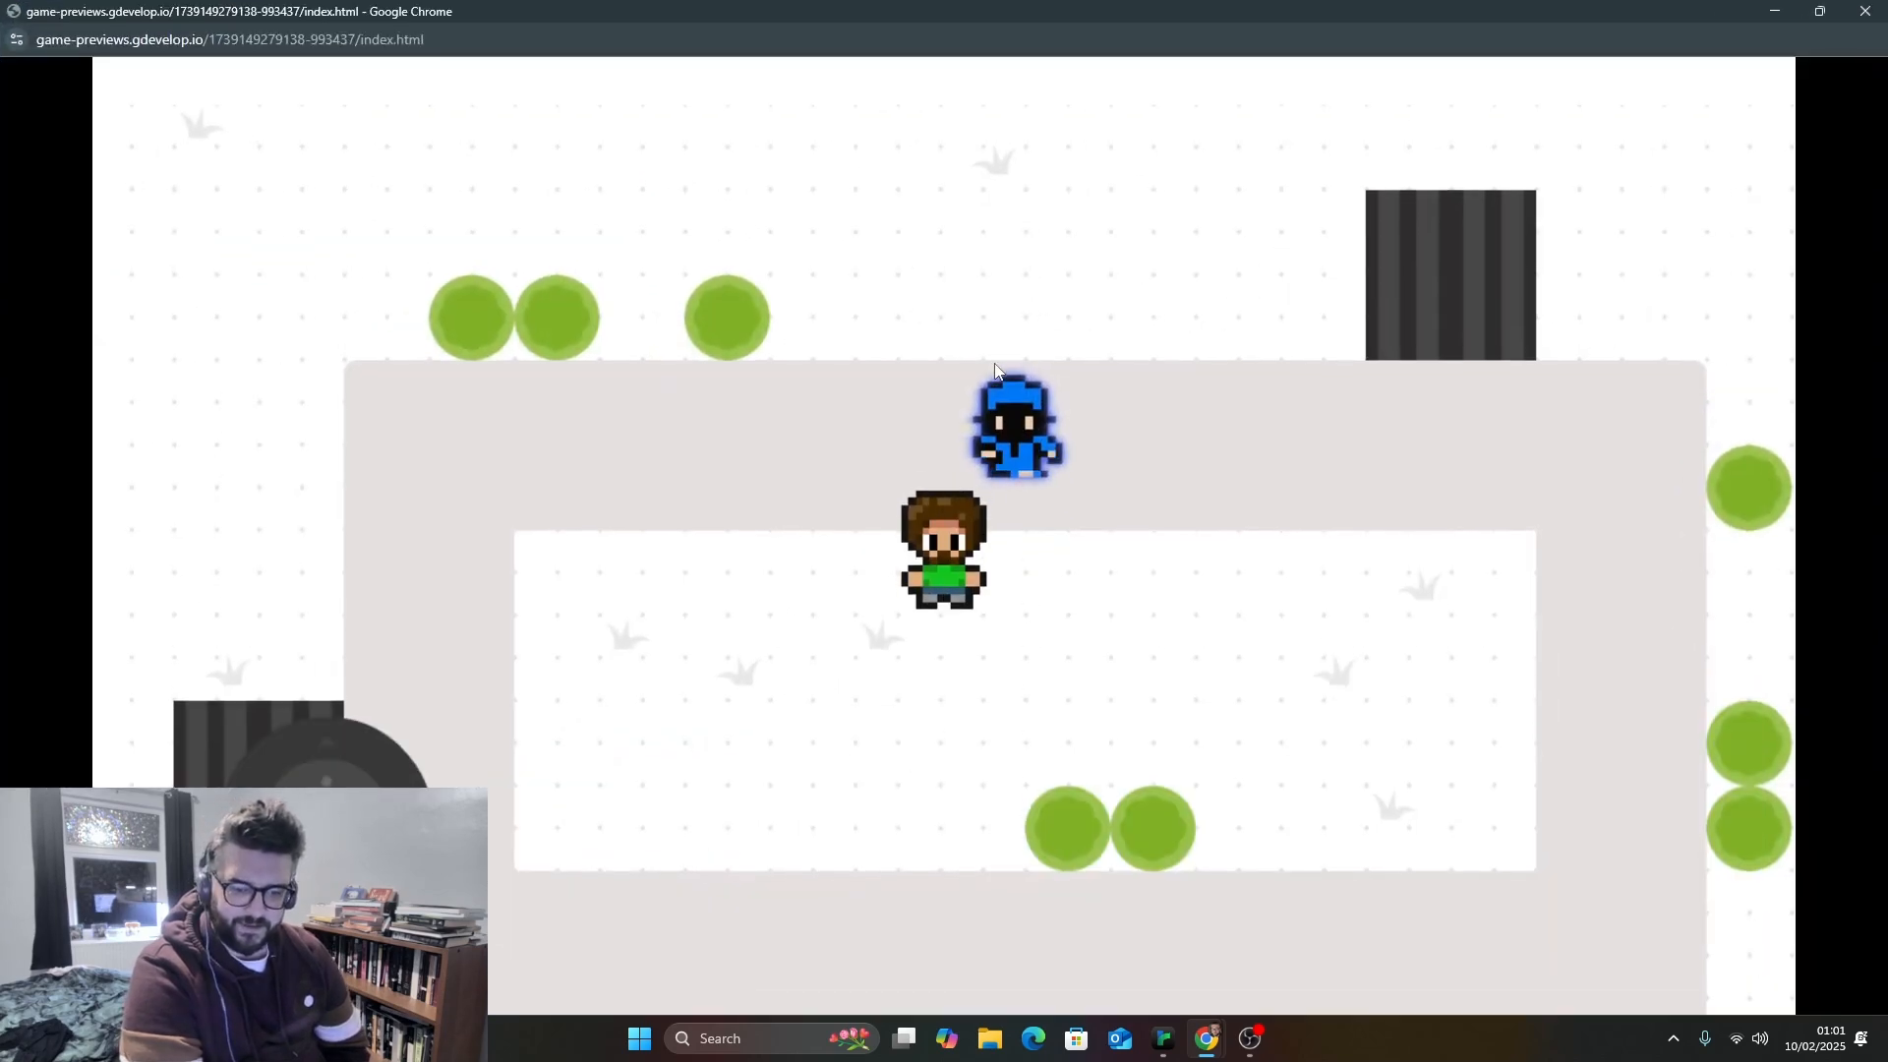
key(Left)
key(Right)
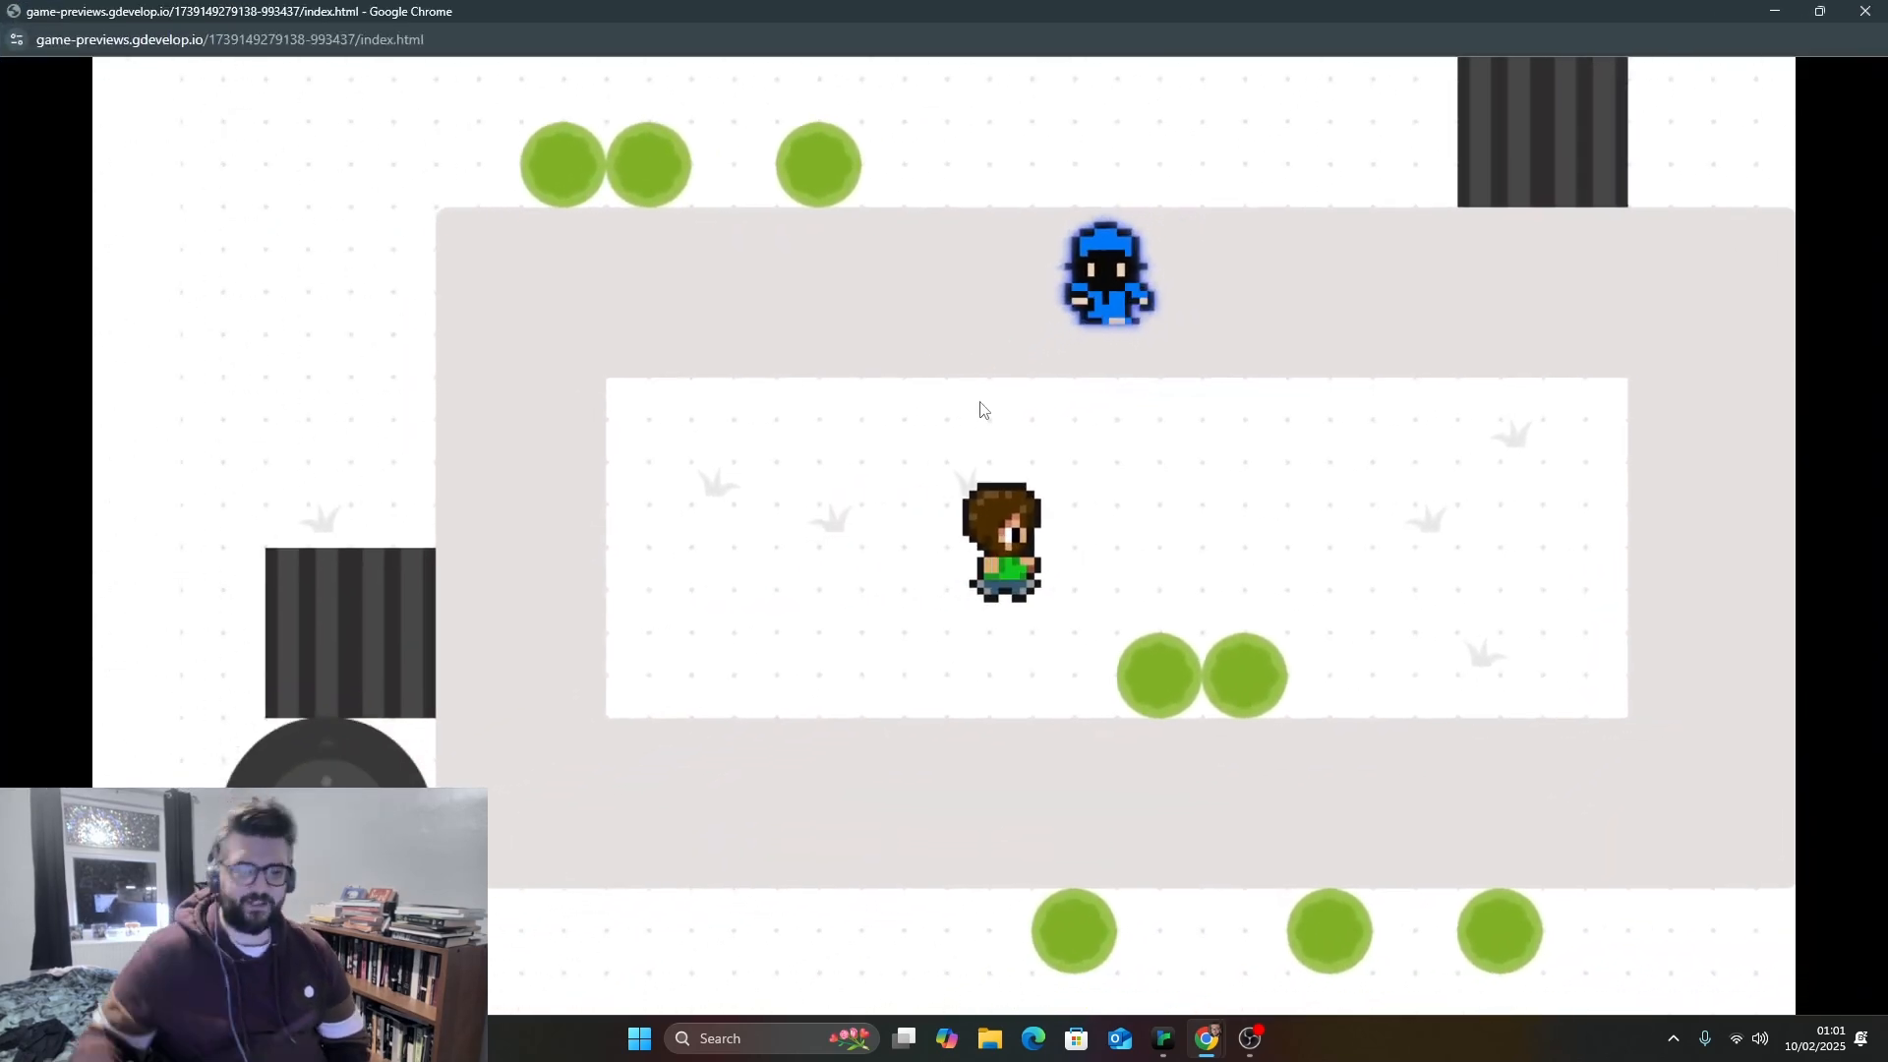
key(Up)
key(Down)
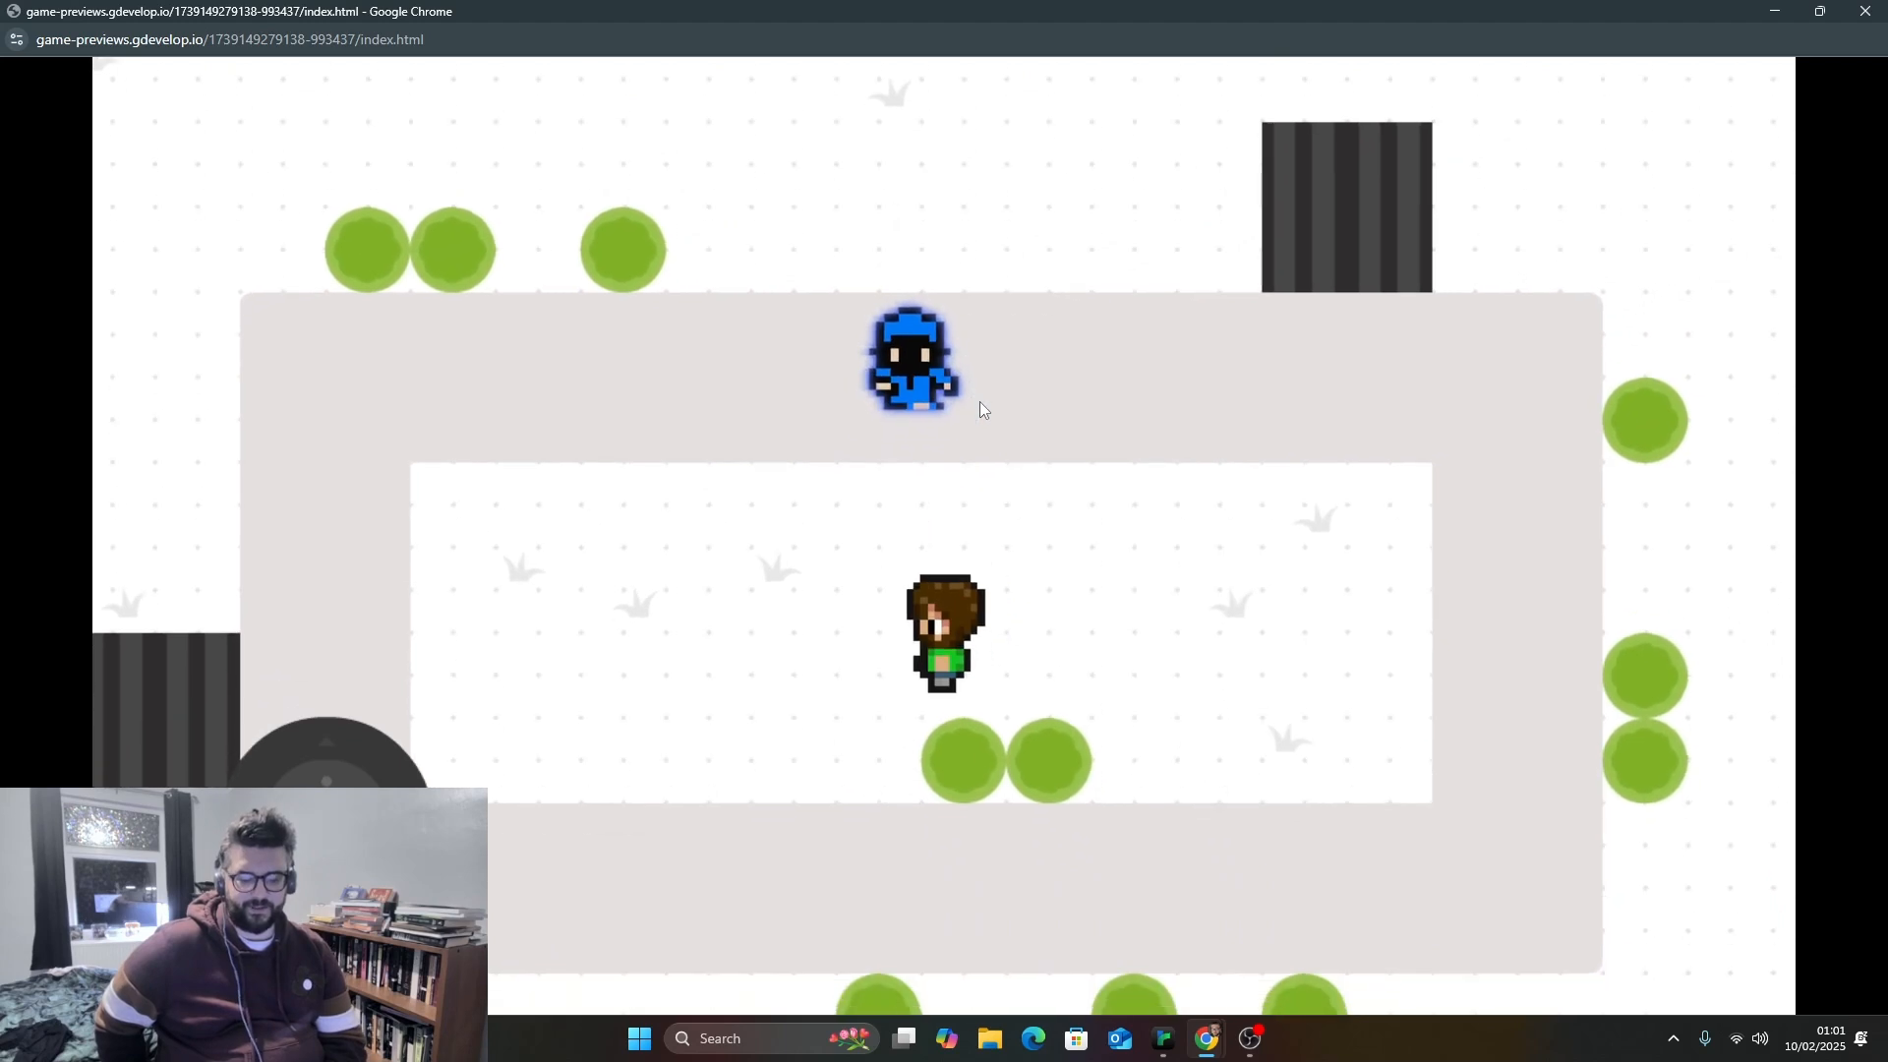
key(Left)
key(Up)
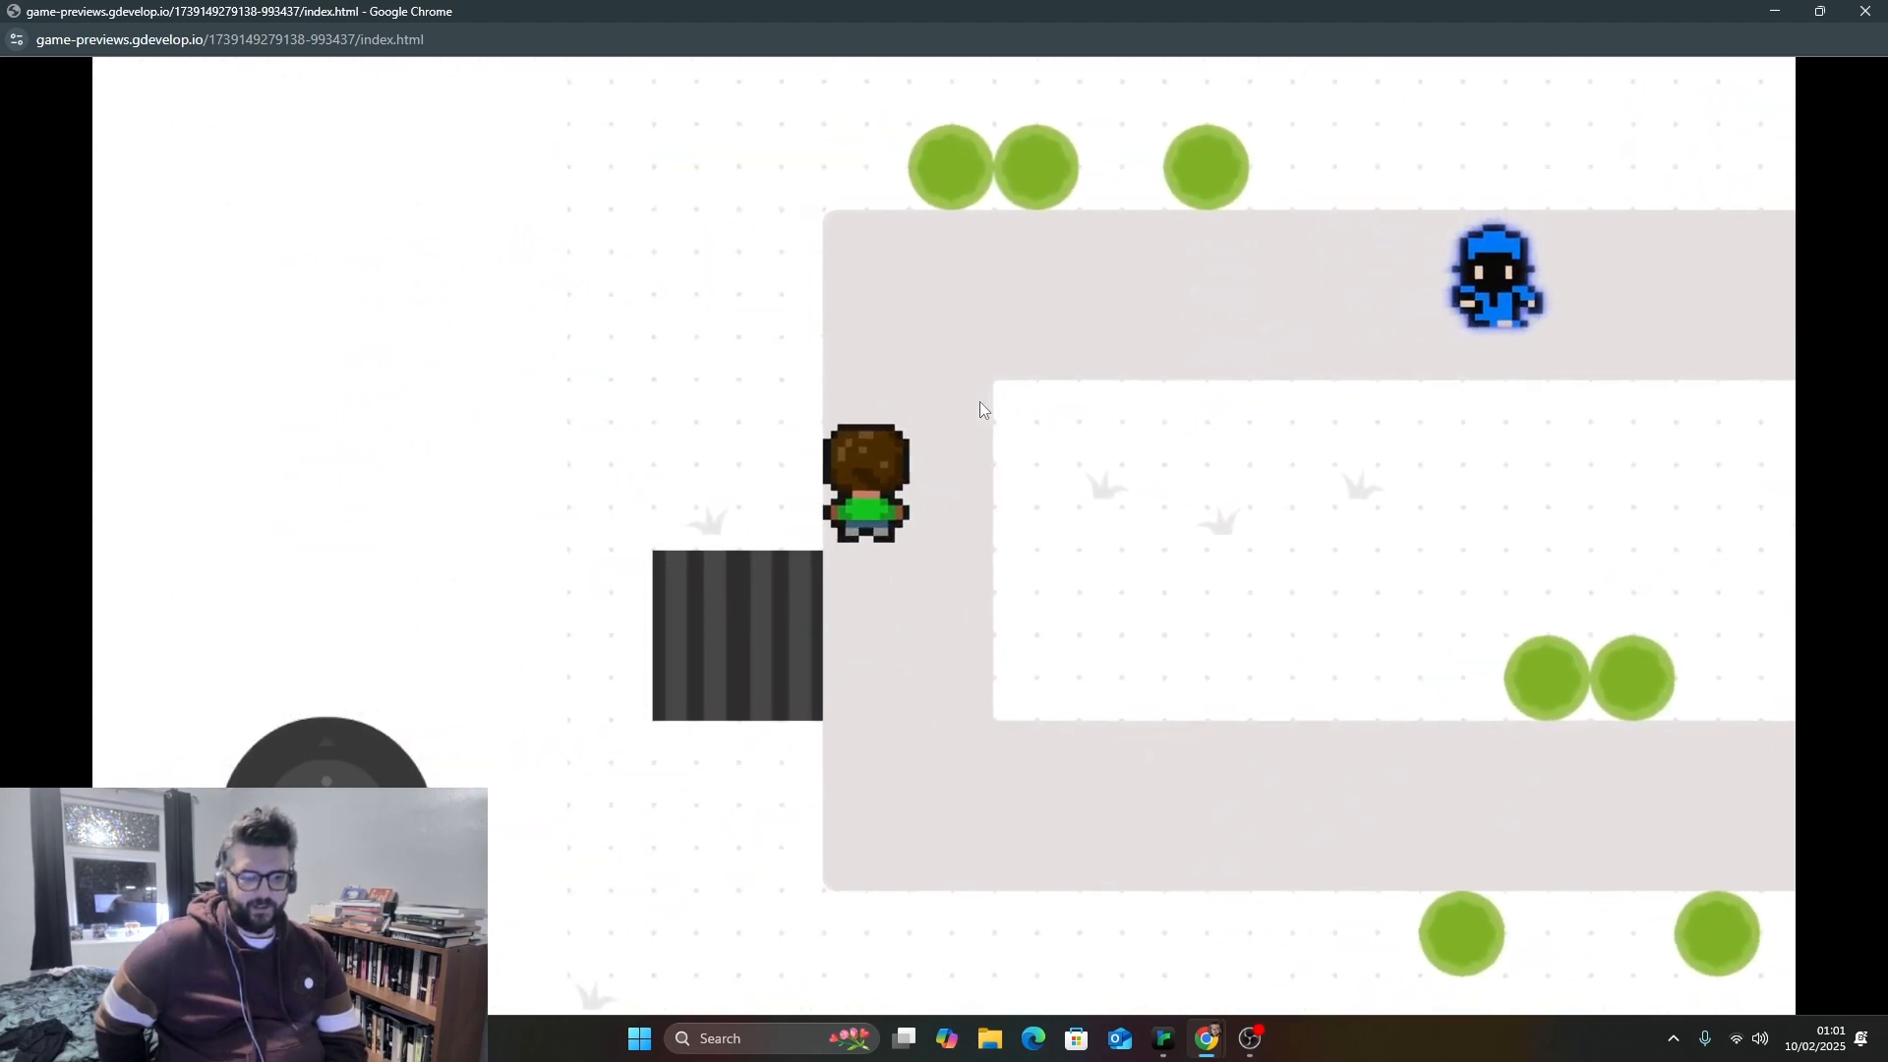
Walk the player along the path into the blue character, then around below it to its other side
key(Right)
key(Up)
key(Right)
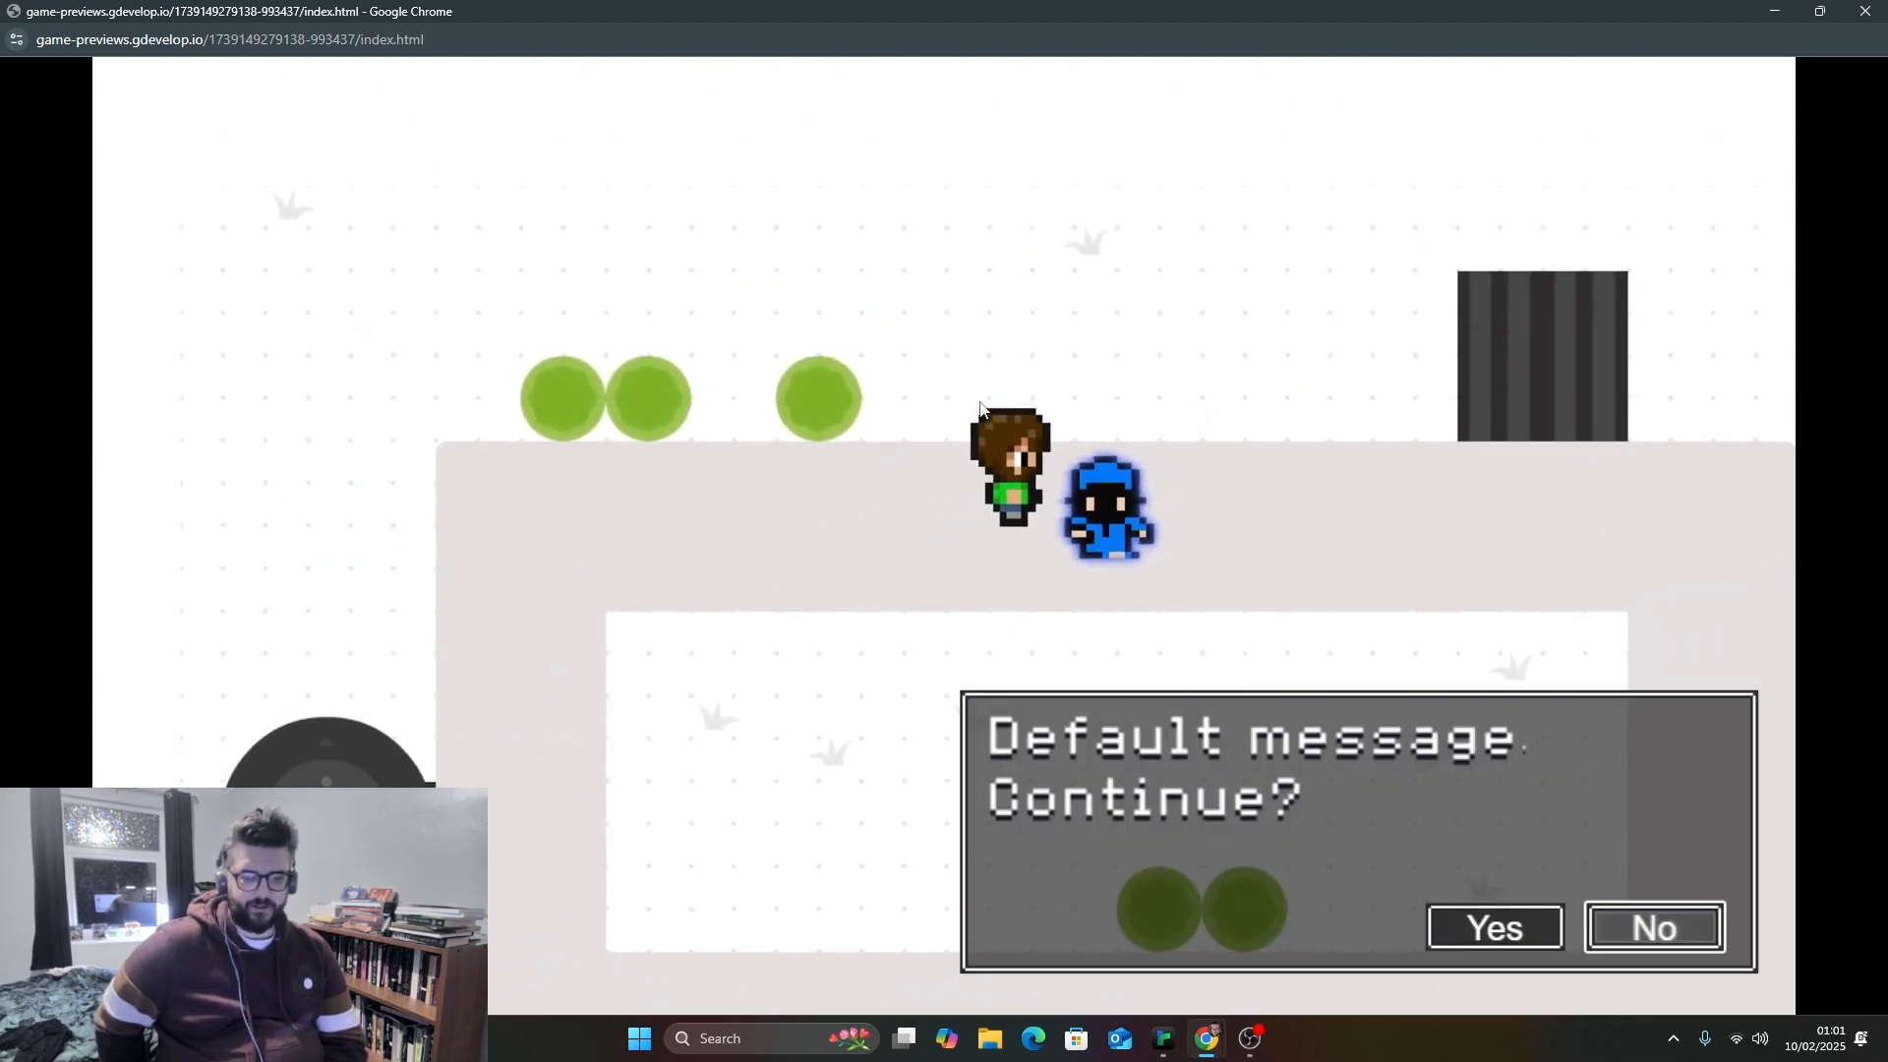
key(Down)
key(Right)
key(Up)
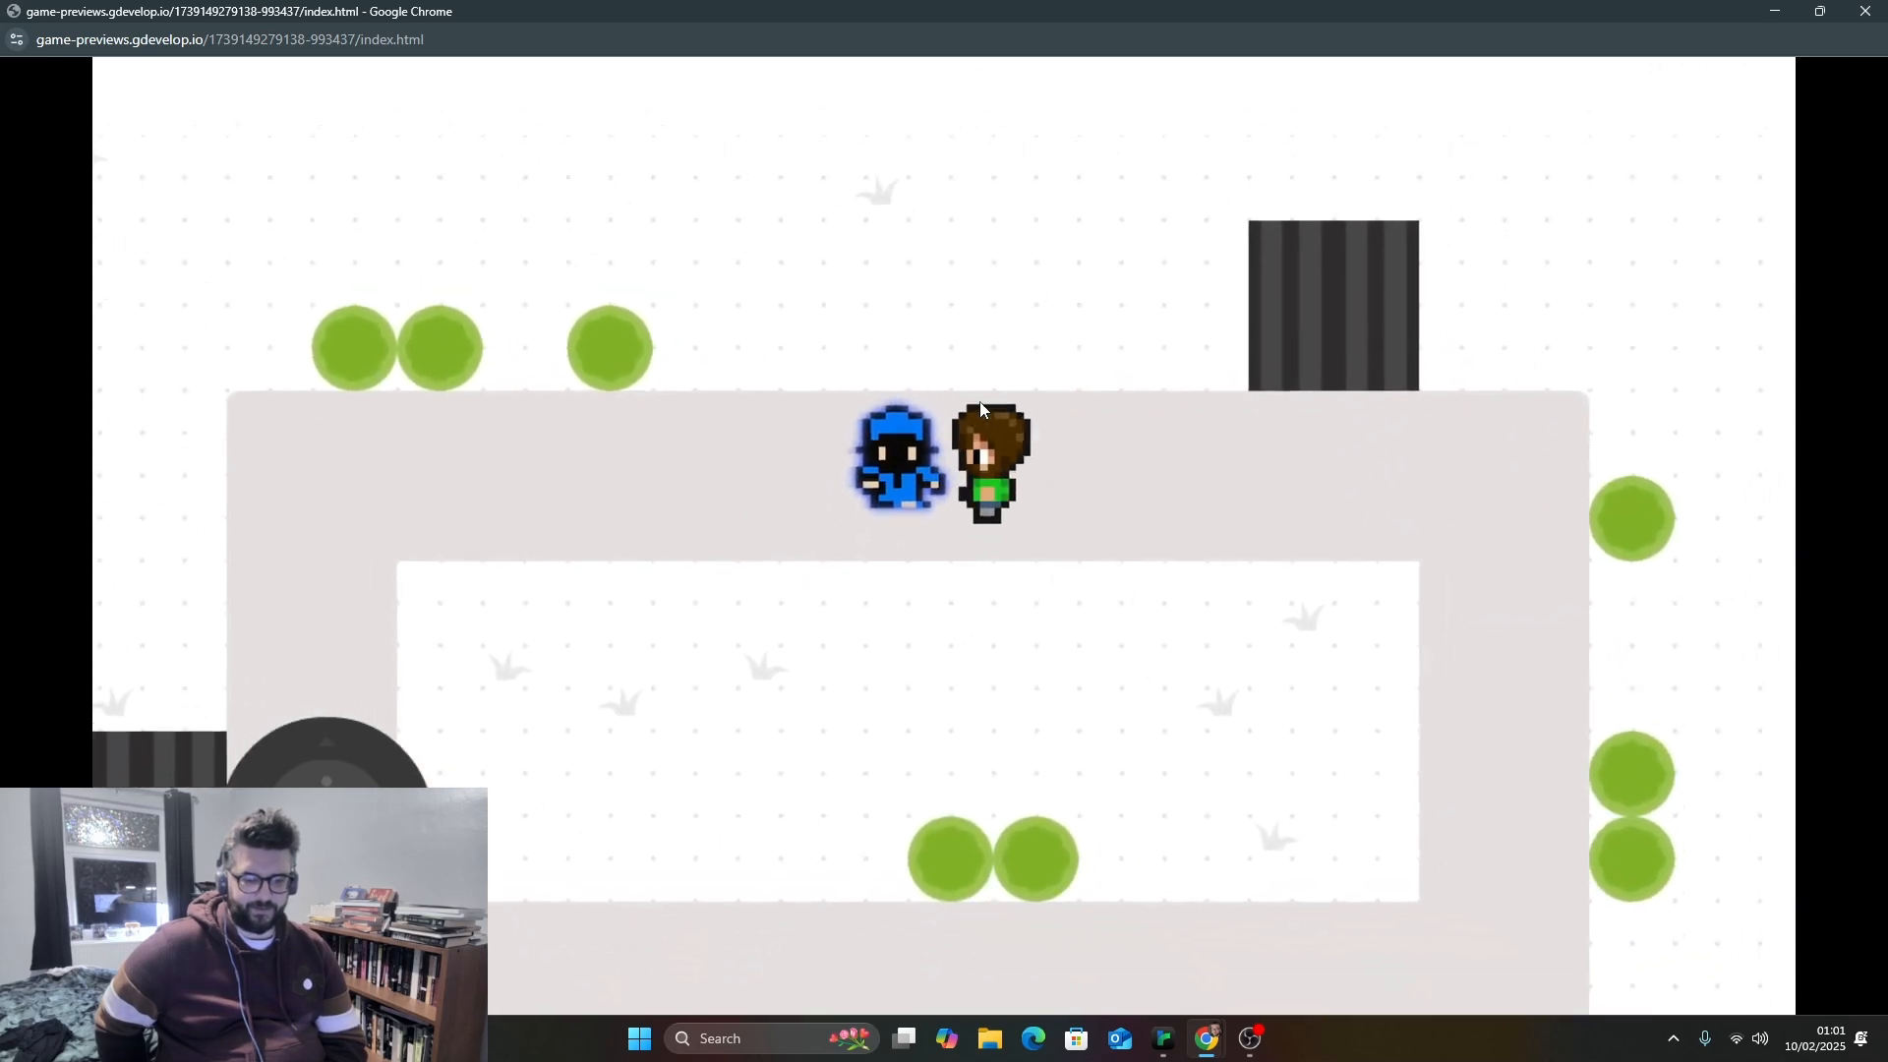
Touch the blue character from the side and from below, stepping away each time, to test showing and hiding the dialog box
key(Left)
key(Down)
key(Down)
key(Left)
key(Up)
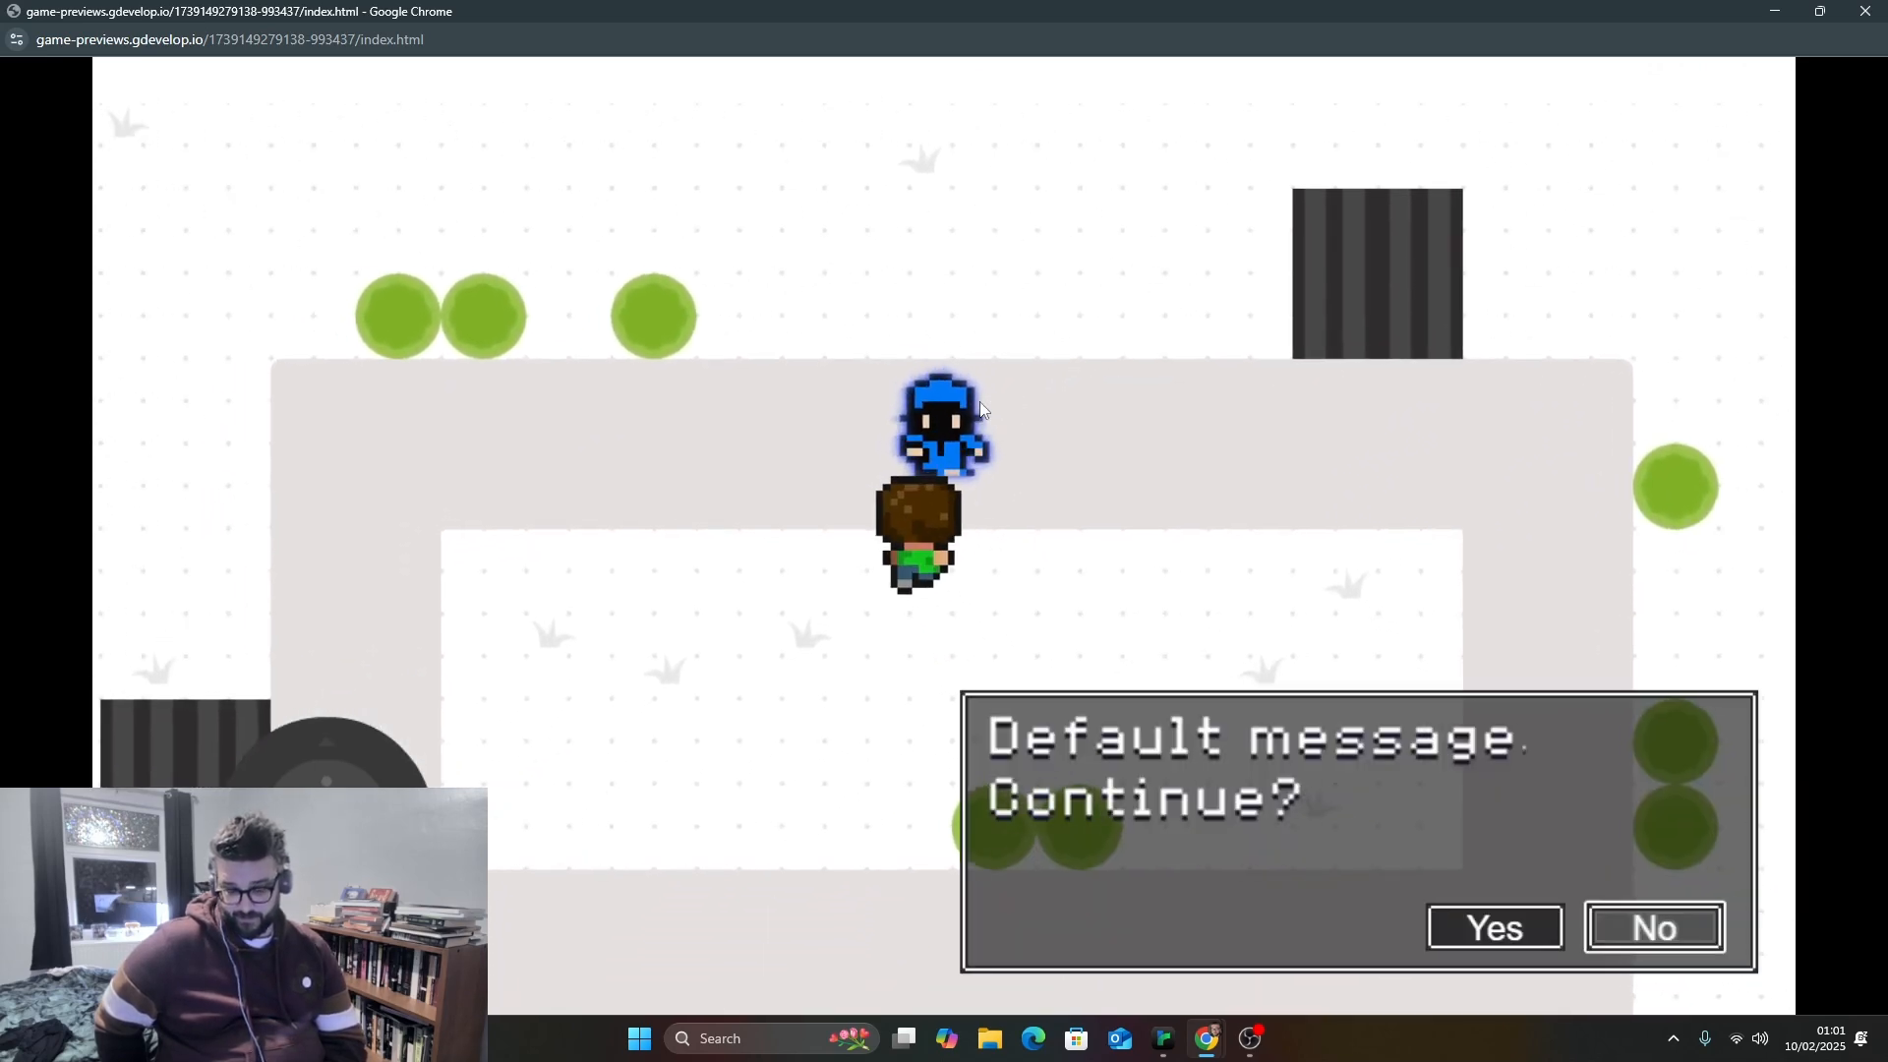
key(Down)
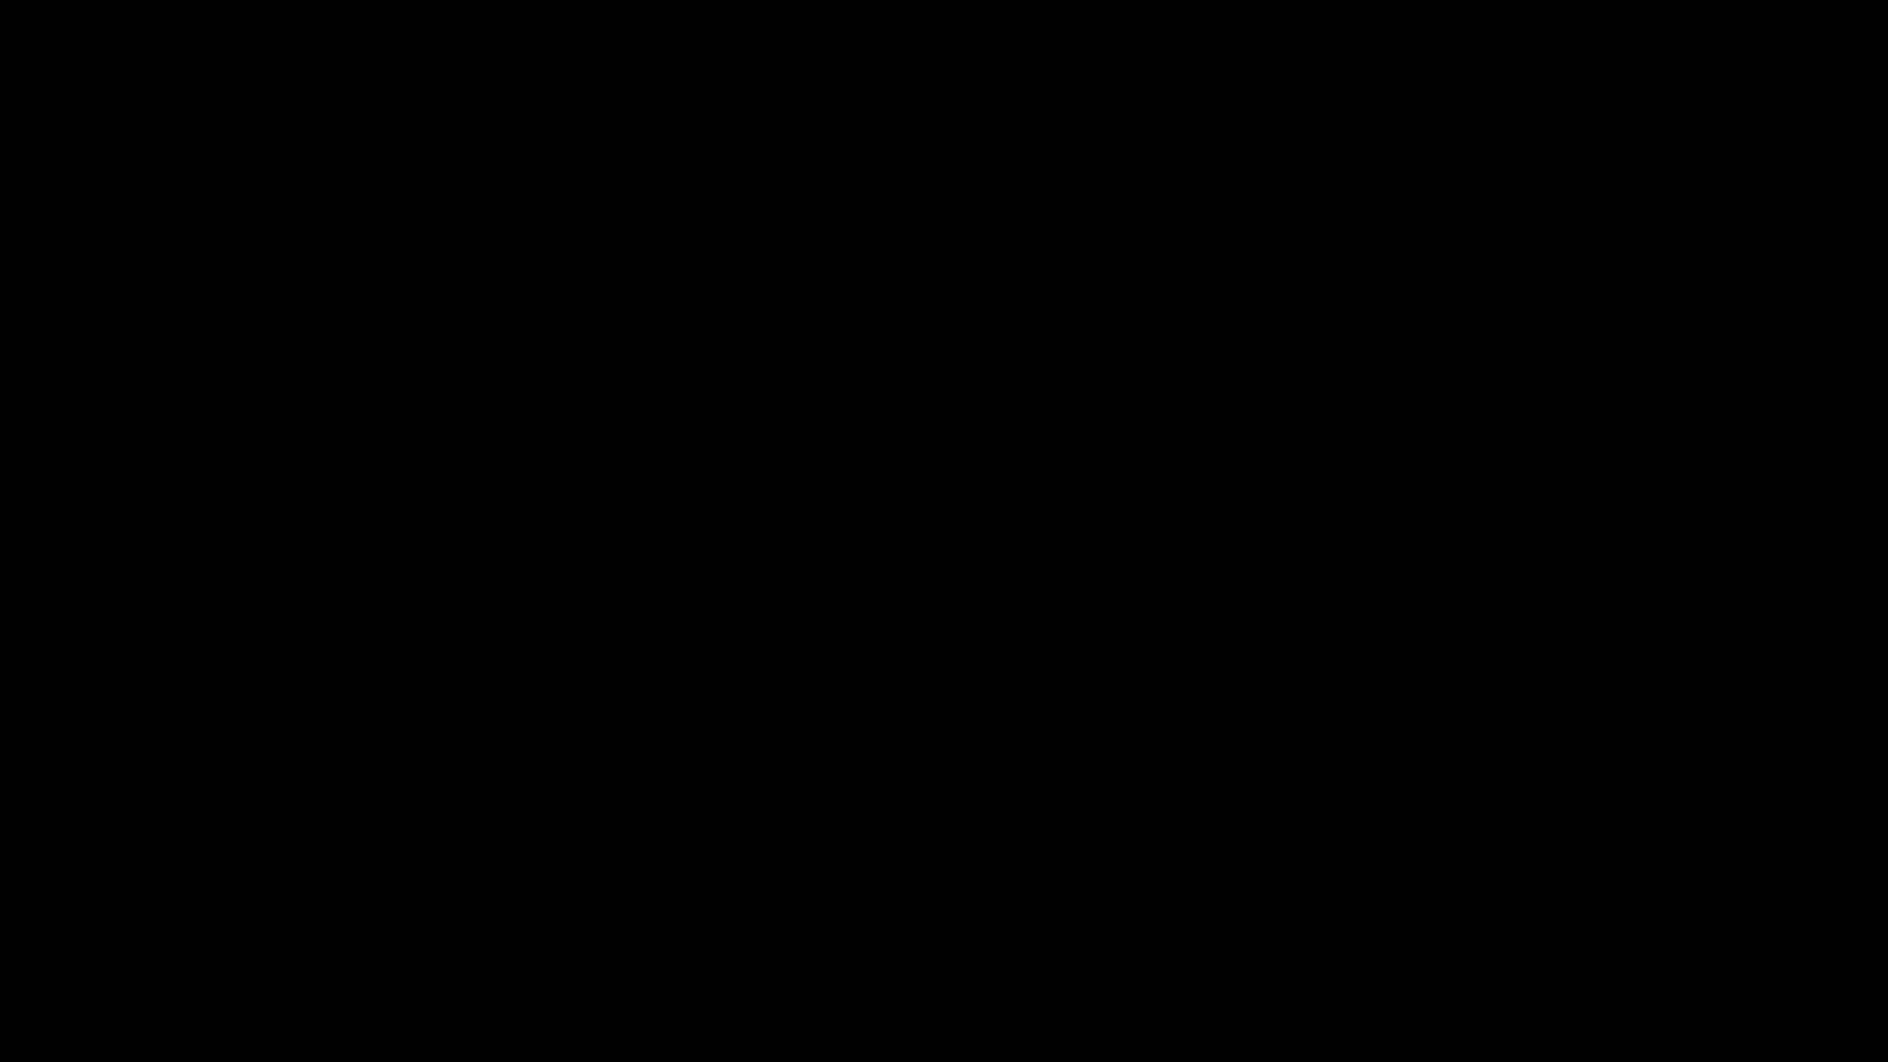